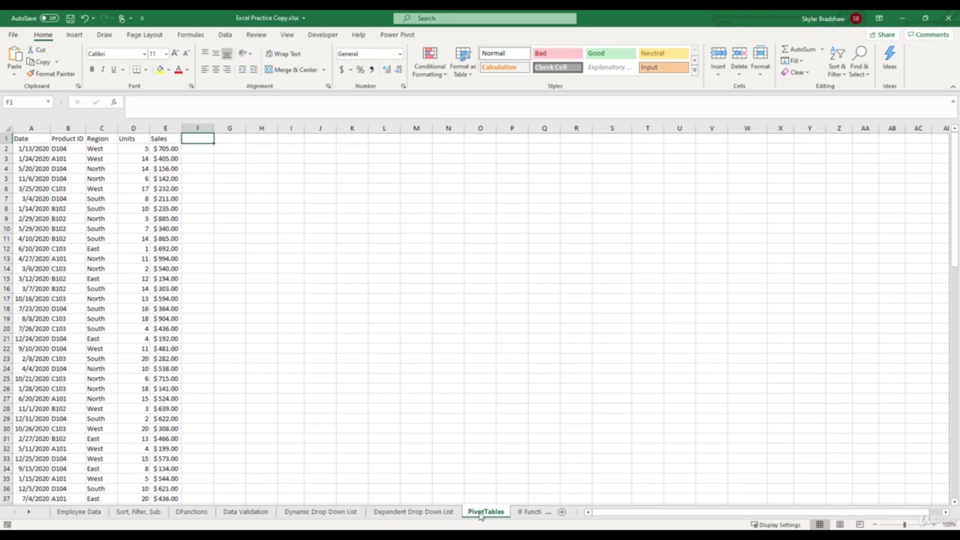
Check the workbook's list of sheets and stay on the PivotTables sheet
{"action": "left_click", "coordinate": [28, 512]}
{"action": "left_click", "coordinate": [28, 513]}
{"action": "left_click", "coordinate": [19, 513]}
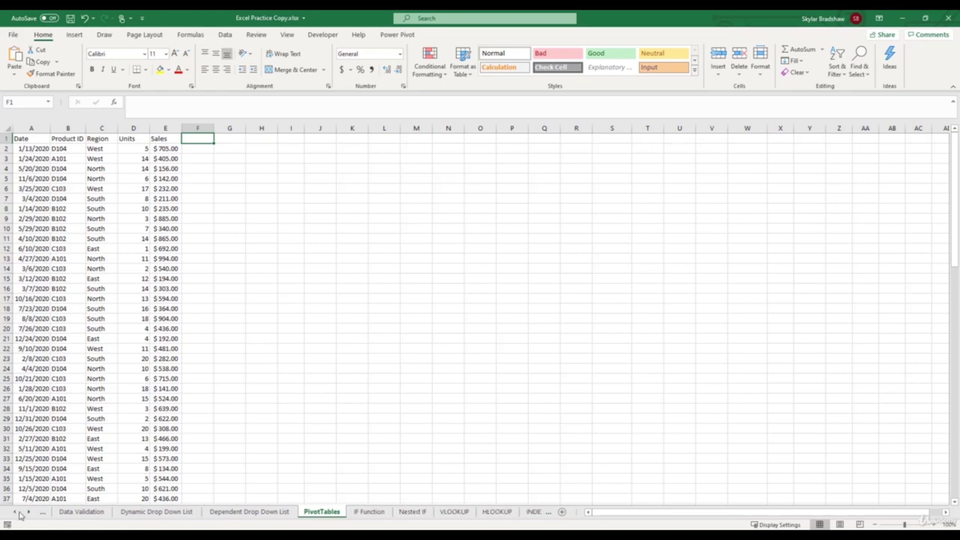
{"action": "left_click", "coordinate": [19, 515]}
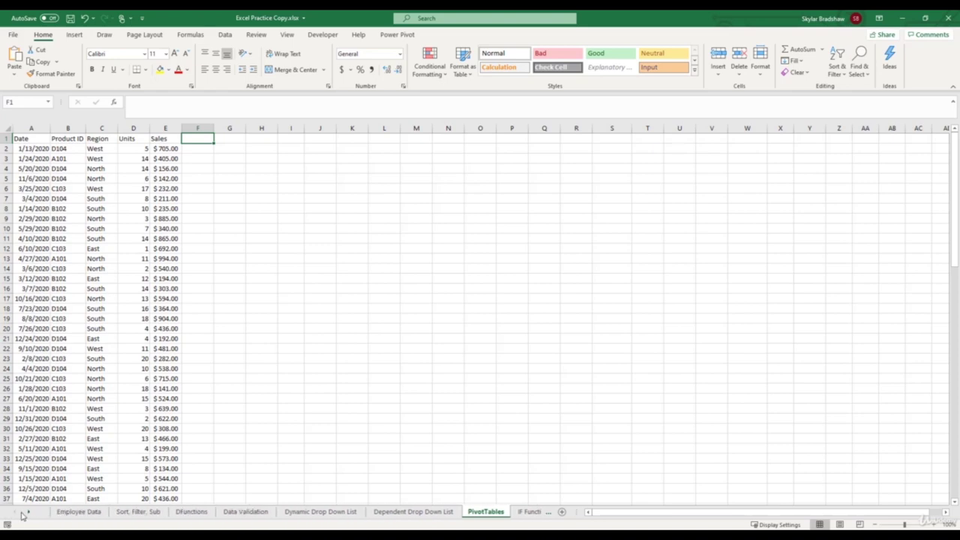
{"action": "right_click", "coordinate": [30, 516]}
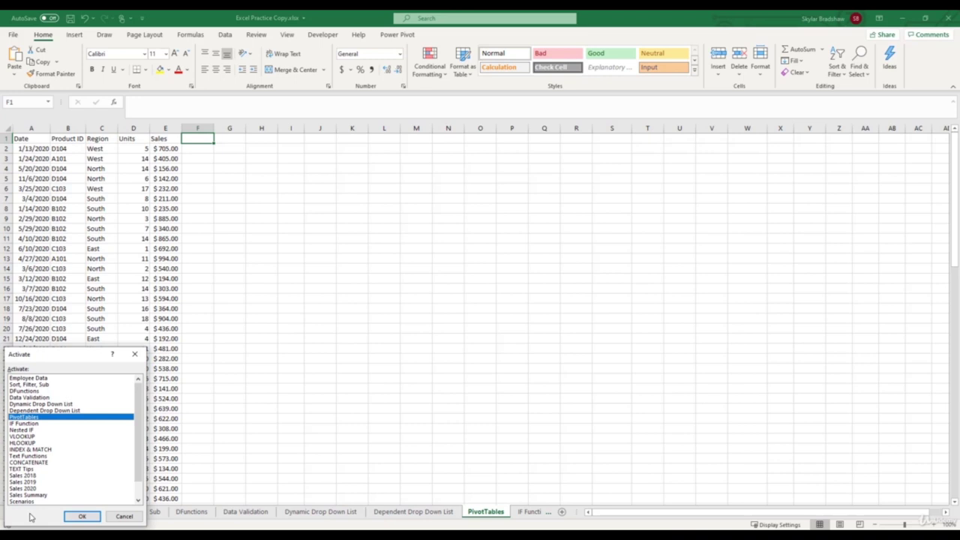
{"action": "left_click", "coordinate": [76, 517]}
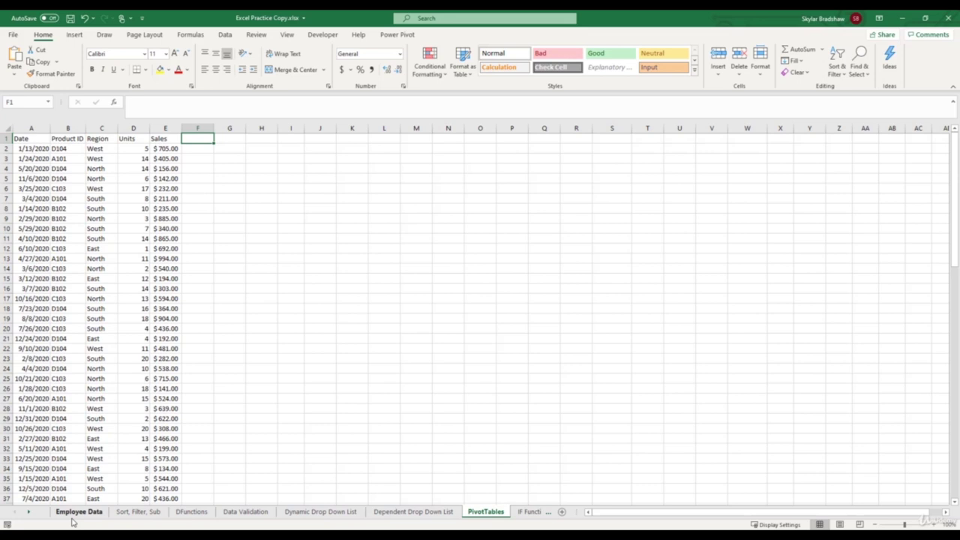
Select the whole Date-to-Sales data range with Ctrl+A
{"action": "left_click", "coordinate": [74, 319]}
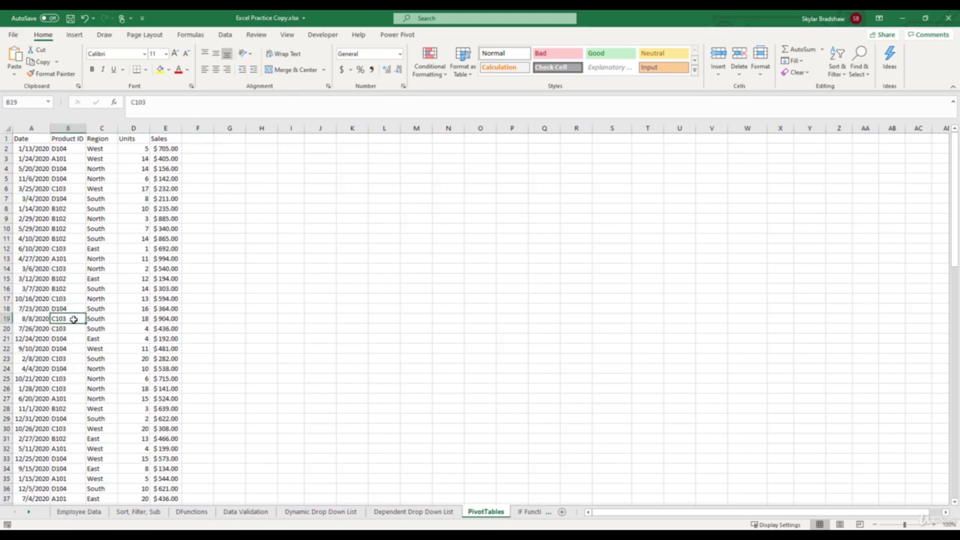
{"action": "key", "text": "ctrl+a"}
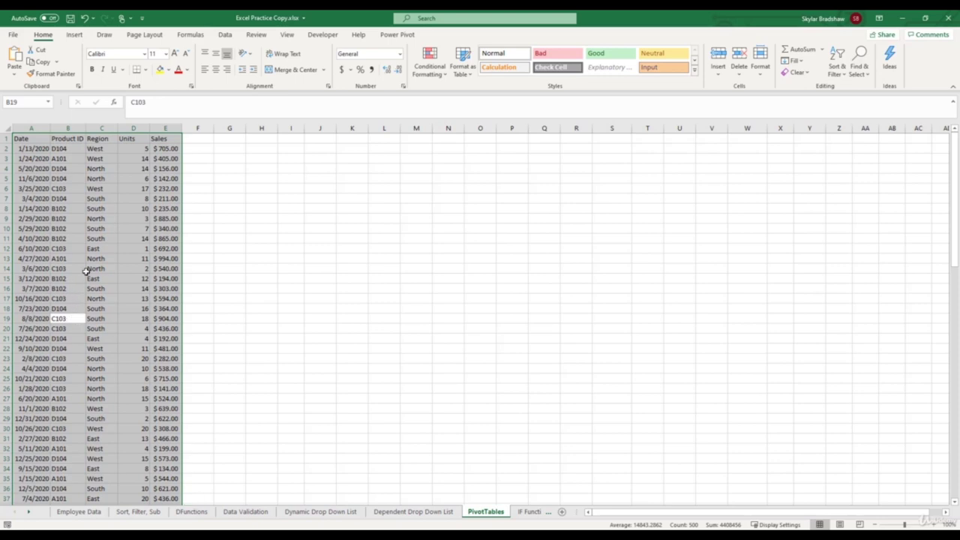
{"action": "left_click", "coordinate": [75, 36]}
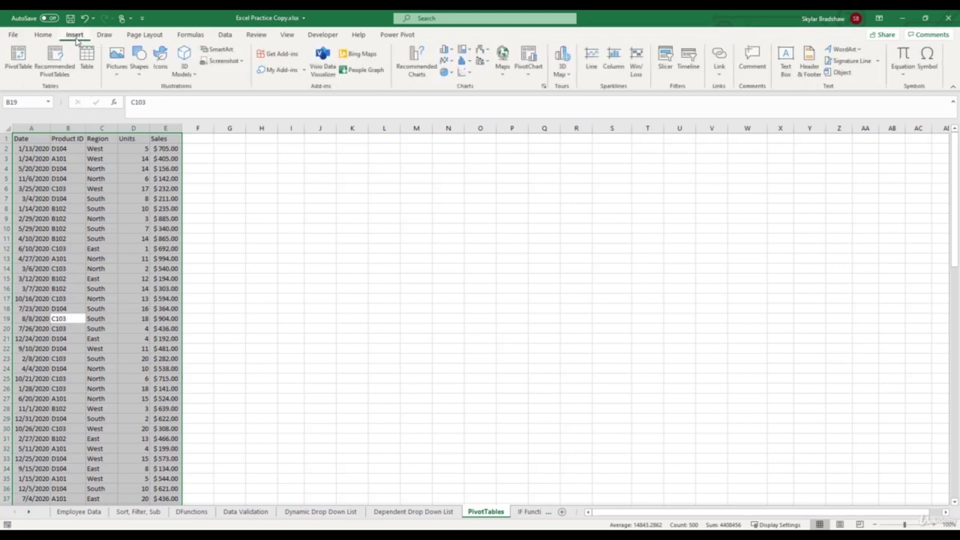
Create a PivotTable from the data on the existing worksheet at cell J2
{"action": "left_click", "coordinate": [18, 60]}
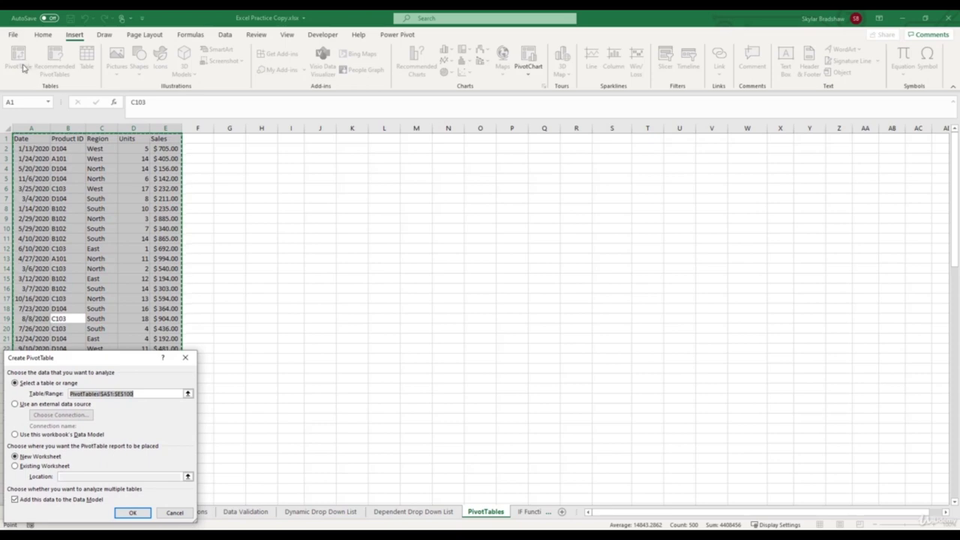
{"action": "left_click_drag", "start_coordinate": [68, 365], "coordinate": [293, 178]}
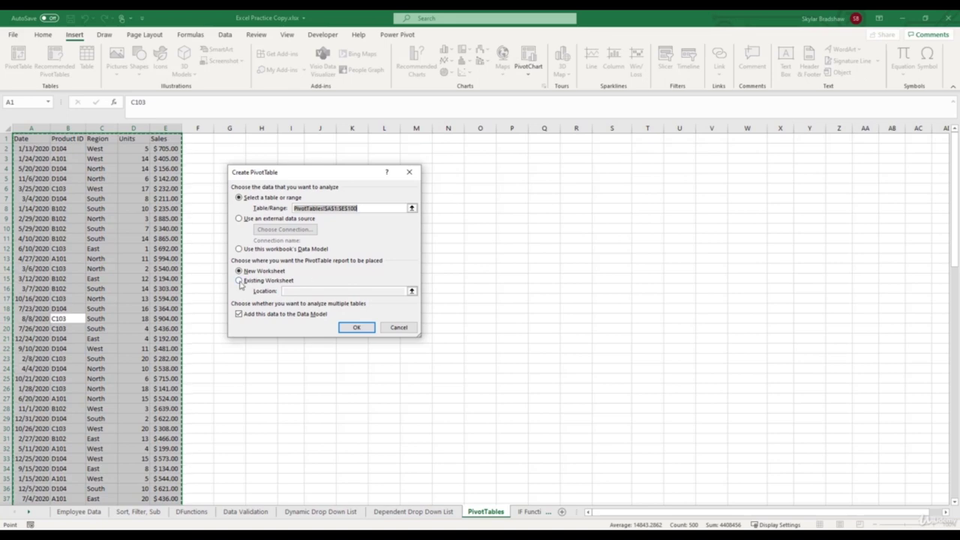
{"action": "left_click", "coordinate": [239, 281]}
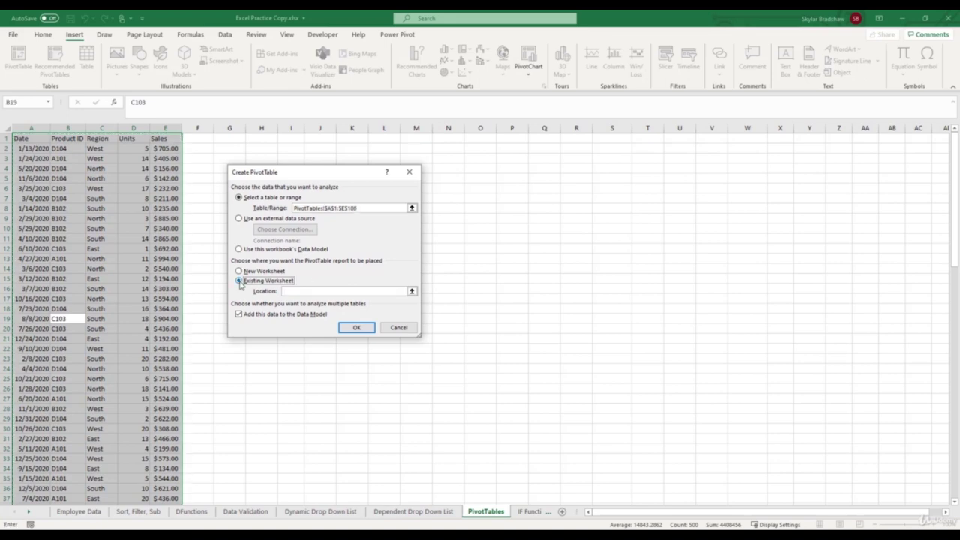
{"action": "left_click", "coordinate": [288, 291]}
{"action": "left_click", "coordinate": [315, 149]}
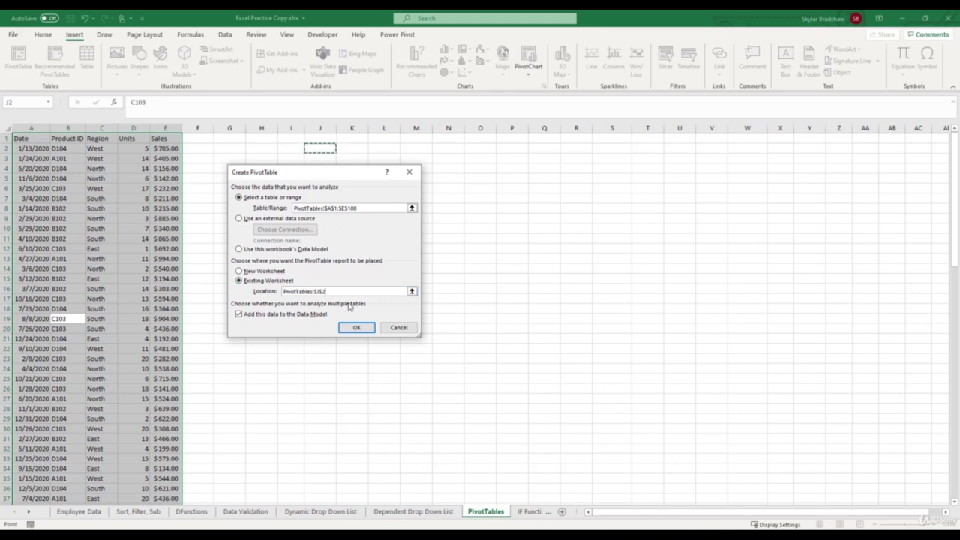
{"action": "left_click", "coordinate": [356, 327]}
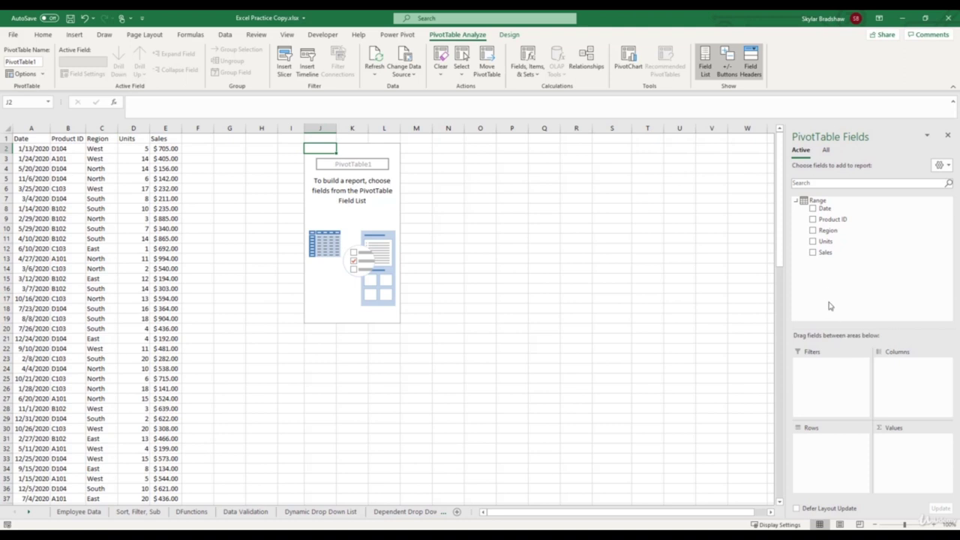
Add the Sales field to Values, showing Sum of Sales of 51526
{"action": "left_click", "coordinate": [813, 253]}
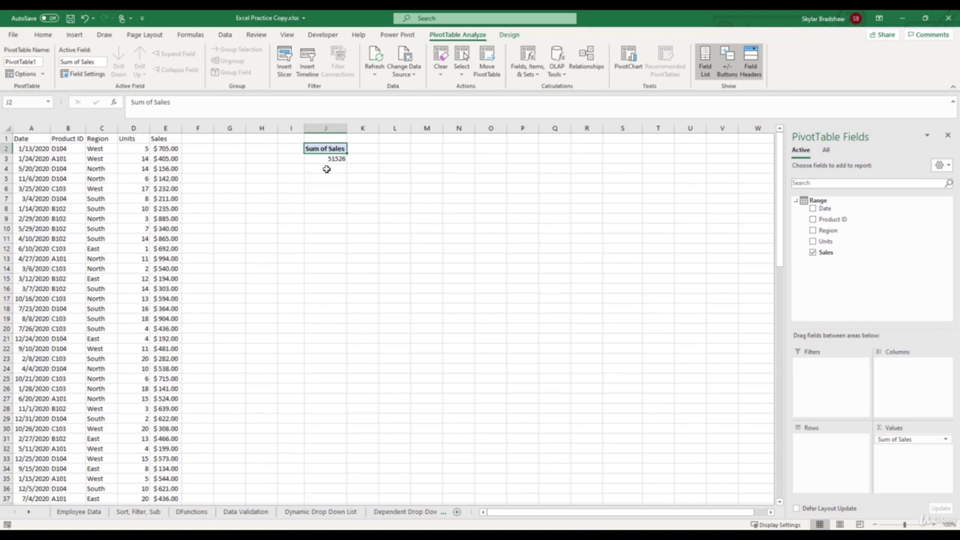
{"action": "left_click", "coordinate": [308, 160]}
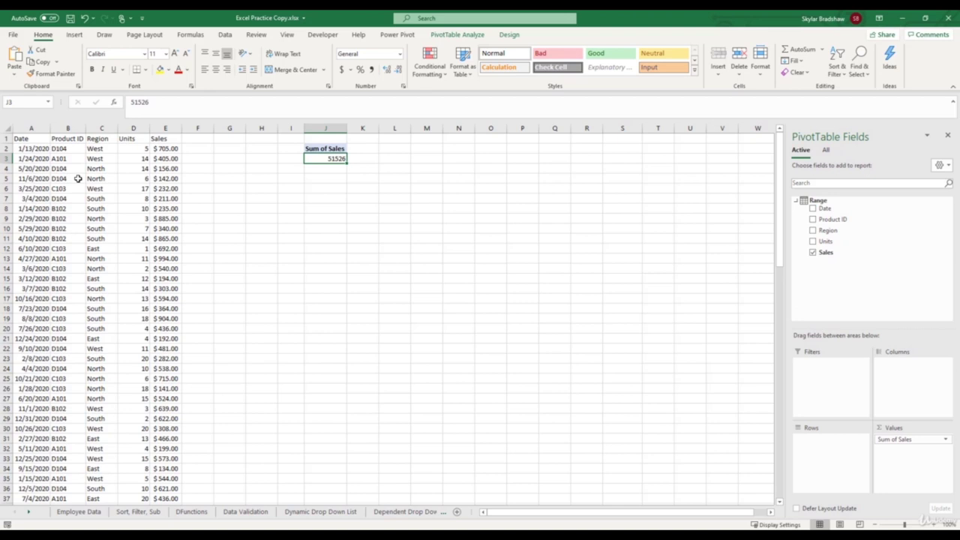
Add Product ID to Rows, splitting Sales across A101, B102, C103 and D104
{"action": "left_click", "coordinate": [813, 219]}
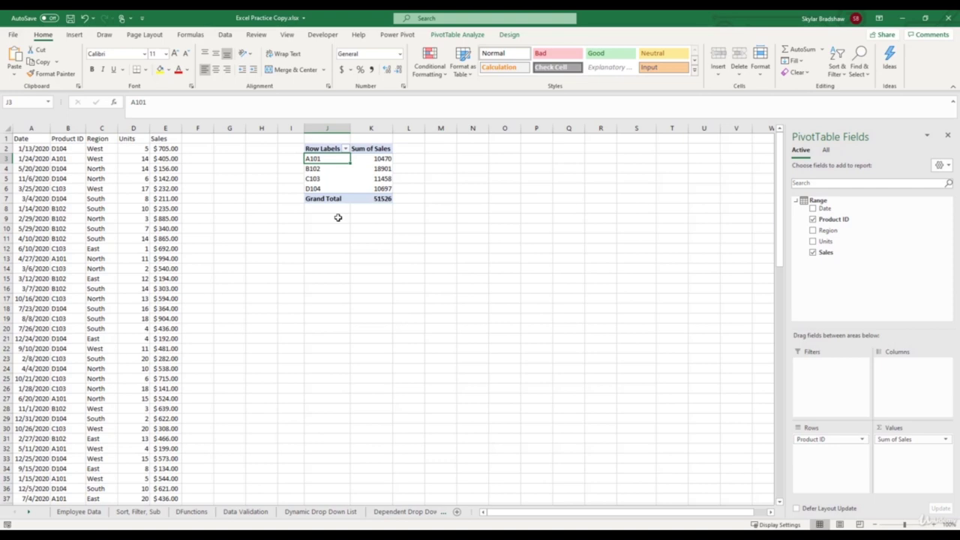
{"action": "left_click", "coordinate": [307, 149]}
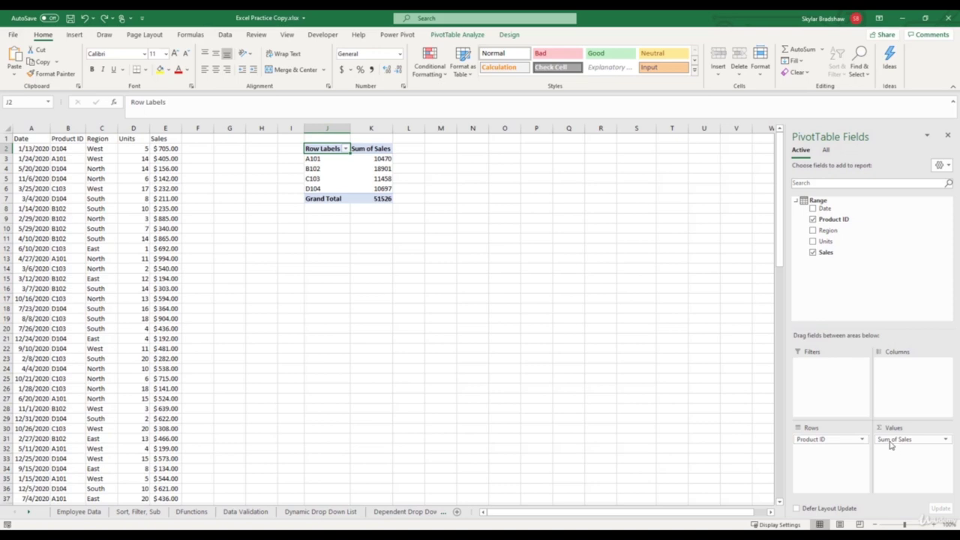
Swap Sales for Count of Product ID in Values, then drag the count back out
{"action": "left_click", "coordinate": [813, 254]}
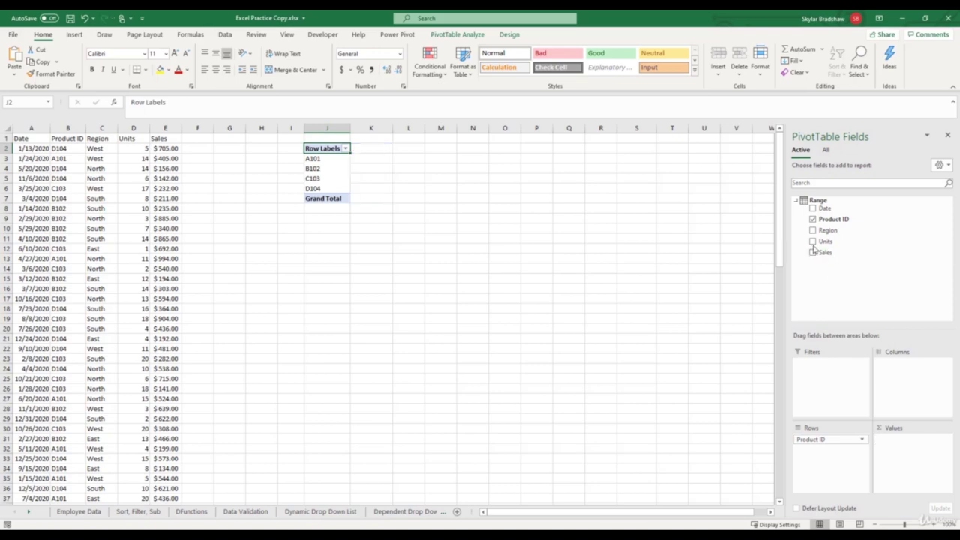
{"action": "left_click", "coordinate": [813, 220]}
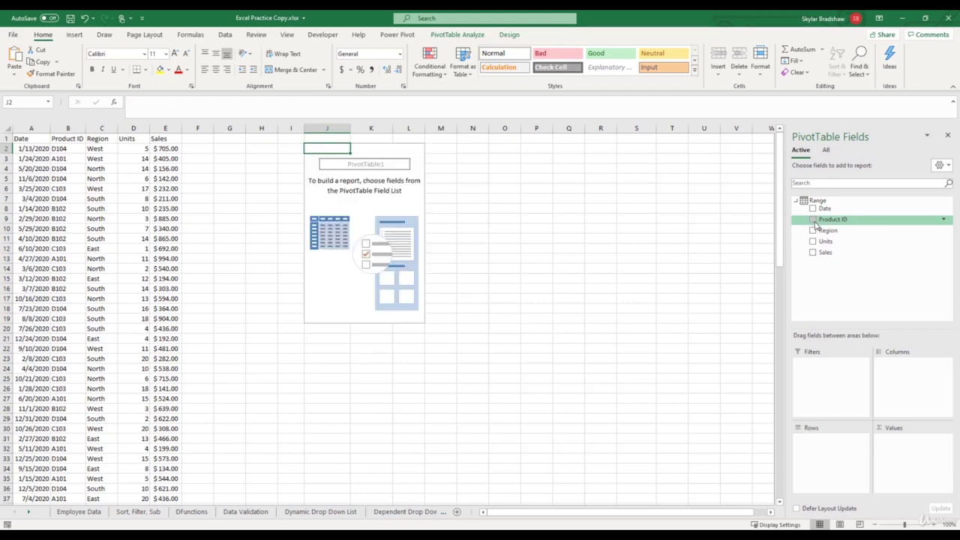
{"action": "left_click_drag", "start_coordinate": [816, 225], "coordinate": [893, 448]}
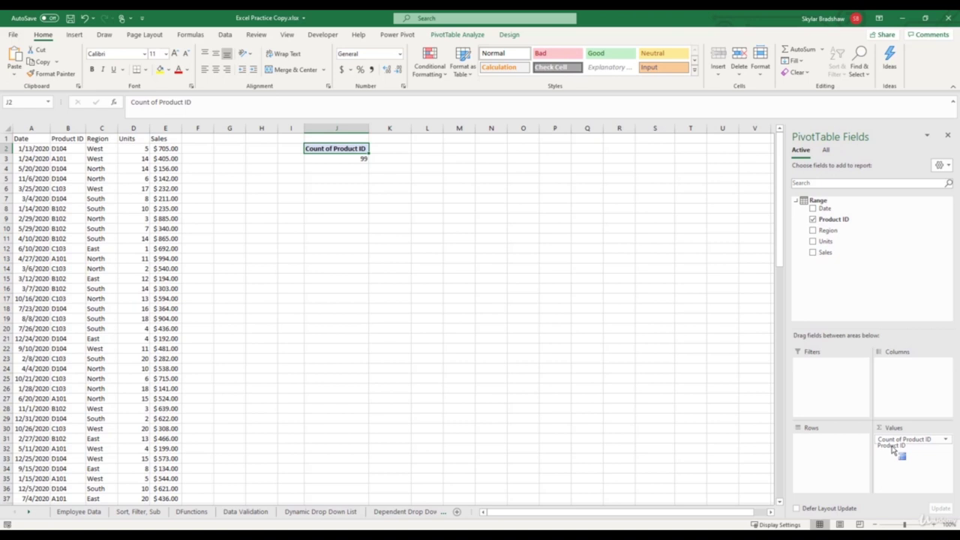
{"action": "left_click_drag", "start_coordinate": [892, 449], "coordinate": [892, 450]}
{"action": "left_click_drag", "start_coordinate": [833, 218], "coordinate": [836, 444]}
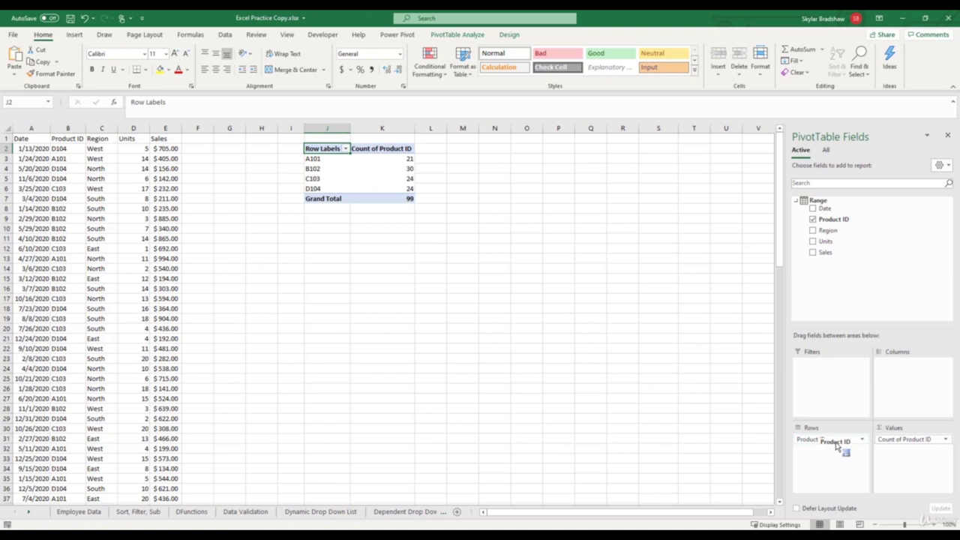
{"action": "left_click_drag", "start_coordinate": [837, 447], "coordinate": [851, 282]}
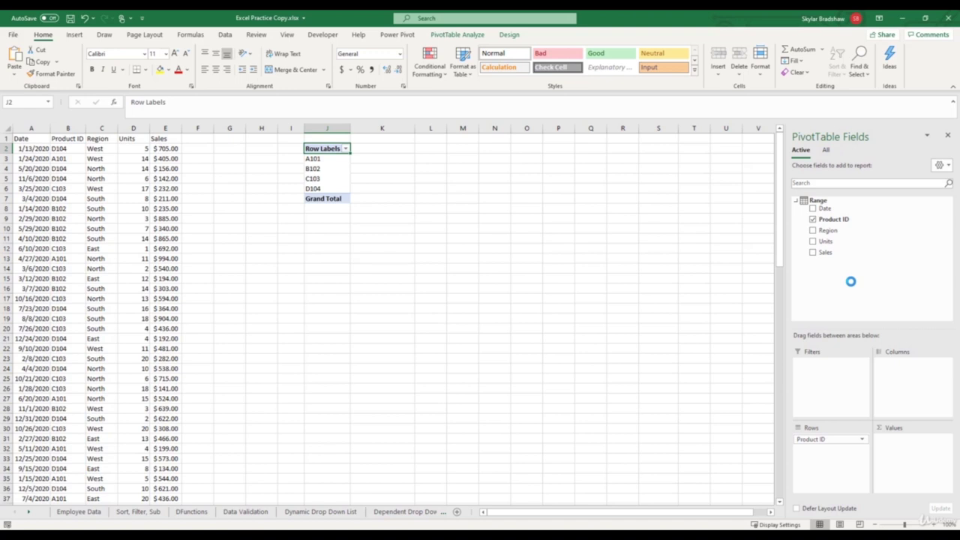
Put Sales back into Values for per-product sums totalling 51526
{"action": "left_click_drag", "start_coordinate": [831, 254], "coordinate": [892, 448]}
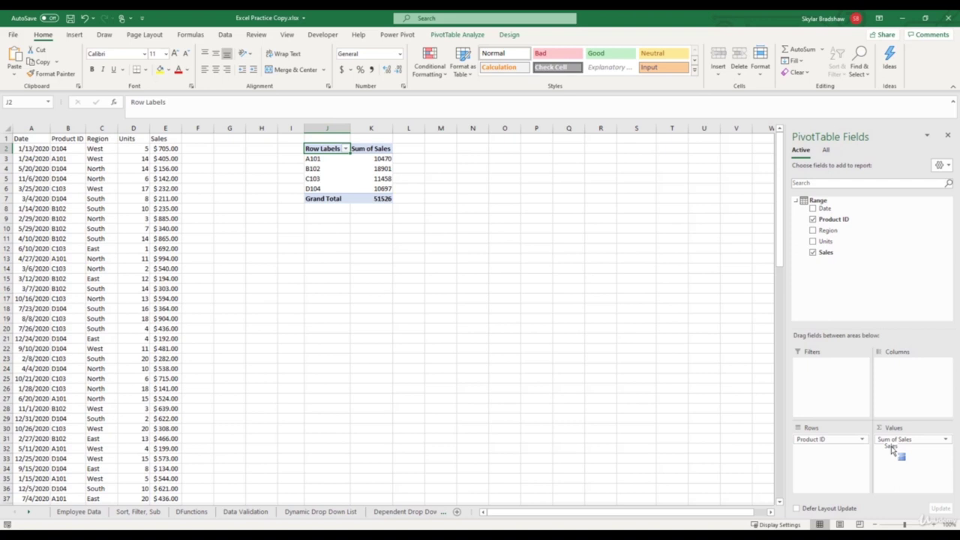
{"action": "left_click_drag", "start_coordinate": [892, 448], "coordinate": [893, 450]}
{"action": "left_click_drag", "start_coordinate": [367, 159], "coordinate": [367, 189]}
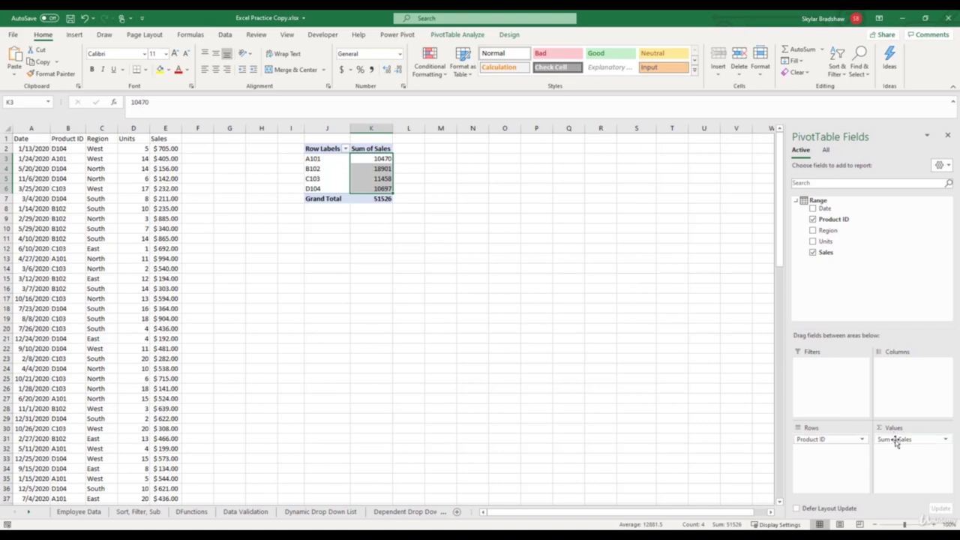
Format the Sum of Sales values as Currency, e.g. $10,470.00 and $51,526.00 total
{"action": "left_click", "coordinate": [895, 439]}
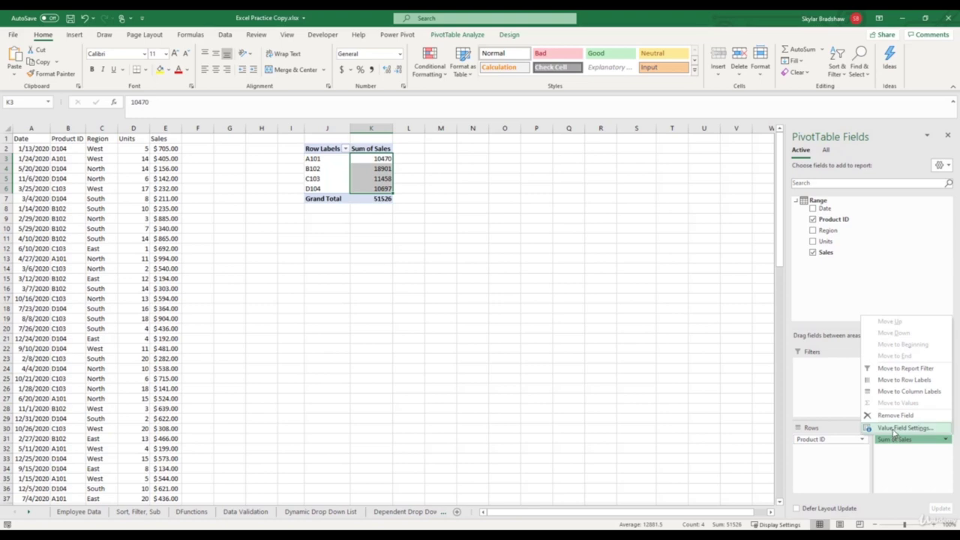
{"action": "left_click", "coordinate": [893, 430]}
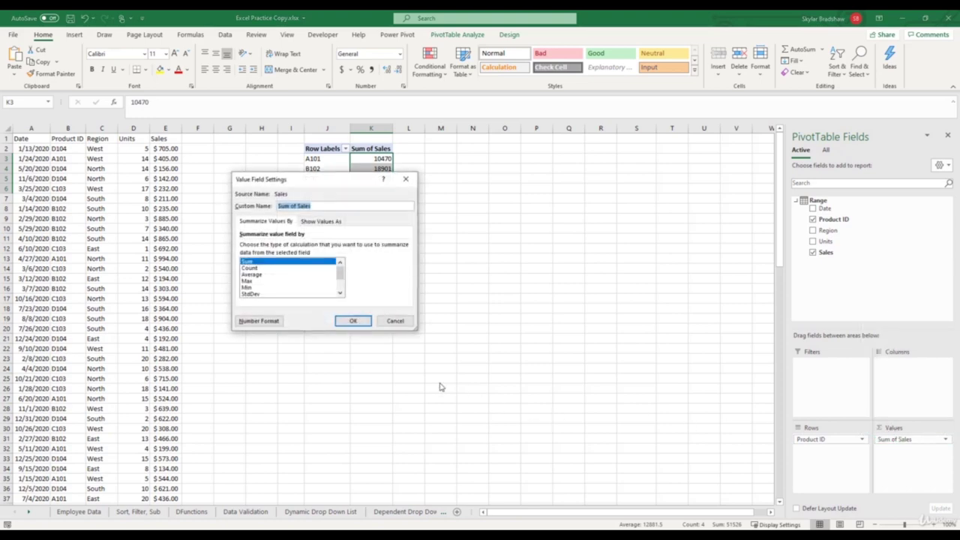
{"action": "left_click", "coordinate": [276, 324]}
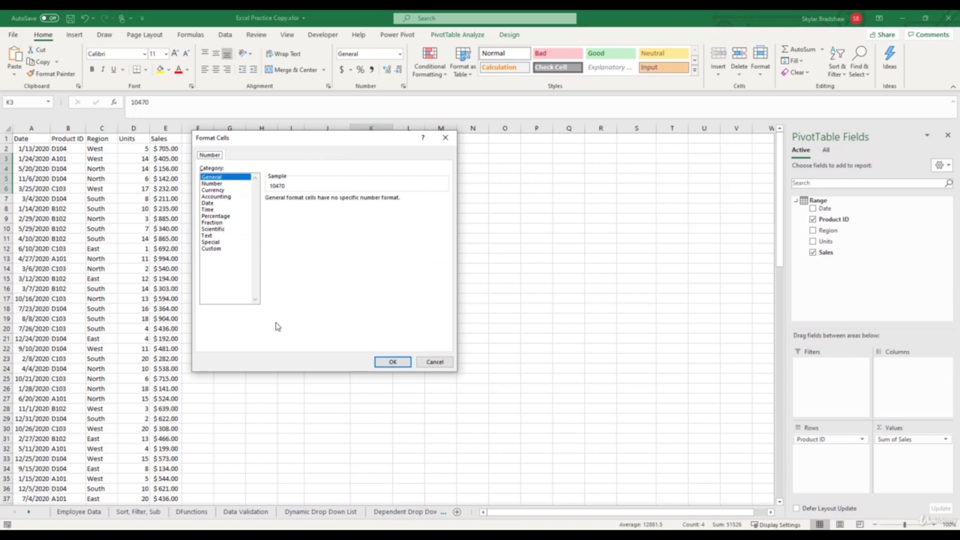
{"action": "left_click", "coordinate": [214, 189]}
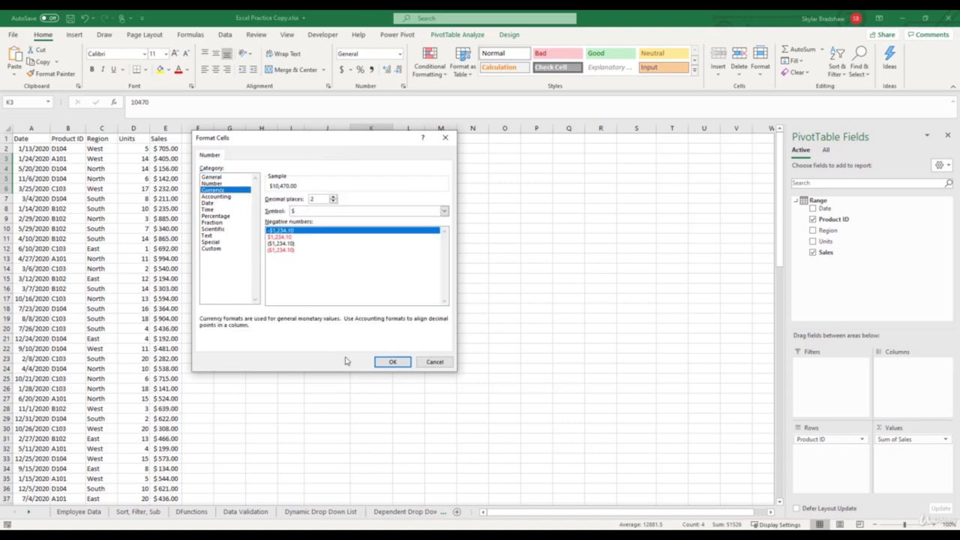
{"action": "left_click", "coordinate": [390, 362]}
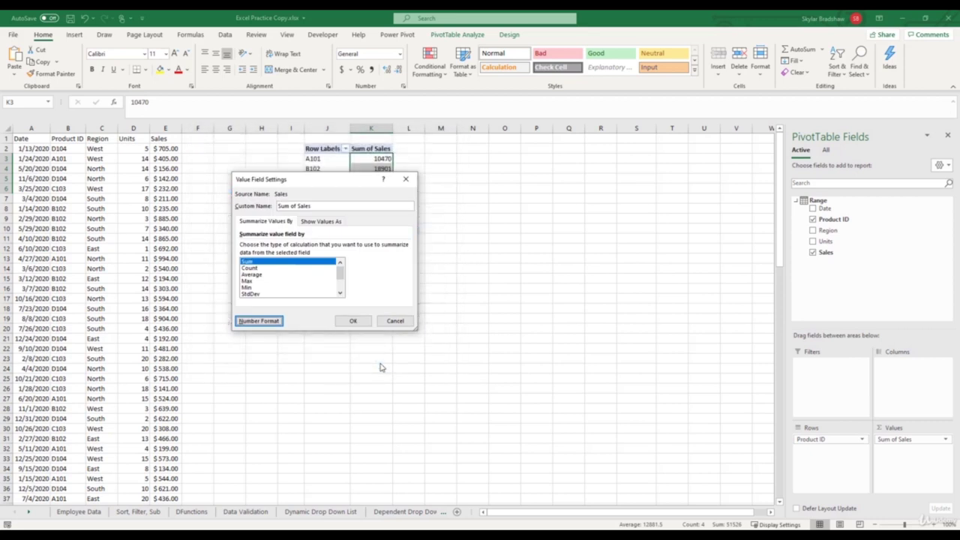
{"action": "left_click", "coordinate": [353, 321]}
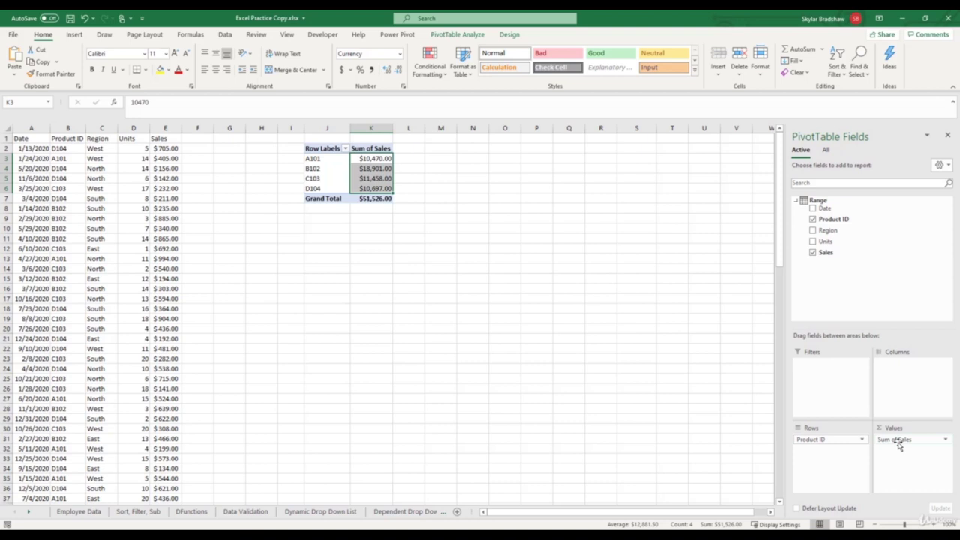
{"action": "left_click", "coordinate": [898, 441]}
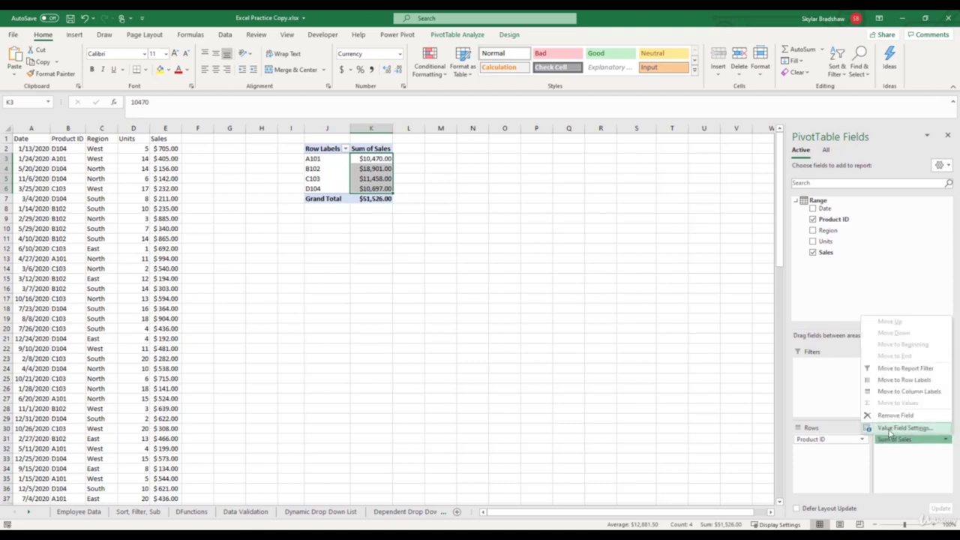
{"action": "left_click", "coordinate": [900, 427]}
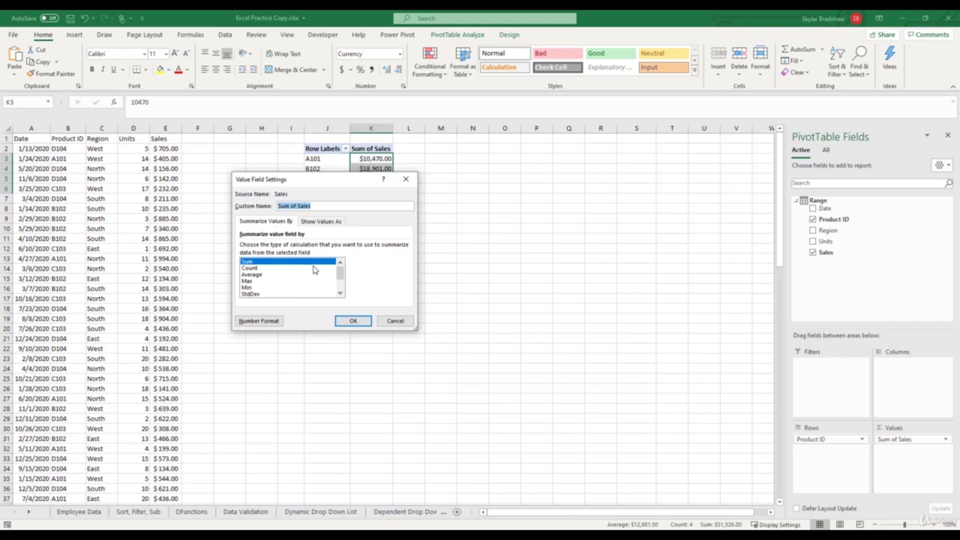
{"action": "left_click", "coordinate": [261, 275]}
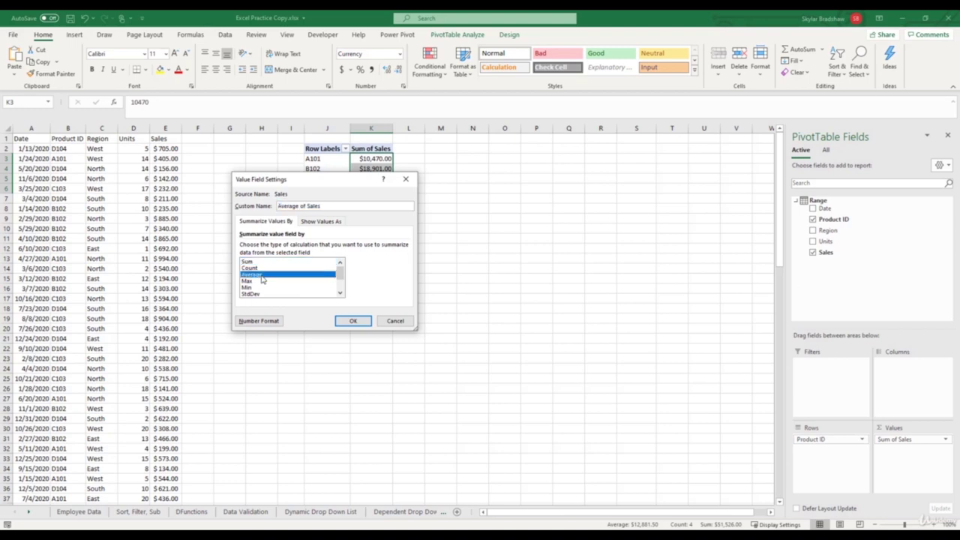
{"action": "left_click", "coordinate": [353, 320]}
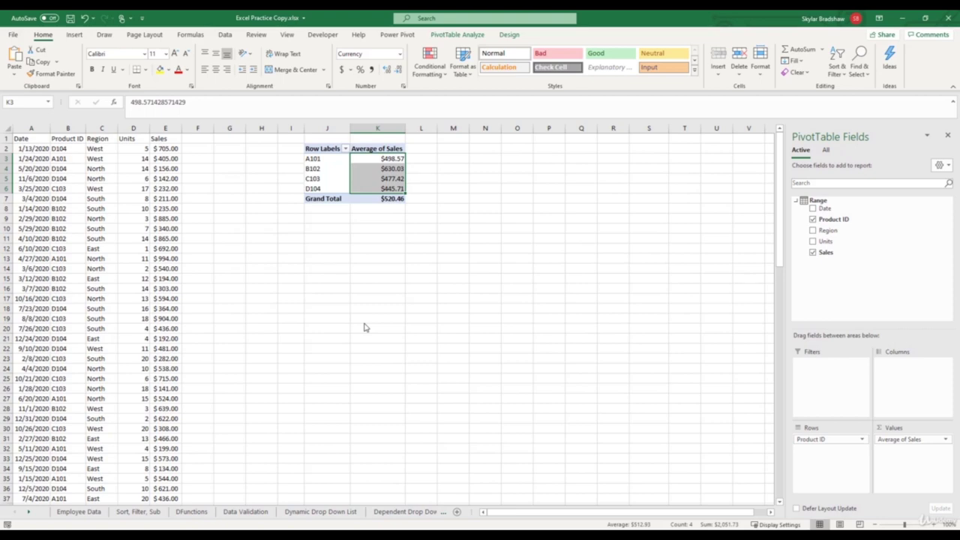
{"action": "key", "text": "ctrl+z"}
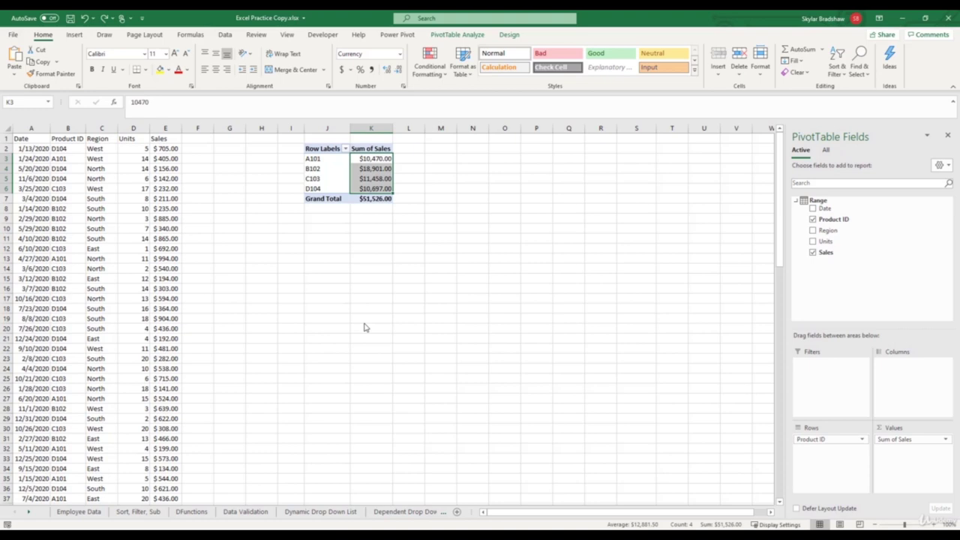
Add Units to Values, giving a Sum of Units column totalling 974
{"action": "left_click", "coordinate": [136, 127]}
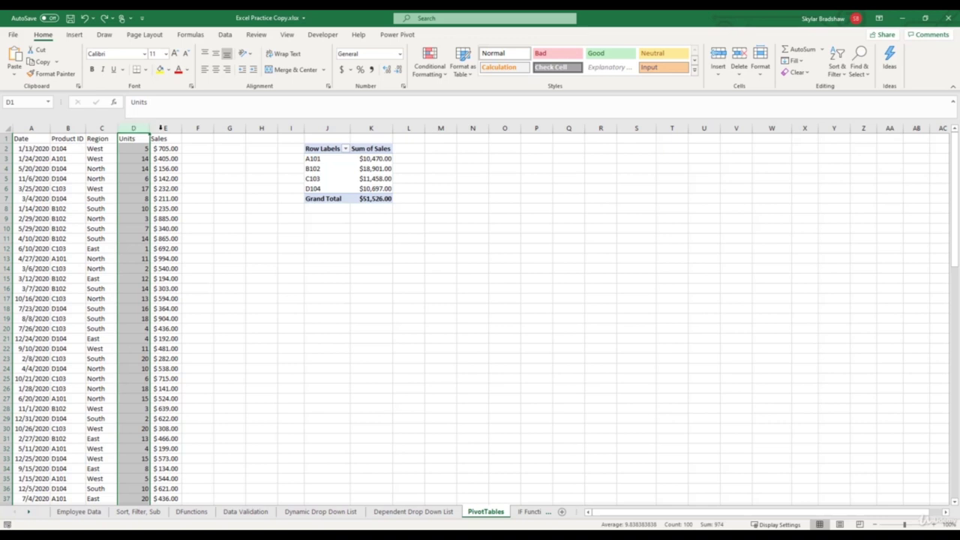
{"action": "left_click", "coordinate": [324, 158]}
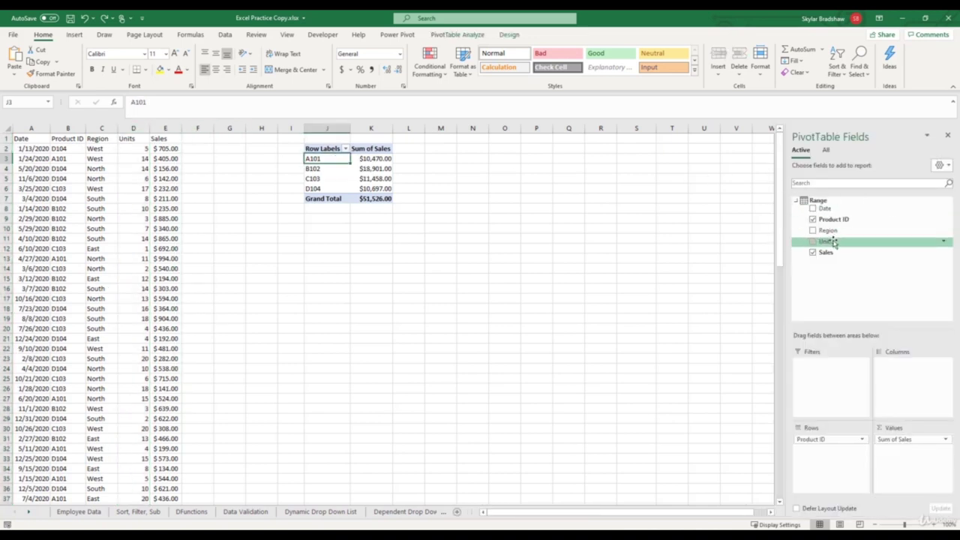
{"action": "left_click_drag", "start_coordinate": [833, 242], "coordinate": [905, 453]}
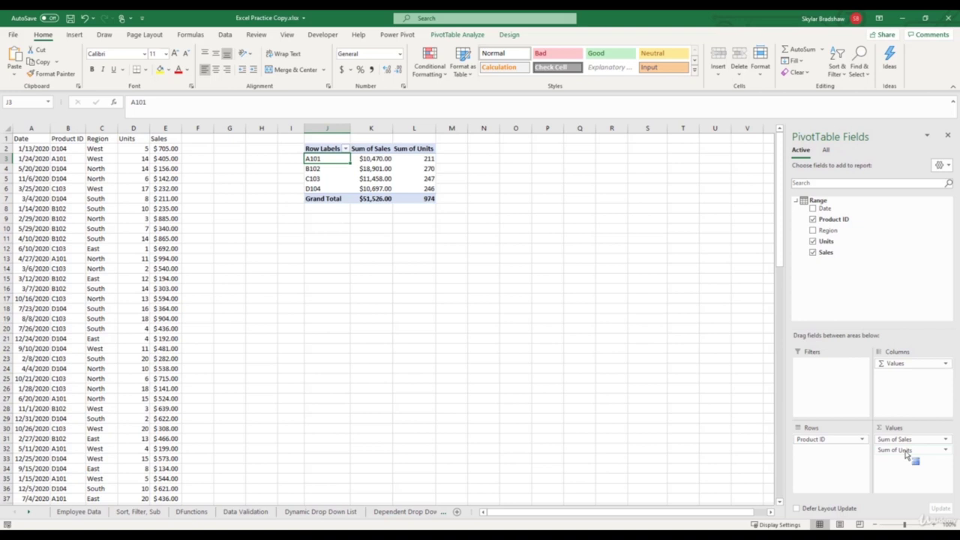
{"action": "left_click_drag", "start_coordinate": [905, 454], "coordinate": [905, 452]}
{"action": "left_click", "coordinate": [905, 451]}
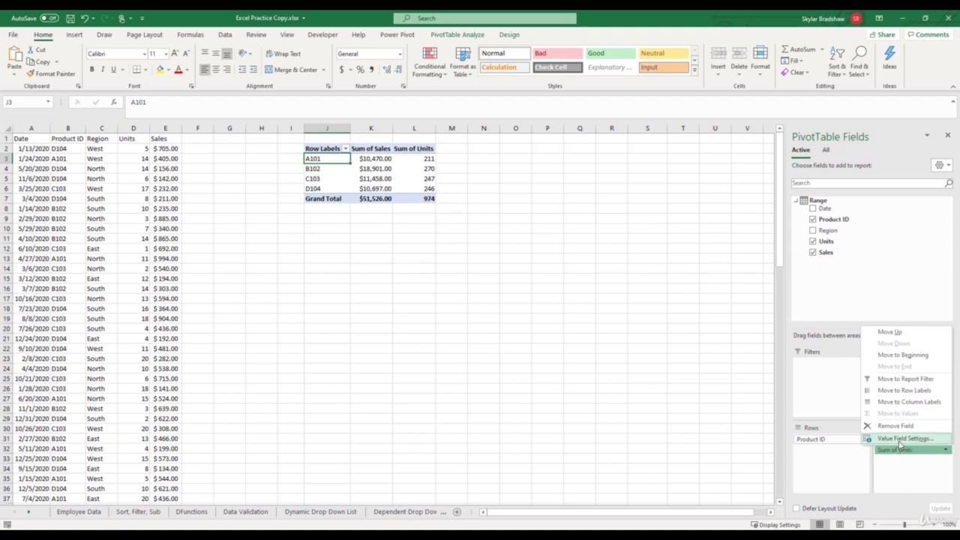
Show Sum of Units as % of Grand Total, e.g. A101 21.66%, B102 27.72%
{"action": "left_click", "coordinate": [901, 439]}
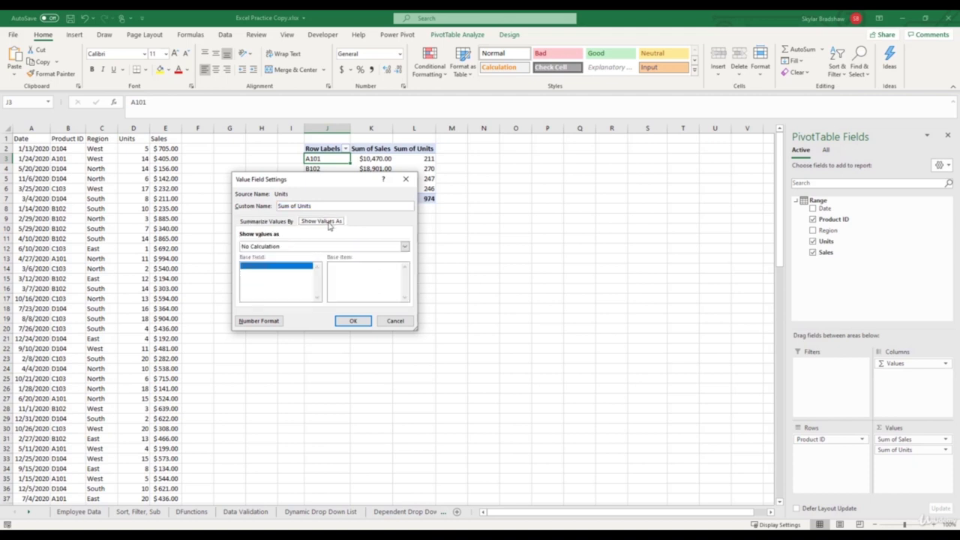
{"action": "left_click", "coordinate": [404, 246]}
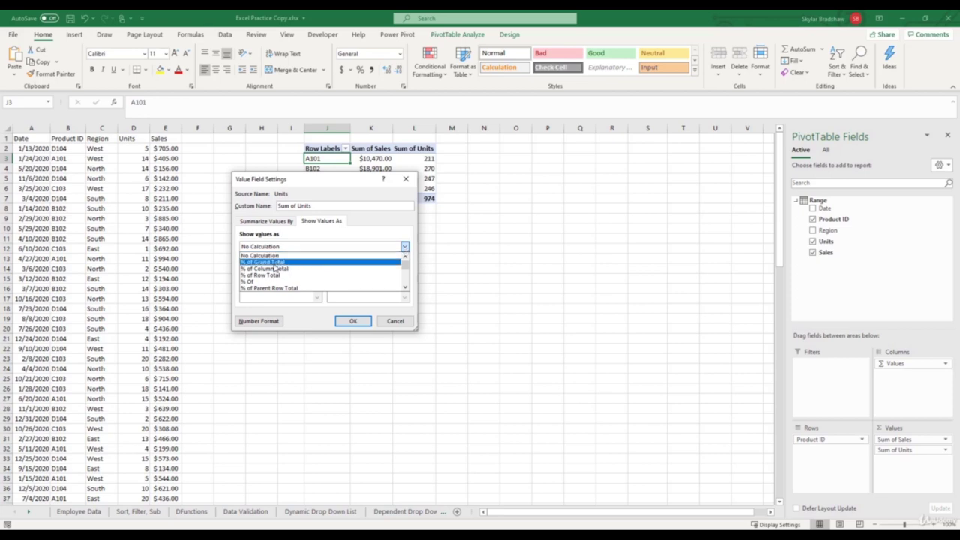
{"action": "left_click", "coordinate": [274, 263]}
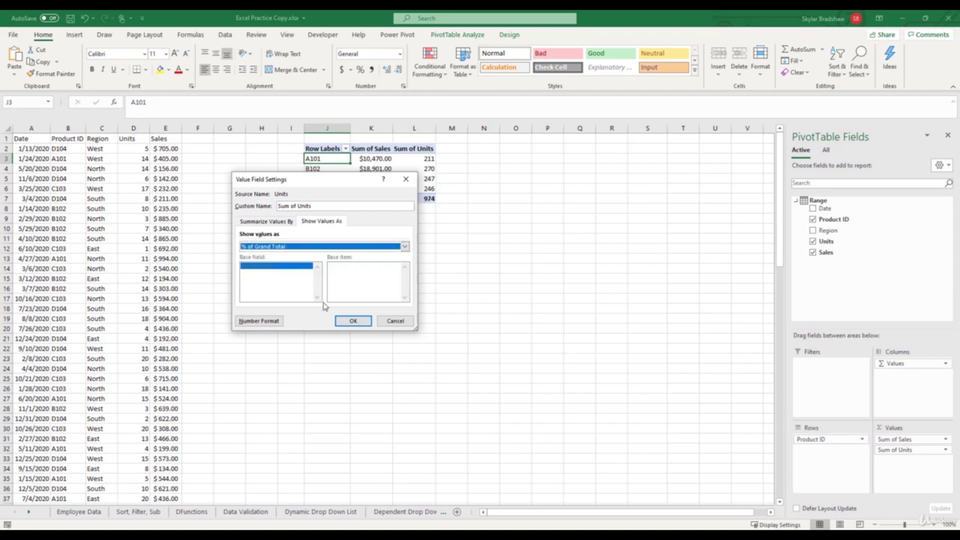
{"action": "left_click", "coordinate": [349, 321]}
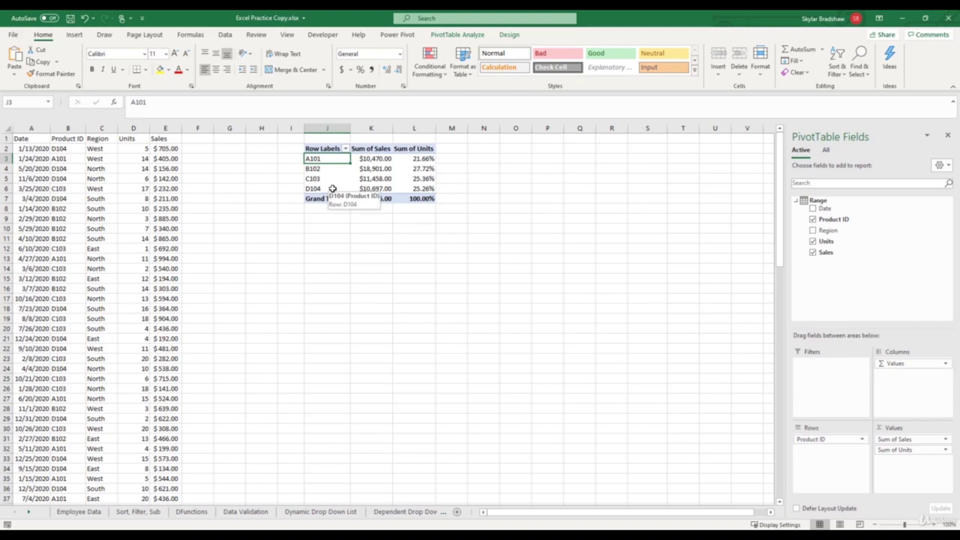
{"action": "left_click_drag", "start_coordinate": [372, 158], "coordinate": [374, 187]}
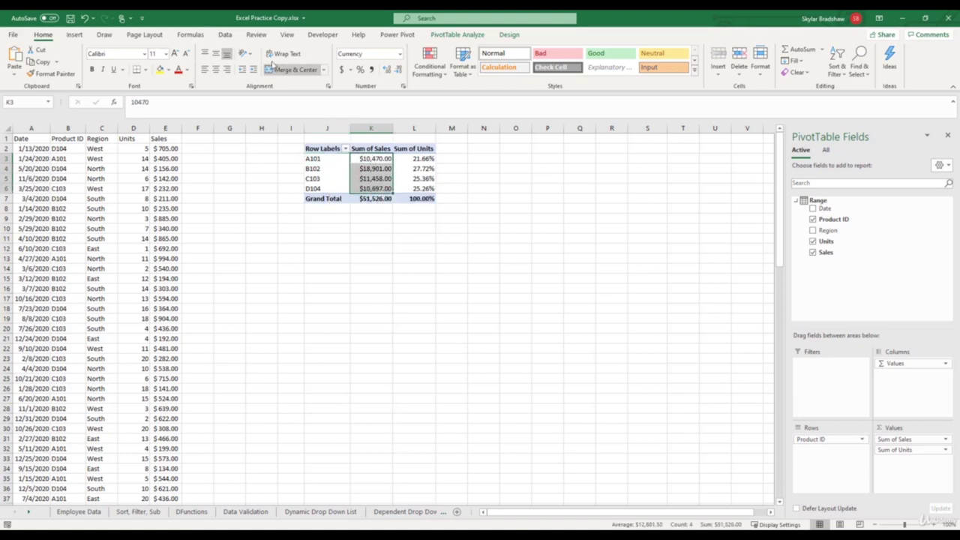
Sort products by Sum of Sales largest first: B102, C103, D104, A101
{"action": "left_click", "coordinate": [226, 35]}
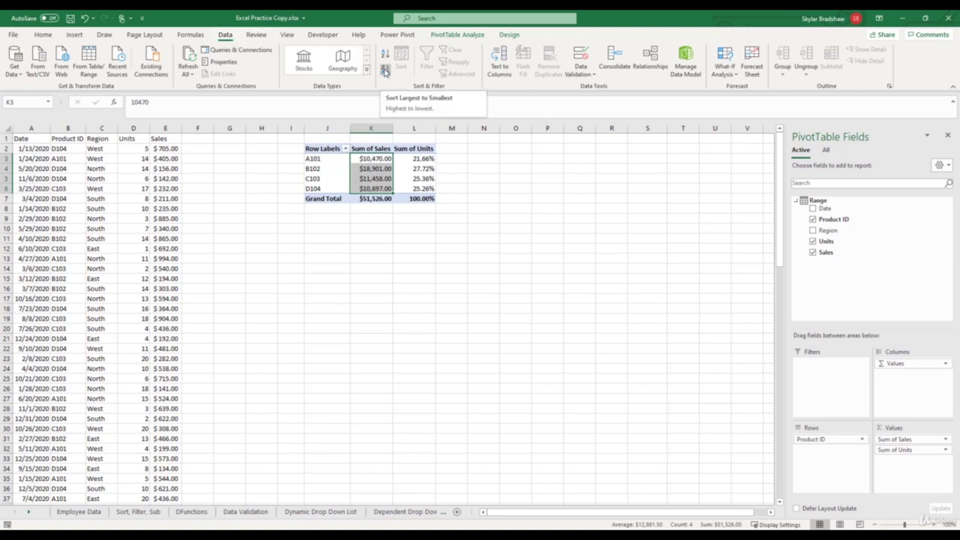
{"action": "left_click", "coordinate": [385, 70]}
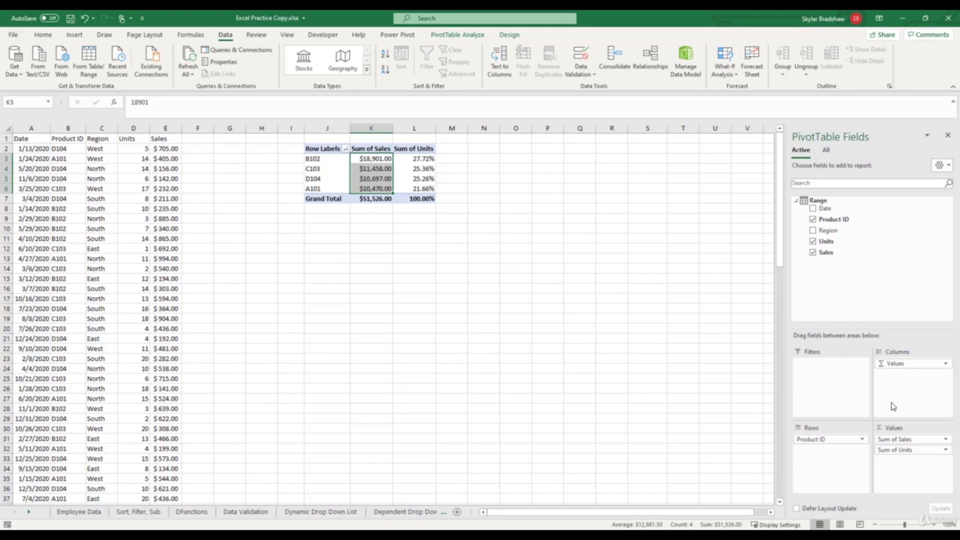
{"action": "left_click", "coordinate": [314, 149]}
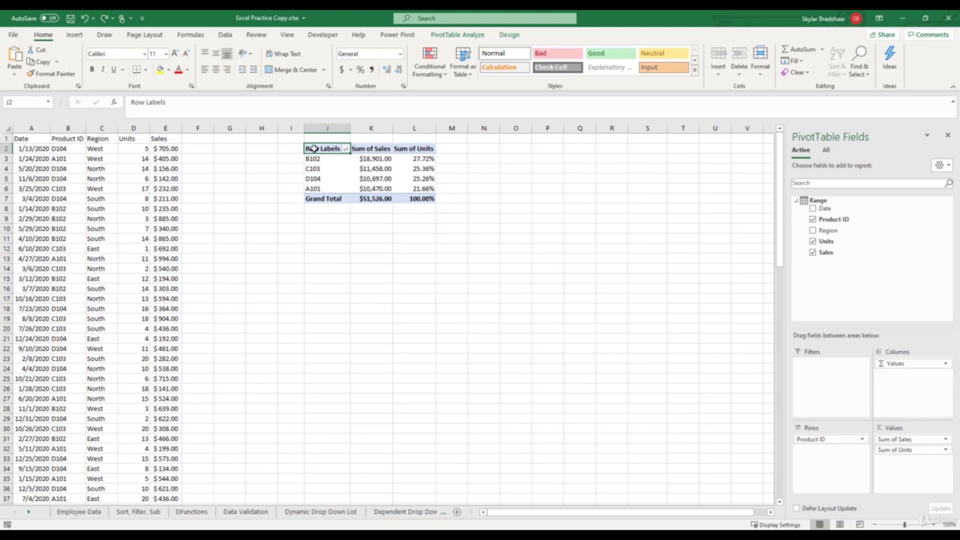
Add Date by month to the pivot, remove Units, and move the month grouping toward the rows
{"action": "left_click", "coordinate": [814, 209]}
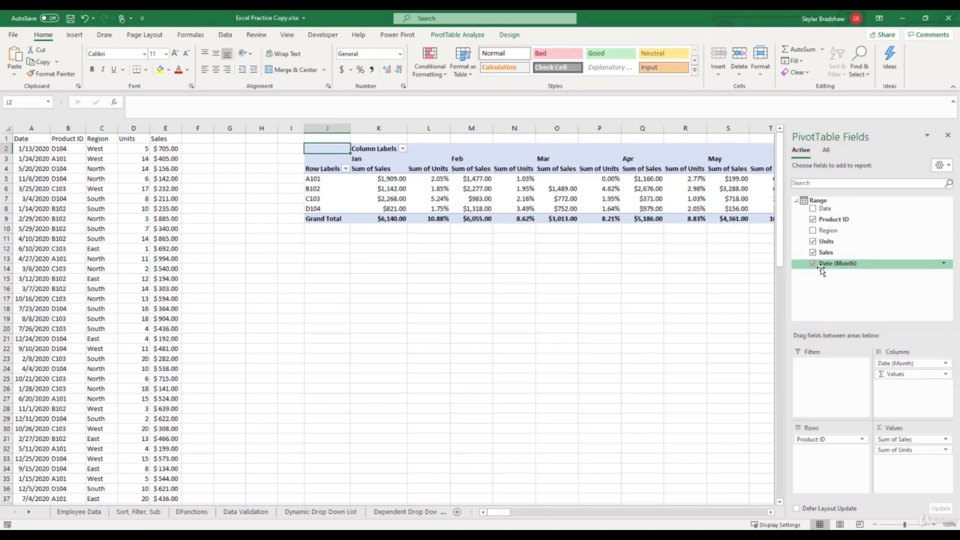
{"action": "left_click", "coordinate": [813, 241]}
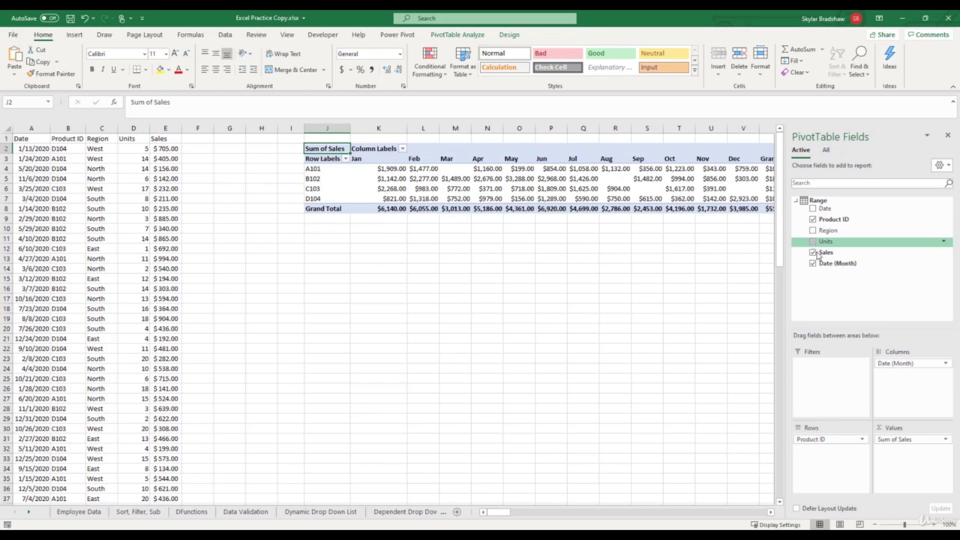
{"action": "left_click_drag", "start_coordinate": [905, 364], "coordinate": [823, 443]}
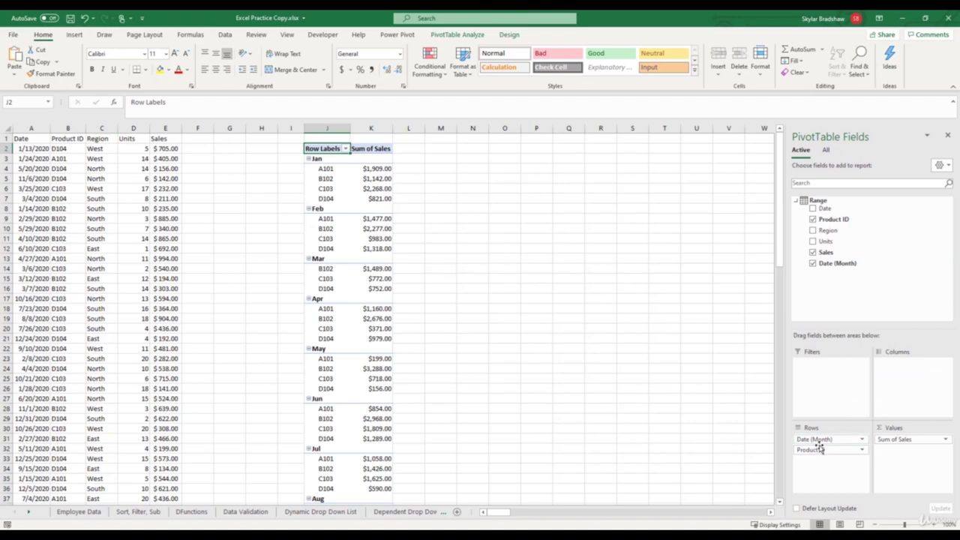
Move Product ID into the Columns area so products A101–D104 run across
{"action": "left_click", "coordinate": [820, 452]}
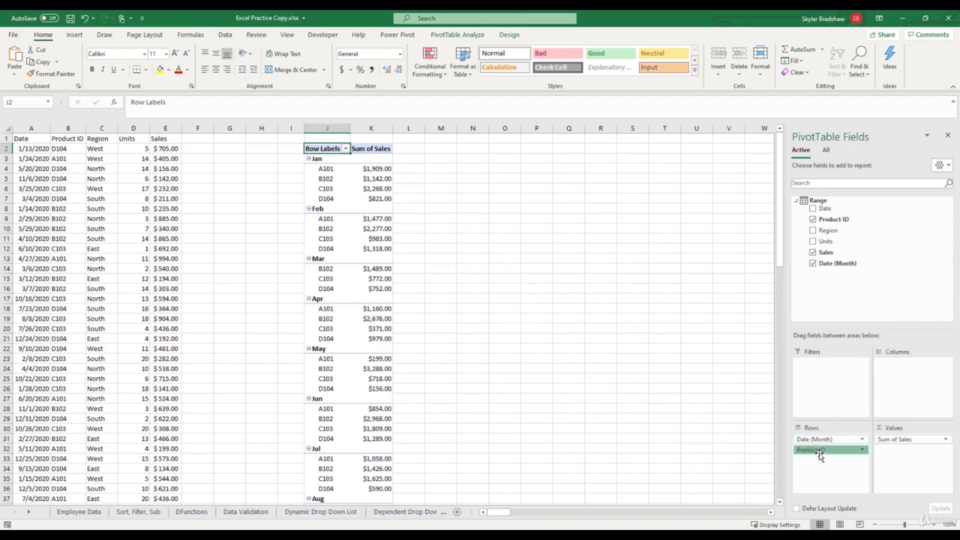
{"action": "left_click_drag", "start_coordinate": [821, 455], "coordinate": [907, 378]}
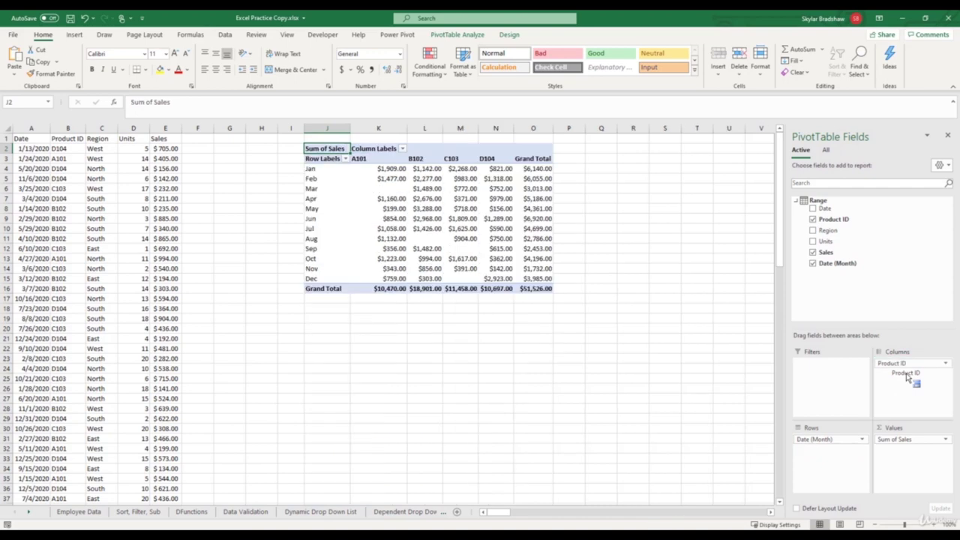
{"action": "left_click_drag", "start_coordinate": [906, 377], "coordinate": [896, 368]}
Add the individual Date field to the pivot rows
{"action": "mouse_move", "coordinate": [494, 171]}
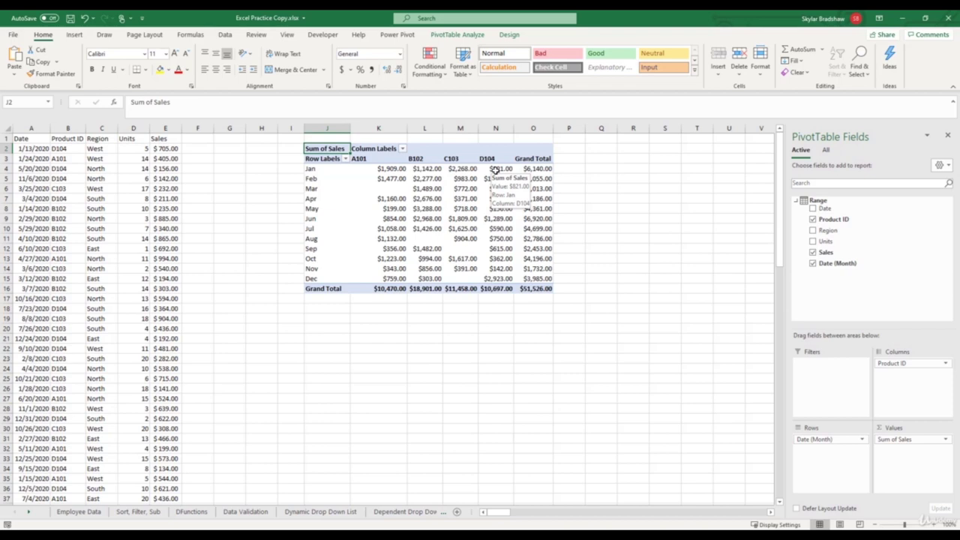
{"action": "mouse_move", "coordinate": [529, 170]}
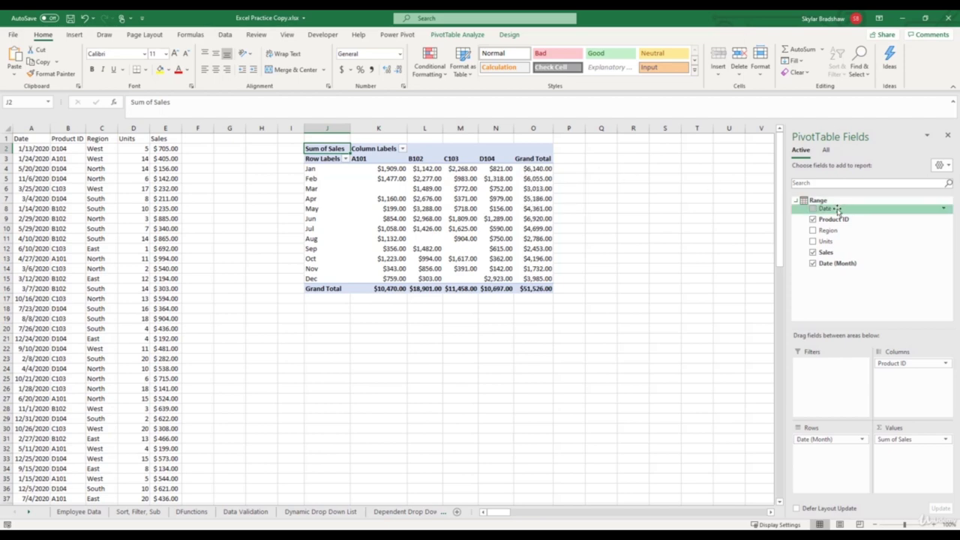
{"action": "left_click_drag", "start_coordinate": [837, 210], "coordinate": [829, 438]}
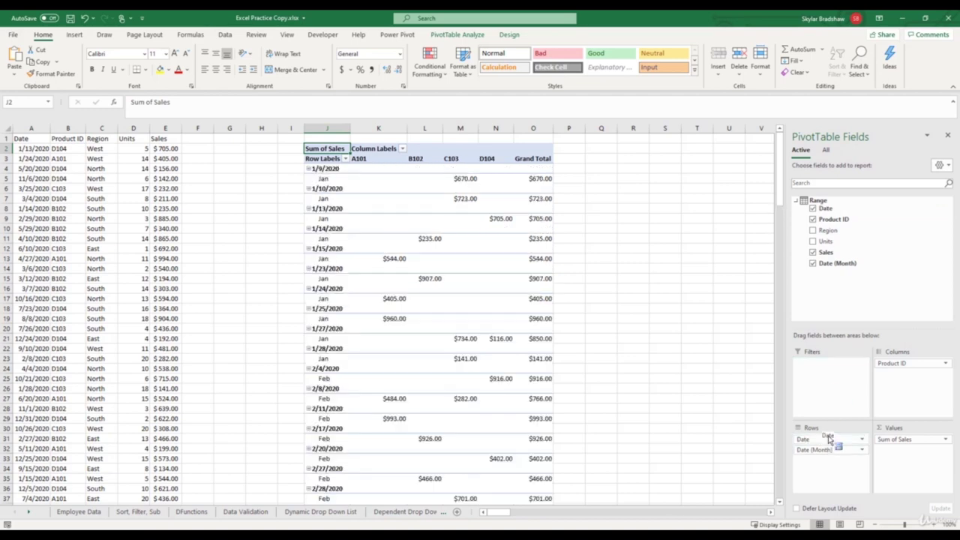
Remove Date (Month) from the rows, leaving individual dates, and right-click the 1/23/2020 label
{"action": "left_click", "coordinate": [812, 264]}
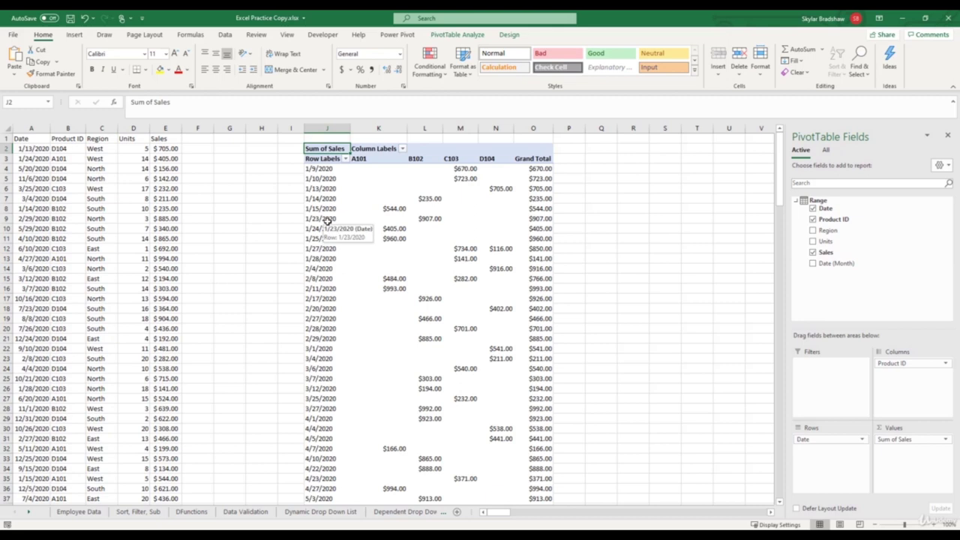
{"action": "left_click", "coordinate": [326, 218]}
{"action": "right_click", "coordinate": [327, 218]}
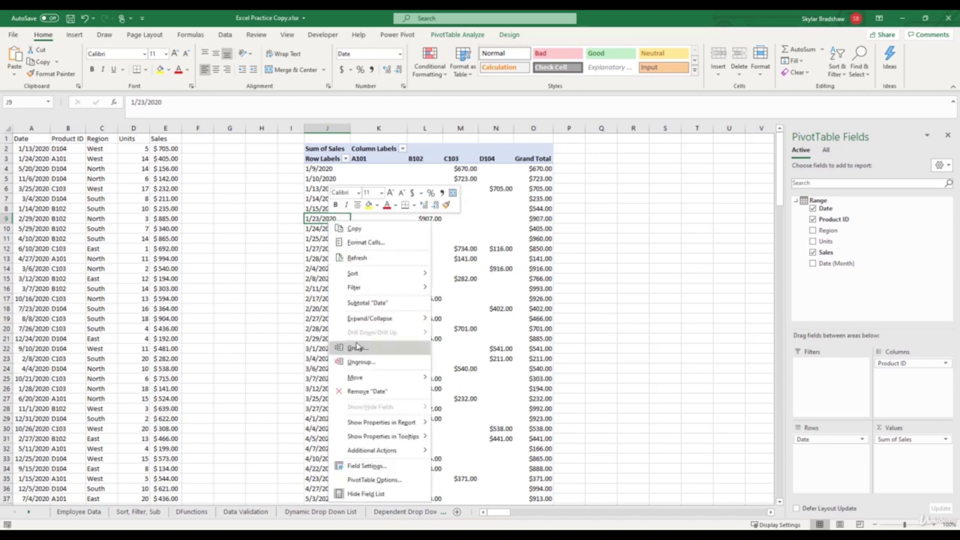
Group the row dates by Months and expand Jan to show its daily dates
{"action": "left_click", "coordinate": [357, 350]}
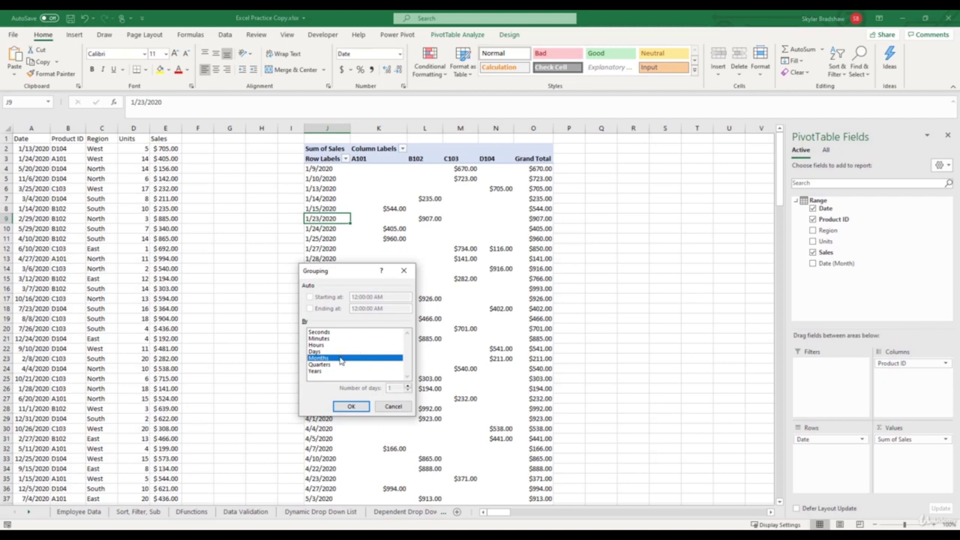
{"action": "left_click", "coordinate": [349, 407]}
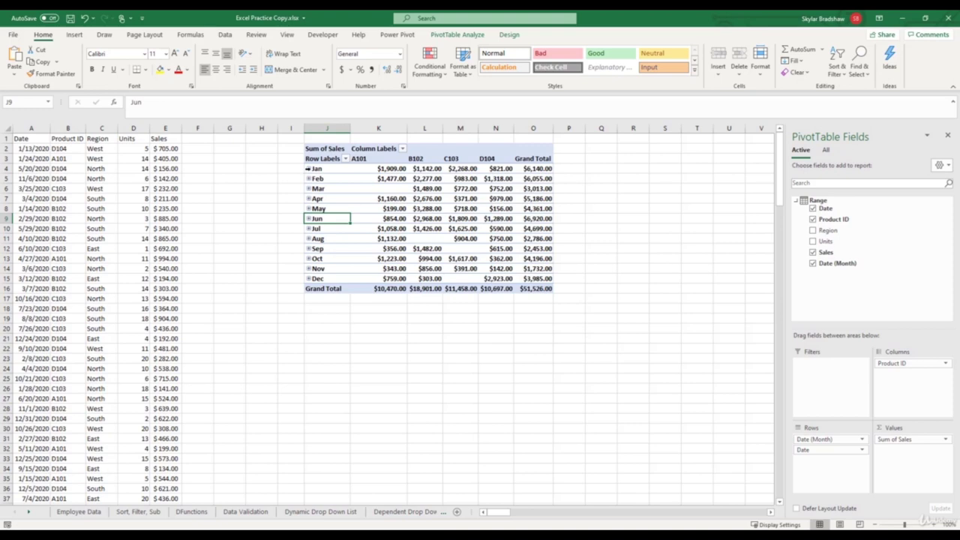
{"action": "left_click", "coordinate": [308, 168]}
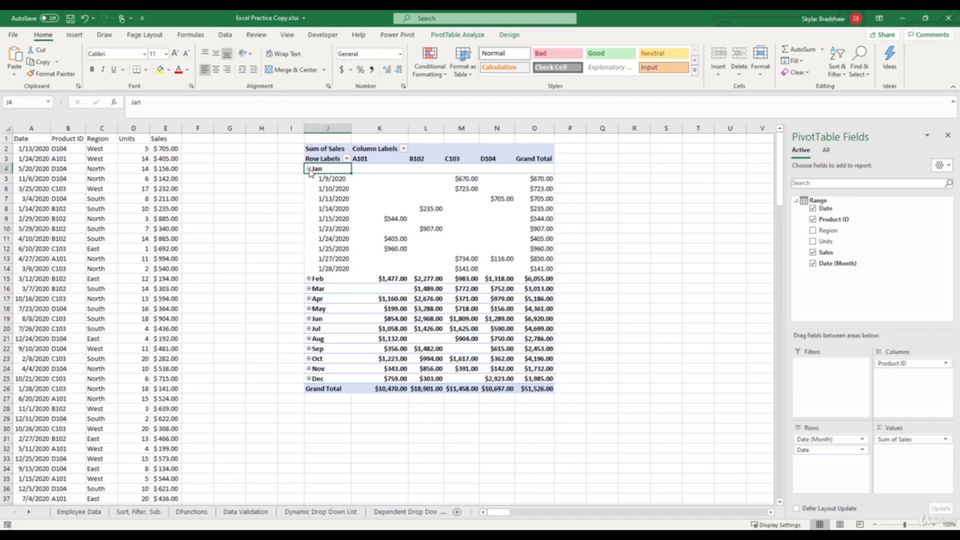
Collapse Jan and remove the daily Date field, leaving months Jan–Dec as rows
{"action": "left_click", "coordinate": [307, 169]}
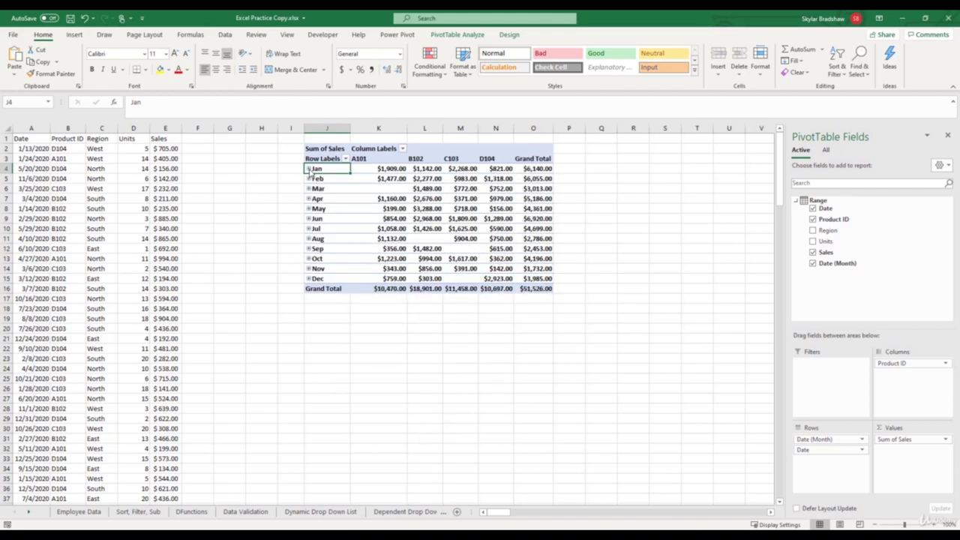
{"action": "left_click", "coordinate": [813, 209]}
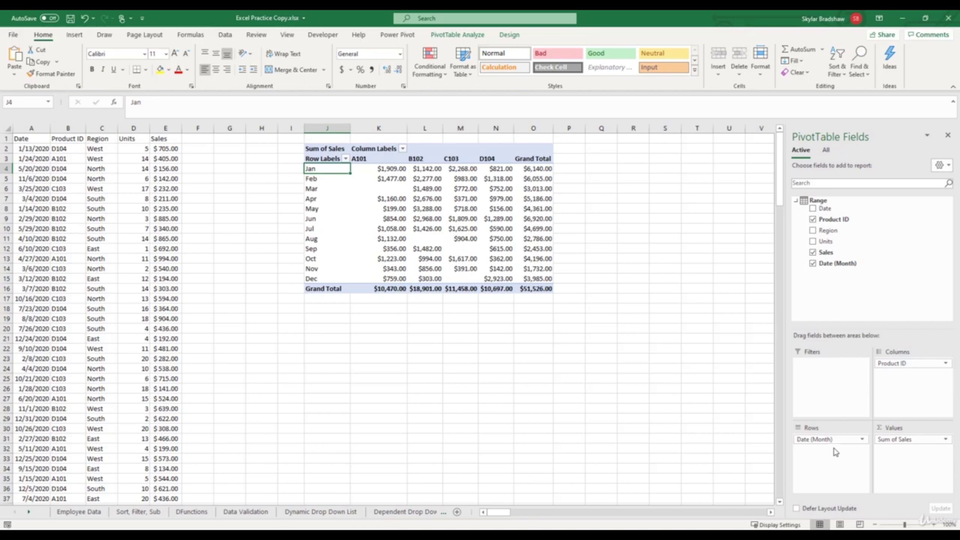
Regroup the month labels into Quarters only, then remove the quarter field from the pivot
{"action": "left_click", "coordinate": [320, 190]}
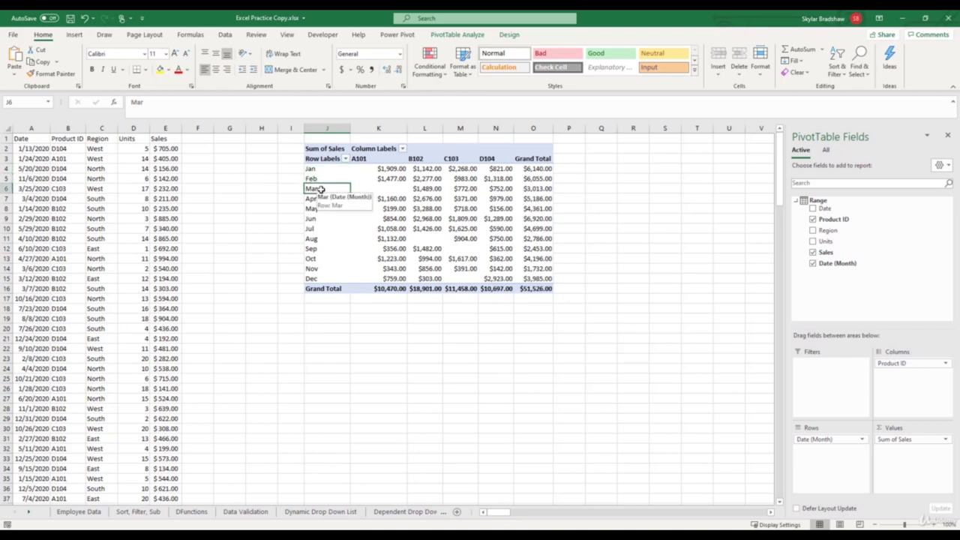
{"action": "right_click", "coordinate": [321, 190]}
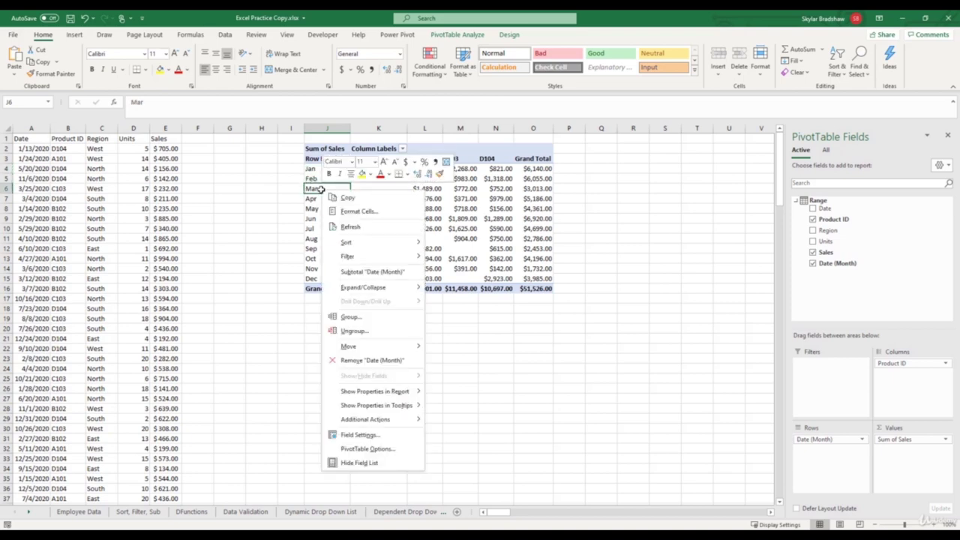
{"action": "left_click", "coordinate": [350, 317]}
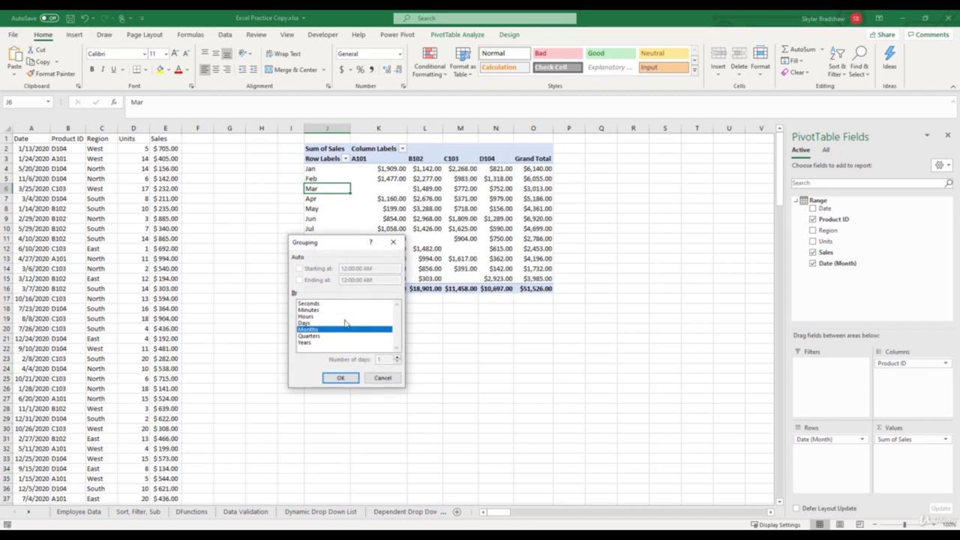
{"action": "left_click", "coordinate": [318, 336]}
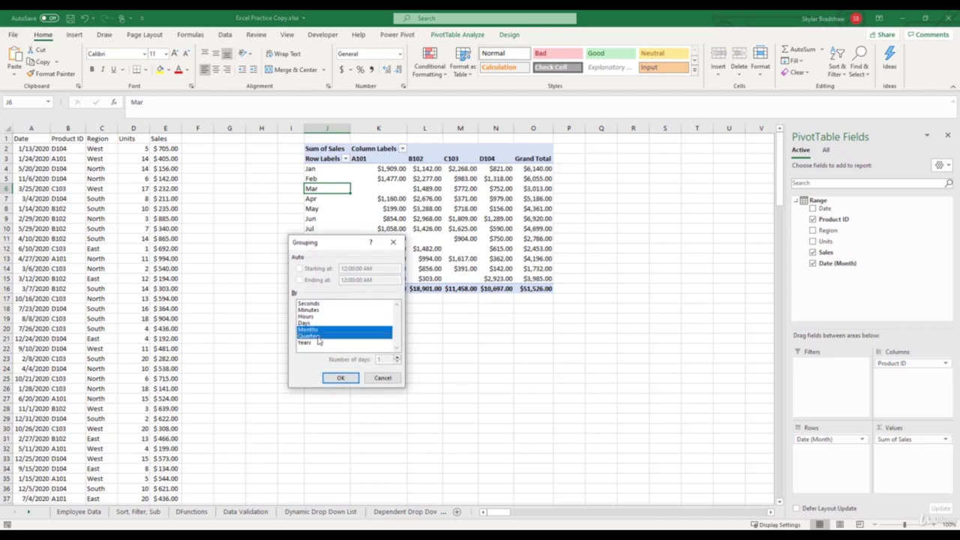
{"action": "left_click", "coordinate": [317, 330]}
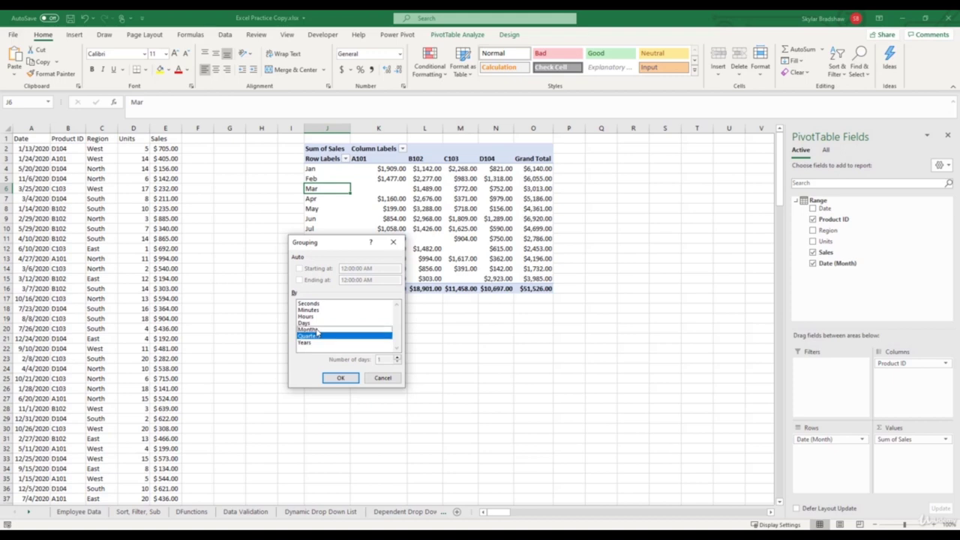
{"action": "left_click", "coordinate": [339, 377]}
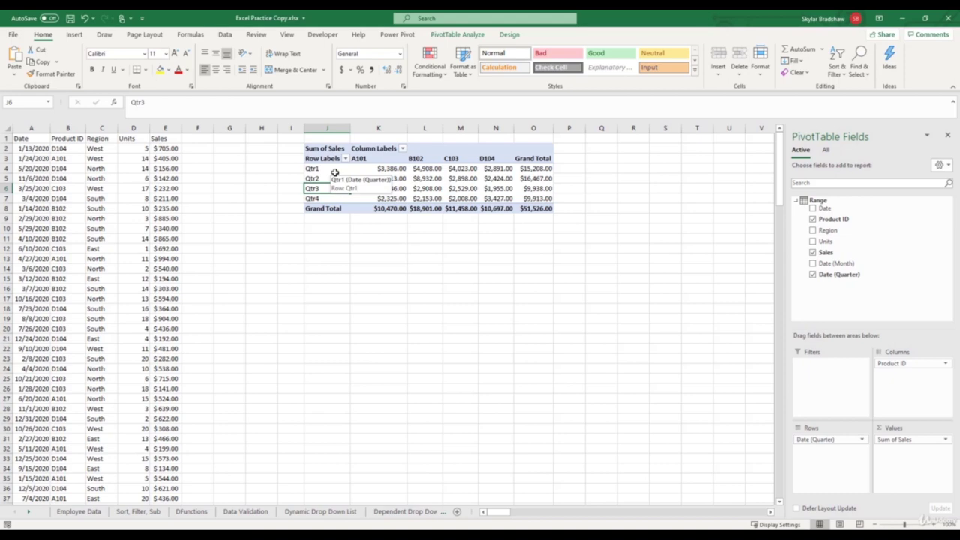
{"action": "left_click", "coordinate": [813, 275]}
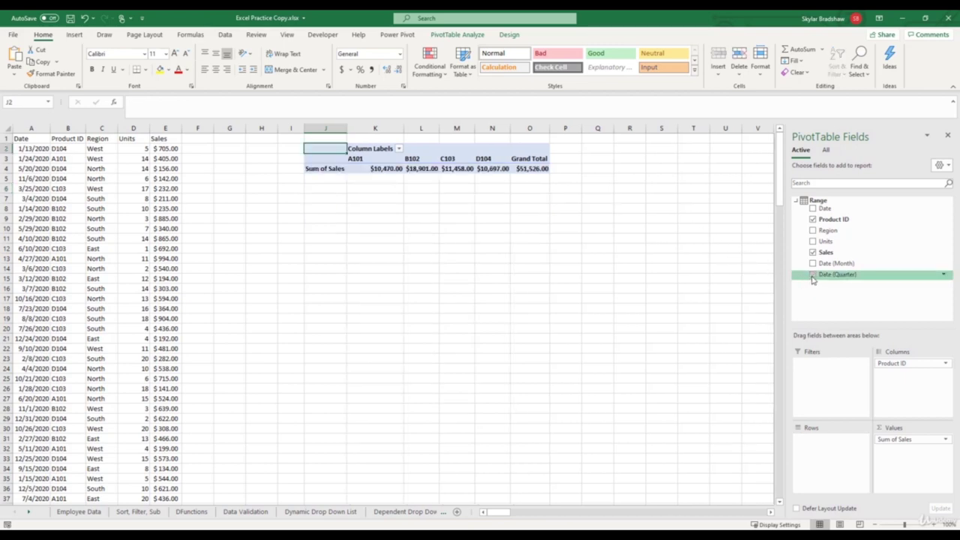
Put Date (Month) back in the rows and open the Row Labels filter list
{"action": "left_click", "coordinate": [812, 264]}
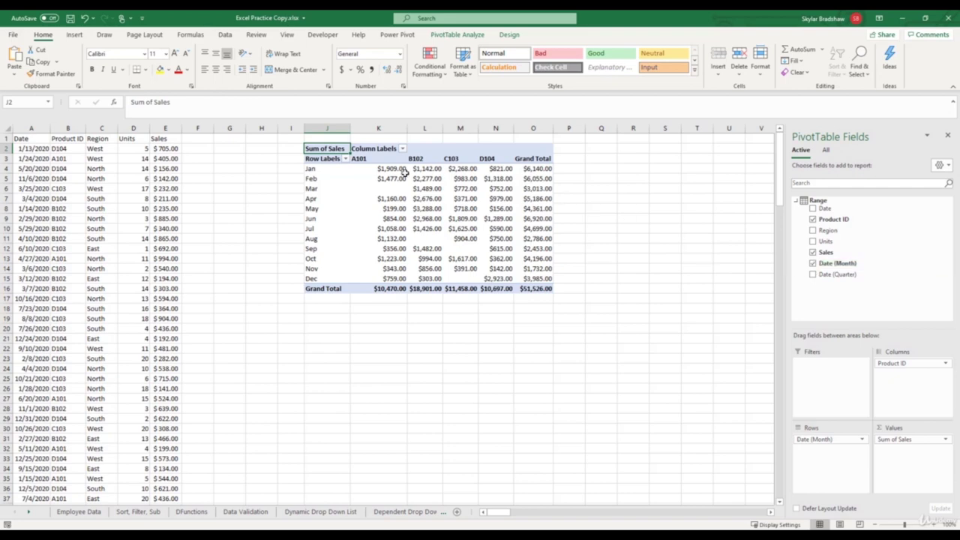
{"action": "left_click", "coordinate": [344, 159]}
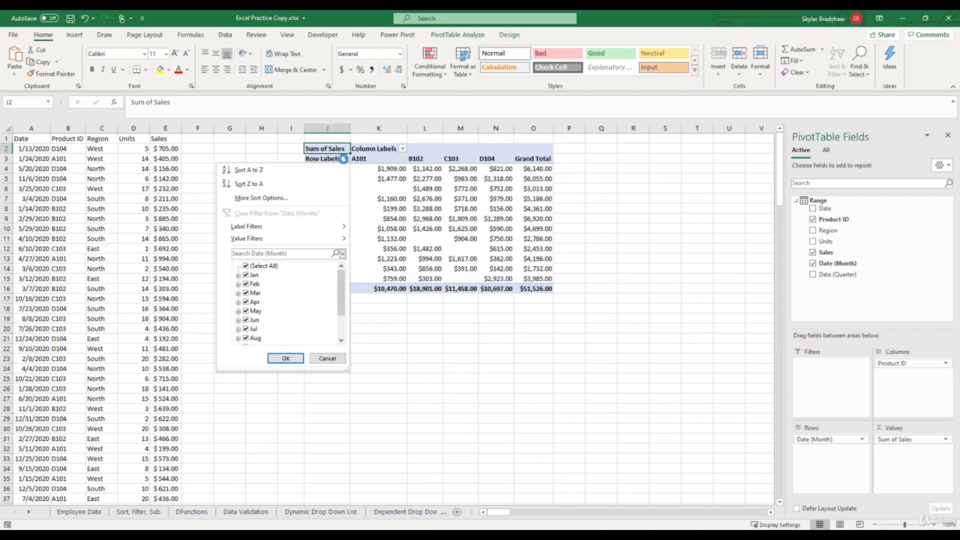
Filter the row labels to show only Jan, Feb and Mar
{"action": "left_click", "coordinate": [245, 266]}
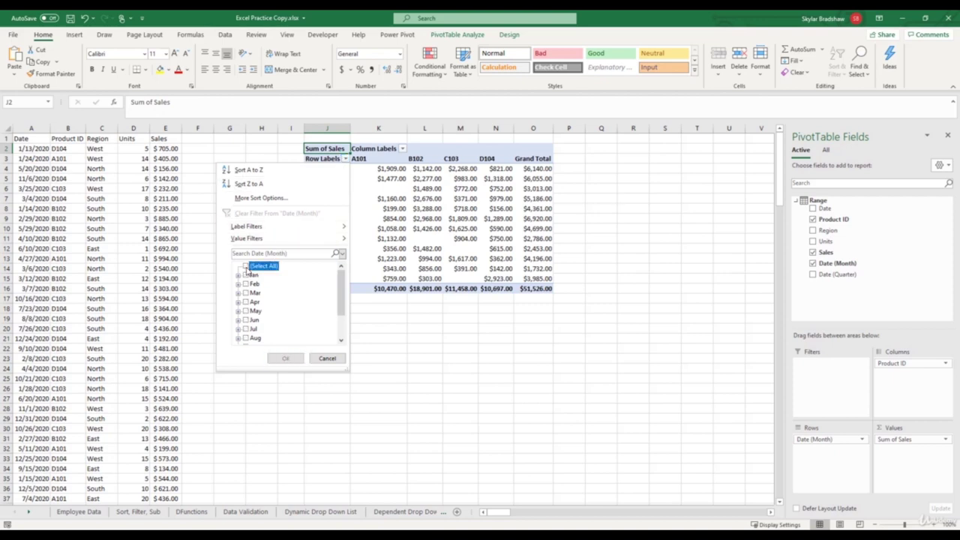
{"action": "left_click", "coordinate": [246, 275]}
{"action": "left_click", "coordinate": [245, 284]}
{"action": "left_click", "coordinate": [246, 293]}
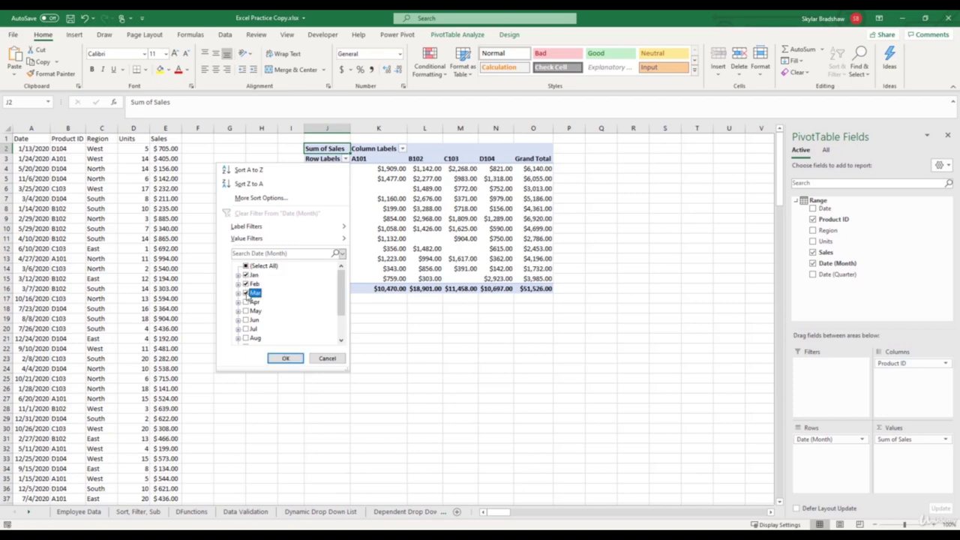
{"action": "left_click", "coordinate": [284, 358]}
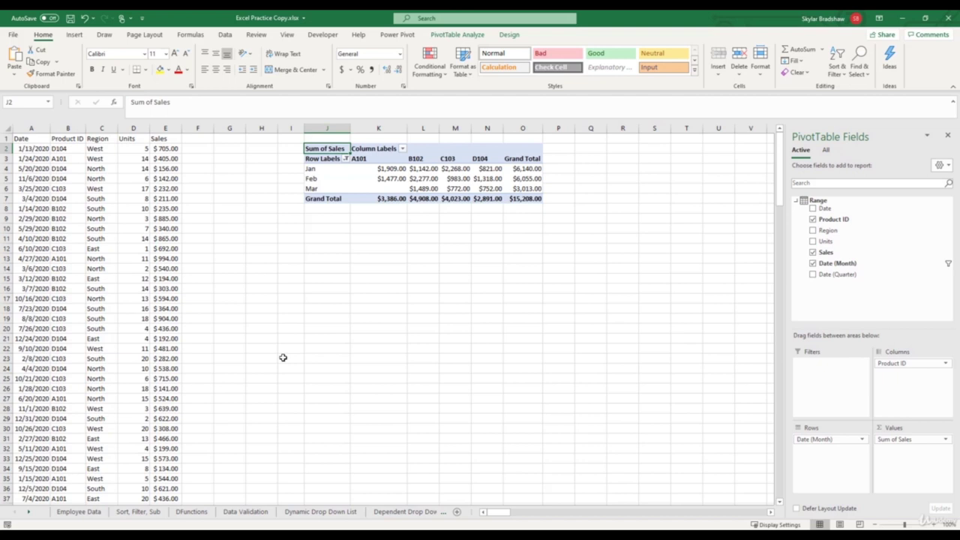
Clear the Date (Month) filter and move Date (Month) into the report Filters area
{"action": "left_click", "coordinate": [345, 158]}
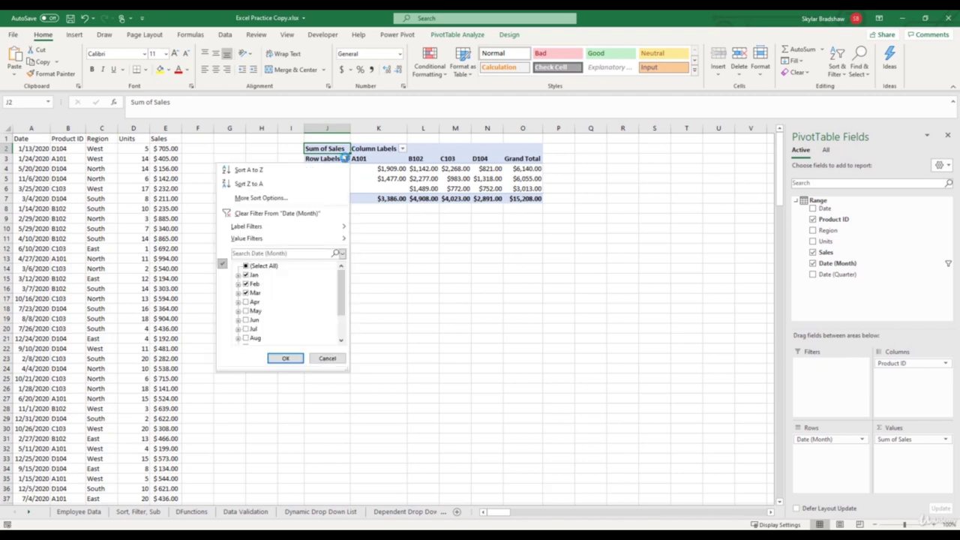
{"action": "left_click", "coordinate": [298, 214]}
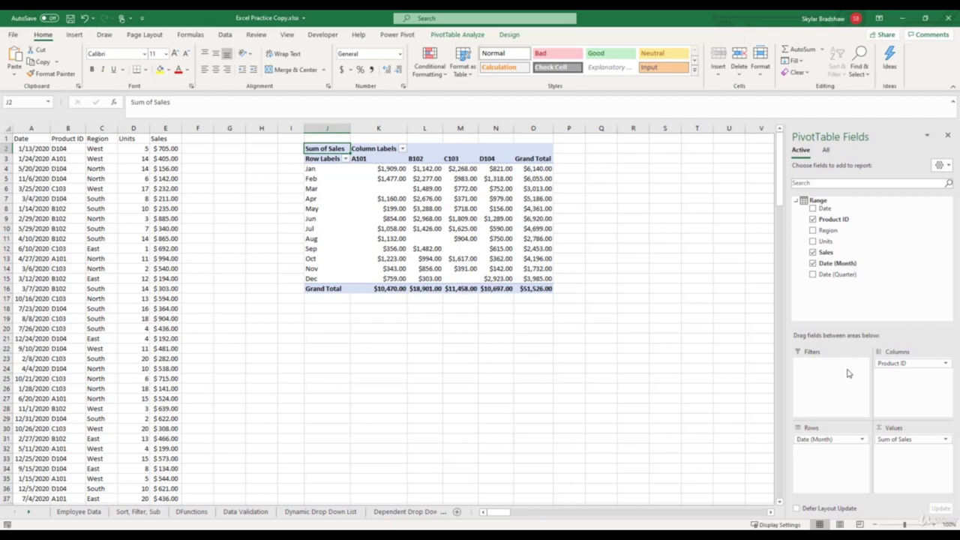
{"action": "left_click_drag", "start_coordinate": [845, 266], "coordinate": [827, 372]}
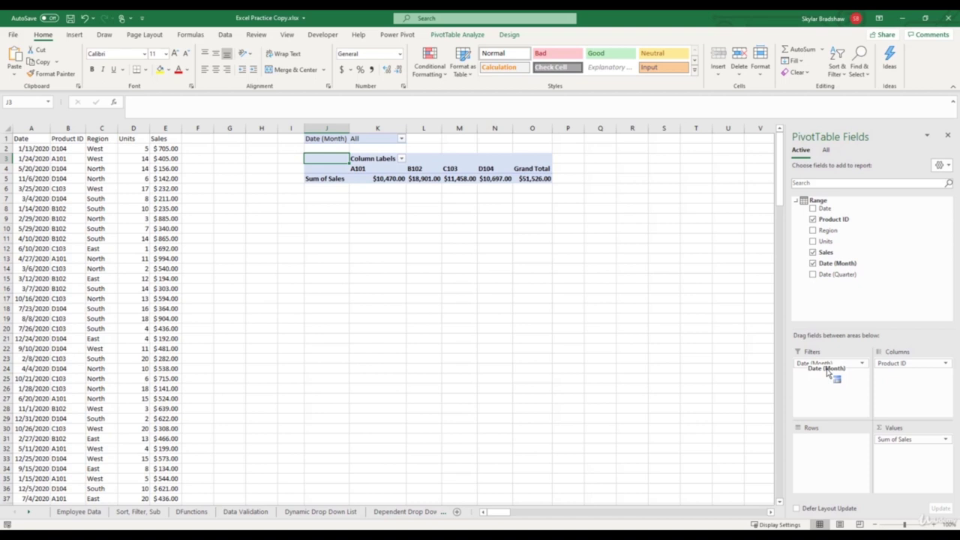
Keep Date (Month) as the report filter and add individual dates to the rows
{"action": "left_click_drag", "start_coordinate": [827, 374], "coordinate": [827, 375]}
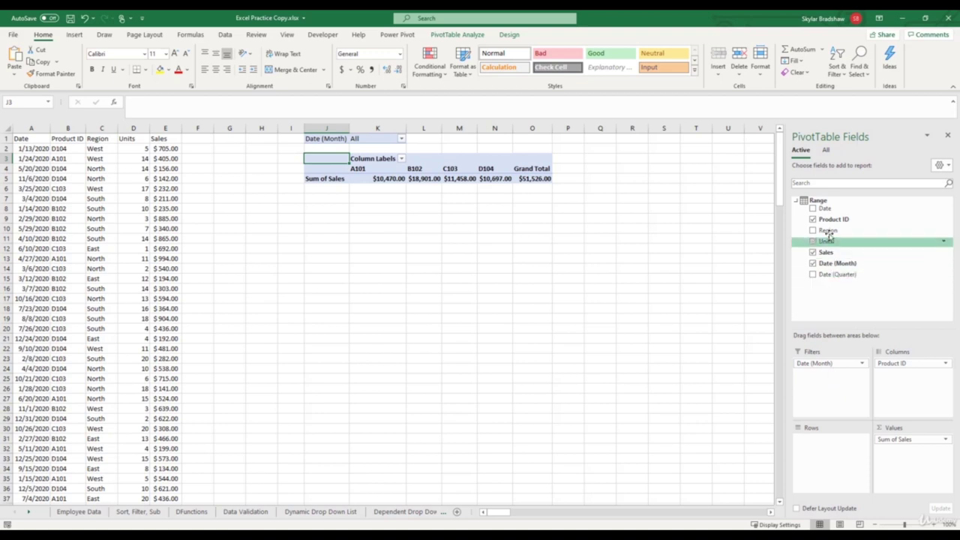
{"action": "left_click_drag", "start_coordinate": [828, 210], "coordinate": [830, 448]}
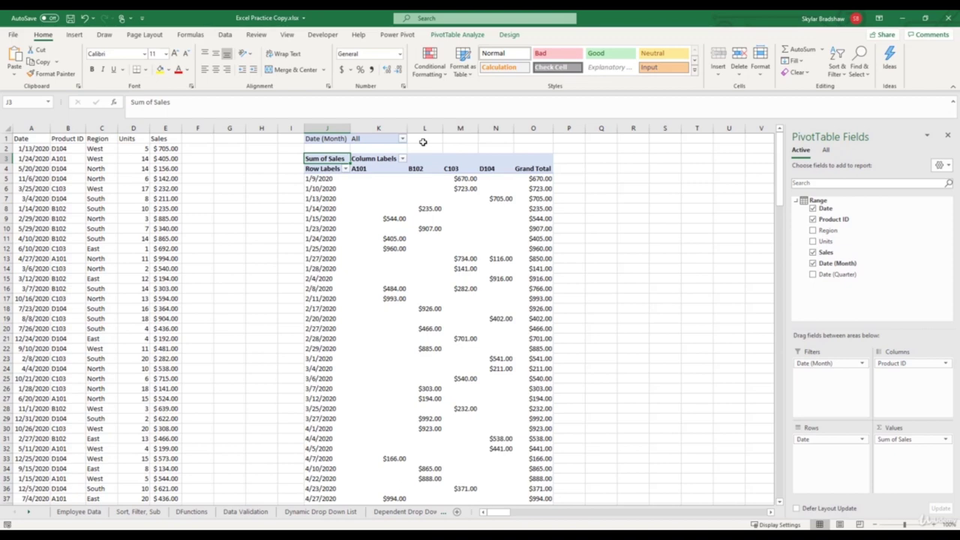
{"action": "left_click", "coordinate": [403, 139]}
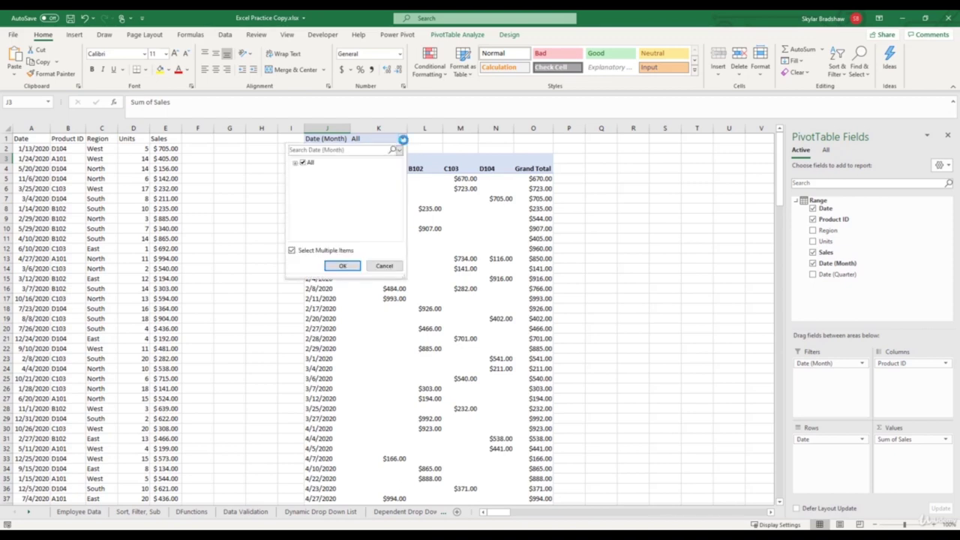
Set the Date (Month) report filter to show only Apr, May and Jun
{"action": "left_click", "coordinate": [295, 163]}
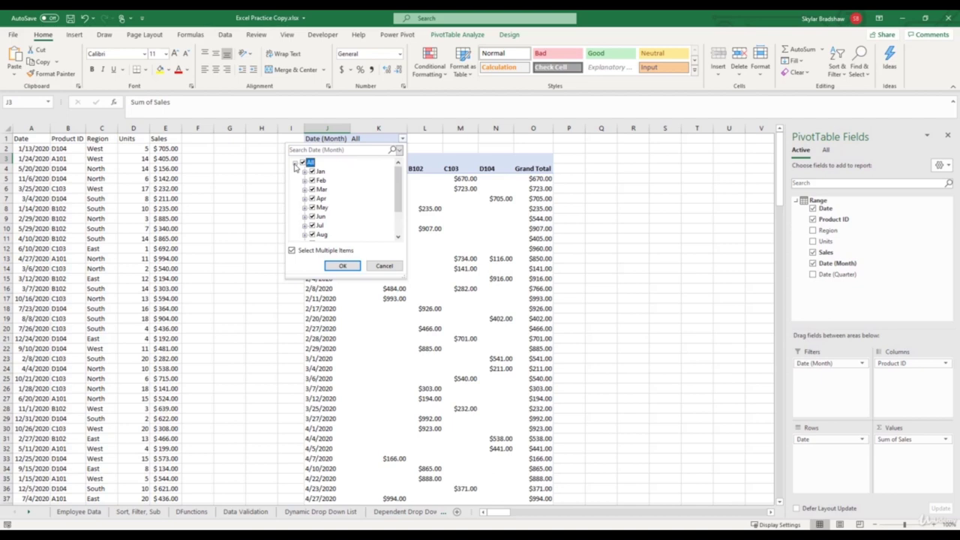
{"action": "left_click", "coordinate": [302, 163]}
{"action": "left_click", "coordinate": [312, 198]}
{"action": "left_click", "coordinate": [312, 208]}
{"action": "left_click", "coordinate": [312, 216]}
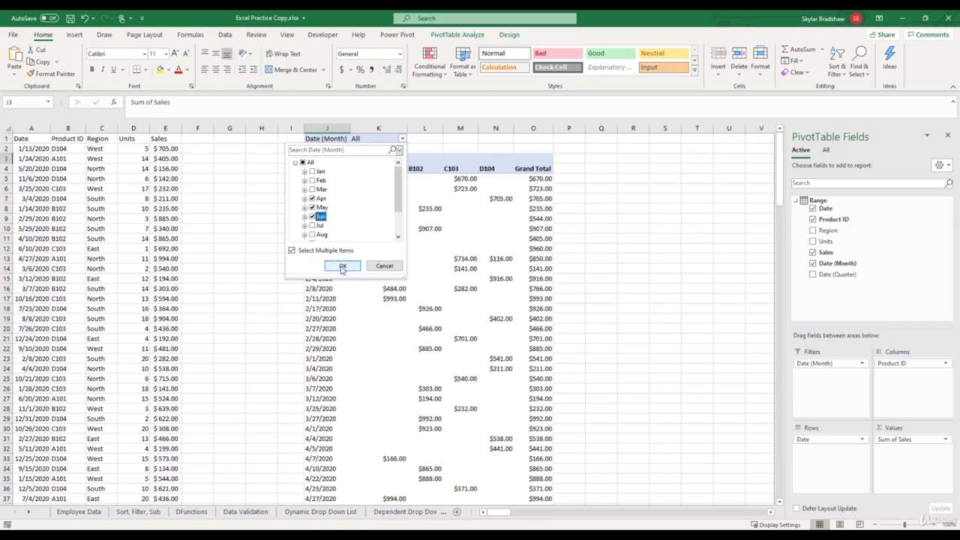
{"action": "left_click", "coordinate": [341, 265]}
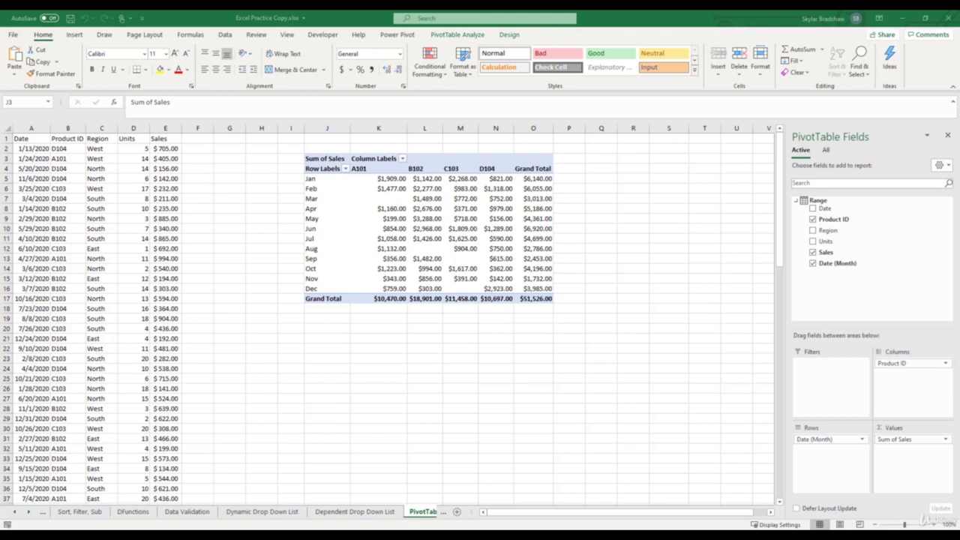
{"action": "left_click", "coordinate": [324, 159]}
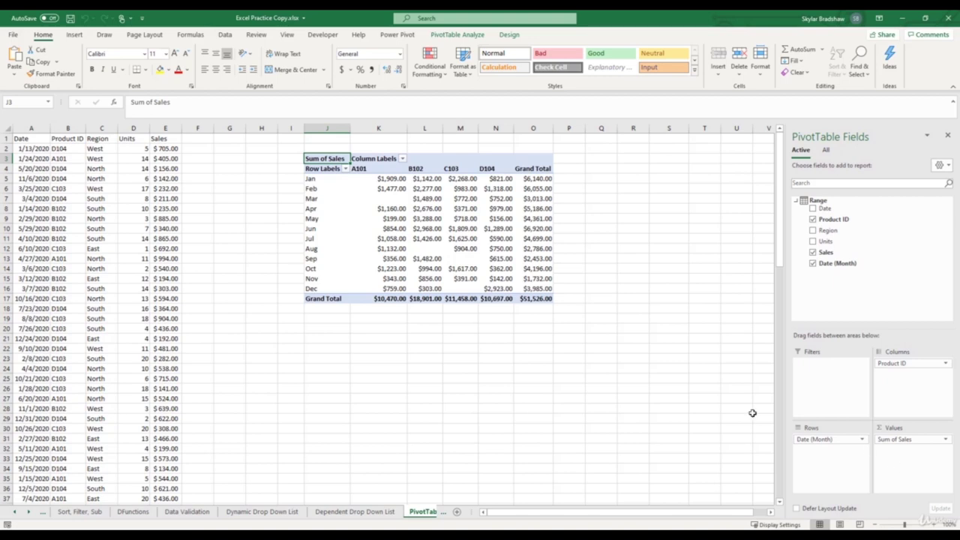
Drill into the Jan A101 total ($1,909) to list its three source rows (405, 544, 960) on Sheet1
{"action": "left_click", "coordinate": [389, 180]}
{"action": "left_click_drag", "start_coordinate": [388, 180], "coordinate": [529, 300]}
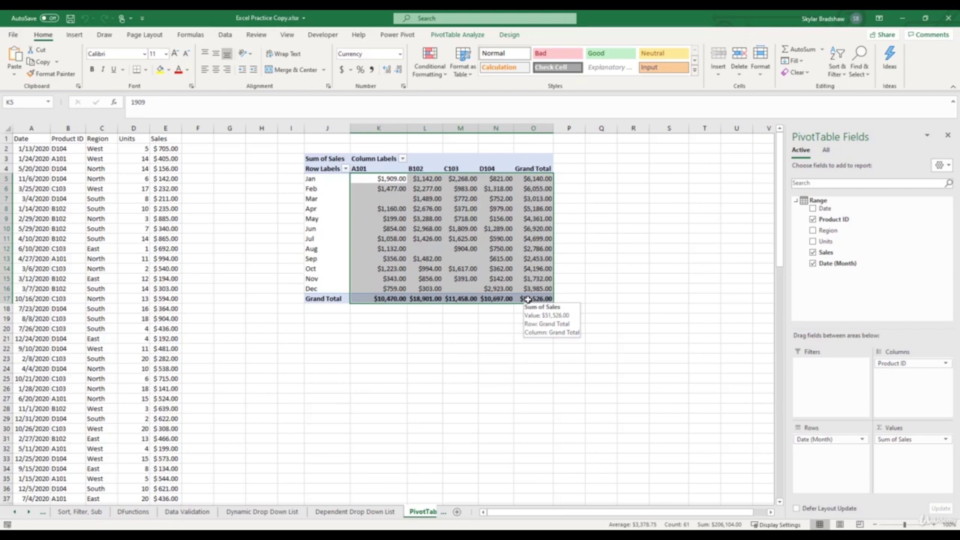
{"action": "left_click", "coordinate": [389, 180]}
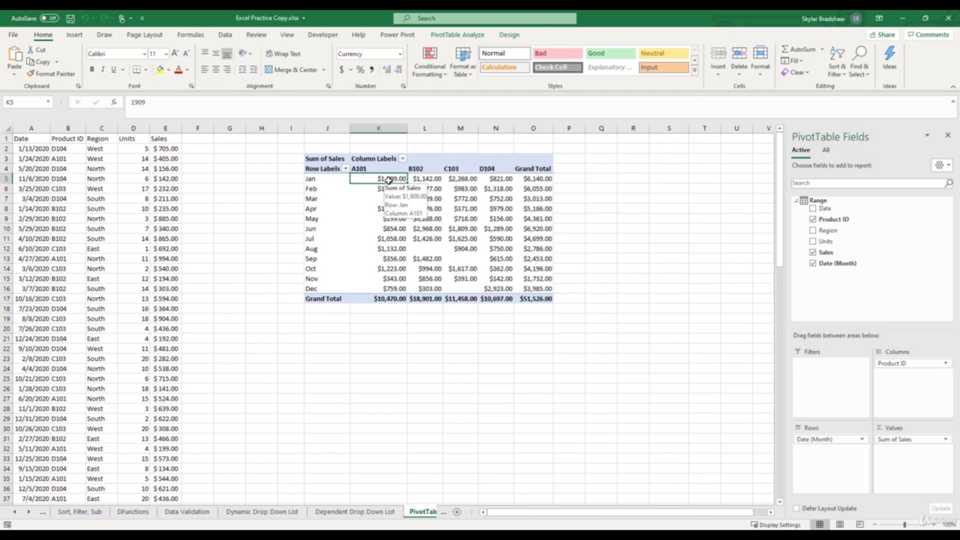
{"action": "double_click", "coordinate": [388, 180]}
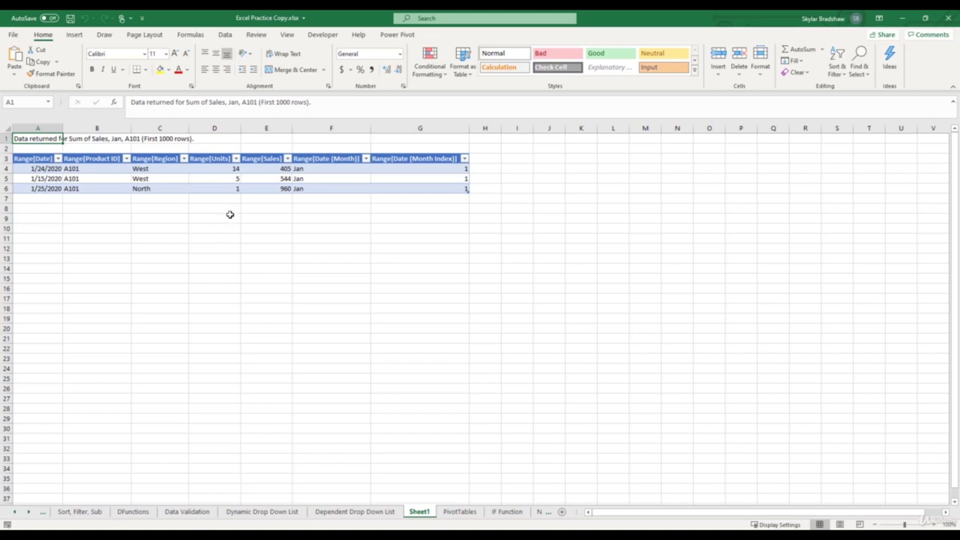
{"action": "left_click_drag", "start_coordinate": [259, 168], "coordinate": [258, 188]}
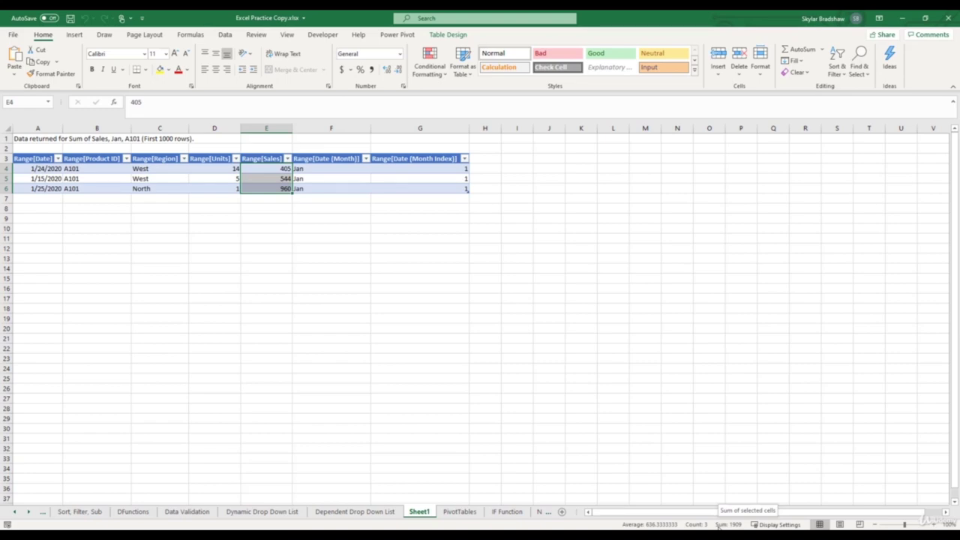
{"action": "left_click", "coordinate": [459, 511]}
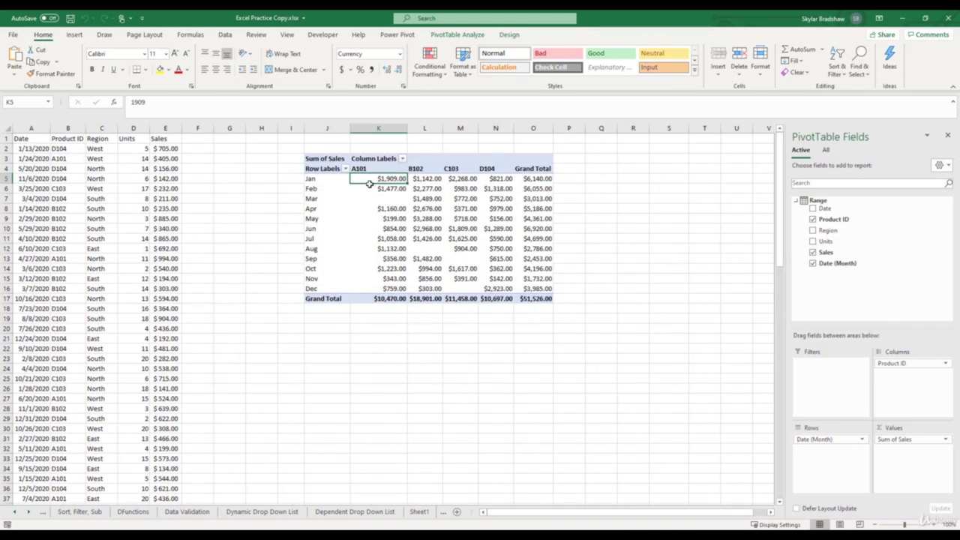
{"action": "mouse_move", "coordinate": [362, 180]}
{"action": "left_click", "coordinate": [418, 511]}
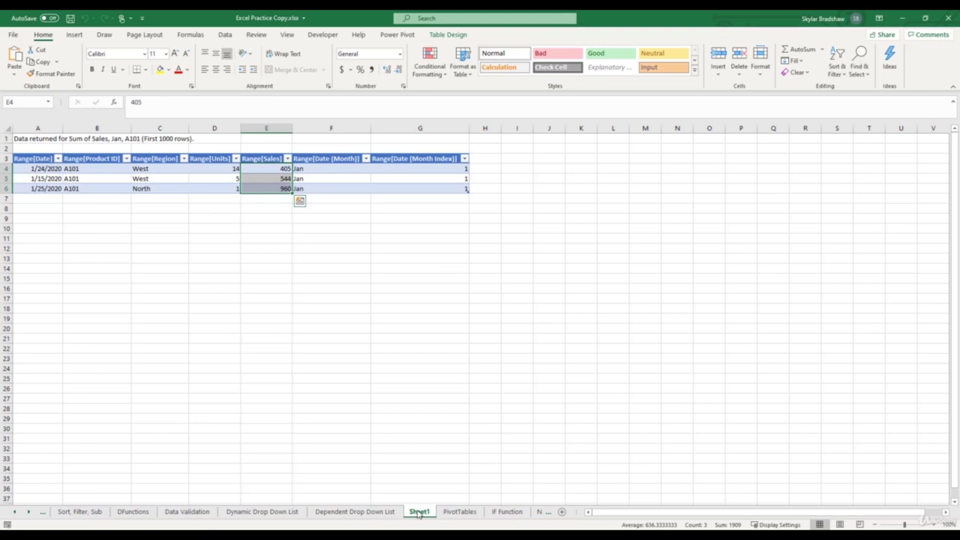
{"action": "left_click", "coordinate": [419, 512]}
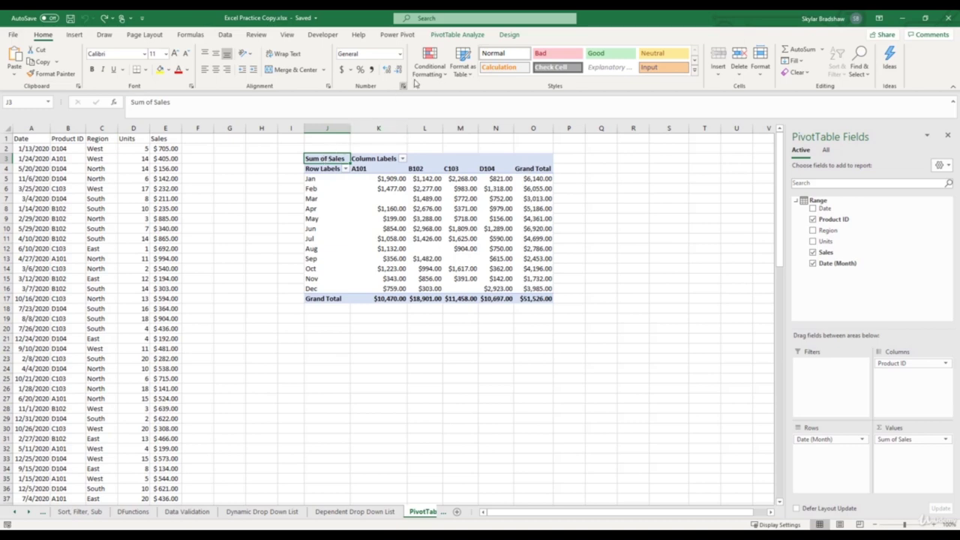
Bring up the PivotTable Analyze tools for the month-by-product pivot
{"action": "left_click", "coordinate": [454, 36]}
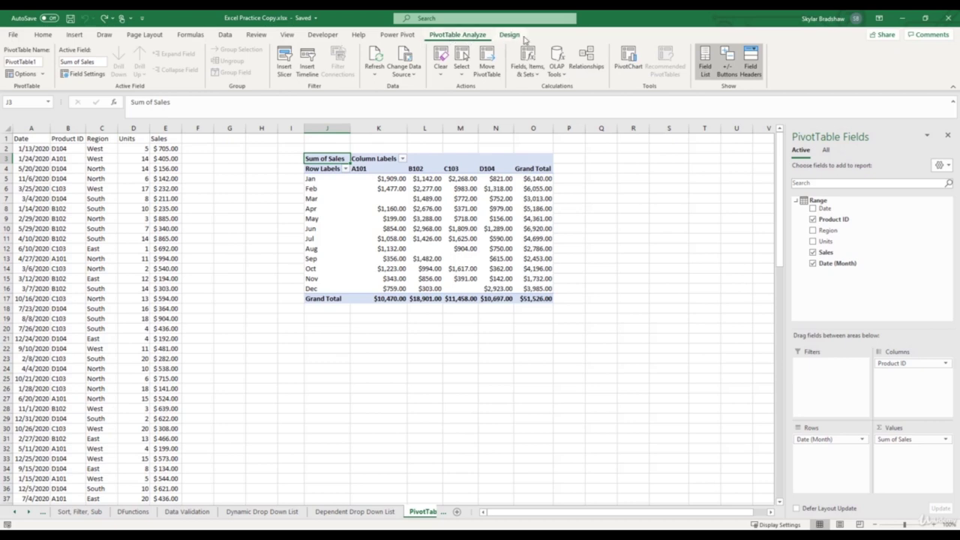
Insert a Clustered Column PivotChart and move it below the pivot table
{"action": "left_click", "coordinate": [621, 60]}
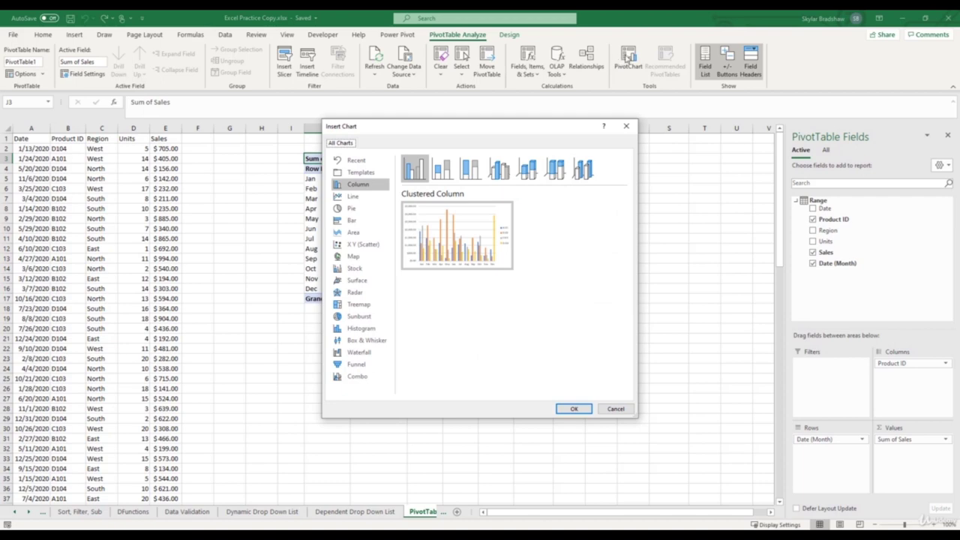
{"action": "left_click", "coordinate": [573, 408]}
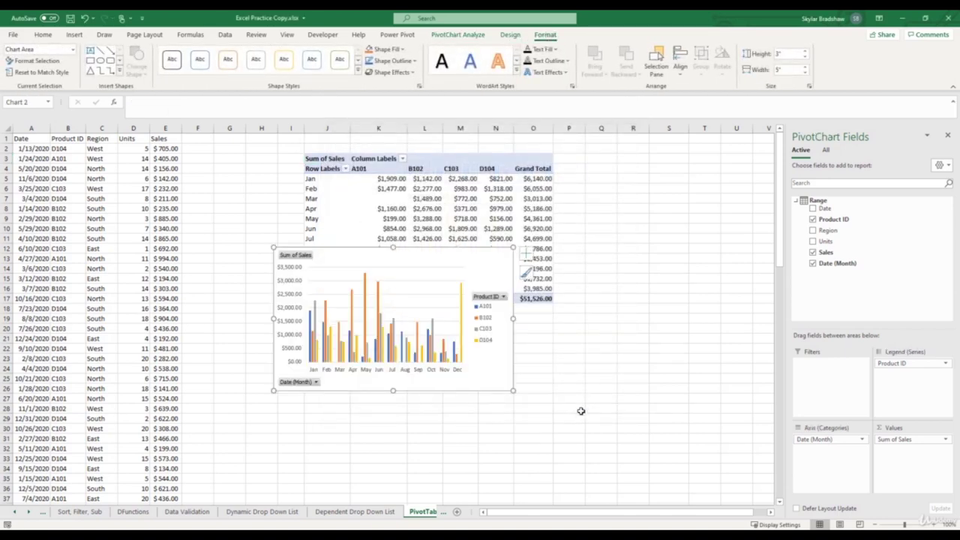
{"action": "left_click_drag", "start_coordinate": [444, 259], "coordinate": [472, 329]}
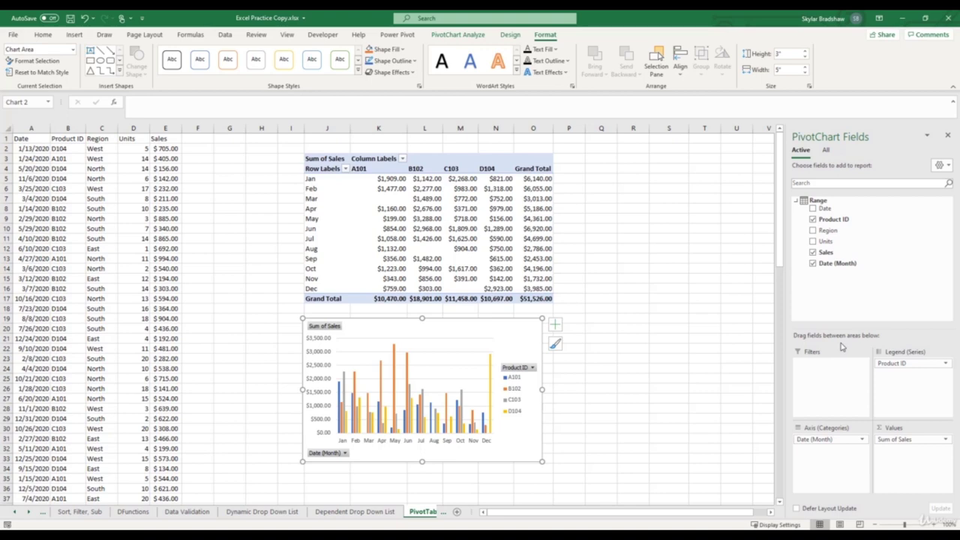
Remove Date (Month) from the chart axis and make Product ID the axis categories
{"action": "left_click", "coordinate": [532, 368]}
{"action": "left_click", "coordinate": [344, 454]}
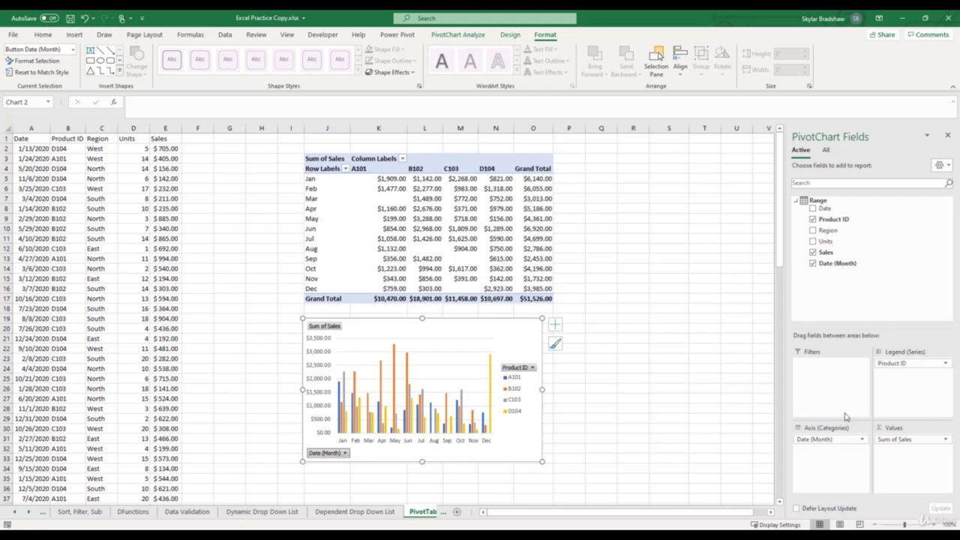
{"action": "left_click_drag", "start_coordinate": [842, 442], "coordinate": [838, 286]}
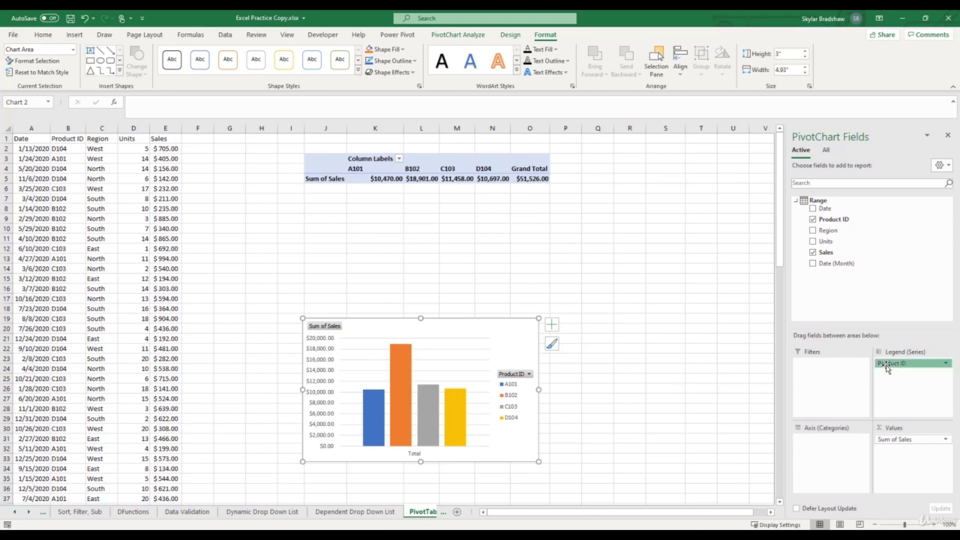
{"action": "left_click_drag", "start_coordinate": [885, 366], "coordinate": [816, 444]}
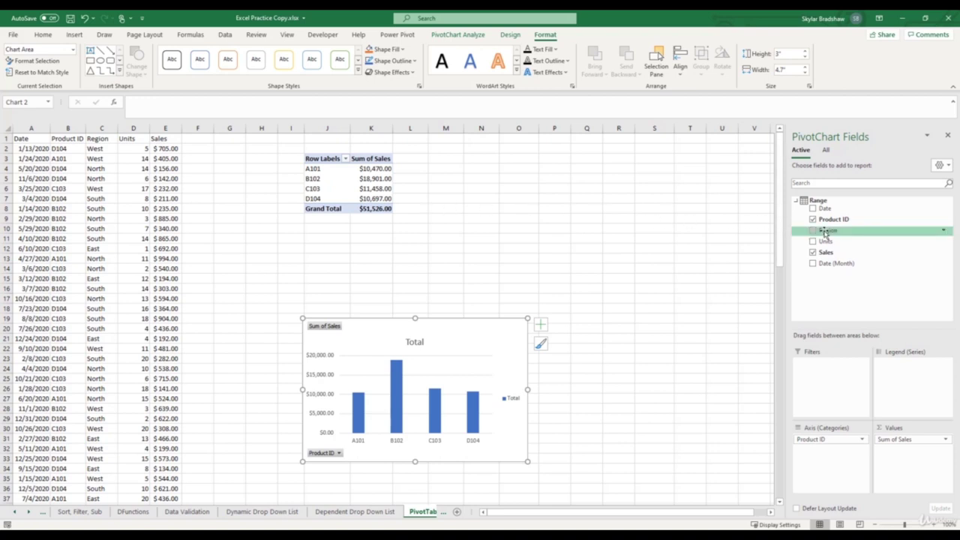
Try Region as series then remove it; restore Date (Month) categories with Product ID as series
{"action": "left_click_drag", "start_coordinate": [825, 233], "coordinate": [894, 372]}
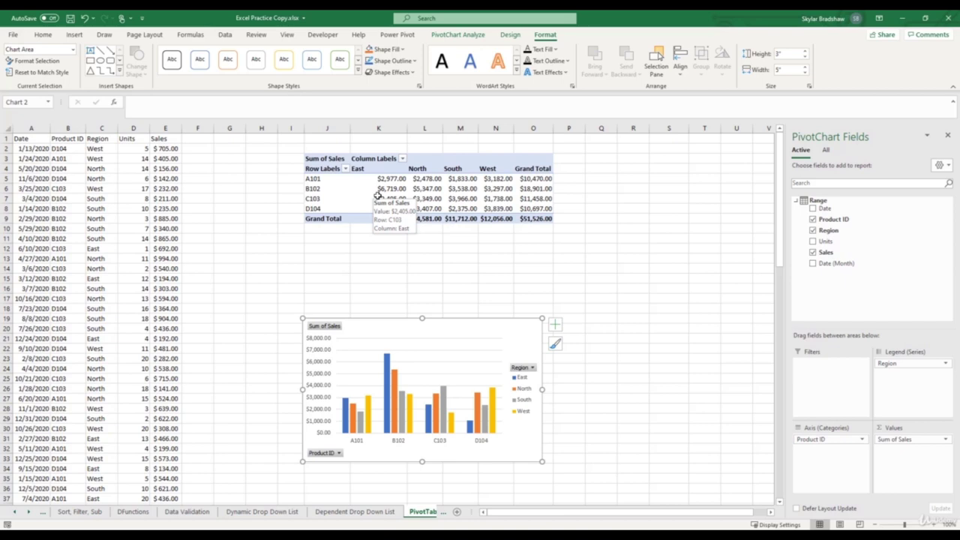
{"action": "left_click", "coordinate": [813, 231]}
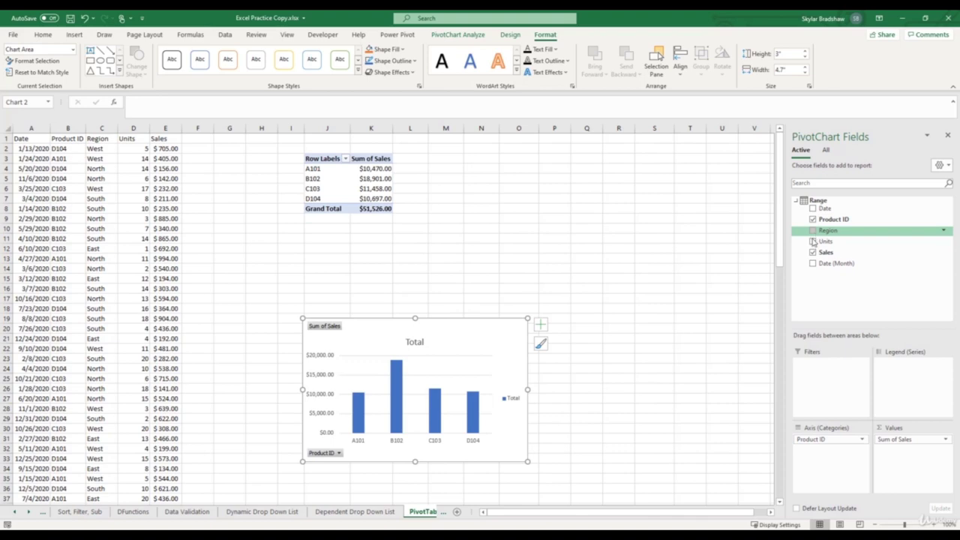
{"action": "left_click", "coordinate": [812, 263]}
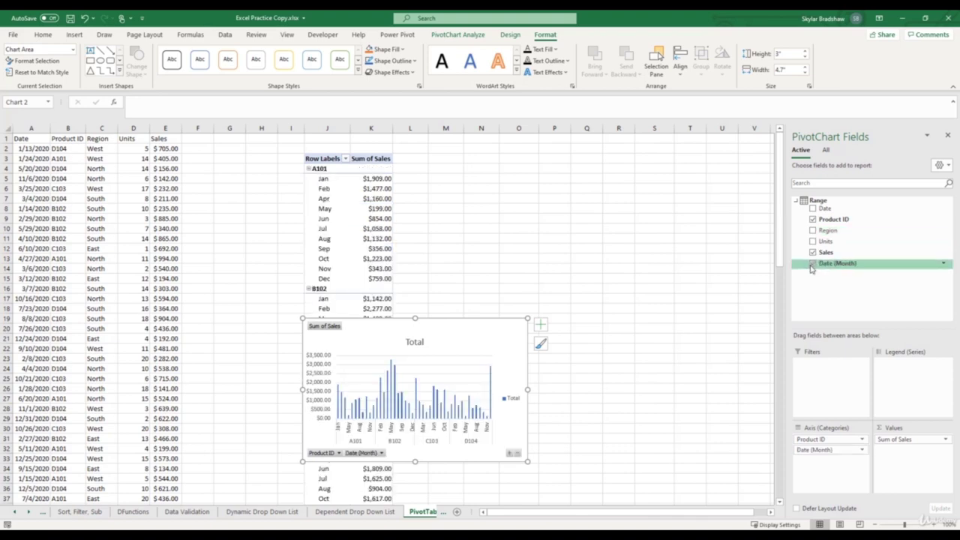
{"action": "left_click_drag", "start_coordinate": [828, 440], "coordinate": [907, 365]}
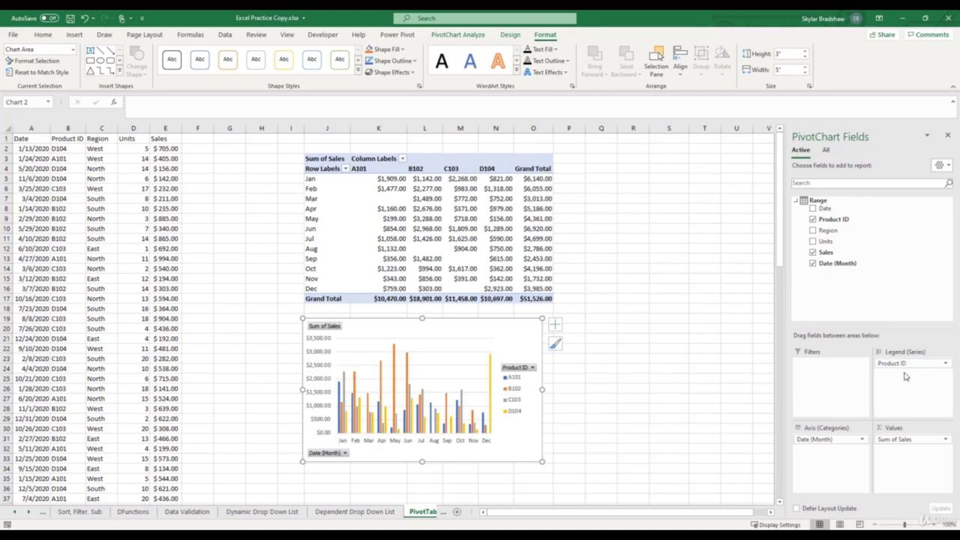
Group the pivot's date labels by Quarters instead of Months, giving Qtr1–Qtr4
{"action": "left_click", "coordinate": [312, 219]}
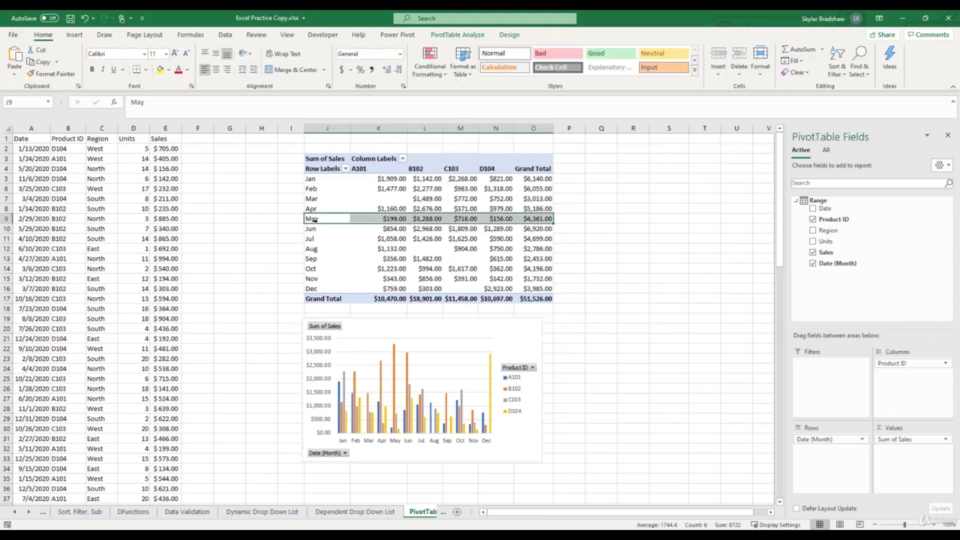
{"action": "left_click", "coordinate": [321, 208]}
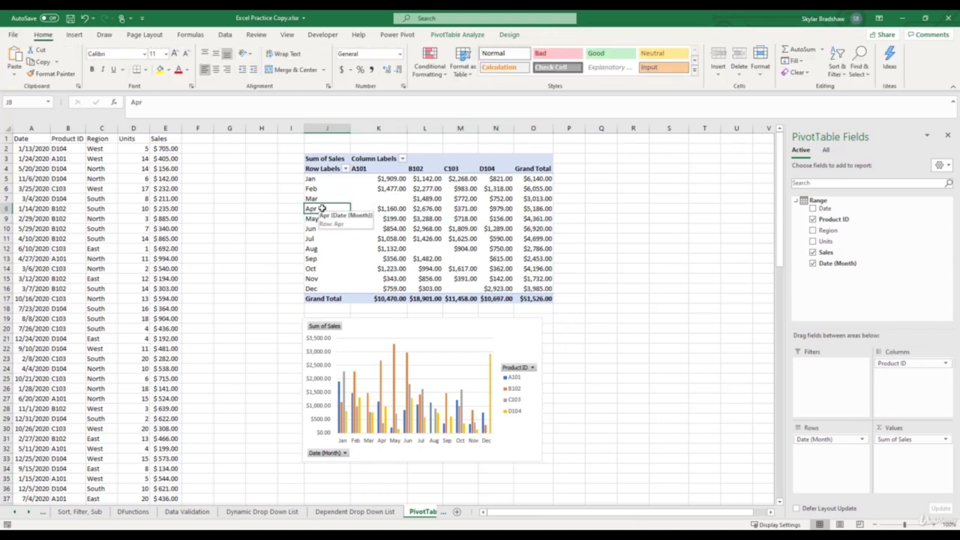
{"action": "right_click", "coordinate": [323, 209]}
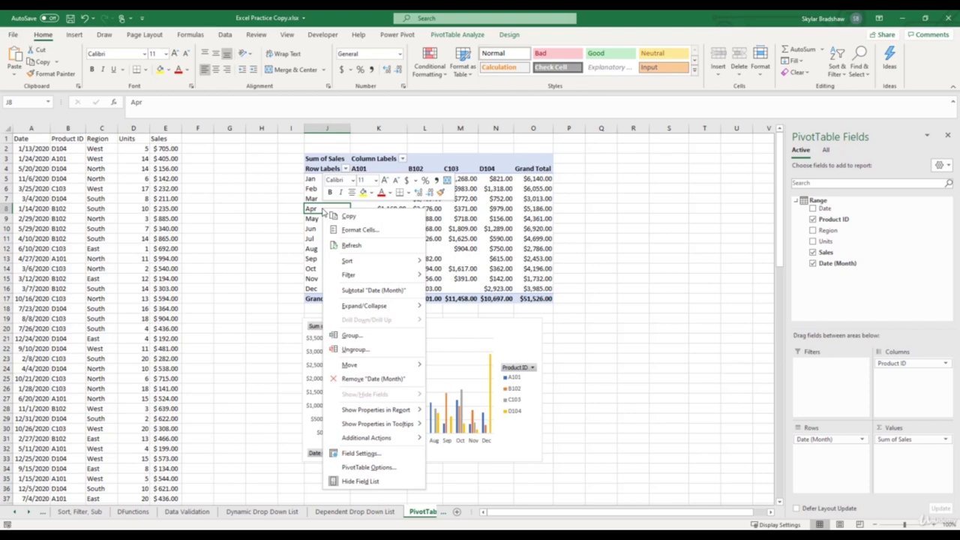
{"action": "left_click", "coordinate": [353, 335]}
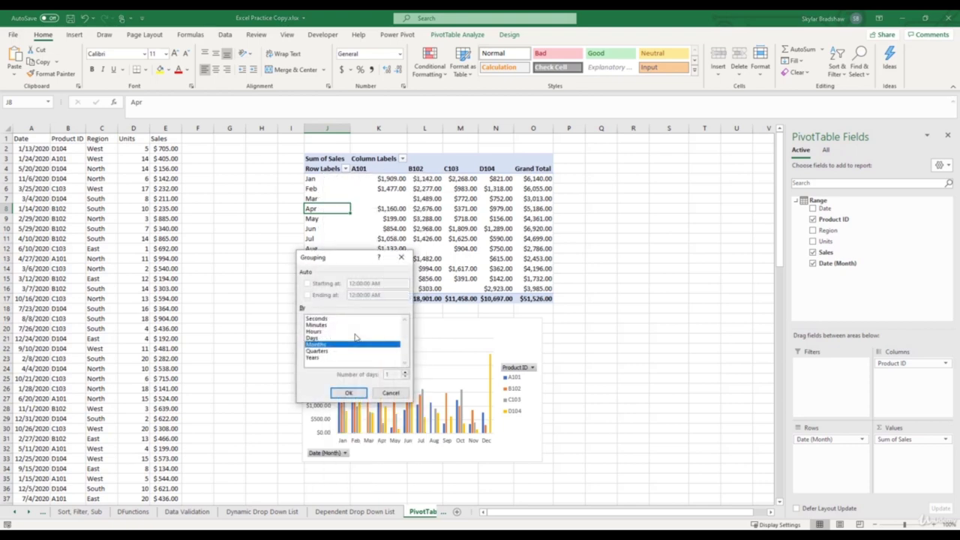
{"action": "left_click", "coordinate": [330, 350]}
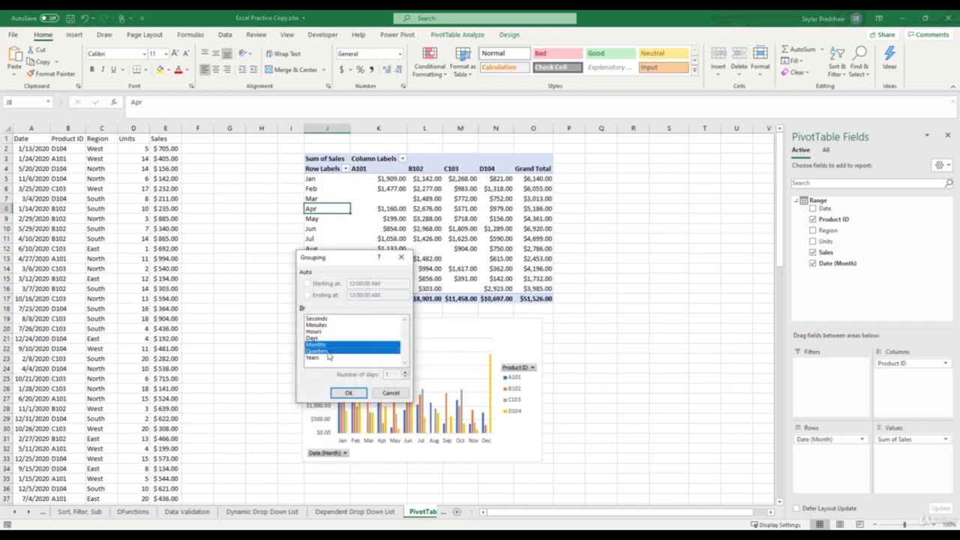
{"action": "left_click", "coordinate": [327, 346]}
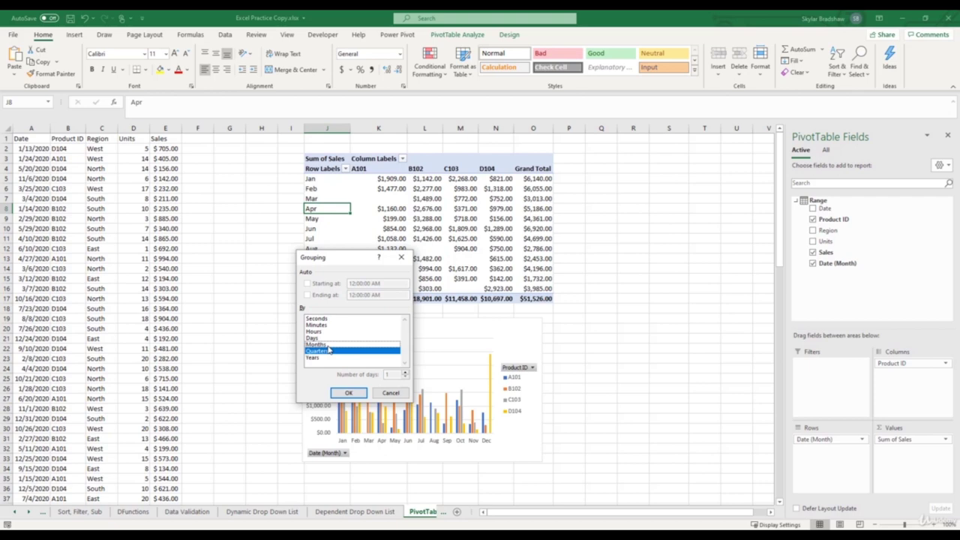
{"action": "left_click", "coordinate": [349, 392]}
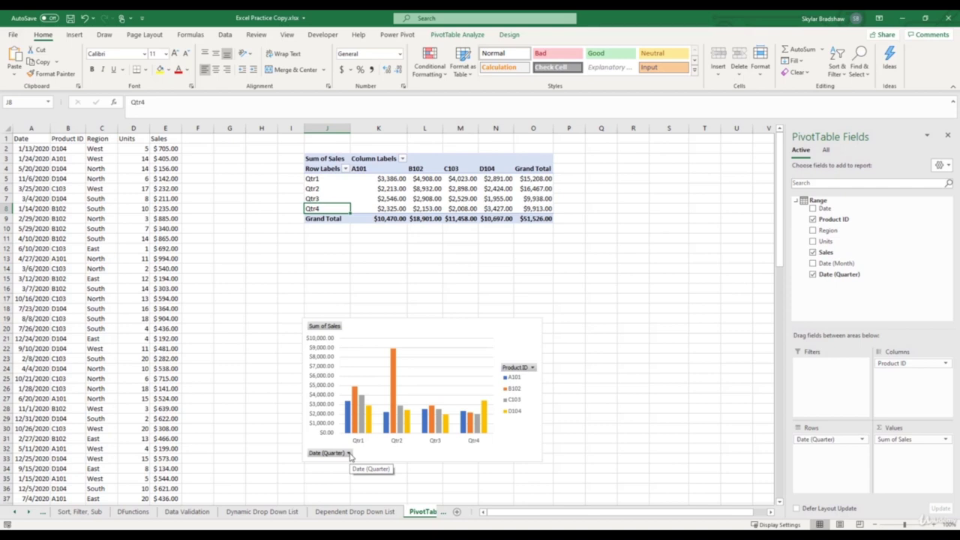
{"action": "left_click", "coordinate": [349, 454]}
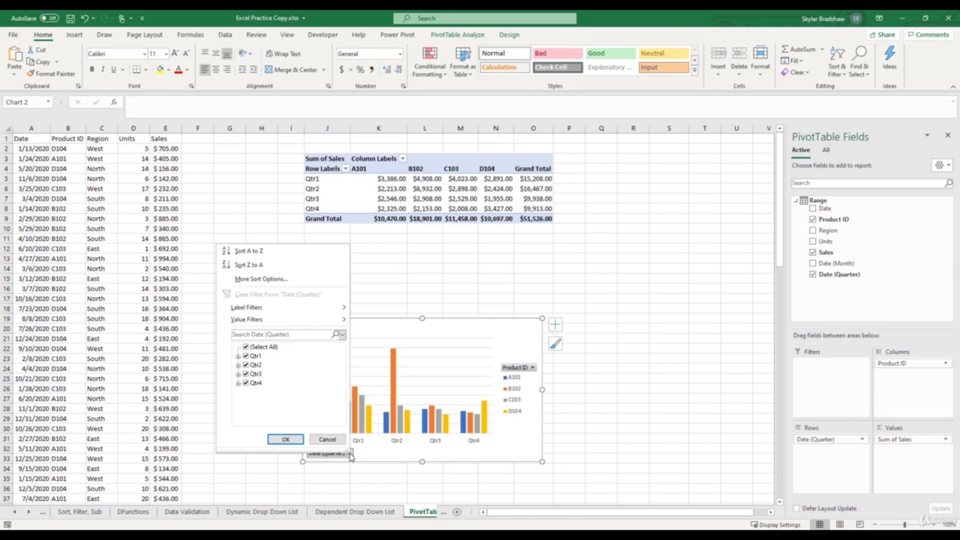
Filter the chart's Date (Quarter) field to show only Qtr1 and Qtr2
{"action": "left_click", "coordinate": [245, 347]}
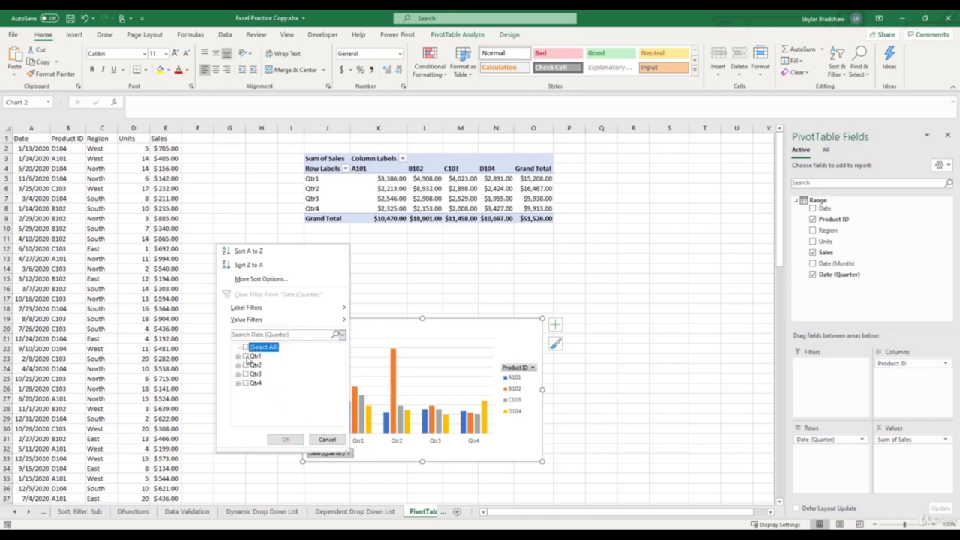
{"action": "left_click", "coordinate": [246, 356]}
{"action": "left_click", "coordinate": [246, 365]}
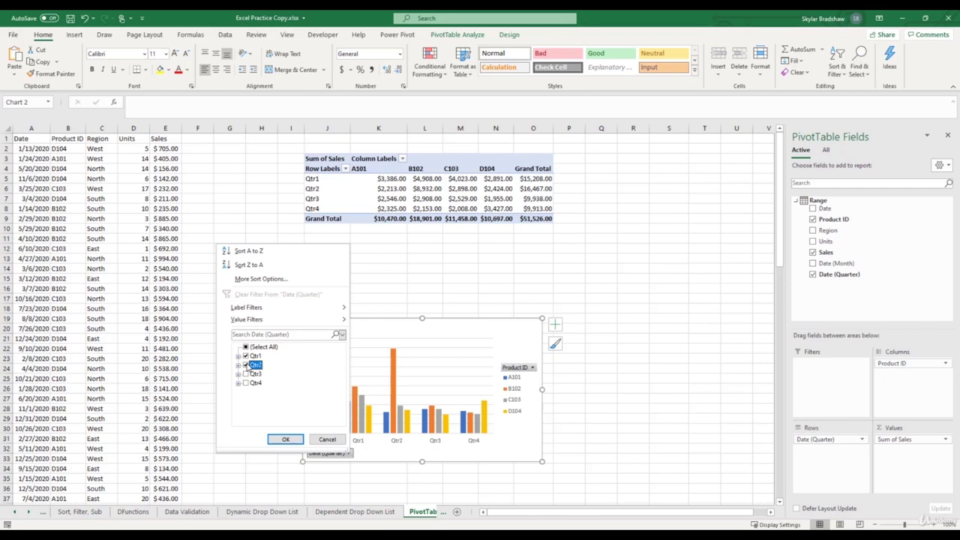
{"action": "left_click", "coordinate": [286, 439]}
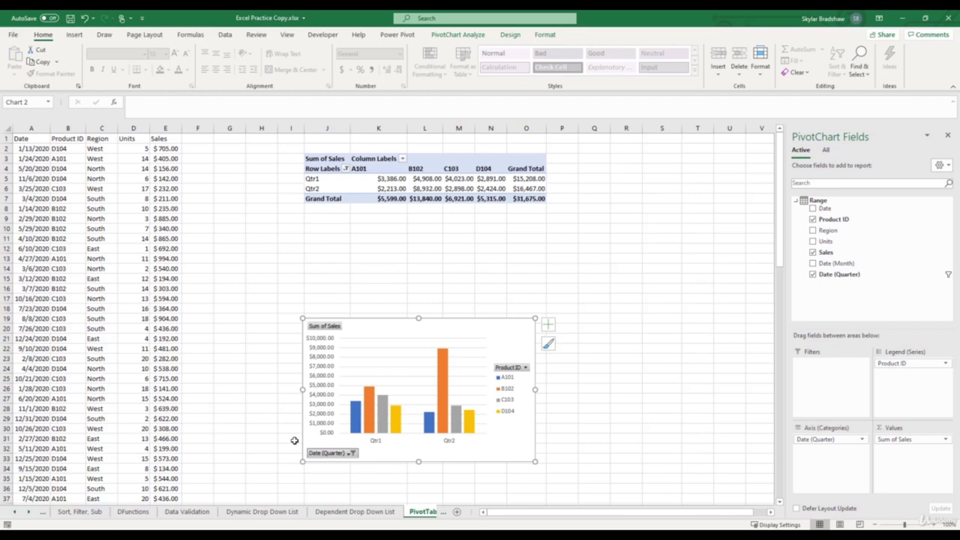
Uncheck products C103 and D104 in the chart's Product ID filter
{"action": "left_click", "coordinate": [518, 367]}
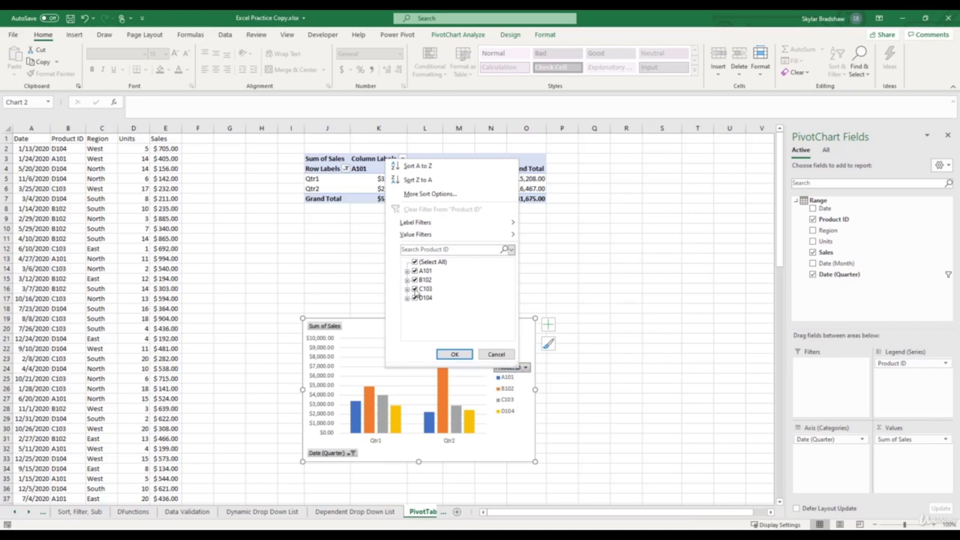
{"action": "left_click", "coordinate": [415, 289]}
{"action": "left_click", "coordinate": [414, 297]}
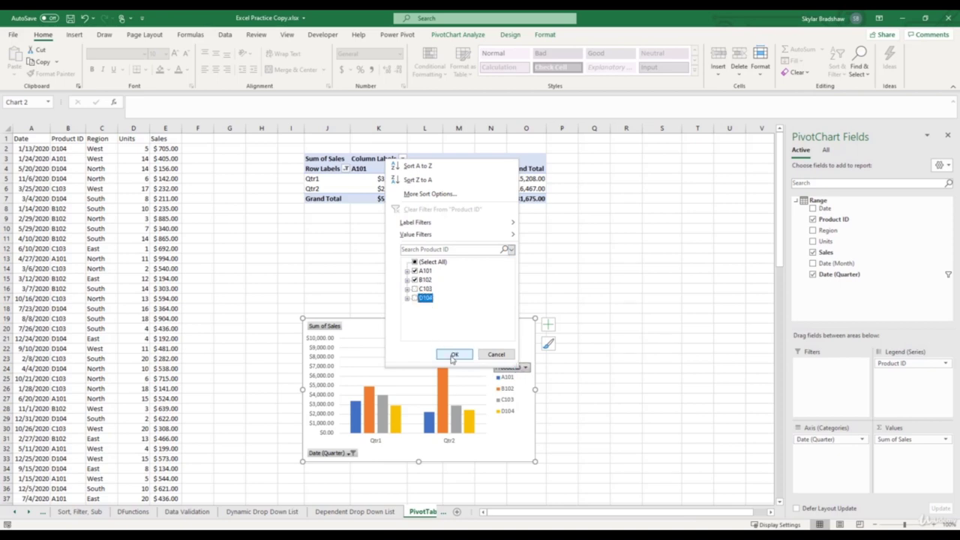
Apply the A101/B102 product filter, then clear the Date (Quarter) and Product ID filters
{"action": "left_click", "coordinate": [453, 355]}
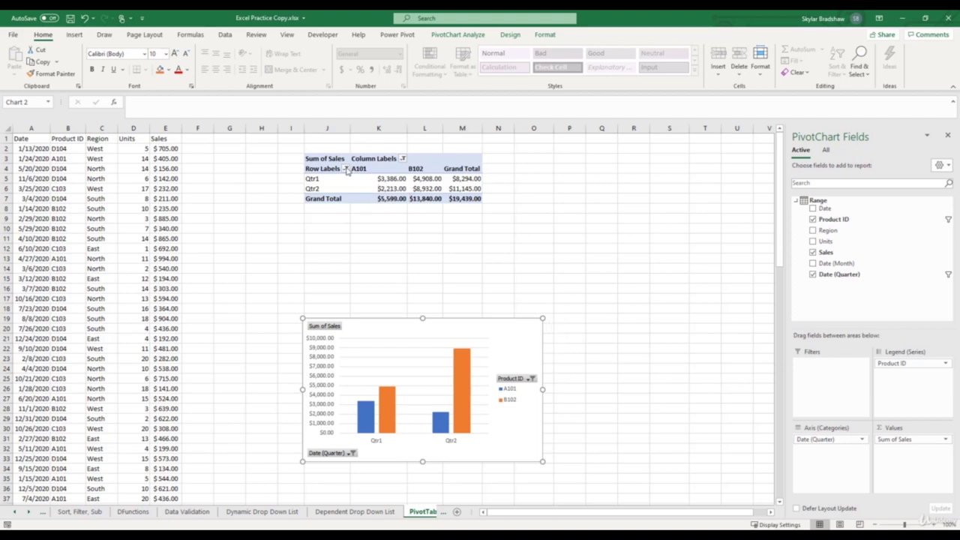
{"action": "left_click", "coordinate": [345, 168]}
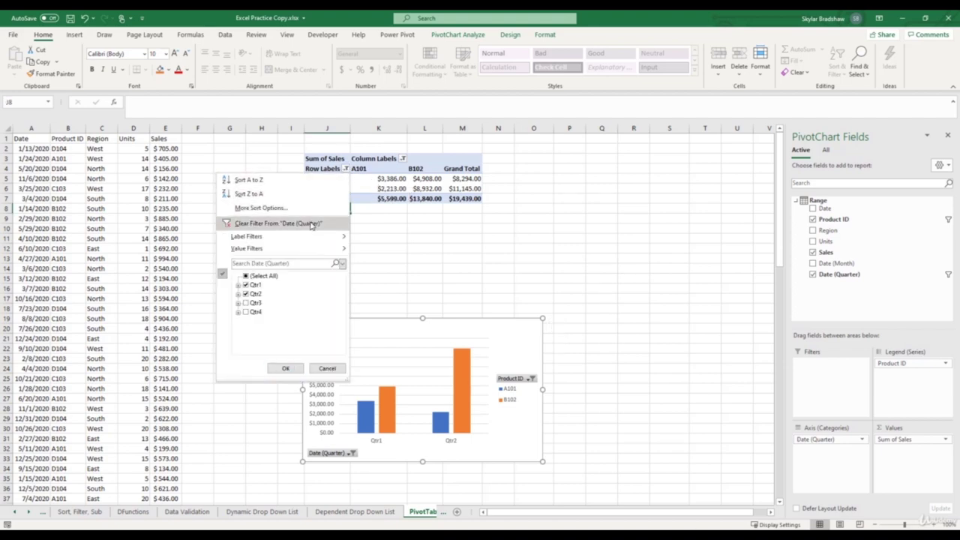
{"action": "left_click", "coordinate": [310, 222]}
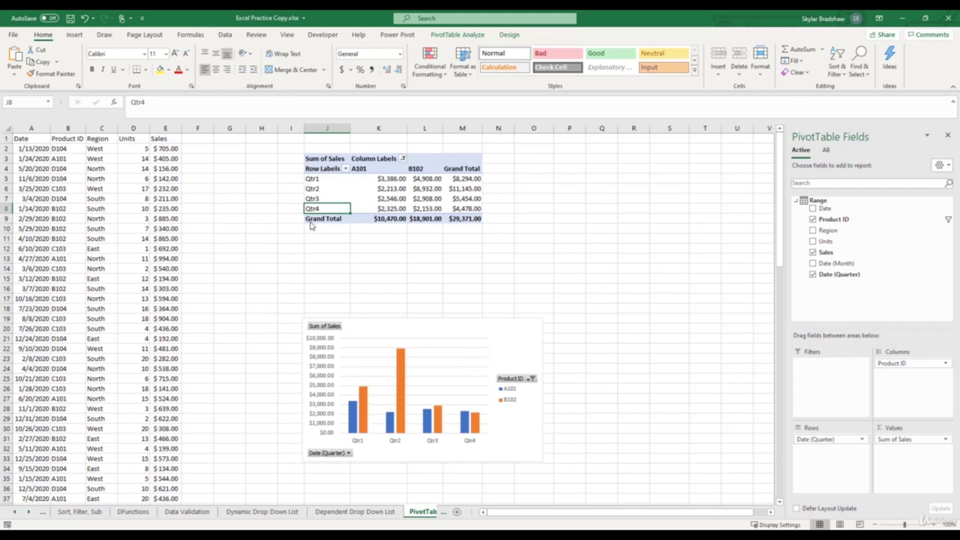
{"action": "left_click", "coordinate": [403, 158]}
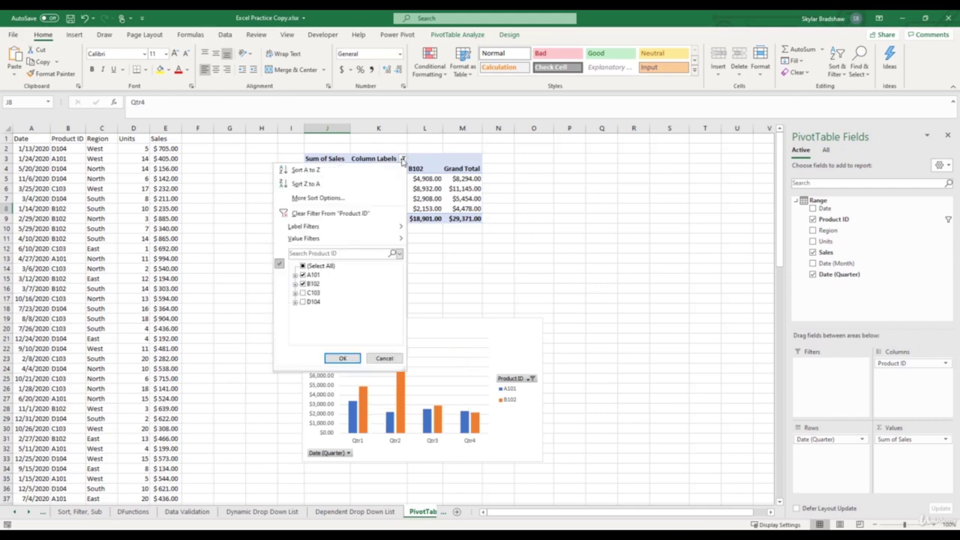
{"action": "left_click", "coordinate": [326, 213]}
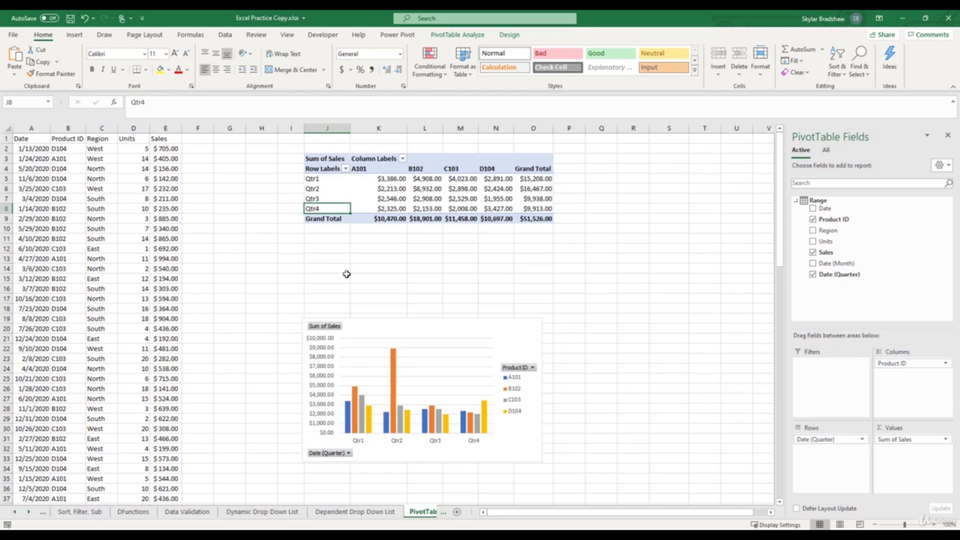
{"action": "left_click", "coordinate": [452, 35]}
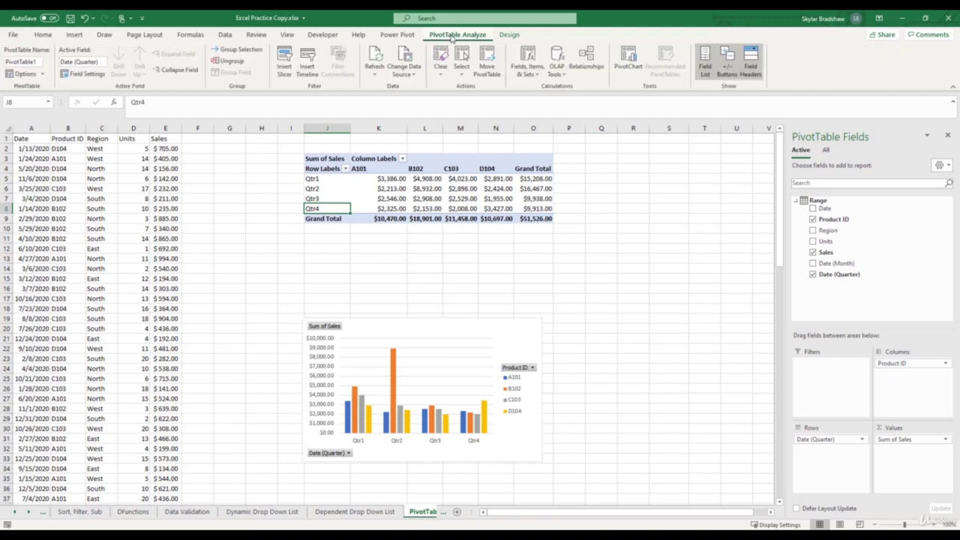
Insert slicers for Region and Date (Month) on the PivotTable
{"action": "left_click", "coordinate": [285, 60]}
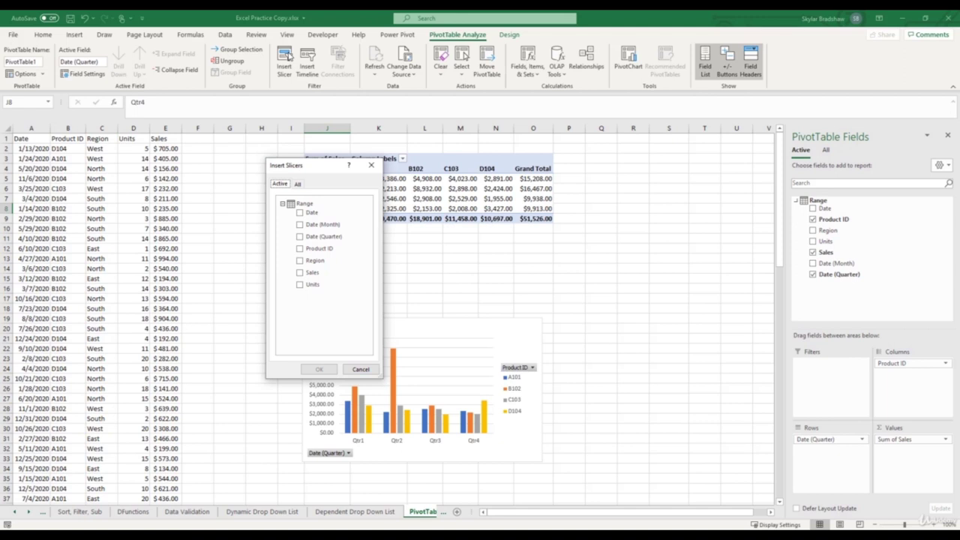
{"action": "left_click", "coordinate": [299, 261]}
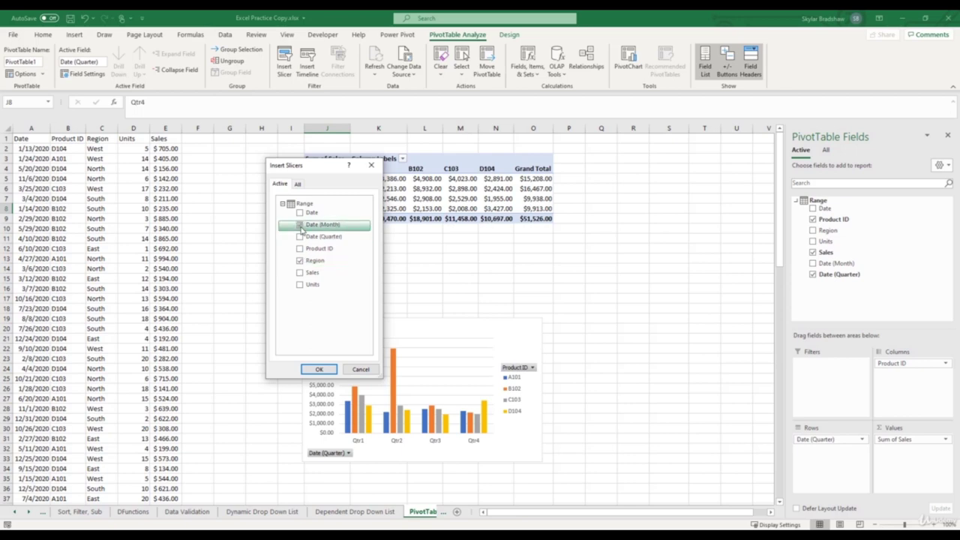
{"action": "left_click", "coordinate": [300, 225]}
{"action": "left_click", "coordinate": [318, 369]}
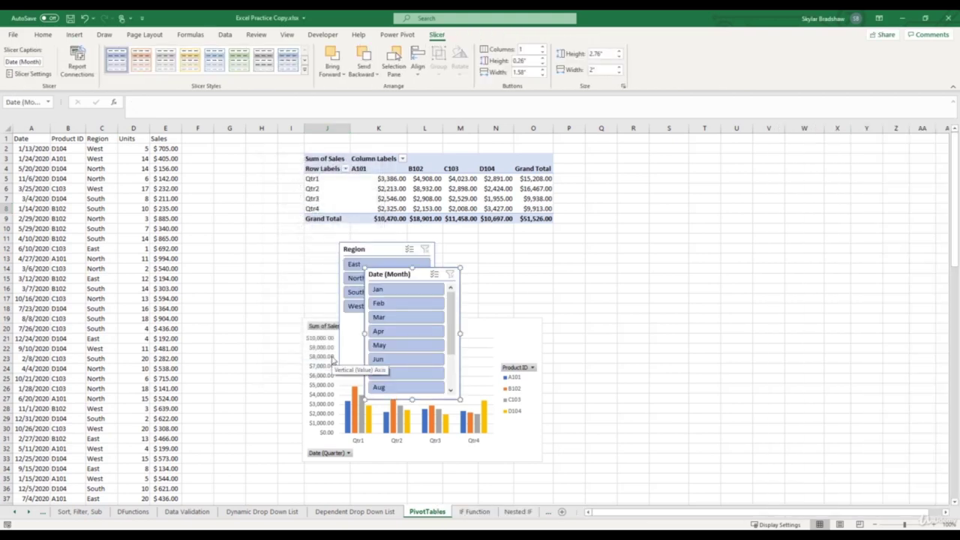
Move the Date (Month) slicer, then the Region slicer beside it, to the right of the PivotChart
{"action": "left_click_drag", "start_coordinate": [390, 274], "coordinate": [580, 326]}
{"action": "left_click_drag", "start_coordinate": [373, 251], "coordinate": [690, 328]}
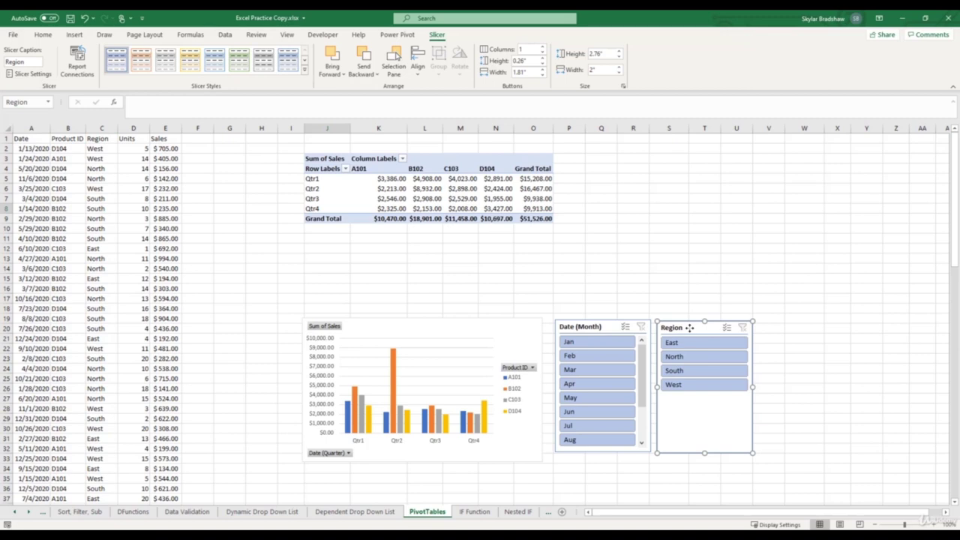
Filter the Region slicer to the North and South regions
{"action": "left_click", "coordinate": [692, 360]}
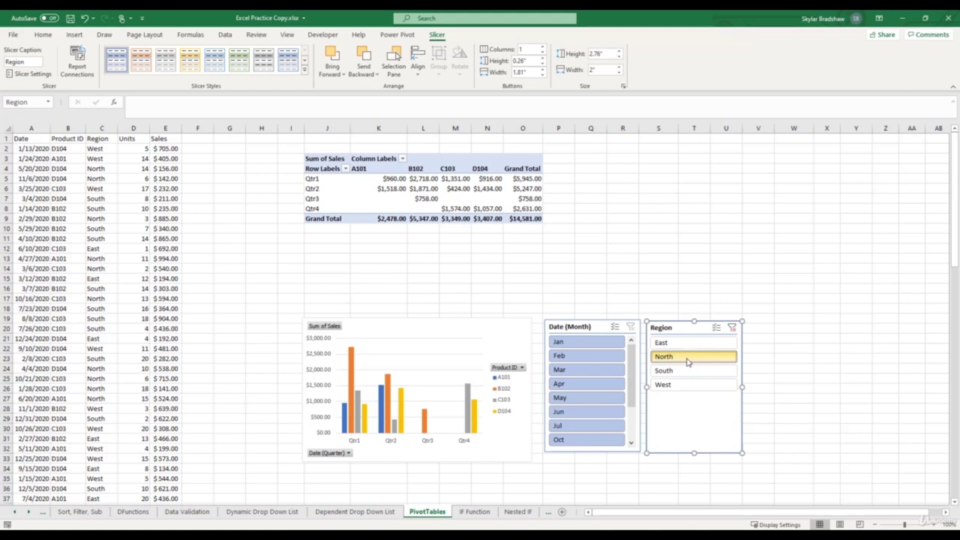
{"action": "left_click", "coordinate": [688, 360]}
{"action": "left_click", "coordinate": [687, 371], "text": "ctrl"}
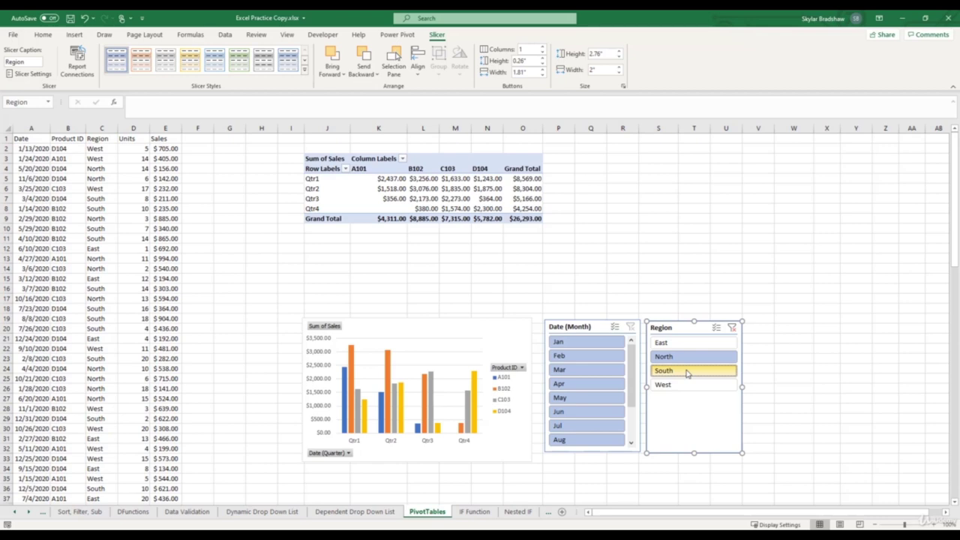
Select January through June in the Date (Month) slicer, leaving only Qtr1 and Qtr2
{"action": "left_click", "coordinate": [687, 373]}
{"action": "left_click", "coordinate": [617, 343]}
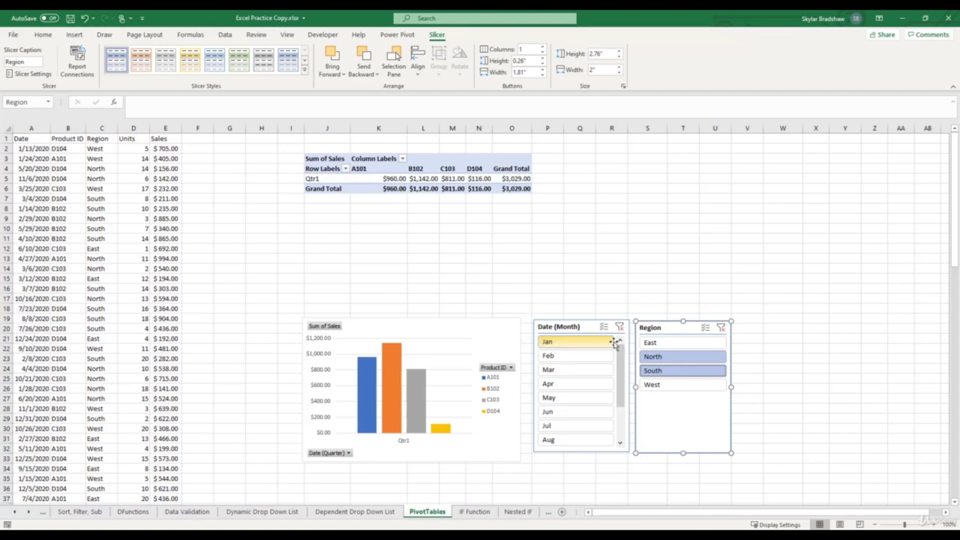
{"action": "left_click_drag", "start_coordinate": [610, 343], "coordinate": [596, 372]}
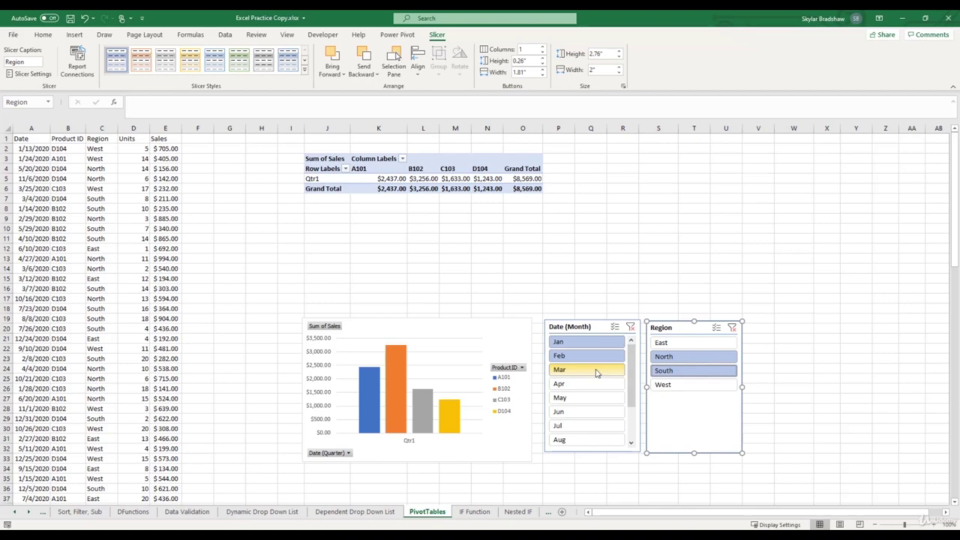
{"action": "left_click", "coordinate": [596, 372], "text": "ctrl"}
{"action": "left_click", "coordinate": [592, 384], "text": "ctrl"}
{"action": "left_click", "coordinate": [590, 397], "text": "ctrl"}
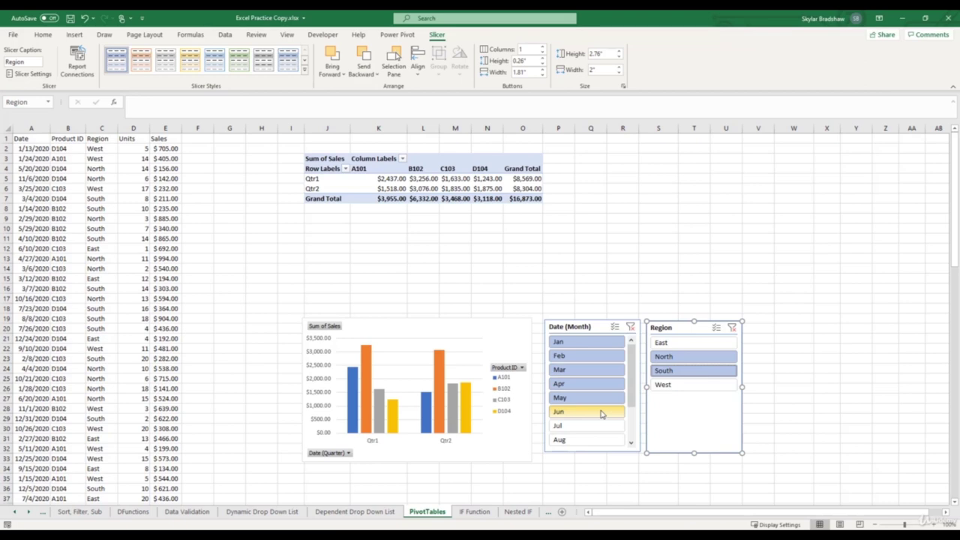
Clear the Date (Month) and Region slicer filters and shorten the Region slicer to fit four items
{"action": "left_click", "coordinate": [631, 329]}
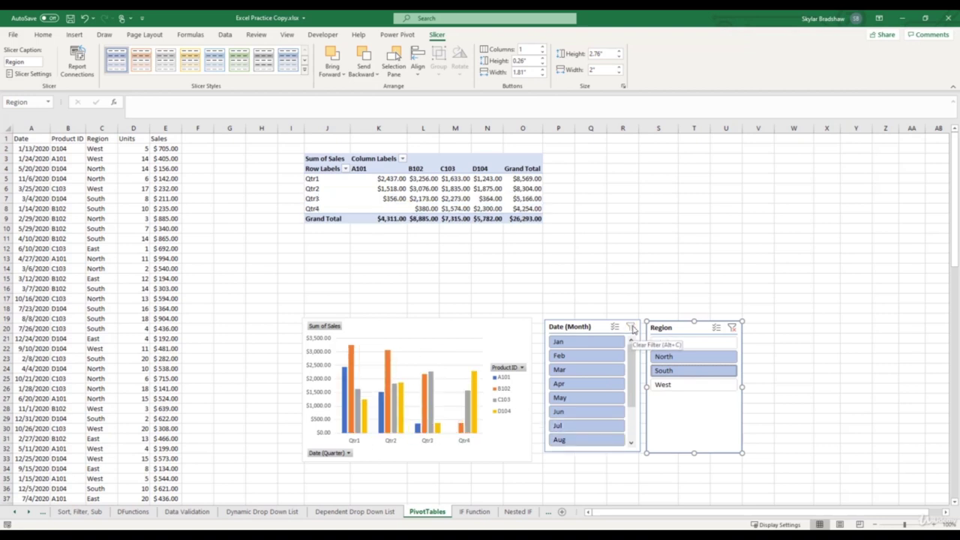
{"action": "left_click", "coordinate": [732, 328]}
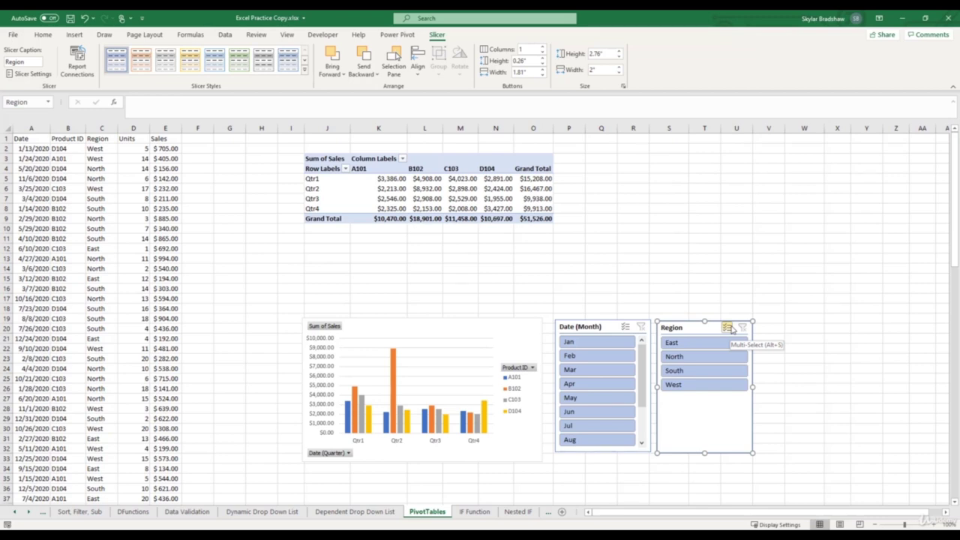
{"action": "left_click_drag", "start_coordinate": [705, 452], "coordinate": [707, 398]}
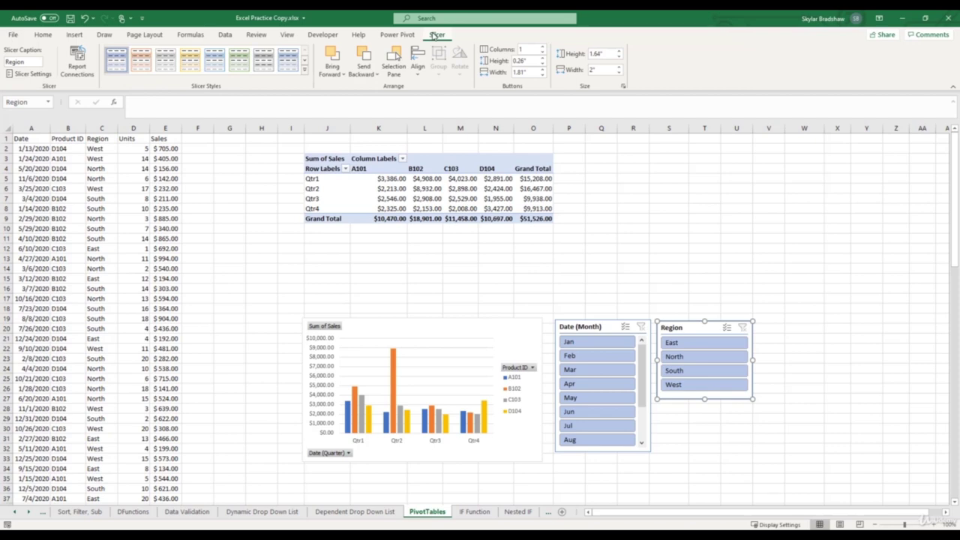
{"action": "left_click", "coordinate": [304, 71]}
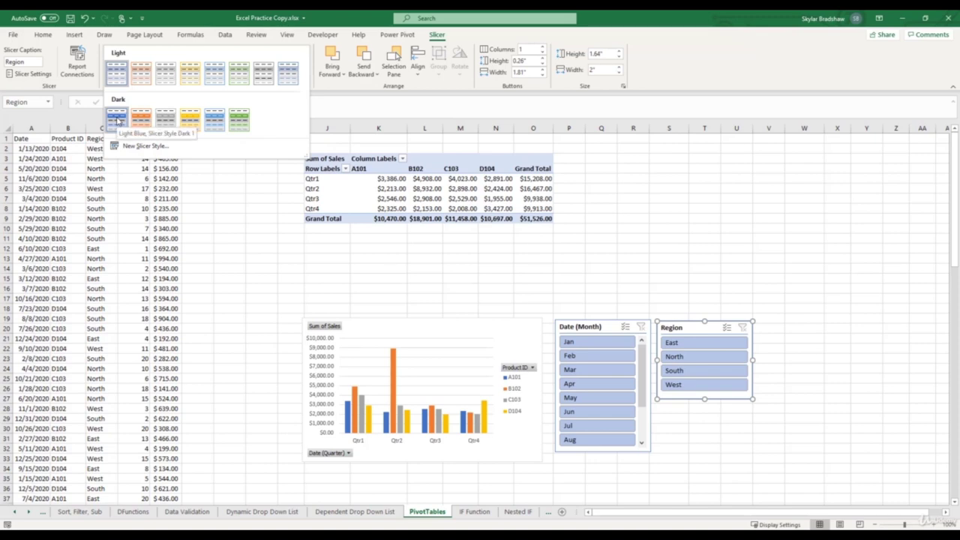
Apply Light Blue, Slicer Style Dark 1 to the Region slicer
{"action": "left_click", "coordinate": [116, 120]}
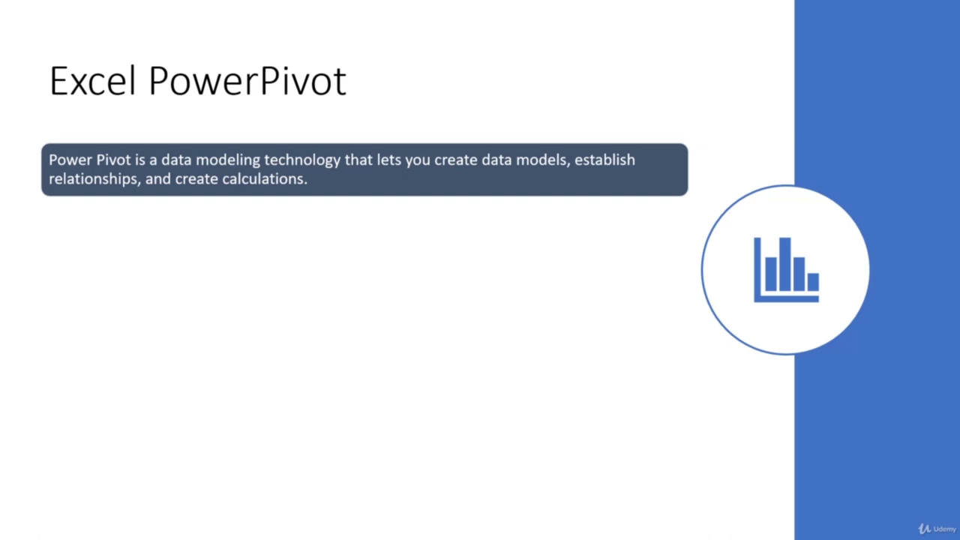
Reveal the Data Model, big data and row-limit points, then advance to the Excel PowerPivot slide
{"action": "key", "text": "Right"}
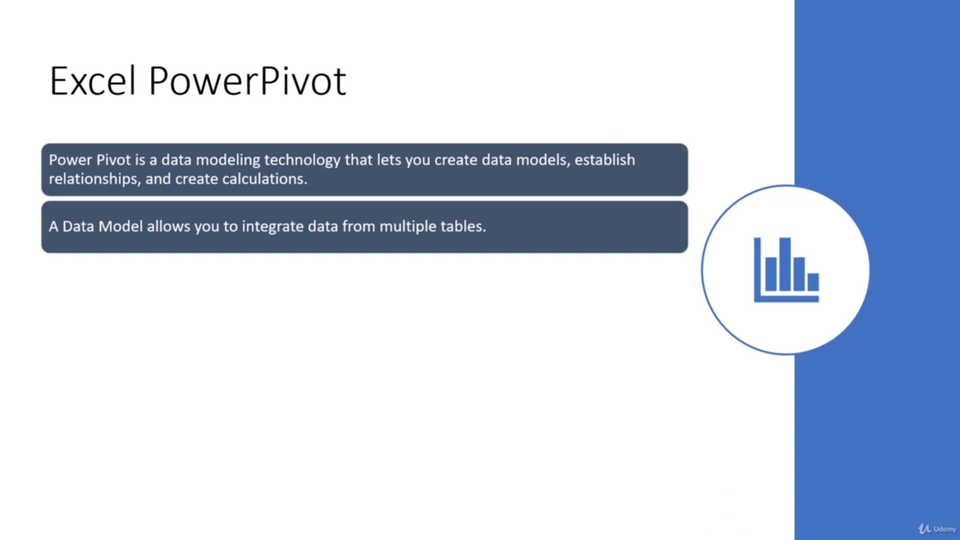
{"action": "key", "text": "Right"}
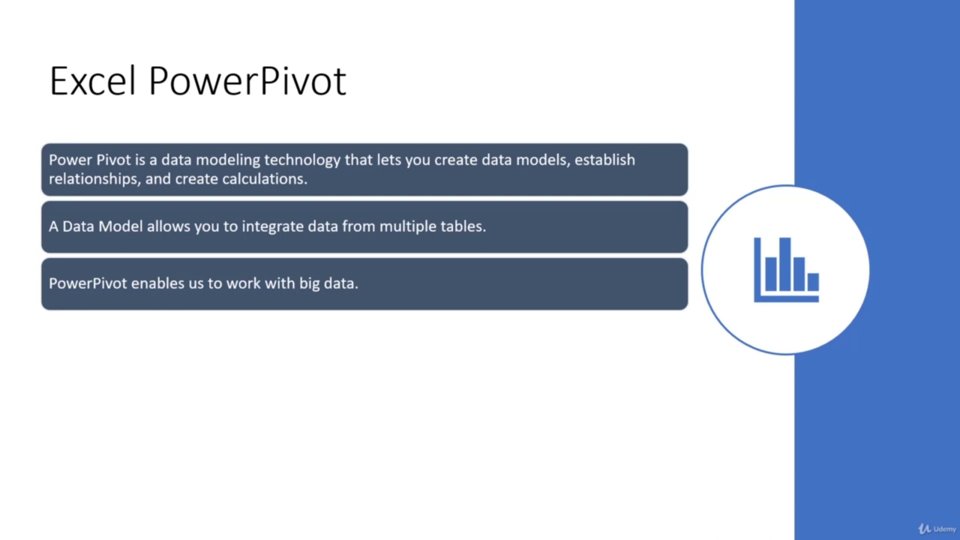
{"action": "key", "text": "Right"}
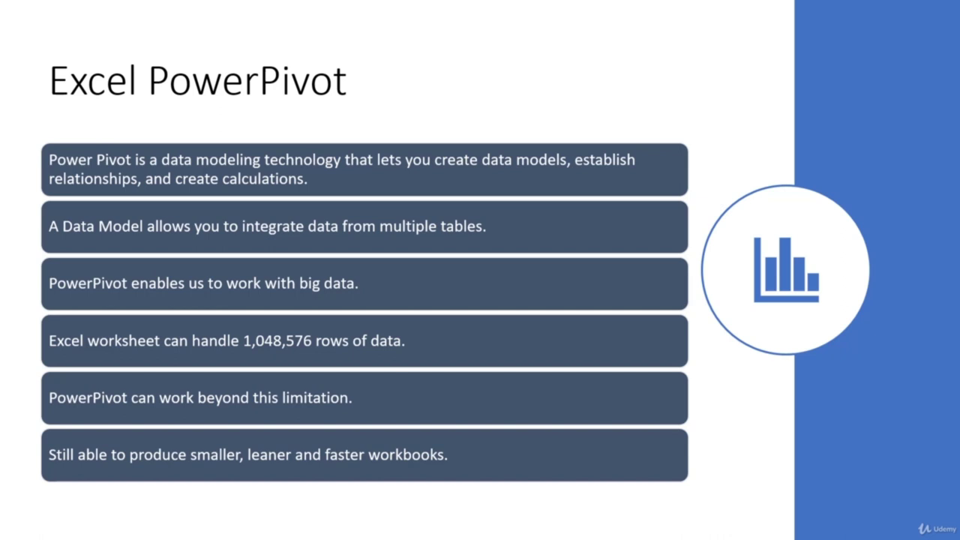
{"action": "key", "text": "Right"}
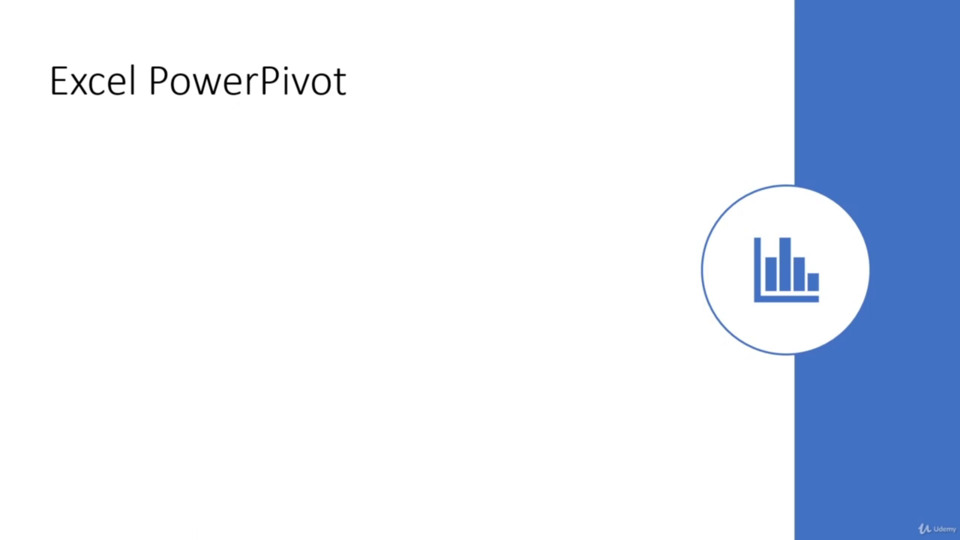
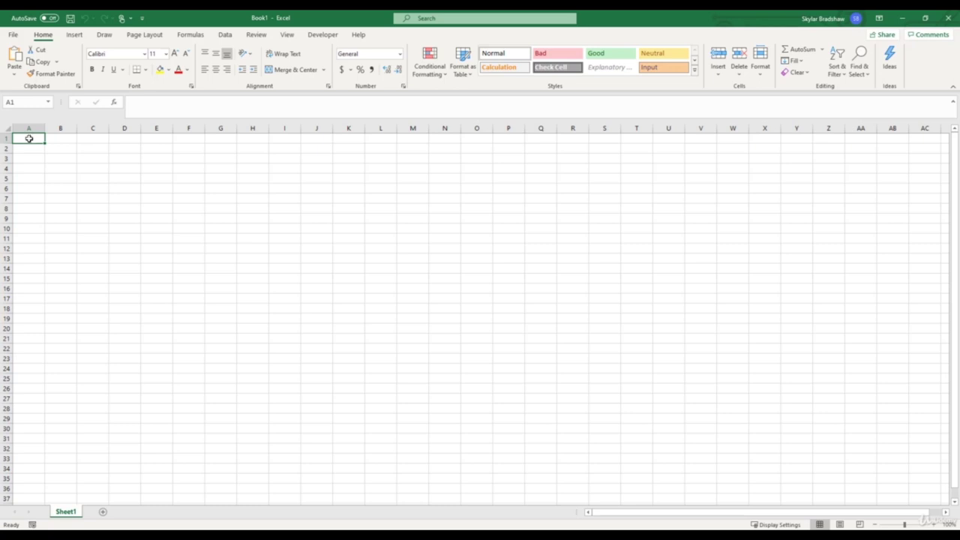
Enable the Microsoft Power Pivot for Excel COM add-in from Excel Options > Add-ins
{"action": "left_click", "coordinate": [13, 35]}
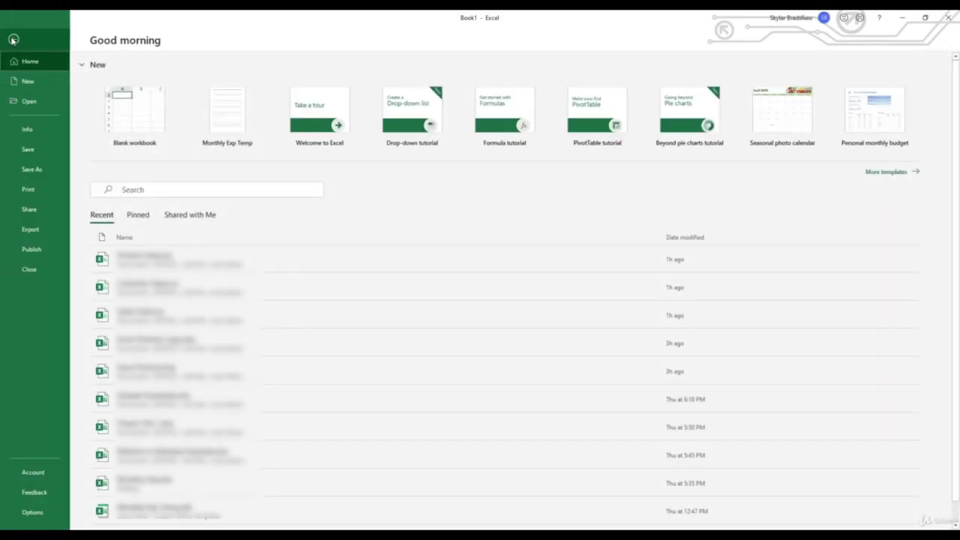
{"action": "left_click", "coordinate": [32, 513]}
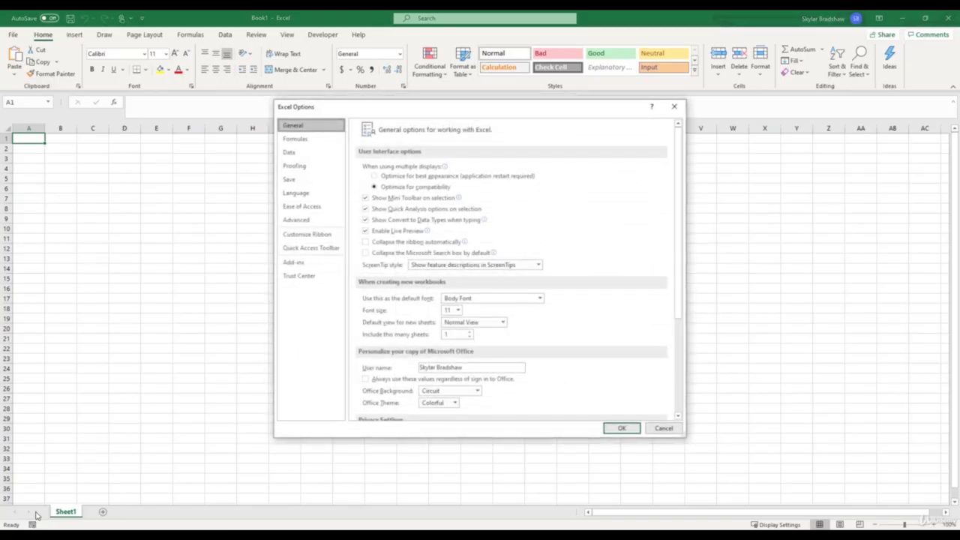
{"action": "left_click", "coordinate": [293, 265]}
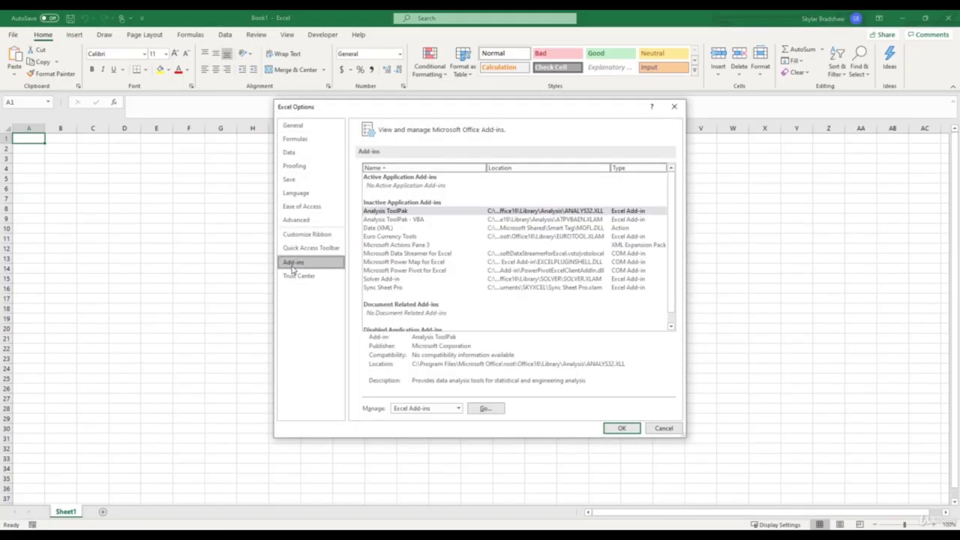
{"action": "left_click", "coordinate": [458, 409]}
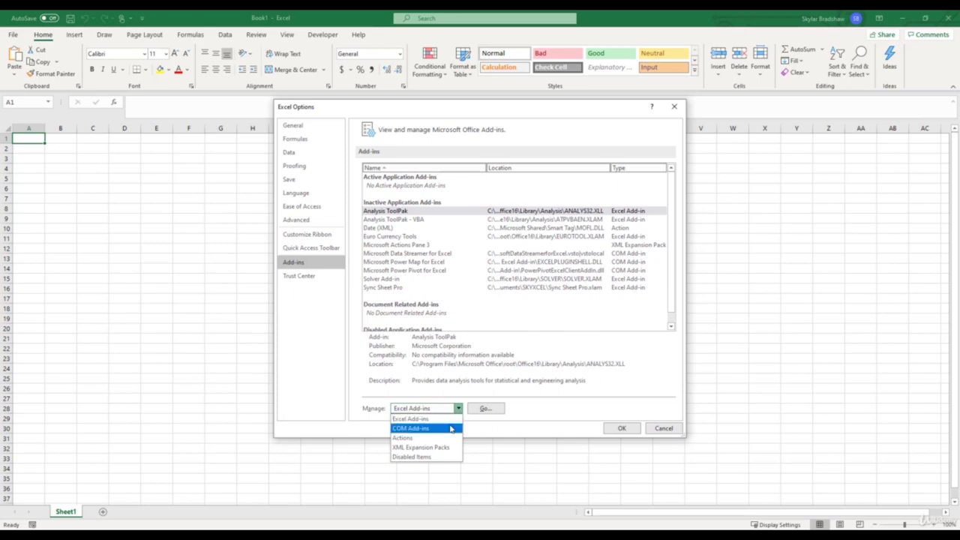
{"action": "left_click", "coordinate": [451, 428]}
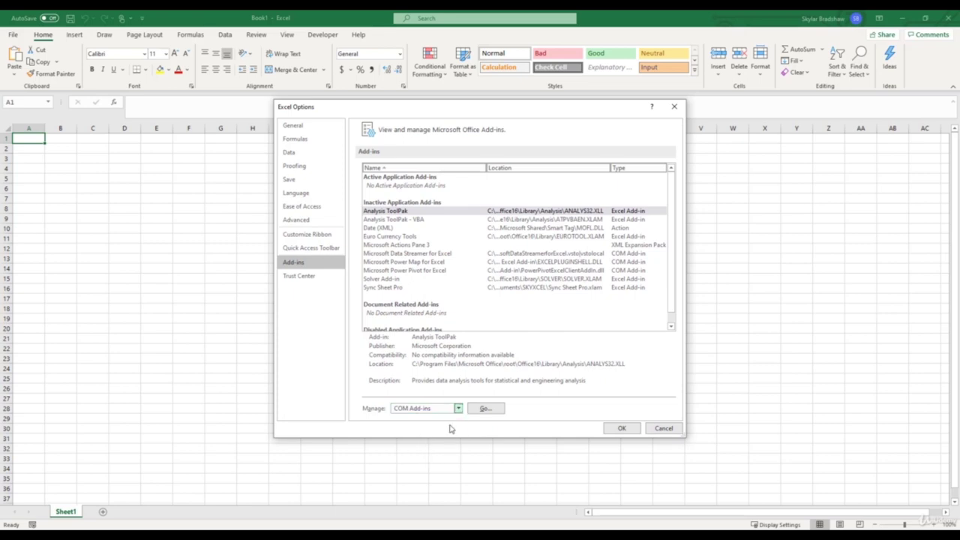
{"action": "left_click", "coordinate": [479, 410]}
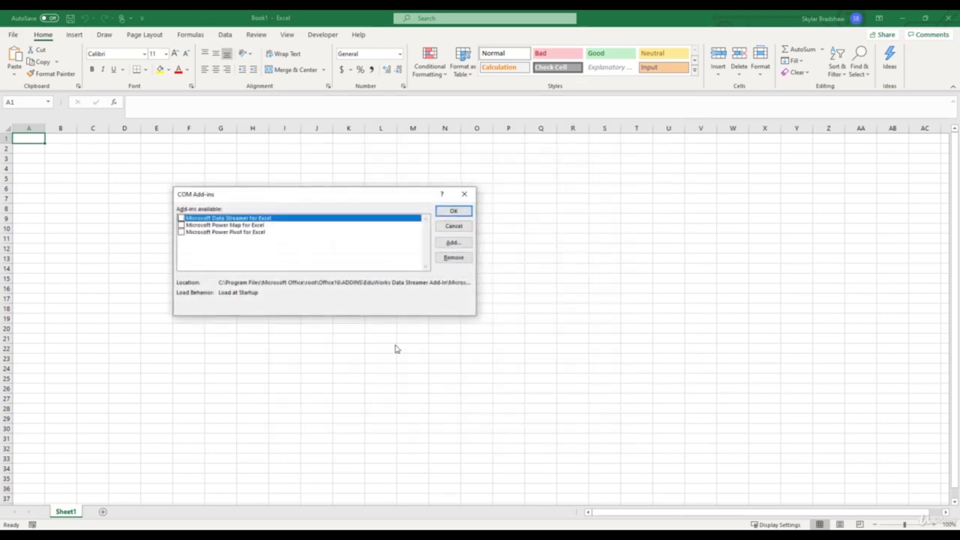
{"action": "left_click", "coordinate": [181, 233]}
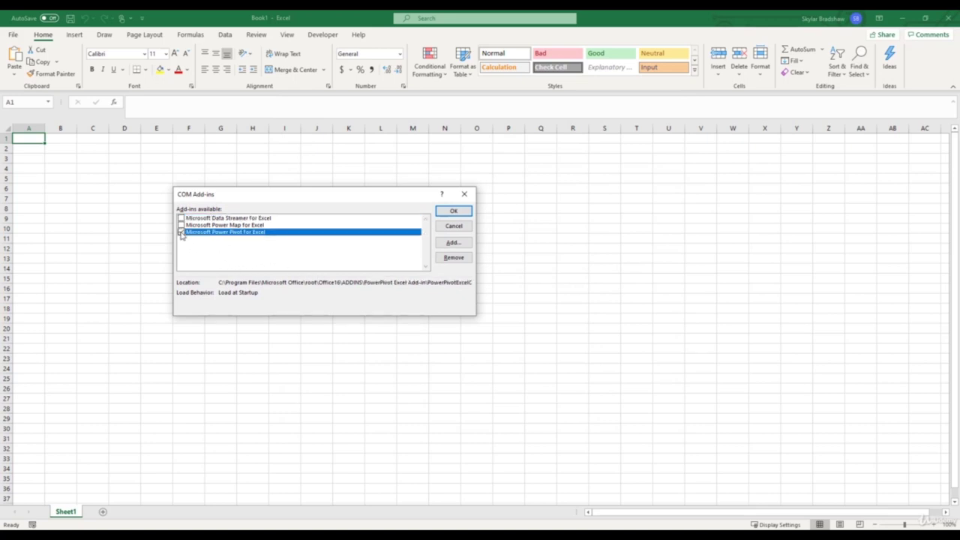
{"action": "left_click", "coordinate": [451, 211]}
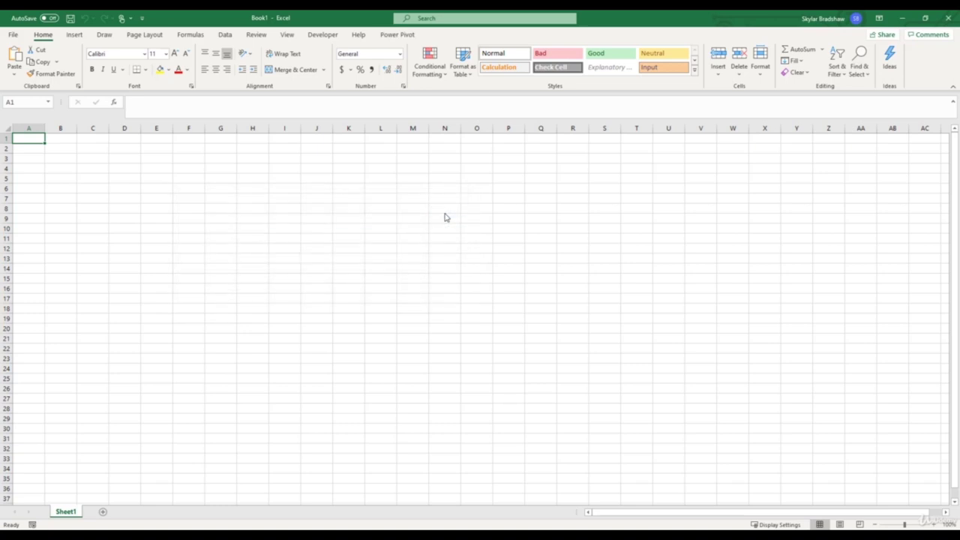
{"action": "left_click", "coordinate": [399, 35]}
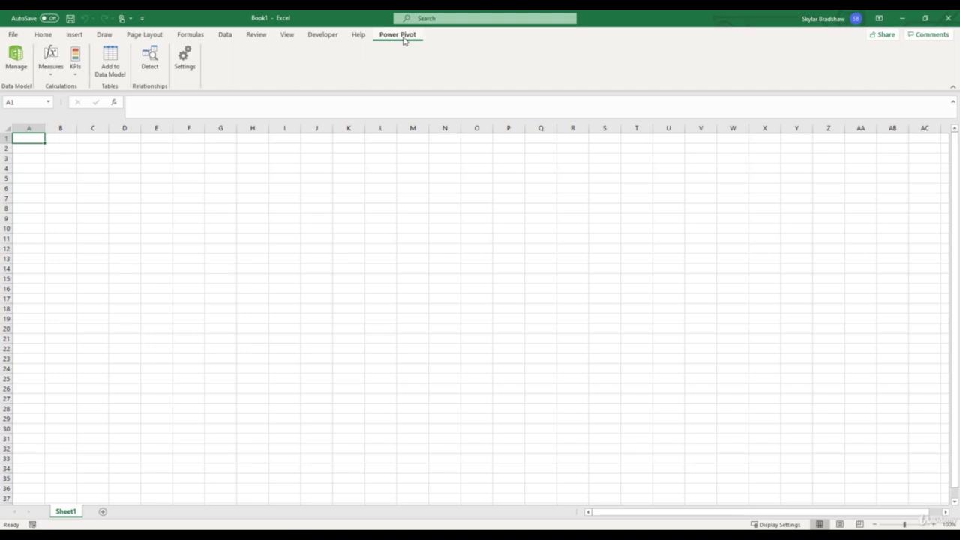
Open the Power Pivot Manage window showing Book1's empty data model
{"action": "left_click", "coordinate": [43, 35]}
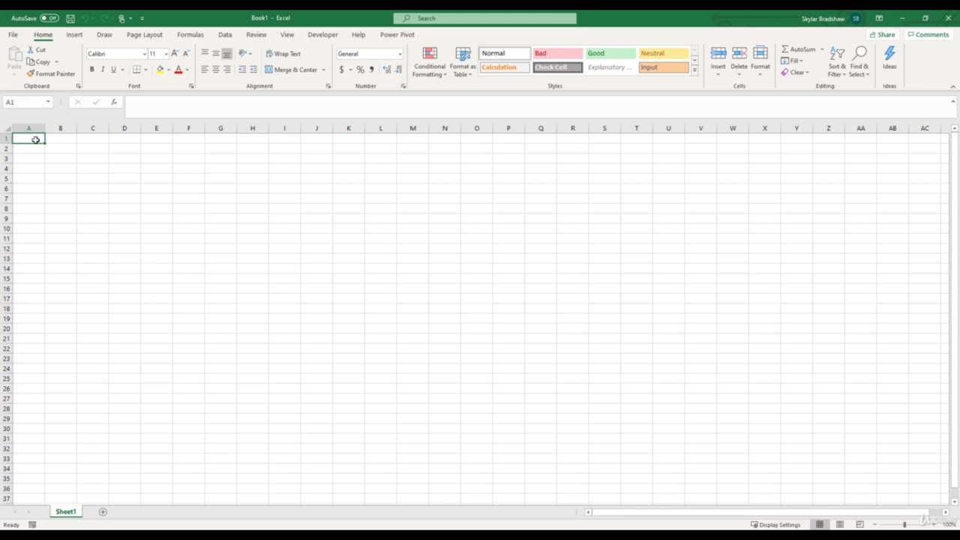
{"action": "left_click", "coordinate": [391, 35]}
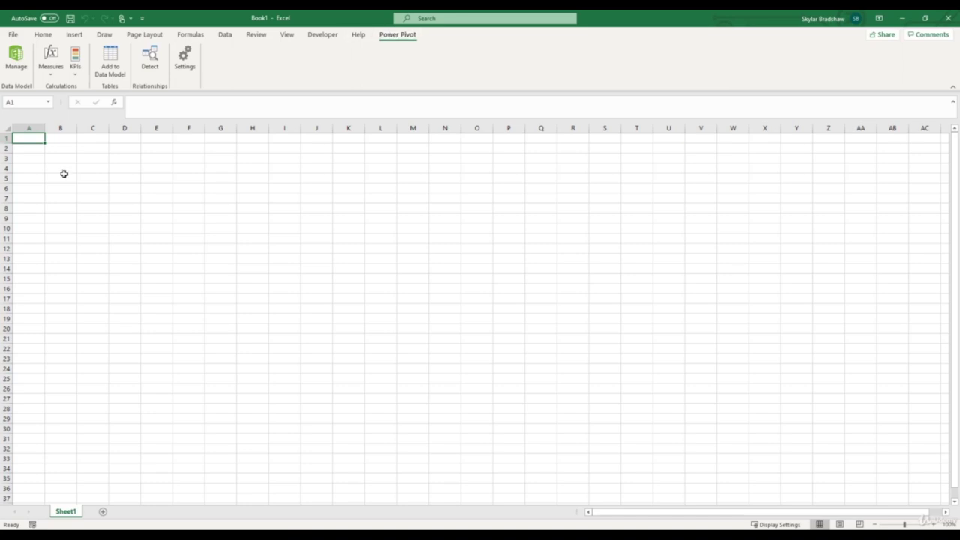
{"action": "left_click", "coordinate": [63, 209]}
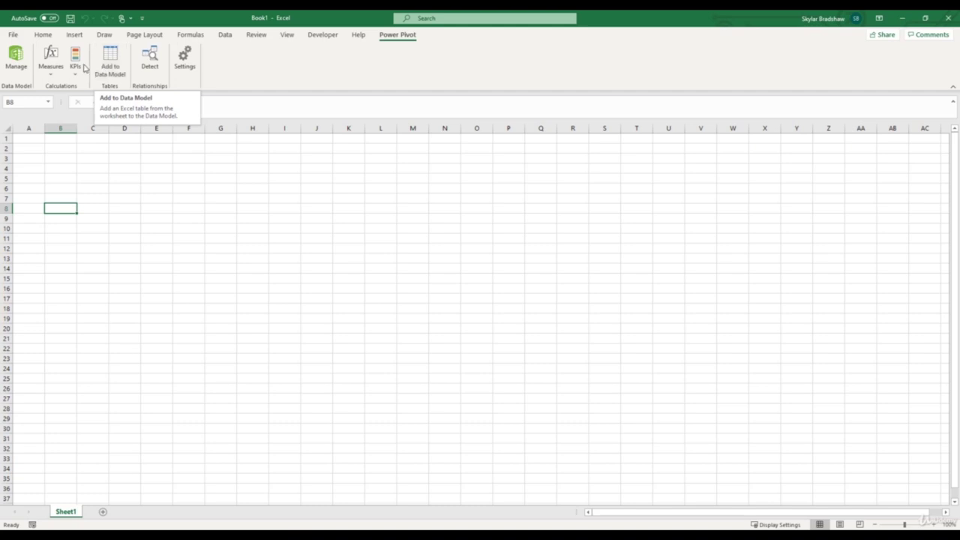
{"action": "left_click", "coordinate": [18, 58]}
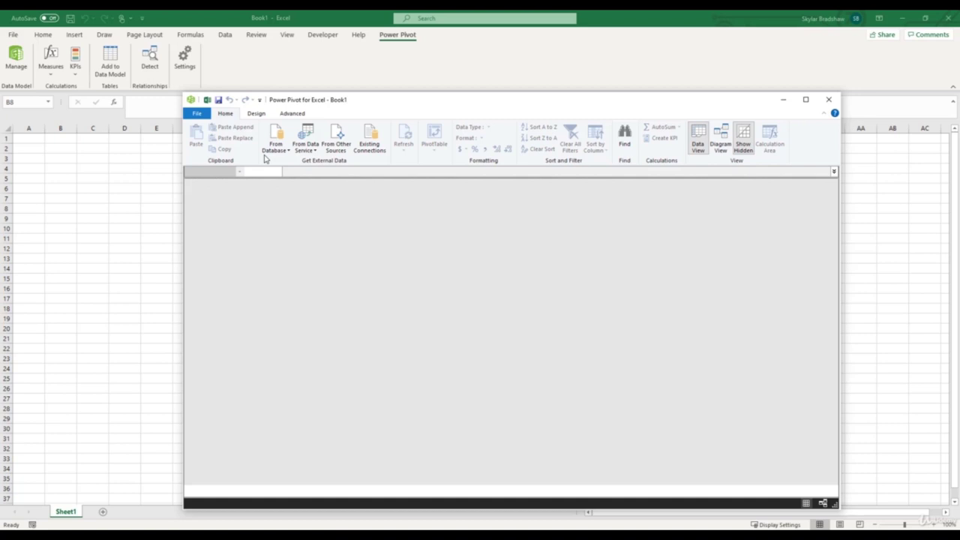
Start a Power Pivot import from other sources with Excel File as the source, browsing for the file
{"action": "left_click", "coordinate": [275, 153]}
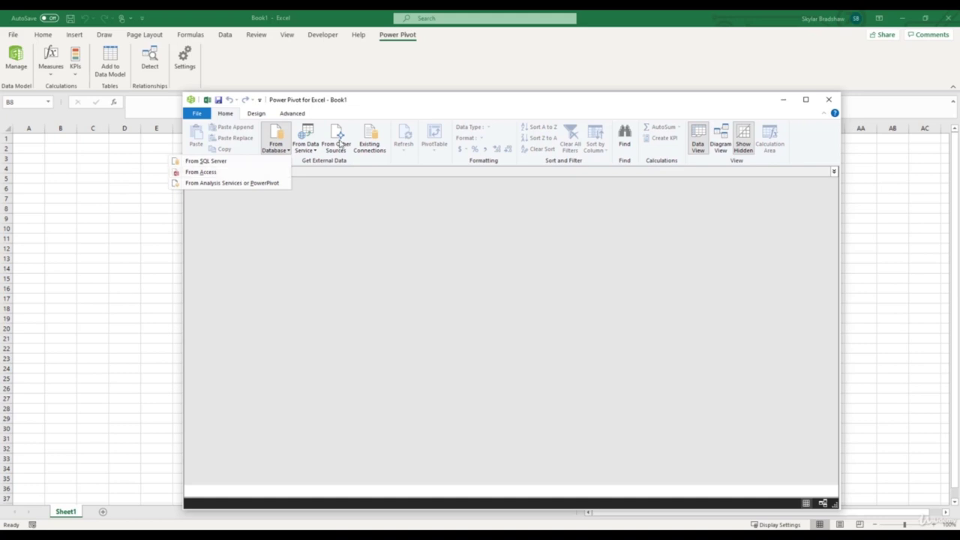
{"action": "left_click", "coordinate": [340, 143]}
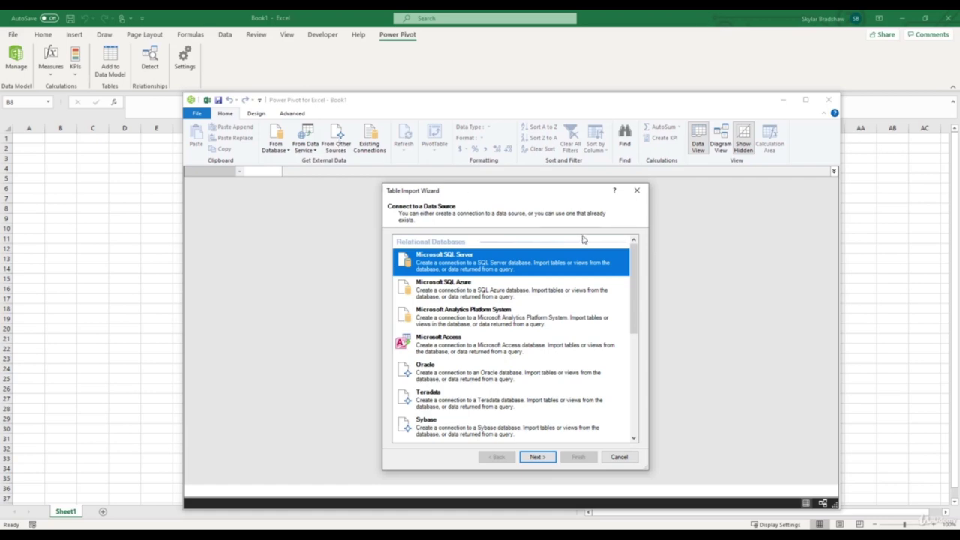
{"action": "left_click_drag", "start_coordinate": [640, 279], "coordinate": [643, 369]}
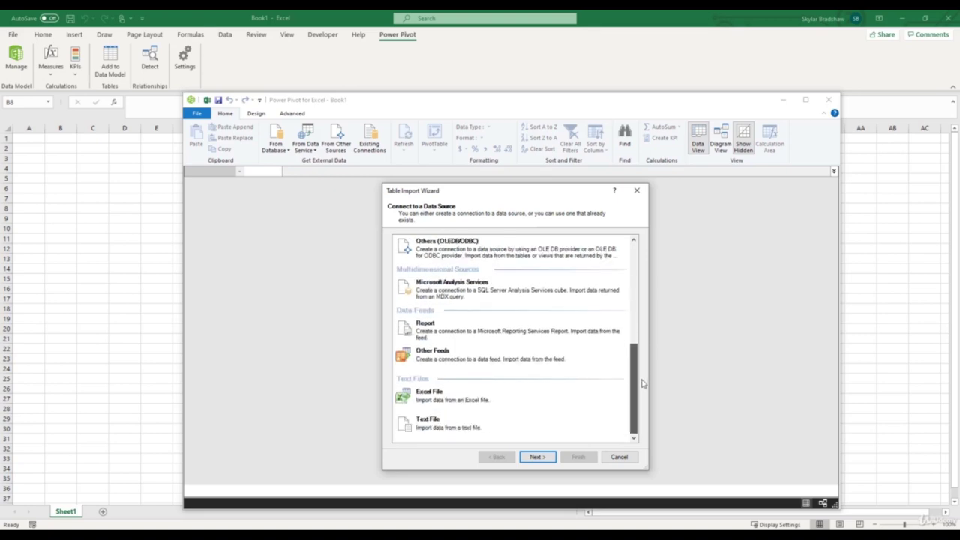
{"action": "left_click", "coordinate": [470, 399]}
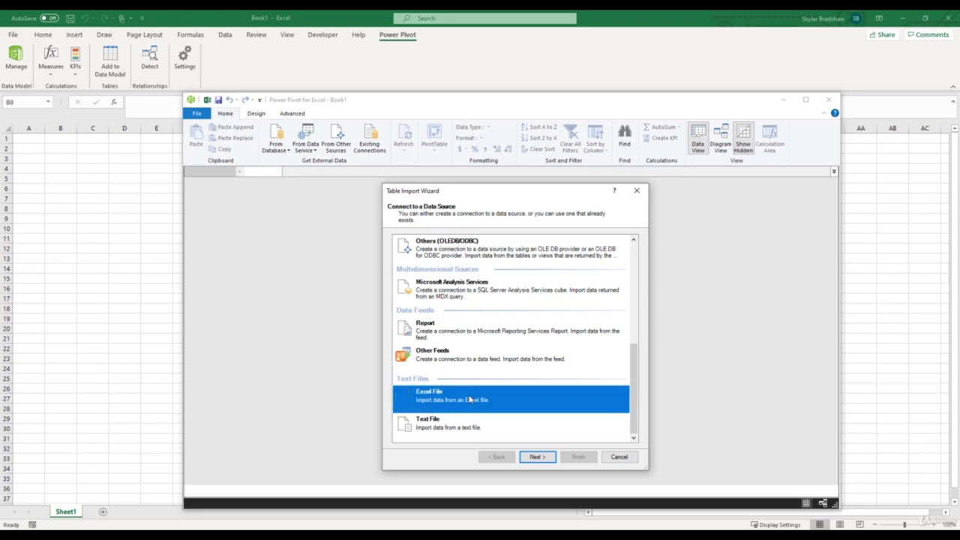
{"action": "left_click", "coordinate": [537, 457]}
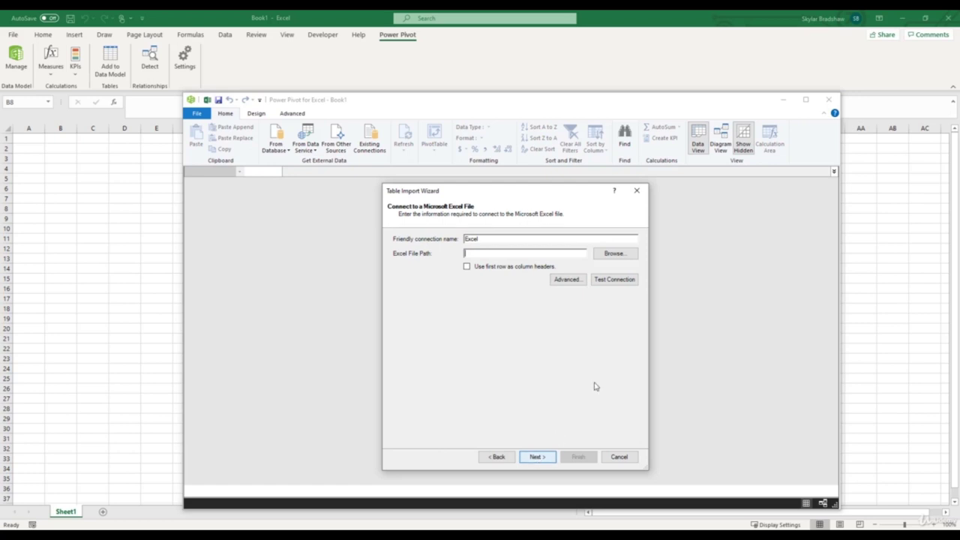
{"action": "left_click", "coordinate": [606, 255]}
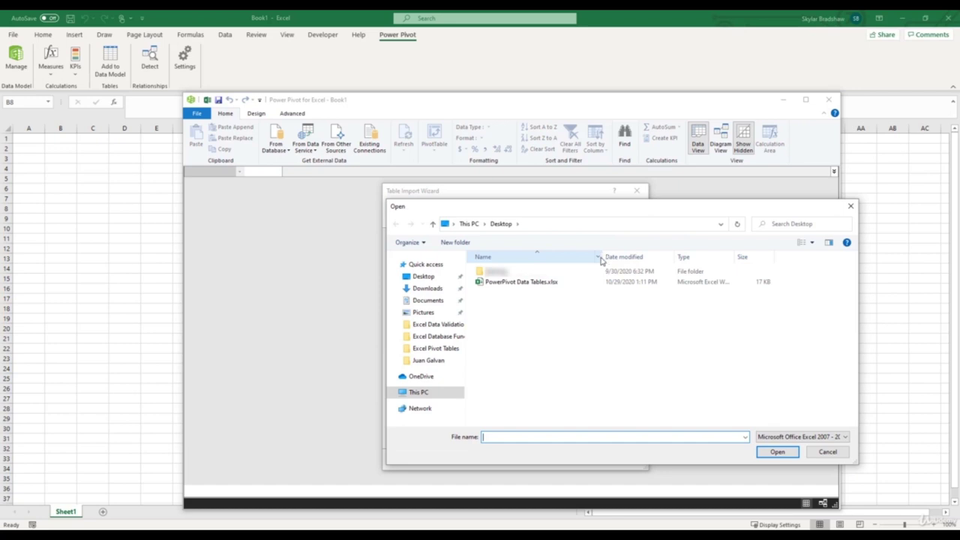
Import from PowerPivot Data Tables.xlsx with first row as headers, selecting Customer, Product and Sales Data
{"action": "left_click", "coordinate": [555, 283]}
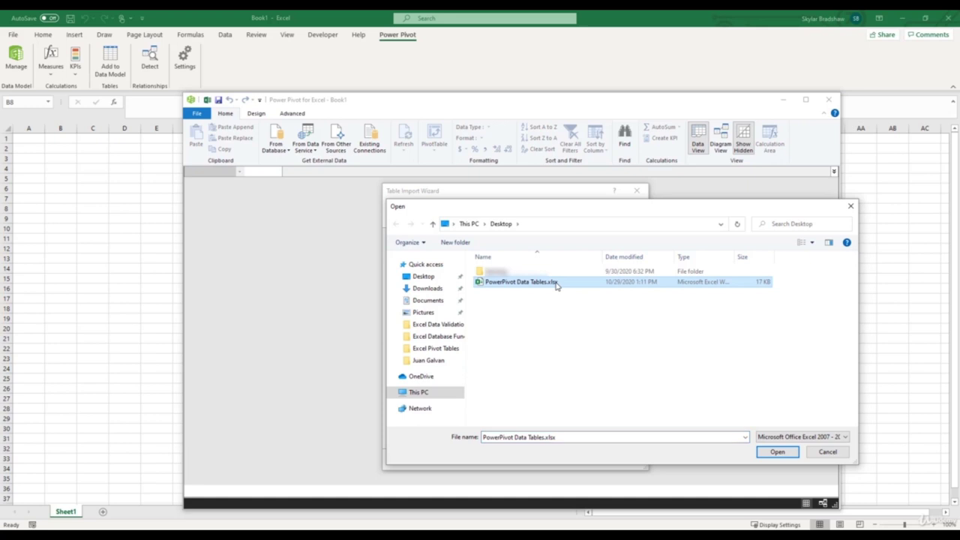
{"action": "left_click", "coordinate": [761, 454]}
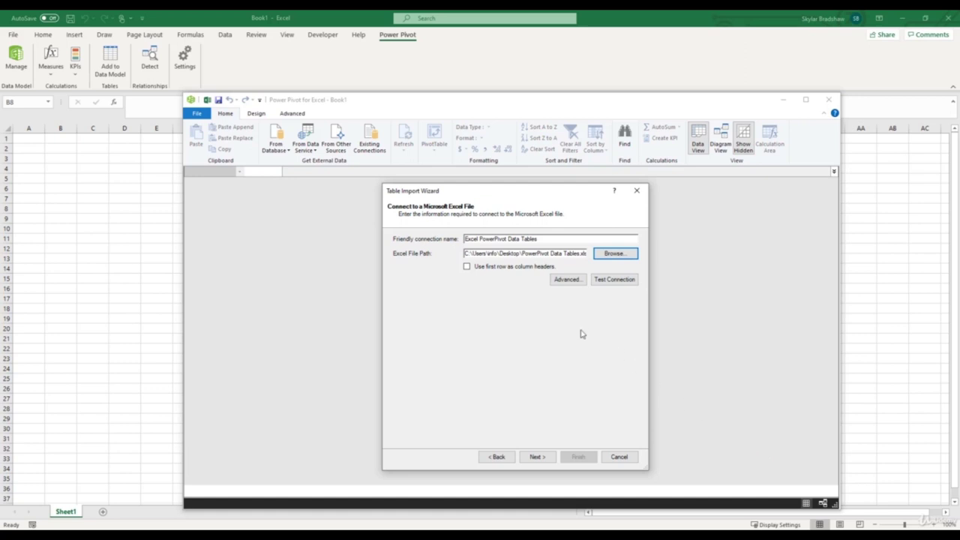
{"action": "left_click", "coordinate": [467, 267]}
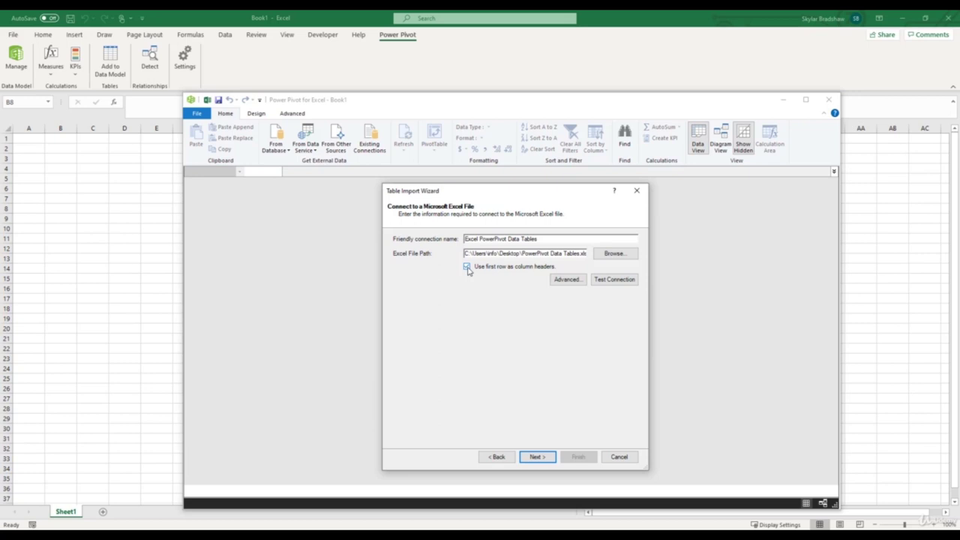
{"action": "left_click", "coordinate": [538, 457]}
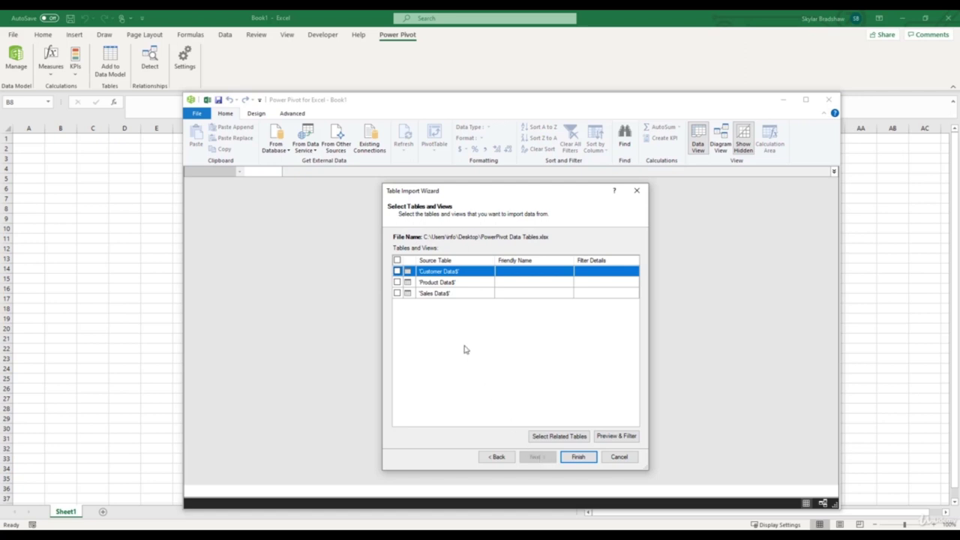
{"action": "left_click", "coordinate": [396, 260]}
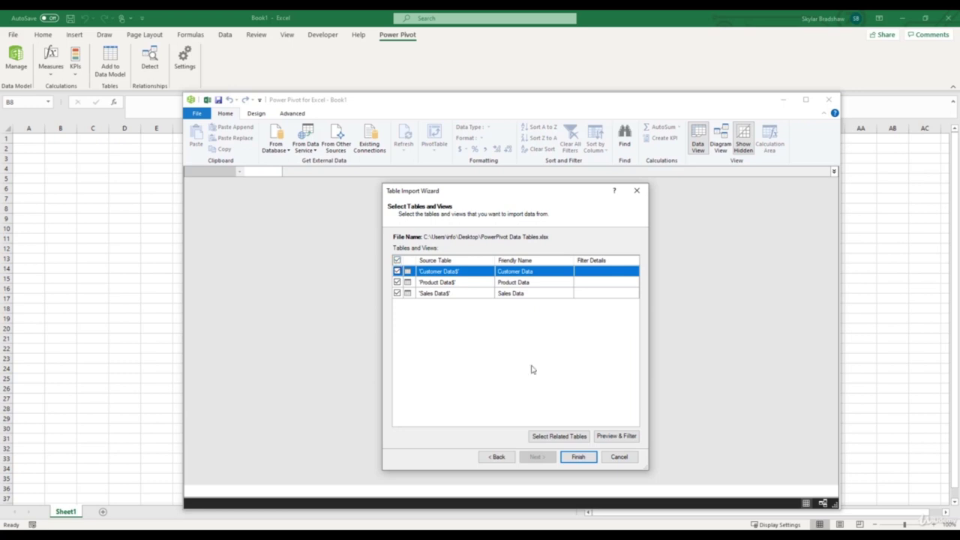
Finish importing the three tables, then review the Product Data and 49-row Sales Data tables
{"action": "left_click", "coordinate": [577, 457]}
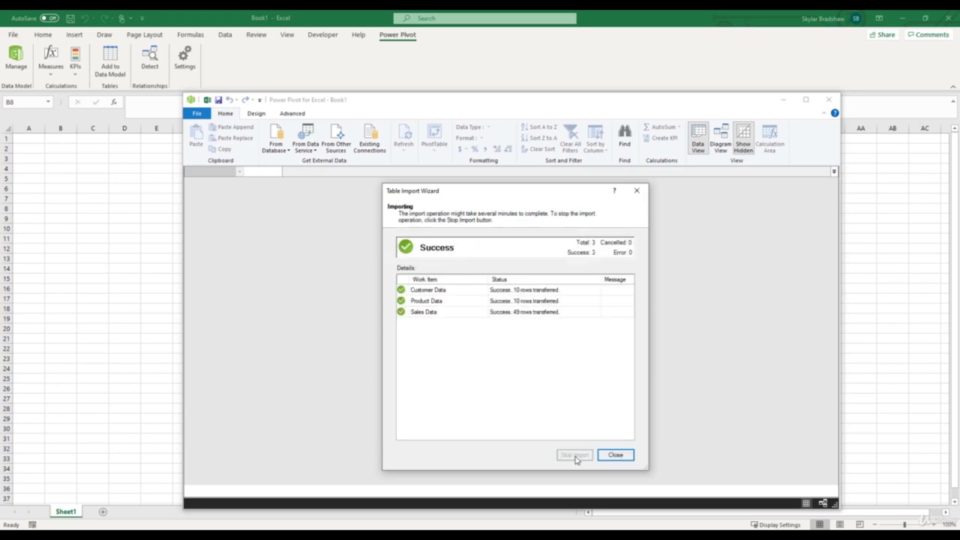
{"action": "left_click", "coordinate": [615, 455]}
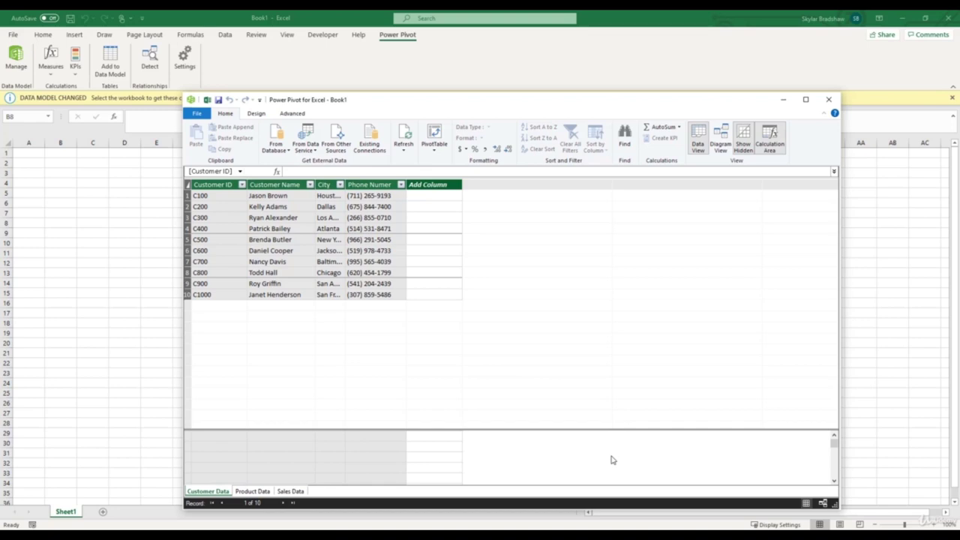
{"action": "left_click", "coordinate": [241, 493]}
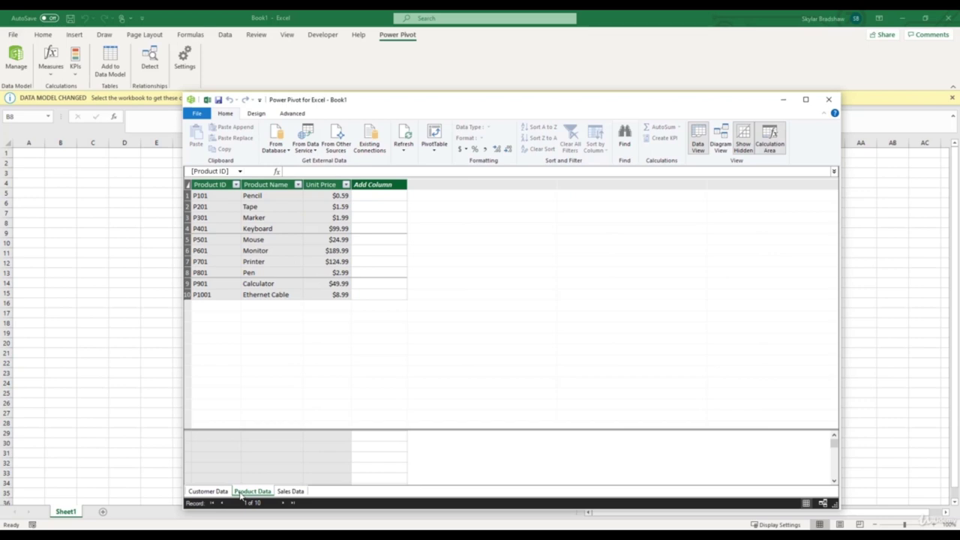
{"action": "left_click", "coordinate": [289, 492]}
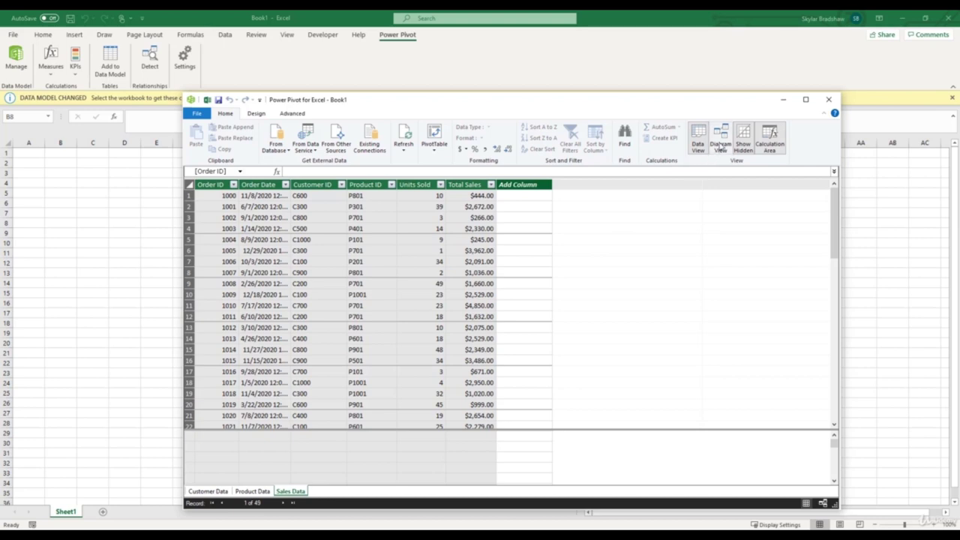
{"action": "left_click", "coordinate": [720, 146]}
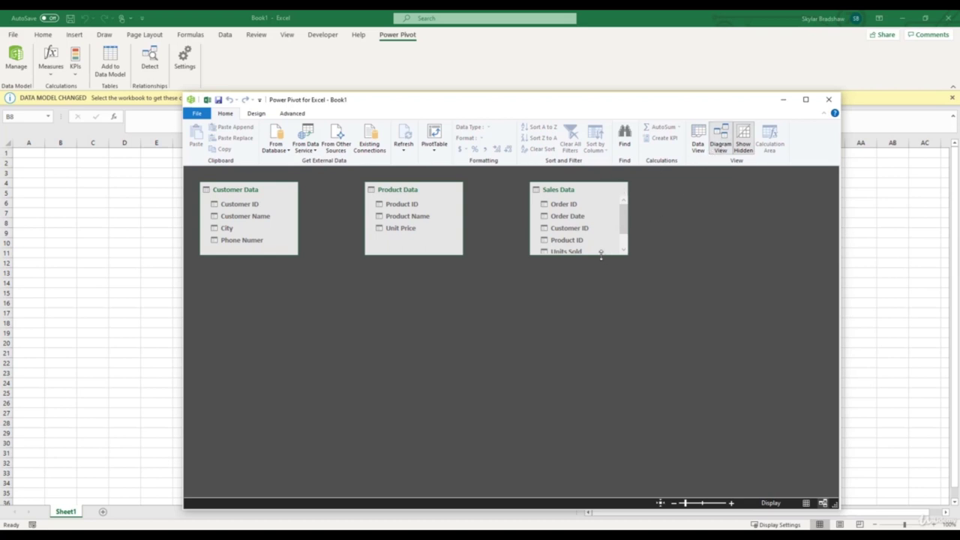
{"action": "left_click_drag", "start_coordinate": [600, 255], "coordinate": [598, 284]}
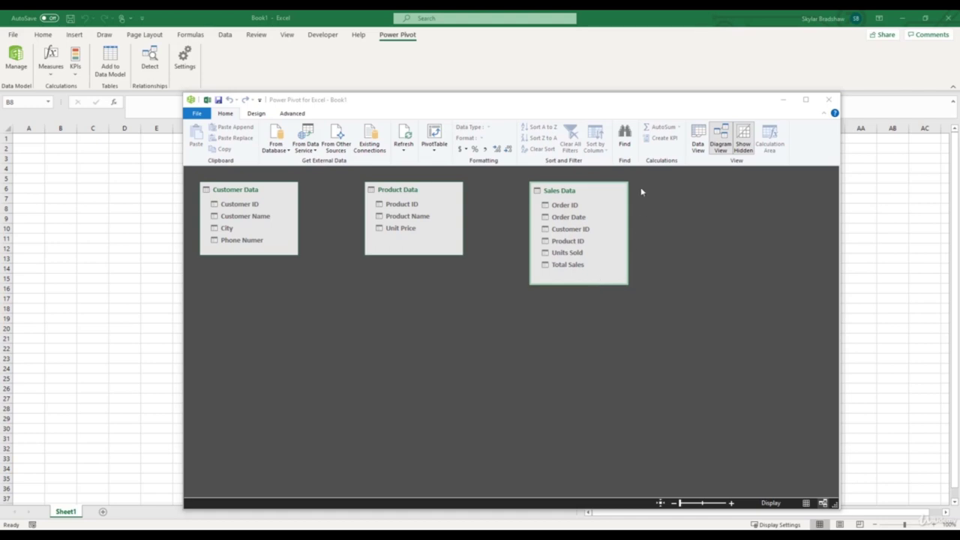
{"action": "left_click", "coordinate": [697, 140]}
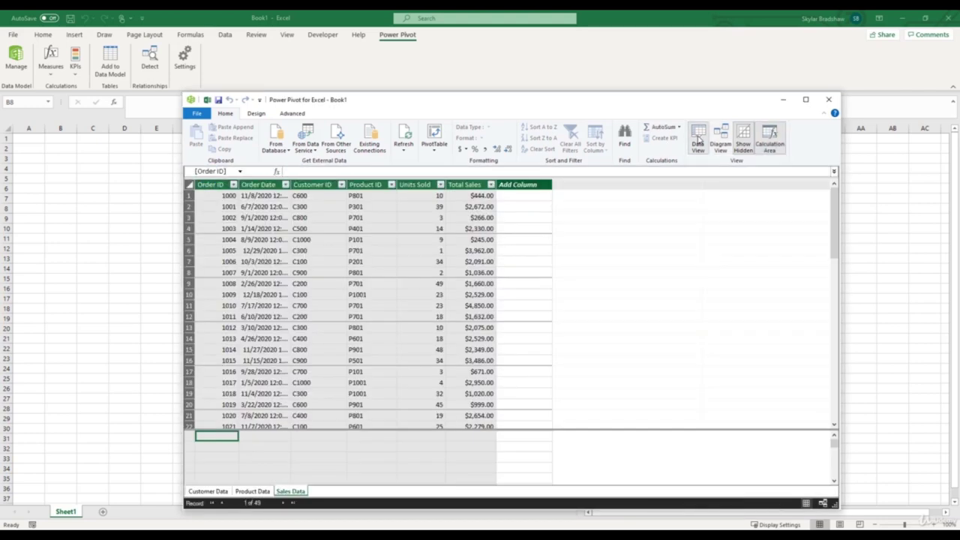
{"action": "left_click", "coordinate": [298, 492]}
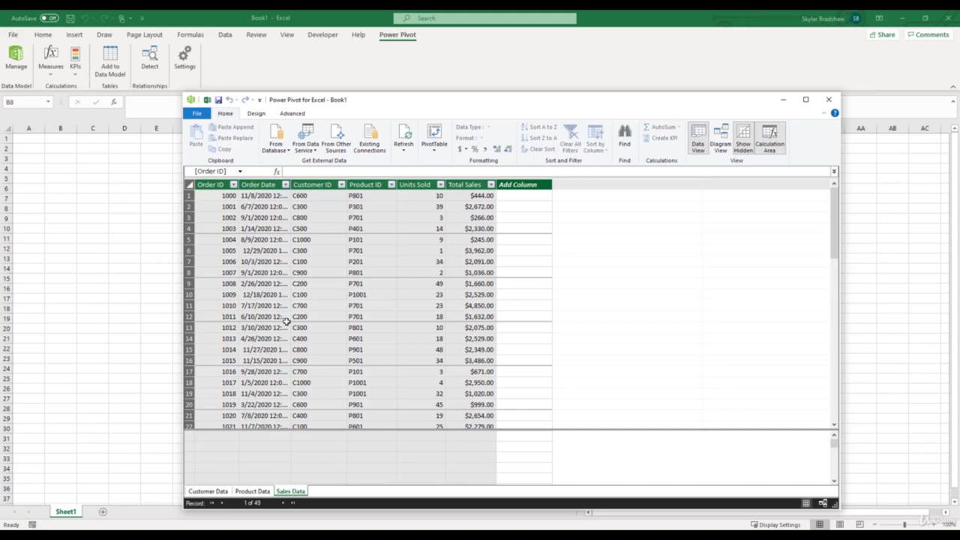
View the Customer Data table, then switch Power Pivot to Diagram View
{"action": "left_click", "coordinate": [217, 492]}
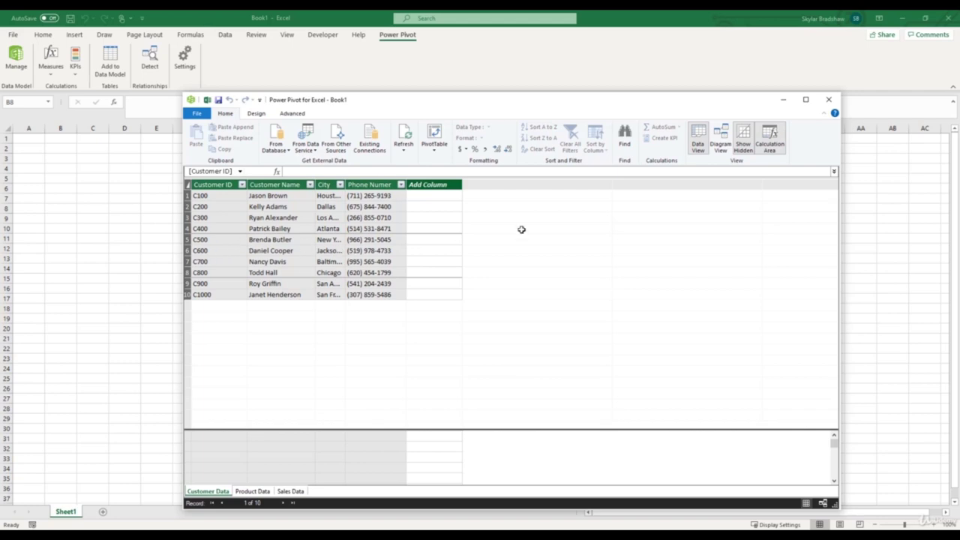
{"action": "left_click", "coordinate": [720, 146]}
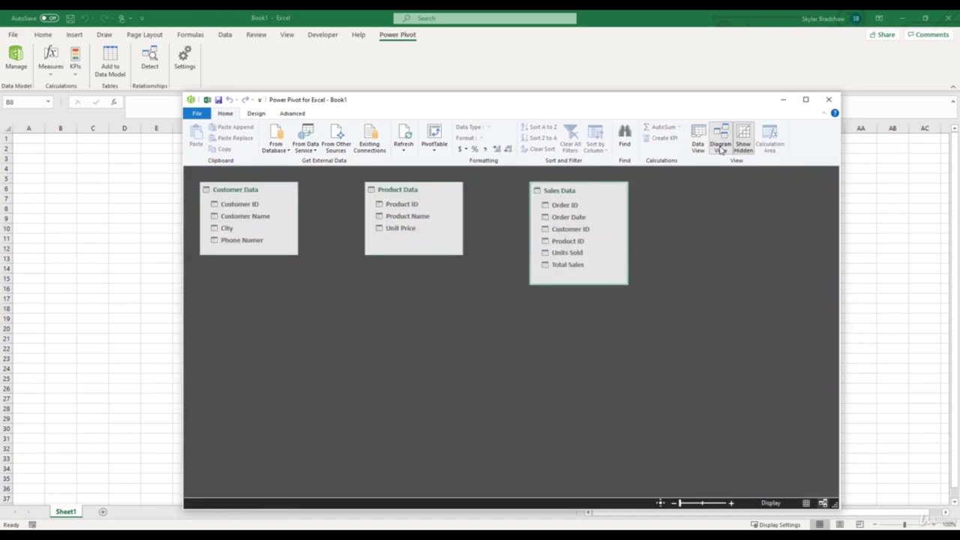
Place Sales Data between the other tables and link it to Customer Data on Customer ID
{"action": "mouse_move", "coordinate": [403, 194]}
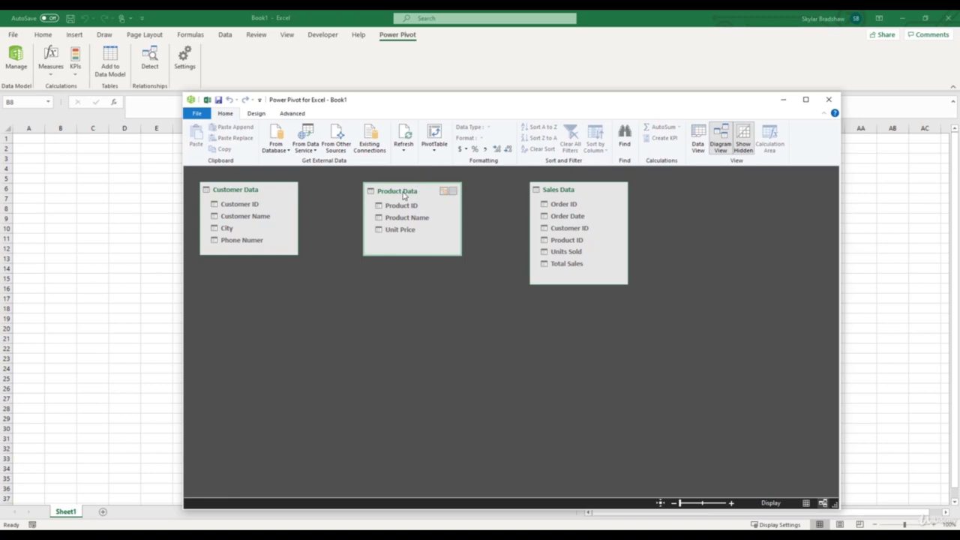
{"action": "left_click_drag", "start_coordinate": [404, 193], "coordinate": [467, 194]}
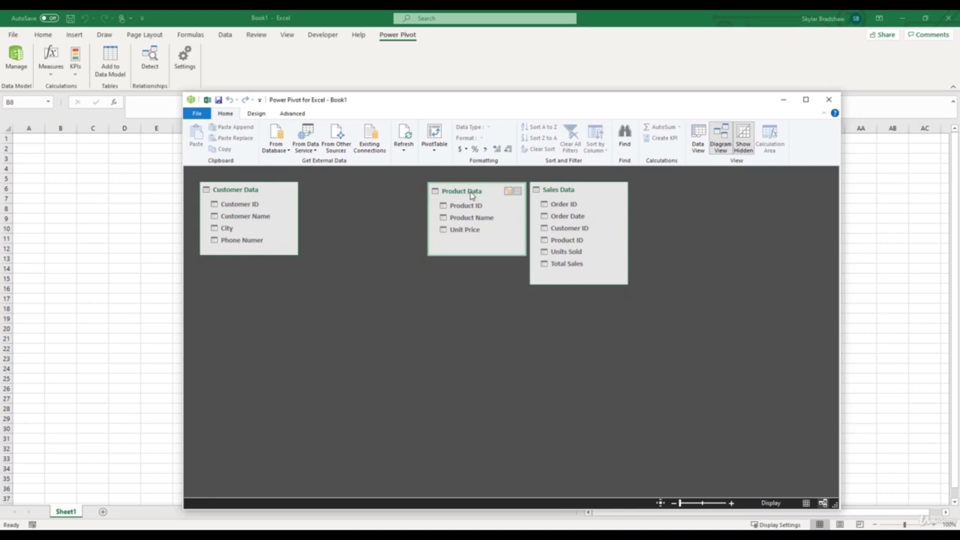
{"action": "left_click_drag", "start_coordinate": [564, 195], "coordinate": [353, 197]}
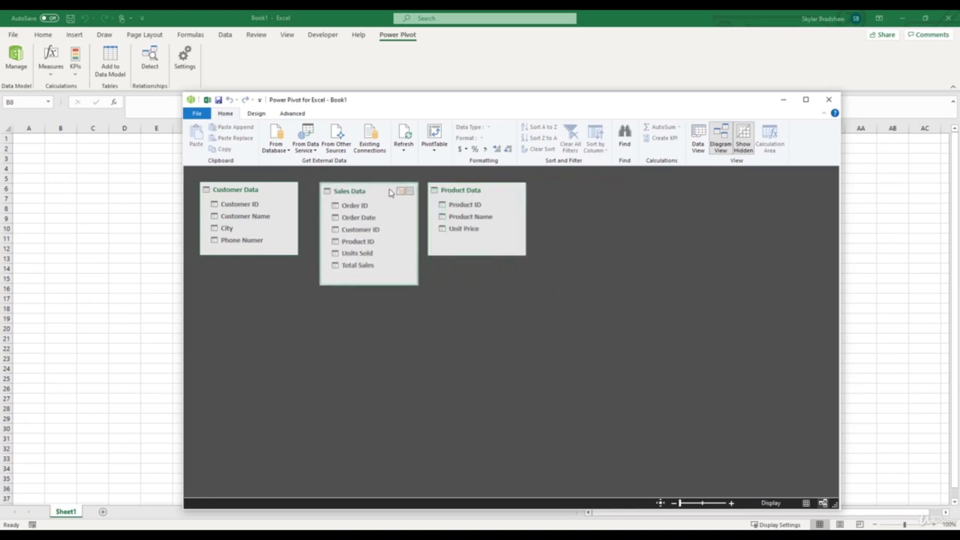
{"action": "left_click_drag", "start_coordinate": [451, 195], "coordinate": [463, 197]}
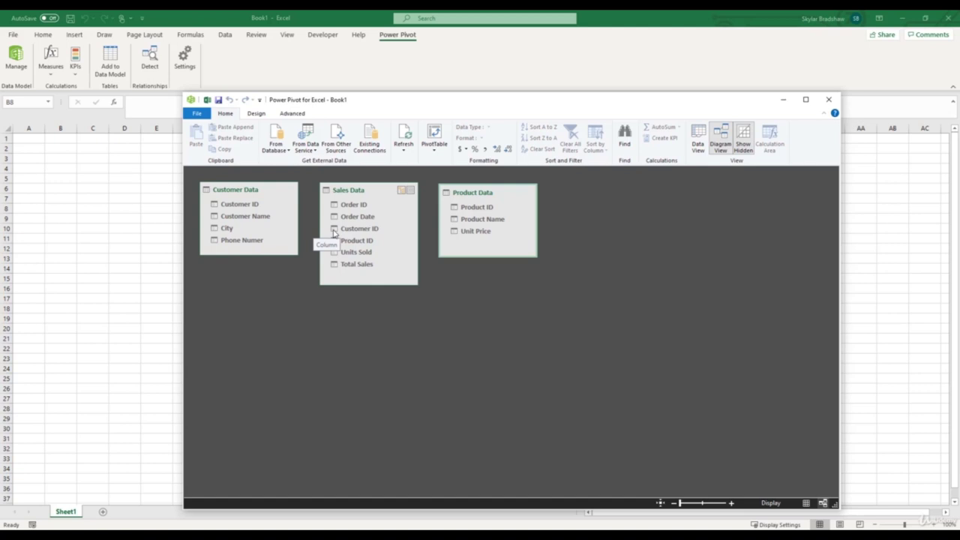
{"action": "left_click_drag", "start_coordinate": [335, 234], "coordinate": [238, 215]}
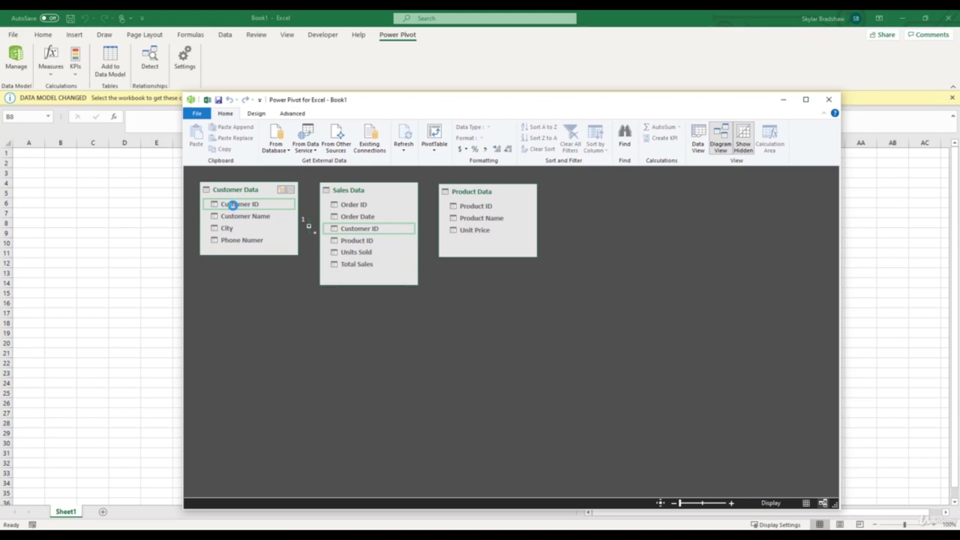
Review the Sales Data and Product Data grids, then link Sales Data to Product Data on Product ID
{"action": "left_click", "coordinate": [697, 141]}
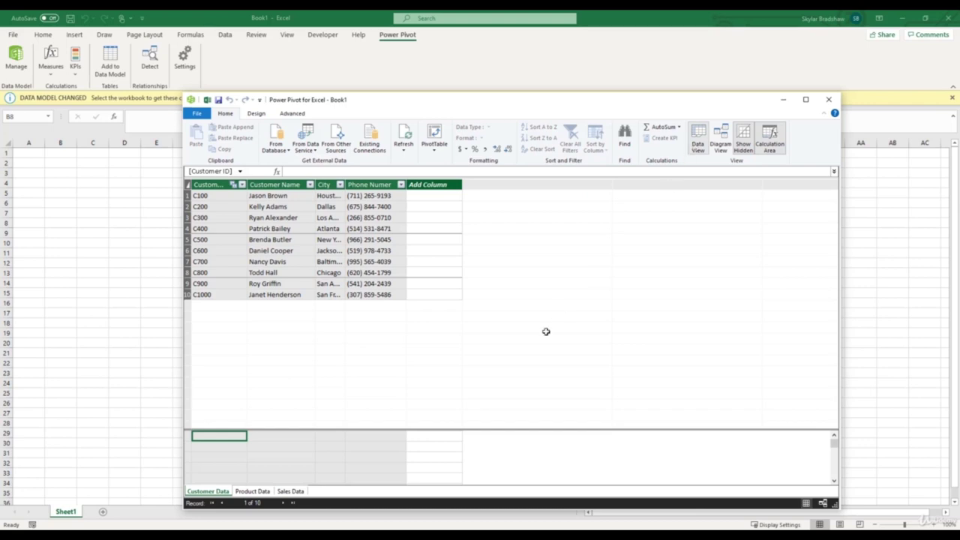
{"action": "left_click", "coordinate": [290, 491]}
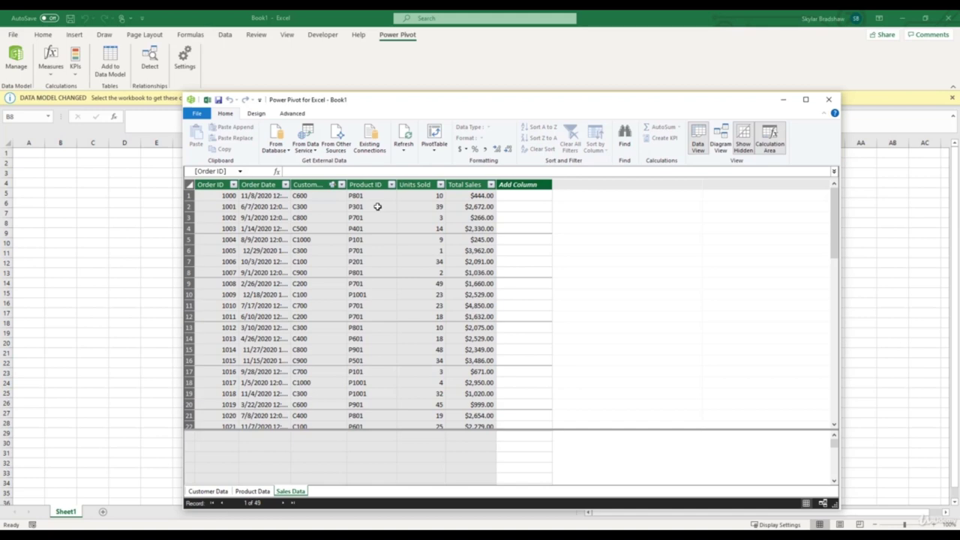
{"action": "left_click", "coordinate": [252, 491]}
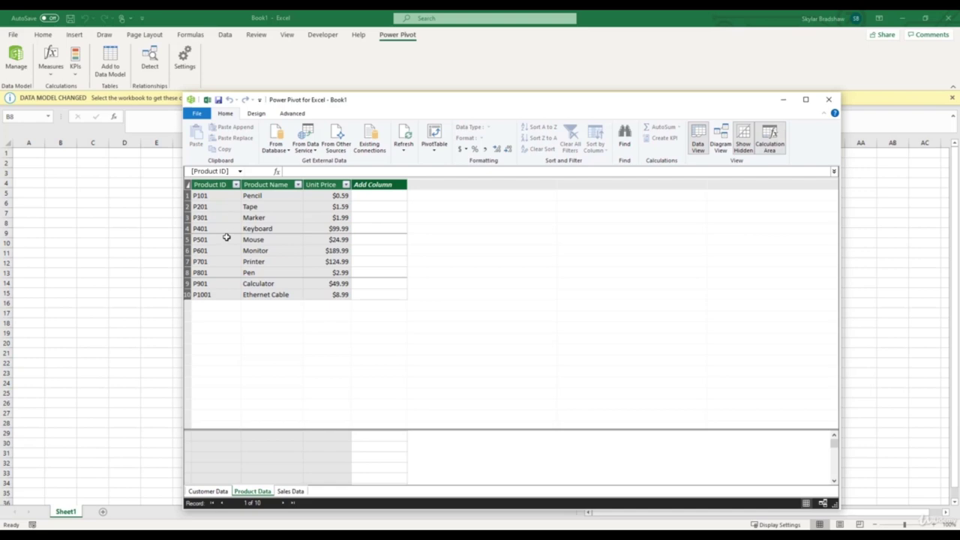
{"action": "left_click", "coordinate": [718, 142]}
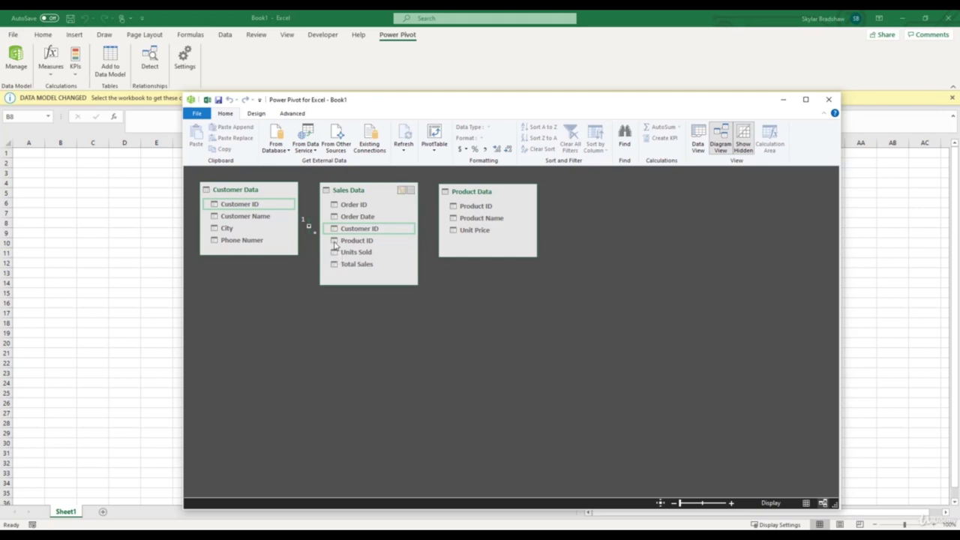
{"action": "left_click_drag", "start_coordinate": [335, 245], "coordinate": [454, 209]}
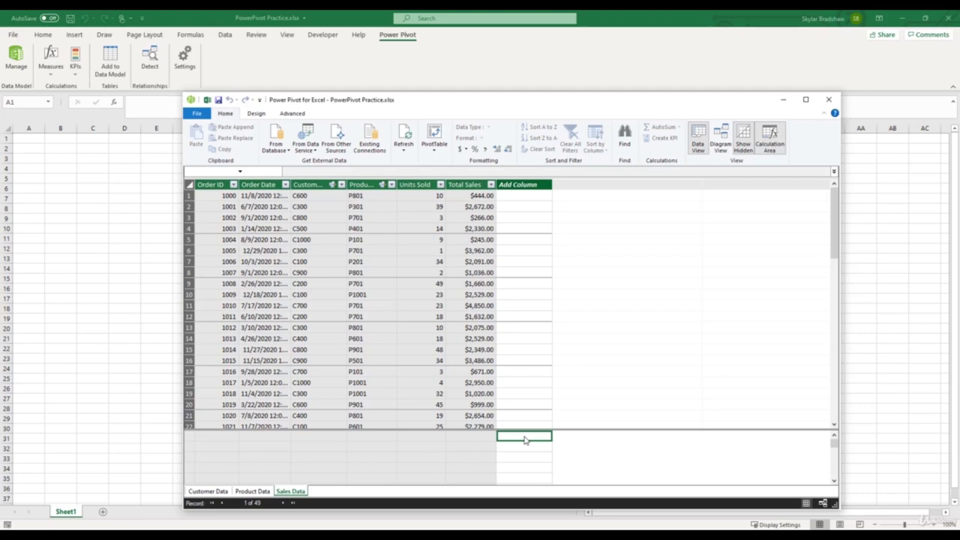
Create a PivotTable from the data model on the existing worksheet at Sheet1!$B$3
{"action": "left_click", "coordinate": [433, 135]}
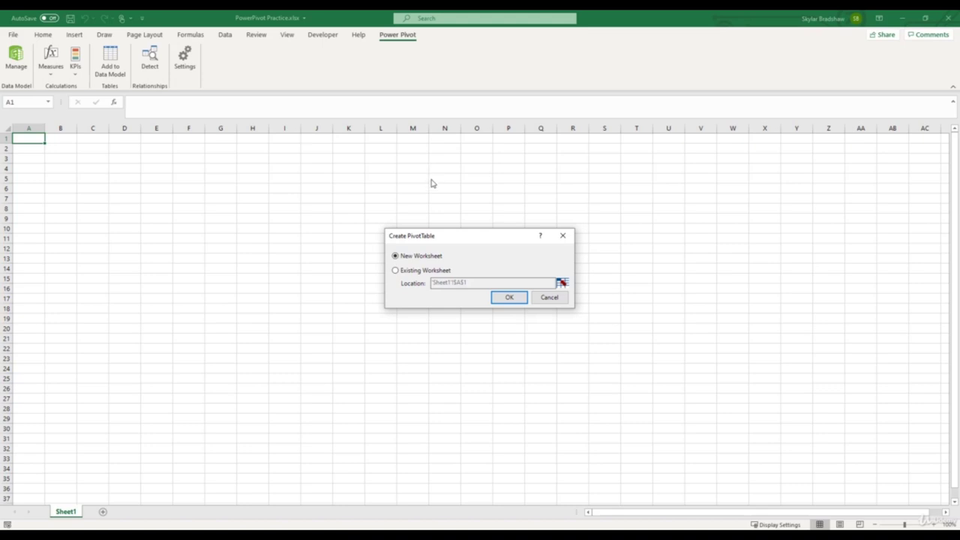
{"action": "left_click", "coordinate": [395, 271]}
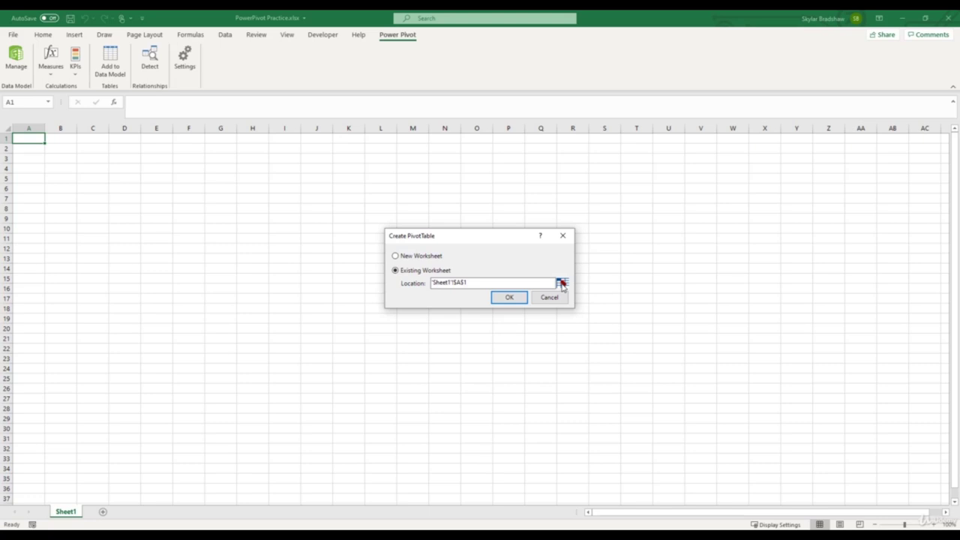
{"action": "left_click", "coordinate": [561, 284]}
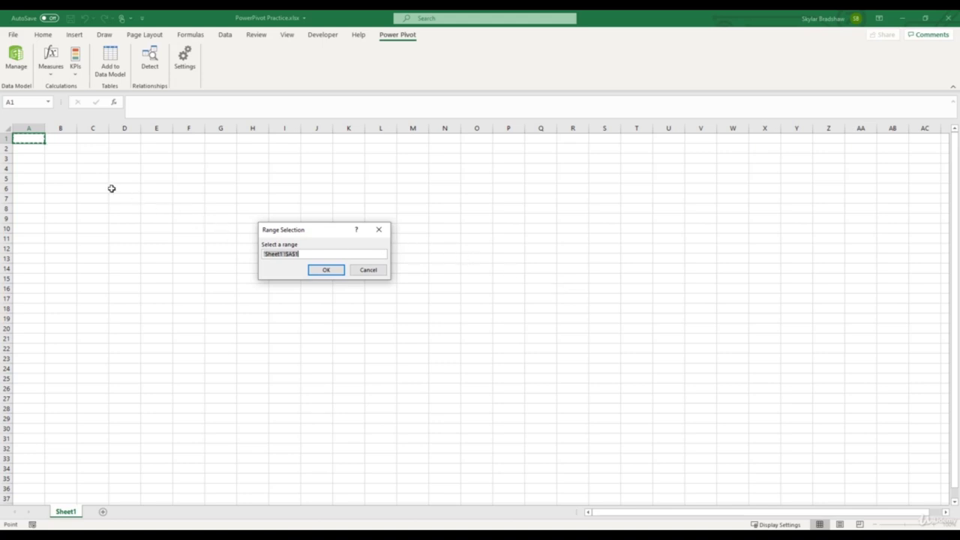
{"action": "left_click", "coordinate": [60, 157]}
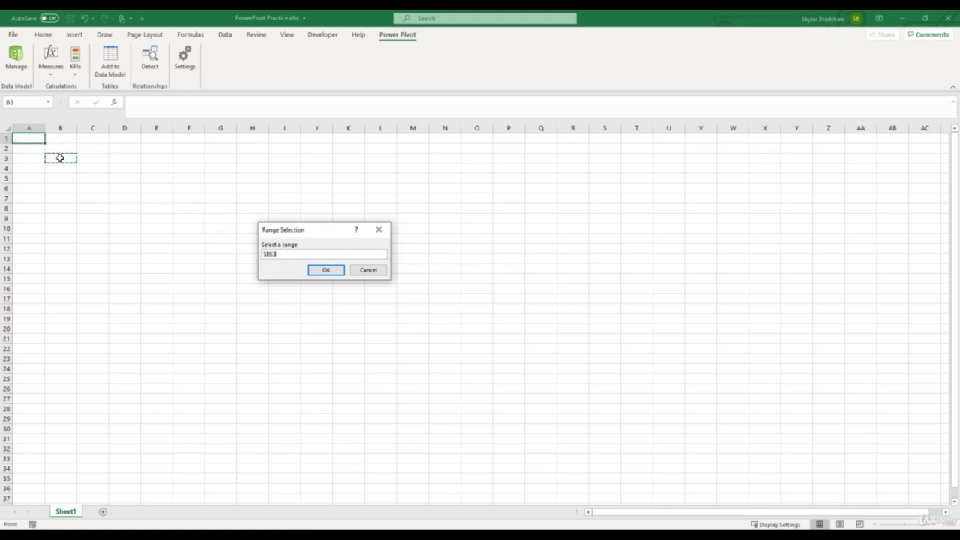
{"action": "left_click", "coordinate": [314, 270]}
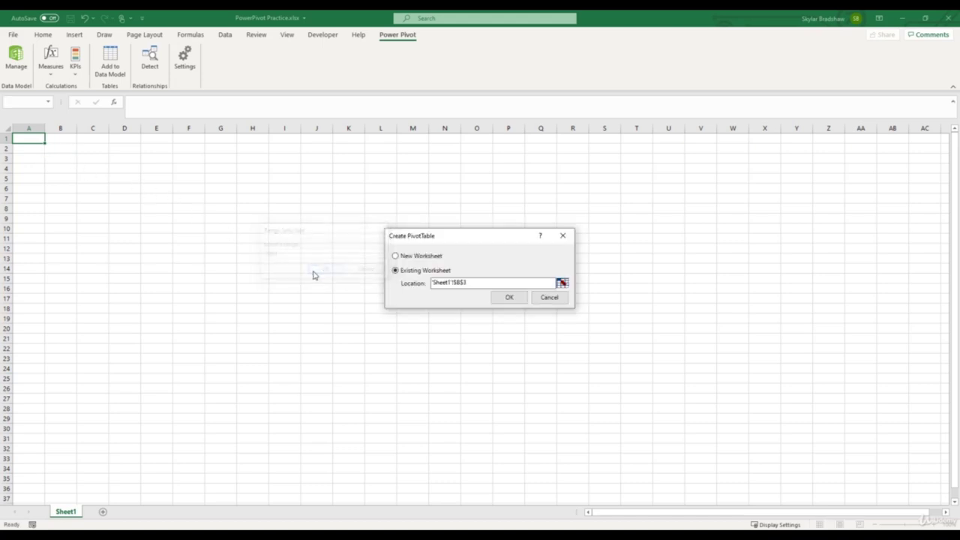
{"action": "left_click", "coordinate": [508, 297]}
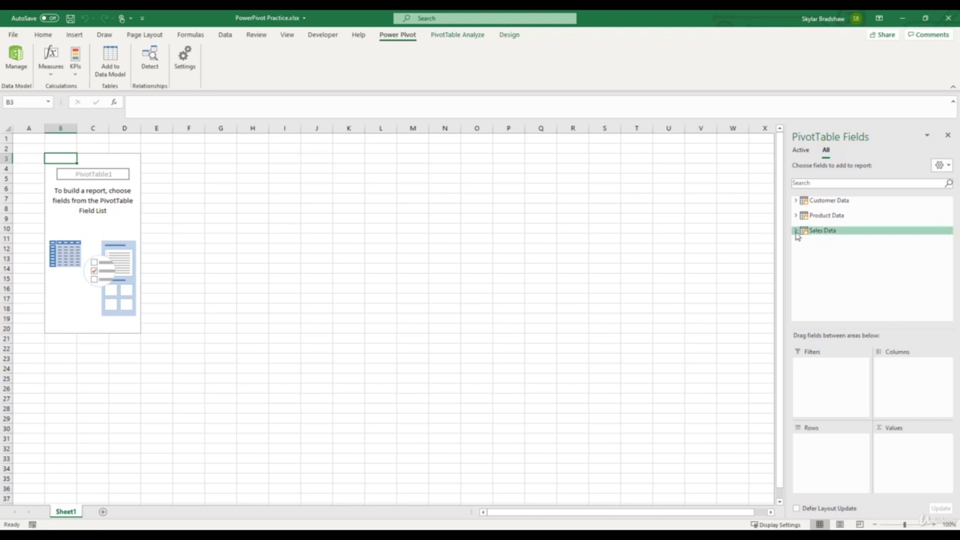
Sum Total Sales by Sales Data Product ID in the pivot, then return to Power Pivot
{"action": "left_click", "coordinate": [796, 232]}
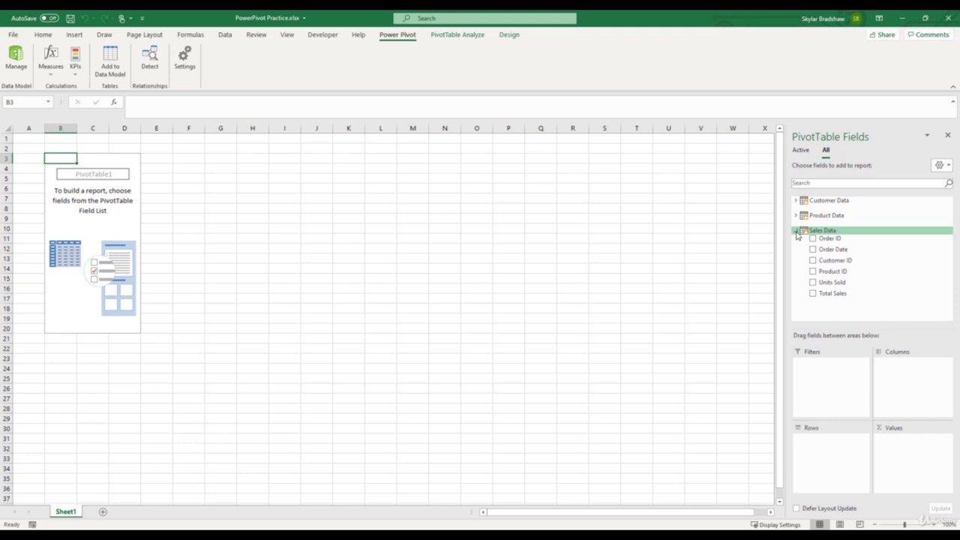
{"action": "left_click", "coordinate": [797, 216]}
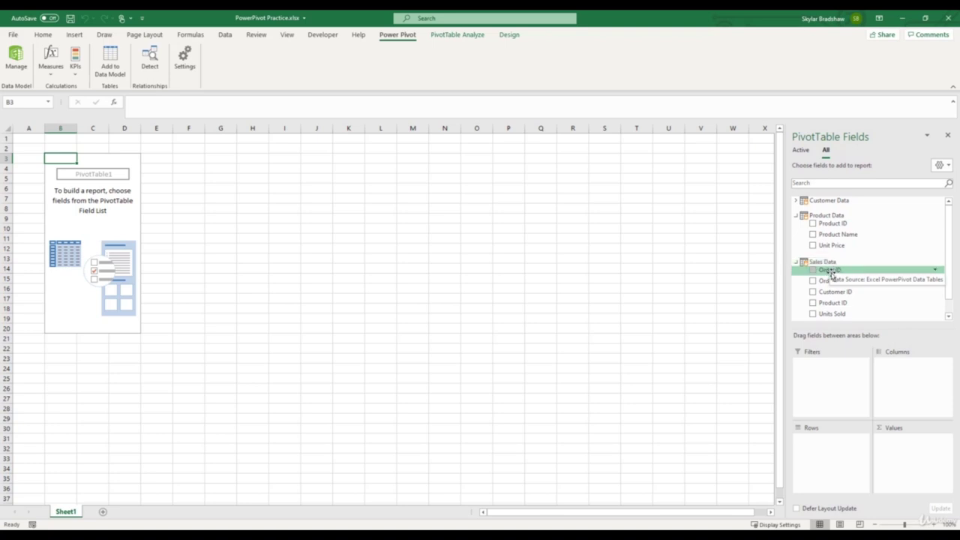
{"action": "scroll", "coordinate": [828, 272], "scroll_direction": "down", "scroll_amount": 1}
{"action": "left_click", "coordinate": [813, 308]}
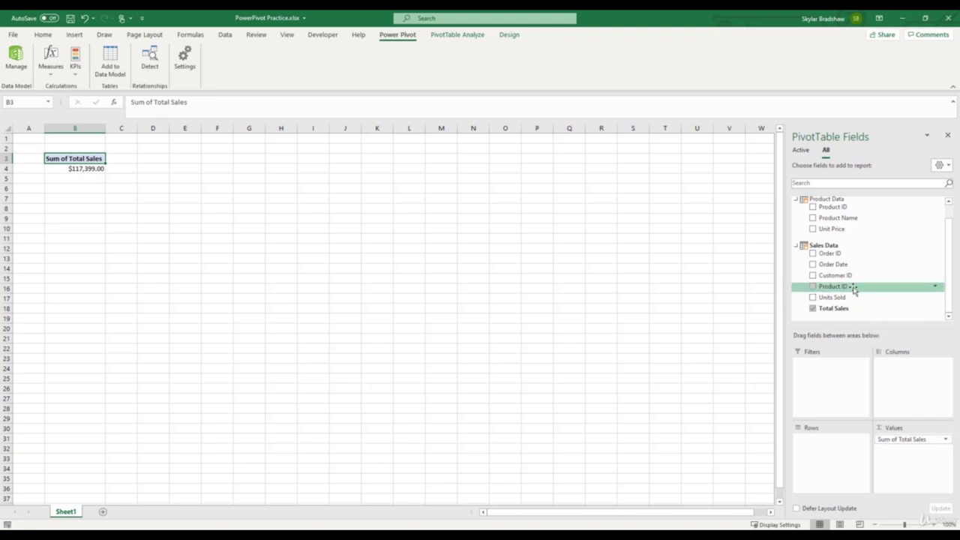
{"action": "left_click_drag", "start_coordinate": [851, 290], "coordinate": [831, 450]}
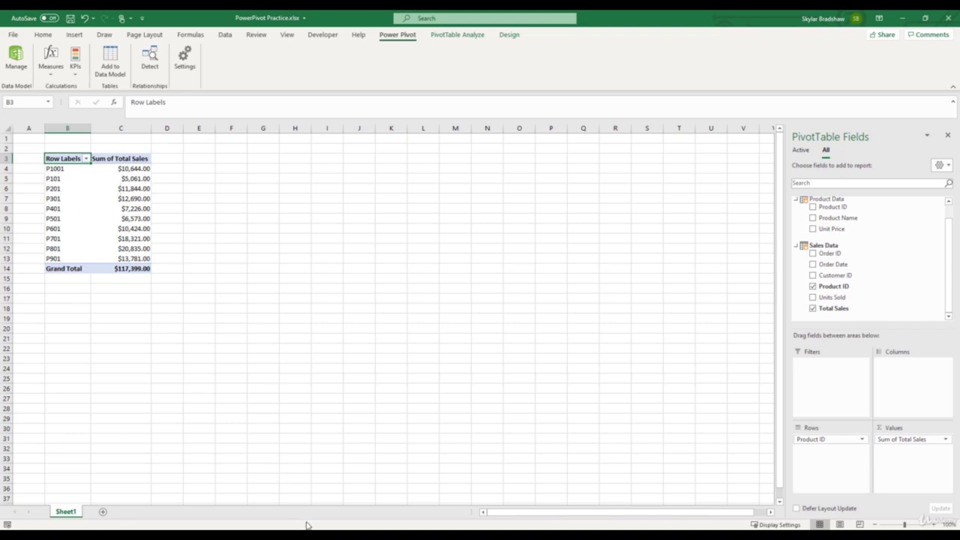
{"action": "left_click", "coordinate": [330, 535]}
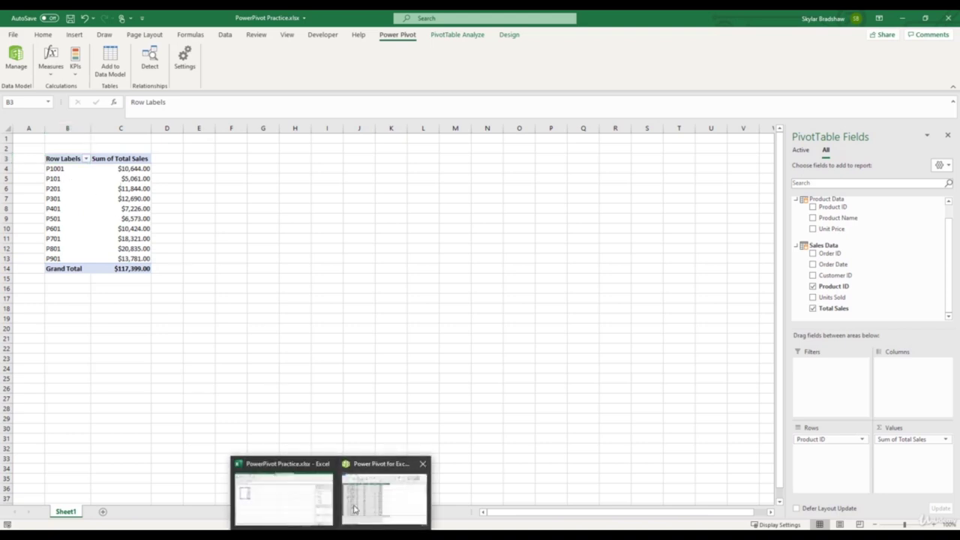
{"action": "left_click", "coordinate": [356, 509]}
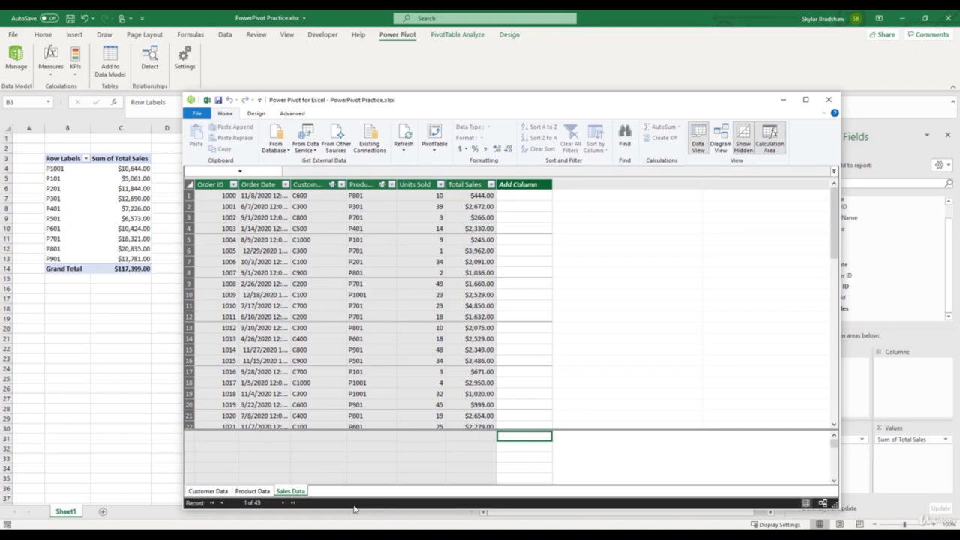
Review the Product Data table, then return to the workbook and drag Product Name toward the pivot rows
{"action": "left_click", "coordinate": [268, 492]}
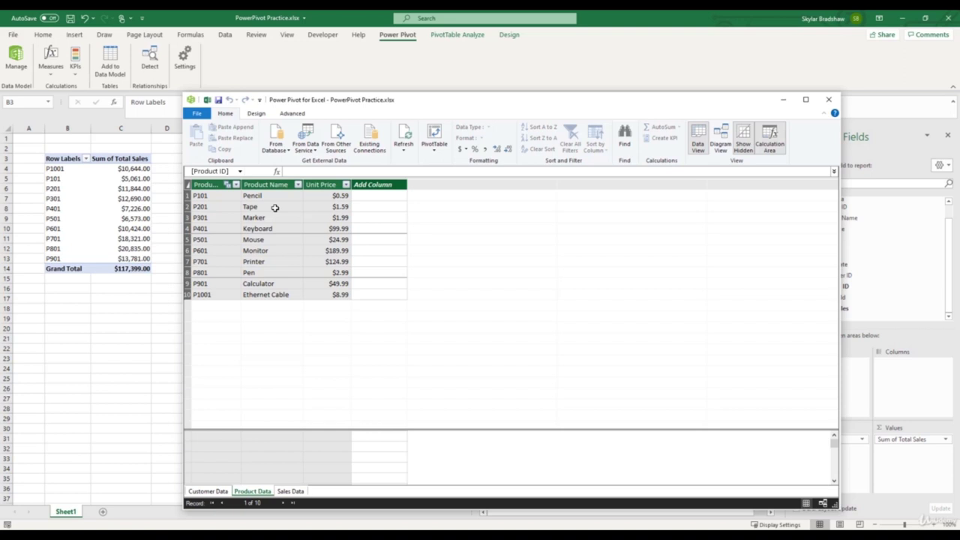
{"action": "left_click", "coordinate": [167, 294]}
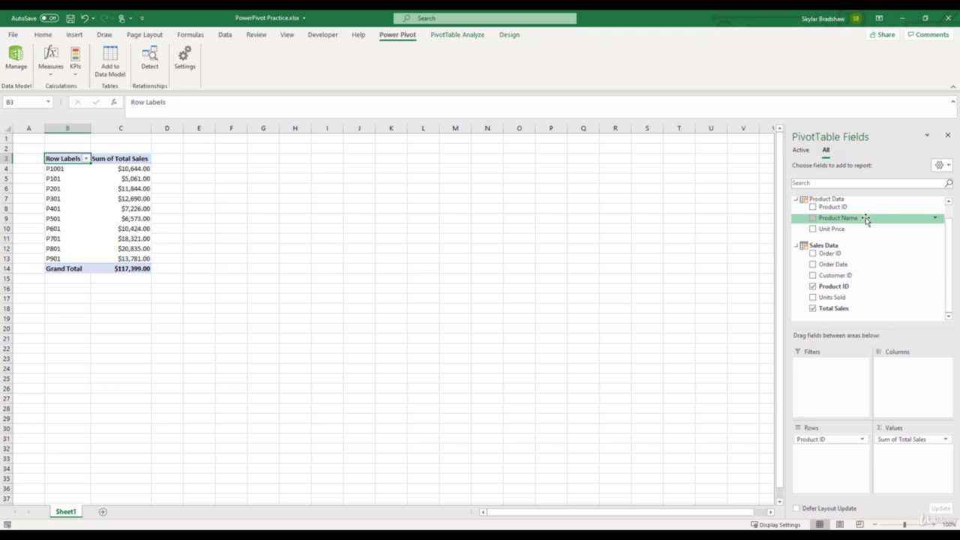
{"action": "left_click_drag", "start_coordinate": [865, 218], "coordinate": [836, 448]}
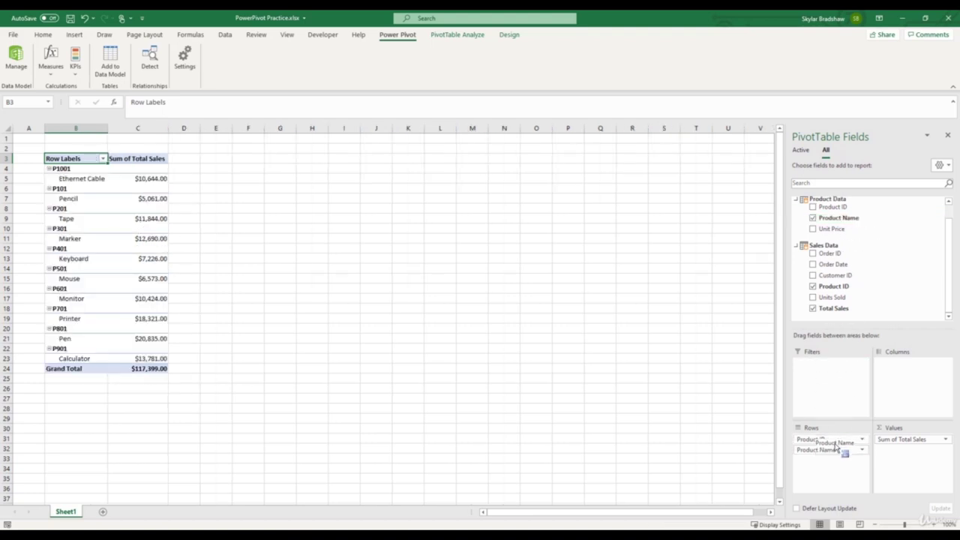
Nest Product Name beneath Product ID in the pivot Rows area
{"action": "left_click_drag", "start_coordinate": [835, 447], "coordinate": [836, 447]}
Remove Product ID from the pivot rows so Total Sales groups by product name alone
{"action": "left_click", "coordinate": [813, 288]}
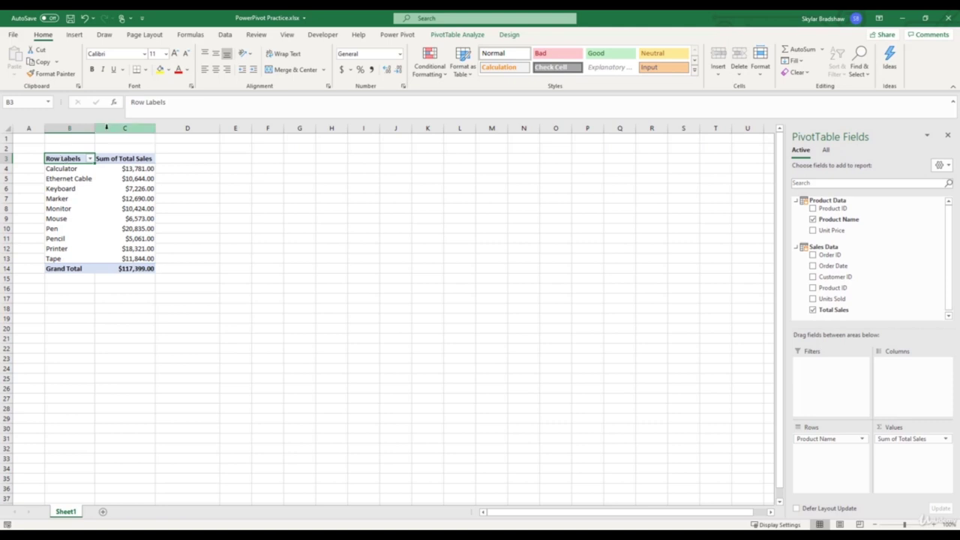
{"action": "left_click", "coordinate": [391, 35]}
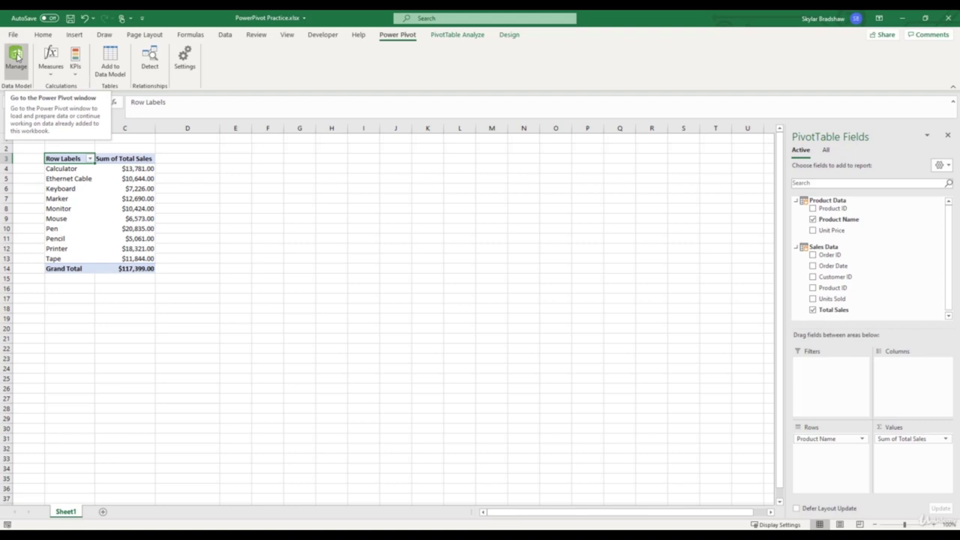
Add a Distinct Count of Product ID measure in the Sales Data calculation area
{"action": "left_click", "coordinate": [18, 56]}
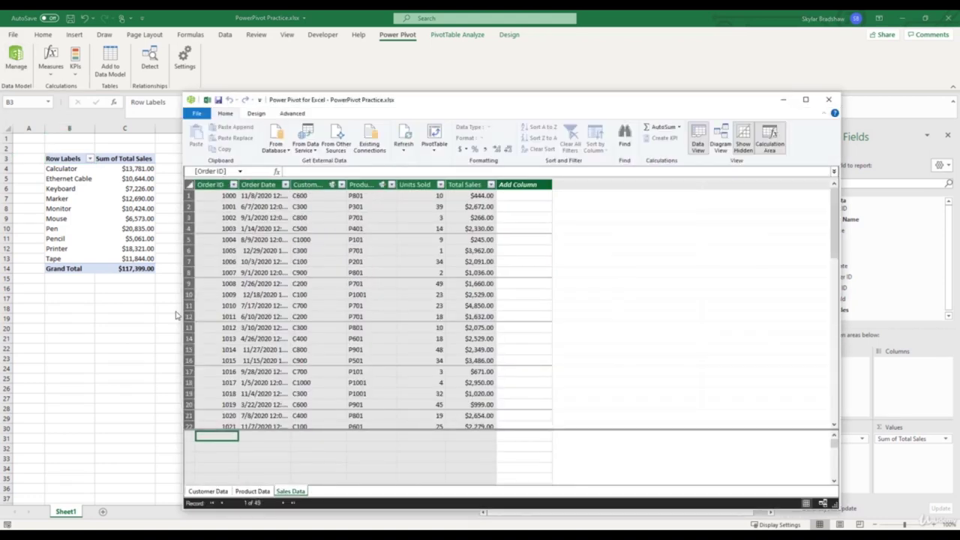
{"action": "left_click", "coordinate": [285, 492]}
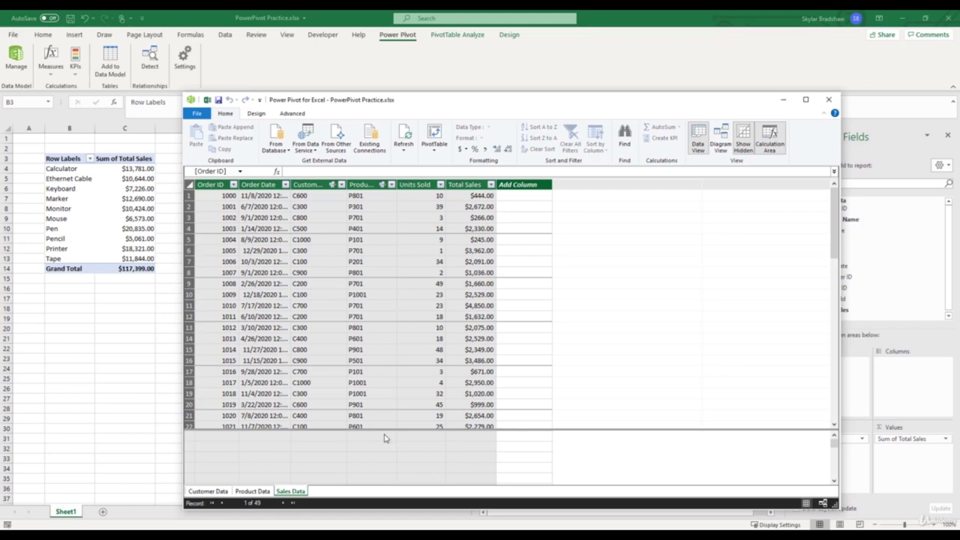
{"action": "left_click", "coordinate": [385, 438]}
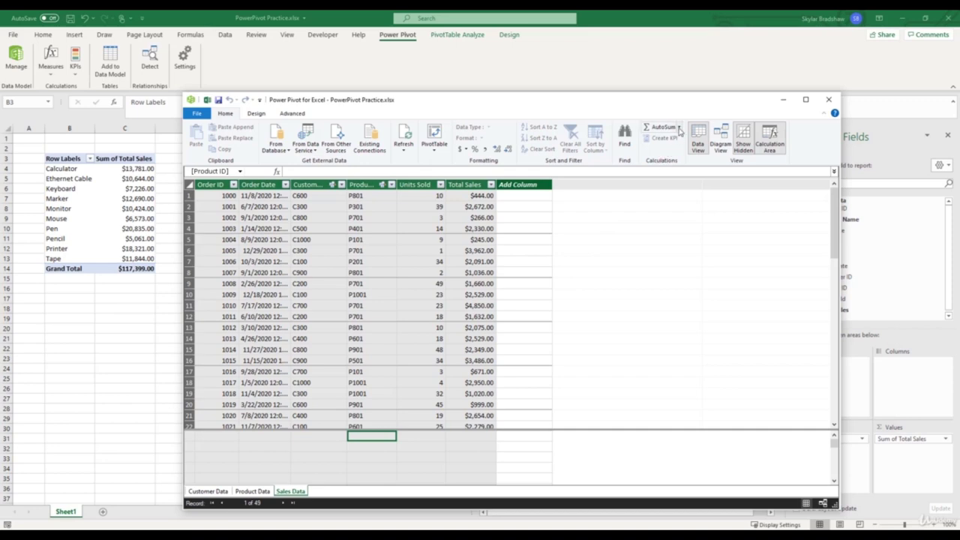
{"action": "left_click", "coordinate": [680, 130]}
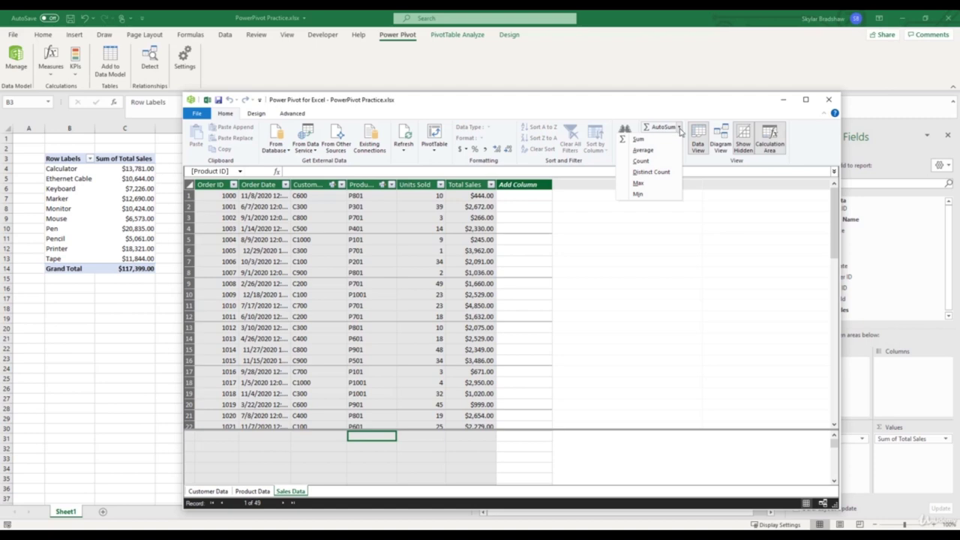
{"action": "left_click", "coordinate": [651, 172]}
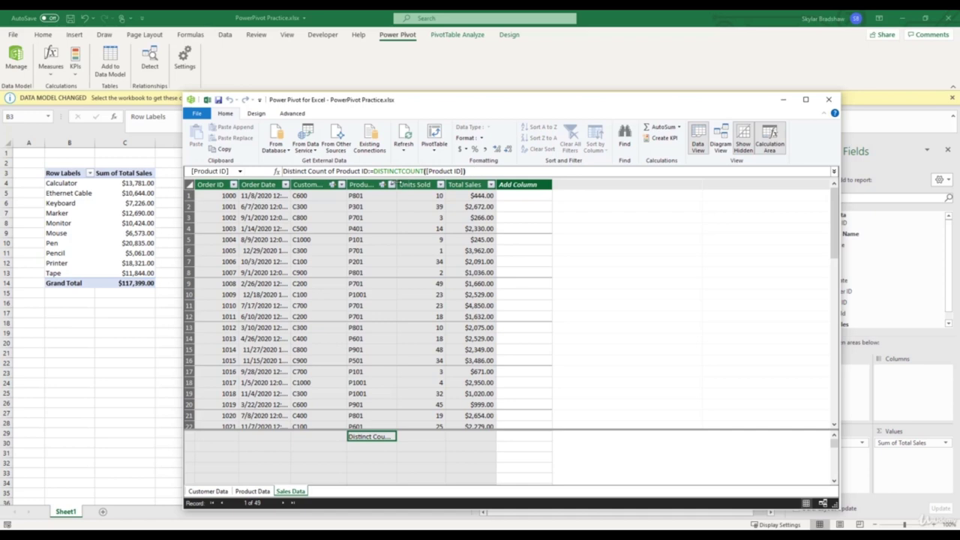
Widen the Product ID column and add a Sum measure for Units Sold
{"action": "left_click_drag", "start_coordinate": [397, 185], "coordinate": [453, 185]}
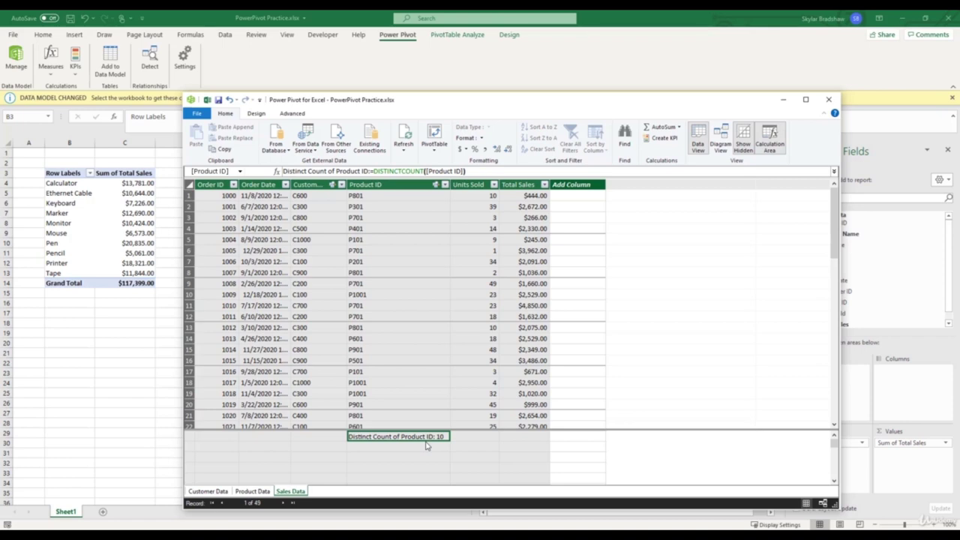
{"action": "left_click", "coordinate": [473, 438]}
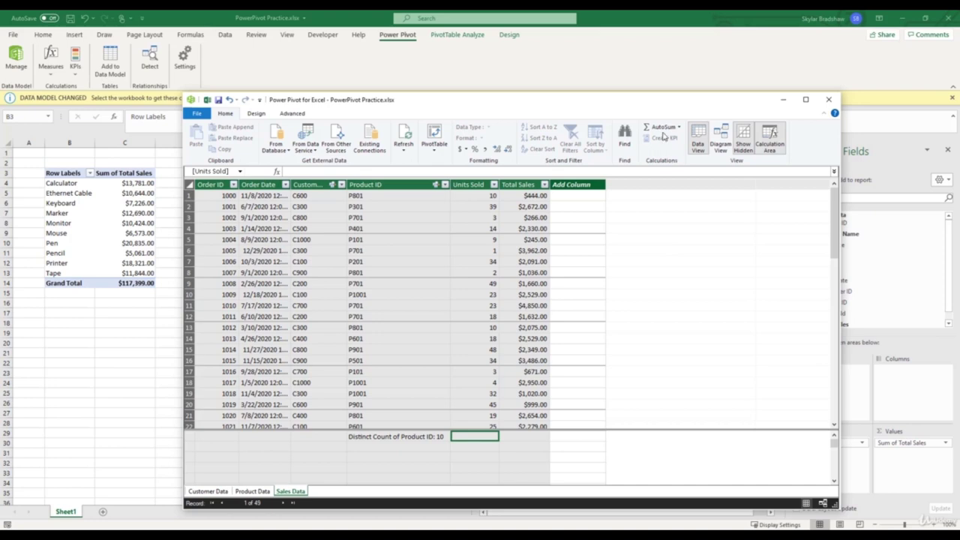
{"action": "left_click", "coordinate": [662, 129]}
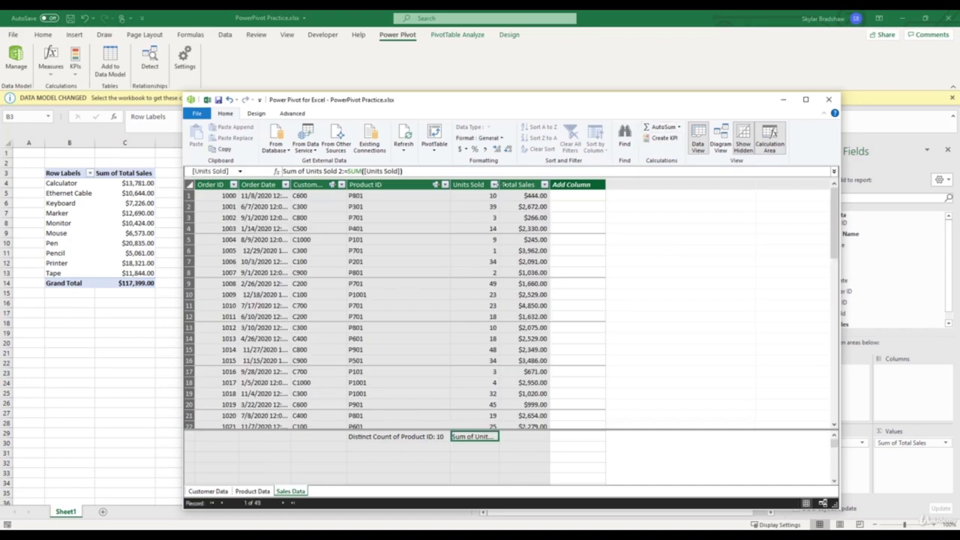
Widen the Units Sold column and close Power Pivot to return to the workbook
{"action": "left_click_drag", "start_coordinate": [533, 185], "coordinate": [560, 184]}
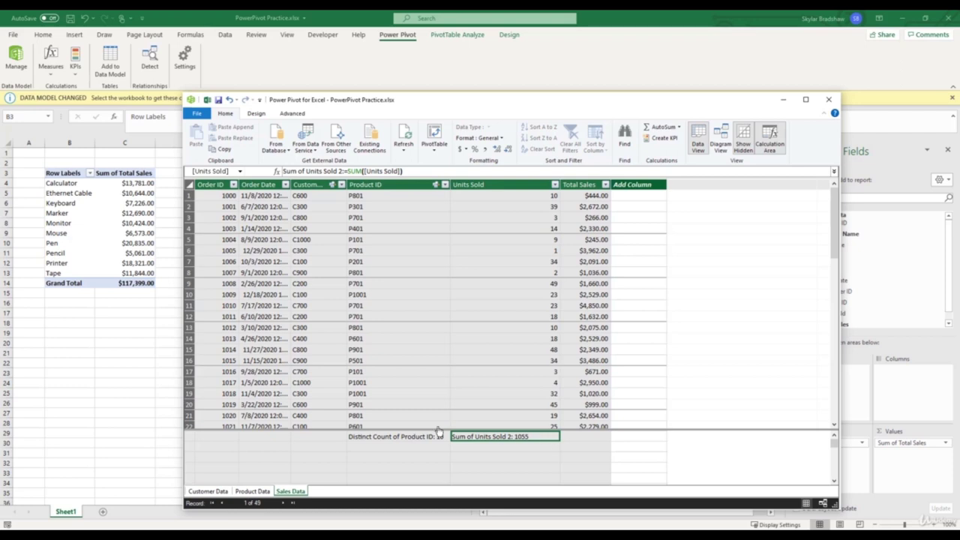
{"action": "left_click", "coordinate": [180, 395]}
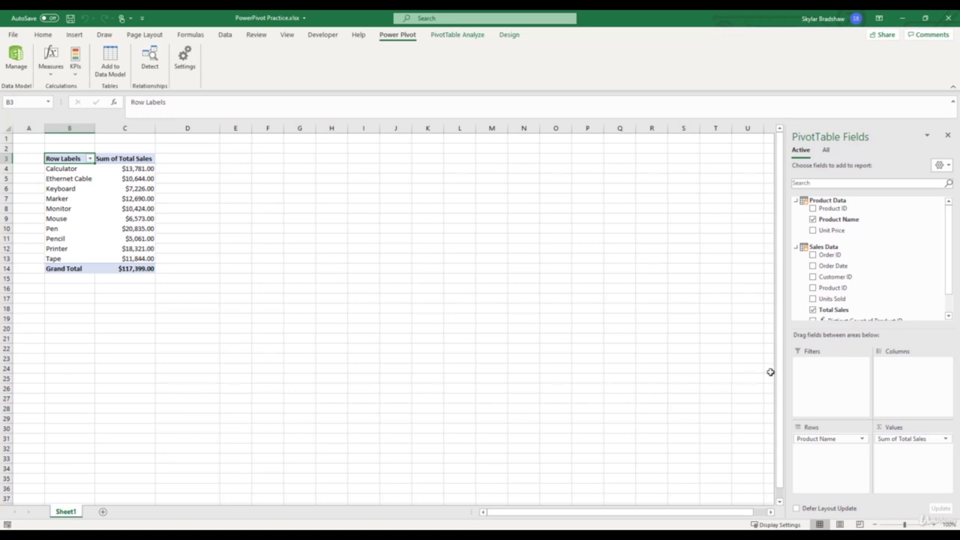
Replace Total Sales with Sum of Units Sold 2 in the pivot table values
{"action": "left_click_drag", "start_coordinate": [950, 286], "coordinate": [950, 312]}
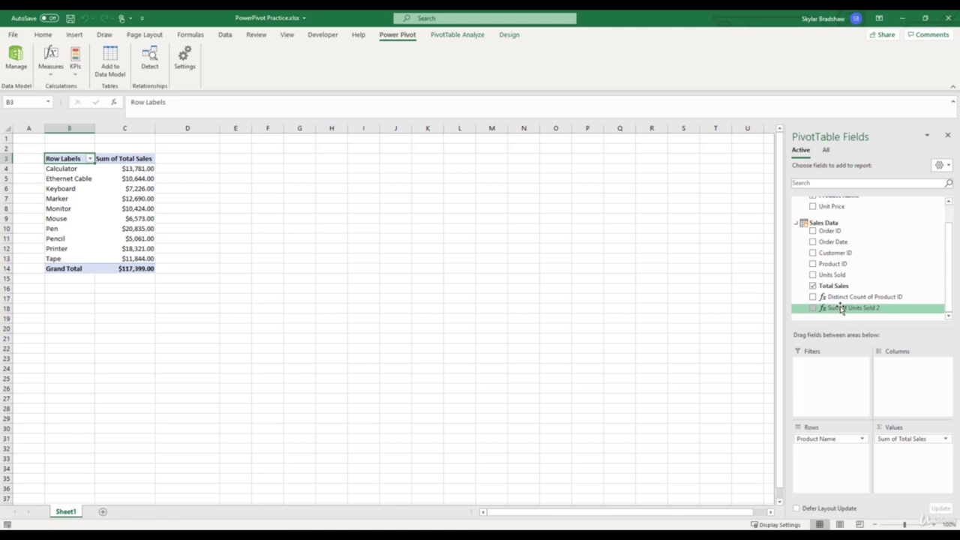
{"action": "left_click", "coordinate": [813, 285]}
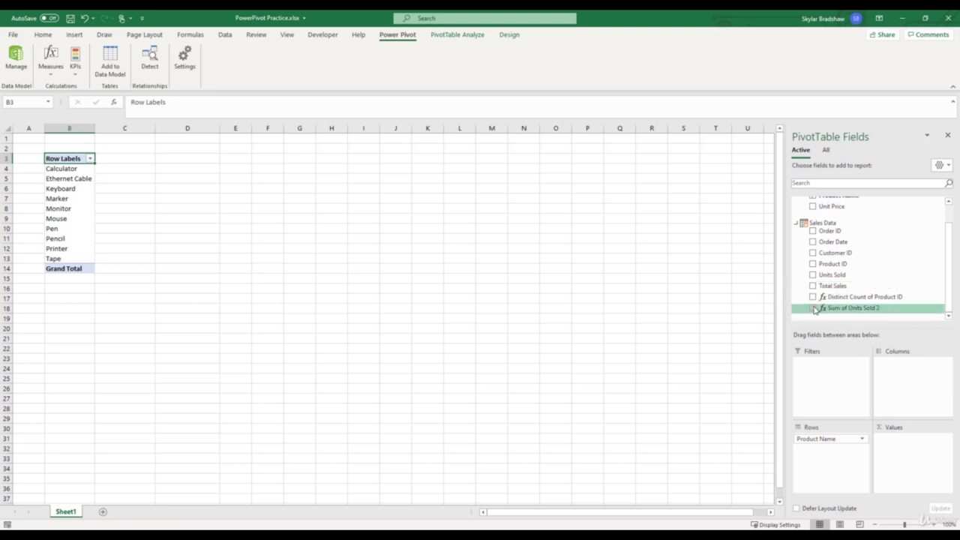
{"action": "left_click", "coordinate": [813, 308]}
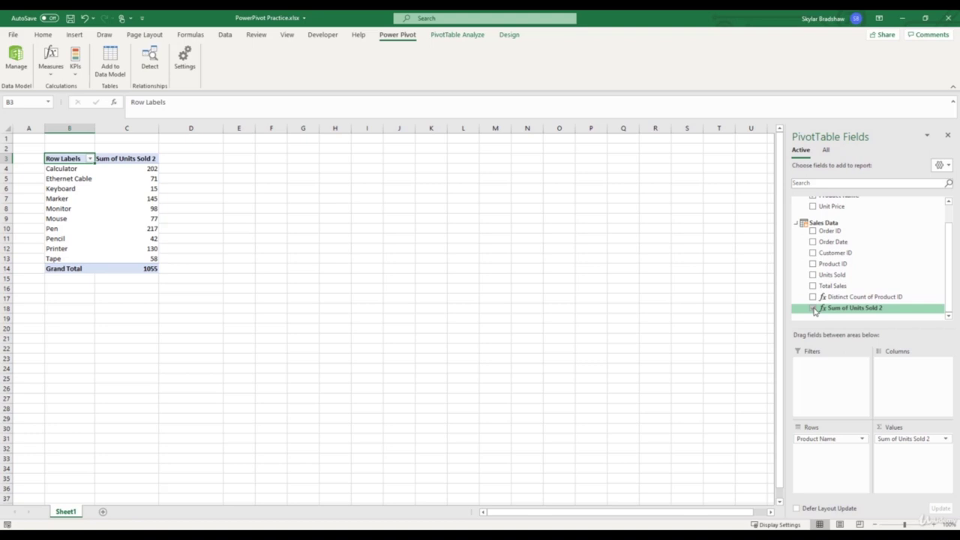
{"action": "left_click", "coordinate": [76, 66]}
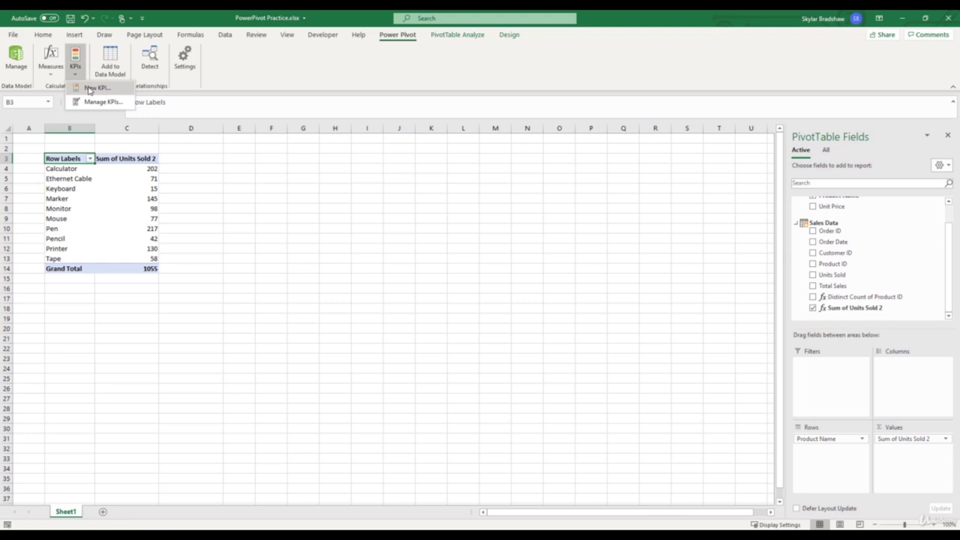
Start a new KPI and list the measures available as its base field
{"action": "left_click", "coordinate": [90, 88]}
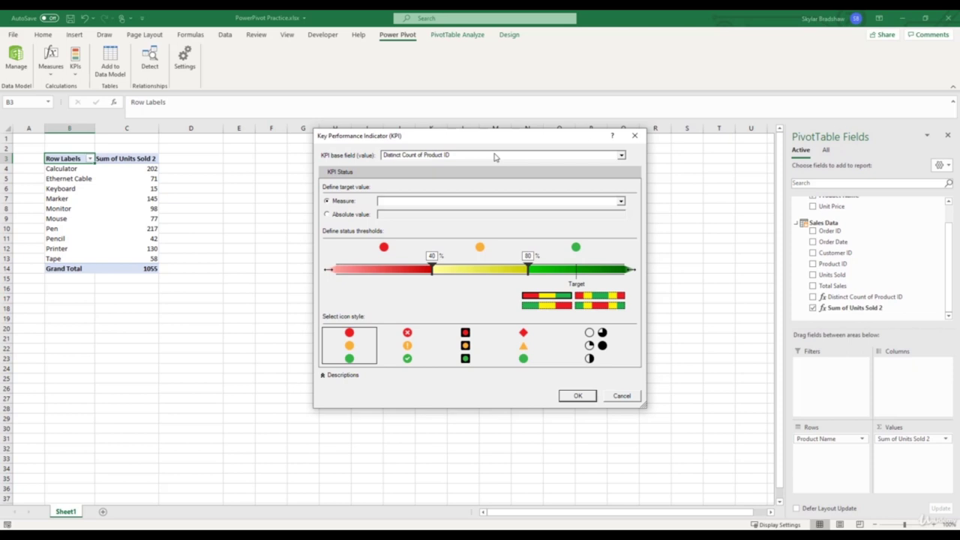
{"action": "left_click", "coordinate": [621, 155]}
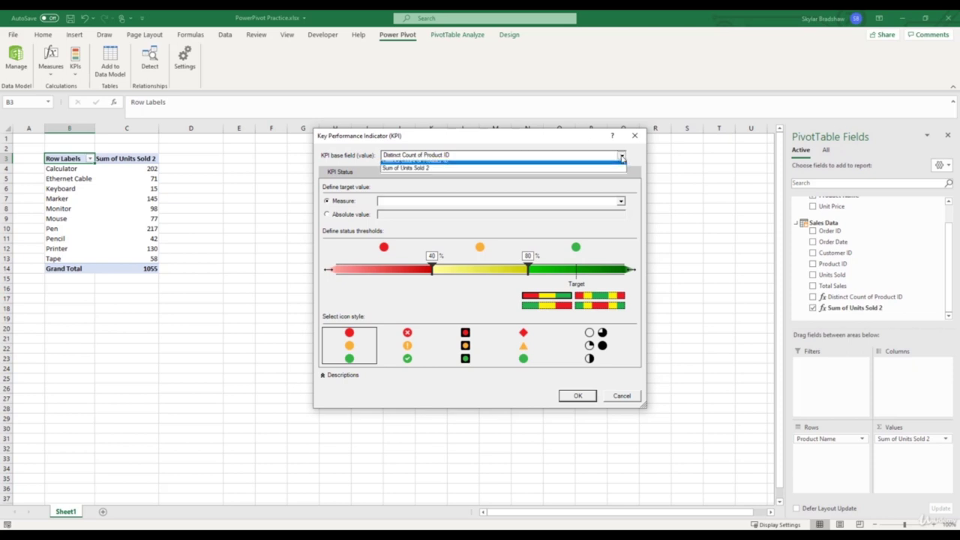
Base the KPI on Sum of Units Sold 2 with an absolute value target
{"action": "left_click", "coordinate": [440, 172]}
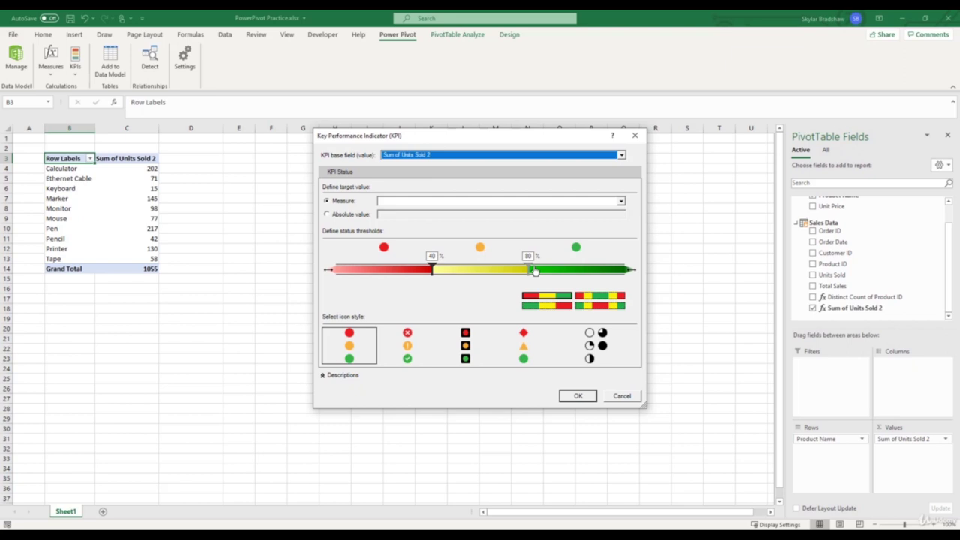
{"action": "left_click", "coordinate": [326, 215]}
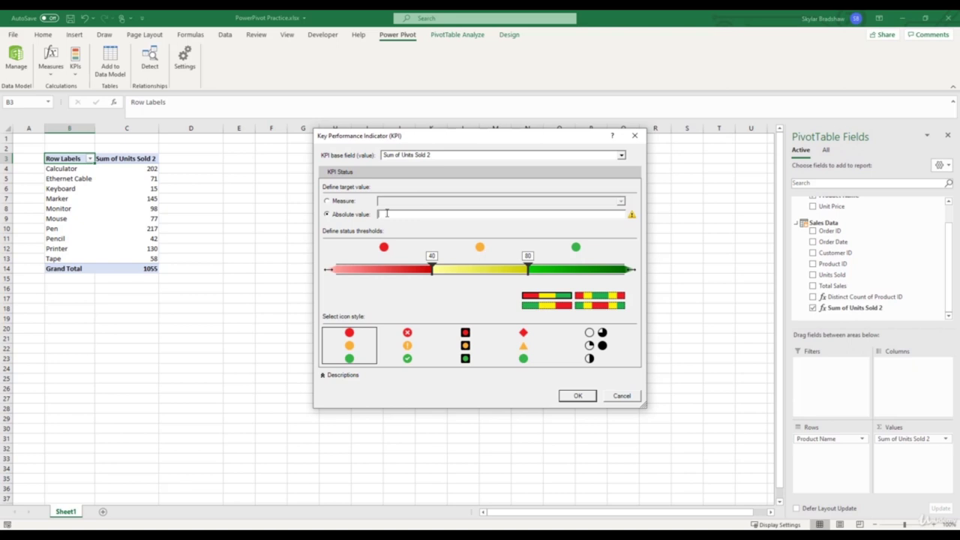
Create the KPI with target 100 and traffic-light status icons
{"action": "type", "text": "100"}
{"action": "left_click", "coordinate": [357, 358]}
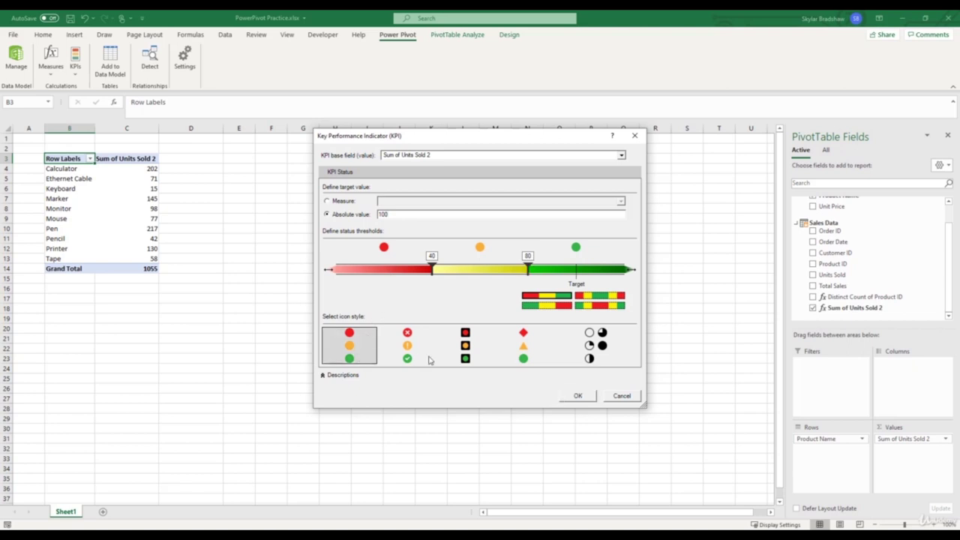
{"action": "left_click", "coordinate": [570, 397]}
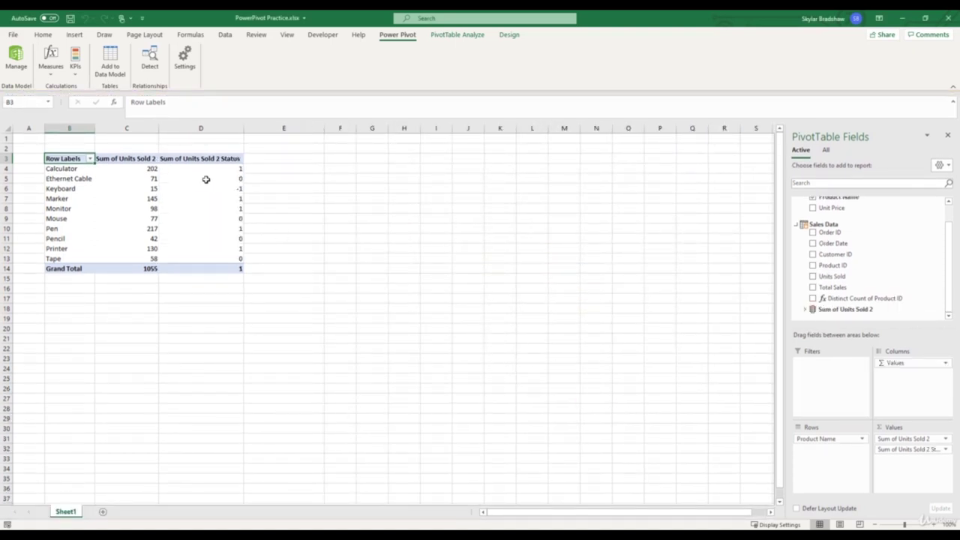
Expand the Sum of Units Sold 2 KPI node to list its Value, Goal and Status fields
{"action": "mouse_move", "coordinate": [221, 185]}
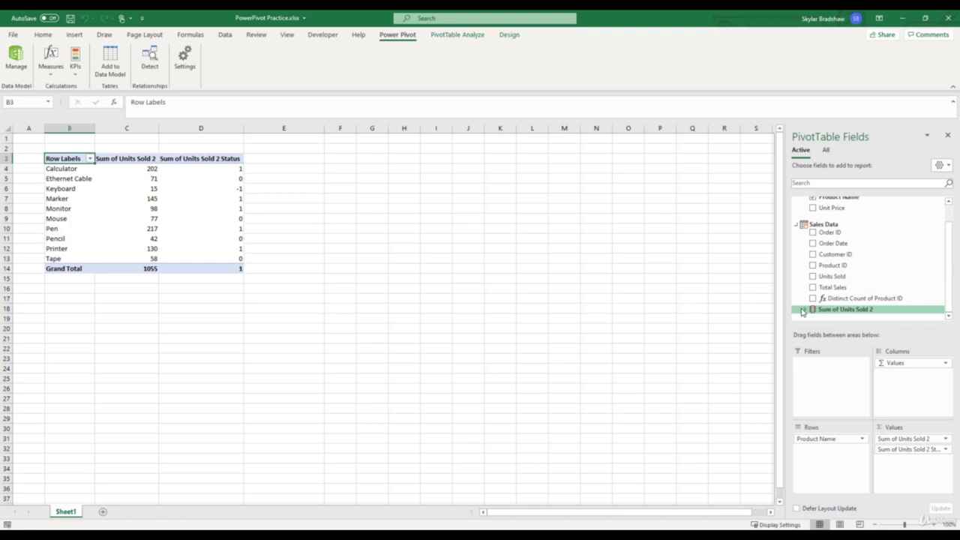
{"action": "left_click", "coordinate": [802, 309]}
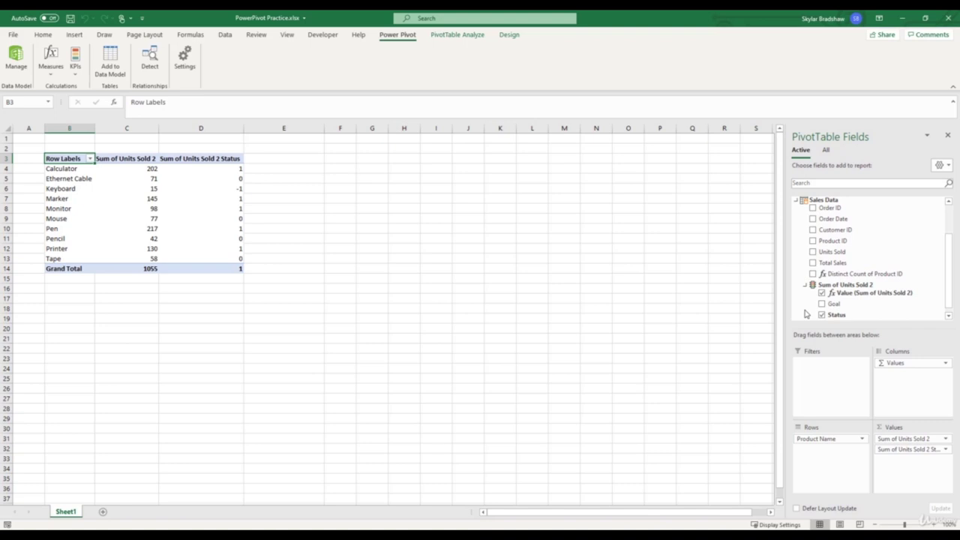
Remove and re-add the KPI Status field so it shows traffic-light icons per product
{"action": "left_click", "coordinate": [821, 315]}
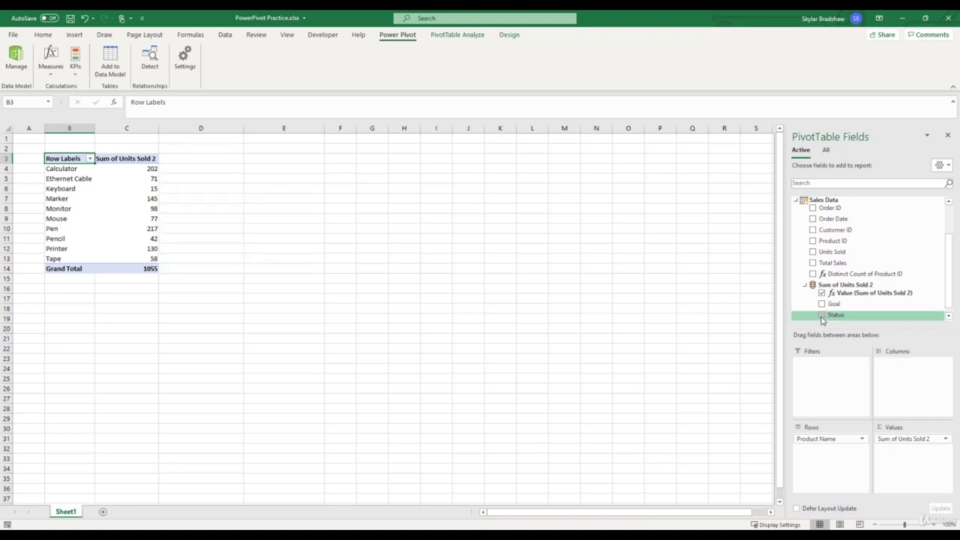
{"action": "left_click", "coordinate": [821, 315]}
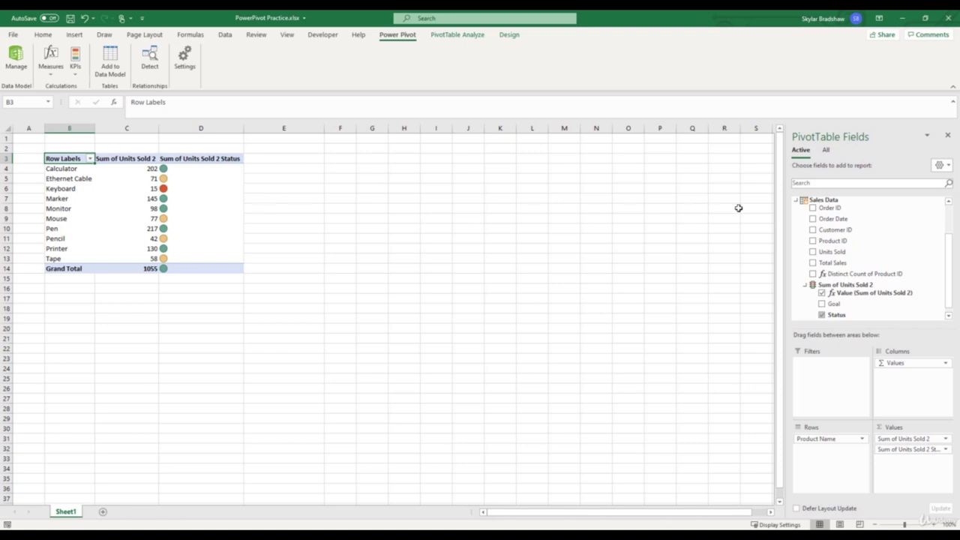
Replace Product Name in the pivot rows with City from Customer Data, totalling 1055
{"action": "left_click_drag", "start_coordinate": [952, 257], "coordinate": [951, 222]}
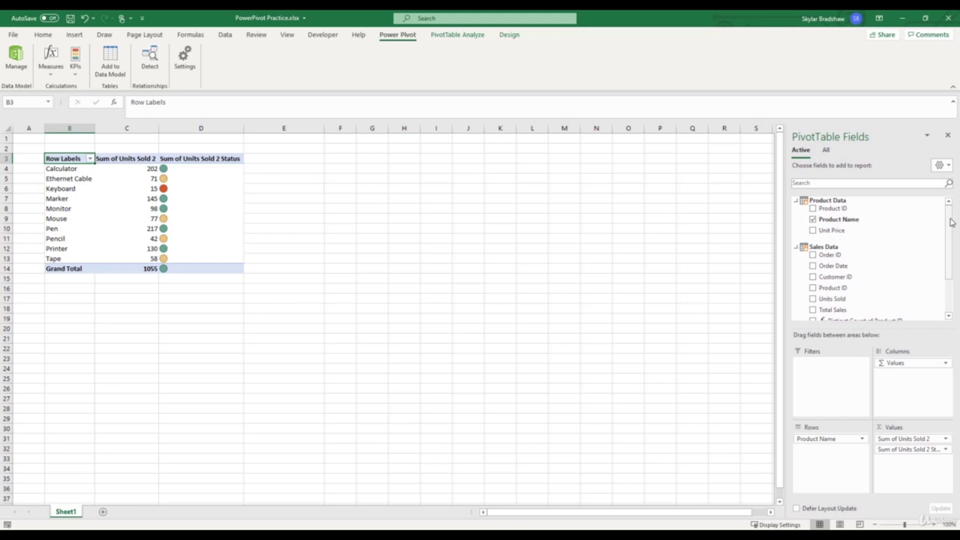
{"action": "left_click", "coordinate": [813, 219]}
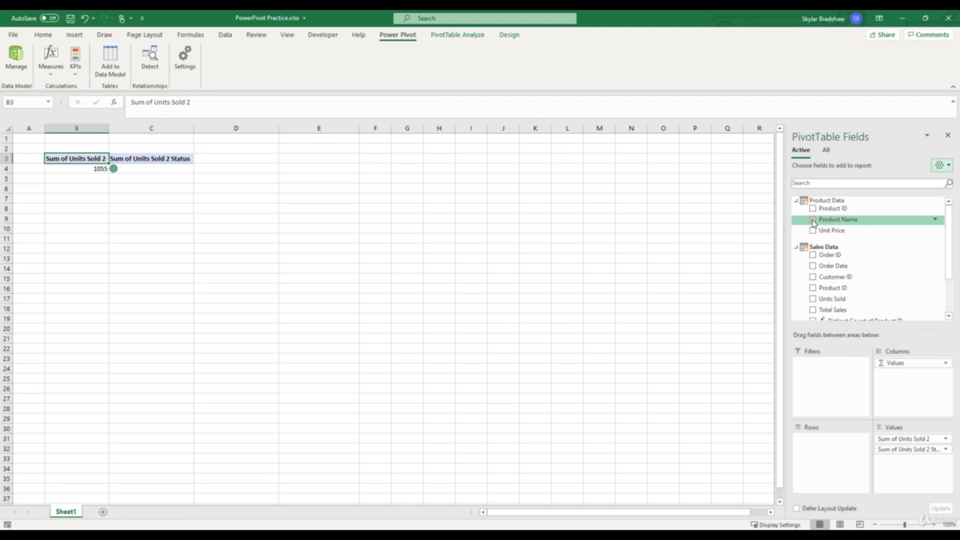
{"action": "scroll", "coordinate": [813, 223], "scroll_direction": "down", "scroll_amount": 3}
{"action": "scroll", "coordinate": [813, 223], "scroll_direction": "up", "scroll_amount": 3}
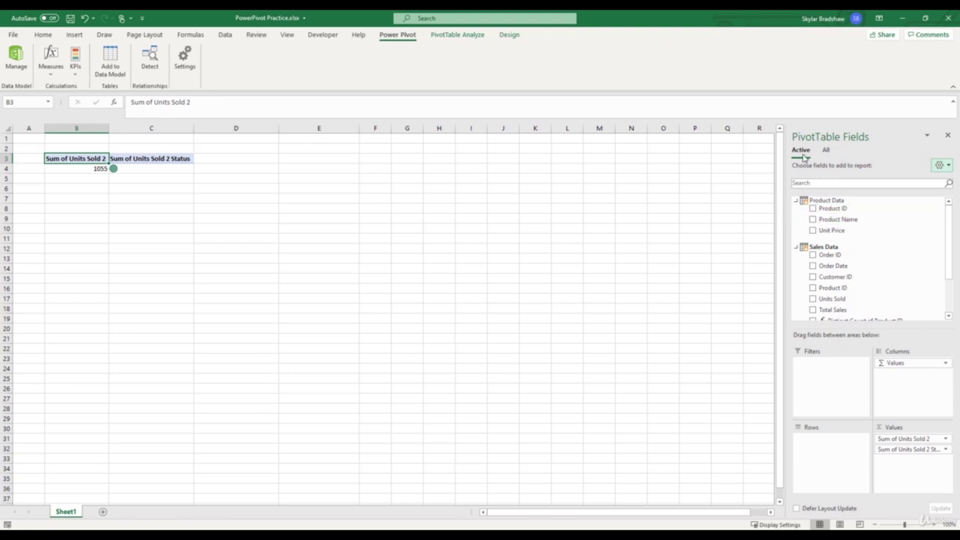
{"action": "left_click", "coordinate": [825, 150]}
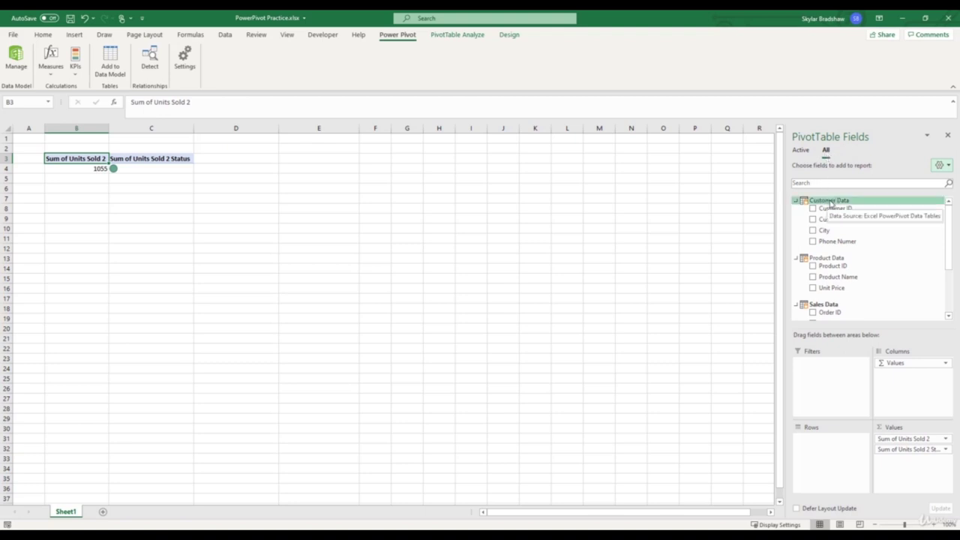
{"action": "left_click_drag", "start_coordinate": [824, 231], "coordinate": [820, 443]}
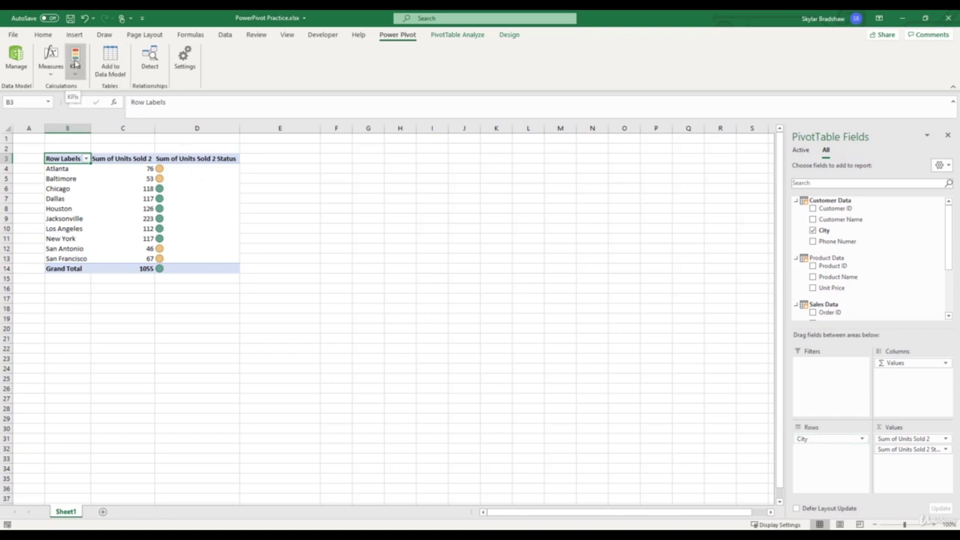
Open Power Pivot's Manage KPIs and edit the Sum of Units Sold 2 KPI
{"action": "left_click", "coordinate": [75, 63]}
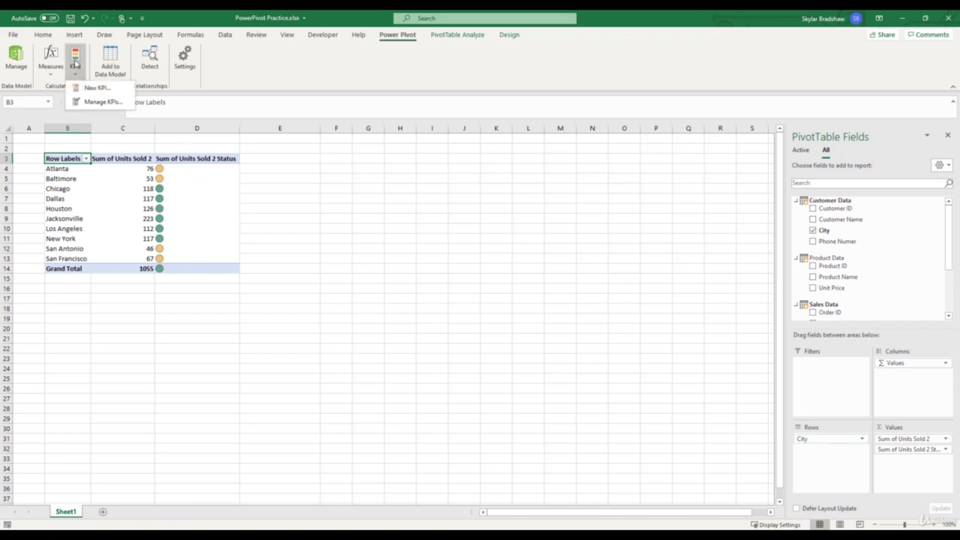
{"action": "left_click", "coordinate": [90, 102]}
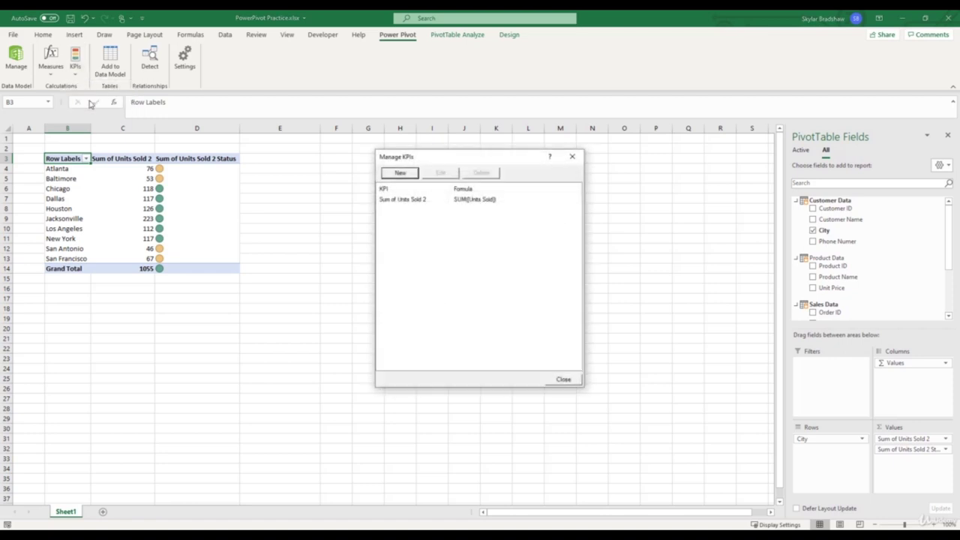
{"action": "left_click", "coordinate": [395, 201]}
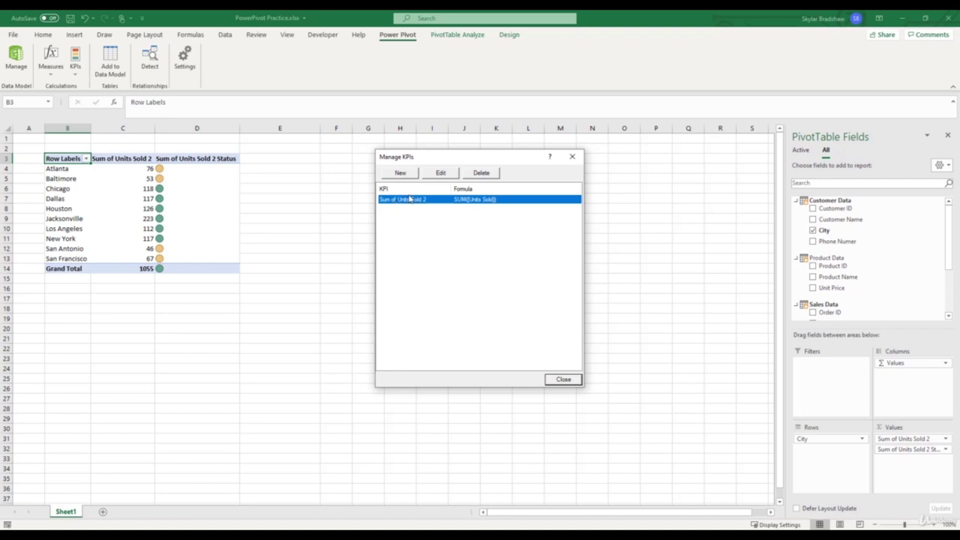
{"action": "left_click", "coordinate": [435, 174]}
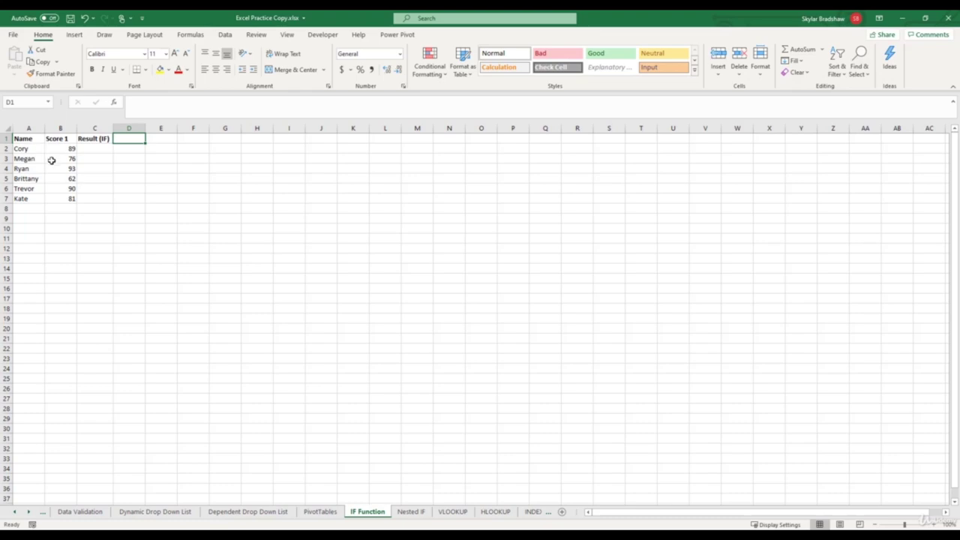
Start an IF formula in C2 and use B2 in its logical test
{"action": "left_click", "coordinate": [90, 149]}
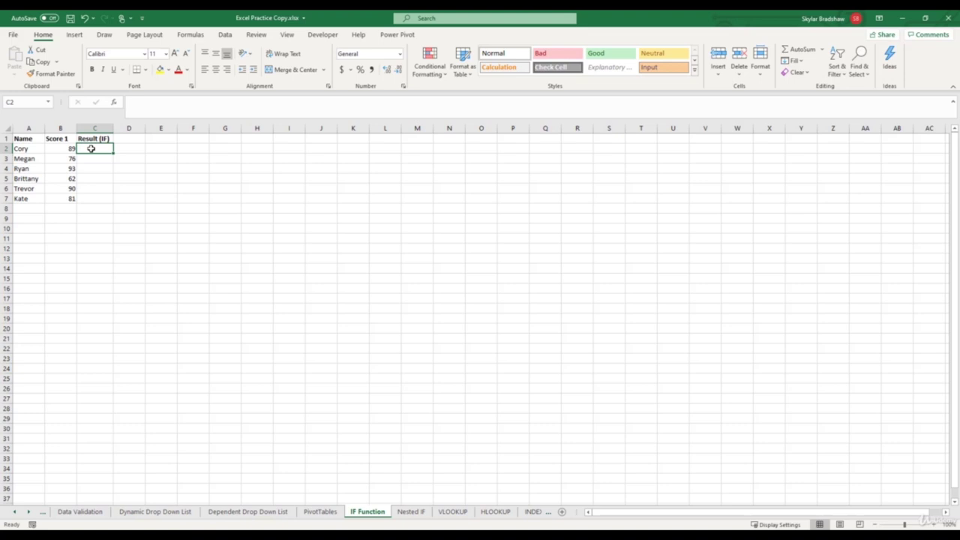
{"action": "type", "text": "="}
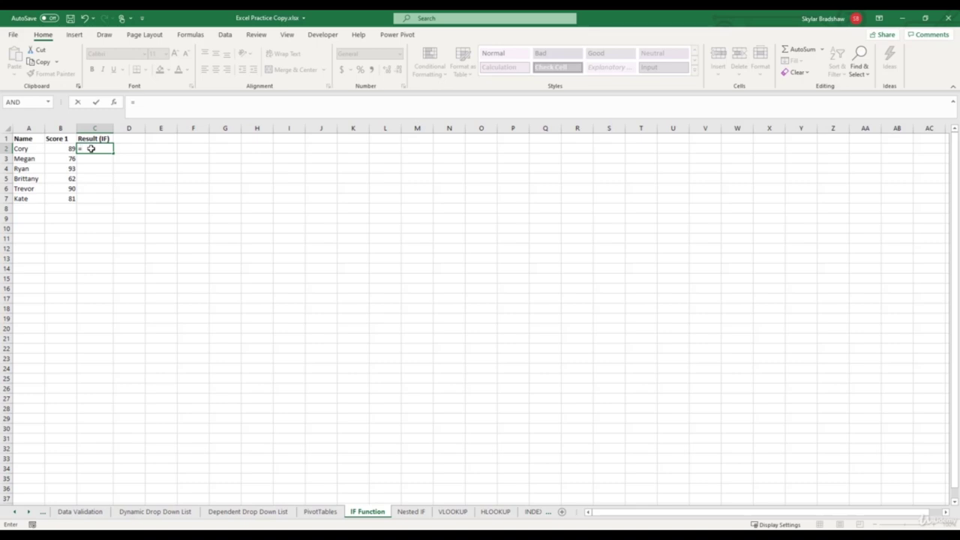
{"action": "type", "text": "if"}
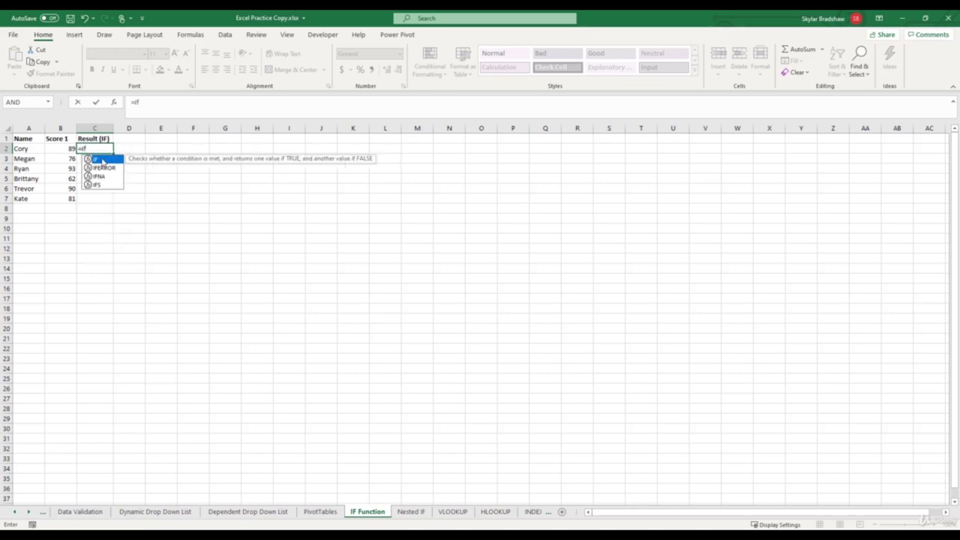
{"action": "double_click", "coordinate": [103, 159]}
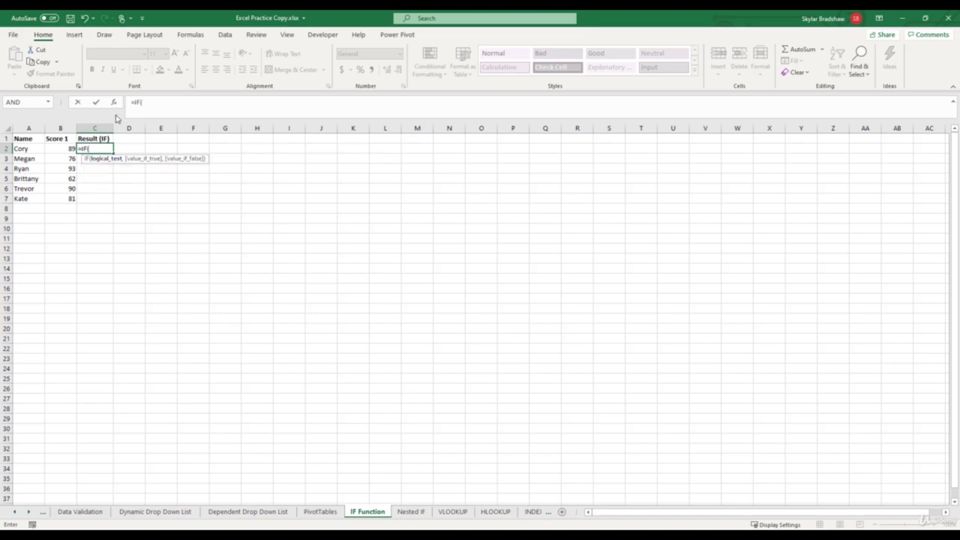
{"action": "left_click", "coordinate": [115, 104]}
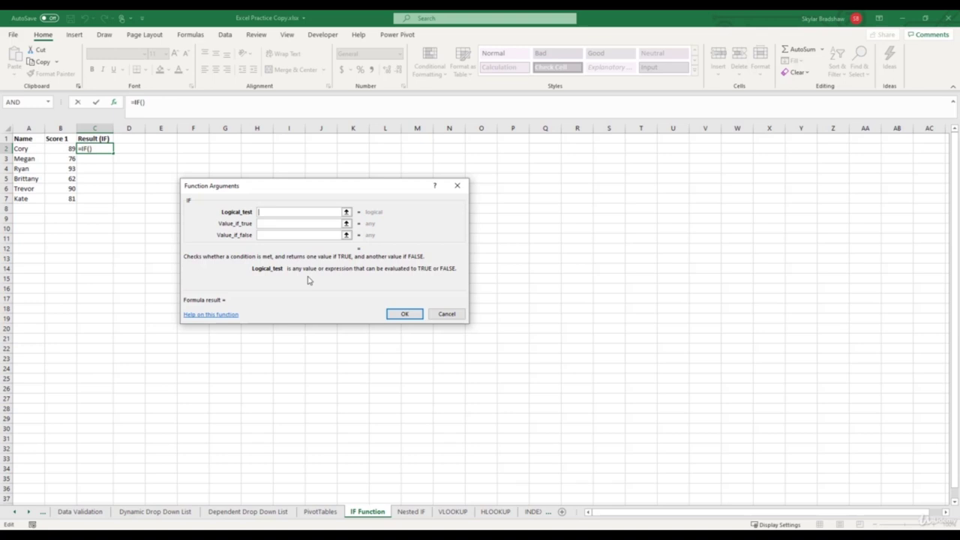
{"action": "left_click", "coordinate": [63, 147]}
Complete the IF arguments with test B2>65, "Pass" if true and "Fail" if false
{"action": "type", "text": ">65"}
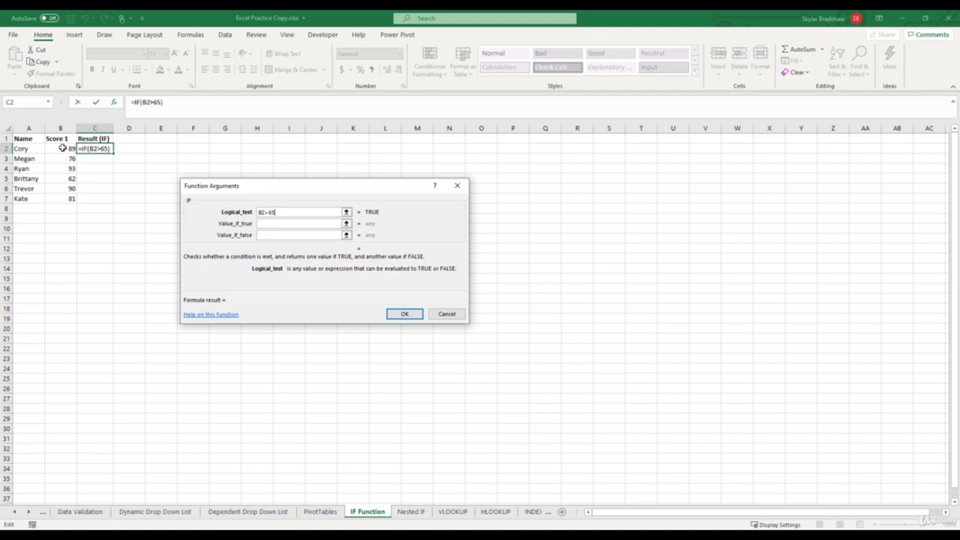
{"action": "left_click", "coordinate": [261, 225]}
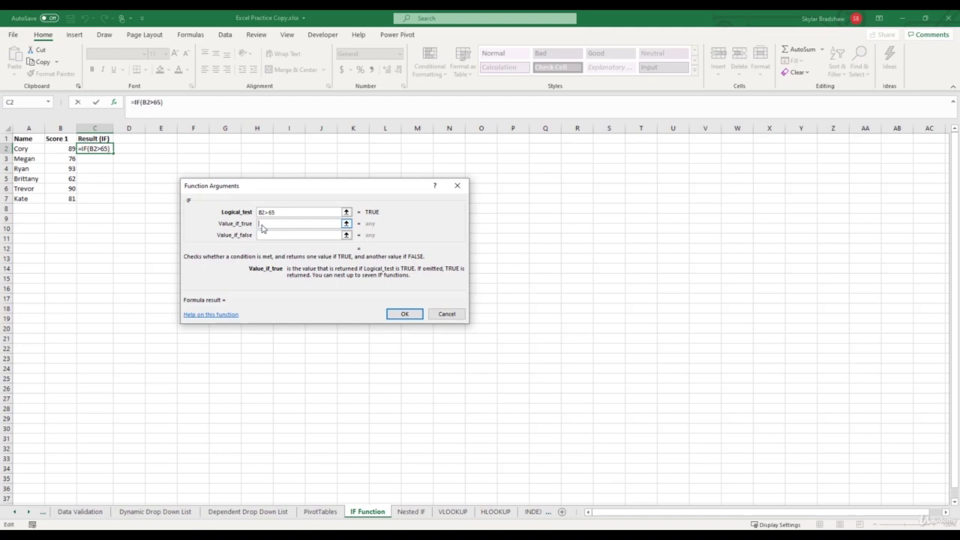
{"action": "type", "text": "\"Pass\""}
{"action": "left_click", "coordinate": [285, 212]}
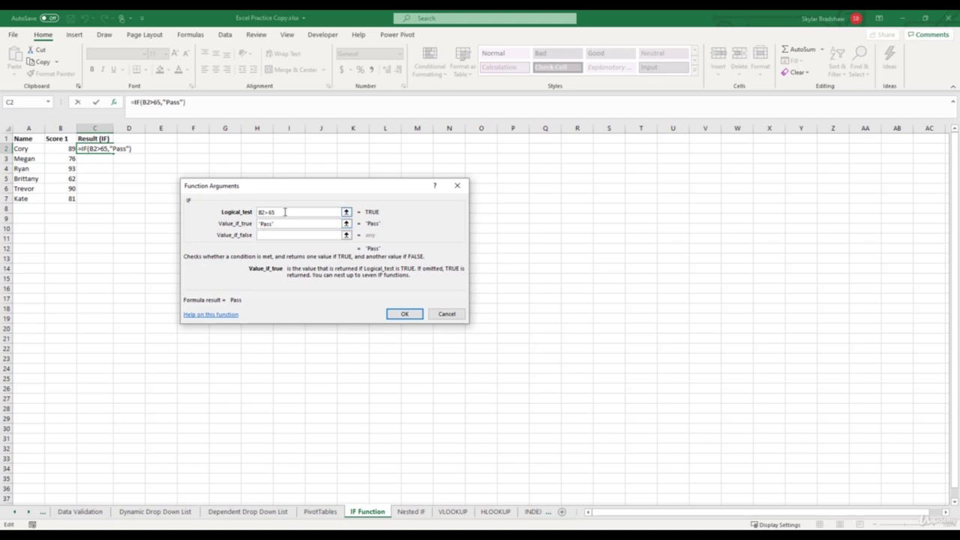
{"action": "left_click", "coordinate": [282, 223]}
{"action": "left_click", "coordinate": [283, 235]}
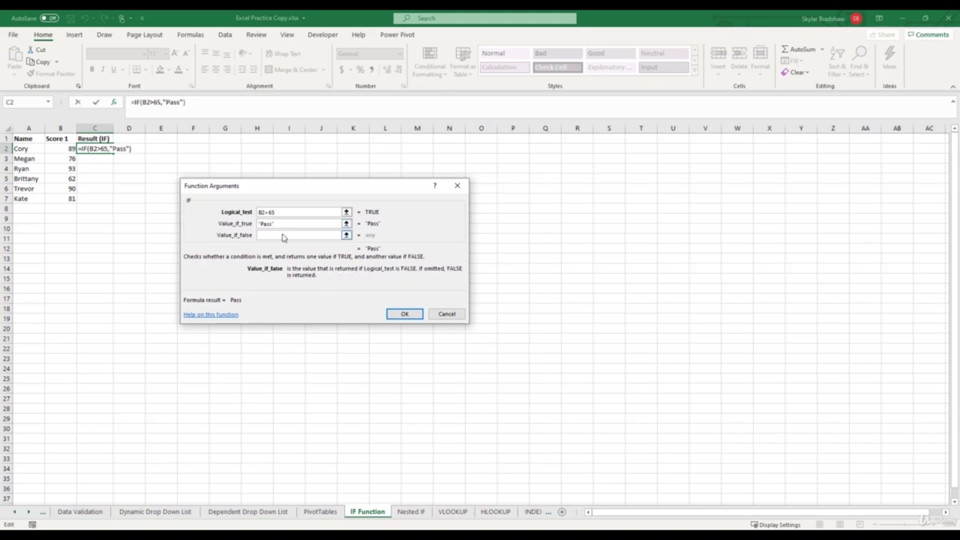
{"action": "type", "text": "\"Fail\"\""}
{"action": "left_click", "coordinate": [399, 315]}
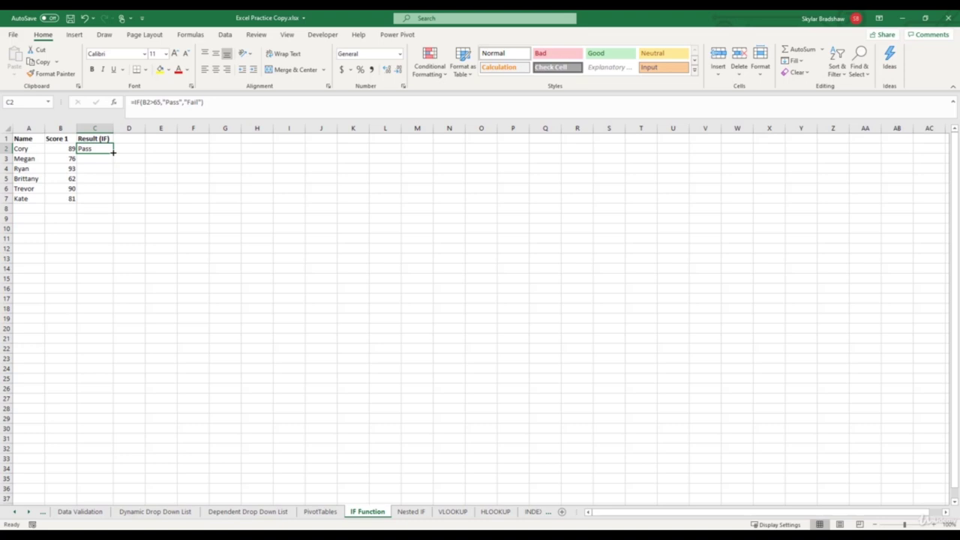
Fill the C2 formula down to C7 and check the formulas in C3 through C5
{"action": "double_click", "coordinate": [114, 152]}
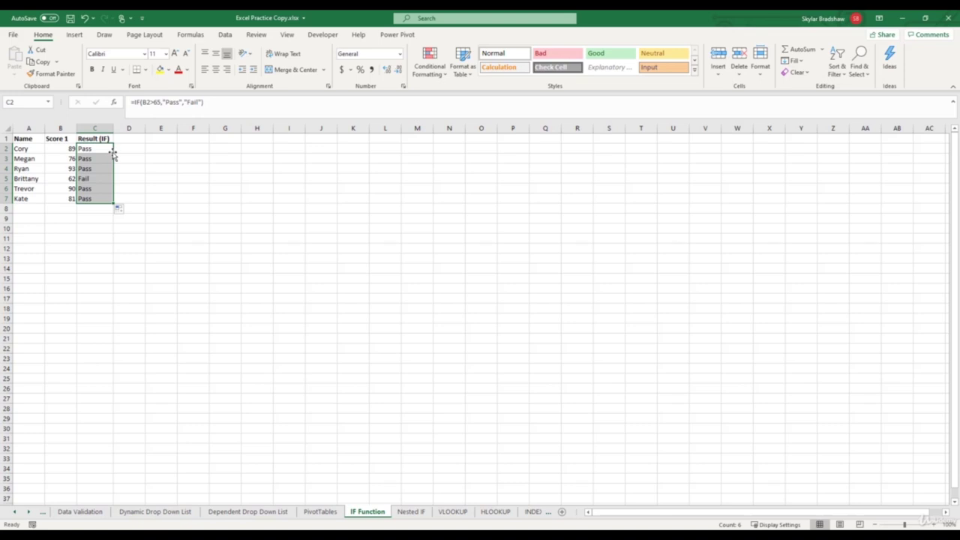
{"action": "left_click", "coordinate": [100, 157]}
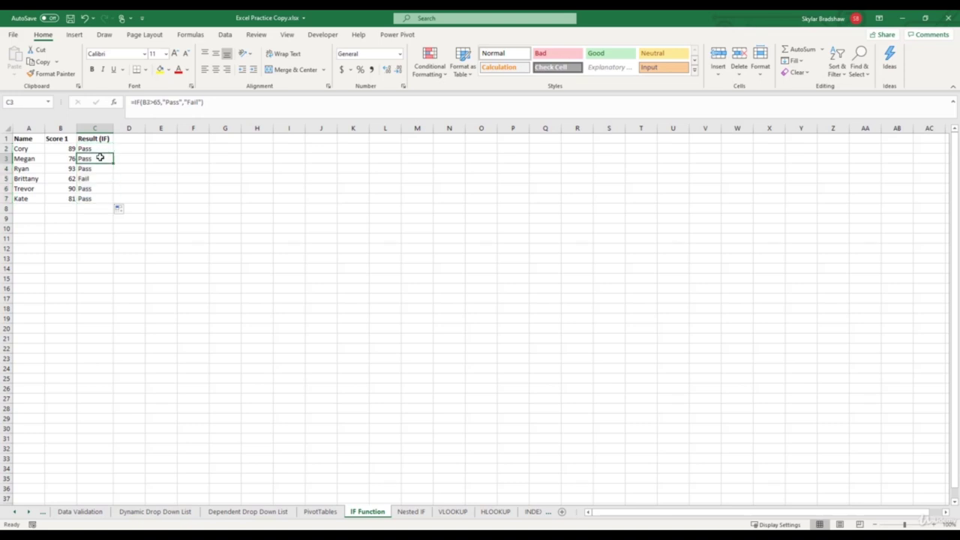
{"action": "key", "text": "Down"}
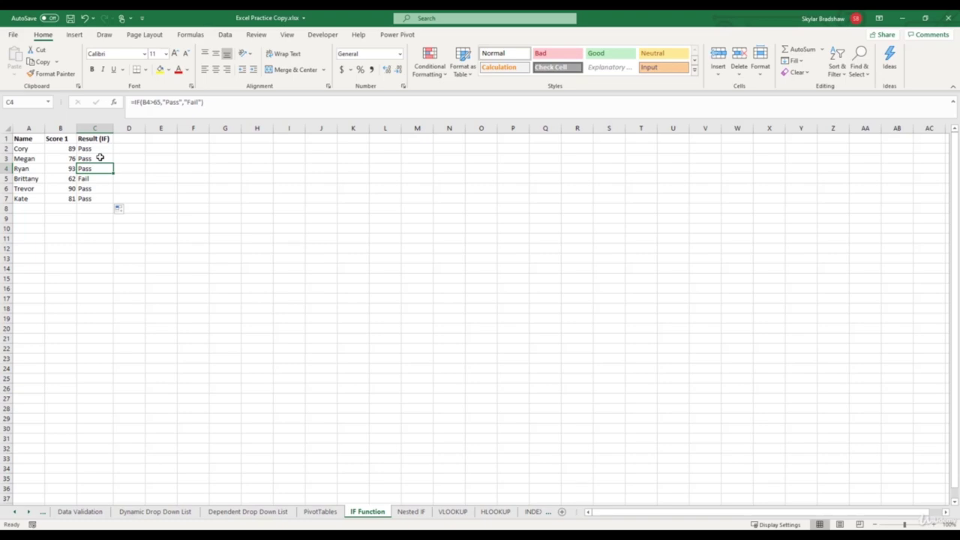
{"action": "key", "text": "Down"}
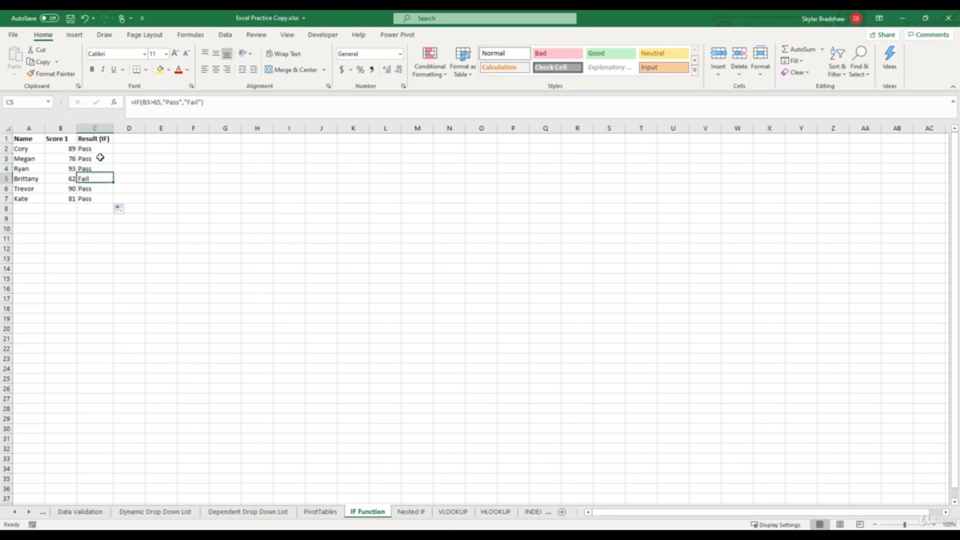
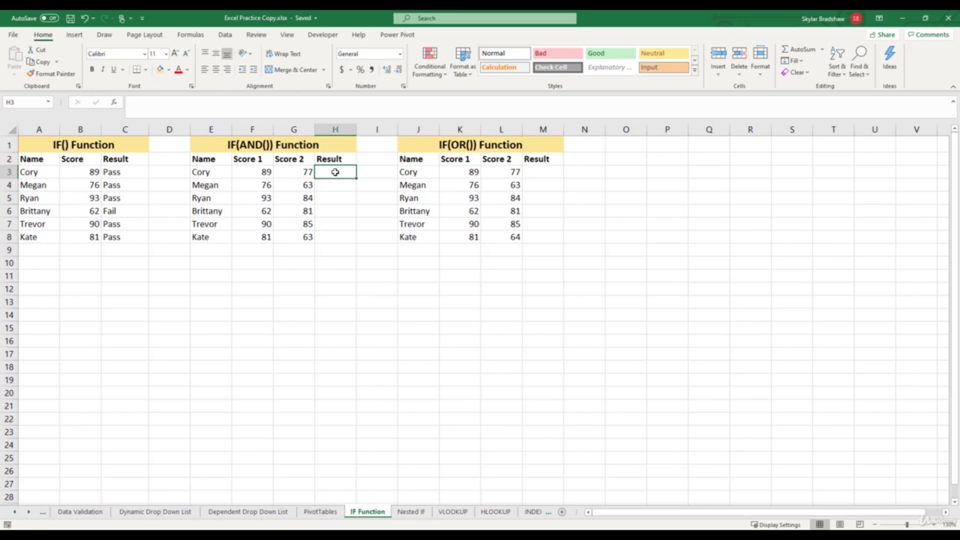
Discard the half-typed =and entry in H3
{"action": "type", "text": "=and"}
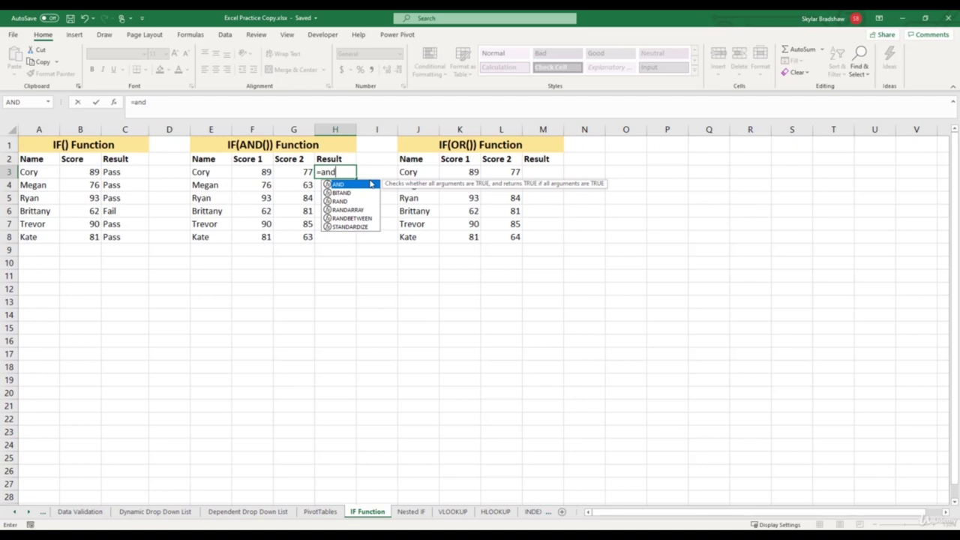
{"action": "key", "text": "BackSpace"}
{"action": "key", "text": "BackSpace"}
{"action": "key", "text": "BackSpace"}
{"action": "key", "text": "BackSpace"}
{"action": "key", "text": "Escape"}
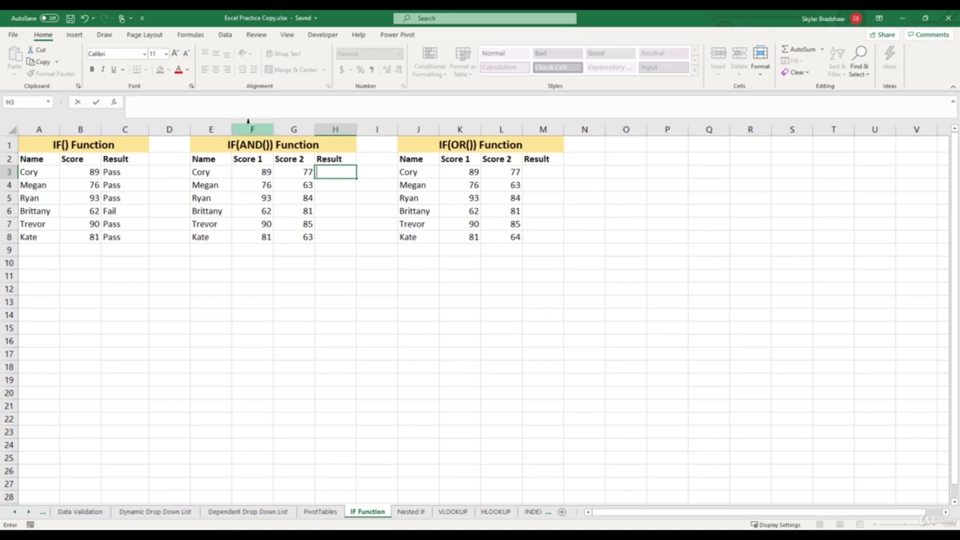
Begin H3's formula as =IF(AND( with F3 as the first condition
{"action": "left_click", "coordinate": [190, 108]}
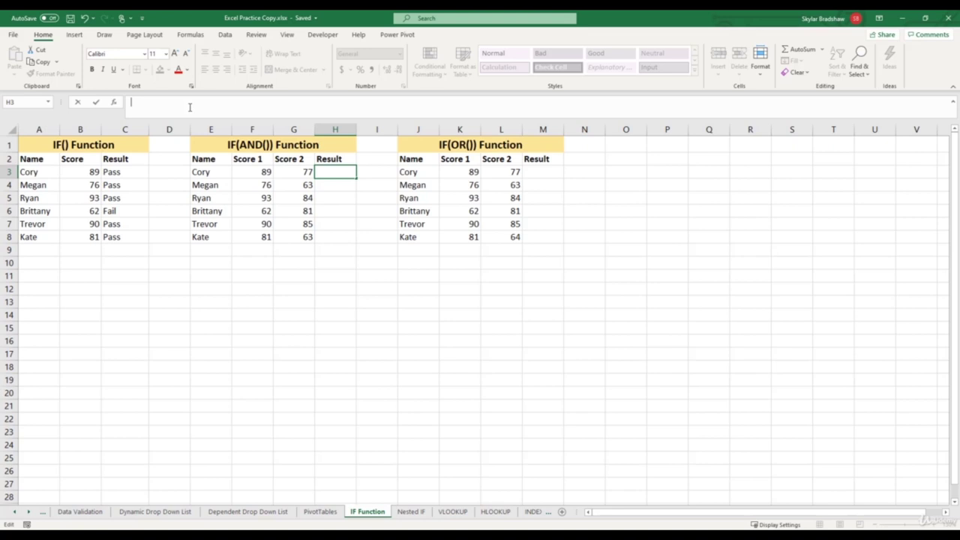
{"action": "type", "text": "="}
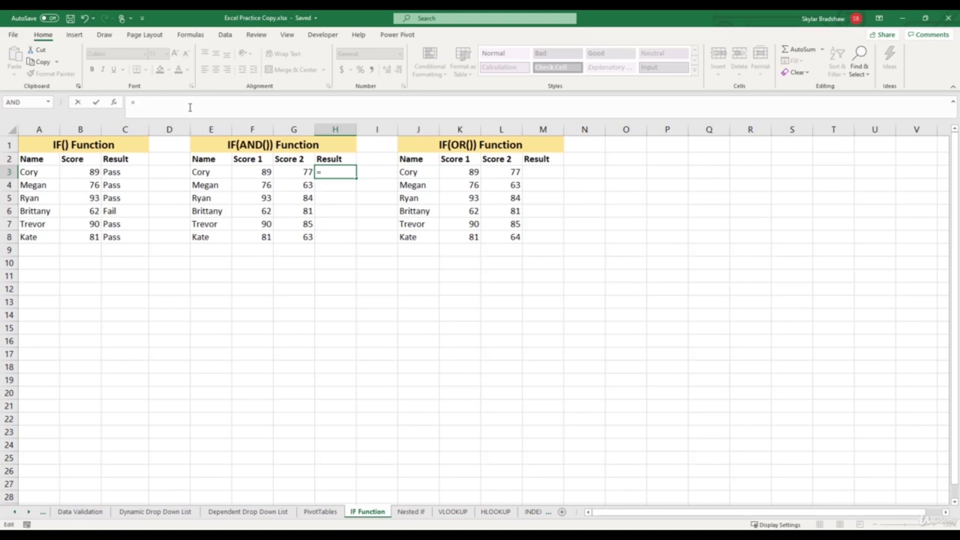
{"action": "type", "text": "if"}
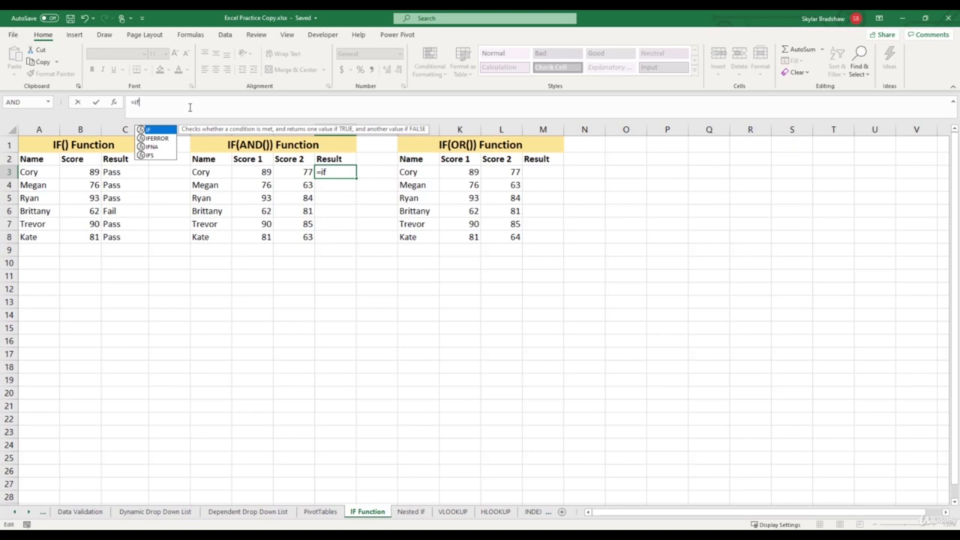
{"action": "type", "text": "("}
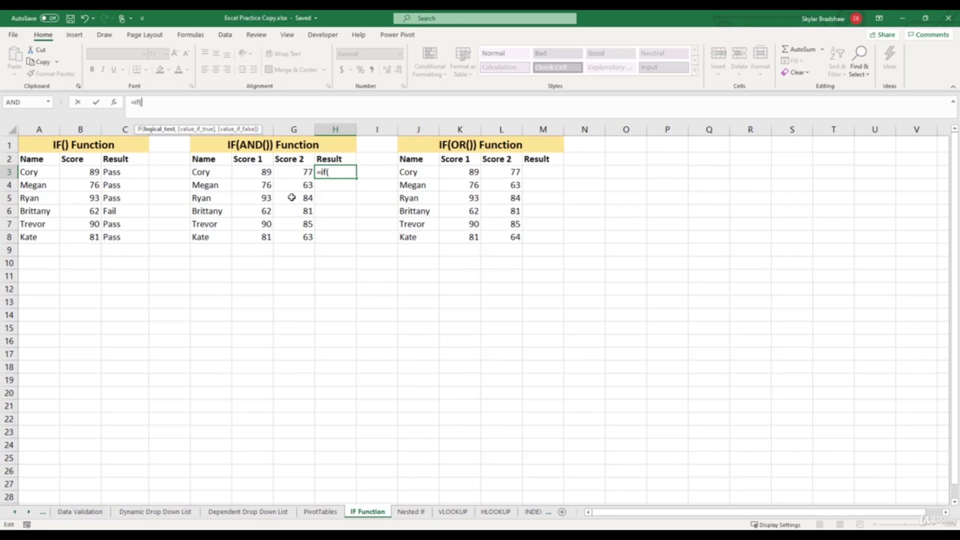
{"action": "type", "text": "and"}
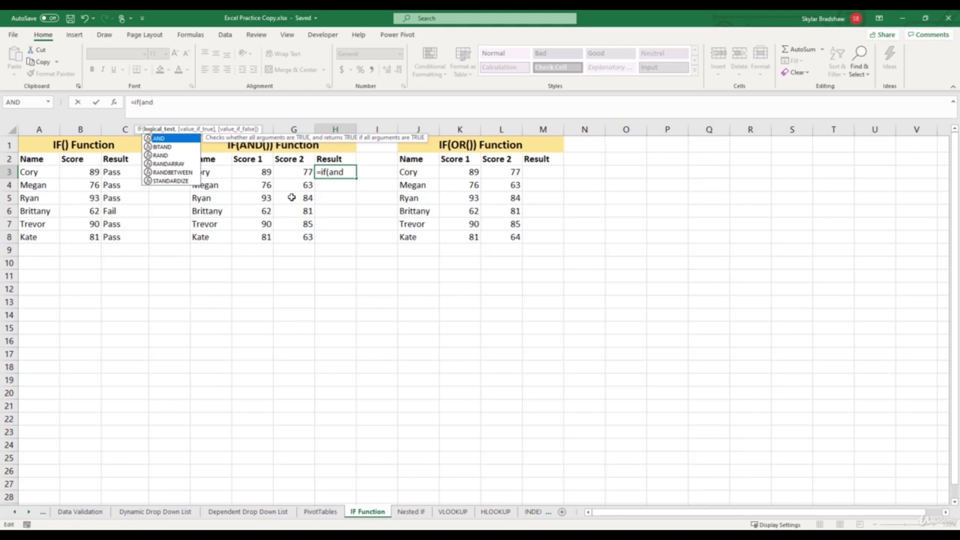
{"action": "type", "text": "("}
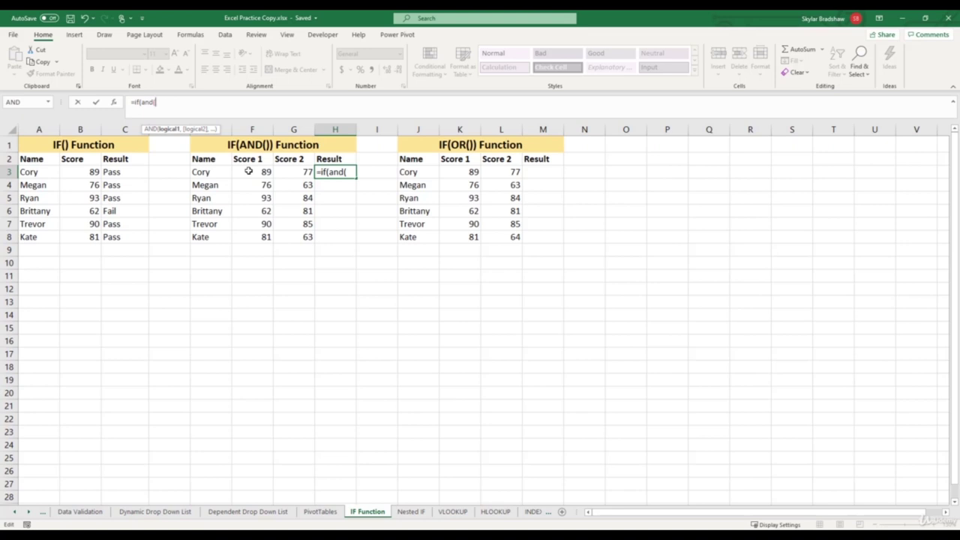
{"action": "left_click", "coordinate": [248, 171]}
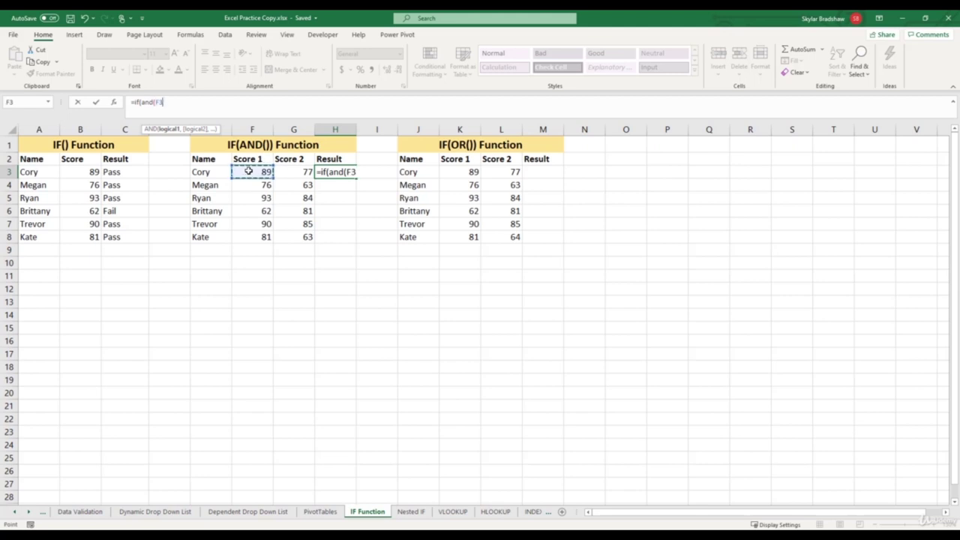
Complete H3 as =IF(AND(F3>65,G3>65),"Pass","Fail") and review the result
{"action": "type", "text": ">65,"}
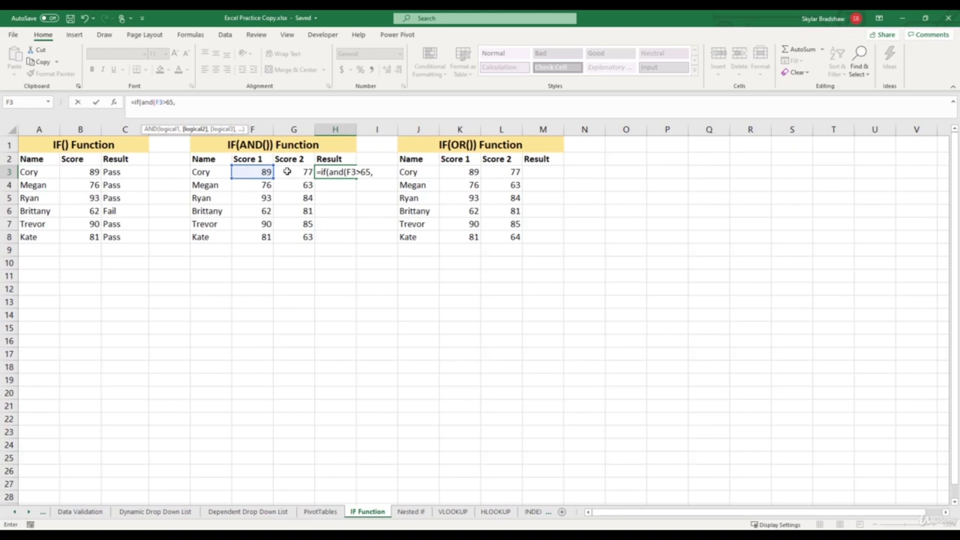
{"action": "left_click", "coordinate": [286, 171]}
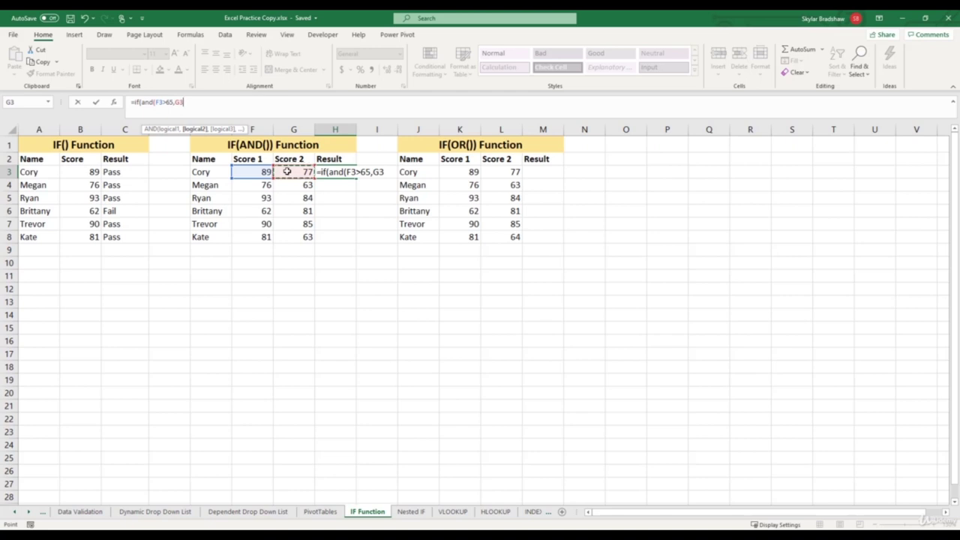
{"action": "type", "text": ">65"}
{"action": "type", "text": ")"}
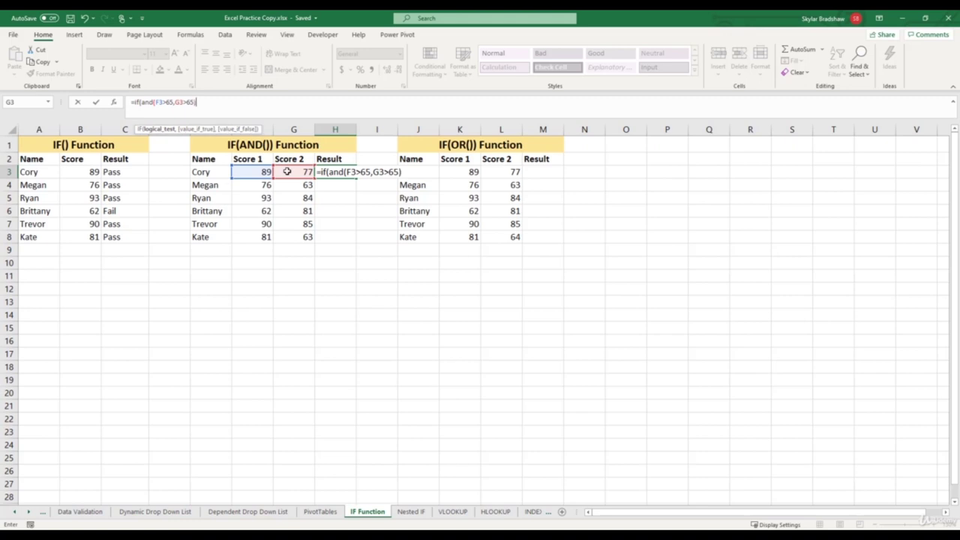
{"action": "type", "text": ","}
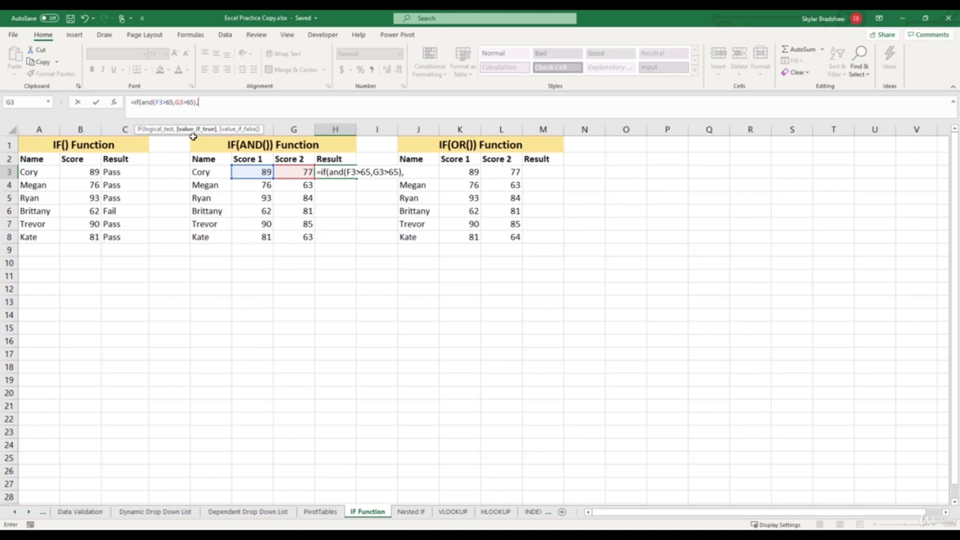
{"action": "type", "text": "\"Pass\","}
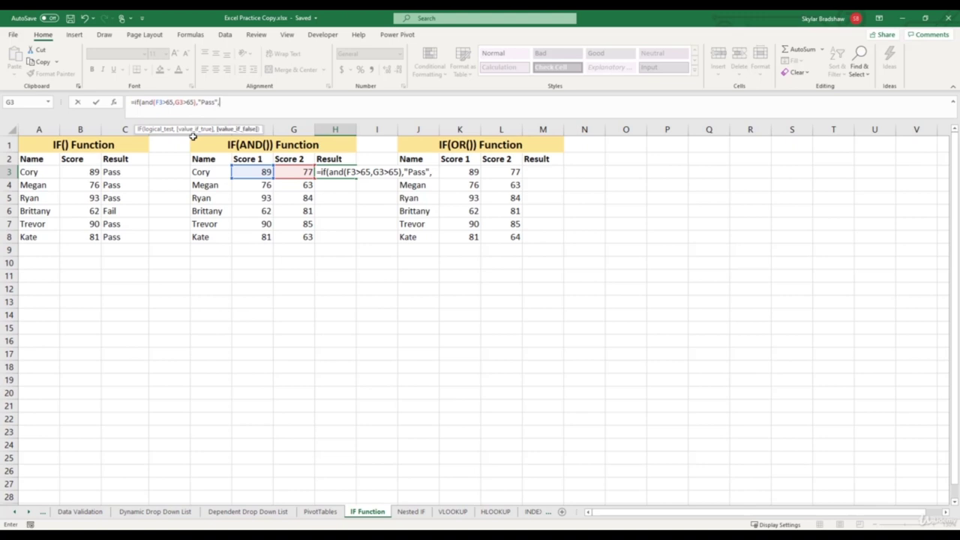
{"action": "type", "text": "\"Fail\")"}
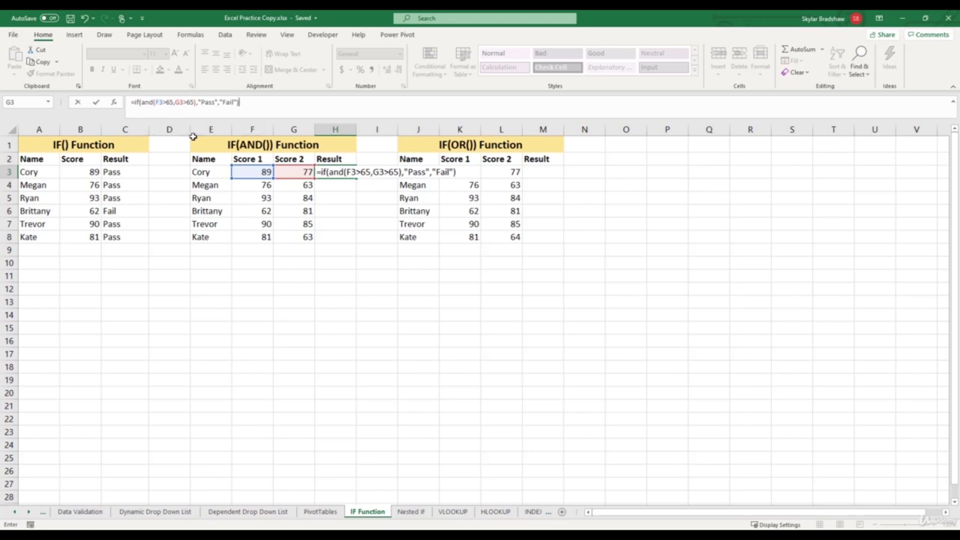
{"action": "key", "text": "Return"}
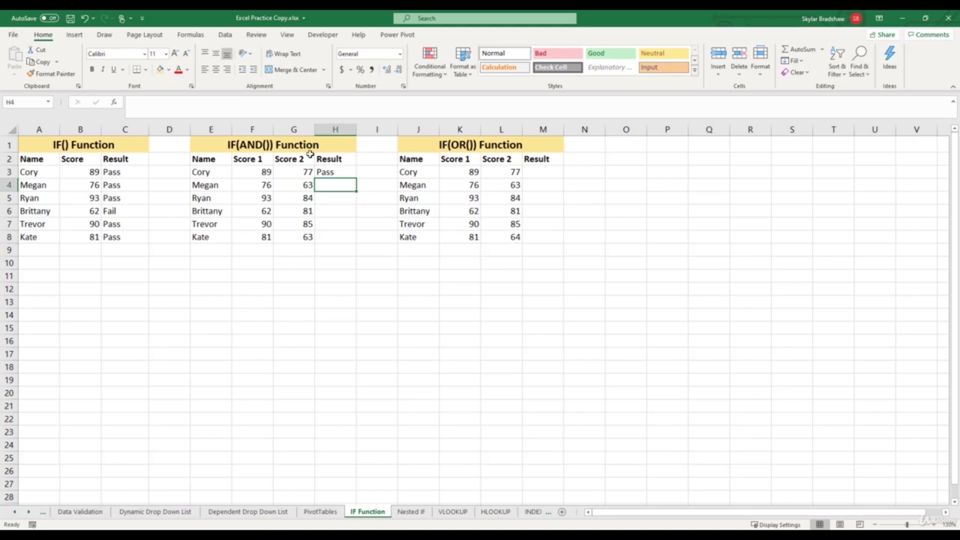
{"action": "left_click", "coordinate": [345, 172]}
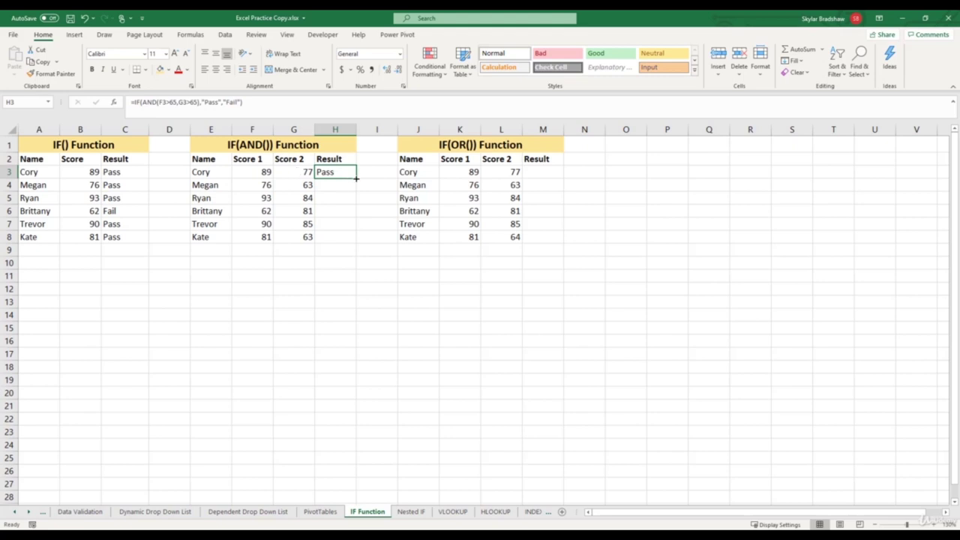
Fill the AND formula down to H8 and check the copied references in rows 4 and 5
{"action": "double_click", "coordinate": [356, 178]}
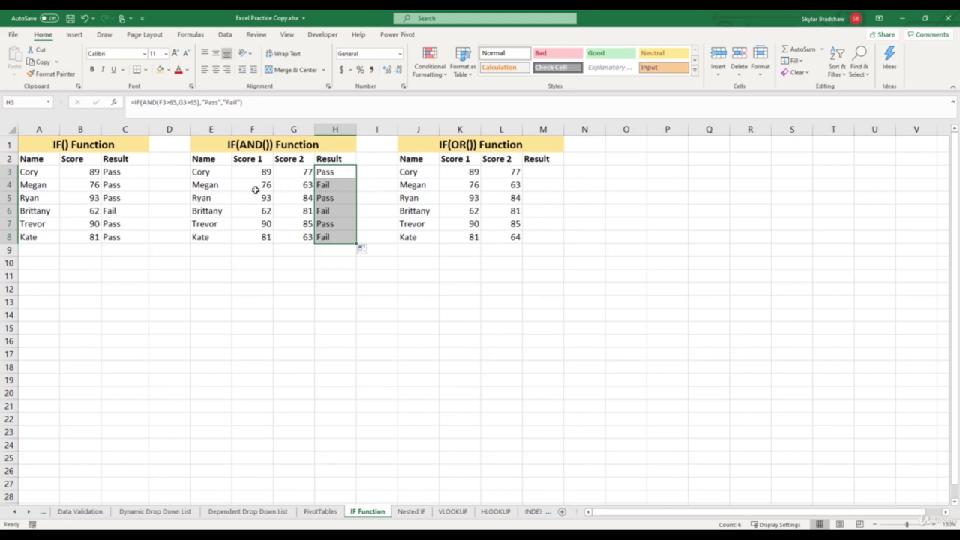
{"action": "left_click", "coordinate": [344, 187]}
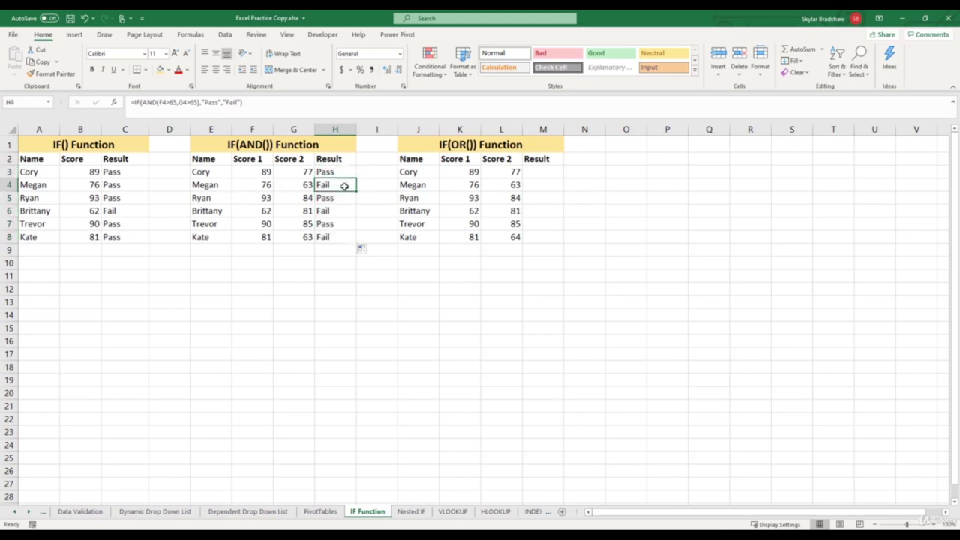
{"action": "left_click", "coordinate": [251, 184]}
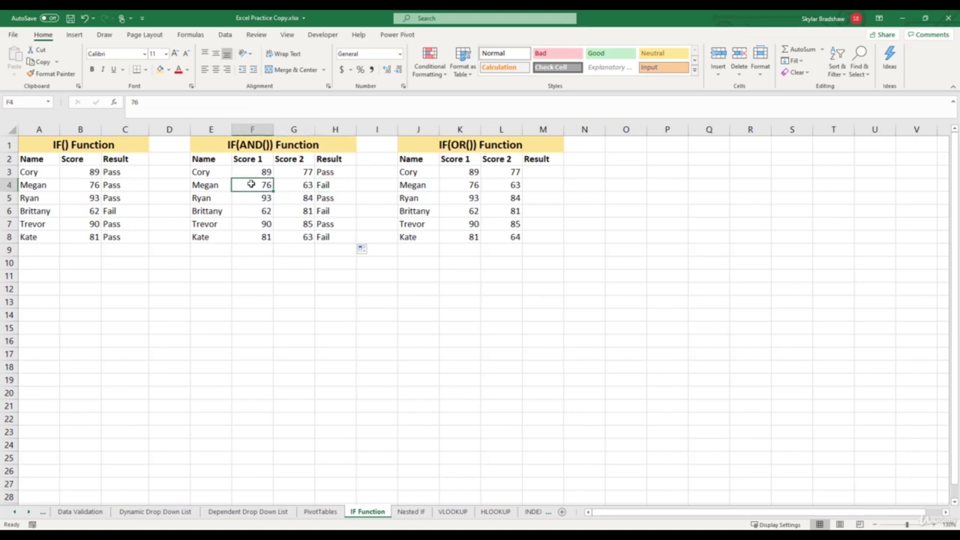
{"action": "left_click", "coordinate": [286, 186]}
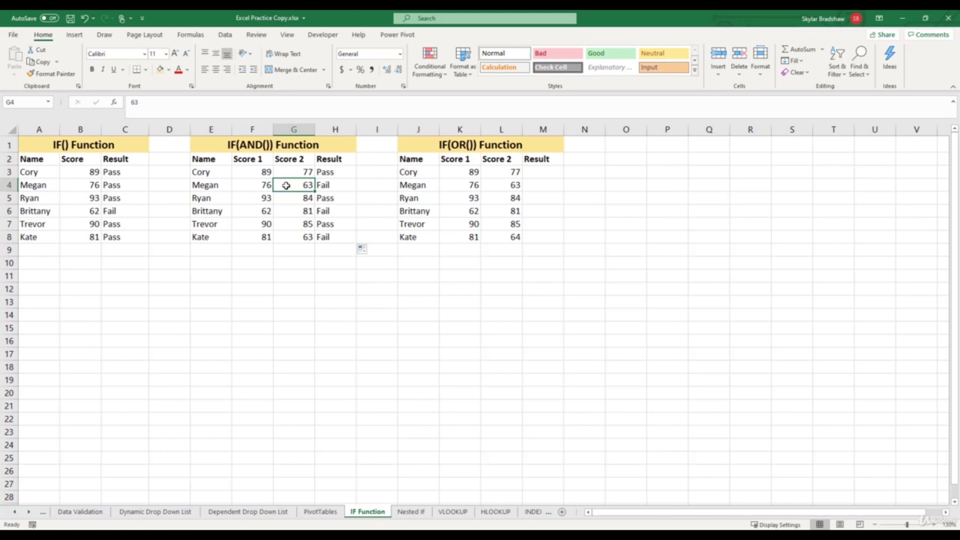
{"action": "left_click", "coordinate": [335, 198]}
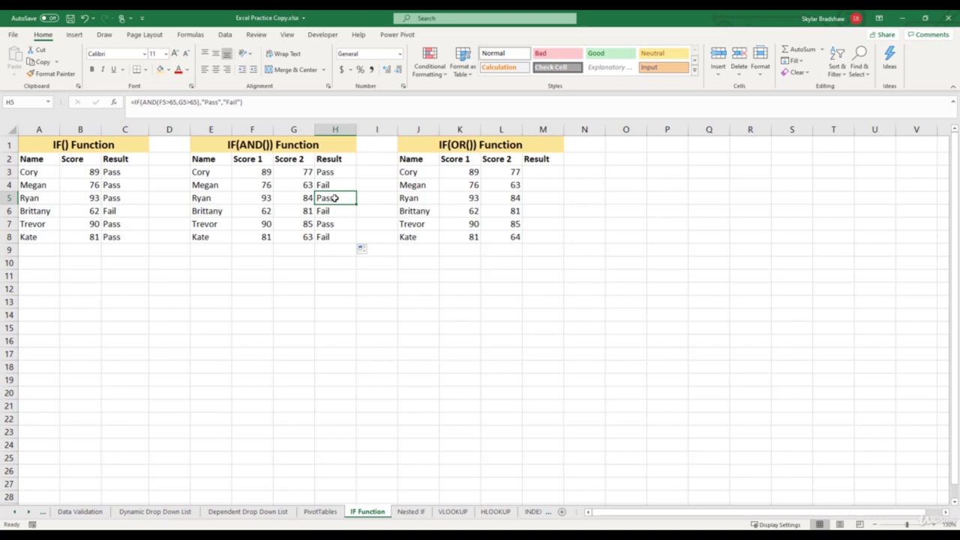
{"action": "left_click", "coordinate": [535, 172]}
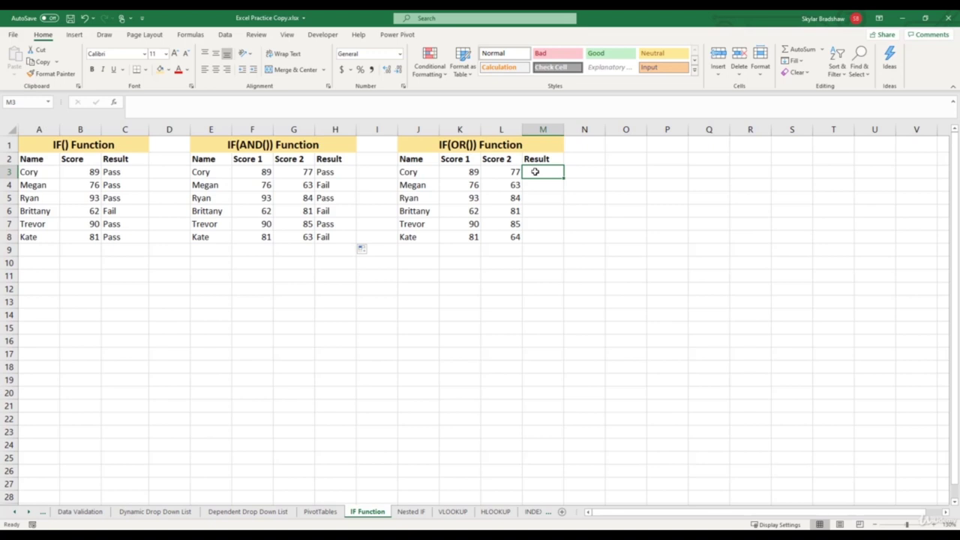
Discard the half-typed =or entry in M3
{"action": "type", "text": "="}
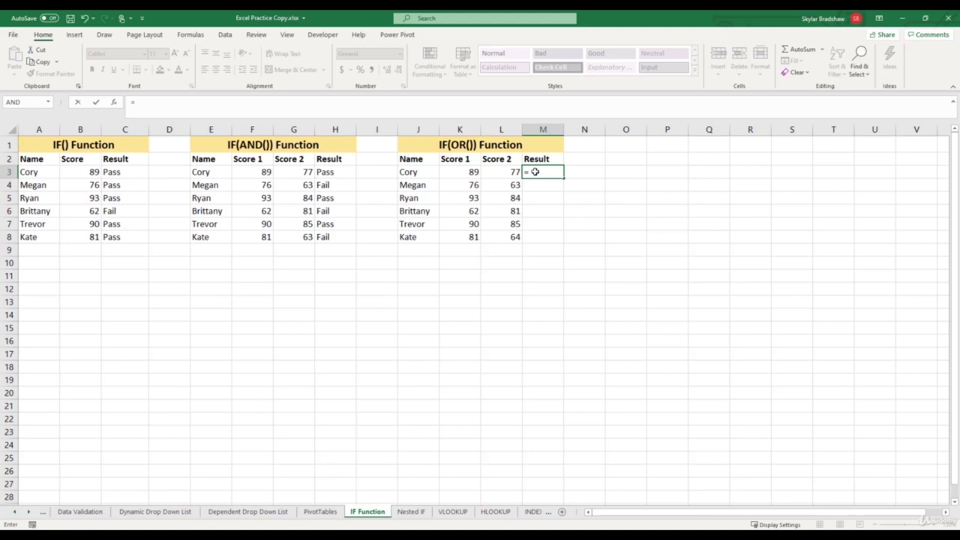
{"action": "type", "text": "or"}
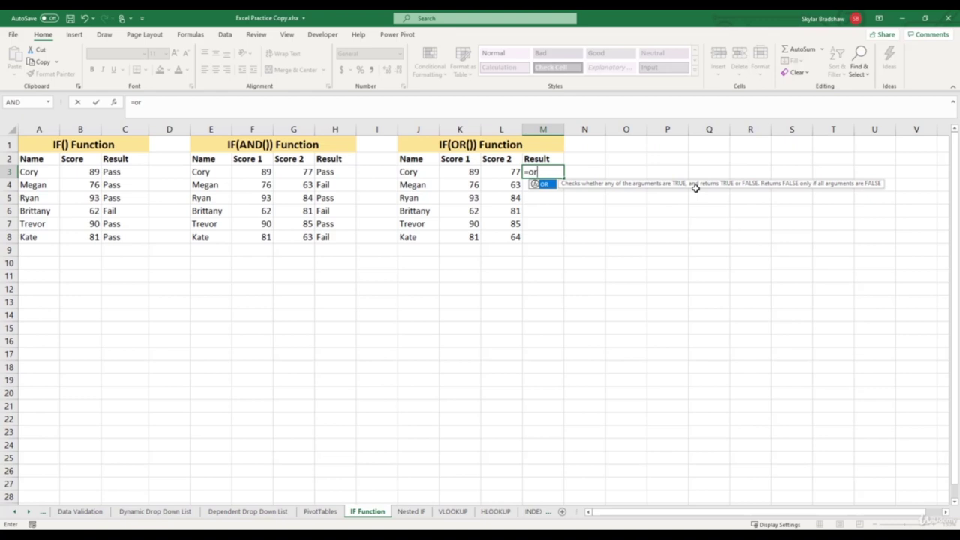
{"action": "key", "text": "BackSpace"}
{"action": "key", "text": "BackSpace"}
{"action": "key", "text": "BackSpace"}
{"action": "key", "text": "Escape"}
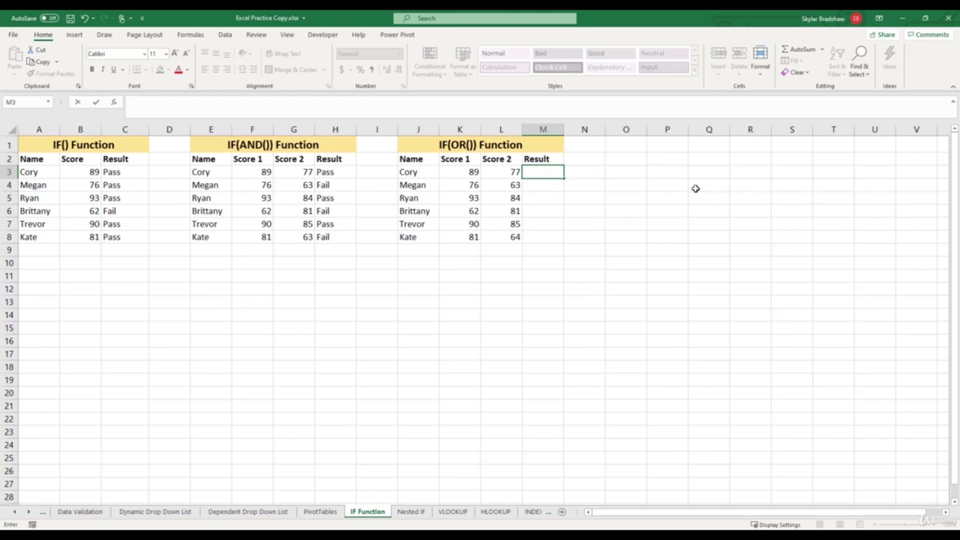
Enter =IF(OR(K3>65,L3>65),"Pass","Fail") in M3 for Cory
{"action": "left_click", "coordinate": [159, 109]}
{"action": "type", "text": "="}
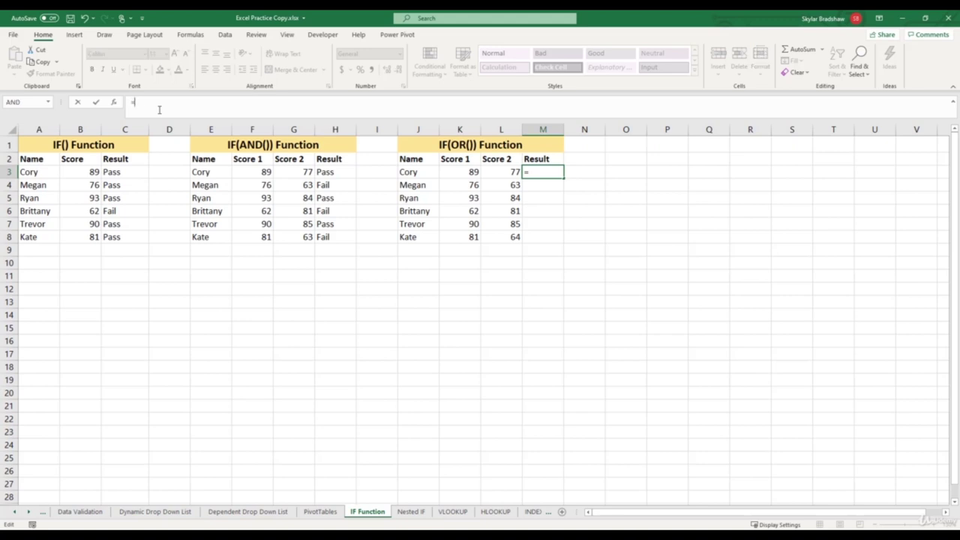
{"action": "type", "text": "if"}
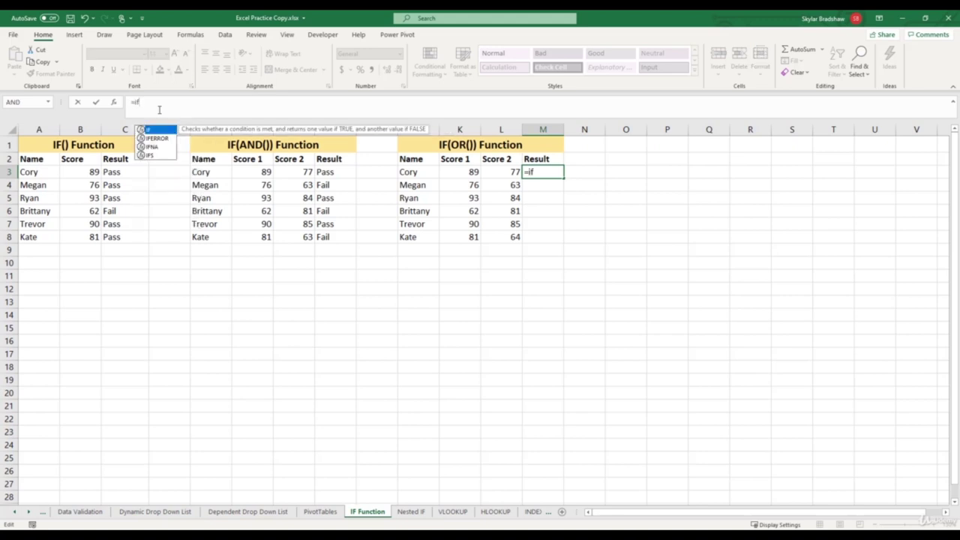
{"action": "type", "text": "("}
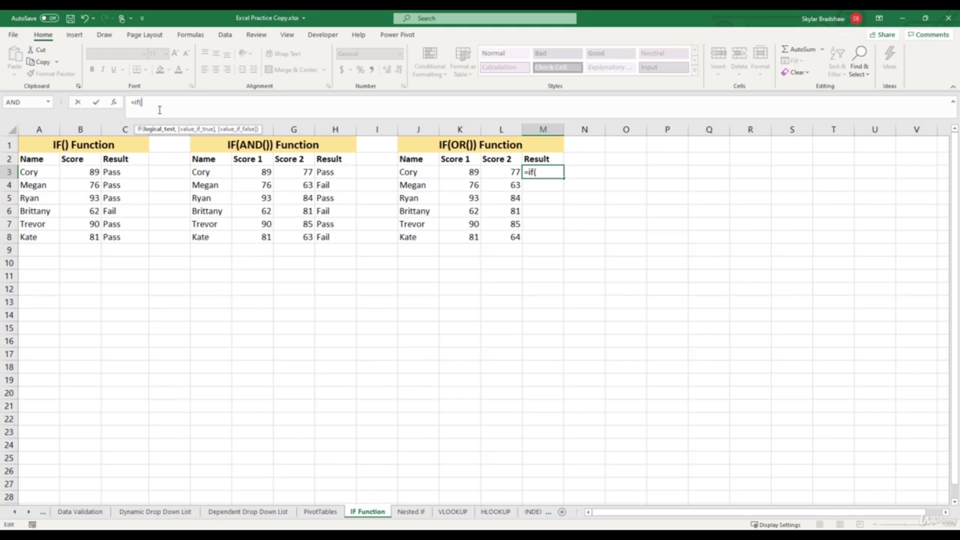
{"action": "type", "text": "or"}
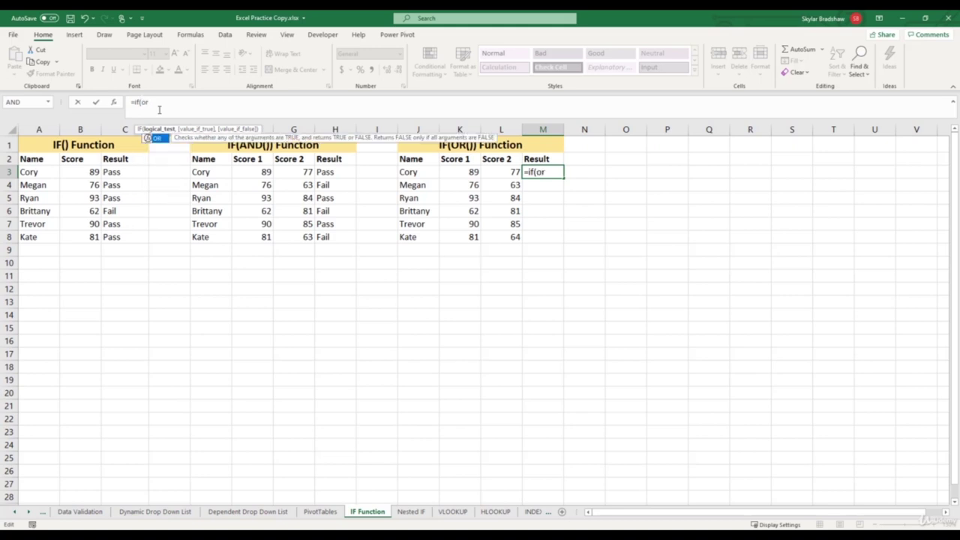
{"action": "type", "text": "("}
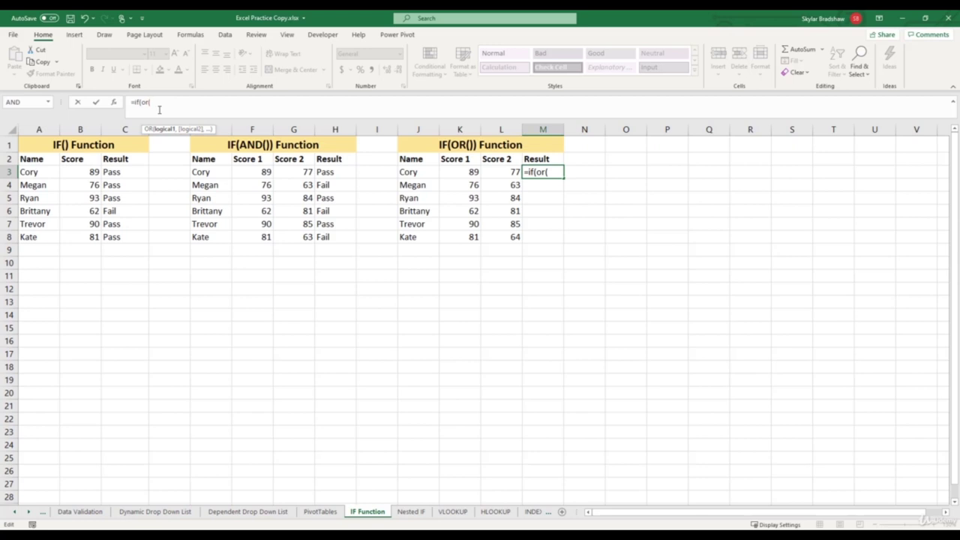
{"action": "left_click", "coordinate": [456, 172]}
{"action": "type", "text": ">65"}
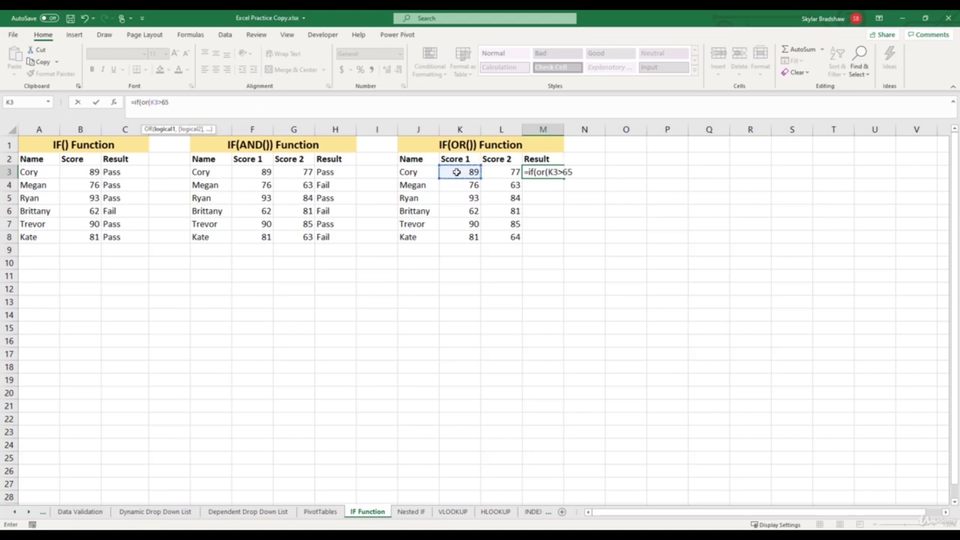
{"action": "type", "text": ","}
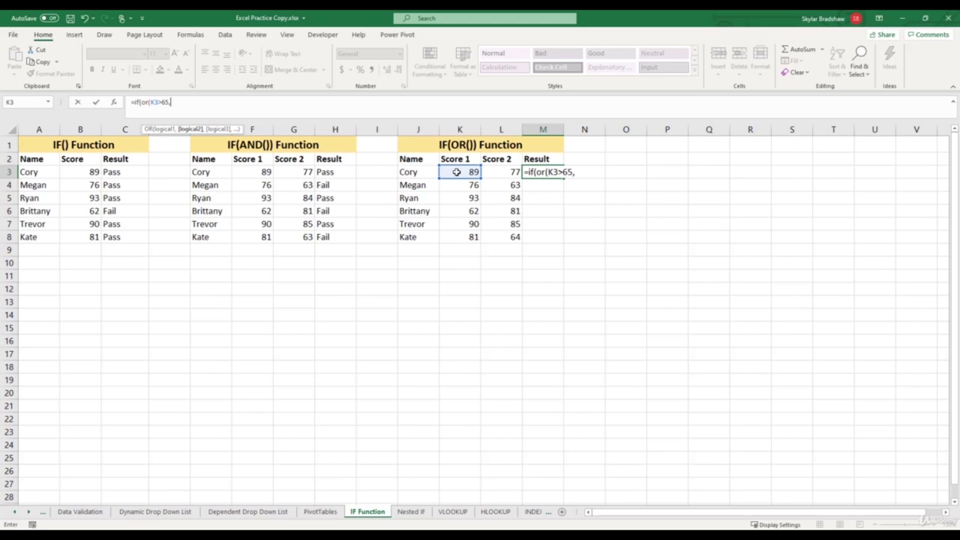
{"action": "left_click", "coordinate": [493, 171]}
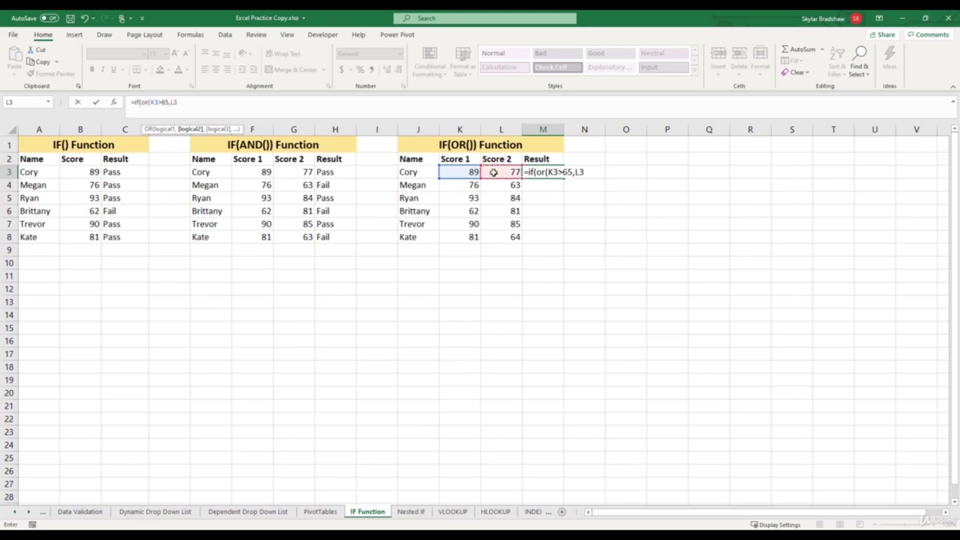
{"action": "type", "text": ">65"}
{"action": "type", "text": ")"}
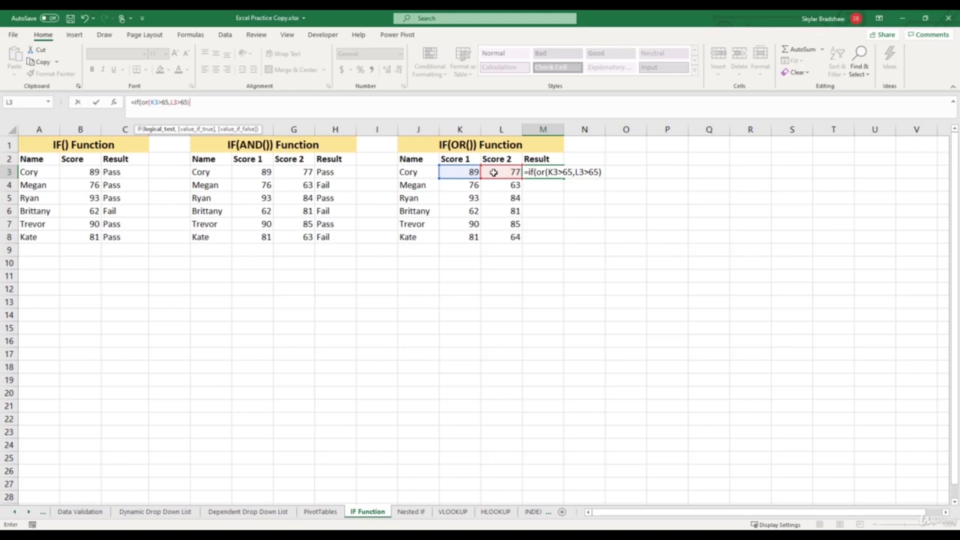
{"action": "type", "text": ","}
{"action": "type", "text": "\"Pas"}
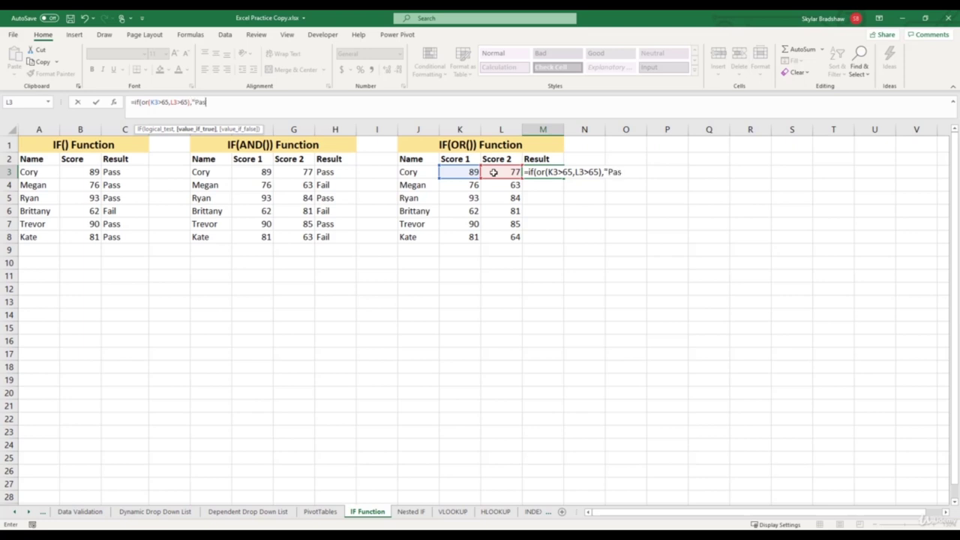
{"action": "type", "text": "s\",\"Fail\""}
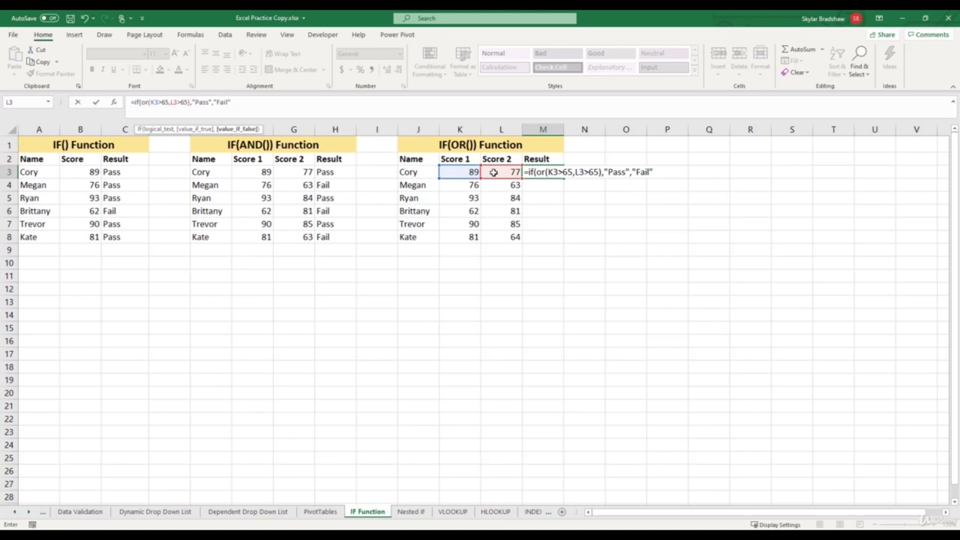
{"action": "type", "text": ")"}
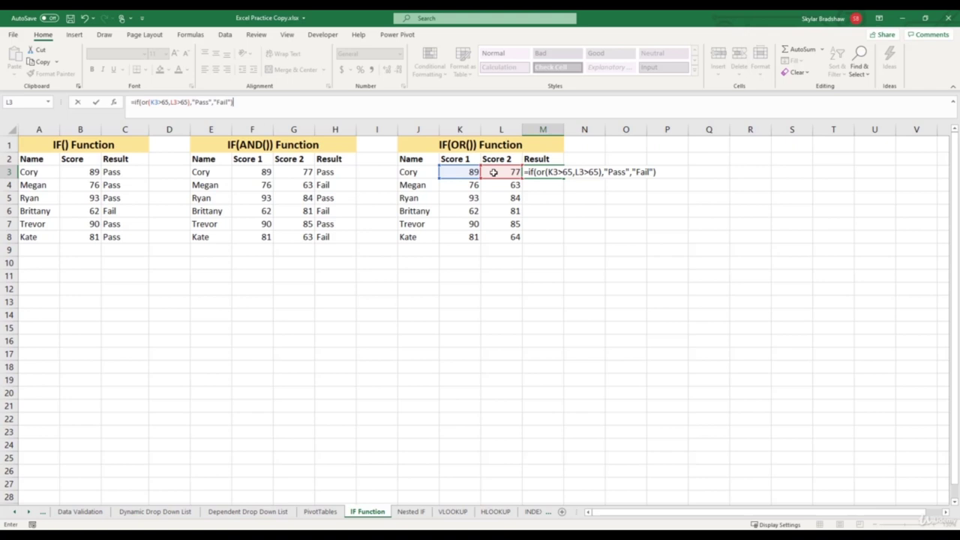
{"action": "key", "text": "Return"}
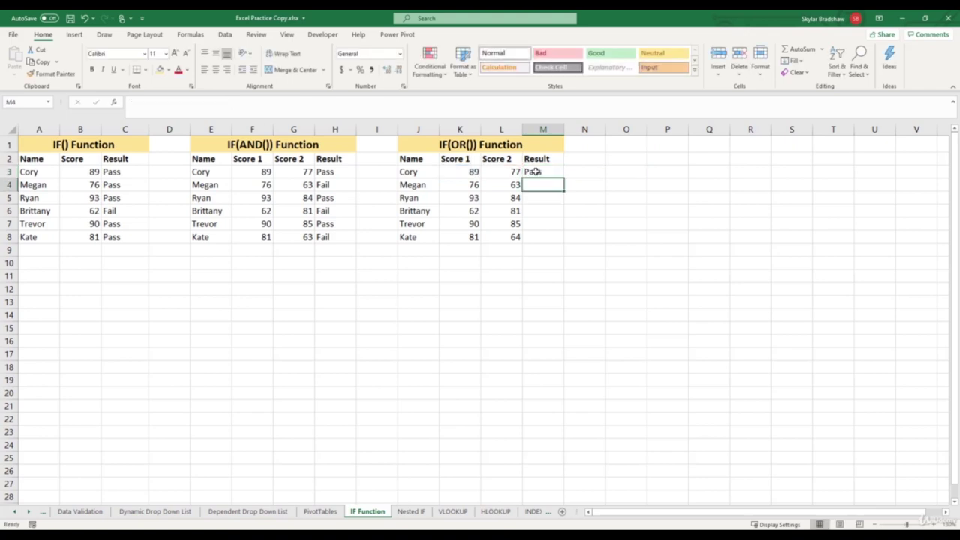
Fill the OR formula from M3 down to M8 and check Megan's and Brittany's copies
{"action": "left_click", "coordinate": [555, 170]}
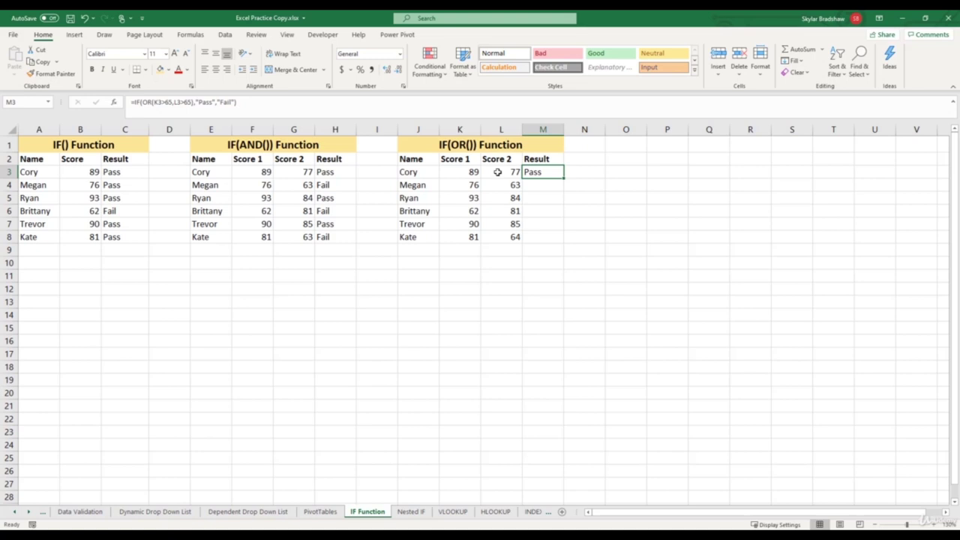
{"action": "double_click", "coordinate": [564, 178]}
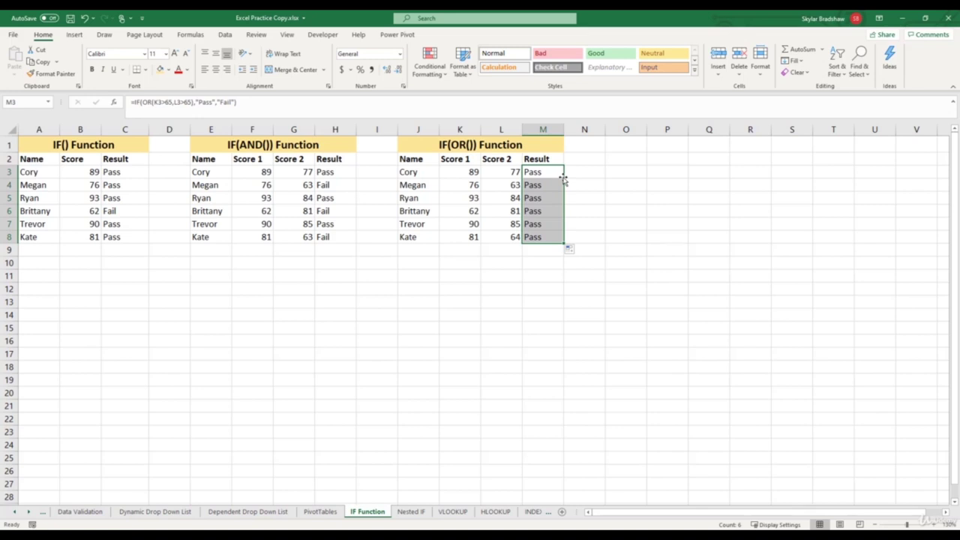
{"action": "left_click", "coordinate": [557, 185]}
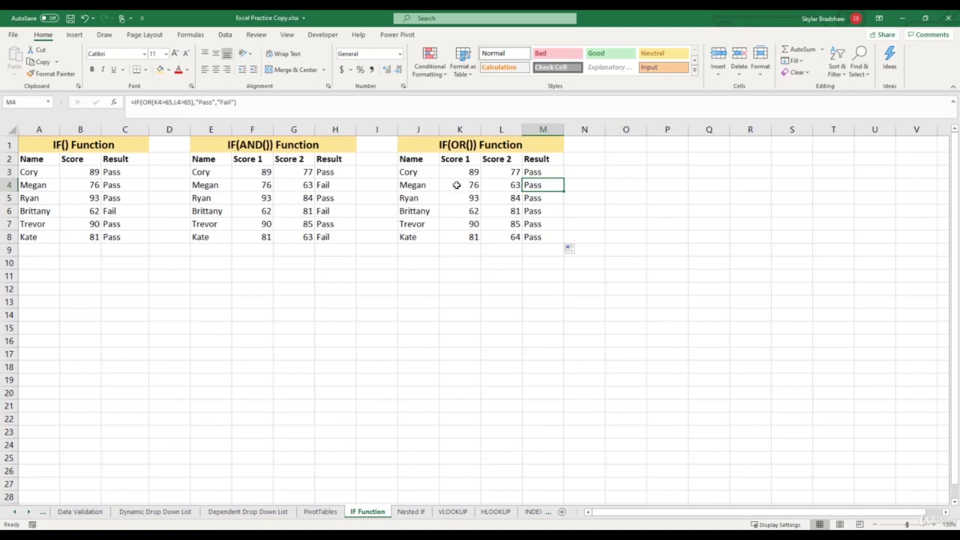
{"action": "left_click", "coordinate": [553, 200]}
{"action": "left_click", "coordinate": [552, 209]}
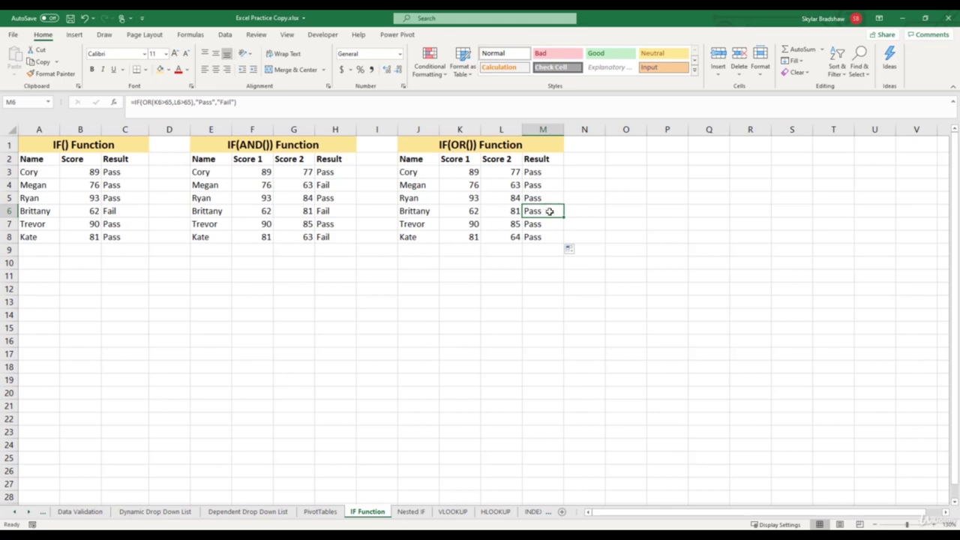
{"action": "left_click", "coordinate": [503, 211]}
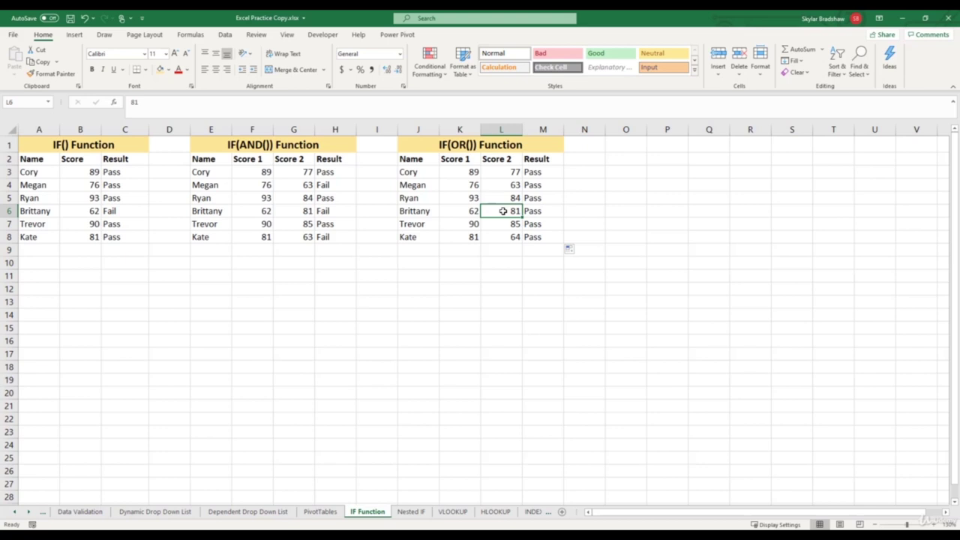
Change Brittany's Score 2 in L6 to 60 and confirm M6 now shows Fail
{"action": "type", "text": "60"}
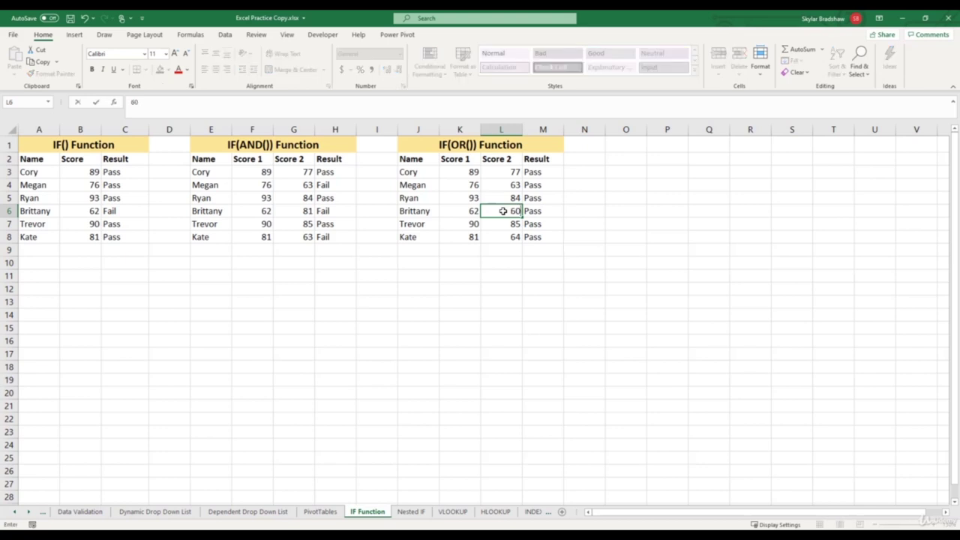
{"action": "key", "text": "Return"}
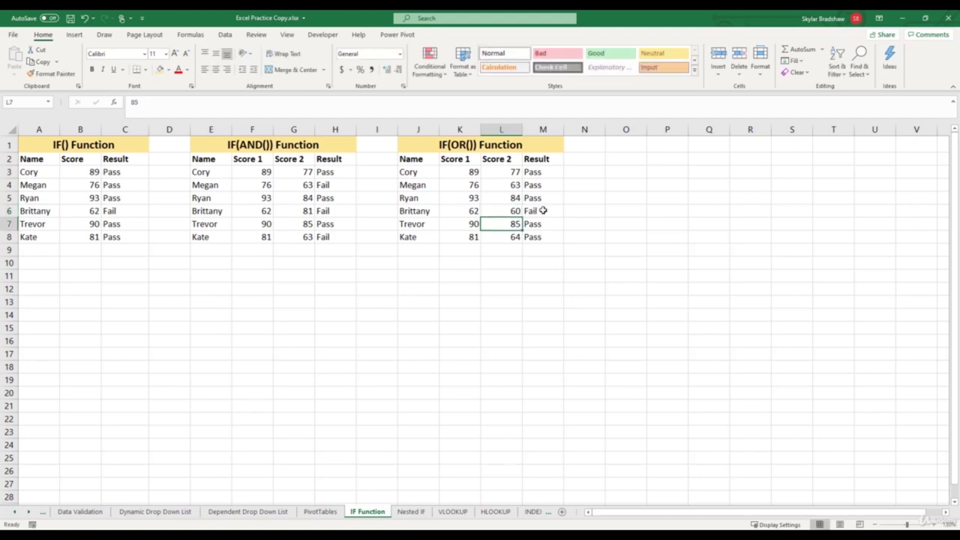
{"action": "left_click", "coordinate": [544, 211]}
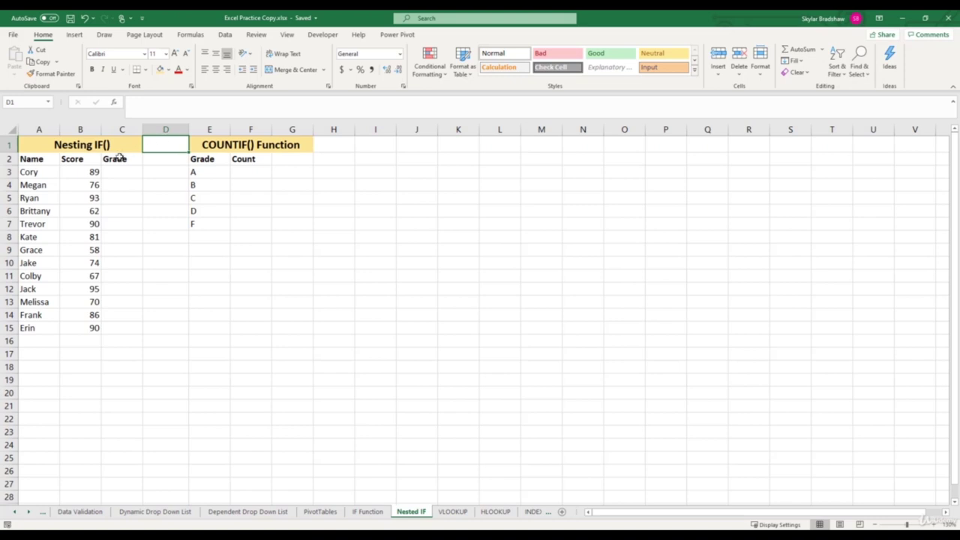
Review Cory's and Megan's scores and empty Grade cells on the Nested IF sheet
{"action": "left_click", "coordinate": [47, 174]}
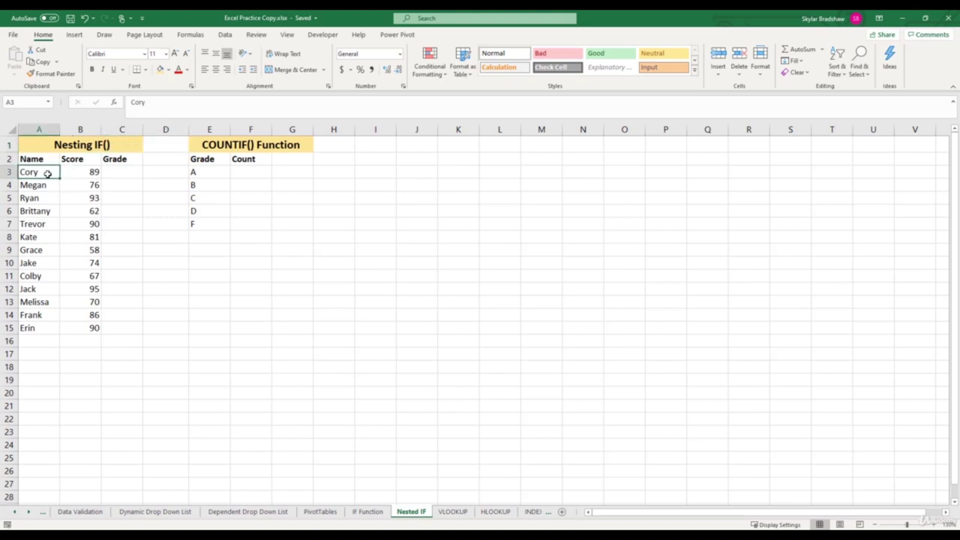
{"action": "key", "text": "Right"}
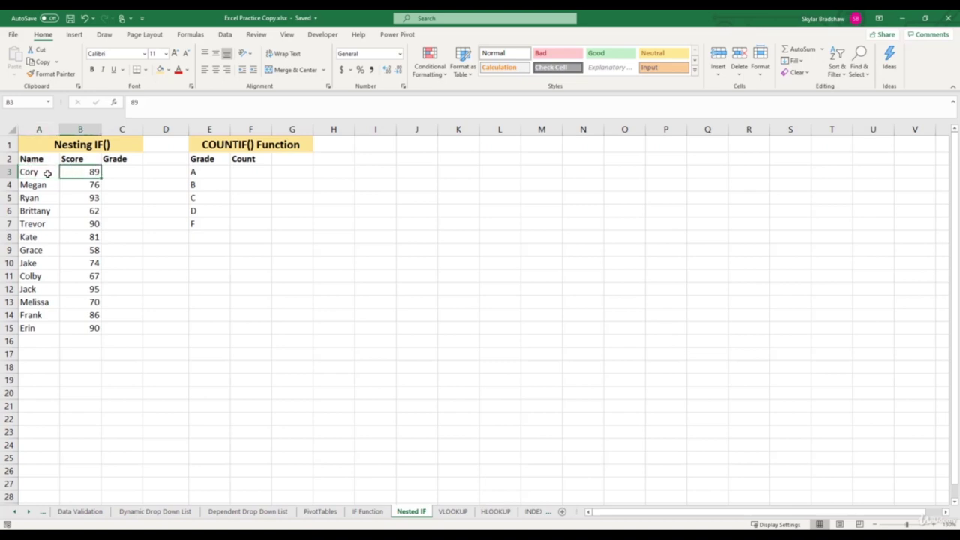
{"action": "key", "text": "Right"}
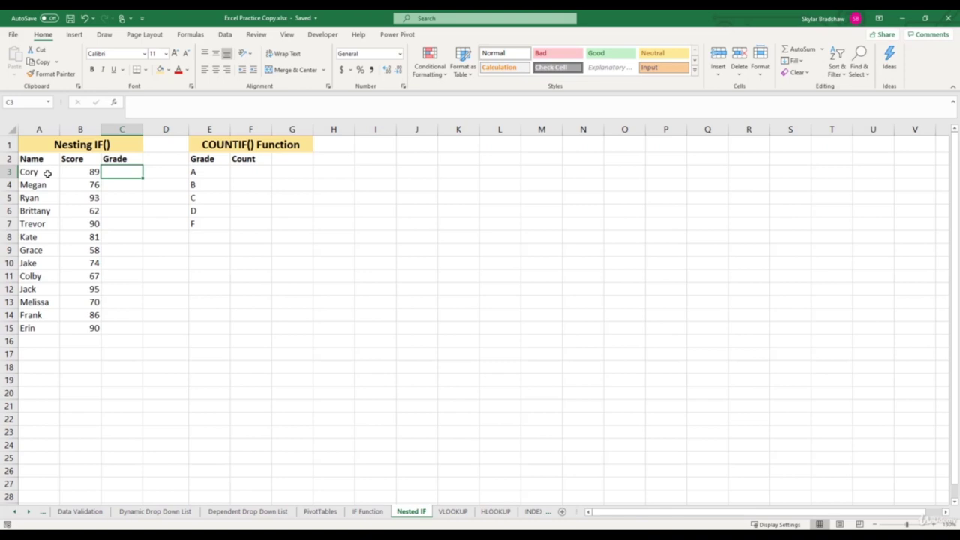
{"action": "left_click", "coordinate": [47, 184]}
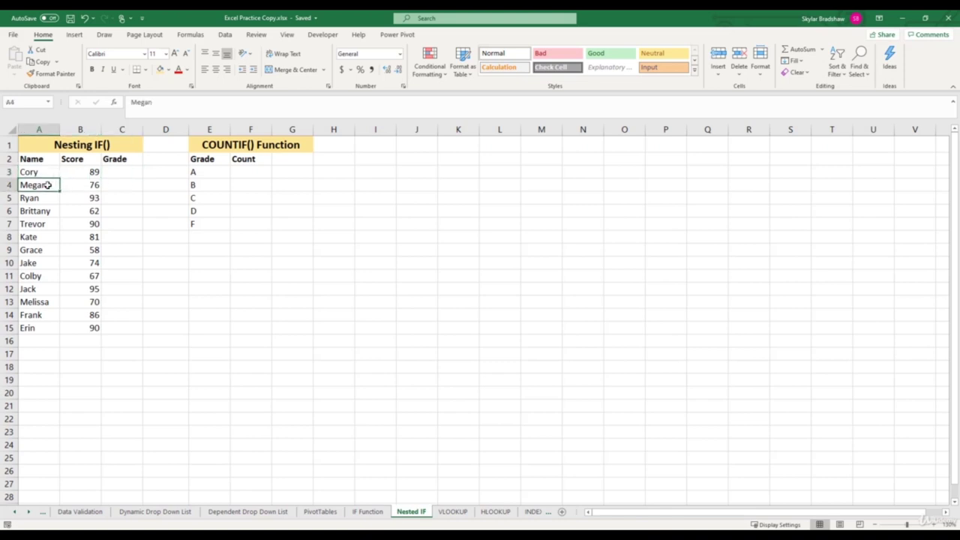
{"action": "key", "text": "Right"}
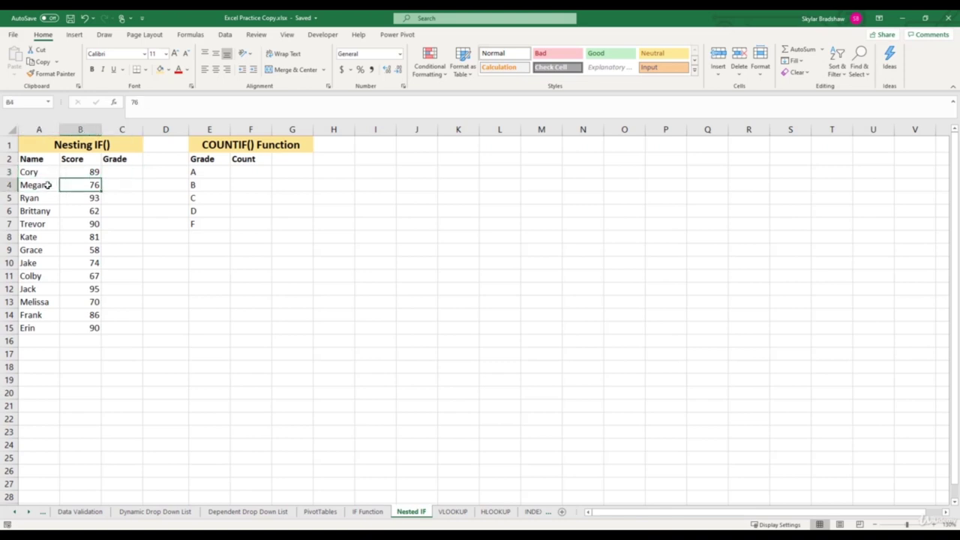
{"action": "key", "text": "Right"}
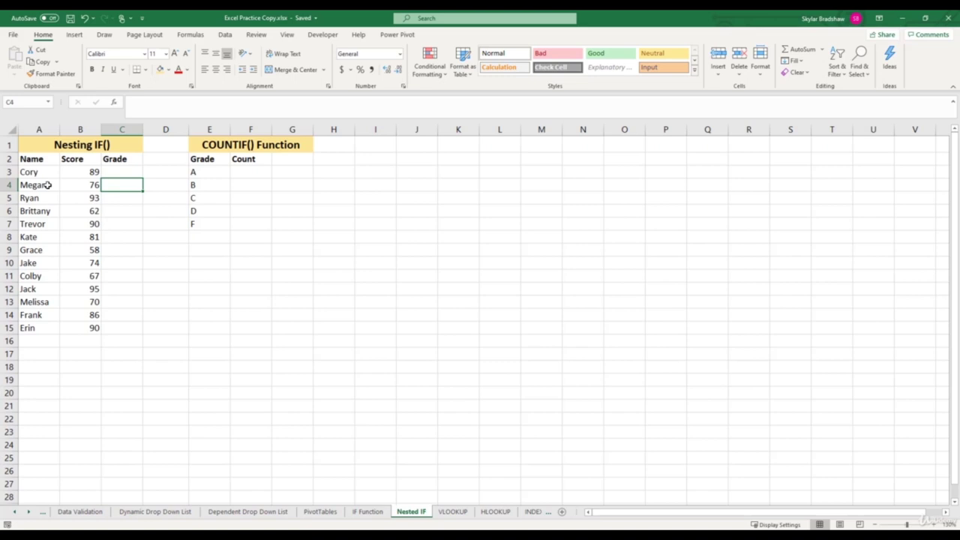
{"action": "left_click", "coordinate": [109, 173]}
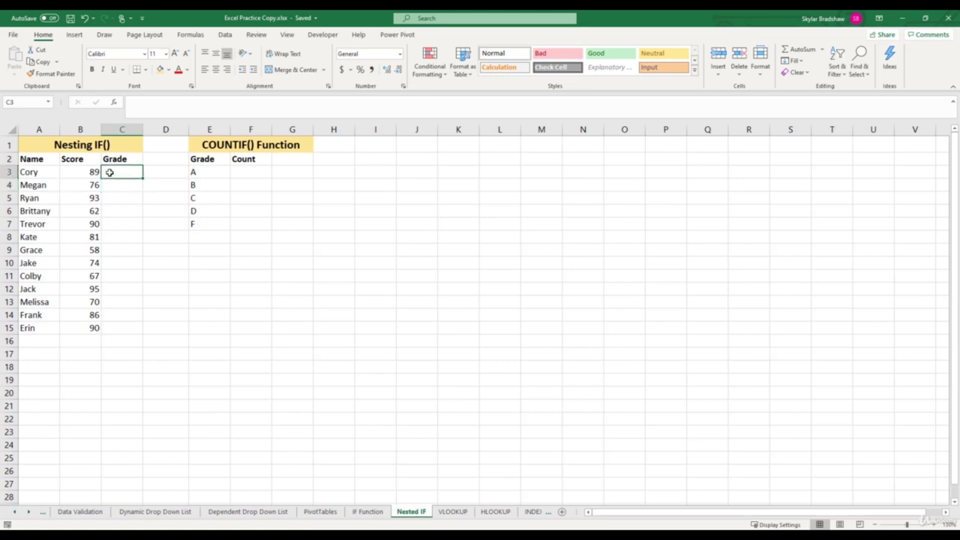
Start C3's formula as =IF(B3>=90,"A", returning A for scores of 90 or more
{"action": "left_click", "coordinate": [134, 103]}
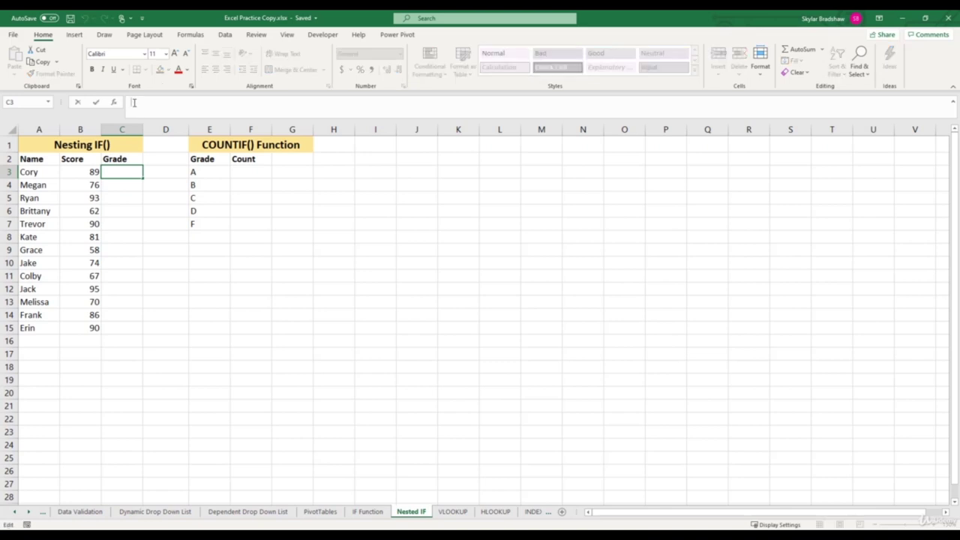
{"action": "type", "text": "="}
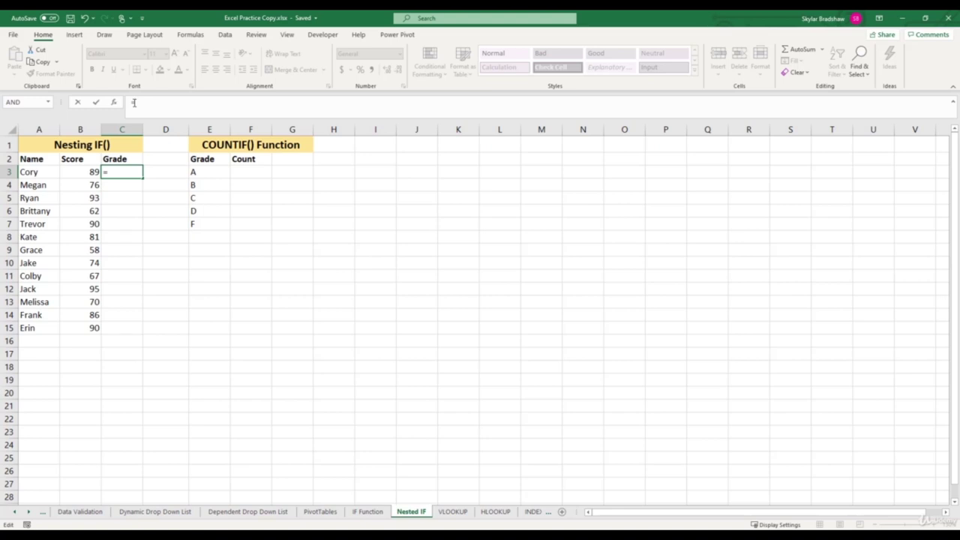
{"action": "type", "text": "if"}
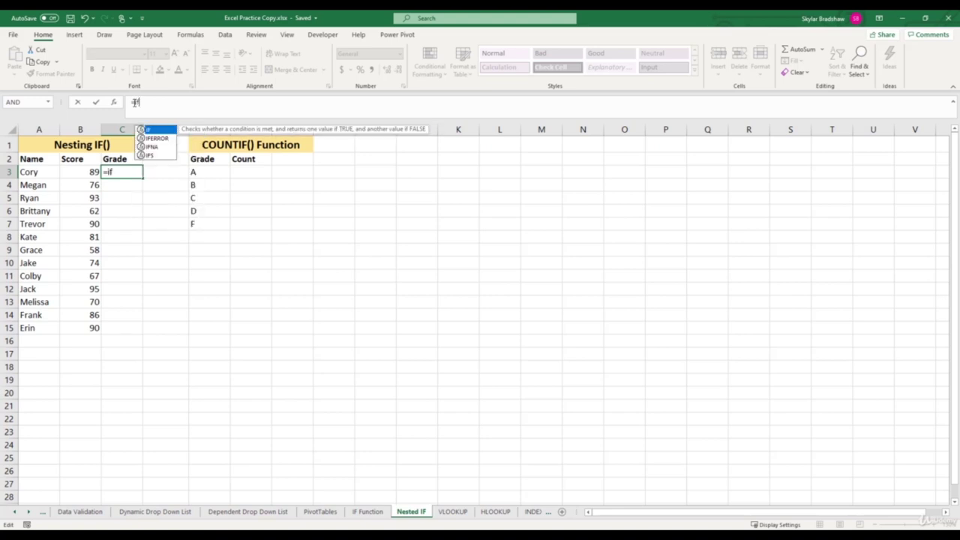
{"action": "type", "text": "("}
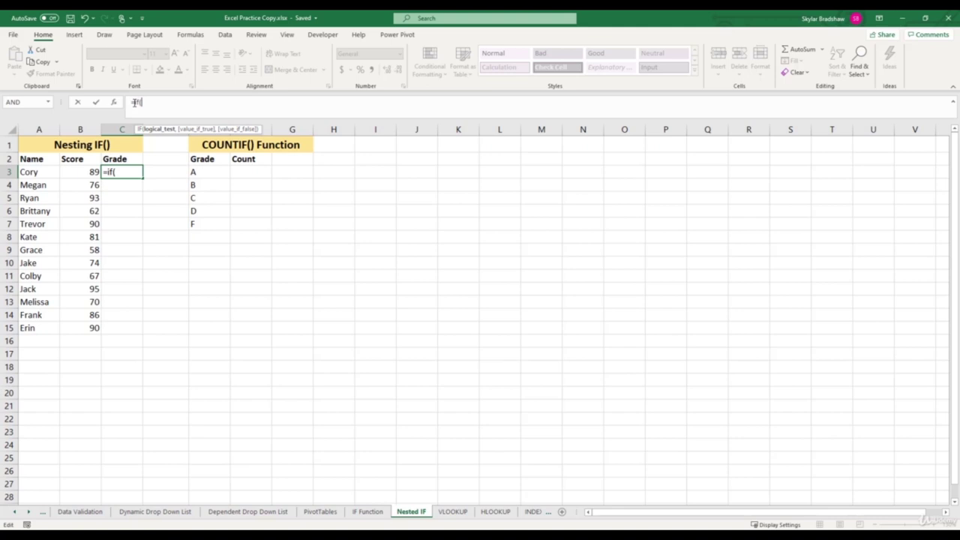
{"action": "left_click", "coordinate": [86, 171]}
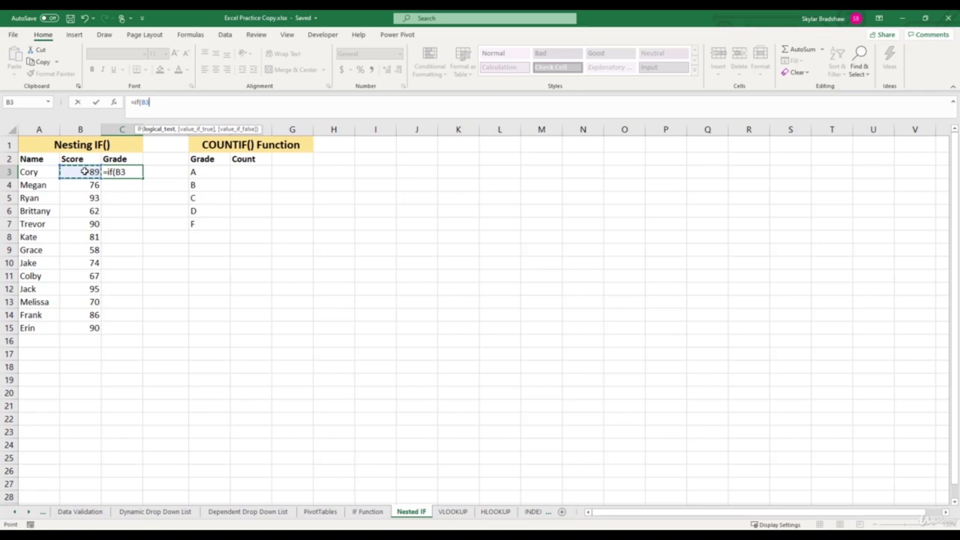
{"action": "type", "text": ">=90"}
{"action": "type", "text": ","}
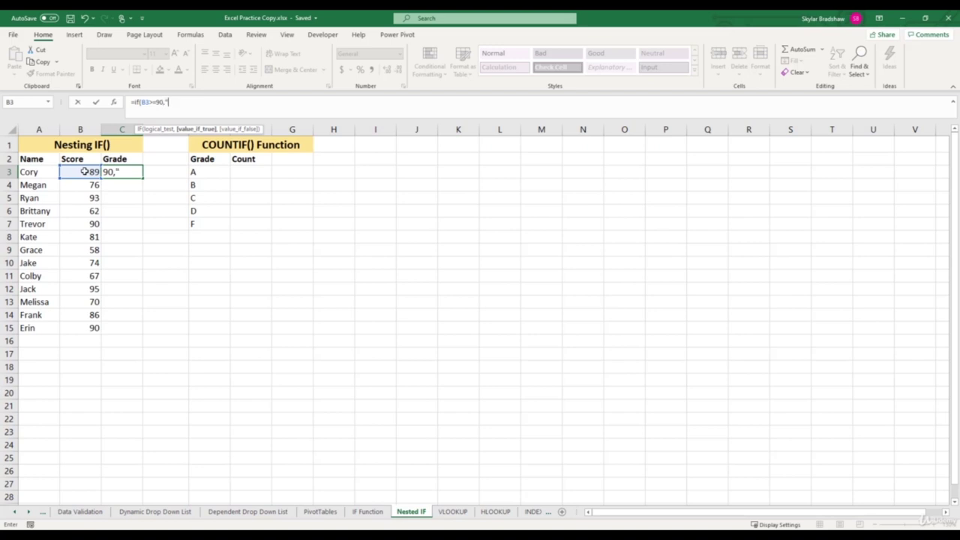
{"action": "type", "text": "A\","}
Open a second nested IF in C3's formula that tests B3
{"action": "type", "text": "if"}
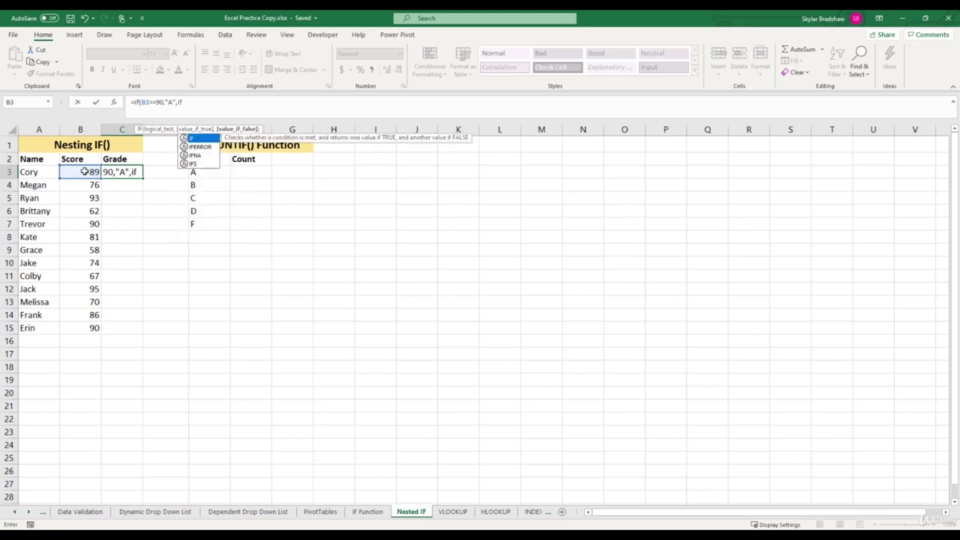
{"action": "type", "text": "("}
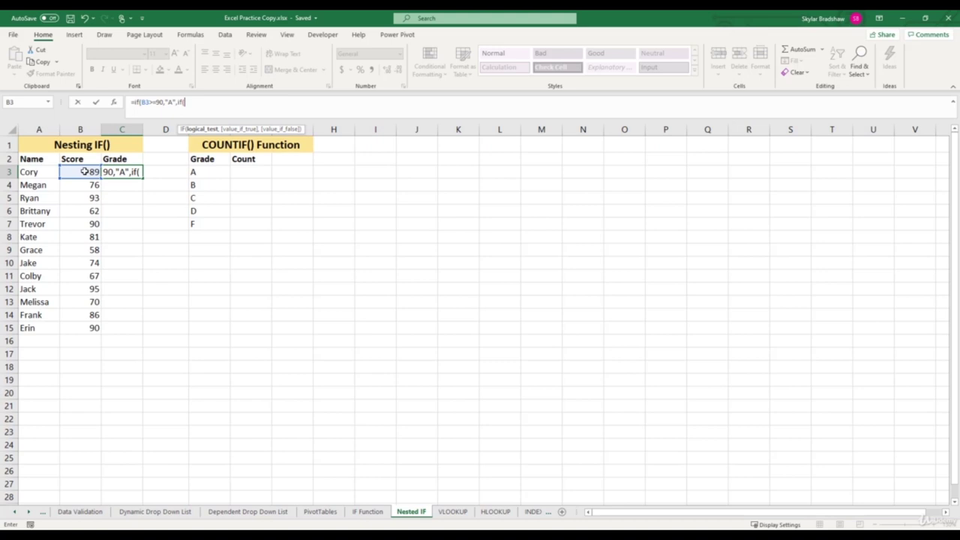
{"action": "left_click", "coordinate": [85, 172]}
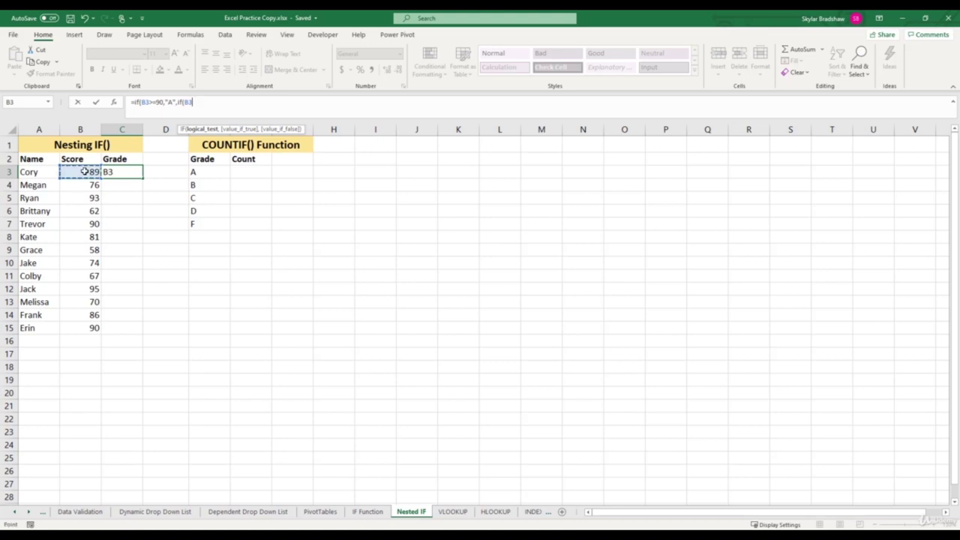
Add grade B for scores of 80 or more and open a third IF on B3
{"action": "type", "text": ">="}
{"action": "type", "text": "80,"}
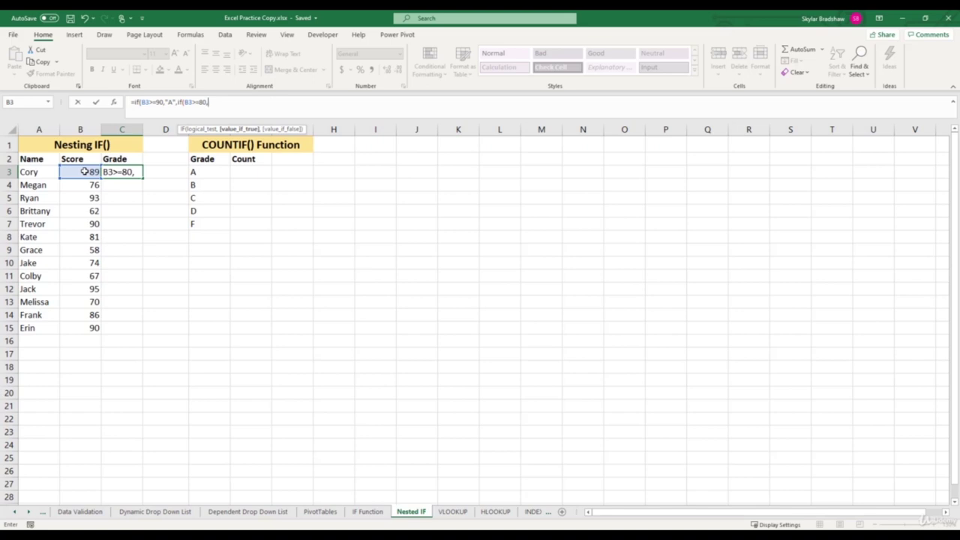
{"action": "type", "text": "\"B\""}
{"action": "type", "text": ","}
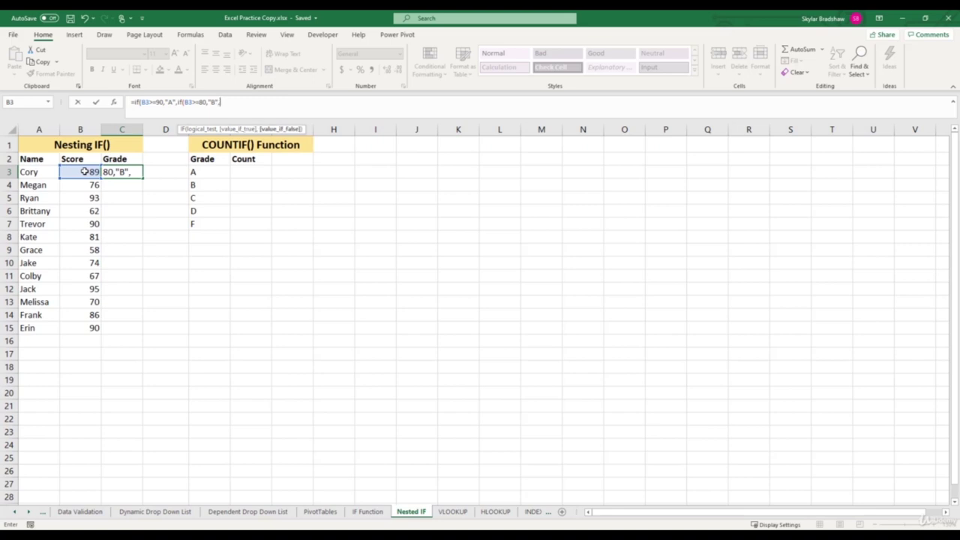
{"action": "type", "text": "if"}
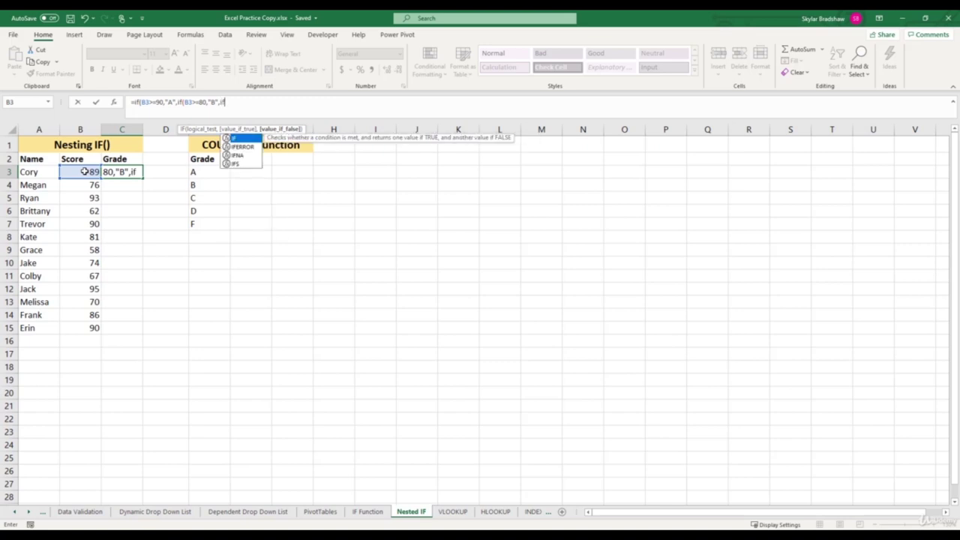
{"action": "type", "text": "("}
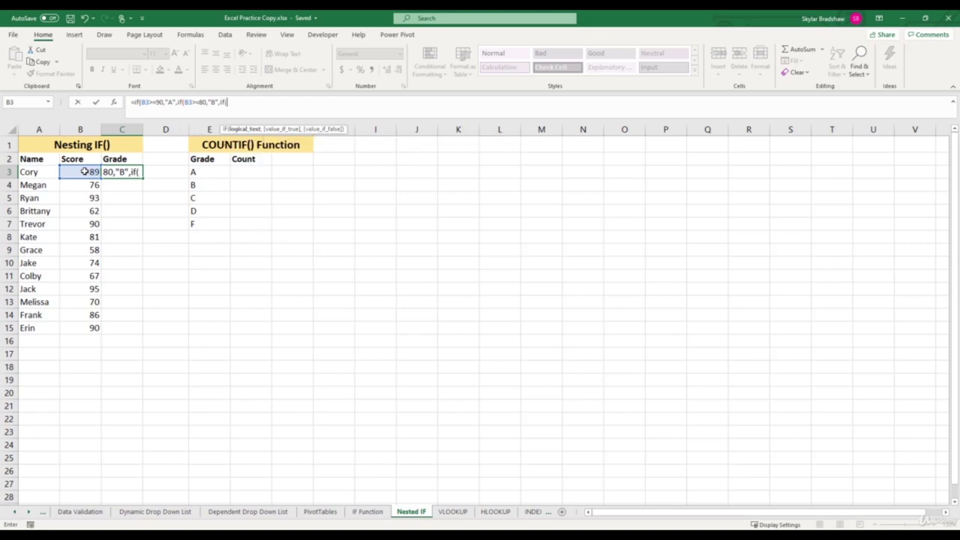
{"action": "left_click", "coordinate": [85, 171]}
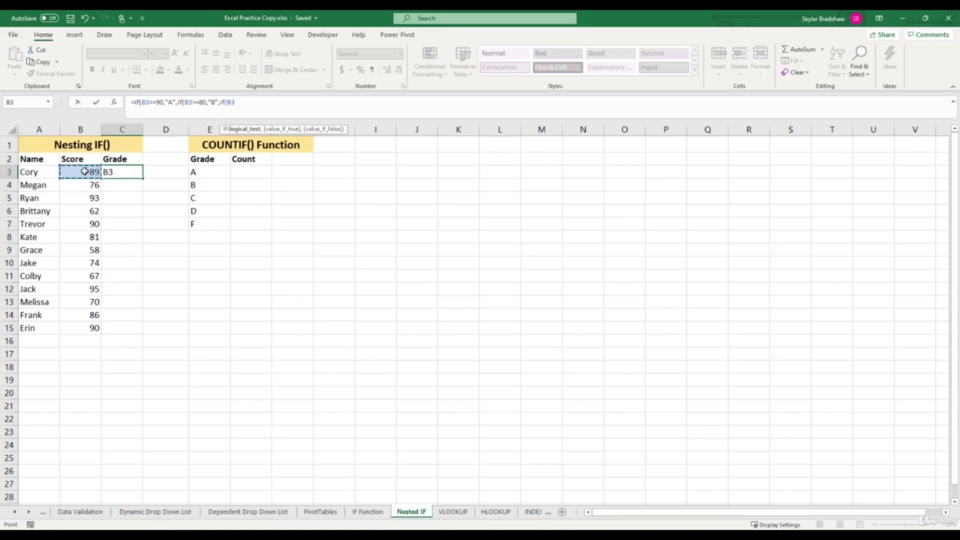
Add grade C for 70 or more and grade D for 65 or more to the formula
{"action": "type", "text": ">=70,\"C\","}
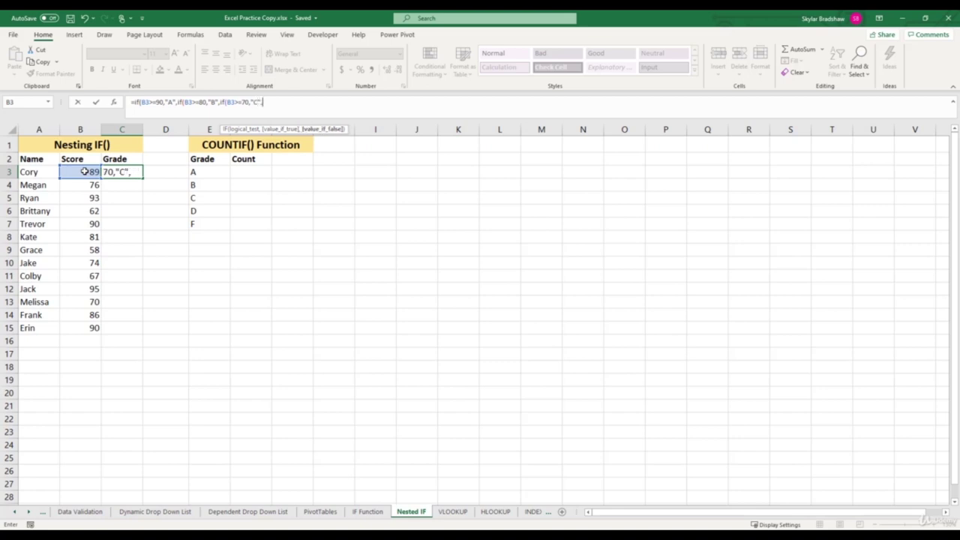
{"action": "type", "text": "if("}
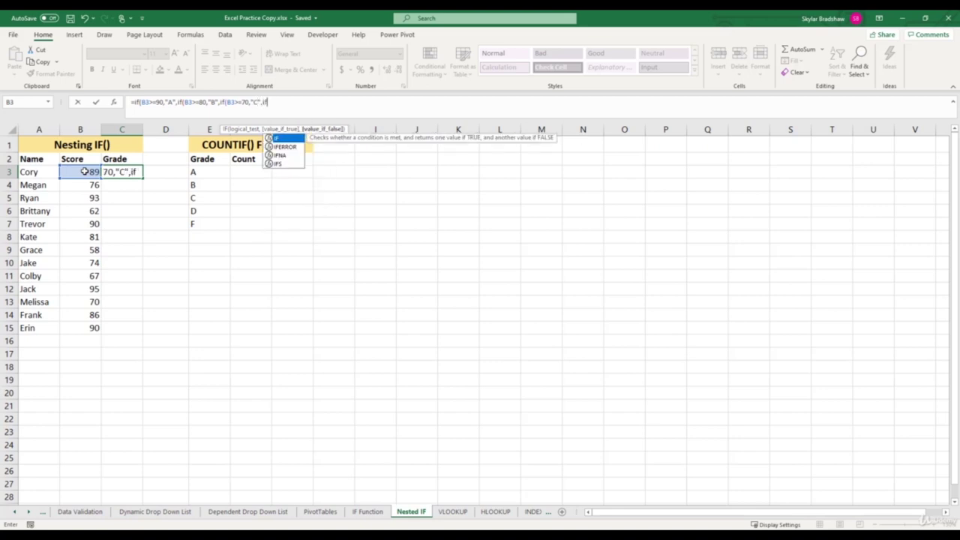
{"action": "left_click", "coordinate": [84, 171]}
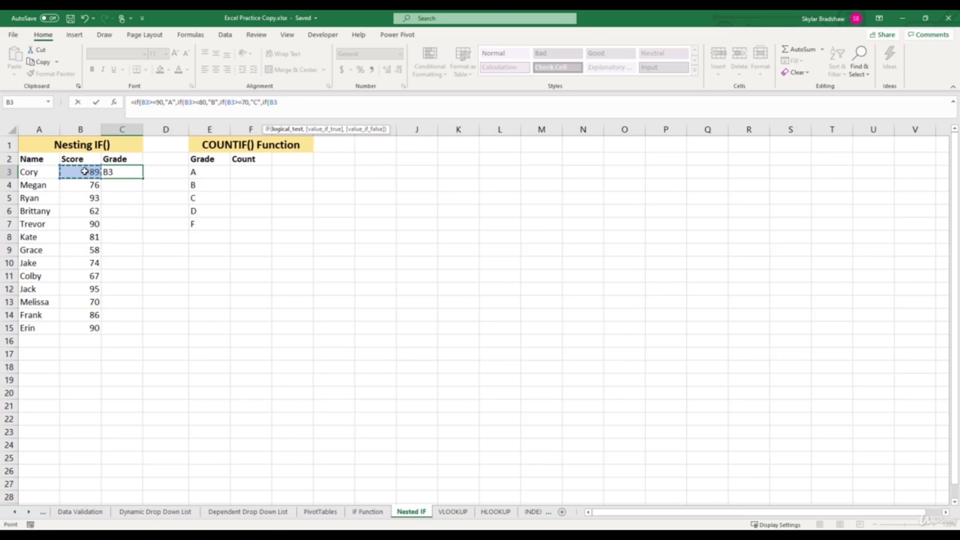
{"action": "type", "text": ">=65,\"D\","}
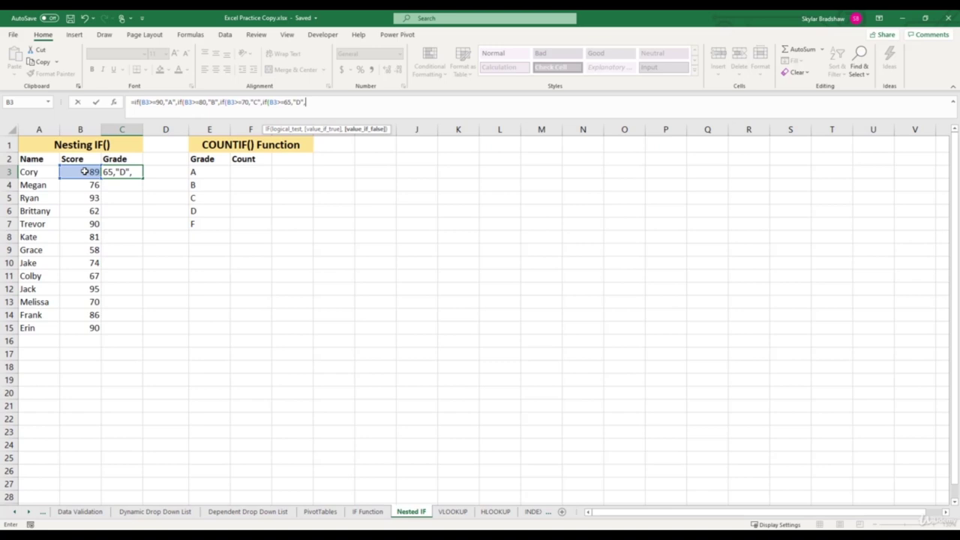
Finish C3's nested IF with a final "F" and four closing parentheses, returning B for Cory
{"action": "type", "text": "\"f"}
{"action": "key", "text": "BackSpace"}
{"action": "type", "text": "F\""}
{"action": "type", "text": ")))"}
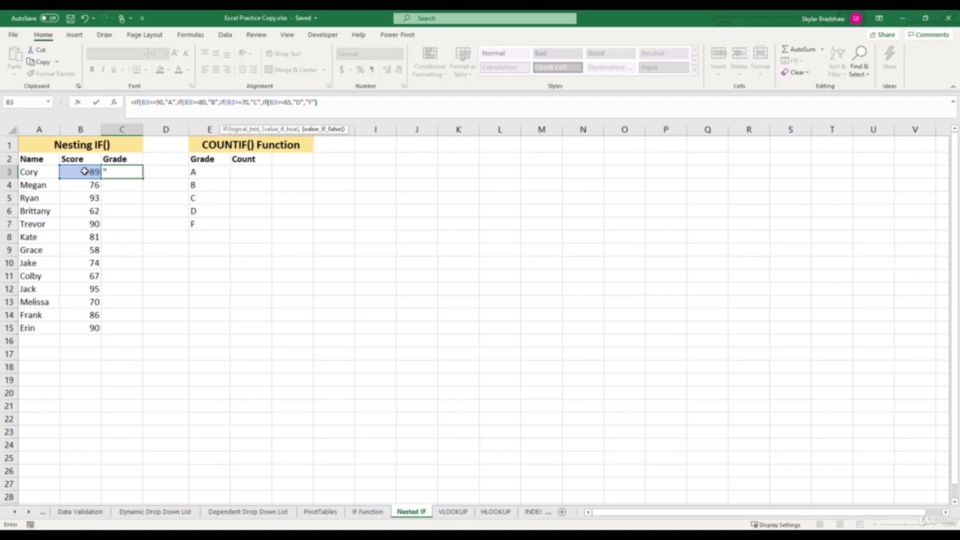
{"action": "type", "text": ")"}
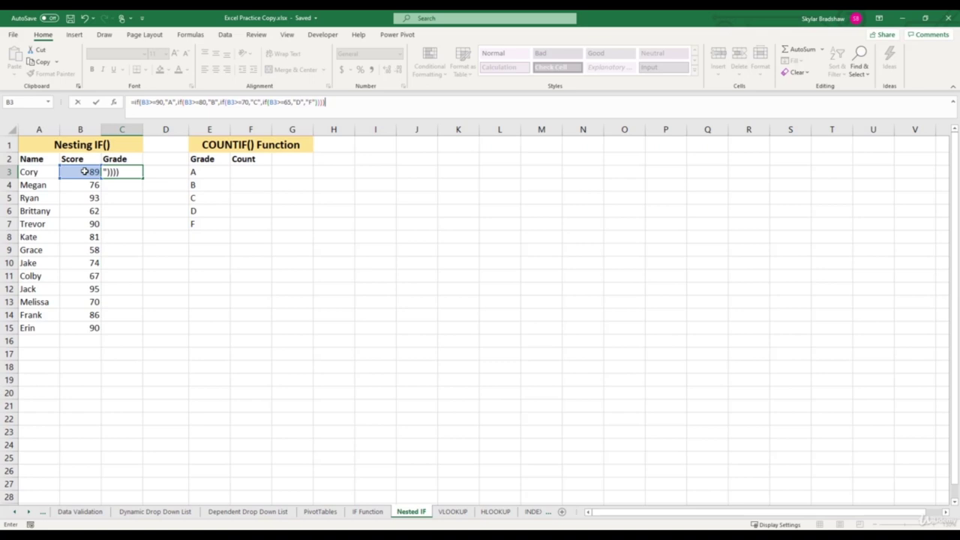
{"action": "key", "text": "Return"}
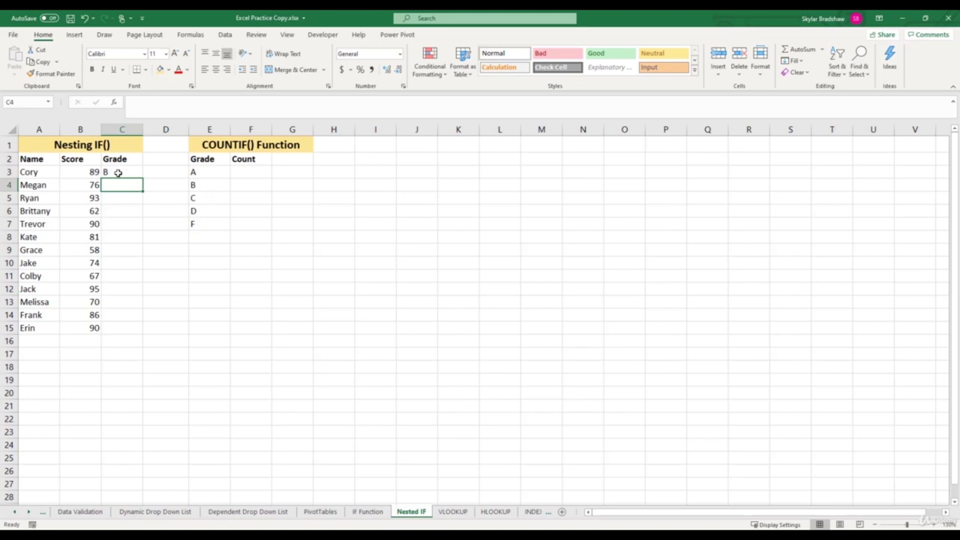
{"action": "left_click", "coordinate": [118, 173]}
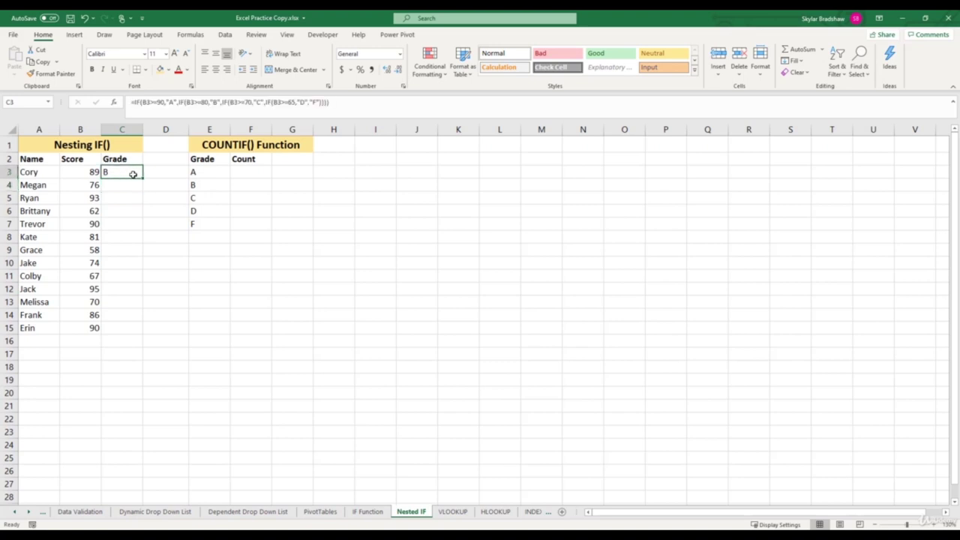
{"action": "double_click", "coordinate": [142, 178]}
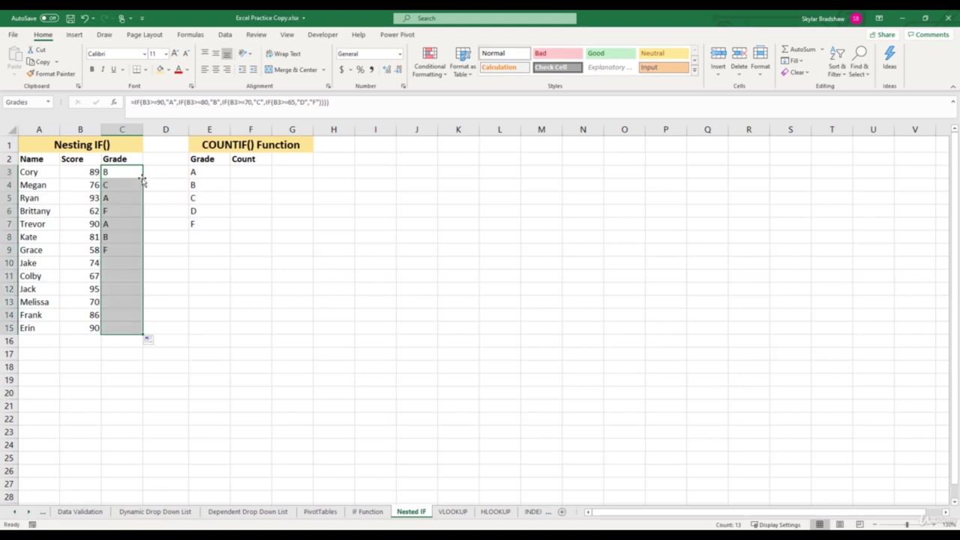
{"action": "left_click", "coordinate": [43, 180]}
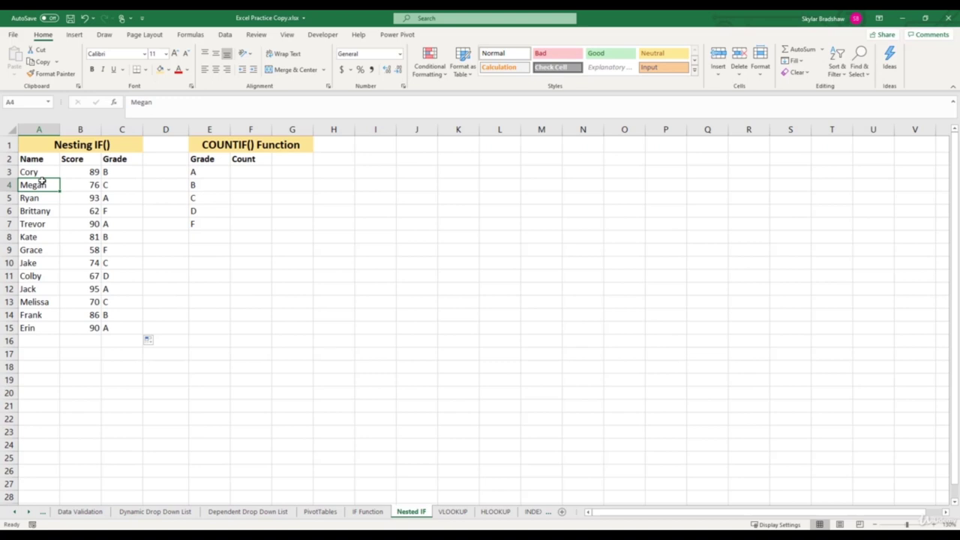
{"action": "key", "text": "Right"}
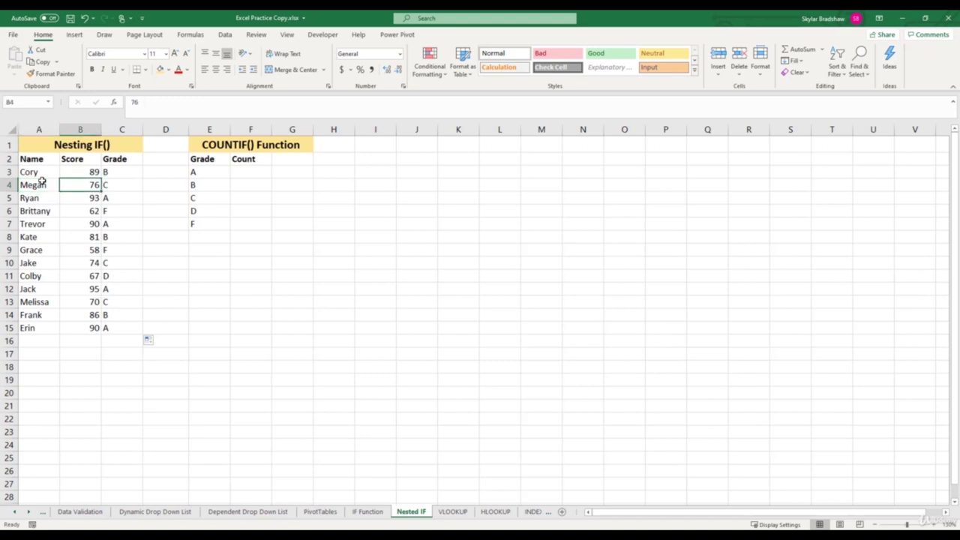
{"action": "key", "text": "Right"}
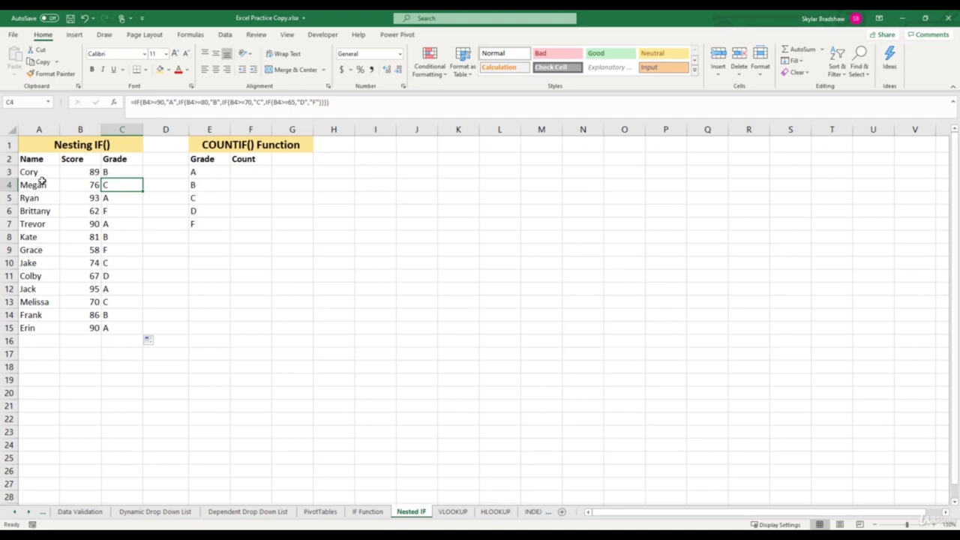
{"action": "key", "text": "Down"}
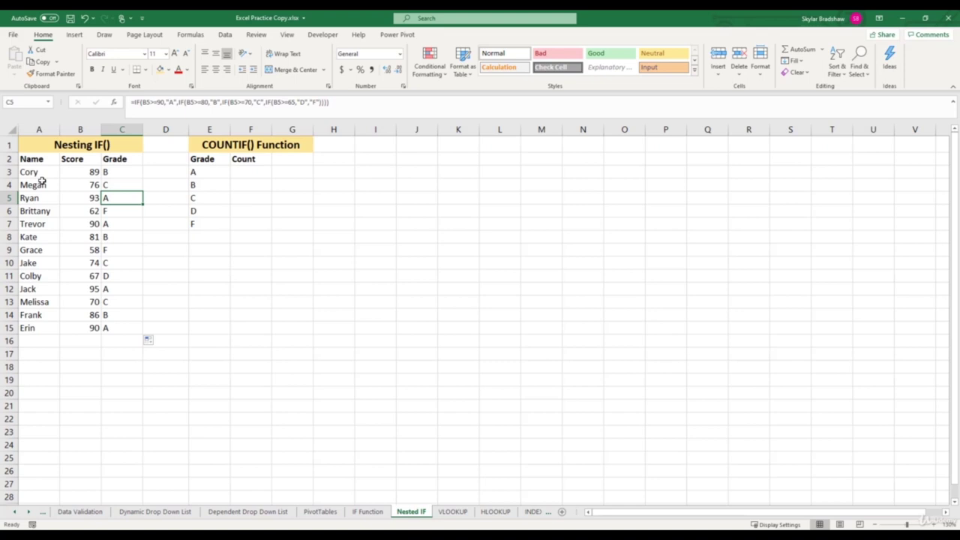
{"action": "key", "text": "Down"}
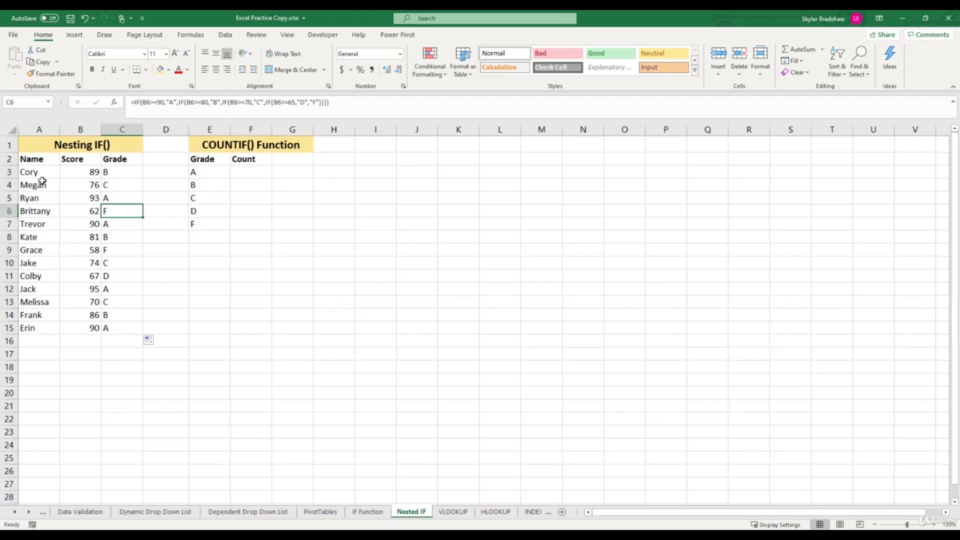
{"action": "left_click", "coordinate": [303, 145]}
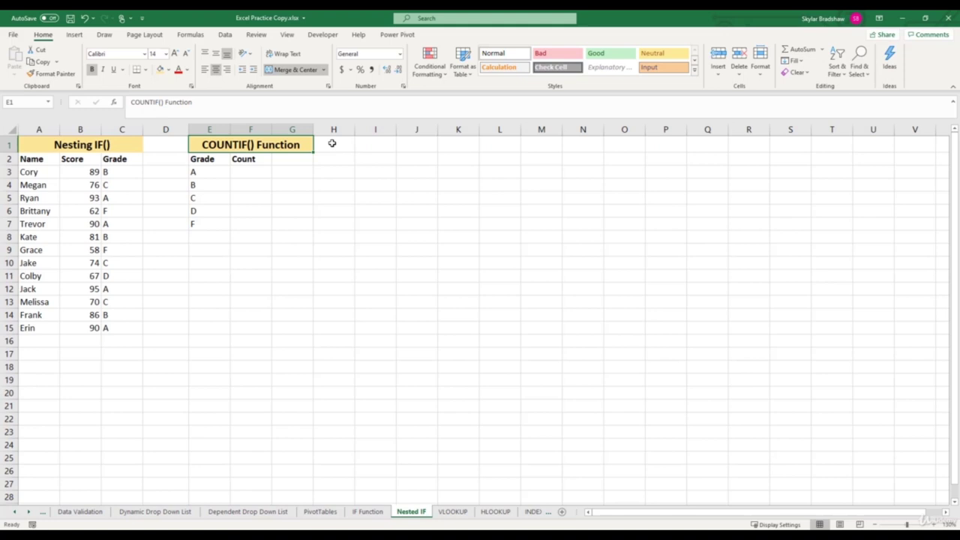
Start an empty =COUNTIF() formula in F3 and open its Function Arguments dialog
{"action": "left_click_drag", "start_coordinate": [122, 174], "coordinate": [113, 328]}
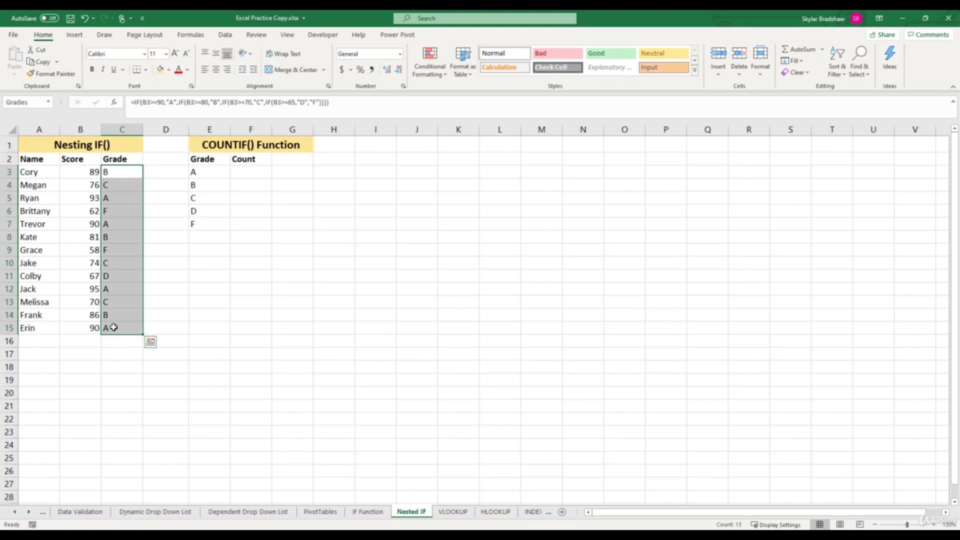
{"action": "left_click", "coordinate": [248, 172]}
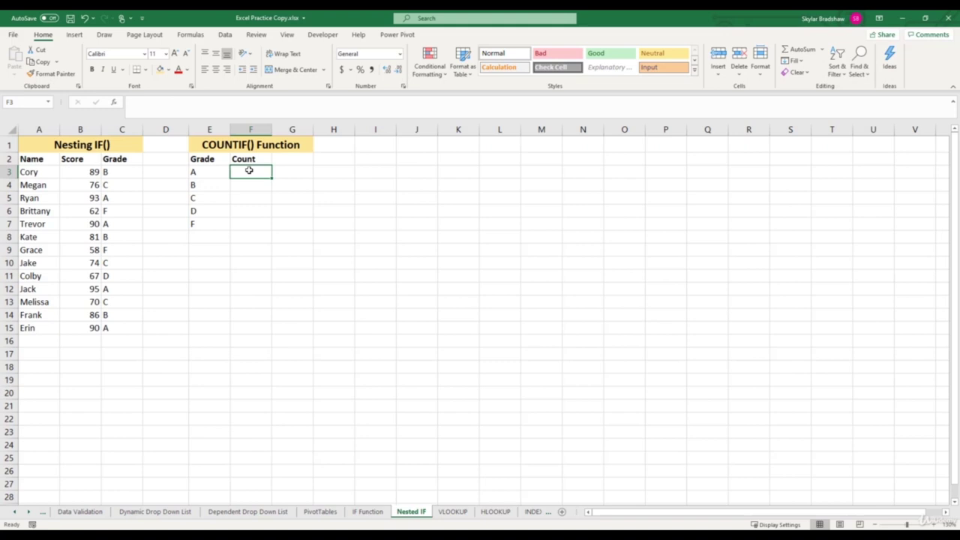
{"action": "type", "text": "=count"}
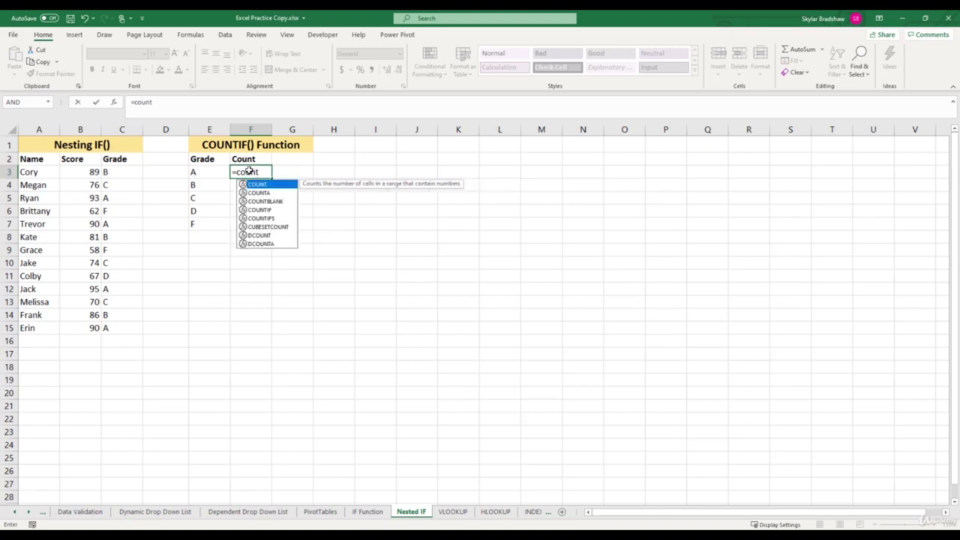
{"action": "double_click", "coordinate": [261, 210]}
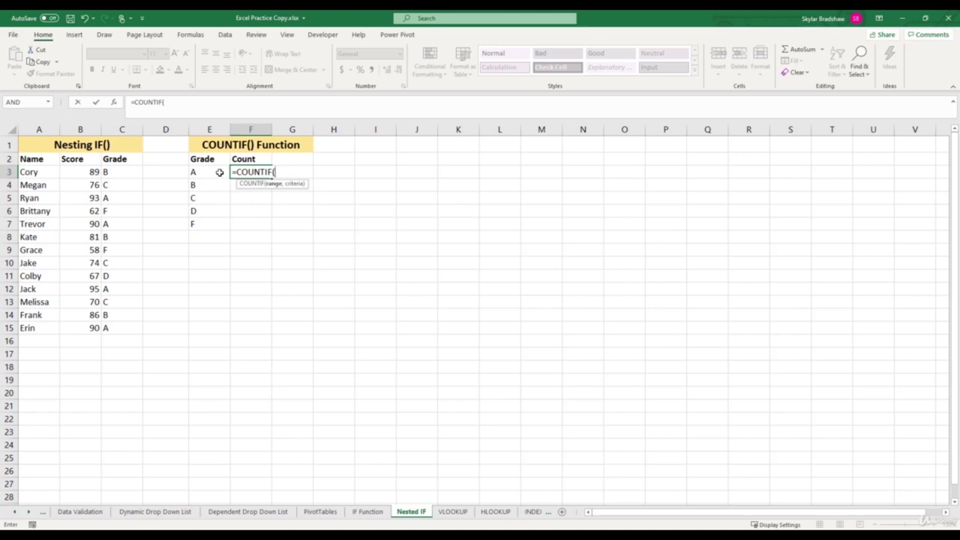
{"action": "left_click", "coordinate": [115, 104]}
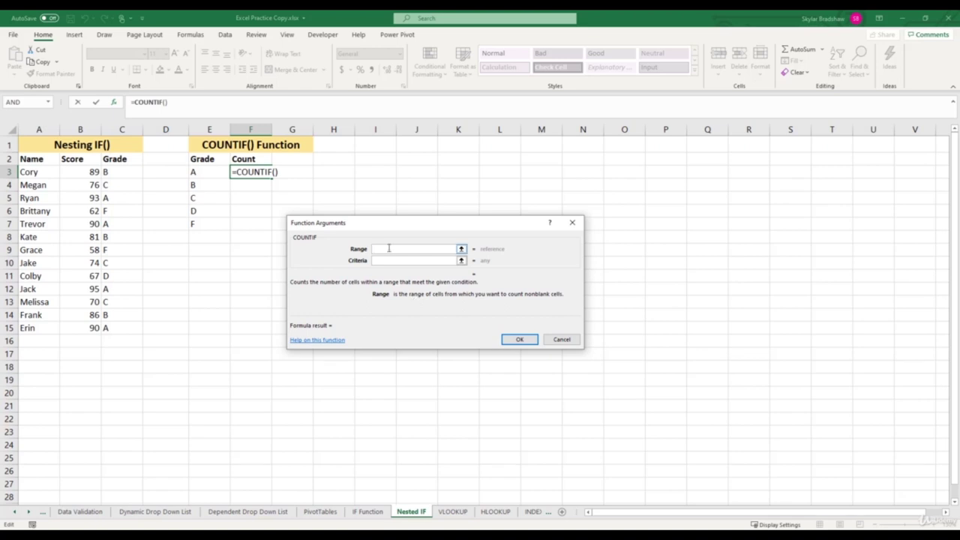
Set COUNTIF's range to C3:C15 and criteria to E3, so F3 counts 4 A grades
{"action": "left_click_drag", "start_coordinate": [110, 172], "coordinate": [110, 323]}
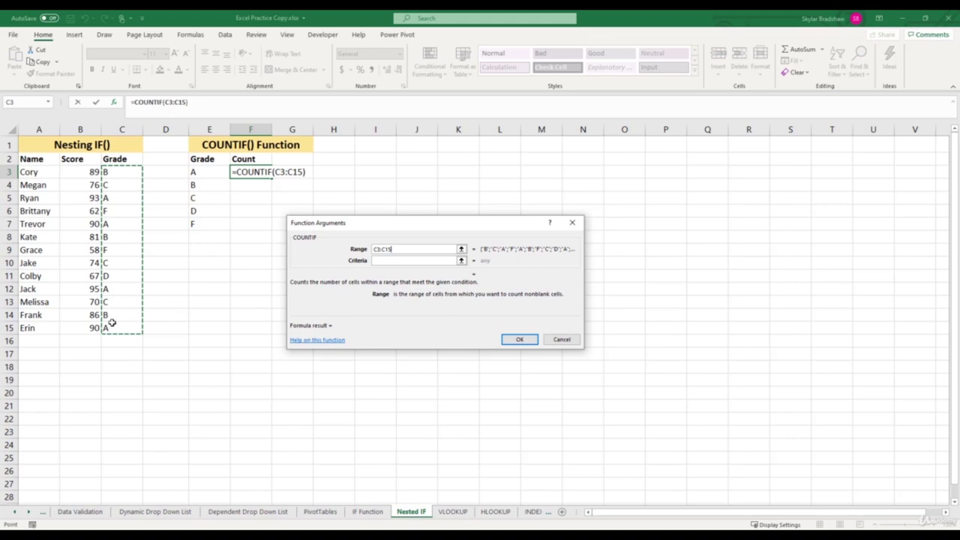
{"action": "left_click", "coordinate": [384, 260]}
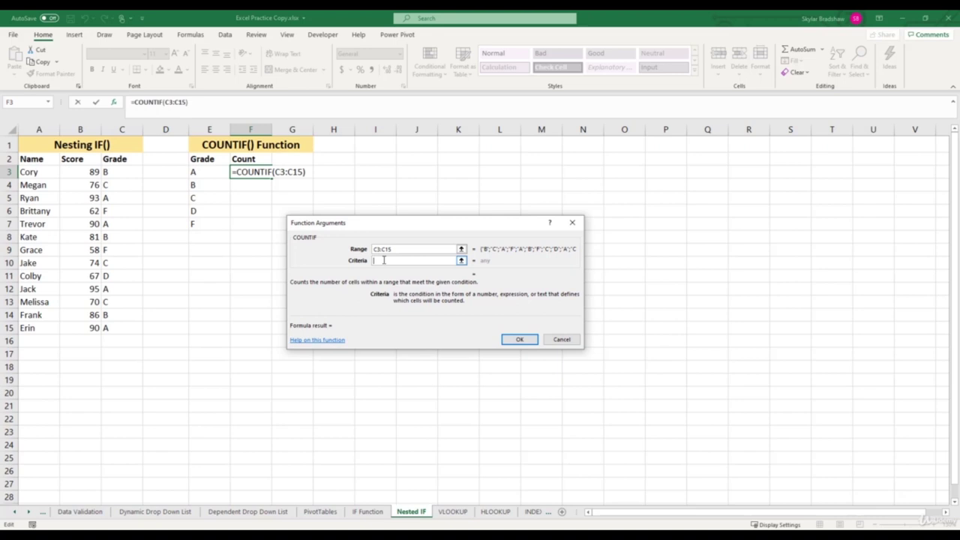
{"action": "left_click", "coordinate": [212, 174]}
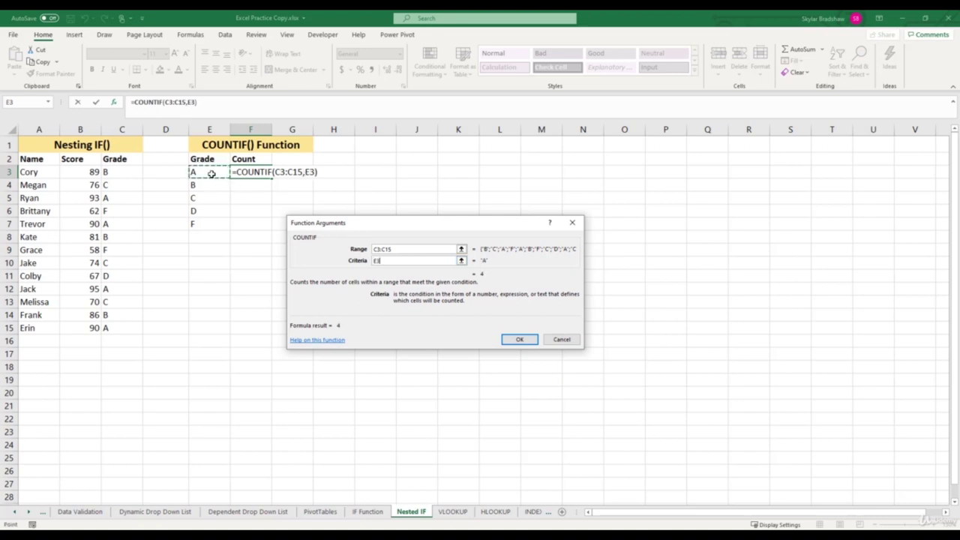
{"action": "left_click", "coordinate": [521, 340]}
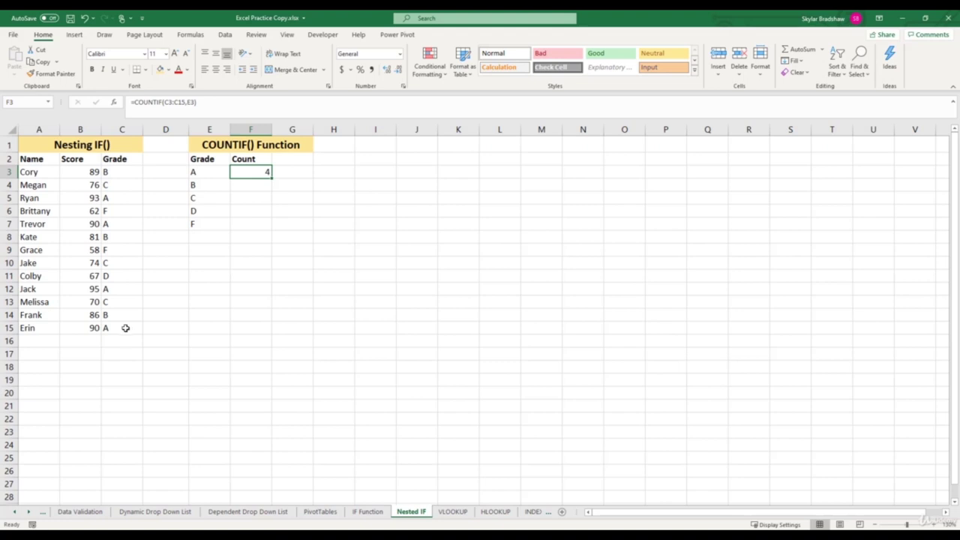
Fill F3's COUNTIF down to F7 and inspect F4's range shifted to C4:C16
{"action": "double_click", "coordinate": [271, 177]}
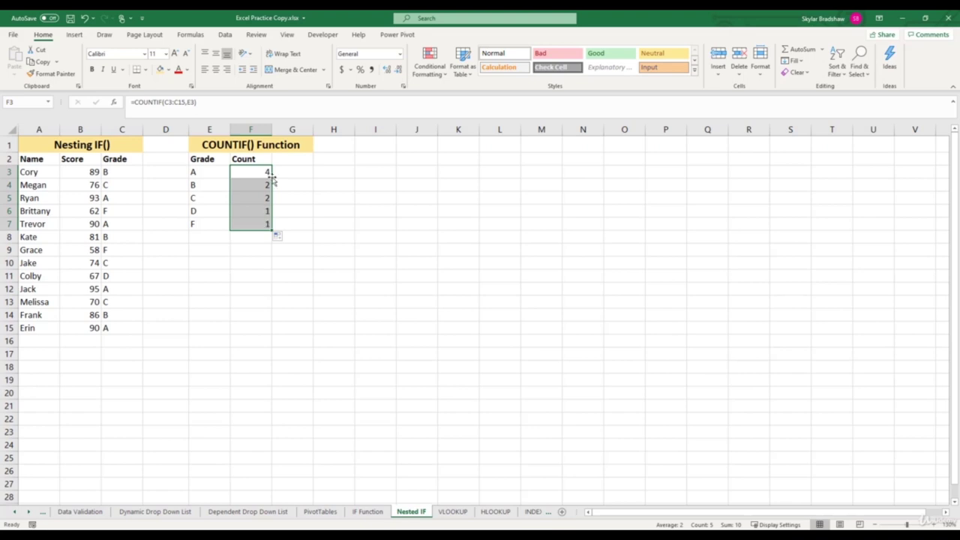
{"action": "left_click", "coordinate": [253, 184]}
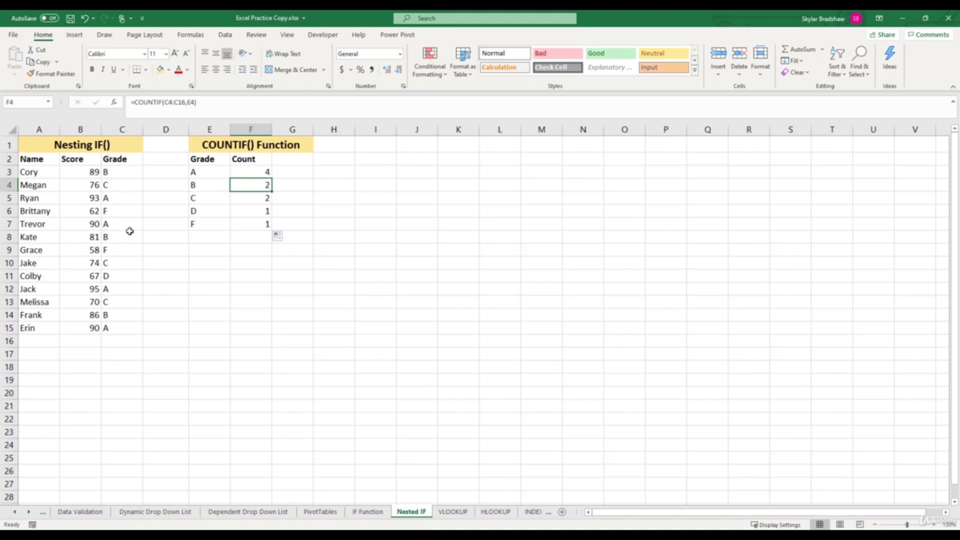
{"action": "left_click", "coordinate": [124, 316]}
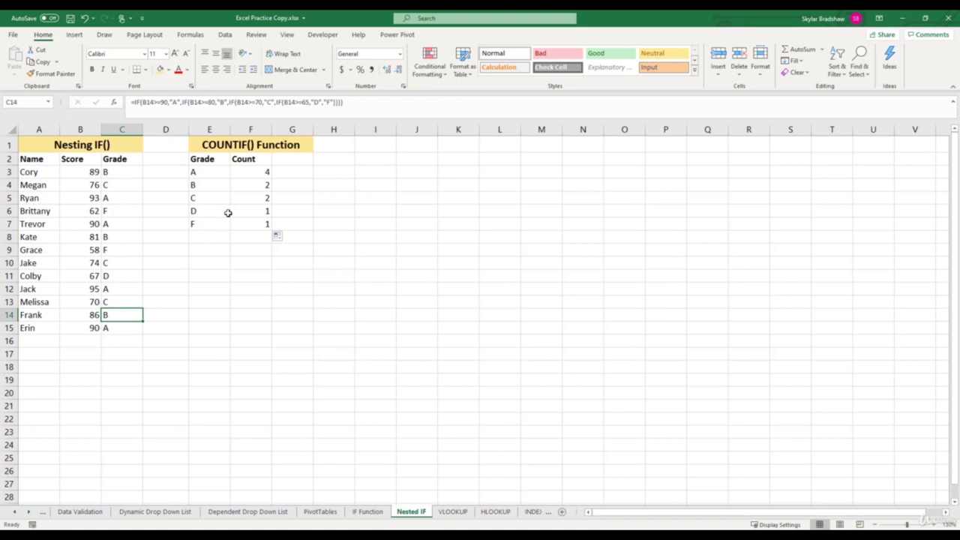
{"action": "left_click", "coordinate": [247, 188]}
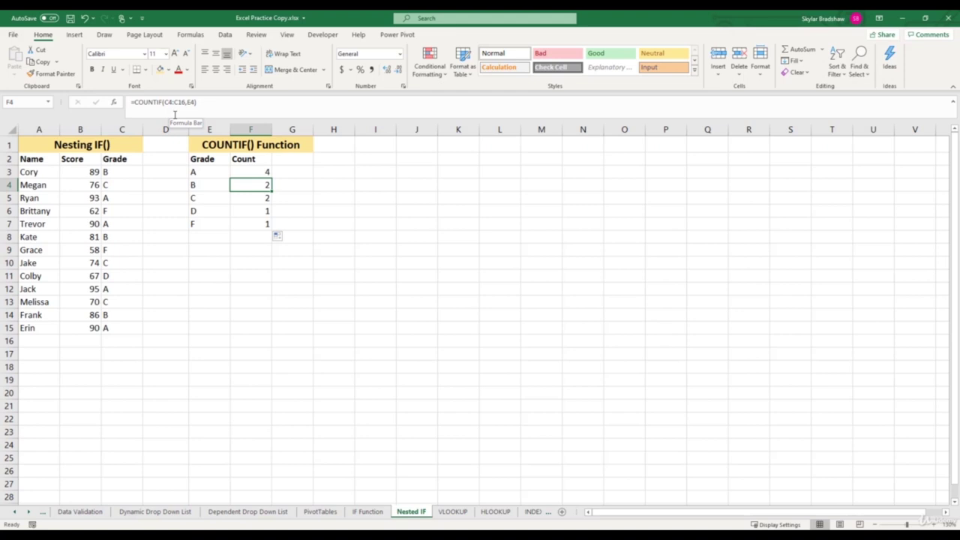
{"action": "left_click_drag", "start_coordinate": [128, 184], "coordinate": [122, 338]}
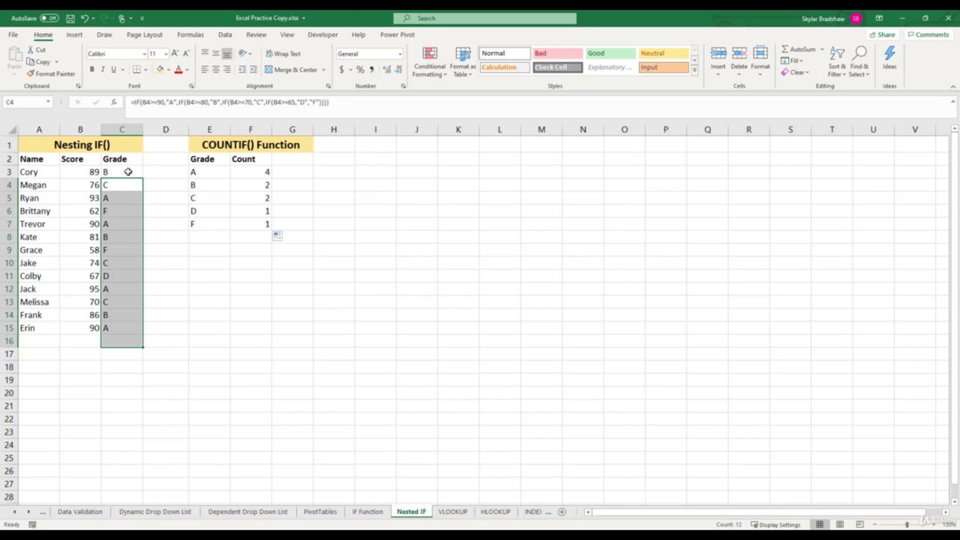
{"action": "left_click", "coordinate": [253, 173]}
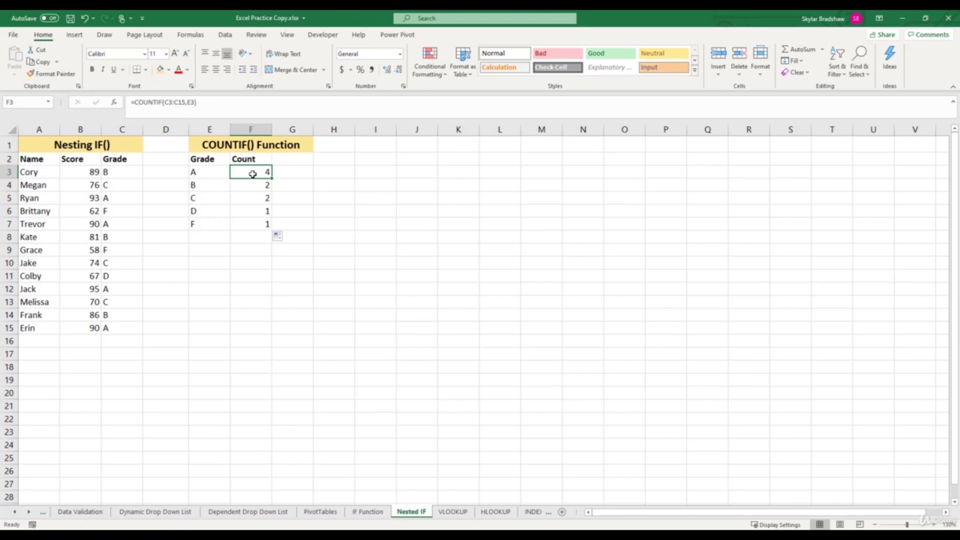
Make F3's range absolute, giving =COUNTIF($C$3:$C$15,E3)
{"action": "left_click", "coordinate": [181, 102]}
{"action": "left_click_drag", "start_coordinate": [184, 102], "coordinate": [167, 103]}
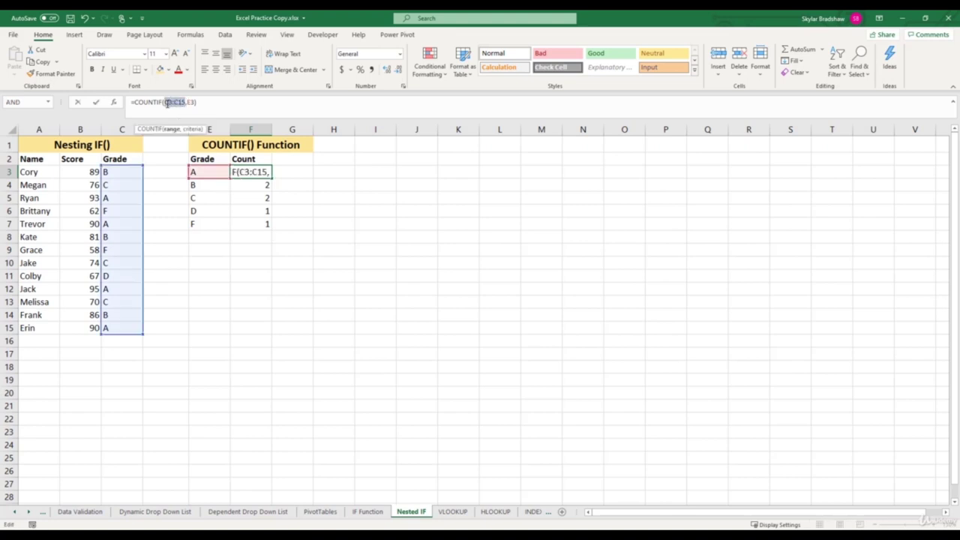
{"action": "key", "text": "F4"}
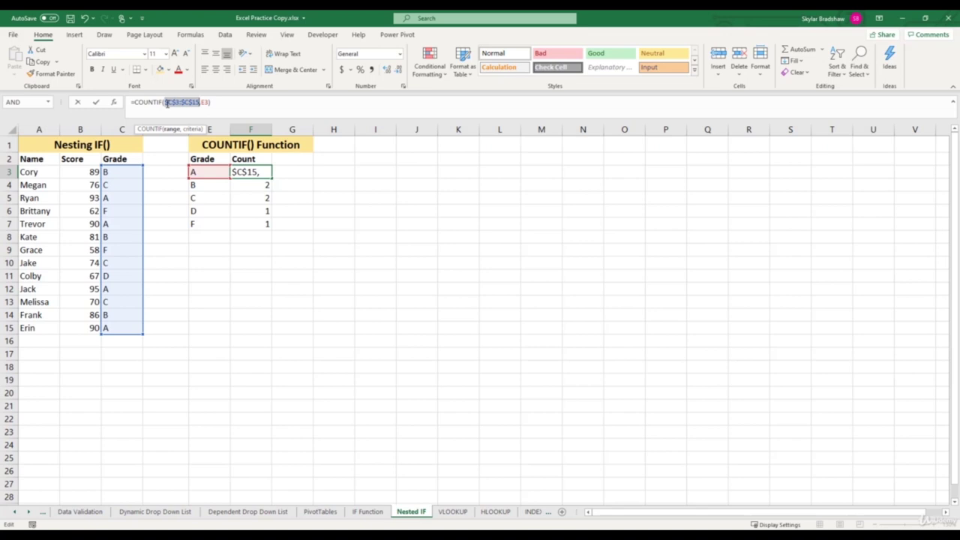
{"action": "key", "text": "Return"}
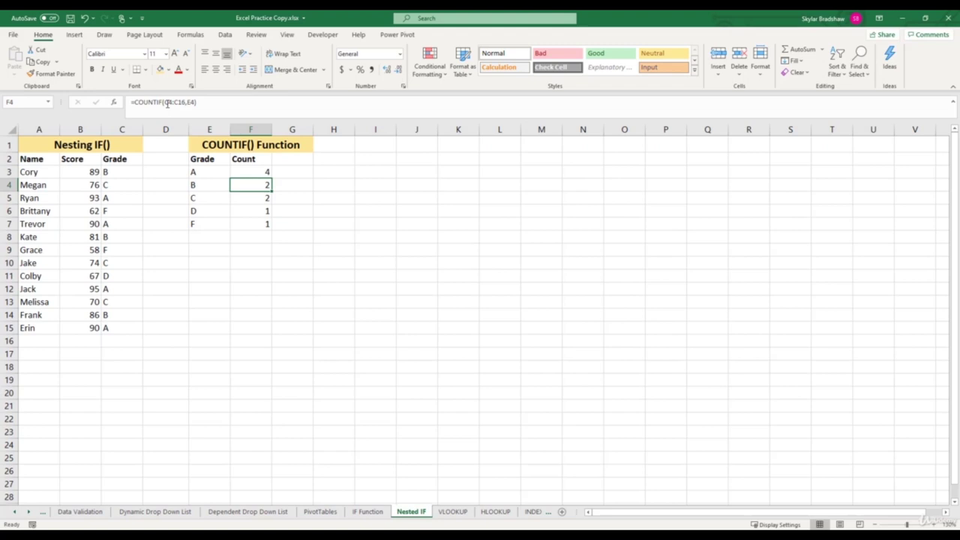
{"action": "left_click", "coordinate": [243, 175]}
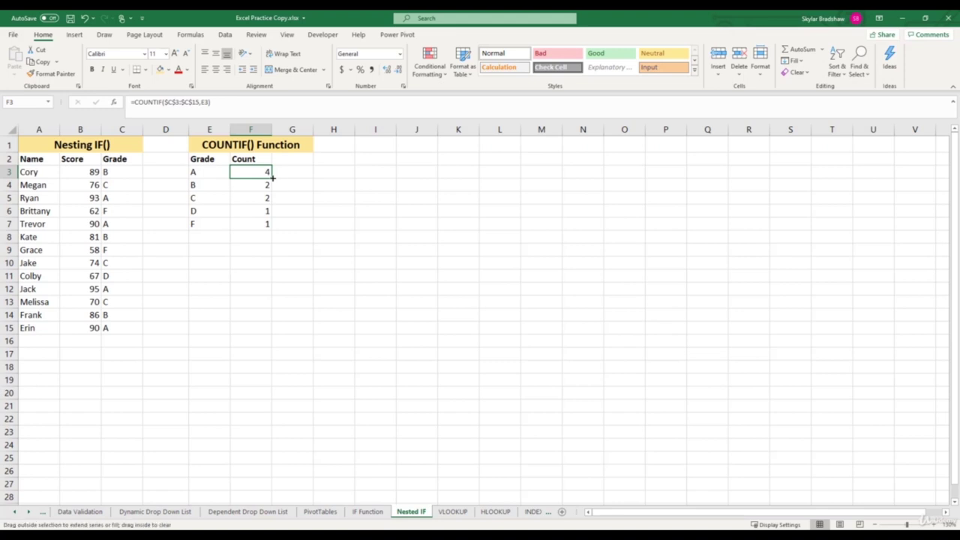
Refill the absolute COUNTIF down to F7 (3 B, 3 C, 1 D, 2 F) and save the workbook
{"action": "double_click", "coordinate": [272, 177]}
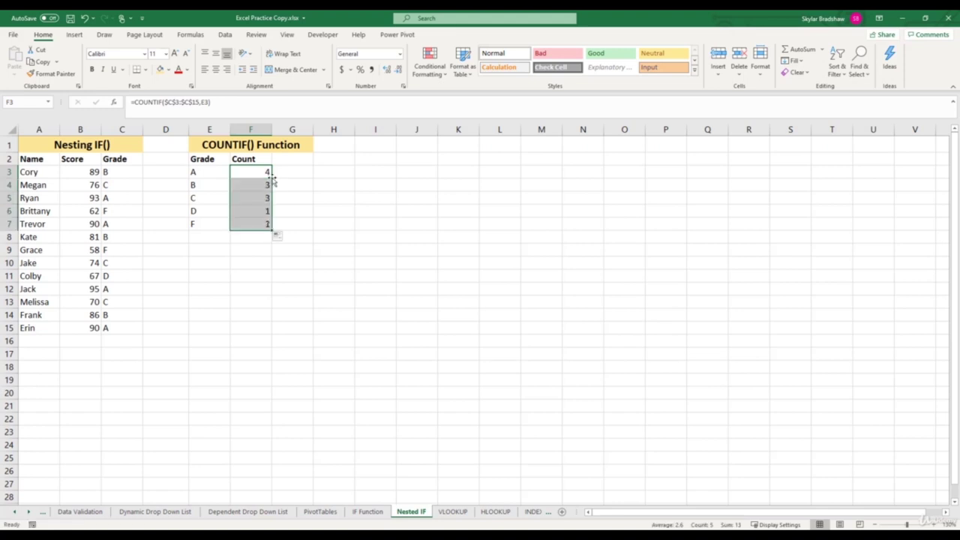
{"action": "left_click", "coordinate": [253, 184]}
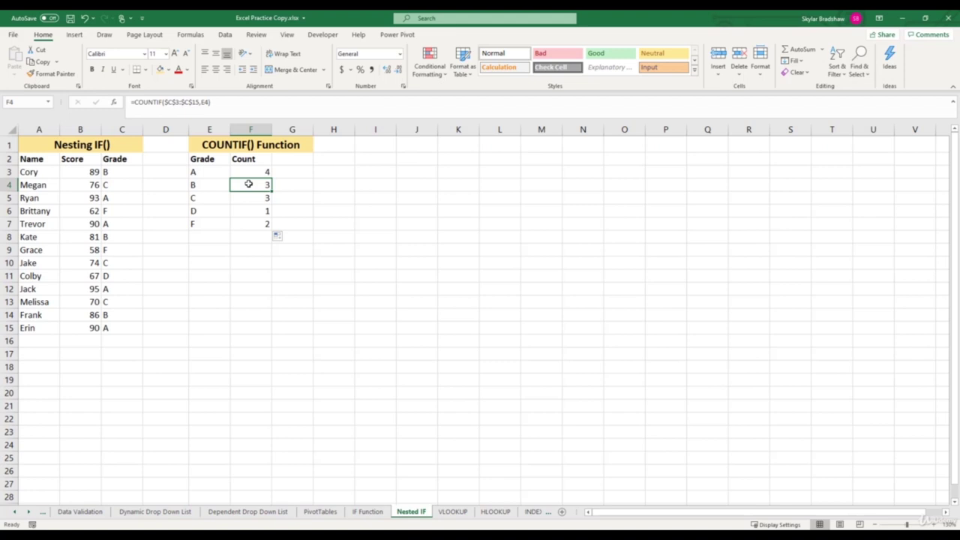
{"action": "key", "text": "ctrl+s"}
{"action": "left_click", "coordinate": [166, 145]}
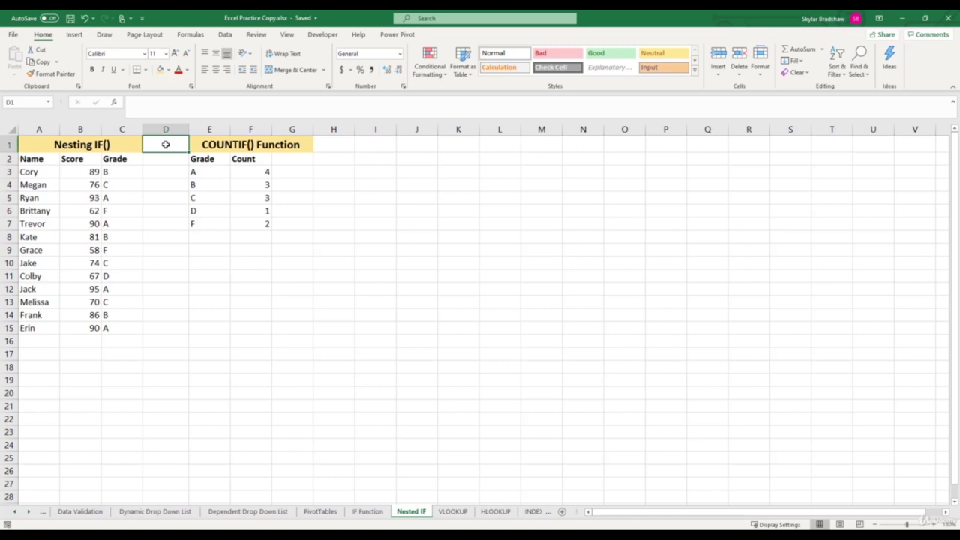
{"action": "left_click", "coordinate": [245, 170]}
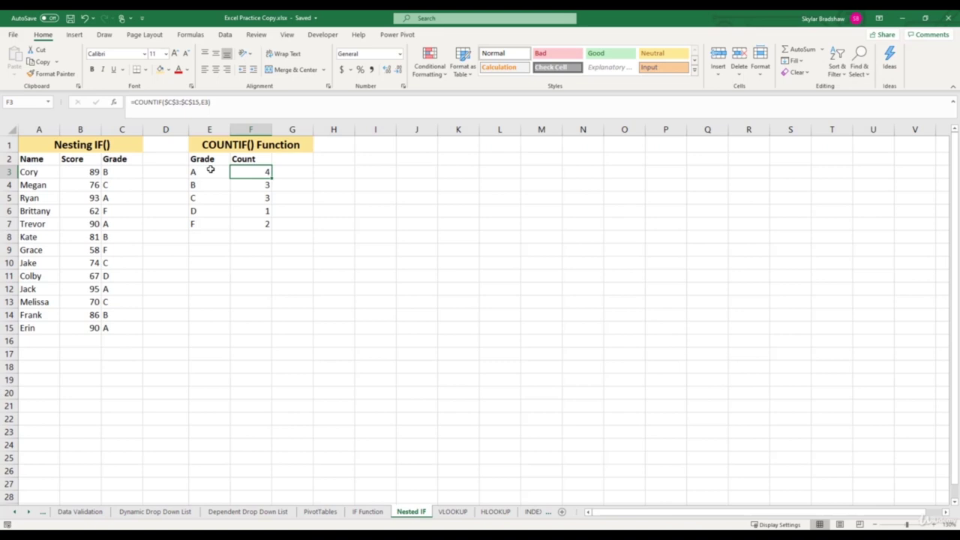
Select the grade values in C3:C15
{"action": "left_click_drag", "start_coordinate": [126, 172], "coordinate": [120, 328]}
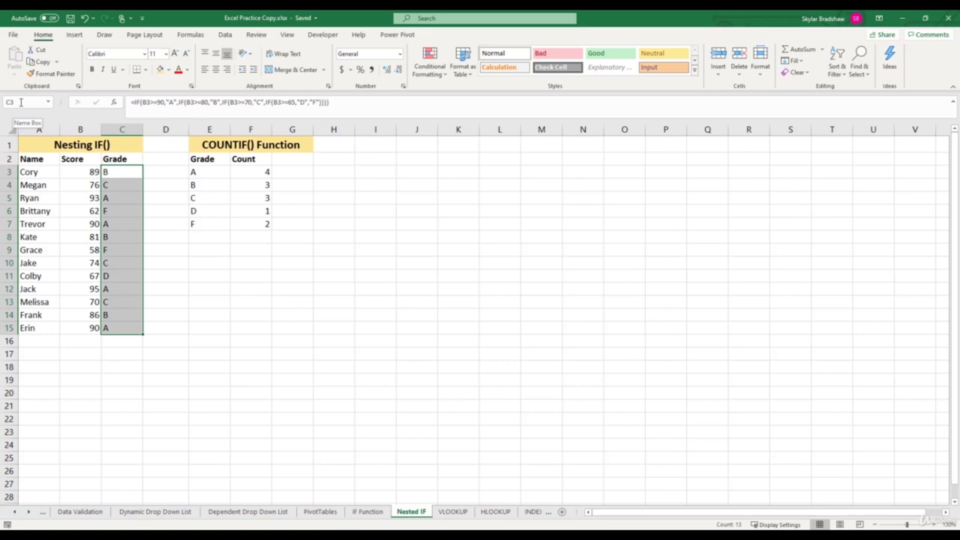
Define the name Grades for C3:C15 through Formulas > Define Name
{"action": "left_click", "coordinate": [191, 34]}
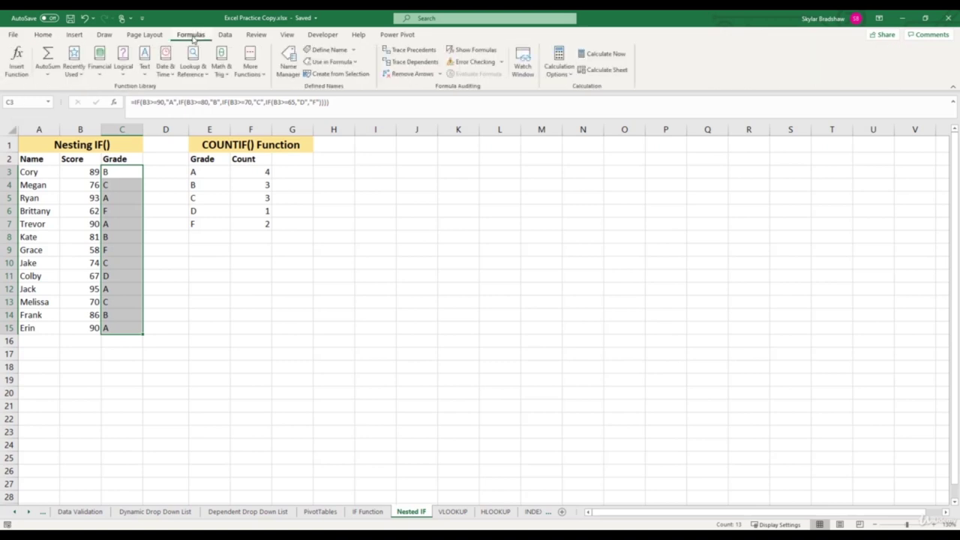
{"action": "left_click", "coordinate": [323, 53]}
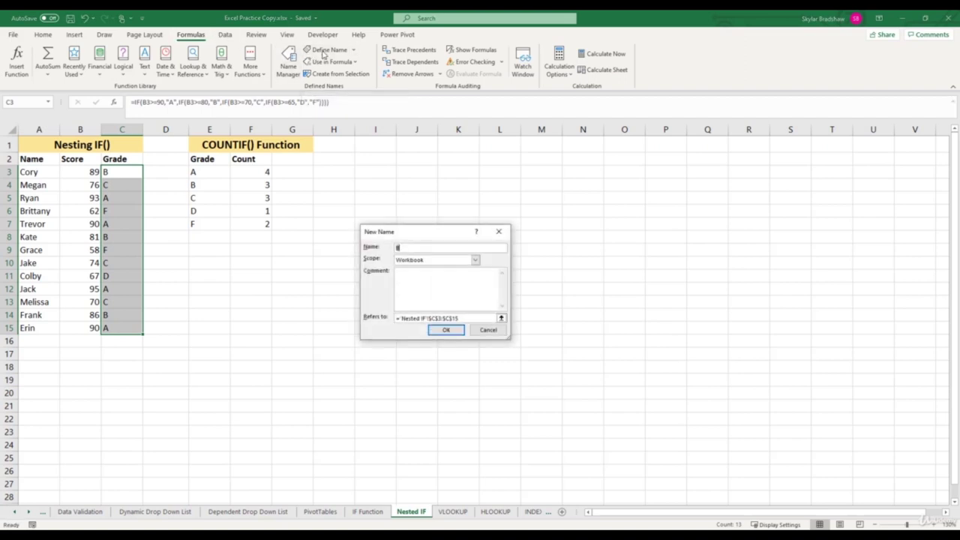
{"action": "type", "text": "Grades"}
{"action": "key", "text": "BackSpace"}
{"action": "key", "text": "BackSpace"}
{"action": "key", "text": "BackSpace"}
{"action": "type", "text": "des"}
{"action": "left_click", "coordinate": [458, 331]}
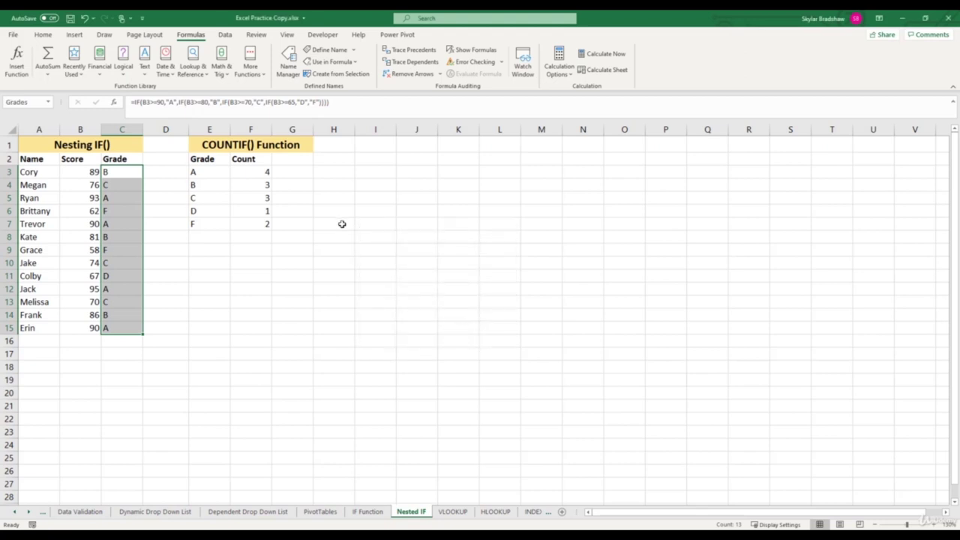
{"action": "left_click", "coordinate": [248, 172]}
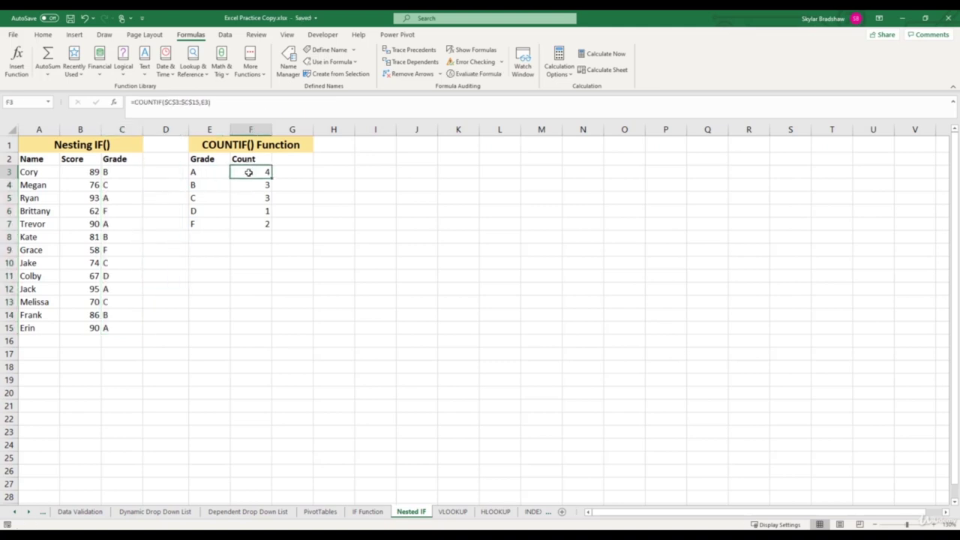
Replace F3's range with Grades and fill =COUNTIF(Grades,E3) down to F7
{"action": "left_click", "coordinate": [199, 101]}
{"action": "left_click_drag", "start_coordinate": [199, 102], "coordinate": [164, 102]}
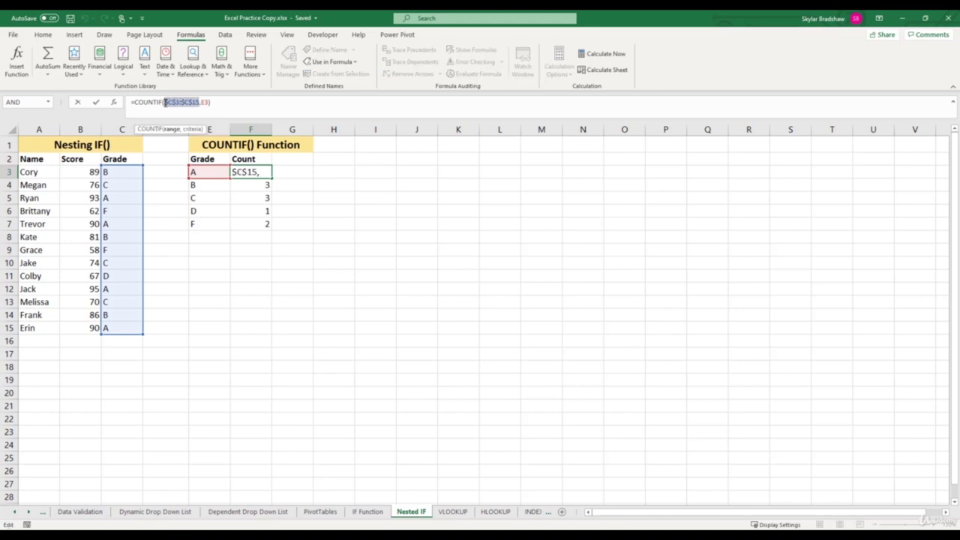
{"action": "type", "text": "gra"}
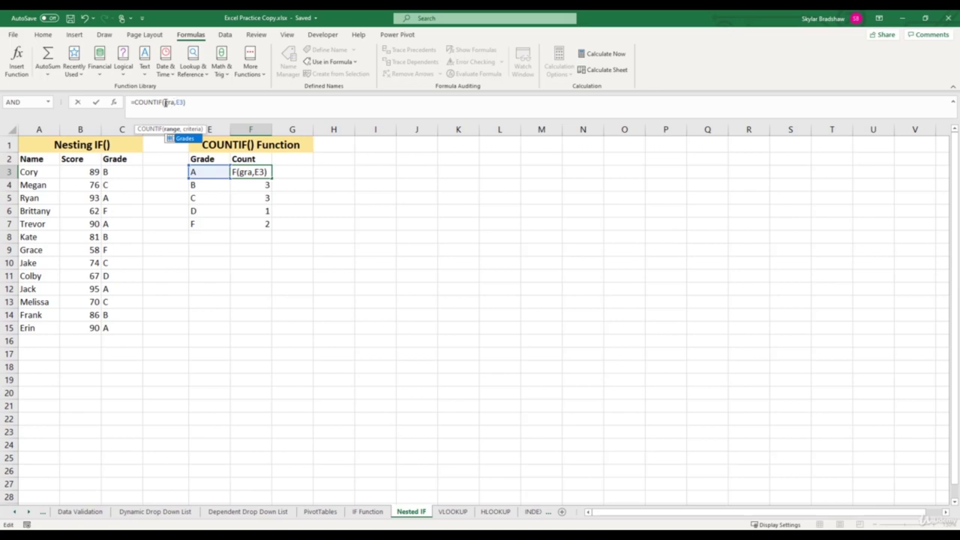
{"action": "double_click", "coordinate": [179, 143]}
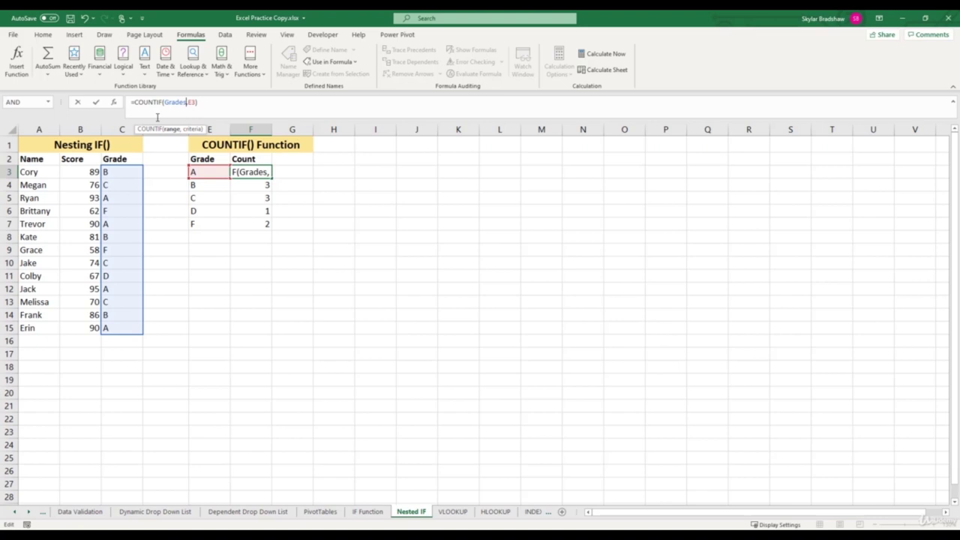
{"action": "key", "text": "Return"}
{"action": "left_click", "coordinate": [269, 174]}
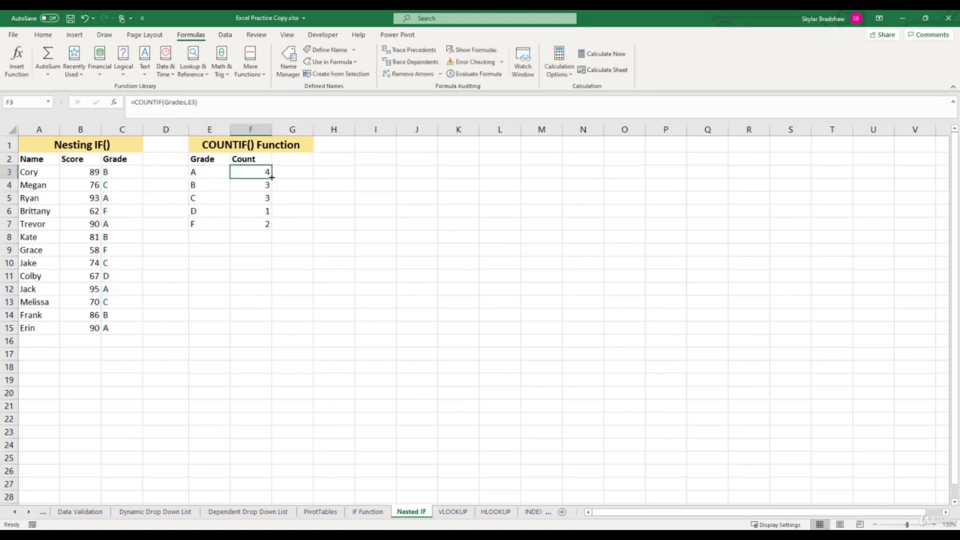
{"action": "double_click", "coordinate": [271, 174]}
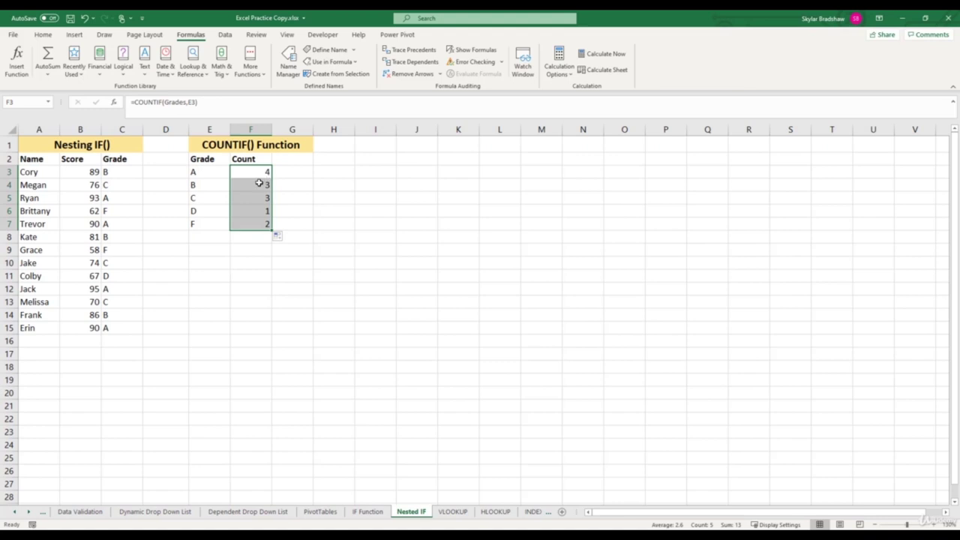
{"action": "left_click", "coordinate": [259, 184]}
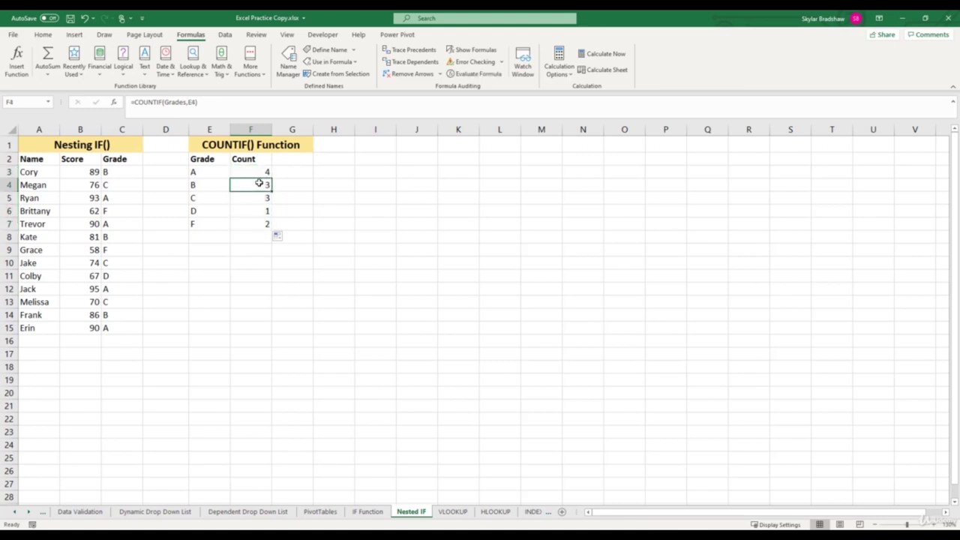
Insert a new row 9 for a student scoring 85, raising the B count in F4 to 4
{"action": "key", "text": "Down"}
{"action": "key", "text": "Down"}
{"action": "key", "text": "Down"}
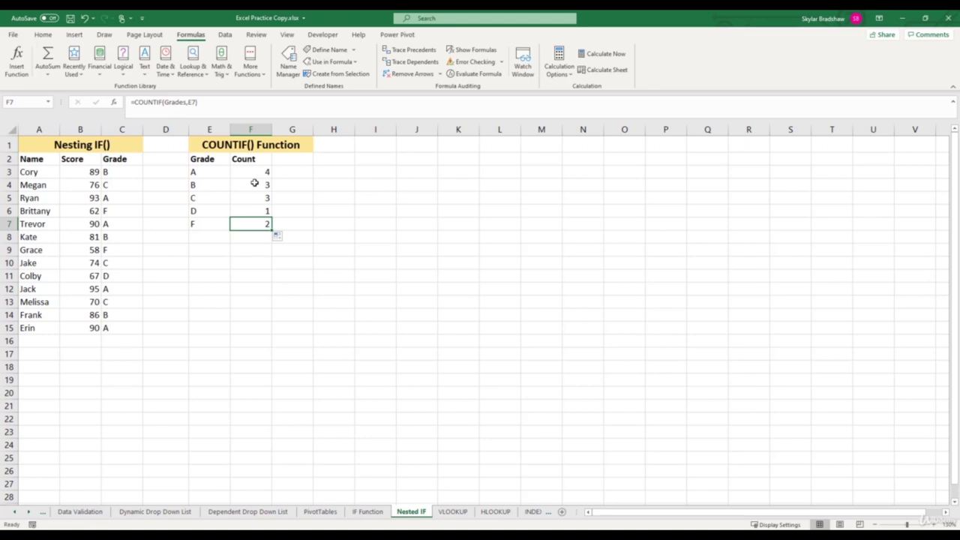
{"action": "left_click", "coordinate": [9, 249]}
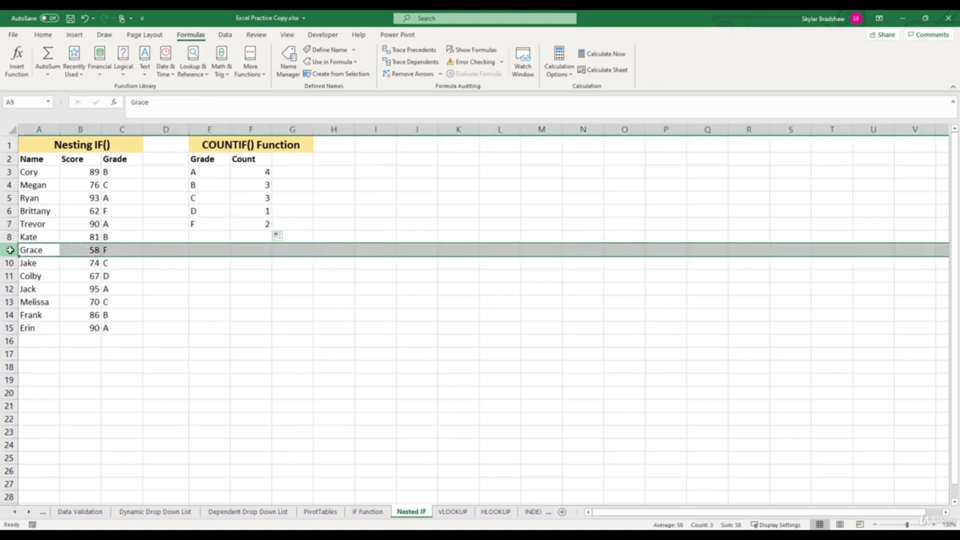
{"action": "key", "text": "ctrl+shift+plus"}
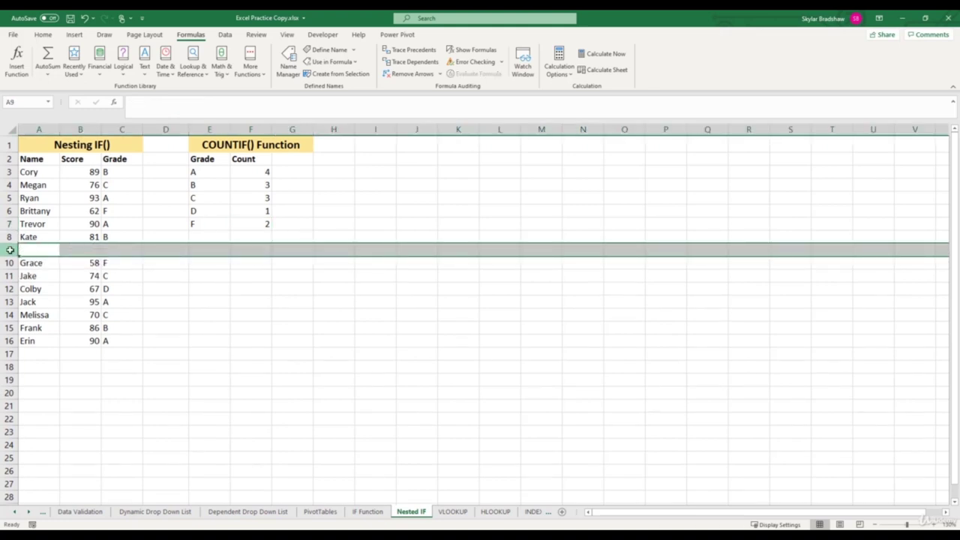
{"action": "type", "text": "J"}
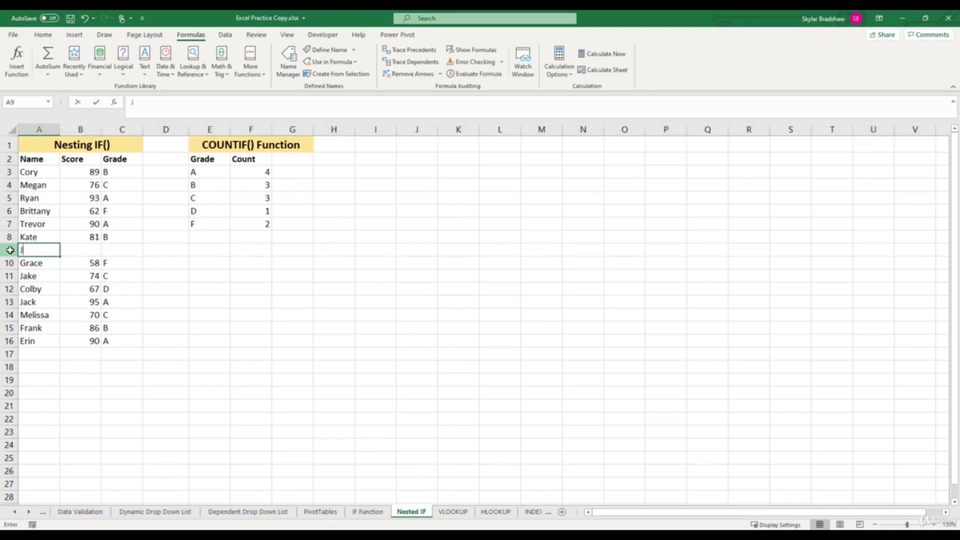
{"action": "type", "text": "ohn"}
{"action": "key", "text": "Tab"}
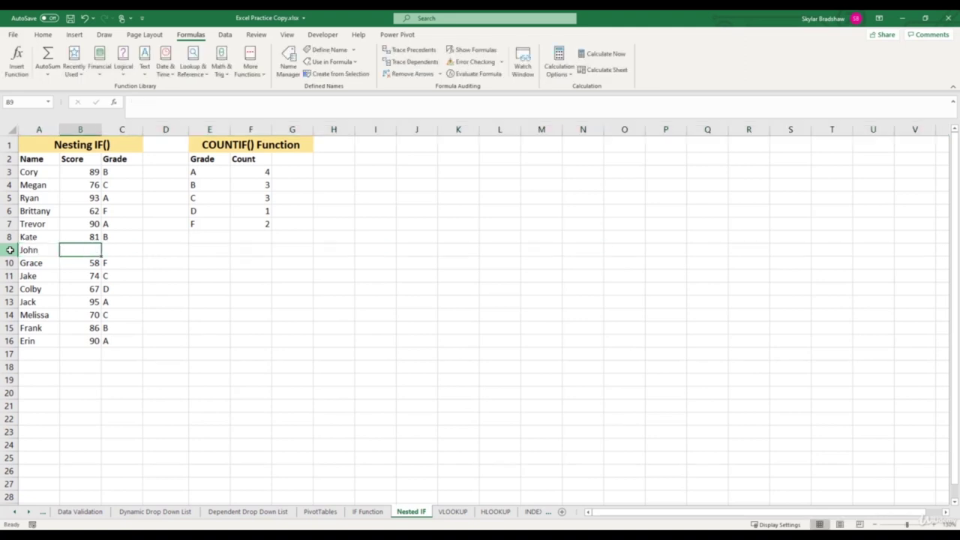
{"action": "type", "text": "85"}
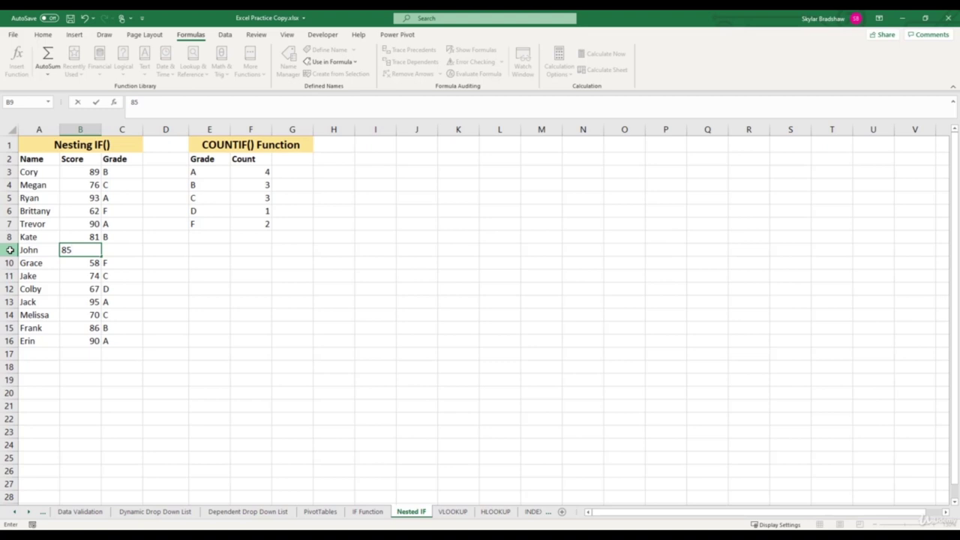
{"action": "key", "text": "Return"}
{"action": "left_click", "coordinate": [116, 252]}
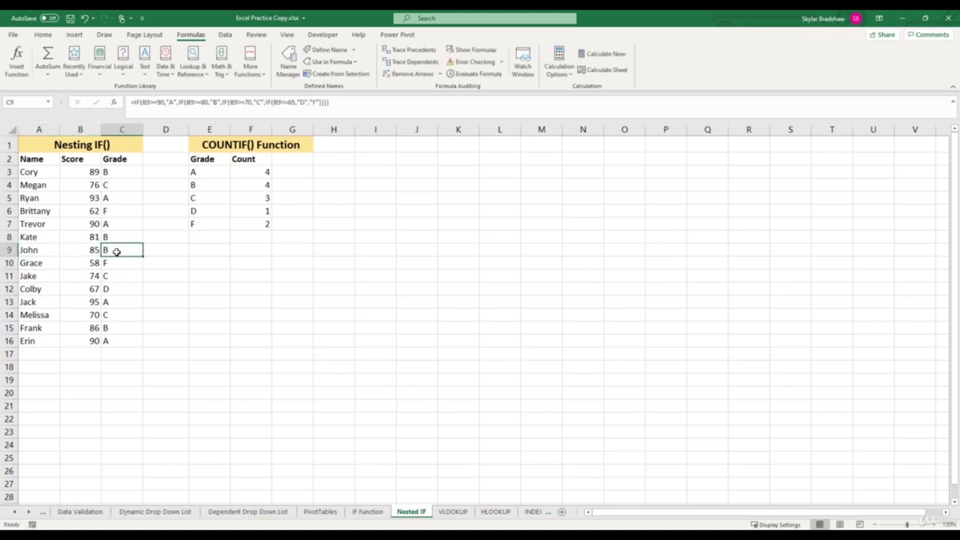
{"action": "left_click", "coordinate": [244, 182]}
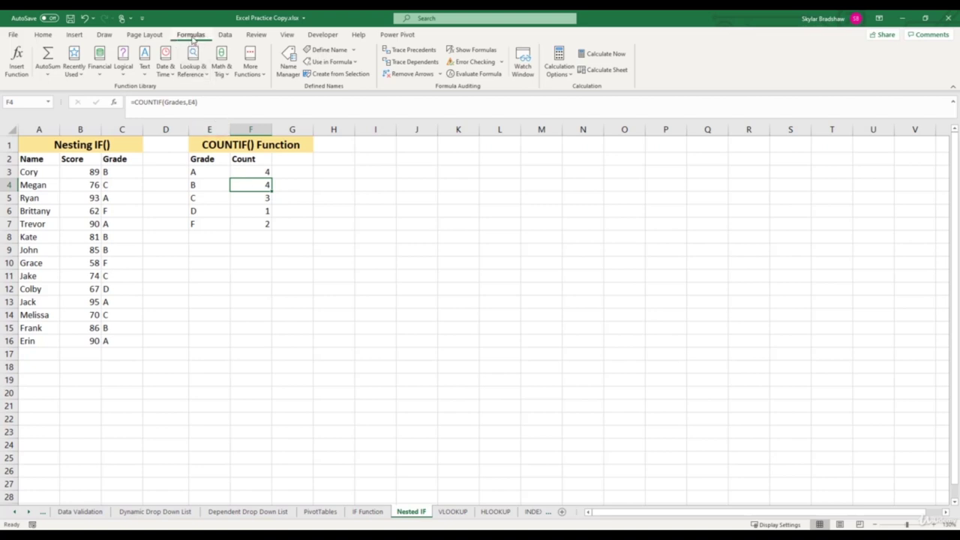
In Name Manager, change Grades to refer to 'Nested IF'!$C$3:$C$16 and save the change
{"action": "left_click", "coordinate": [281, 66]}
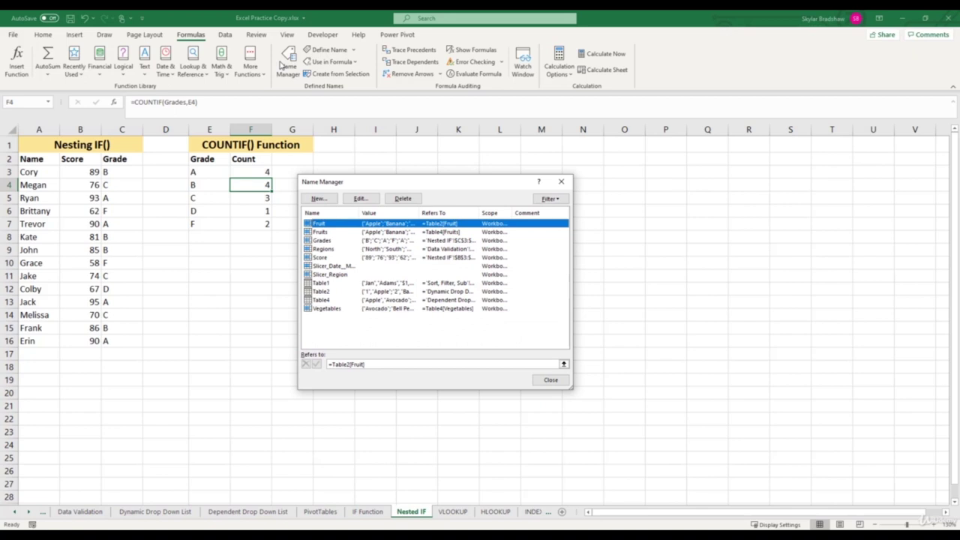
{"action": "left_click", "coordinate": [321, 241]}
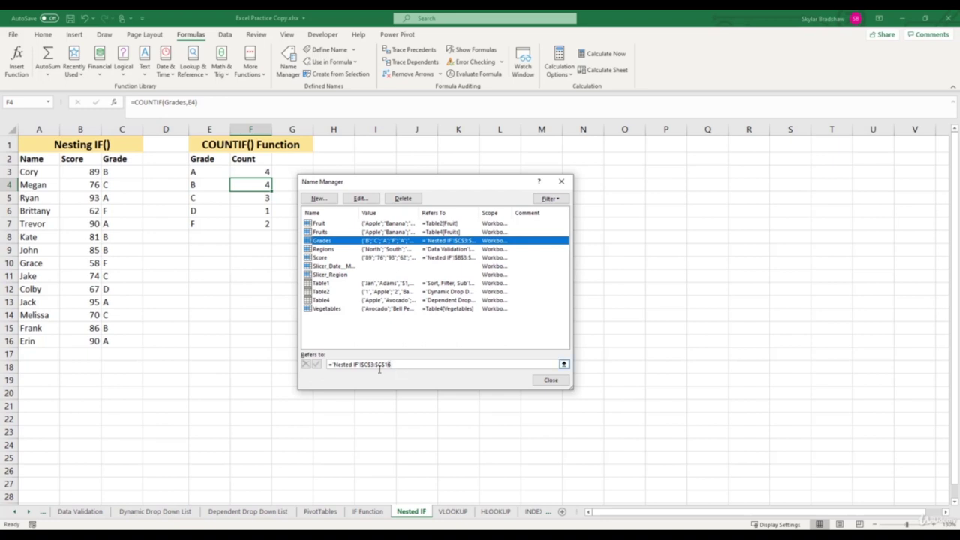
{"action": "left_click", "coordinate": [324, 363]}
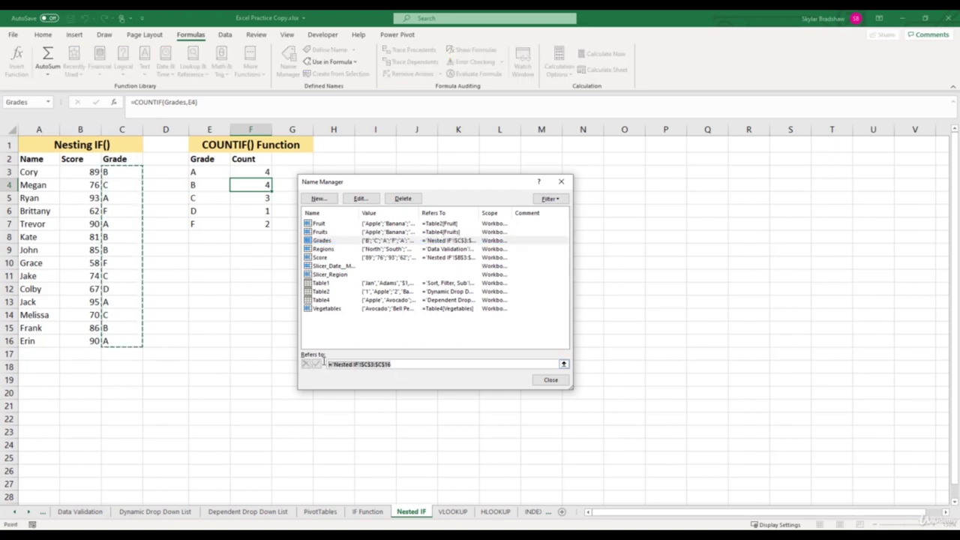
{"action": "left_click_drag", "start_coordinate": [126, 174], "coordinate": [126, 338]}
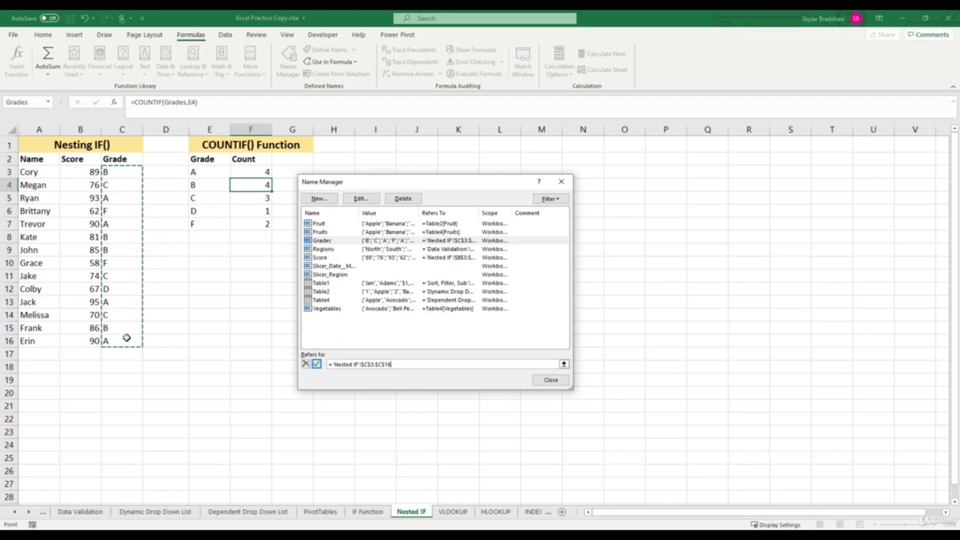
{"action": "left_click", "coordinate": [546, 380]}
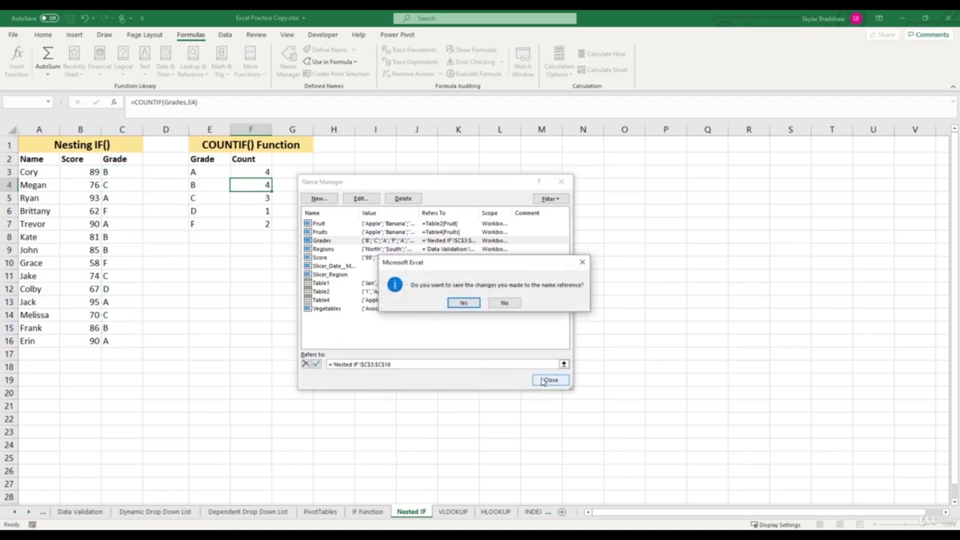
{"action": "left_click", "coordinate": [464, 302]}
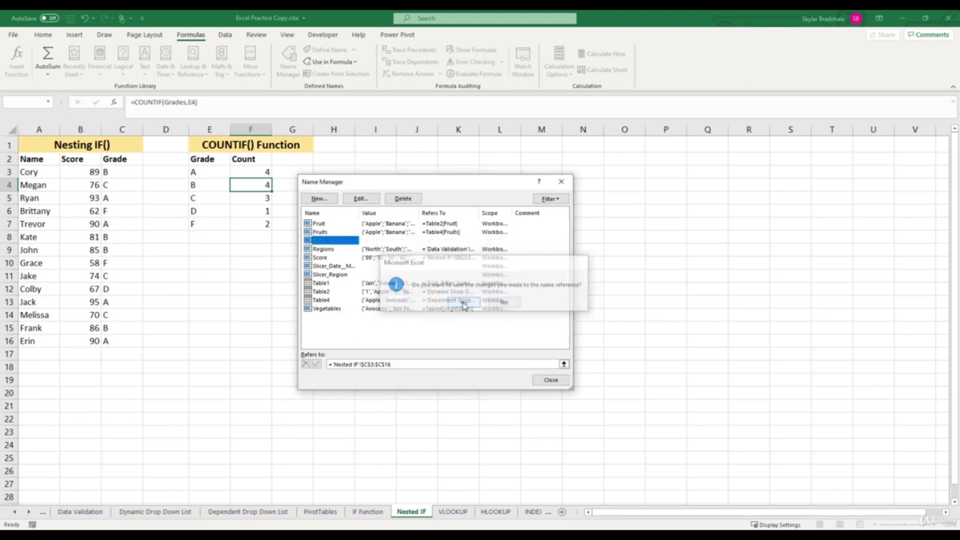
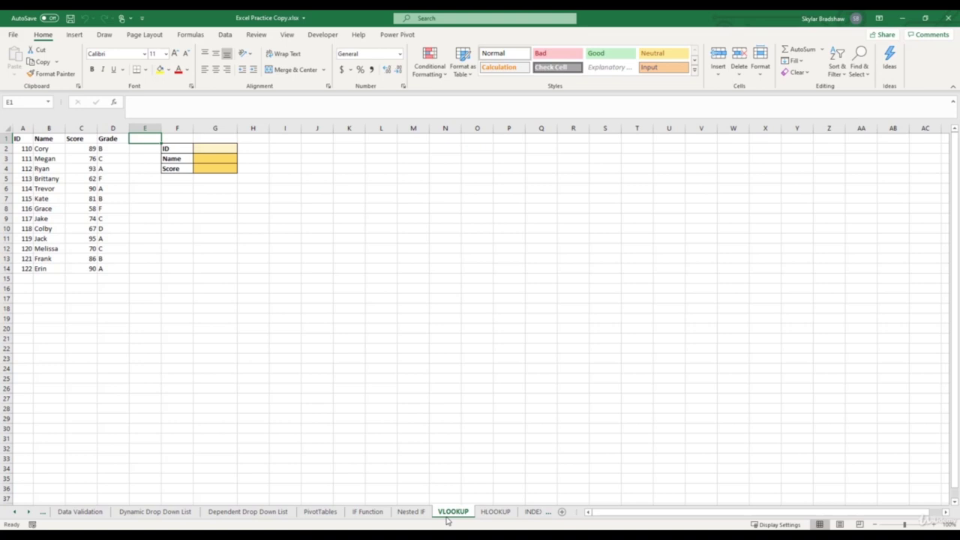
Select the lookup cells G2 to G4, settle on G3, and zoom the sheet in two steps
{"action": "left_click", "coordinate": [221, 147]}
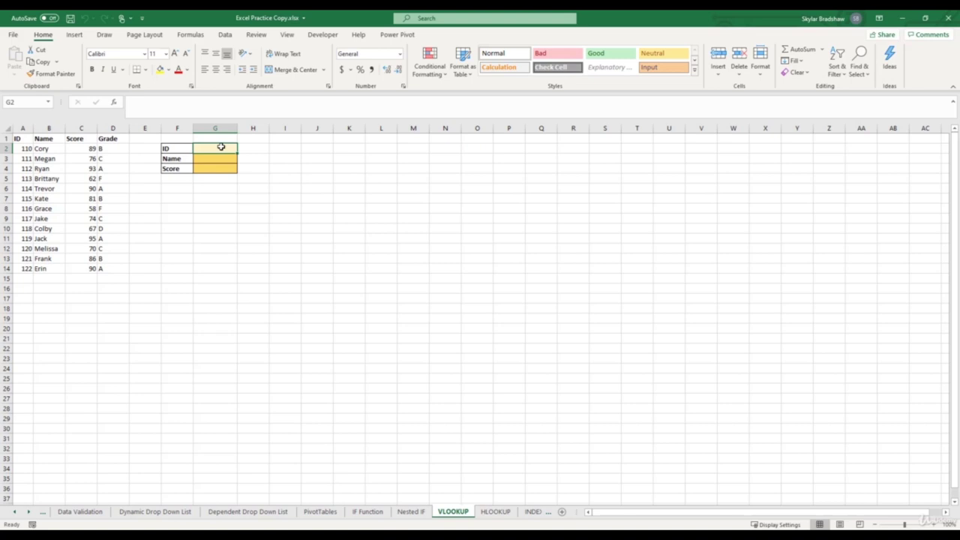
{"action": "left_click", "coordinate": [219, 159]}
{"action": "key", "text": "Return"}
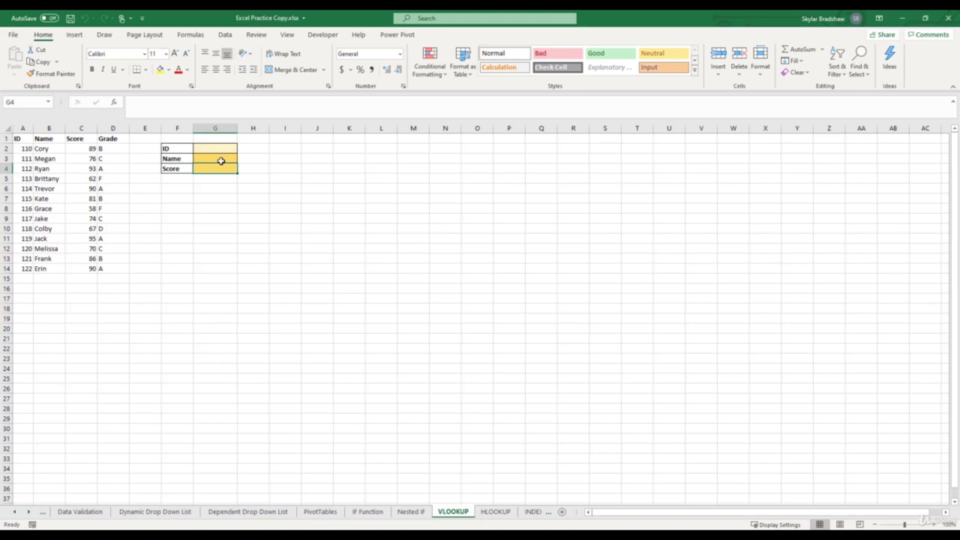
{"action": "left_click", "coordinate": [216, 159]}
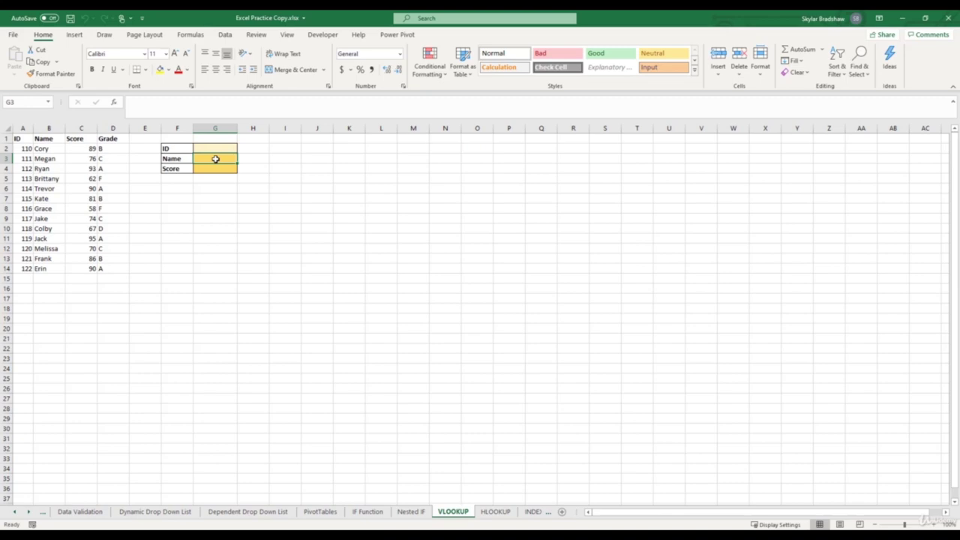
{"action": "left_click", "coordinate": [932, 525]}
{"action": "left_click", "coordinate": [932, 525]}
{"action": "left_click", "coordinate": [932, 525]}
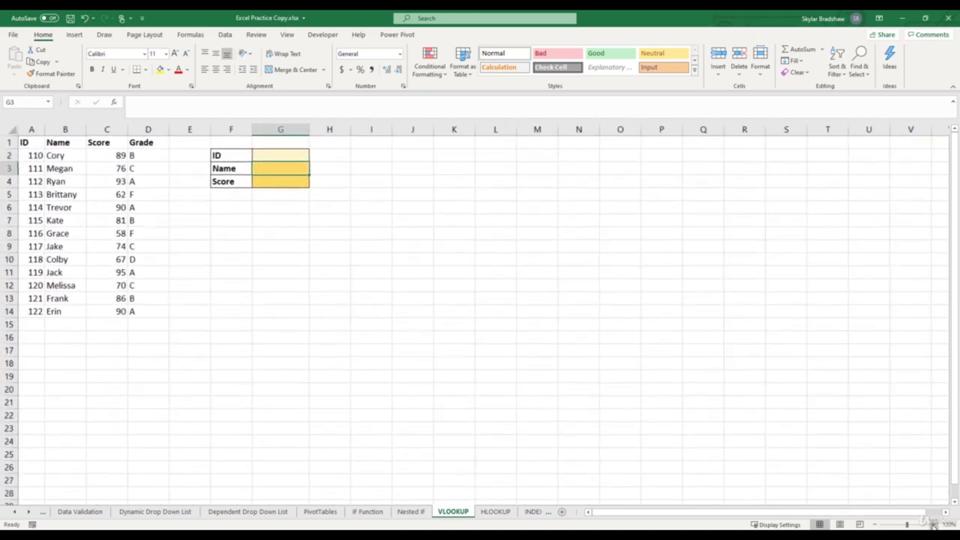
Start a VLOOKUP in G3 from the =vloo autocomplete and bring up its Function Arguments
{"action": "type", "text": "="}
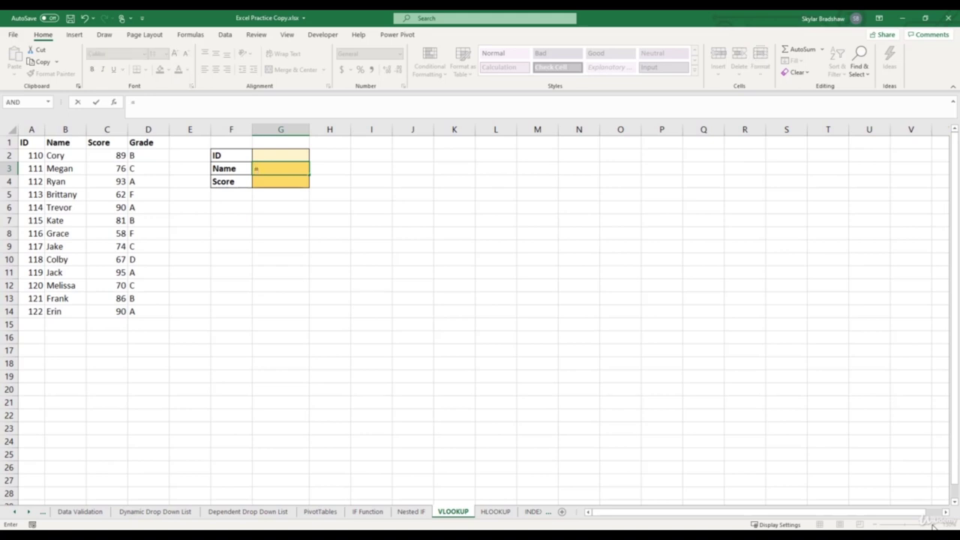
{"action": "type", "text": "vloo"}
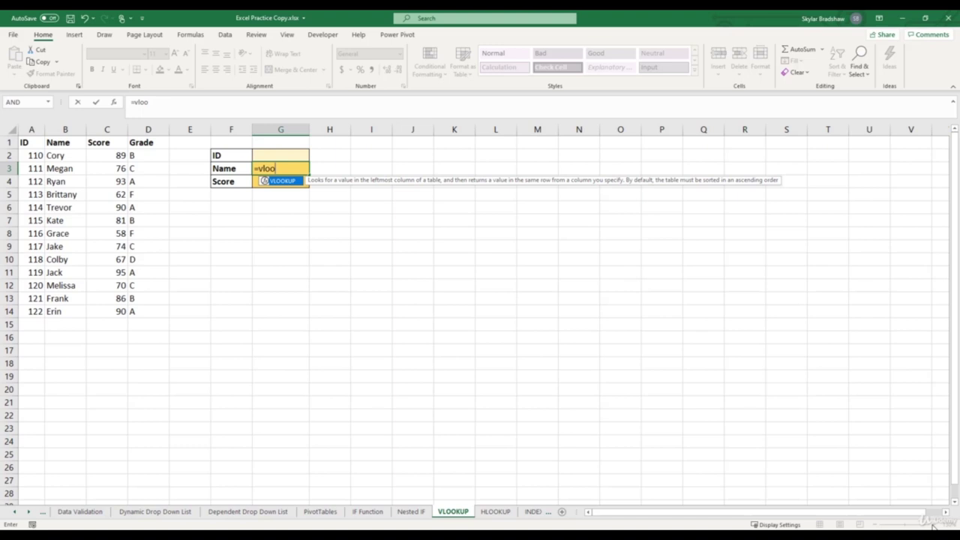
{"action": "key", "text": "Tab"}
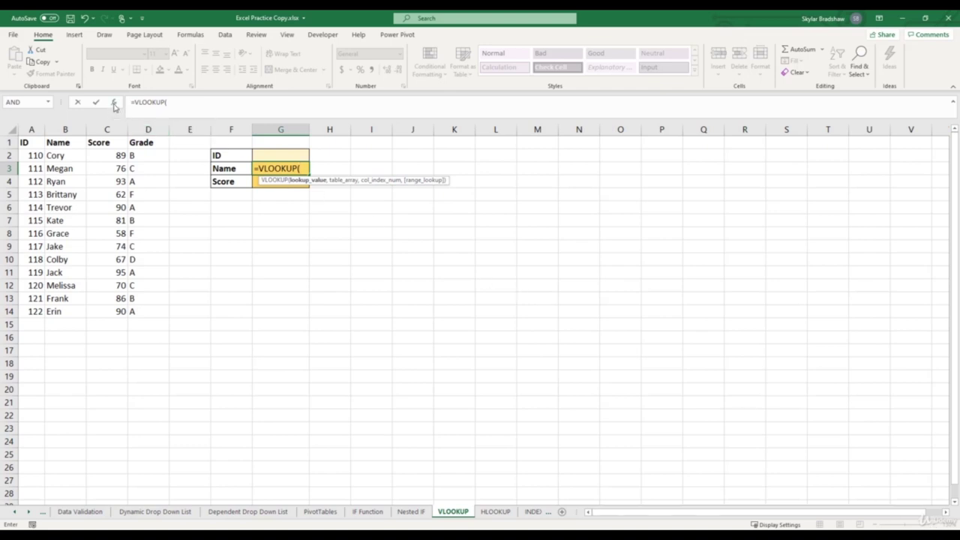
{"action": "left_click", "coordinate": [114, 103]}
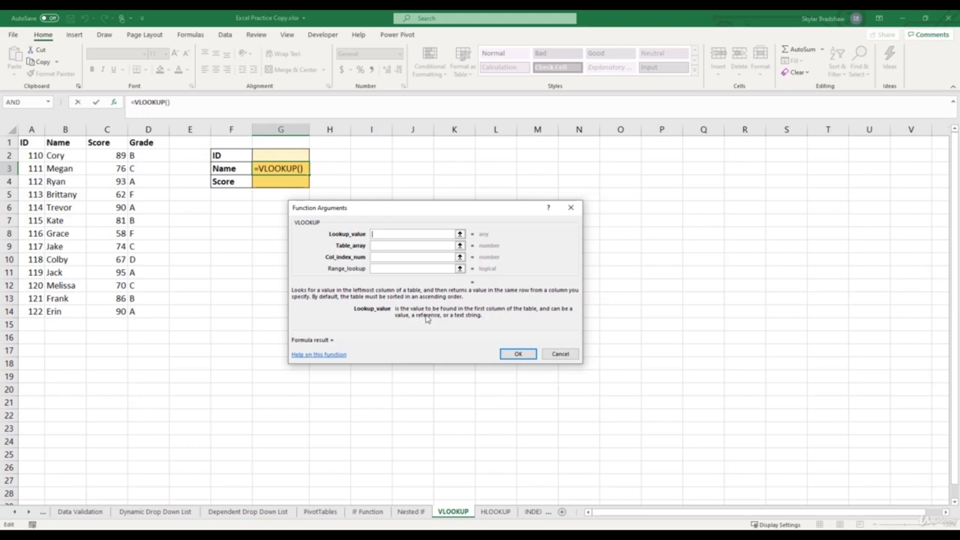
Set VLOOKUP's Lookup_value to G2 and its Table_array to A1:D14
{"action": "left_click", "coordinate": [284, 155]}
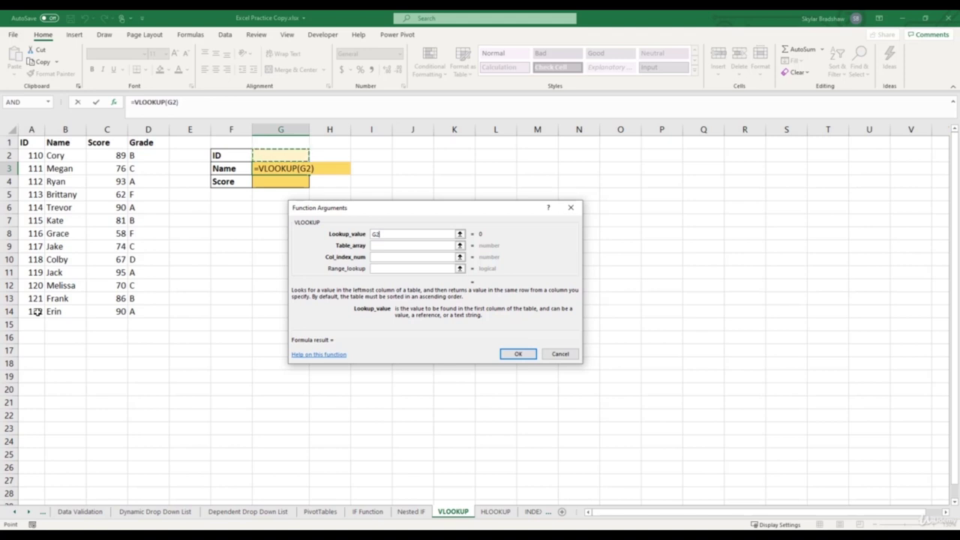
{"action": "left_click", "coordinate": [378, 247]}
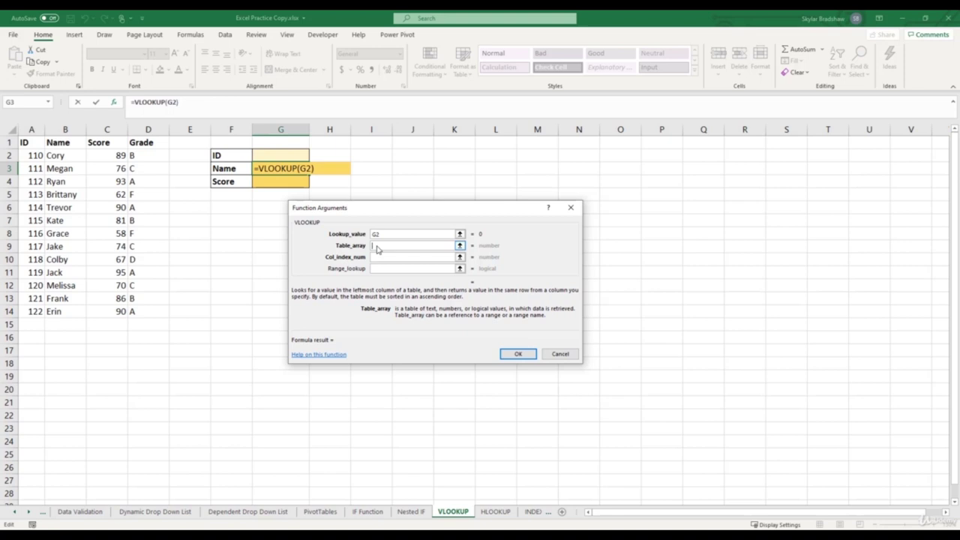
{"action": "left_click_drag", "start_coordinate": [25, 142], "coordinate": [143, 309]}
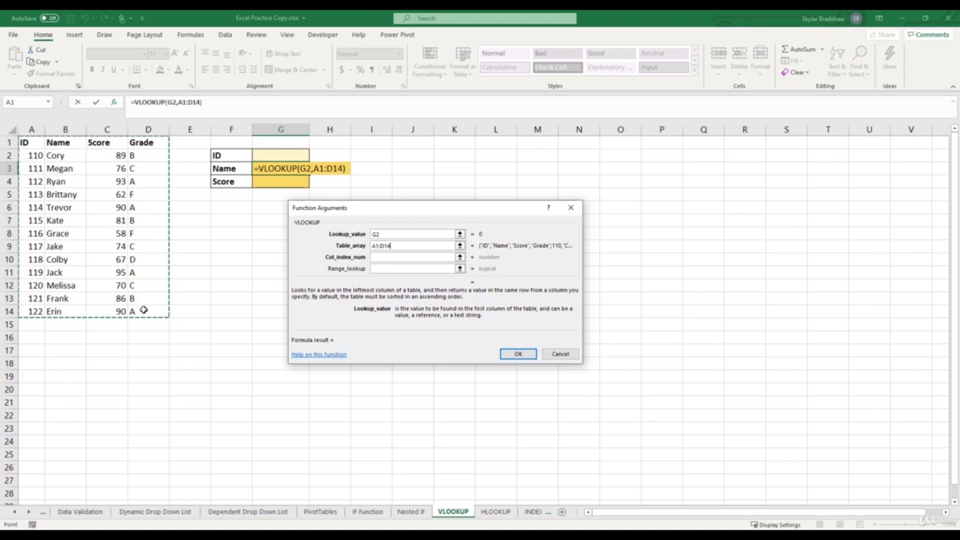
{"action": "left_click", "coordinate": [379, 258]}
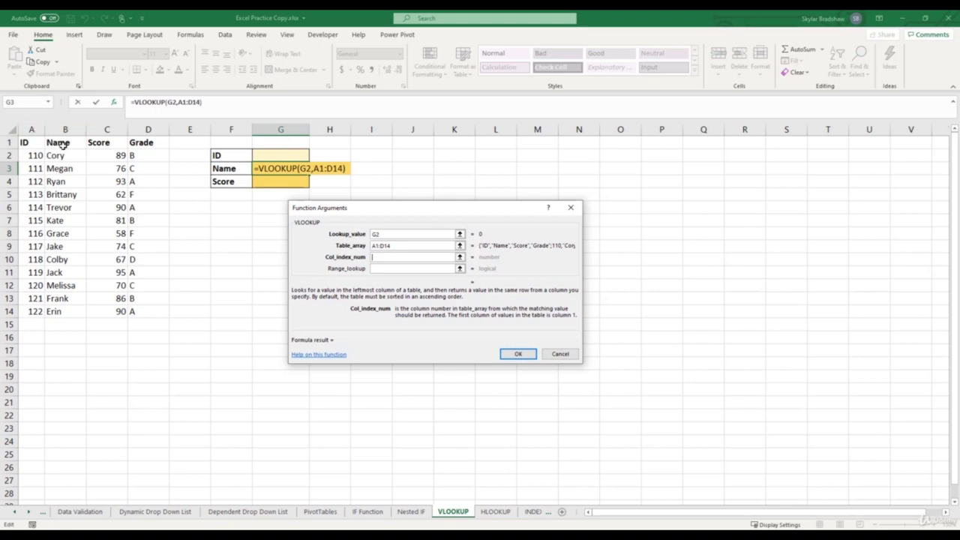
Finish the formula with column index 2 and range lookup 0, giving =VLOOKUP(G2,A1:D14,2,0)
{"action": "type", "text": "2"}
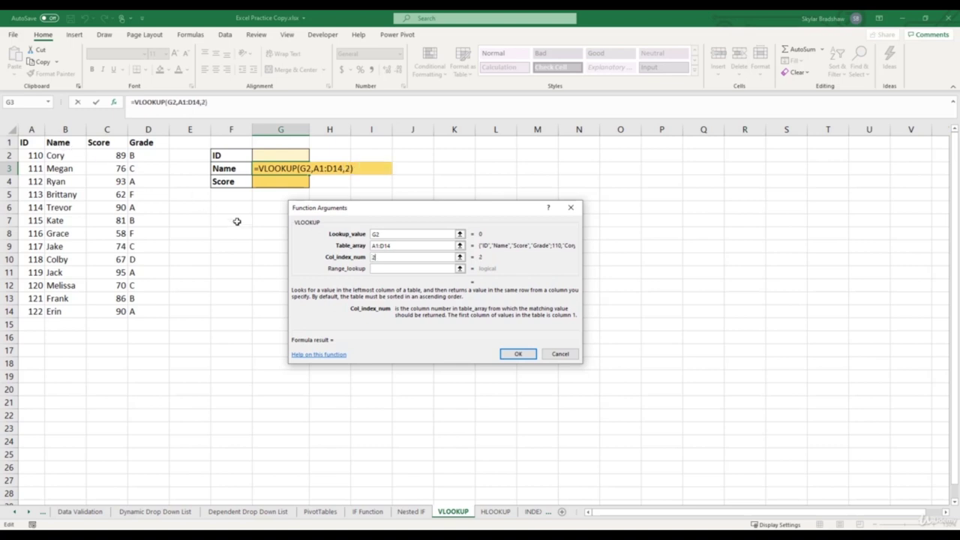
{"action": "left_click", "coordinate": [382, 269]}
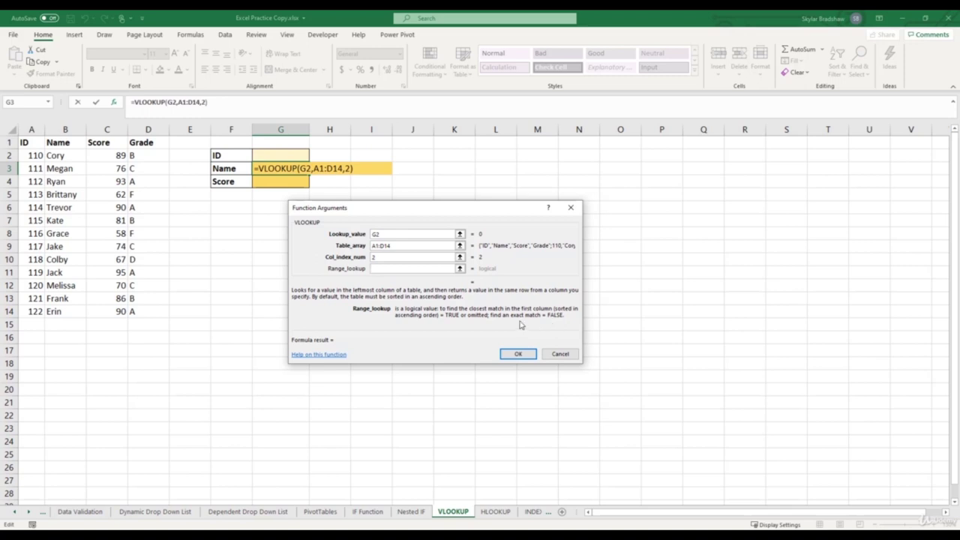
{"action": "type", "text": "0"}
{"action": "left_click", "coordinate": [519, 353]}
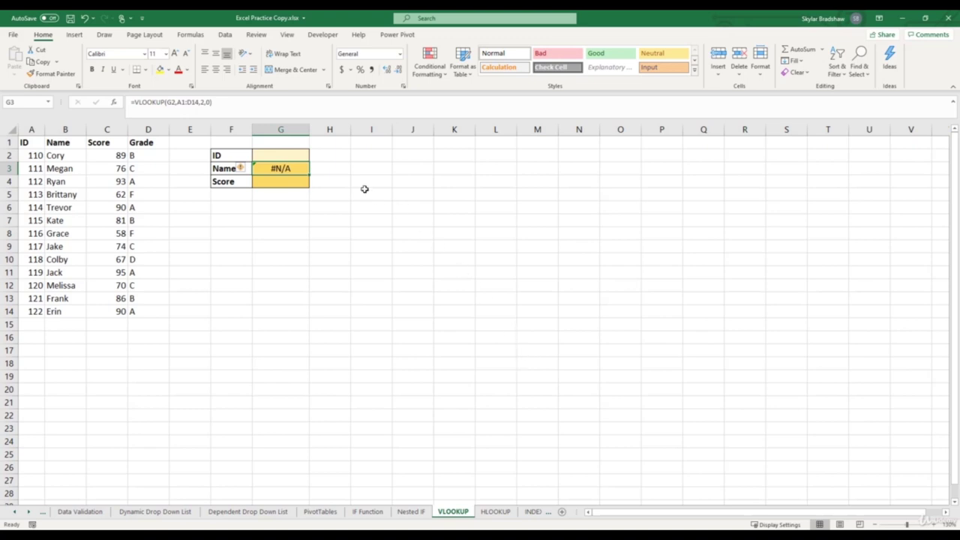
{"action": "left_click", "coordinate": [288, 154]}
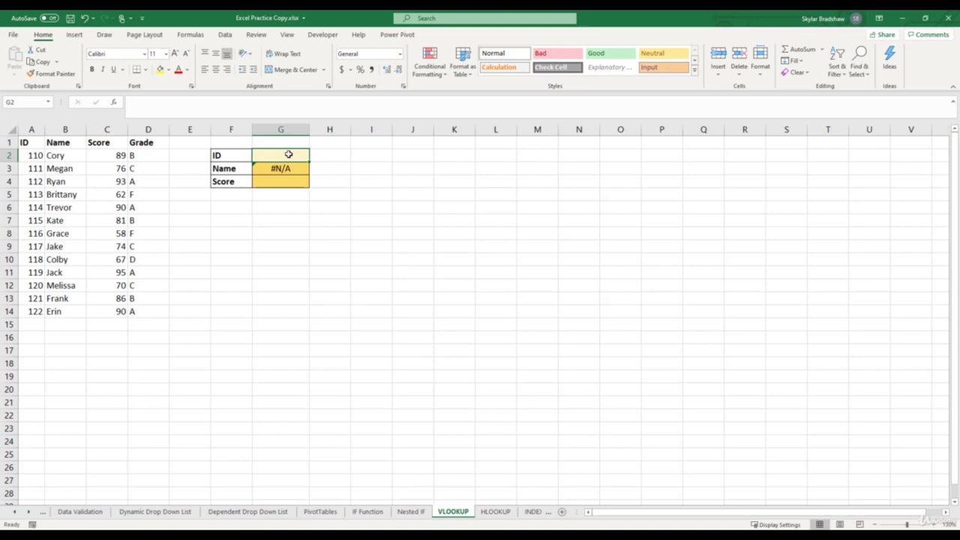
Test the name lookup by entering ID 110, then ID 117, in G2
{"action": "type", "text": "110"}
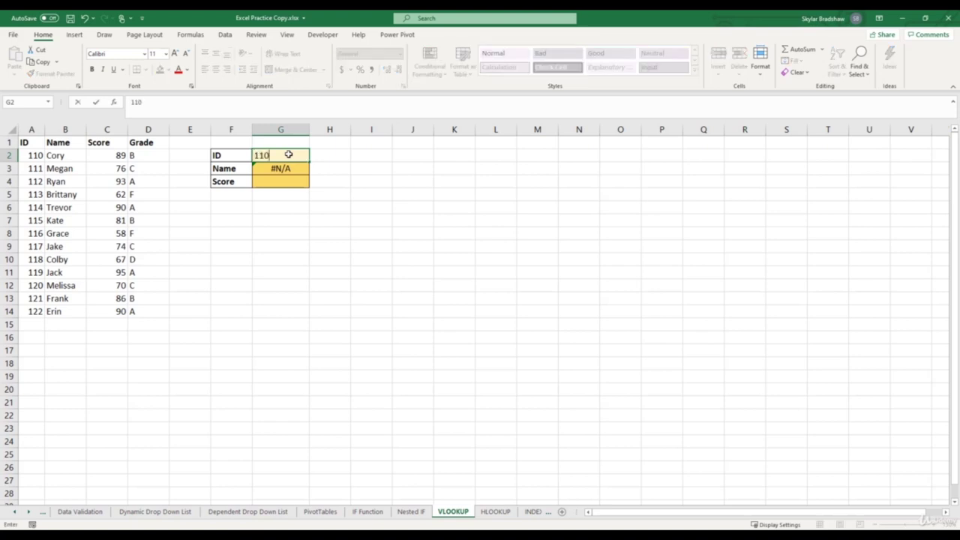
{"action": "key", "text": "Return"}
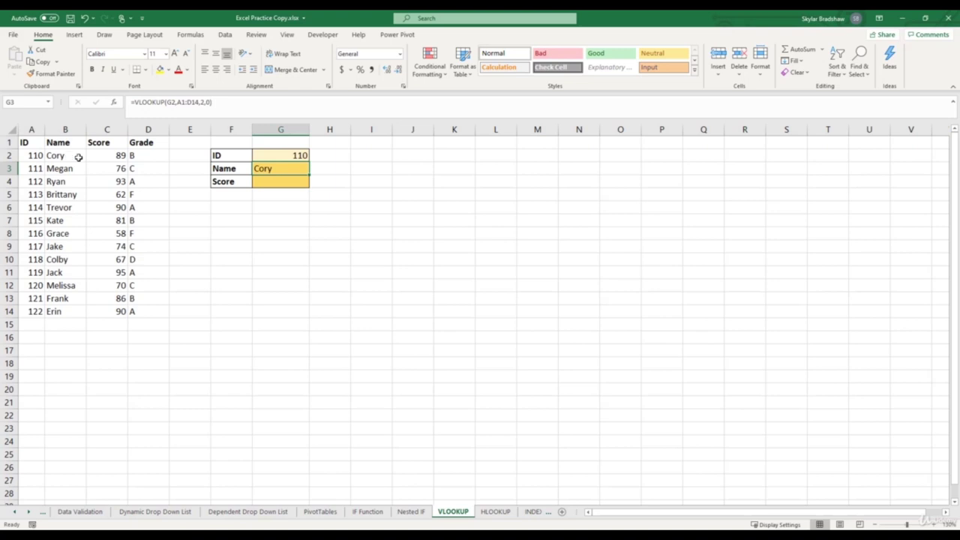
{"action": "left_click", "coordinate": [268, 155]}
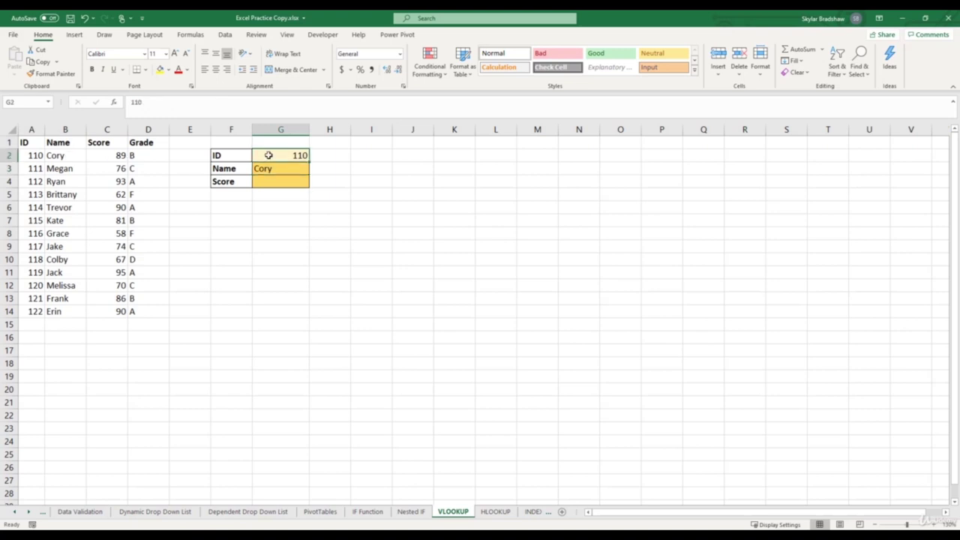
{"action": "type", "text": "117"}
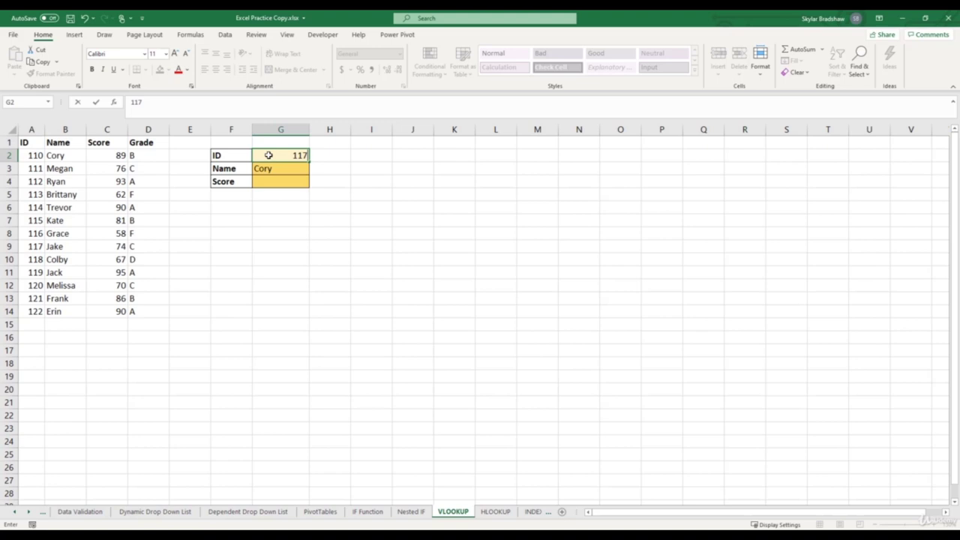
{"action": "key", "text": "Return"}
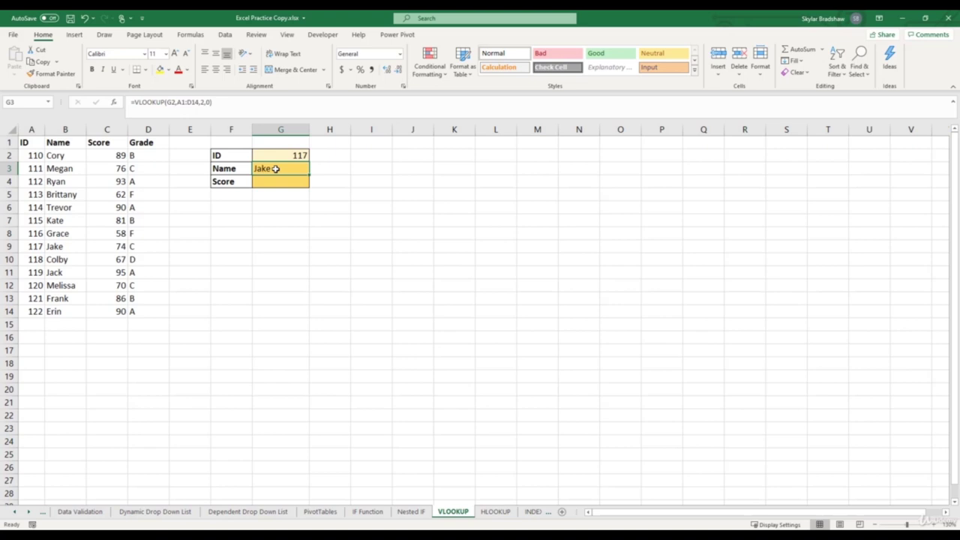
Make the Name formula's references absolute: =VLOOKUP($G$2,$A$1:$D$14,2,0)
{"action": "left_click", "coordinate": [172, 103]}
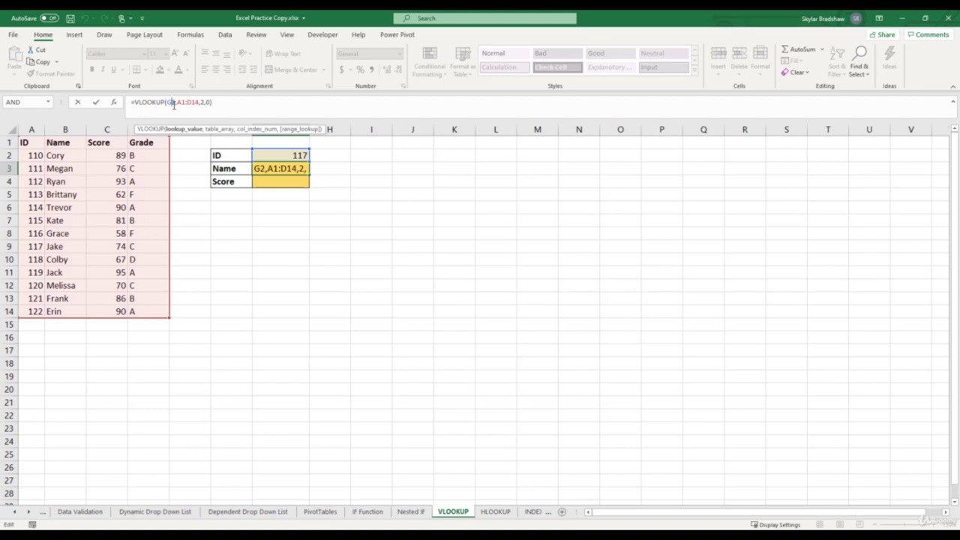
{"action": "key", "text": "F4"}
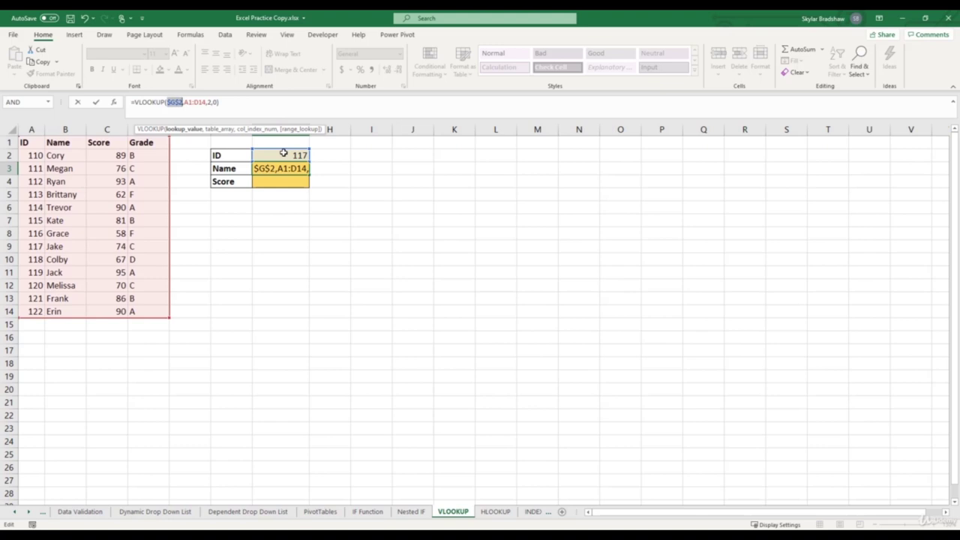
{"action": "left_click_drag", "start_coordinate": [207, 102], "coordinate": [185, 102]}
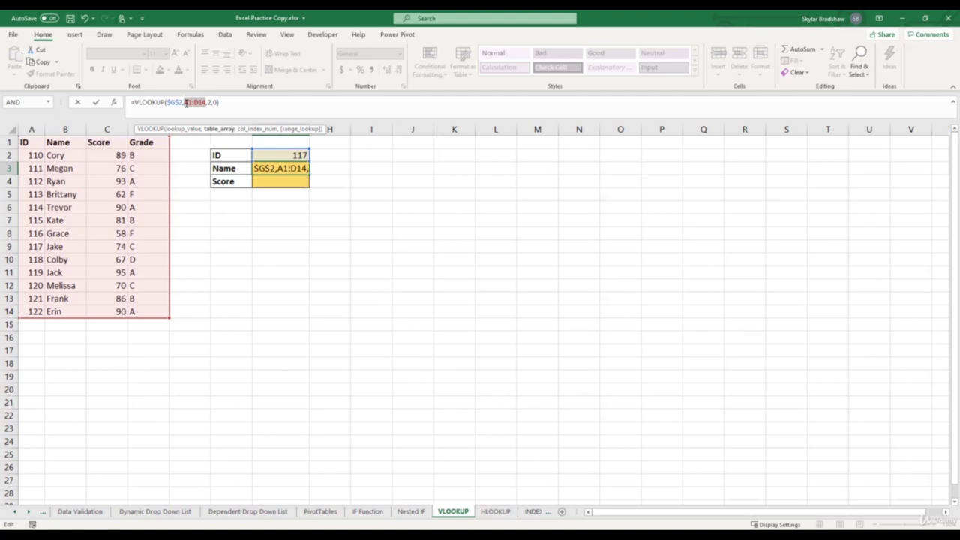
{"action": "key", "text": "F4"}
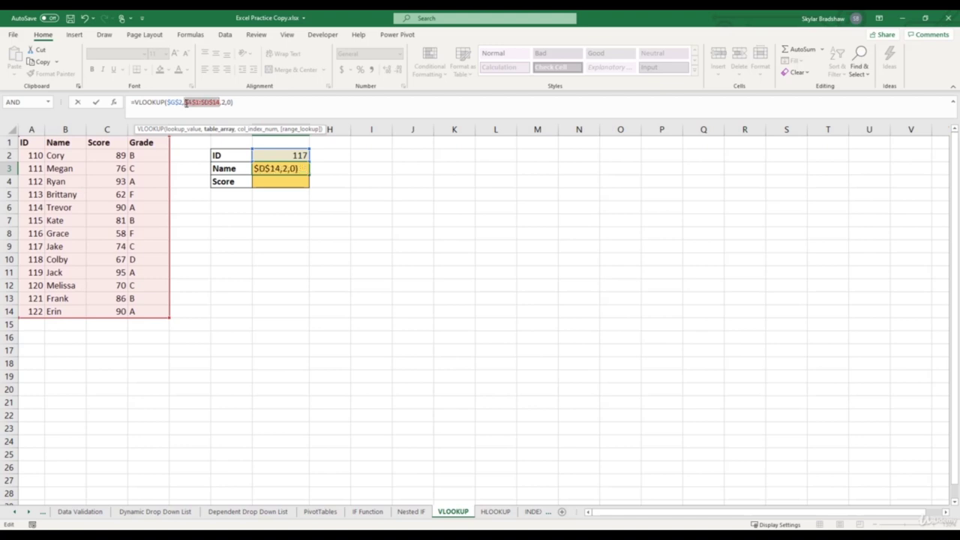
{"action": "key", "text": "Return"}
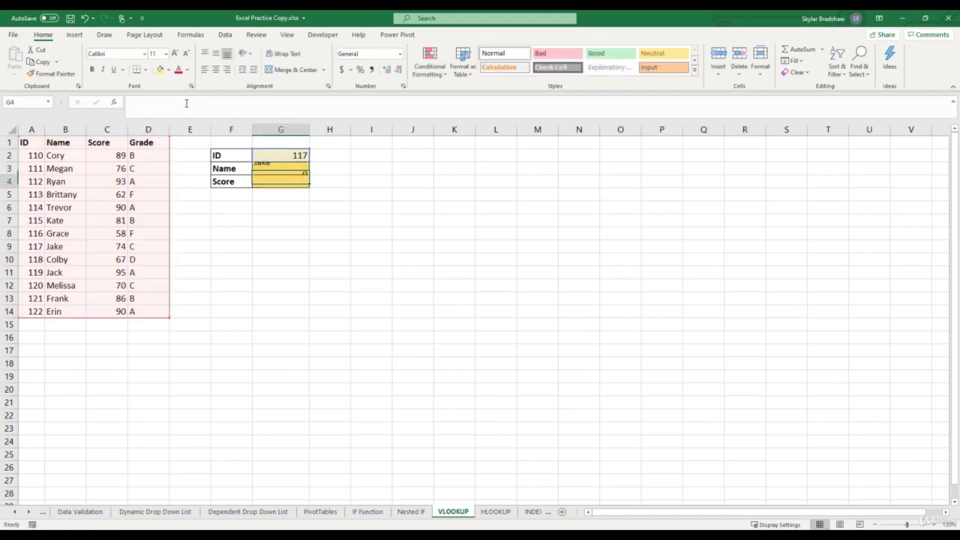
Copy the G3 Name formula down into G4 and begin editing G4's formula
{"action": "left_click", "coordinate": [299, 169]}
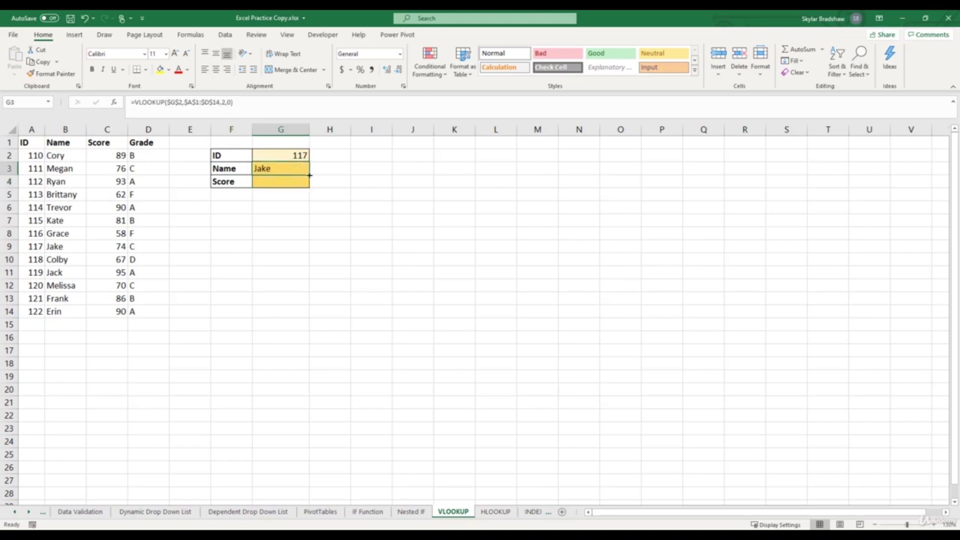
{"action": "left_click_drag", "start_coordinate": [309, 174], "coordinate": [310, 188]}
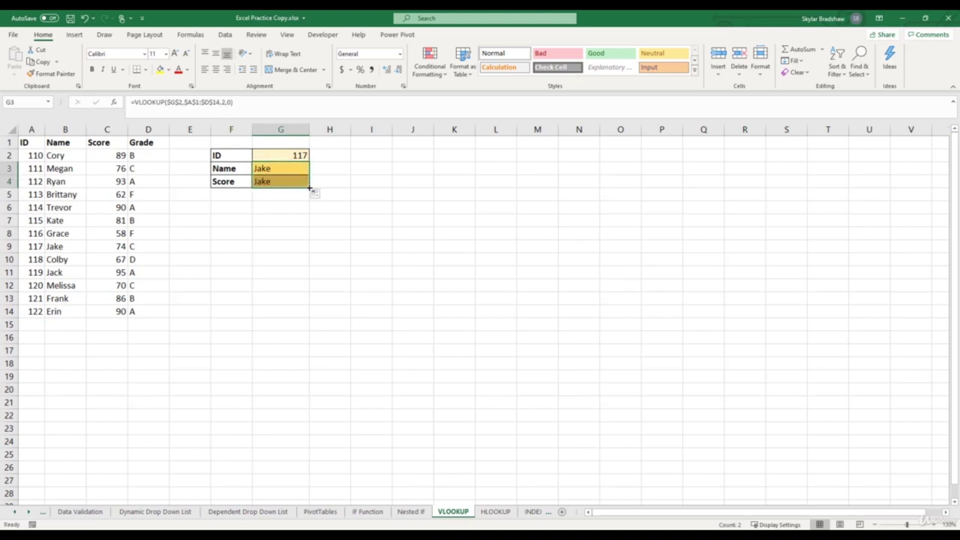
{"action": "left_click", "coordinate": [295, 181]}
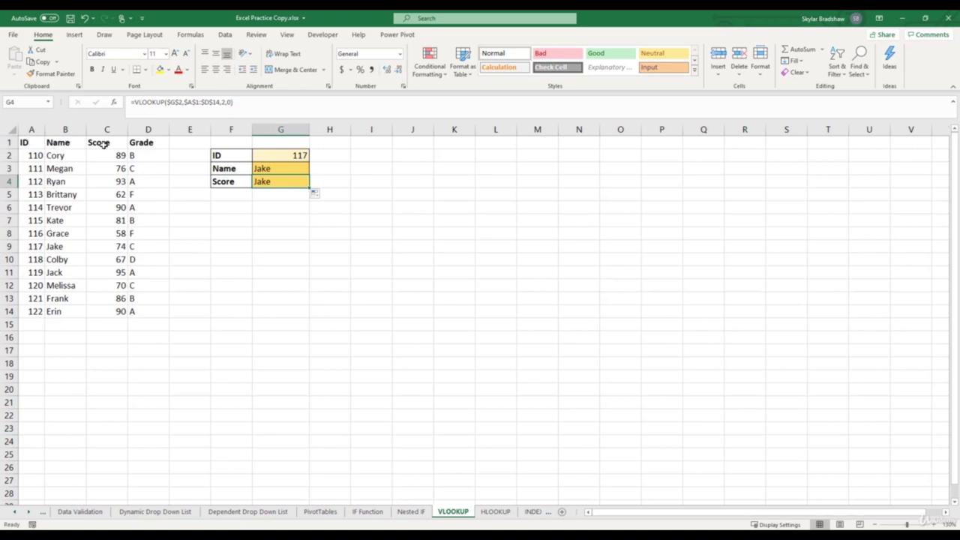
{"action": "left_click", "coordinate": [225, 102]}
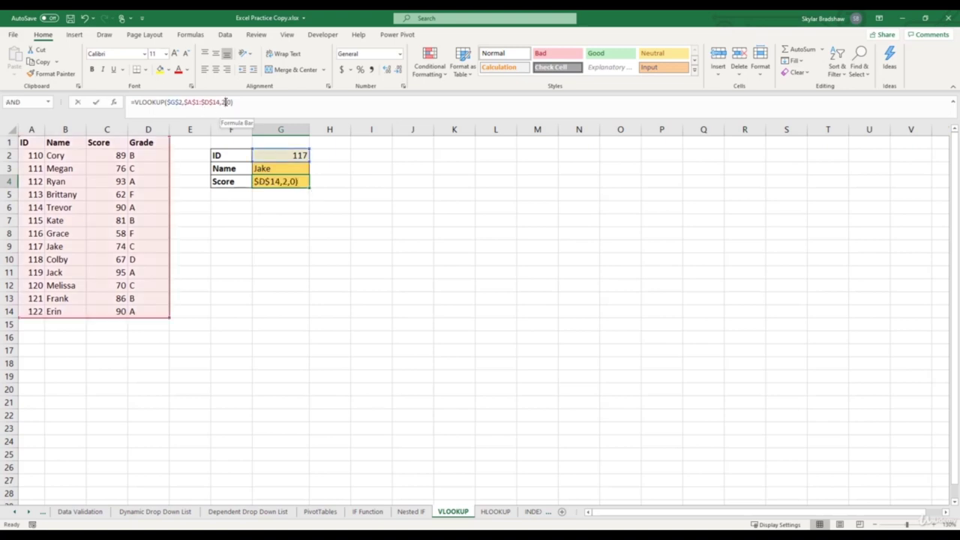
Change the Score formula's column index from 2 to 3 so G4 shows 74
{"action": "key", "text": "BackSpace"}
{"action": "type", "text": "3"}
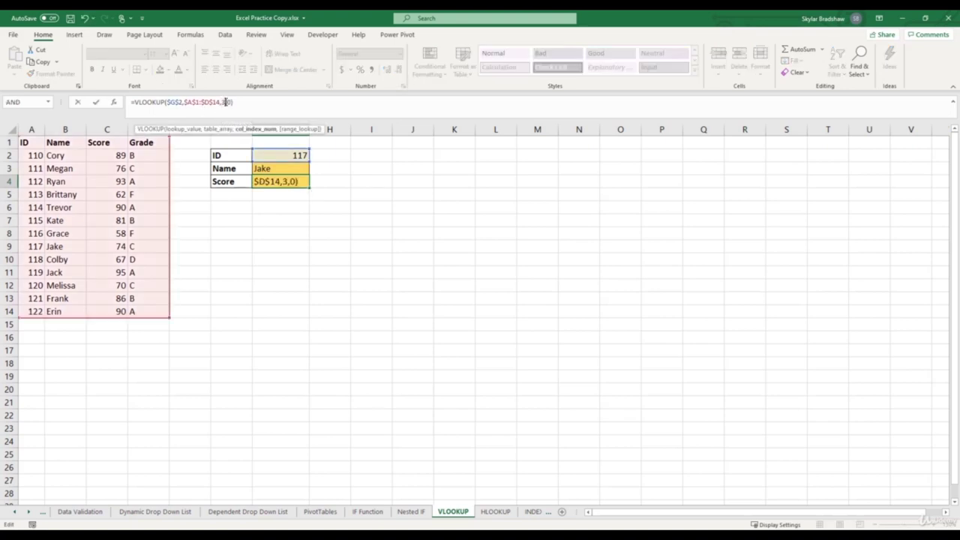
{"action": "key", "text": "Return"}
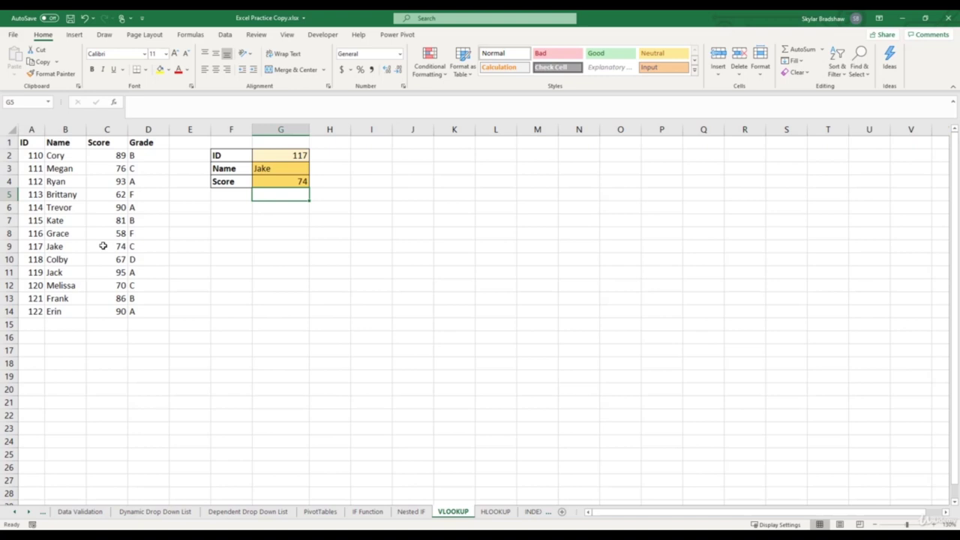
{"action": "left_click", "coordinate": [6, 220]}
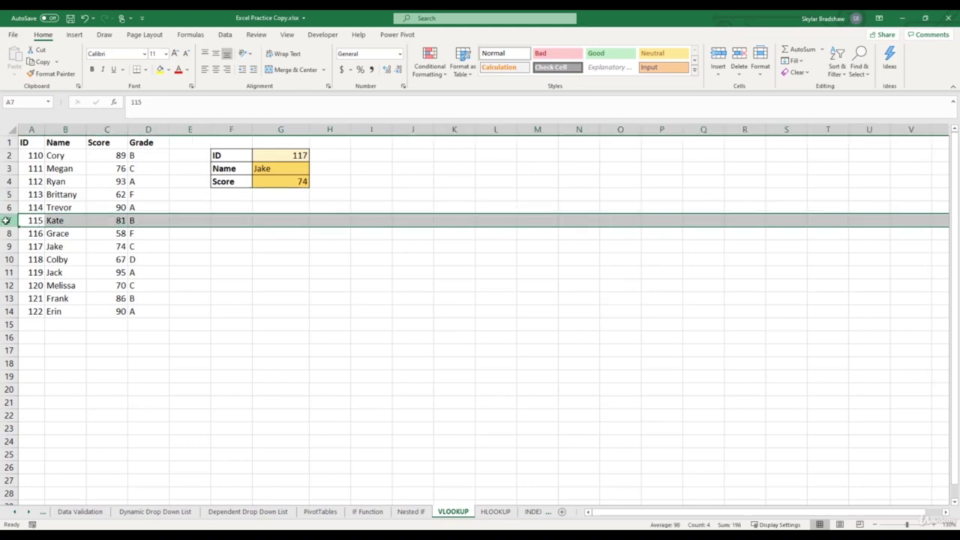
Insert a blank row at row 7 of the student table with Ctrl+Shift+Plus
{"action": "key", "text": "ctrl+shift+plus"}
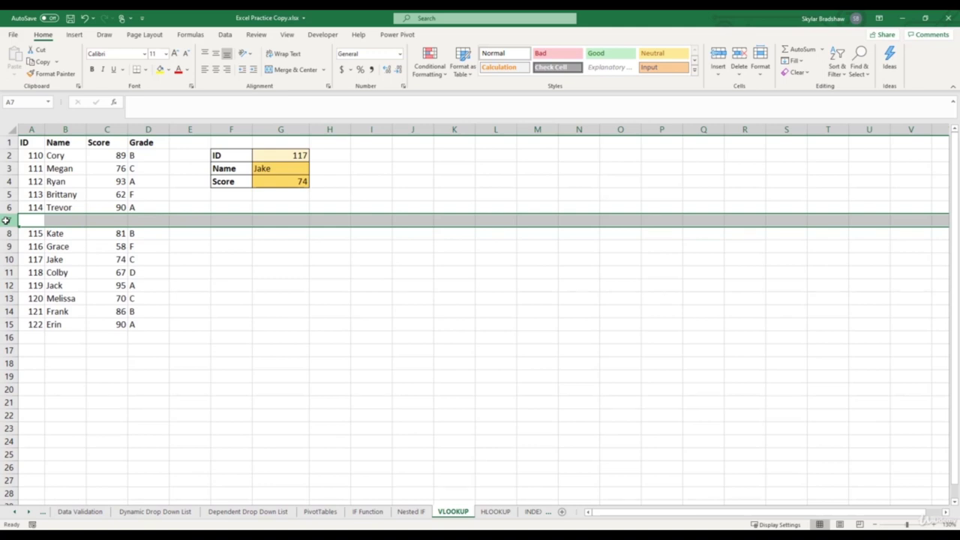
{"action": "left_click", "coordinate": [26, 220]}
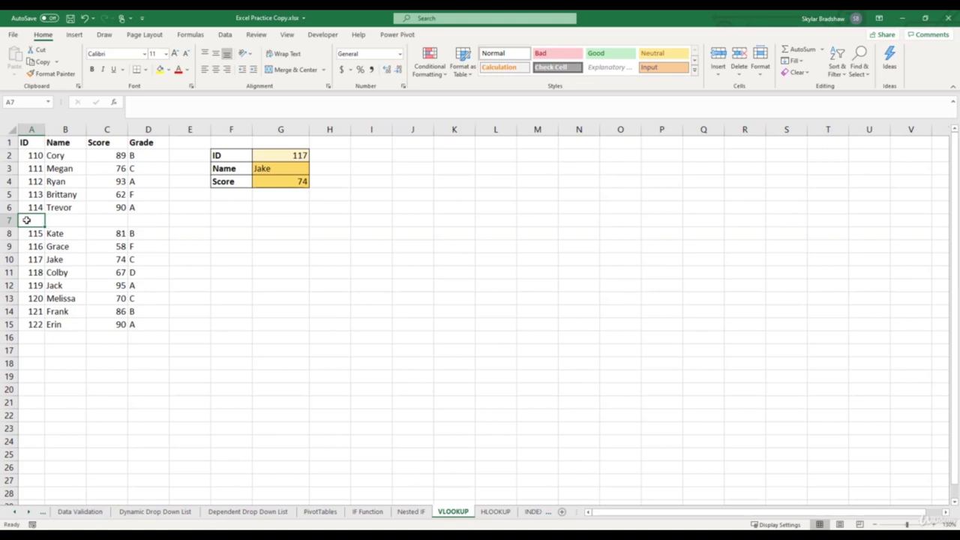
Fill the new row 7 with ID 114, a student name, and score 85
{"action": "type", "text": "114"}
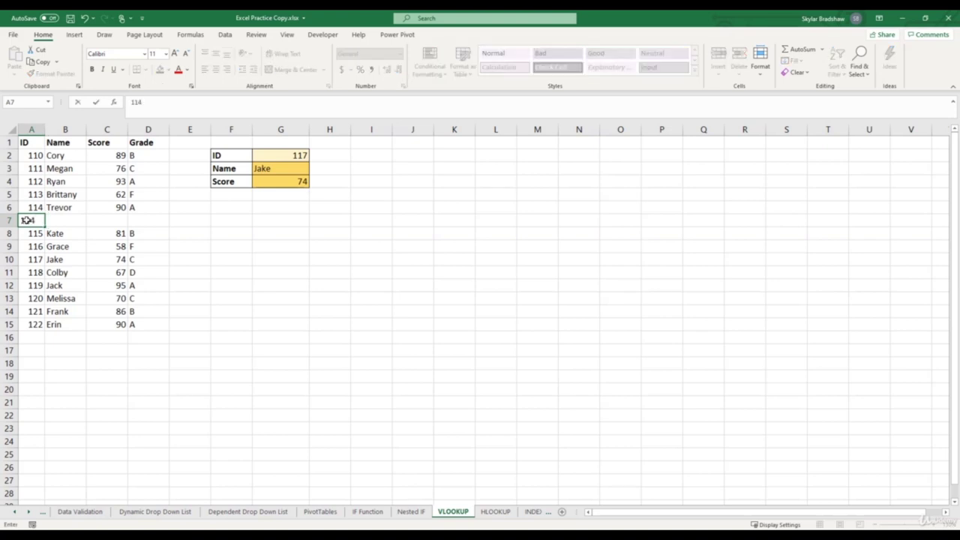
{"action": "key", "text": "Tab"}
{"action": "type", "text": "JOh"}
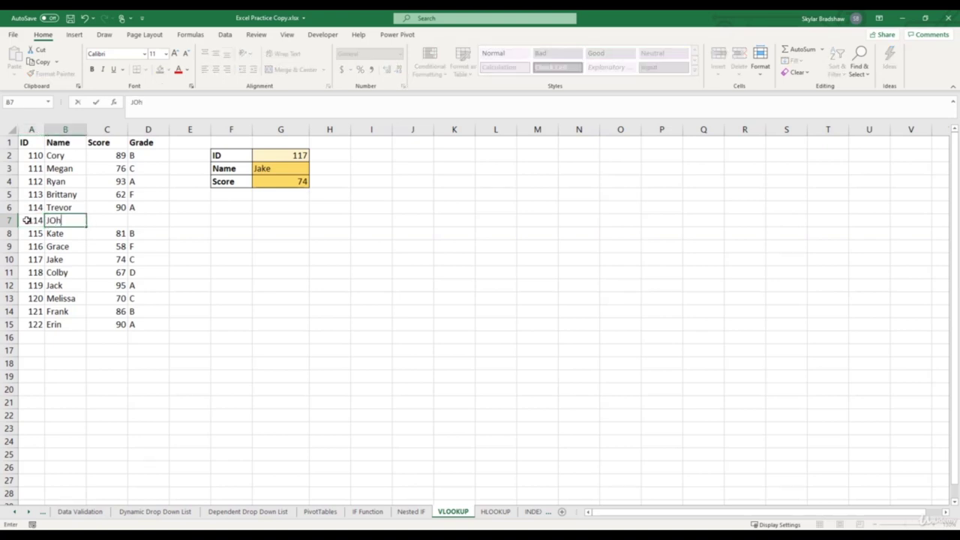
{"action": "key", "text": "BackSpace"}
{"action": "key", "text": "BackSpace"}
{"action": "type", "text": "ohn"}
{"action": "key", "text": "Tab"}
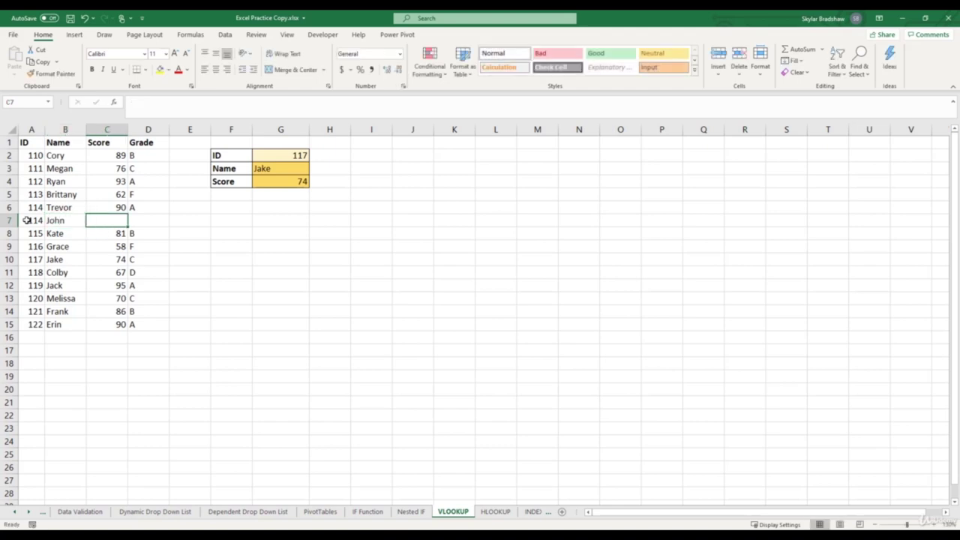
{"action": "type", "text": "85"}
{"action": "key", "text": "Return"}
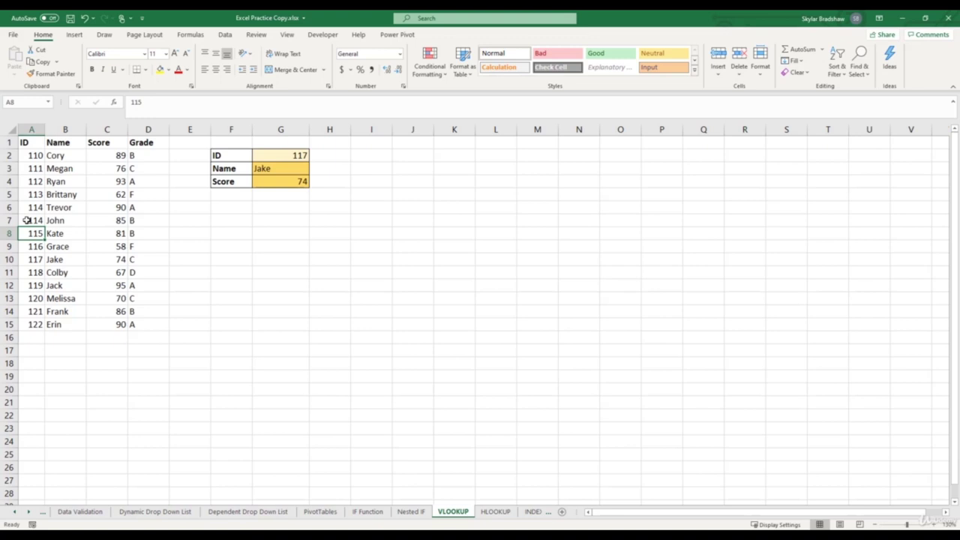
Enter ID 114 in G2 to see the lookup return the first match, score 90
{"action": "left_click", "coordinate": [272, 156]}
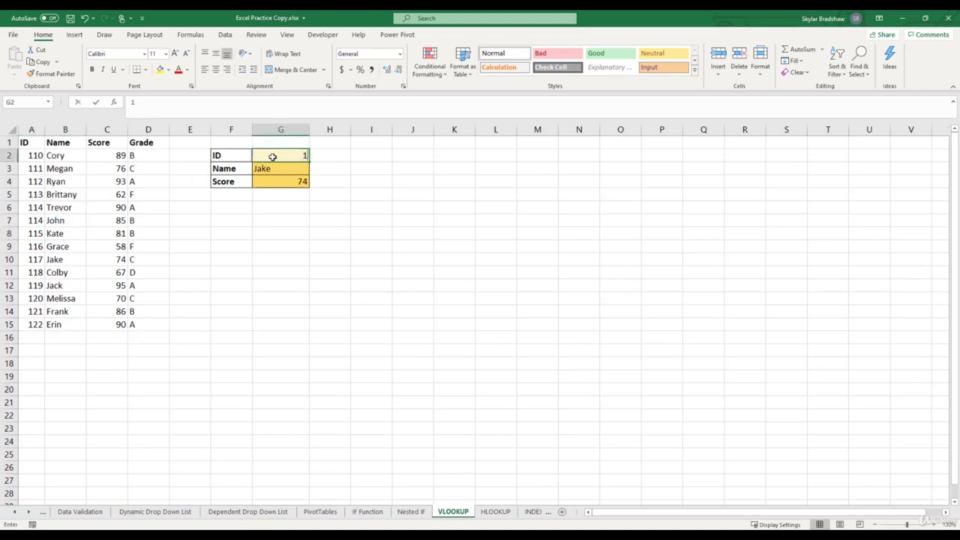
{"action": "type", "text": "114"}
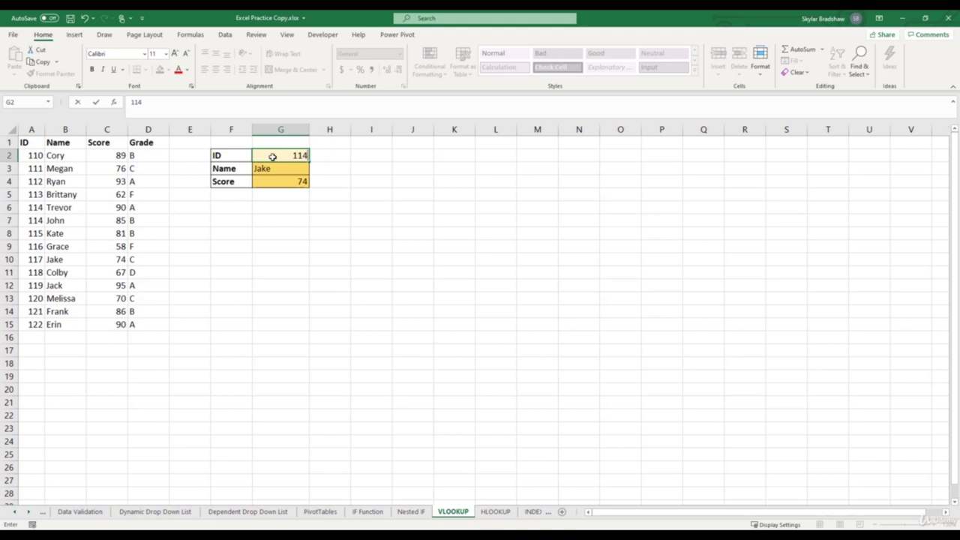
{"action": "key", "text": "Return"}
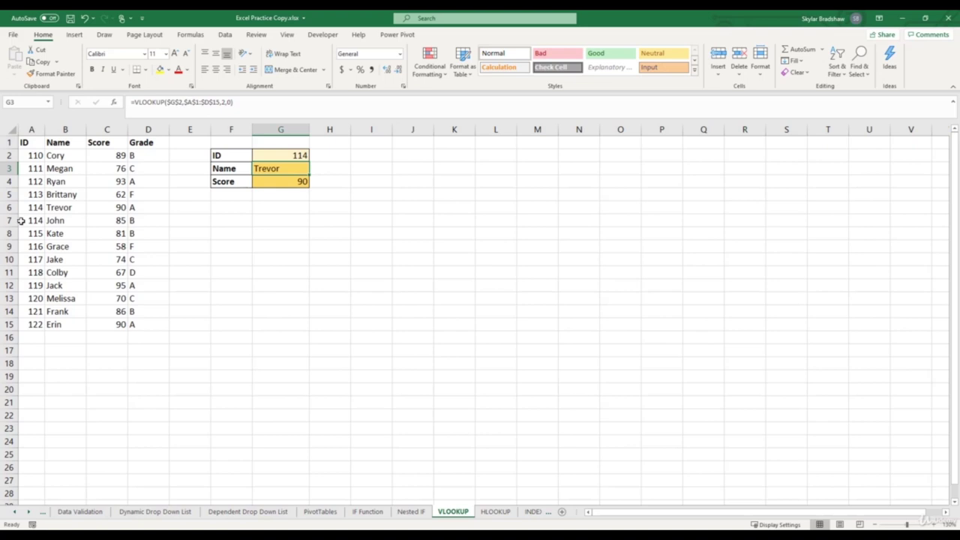
{"action": "left_click_drag", "start_coordinate": [20, 207], "coordinate": [92, 206]}
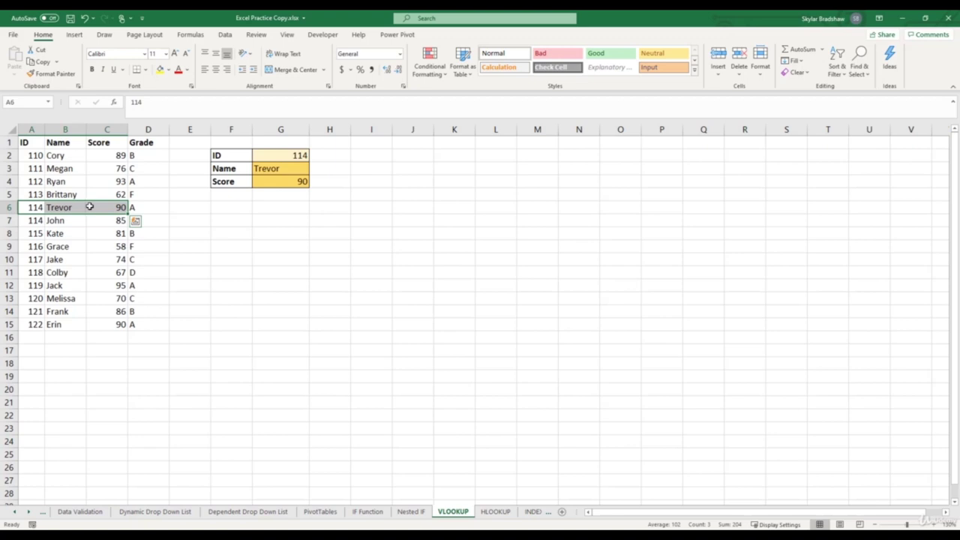
{"action": "left_click", "coordinate": [26, 129]}
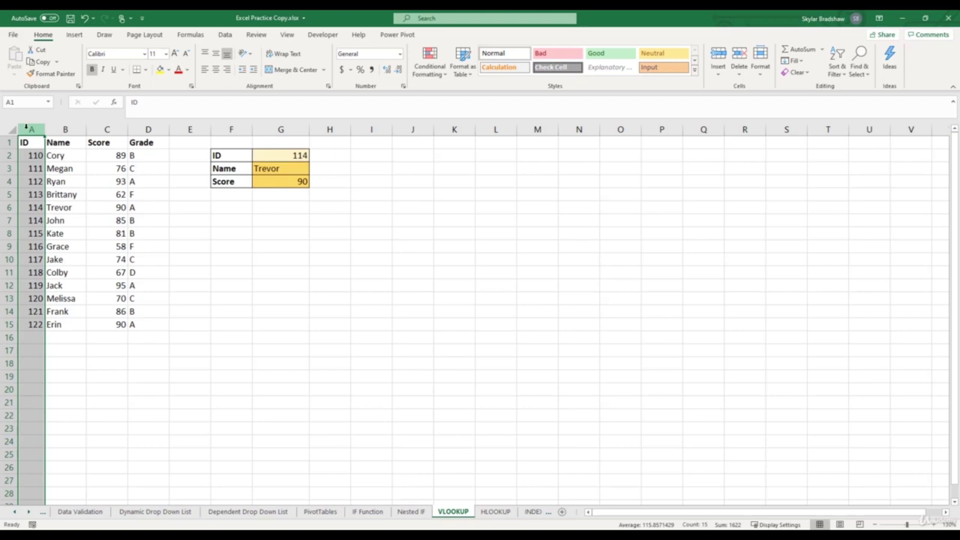
{"action": "left_click", "coordinate": [190, 143]}
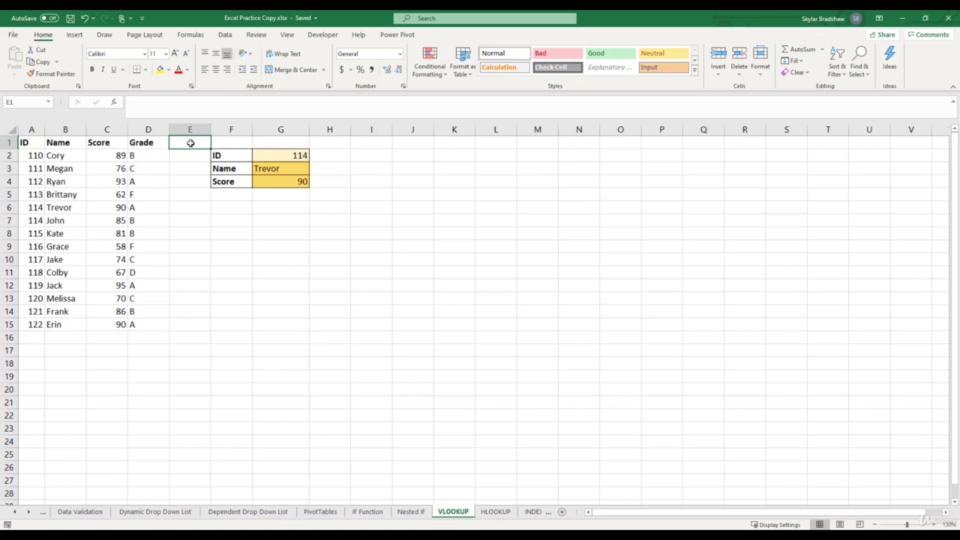
{"action": "left_click", "coordinate": [279, 171]}
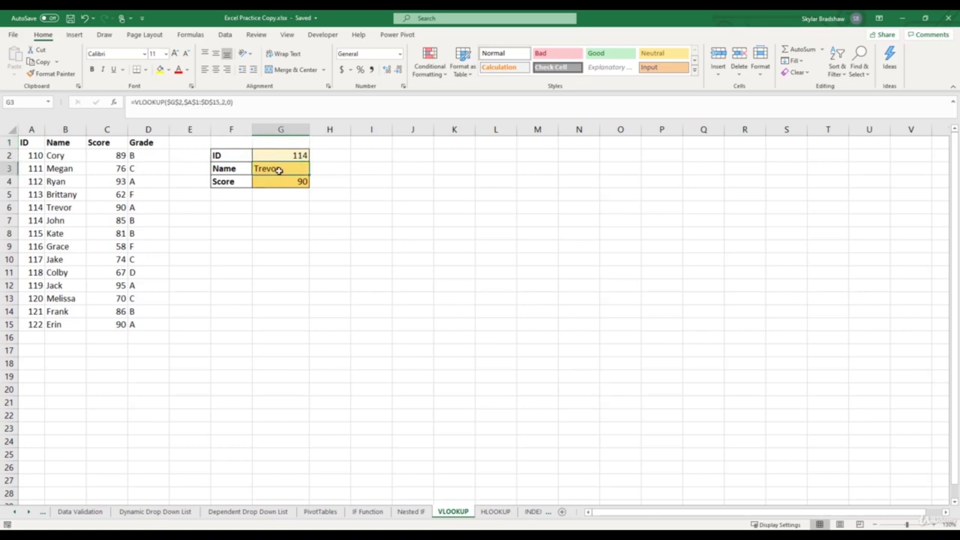
{"action": "left_click", "coordinate": [283, 183]}
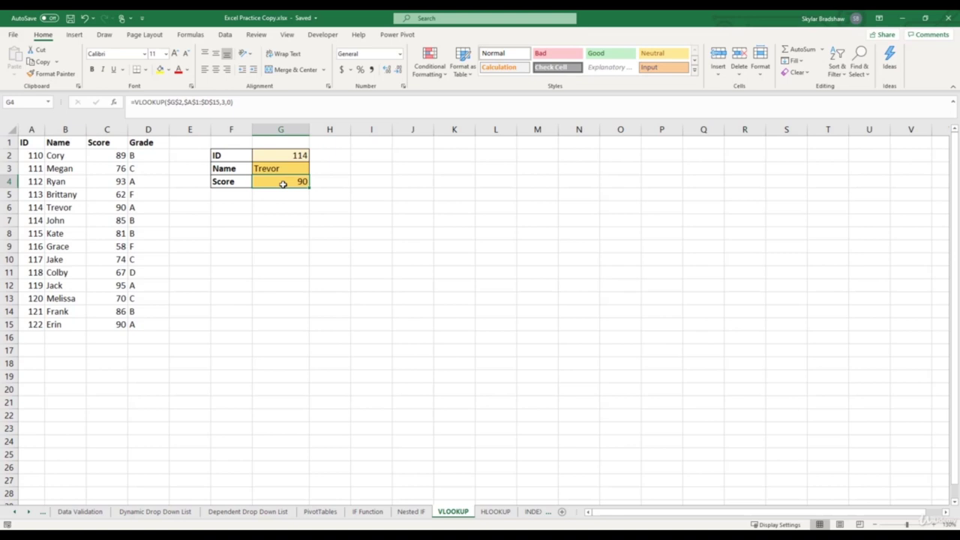
{"action": "left_click", "coordinate": [277, 155]}
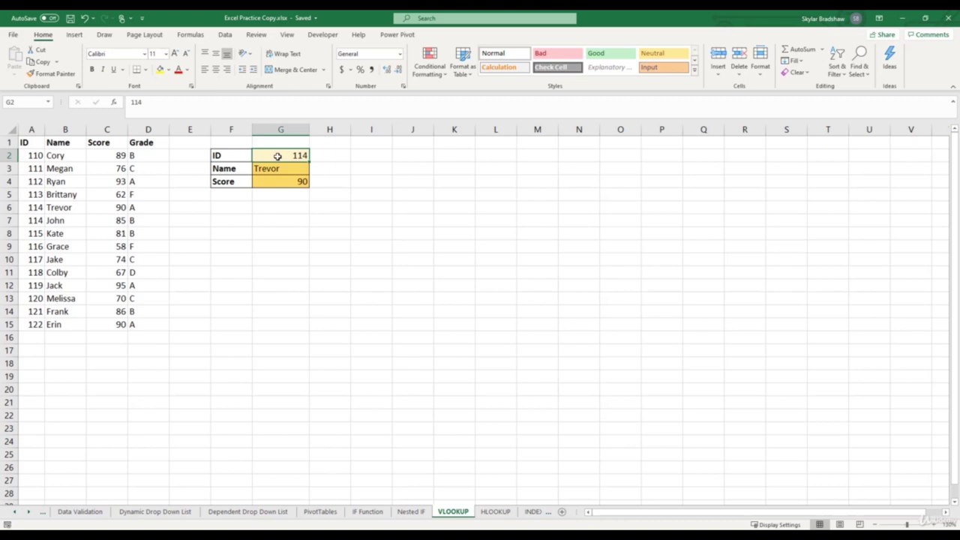
{"action": "type", "text": "125"}
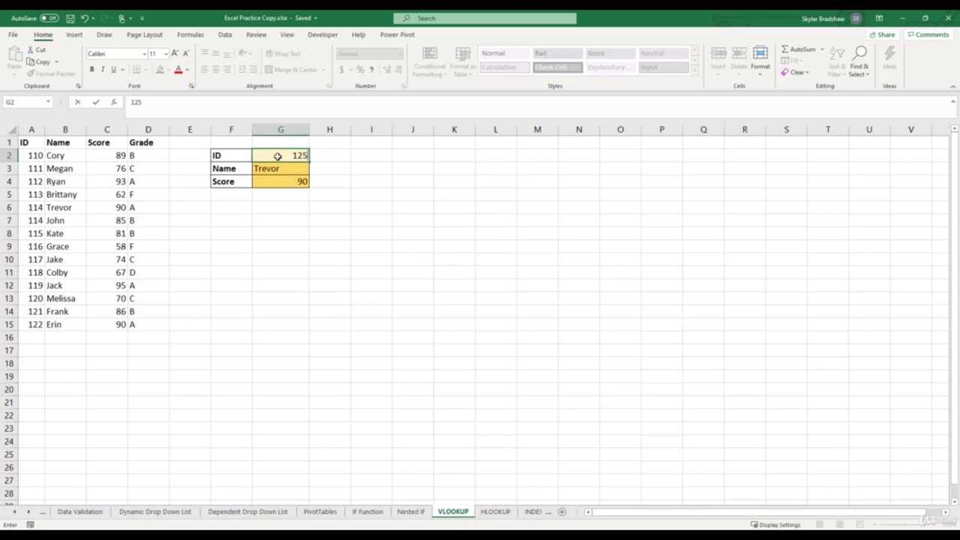
Enter the missing ID 125 so Name and Score show #N/A, then edit the Name formula
{"action": "key", "text": "Return"}
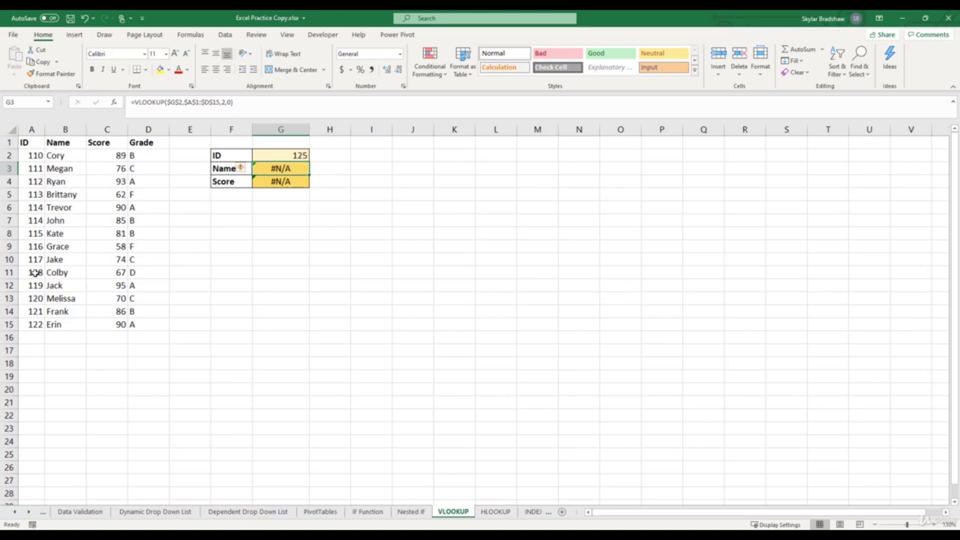
{"action": "left_click", "coordinate": [135, 102]}
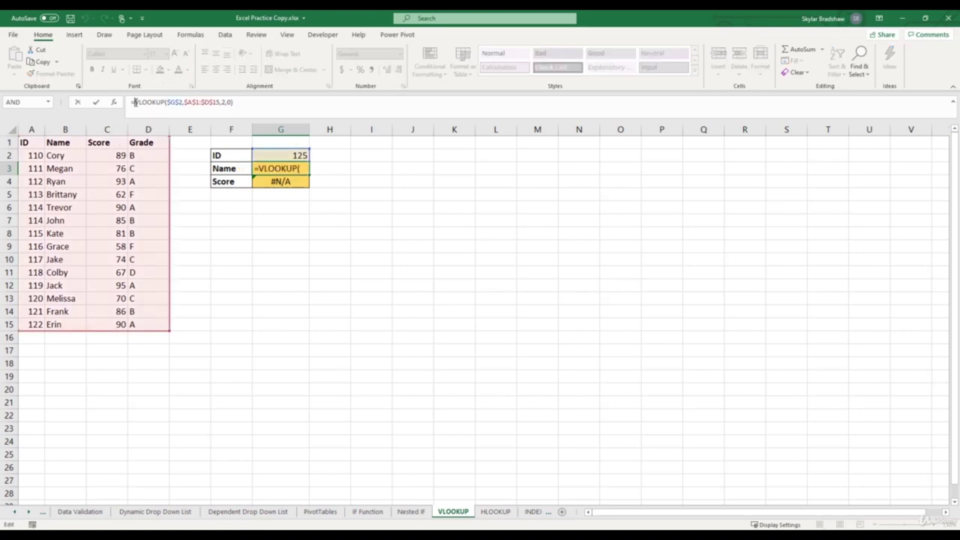
Wrap the G3 Name lookup in IFERROR with the fallback text "ID Not Found"
{"action": "type", "text": "ifer"}
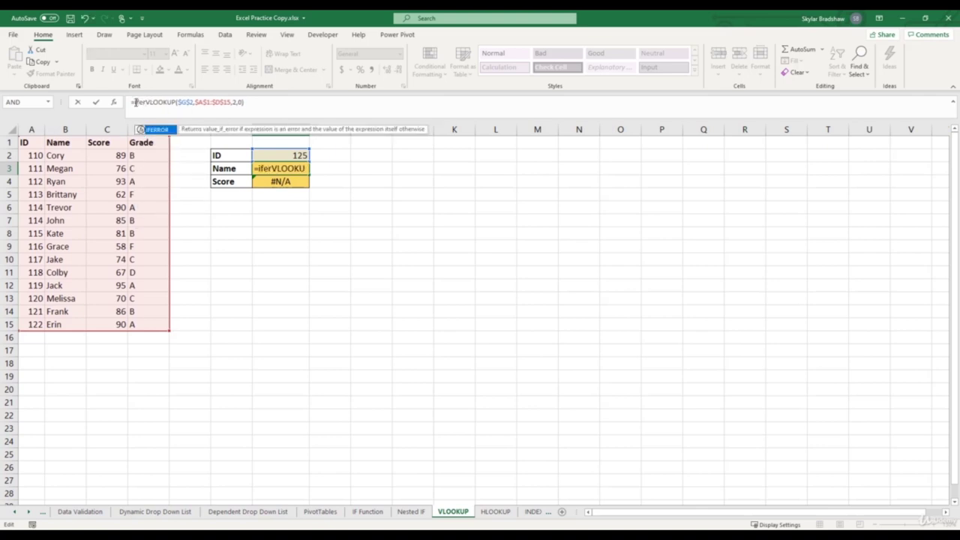
{"action": "key", "text": "Tab"}
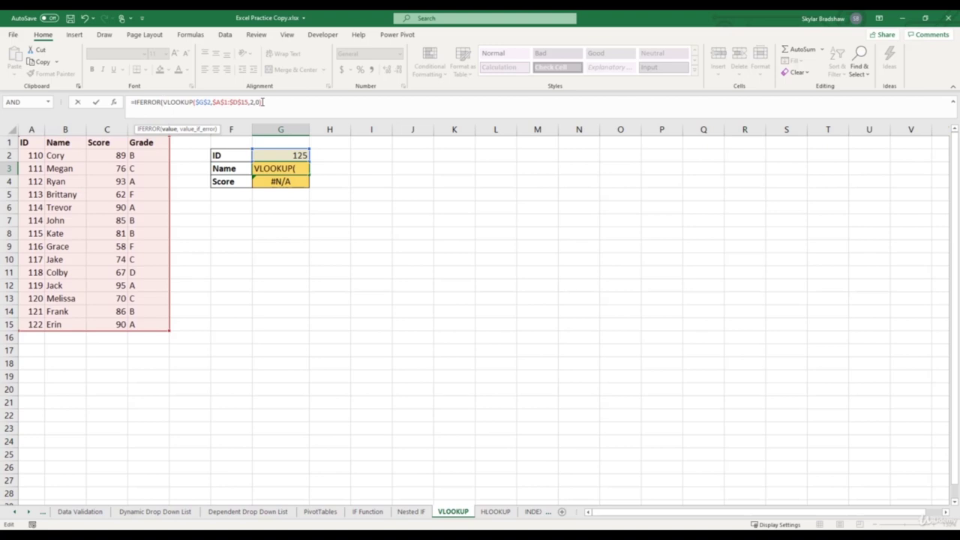
{"action": "left_click", "coordinate": [262, 102]}
{"action": "type", "text": ","}
{"action": "type", "text": "\"ID N"}
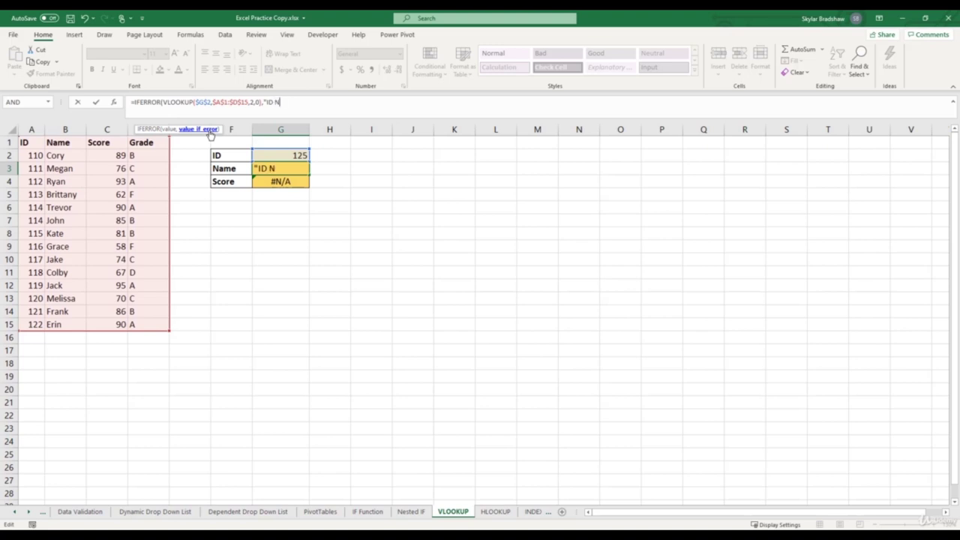
{"action": "type", "text": "ot Found\")"}
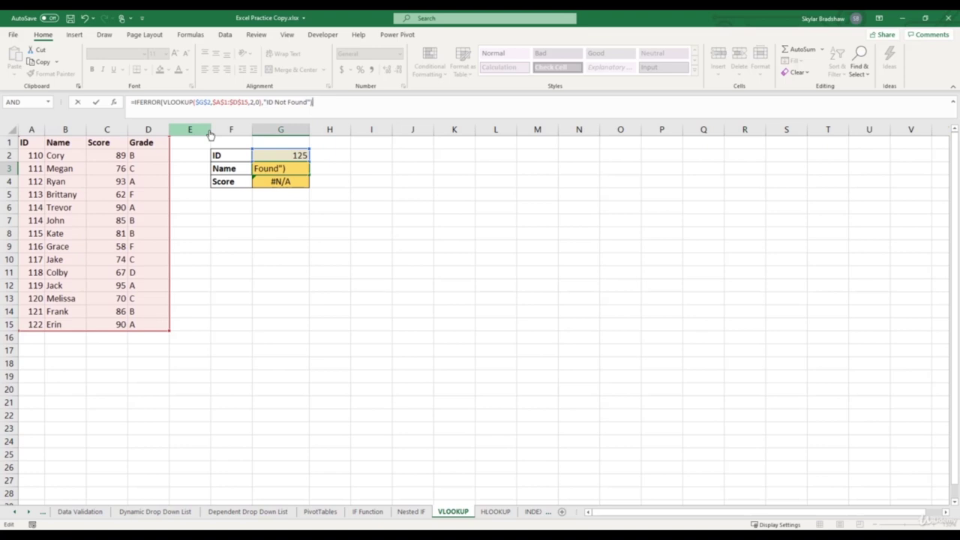
{"action": "key", "text": "Return"}
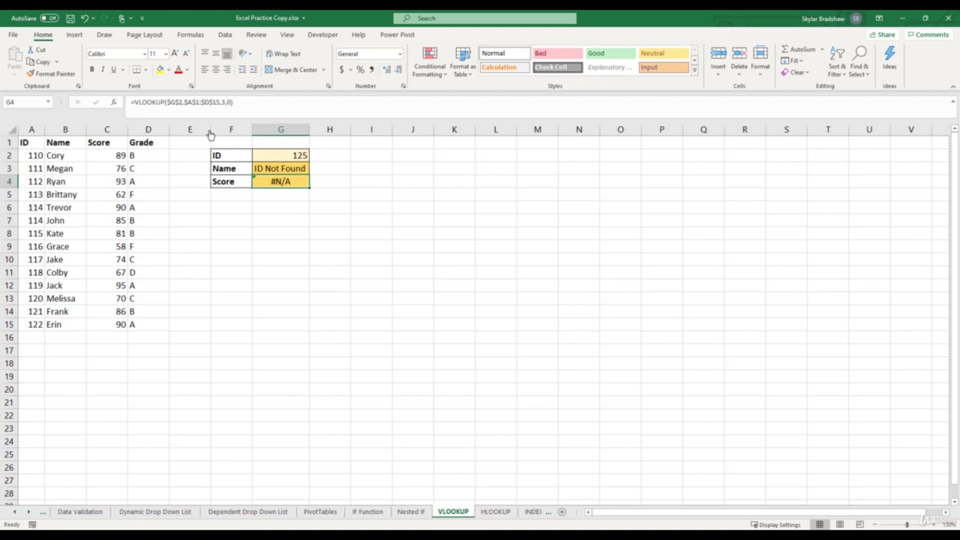
Copy the IFERROR lookup from G3 into G4 and change its column index from 2 to 3
{"action": "left_click", "coordinate": [275, 167]}
{"action": "left_click_drag", "start_coordinate": [310, 174], "coordinate": [311, 185]}
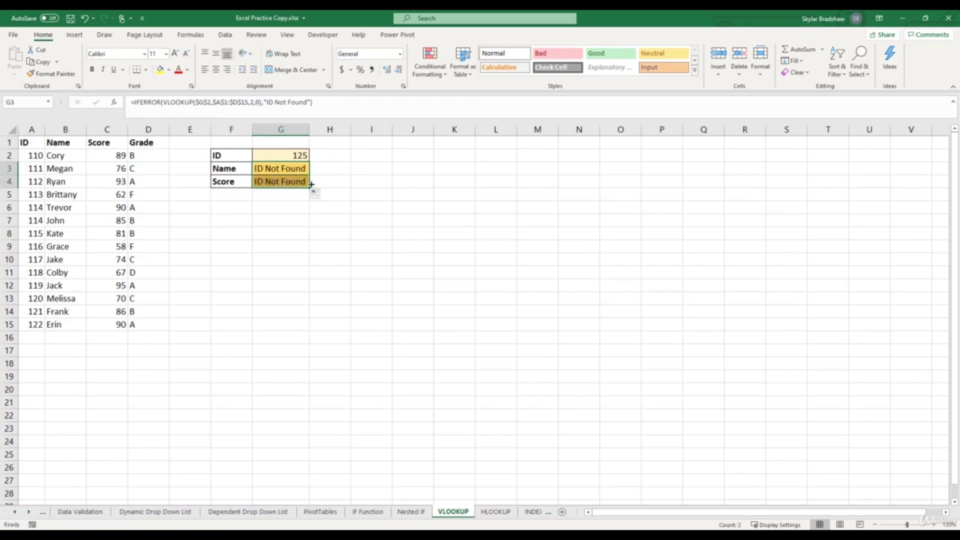
{"action": "left_click", "coordinate": [293, 182]}
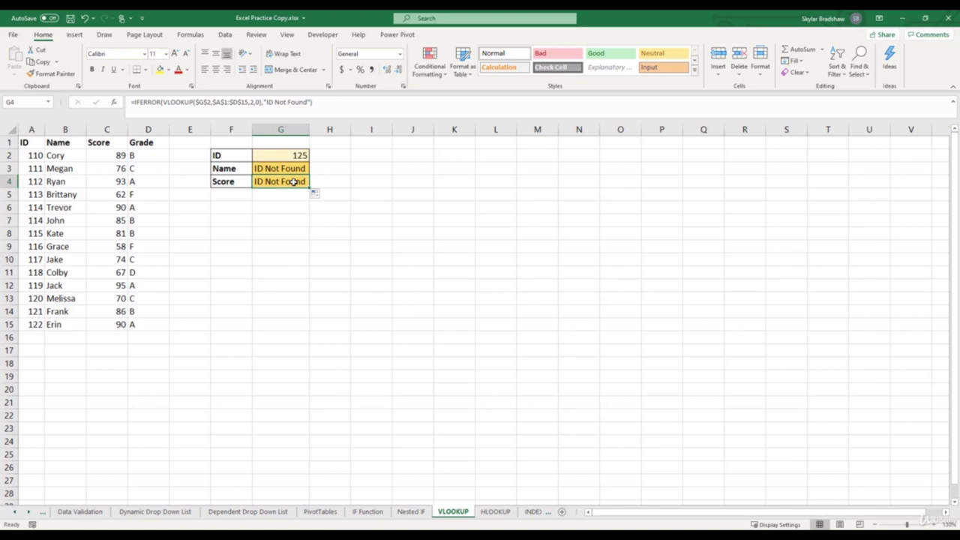
{"action": "left_click", "coordinate": [252, 101]}
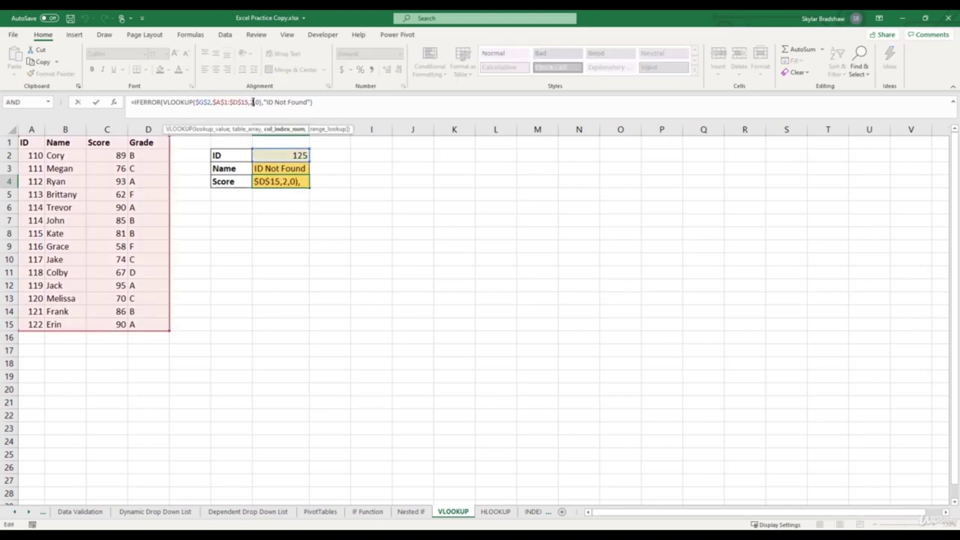
{"action": "key", "text": "BackSpace"}
{"action": "type", "text": "3"}
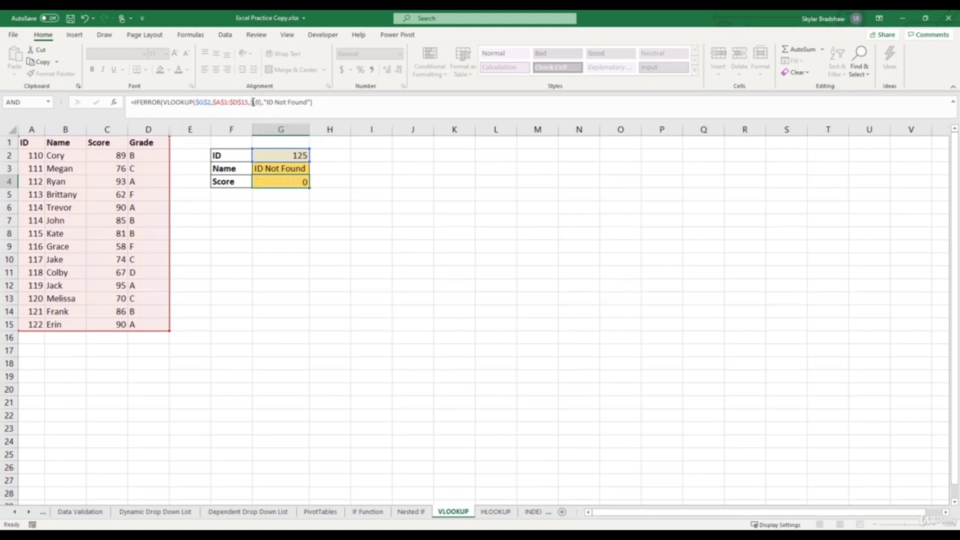
{"action": "key", "text": "Return"}
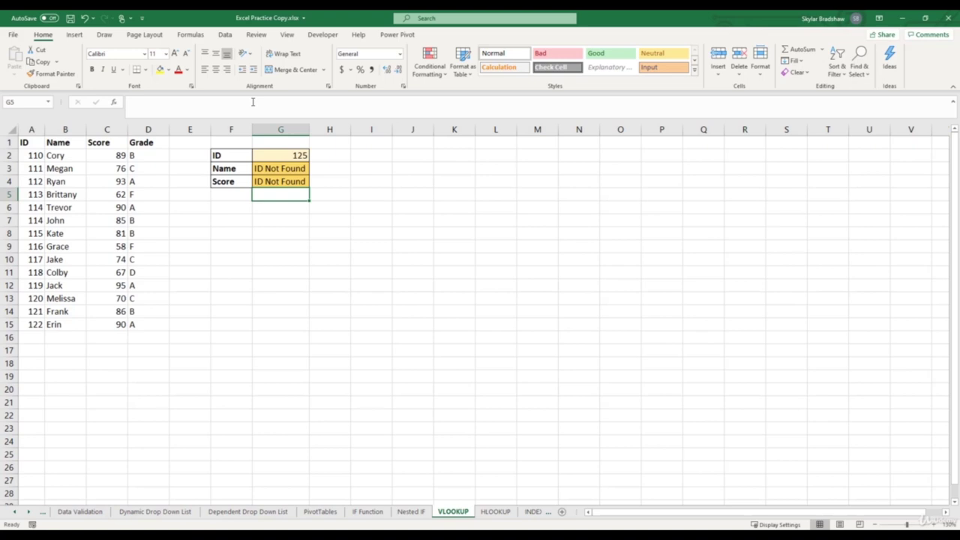
Enter 115 as the lookup ID in G2
{"action": "left_click", "coordinate": [271, 154]}
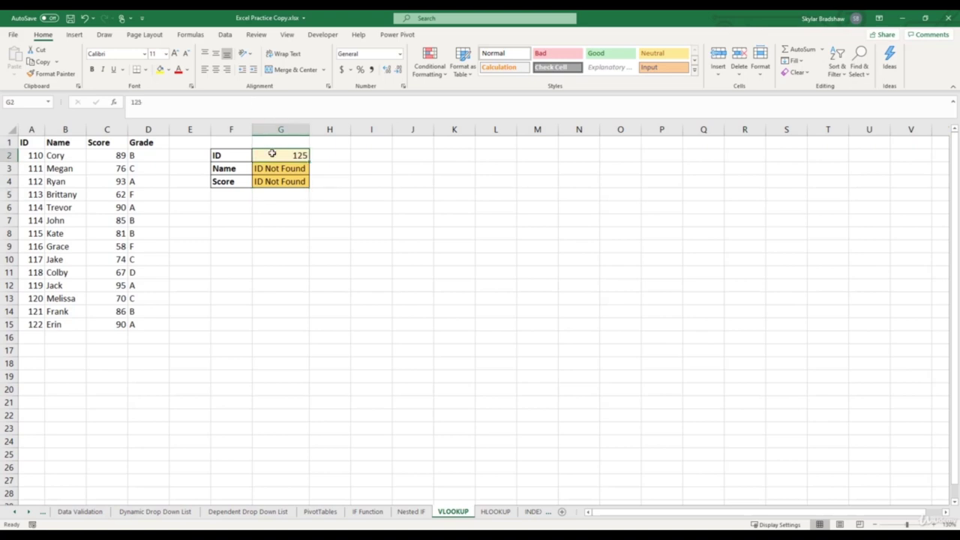
{"action": "type", "text": "115"}
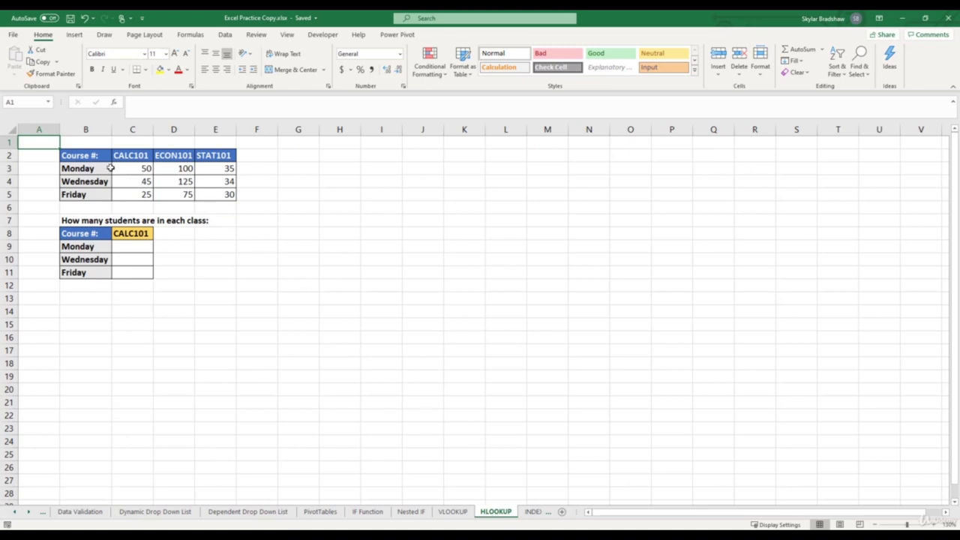
{"action": "left_click_drag", "start_coordinate": [88, 156], "coordinate": [204, 155]}
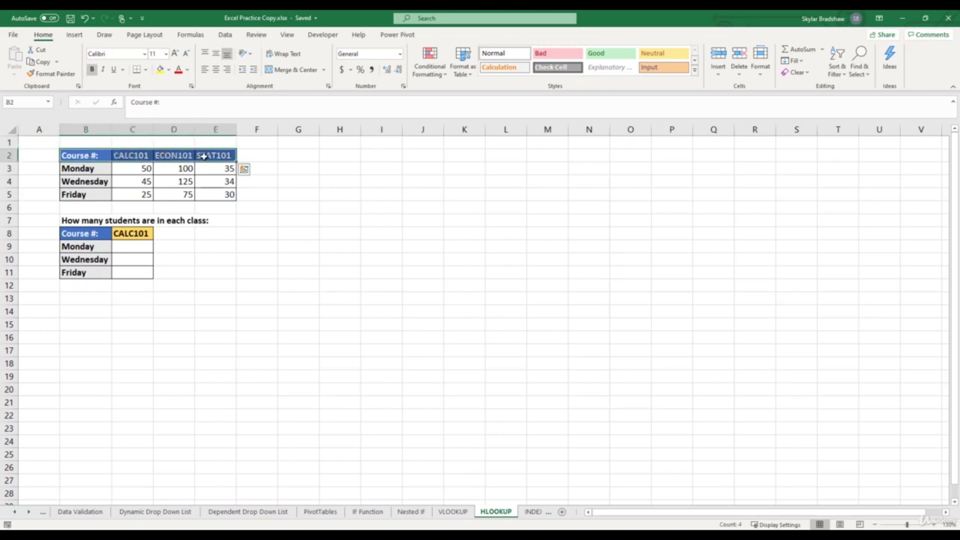
{"action": "left_click_drag", "start_coordinate": [98, 168], "coordinate": [100, 193]}
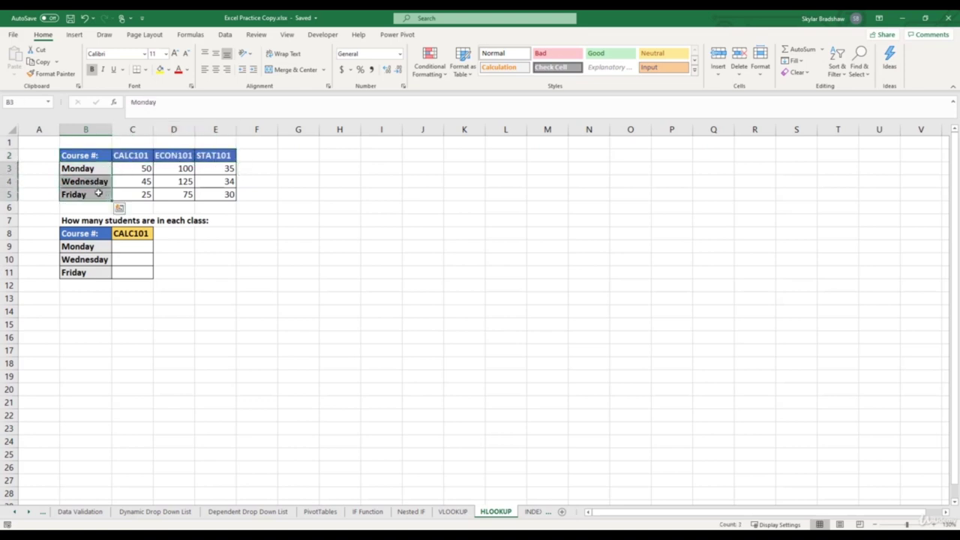
{"action": "left_click_drag", "start_coordinate": [118, 168], "coordinate": [196, 196]}
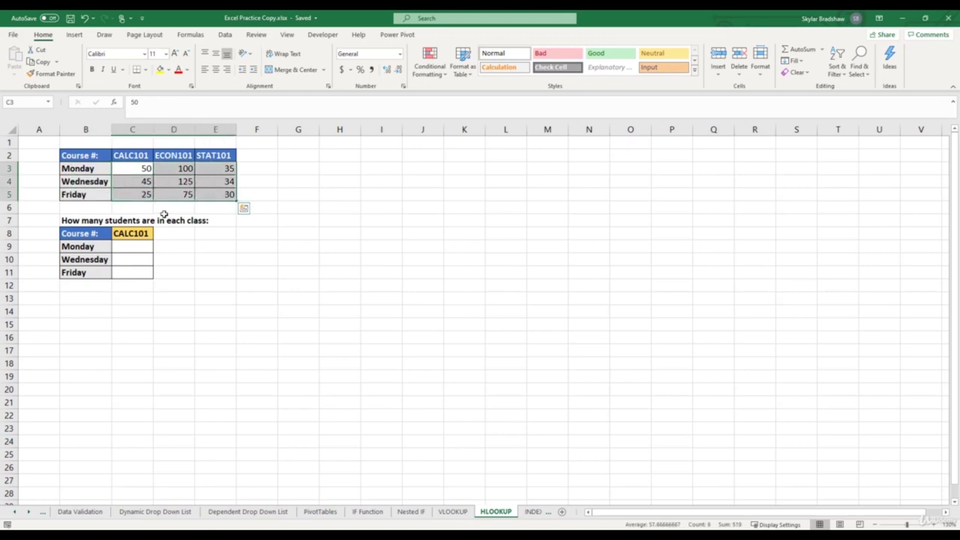
{"action": "left_click", "coordinate": [133, 234]}
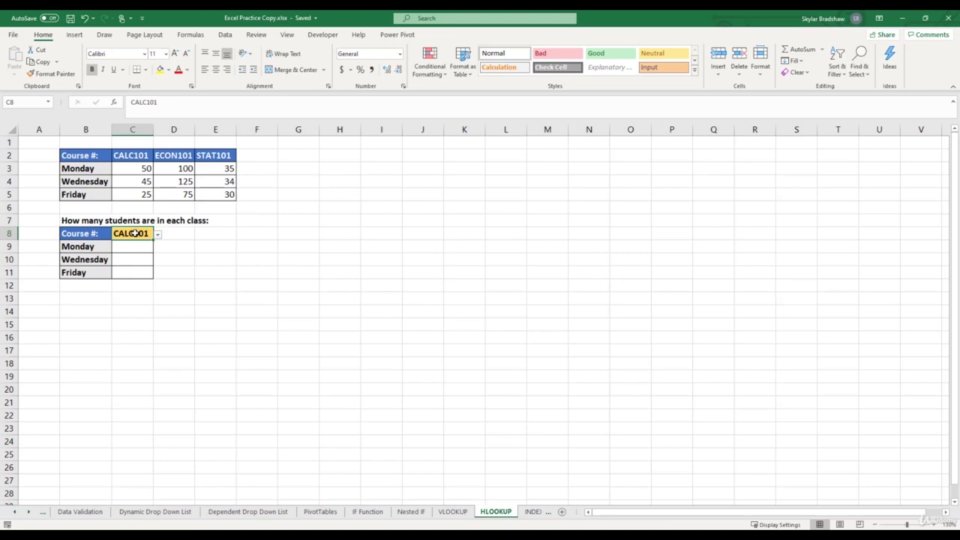
{"action": "left_click", "coordinate": [133, 247]}
{"action": "left_click", "coordinate": [134, 261]}
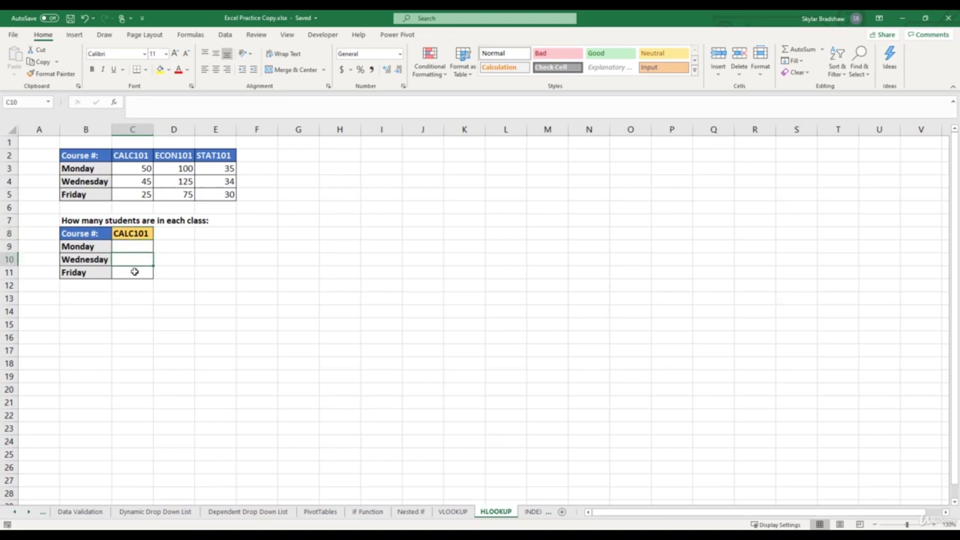
{"action": "left_click", "coordinate": [134, 272]}
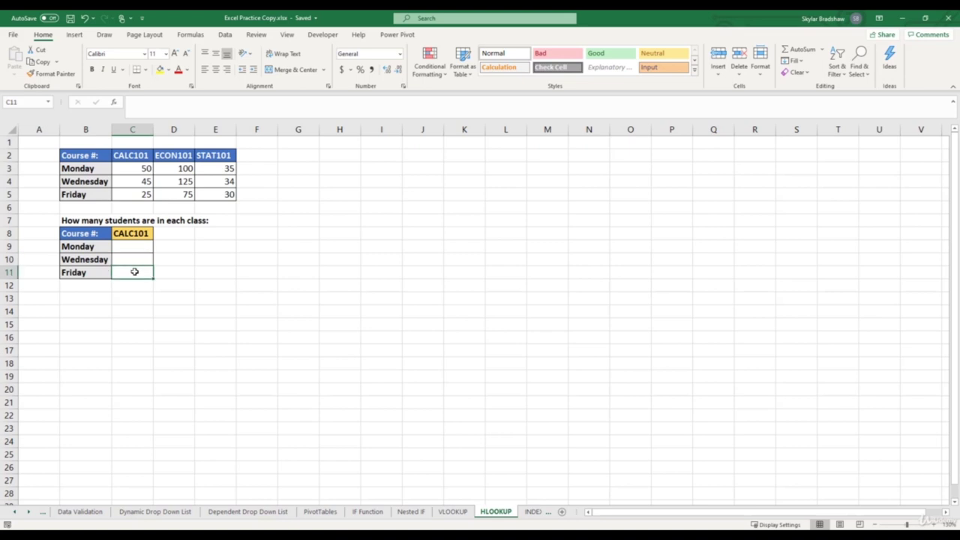
{"action": "left_click", "coordinate": [135, 234]}
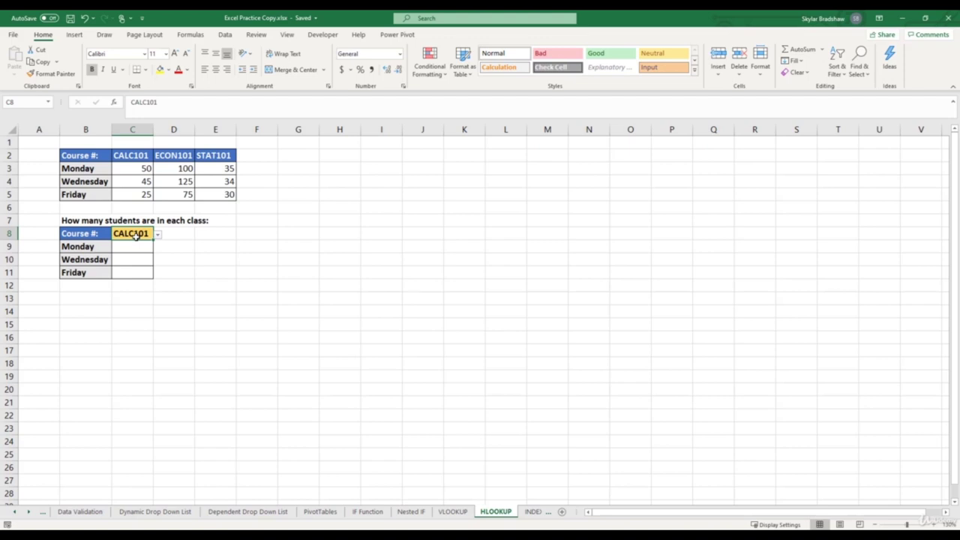
{"action": "left_click_drag", "start_coordinate": [132, 156], "coordinate": [208, 155]}
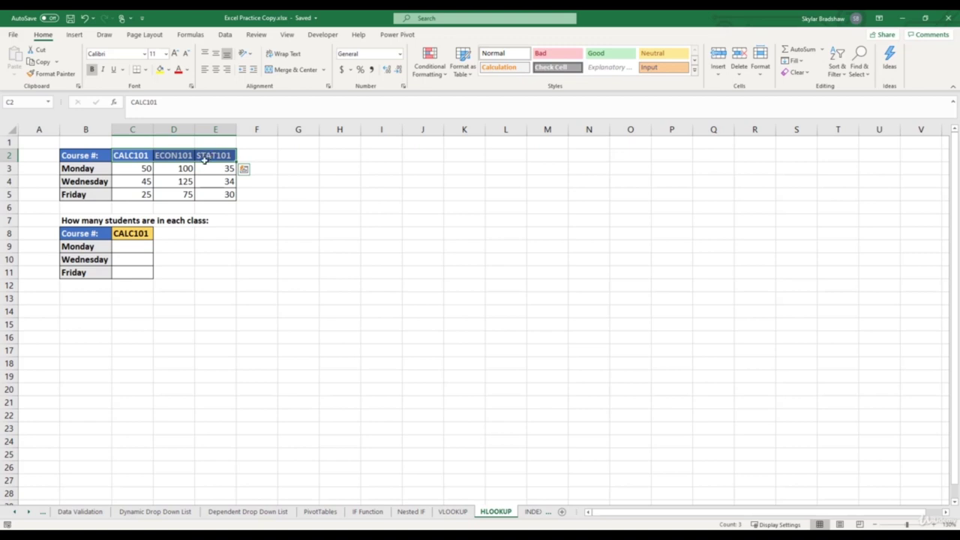
{"action": "left_click", "coordinate": [140, 246]}
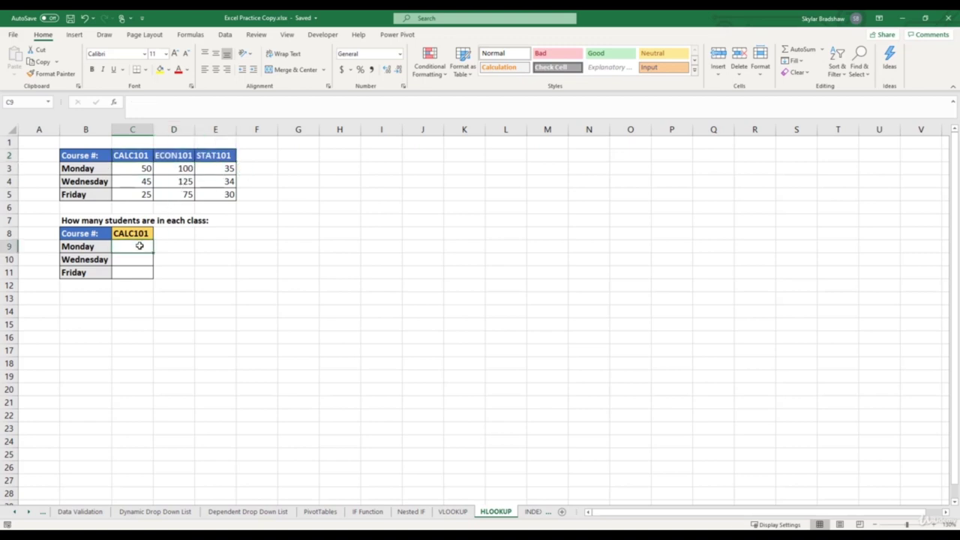
{"action": "type", "text": "="}
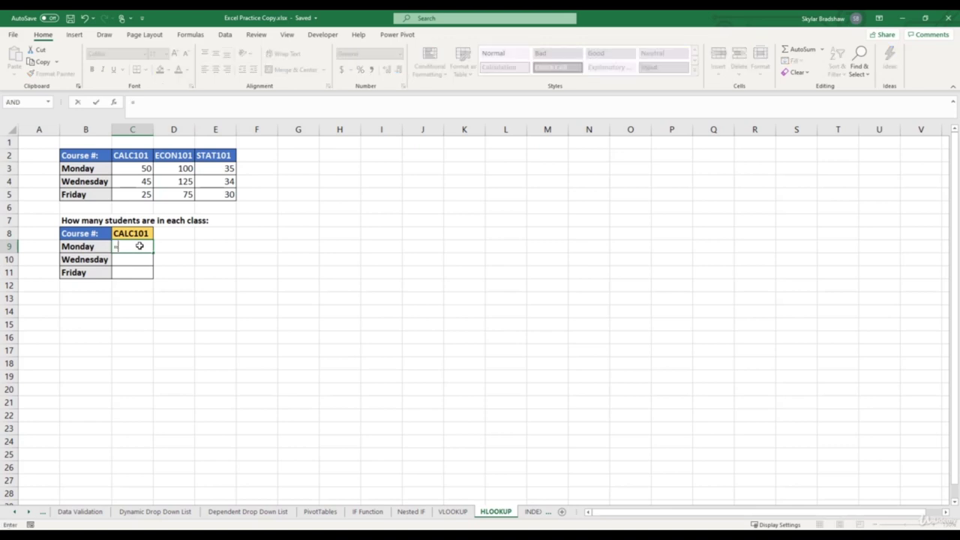
{"action": "type", "text": "hlo"}
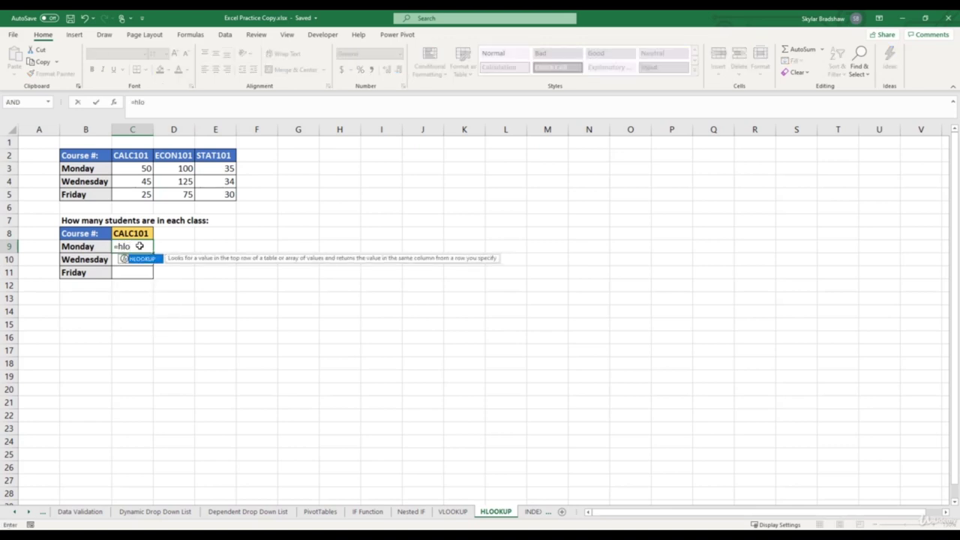
{"action": "key", "text": "Tab"}
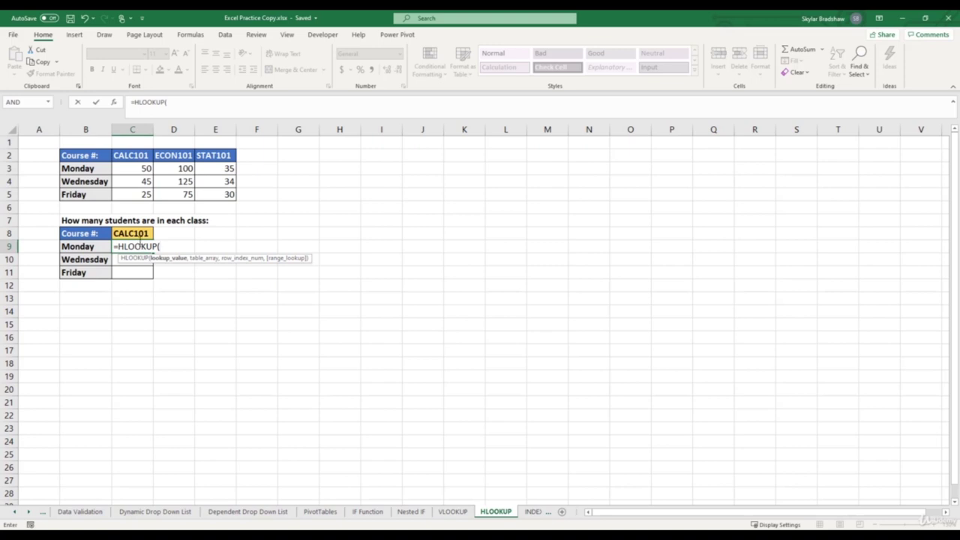
{"action": "left_click", "coordinate": [116, 103]}
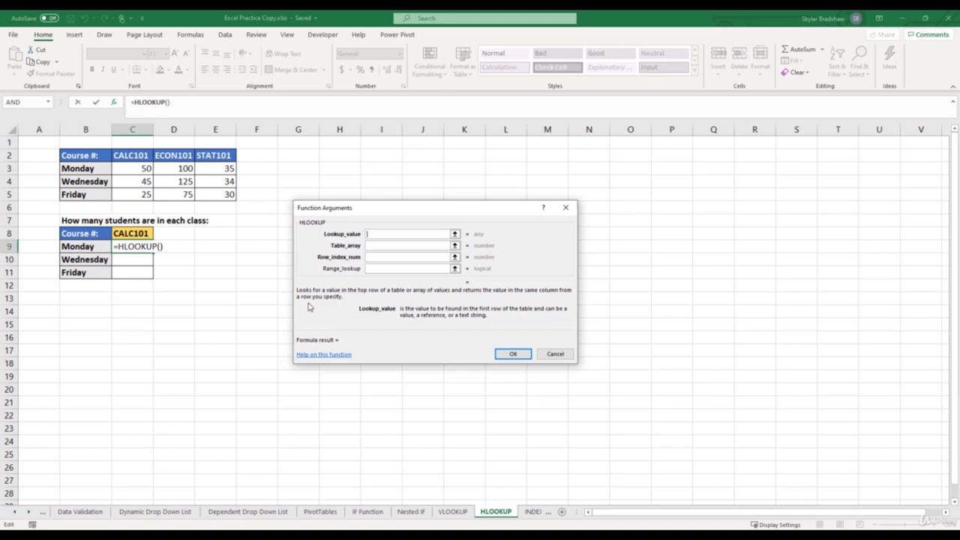
{"action": "left_click", "coordinate": [555, 354]}
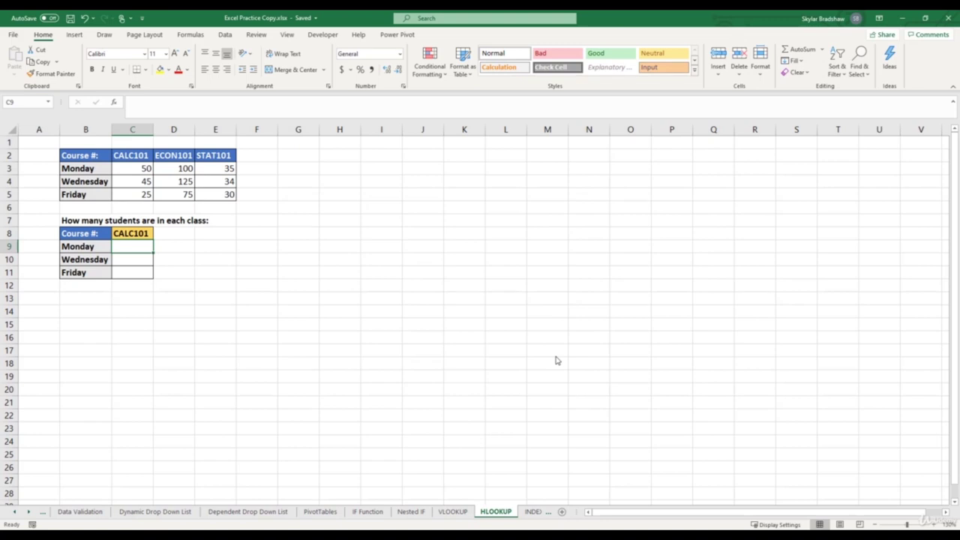
{"action": "left_click_drag", "start_coordinate": [92, 156], "coordinate": [93, 194]}
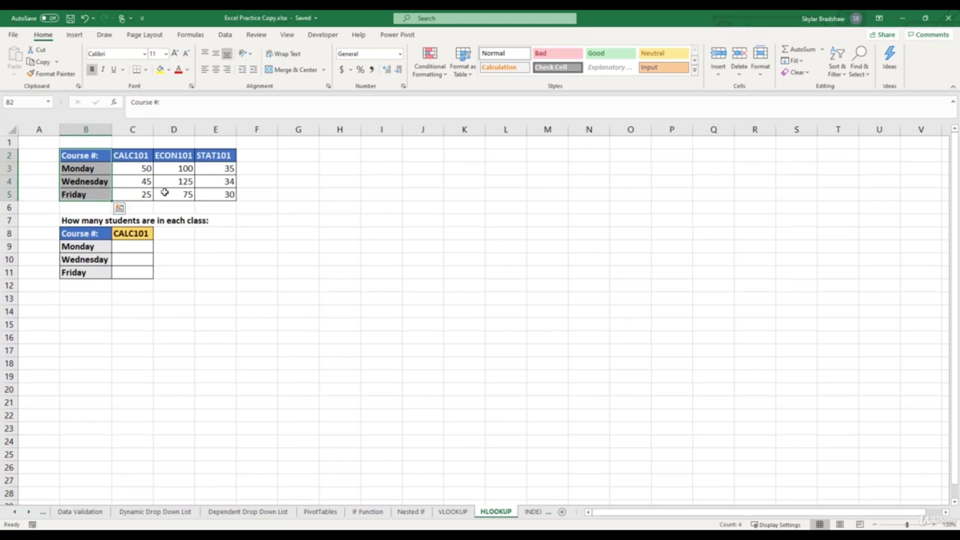
{"action": "left_click", "coordinate": [165, 192]}
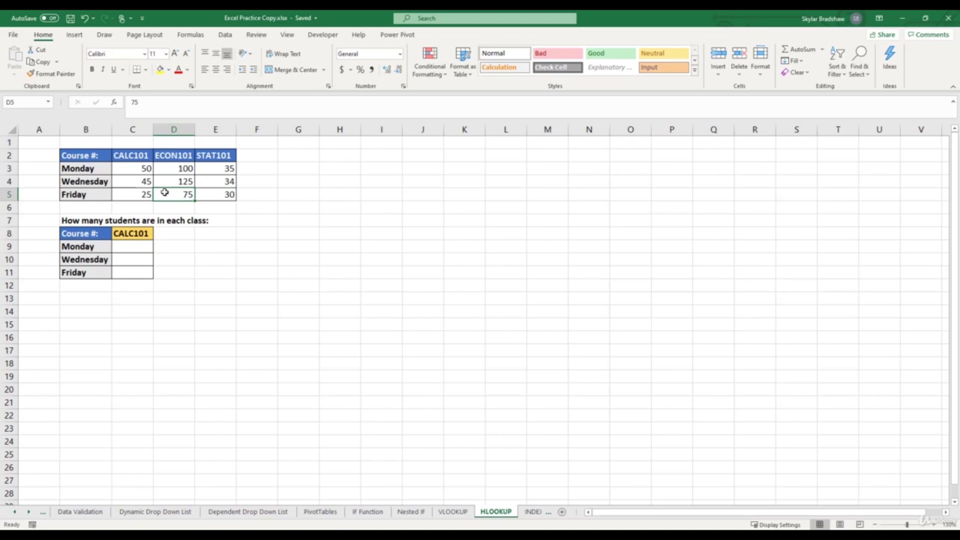
{"action": "left_click_drag", "start_coordinate": [121, 156], "coordinate": [210, 155]}
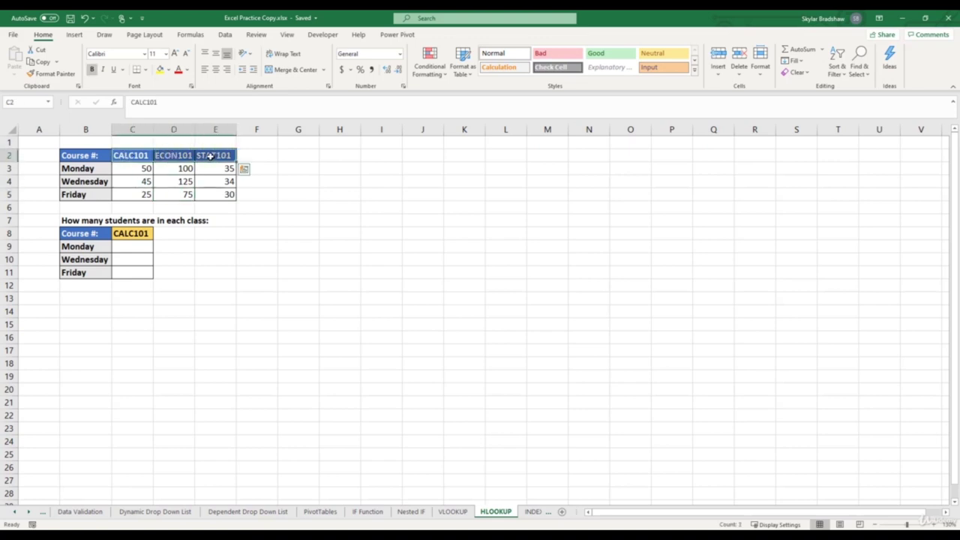
{"action": "left_click", "coordinate": [209, 191]}
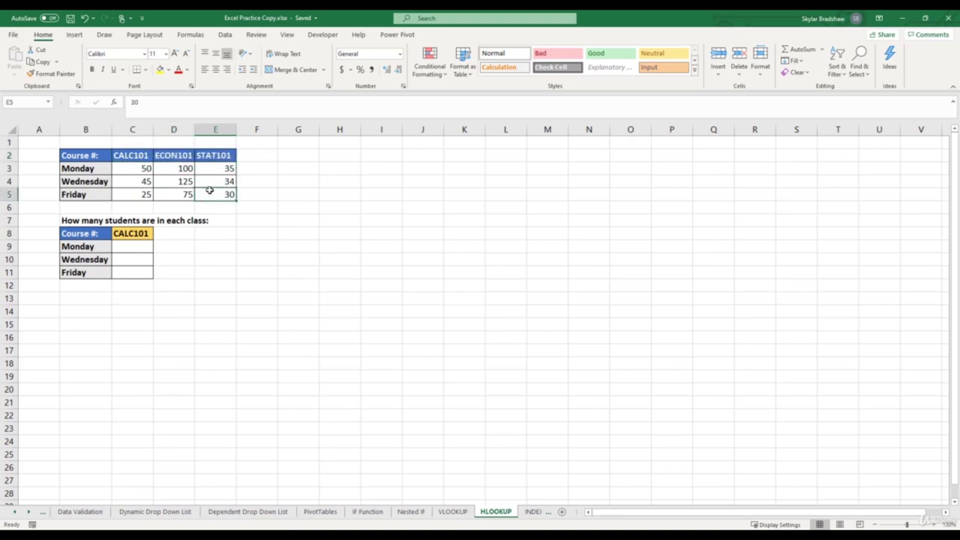
{"action": "left_click", "coordinate": [140, 248]}
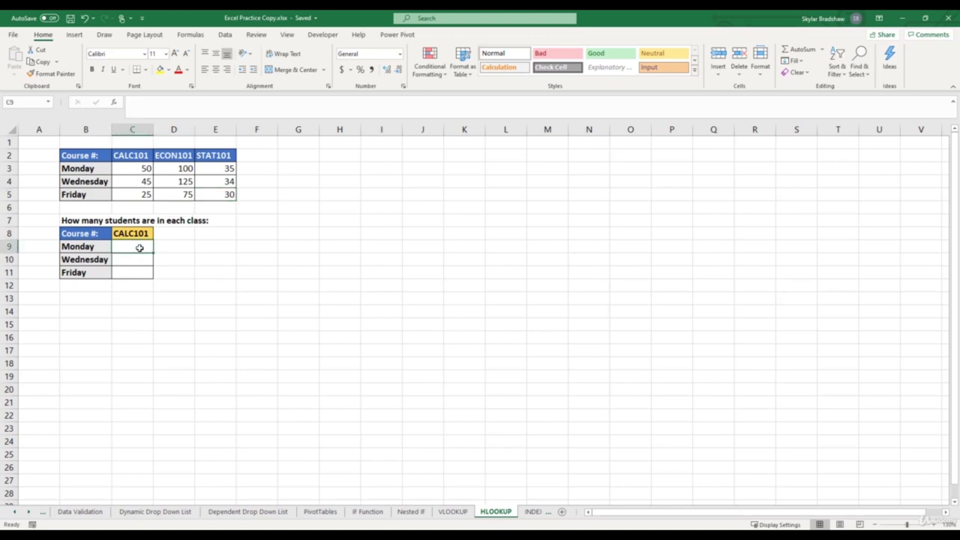
Start an HLOOKUP in C9 with arguments C8, B2:E5, row 2 and exact match 0
{"action": "type", "text": "=HLOOKUP("}
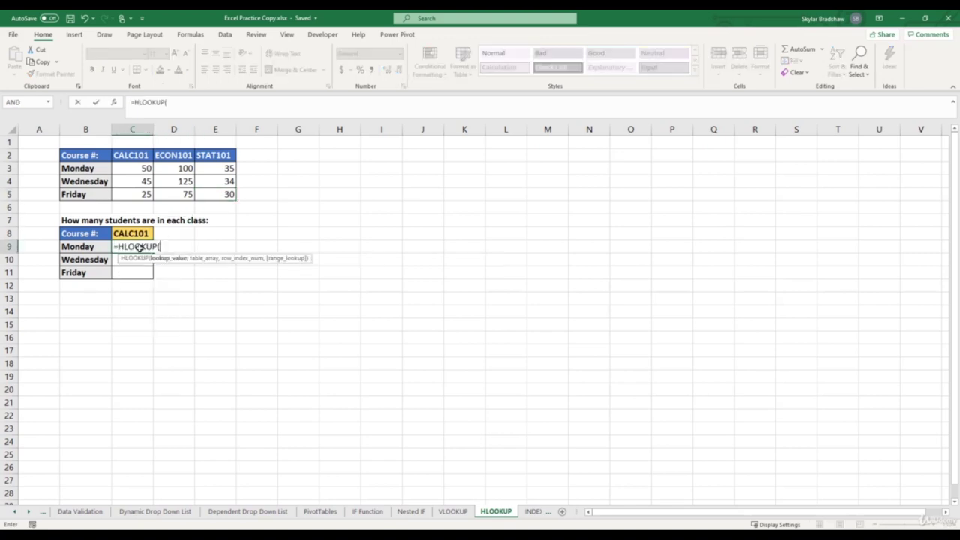
{"action": "left_click", "coordinate": [114, 104]}
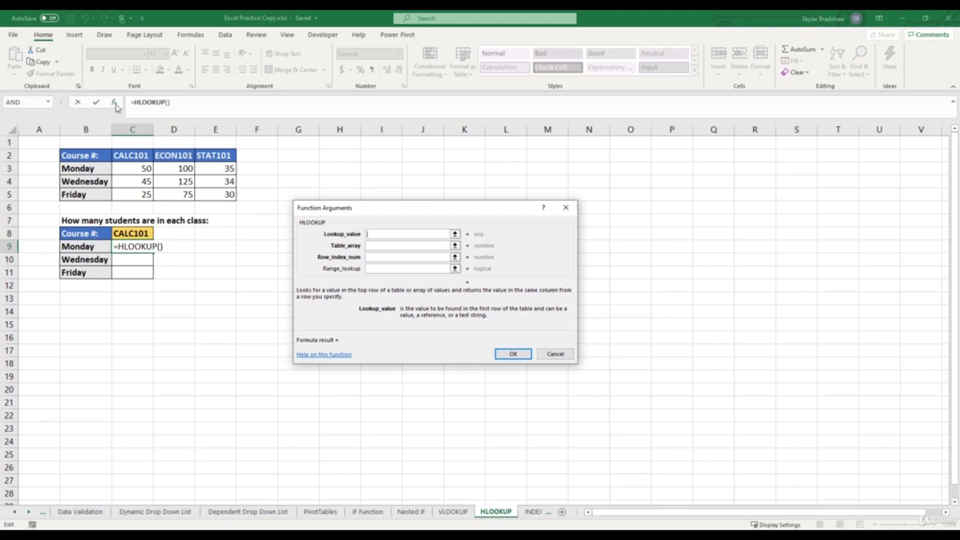
{"action": "left_click", "coordinate": [133, 234]}
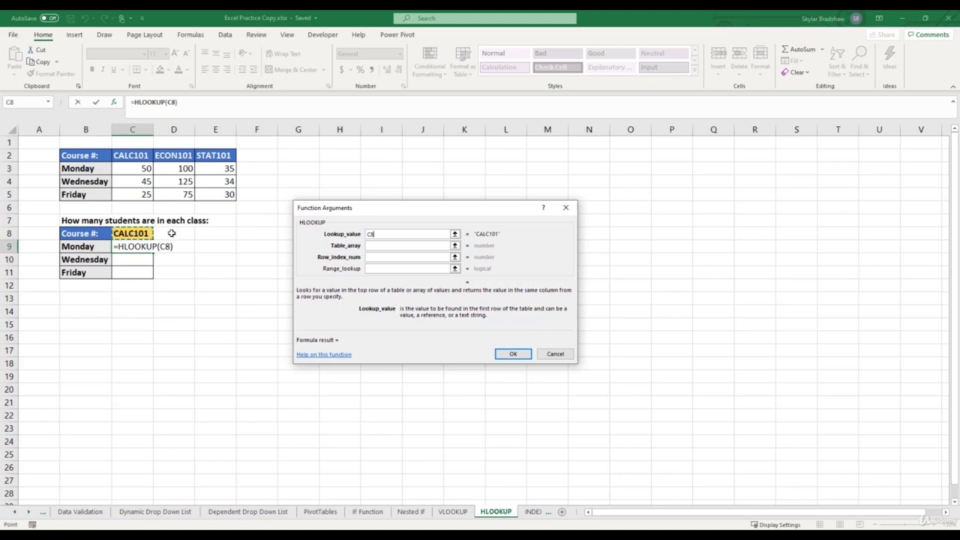
{"action": "left_click", "coordinate": [371, 246]}
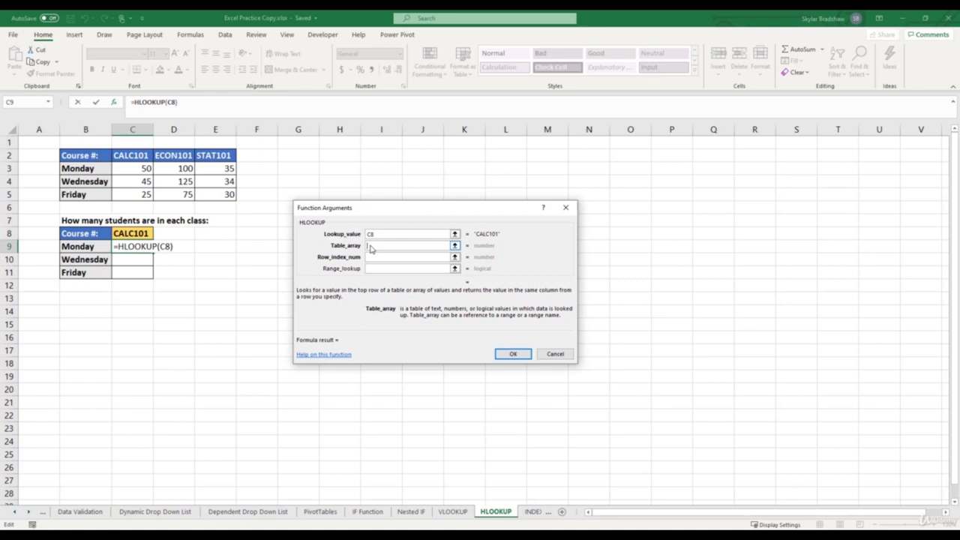
{"action": "left_click_drag", "start_coordinate": [90, 158], "coordinate": [211, 199]}
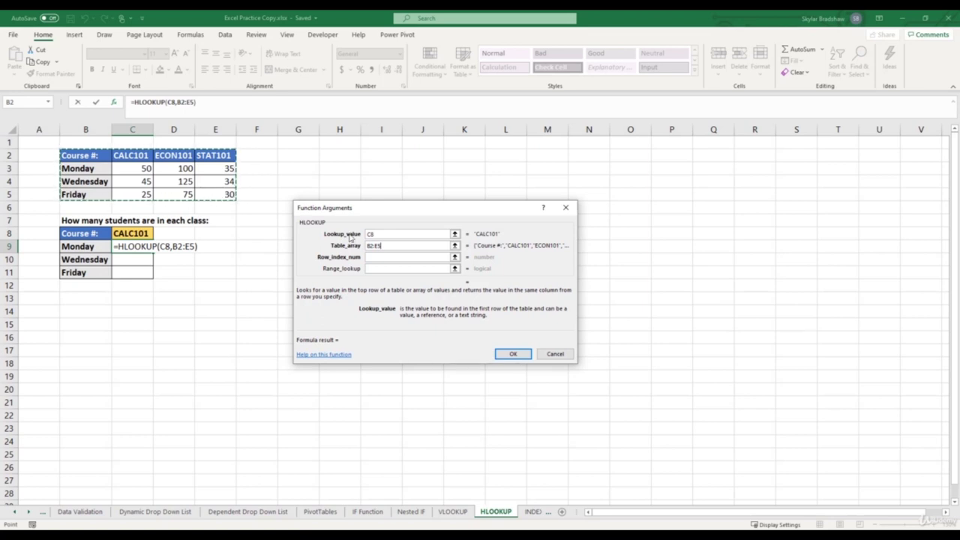
{"action": "left_click", "coordinate": [372, 257]}
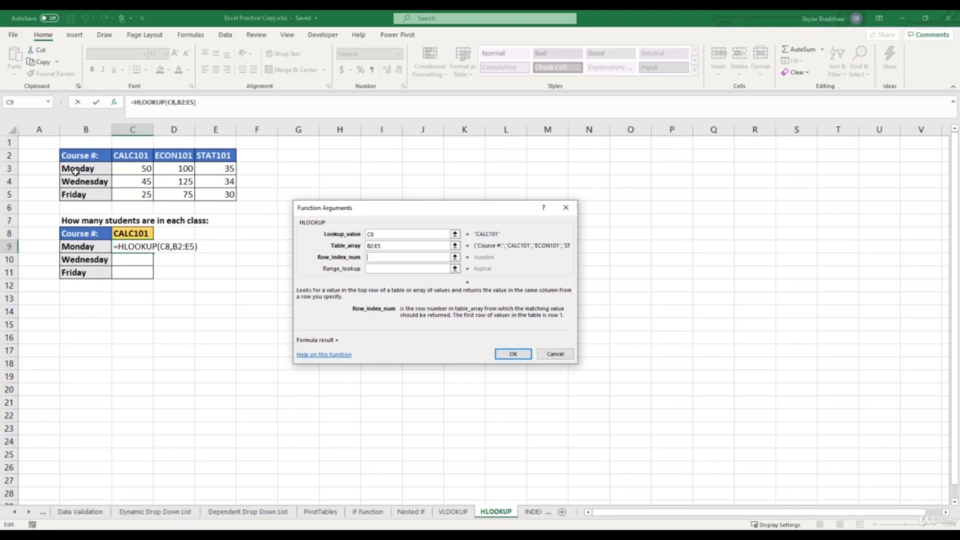
{"action": "type", "text": "2"}
{"action": "left_click", "coordinate": [383, 270]}
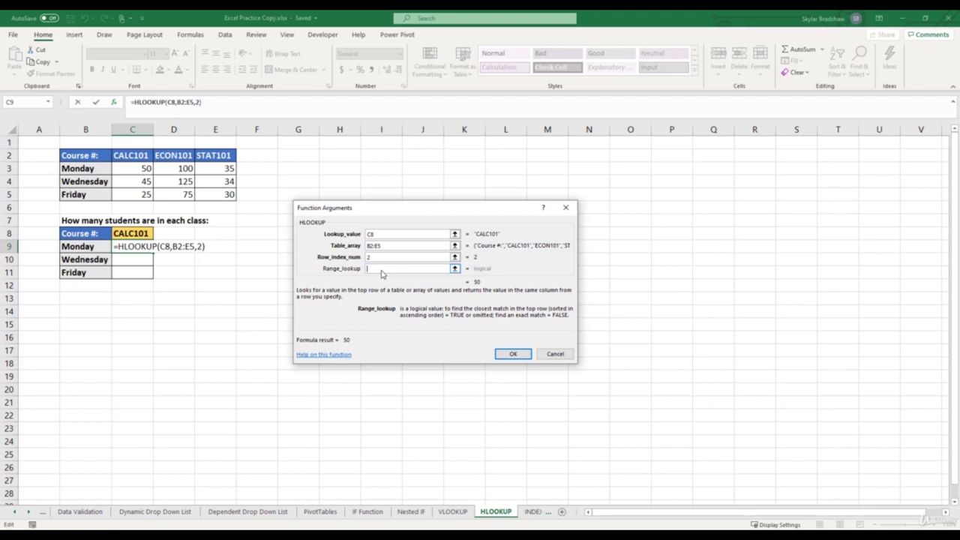
{"action": "type", "text": "0"}
Make the C8 and B2:E5 references absolute and confirm the formula, showing 50
{"action": "left_click_drag", "start_coordinate": [379, 234], "coordinate": [367, 241]}
{"action": "key", "text": "F4"}
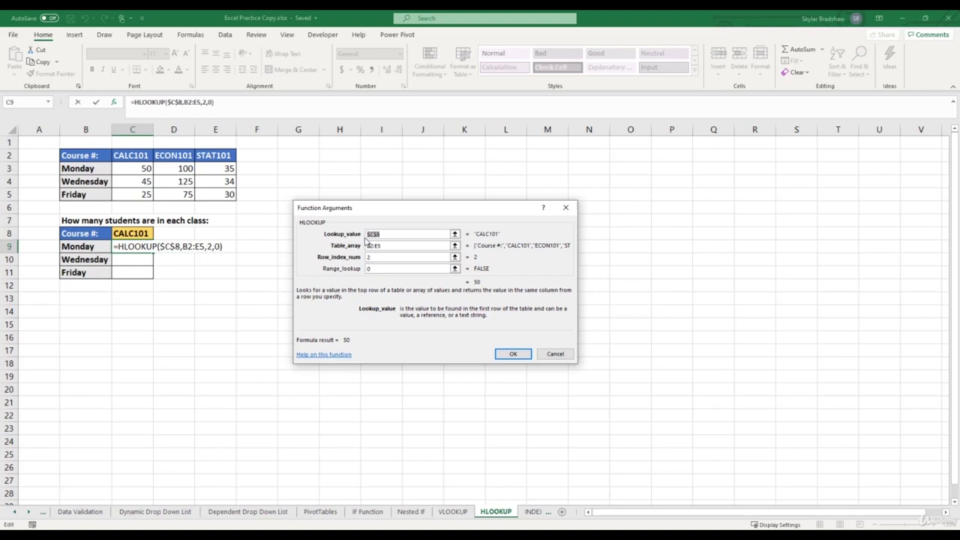
{"action": "left_click_drag", "start_coordinate": [383, 245], "coordinate": [363, 252]}
{"action": "key", "text": "F4"}
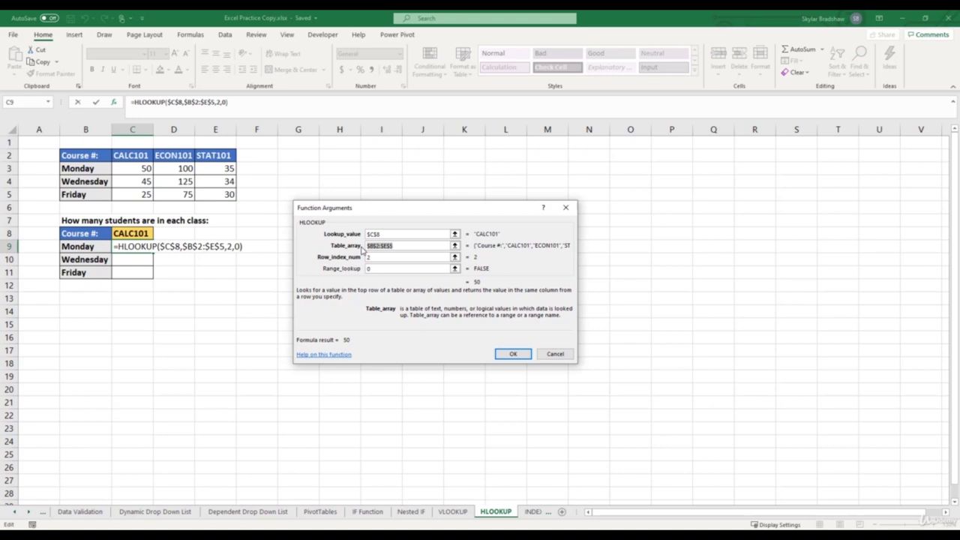
{"action": "left_click", "coordinate": [501, 353]}
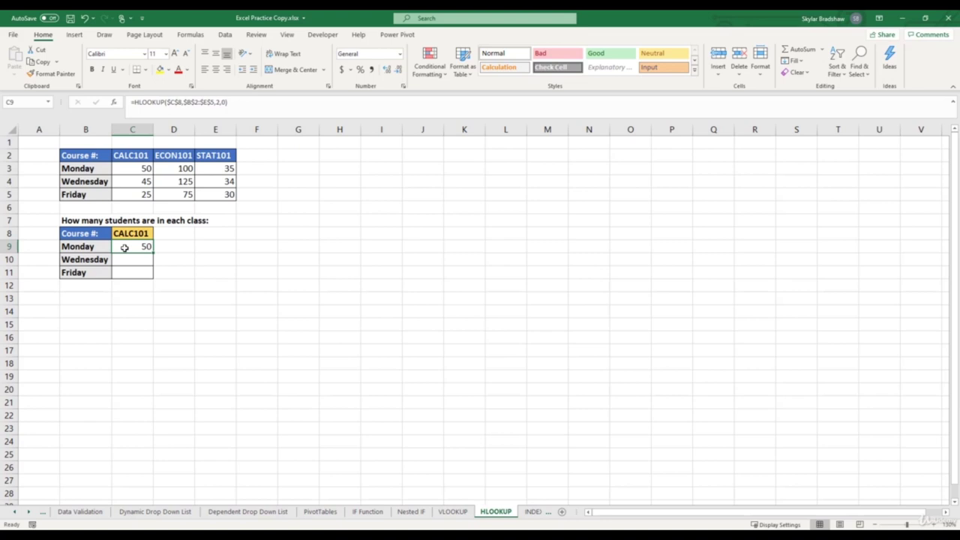
Fill the Monday HLOOKUP from C9 down to C10:C11
{"action": "left_click", "coordinate": [120, 166]}
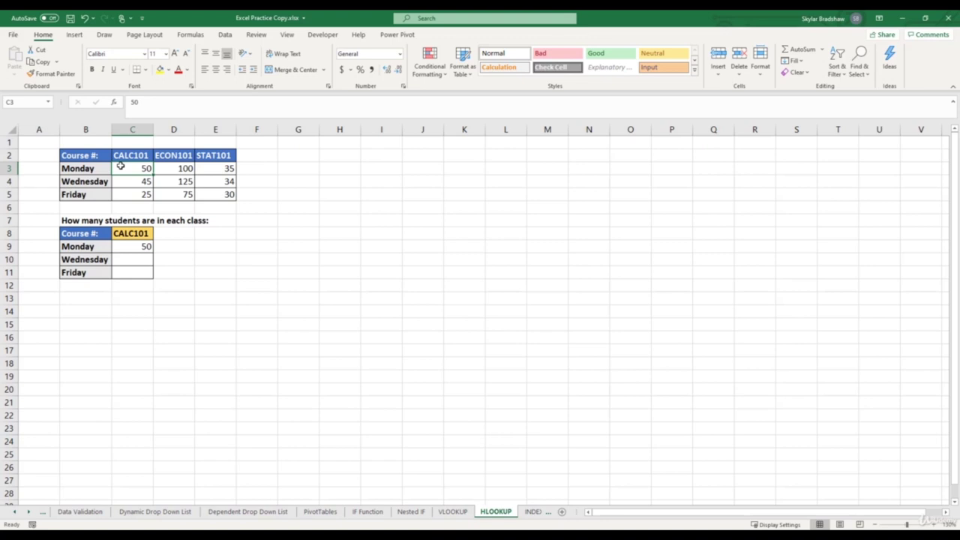
{"action": "left_click", "coordinate": [129, 245]}
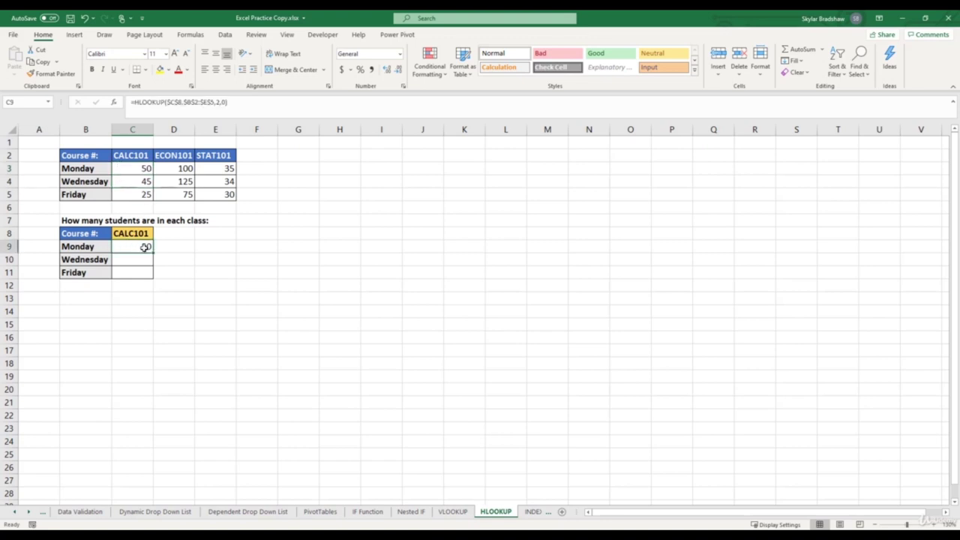
{"action": "left_click_drag", "start_coordinate": [156, 254], "coordinate": [155, 278]}
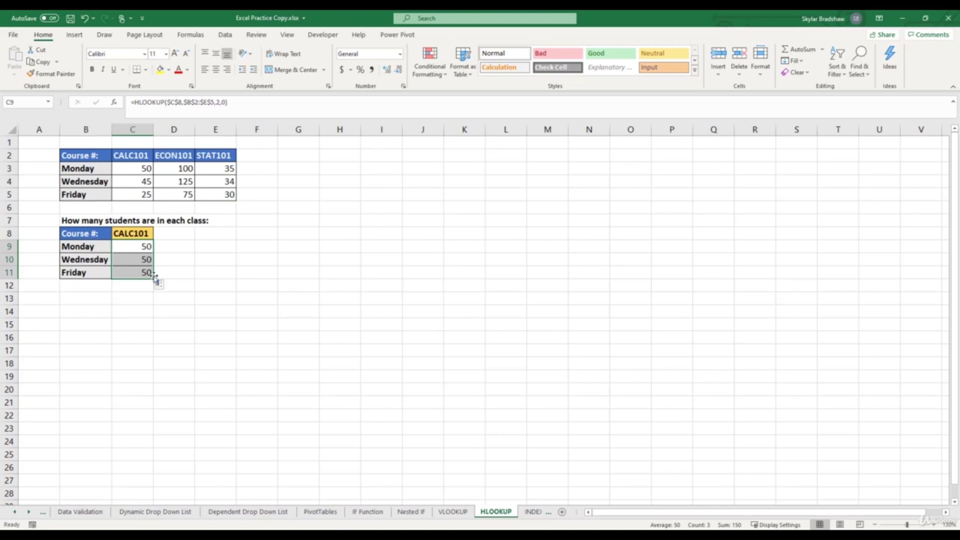
Change the row index to 3 in C10 and 4 in C11, returning 45 and 25
{"action": "left_click", "coordinate": [132, 258]}
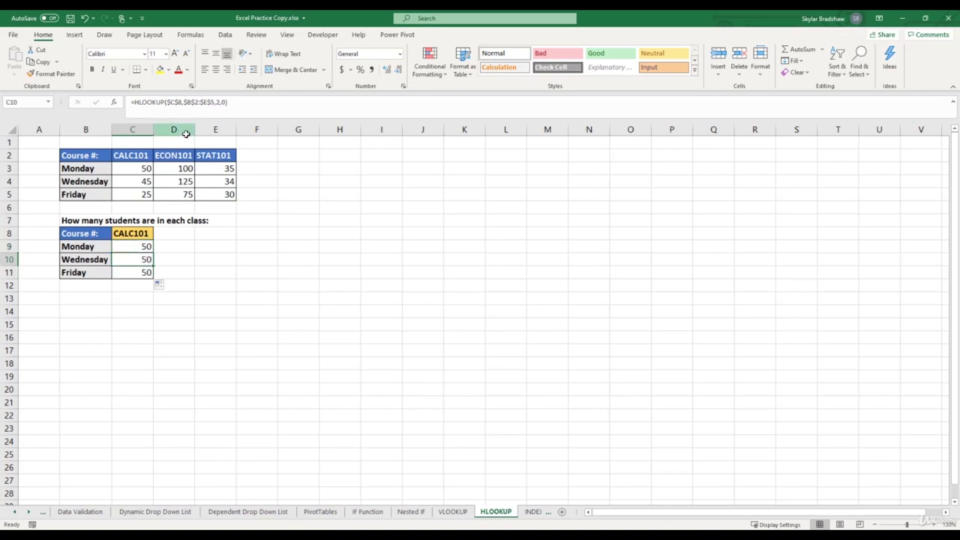
{"action": "left_click", "coordinate": [218, 102]}
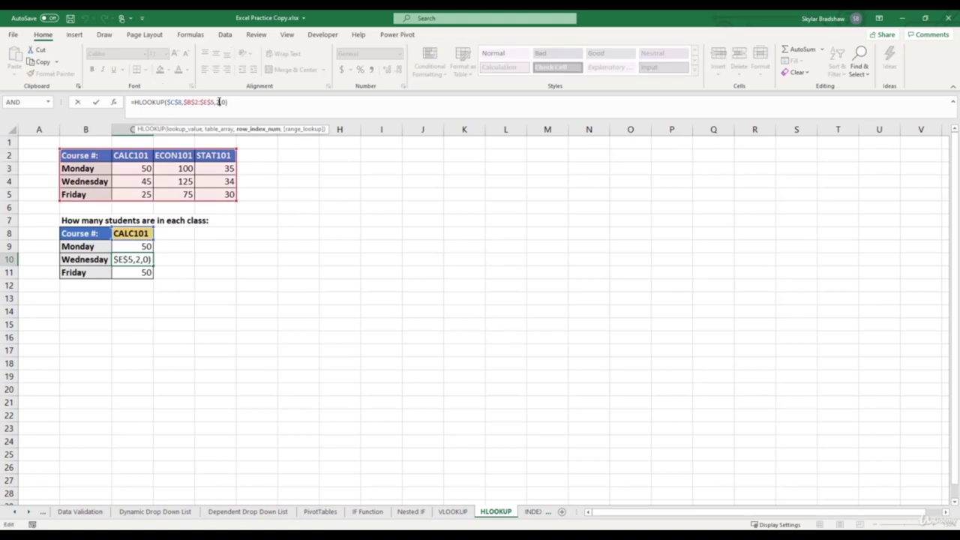
{"action": "key", "text": "BackSpace"}
{"action": "type", "text": "3"}
{"action": "key", "text": "Return"}
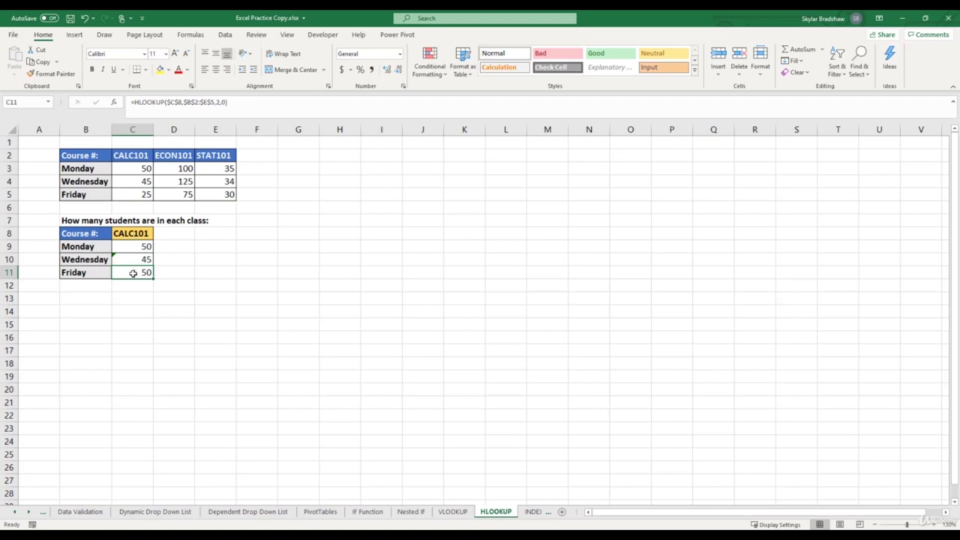
{"action": "left_click", "coordinate": [220, 103]}
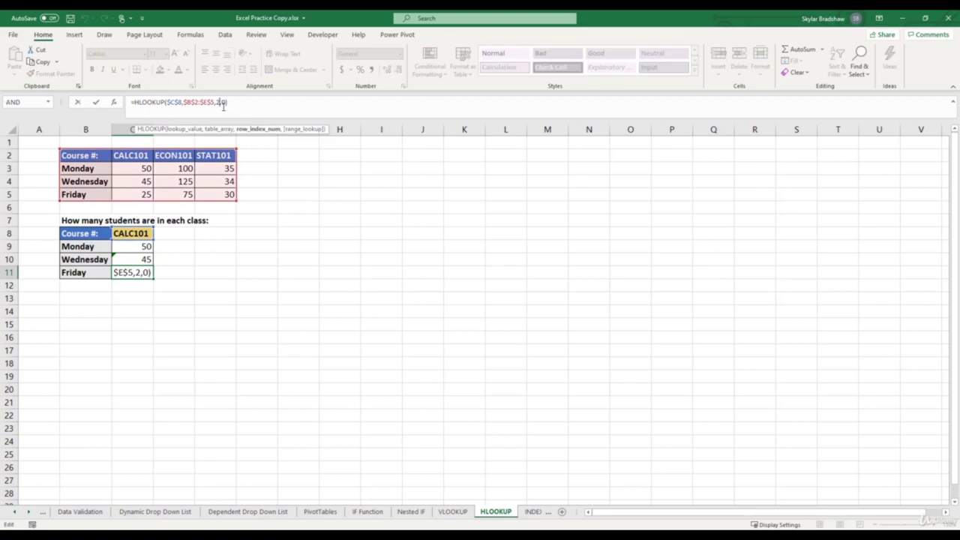
{"action": "key", "text": "BackSpace"}
{"action": "type", "text": "4"}
{"action": "key", "text": "Return"}
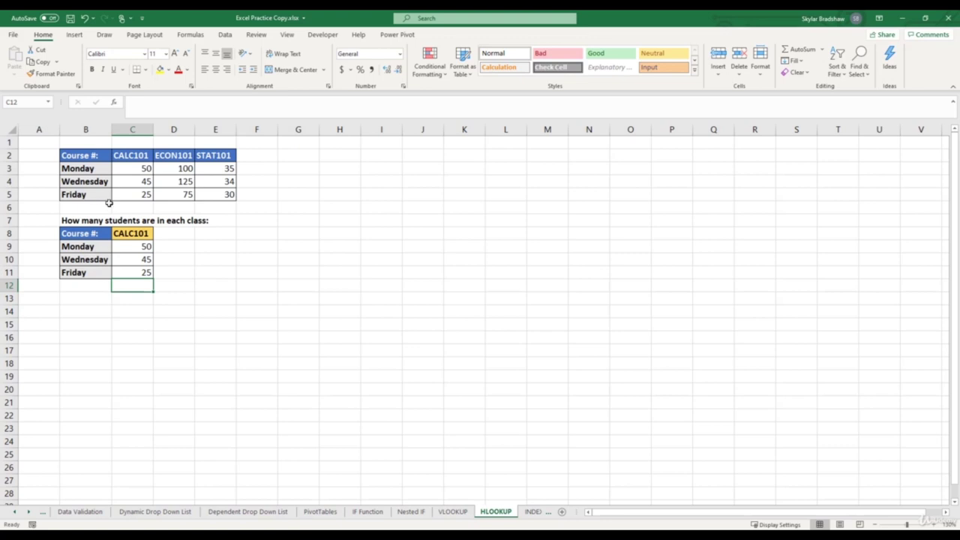
{"action": "left_click", "coordinate": [125, 233]}
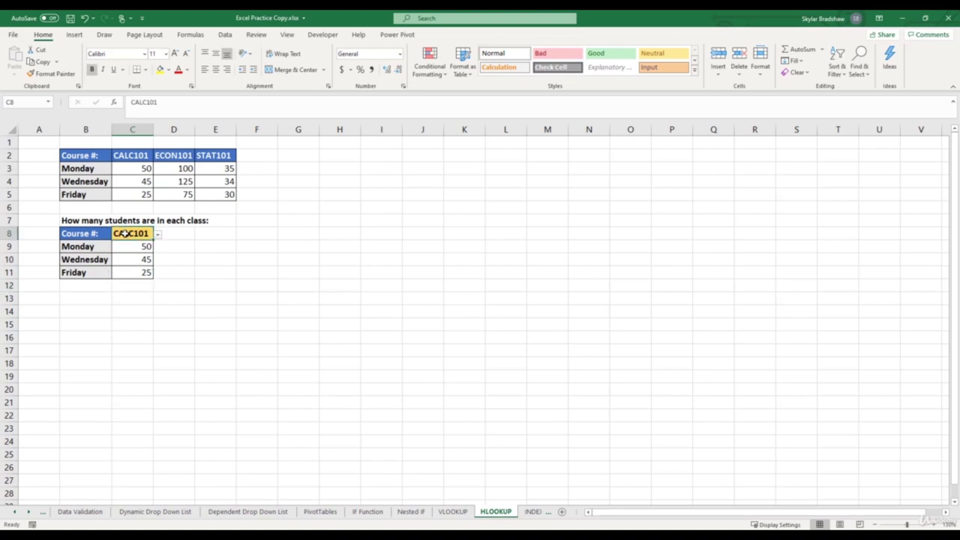
Switch the C8 course to ECON101 and compare the results with its values in D3:D5
{"action": "left_click", "coordinate": [159, 234]}
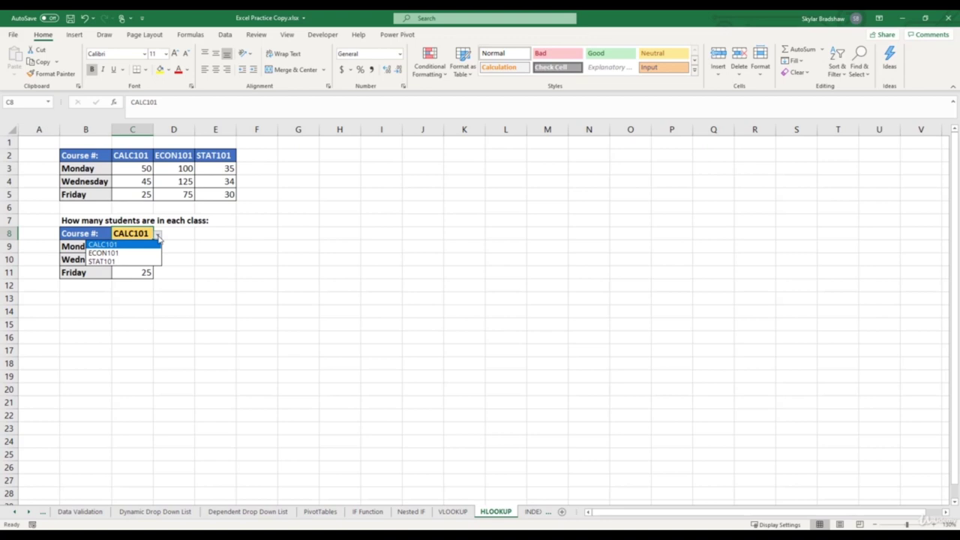
{"action": "left_click", "coordinate": [136, 253]}
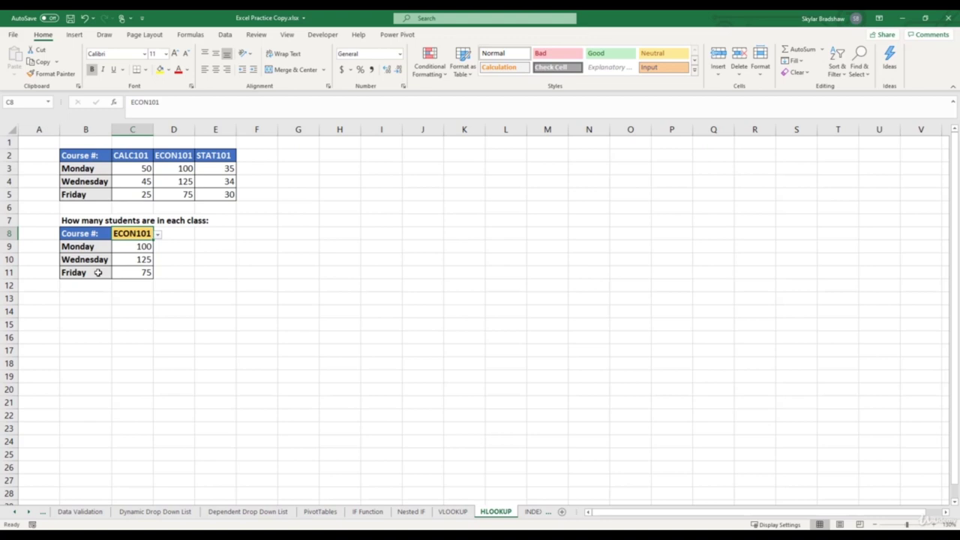
{"action": "left_click_drag", "start_coordinate": [167, 168], "coordinate": [166, 188]}
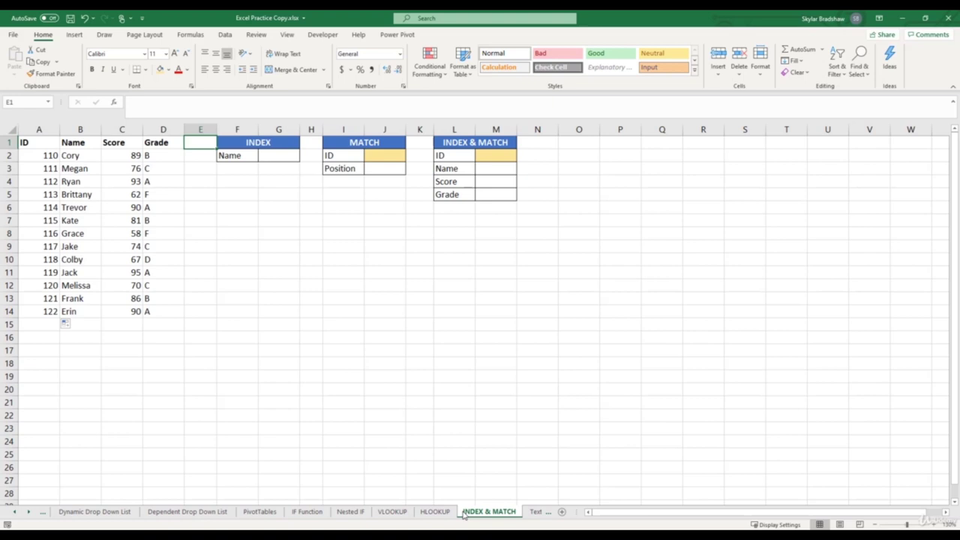
{"action": "left_click", "coordinate": [463, 513]}
{"action": "left_click", "coordinate": [282, 158]}
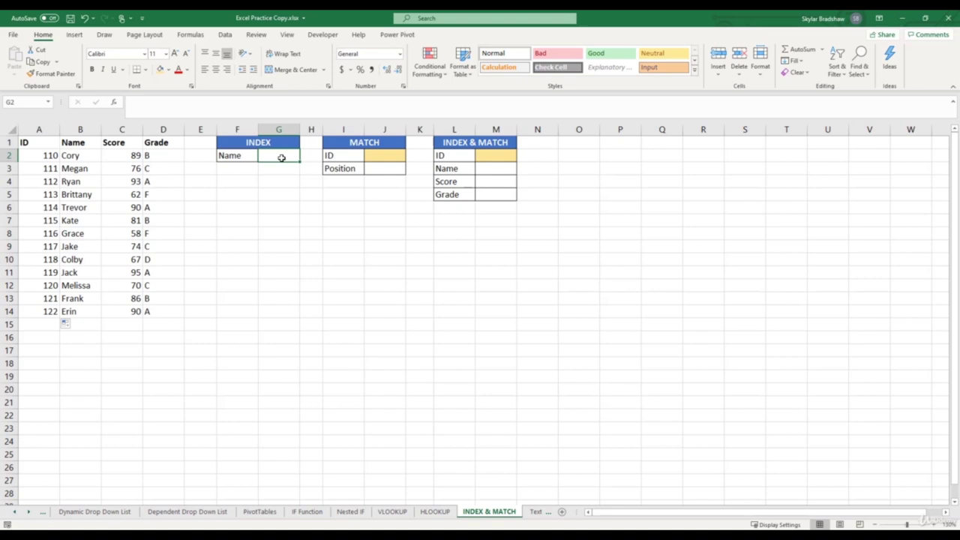
Begin an INDEX formula in G2 using the array, row_num, column_num form
{"action": "type", "text": "=ind"}
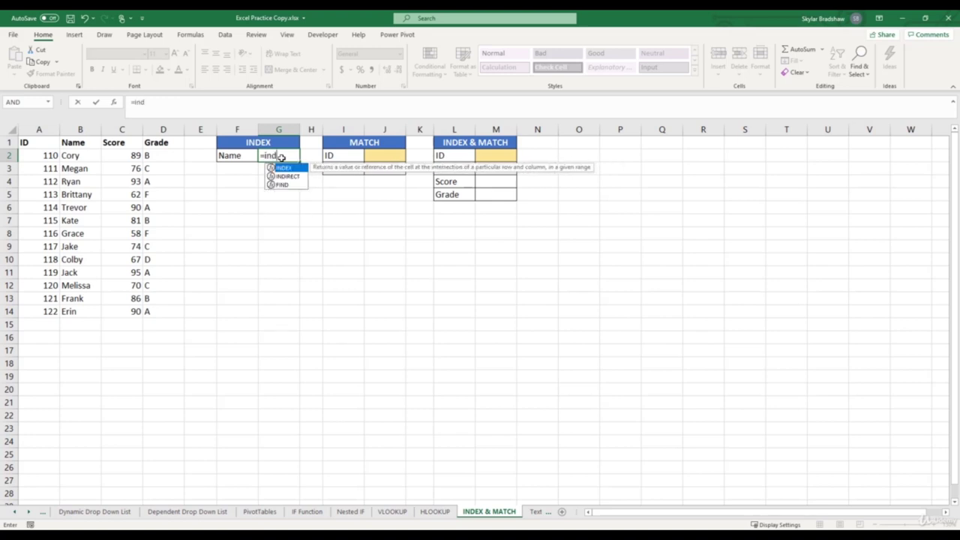
{"action": "key", "text": "Tab"}
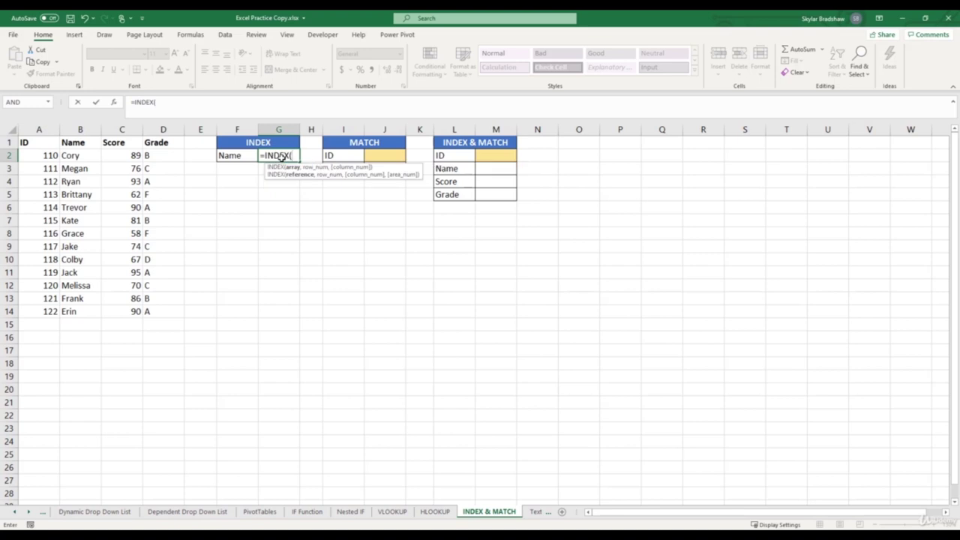
{"action": "left_click", "coordinate": [111, 107]}
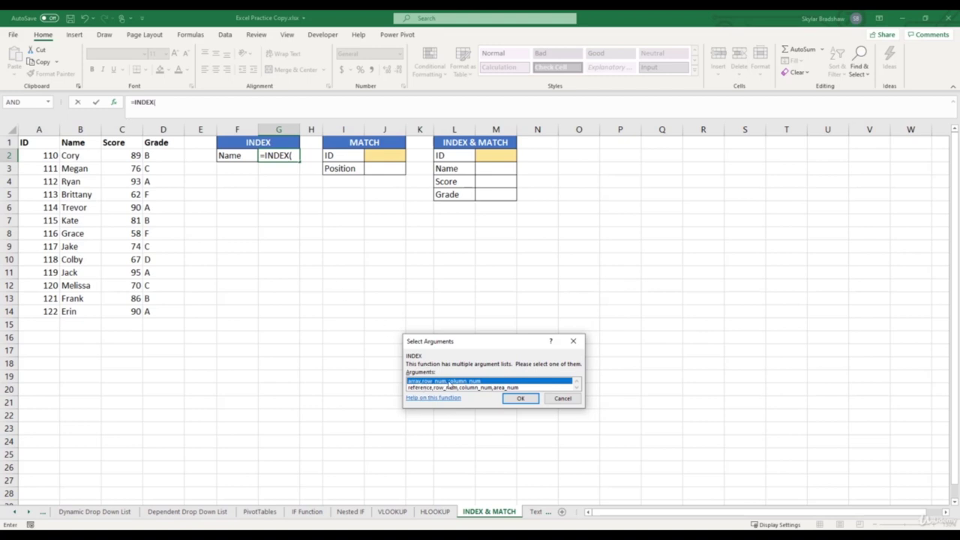
{"action": "left_click", "coordinate": [520, 399]}
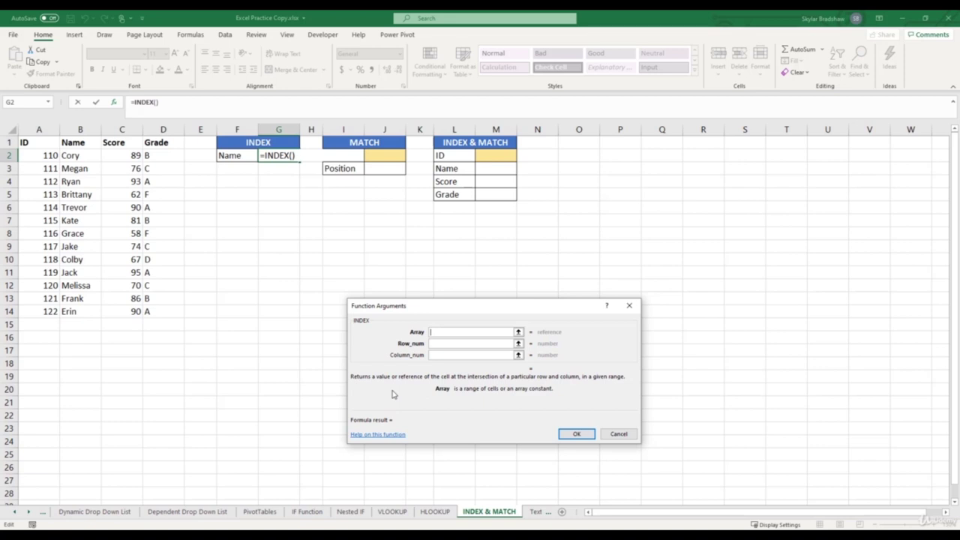
Give INDEX the array A1:D14, row 4 and column 2, returning Ryan
{"action": "left_click_drag", "start_coordinate": [47, 143], "coordinate": [156, 313]}
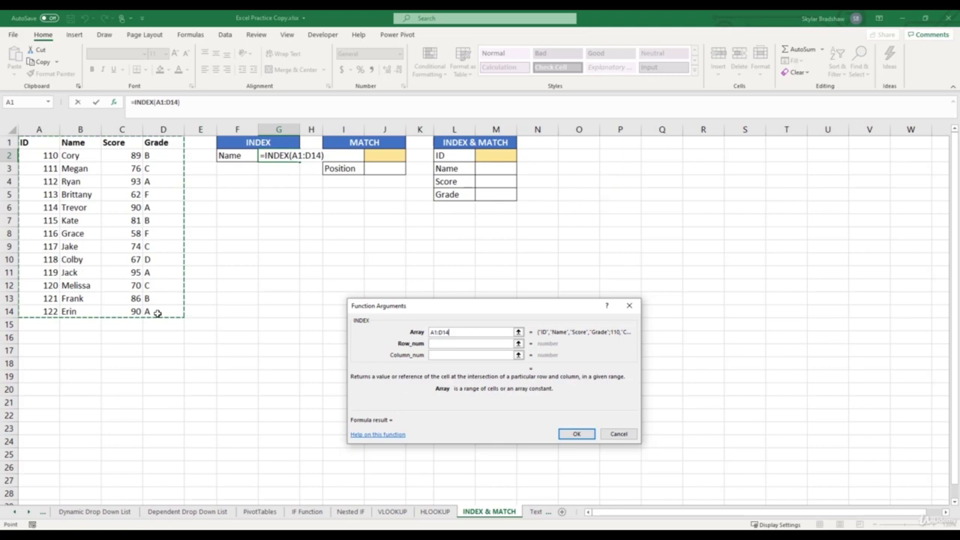
{"action": "left_click", "coordinate": [443, 345]}
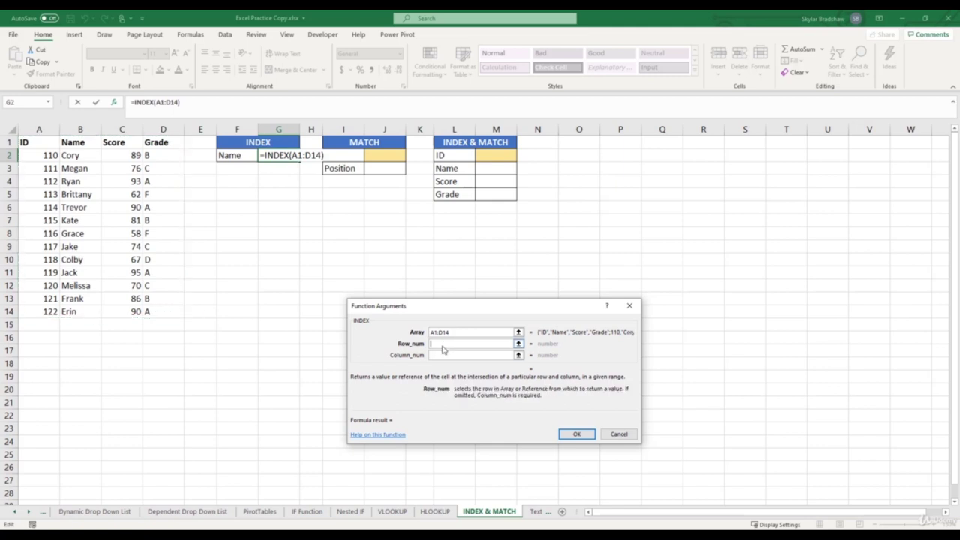
{"action": "type", "text": "4"}
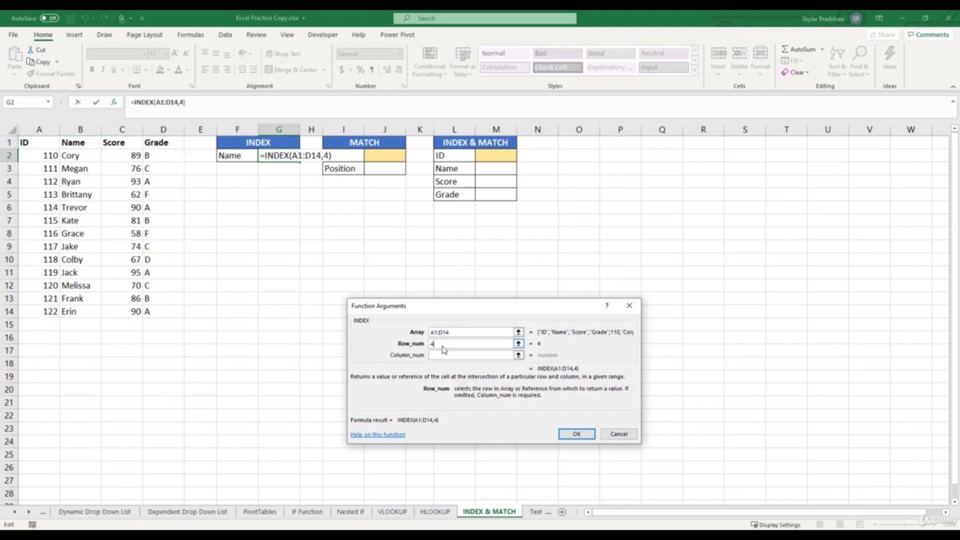
{"action": "key", "text": "Tab"}
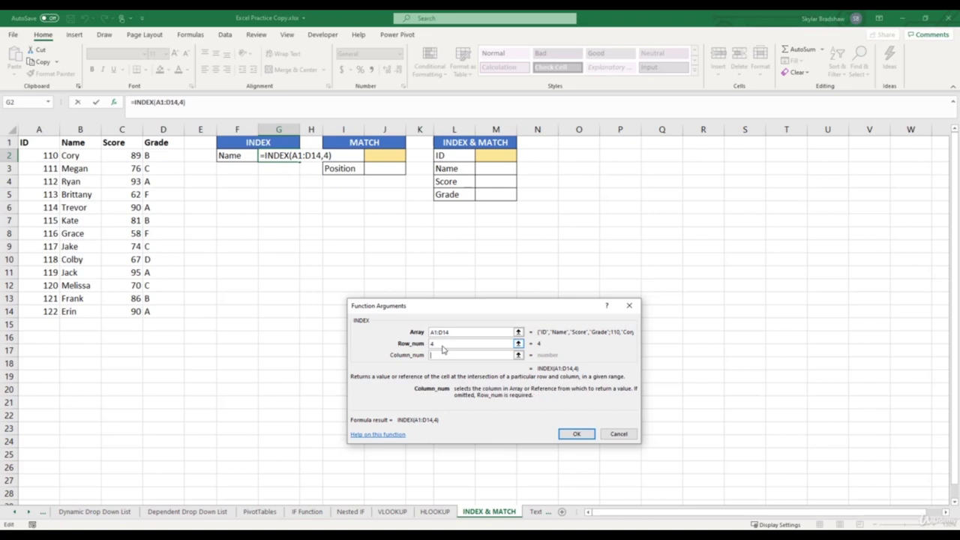
{"action": "type", "text": "2"}
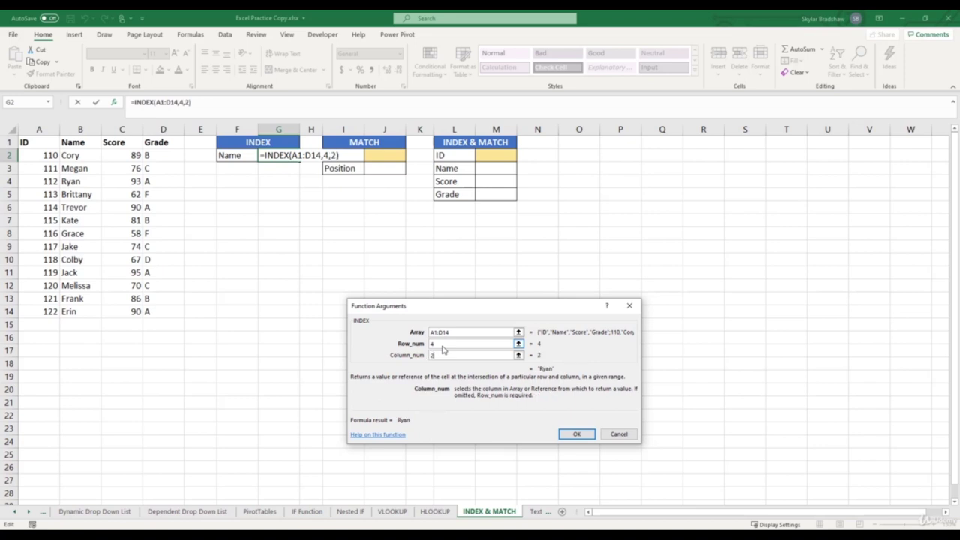
{"action": "left_click", "coordinate": [575, 435]}
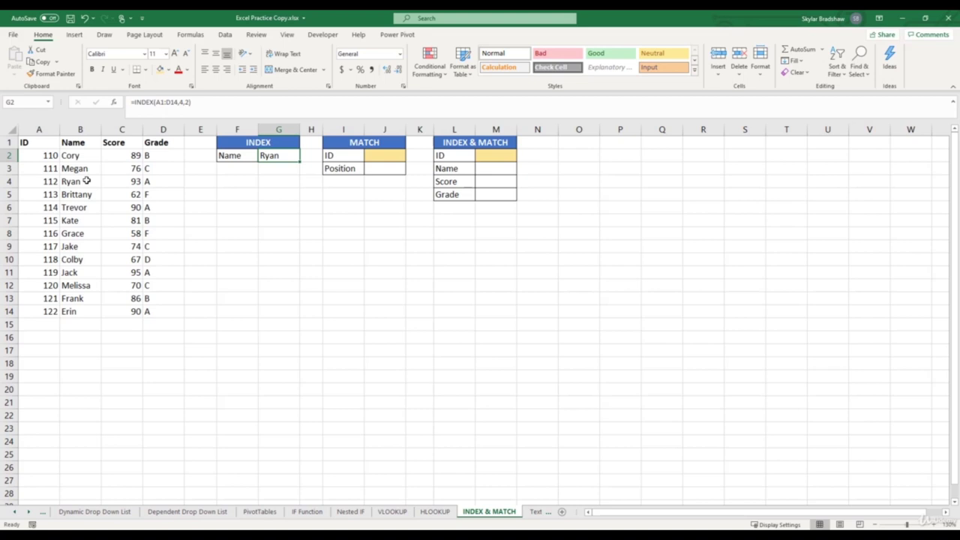
{"action": "left_click", "coordinate": [183, 101]}
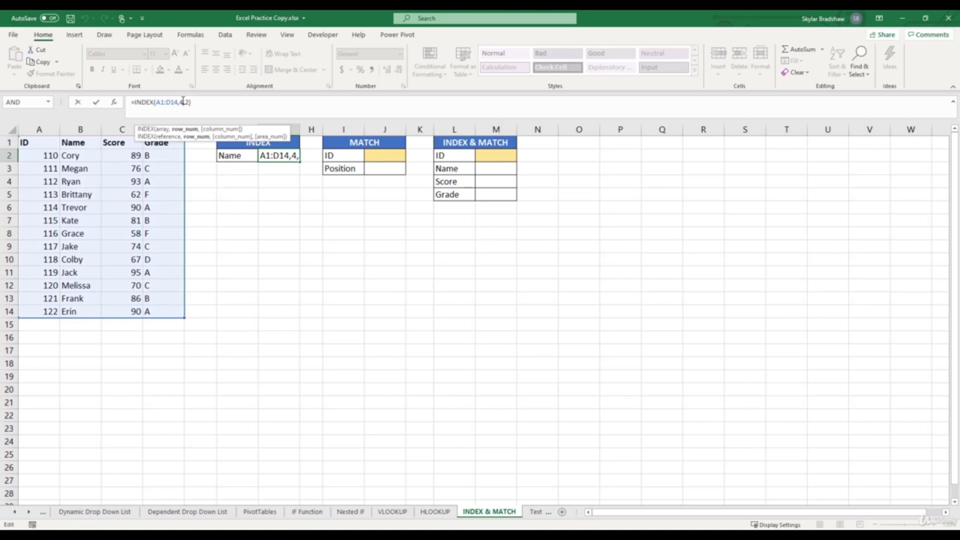
Edit G2 to =INDEX(A1:D14,6,3) so it returns Trevor's score of 90
{"action": "double_click", "coordinate": [182, 101]}
{"action": "type", "text": "6"}
{"action": "double_click", "coordinate": [188, 102]}
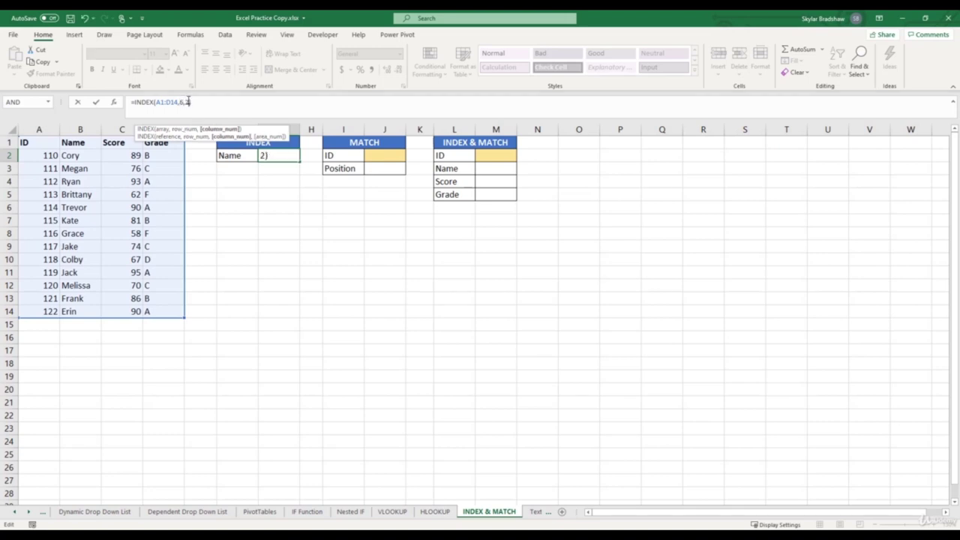
{"action": "key", "text": "BackSpace"}
{"action": "type", "text": "3"}
{"action": "key", "text": "Return"}
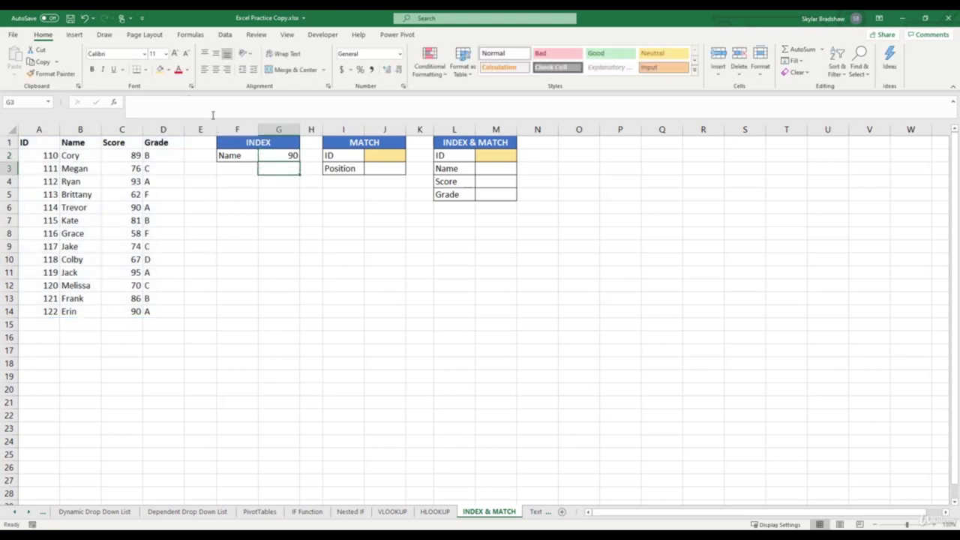
{"action": "left_click", "coordinate": [272, 156]}
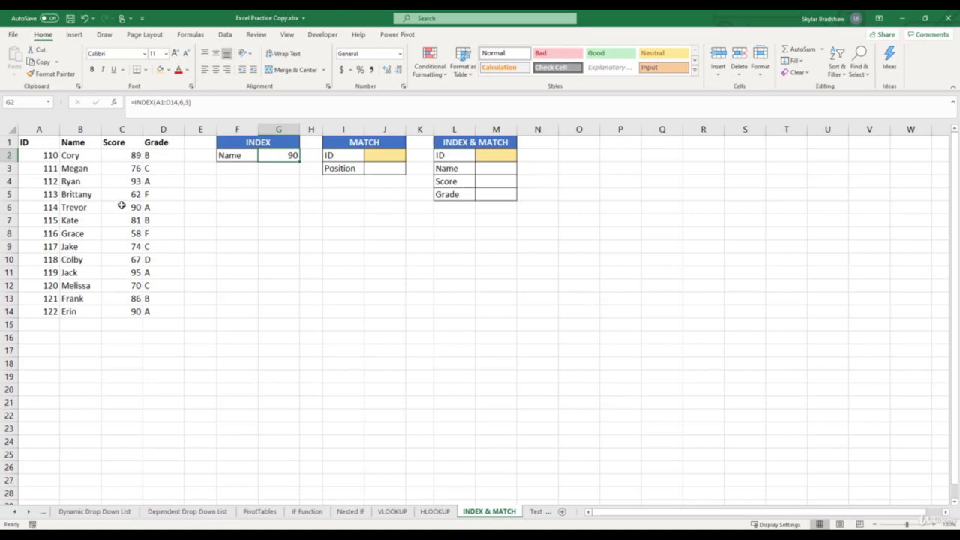
Select the MATCH Position cell J3, below the ID cell J2
{"action": "left_click", "coordinate": [200, 142]}
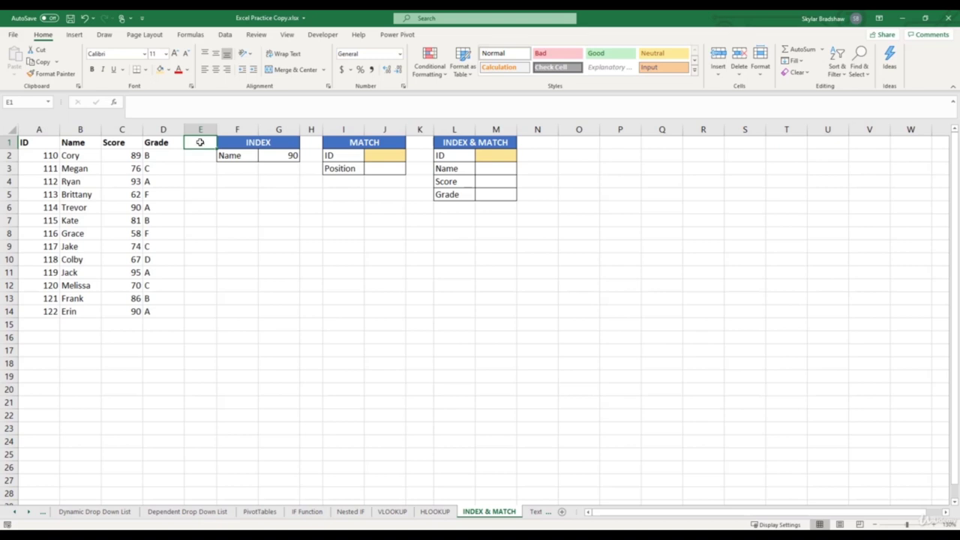
{"action": "left_click", "coordinate": [383, 154]}
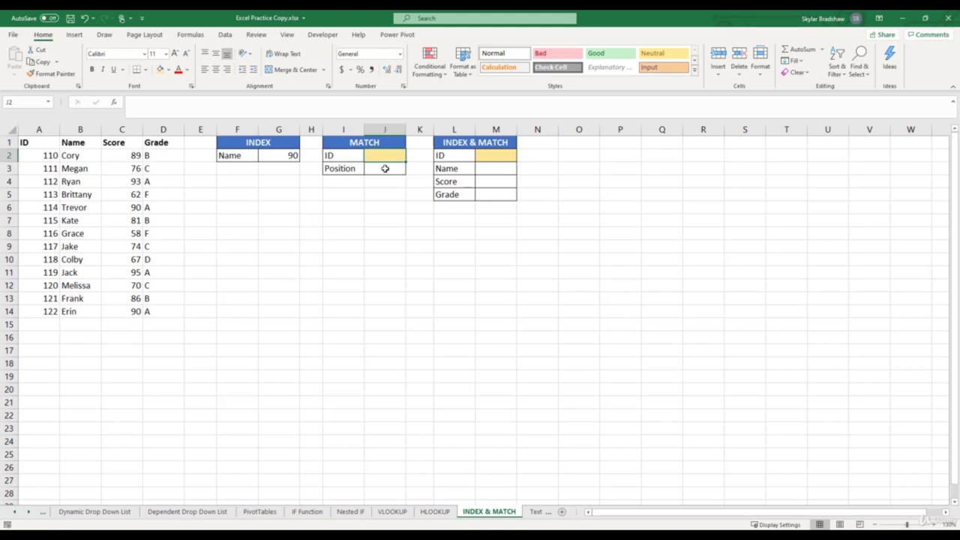
{"action": "left_click", "coordinate": [385, 169]}
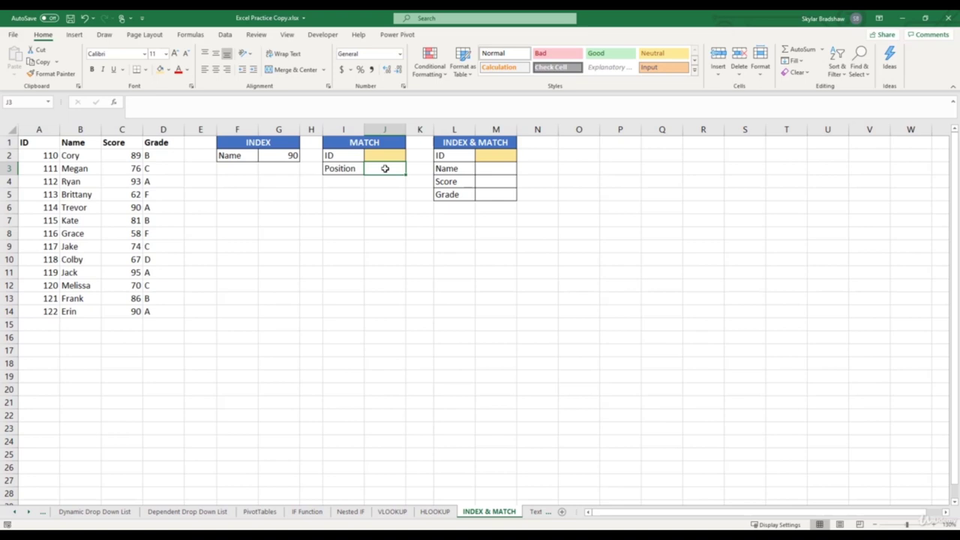
Start a MATCH formula in J3 with J2 as its lookup value
{"action": "type", "text": "="}
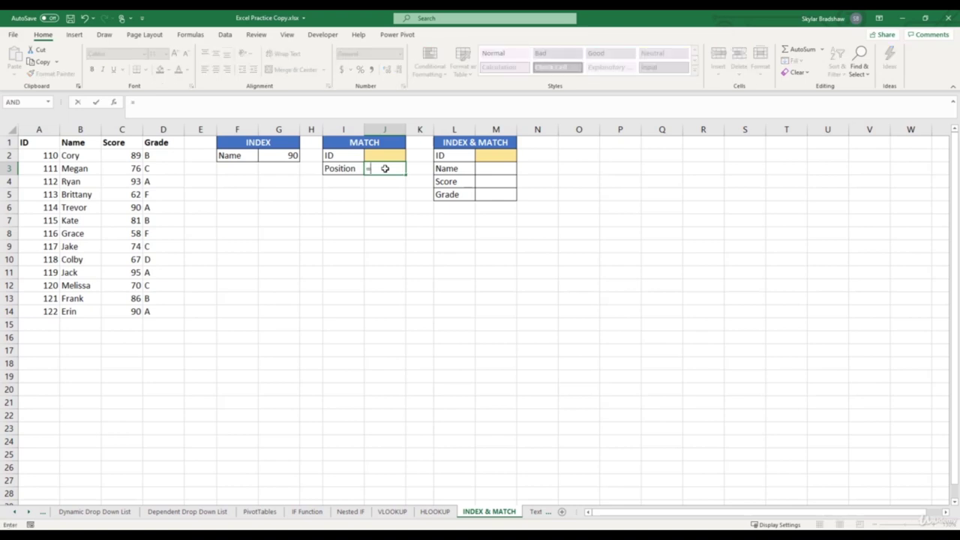
{"action": "type", "text": "mat"}
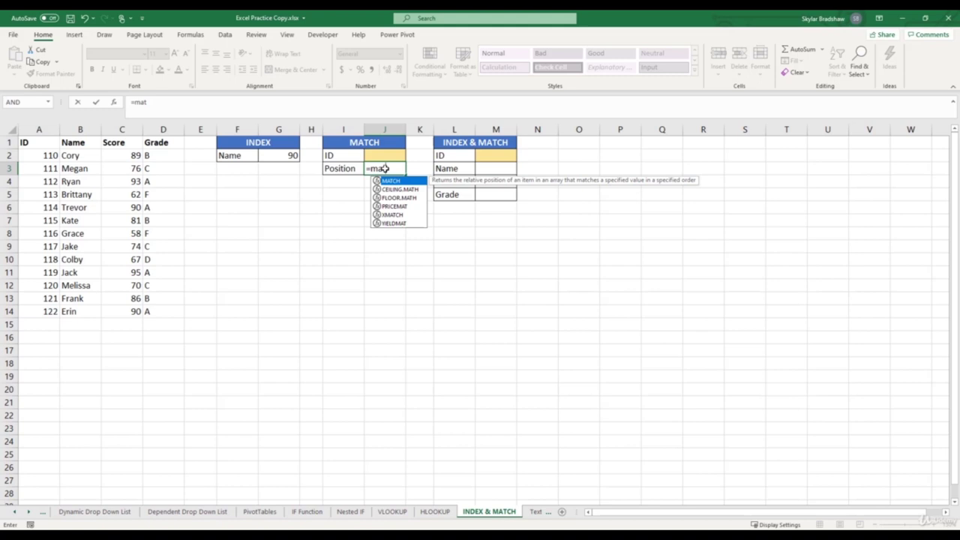
{"action": "key", "text": "Tab"}
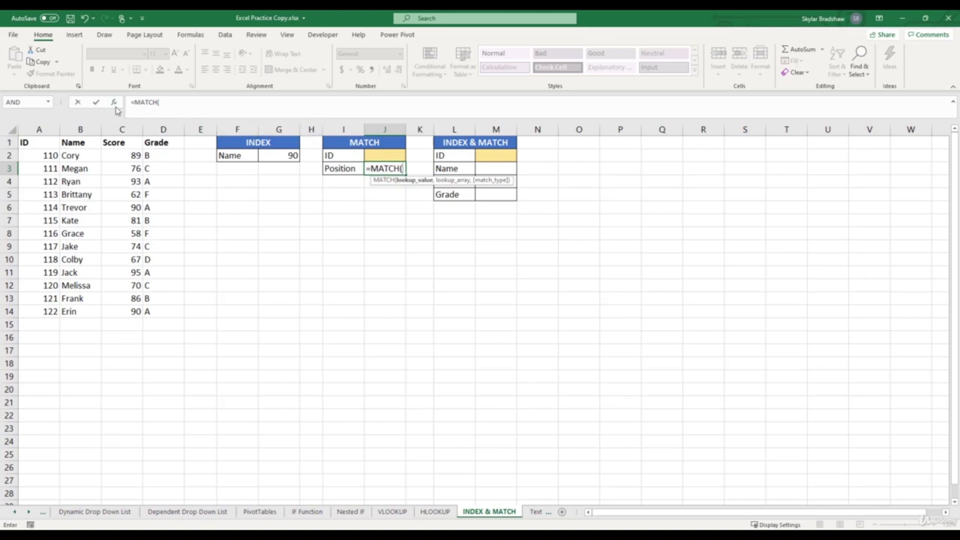
{"action": "left_click", "coordinate": [114, 103]}
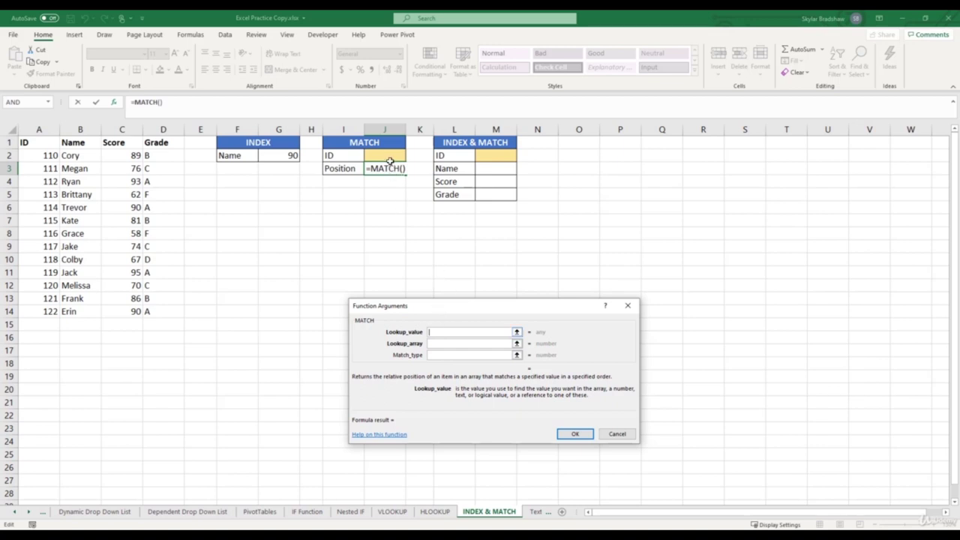
{"action": "left_click", "coordinate": [388, 156]}
Set A1:A14 as MATCH's lookup array, then open the MATCH help page maximized in the browser
{"action": "left_click", "coordinate": [446, 344]}
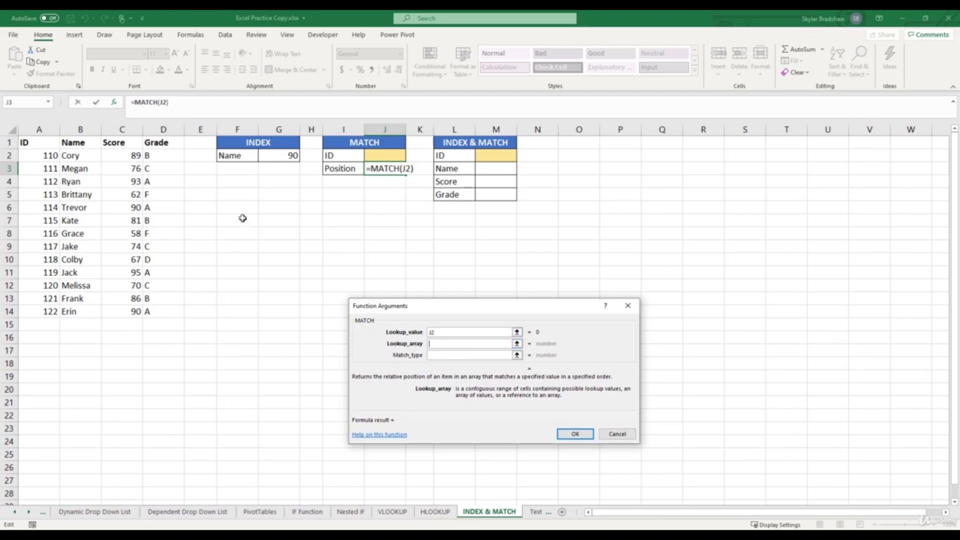
{"action": "left_click_drag", "start_coordinate": [35, 142], "coordinate": [31, 311]}
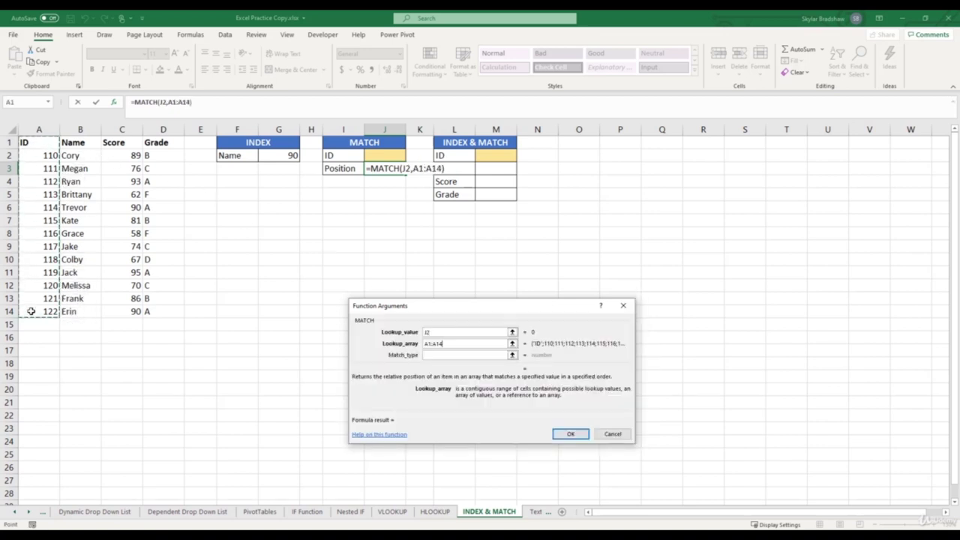
{"action": "left_click", "coordinate": [426, 357]}
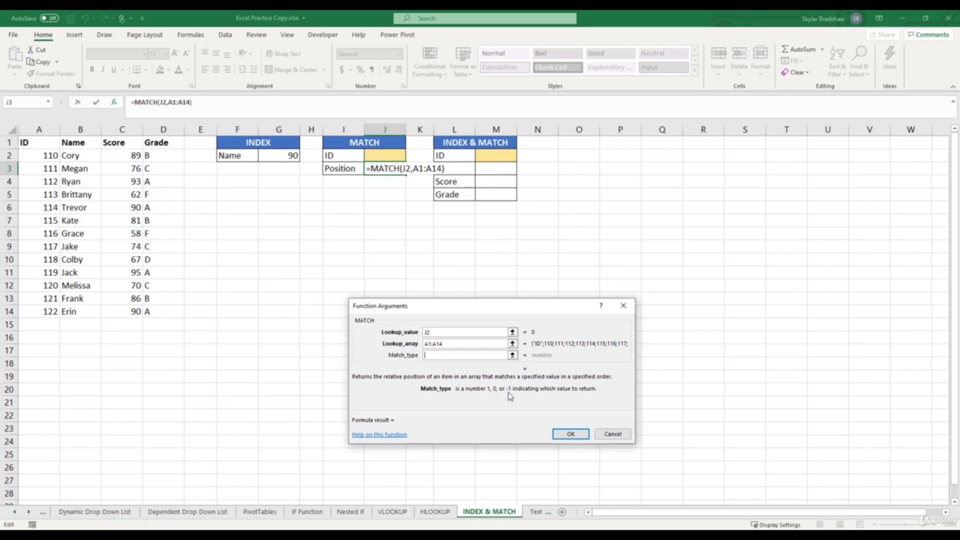
{"action": "left_click", "coordinate": [402, 436]}
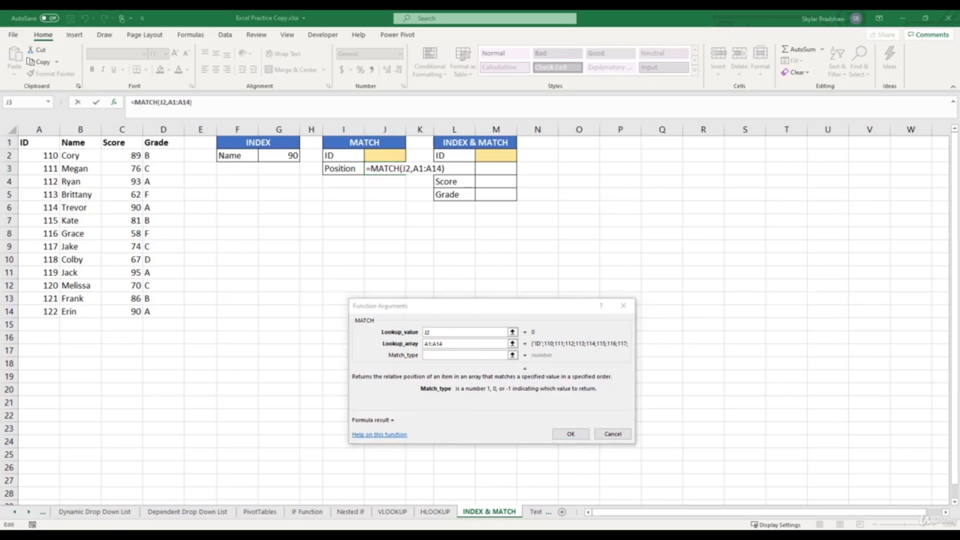
{"action": "left_click_drag", "start_coordinate": [660, 155], "coordinate": [472, 11]}
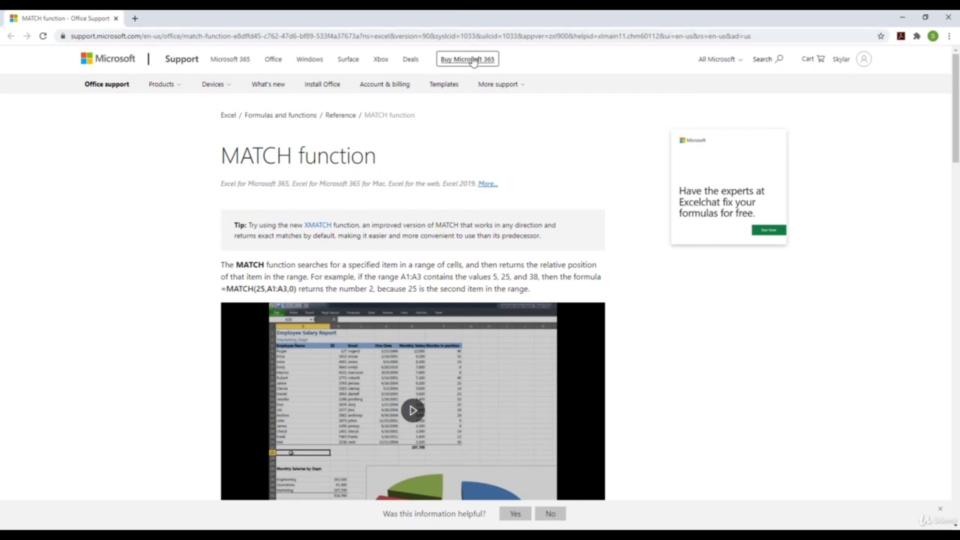
Scroll the MATCH help page down to the match_type table, where 0 means exact match
{"action": "scroll", "coordinate": [465, 114], "scroll_direction": "down", "scroll_amount": 5}
{"action": "scroll", "coordinate": [461, 120], "scroll_direction": "down", "scroll_amount": 4}
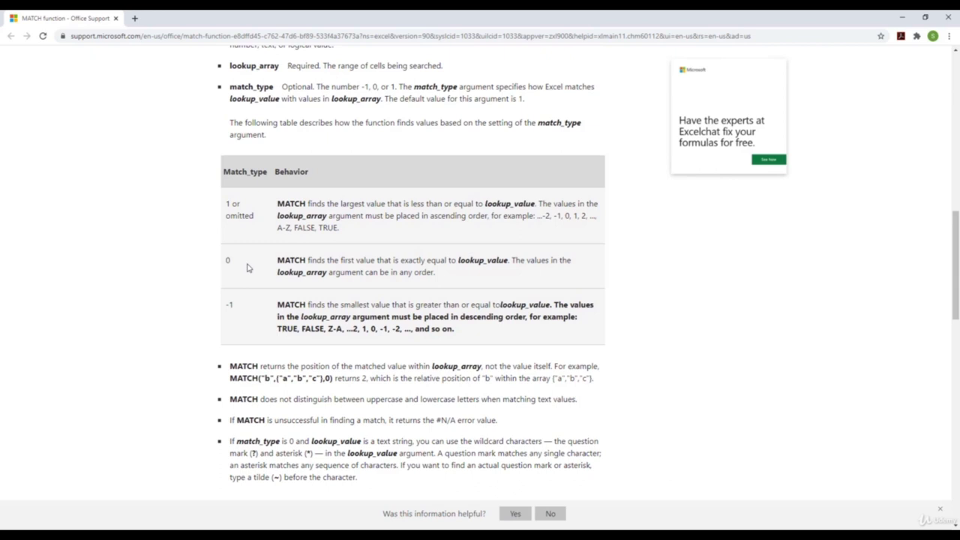
Back in Excel, finish J3 as =MATCH(J2,A1:A14,0) with match type 0
{"action": "left_click", "coordinate": [902, 17]}
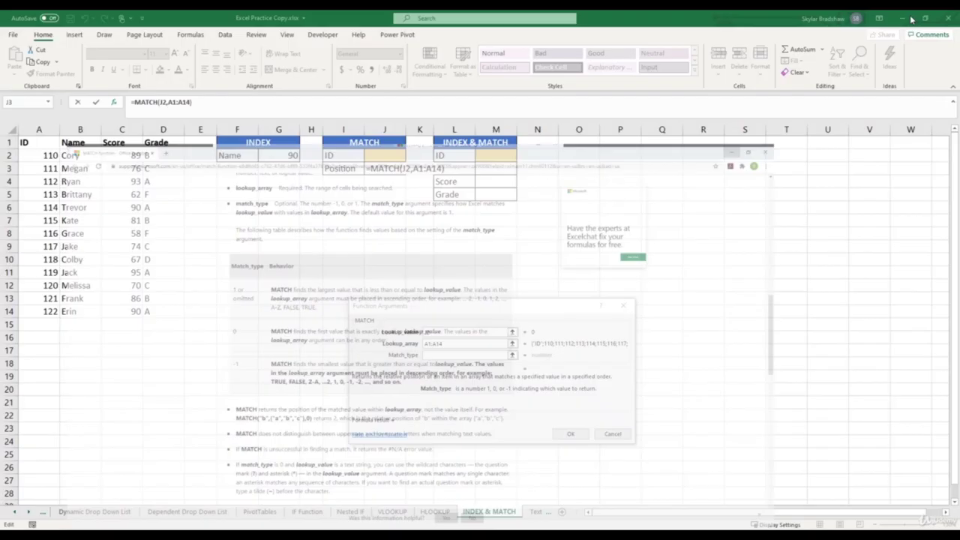
{"action": "left_click", "coordinate": [469, 356]}
{"action": "type", "text": "0"}
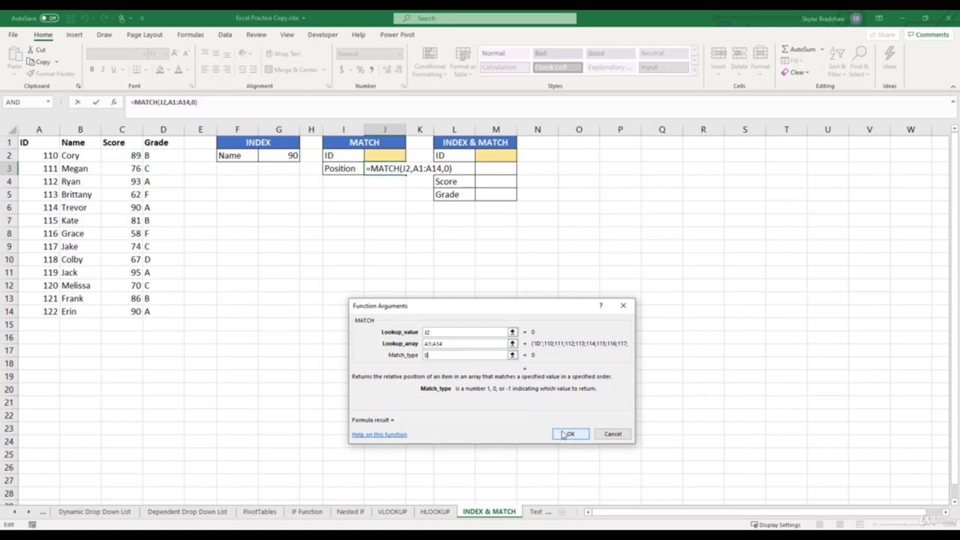
{"action": "left_click", "coordinate": [566, 435]}
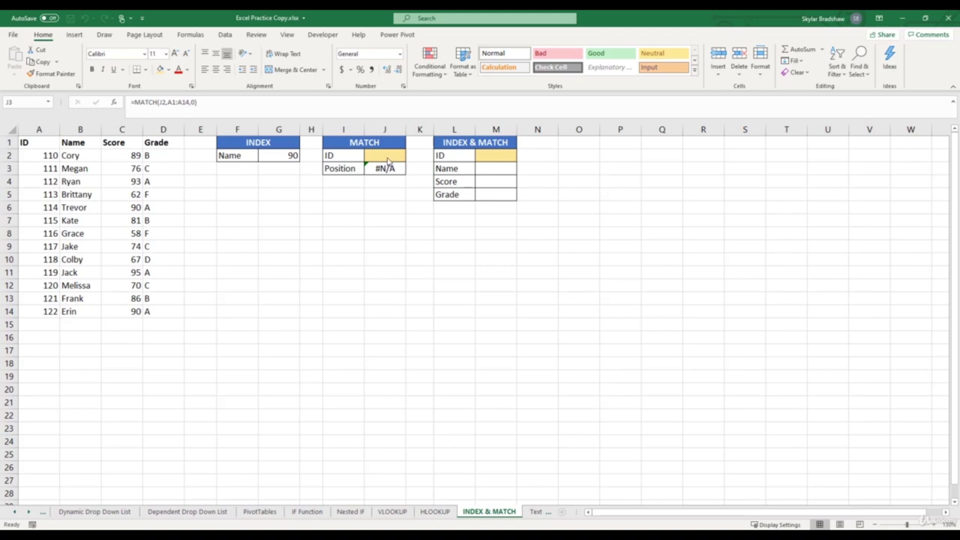
Enter ID 114 in J2 so J3 returns position 6
{"action": "left_click", "coordinate": [388, 158]}
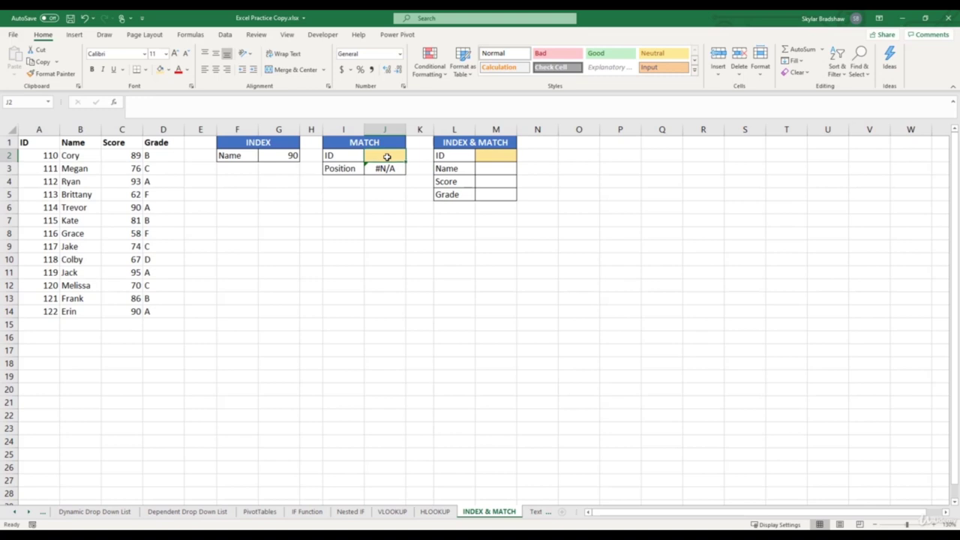
{"action": "type", "text": "114"}
{"action": "key", "text": "Return"}
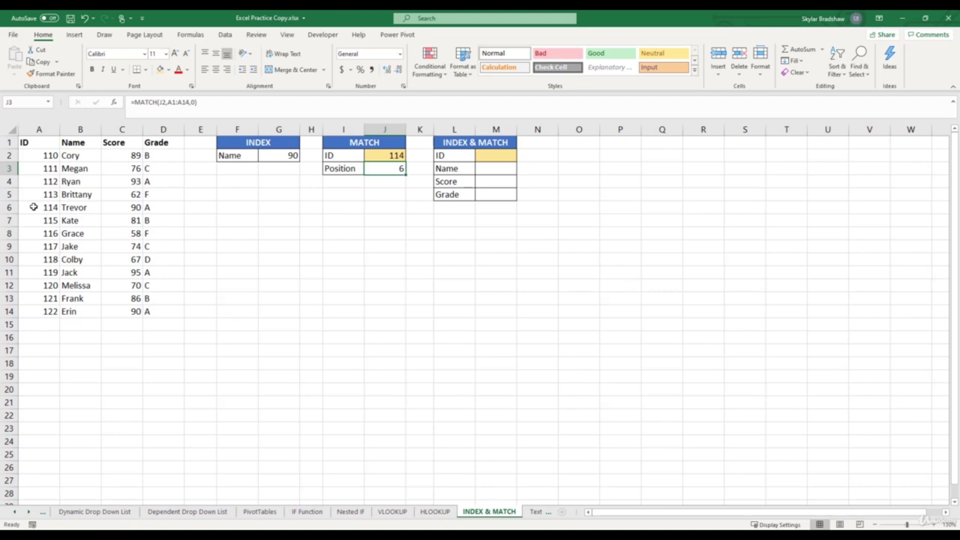
Copy the IDs in A1:A14 and paste them transposed across row 17 starting at A17
{"action": "left_click_drag", "start_coordinate": [30, 142], "coordinate": [31, 311]}
{"action": "key", "text": "ctrl+c"}
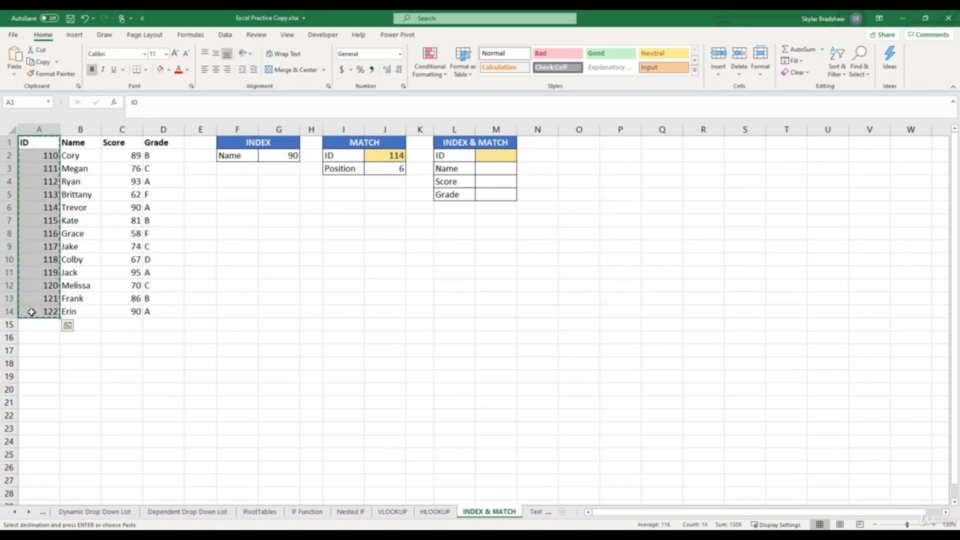
{"action": "left_click", "coordinate": [33, 350]}
{"action": "right_click", "coordinate": [33, 350]}
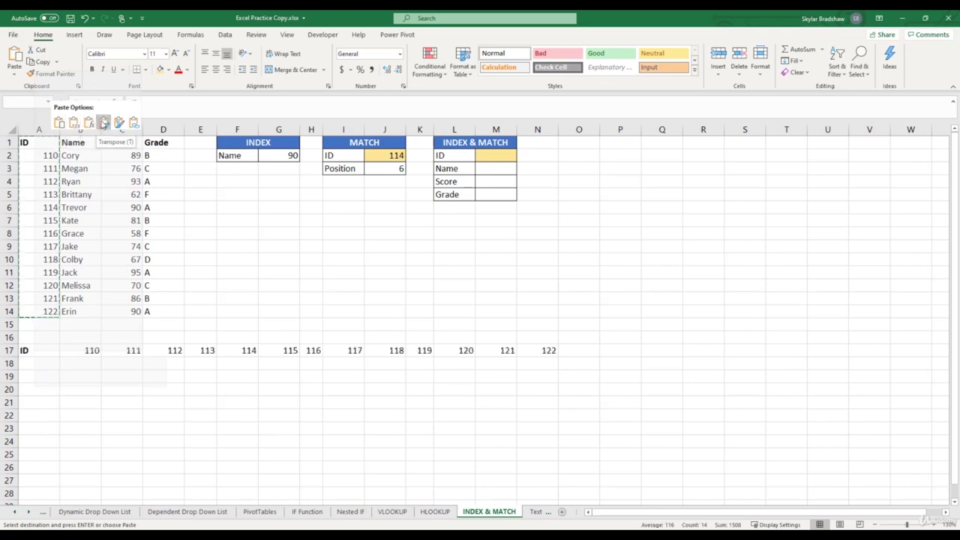
{"action": "left_click", "coordinate": [103, 122]}
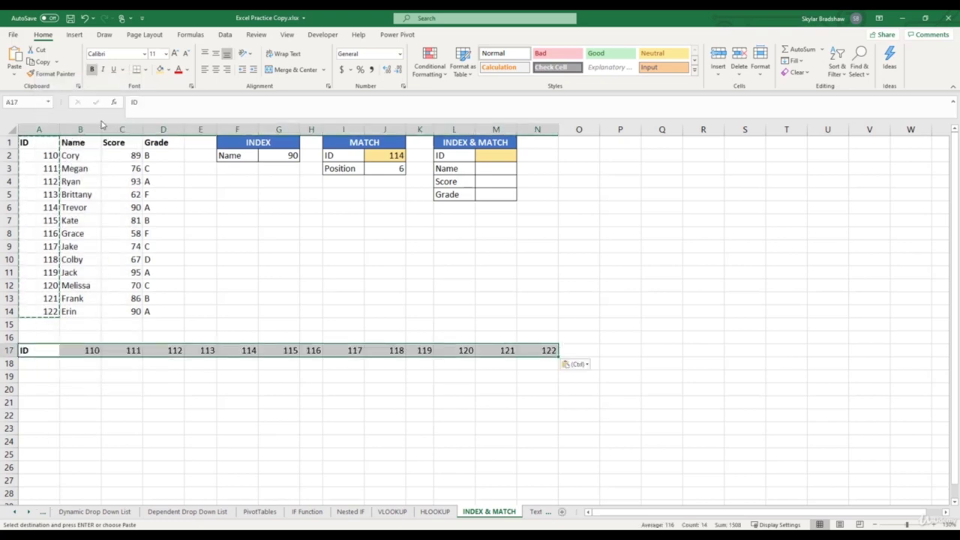
Select J3 and put its MATCH formula into edit mode
{"action": "left_click", "coordinate": [381, 158]}
{"action": "left_click", "coordinate": [379, 169]}
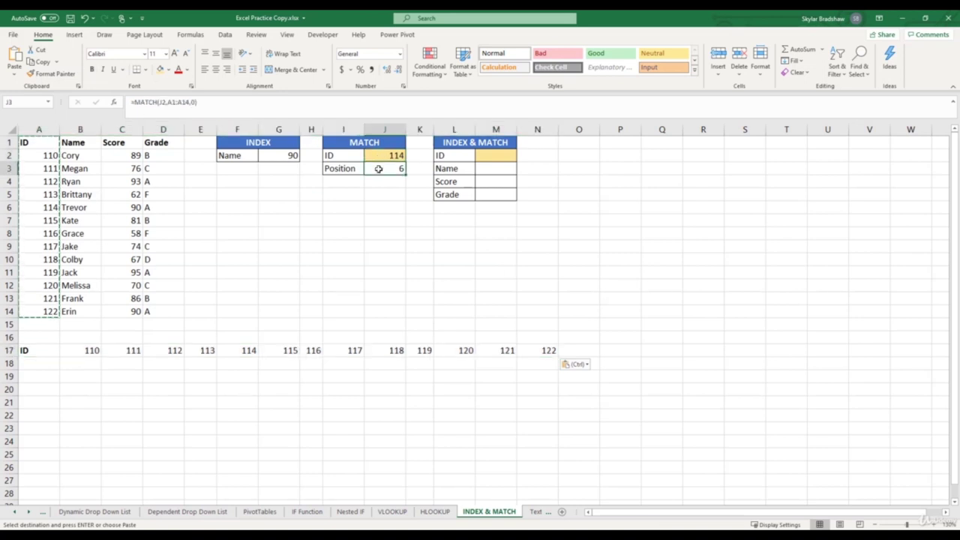
{"action": "left_click", "coordinate": [189, 102]}
Change J3's MATCH lookup range from A1:A14 to A17:N17, then undo the transposed paste
{"action": "left_click_drag", "start_coordinate": [189, 102], "coordinate": [170, 102]}
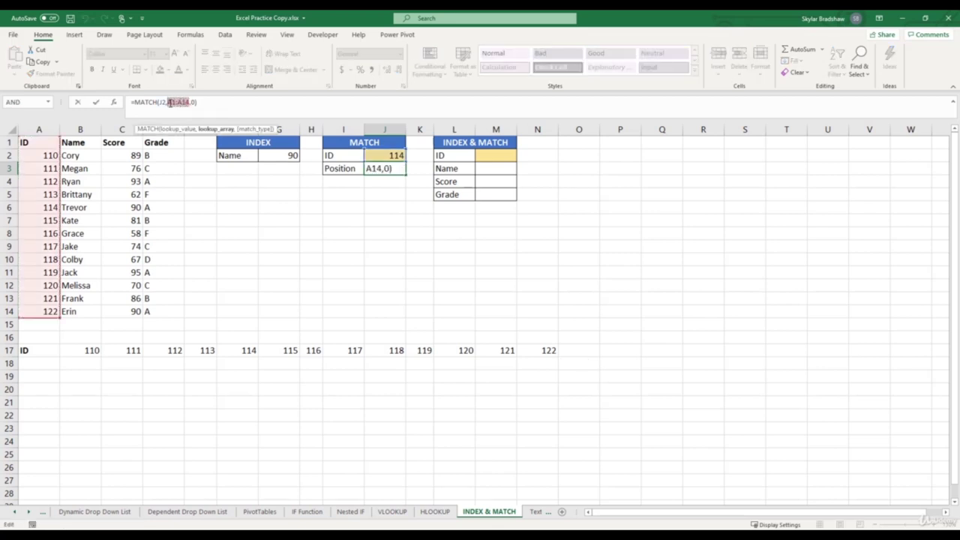
{"action": "left_click", "coordinate": [27, 350]}
{"action": "left_click_drag", "start_coordinate": [73, 350], "coordinate": [524, 347]}
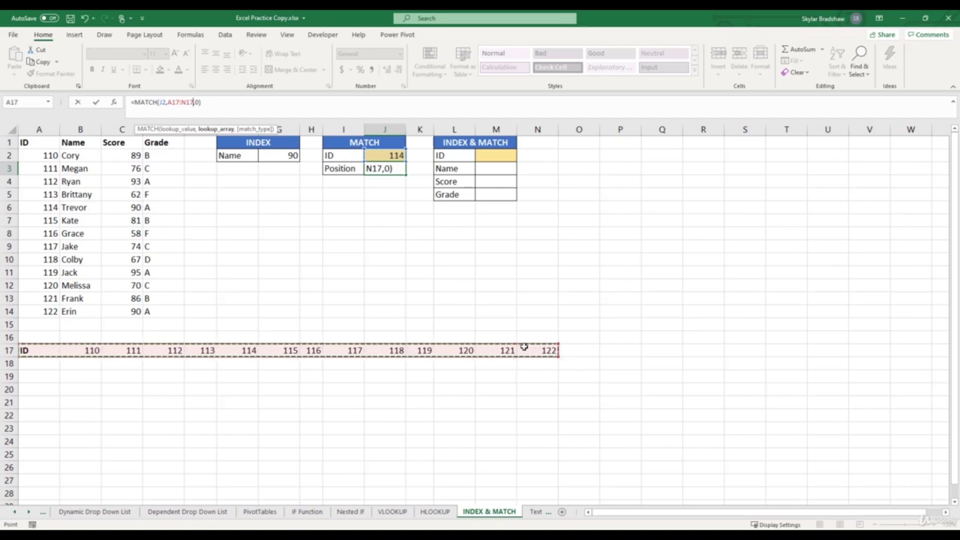
{"action": "type", "text": ",0)"}
{"action": "key", "text": "Return"}
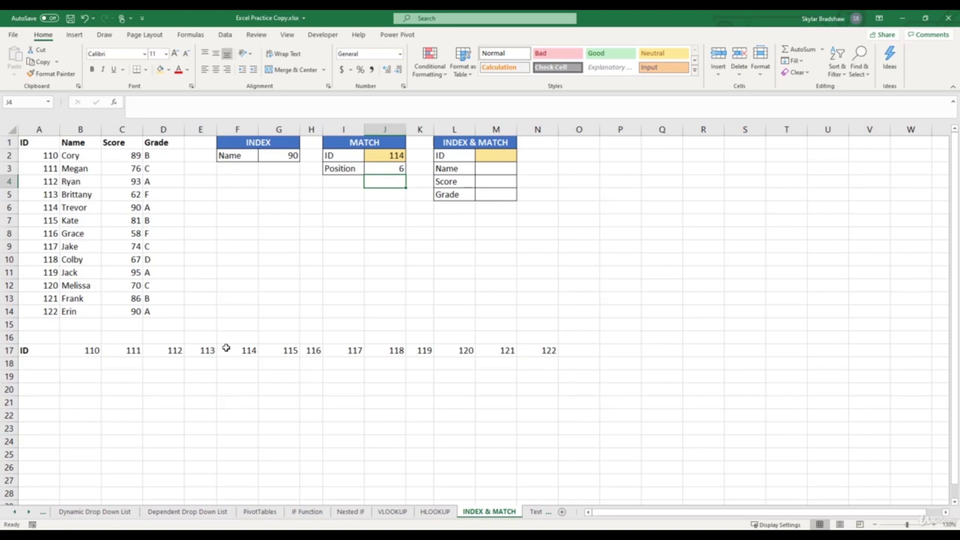
{"action": "key", "text": "ctrl+z"}
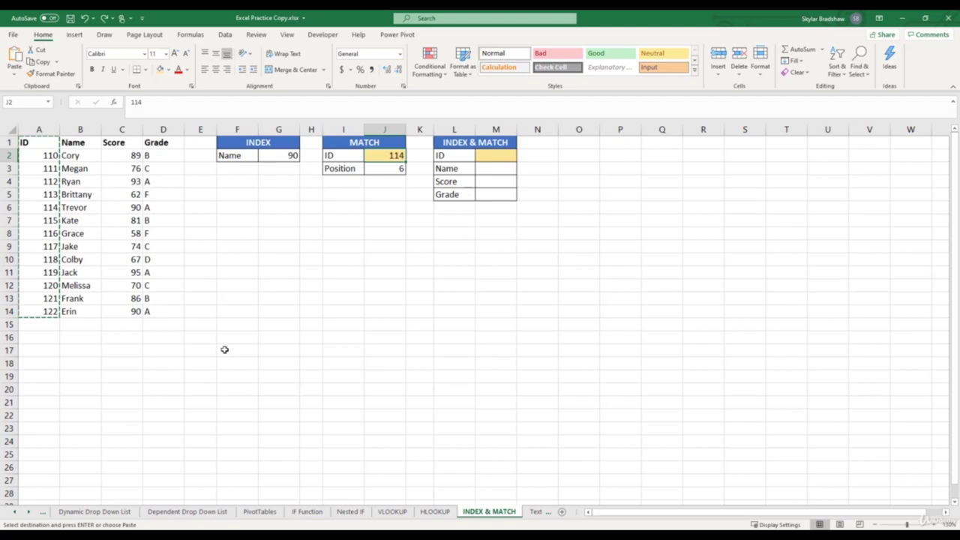
Clear the copy marquee and select the ID input cell M2
{"action": "left_click", "coordinate": [200, 141]}
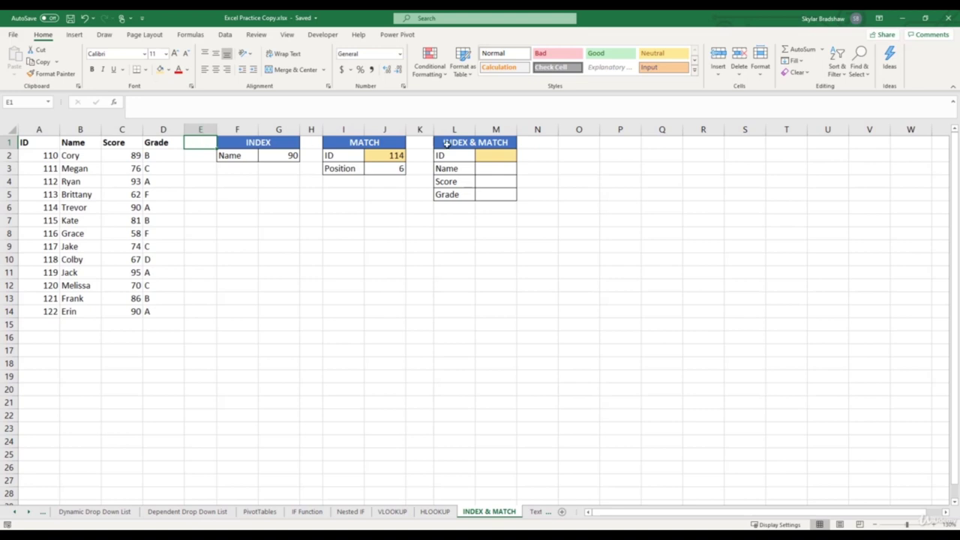
{"action": "left_click", "coordinate": [487, 155]}
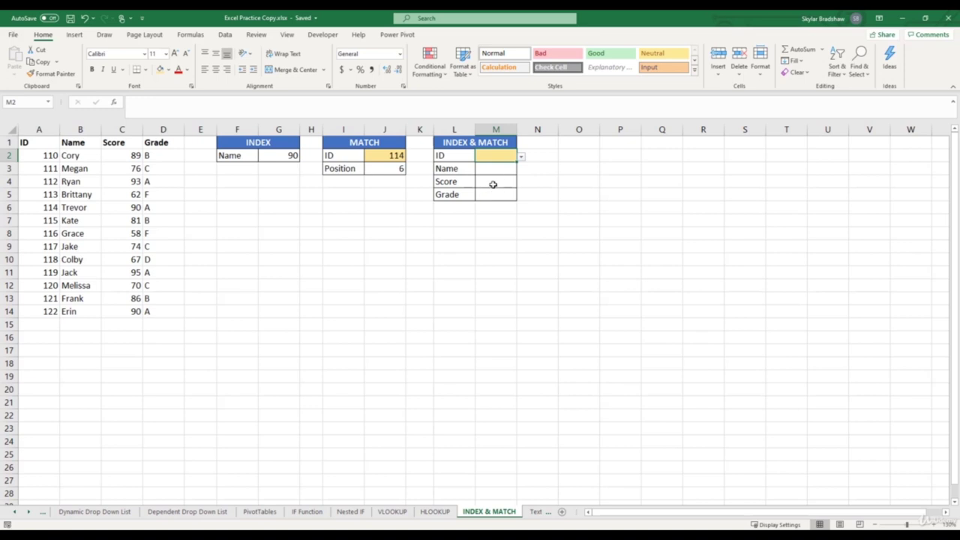
Begin M3's Name formula as =INDEX($A$1:$D$14,MATCH(M2
{"action": "left_click", "coordinate": [496, 170]}
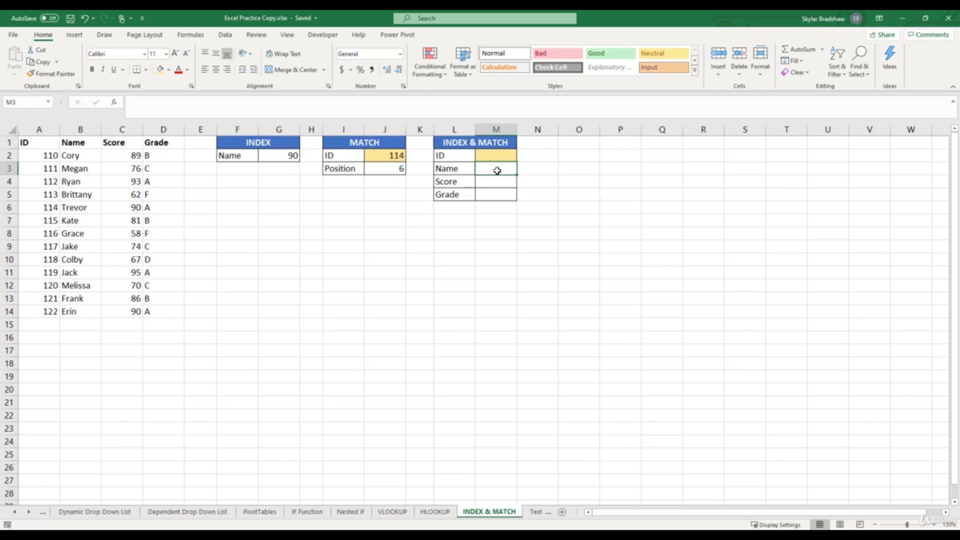
{"action": "type", "text": "="}
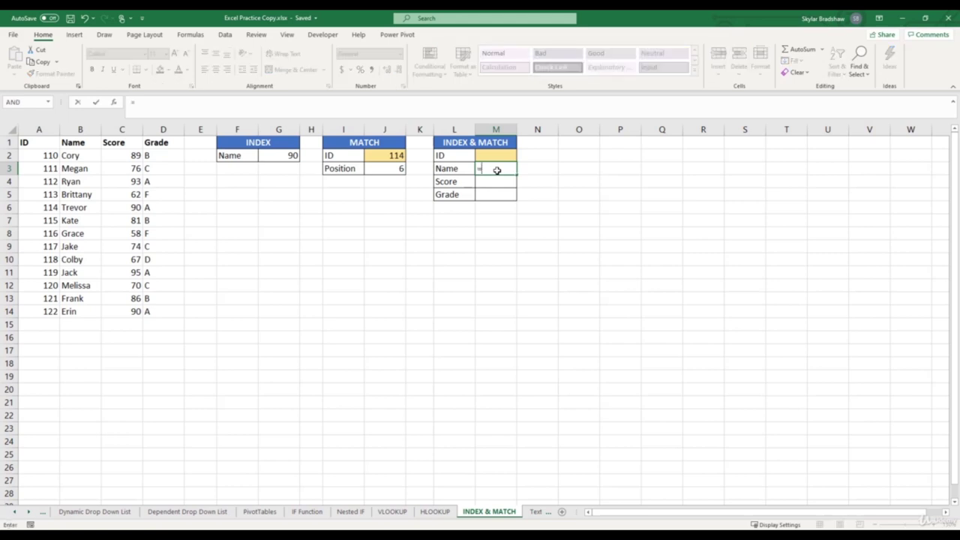
{"action": "type", "text": "index"}
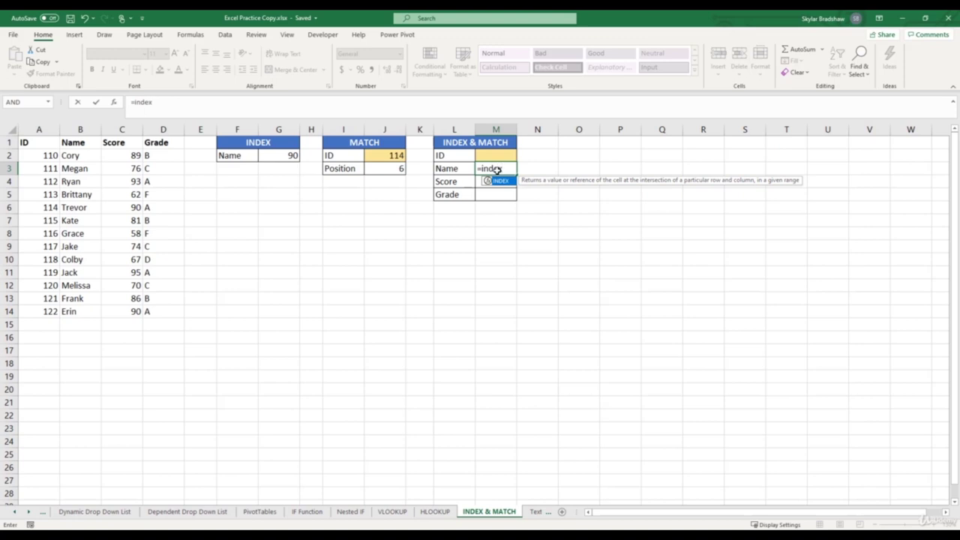
{"action": "key", "text": "Tab"}
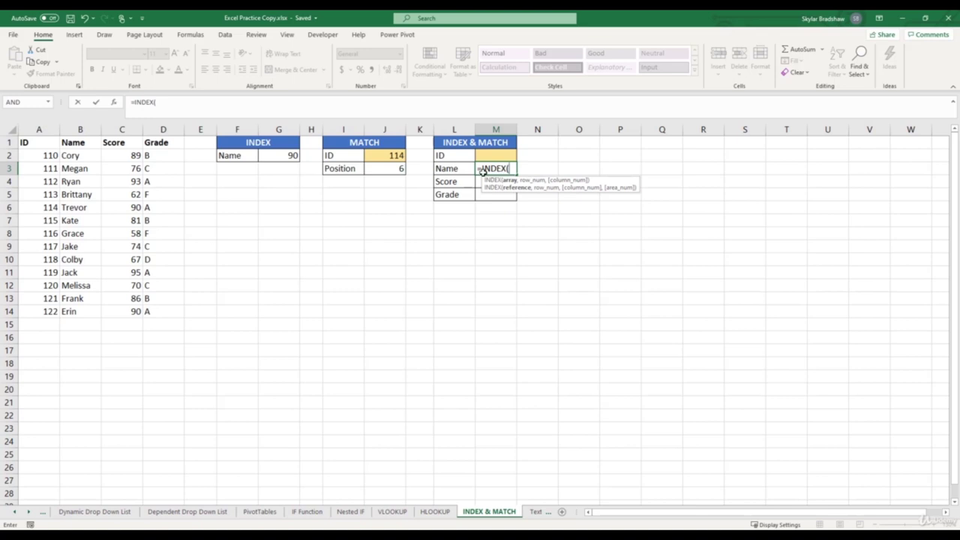
{"action": "left_click_drag", "start_coordinate": [45, 143], "coordinate": [156, 310]}
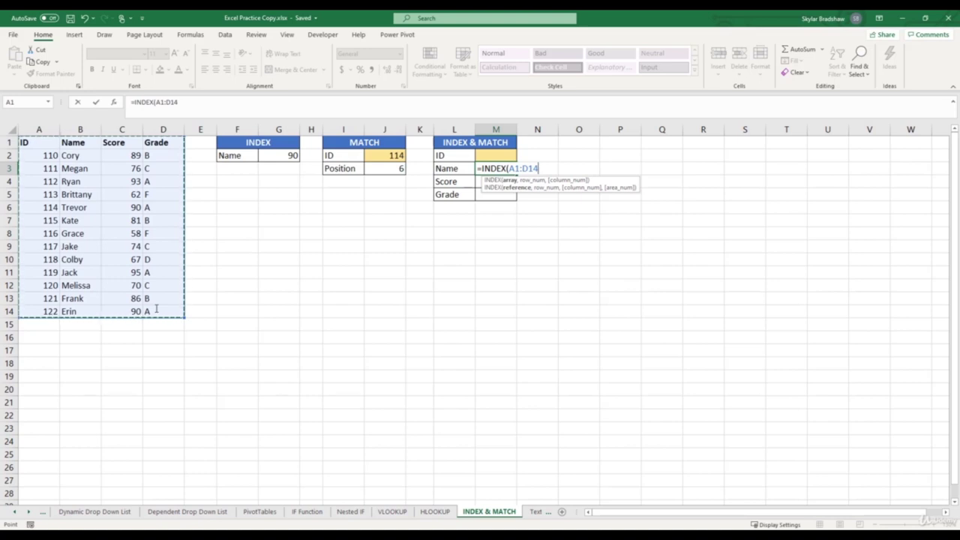
{"action": "key", "text": "F4"}
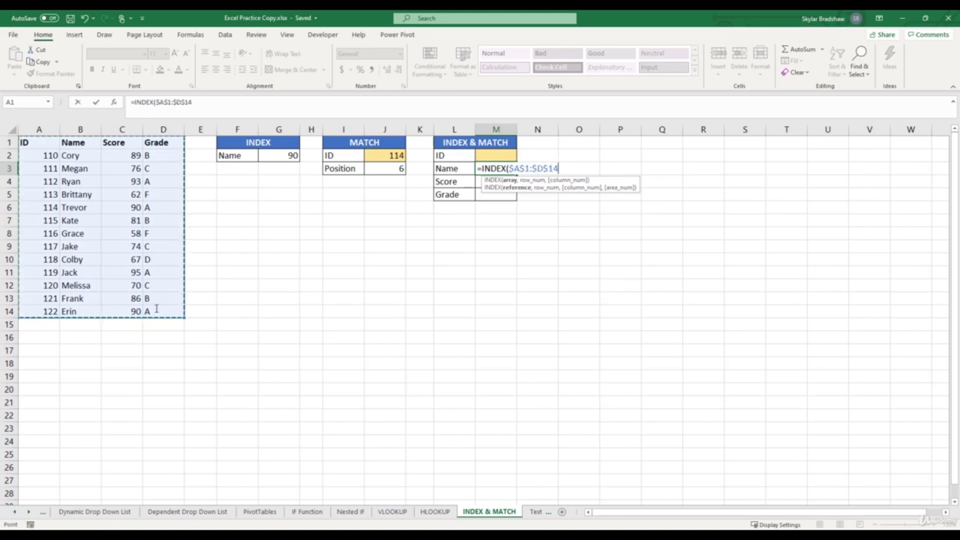
{"action": "type", "text": ","}
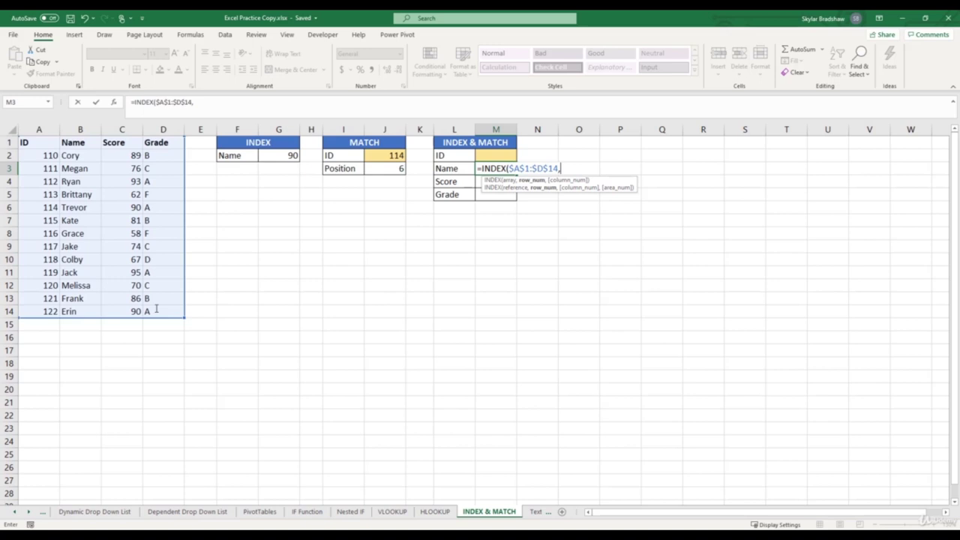
{"action": "type", "text": "match("}
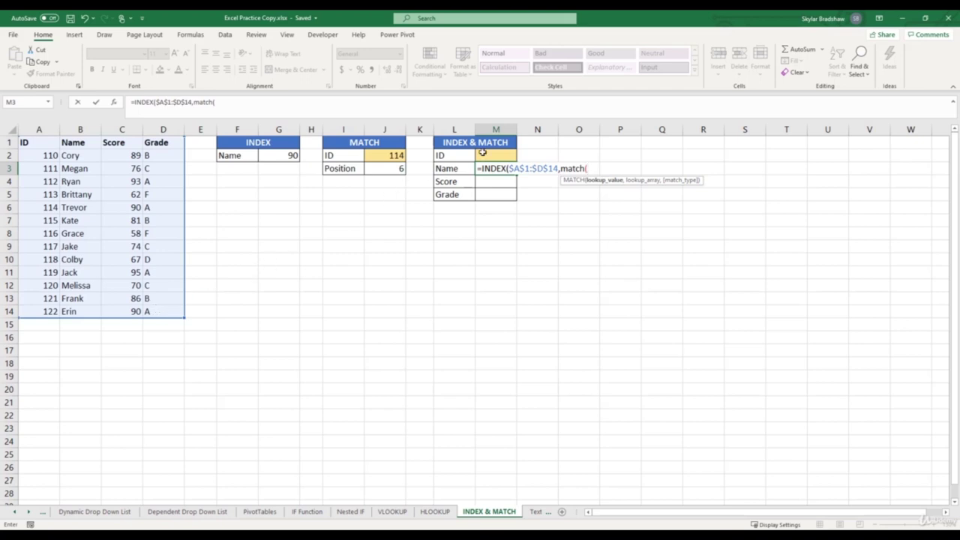
{"action": "left_click", "coordinate": [482, 152]}
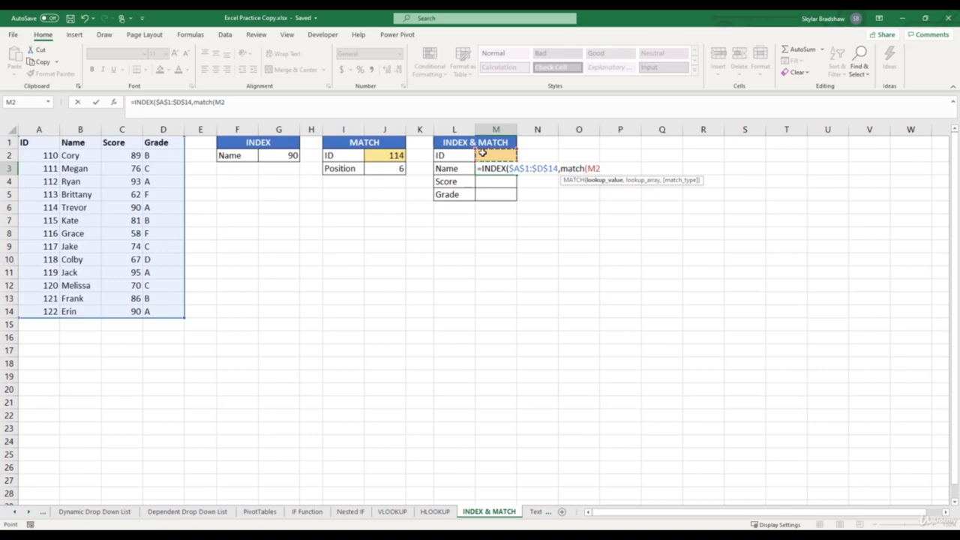
Complete M3 as =INDEX($A$1:$D$14,MATCH($M$2,$A$1:$A$14,0),2), showing #N/A
{"action": "key", "text": "F4"}
{"action": "type", "text": ","}
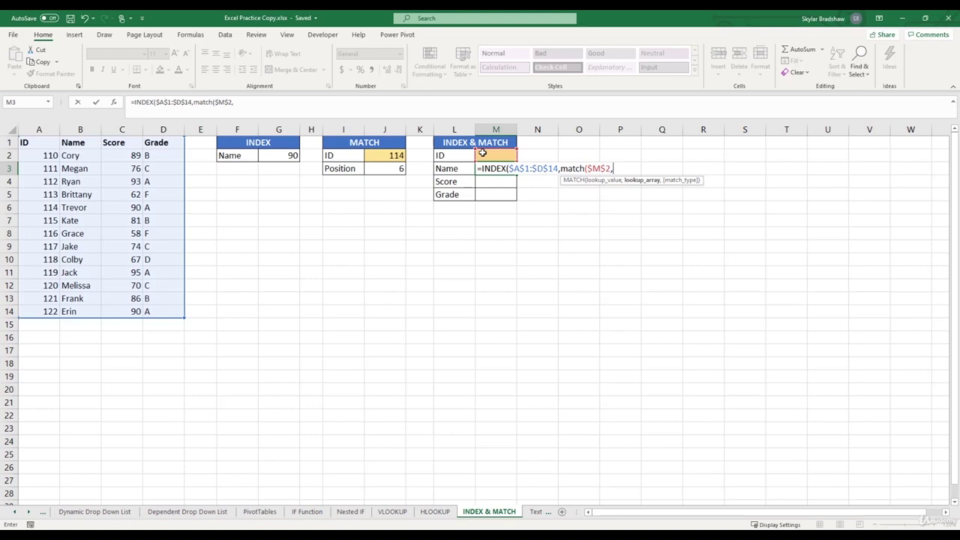
{"action": "left_click_drag", "start_coordinate": [48, 144], "coordinate": [31, 310]}
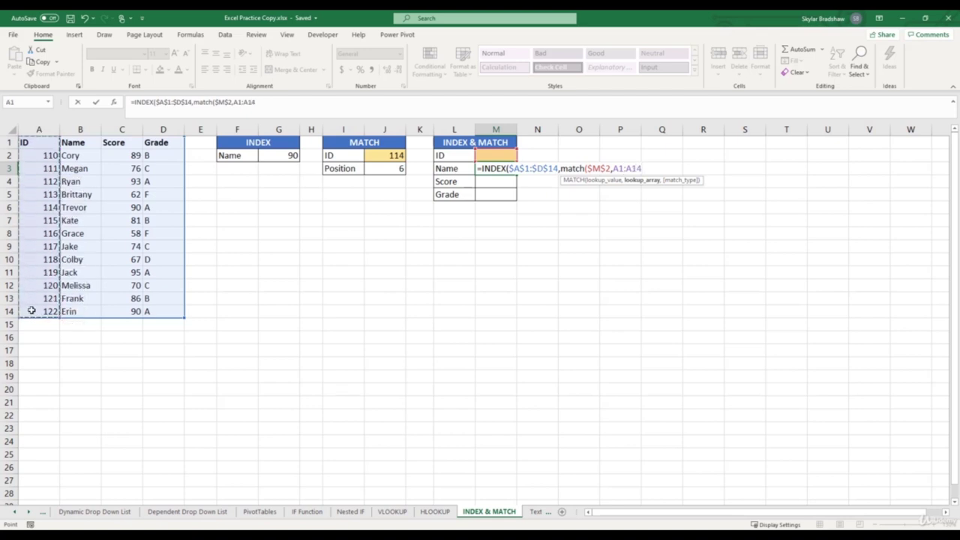
{"action": "key", "text": "F4"}
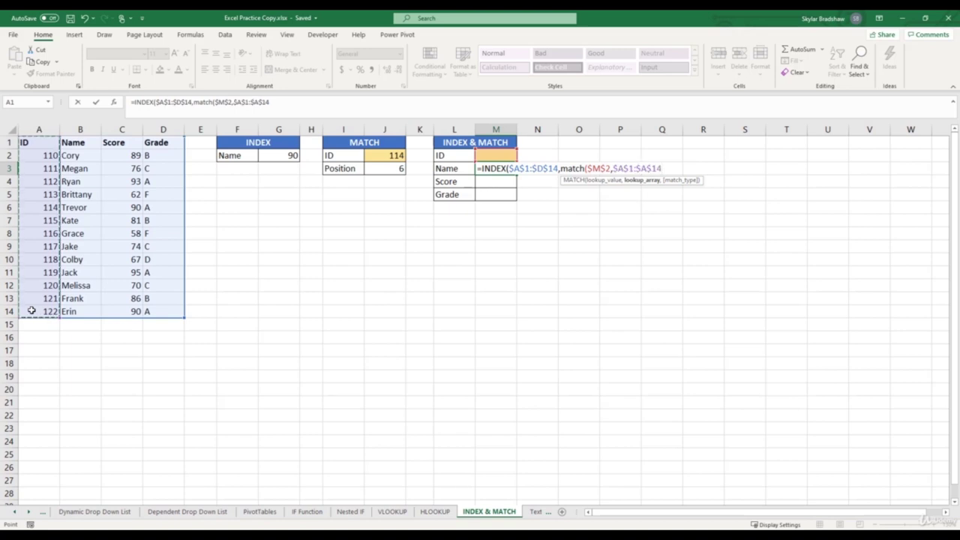
{"action": "type", "text": ","}
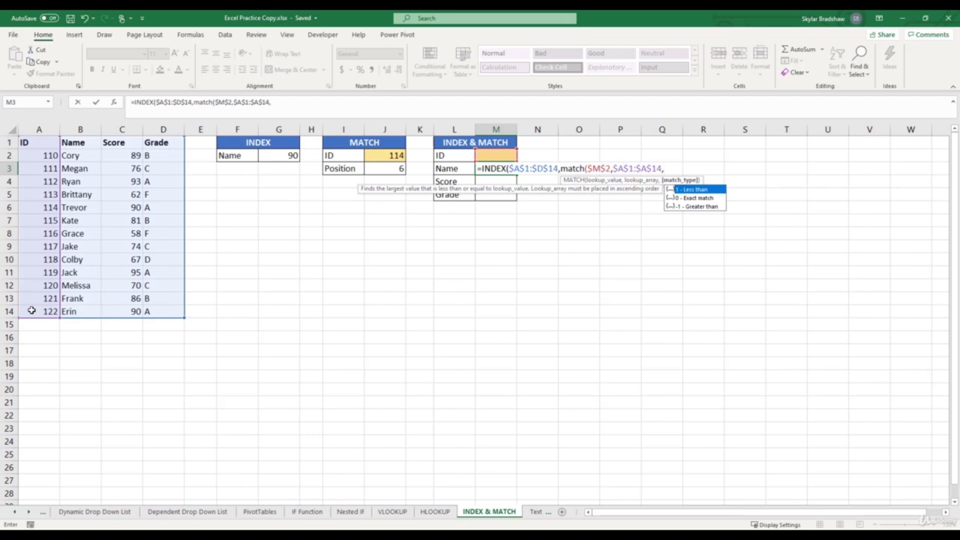
{"action": "type", "text": "0"}
{"action": "type", "text": "),"}
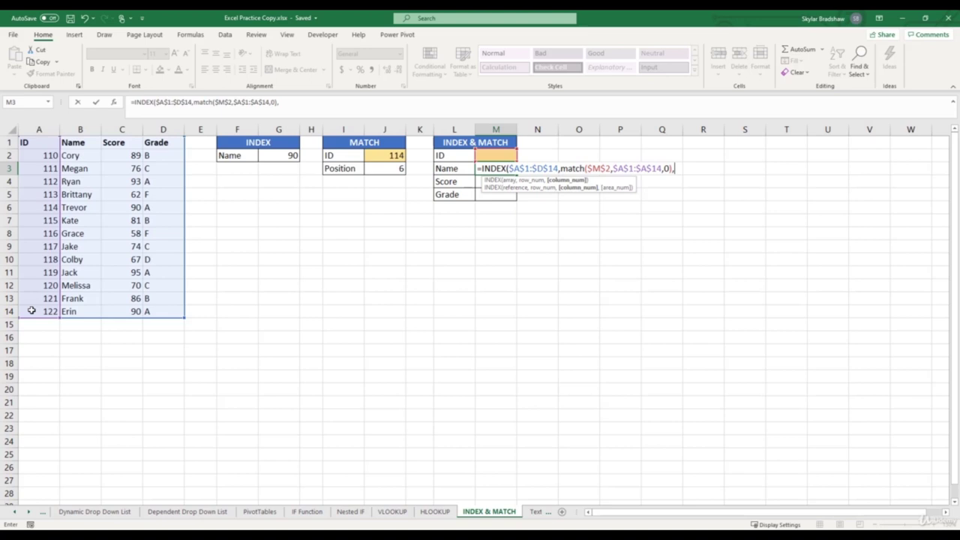
{"action": "type", "text": "2"}
{"action": "type", "text": ")"}
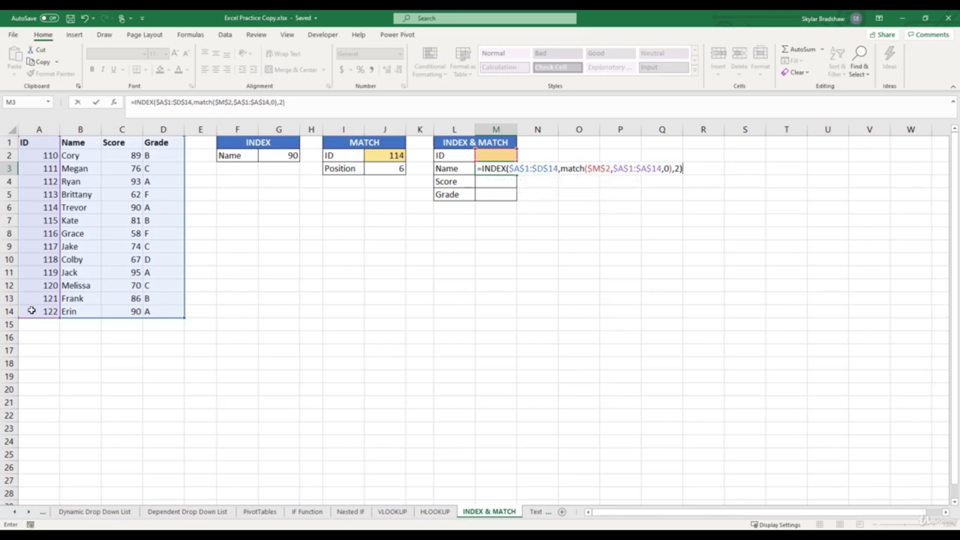
{"action": "key", "text": "Return"}
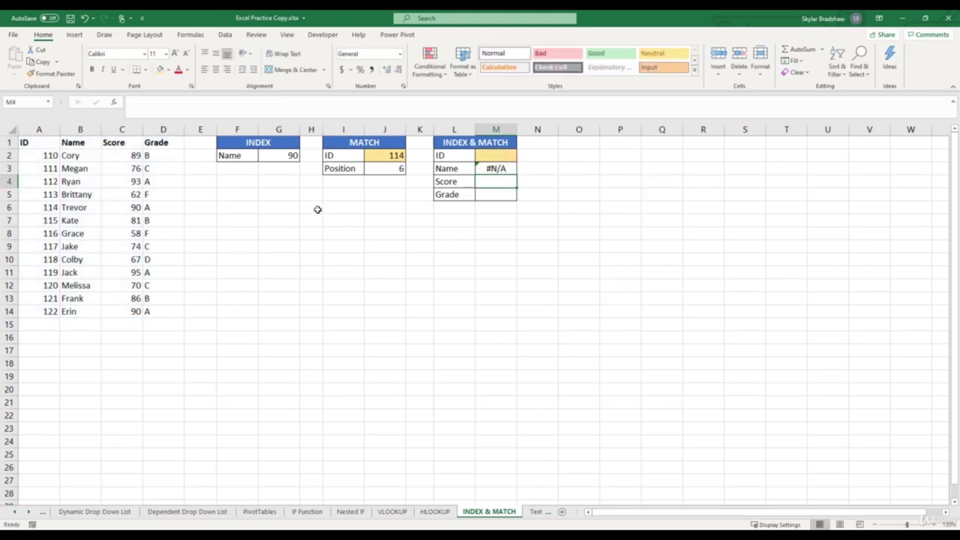
{"action": "left_click", "coordinate": [494, 155]}
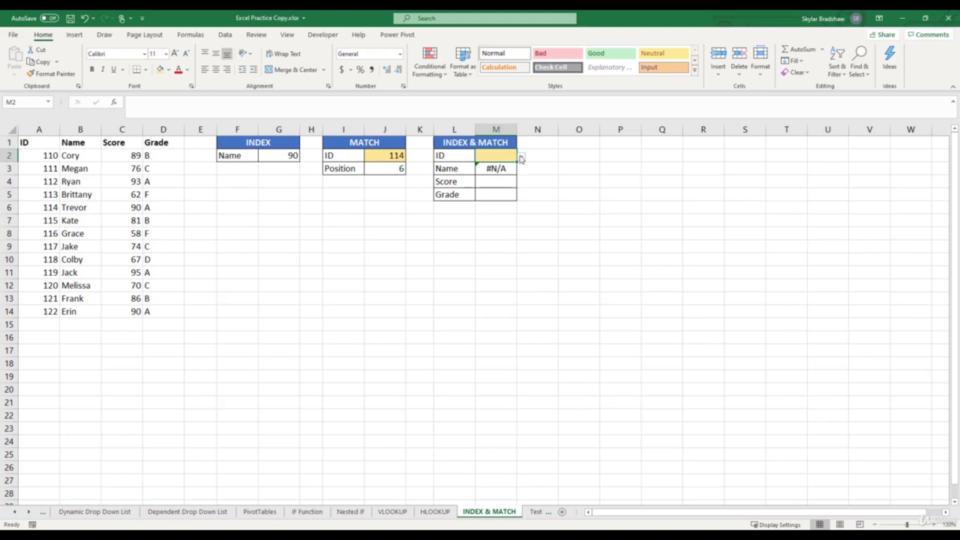
{"action": "left_click", "coordinate": [521, 156]}
{"action": "left_click_drag", "start_coordinate": [518, 194], "coordinate": [514, 211]}
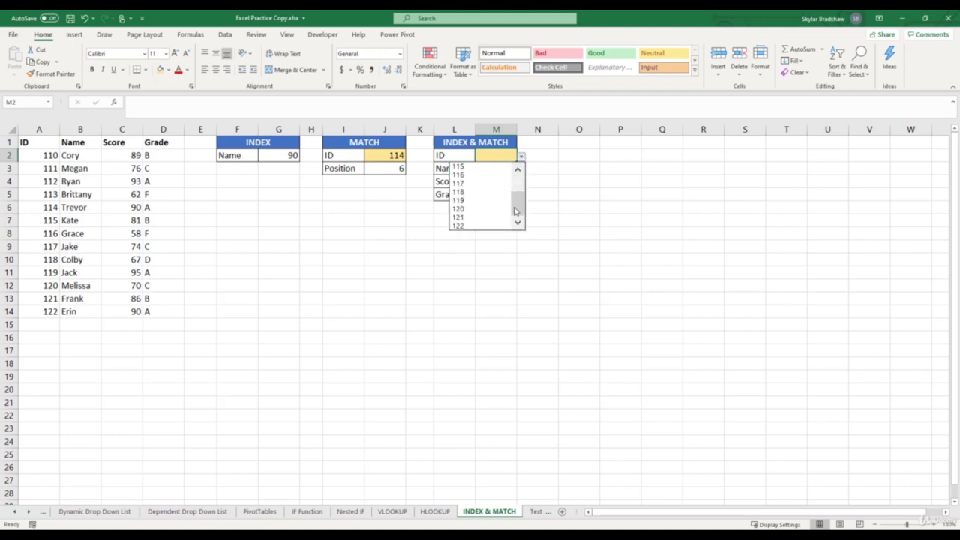
{"action": "left_click", "coordinate": [478, 201]}
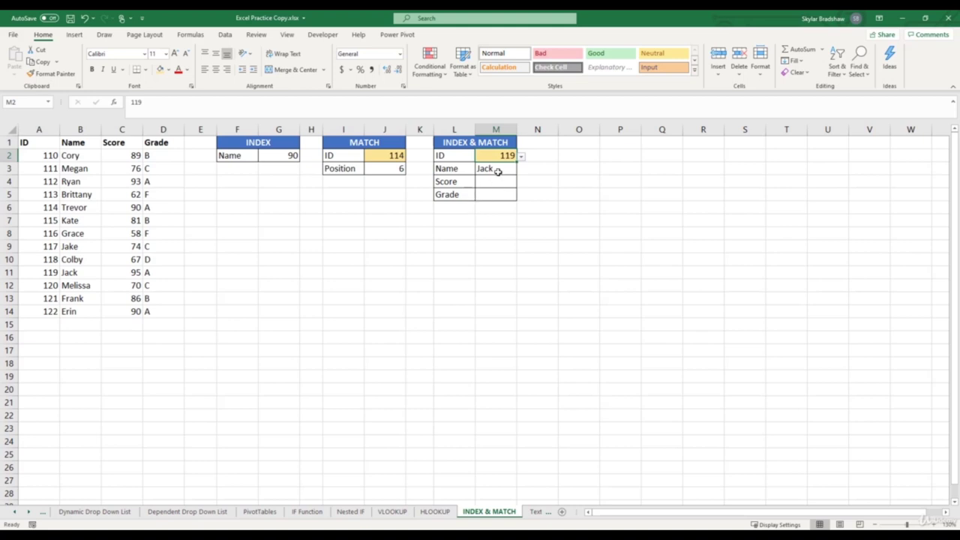
{"action": "key", "text": "Down"}
{"action": "key", "text": "Down"}
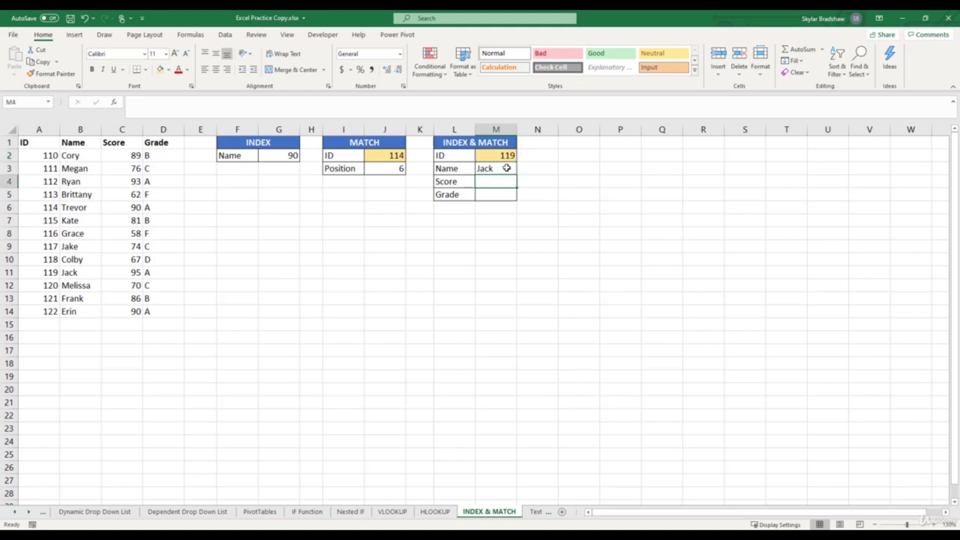
{"action": "left_click", "coordinate": [73, 274]}
{"action": "left_click_drag", "start_coordinate": [73, 274], "coordinate": [26, 275]}
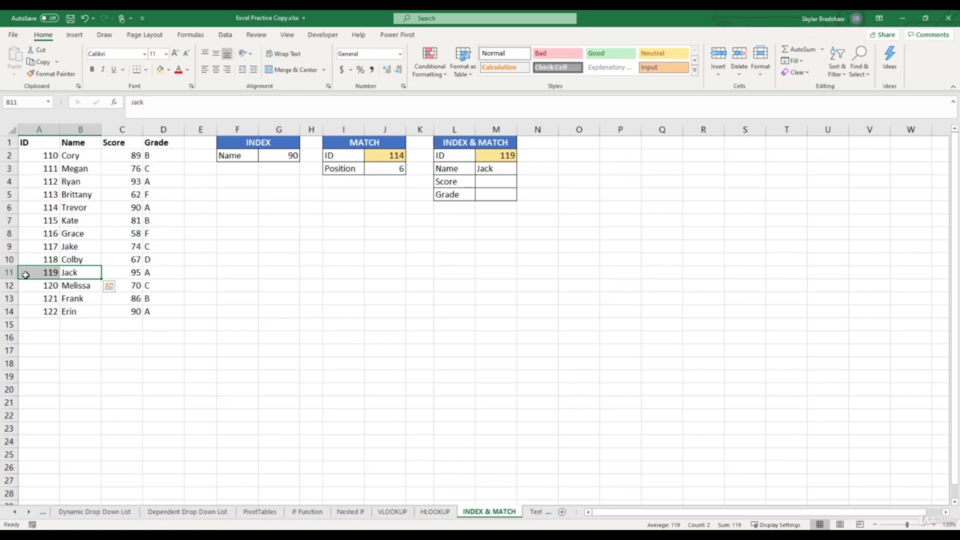
{"action": "left_click", "coordinate": [498, 167]}
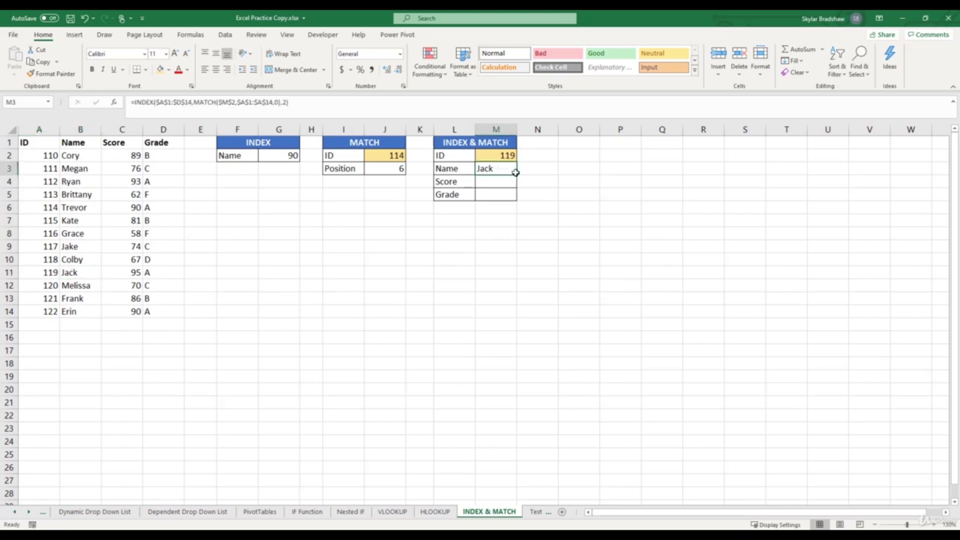
Fill M3's formula down to M5, with column index 3 for Score and 4 for Grade
{"action": "left_click_drag", "start_coordinate": [516, 175], "coordinate": [516, 195]}
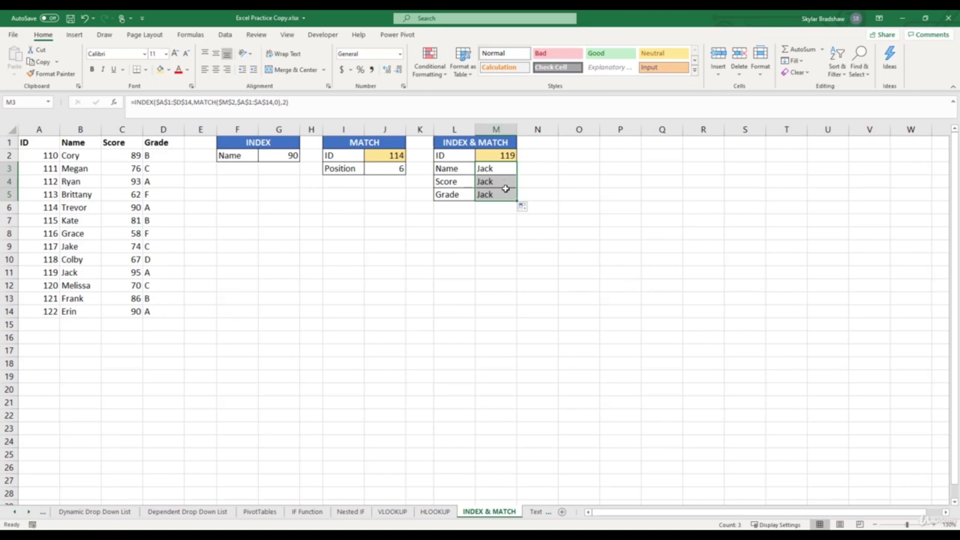
{"action": "left_click", "coordinate": [502, 180]}
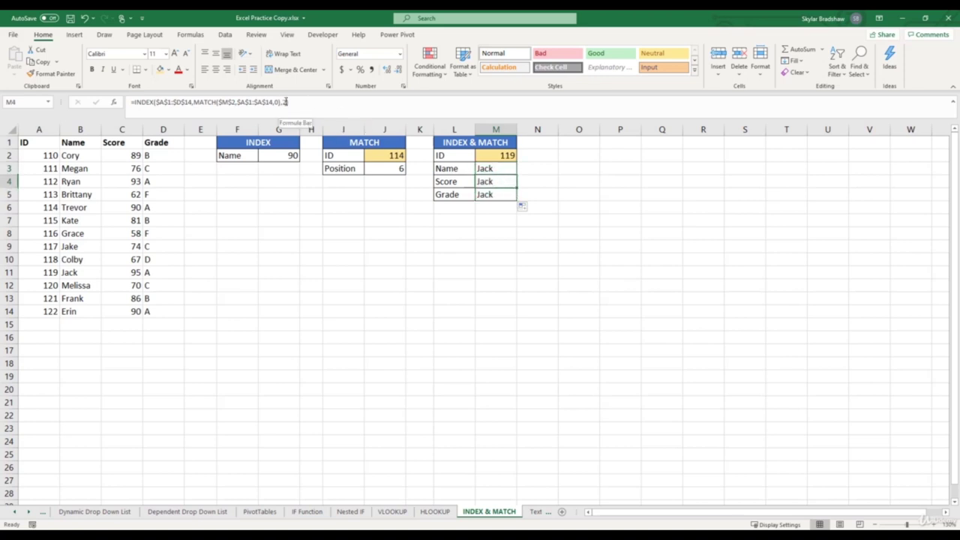
{"action": "left_click", "coordinate": [292, 103]}
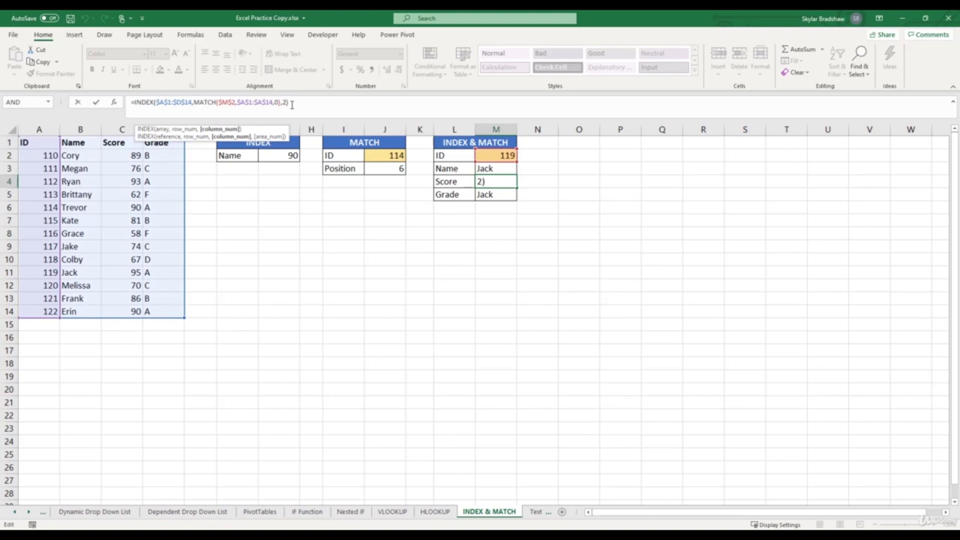
{"action": "key", "text": "Return"}
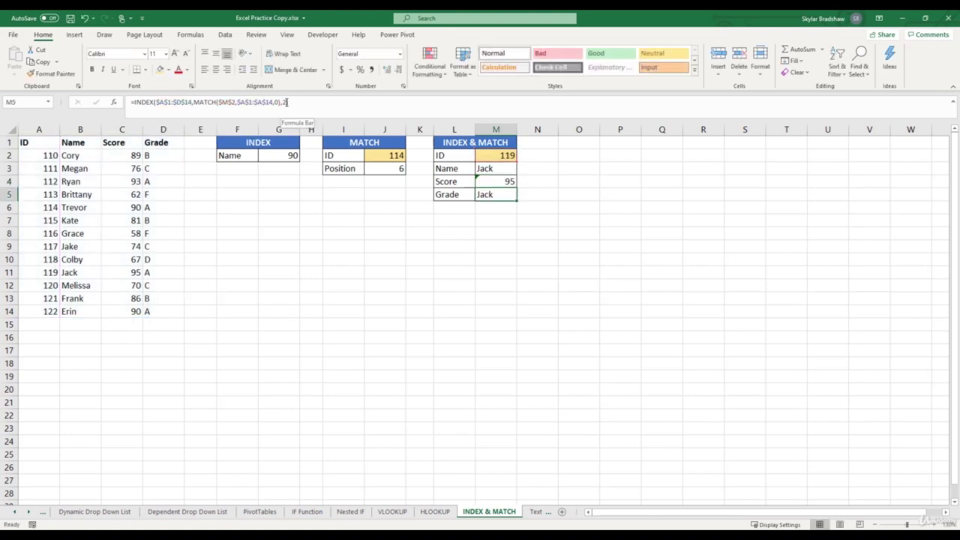
{"action": "left_click", "coordinate": [285, 102]}
{"action": "key", "text": "BackSpace"}
{"action": "type", "text": "4"}
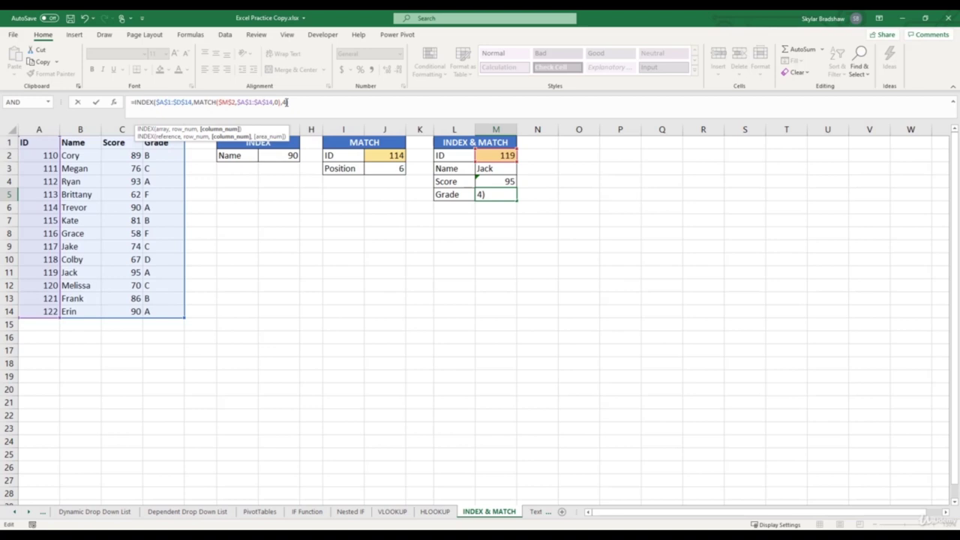
{"action": "key", "text": "Return"}
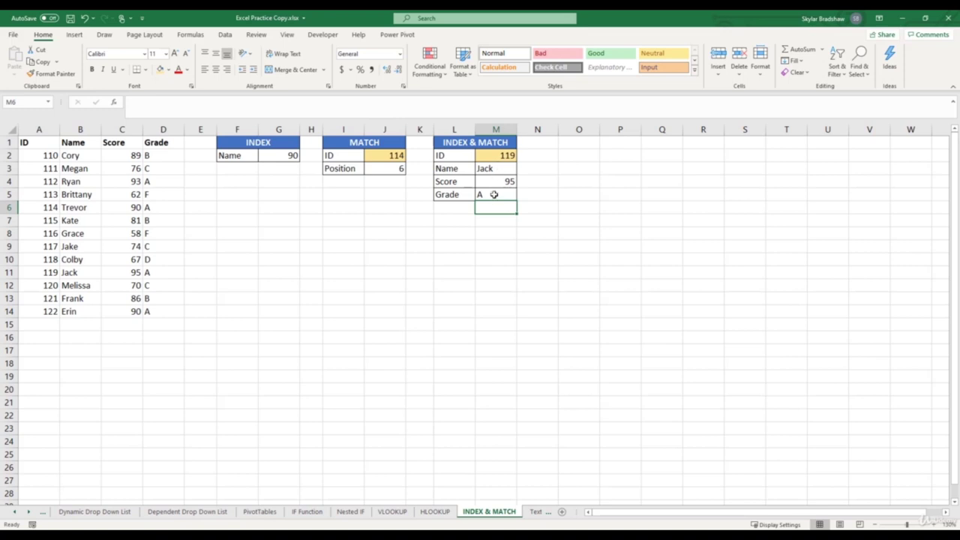
Choose ID 121 from M2's dropdown list
{"action": "left_click", "coordinate": [492, 156]}
{"action": "left_click", "coordinate": [521, 156]}
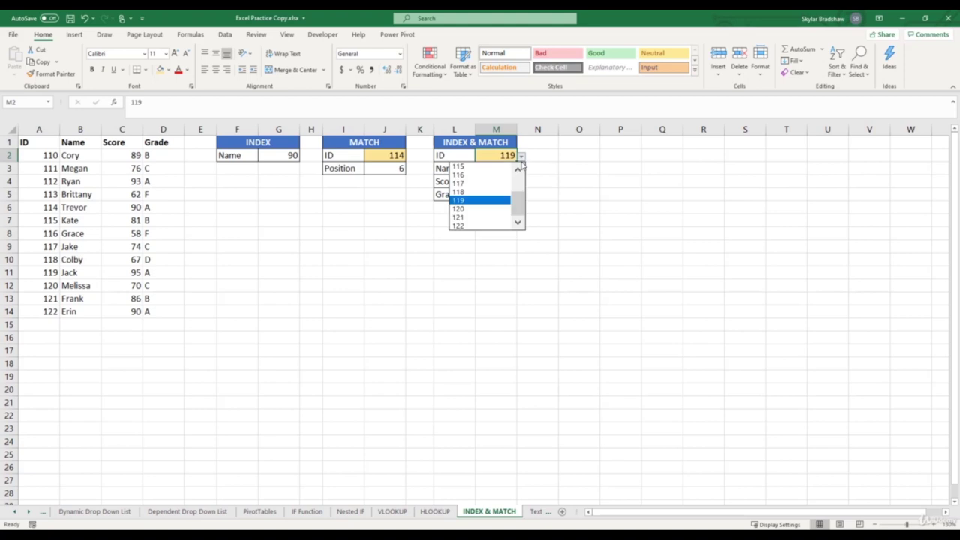
{"action": "left_click", "coordinate": [491, 208]}
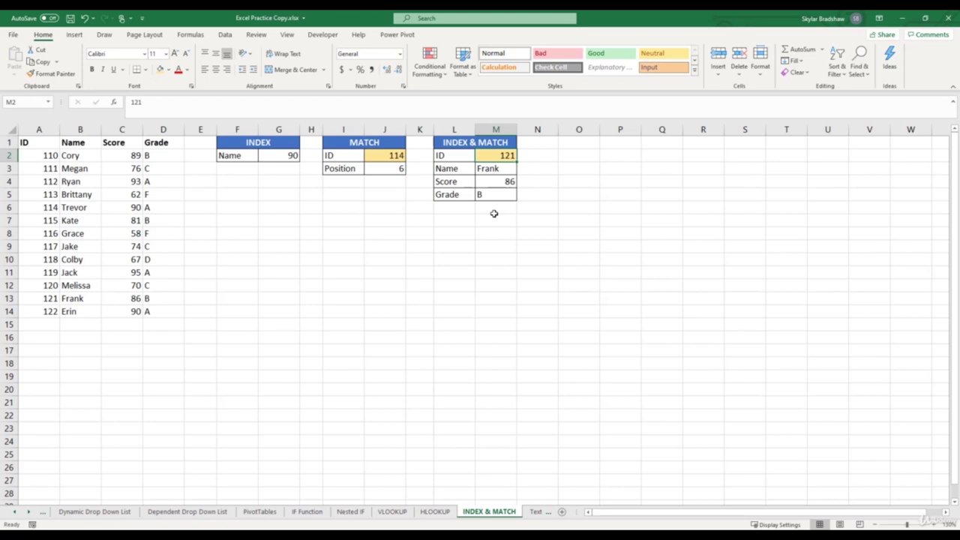
Review the Name, Score and Grade formulas in M3:M5
{"action": "left_click", "coordinate": [506, 168]}
{"action": "left_click", "coordinate": [500, 181]}
{"action": "left_click", "coordinate": [498, 196]}
{"action": "left_click", "coordinate": [537, 140]}
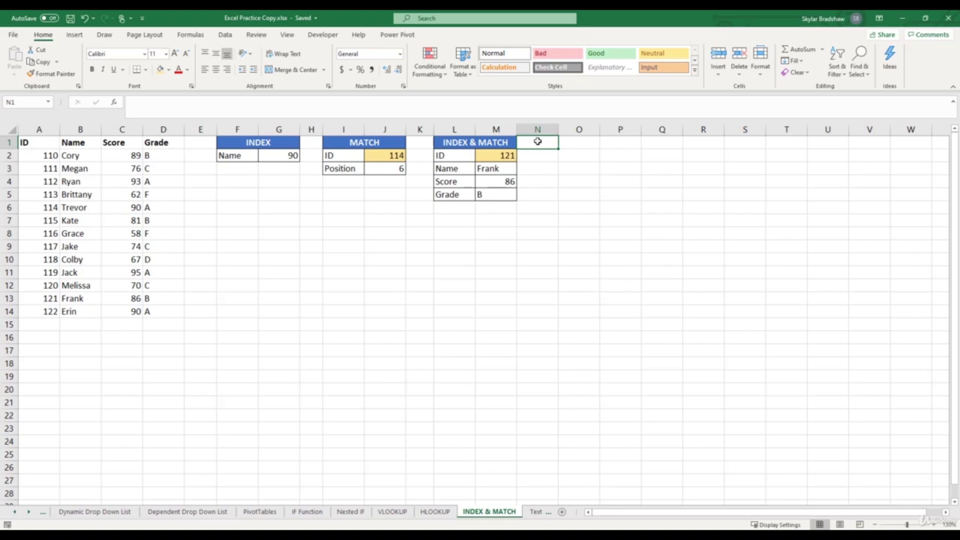
{"action": "left_click", "coordinate": [512, 168]}
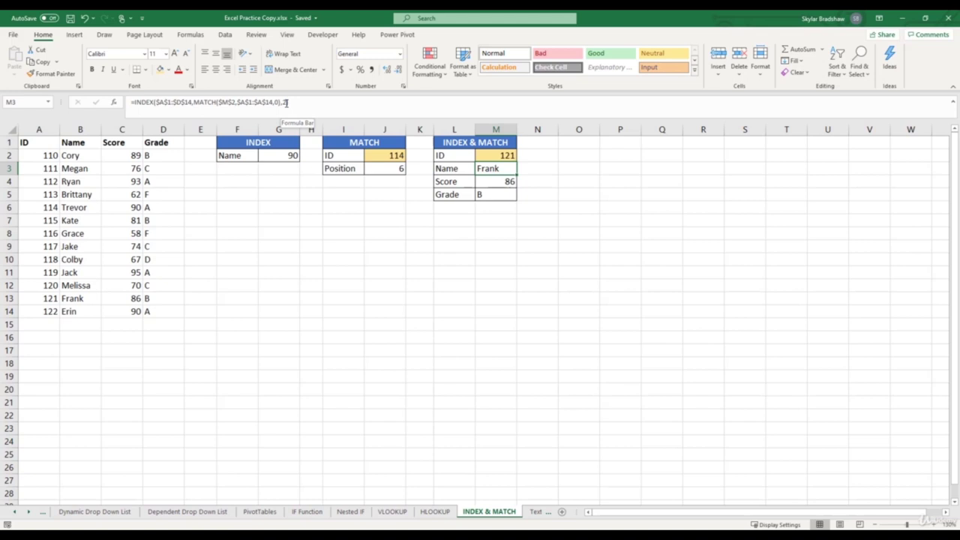
Replace M3's column number 2 with MATCH(L3,$A$1:$D$1,0) and accept the suggested correction
{"action": "left_click", "coordinate": [285, 103]}
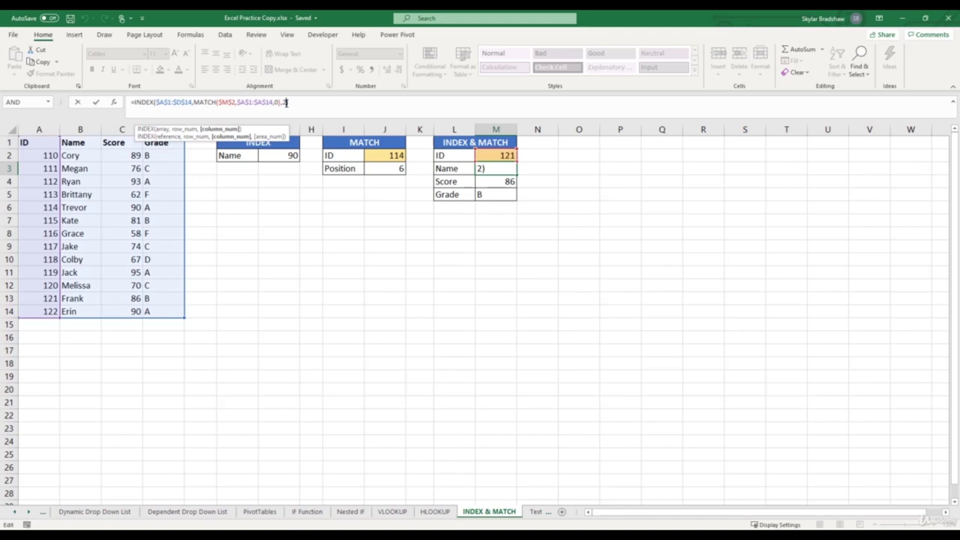
{"action": "key", "text": "BackSpace"}
{"action": "type", "text": "match("}
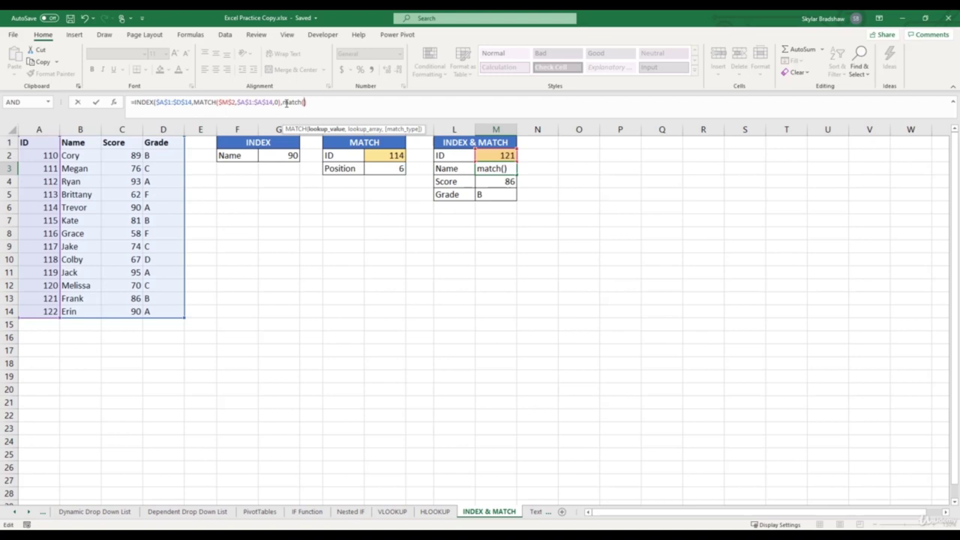
{"action": "left_click", "coordinate": [448, 168]}
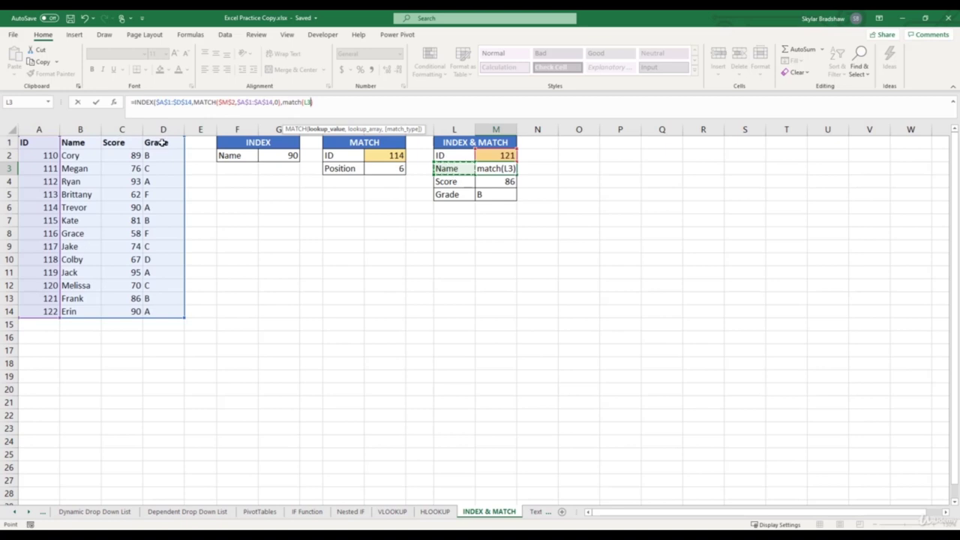
{"action": "type", "text": ","}
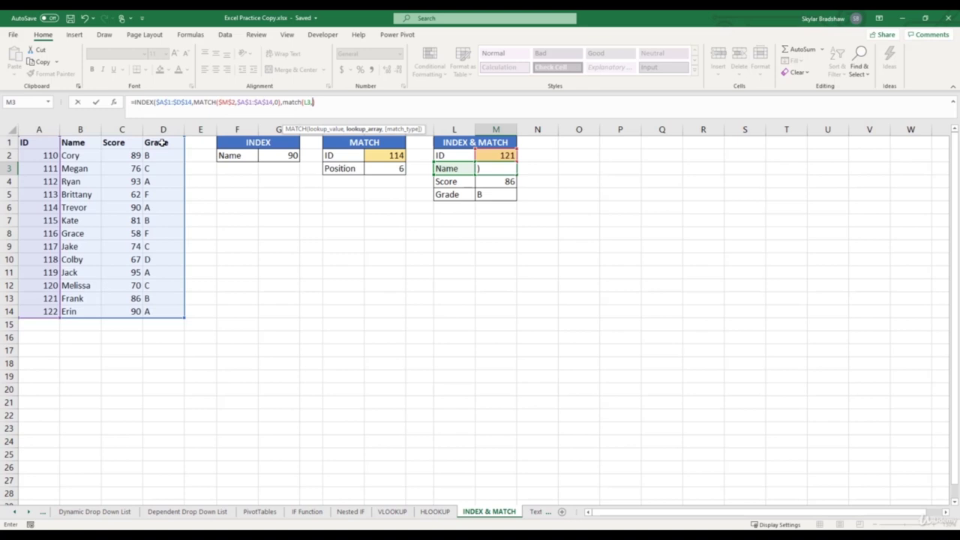
{"action": "left_click_drag", "start_coordinate": [42, 143], "coordinate": [147, 146]}
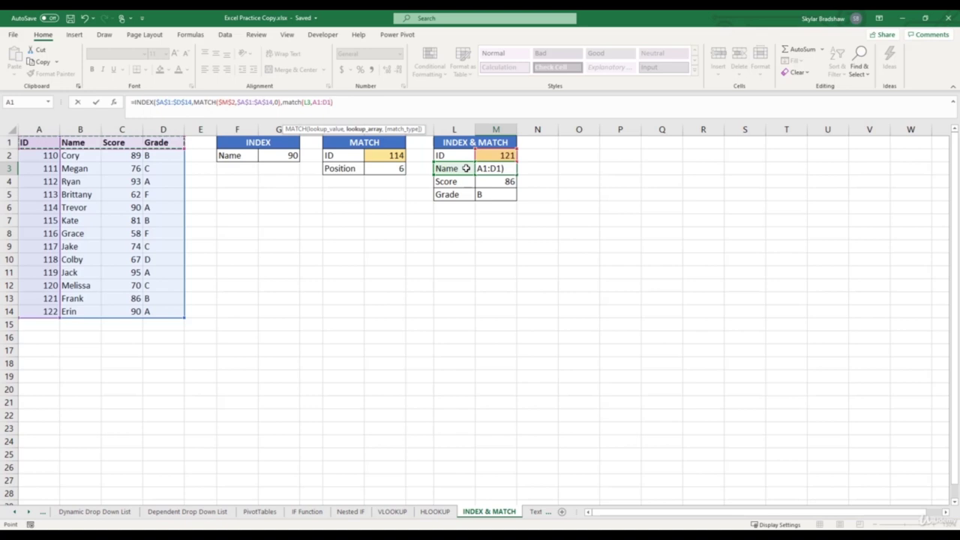
{"action": "key", "text": "F4"}
{"action": "type", "text": ",0"}
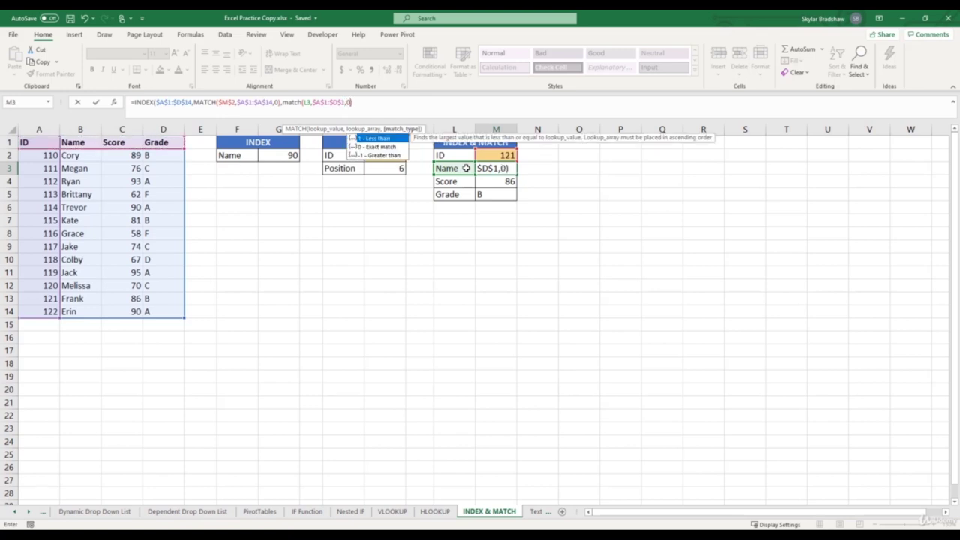
{"action": "key", "text": "Return"}
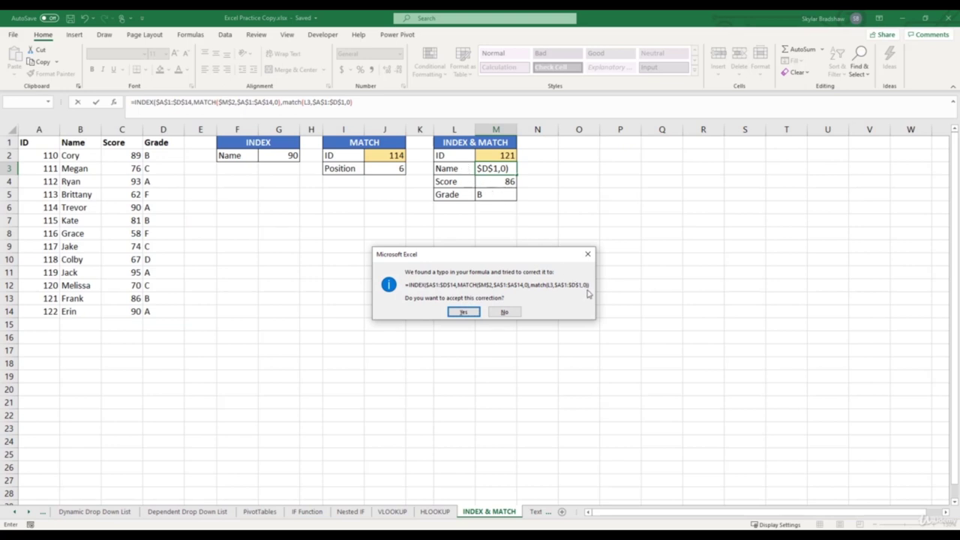
{"action": "left_click", "coordinate": [464, 312]}
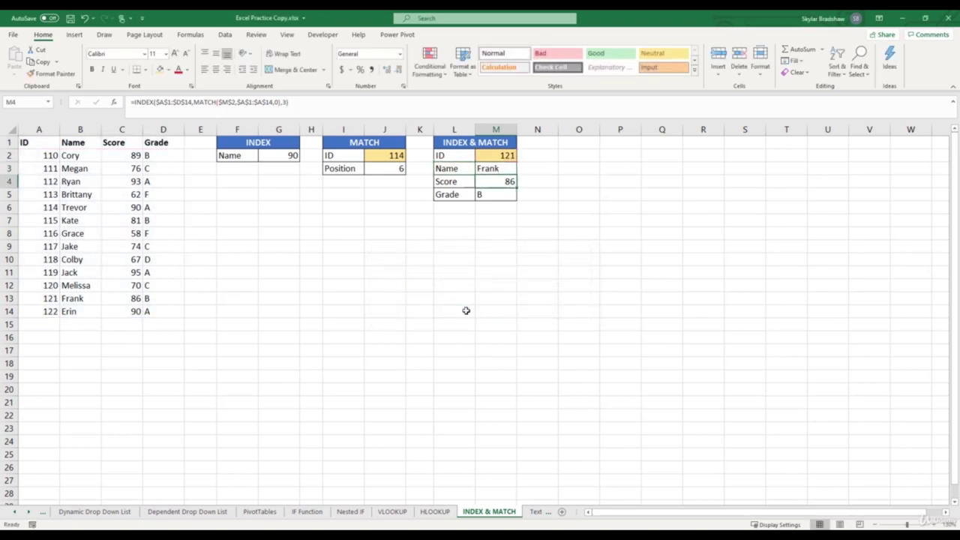
Fill the revised header-matching formula from M3 down through M5
{"action": "left_click", "coordinate": [501, 169]}
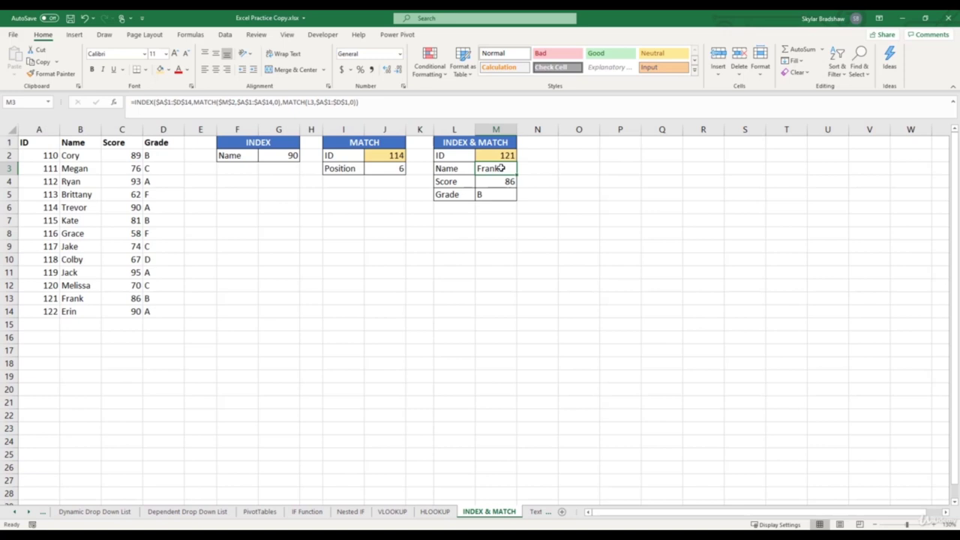
{"action": "left_click_drag", "start_coordinate": [516, 175], "coordinate": [517, 203]}
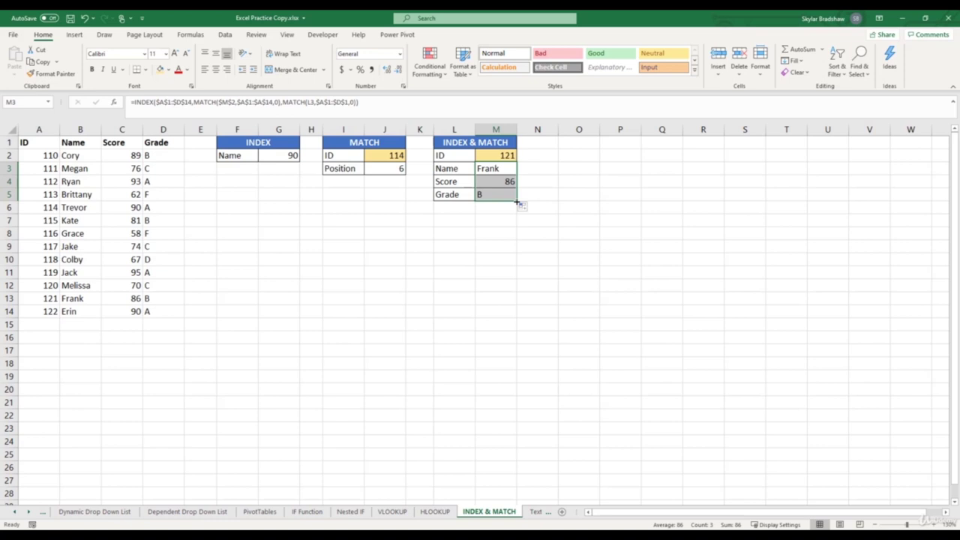
{"action": "left_click", "coordinate": [504, 156]}
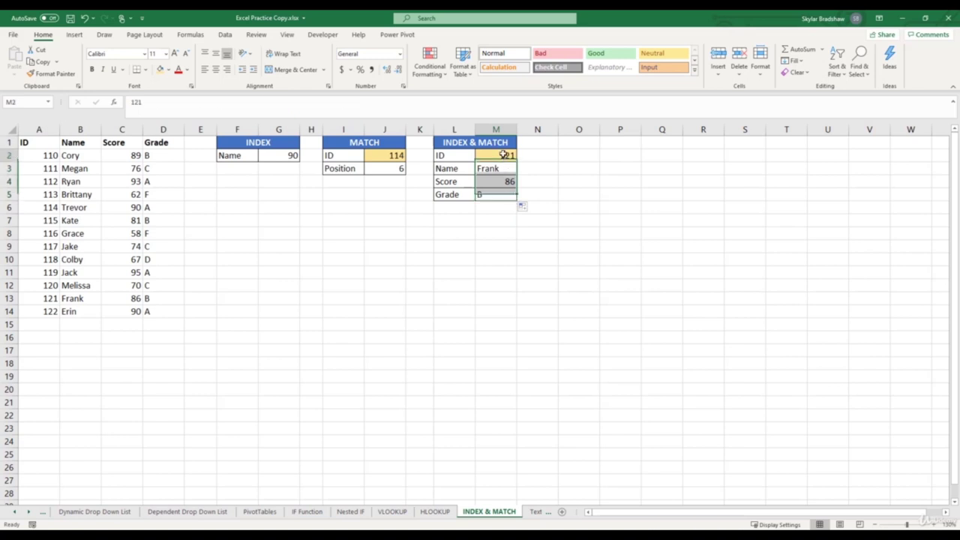
Look up ID 118, check its results against the data row, then go to Text Functions
{"action": "left_click", "coordinate": [521, 158]}
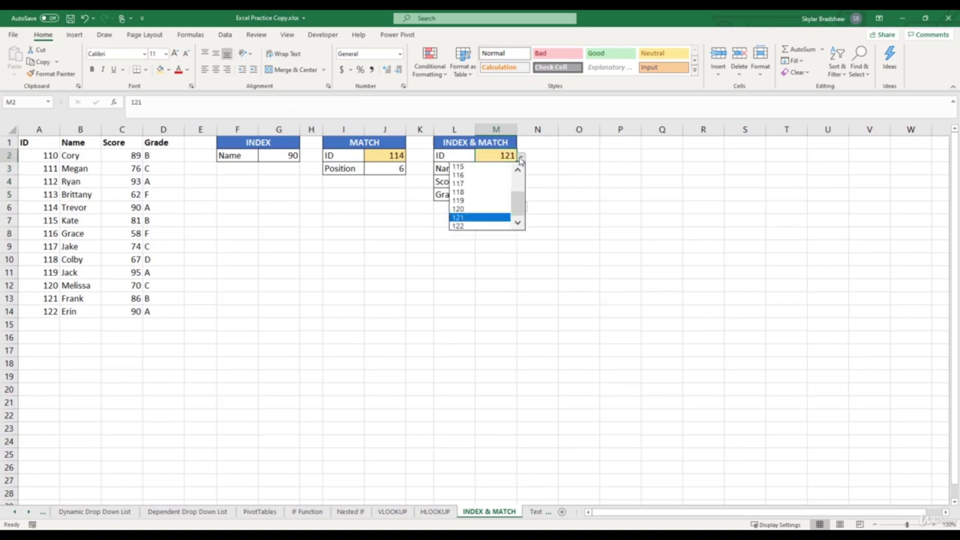
{"action": "left_click", "coordinate": [462, 192]}
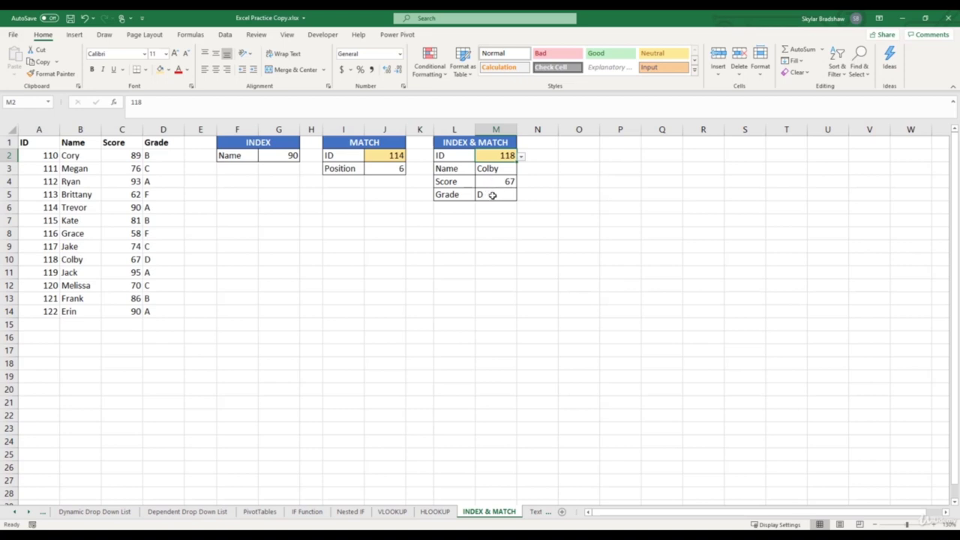
{"action": "left_click_drag", "start_coordinate": [32, 259], "coordinate": [171, 260]}
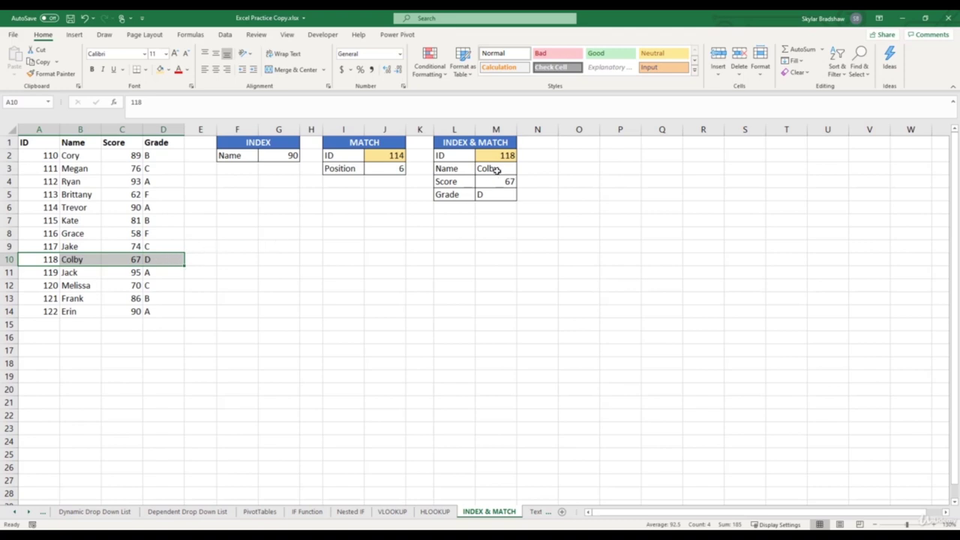
{"action": "left_click", "coordinate": [495, 168]}
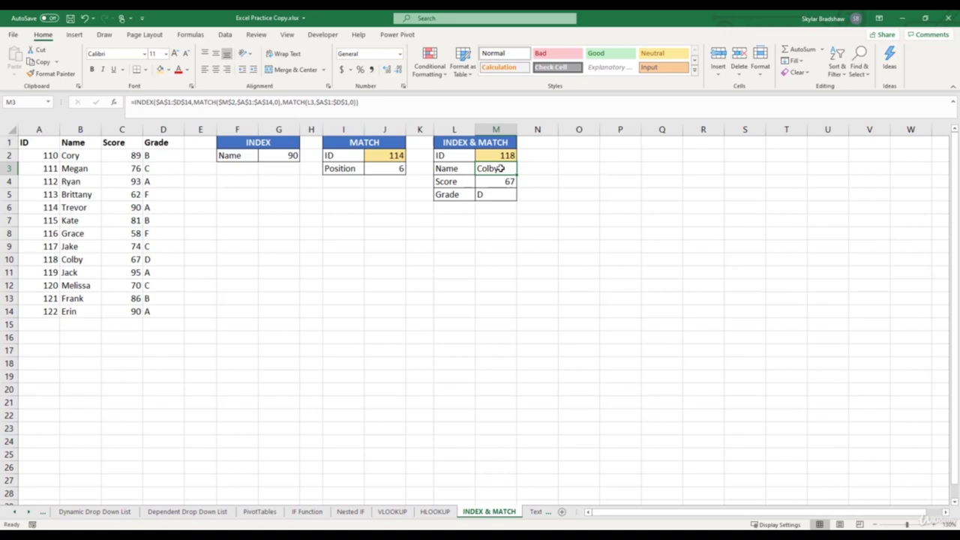
{"action": "left_click", "coordinate": [494, 183]}
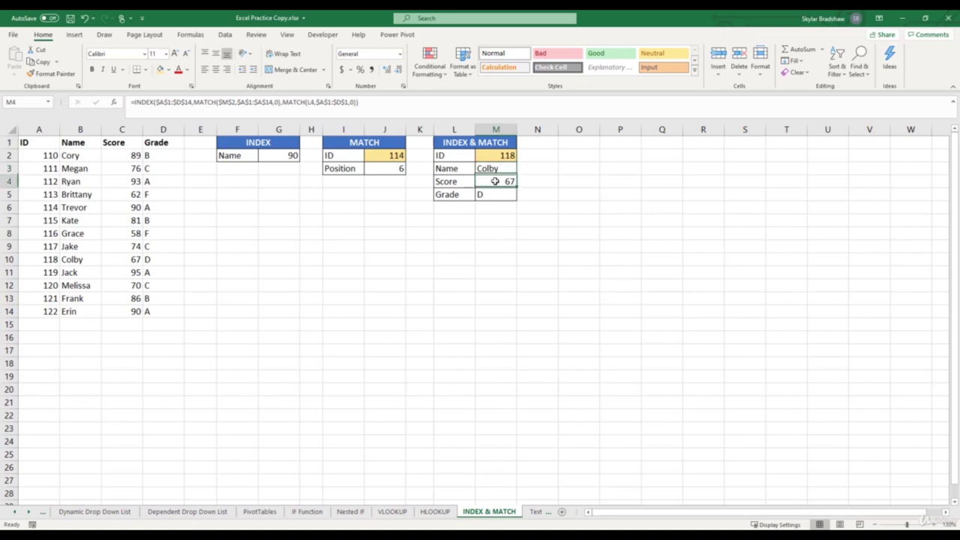
{"action": "left_click", "coordinate": [494, 196]}
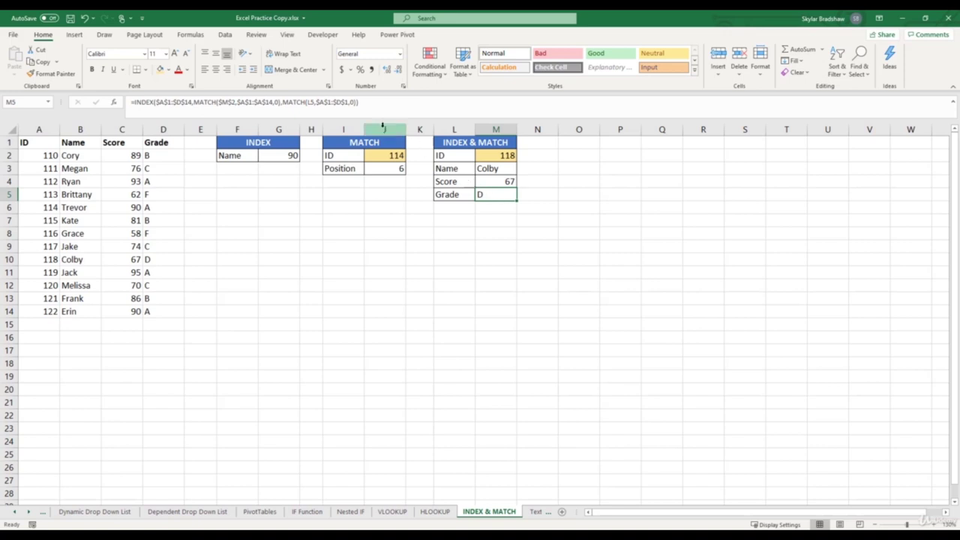
{"action": "left_click", "coordinate": [485, 181]}
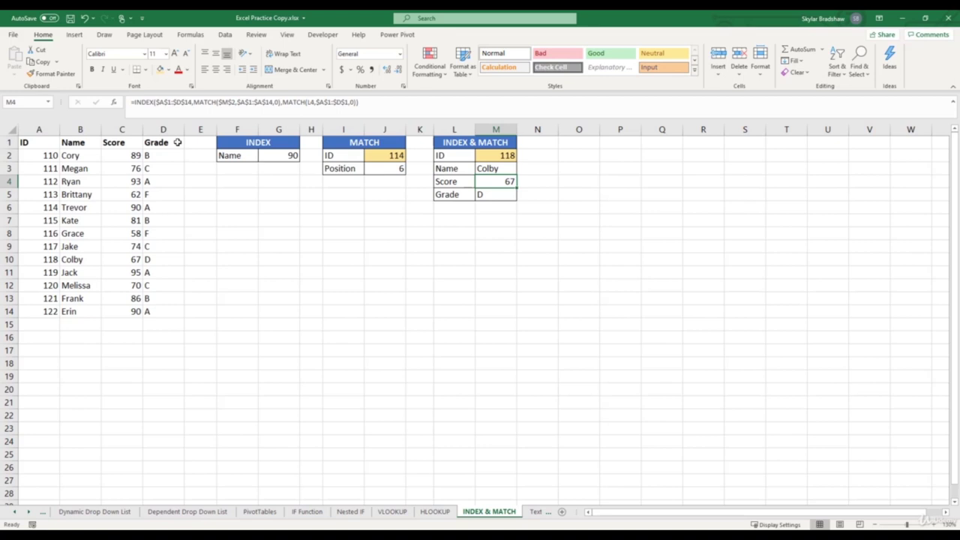
{"action": "key", "text": "ctrl+Page_Down"}
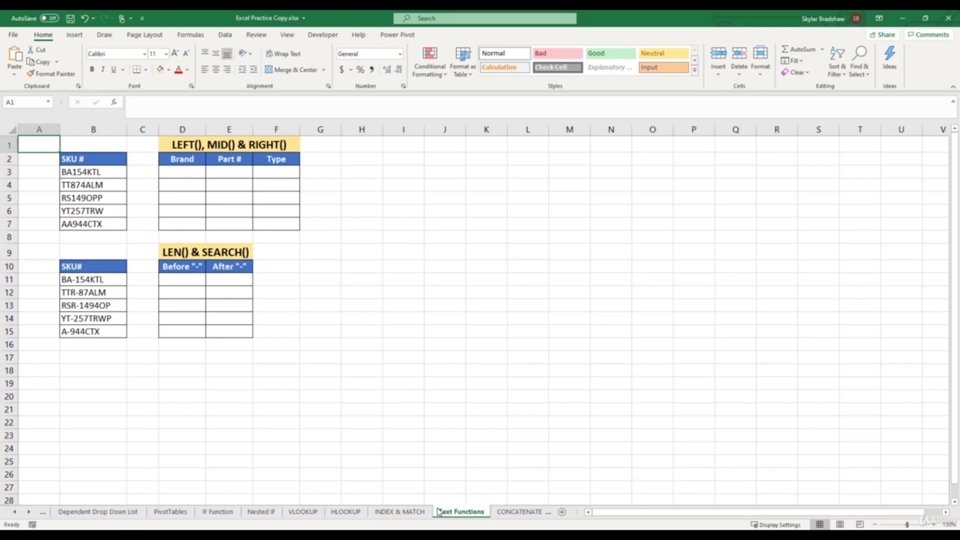
{"action": "left_click_drag", "start_coordinate": [101, 143], "coordinate": [268, 223]}
{"action": "left_click", "coordinate": [269, 224]}
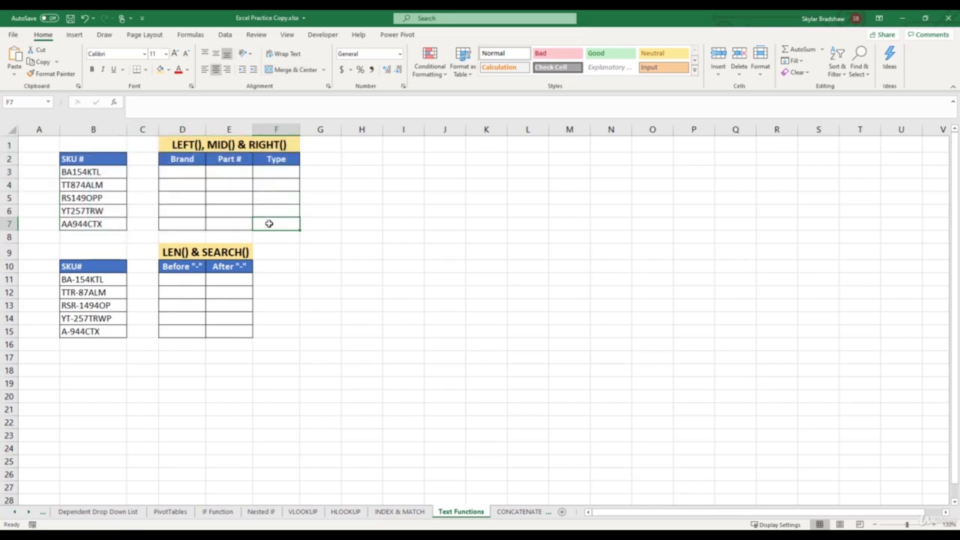
{"action": "left_click", "coordinate": [112, 159]}
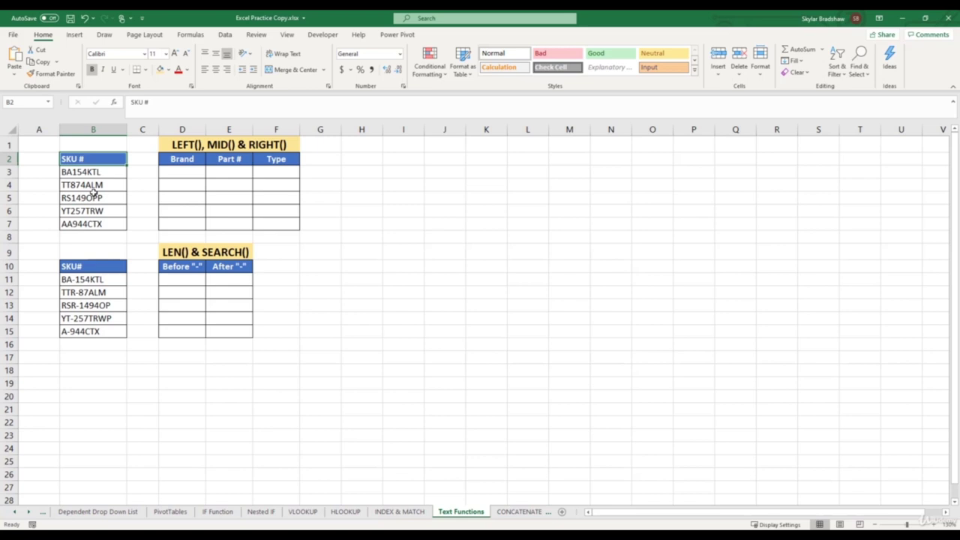
{"action": "left_click", "coordinate": [178, 171]}
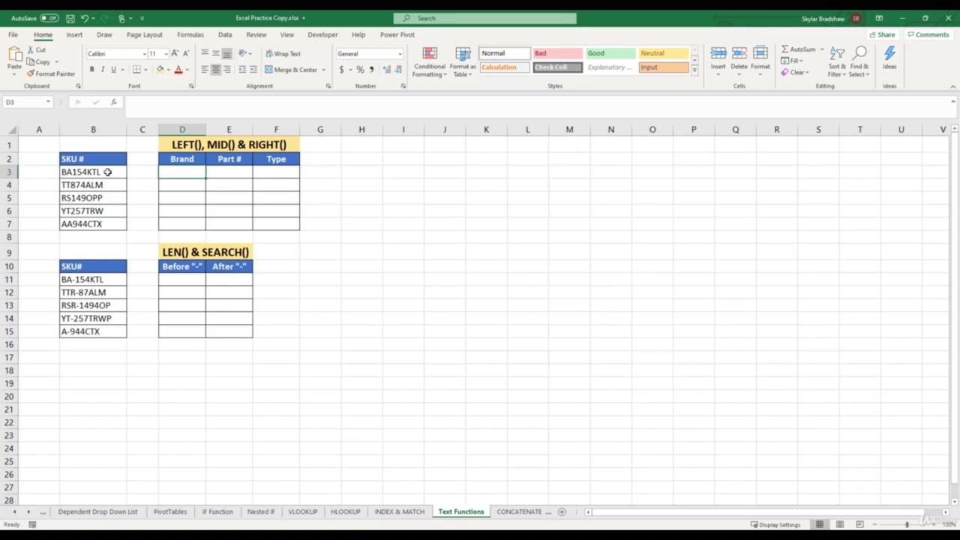
Enter =LEFT(B3,2) in D3 and fill it to D7, giving BA, TT, RS, YT, AA
{"action": "type", "text": "="}
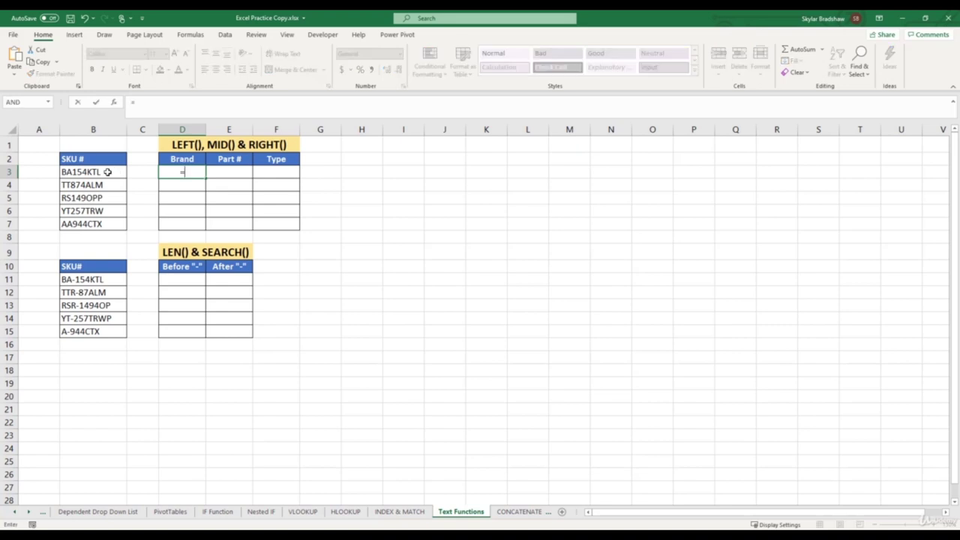
{"action": "type", "text": "left"}
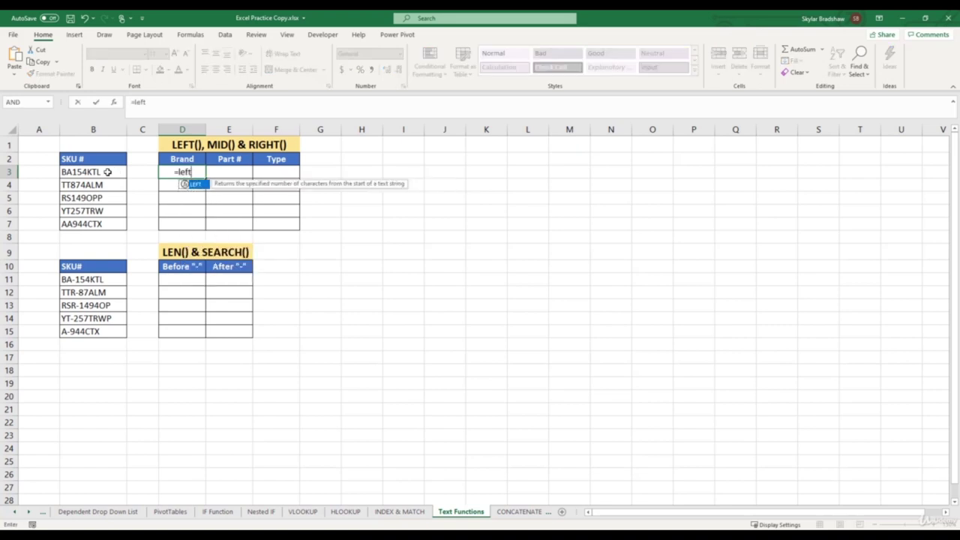
{"action": "key", "text": "Tab"}
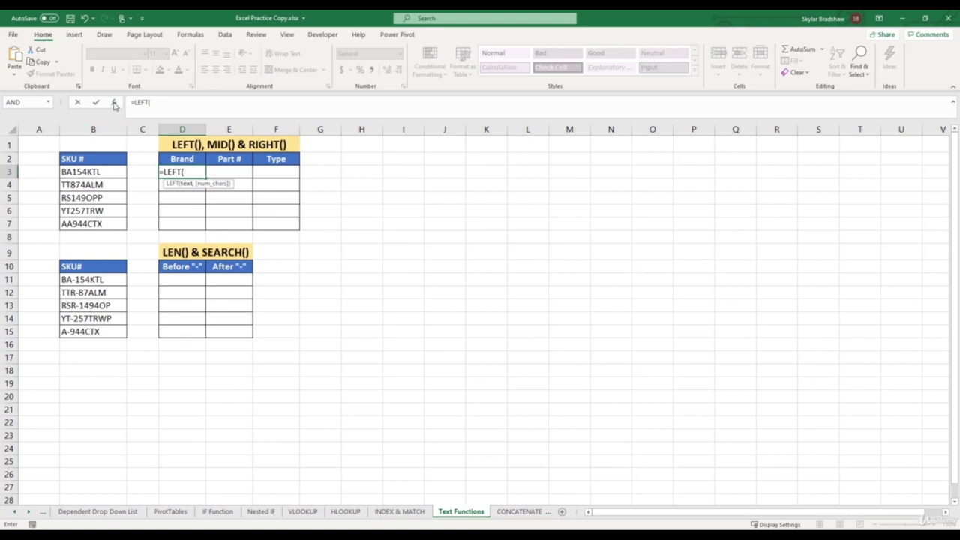
{"action": "left_click", "coordinate": [114, 104]}
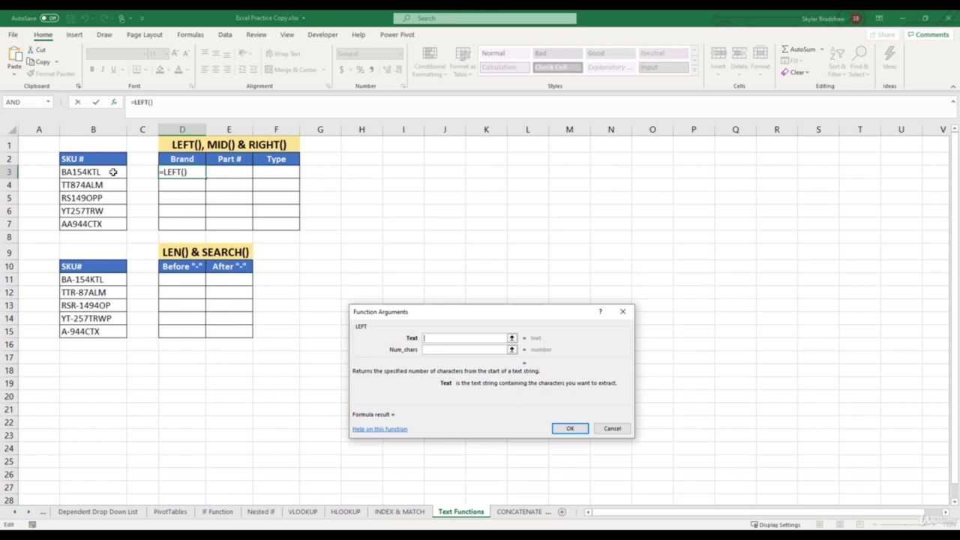
{"action": "left_click", "coordinate": [113, 171]}
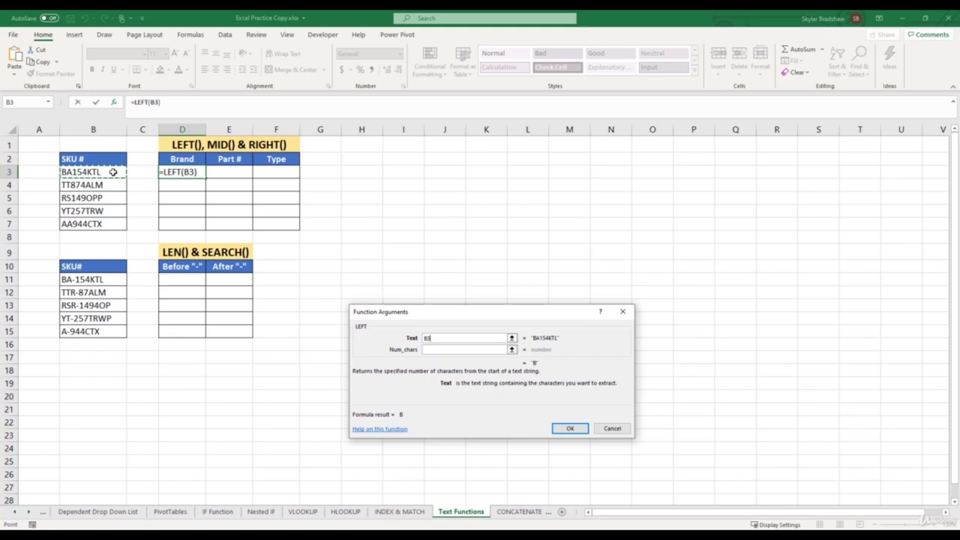
{"action": "left_click", "coordinate": [432, 351]}
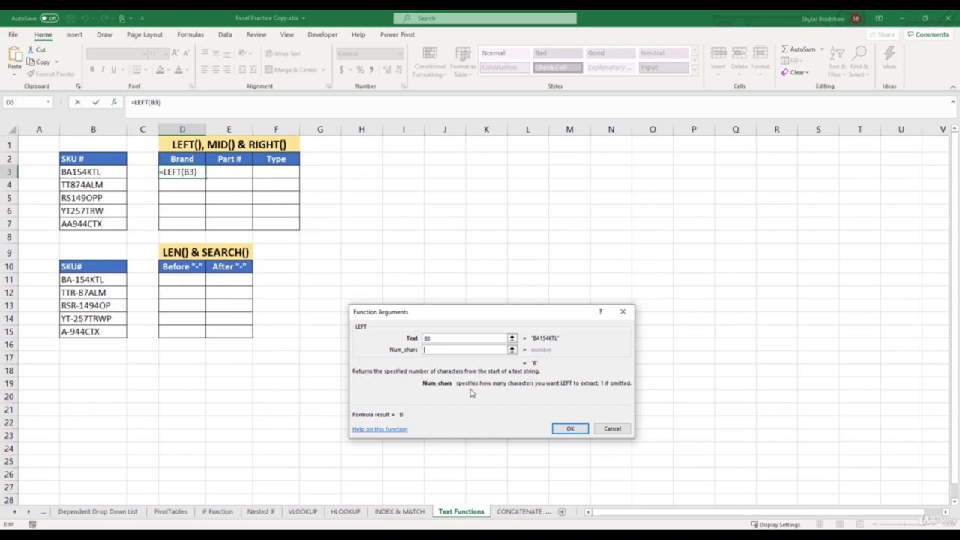
{"action": "type", "text": "2"}
{"action": "left_click", "coordinate": [570, 428]}
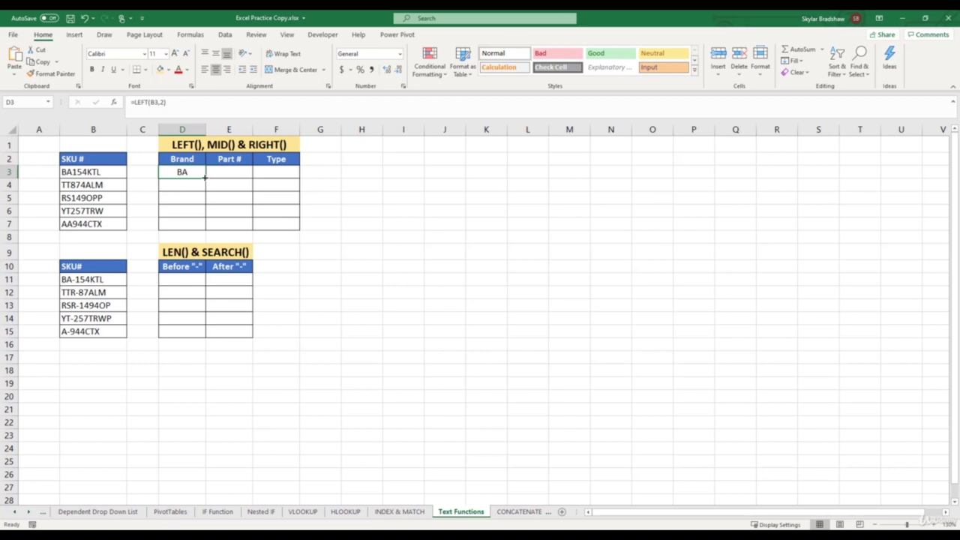
{"action": "left_click_drag", "start_coordinate": [204, 176], "coordinate": [203, 229]}
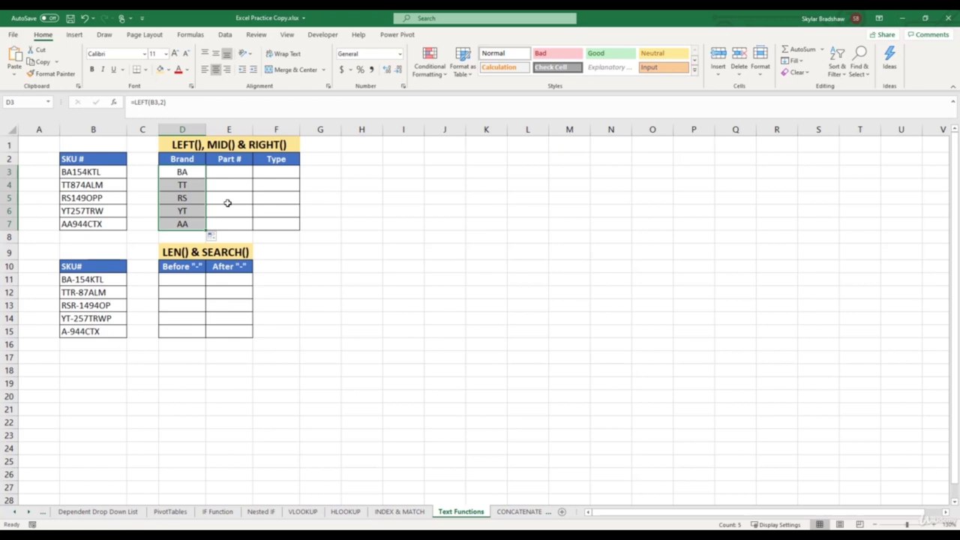
{"action": "left_click", "coordinate": [275, 172]}
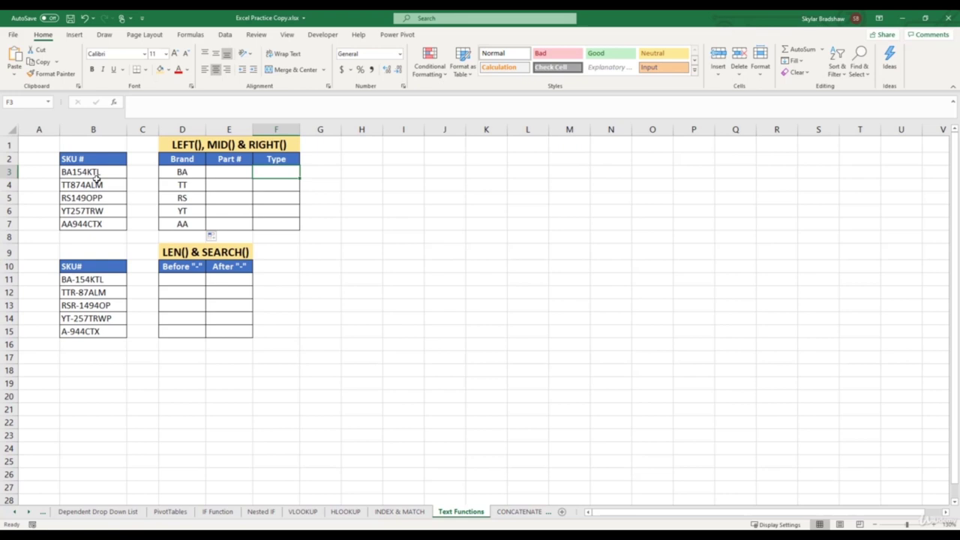
Enter =RIGHT(B3,3) in F3 and fill it to F7, giving KTL, ALM, OPP, TRW, CTX
{"action": "type", "text": "=right"}
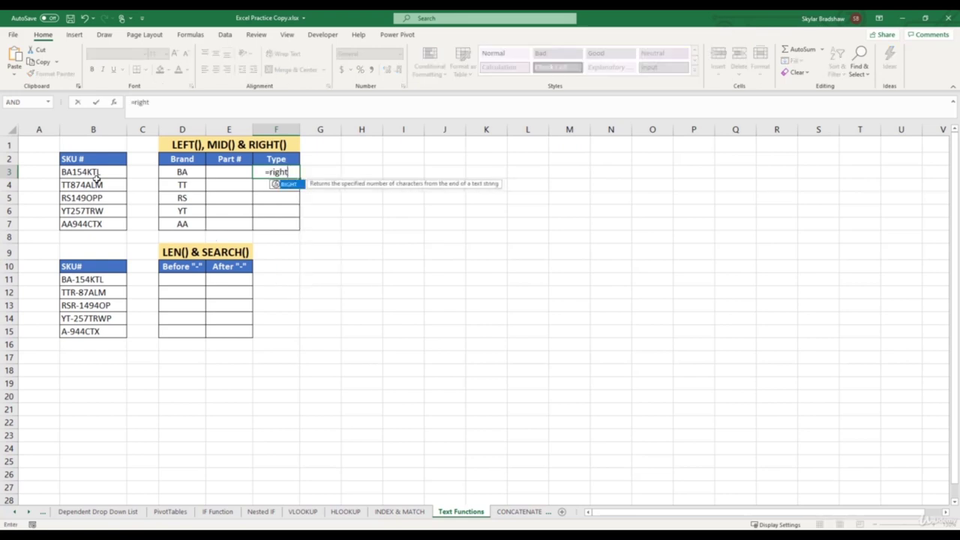
{"action": "key", "text": "Tab"}
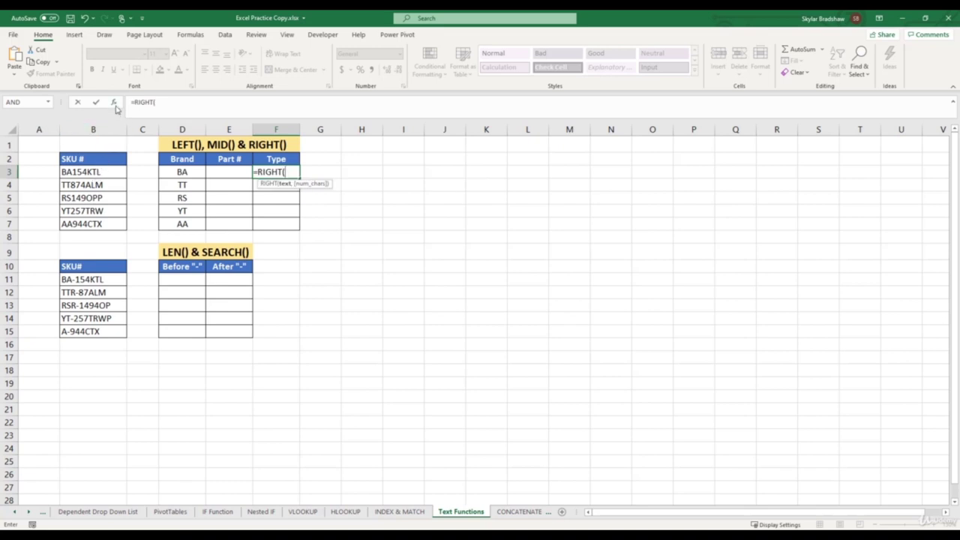
{"action": "left_click", "coordinate": [114, 102]}
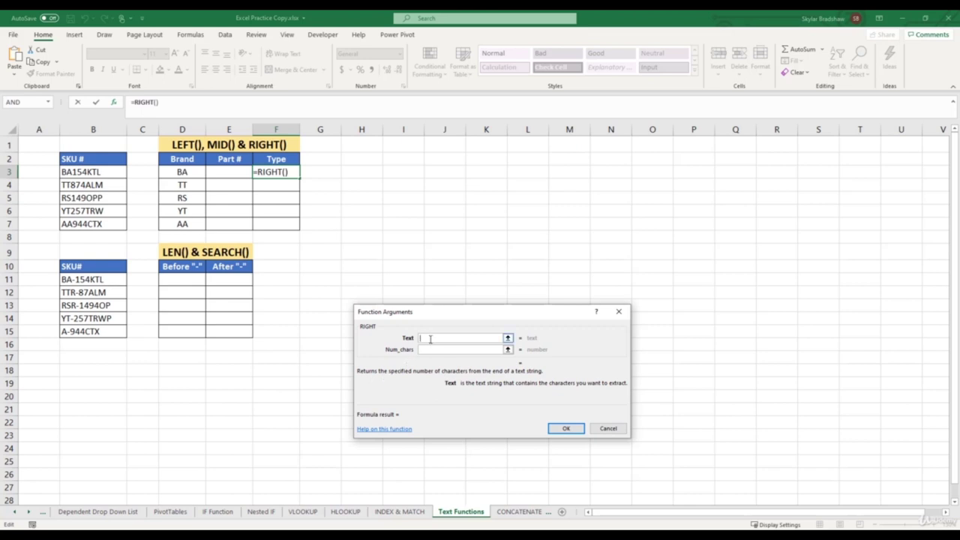
{"action": "left_click", "coordinate": [112, 175]}
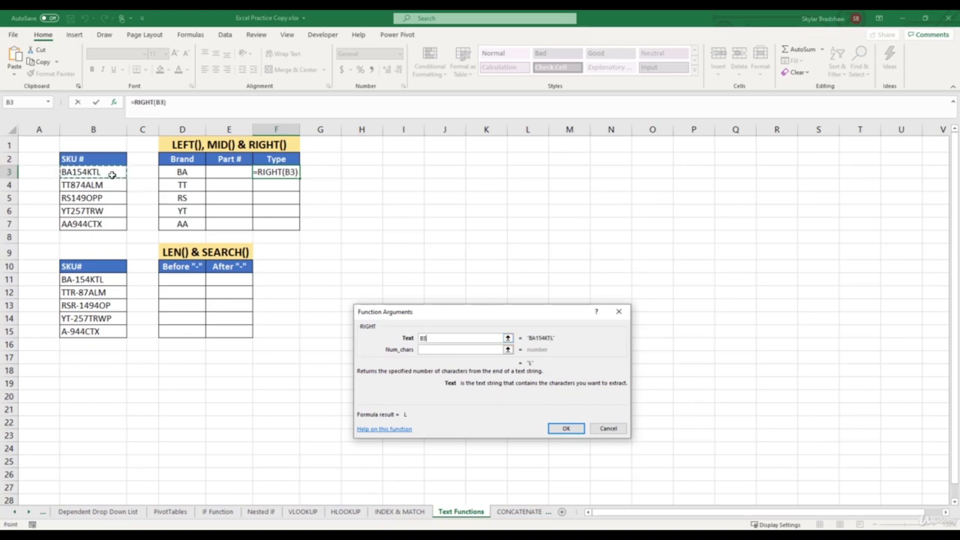
{"action": "key", "text": "Tab"}
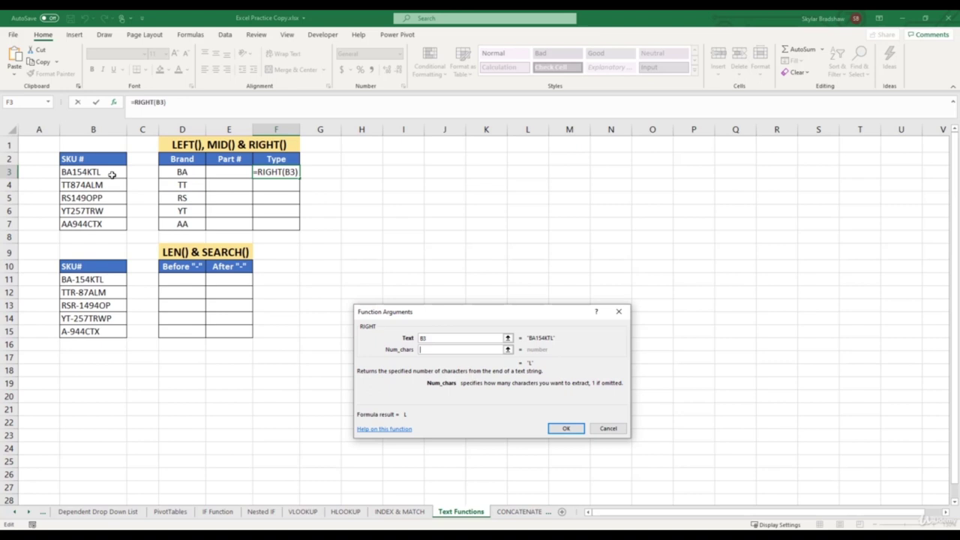
{"action": "type", "text": "3"}
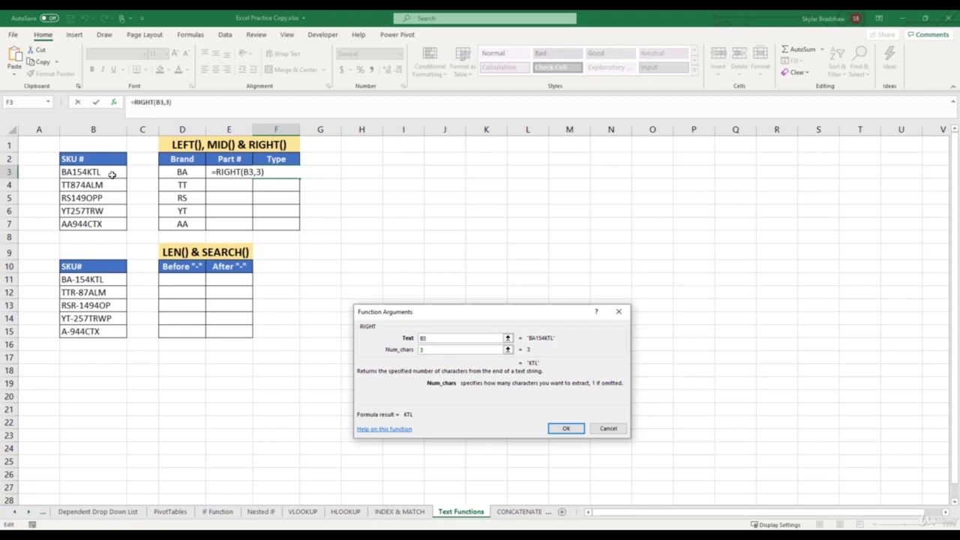
{"action": "left_click", "coordinate": [563, 429]}
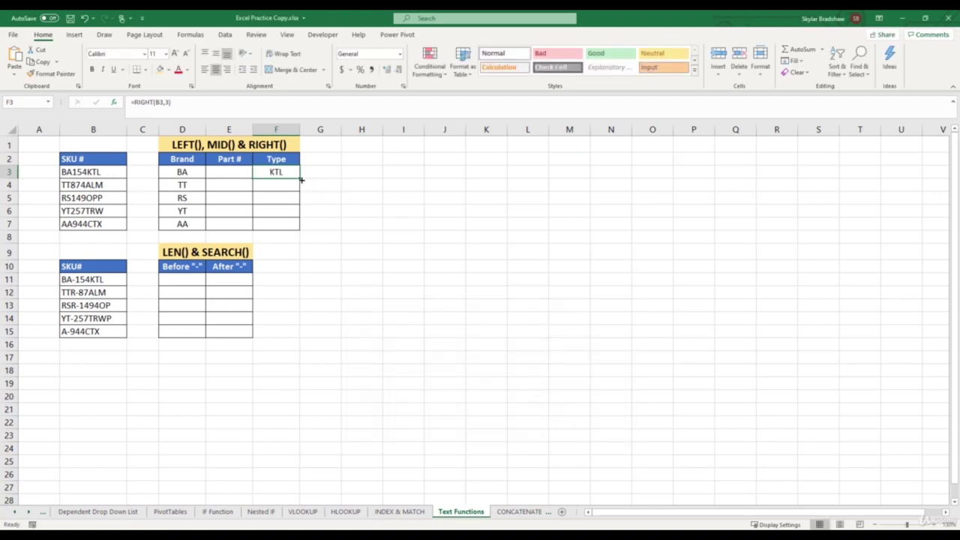
{"action": "left_click_drag", "start_coordinate": [301, 179], "coordinate": [300, 227]}
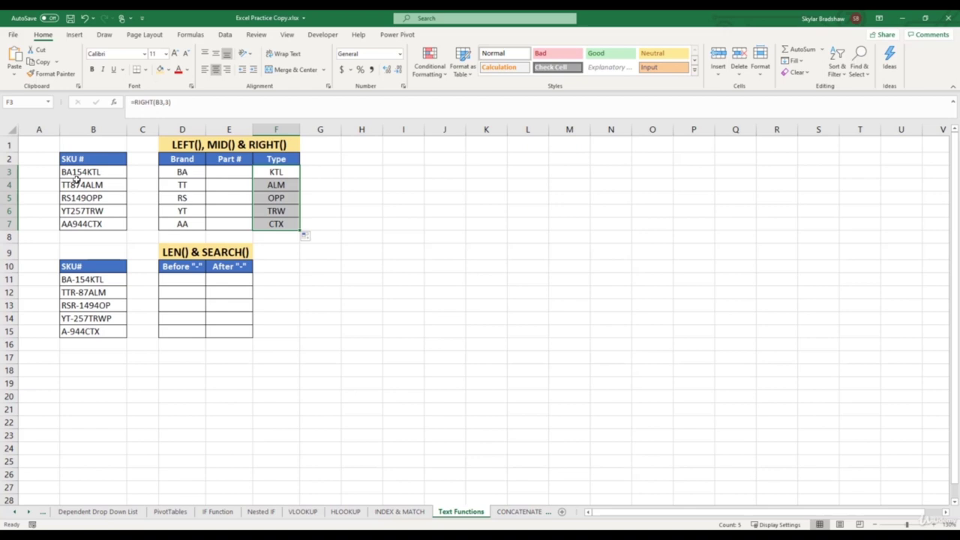
{"action": "left_click", "coordinate": [212, 171]}
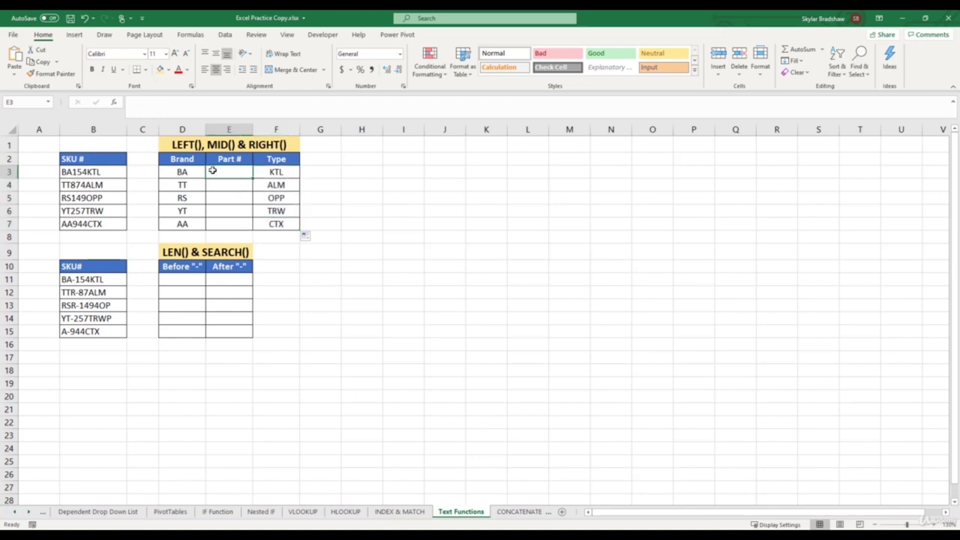
Build =MID(B3,3,3) in E3 with the Function Arguments dialog so it shows 154
{"action": "type", "text": "=mid"}
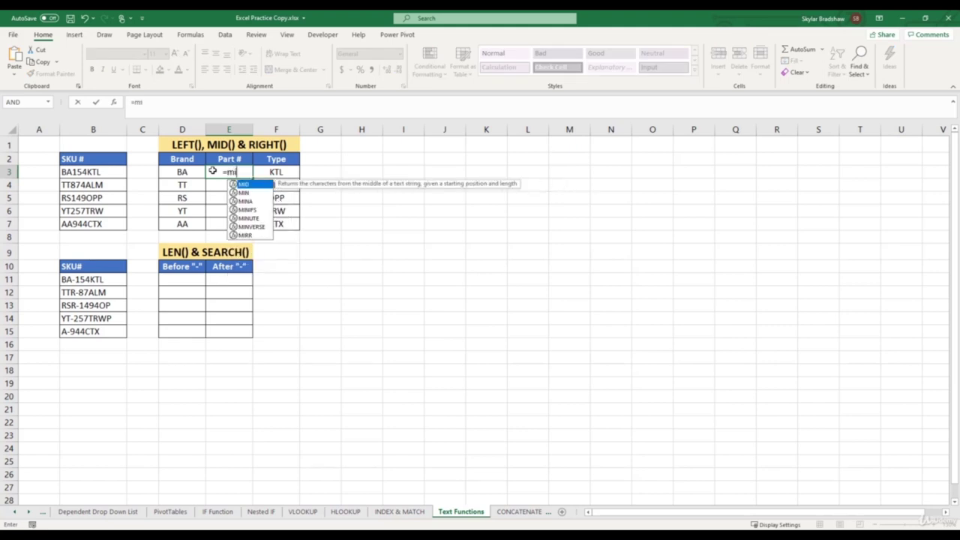
{"action": "key", "text": "Tab"}
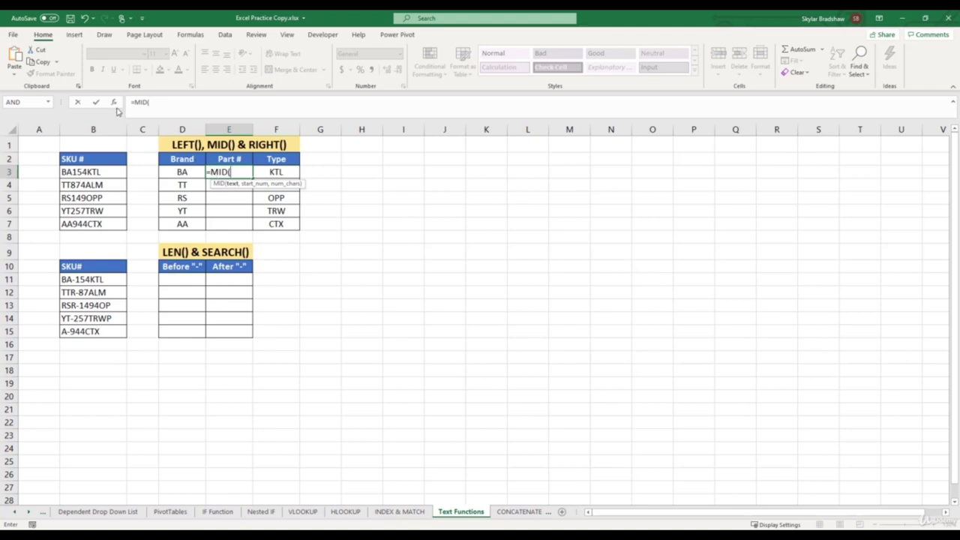
{"action": "left_click", "coordinate": [115, 106]}
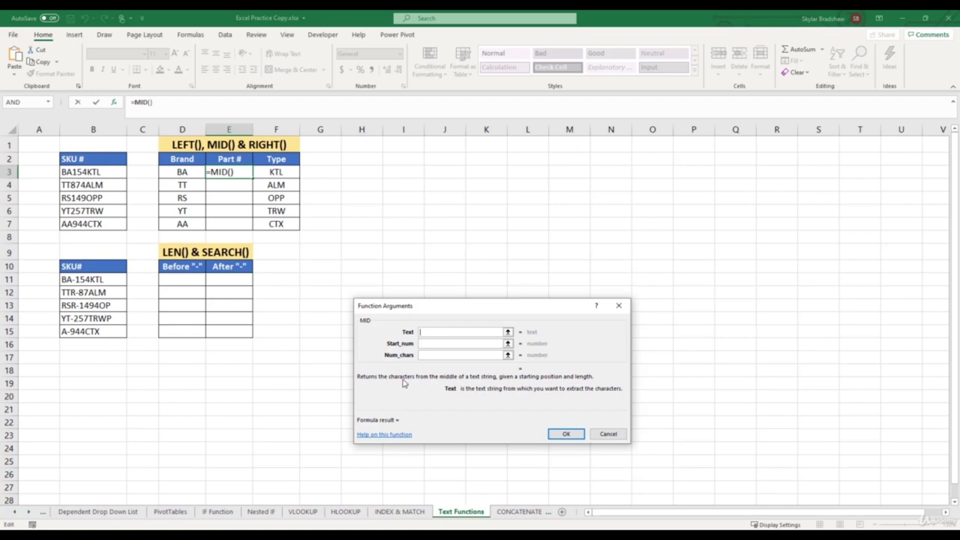
{"action": "left_click", "coordinate": [94, 172]}
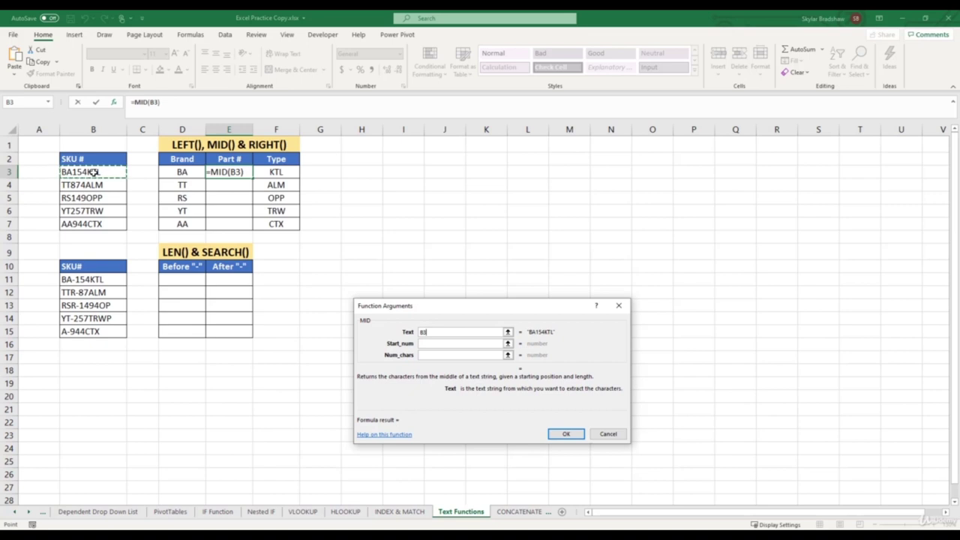
{"action": "left_click", "coordinate": [438, 346]}
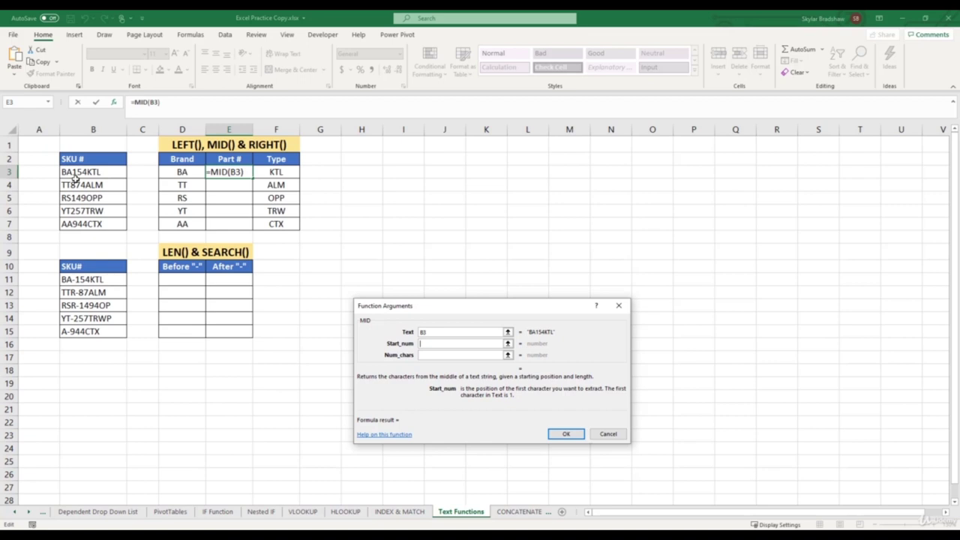
{"action": "type", "text": "3"}
{"action": "left_click", "coordinate": [425, 355]}
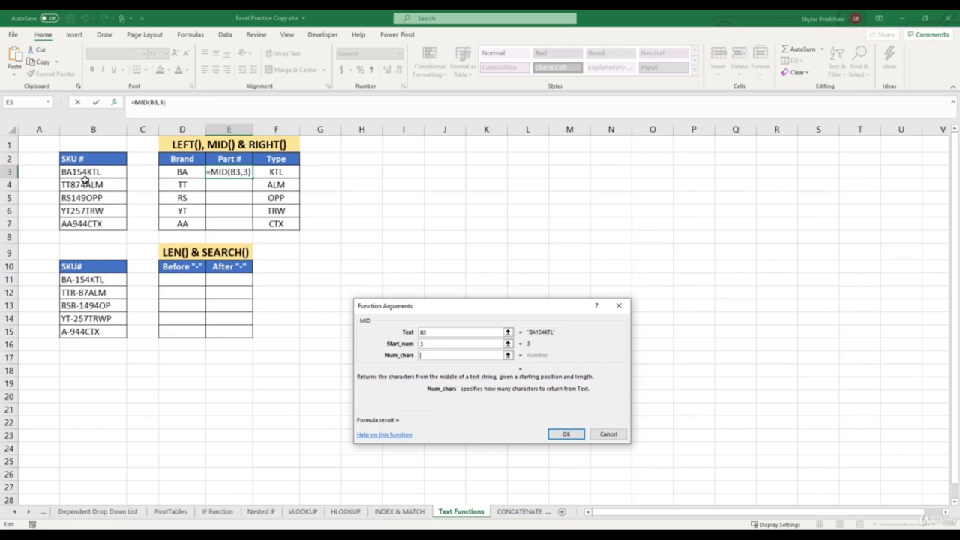
{"action": "type", "text": "3"}
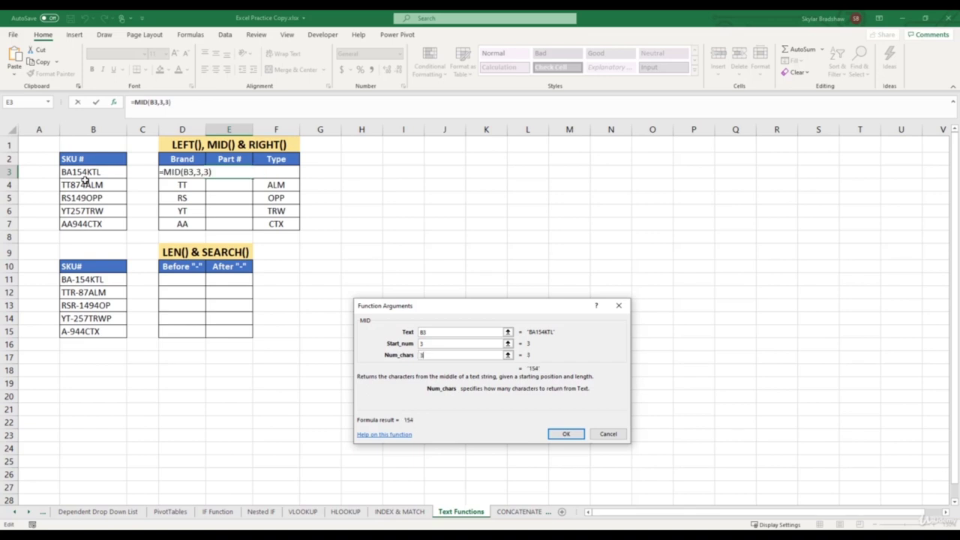
{"action": "left_click", "coordinate": [564, 434]}
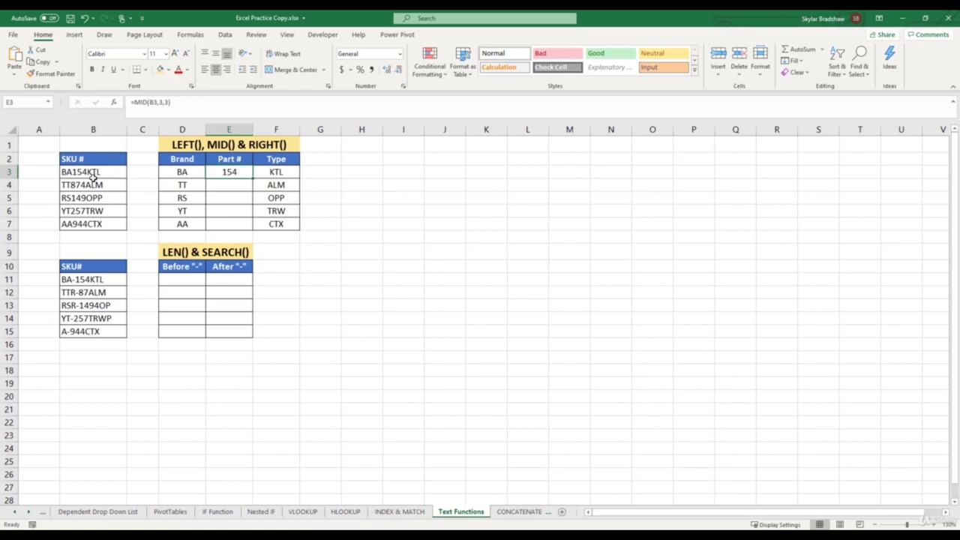
Fill the MID formula down to E7 (154, 874, 149, 257, 944) and select the SKU codes
{"action": "left_click_drag", "start_coordinate": [252, 179], "coordinate": [244, 231]}
{"action": "left_click", "coordinate": [239, 237]}
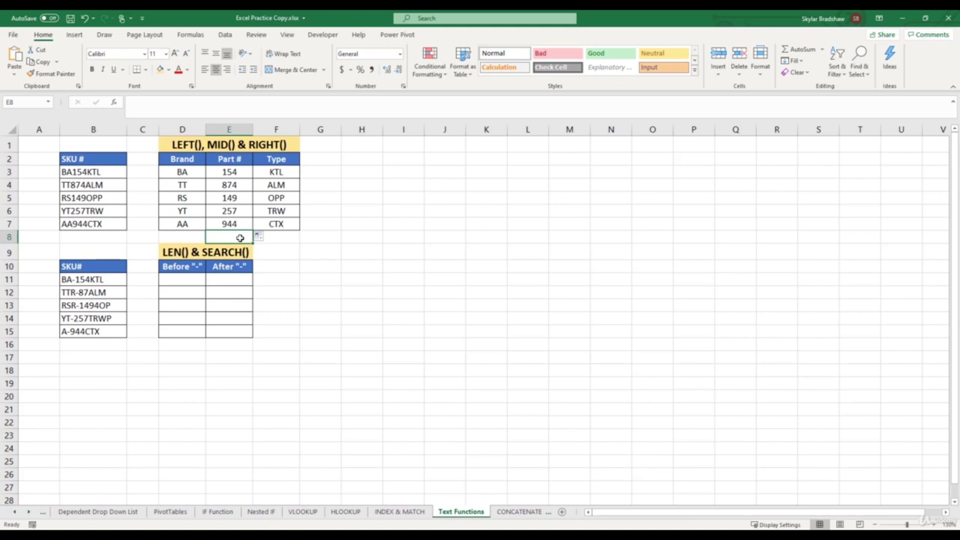
{"action": "left_click_drag", "start_coordinate": [105, 173], "coordinate": [115, 220]}
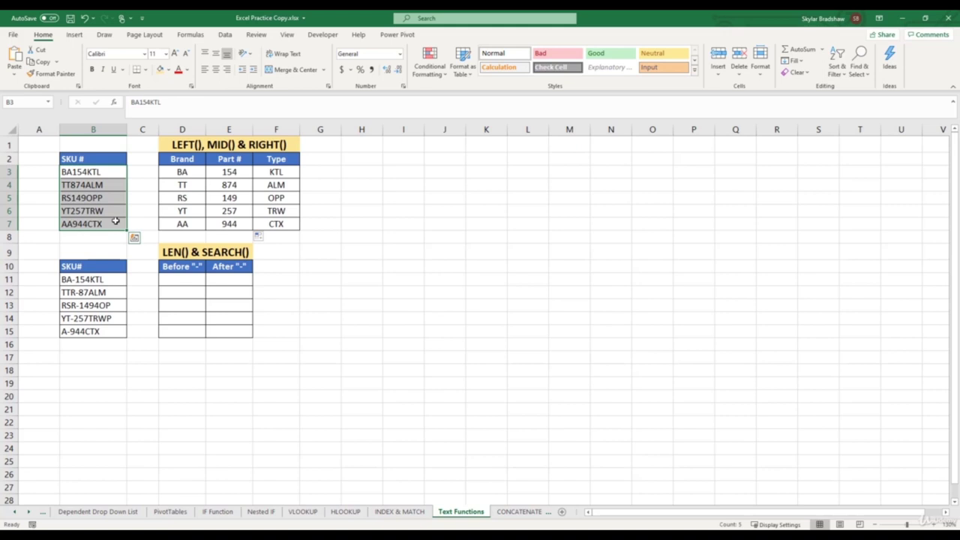
{"action": "left_click", "coordinate": [42, 144]}
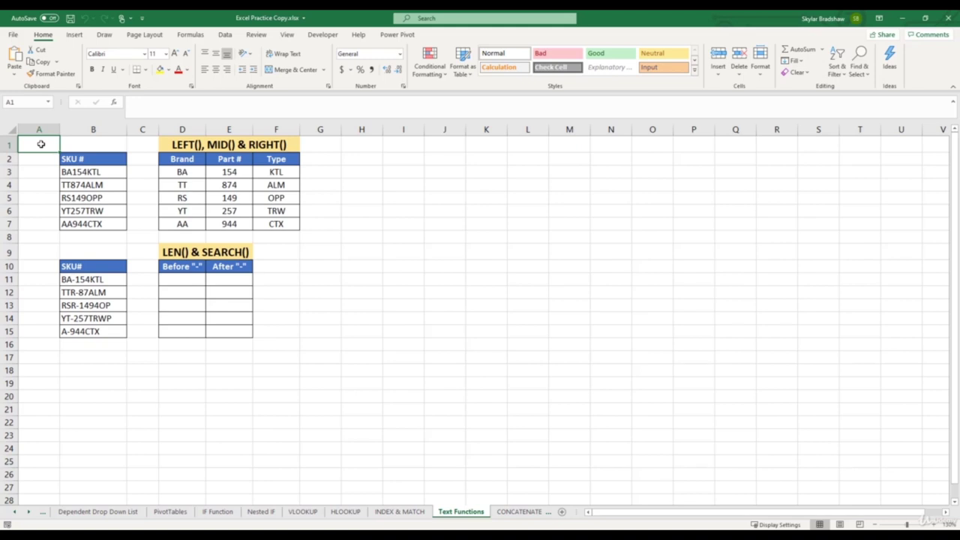
{"action": "left_click_drag", "start_coordinate": [86, 171], "coordinate": [100, 223]}
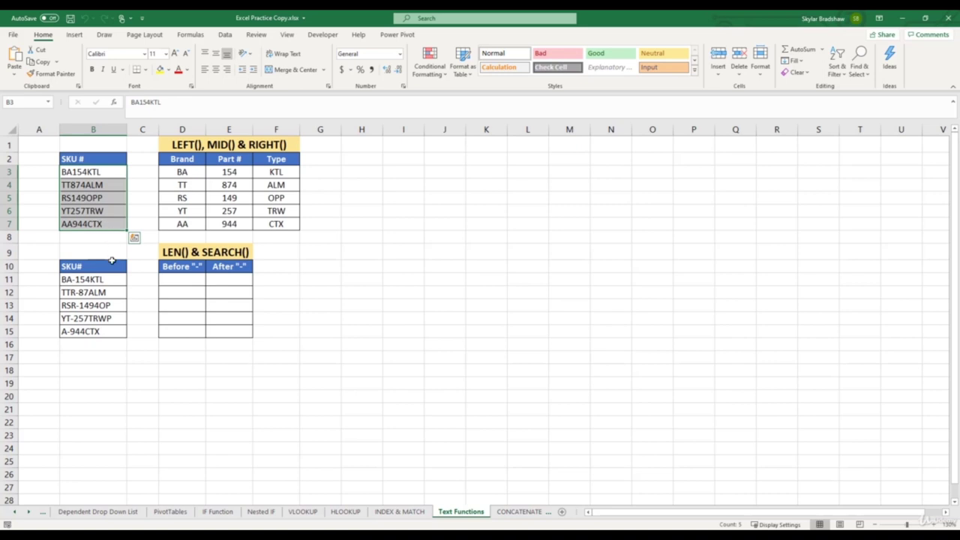
{"action": "left_click", "coordinate": [110, 264]}
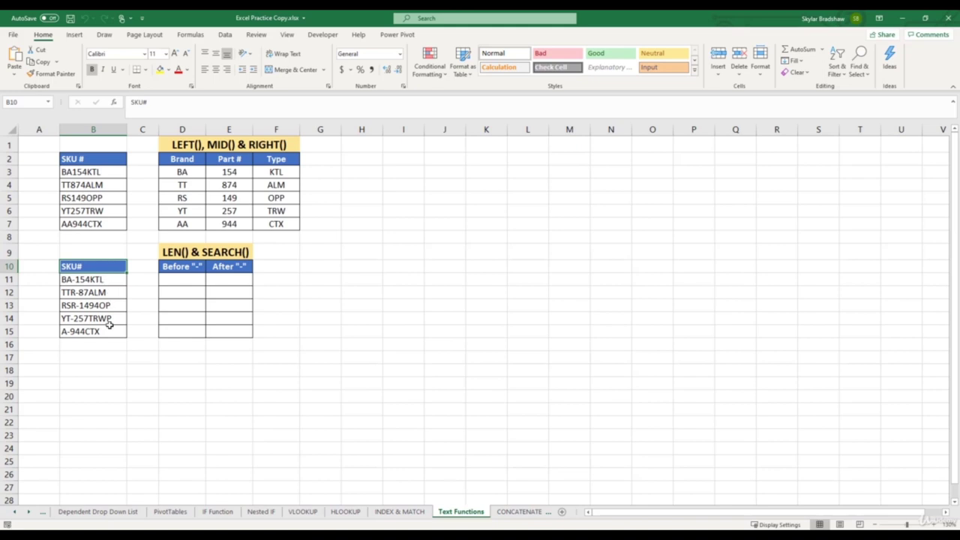
{"action": "left_click", "coordinate": [171, 279]}
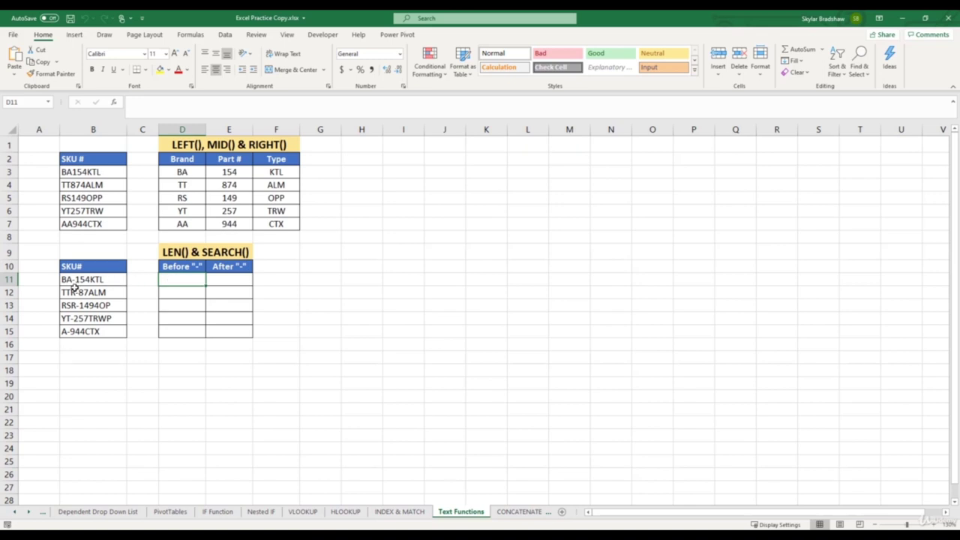
{"action": "left_click", "coordinate": [222, 277]}
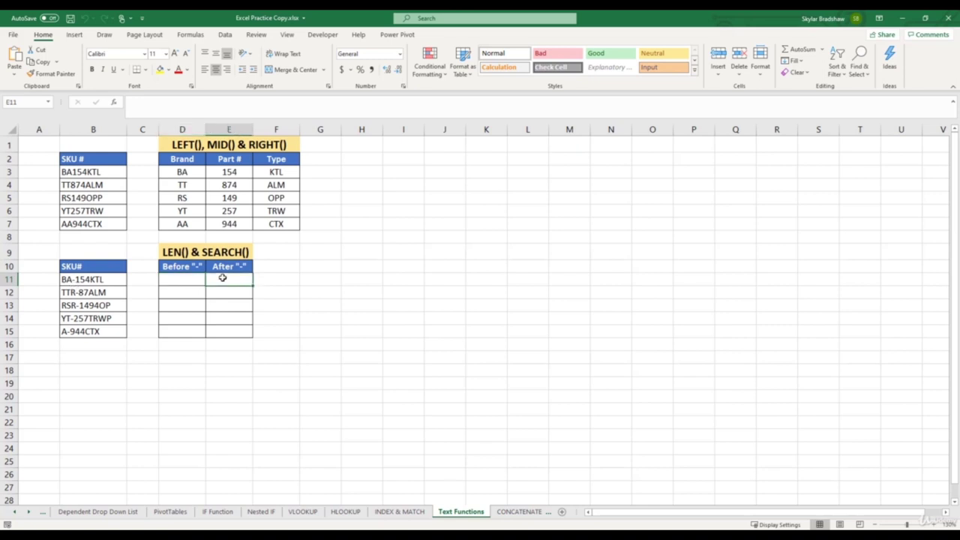
{"action": "left_click", "coordinate": [171, 293]}
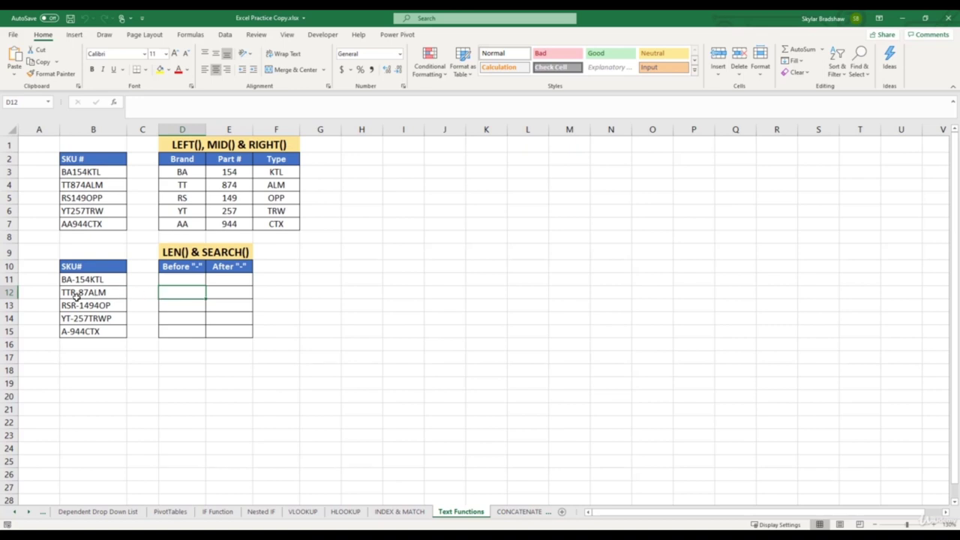
{"action": "left_click", "coordinate": [173, 319]}
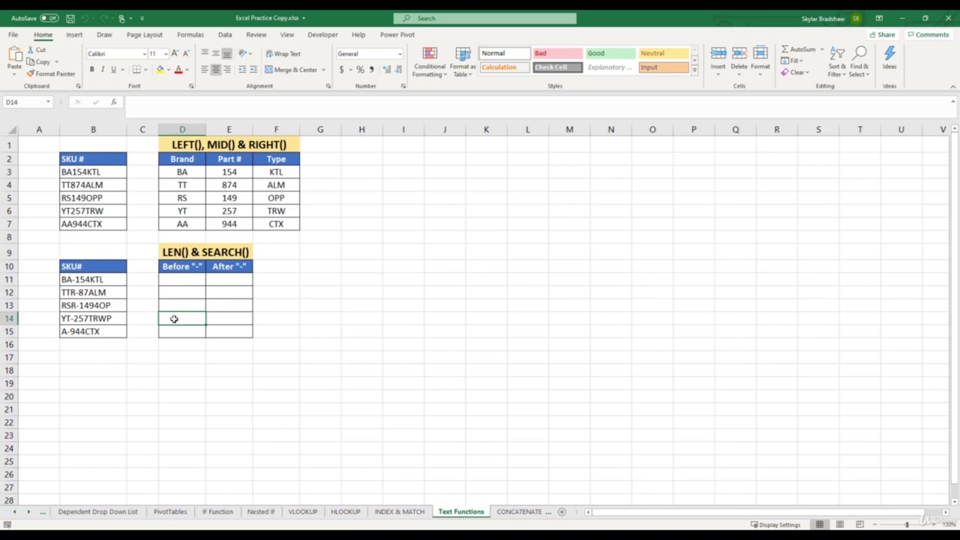
{"action": "left_click", "coordinate": [215, 317]}
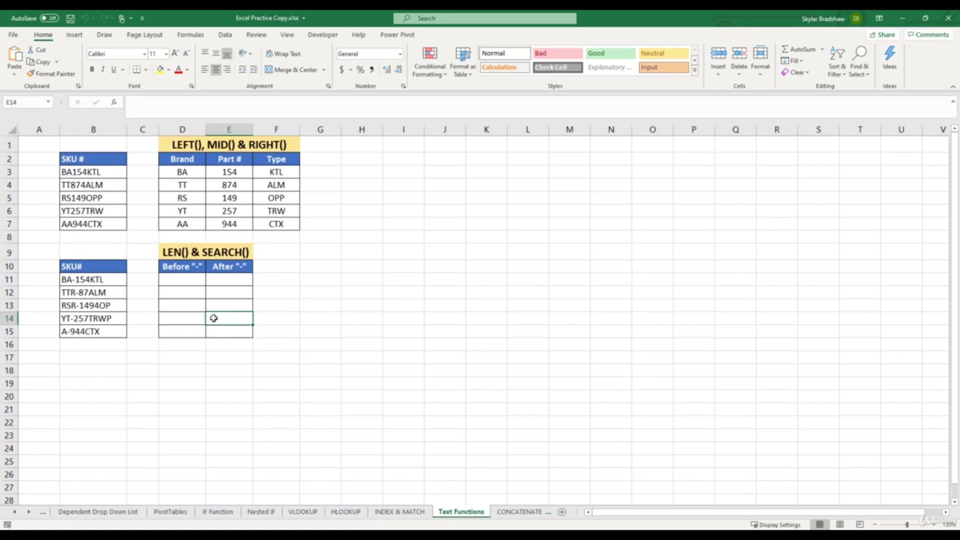
{"action": "left_click", "coordinate": [266, 267]}
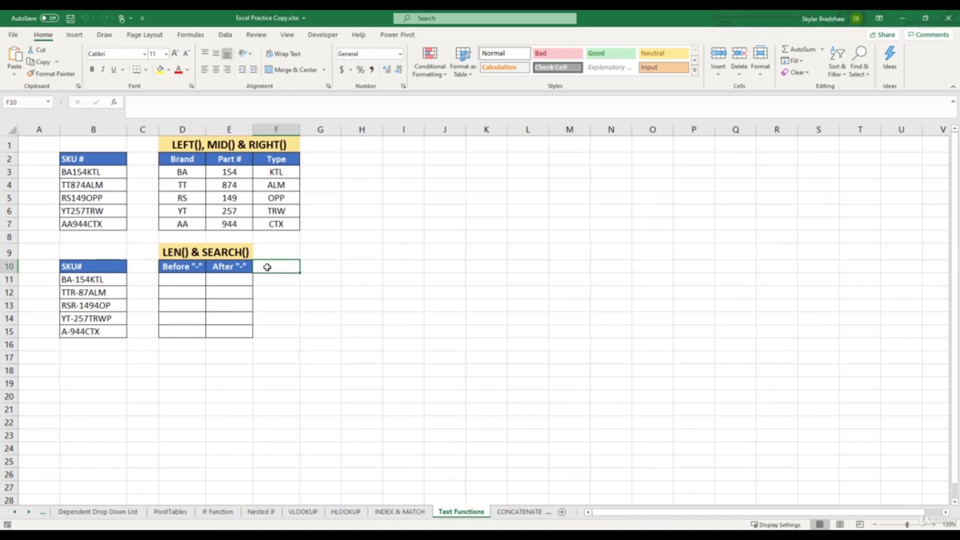
Add a LEN header in F10 and enter =LEN(B11) in F11
{"action": "type", "text": "LEN"}
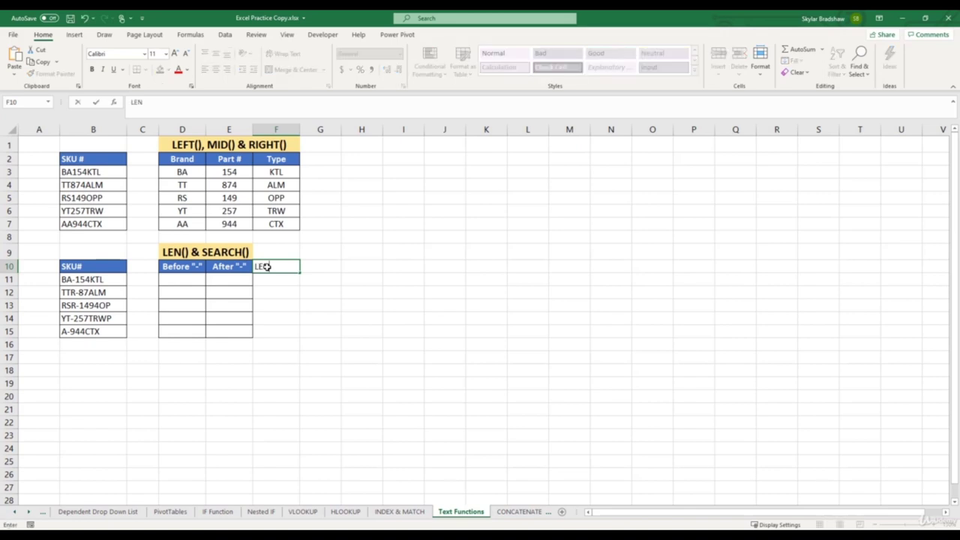
{"action": "key", "text": "Return"}
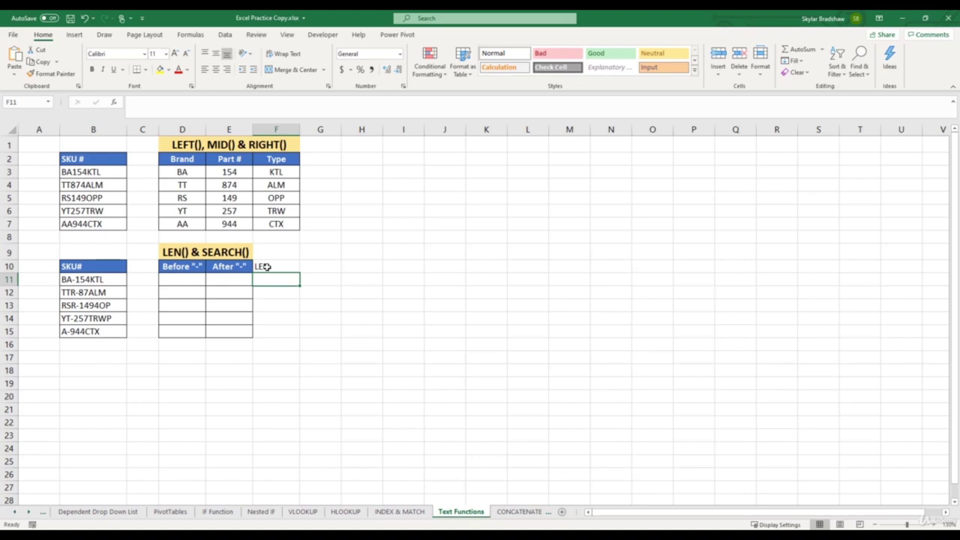
{"action": "type", "text": "="}
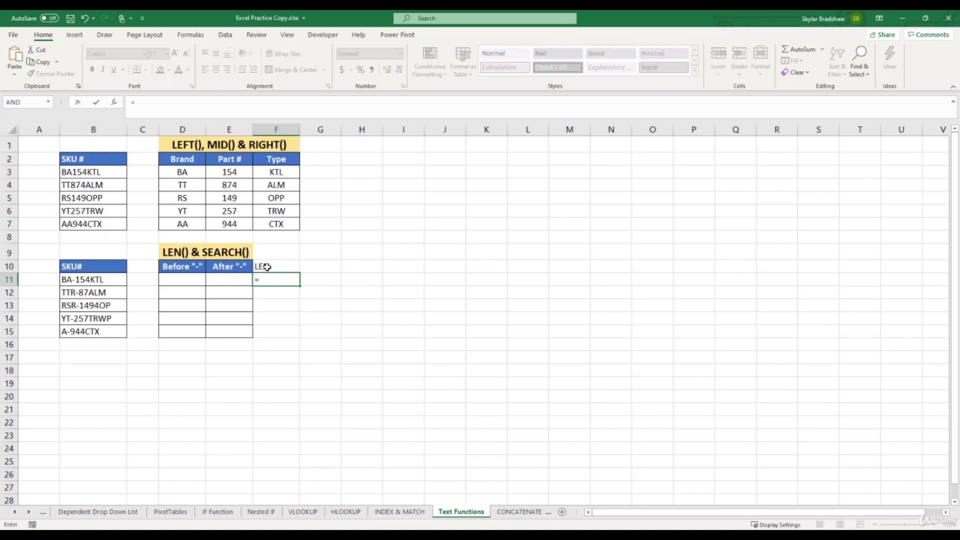
{"action": "type", "text": "len"}
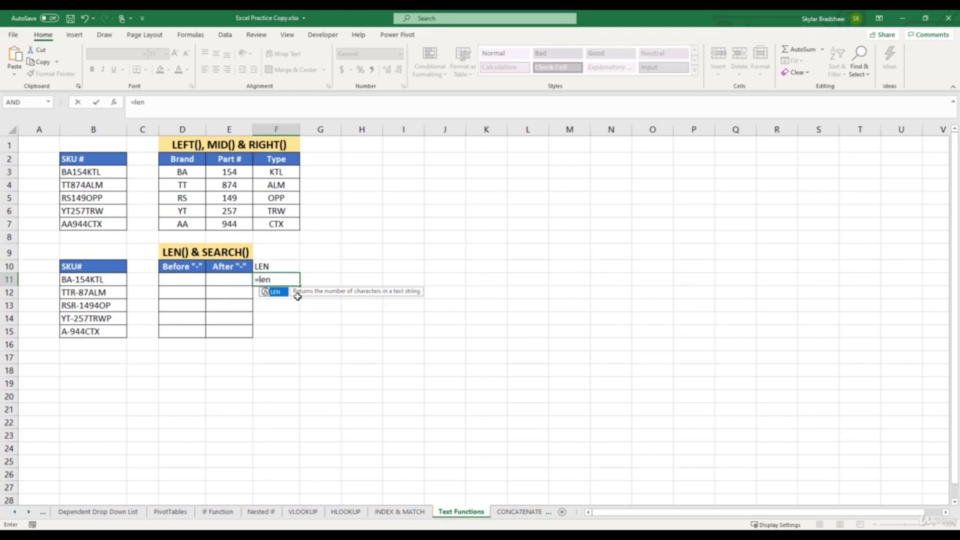
{"action": "key", "text": "Tab"}
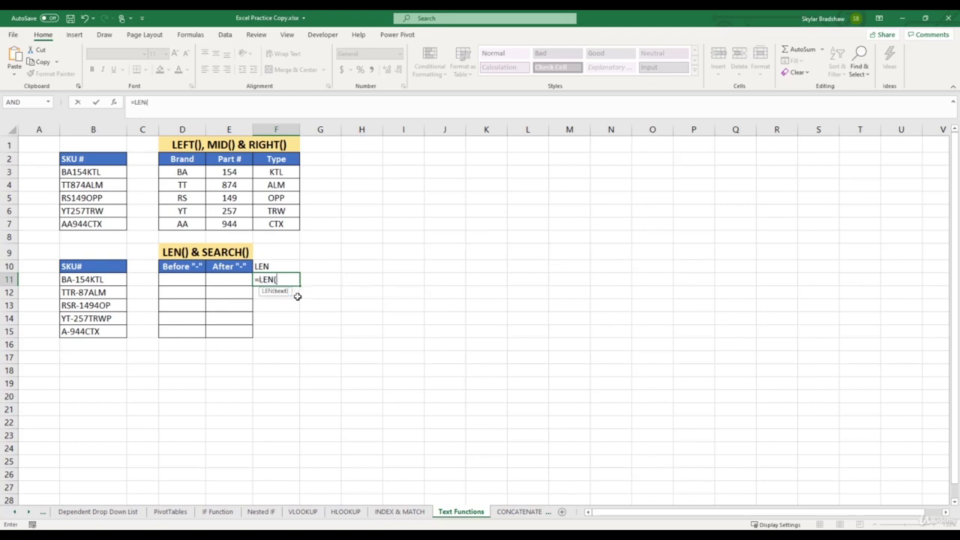
{"action": "left_click", "coordinate": [104, 280]}
{"action": "type", "text": ")"}
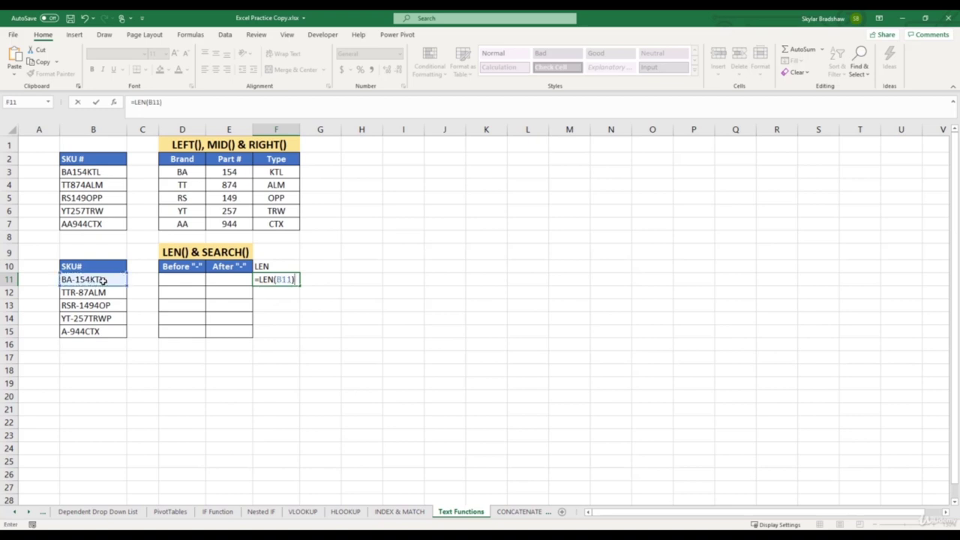
{"action": "key", "text": "Return"}
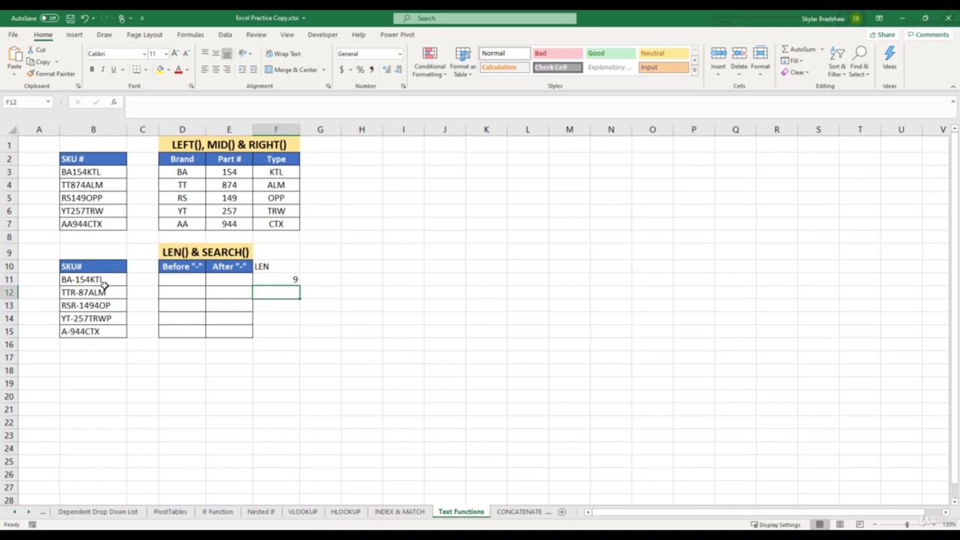
Centre the LEN header and fill the length formula down to F15, giving 9, 9, 10, 10, 8
{"action": "left_click", "coordinate": [282, 268]}
{"action": "left_click", "coordinate": [215, 70]}
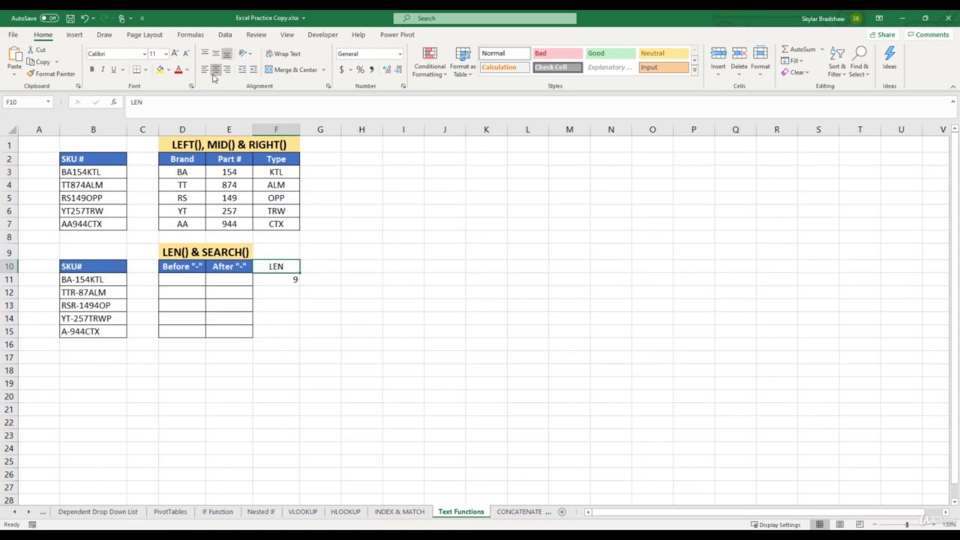
{"action": "left_click", "coordinate": [281, 279]}
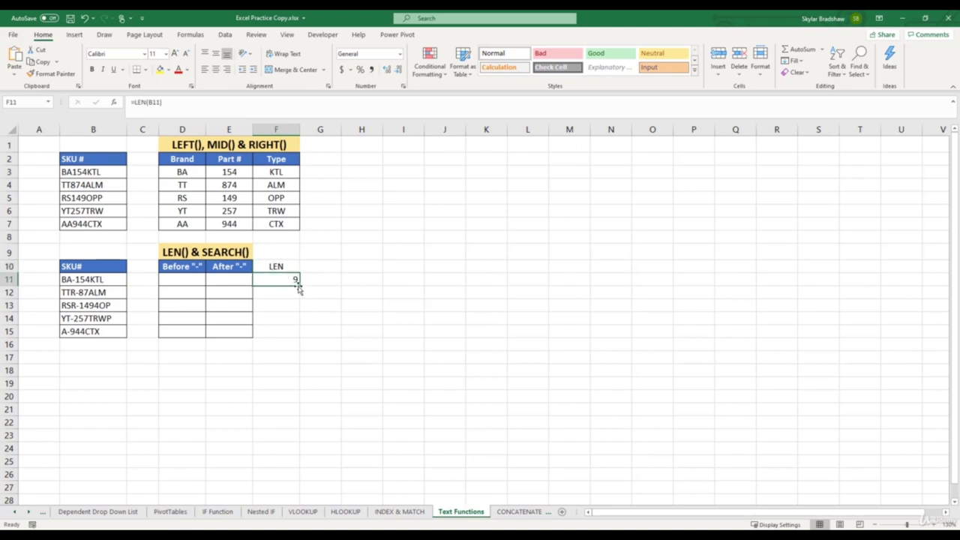
{"action": "left_click_drag", "start_coordinate": [298, 285], "coordinate": [298, 338]}
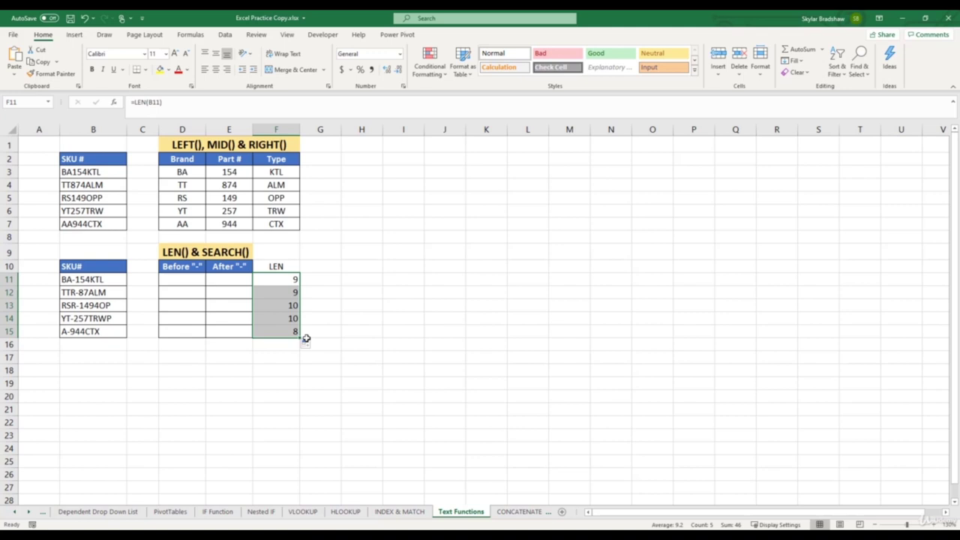
{"action": "left_click", "coordinate": [318, 267]}
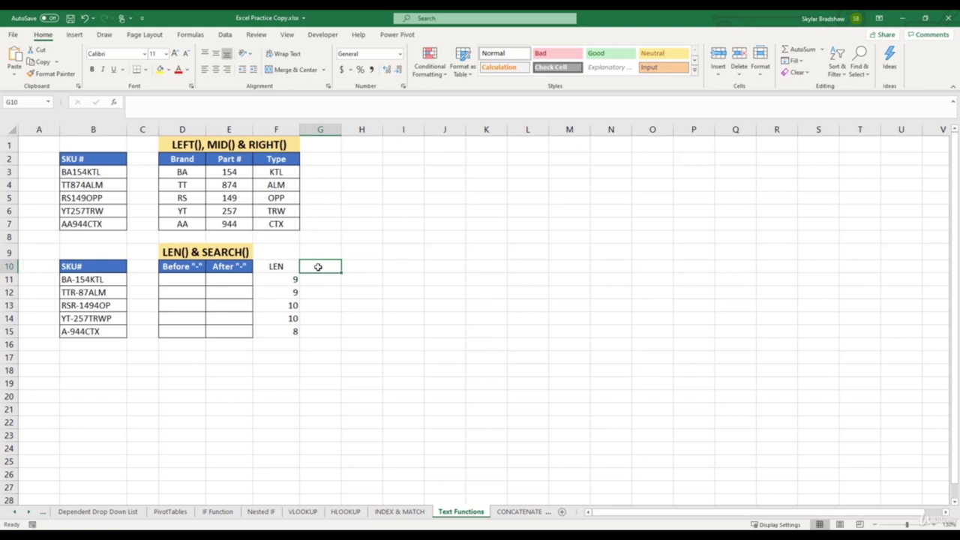
Add the header SEARCH "-" in G10 and widen column G to fit it
{"action": "type", "text": "SEARCH"}
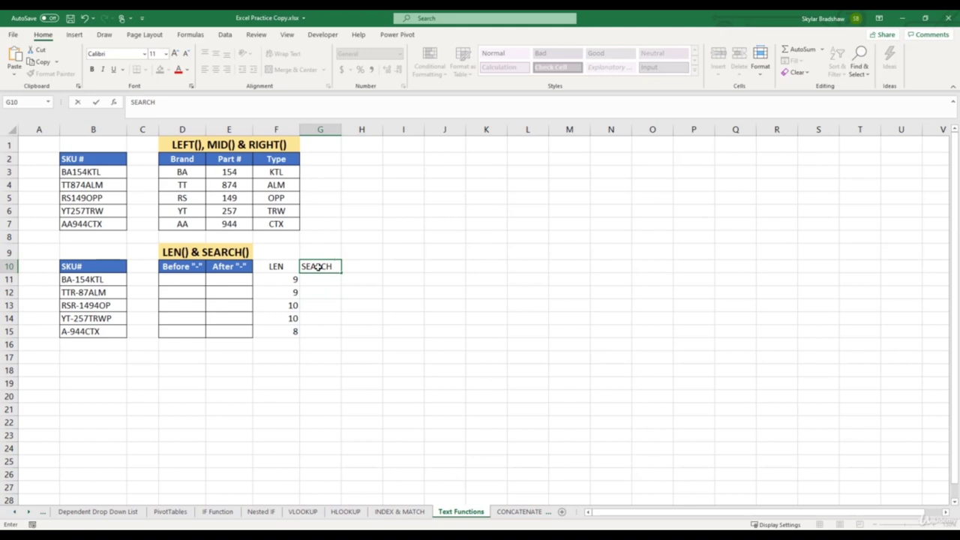
{"action": "type", "text": "\"-\""}
{"action": "key", "text": "Return"}
{"action": "double_click", "coordinate": [341, 129]}
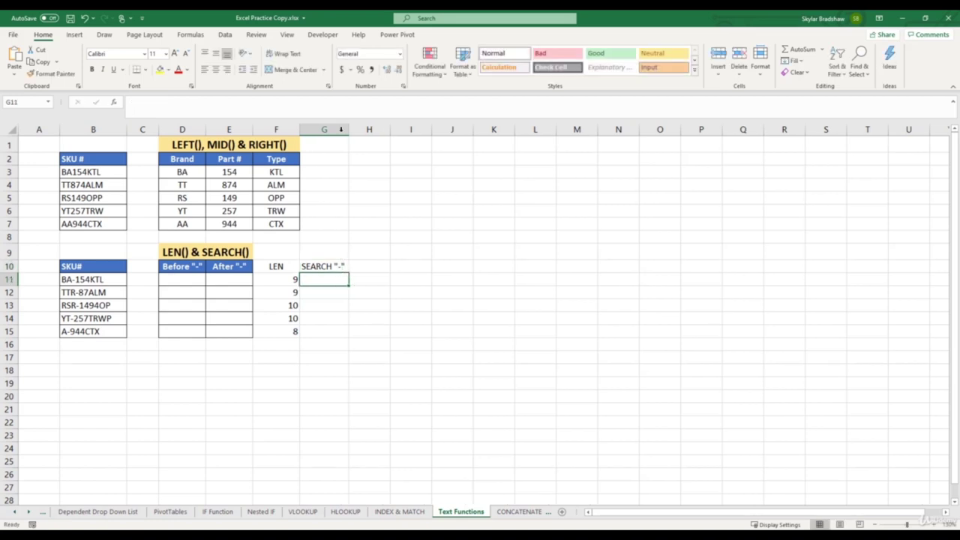
Enter a SEARCH formula in G11 finding the hyphen position in B11's SKU BA-154KTL
{"action": "type", "text": "=sear"}
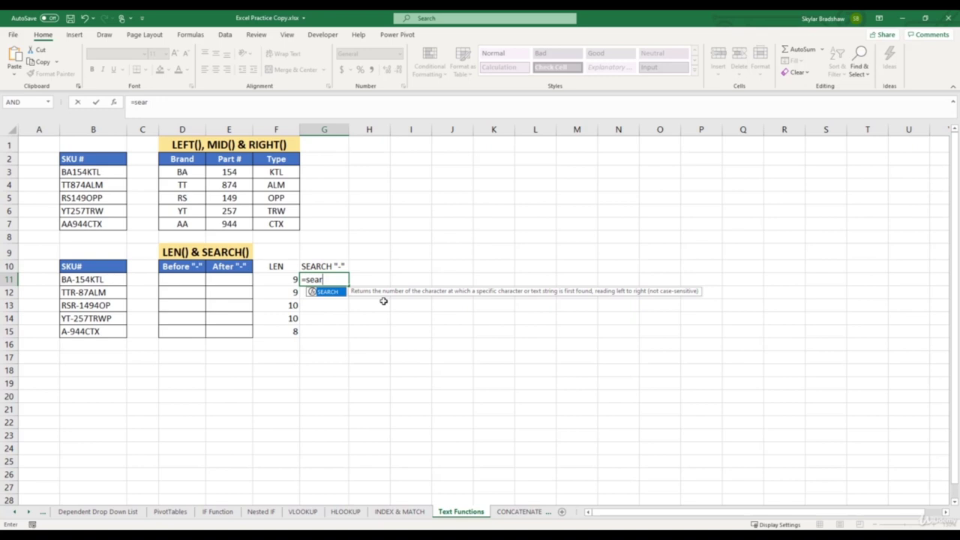
{"action": "key", "text": "Tab"}
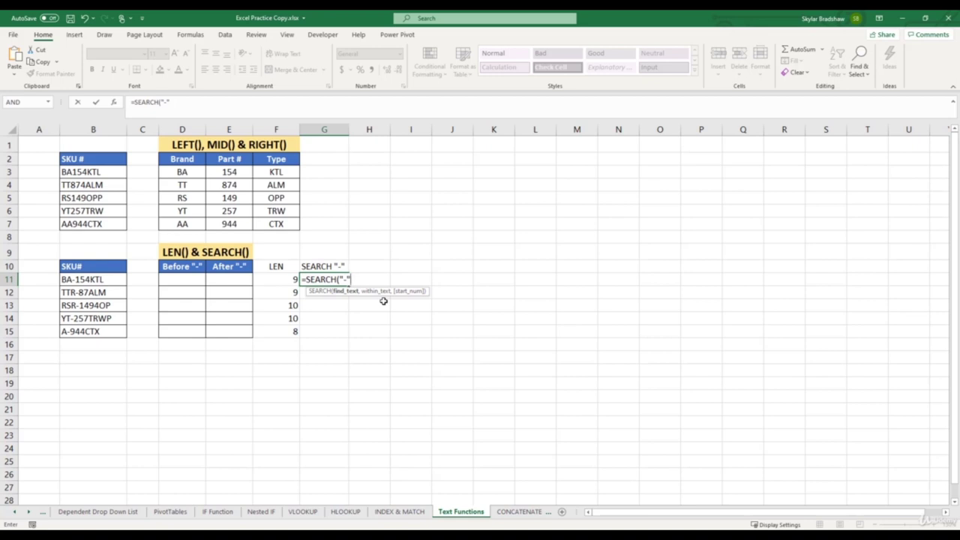
{"action": "type", "text": ","}
{"action": "left_click", "coordinate": [113, 279]}
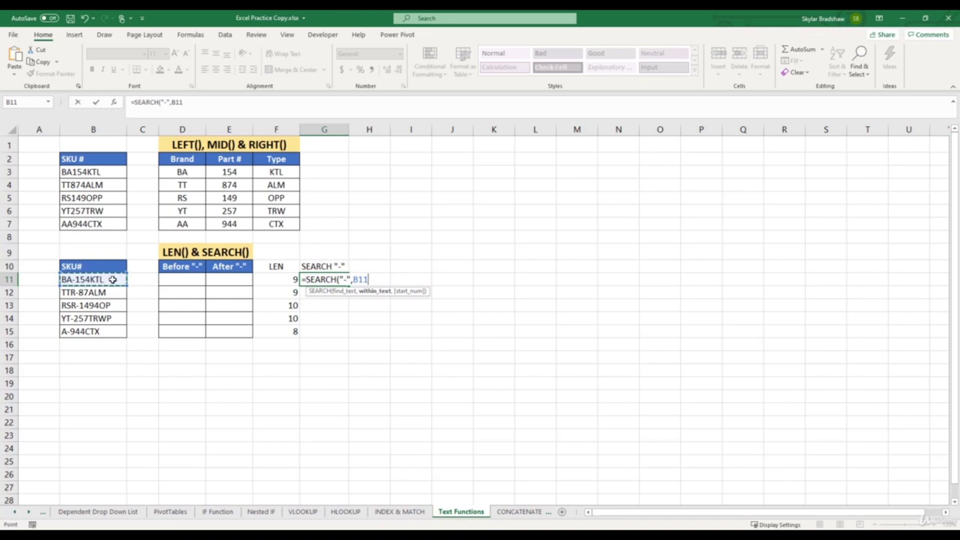
{"action": "type", "text": ")"}
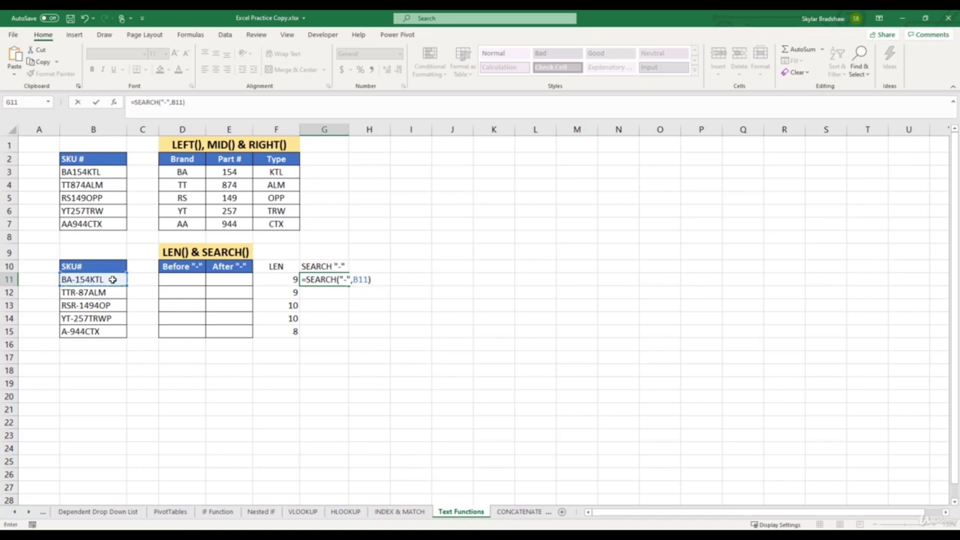
{"action": "key", "text": "Return"}
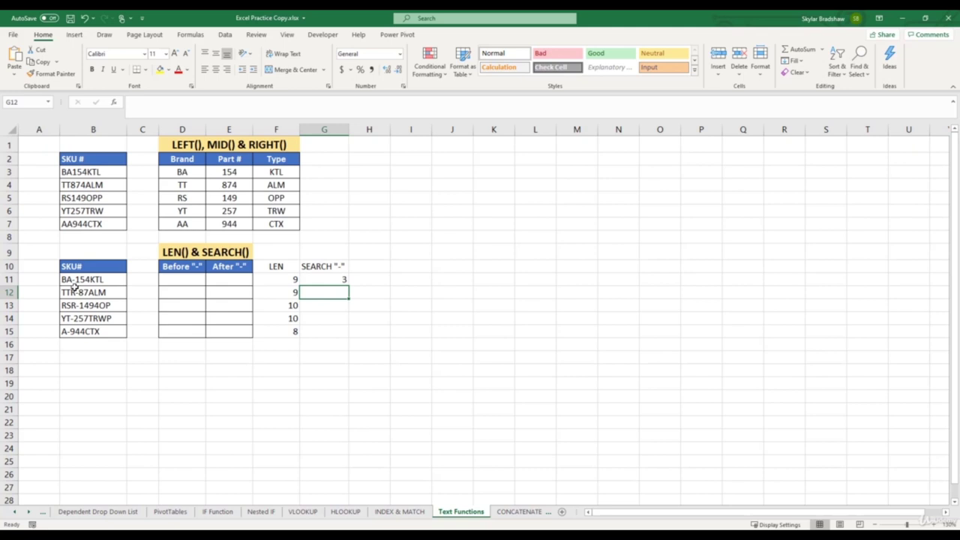
Fill the SEARCH formula down to G15 (3, 4, 4, 3, 2) and check the copied formulas
{"action": "left_click", "coordinate": [314, 278]}
{"action": "left_click_drag", "start_coordinate": [348, 284], "coordinate": [350, 337]}
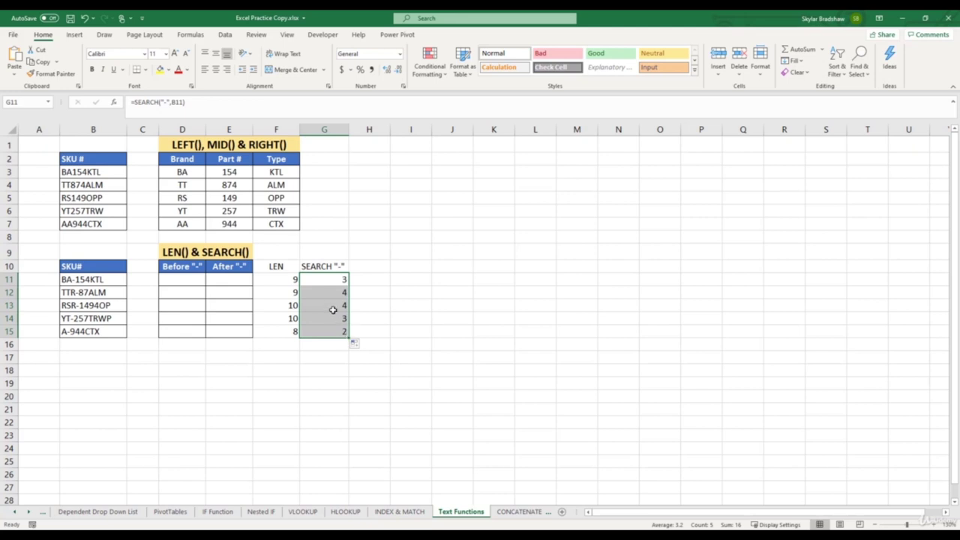
{"action": "left_click", "coordinate": [316, 292]}
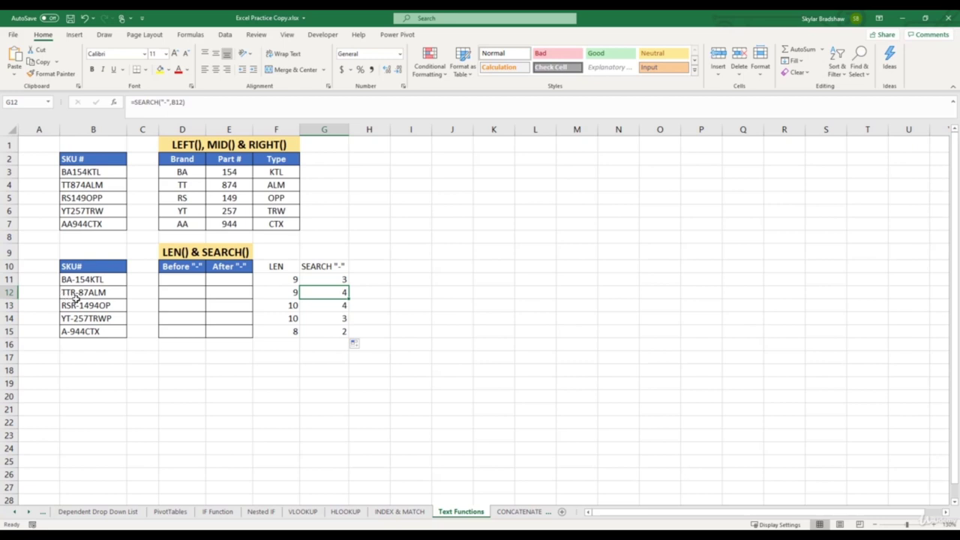
{"action": "left_click", "coordinate": [318, 329]}
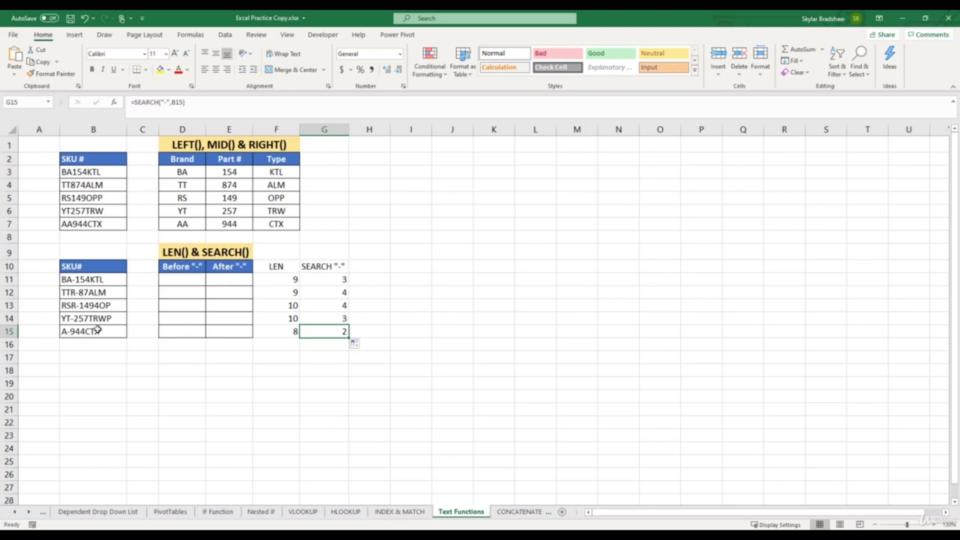
{"action": "left_click", "coordinate": [171, 280]}
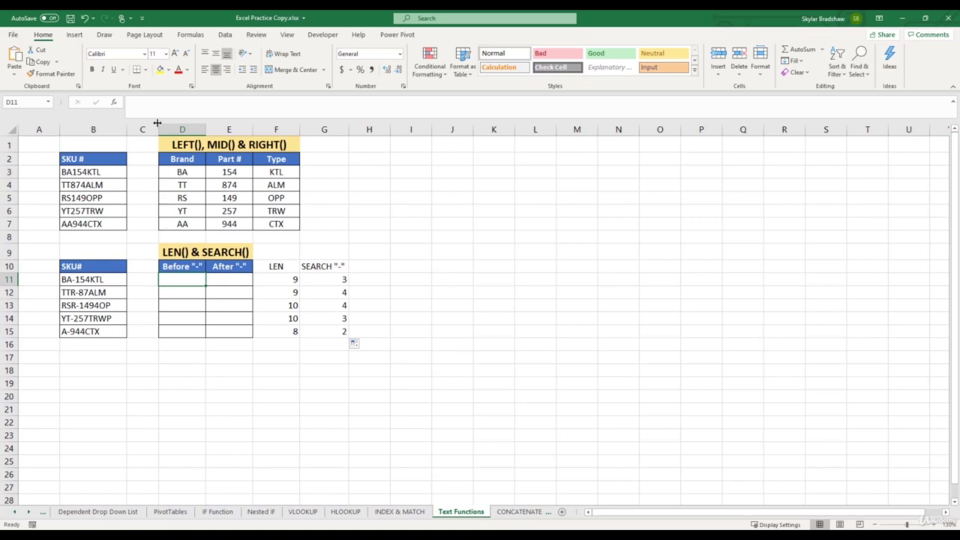
Start D11's formula as =LEFT(B11, with a nested SEARCH begun for the character count
{"action": "left_click", "coordinate": [156, 105]}
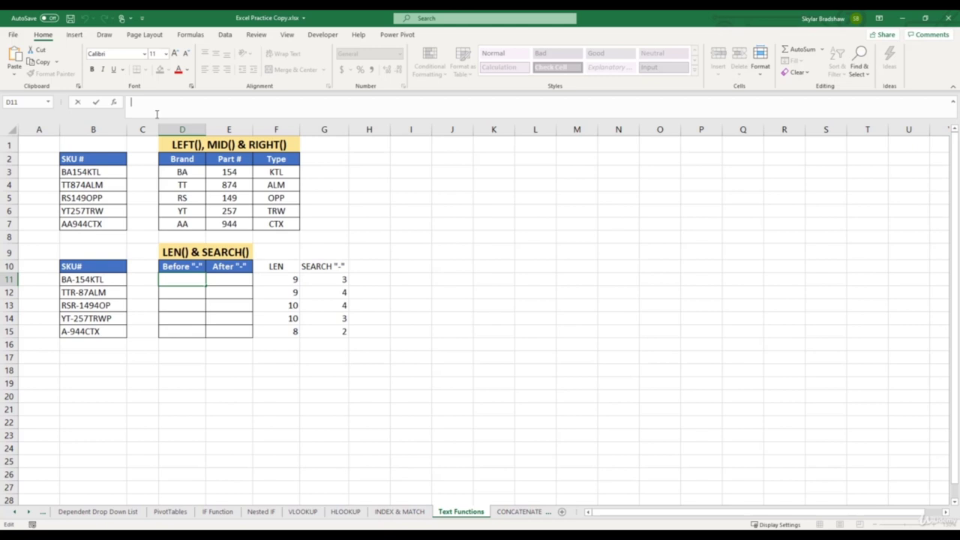
{"action": "type", "text": "="}
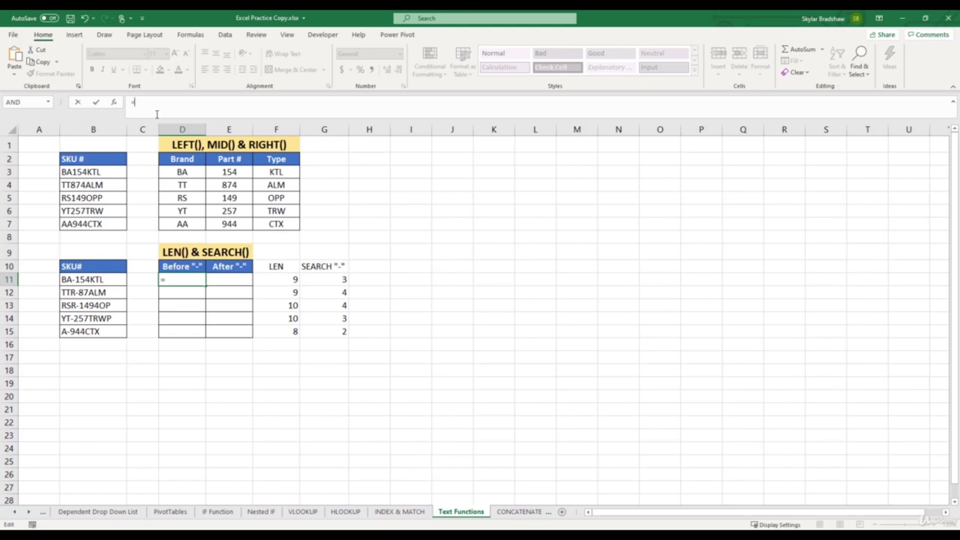
{"action": "type", "text": "LEFT("}
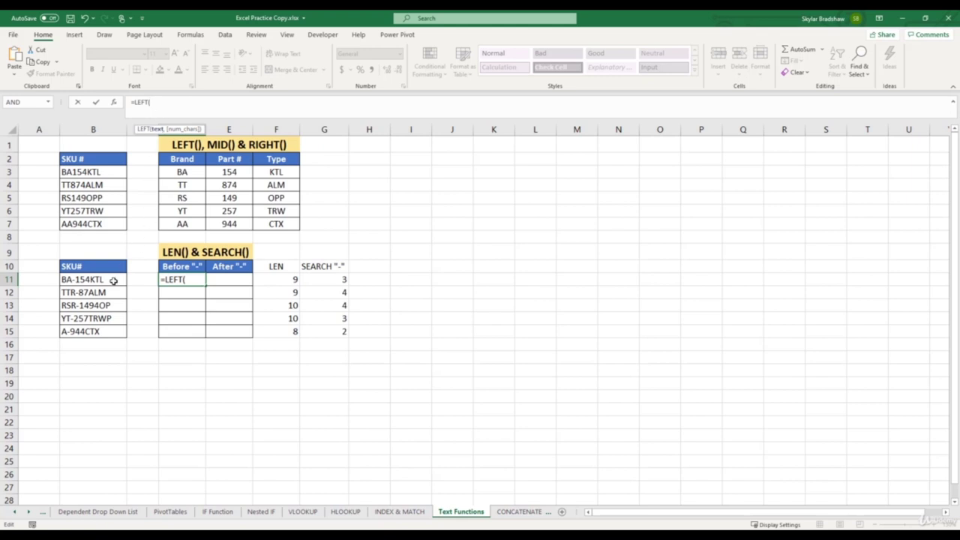
{"action": "left_click", "coordinate": [114, 280]}
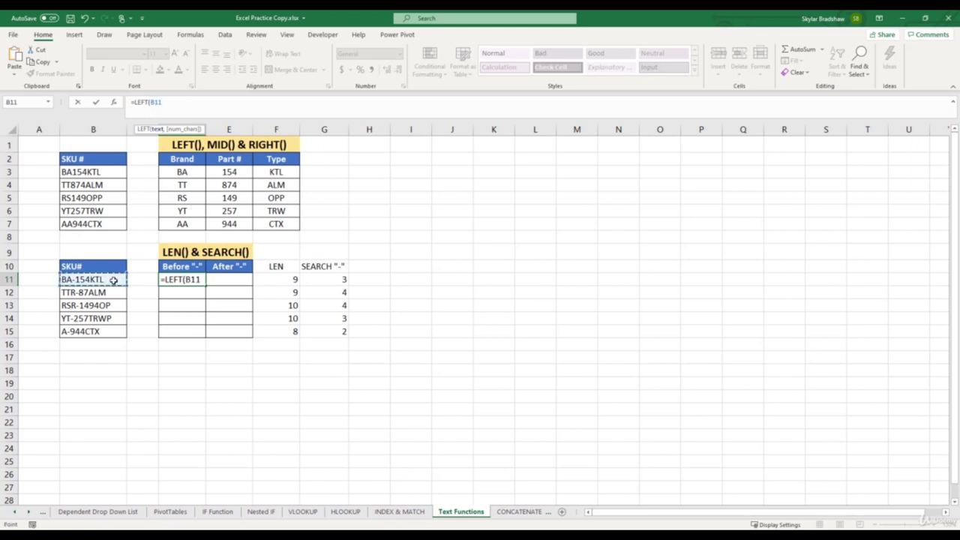
{"action": "type", "text": ","}
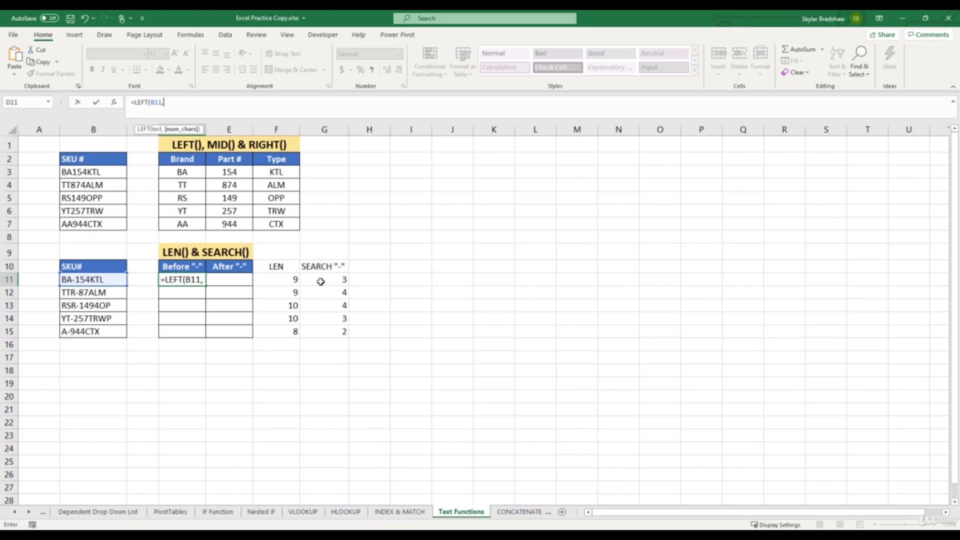
{"action": "type", "text": "se"}
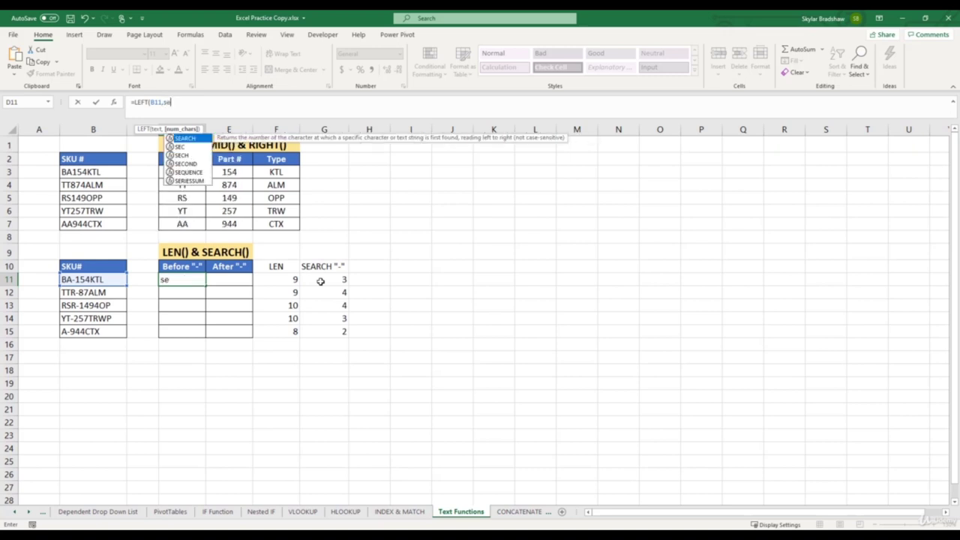
{"action": "type", "text": "arch("}
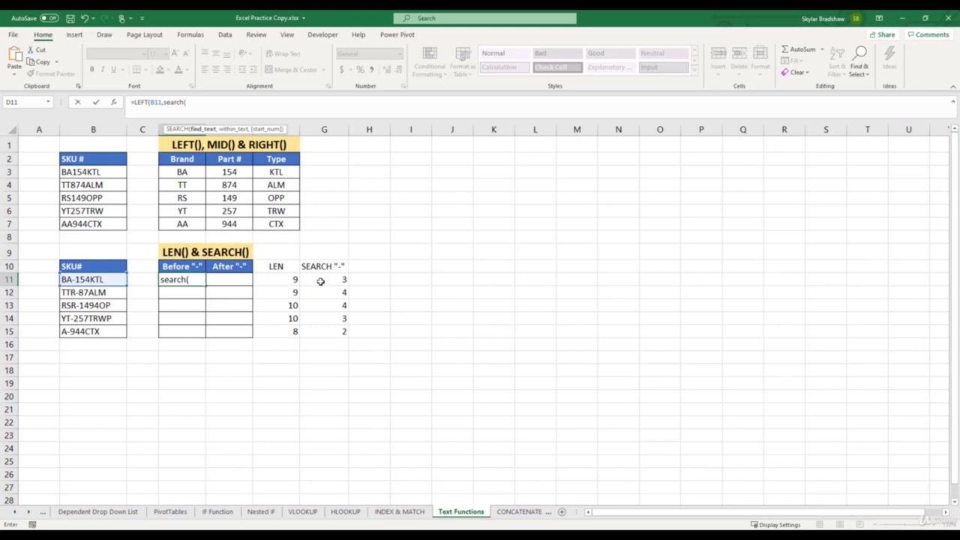
Complete D11 as =LEFT(B11,SEARCH("-",B11)), which returns BA- including the hyphen
{"action": "type", "text": "\"-\","}
{"action": "left_click", "coordinate": [113, 278]}
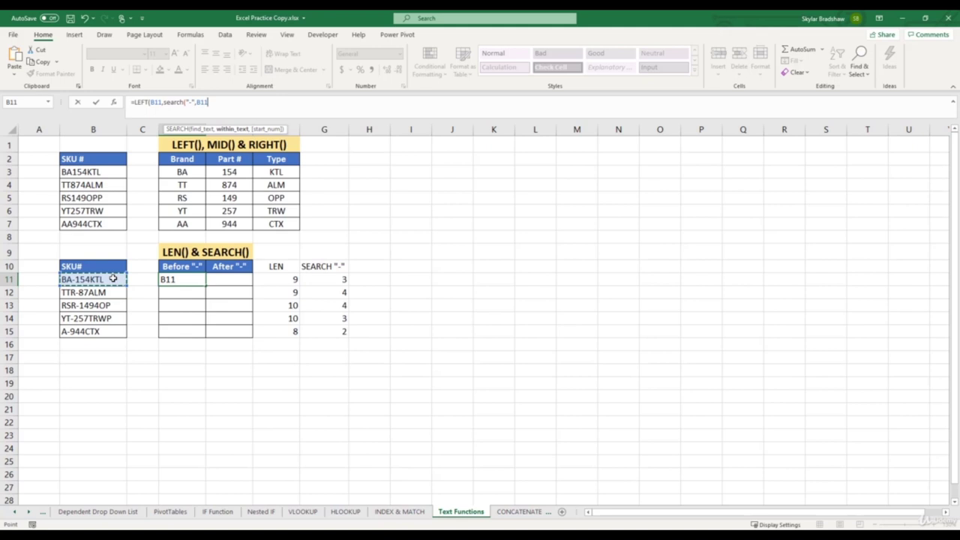
{"action": "type", "text": ")"}
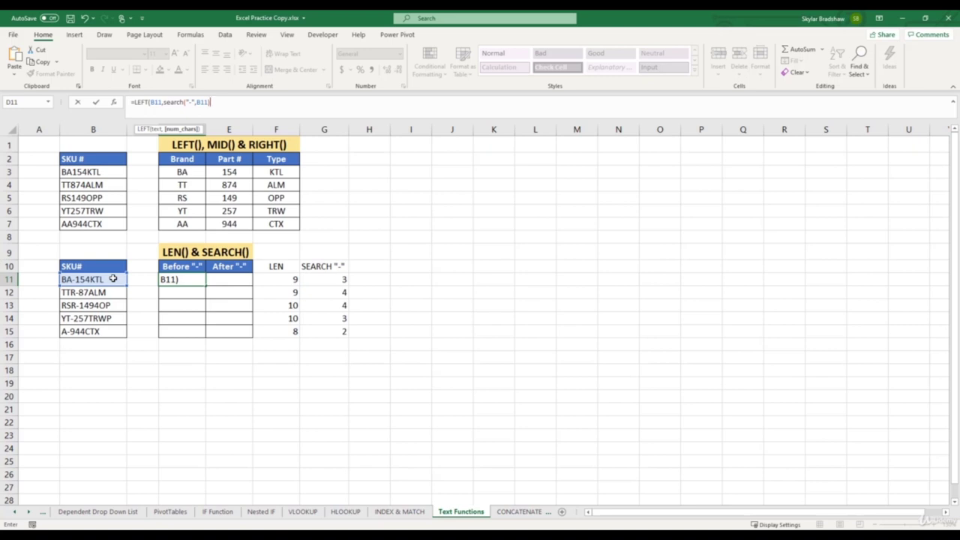
{"action": "type", "text": ")"}
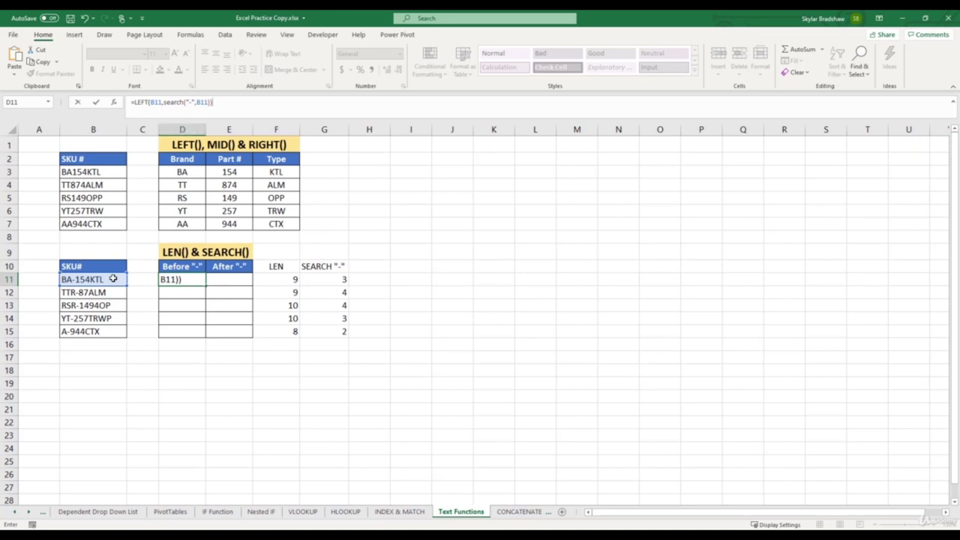
{"action": "key", "text": "Return"}
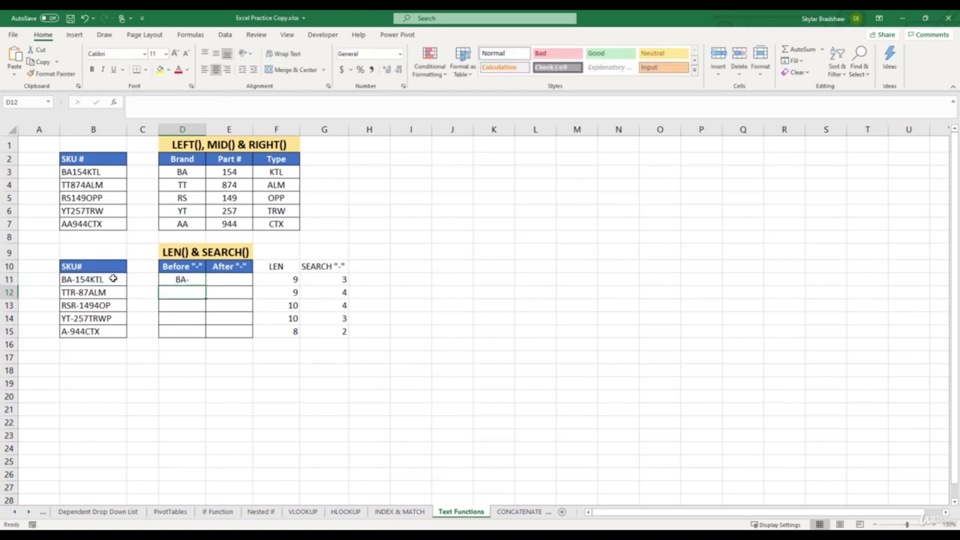
{"action": "left_click", "coordinate": [196, 280]}
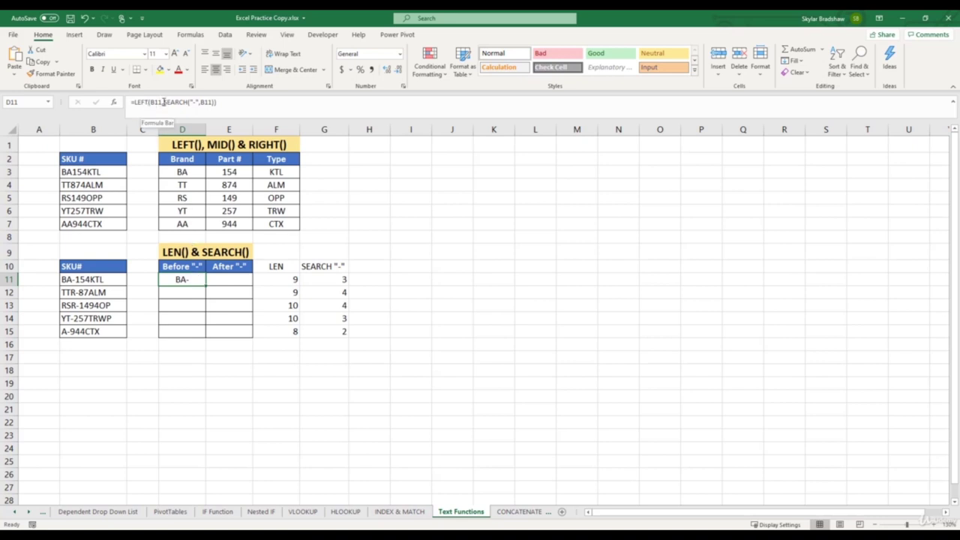
Append -1 to make D11 read =LEFT(B11,SEARCH("-",B11)-1), returning BA
{"action": "left_click", "coordinate": [163, 101]}
{"action": "left_click_drag", "start_coordinate": [163, 102], "coordinate": [216, 102]}
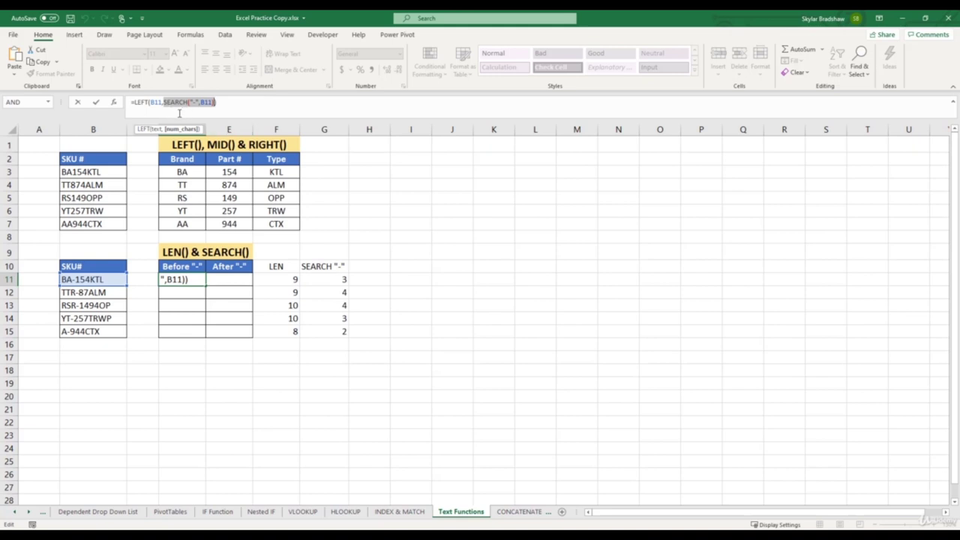
{"action": "left_click", "coordinate": [215, 102]}
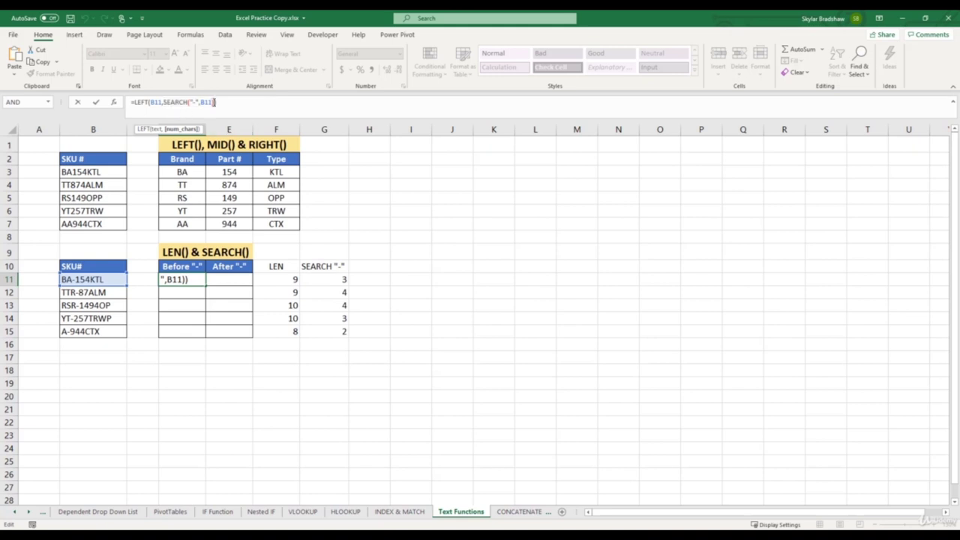
{"action": "type", "text": "-1"}
{"action": "key", "text": "Return"}
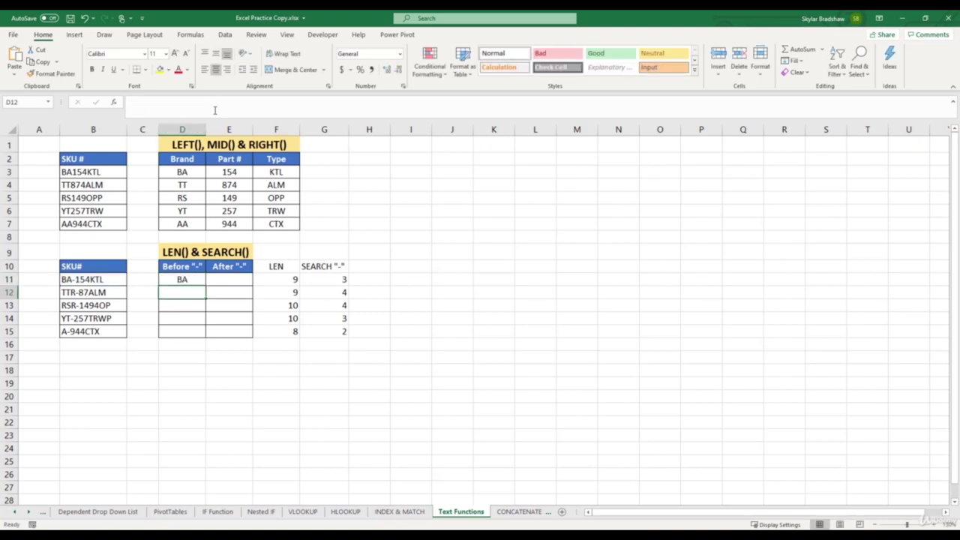
{"action": "left_click", "coordinate": [201, 279]}
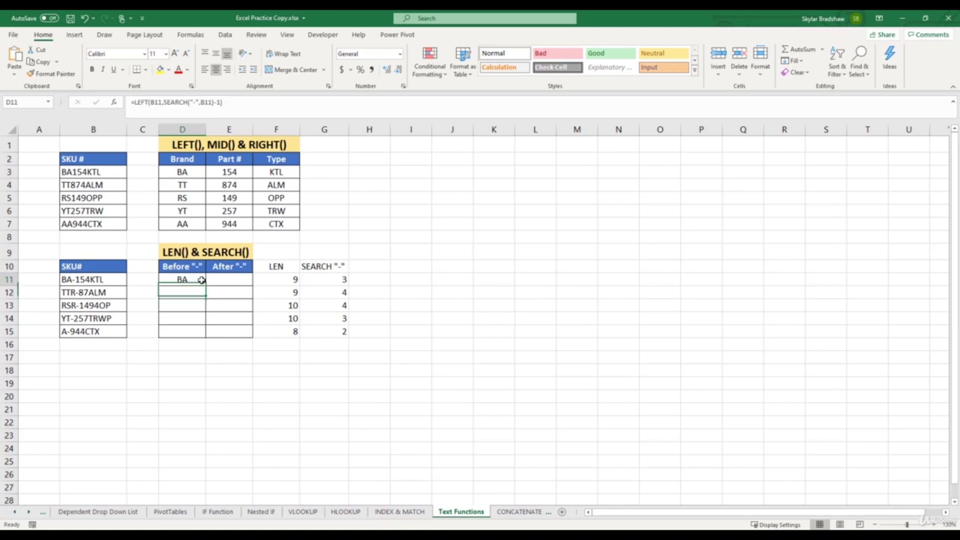
Fill D11's formula down to D15 (BA, TTR, RSR, YT, A) and inspect D12's copied formula
{"action": "left_click_drag", "start_coordinate": [206, 286], "coordinate": [203, 342]}
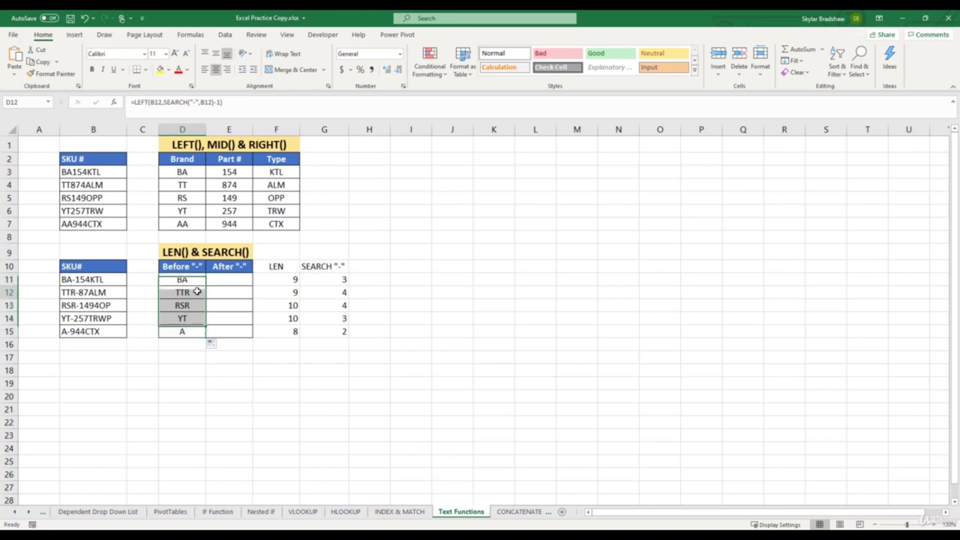
{"action": "left_click", "coordinate": [197, 292]}
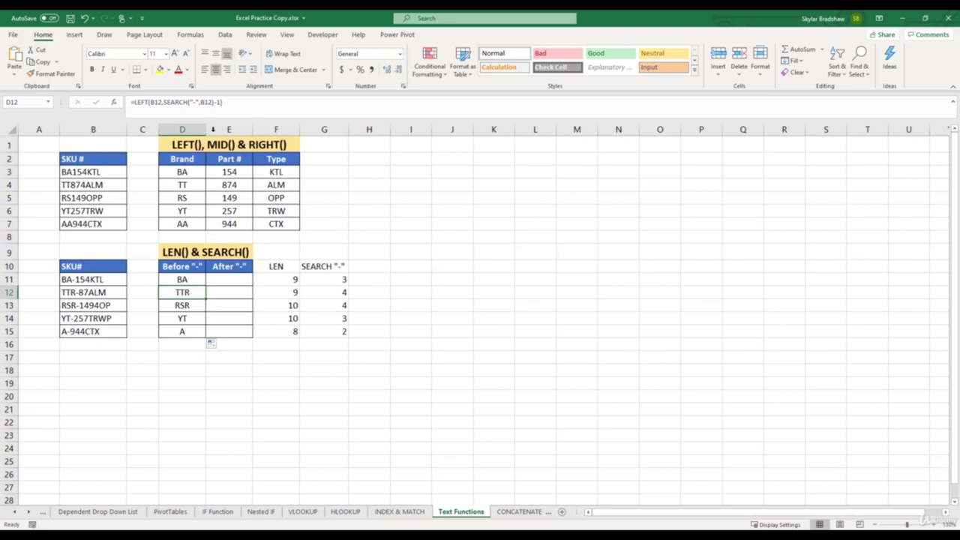
{"action": "left_click_drag", "start_coordinate": [215, 102], "coordinate": [164, 103]}
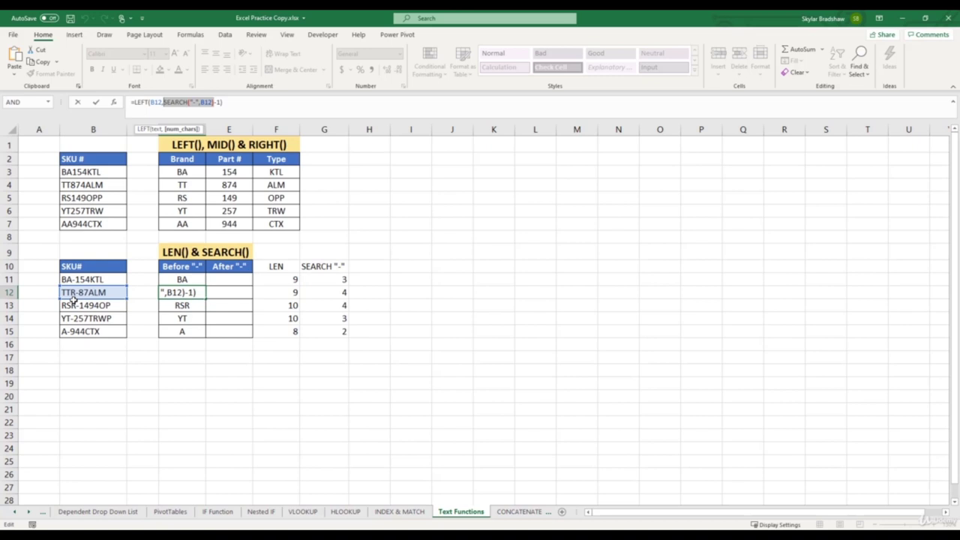
{"action": "left_click", "coordinate": [76, 103]}
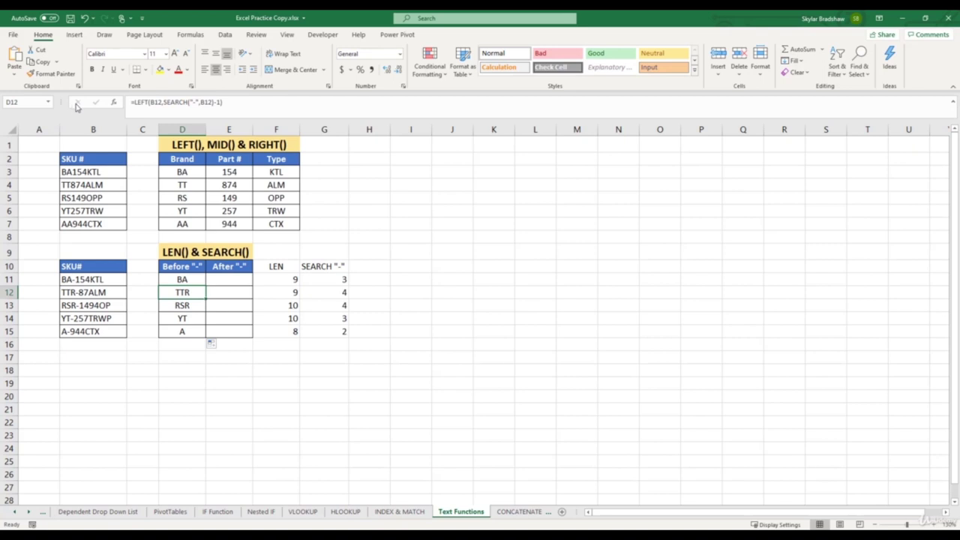
{"action": "left_click", "coordinate": [232, 281]}
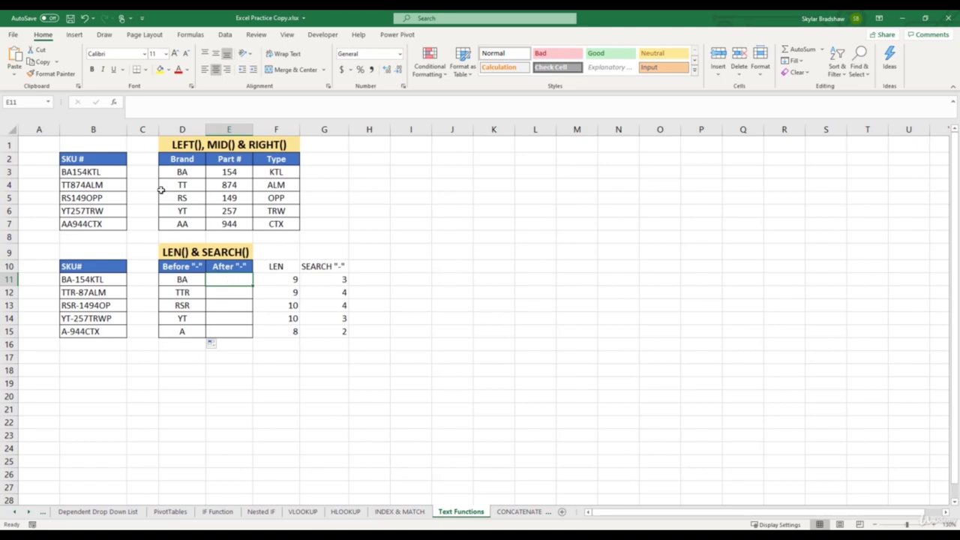
{"action": "left_click", "coordinate": [146, 105]}
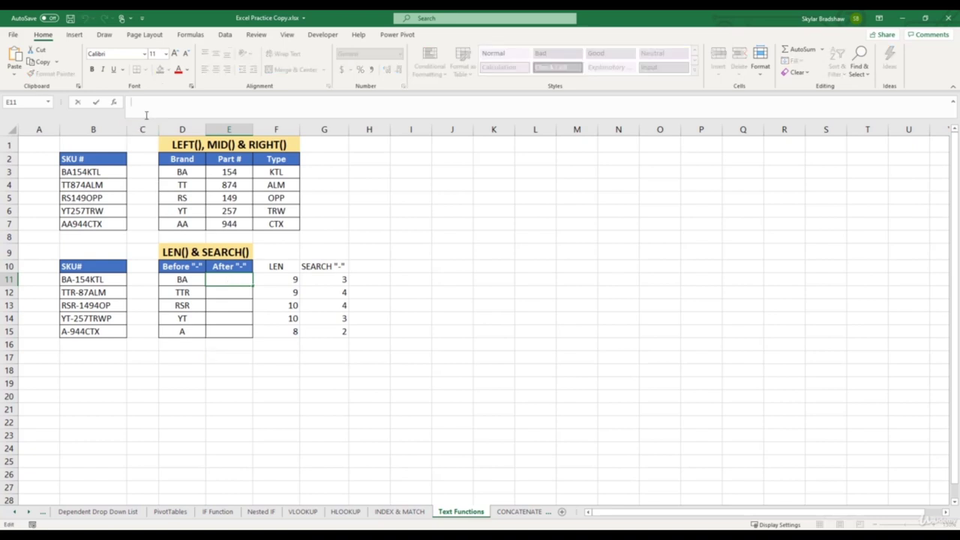
Begin E11's formula as =right(B11, leaving the character count still to add
{"action": "type", "text": "=right("}
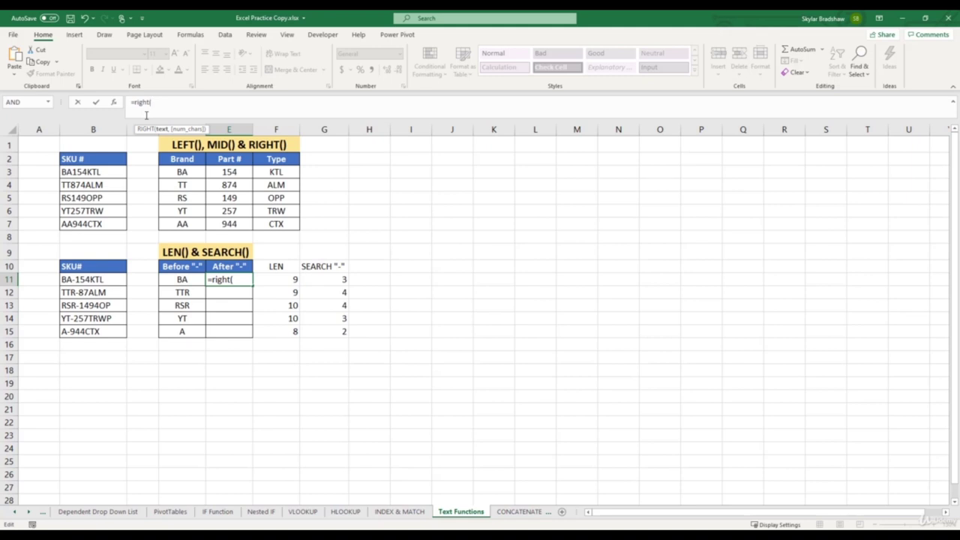
{"action": "left_click", "coordinate": [112, 278]}
{"action": "type", "text": ",len("}
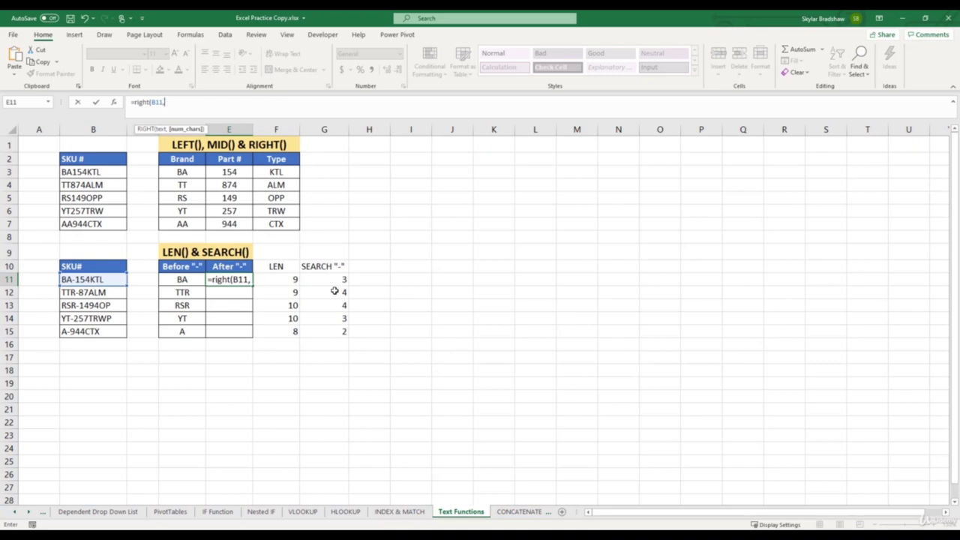
Enter =RIGHT(B11,LEN(B11)-SEARCH("-",B11)) in E11 so it returns 154KTL
{"action": "type", "text": "len"}
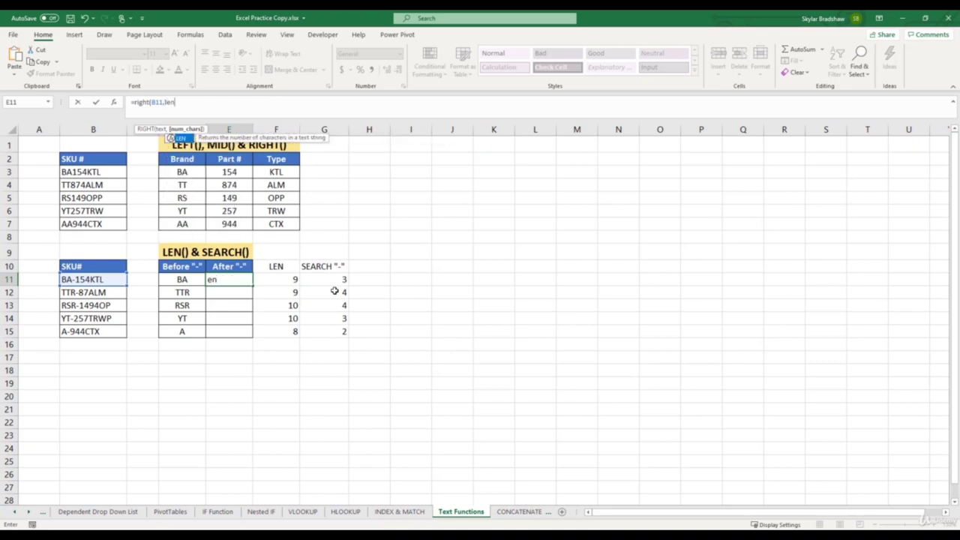
{"action": "type", "text": "("}
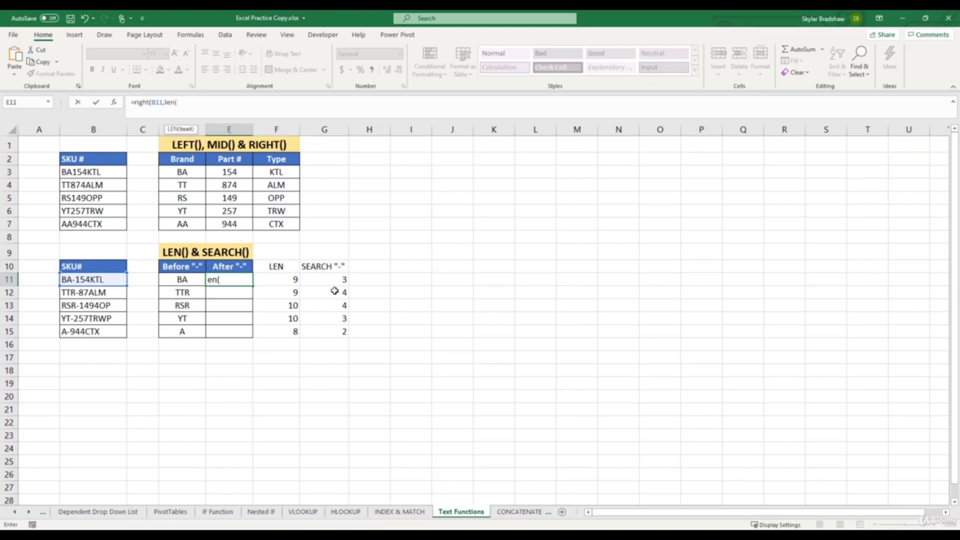
{"action": "left_click", "coordinate": [118, 280]}
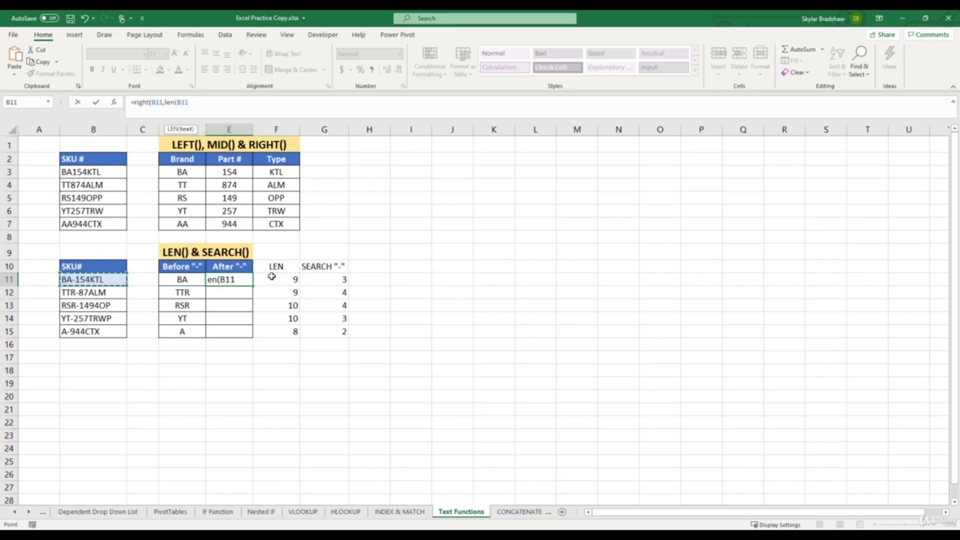
{"action": "type", "text": ")"}
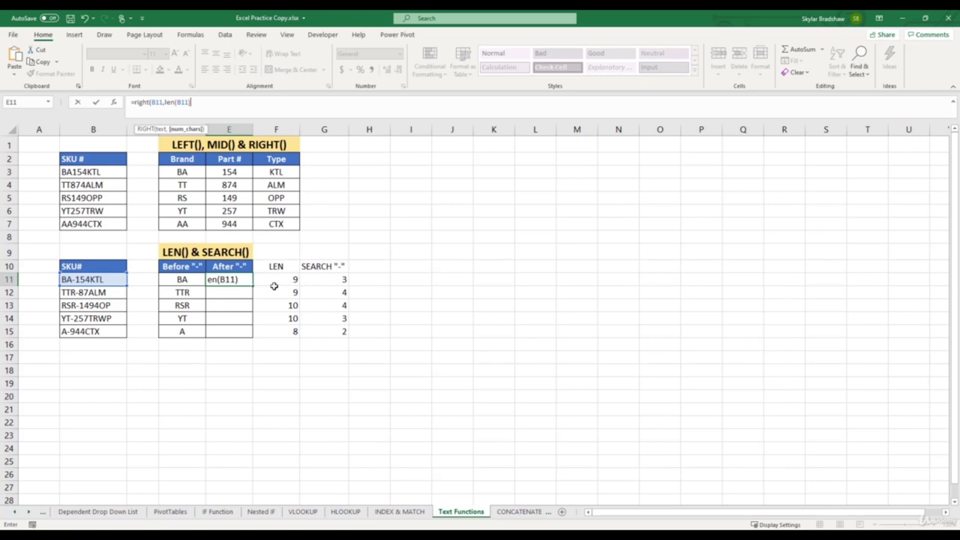
{"action": "type", "text": "-search"}
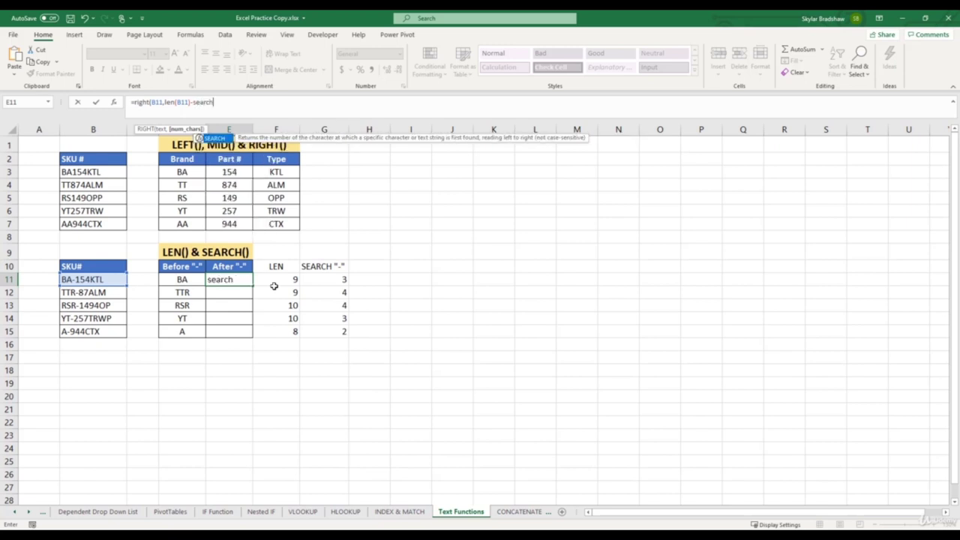
{"action": "type", "text": "("}
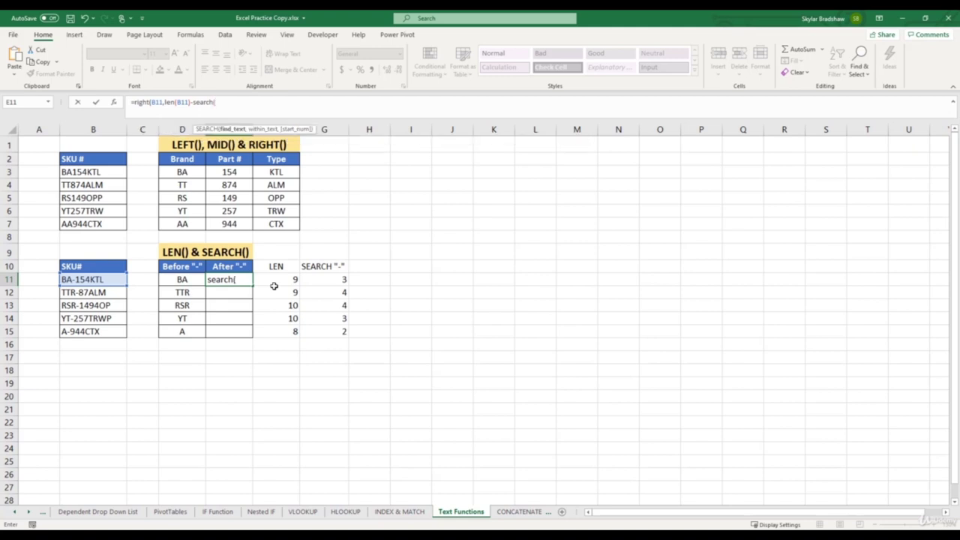
{"action": "type", "text": "\"-\","}
{"action": "left_click", "coordinate": [117, 281]}
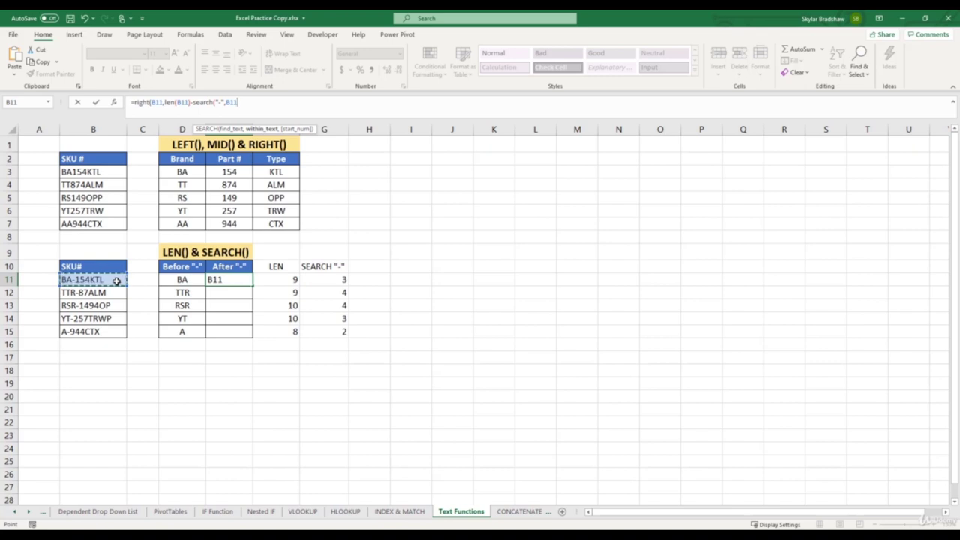
{"action": "type", "text": ")"}
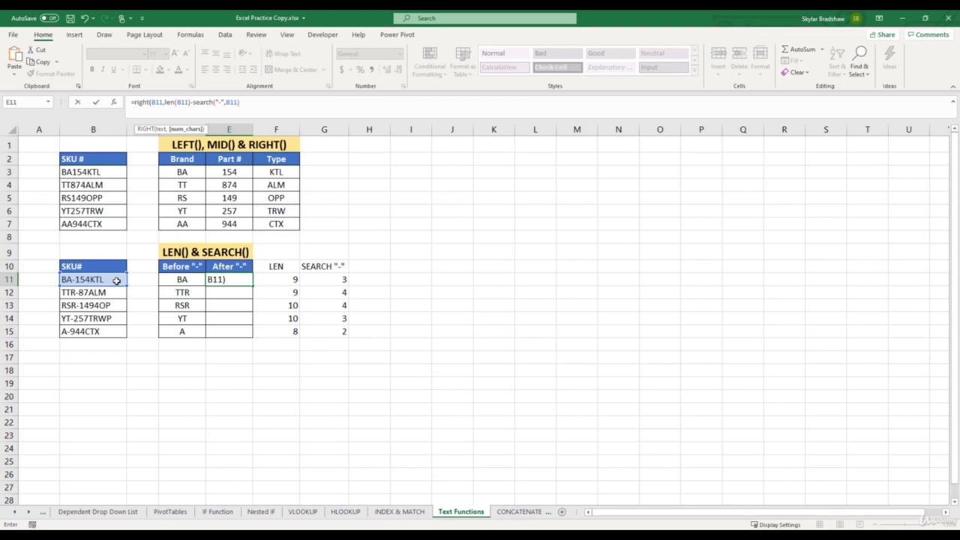
{"action": "type", "text": ")"}
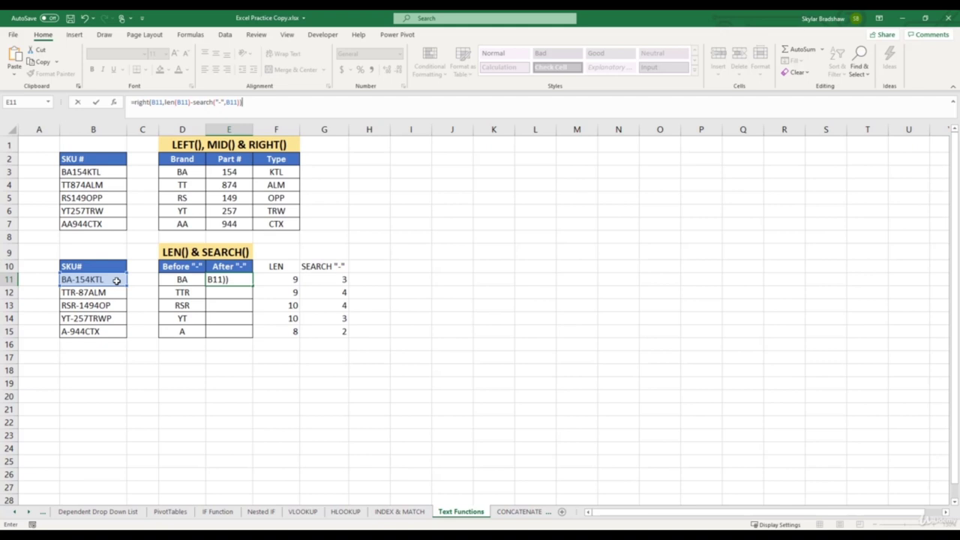
{"action": "key", "text": "Return"}
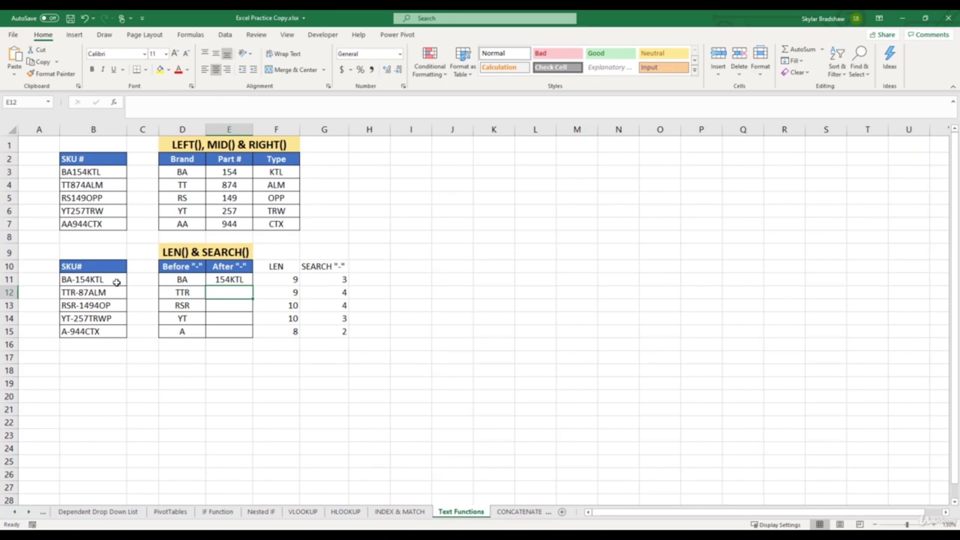
Copy E11's formula down to E15 and check the copies in E12 and E14
{"action": "left_click", "coordinate": [246, 279]}
{"action": "left_click_drag", "start_coordinate": [254, 286], "coordinate": [251, 335]}
{"action": "left_click", "coordinate": [243, 344]}
{"action": "left_click", "coordinate": [247, 294]}
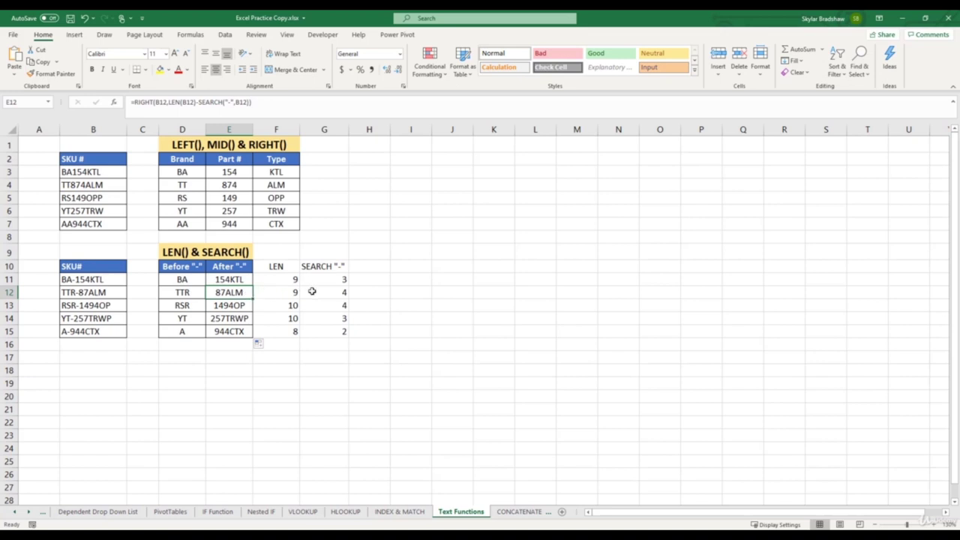
{"action": "left_click", "coordinate": [249, 321]}
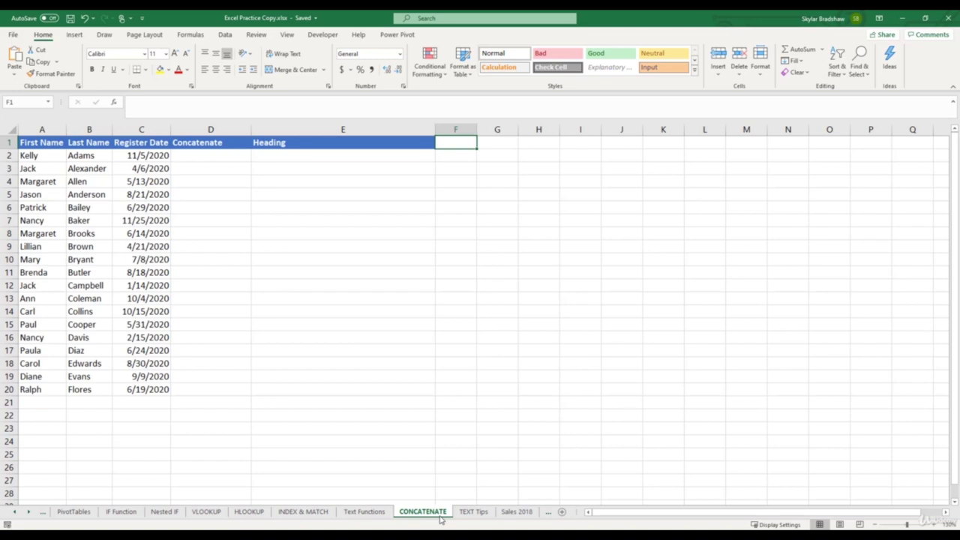
On the CONCATENATE sheet, enter =CONCATENATE(A2,B2) in D2 to join first and last names
{"action": "left_click", "coordinate": [422, 515]}
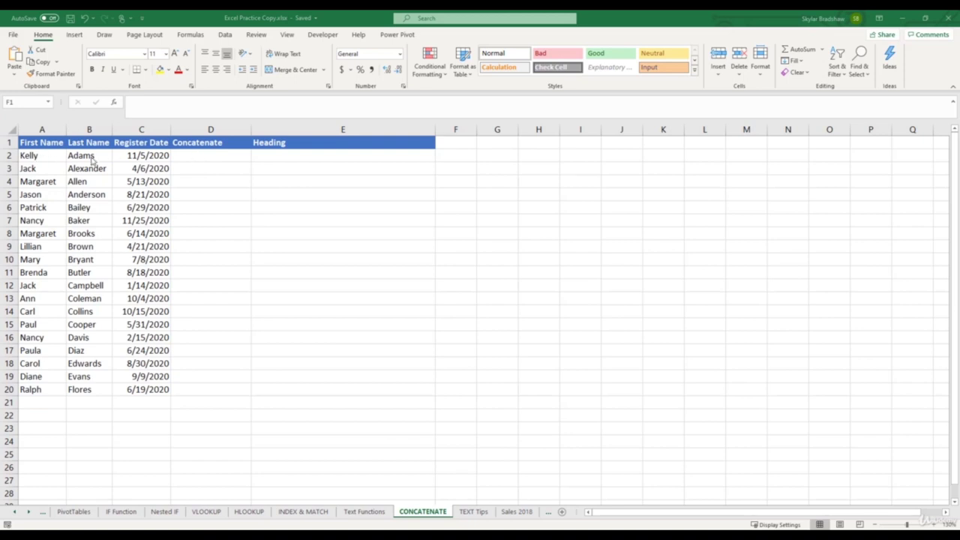
{"action": "left_click", "coordinate": [193, 156]}
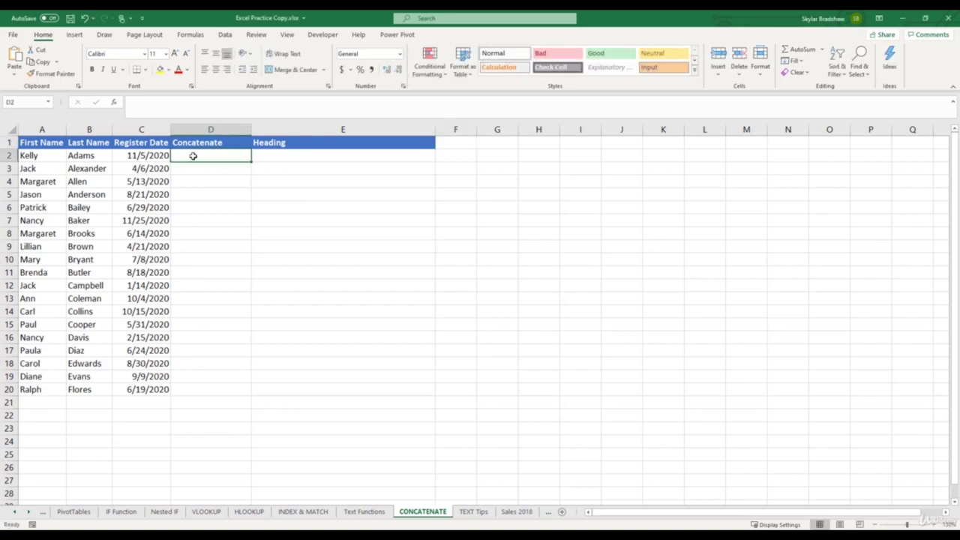
{"action": "type", "text": "=co"}
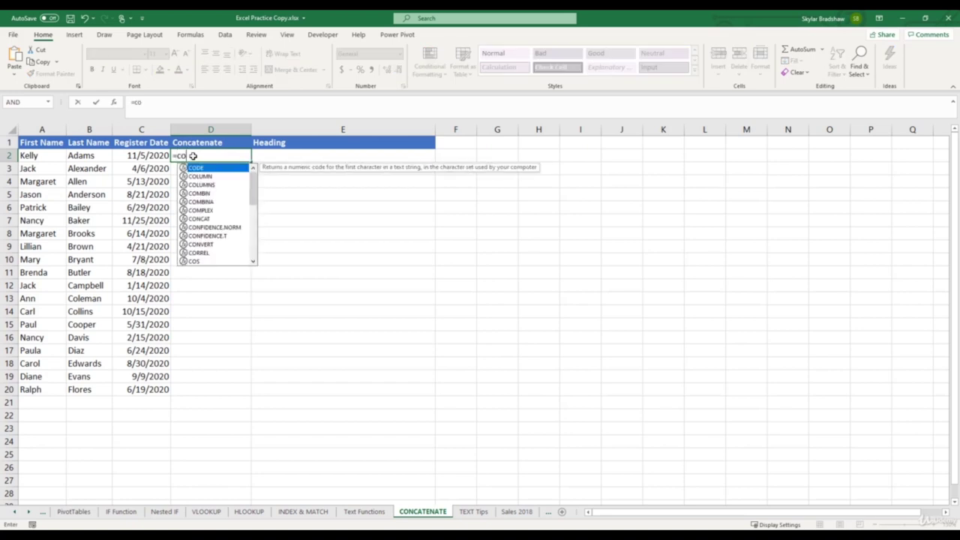
{"action": "type", "text": "nca"}
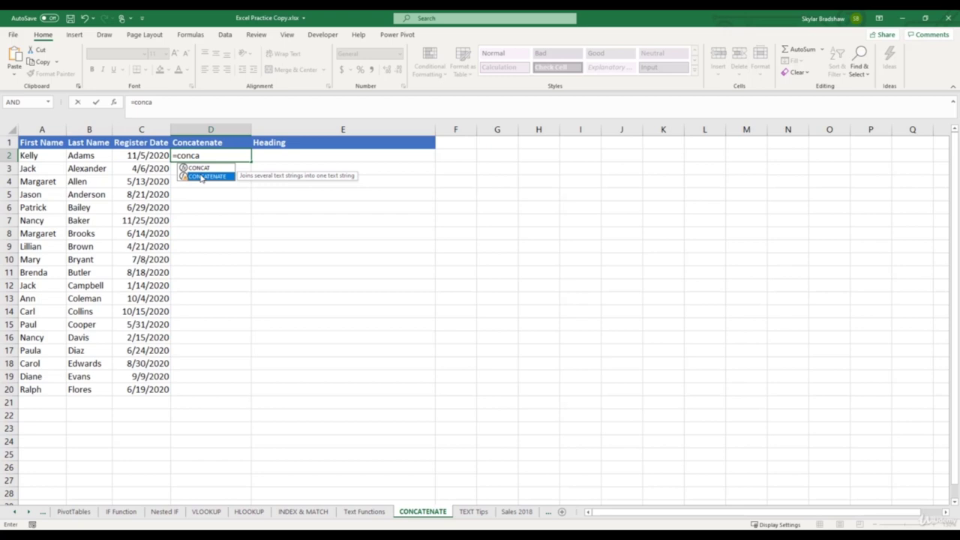
{"action": "double_click", "coordinate": [201, 177]}
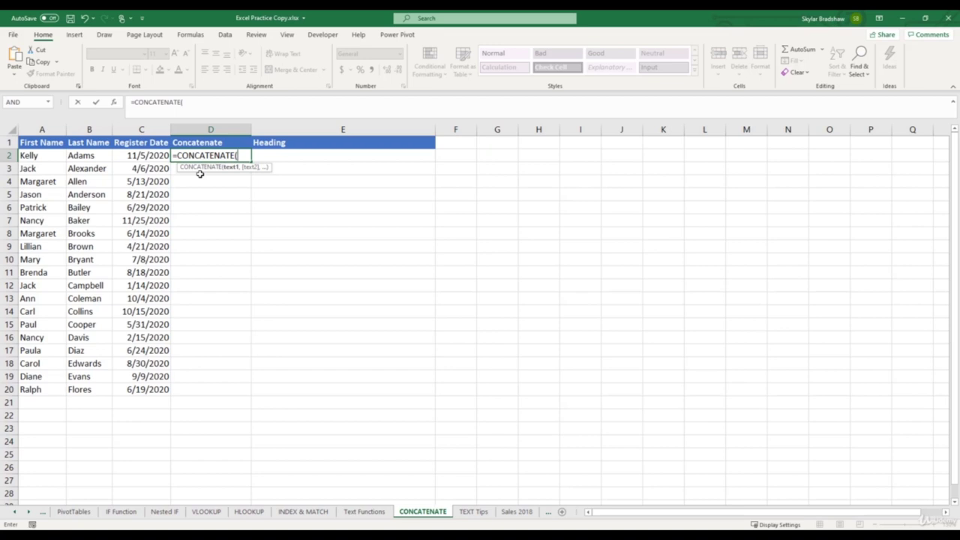
{"action": "left_click", "coordinate": [57, 153]}
{"action": "type", "text": ","}
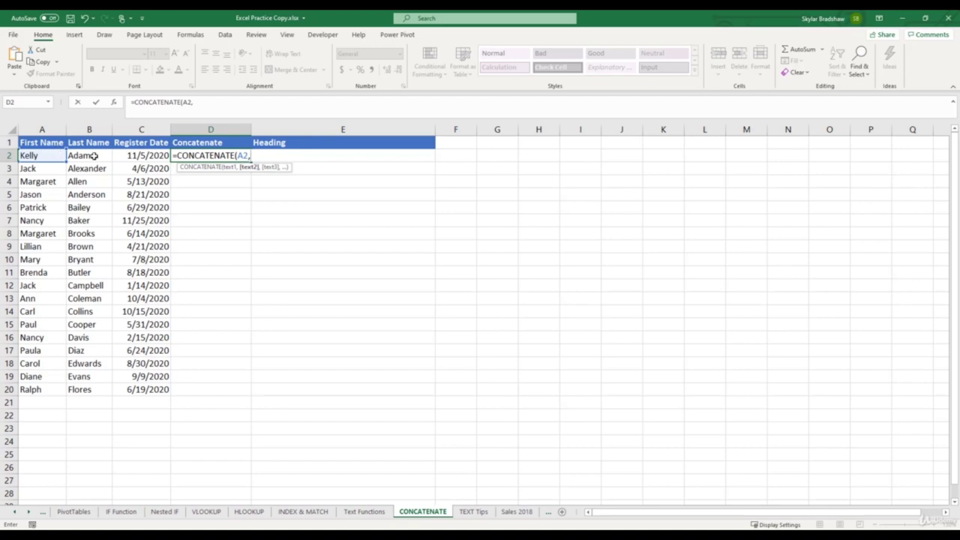
{"action": "left_click", "coordinate": [102, 155]}
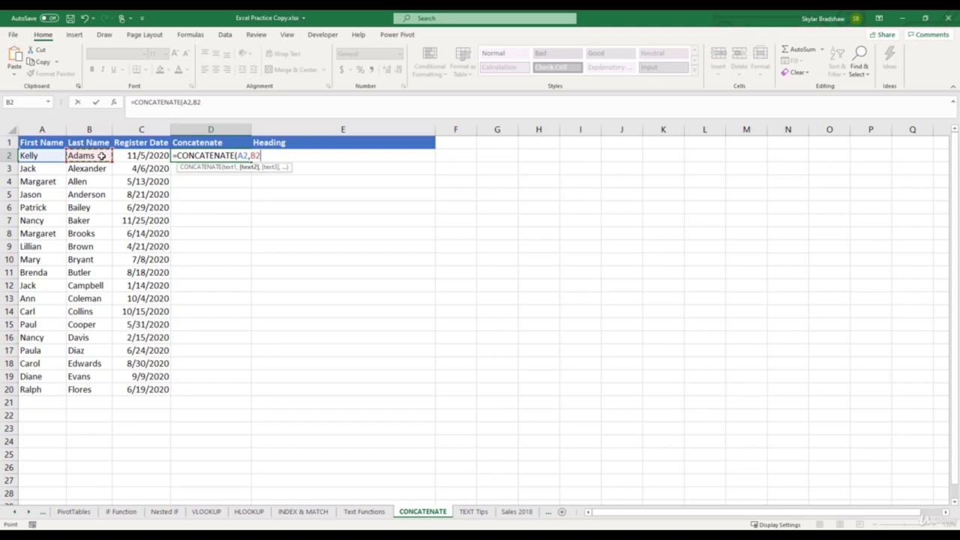
{"action": "type", "text": ")"}
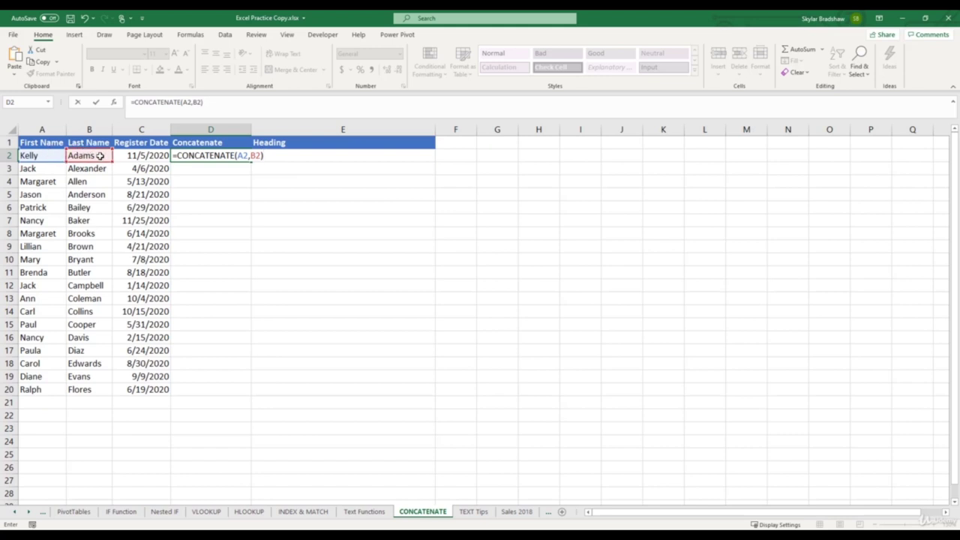
{"action": "key", "text": "Return"}
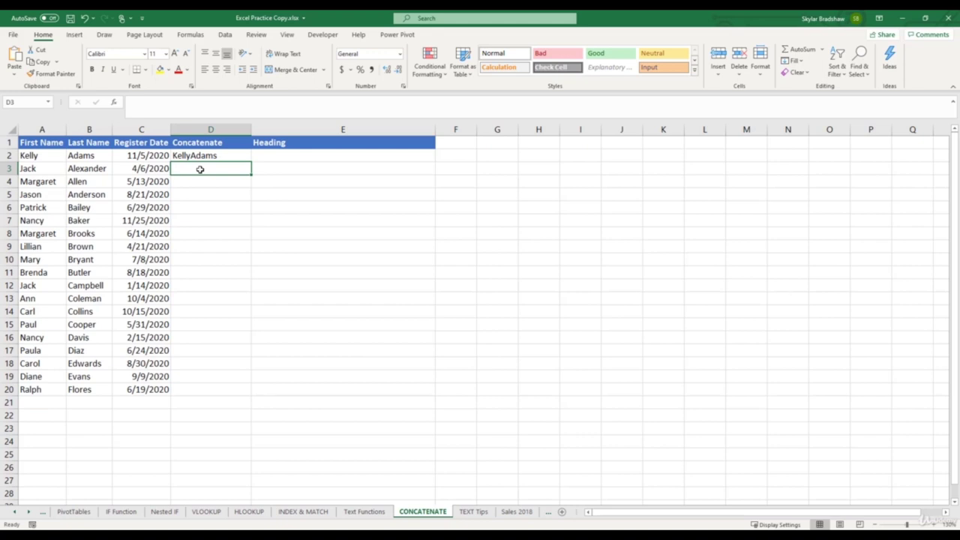
{"action": "left_click", "coordinate": [201, 156]}
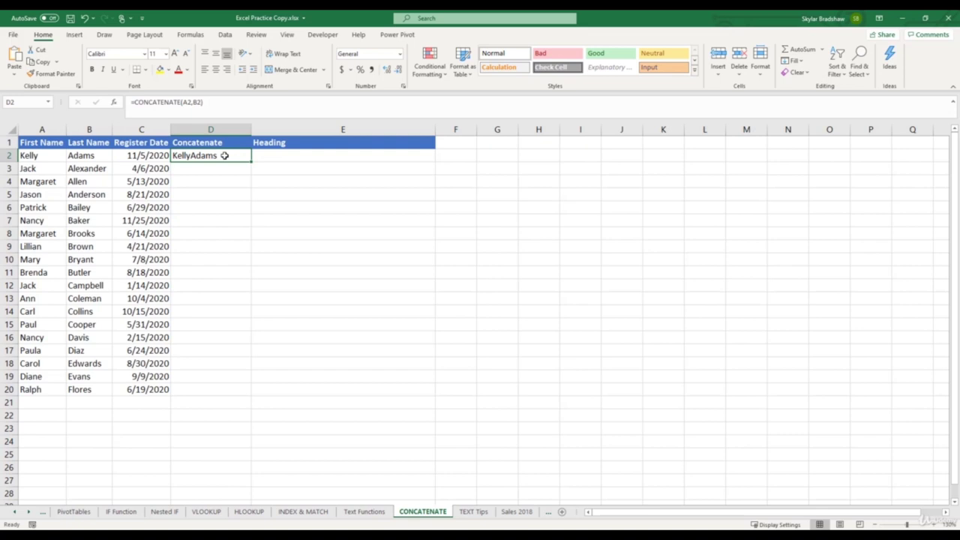
{"action": "left_click", "coordinate": [193, 102]}
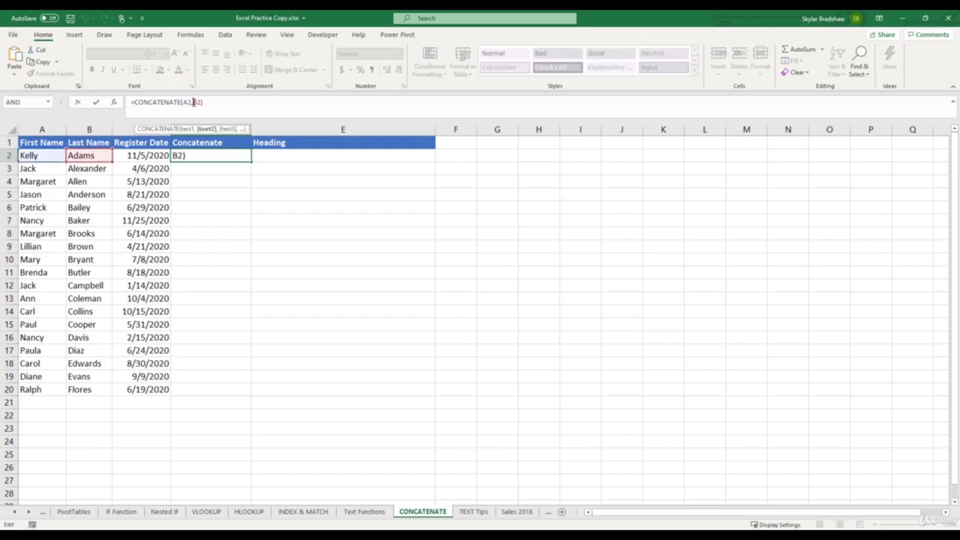
{"action": "type", "text": "\""}
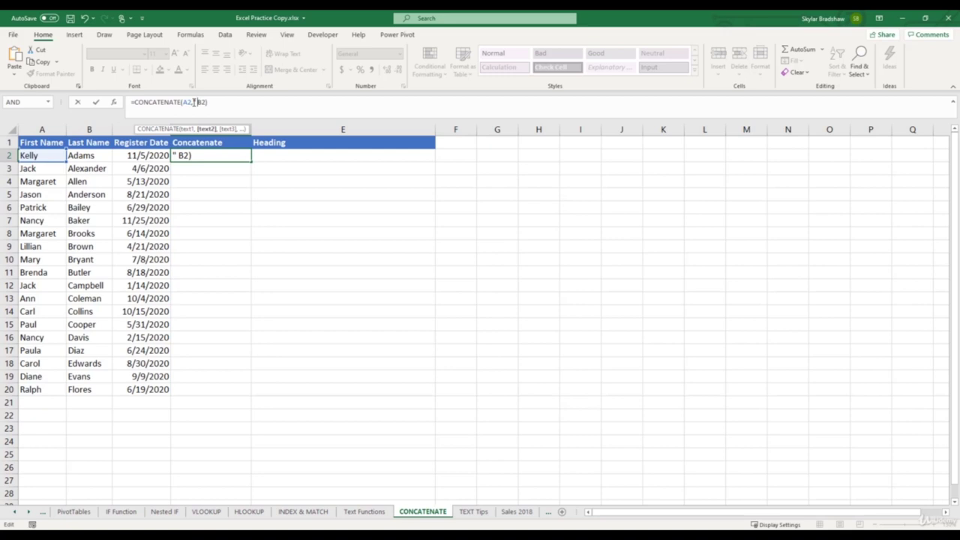
{"action": "type", "text": " \","}
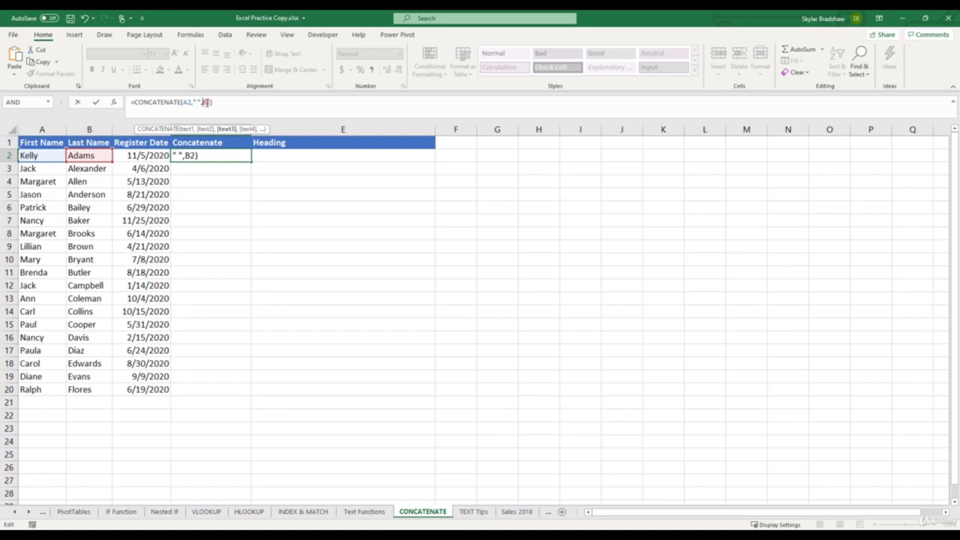
{"action": "key", "text": "Return"}
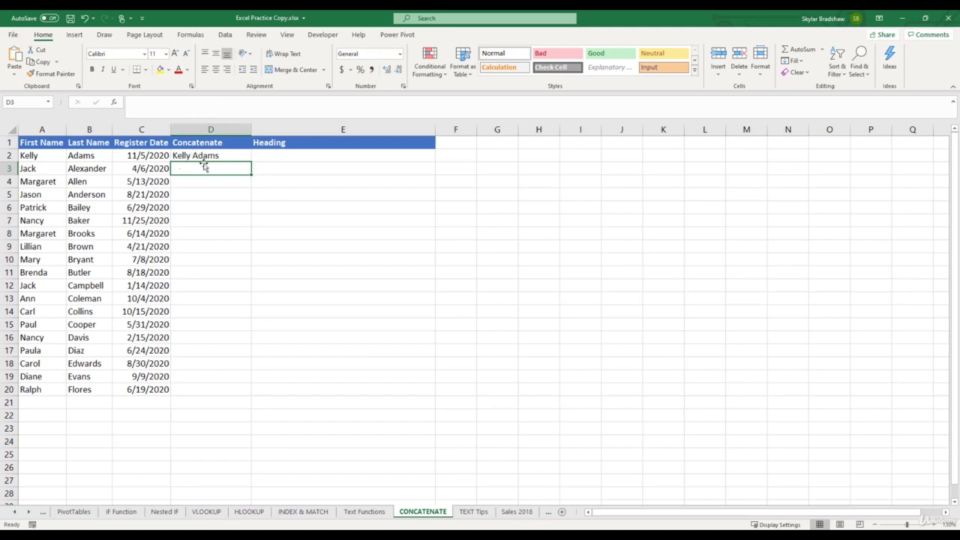
{"action": "left_click", "coordinate": [230, 157]}
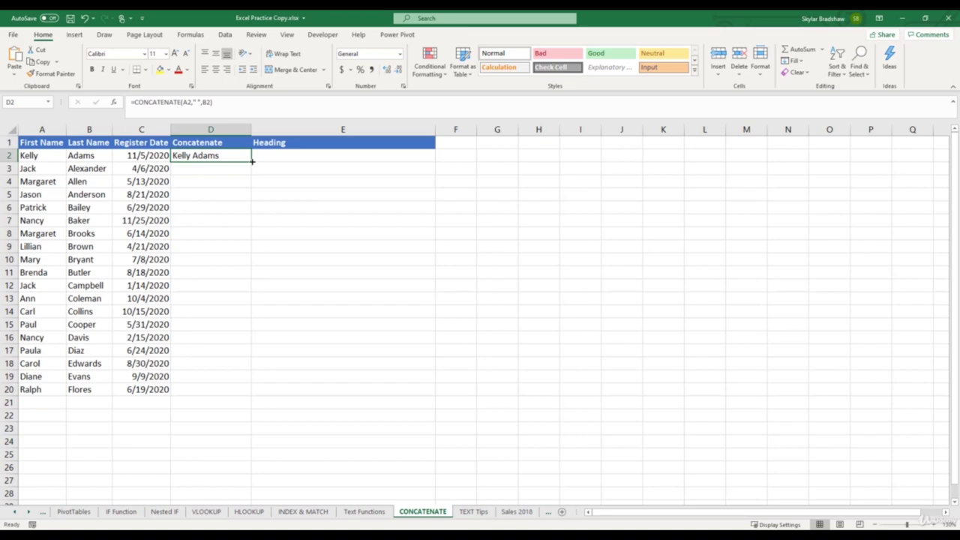
Fill D2's name formula down through D20, checking the last row, then select E2
{"action": "double_click", "coordinate": [252, 162]}
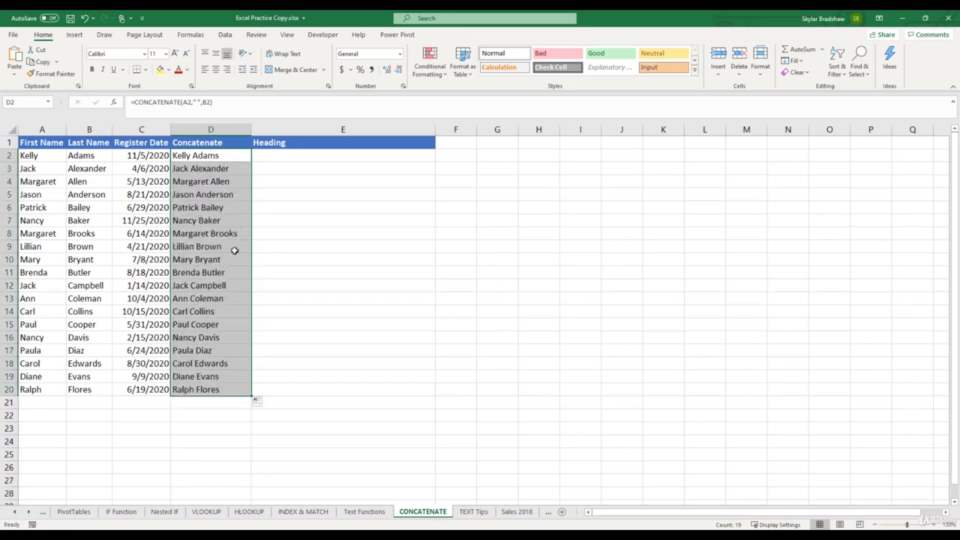
{"action": "left_click", "coordinate": [233, 387]}
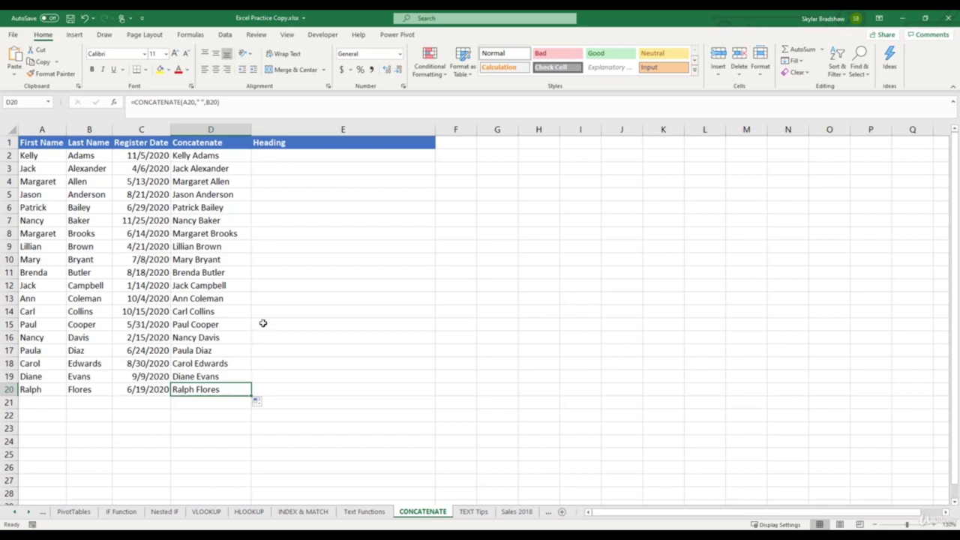
{"action": "left_click", "coordinate": [281, 157]}
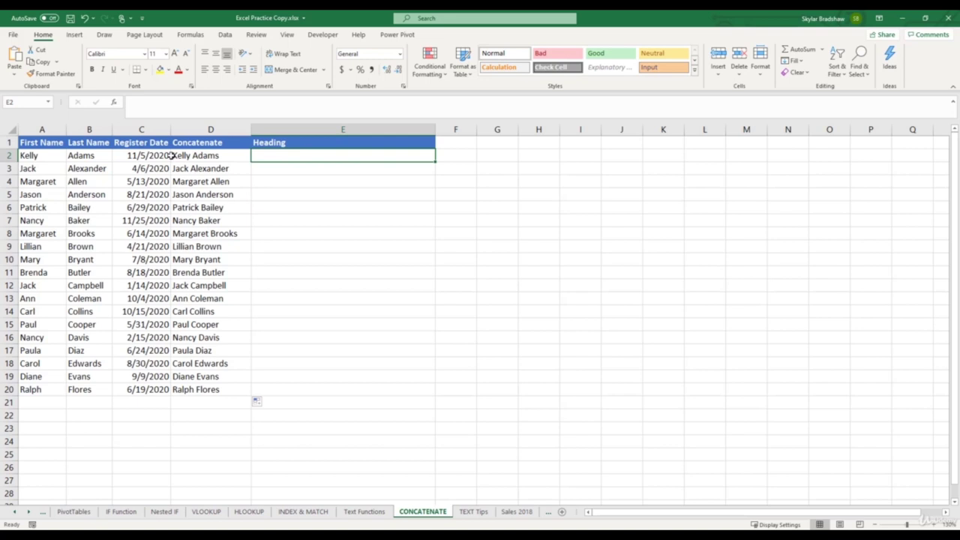
Enter =D2&" please register by "&C2 in E2
{"action": "type", "text": "="}
{"action": "left_click", "coordinate": [187, 155]}
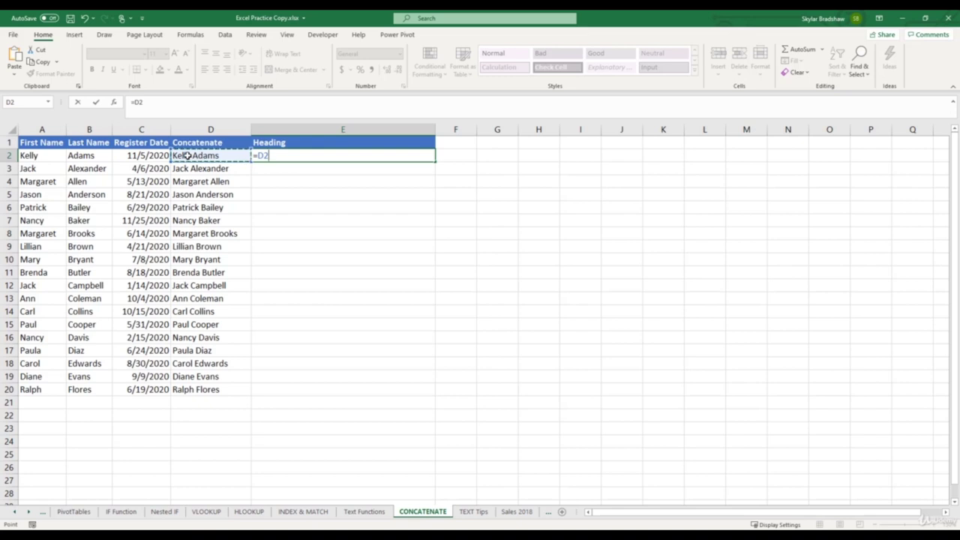
{"action": "type", "text": "&\" please register by \""}
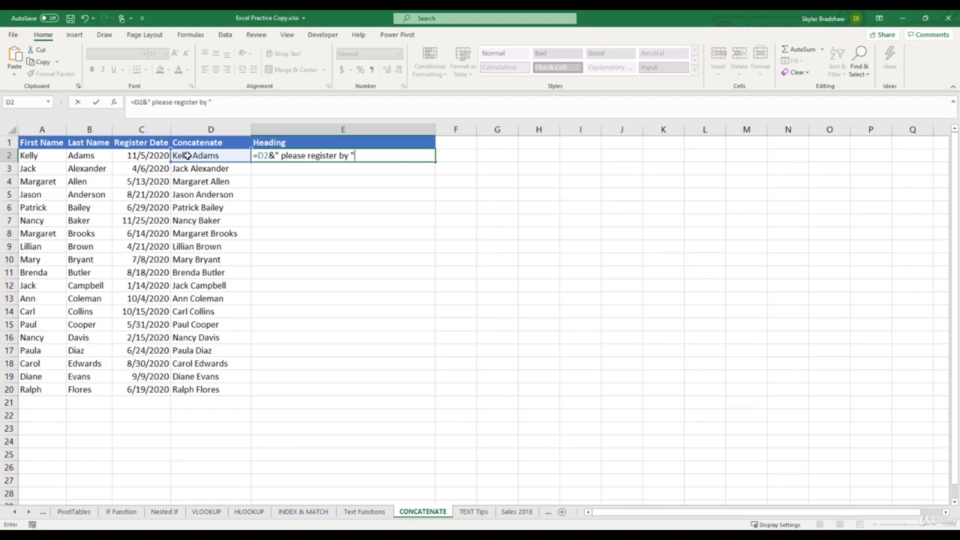
{"action": "type", "text": "&"}
{"action": "left_click", "coordinate": [162, 155]}
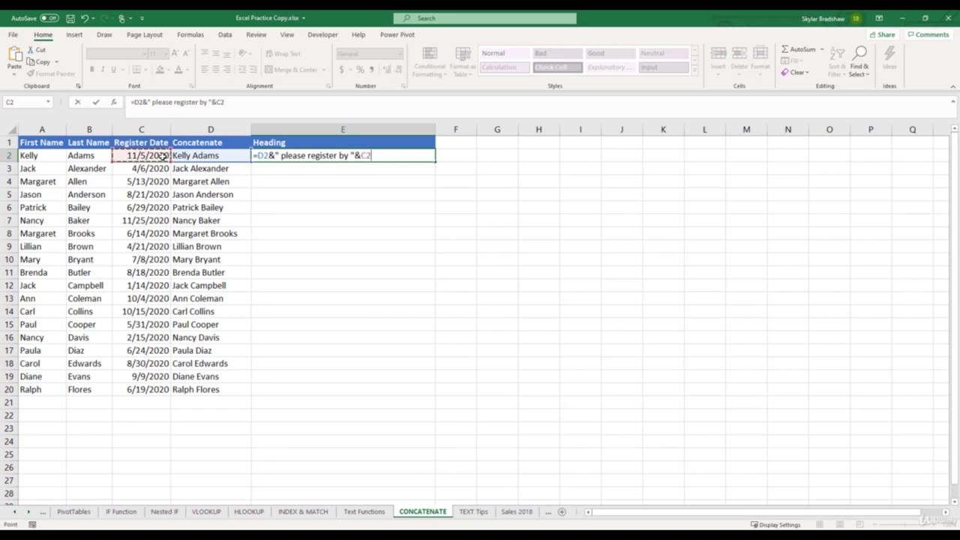
{"action": "key", "text": "Return"}
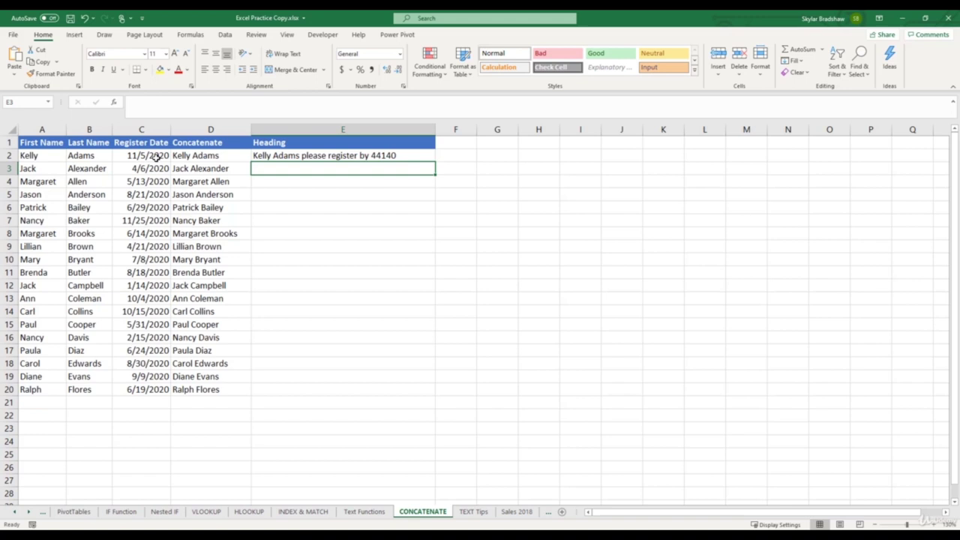
{"action": "left_click", "coordinate": [298, 156]}
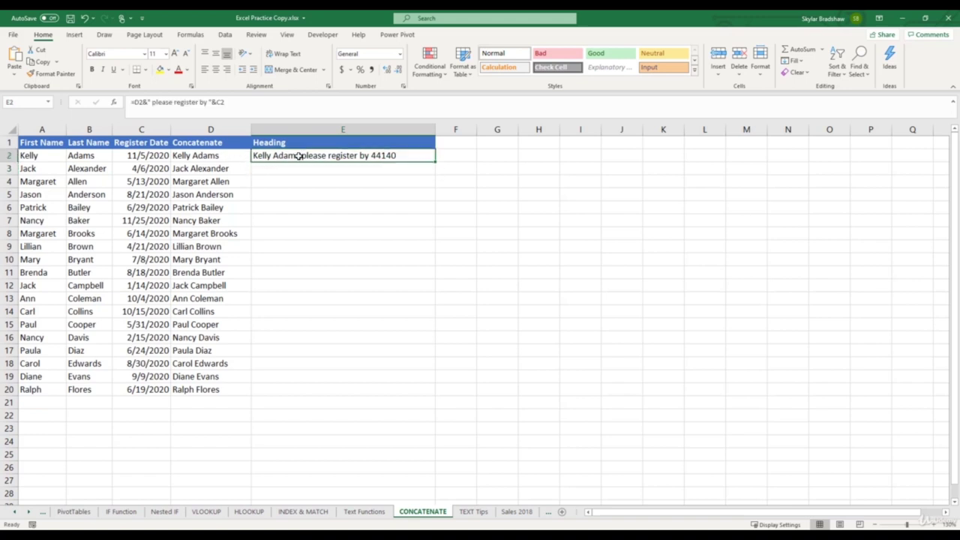
Wrap C2 in E2's formula as TEXT(C2,"mmmm, dd yyyy") to show a formatted date
{"action": "left_click", "coordinate": [216, 102]}
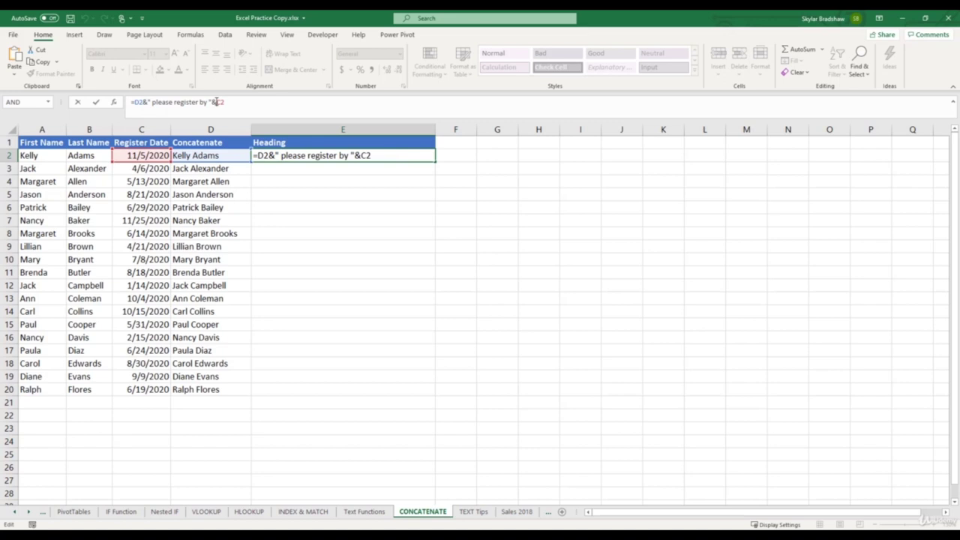
{"action": "type", "text": "text"}
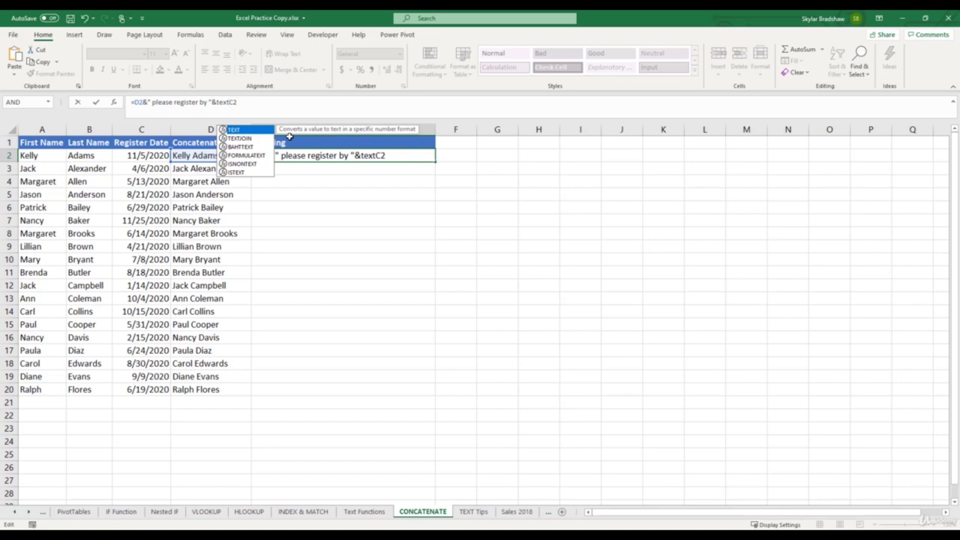
{"action": "type", "text": "("}
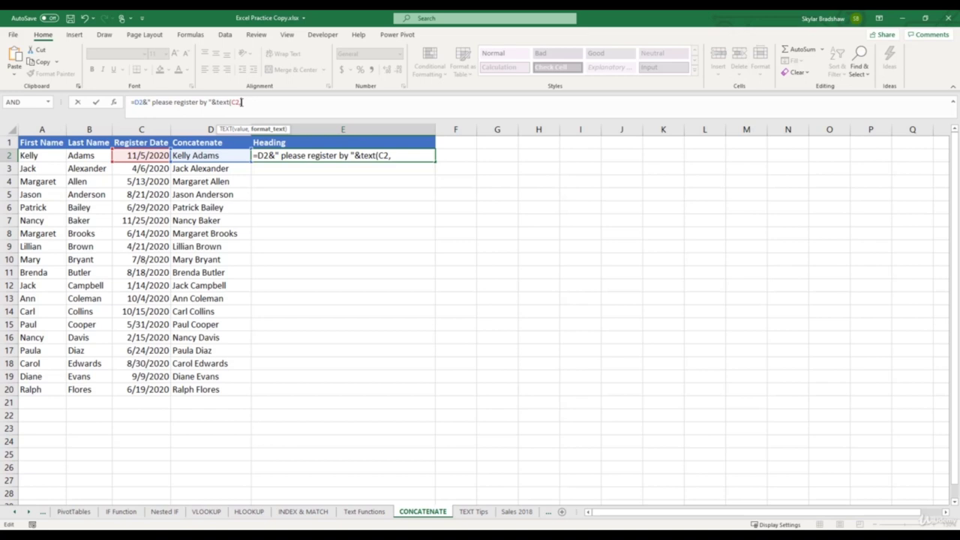
{"action": "type", "text": "\"mmmm, dd yyyy"}
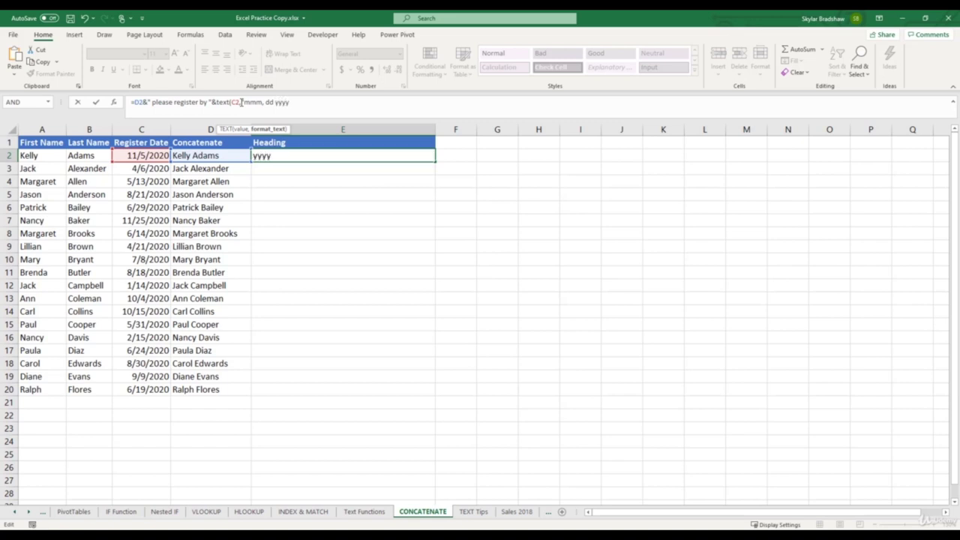
{"action": "type", "text": "\")"}
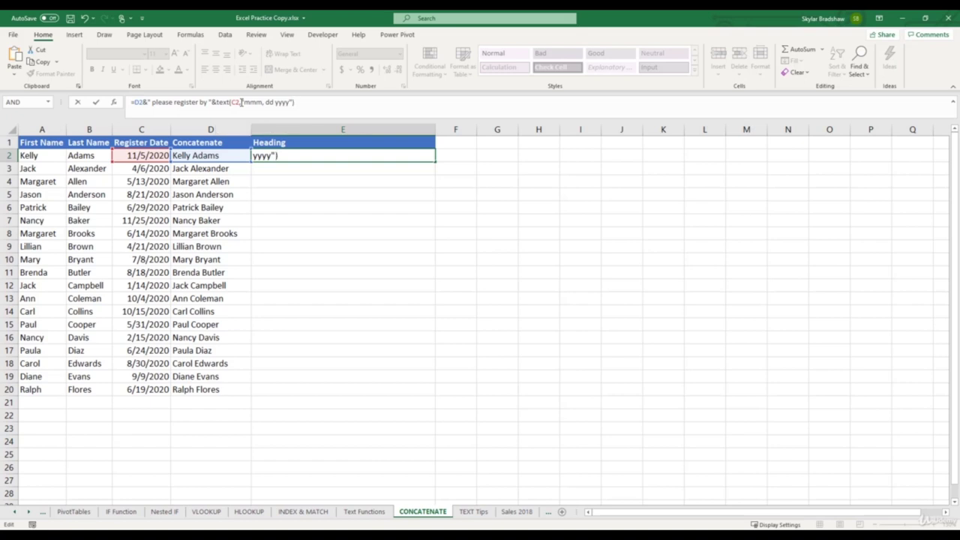
{"action": "key", "text": "Return"}
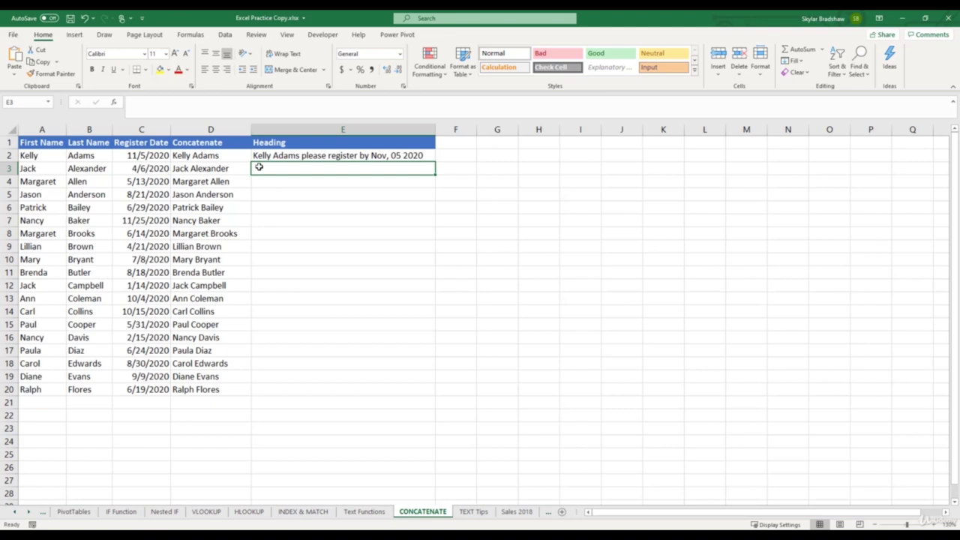
Fill the heading formula down to E20, AutoFit column E, and go to the TEXT Tips sheet
{"action": "left_click", "coordinate": [429, 154]}
{"action": "double_click", "coordinate": [433, 160]}
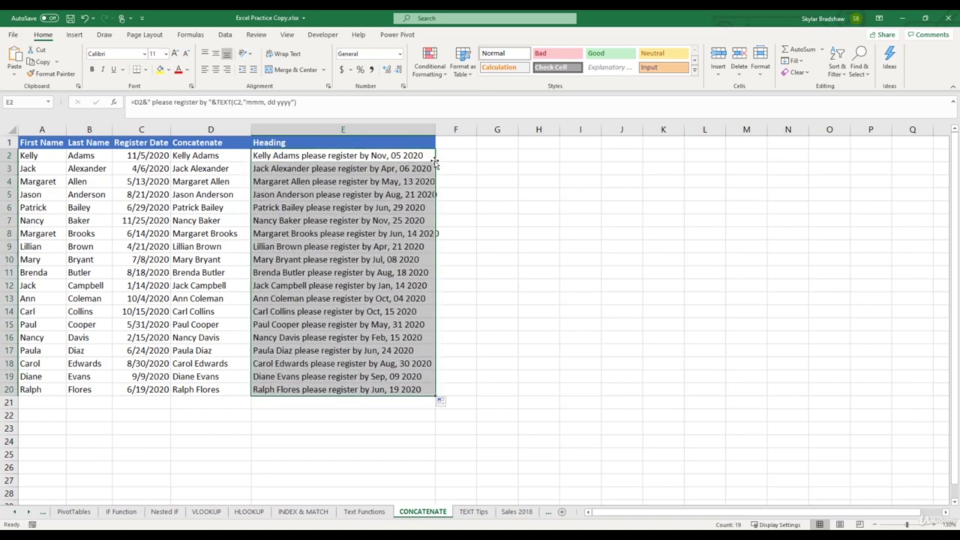
{"action": "double_click", "coordinate": [433, 129]}
{"action": "left_click", "coordinate": [465, 154]}
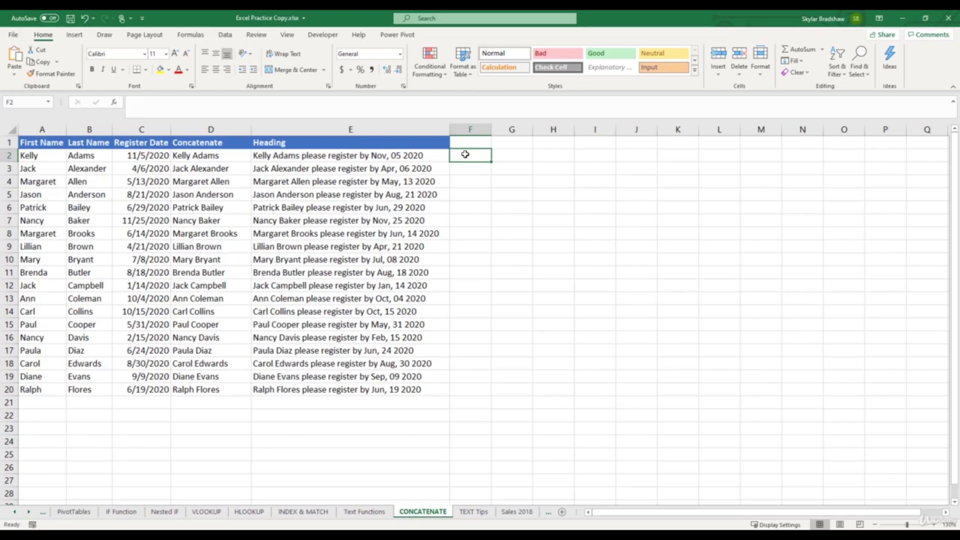
{"action": "key", "text": "ctrl+Page_Down"}
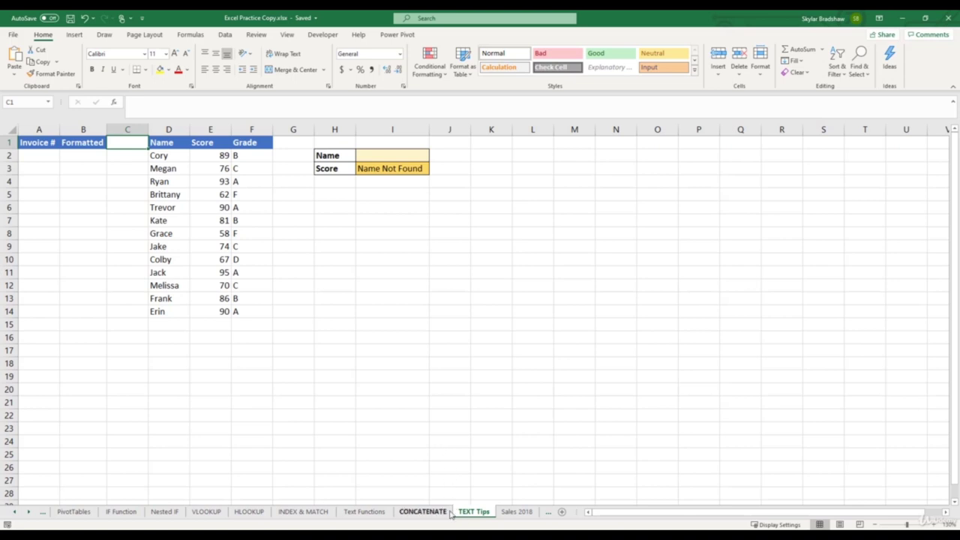
Enter invoice numbers 000001, 2, 3 in A2:A4 and extend the series to 10 in A11
{"action": "left_click", "coordinate": [43, 157]}
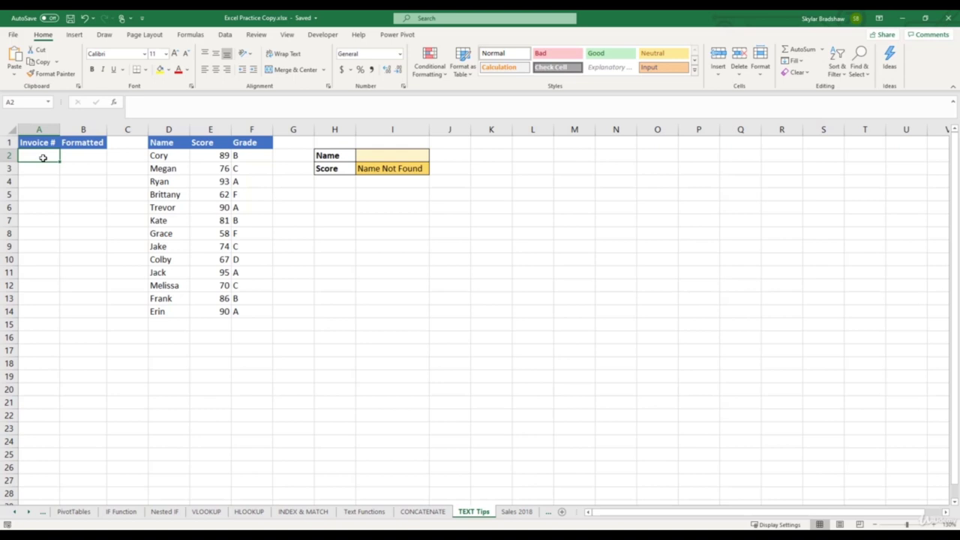
{"action": "type", "text": "0"}
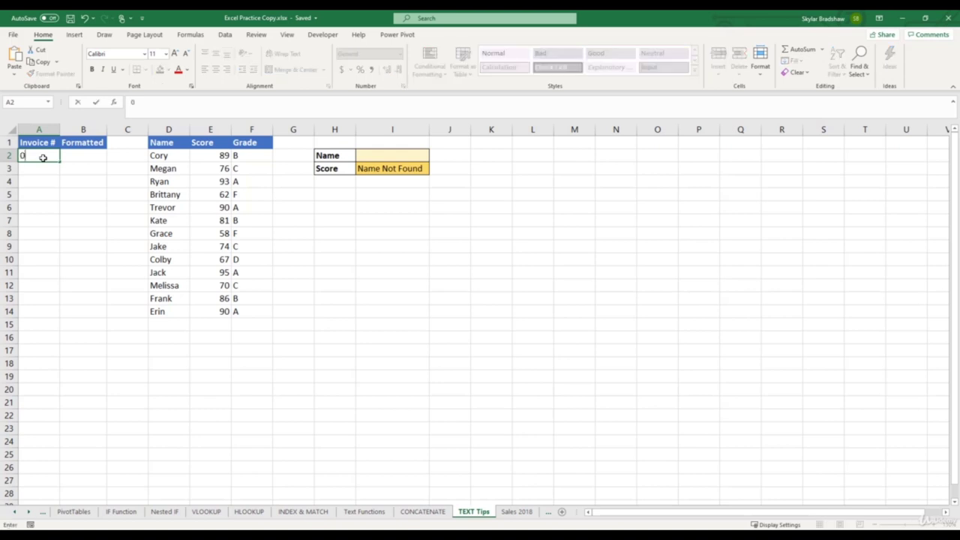
{"action": "type", "text": "00001"}
{"action": "key", "text": "Return"}
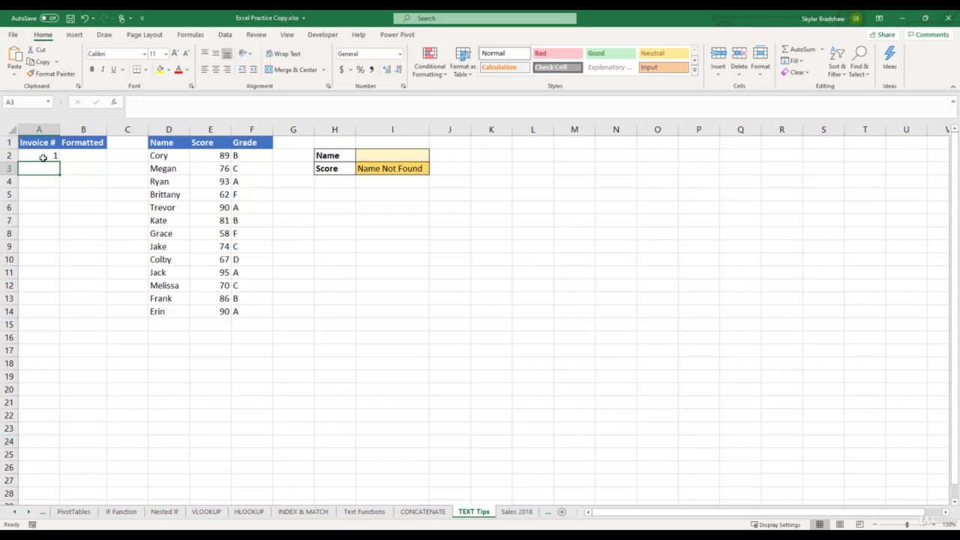
{"action": "type", "text": "2"}
{"action": "key", "text": "Return"}
{"action": "type", "text": "3"}
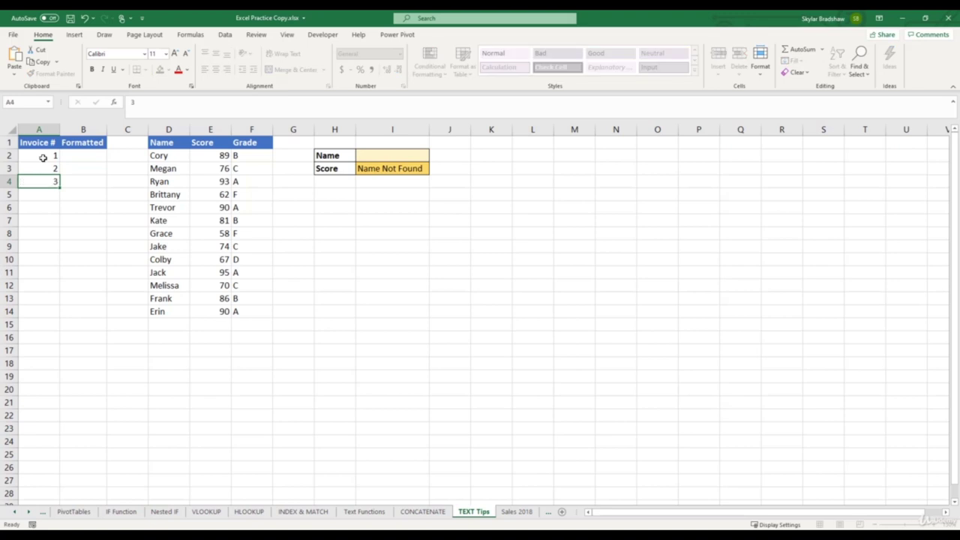
{"action": "key", "text": "Return"}
{"action": "left_click_drag", "start_coordinate": [43, 157], "coordinate": [56, 277]}
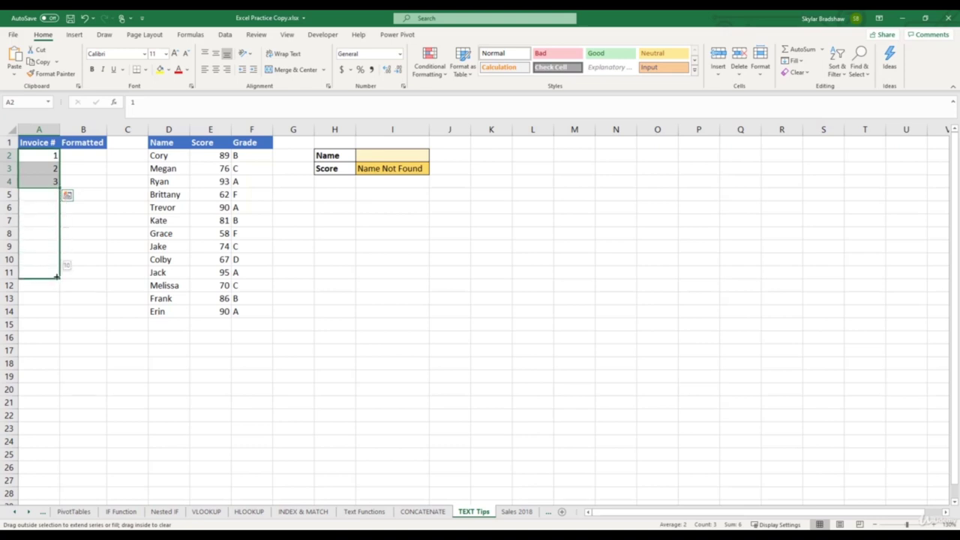
{"action": "left_click_drag", "start_coordinate": [57, 277], "coordinate": [56, 277]}
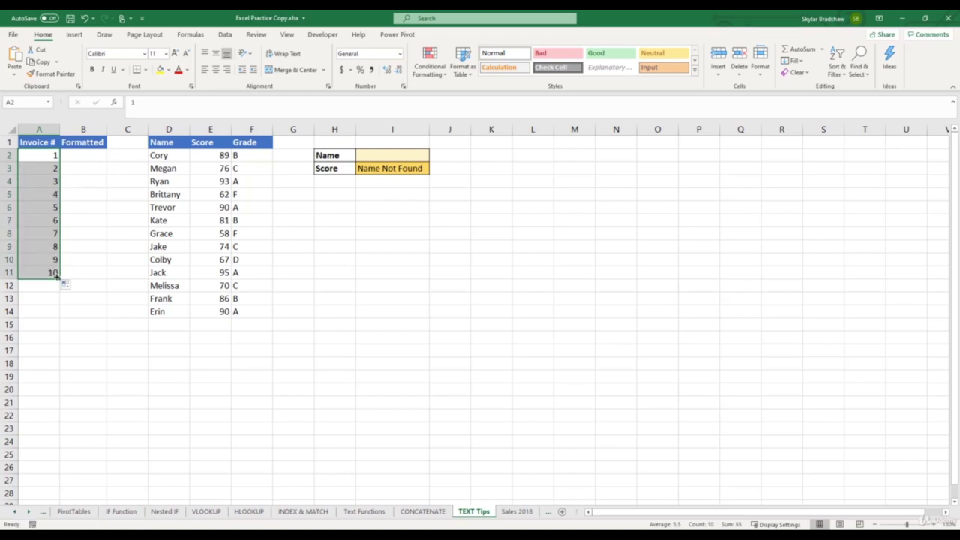
{"action": "left_click", "coordinate": [90, 153]}
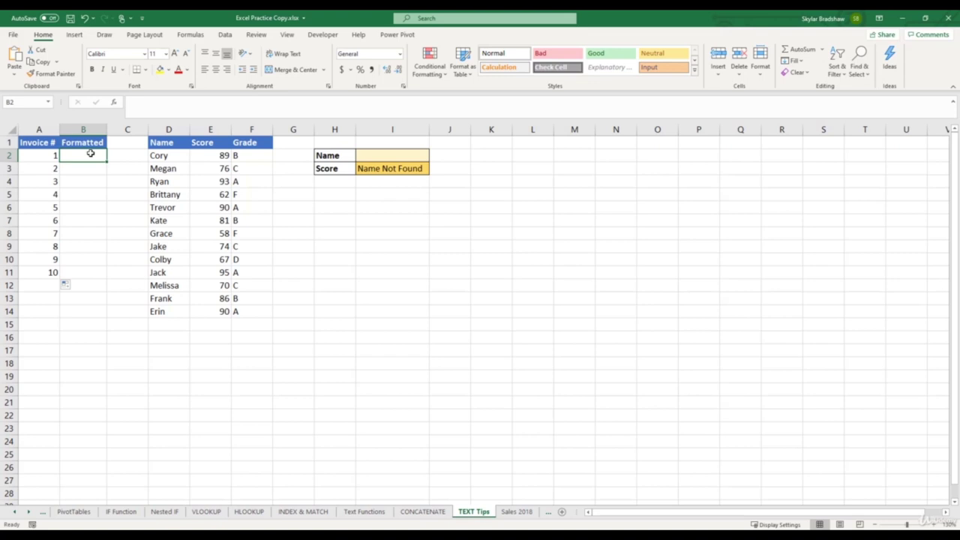
Enter =TEXT(A2,"000000") in B2 to show the invoice number as six-digit text
{"action": "type", "text": "="}
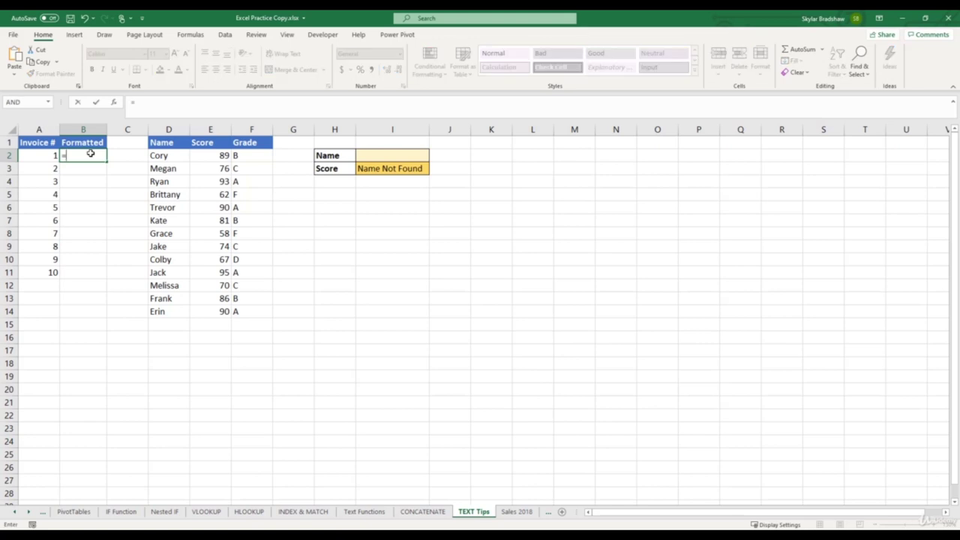
{"action": "type", "text": "text("}
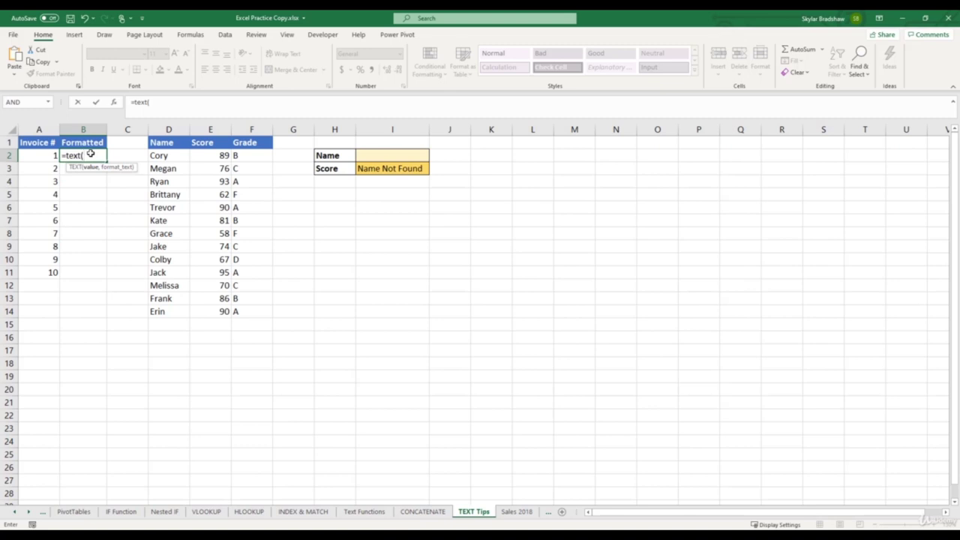
{"action": "left_click", "coordinate": [43, 157]}
{"action": "left_click", "coordinate": [43, 157]}
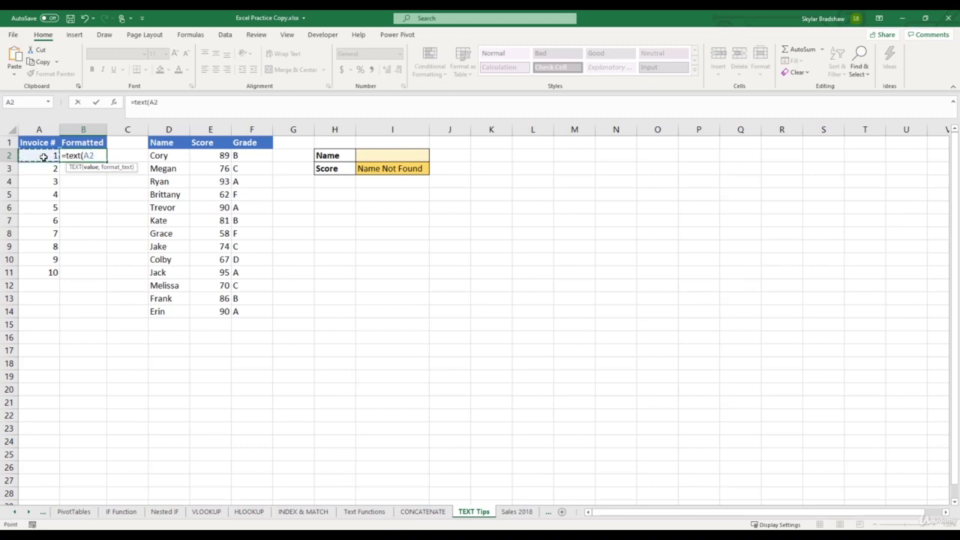
{"action": "type", "text": ","}
{"action": "type", "text": "\""}
{"action": "type", "text": "000000"}
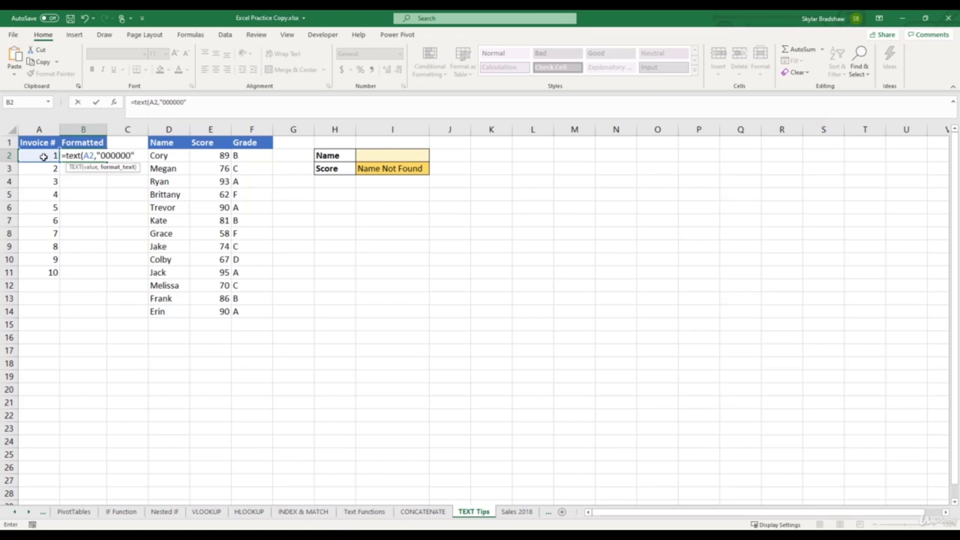
{"action": "type", "text": " )"}
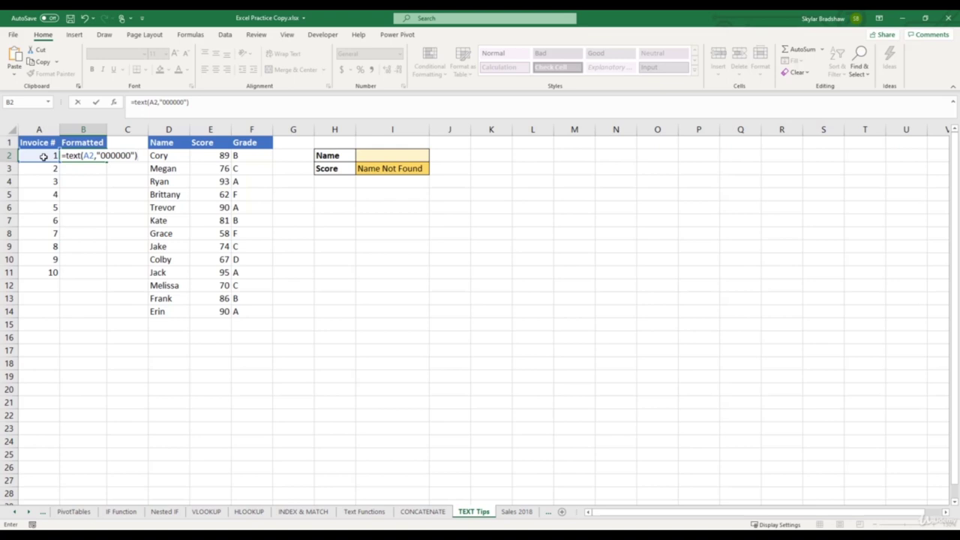
{"action": "key", "text": "Return"}
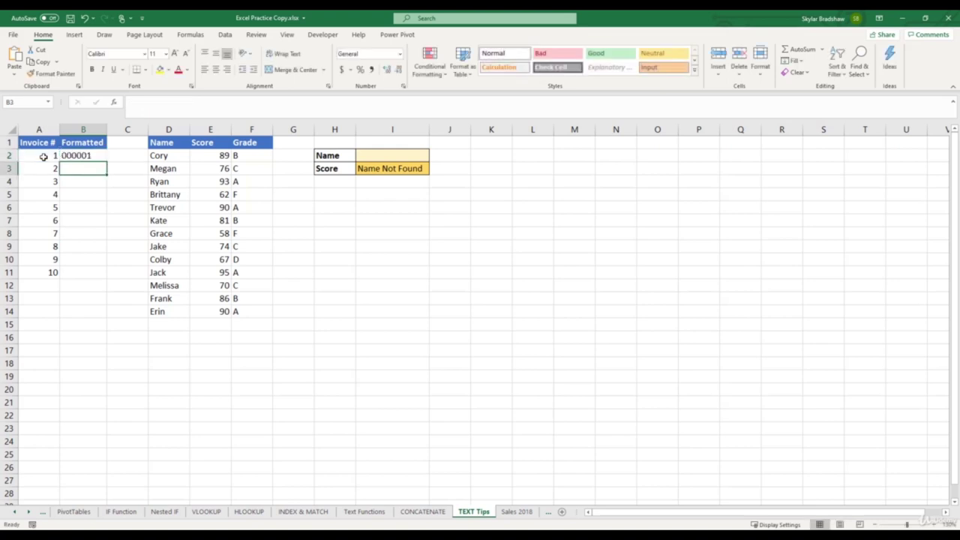
Fill B2's formula down through B11, then select invoice numbers A2:A11
{"action": "left_click", "coordinate": [98, 155]}
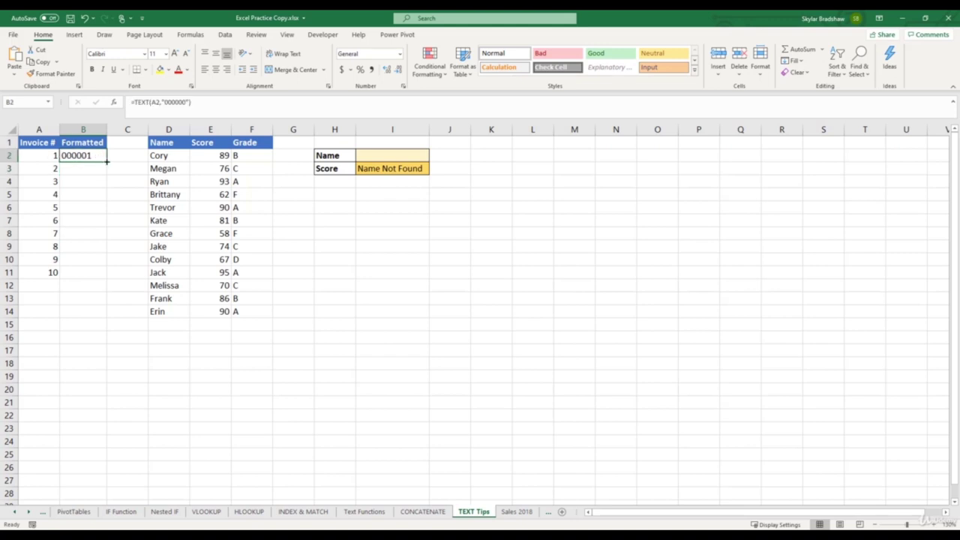
{"action": "double_click", "coordinate": [106, 162]}
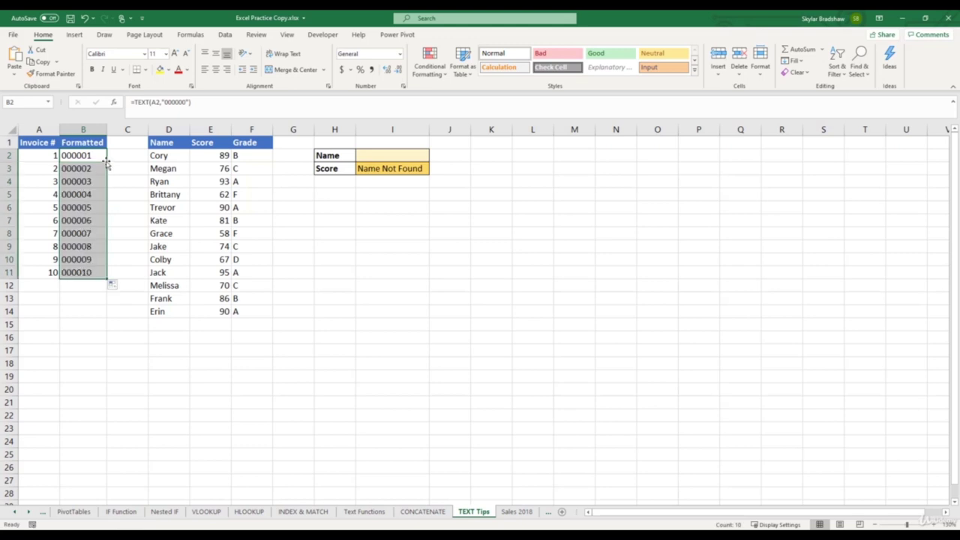
{"action": "left_click", "coordinate": [100, 156]}
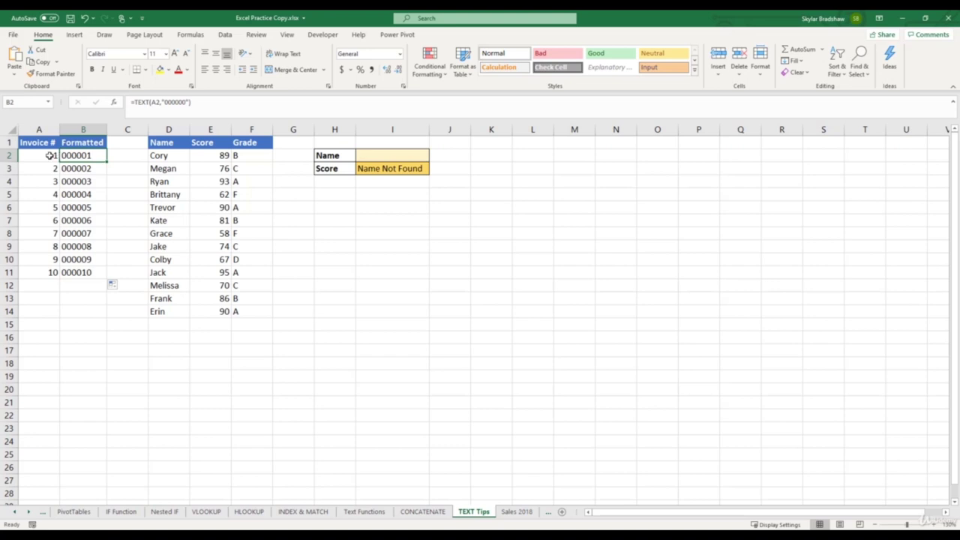
{"action": "left_click_drag", "start_coordinate": [43, 156], "coordinate": [32, 273]}
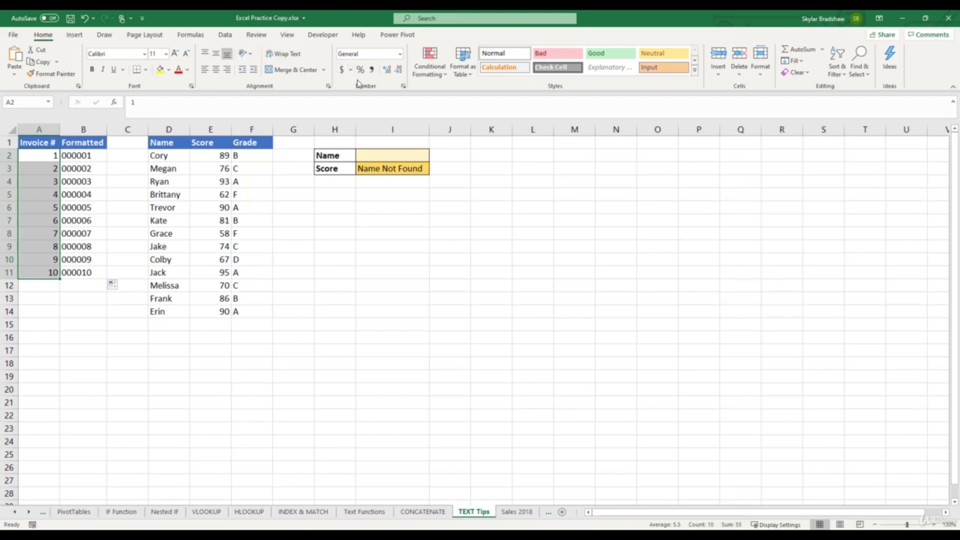
Give the Invoice # cells A2:A11 the custom 000000 format so they show 000001–000010
{"action": "left_click", "coordinate": [399, 54]}
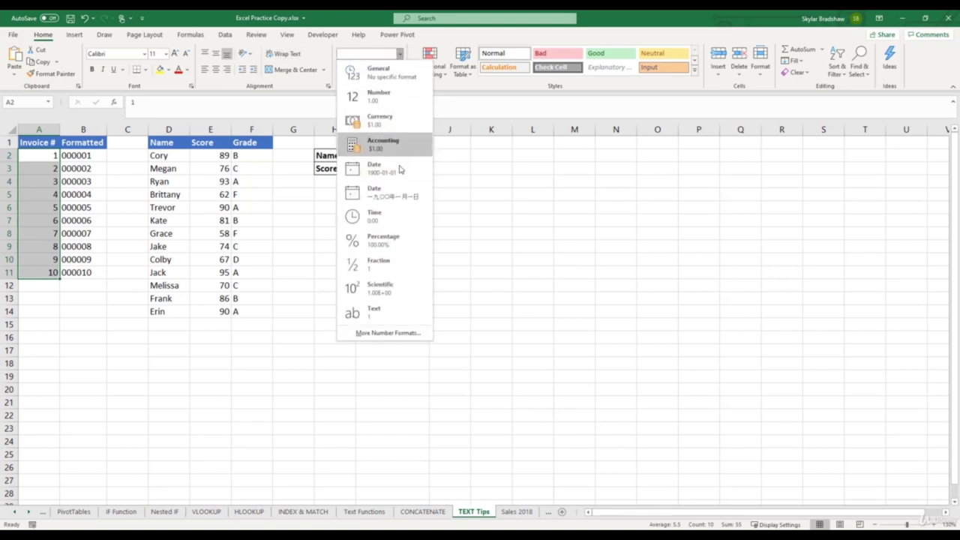
{"action": "left_click", "coordinate": [399, 334]}
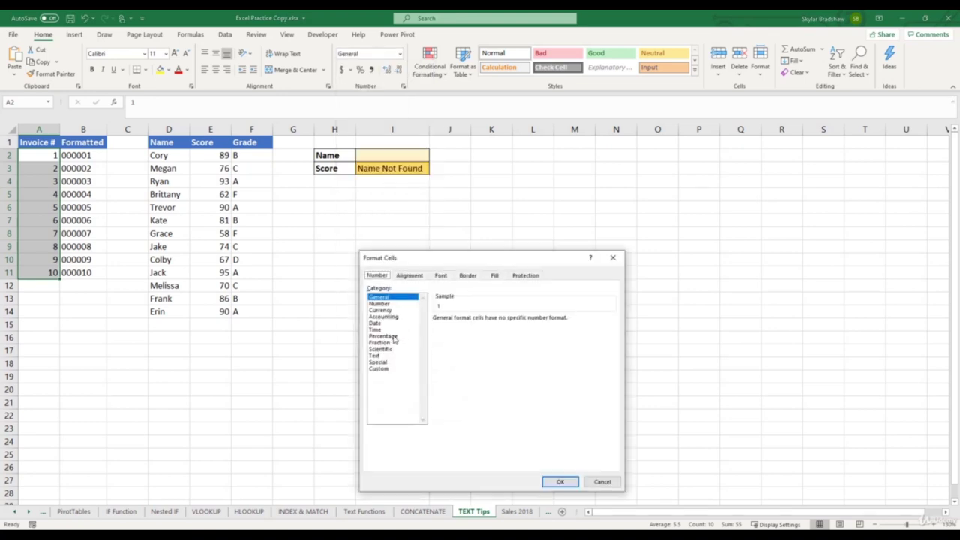
{"action": "left_click", "coordinate": [379, 369]}
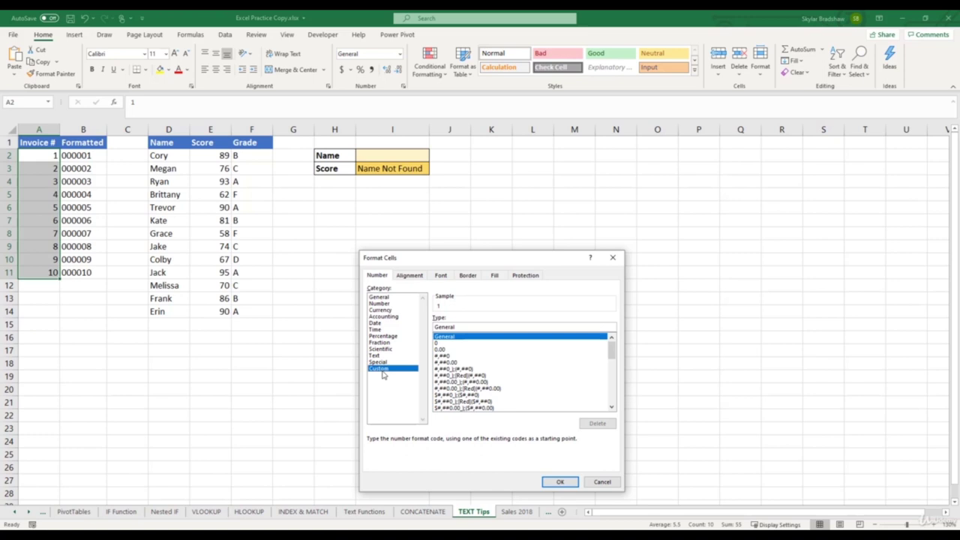
{"action": "left_click_drag", "start_coordinate": [458, 327], "coordinate": [434, 326]}
{"action": "type", "text": "000000"}
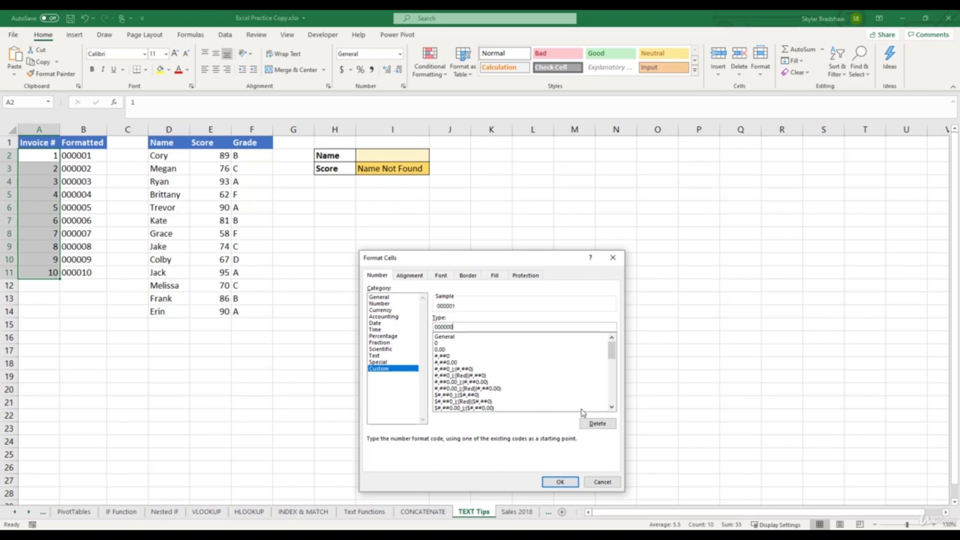
{"action": "left_click", "coordinate": [568, 483]}
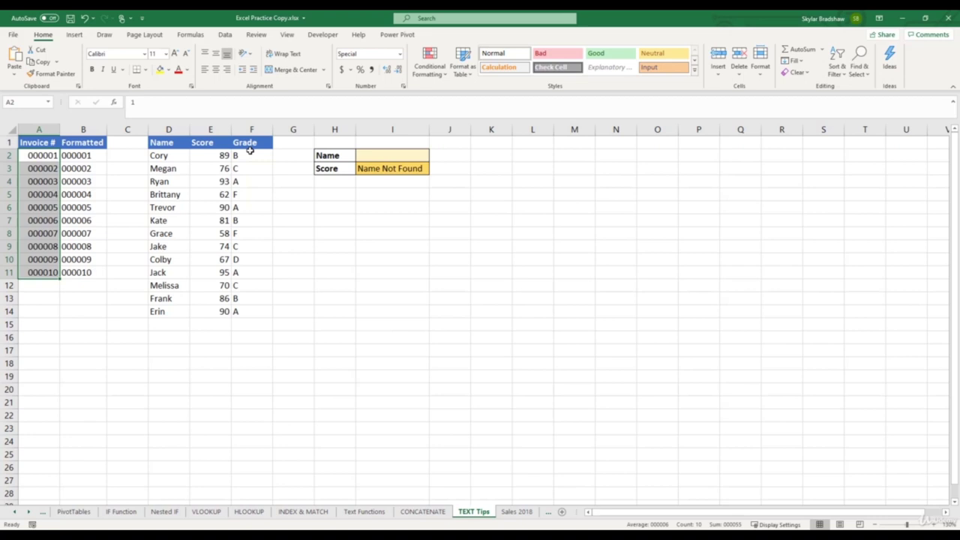
{"action": "left_click", "coordinate": [377, 169]}
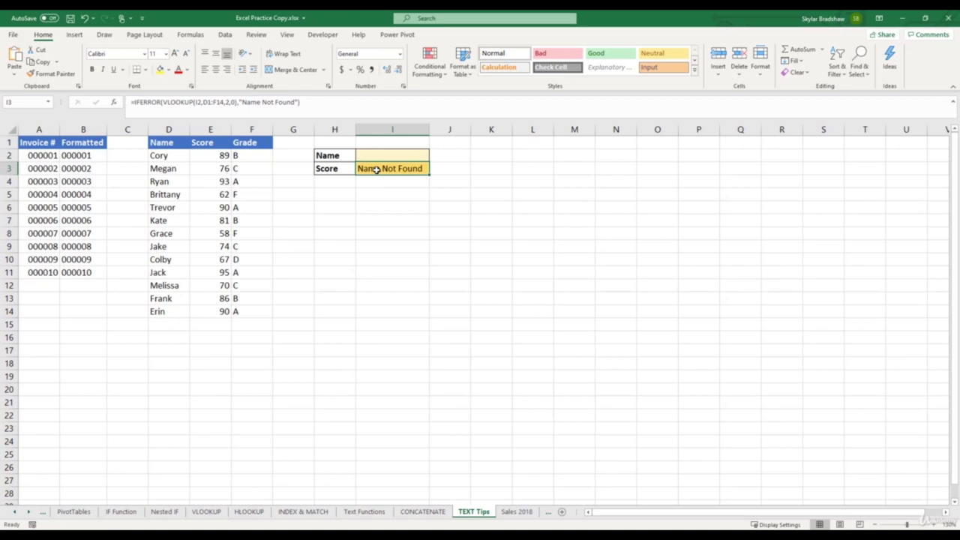
{"action": "left_click", "coordinate": [377, 157]}
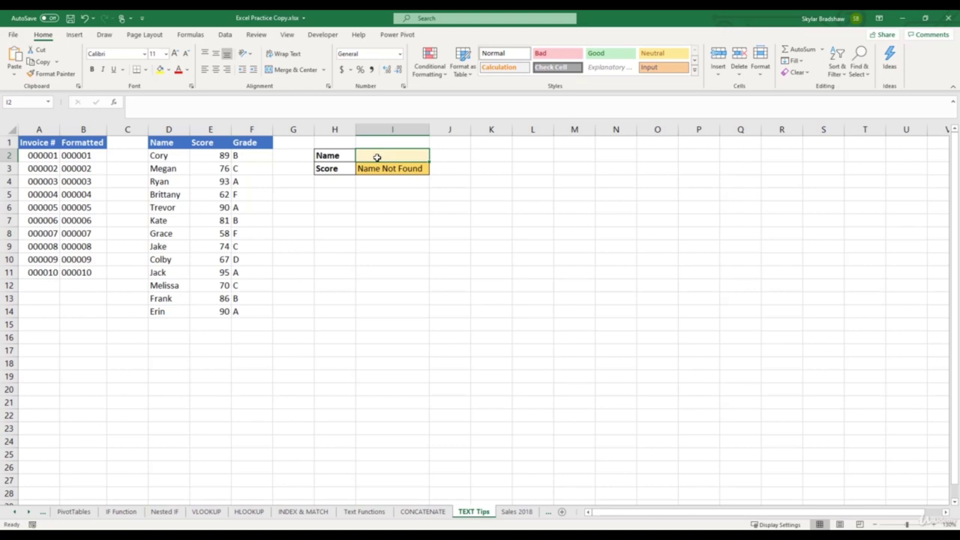
Enter Cory, then Trevor, as the lookup name in I2
{"action": "type", "text": "Cory"}
{"action": "key", "text": "Return"}
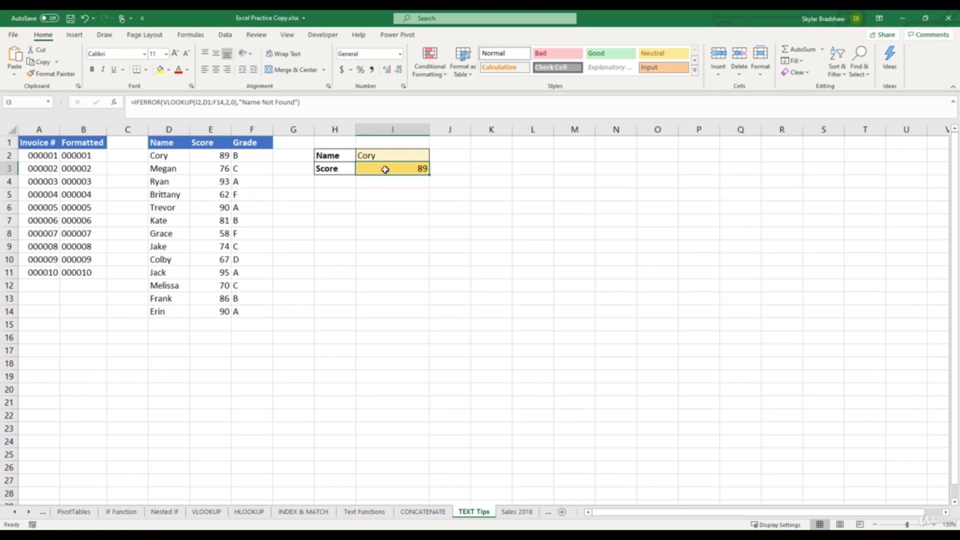
{"action": "left_click", "coordinate": [385, 156]}
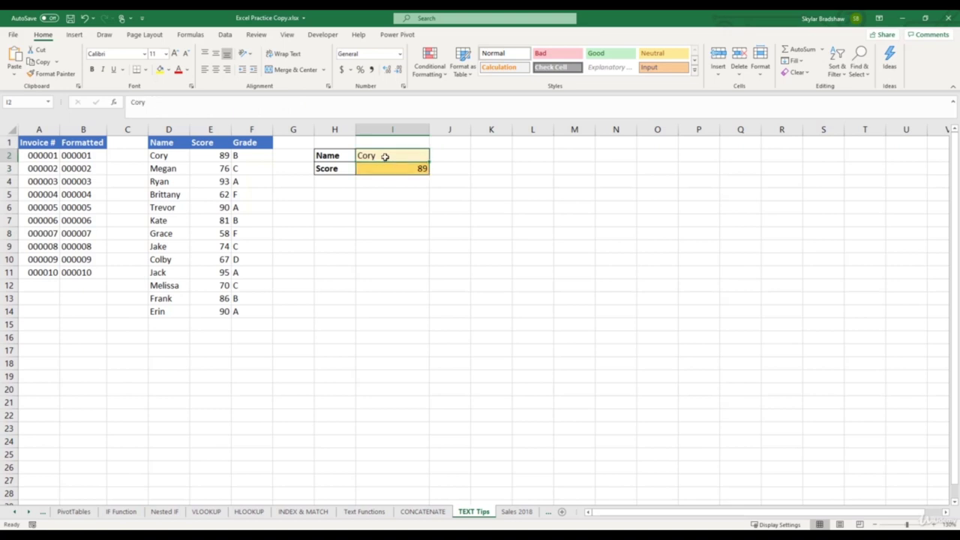
{"action": "type", "text": "Trevor"}
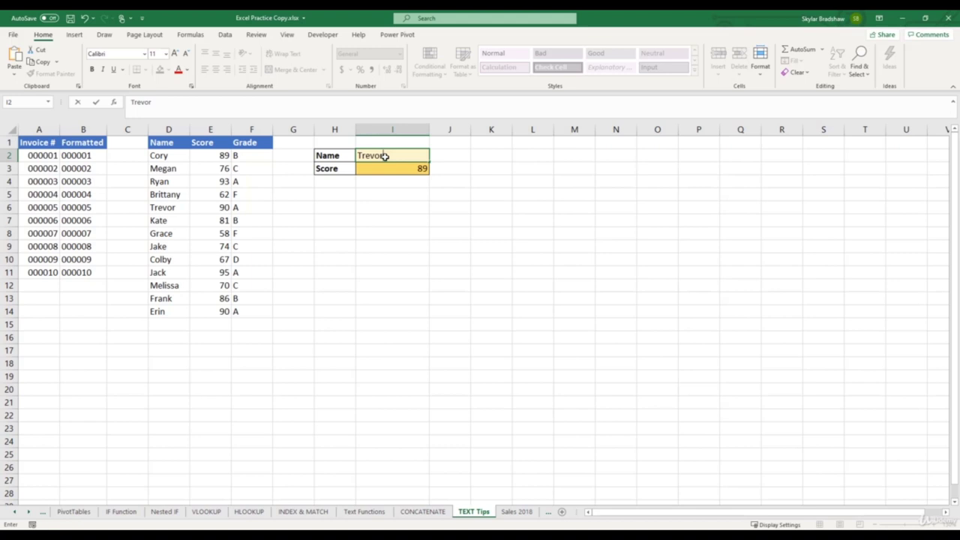
{"action": "key", "text": "Return"}
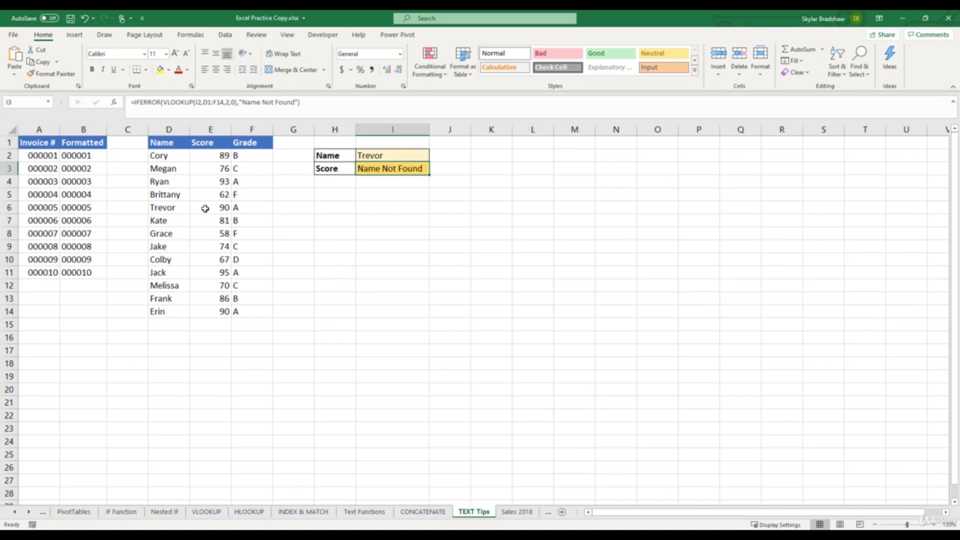
Open the Trevor entry in D6 for editing to inspect its contents
{"action": "left_click", "coordinate": [180, 208]}
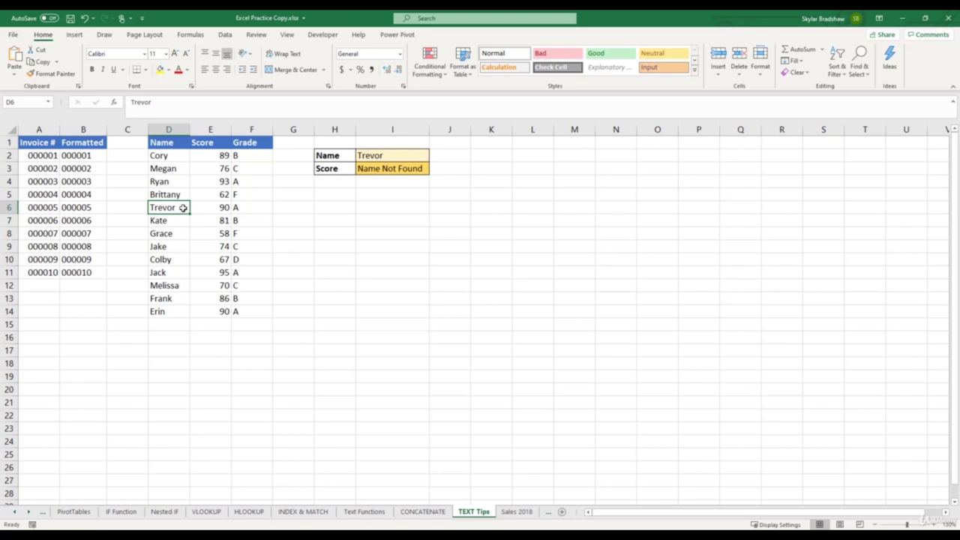
{"action": "double_click", "coordinate": [182, 208]}
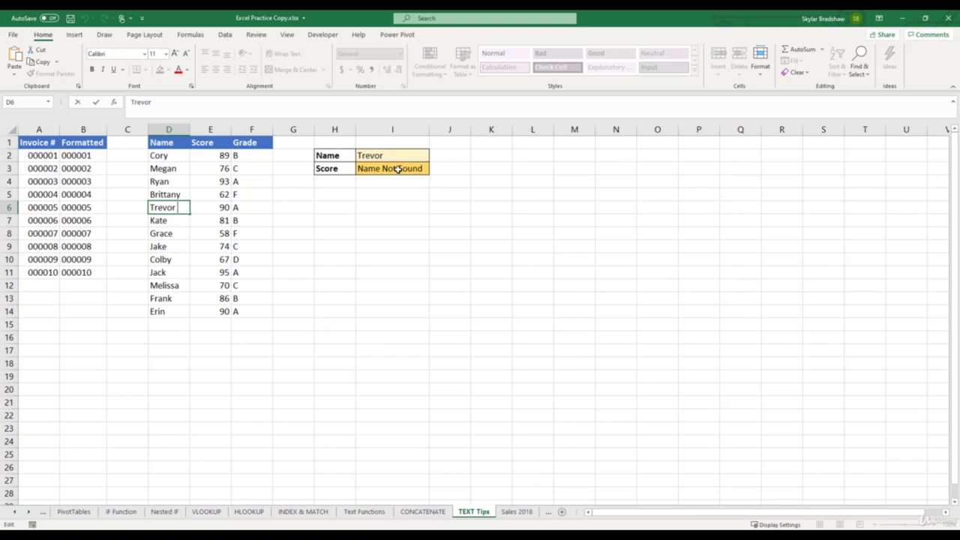
{"action": "left_click", "coordinate": [214, 129]}
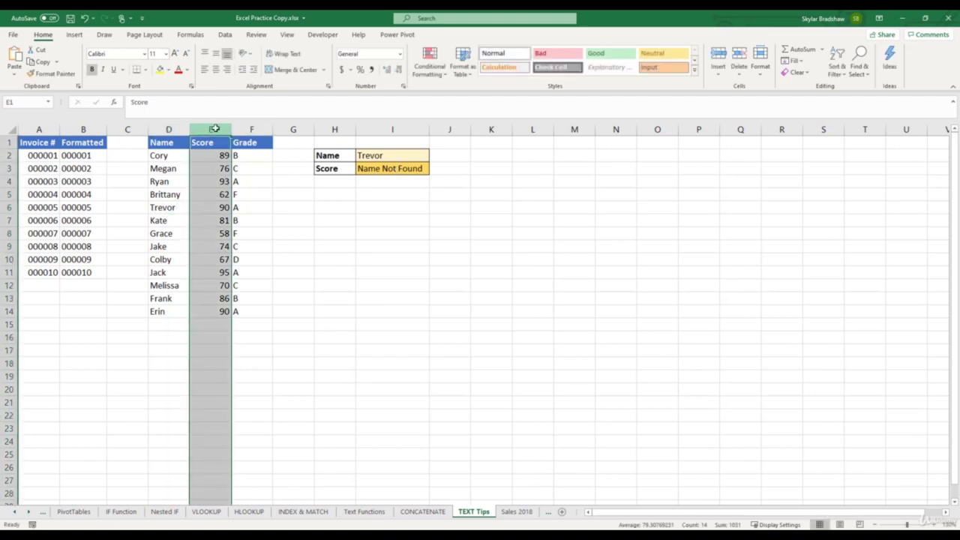
Insert a new column E before Score with the header TRIM
{"action": "key", "text": "ctrl+shift+plus"}
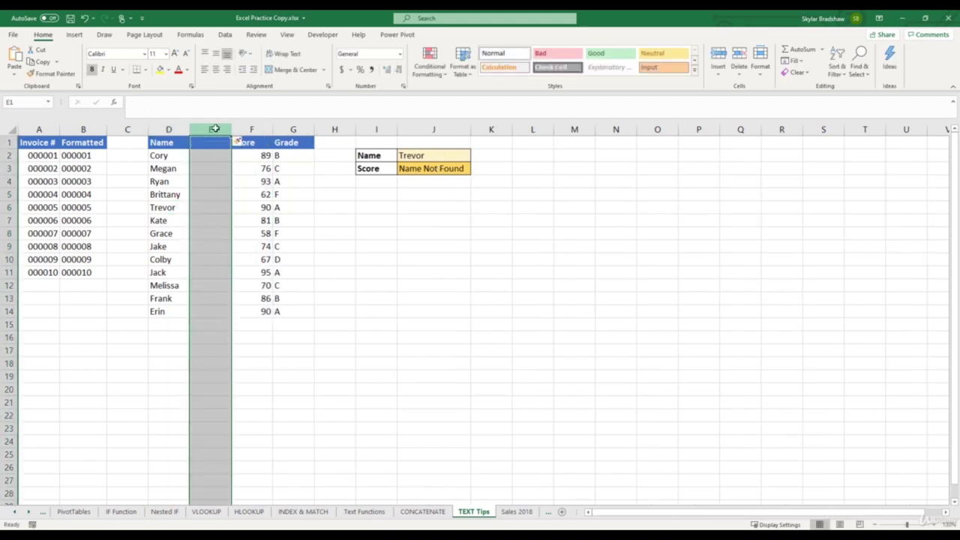
{"action": "left_click", "coordinate": [213, 146]}
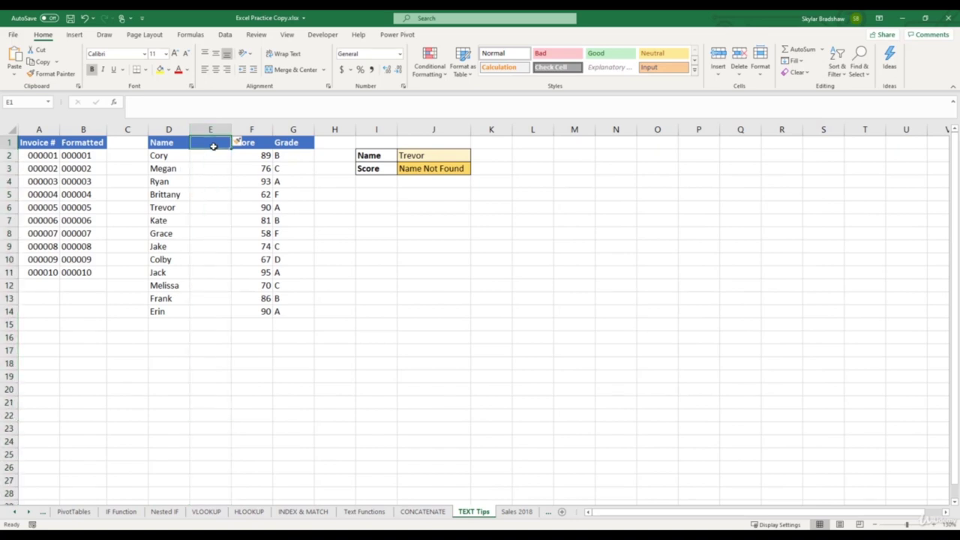
{"action": "type", "text": "TRIM"}
{"action": "key", "text": "Return"}
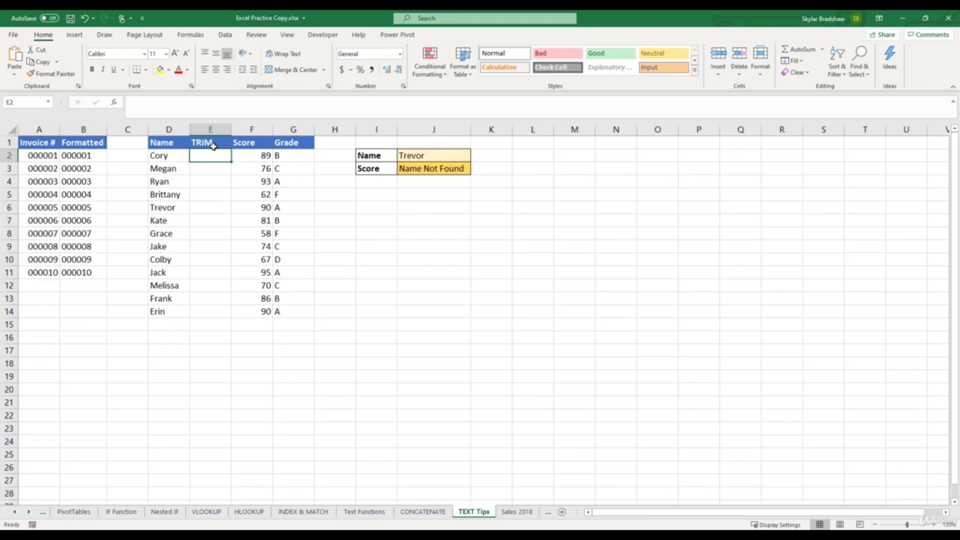
Enter =TRIM(D2) in E2 and fill it down to E14
{"action": "type", "text": "="}
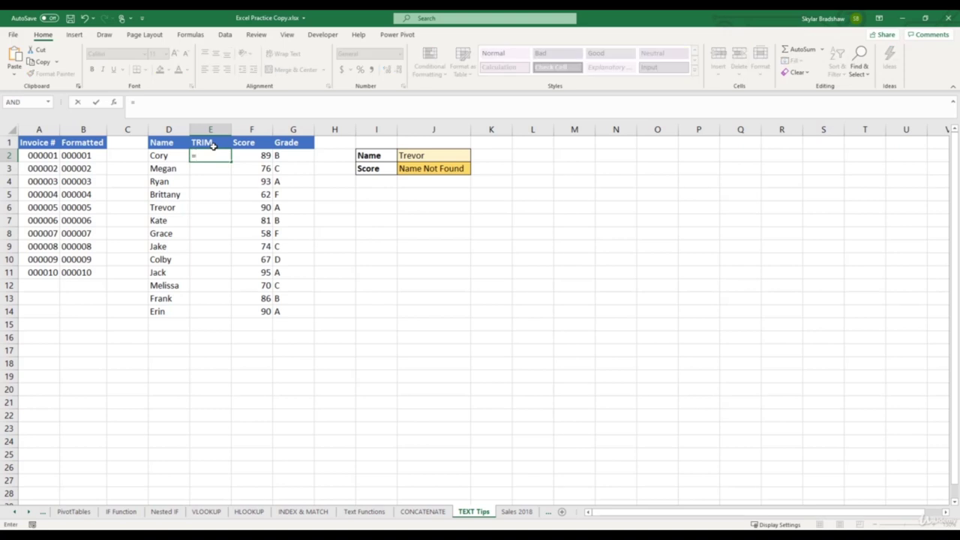
{"action": "type", "text": "trim"}
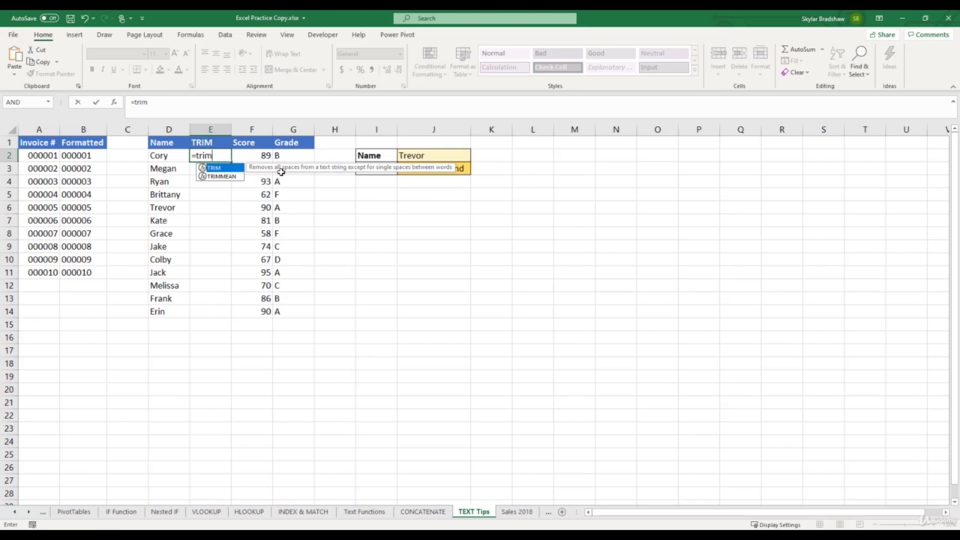
{"action": "type", "text": "("}
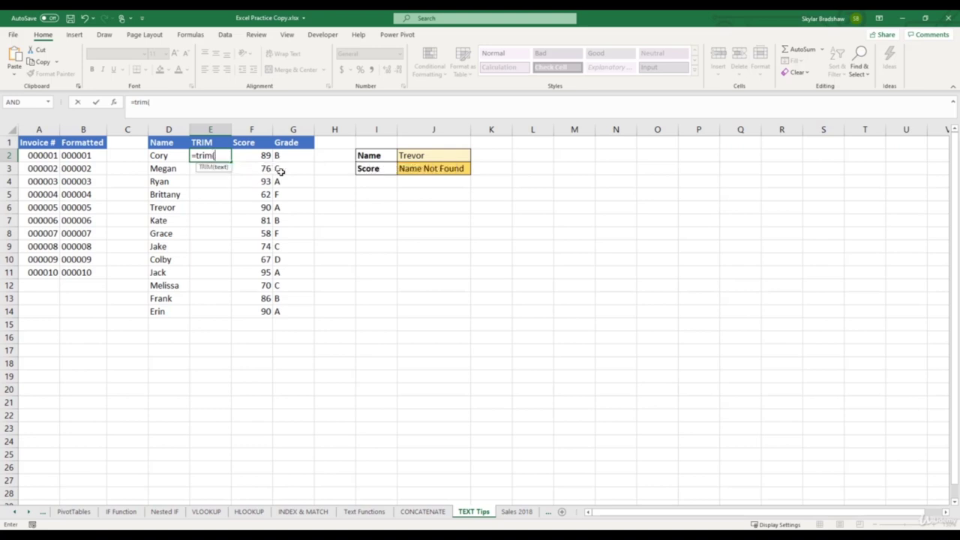
{"action": "left_click", "coordinate": [170, 155]}
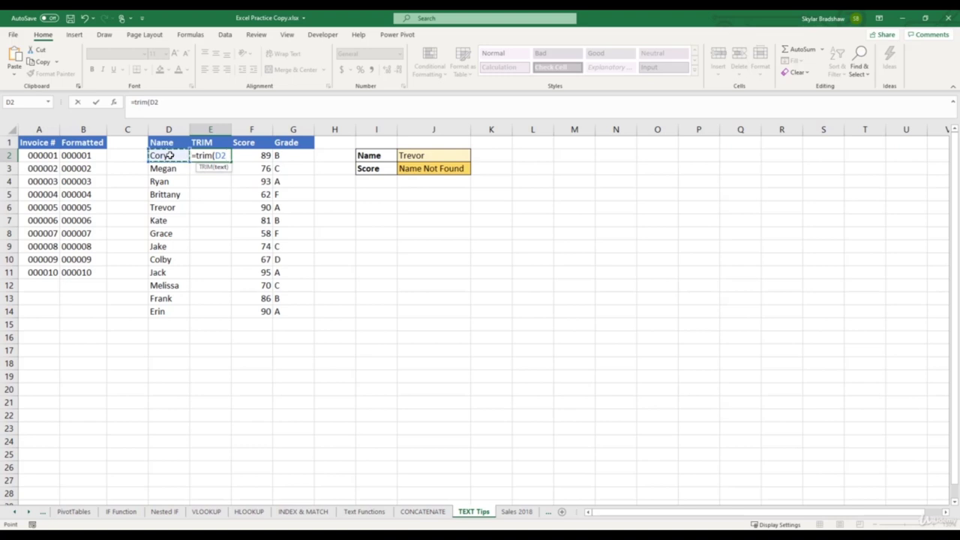
{"action": "type", "text": ")"}
{"action": "key", "text": "Return"}
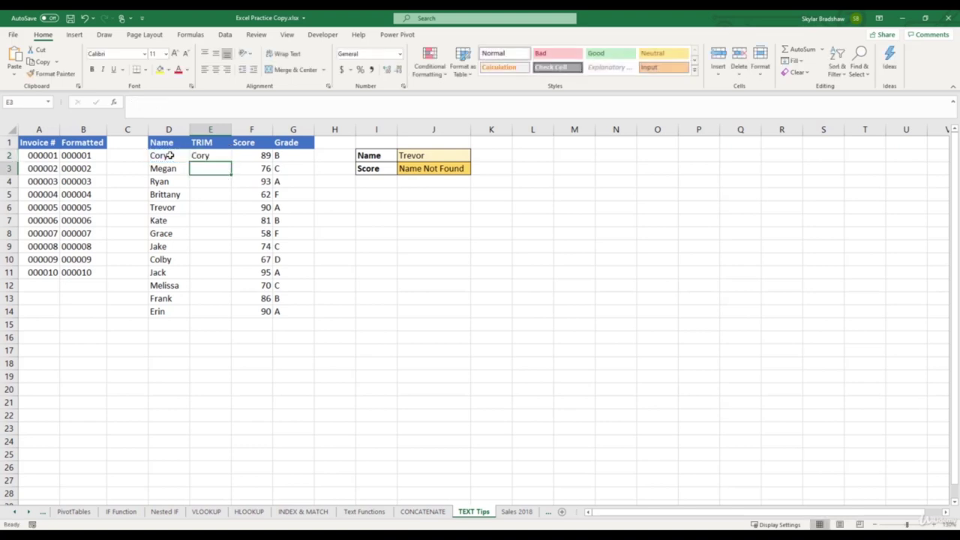
{"action": "left_click", "coordinate": [225, 156]}
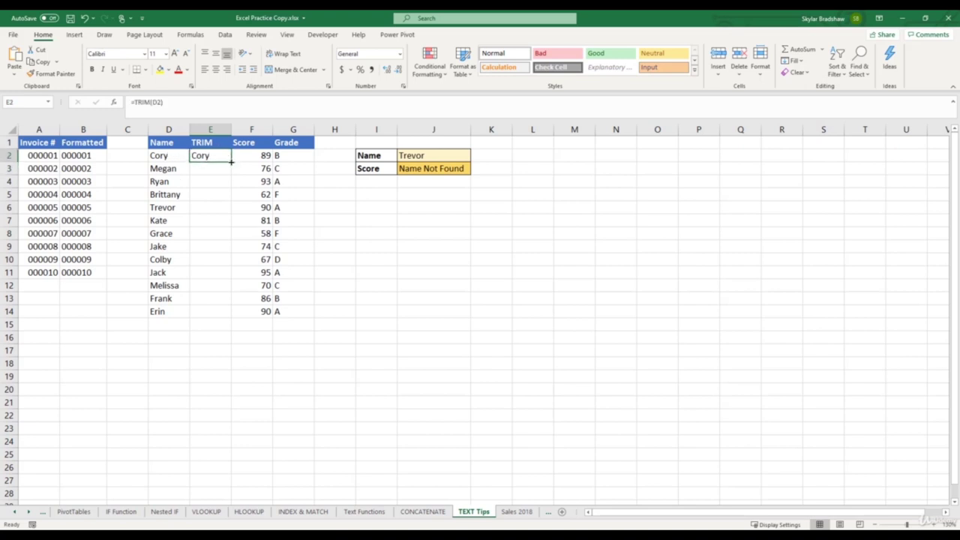
{"action": "double_click", "coordinate": [231, 162]}
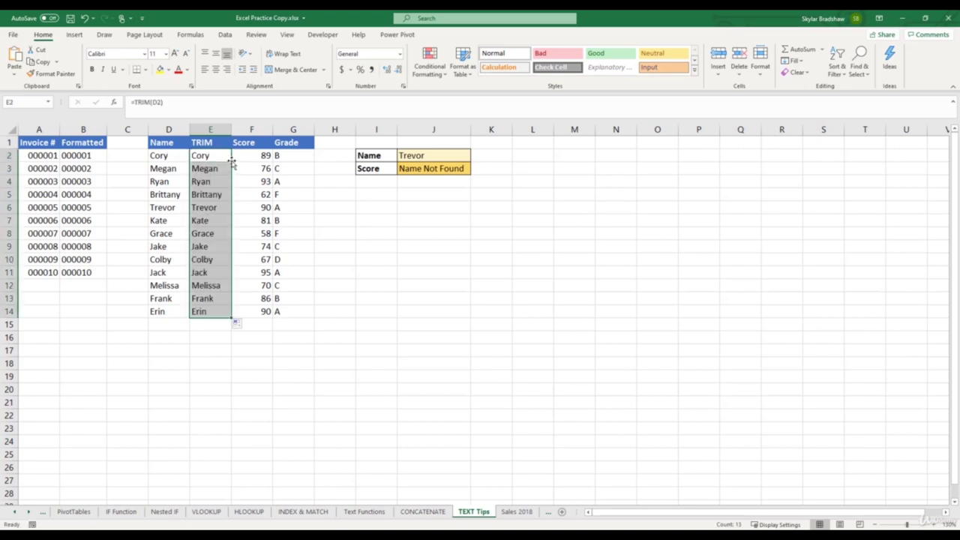
{"action": "left_click", "coordinate": [224, 207]}
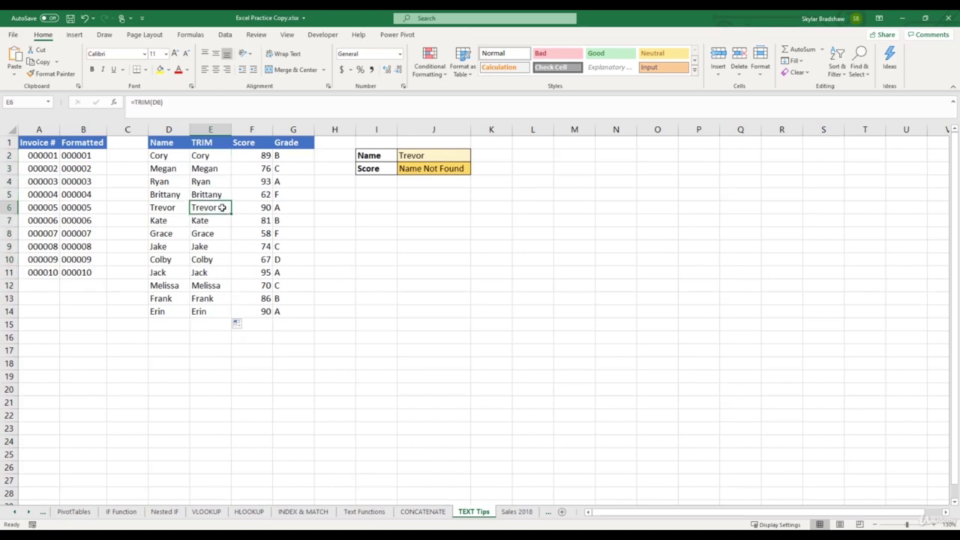
Change J3's VLOOKUP range to E1:G14 so Trevor returns 90, then go to Sales 2018
{"action": "left_click", "coordinate": [417, 169]}
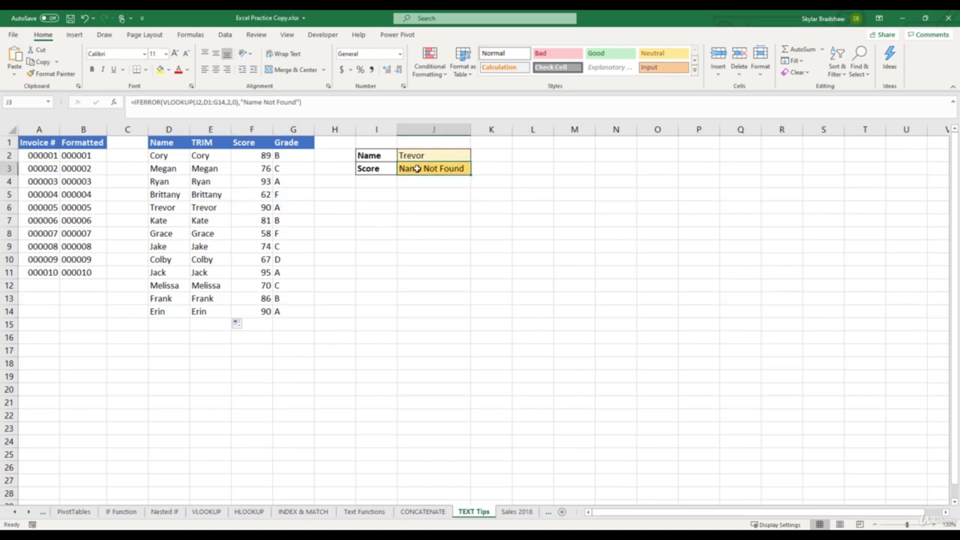
{"action": "left_click_drag", "start_coordinate": [225, 102], "coordinate": [203, 102]}
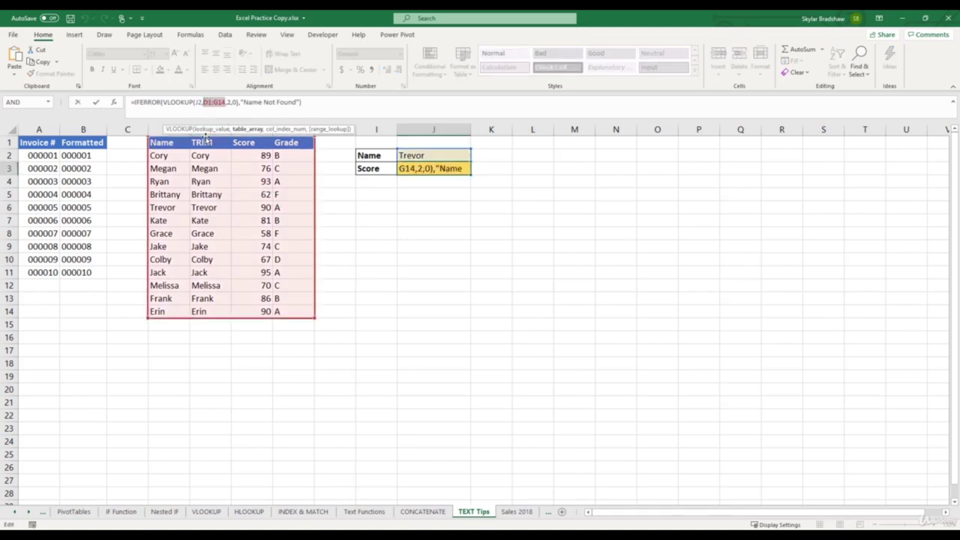
{"action": "left_click_drag", "start_coordinate": [205, 141], "coordinate": [297, 306]}
{"action": "key", "text": "Return"}
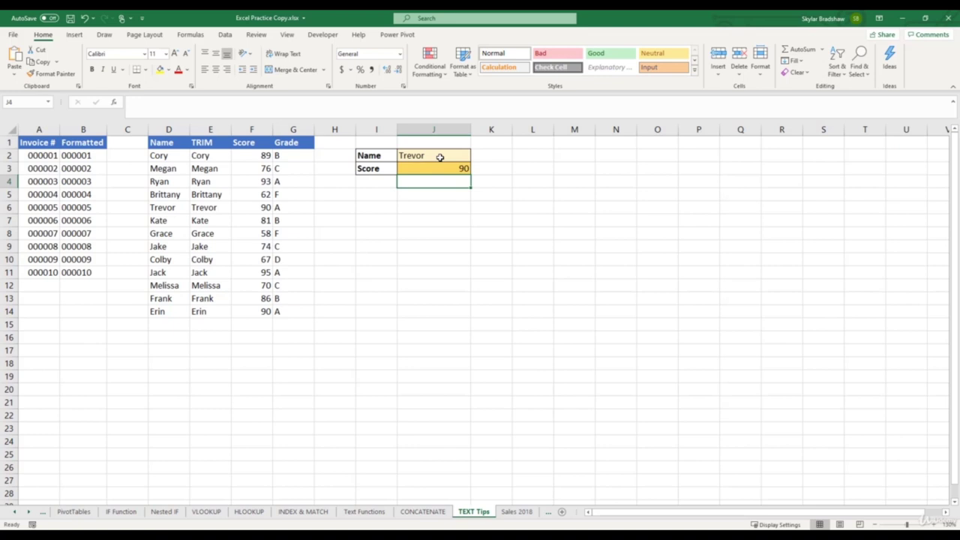
{"action": "key", "text": "ctrl+Page_Down"}
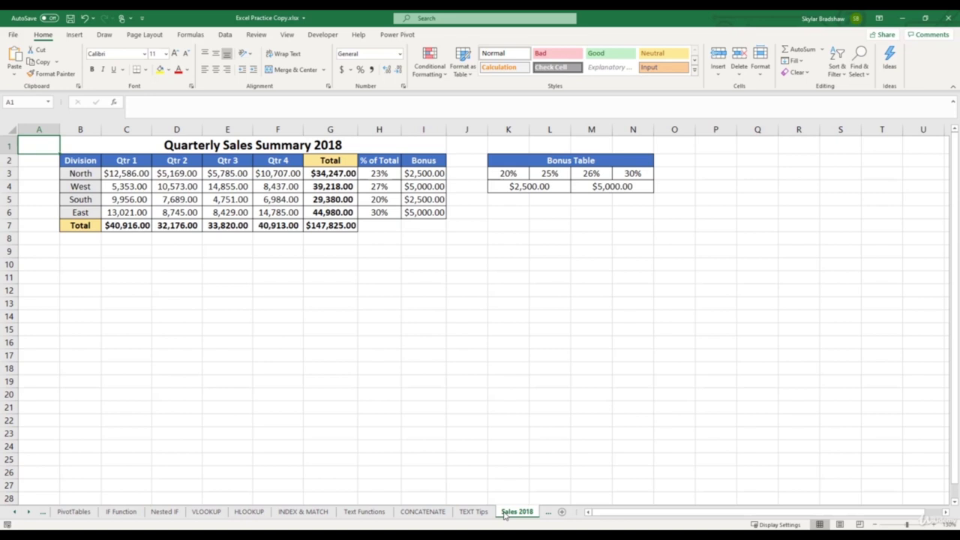
Trace the precedents of the North total in G3, then remove the arrows
{"action": "left_click", "coordinate": [192, 36]}
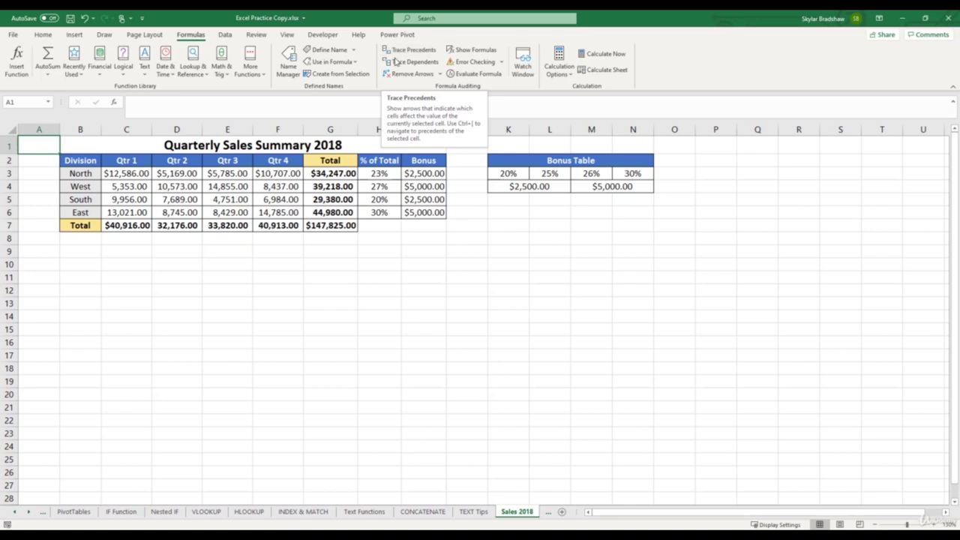
{"action": "left_click", "coordinate": [339, 175]}
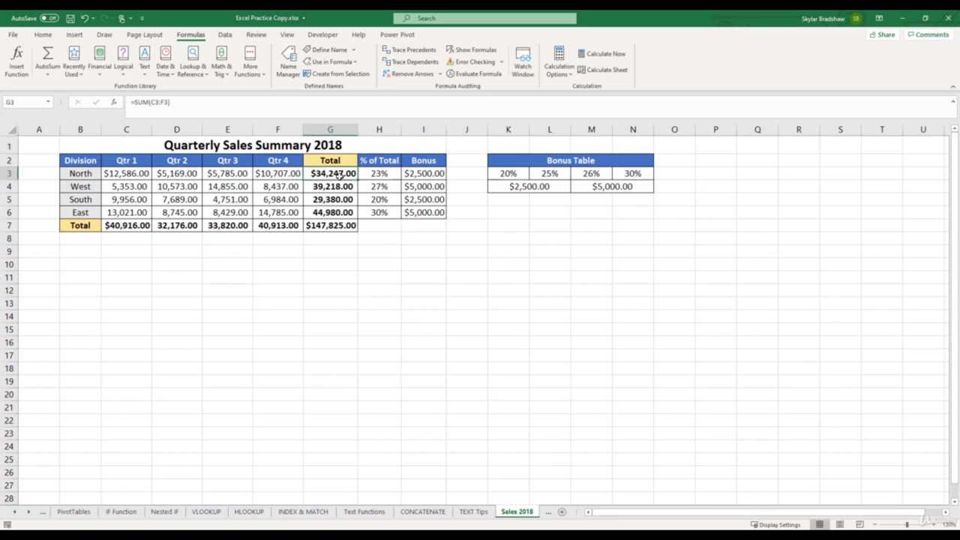
{"action": "left_click", "coordinate": [407, 50]}
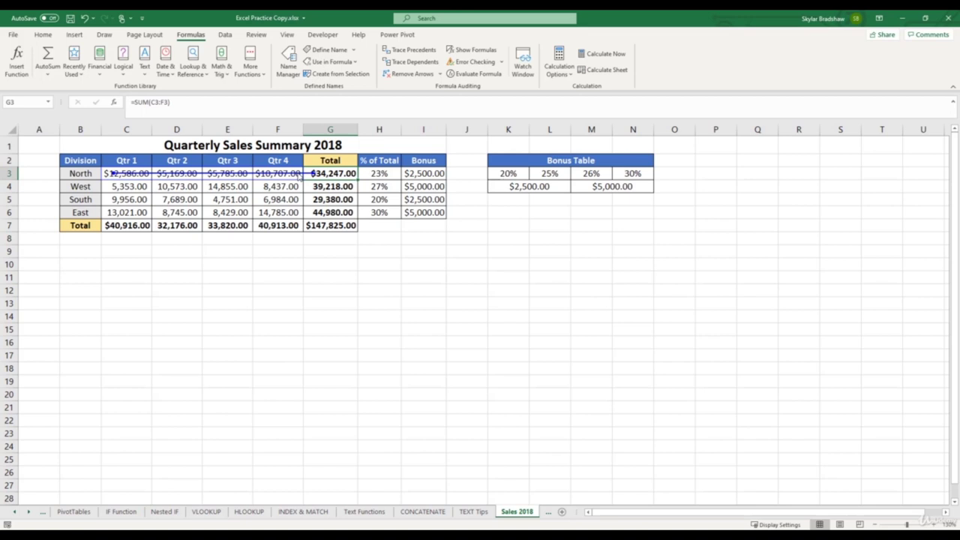
{"action": "left_click", "coordinate": [400, 75]}
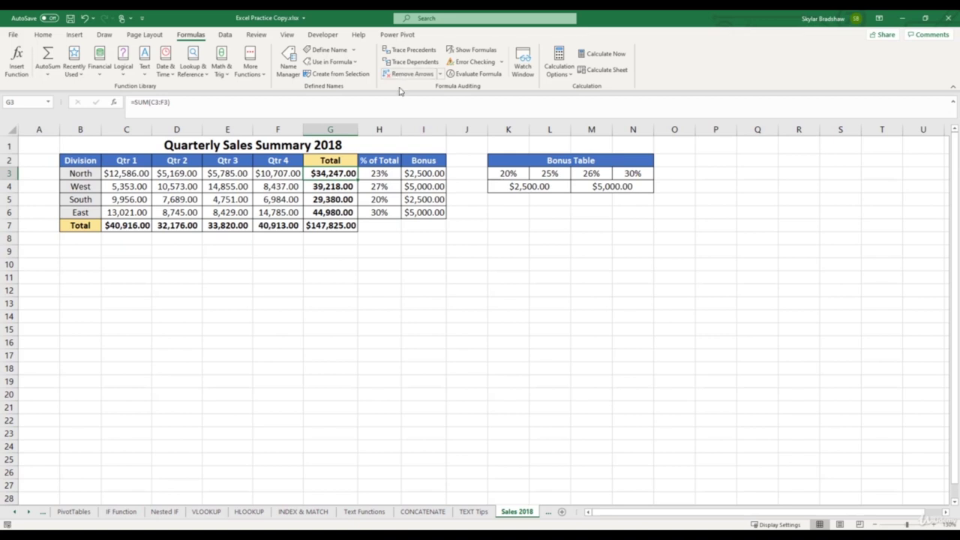
{"action": "left_click", "coordinate": [390, 173]}
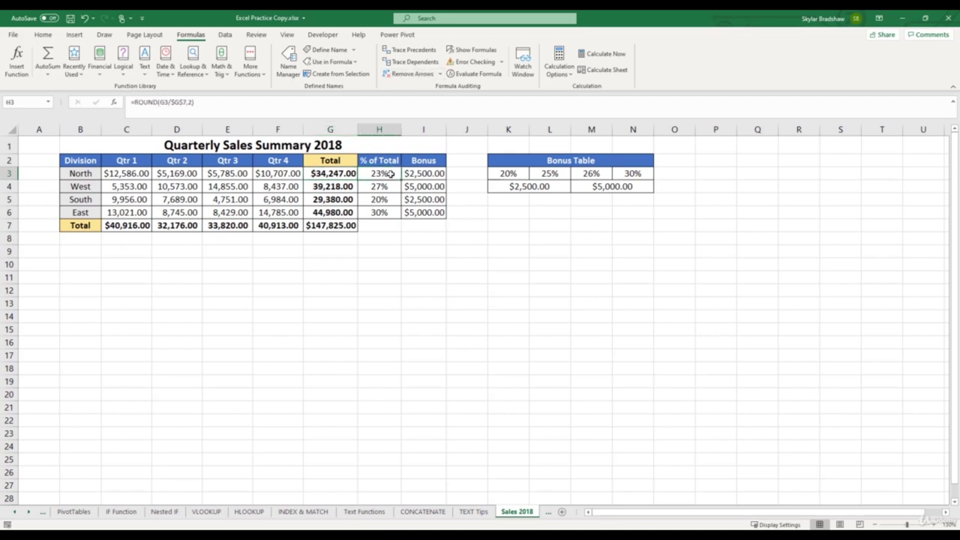
{"action": "left_click", "coordinate": [400, 53]}
{"action": "left_click", "coordinate": [398, 75]}
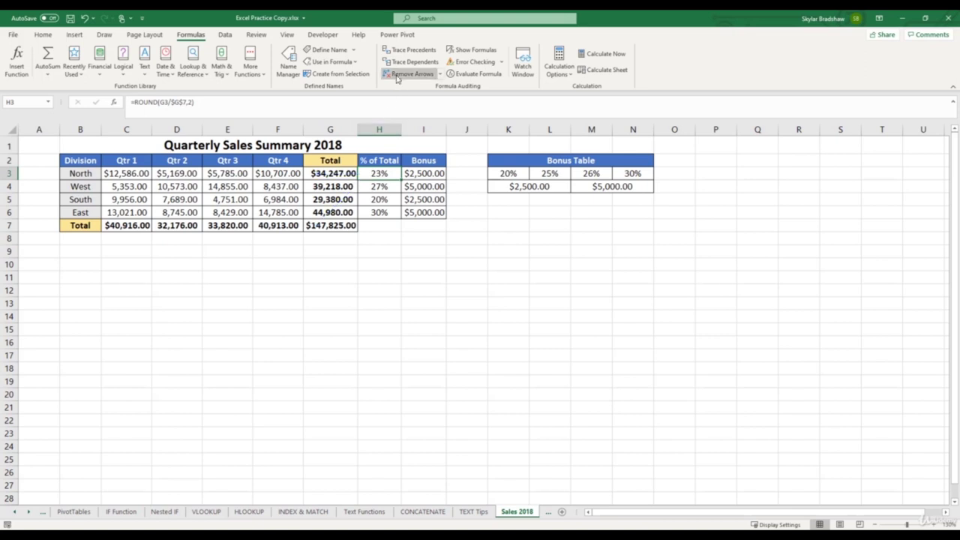
{"action": "left_click", "coordinate": [418, 174]}
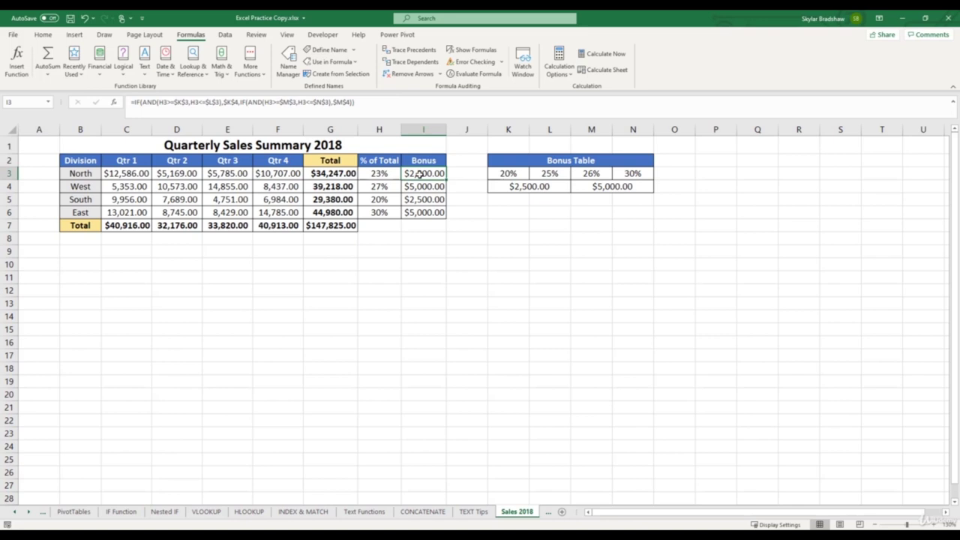
{"action": "left_click", "coordinate": [424, 51]}
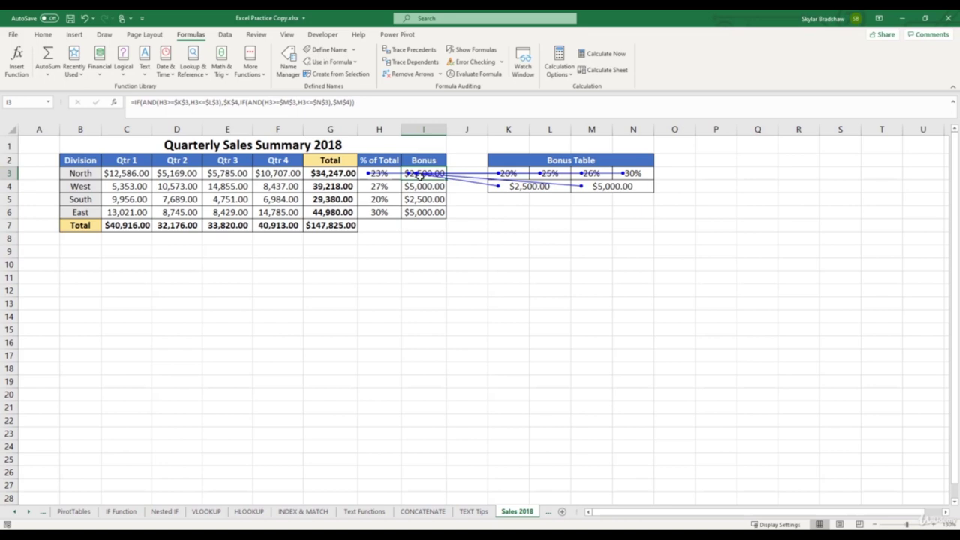
{"action": "left_click", "coordinate": [415, 78]}
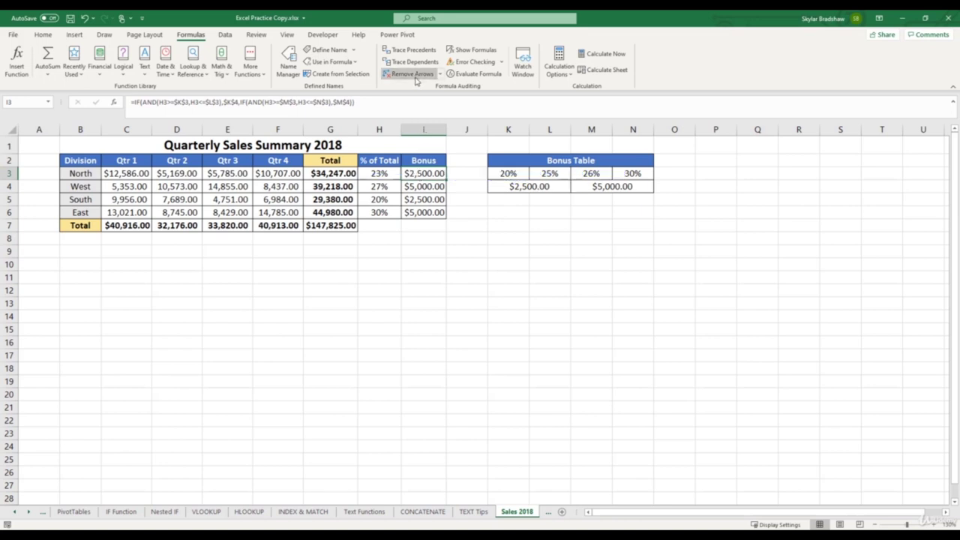
{"action": "left_click", "coordinate": [415, 63]}
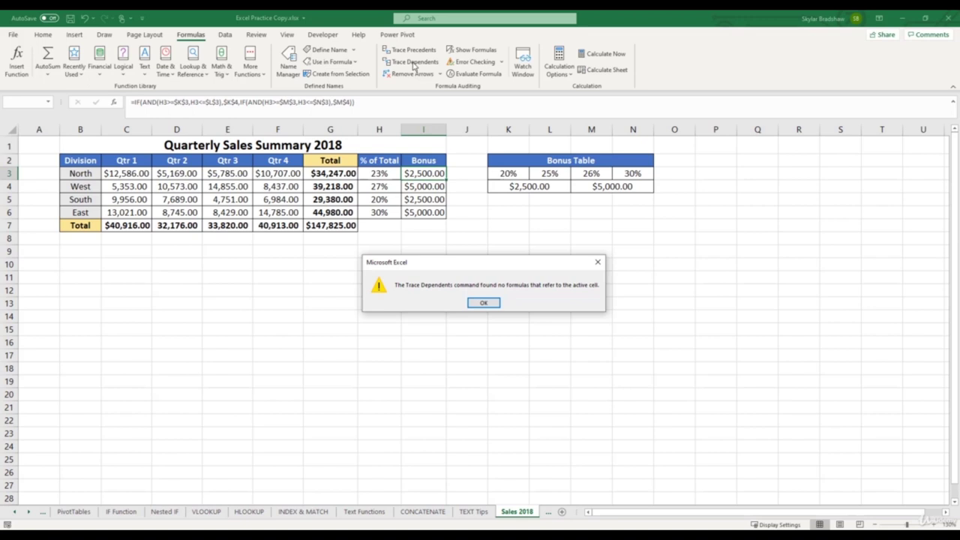
{"action": "left_click", "coordinate": [485, 303]}
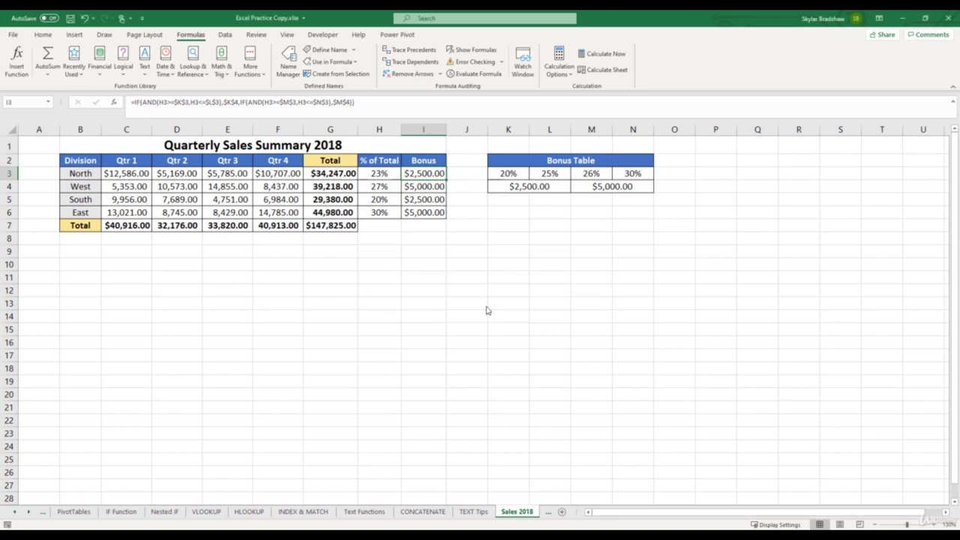
{"action": "left_click", "coordinate": [555, 187]}
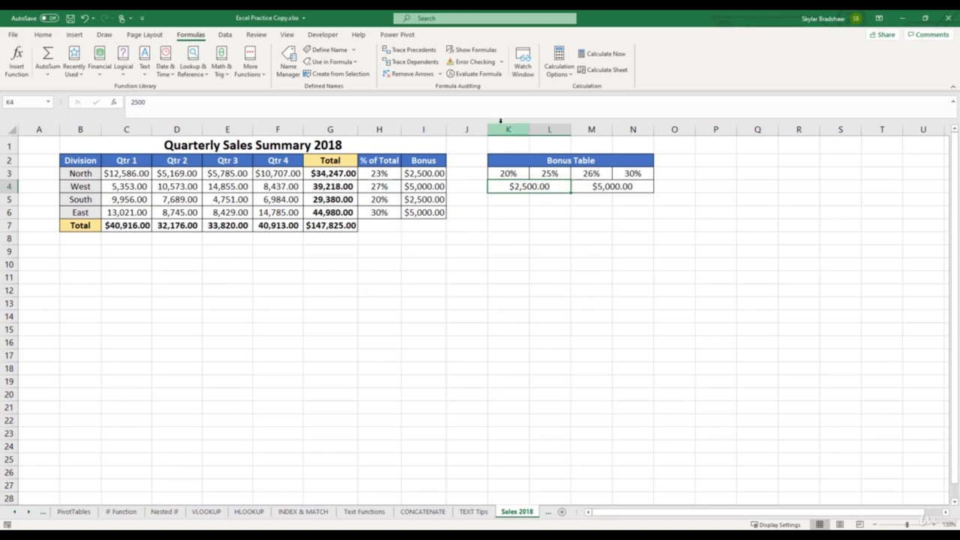
Trace K4's dependents to I3:I6, test a 3000 bonus, undo it, and clear the arrows
{"action": "left_click", "coordinate": [424, 64]}
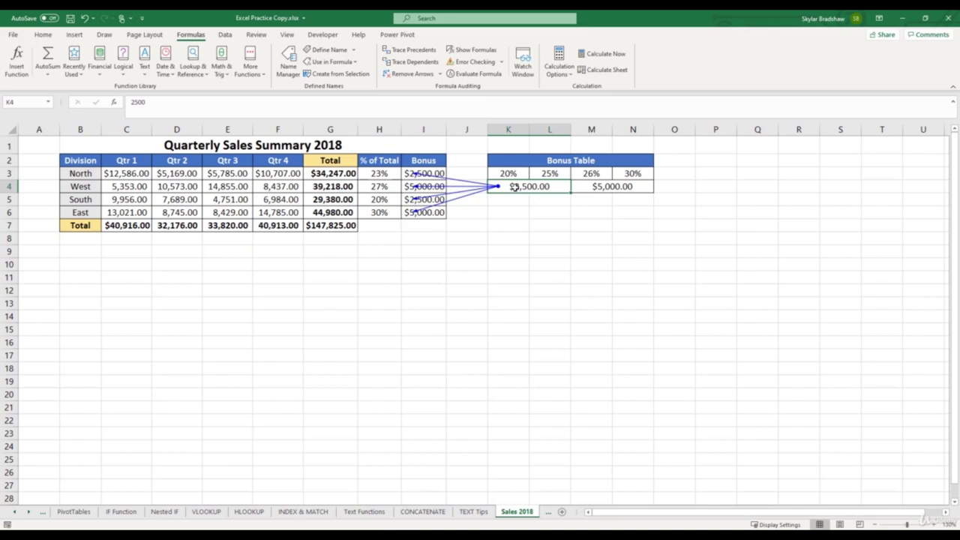
{"action": "type", "text": "3000"}
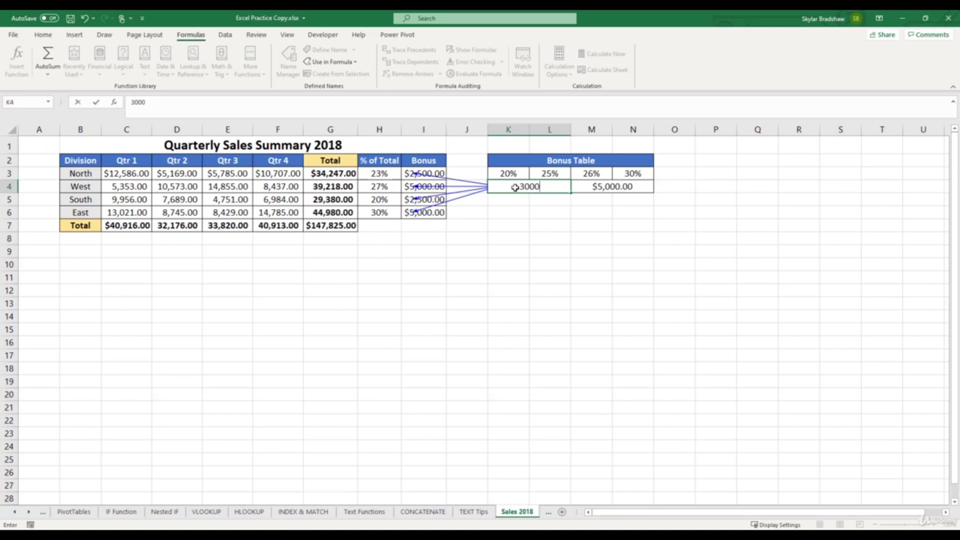
{"action": "key", "text": "Return"}
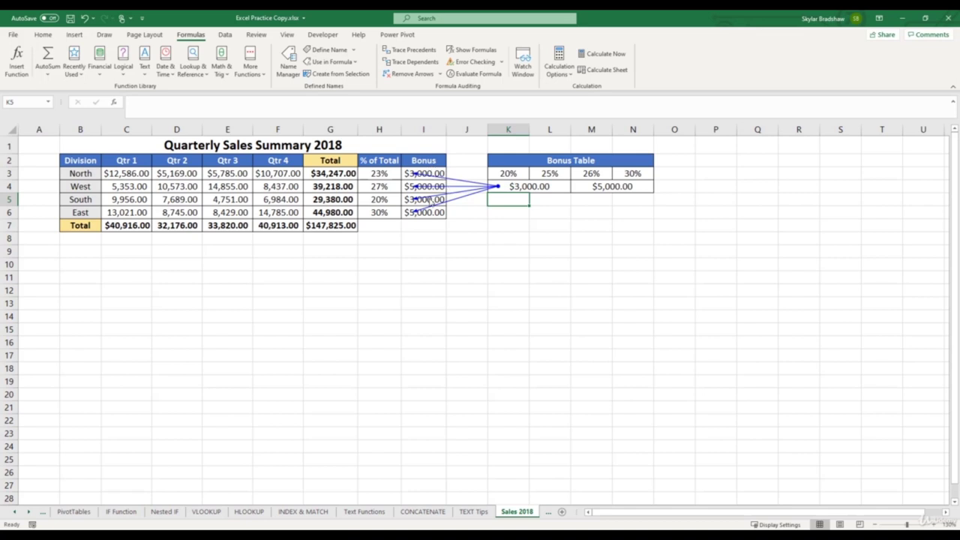
{"action": "key", "text": "ctrl+z"}
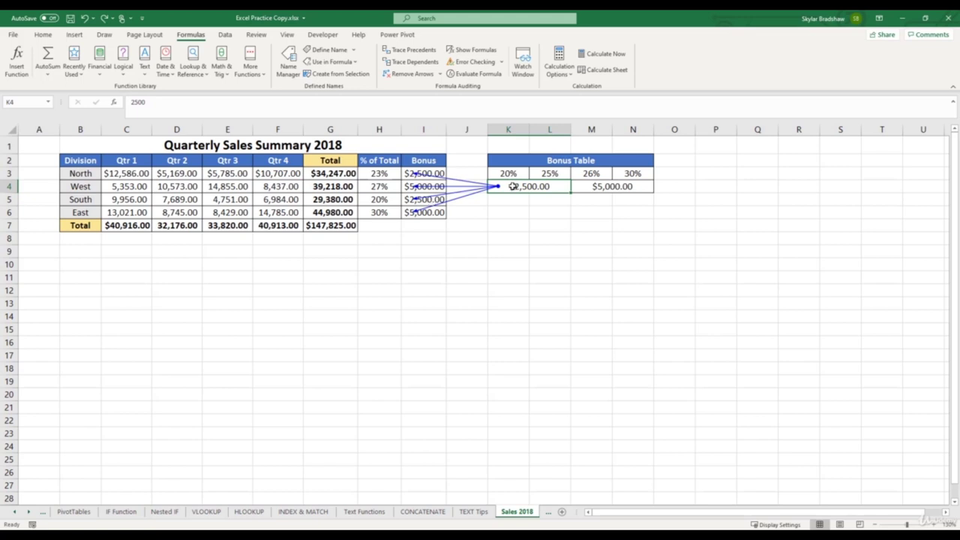
{"action": "left_click", "coordinate": [405, 75]}
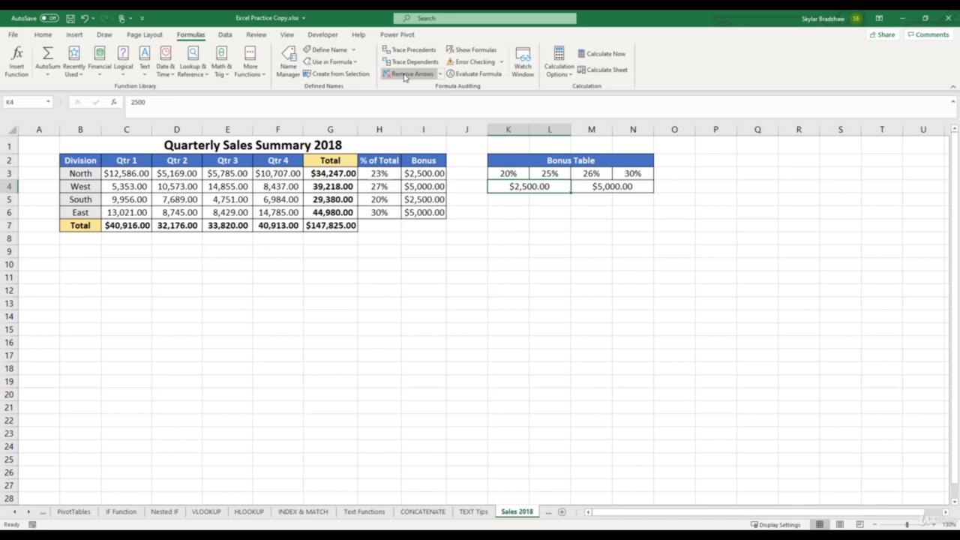
{"action": "left_click", "coordinate": [39, 145]}
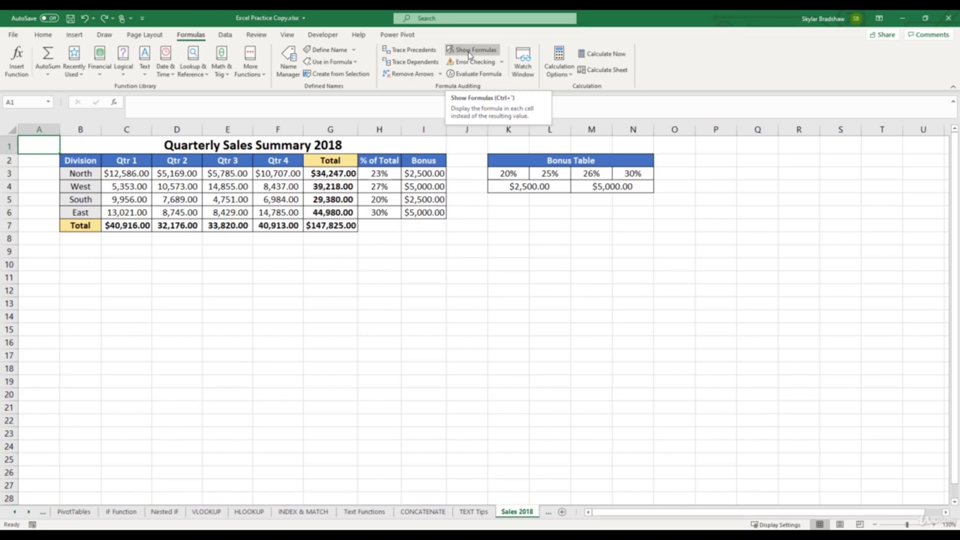
{"action": "left_click", "coordinate": [470, 51]}
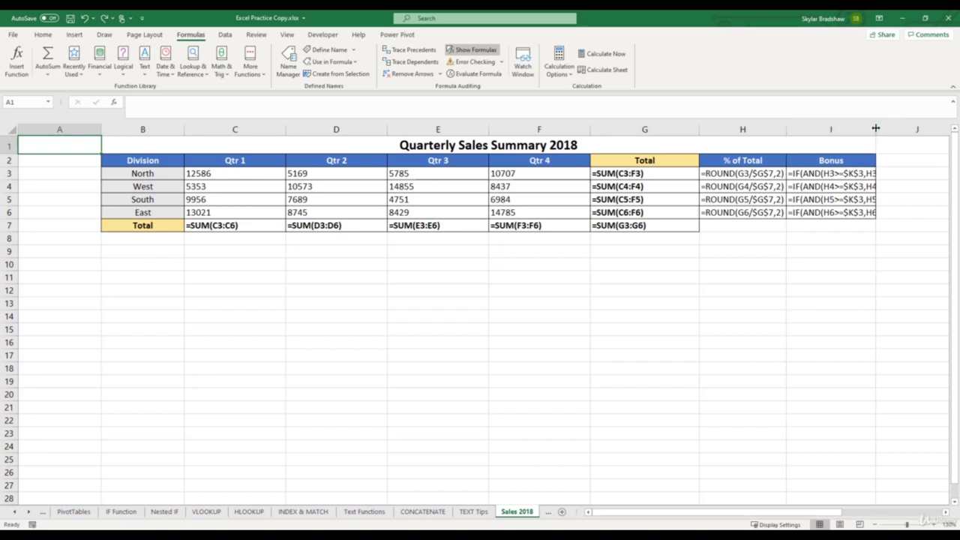
Autofit column I so the Bonus formulas fit fully
{"action": "double_click", "coordinate": [875, 129]}
{"action": "left_click_drag", "start_coordinate": [704, 510], "coordinate": [777, 509]}
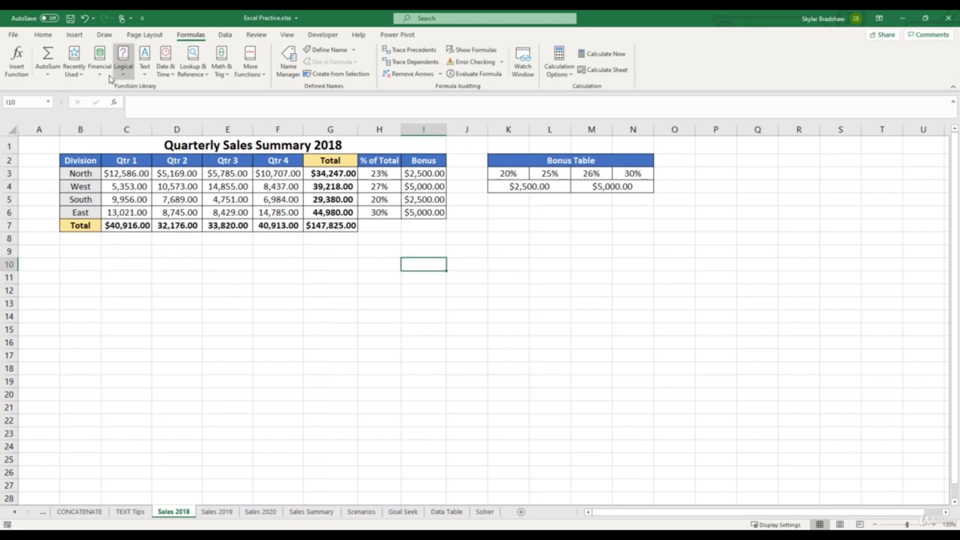
Select all formula cells with Find & Select > Formulas and fill them yellow
{"action": "left_click", "coordinate": [49, 36]}
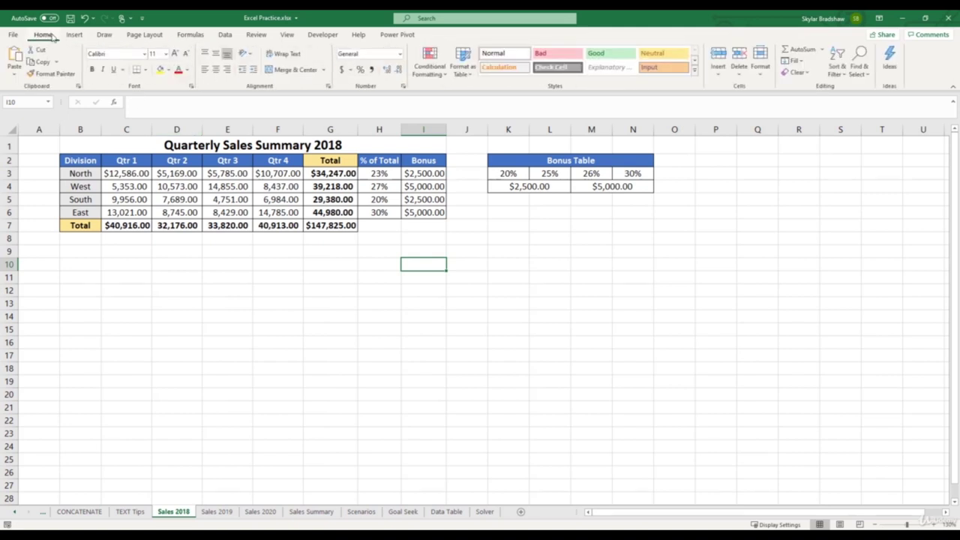
{"action": "left_click", "coordinate": [862, 75]}
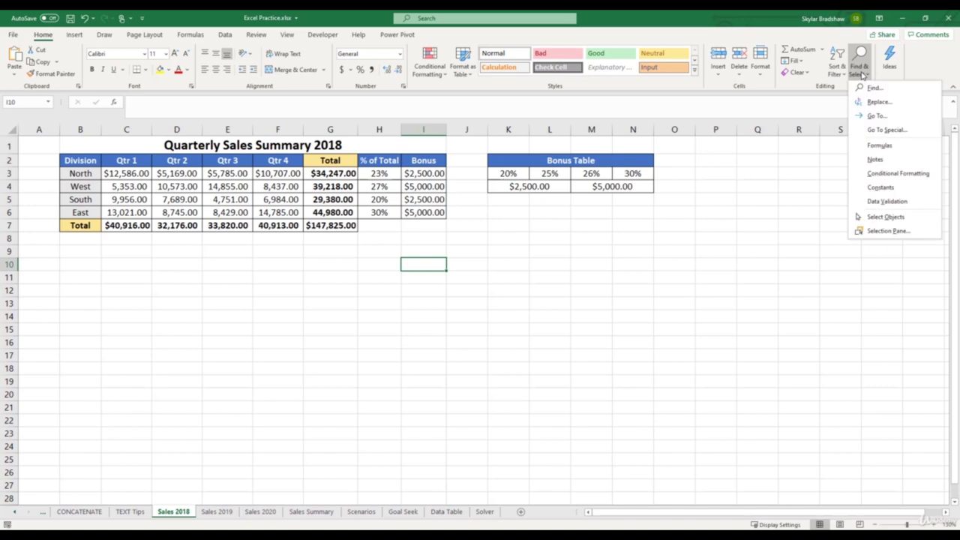
{"action": "left_click", "coordinate": [892, 150]}
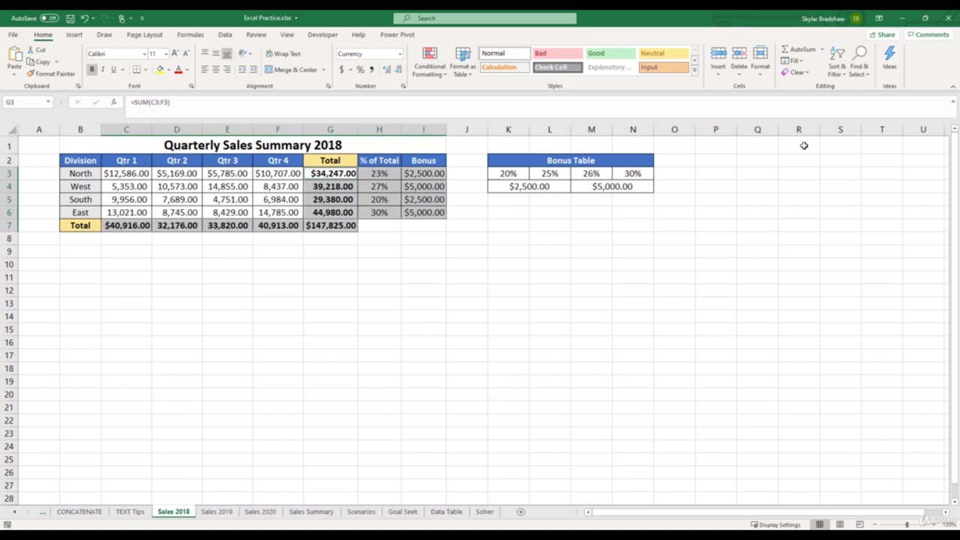
{"action": "left_click", "coordinate": [159, 70]}
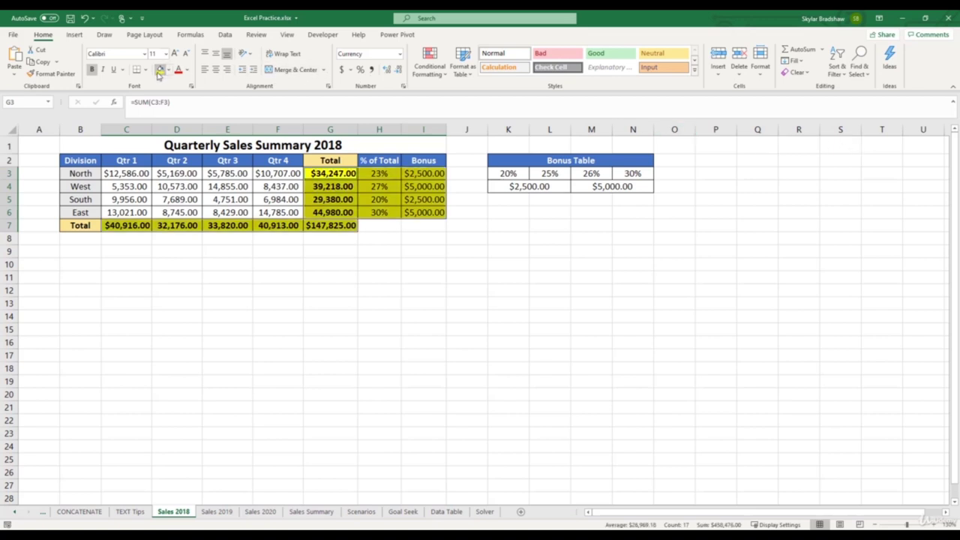
{"action": "left_click", "coordinate": [109, 144]}
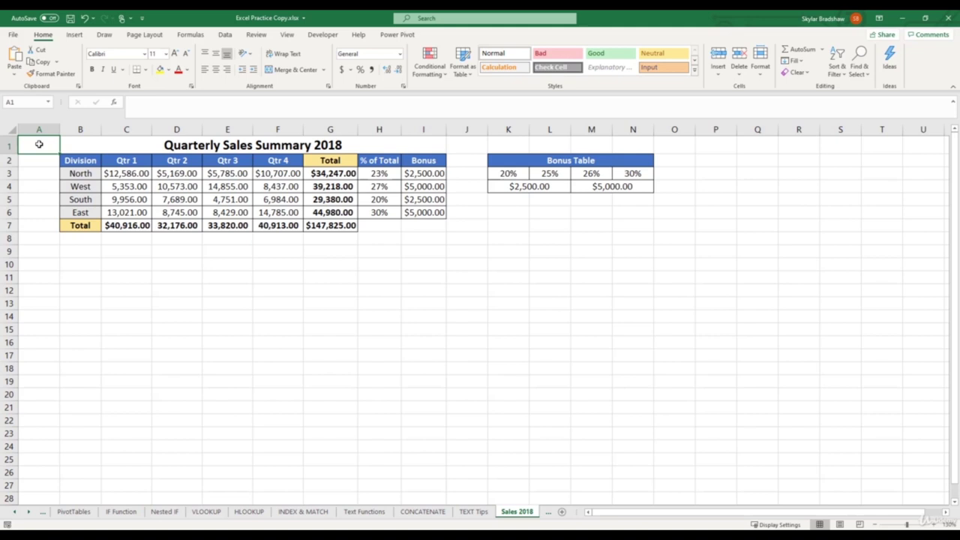
Group the Qtr 1 column C into an outline, collapsing and re-expanding it
{"action": "left_click", "coordinate": [118, 133]}
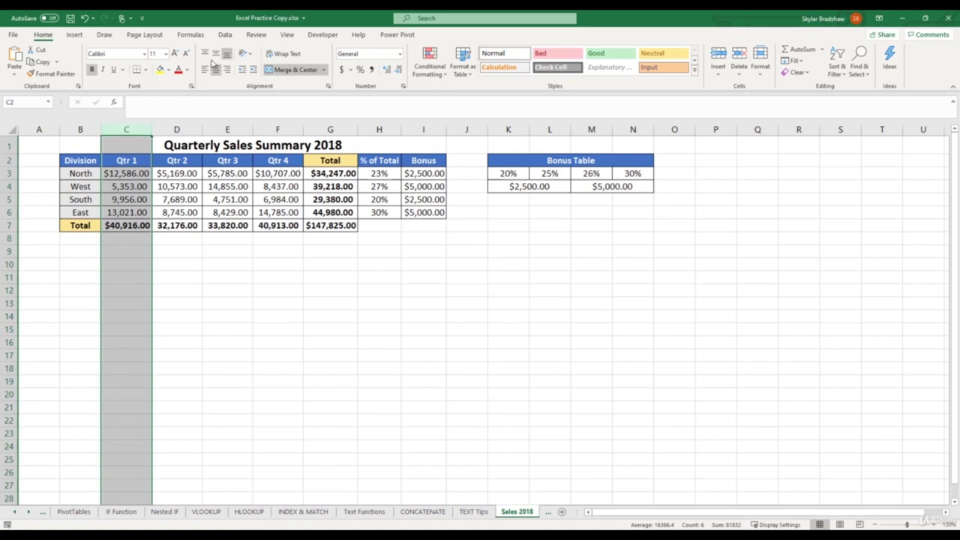
{"action": "left_click", "coordinate": [225, 36]}
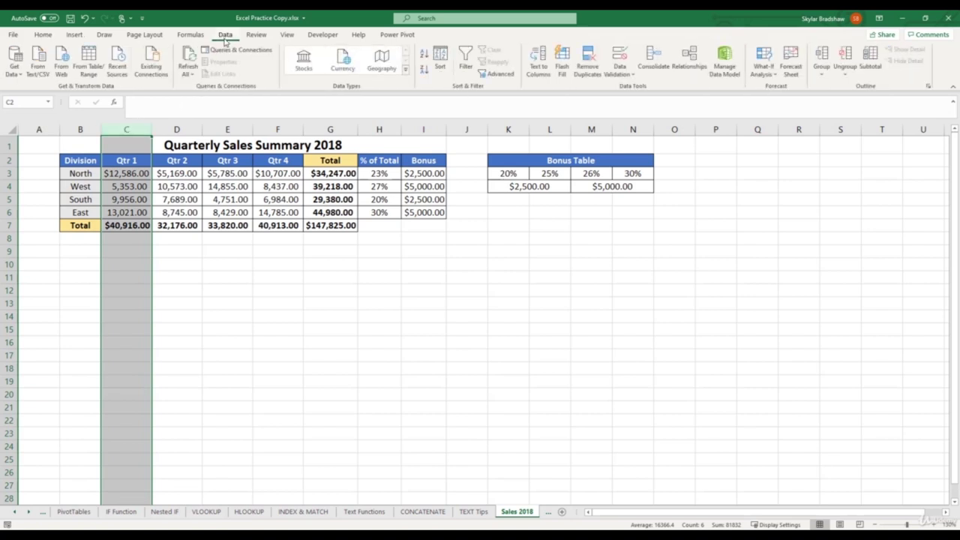
{"action": "left_click", "coordinate": [823, 57]}
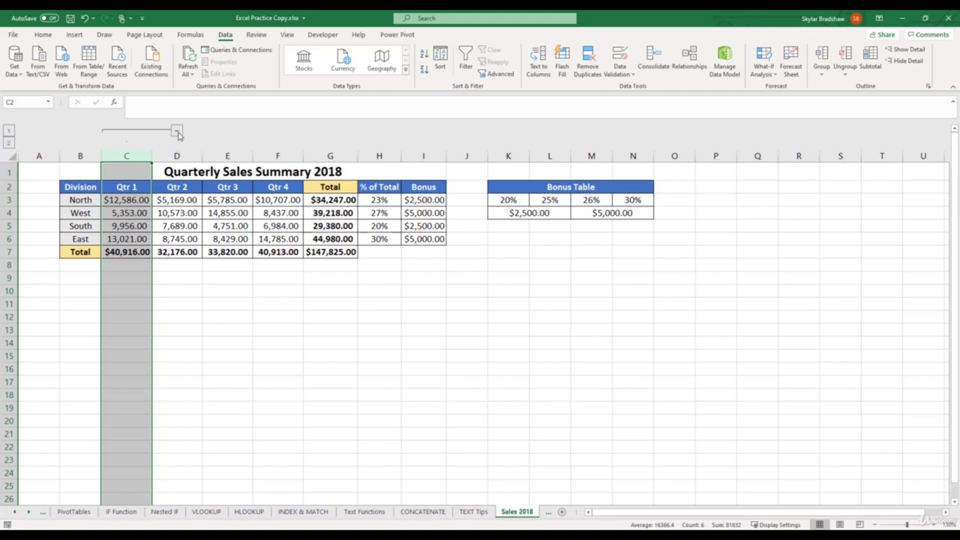
{"action": "left_click", "coordinate": [177, 132]}
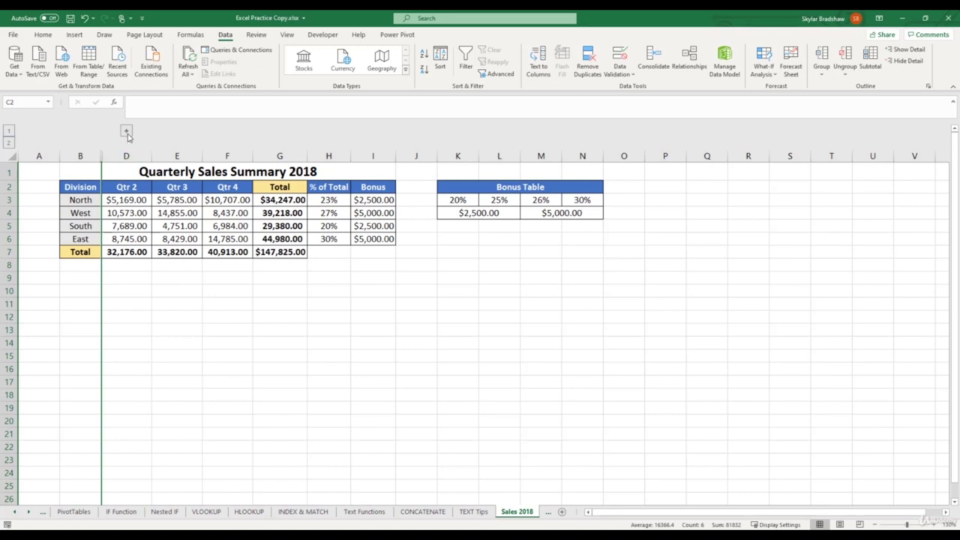
{"action": "left_click", "coordinate": [126, 133]}
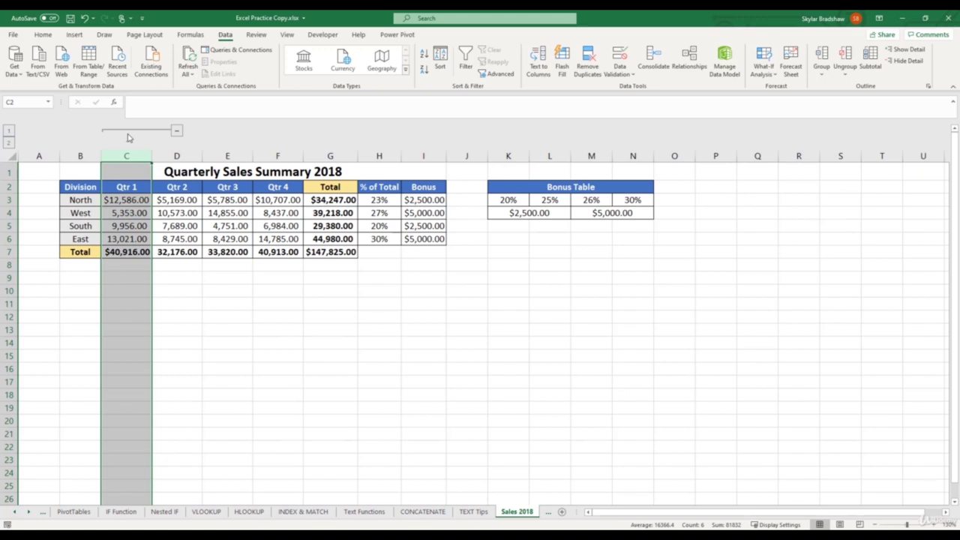
Group columns C:D as a second outline level, collapse both groups, then expand all levels
{"action": "left_click_drag", "start_coordinate": [129, 154], "coordinate": [170, 156]}
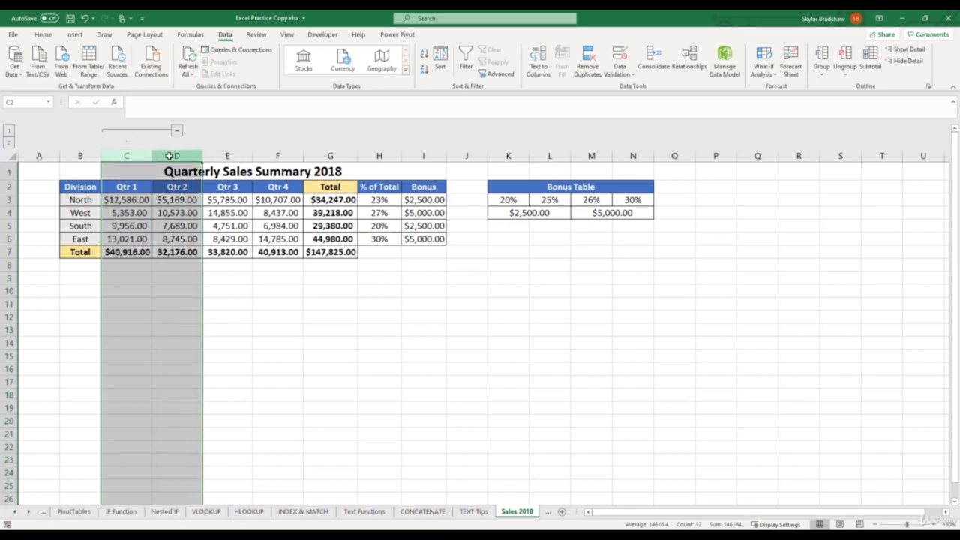
{"action": "left_click", "coordinate": [821, 56]}
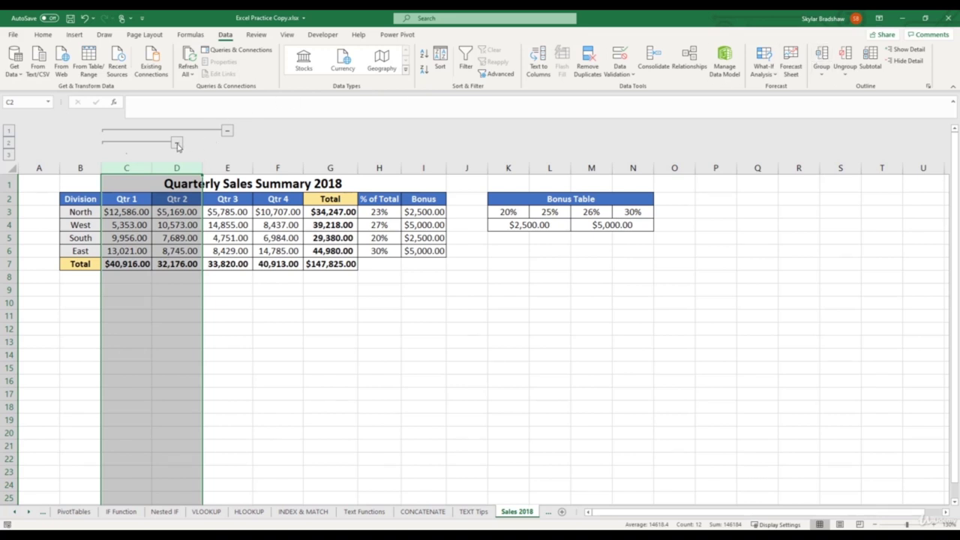
{"action": "left_click", "coordinate": [176, 144]}
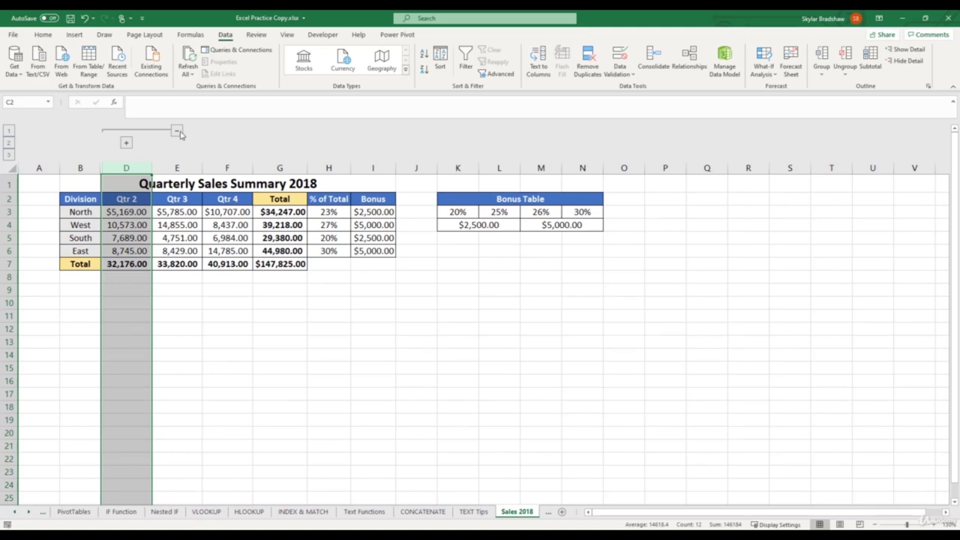
{"action": "left_click", "coordinate": [178, 132]}
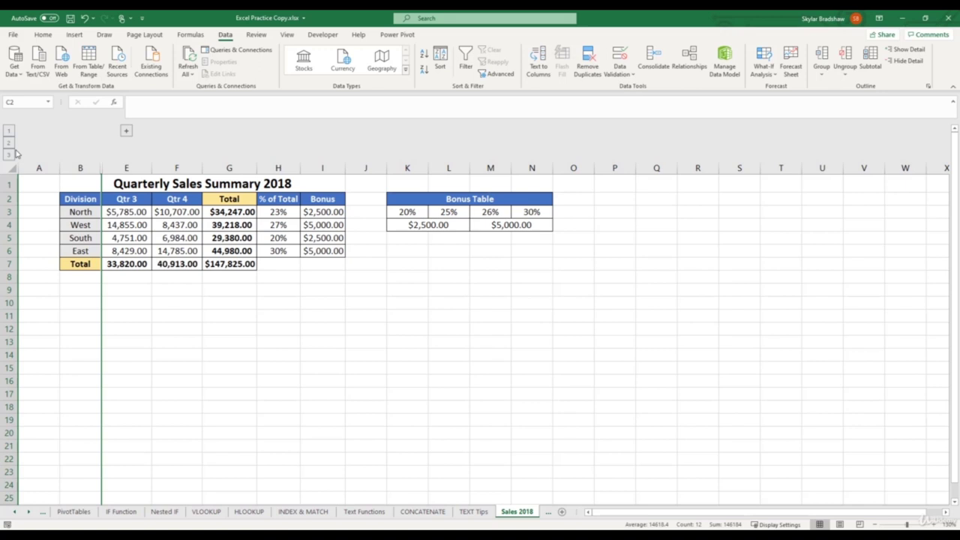
{"action": "left_click", "coordinate": [11, 156]}
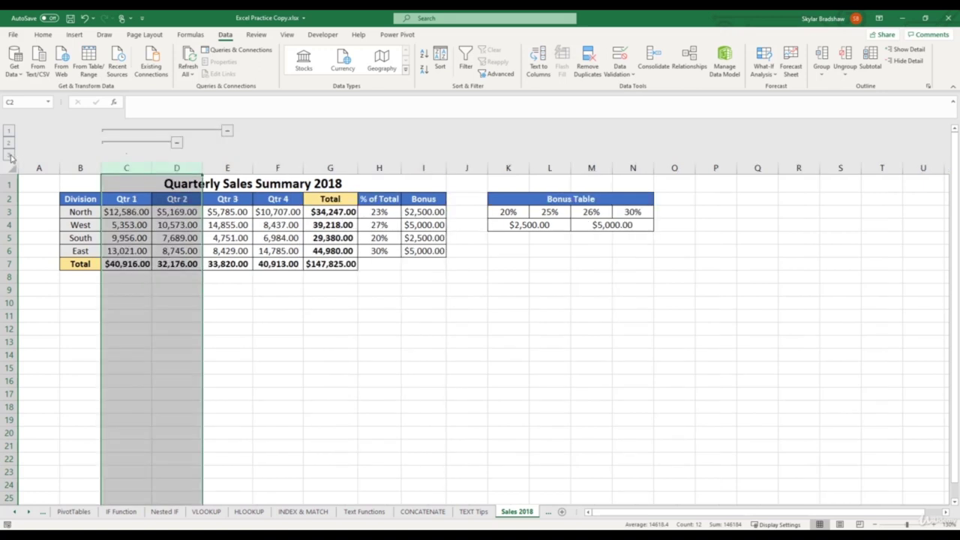
Group columns C:E, then C:F as outer levels, and collapse then re-expand the outermost group
{"action": "left_click_drag", "start_coordinate": [126, 168], "coordinate": [235, 172]}
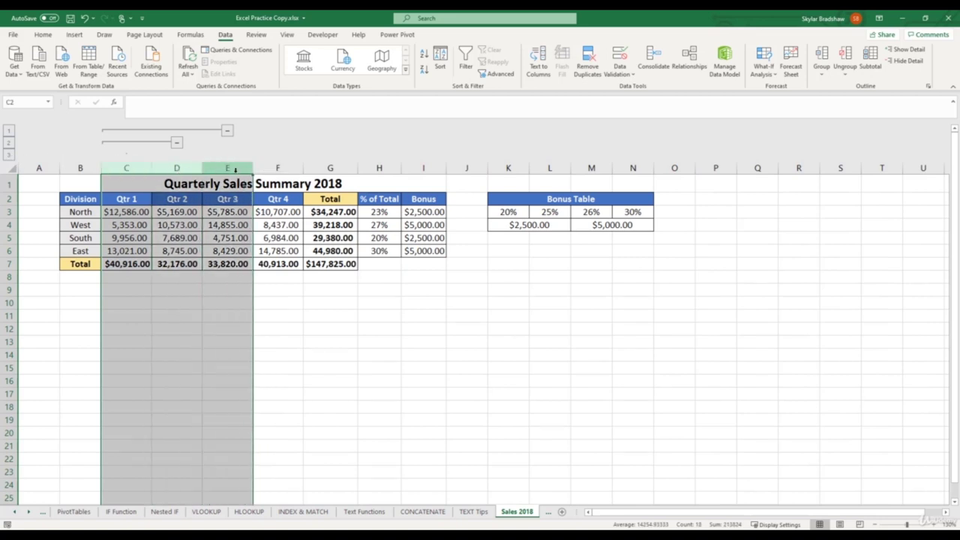
{"action": "left_click", "coordinate": [828, 56]}
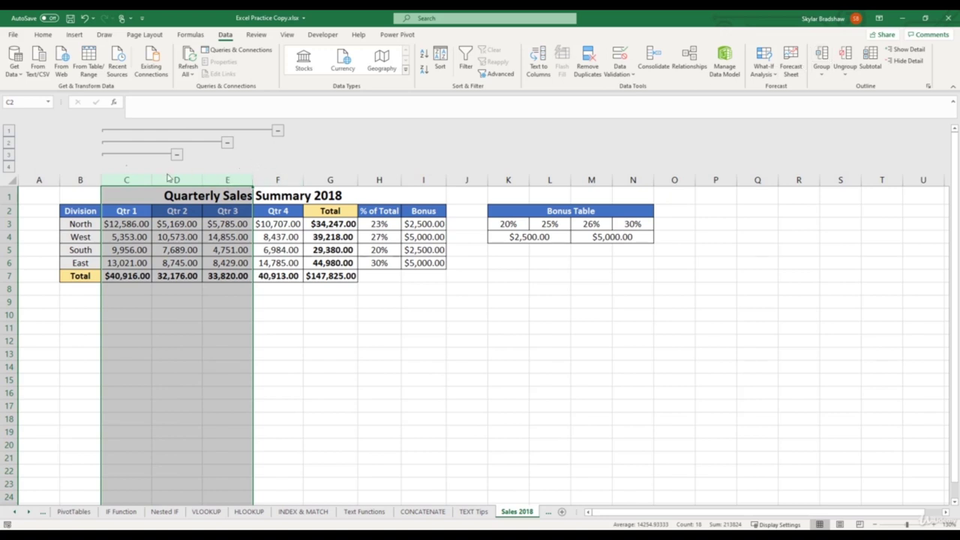
{"action": "left_click_drag", "start_coordinate": [141, 180], "coordinate": [278, 183]}
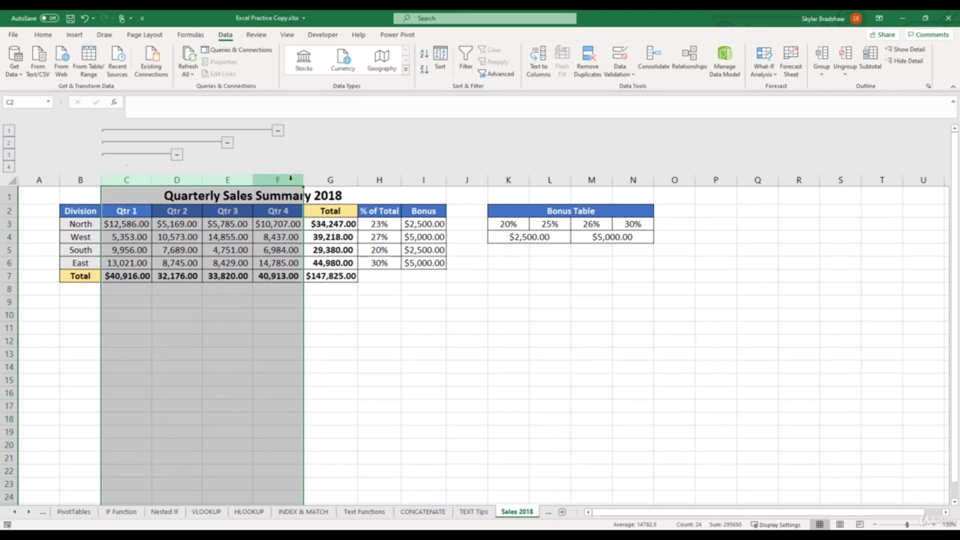
{"action": "left_click", "coordinate": [819, 54]}
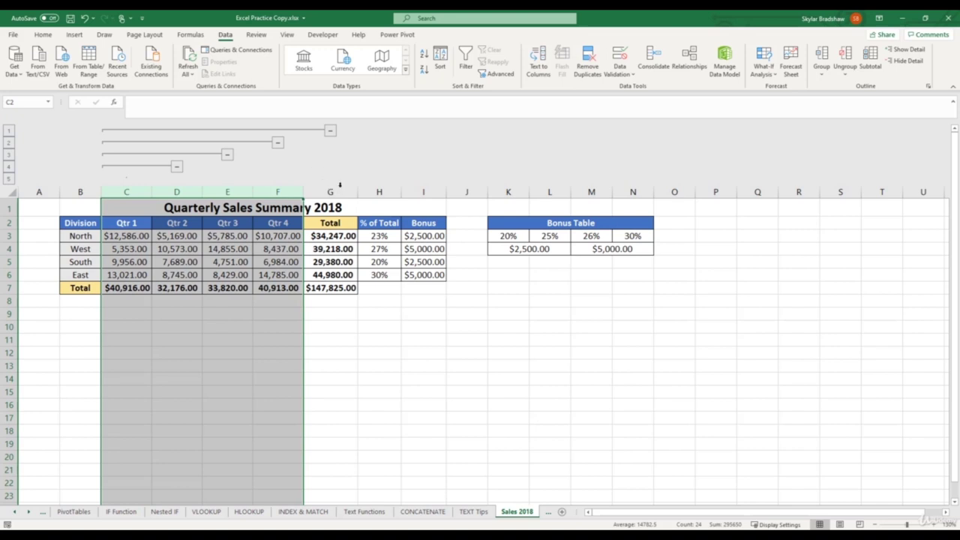
{"action": "left_click", "coordinate": [378, 210]}
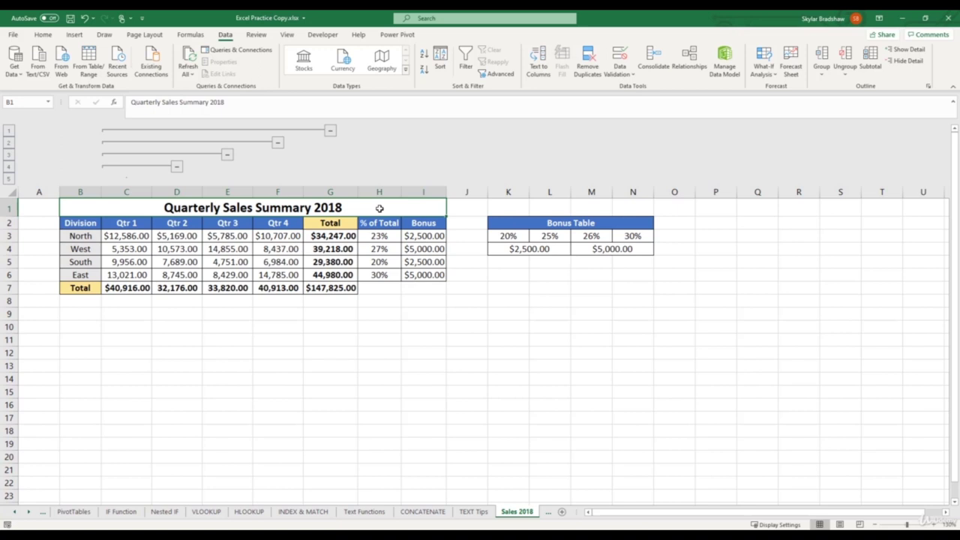
{"action": "left_click", "coordinate": [331, 131]}
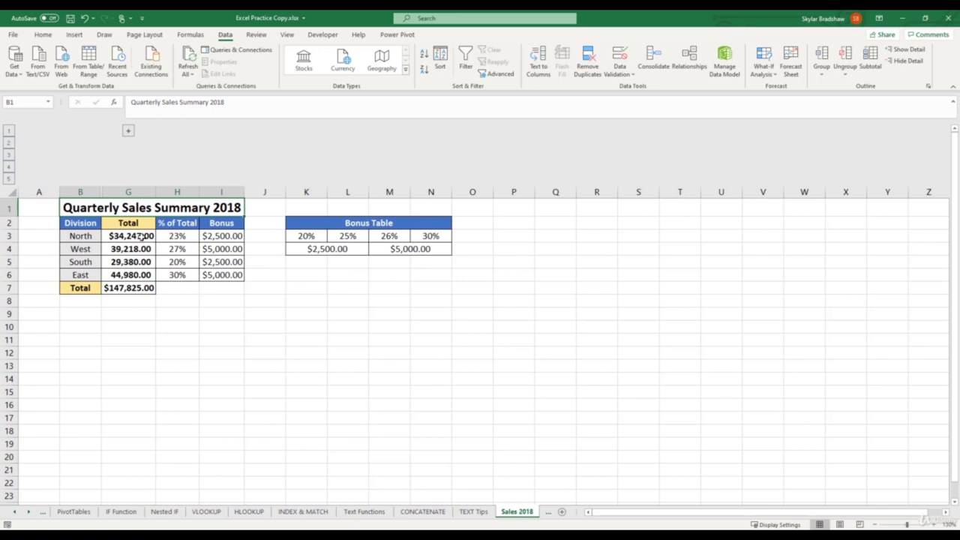
{"action": "left_click", "coordinate": [128, 132]}
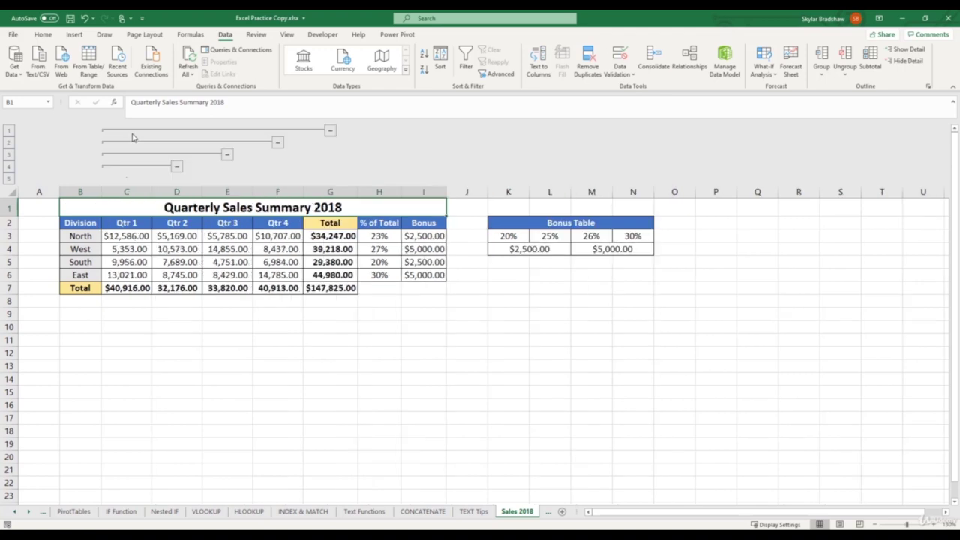
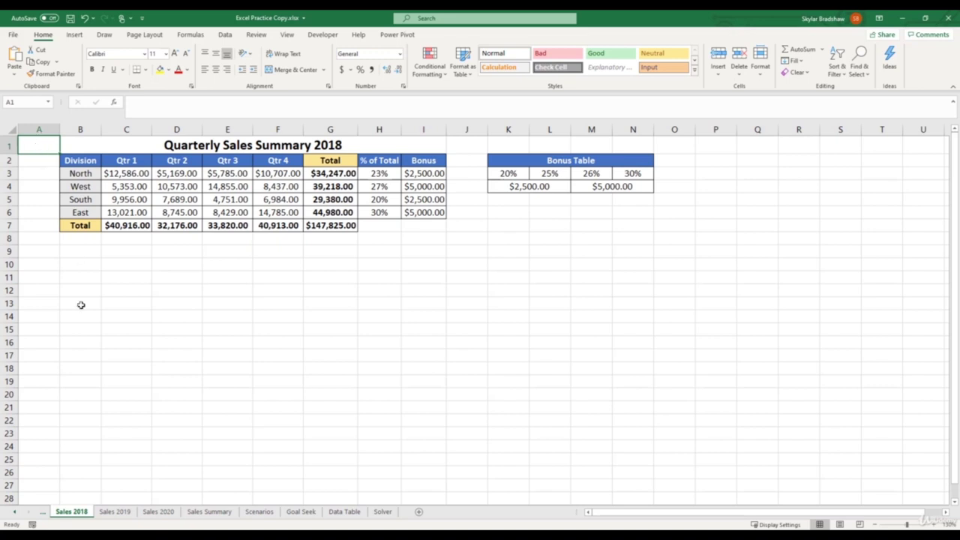
Review the Sales 2019 and Sales 2020 sheets, then return to Sales Summary
{"action": "left_click", "coordinate": [105, 514]}
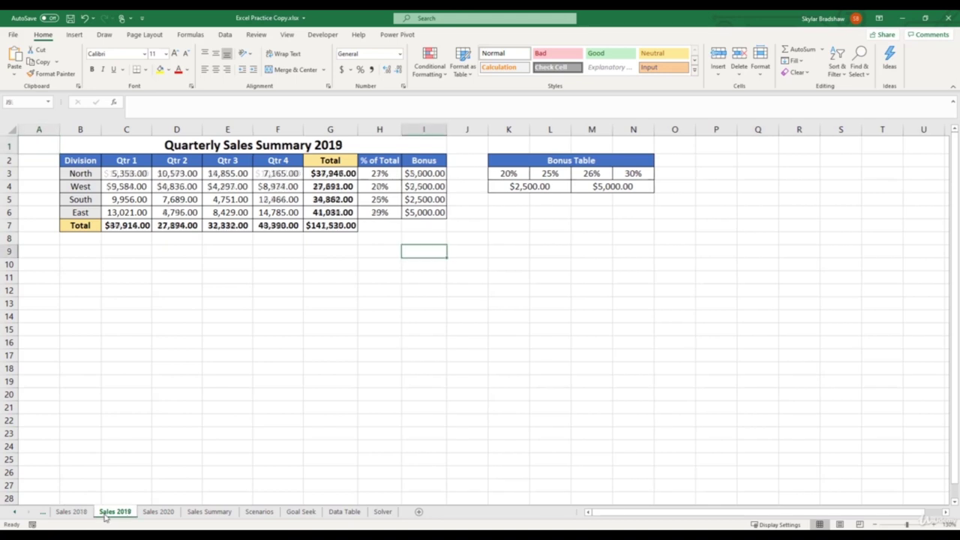
{"action": "left_click", "coordinate": [147, 514]}
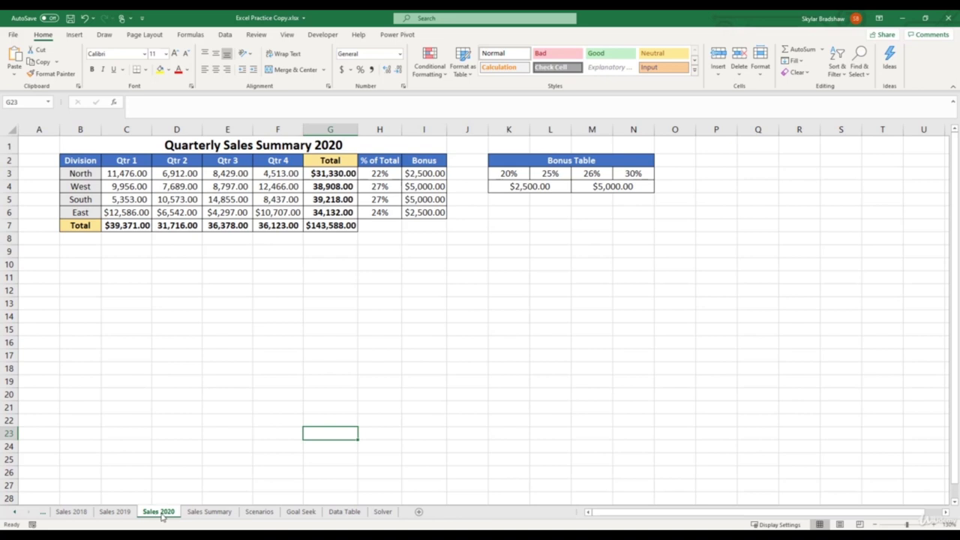
{"action": "left_click", "coordinate": [209, 512]}
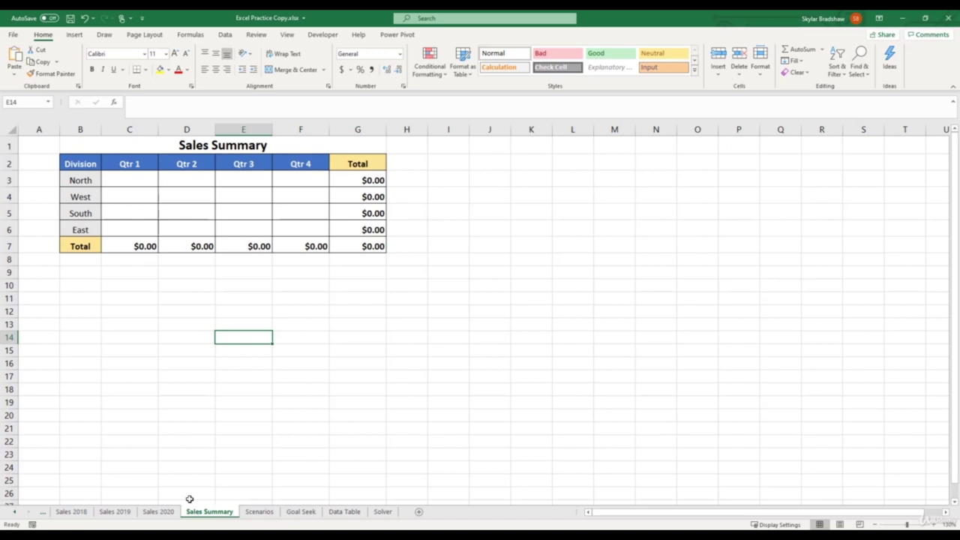
Fill Sales Summary C3 with the sum of C3 from Sales 2018, 2019 and 2020 ($29,415.00)
{"action": "left_click", "coordinate": [128, 180]}
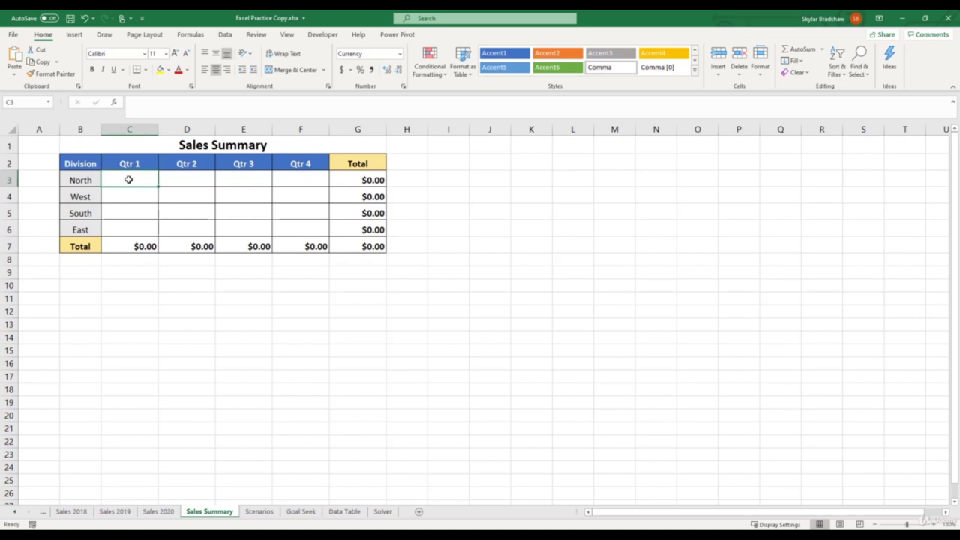
{"action": "type", "text": "="}
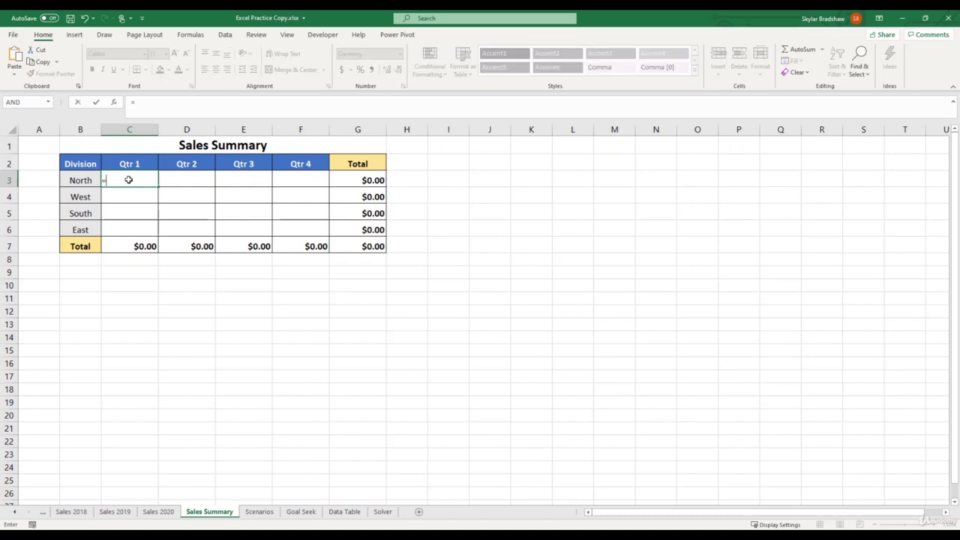
{"action": "left_click", "coordinate": [78, 512]}
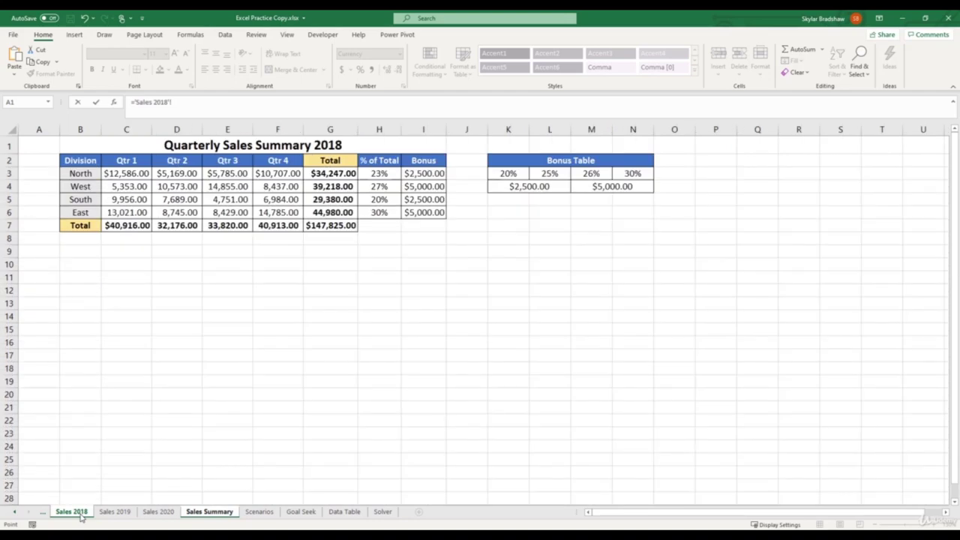
{"action": "left_click", "coordinate": [130, 174]}
{"action": "left_click_drag", "start_coordinate": [168, 102], "coordinate": [141, 113]}
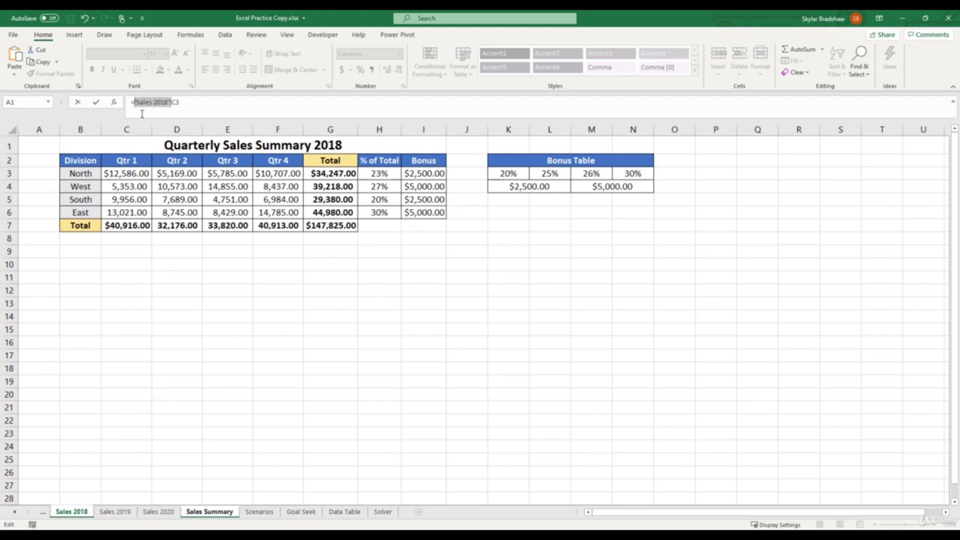
{"action": "left_click", "coordinate": [181, 102]}
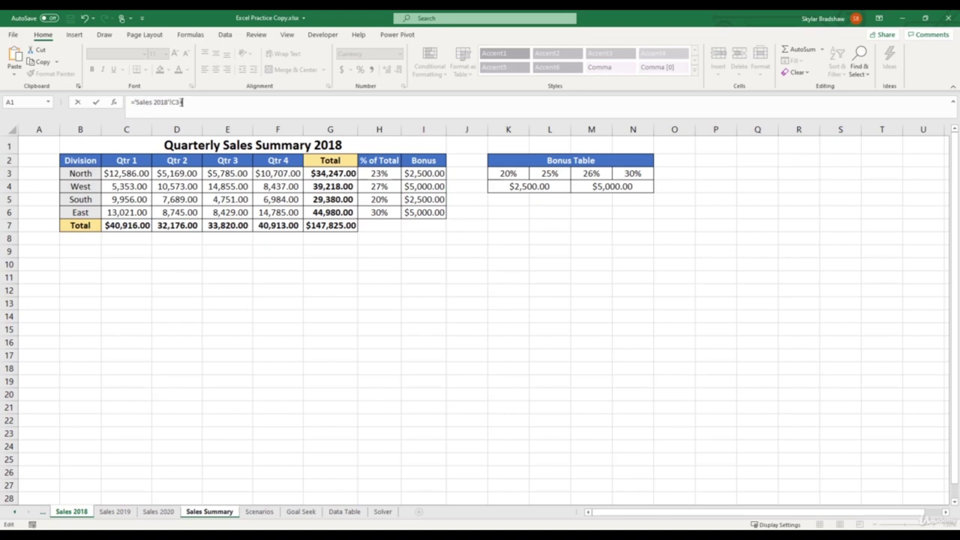
{"action": "type", "text": "+"}
{"action": "left_click", "coordinate": [125, 516]}
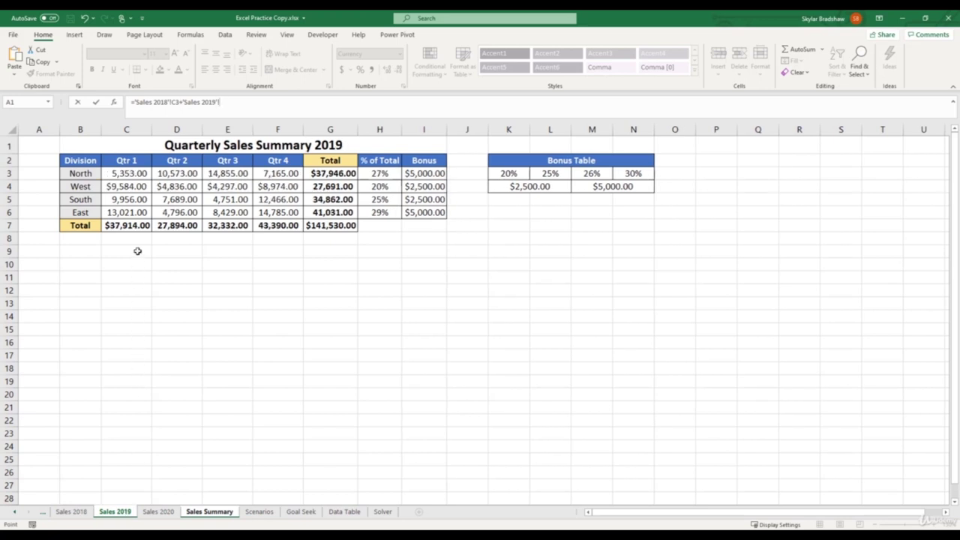
{"action": "left_click", "coordinate": [131, 173]}
{"action": "type", "text": "+"}
{"action": "left_click", "coordinate": [158, 512]}
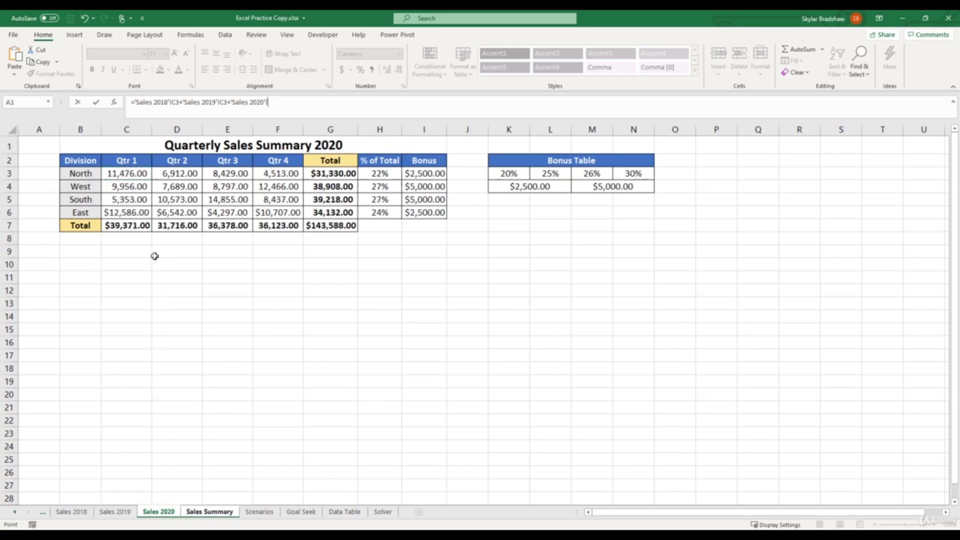
{"action": "left_click", "coordinate": [136, 175]}
{"action": "key", "text": "Return"}
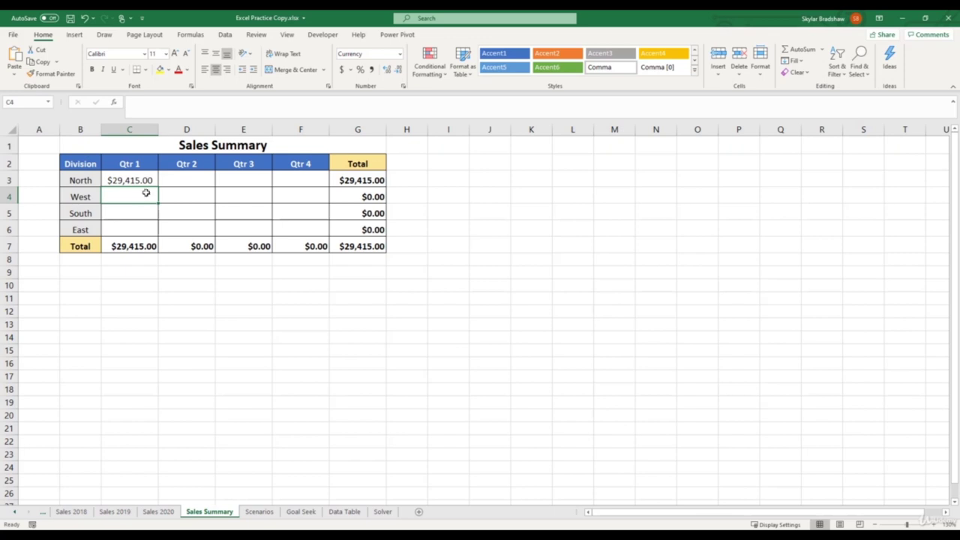
Open a second window of the workbook and resize it to reveal the first
{"action": "left_click", "coordinate": [287, 36]}
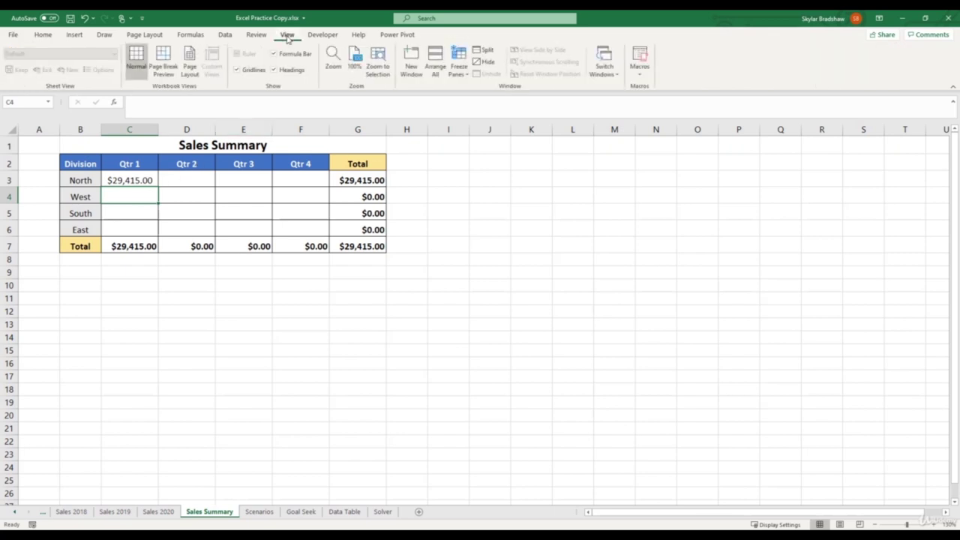
{"action": "left_click", "coordinate": [406, 62]}
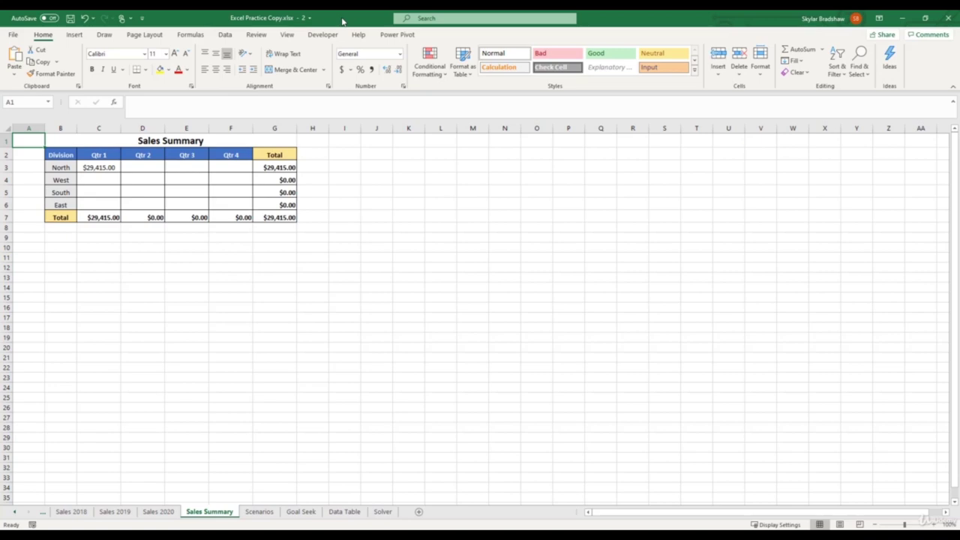
{"action": "left_click_drag", "start_coordinate": [342, 21], "coordinate": [959, 199]}
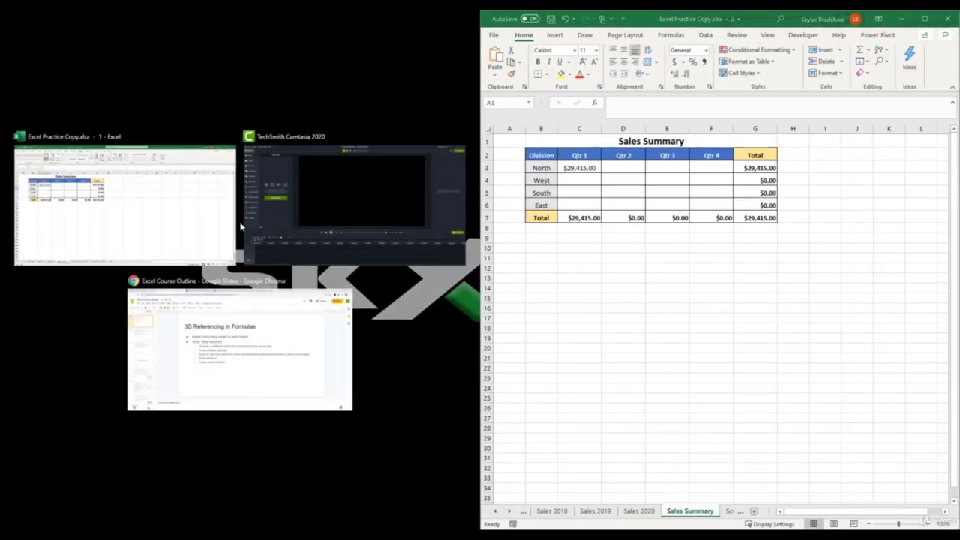
Snap the first window to the left half beside the second, then select D3
{"action": "left_click", "coordinate": [202, 226]}
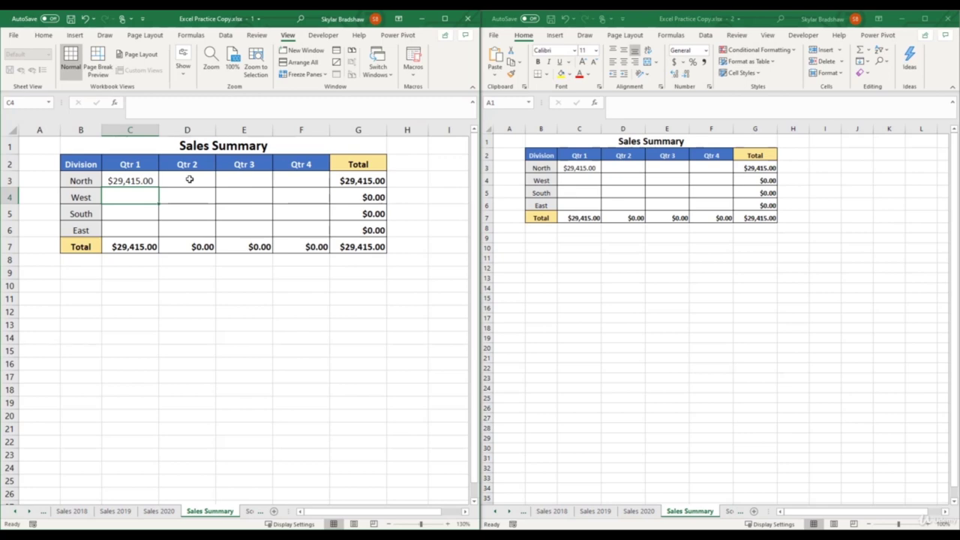
{"action": "left_click", "coordinate": [189, 179]}
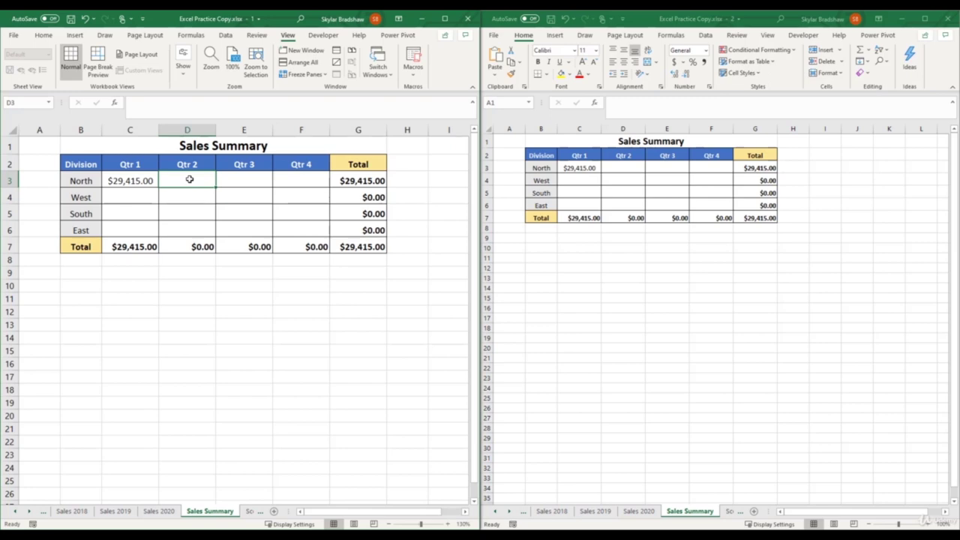
Fill D3 with the sum of D3 from Sales 2018, 2019 and 2020 ($22,654.00)
{"action": "type", "text": "="}
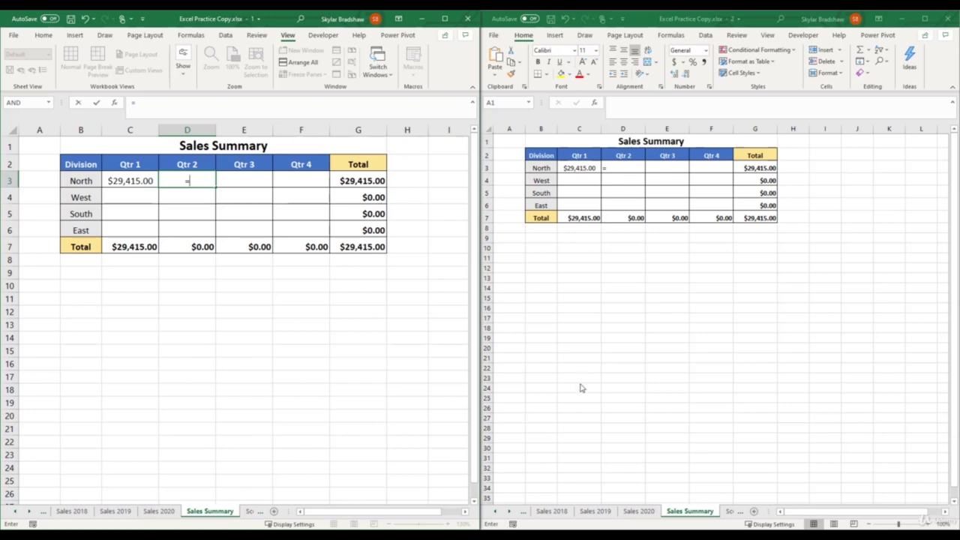
{"action": "left_click", "coordinate": [559, 510]}
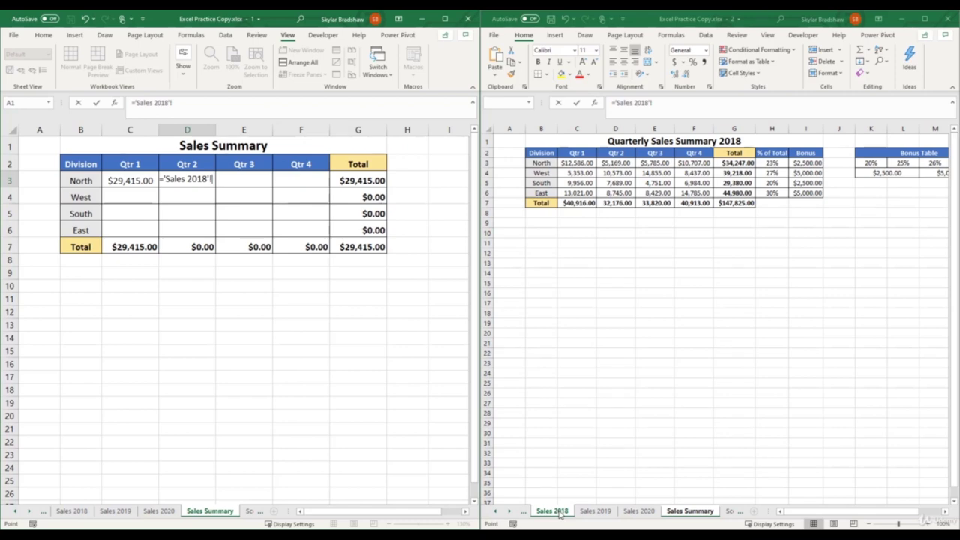
{"action": "left_click", "coordinate": [615, 163]}
{"action": "type", "text": "+"}
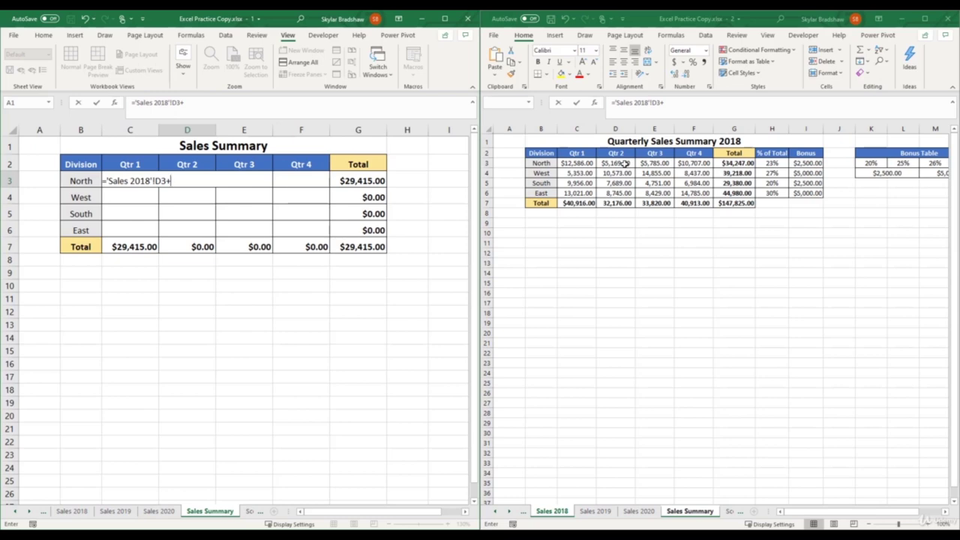
{"action": "left_click", "coordinate": [595, 511]}
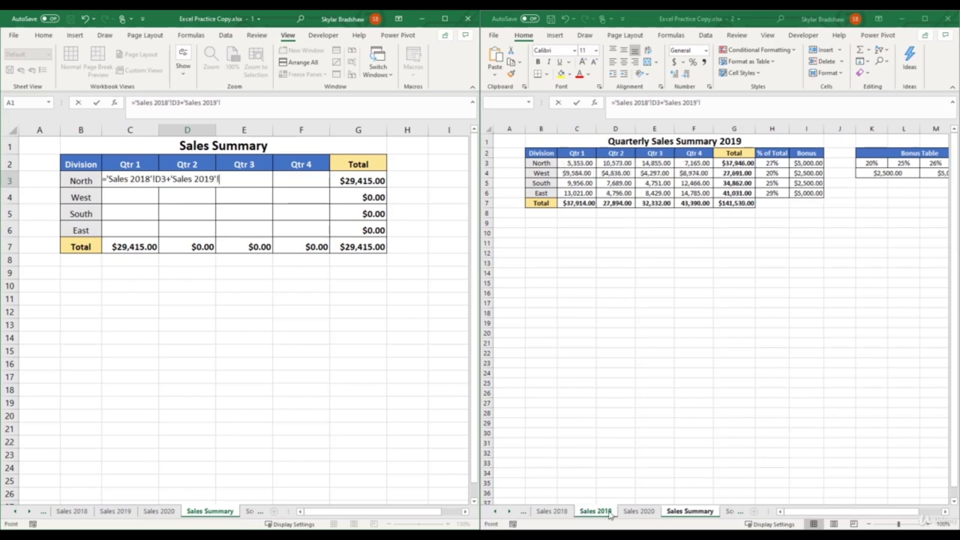
{"action": "left_click", "coordinate": [622, 163]}
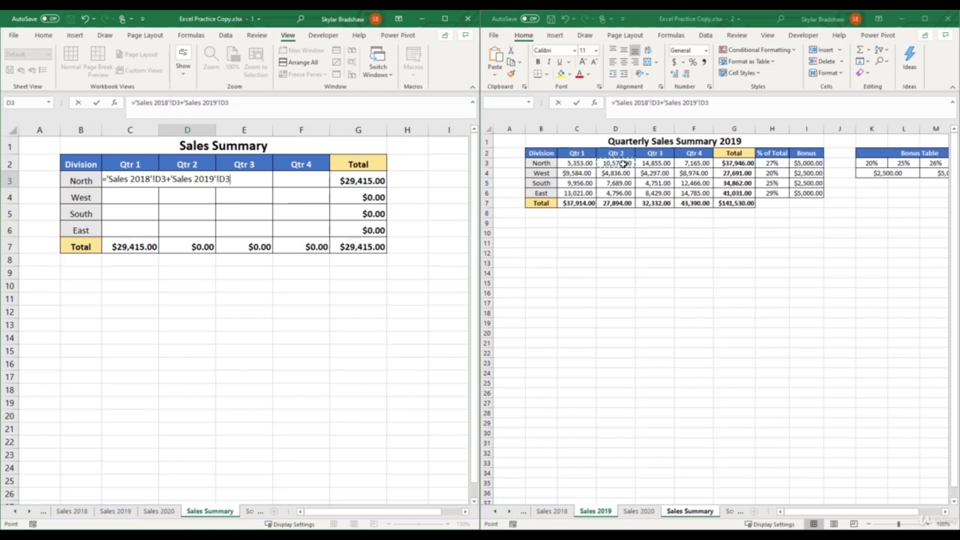
{"action": "type", "text": "+"}
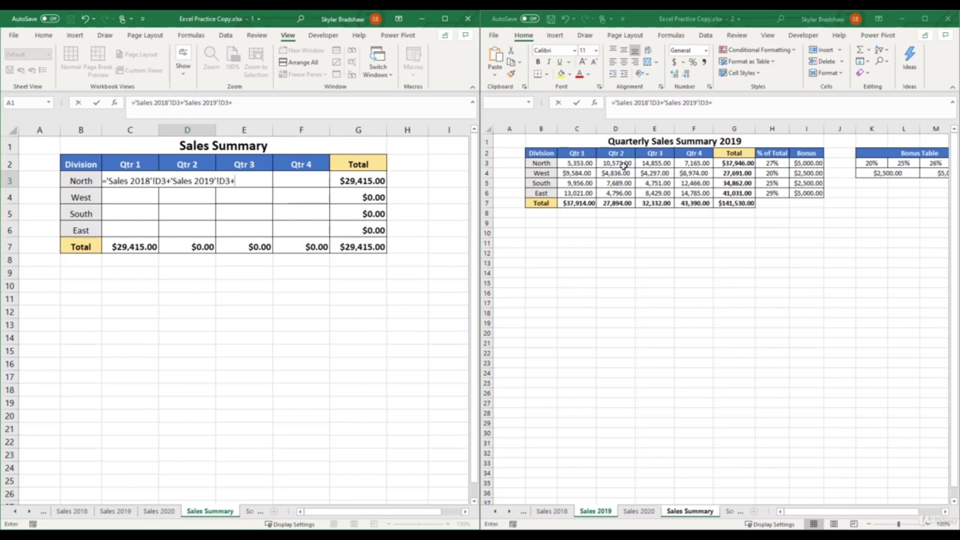
{"action": "left_click", "coordinate": [639, 511]}
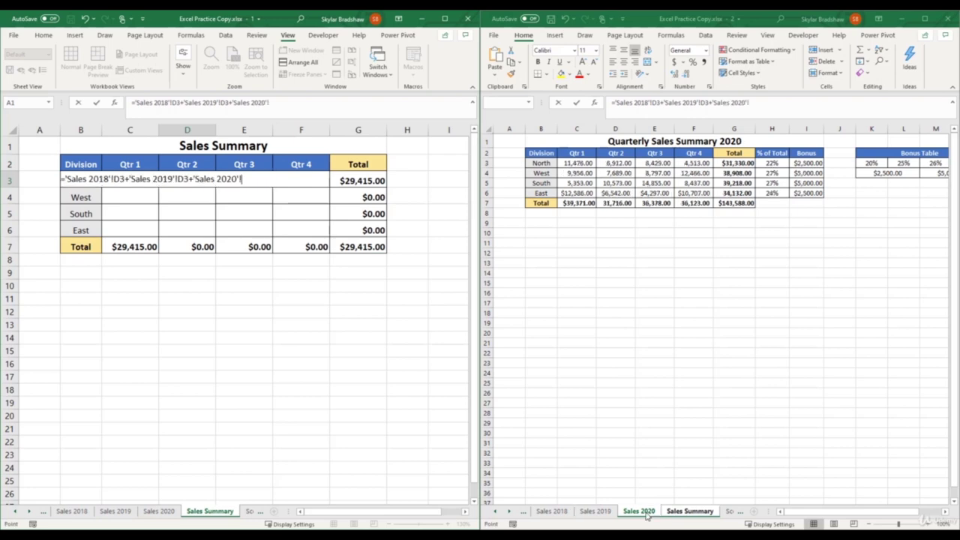
{"action": "left_click", "coordinate": [618, 163]}
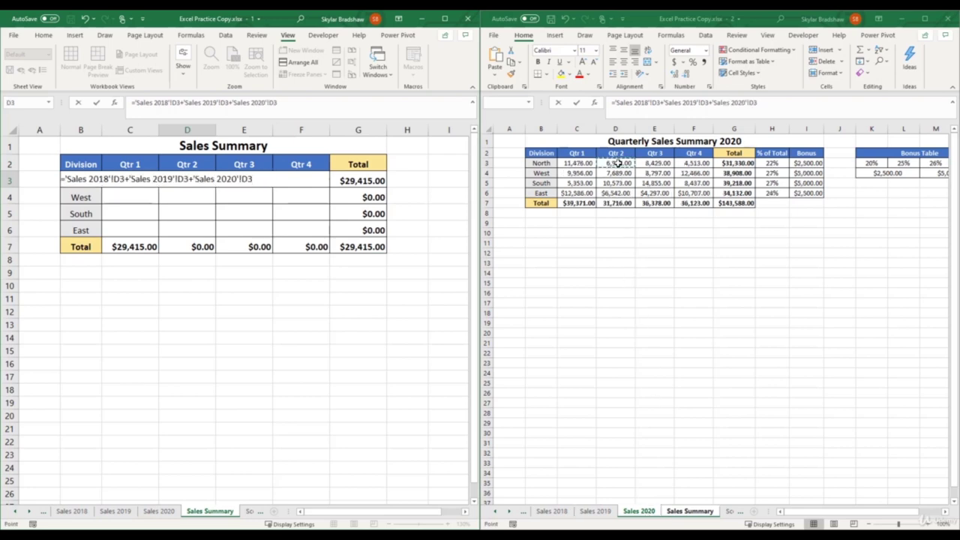
{"action": "key", "text": "Return"}
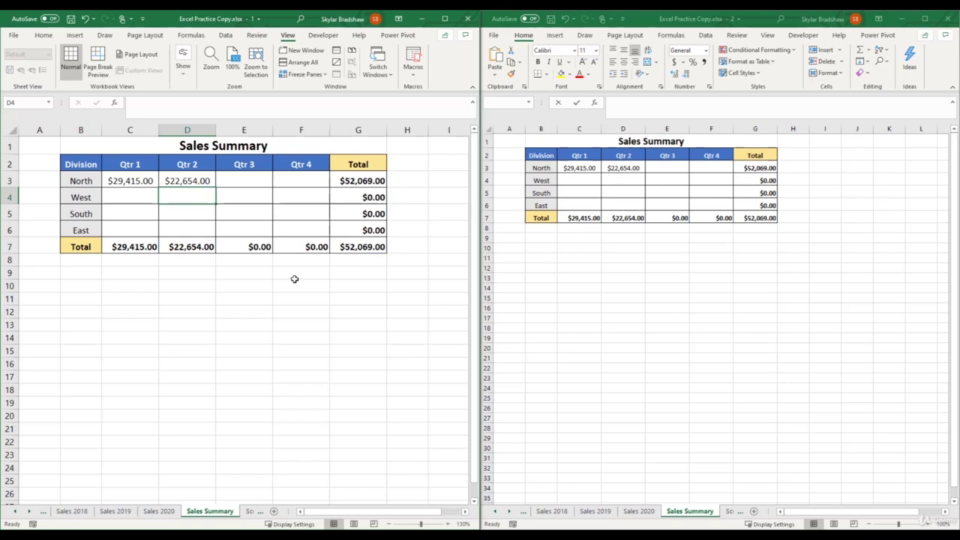
Enter test text 'hi' in D4, close the second window and maximise the remaining one
{"action": "type", "text": "hi"}
{"action": "key", "text": "Return"}
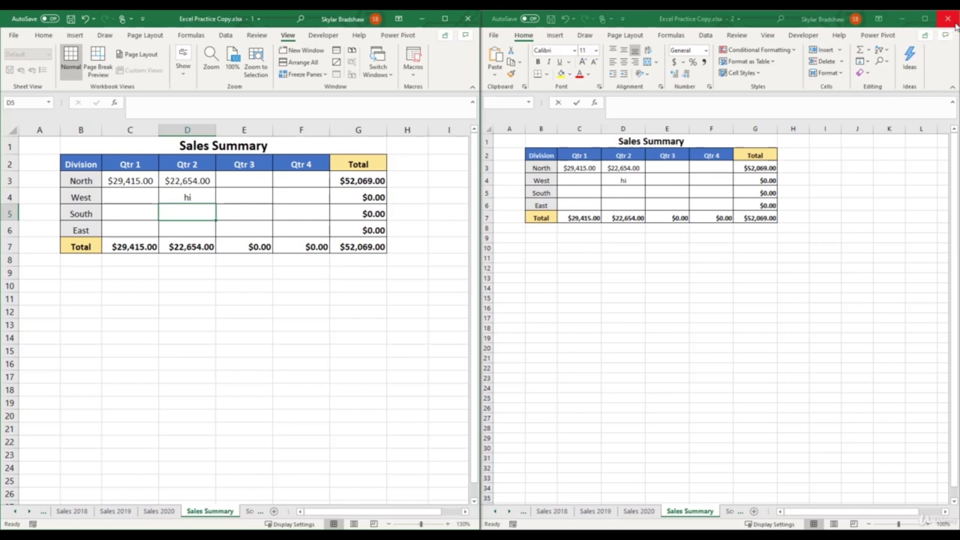
{"action": "left_click", "coordinate": [952, 23]}
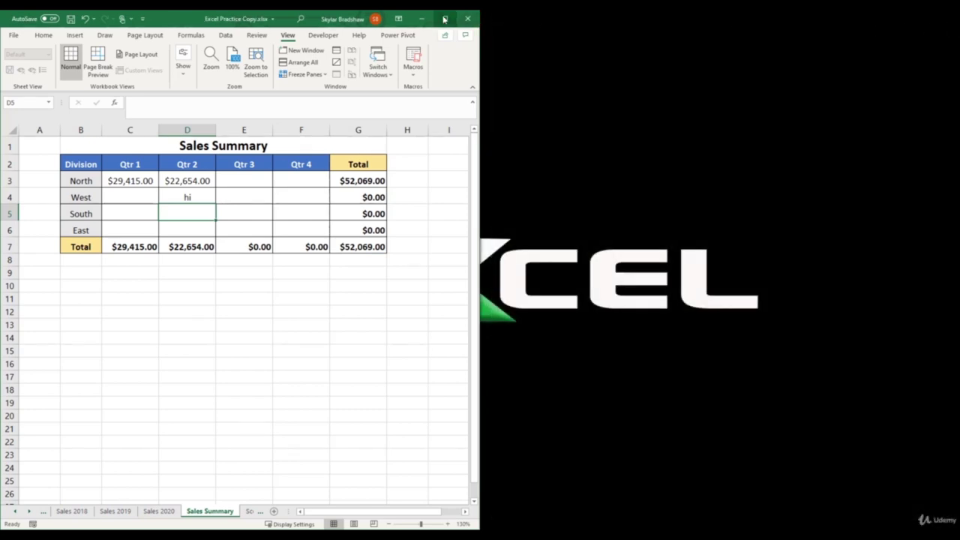
{"action": "left_click", "coordinate": [444, 18]}
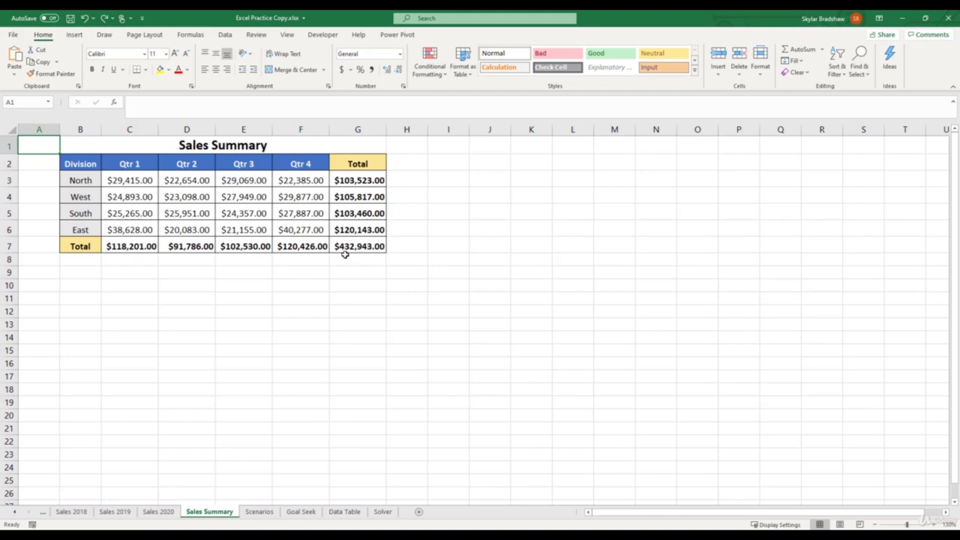
Change East's 2018 Qtr 4 sales in Sales 2018 F6 to 20,000
{"action": "left_click", "coordinate": [72, 512]}
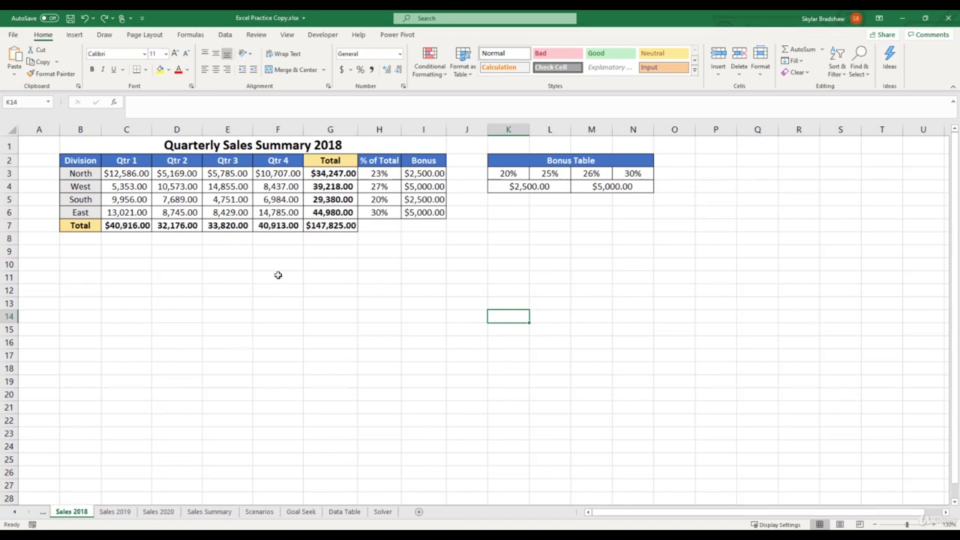
{"action": "left_click", "coordinate": [277, 212]}
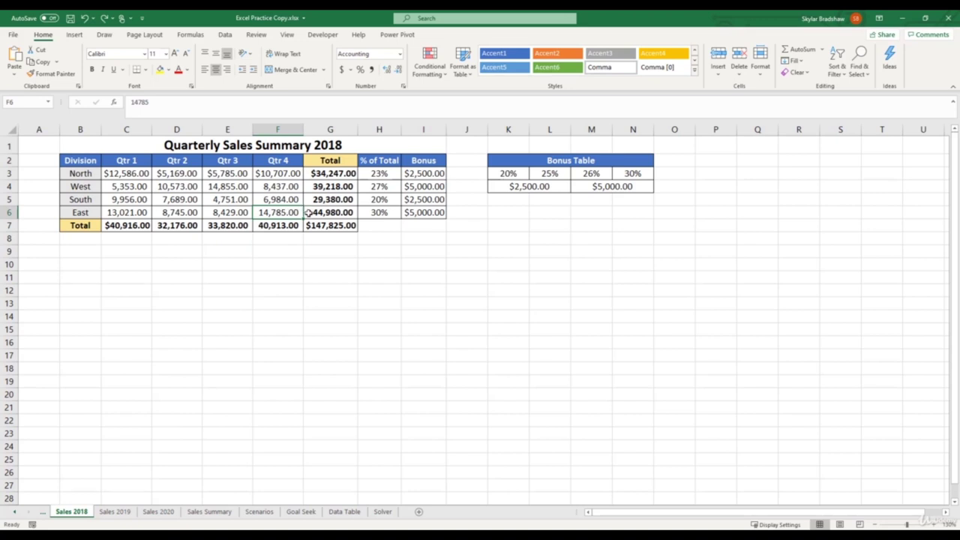
{"action": "type", "text": "20,"}
{"action": "type", "text": "0000"}
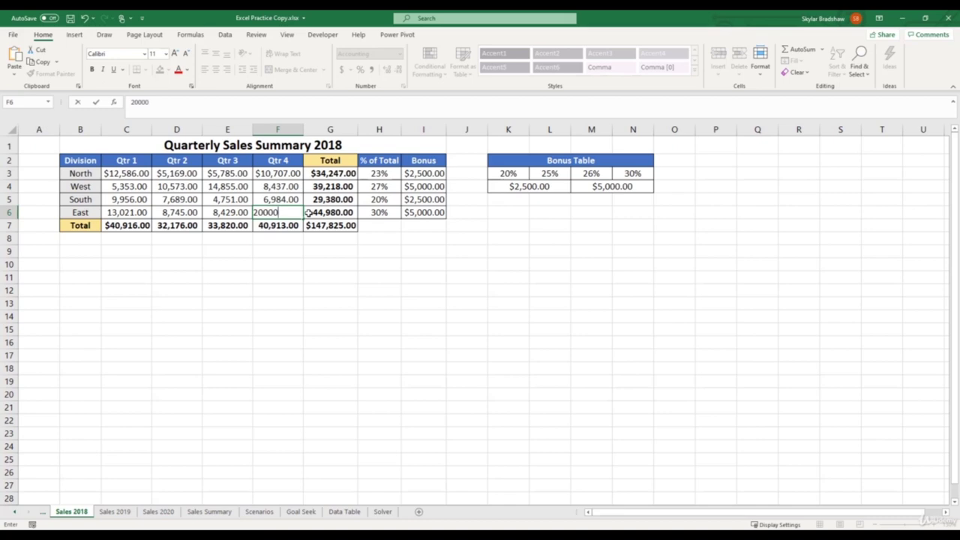
{"action": "key", "text": "Return"}
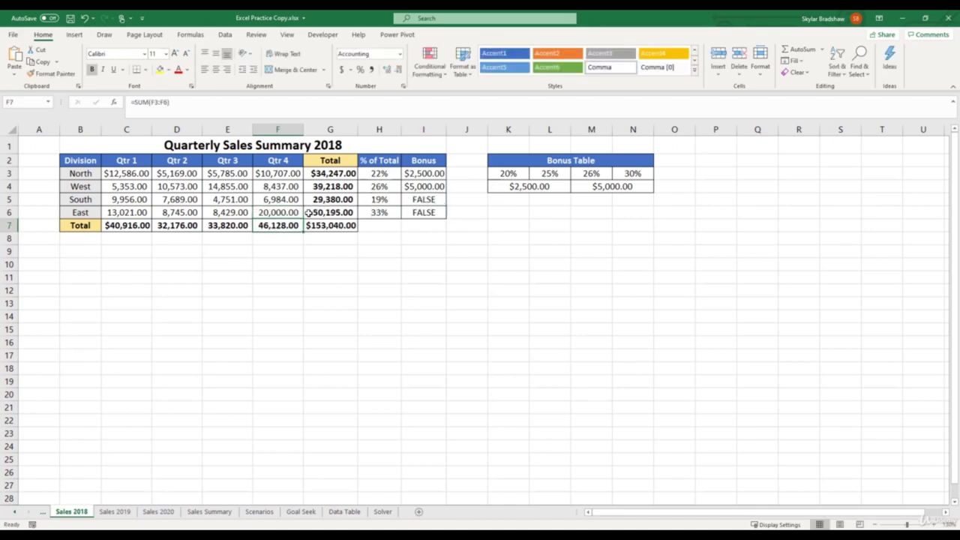
Select the Sales Summary grand total in G7 with the Formulas tab showing
{"action": "left_click", "coordinate": [211, 513]}
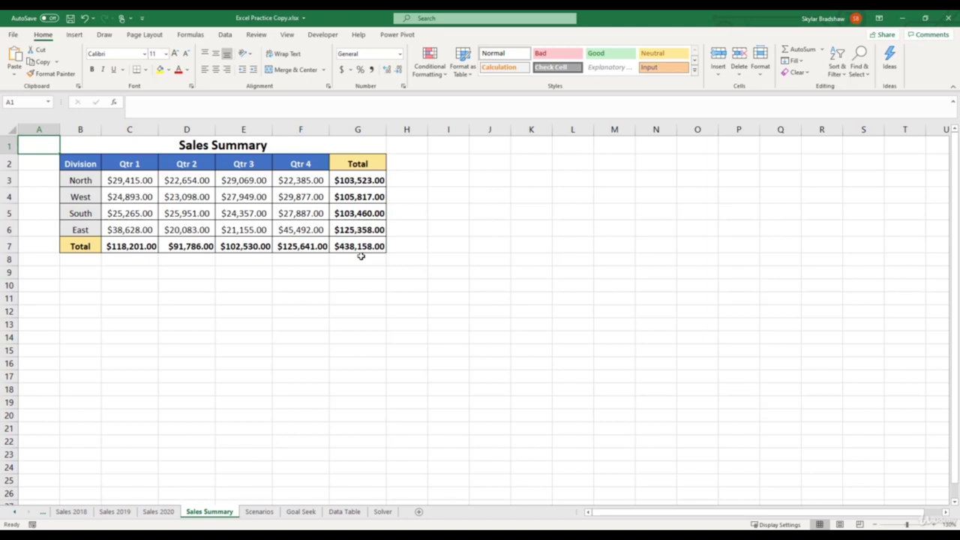
{"action": "left_click", "coordinate": [362, 246]}
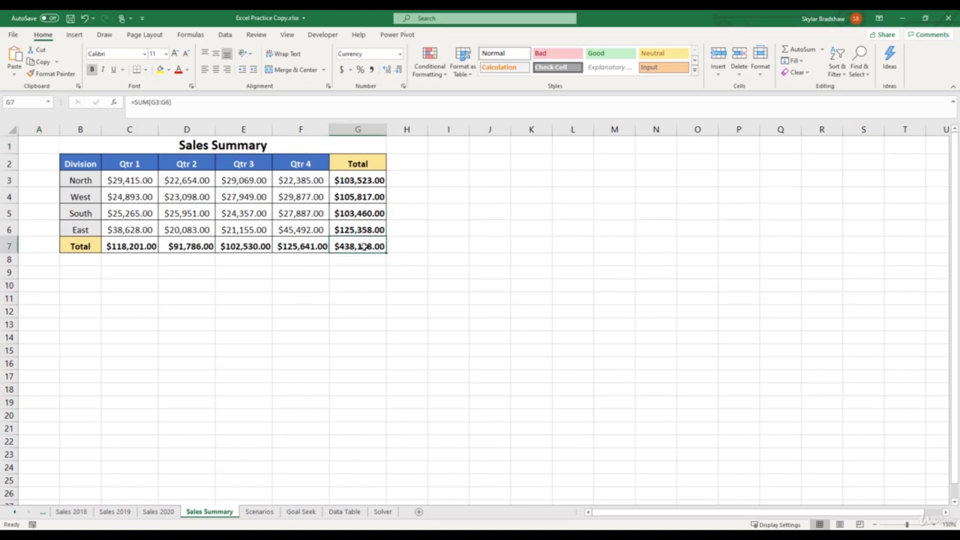
{"action": "left_click", "coordinate": [196, 36]}
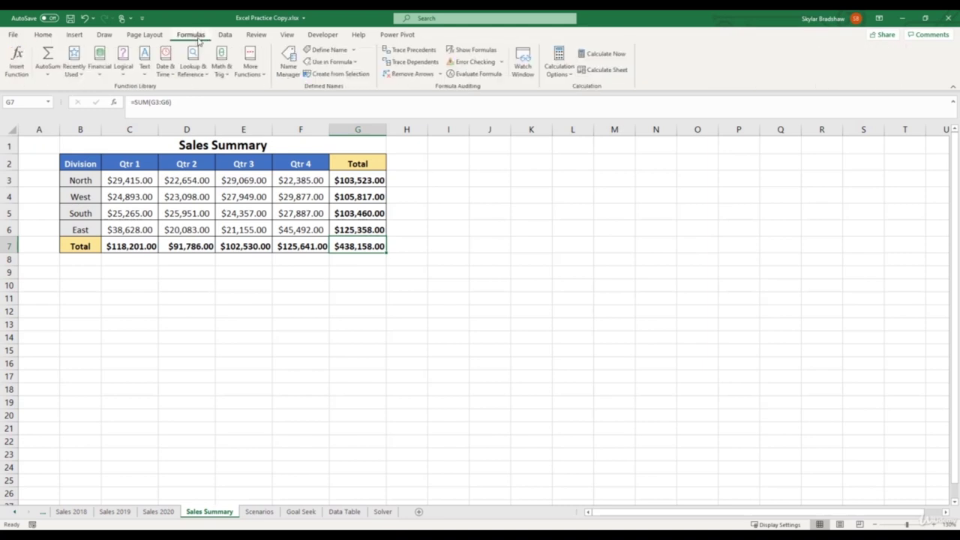
Add a Watch Window watch on Sales Summary G7 ($438,158.00), then go back to Sales 2018
{"action": "left_click", "coordinate": [525, 63]}
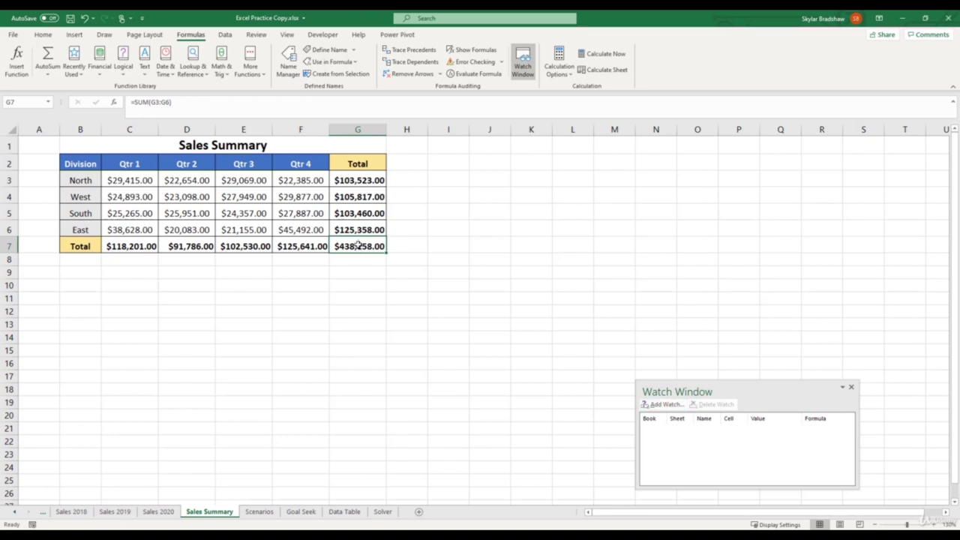
{"action": "left_click", "coordinate": [666, 405]}
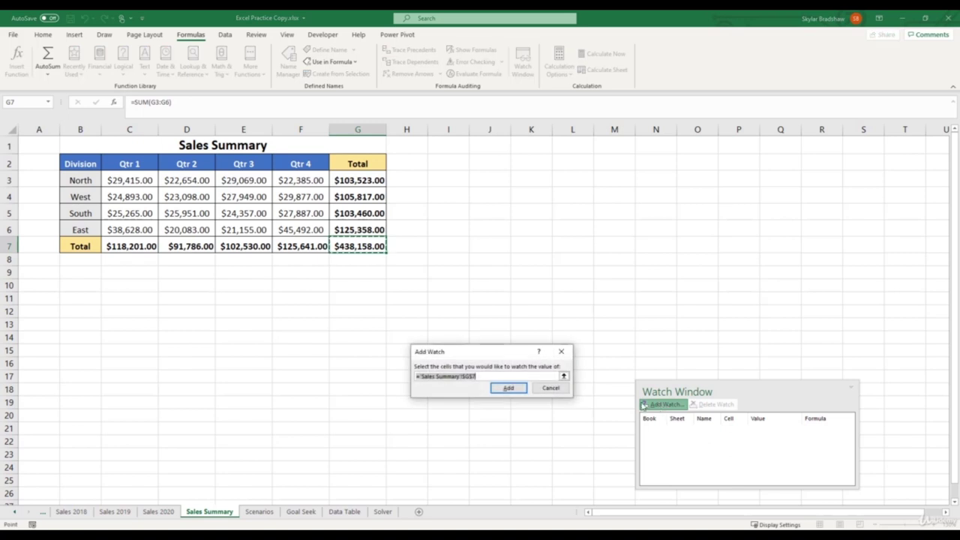
{"action": "left_click", "coordinate": [508, 388]}
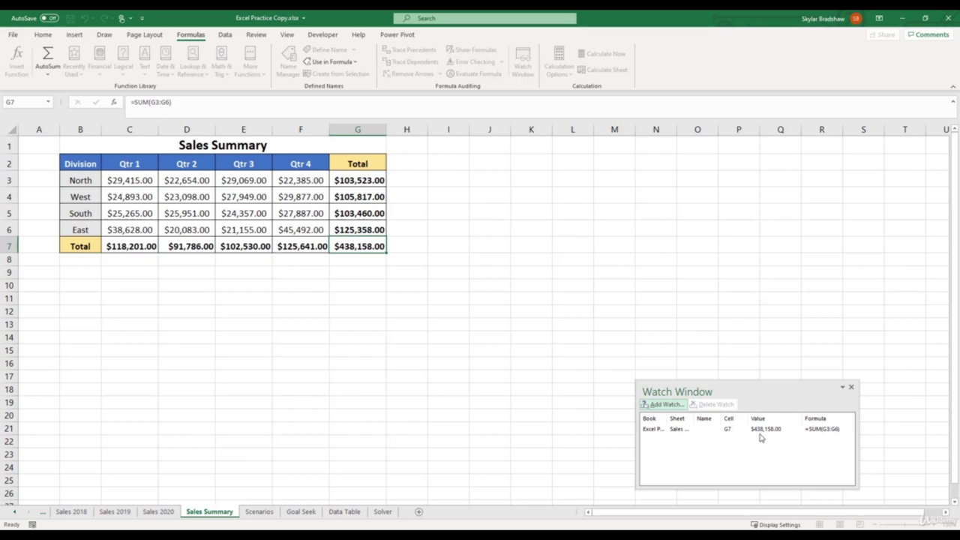
{"action": "left_click", "coordinate": [78, 513]}
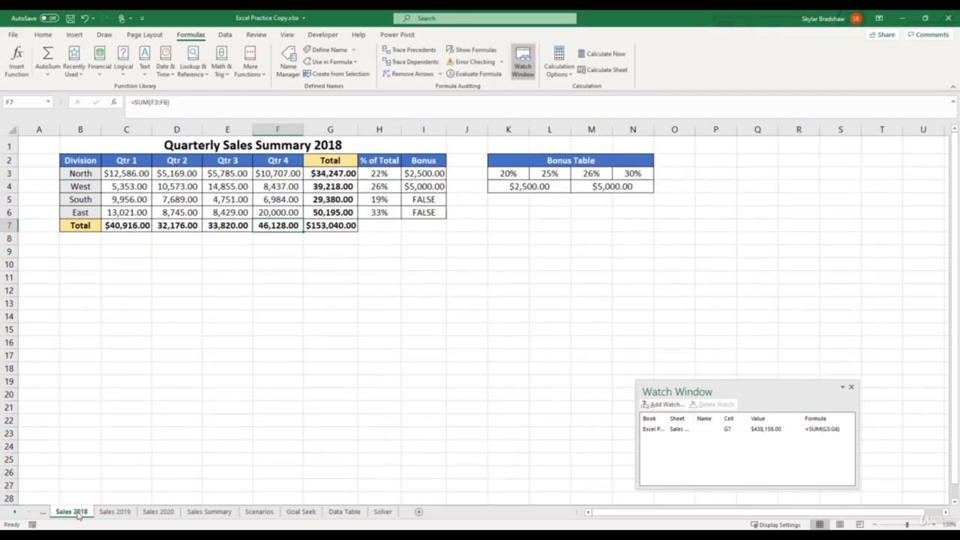
Change F6 to 25,000 to see the watched total update, then delete the G7 watch
{"action": "left_click", "coordinate": [270, 212]}
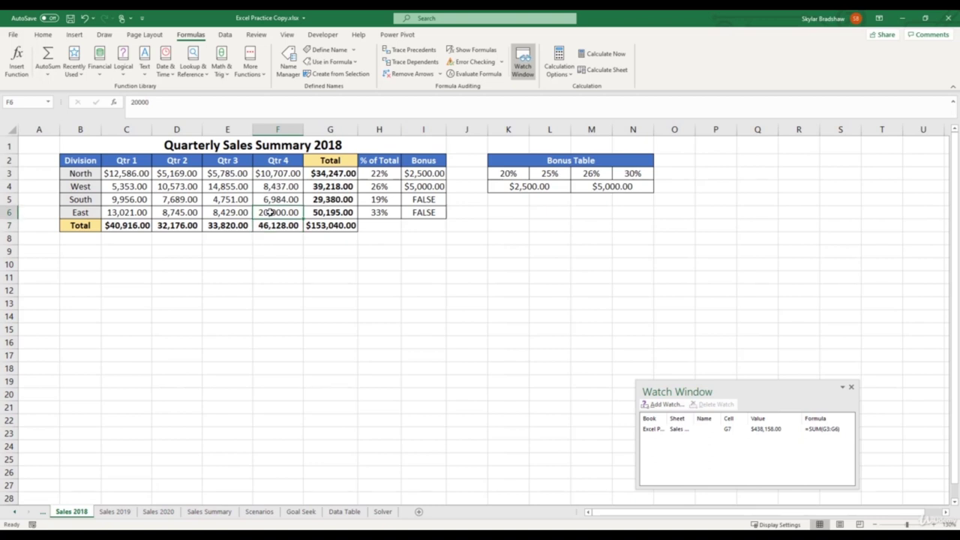
{"action": "type", "text": "25000"}
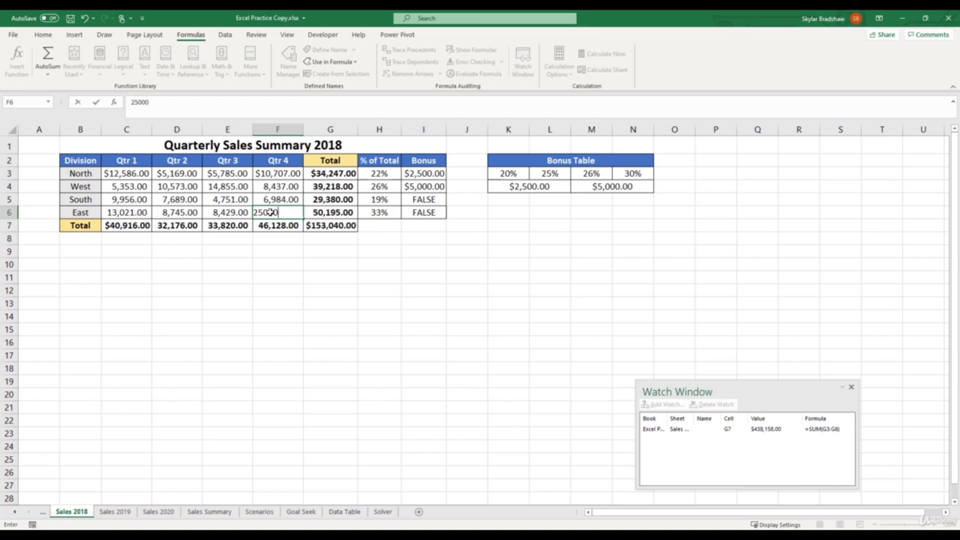
{"action": "key", "text": "Return"}
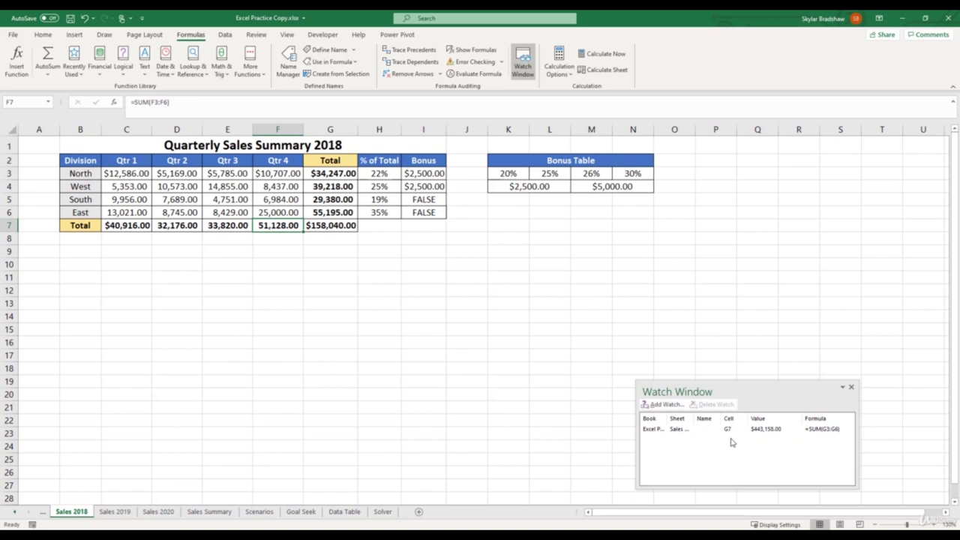
{"action": "left_click", "coordinate": [653, 432]}
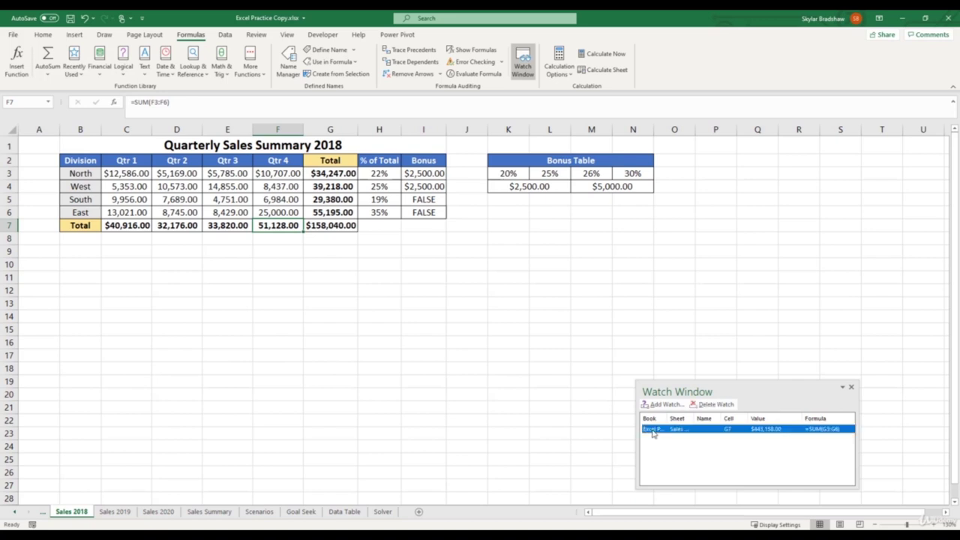
{"action": "left_click", "coordinate": [715, 404]}
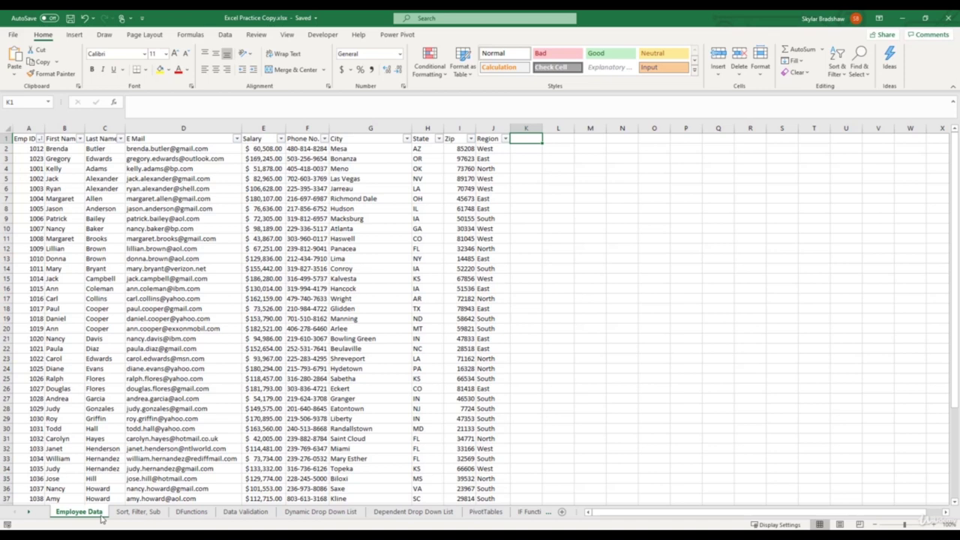
{"action": "left_click_drag", "start_coordinate": [23, 140], "coordinate": [496, 140]}
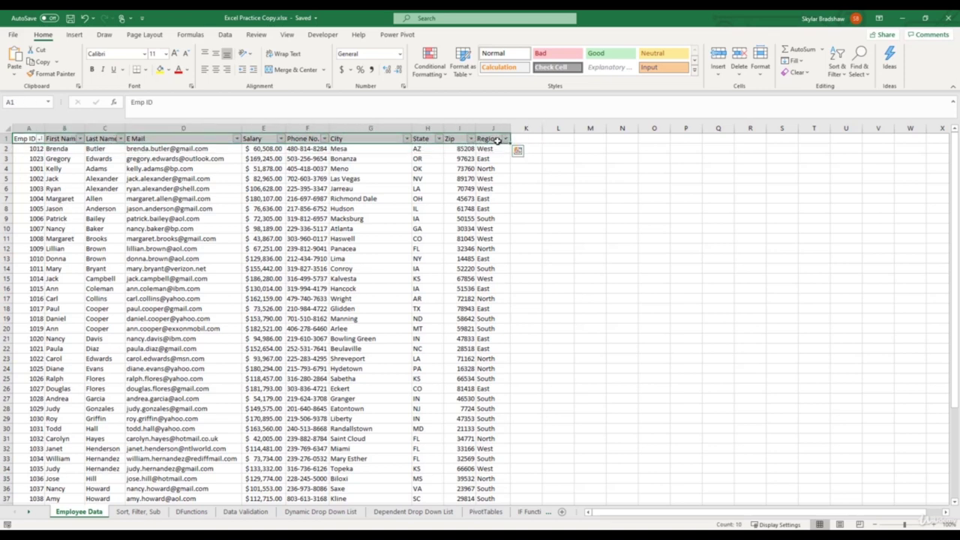
{"action": "scroll", "coordinate": [378, 332], "scroll_direction": "down", "scroll_amount": 8}
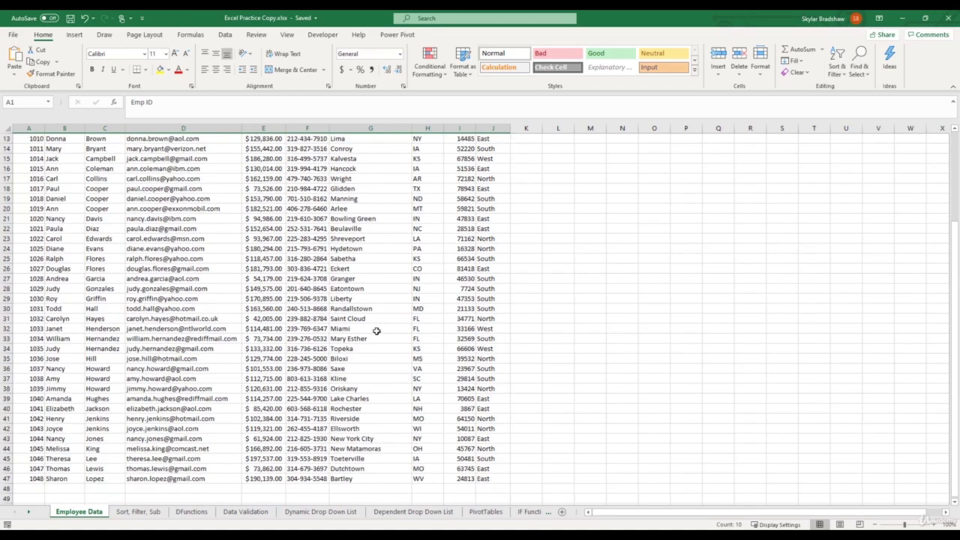
{"action": "scroll", "coordinate": [351, 349], "scroll_direction": "down", "scroll_amount": 1}
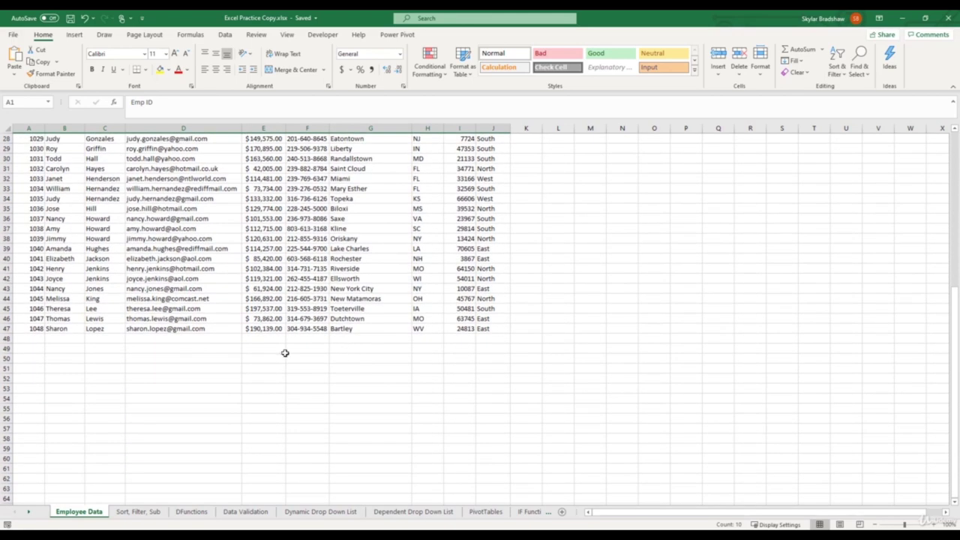
{"action": "left_click", "coordinate": [31, 340]}
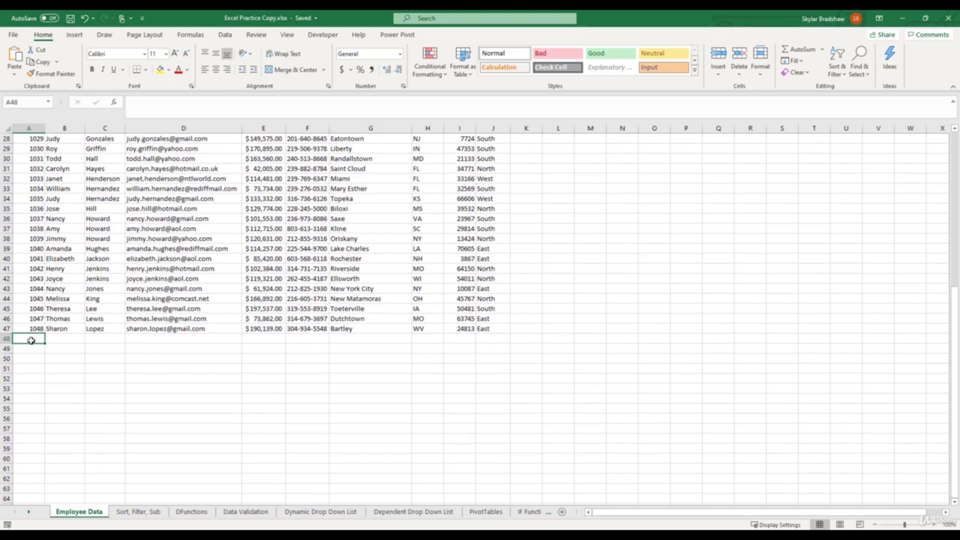
{"action": "left_click", "coordinate": [56, 339]}
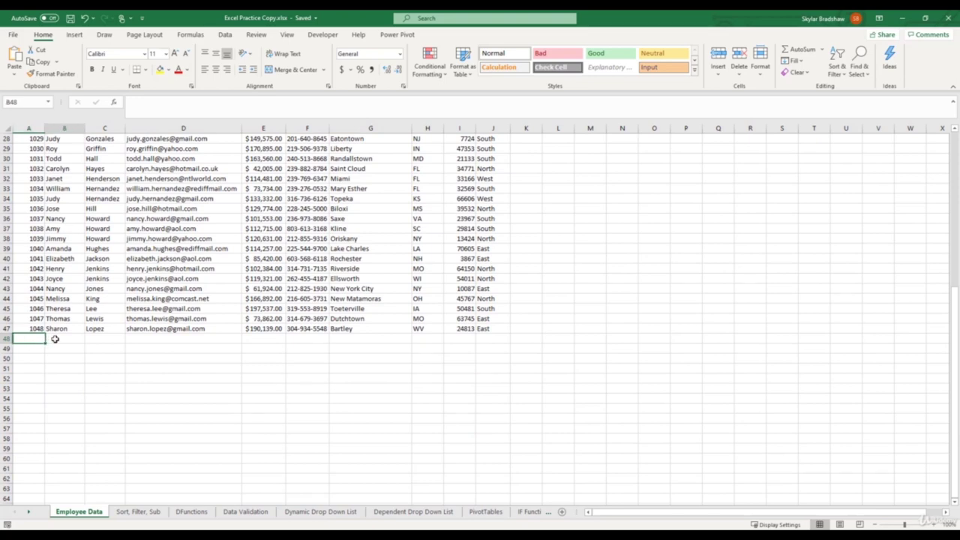
{"action": "left_click", "coordinate": [93, 339]}
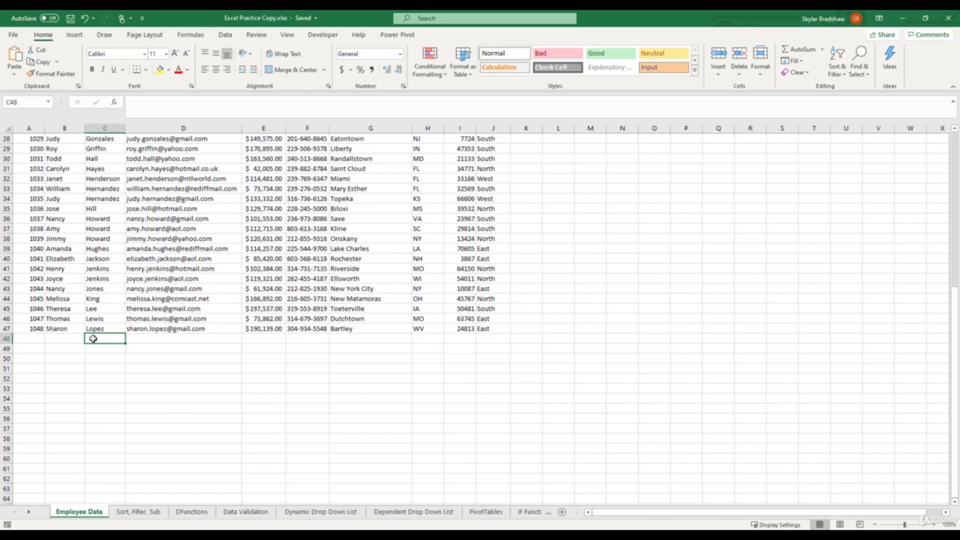
{"action": "scroll", "coordinate": [92, 339], "scroll_direction": "up", "scroll_amount": 9}
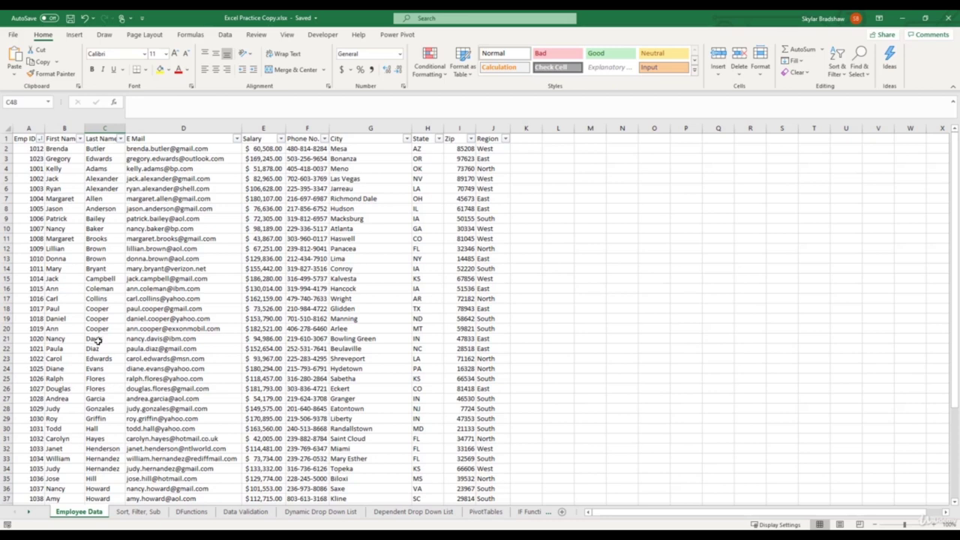
{"action": "left_click", "coordinate": [289, 36]}
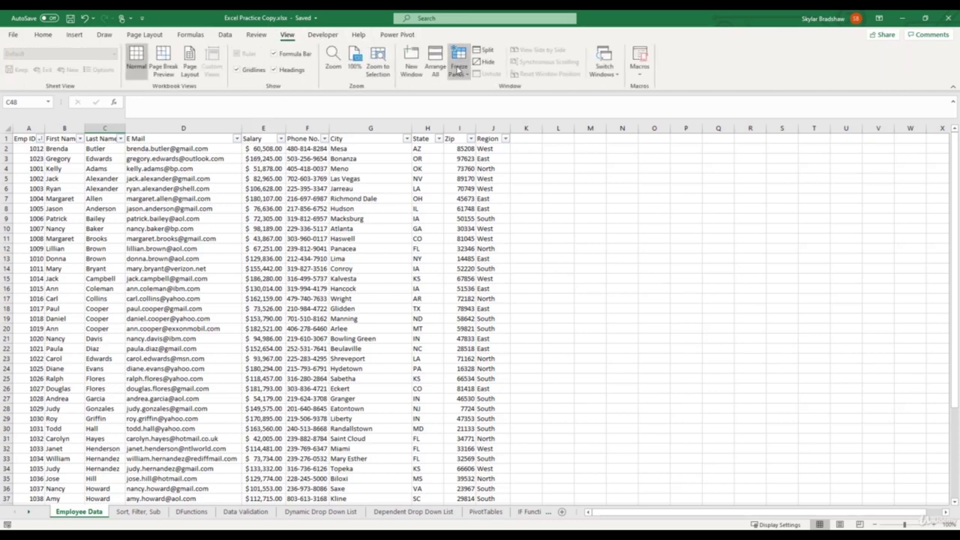
Freeze the Employee Data header row, scroll to verify it, then reopen the Freeze Panes options
{"action": "left_click", "coordinate": [456, 68]}
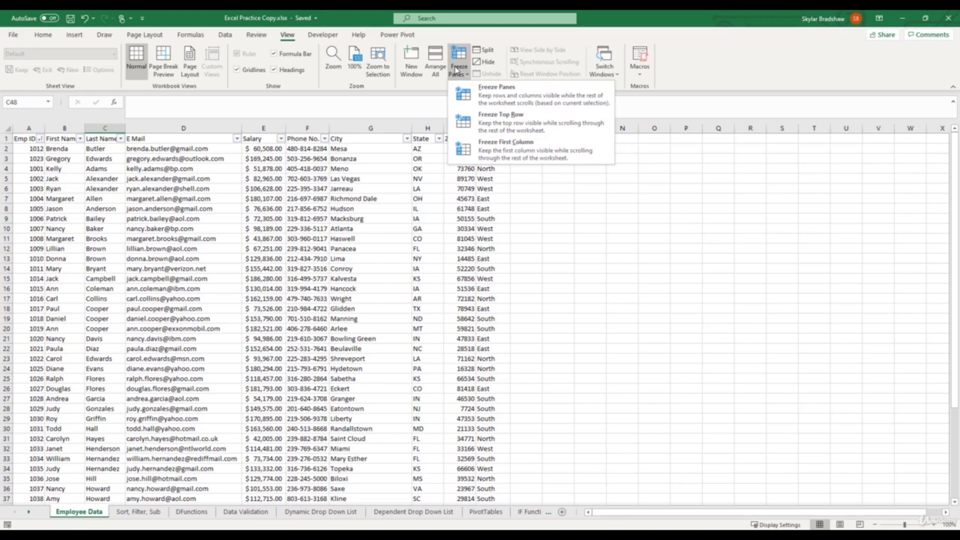
{"action": "left_click", "coordinate": [502, 118]}
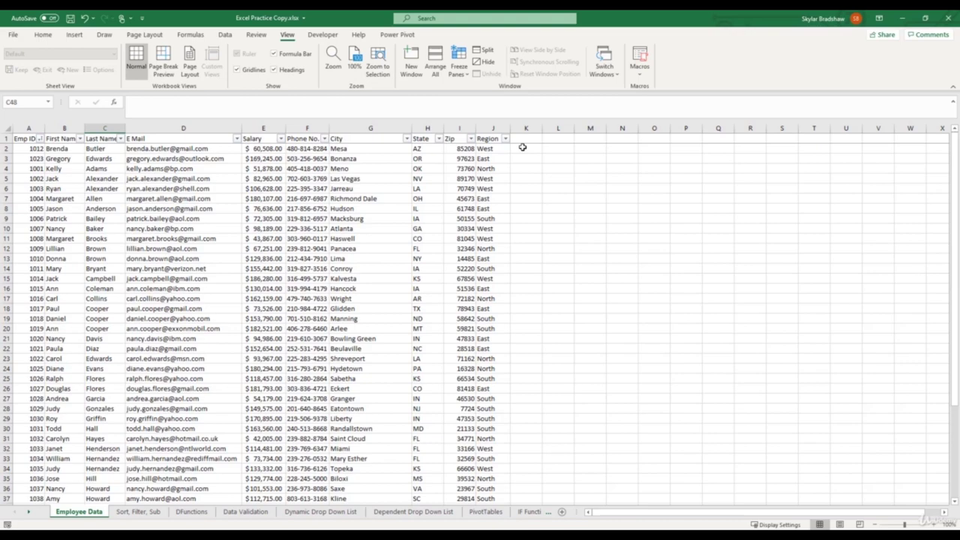
{"action": "scroll", "coordinate": [522, 147], "scroll_direction": "down", "scroll_amount": 8}
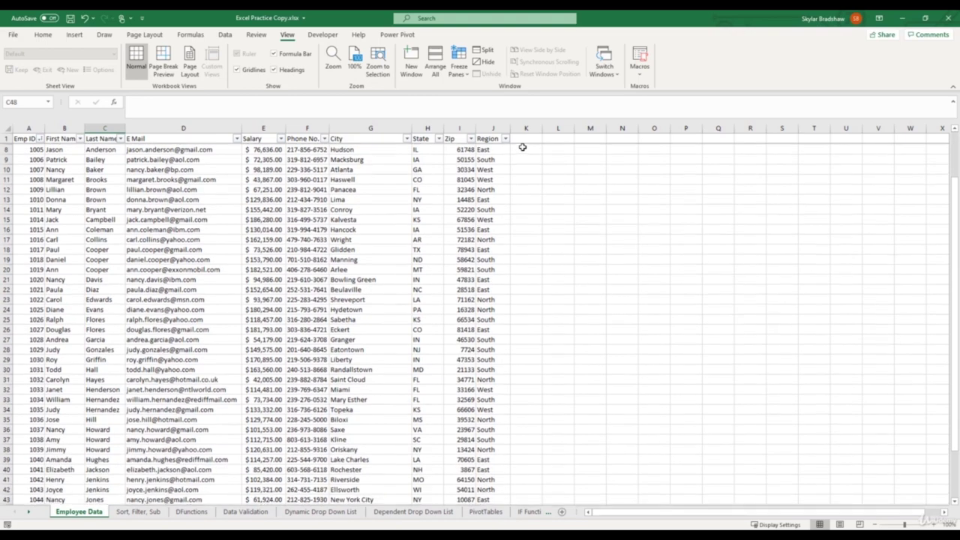
{"action": "scroll", "coordinate": [522, 146], "scroll_direction": "down", "scroll_amount": 13}
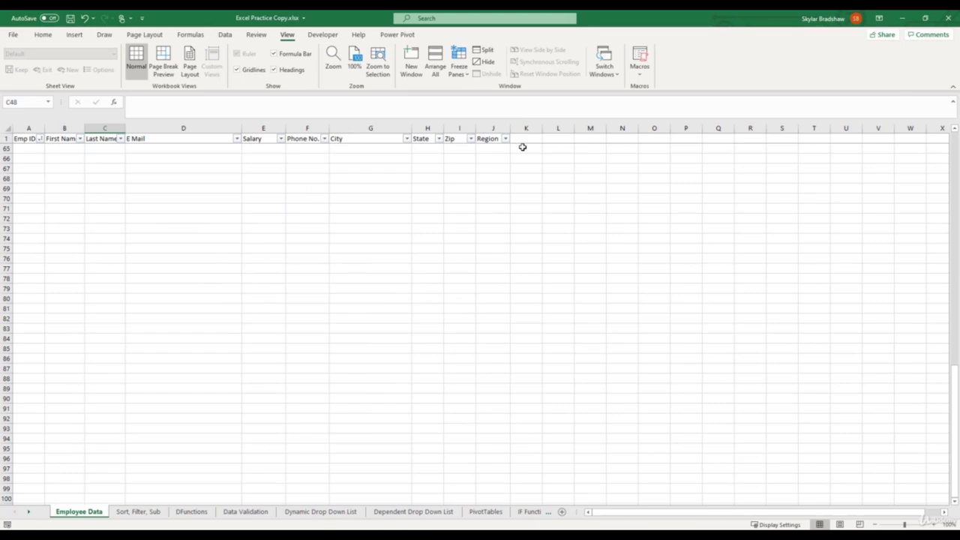
{"action": "scroll", "coordinate": [522, 147], "scroll_direction": "up", "scroll_amount": 19}
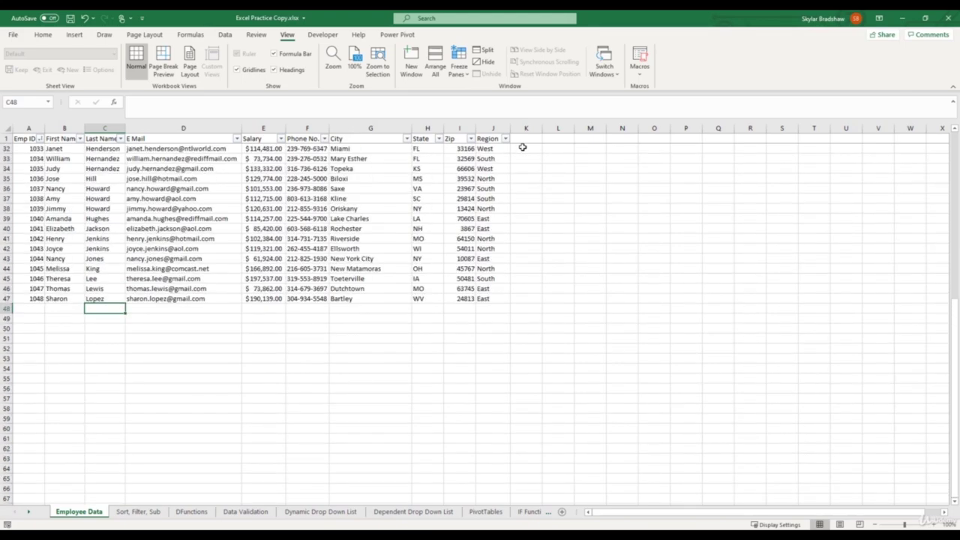
{"action": "scroll", "coordinate": [522, 147], "scroll_direction": "up", "scroll_amount": 2}
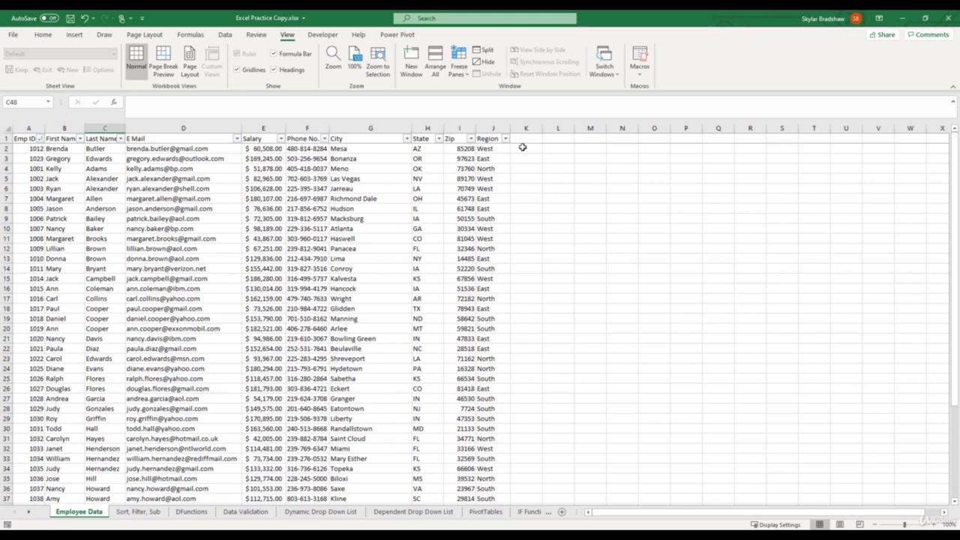
{"action": "left_click", "coordinate": [460, 71]}
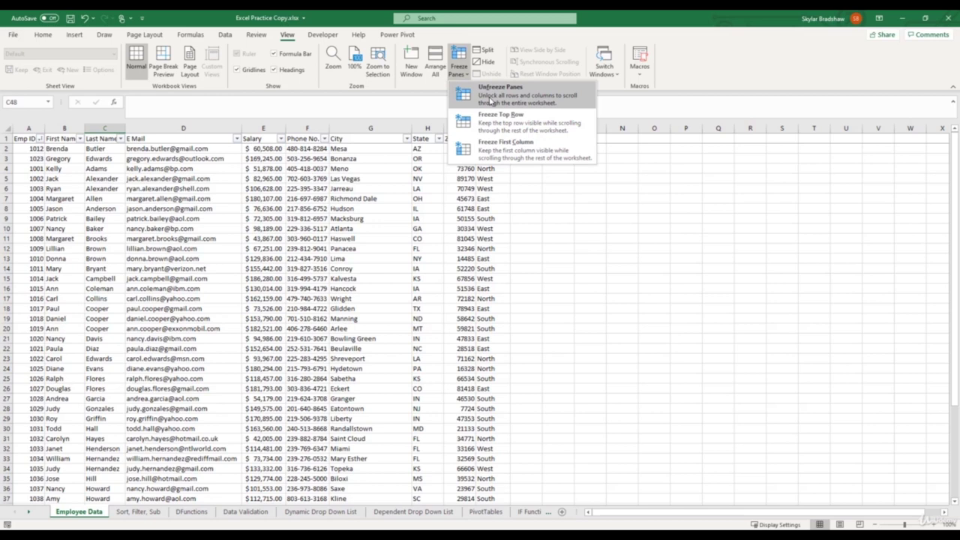
Unfreeze the header row and freeze only the first column, Emp ID, instead
{"action": "left_click", "coordinate": [489, 100]}
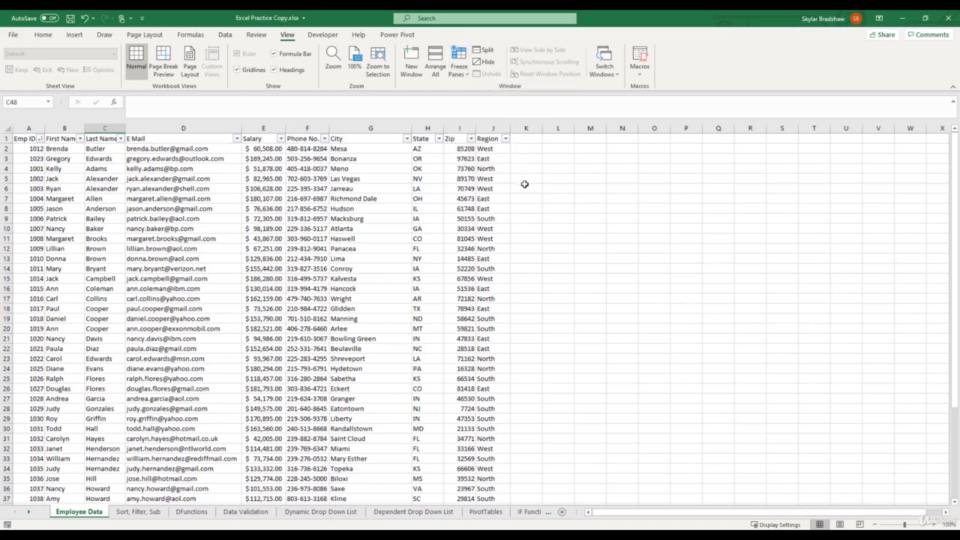
{"action": "scroll", "coordinate": [524, 149], "scroll_direction": "down", "scroll_amount": 10}
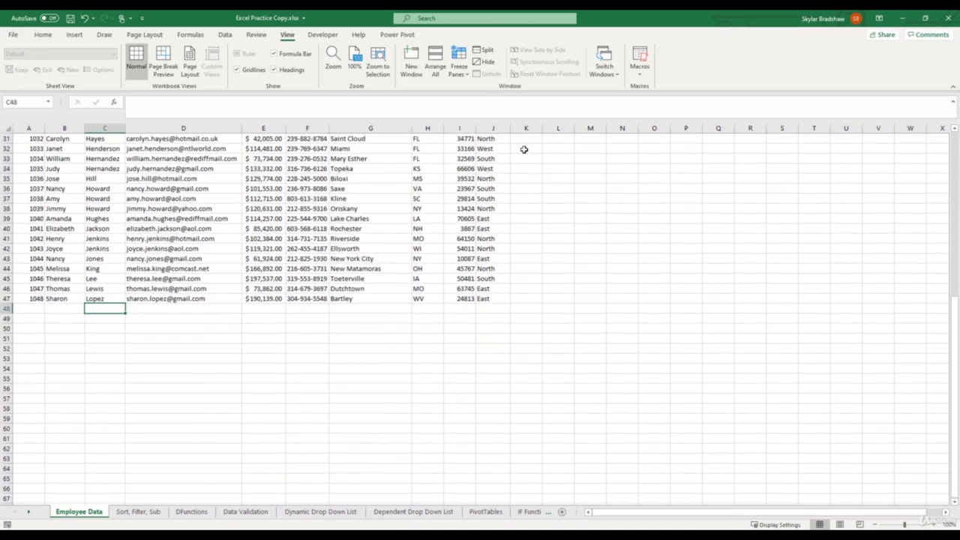
{"action": "scroll", "coordinate": [524, 149], "scroll_direction": "up", "scroll_amount": 10}
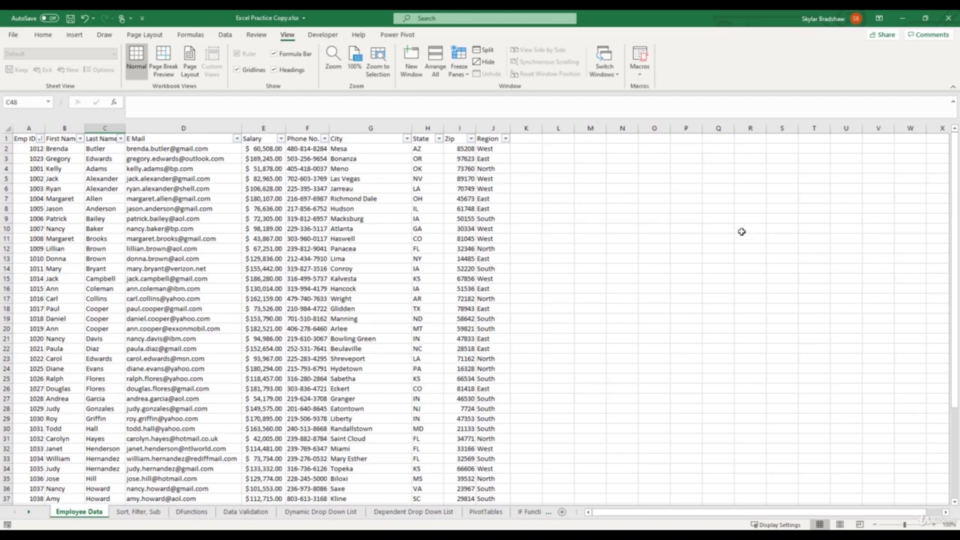
{"action": "left_click", "coordinate": [460, 72]}
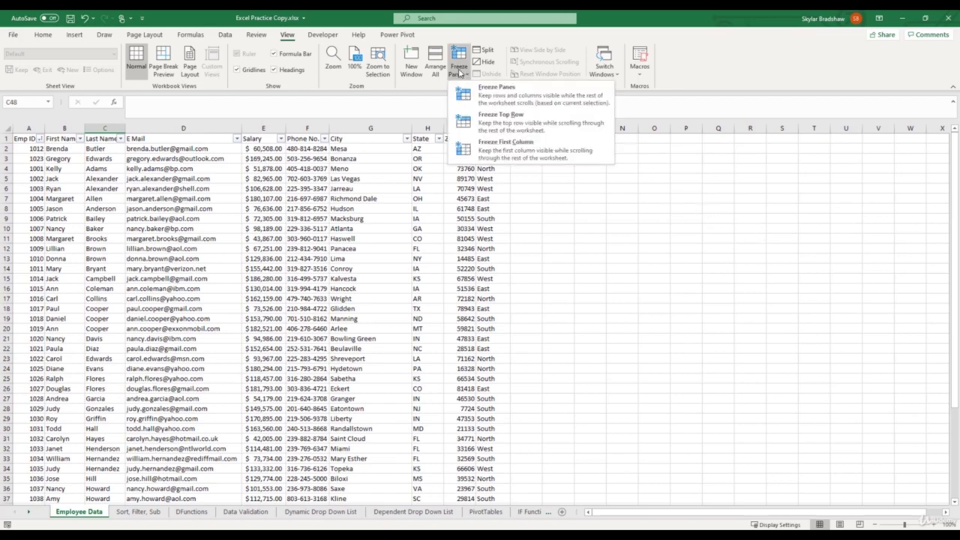
{"action": "left_click", "coordinate": [523, 154]}
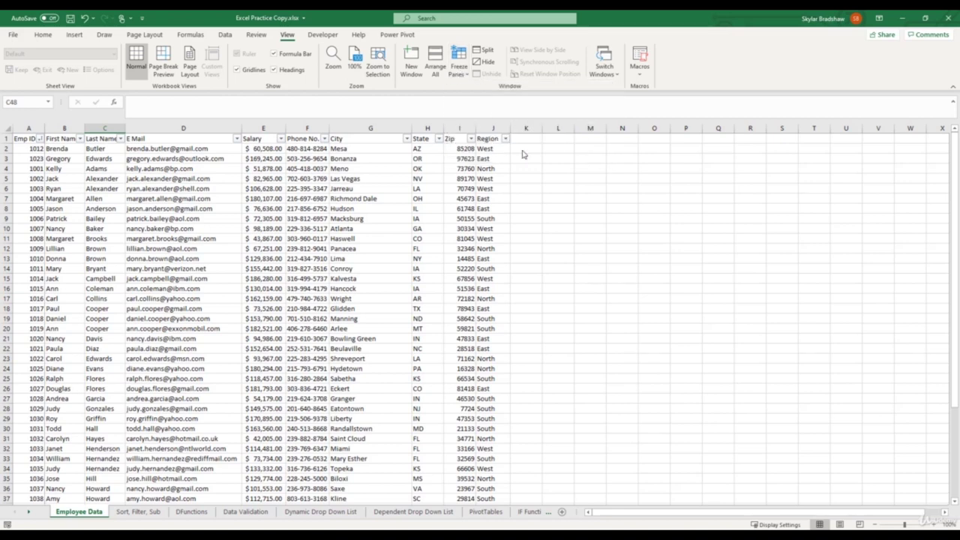
Move right from cell X2 to confirm column A stays fixed while scrolling sideways
{"action": "left_click", "coordinate": [938, 150]}
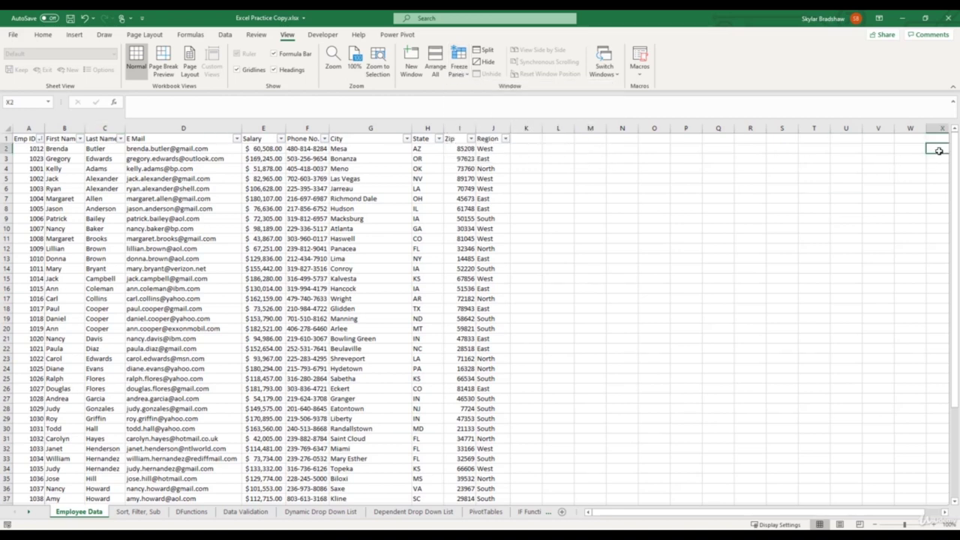
{"action": "key", "text": "Right"}
{"action": "key", "text": "Right"}
{"action": "key", "text": "Right"}
{"action": "key", "text": "Right"}
{"action": "key", "text": "Right"}
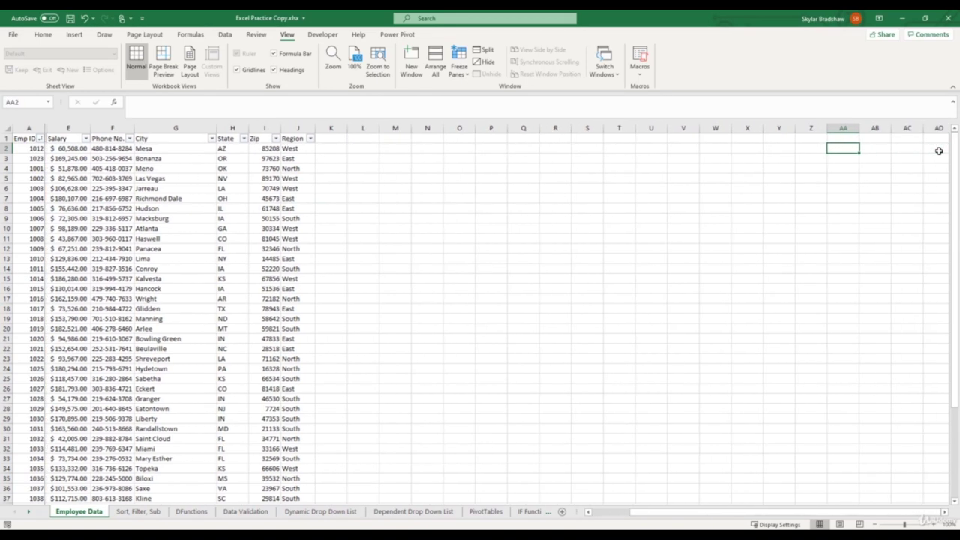
{"action": "key", "text": "Right"}
{"action": "key", "text": "Right"}
{"action": "key", "text": "Right"}
{"action": "key", "text": "Right"}
{"action": "key", "text": "Right"}
{"action": "key", "text": "Right"}
{"action": "key", "text": "Right"}
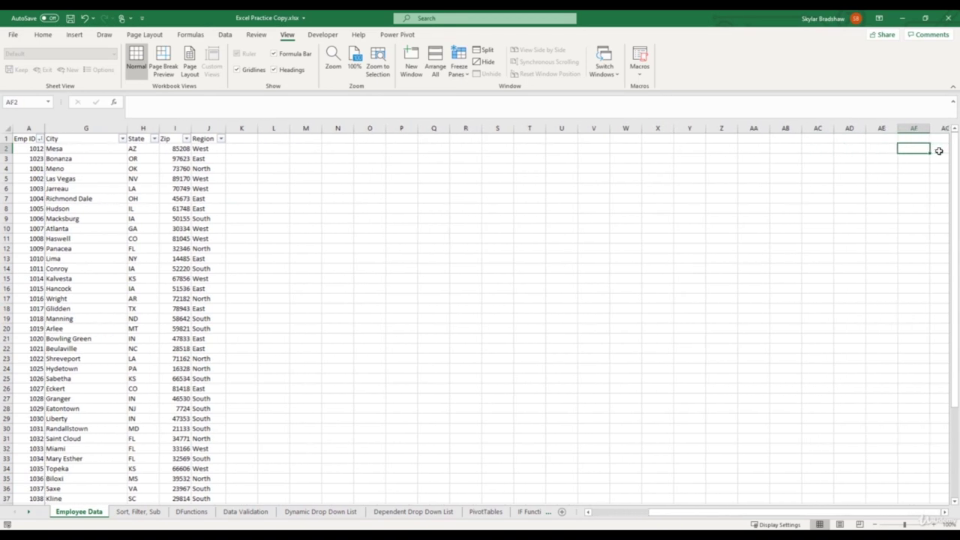
{"action": "key", "text": "Right"}
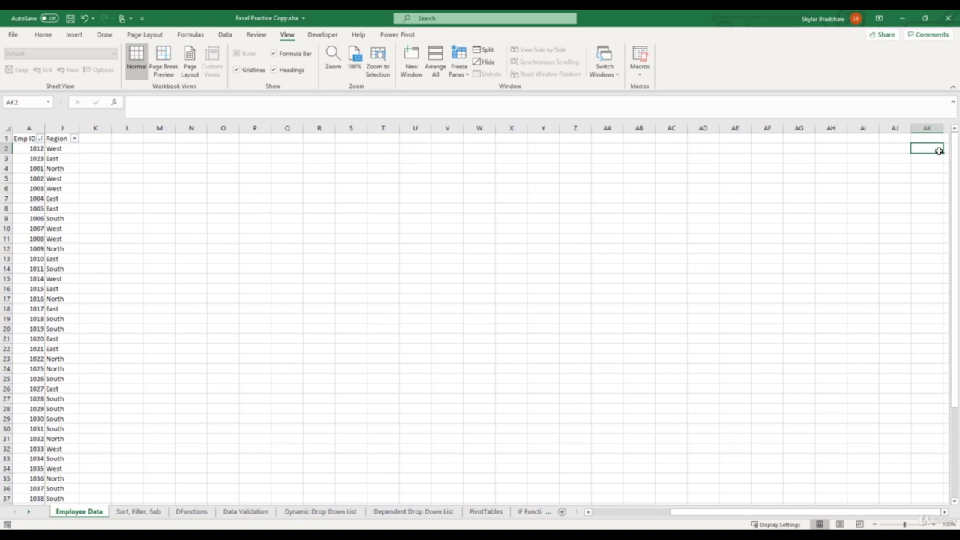
{"action": "left_click_drag", "start_coordinate": [930, 513], "coordinate": [885, 518]}
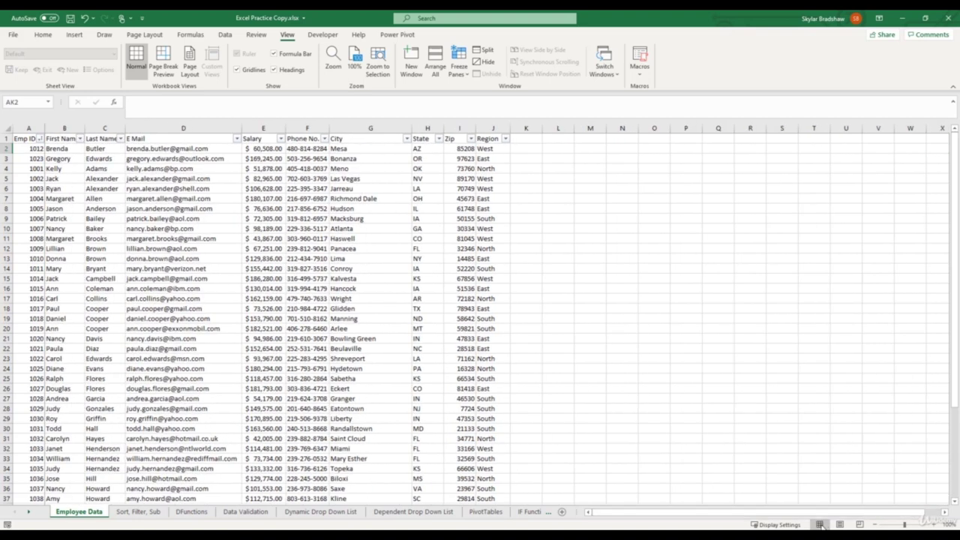
Remove the first-column freeze and freeze panes at C4, locking rows 1–3 and columns A–B
{"action": "left_click", "coordinate": [459, 73]}
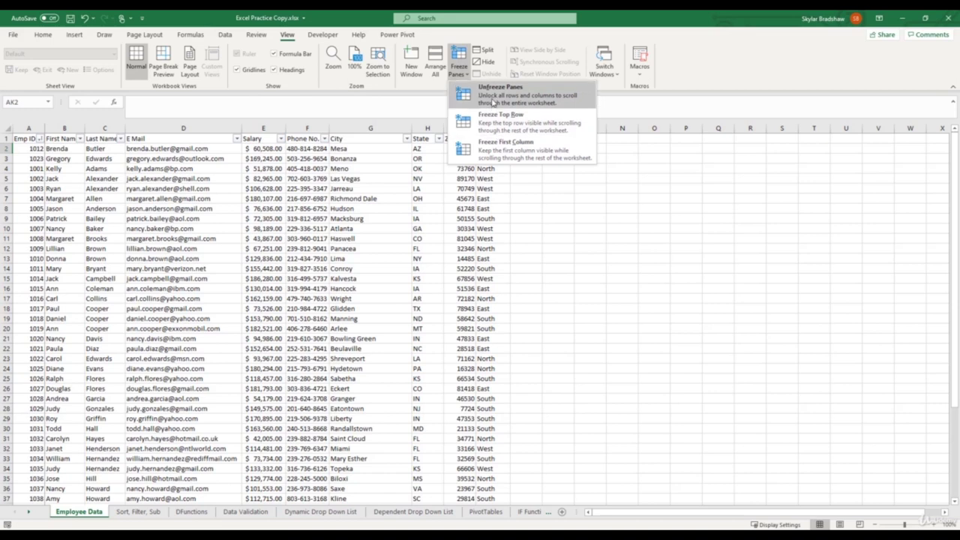
{"action": "left_click", "coordinate": [492, 103]}
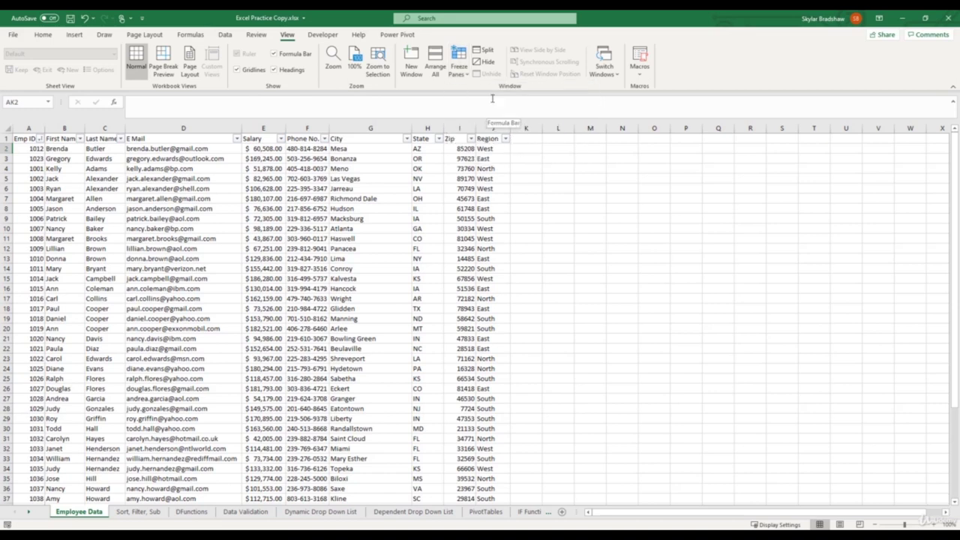
{"action": "left_click", "coordinate": [114, 169]}
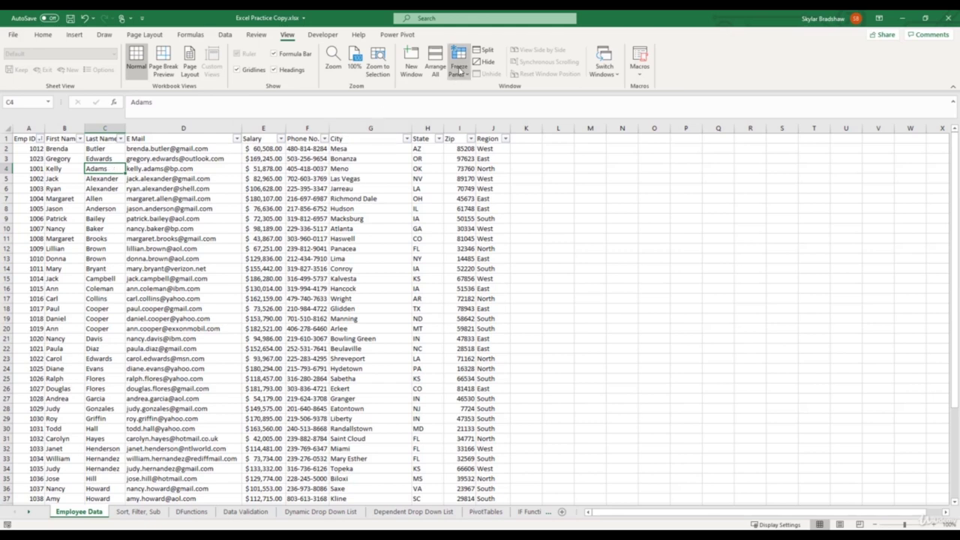
{"action": "left_click", "coordinate": [459, 67]}
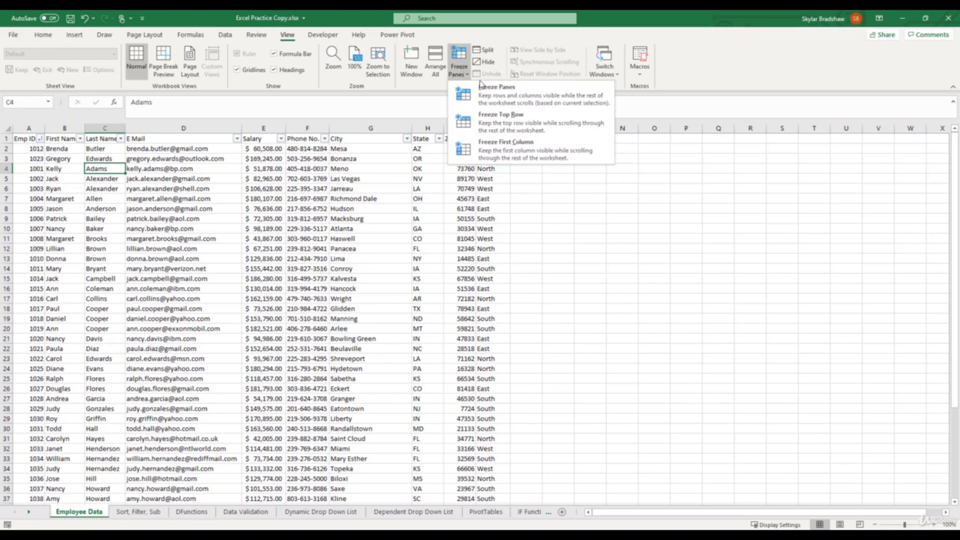
{"action": "left_click", "coordinate": [482, 96]}
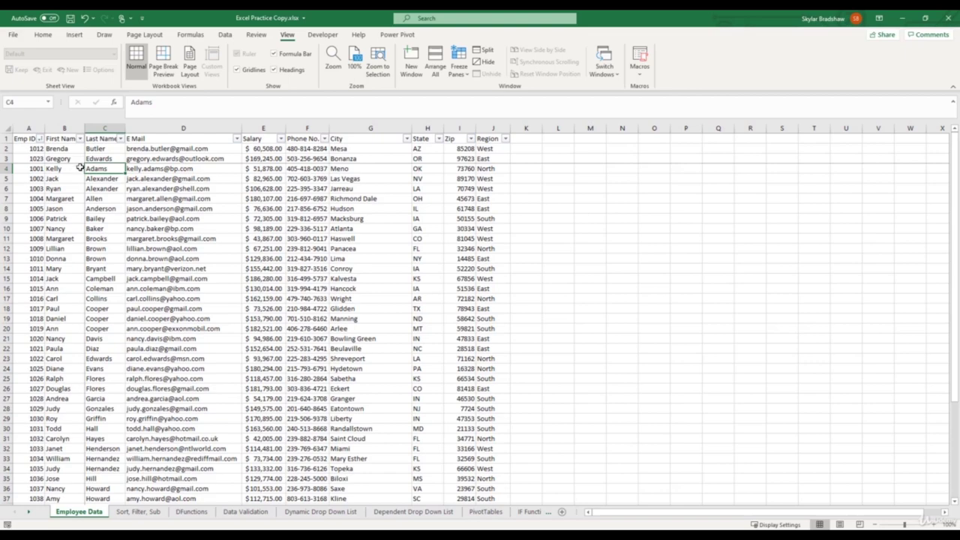
Scroll down and move right from X42 to check rows 1–3 and columns A–B stay fixed
{"action": "scroll", "coordinate": [80, 171], "scroll_direction": "down", "scroll_amount": 6}
{"action": "scroll", "coordinate": [79, 174], "scroll_direction": "down", "scroll_amount": 4}
{"action": "scroll", "coordinate": [80, 175], "scroll_direction": "down", "scroll_amount": 1}
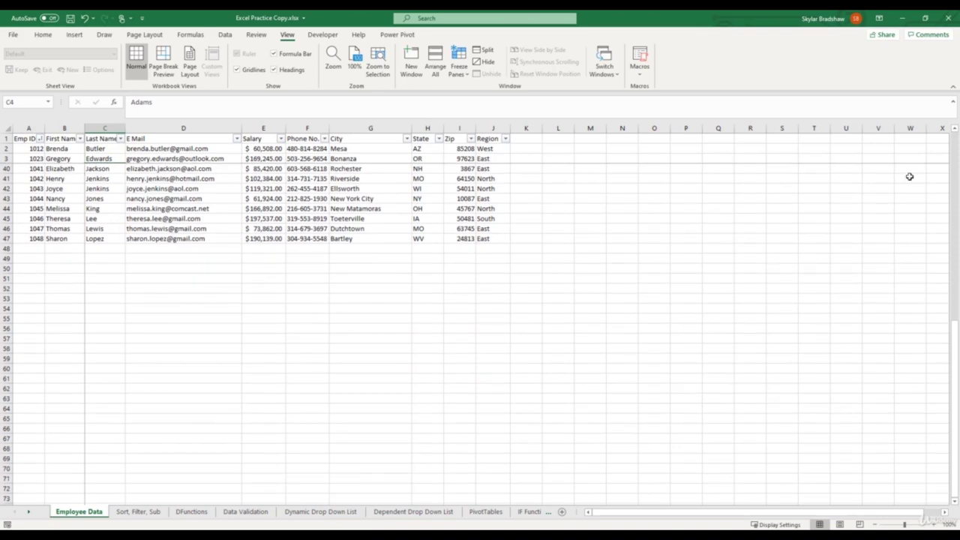
{"action": "left_click", "coordinate": [936, 187]}
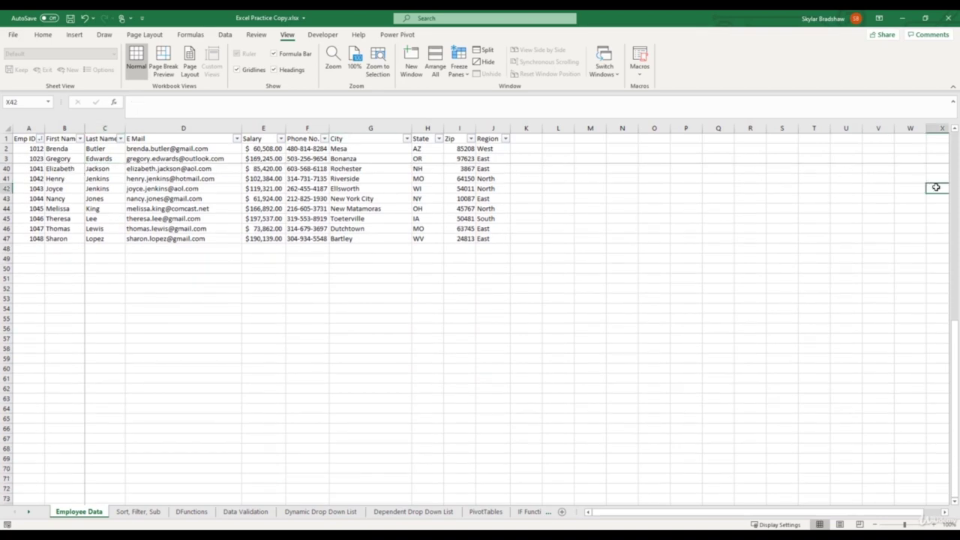
{"action": "key", "text": "Right"}
{"action": "key", "text": "Right"}
{"action": "key", "text": "Right"}
{"action": "key", "text": "Right"}
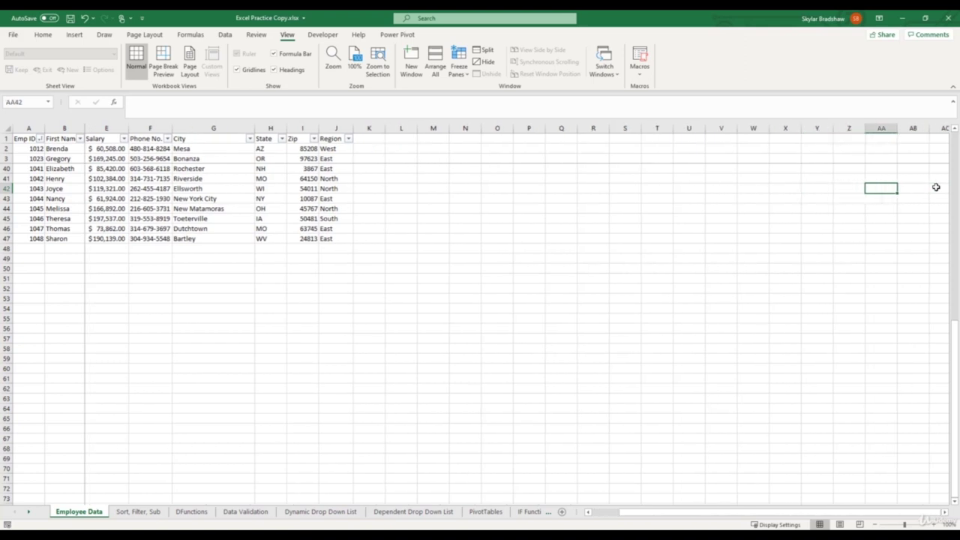
{"action": "key", "text": "Right"}
{"action": "key", "text": "Right"}
{"action": "key", "text": "Right"}
{"action": "key", "text": "Right"}
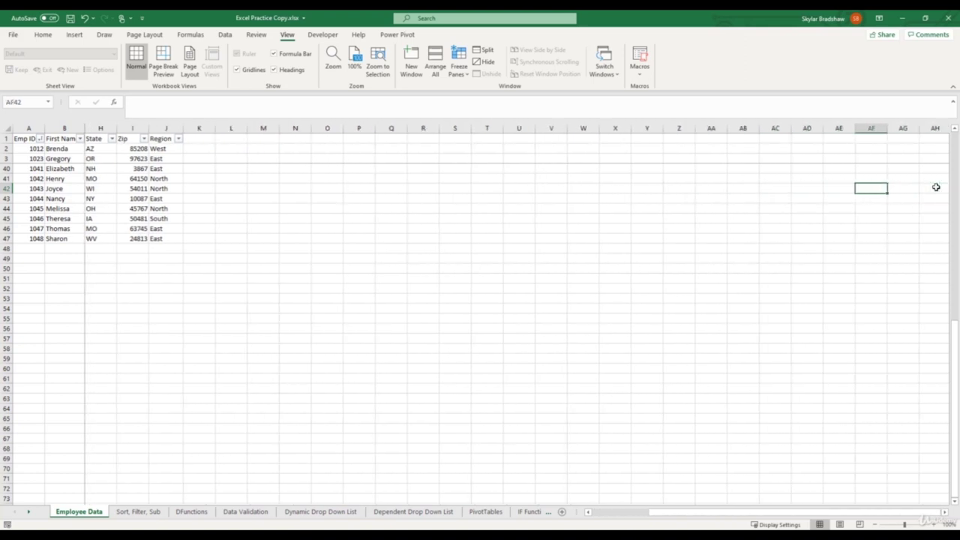
{"action": "left_click_drag", "start_coordinate": [900, 512], "coordinate": [771, 514]}
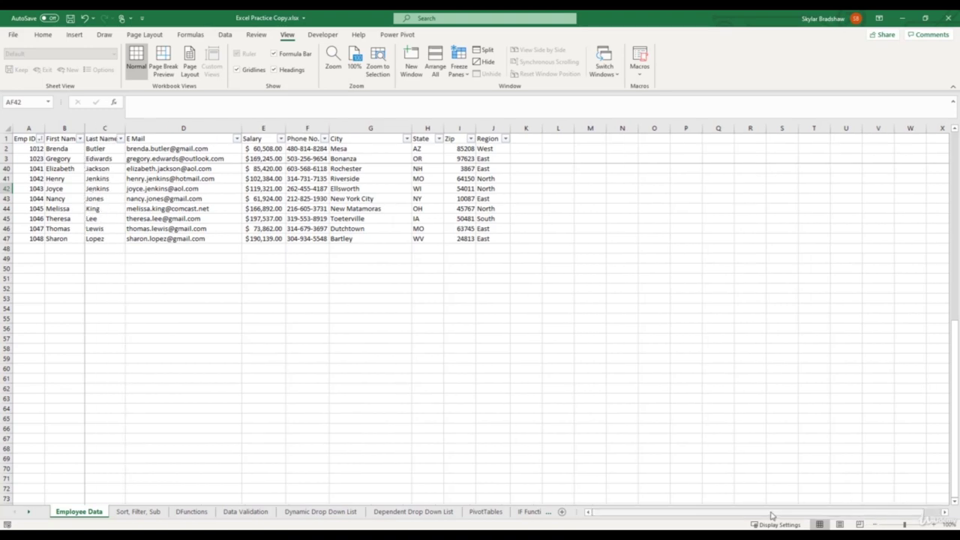
{"action": "scroll", "coordinate": [770, 515], "scroll_direction": "up", "scroll_amount": 12}
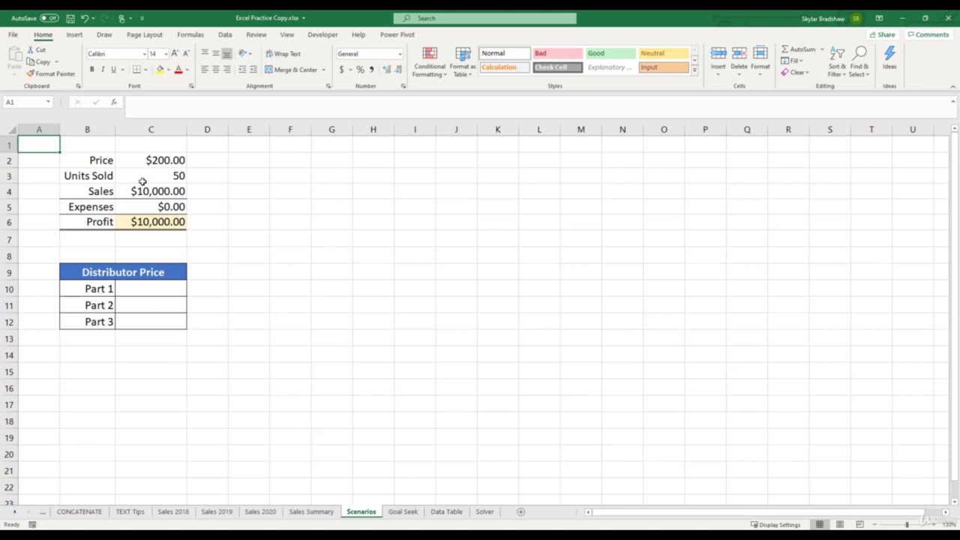
Step from Price in C2 through Units Sold, Sales, Expenses and Profit to the Part 1 price cell
{"action": "left_click", "coordinate": [128, 164]}
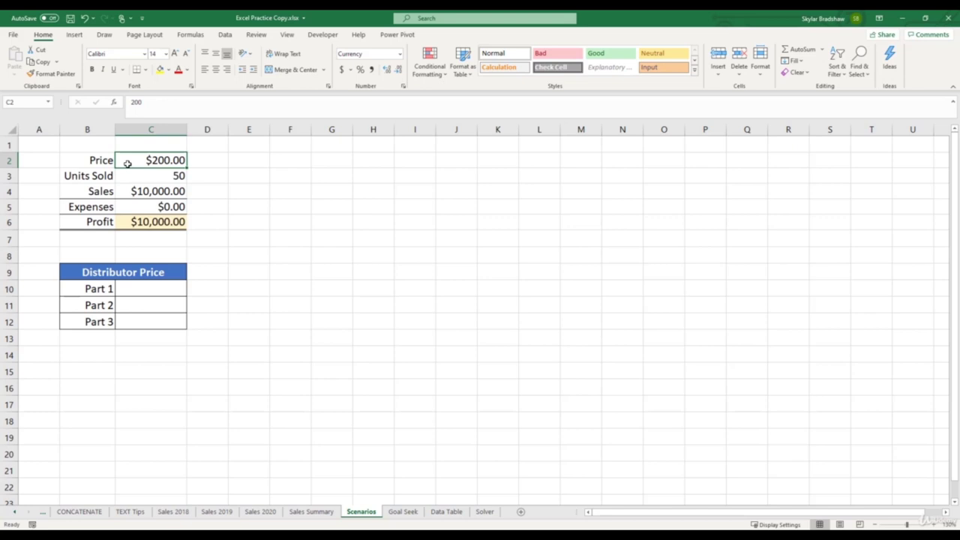
{"action": "key", "text": "Down"}
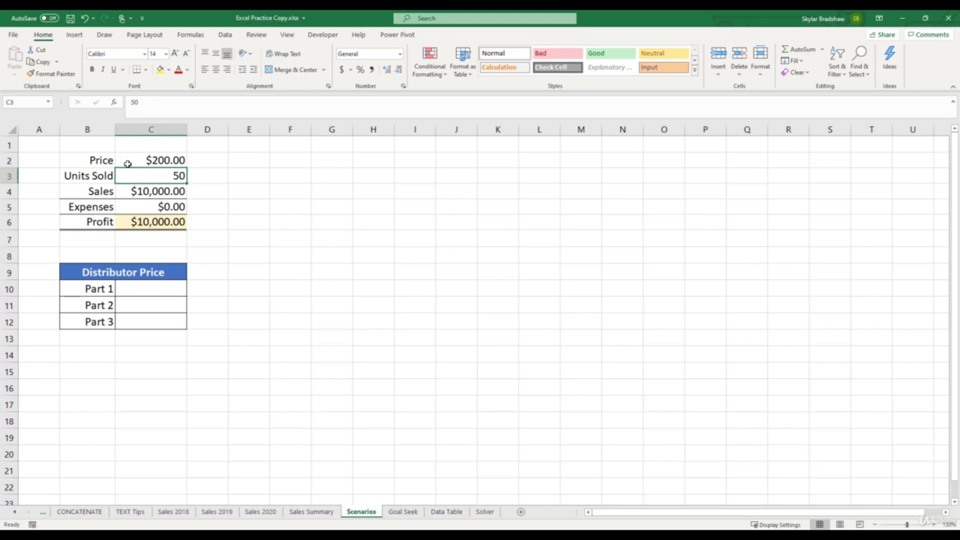
{"action": "key", "text": "Down"}
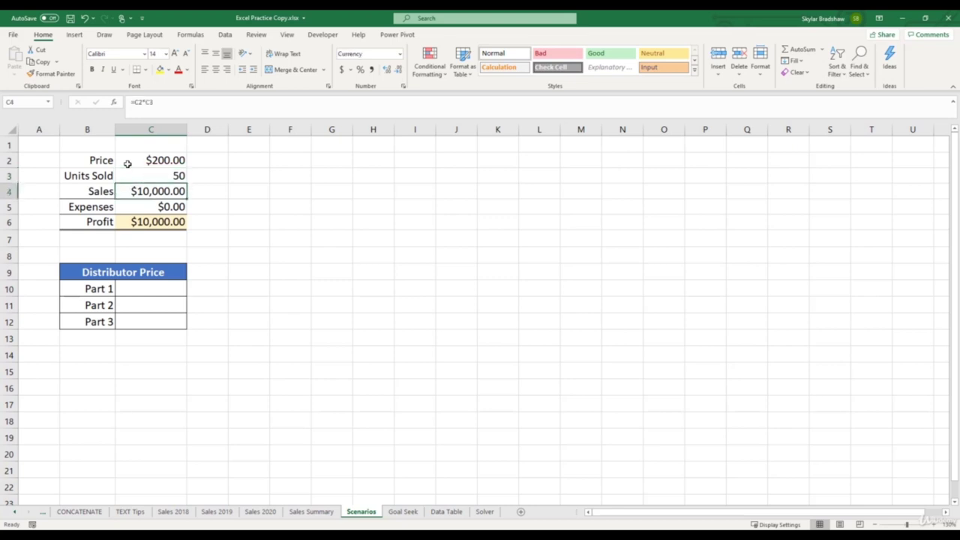
{"action": "key", "text": "Down"}
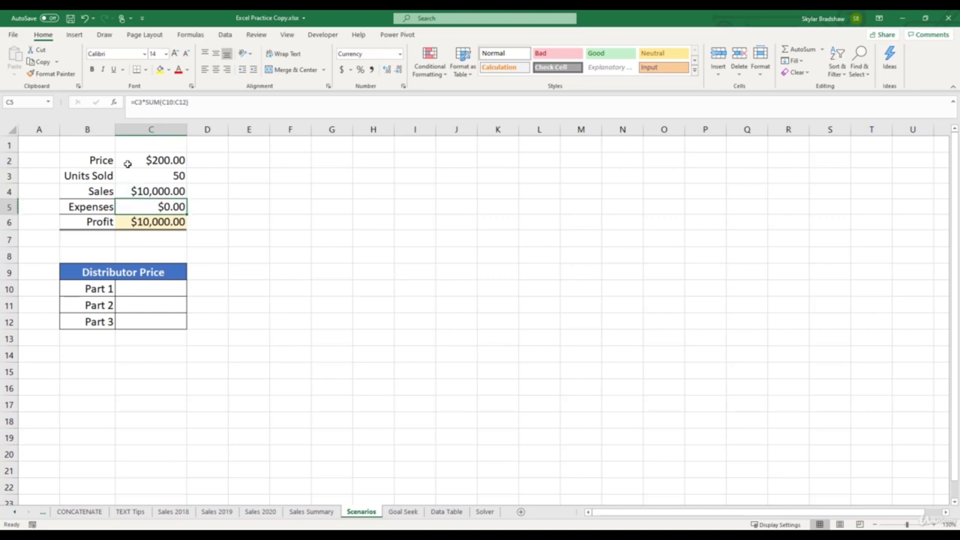
{"action": "key", "text": "Down"}
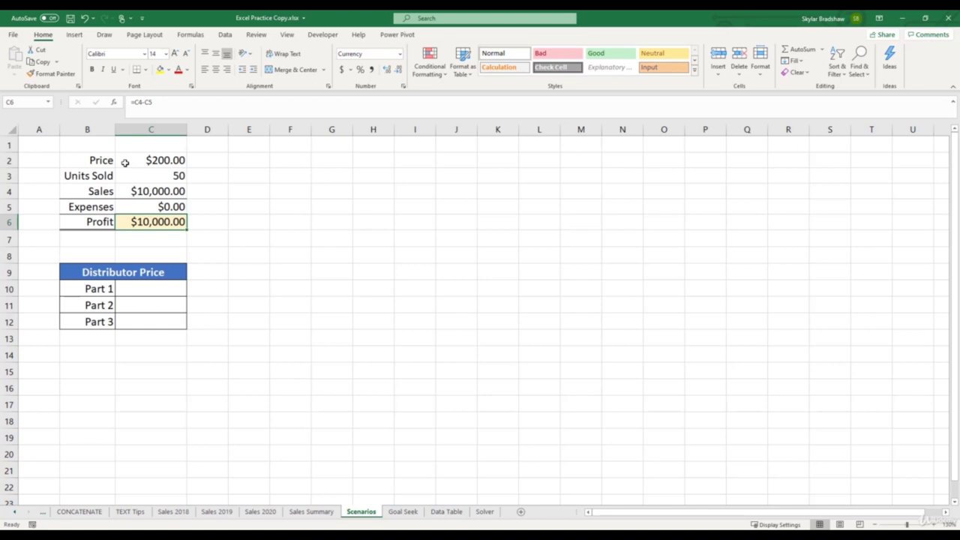
{"action": "key", "text": "Down"}
{"action": "key", "text": "Down"}
{"action": "key", "text": "Down"}
{"action": "key", "text": "Down"}
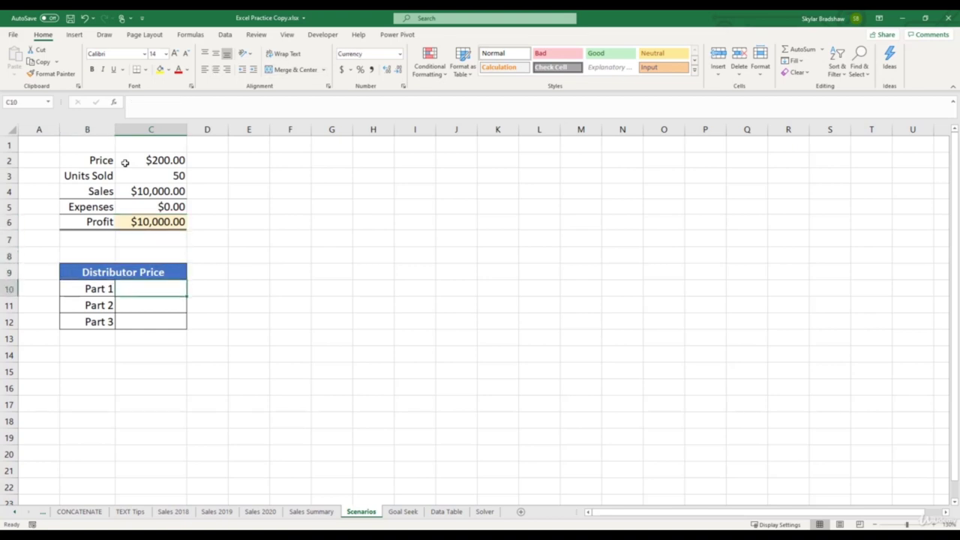
Enter Part 1–3 distributor prices of 80, 55 and 25 in C10:C12
{"action": "type", "text": "80"}
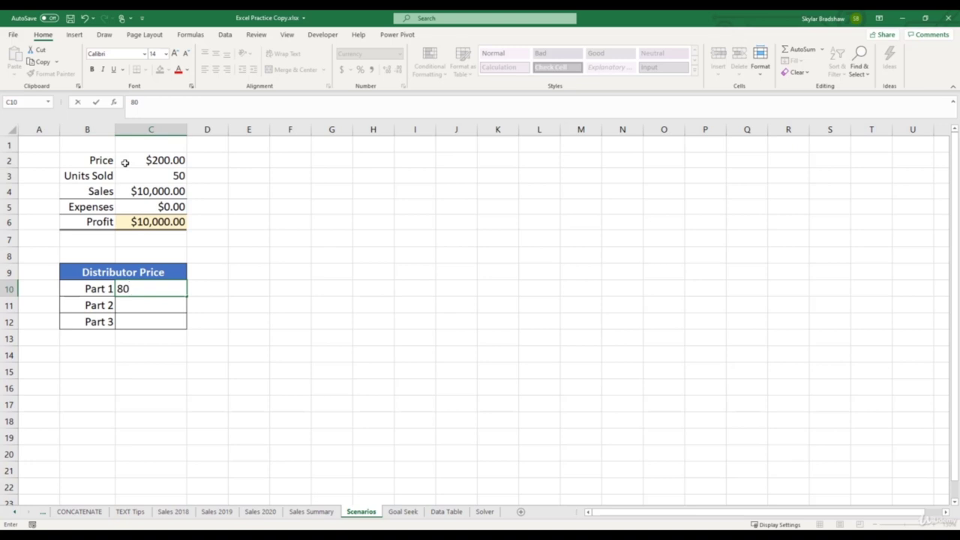
{"action": "key", "text": "Return"}
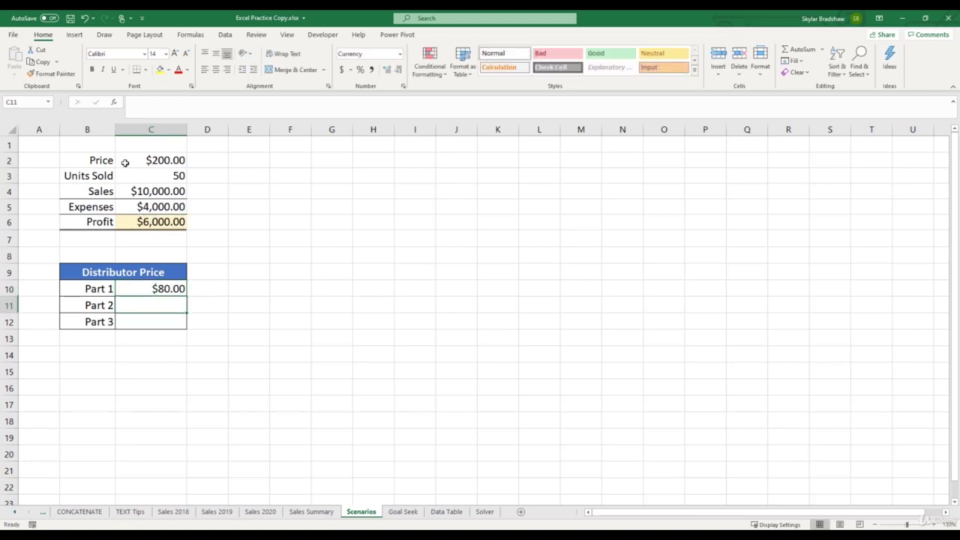
{"action": "type", "text": "55"}
{"action": "key", "text": "Return"}
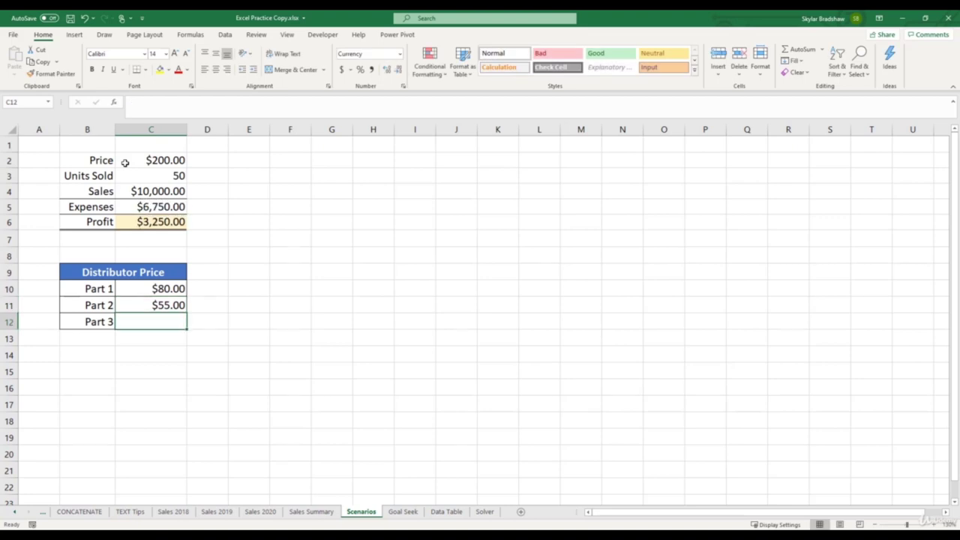
{"action": "type", "text": "25"}
{"action": "key", "text": "Return"}
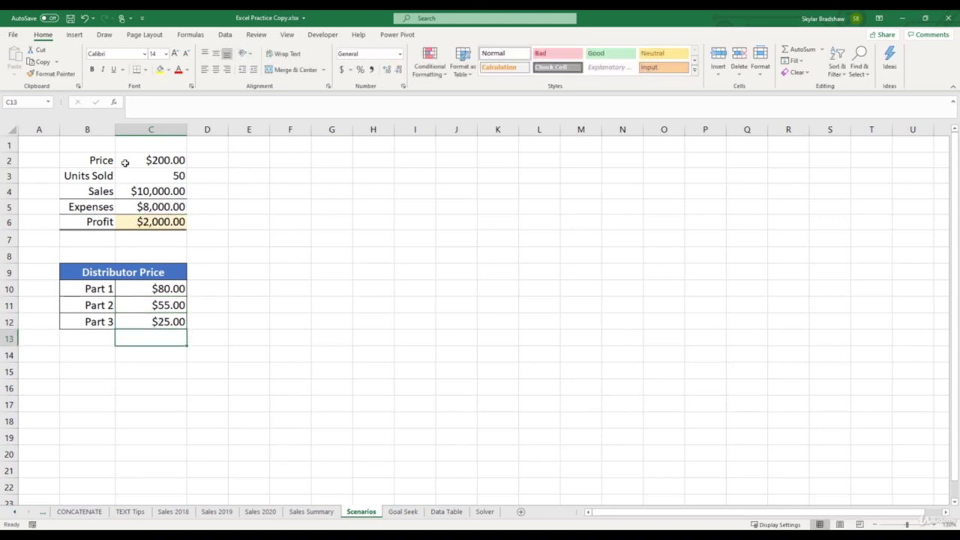
Review the Units Sold, Sales, Expenses and Profit cells in C3:C6
{"action": "left_click", "coordinate": [128, 175]}
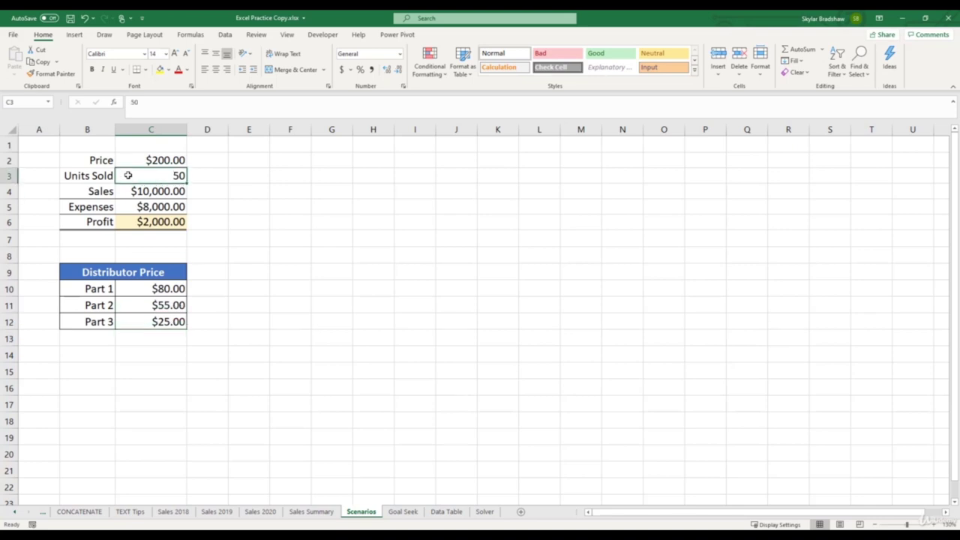
{"action": "left_click", "coordinate": [127, 190]}
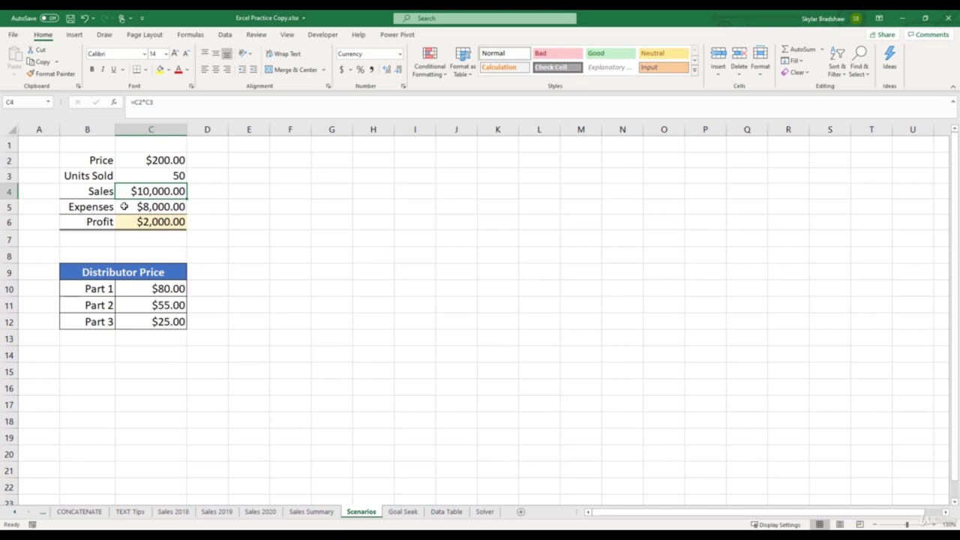
{"action": "left_click", "coordinate": [124, 206]}
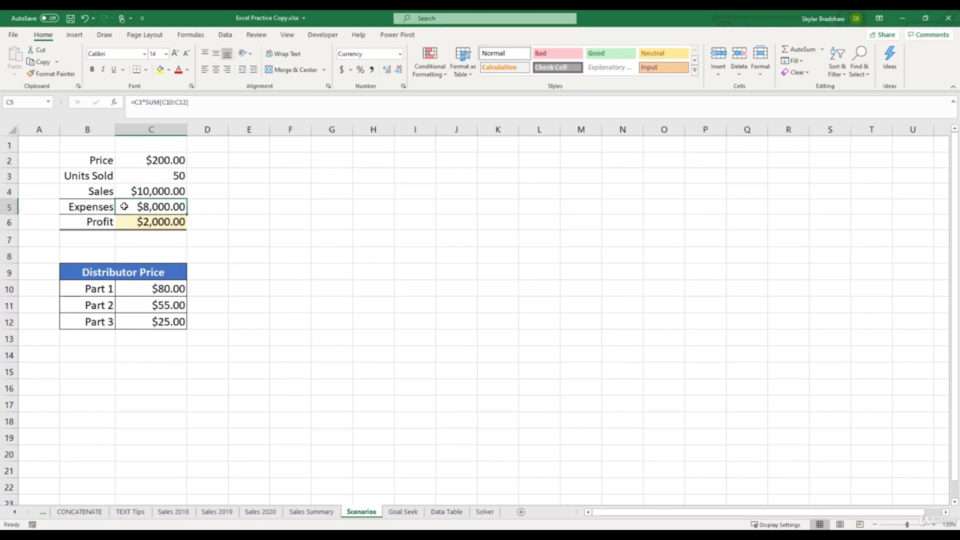
{"action": "left_click", "coordinate": [125, 221]}
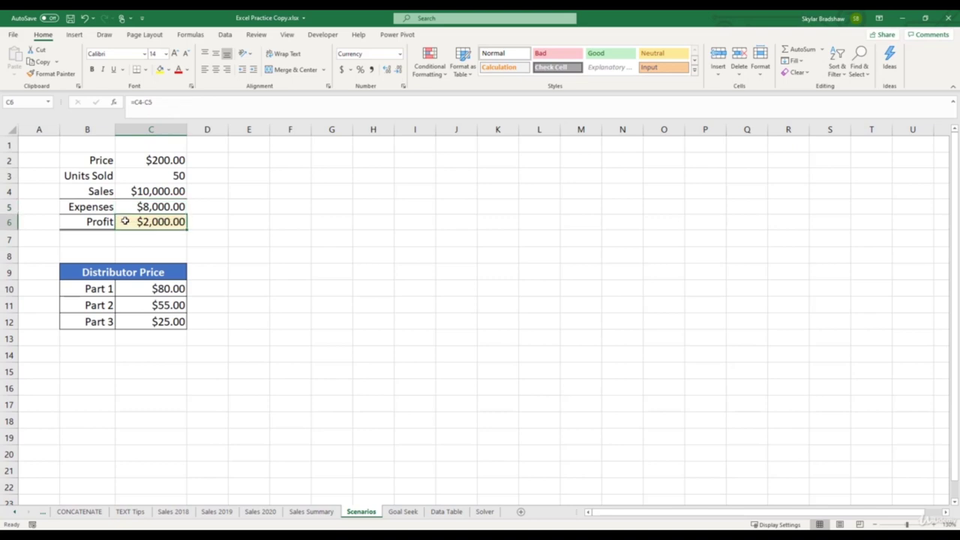
Select the part prices in C10:C12 and bring up the Scenario Manager
{"action": "left_click_drag", "start_coordinate": [83, 287], "coordinate": [78, 315]}
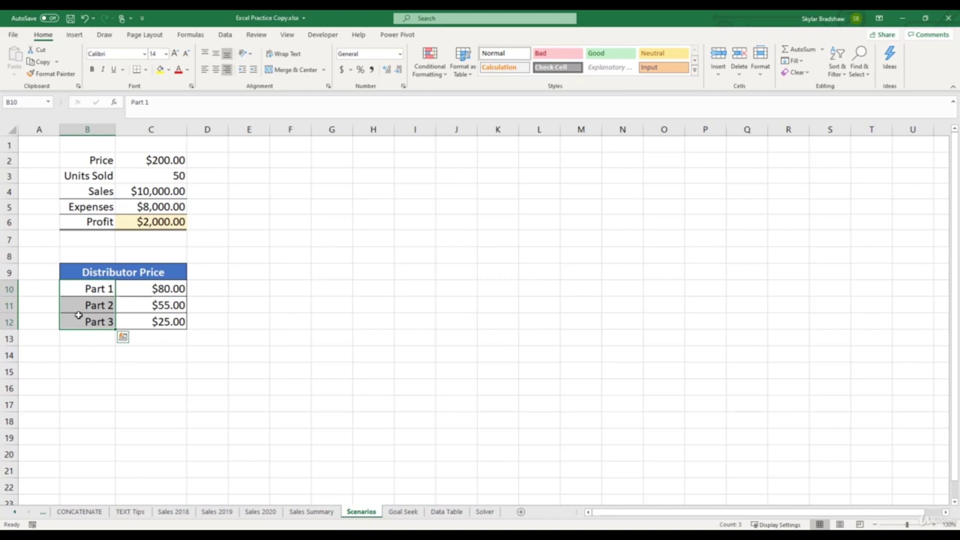
{"action": "left_click", "coordinate": [131, 289]}
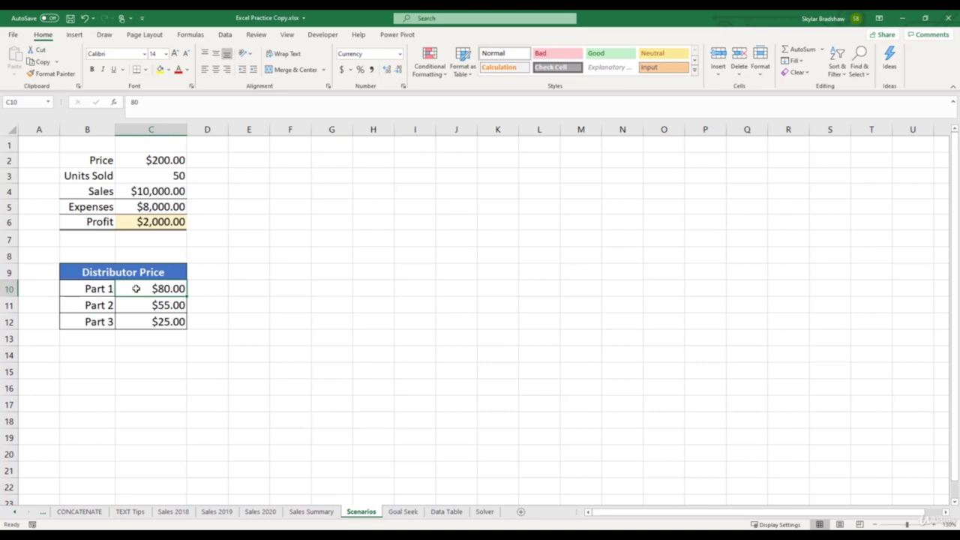
{"action": "left_click_drag", "start_coordinate": [136, 289], "coordinate": [136, 321]}
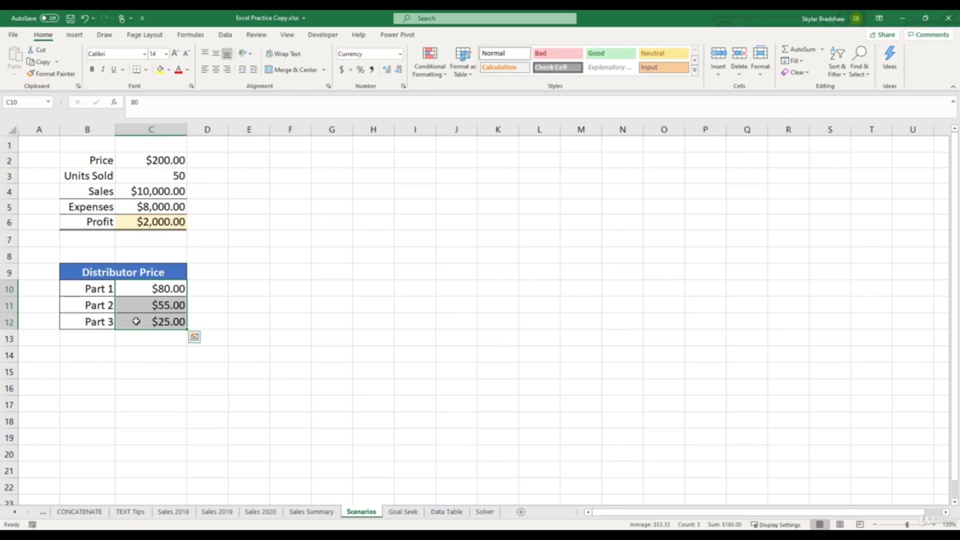
{"action": "left_click", "coordinate": [226, 36]}
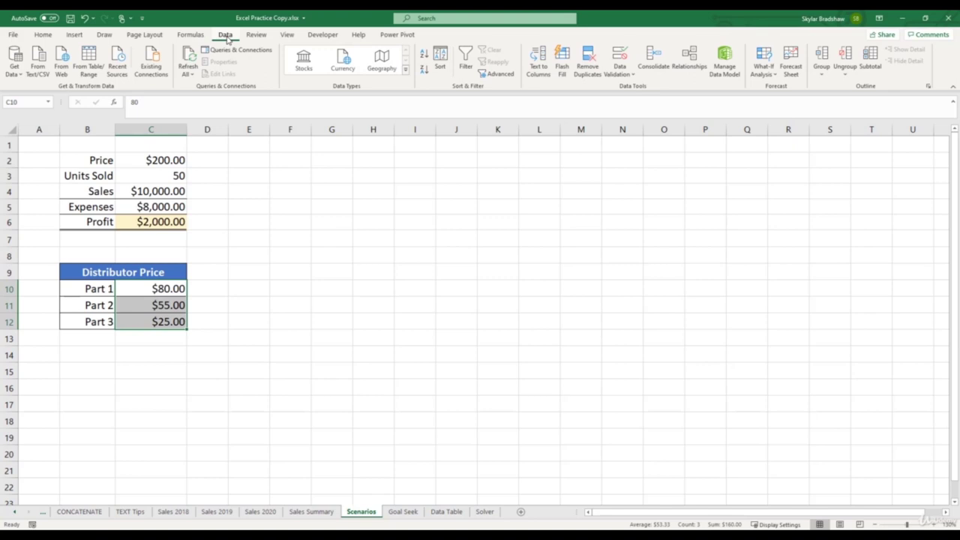
{"action": "left_click", "coordinate": [763, 75]}
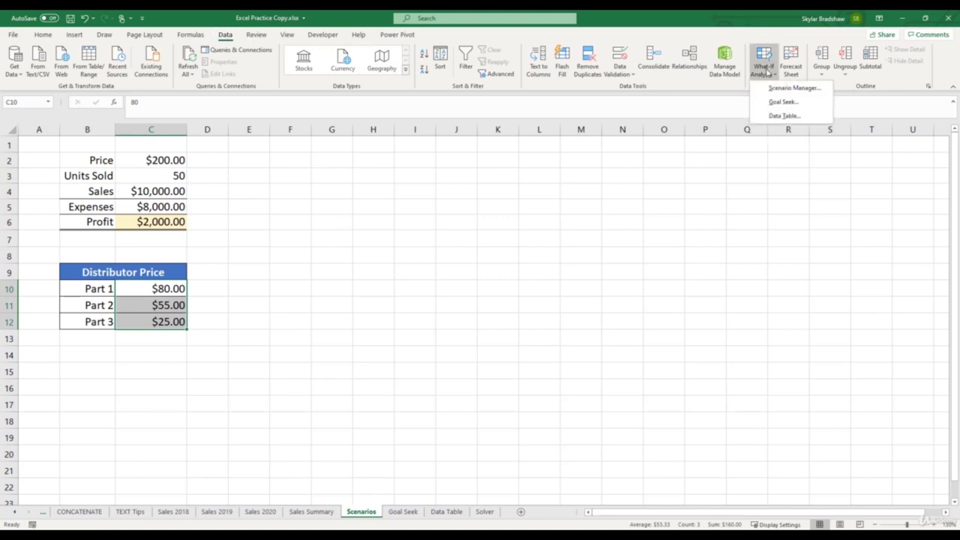
{"action": "left_click", "coordinate": [774, 88]}
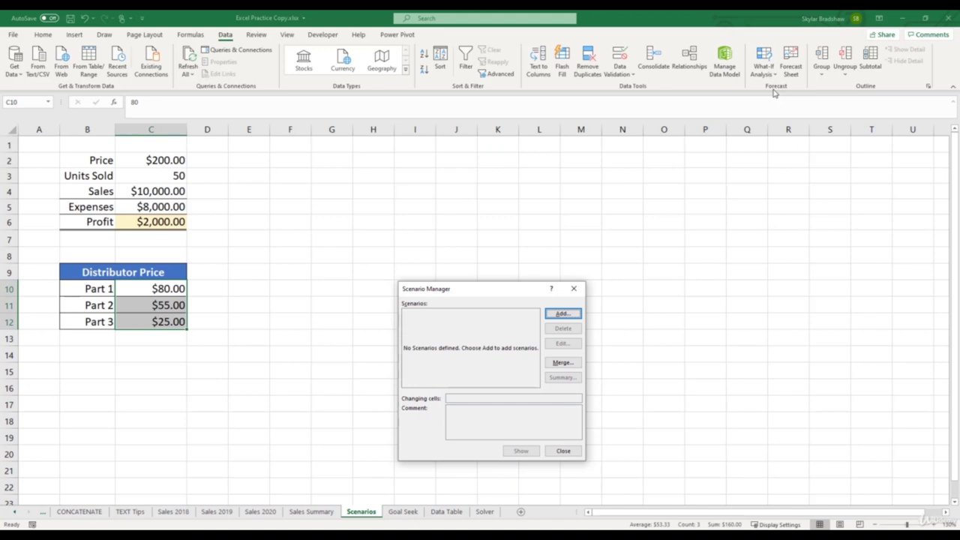
Add scenario Dis1 for changing cells C10:C12, keeping the values 80, 55 and 25
{"action": "left_click", "coordinate": [562, 313]}
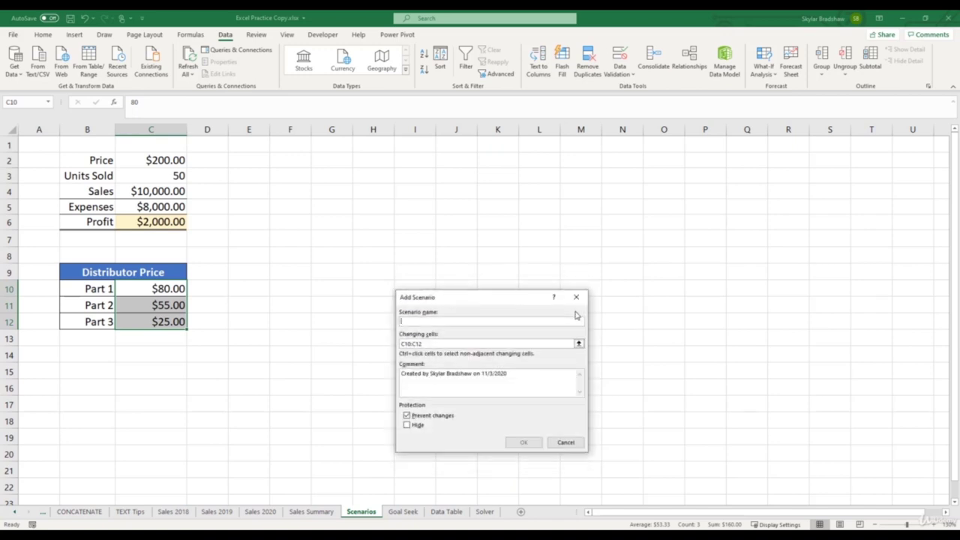
{"action": "type", "text": "Dis"}
{"action": "type", "text": "t"}
{"action": "left_click", "coordinate": [480, 344]}
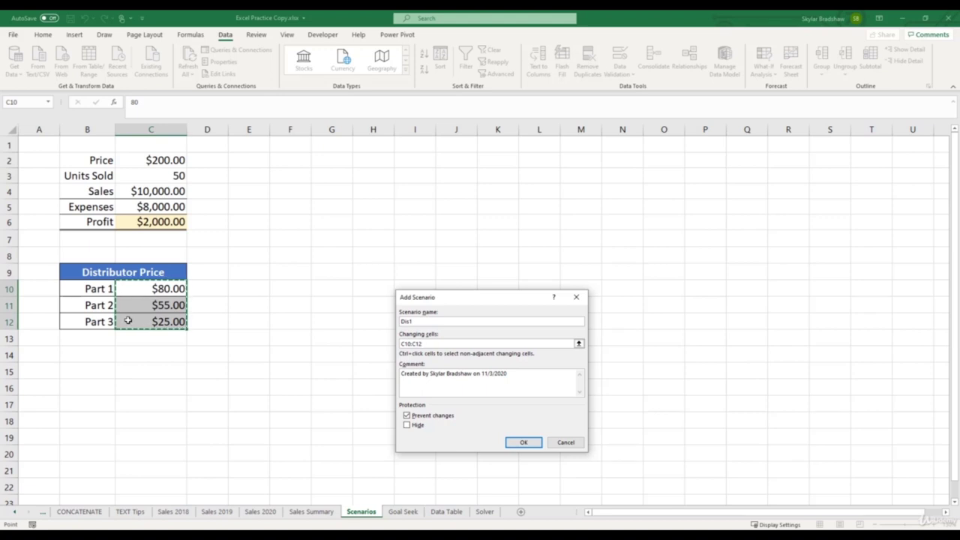
{"action": "left_click", "coordinate": [524, 442]}
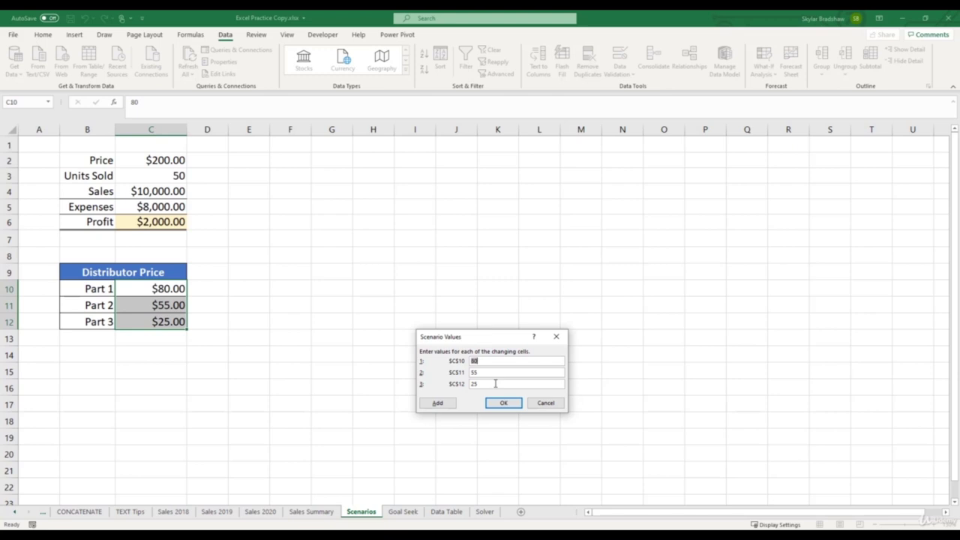
{"action": "left_click", "coordinate": [499, 403]}
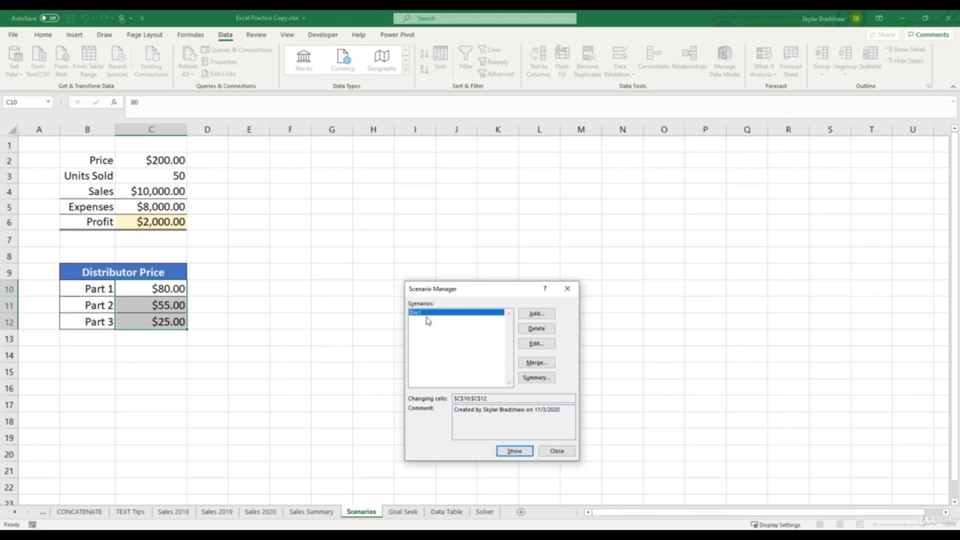
Add a second scenario, Dis2, on C10:C12 with a new set of Part 1–3 prices
{"action": "left_click", "coordinate": [525, 315]}
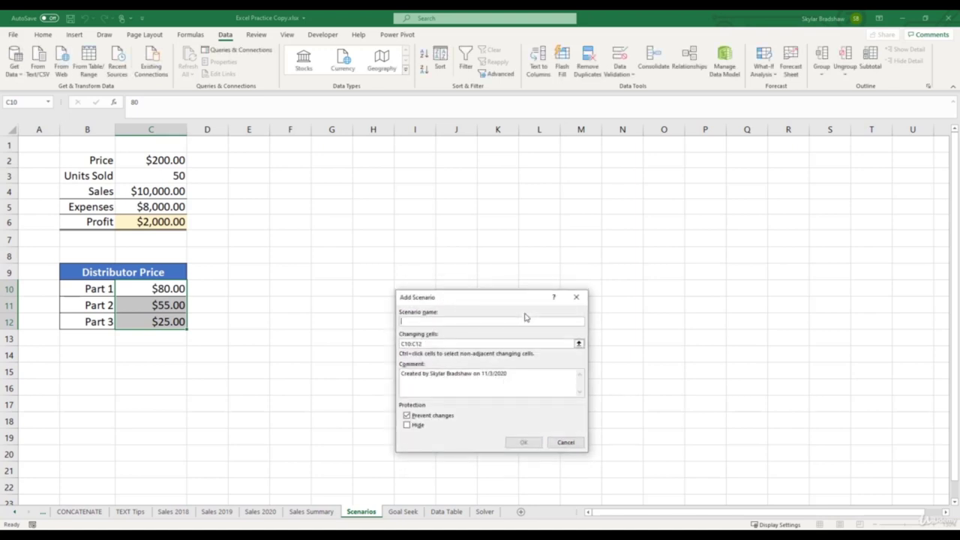
{"action": "type", "text": "Dis"}
{"action": "type", "text": "t"}
{"action": "left_click", "coordinate": [522, 443]}
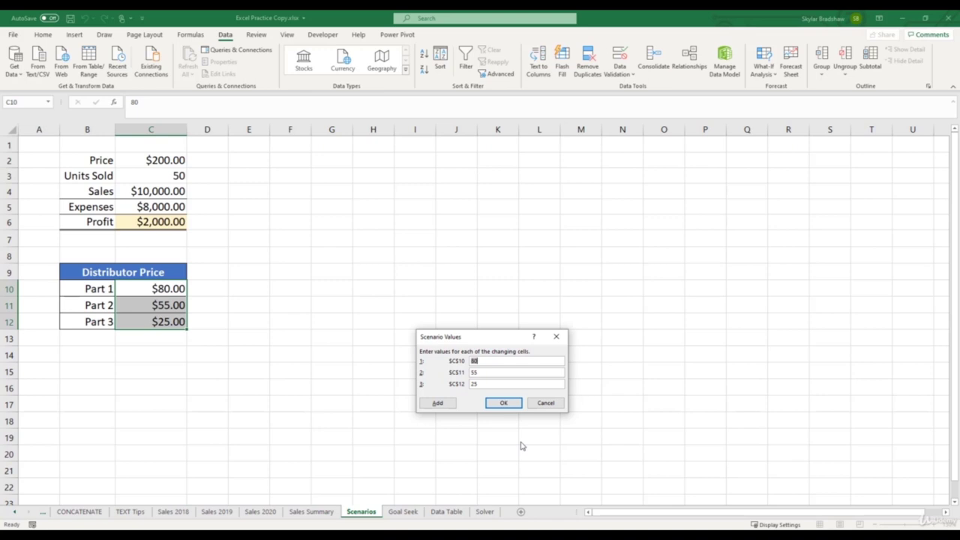
{"action": "type", "text": "70"}
{"action": "type", "text": "60"}
{"action": "double_click", "coordinate": [466, 386]}
{"action": "type", "text": "30"}
{"action": "left_click", "coordinate": [491, 403]}
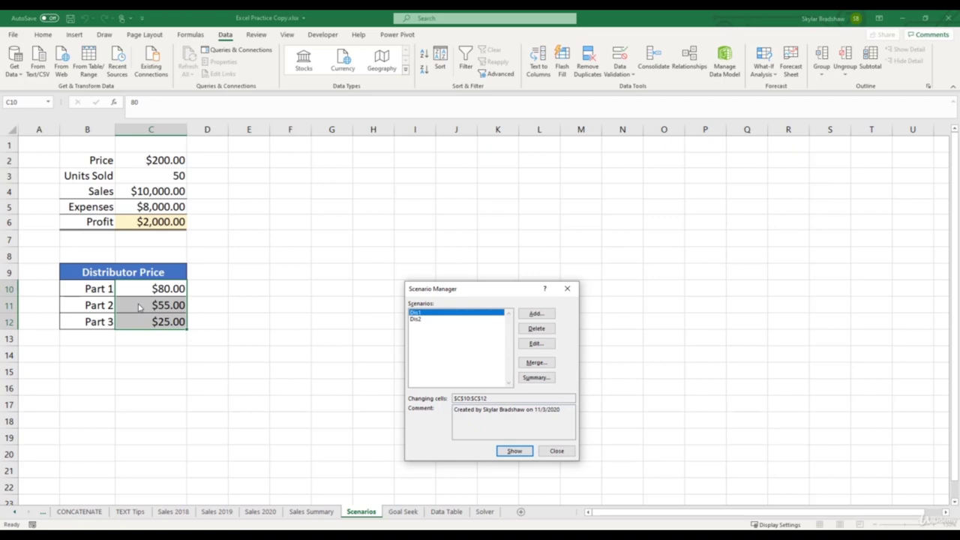
Apply Dis2, then Dis1, then Dis2 again to compare the resulting Expenses and Profit
{"action": "left_click", "coordinate": [415, 320]}
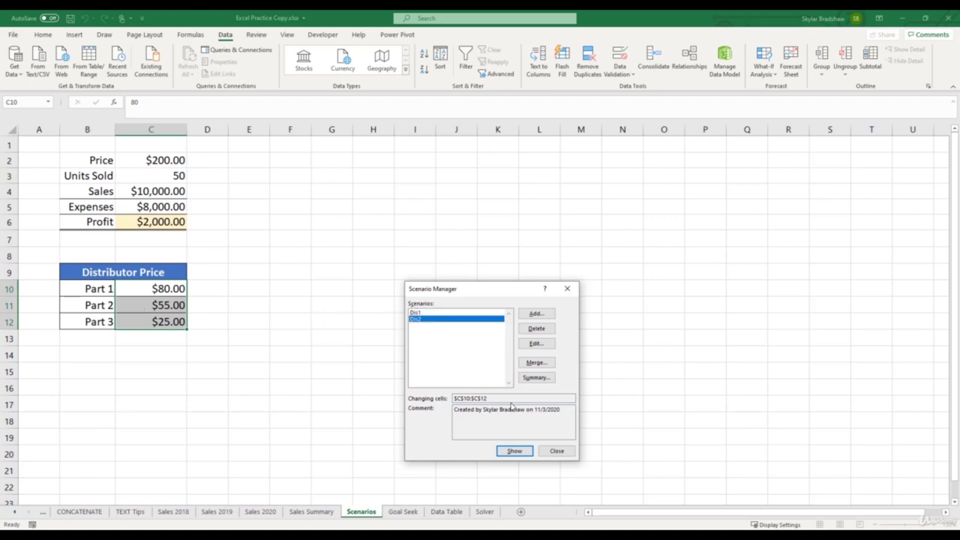
{"action": "left_click", "coordinate": [515, 451]}
{"action": "left_click", "coordinate": [415, 313]}
{"action": "left_click", "coordinate": [518, 451]}
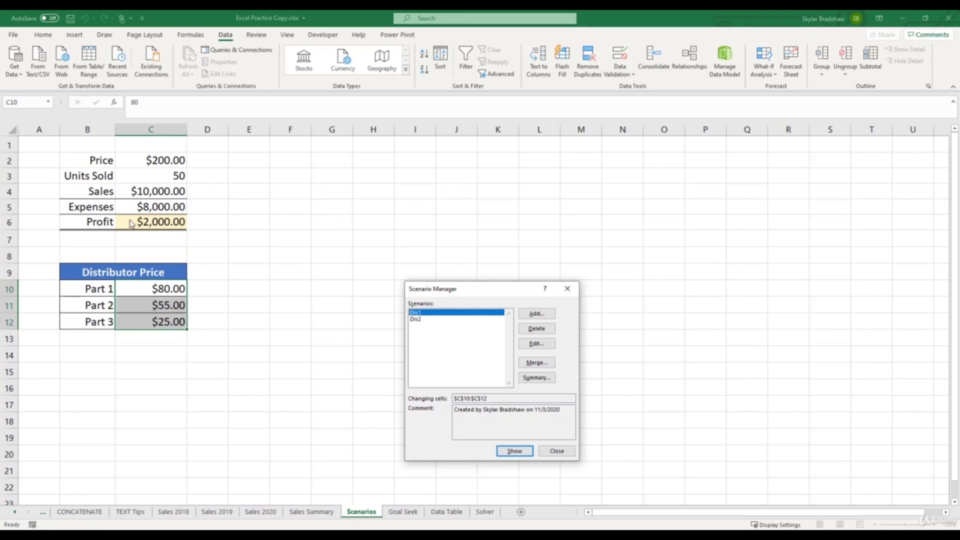
{"action": "left_click", "coordinate": [421, 320]}
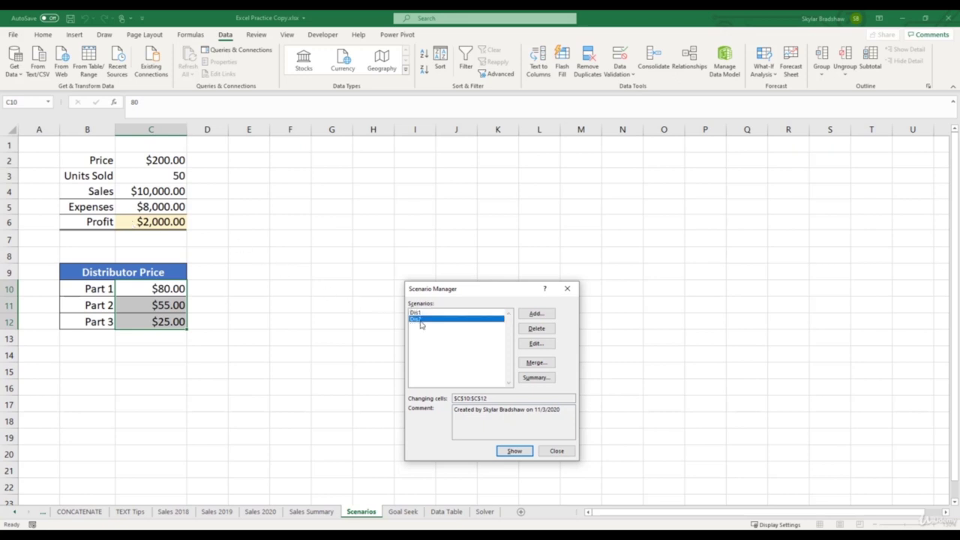
{"action": "left_click", "coordinate": [520, 450]}
{"action": "left_click", "coordinate": [535, 342]}
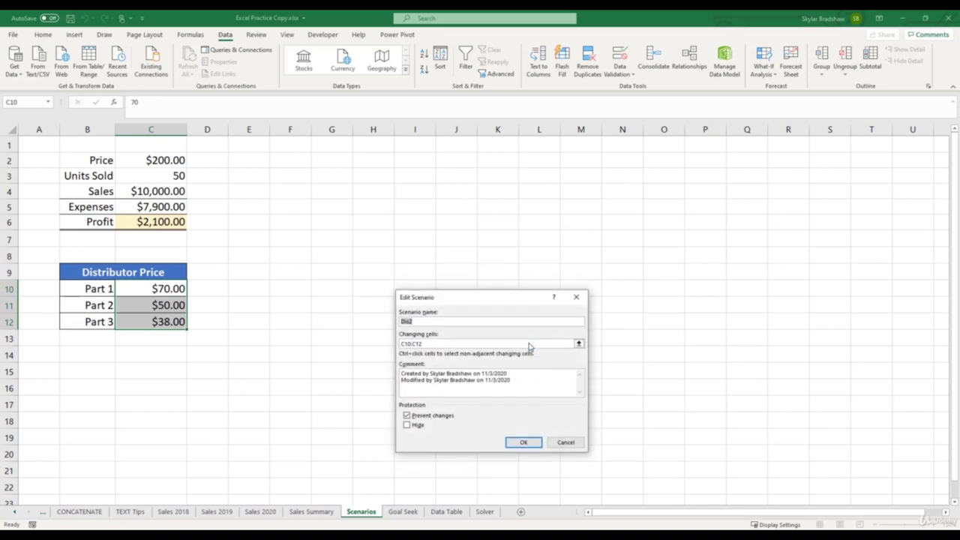
Close the Edit Scenario and Scenario Values dialogs, leaving Dis2 unchanged
{"action": "left_click", "coordinate": [524, 442]}
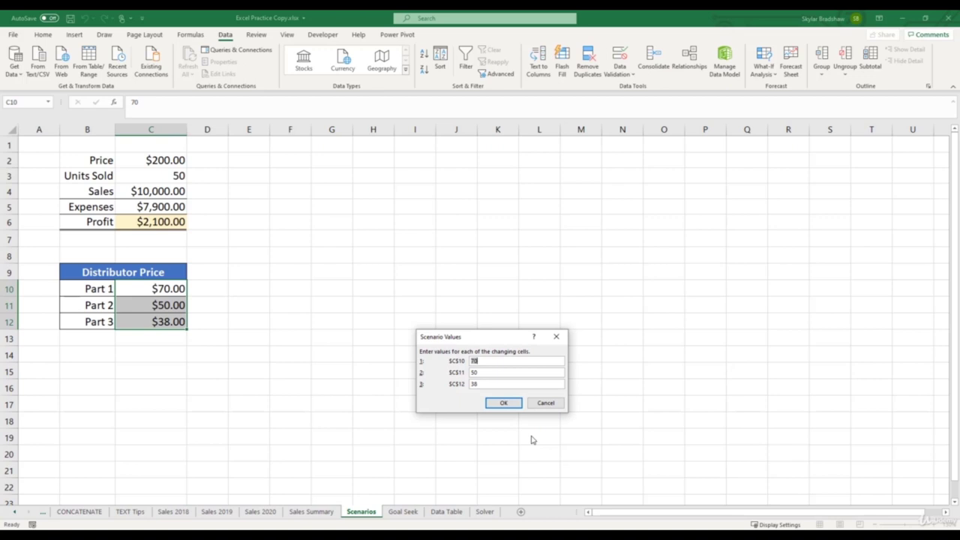
{"action": "left_click", "coordinate": [545, 402]}
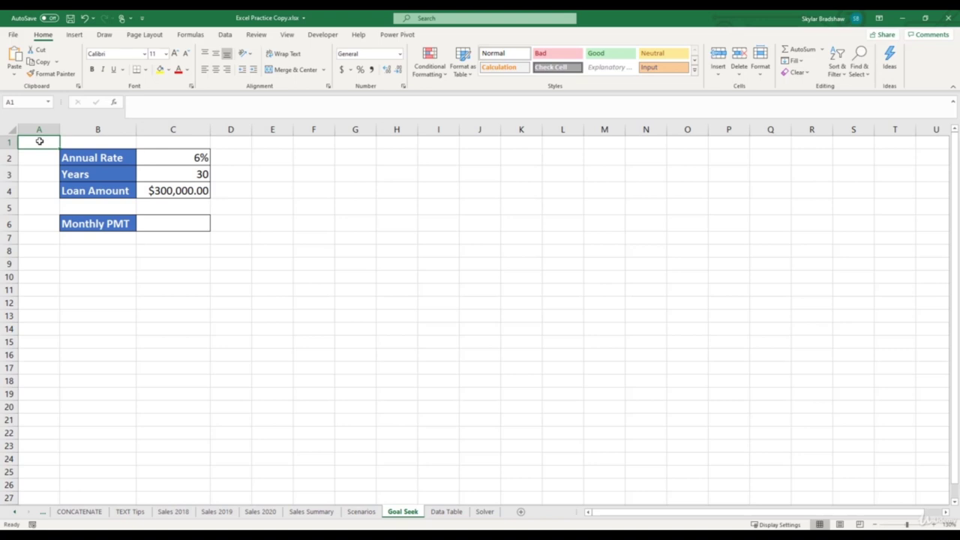
Start a =PMT formula in Monthly PMT cell C6 and bring up its Function Arguments
{"action": "left_click", "coordinate": [182, 222]}
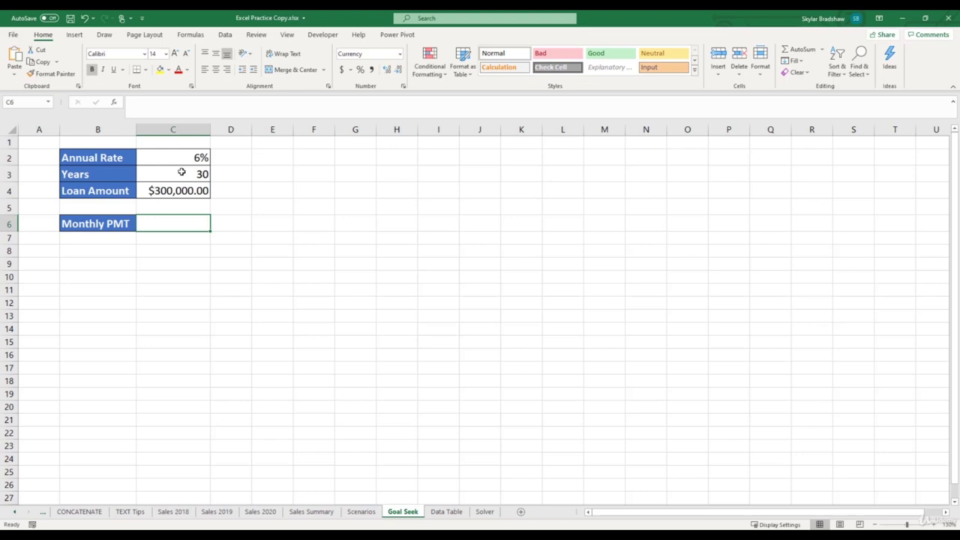
{"action": "type", "text": "="}
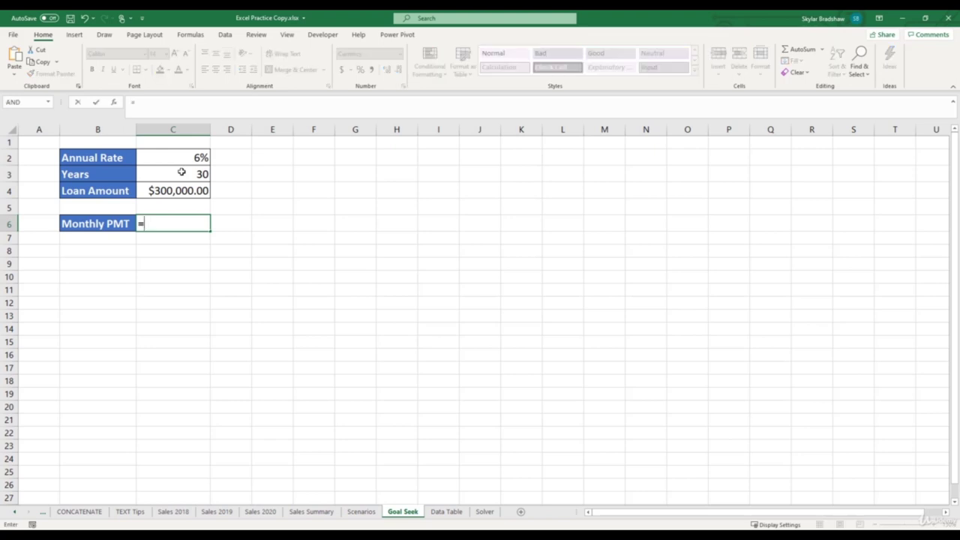
{"action": "type", "text": "pmt"}
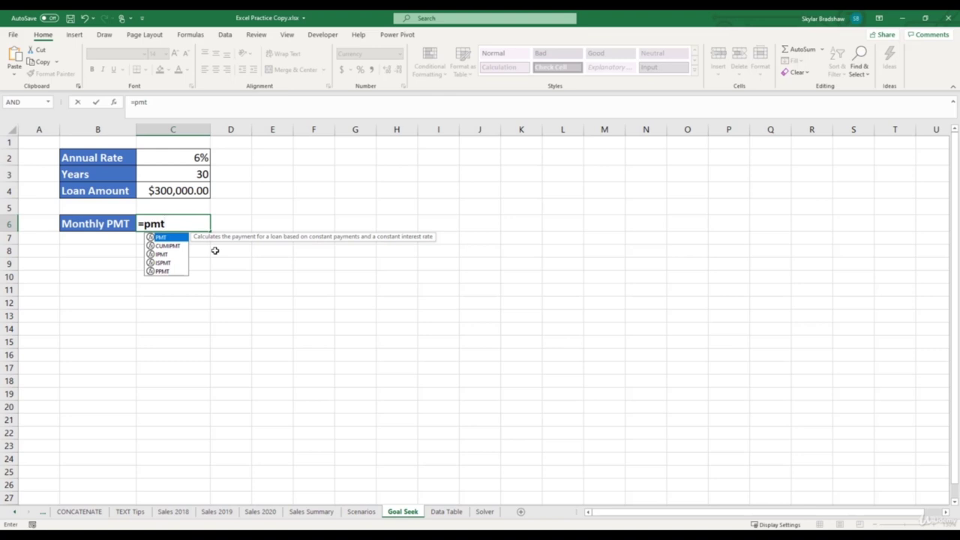
{"action": "key", "text": "Tab"}
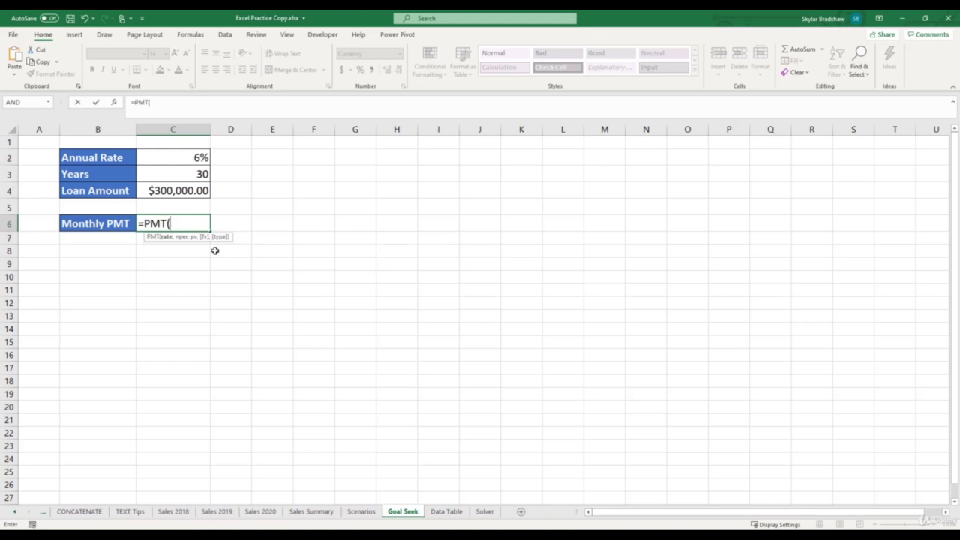
{"action": "left_click", "coordinate": [114, 103]}
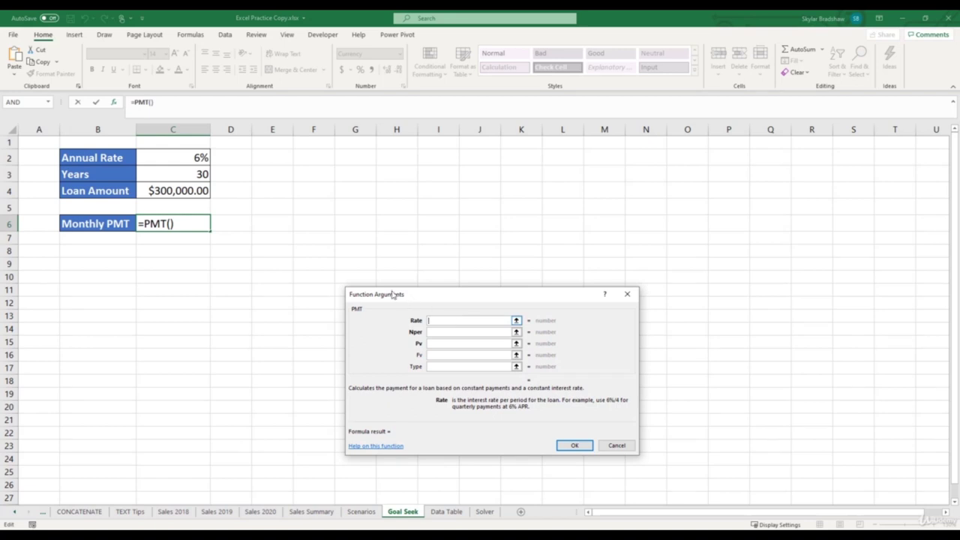
Set PMT arguments Rate C2/12, Nper C3*12 and Pv C4, giving a payment of ($1,798.65)
{"action": "left_click", "coordinate": [163, 159]}
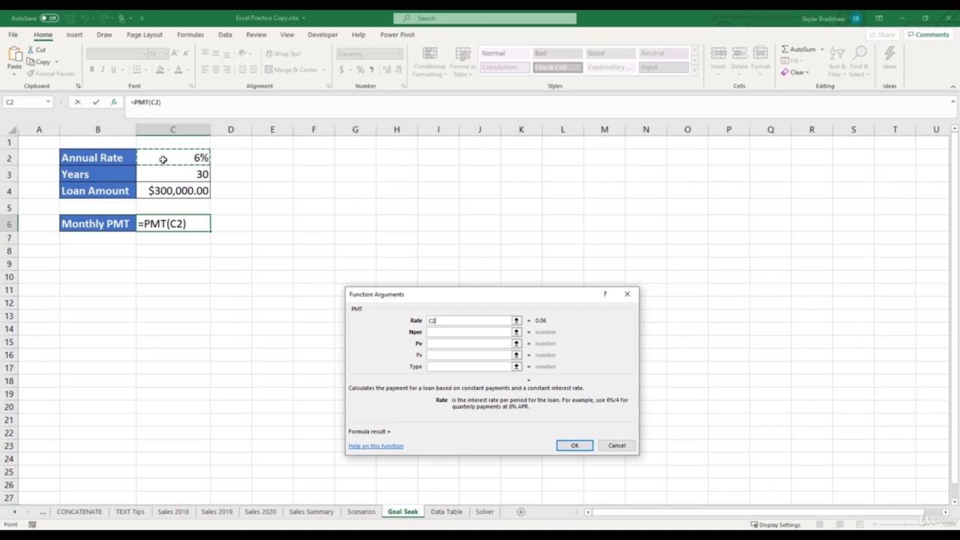
{"action": "type", "text": "/12"}
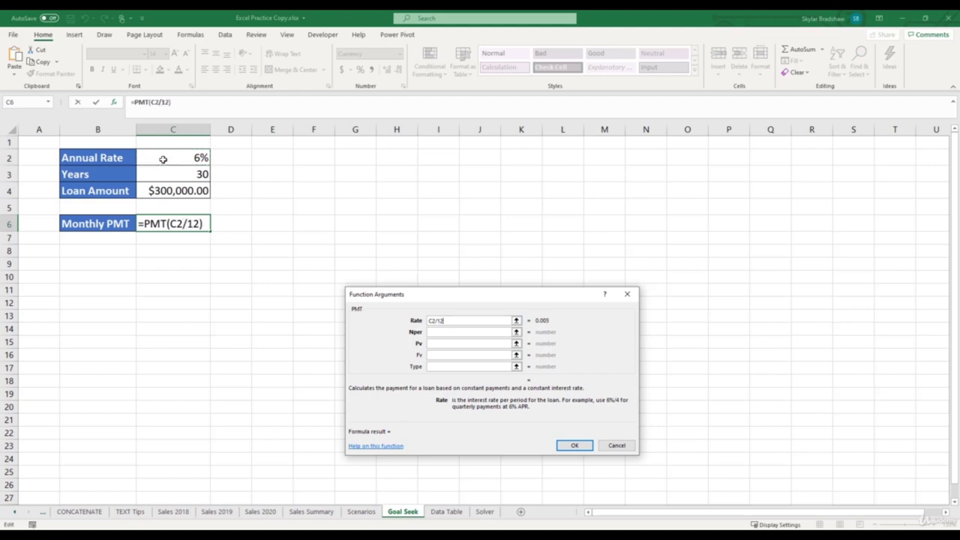
{"action": "left_click", "coordinate": [441, 334]}
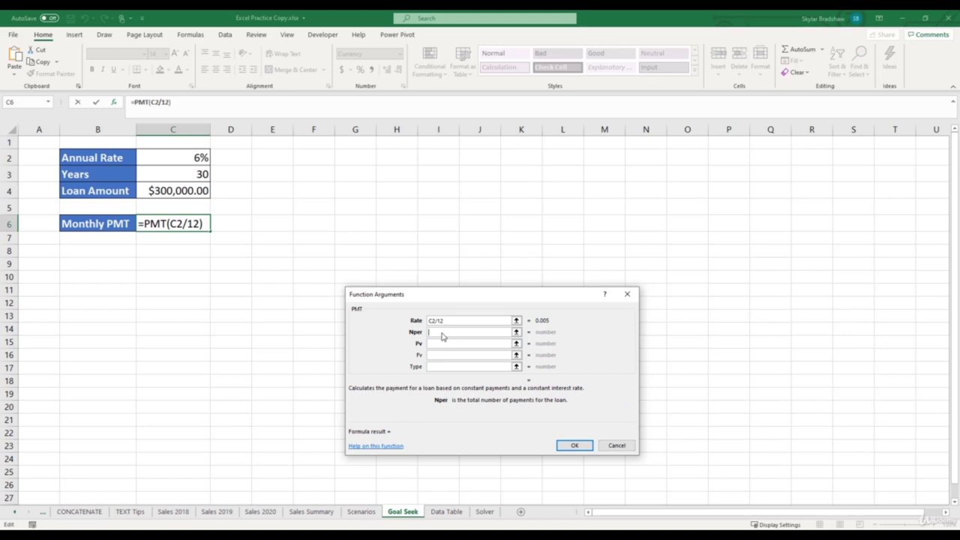
{"action": "left_click", "coordinate": [183, 174]}
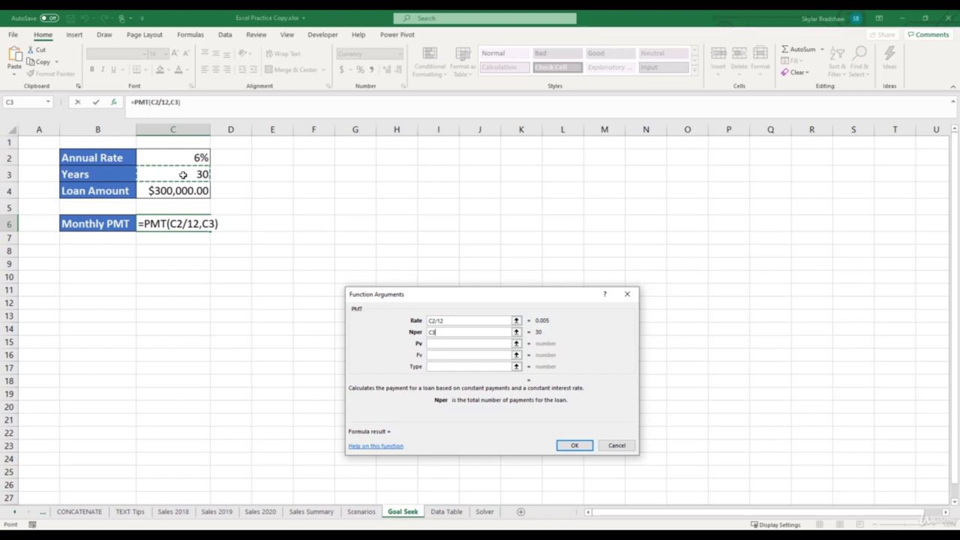
{"action": "key", "text": "F2"}
{"action": "type", "text": "*12"}
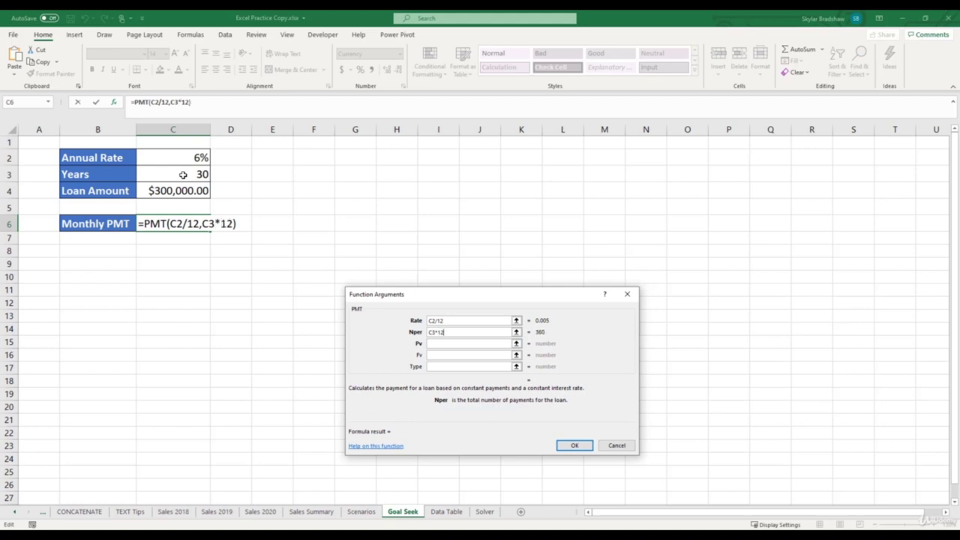
{"action": "left_click", "coordinate": [444, 344]}
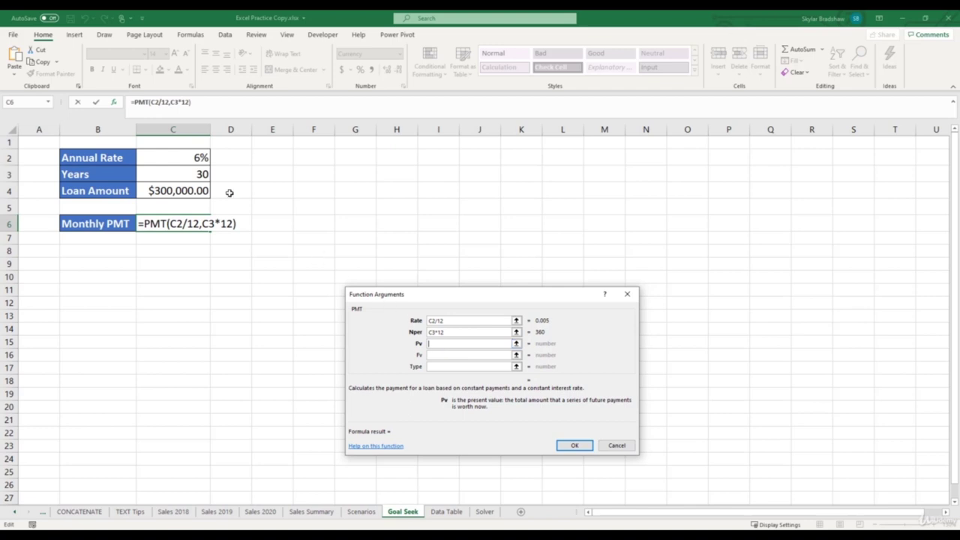
{"action": "left_click", "coordinate": [194, 191]}
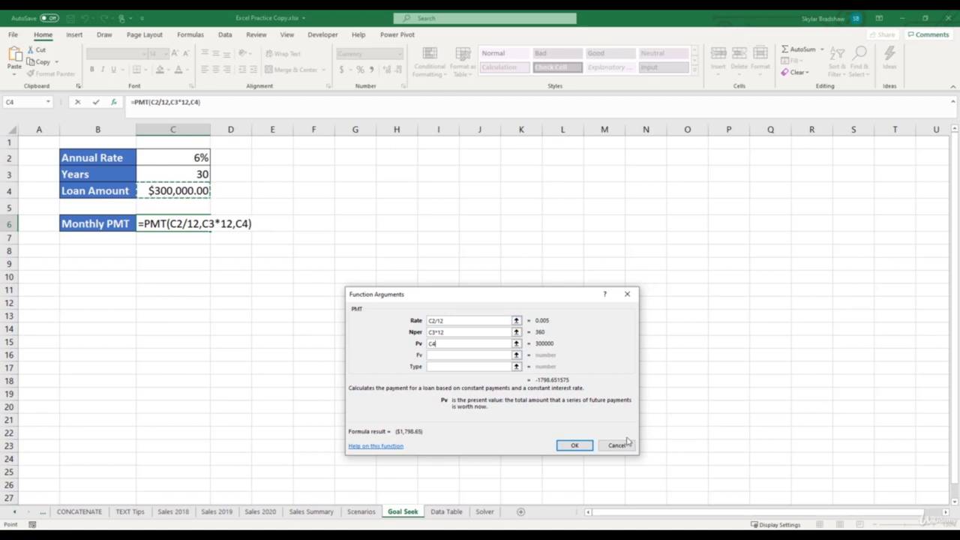
{"action": "left_click", "coordinate": [579, 446]}
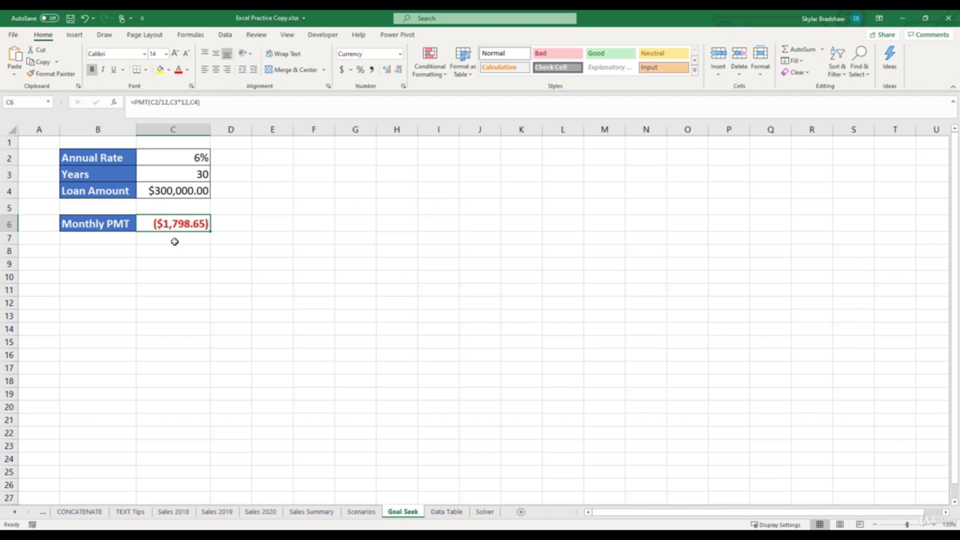
{"action": "left_click_drag", "start_coordinate": [165, 157], "coordinate": [168, 191]}
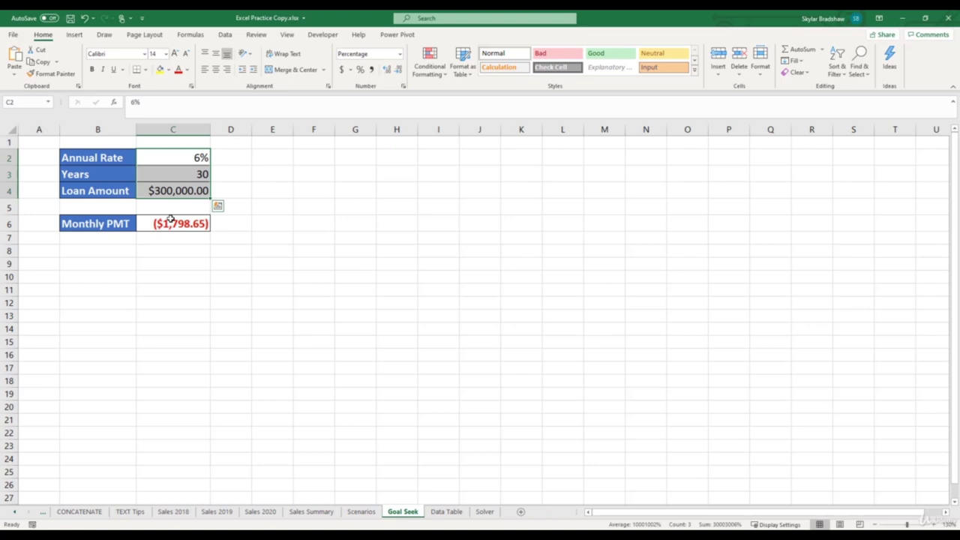
{"action": "left_click", "coordinate": [173, 190]}
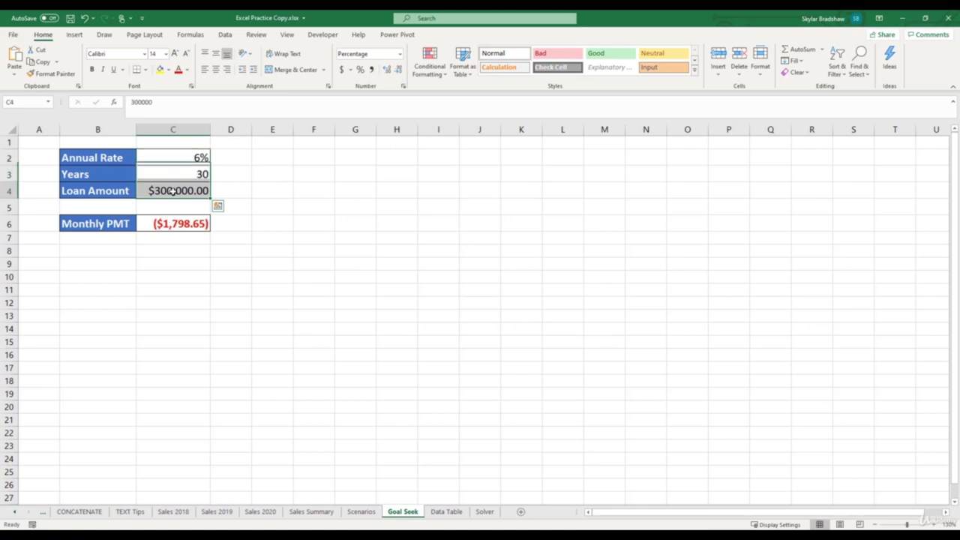
{"action": "type", "text": "250"}
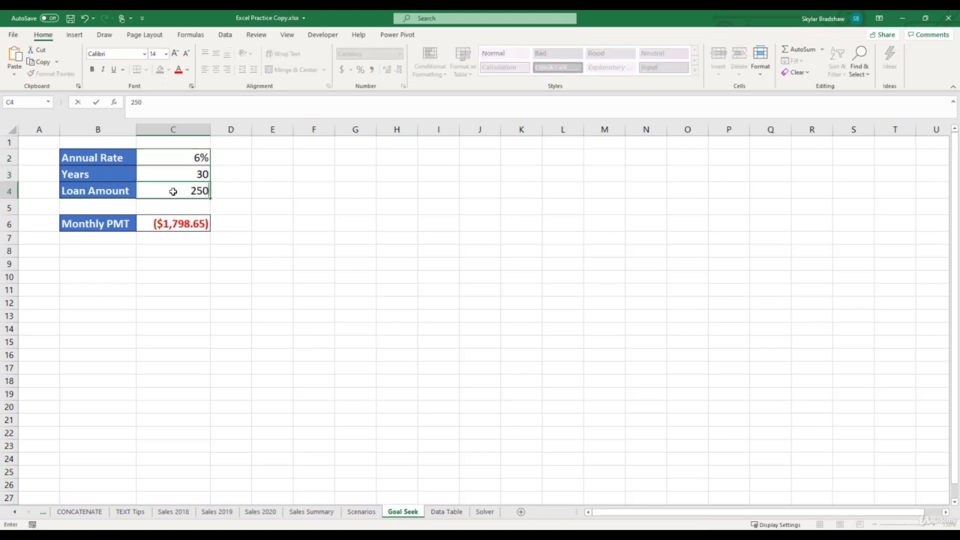
{"action": "type", "text": ",00000"}
{"action": "key", "text": "Return"}
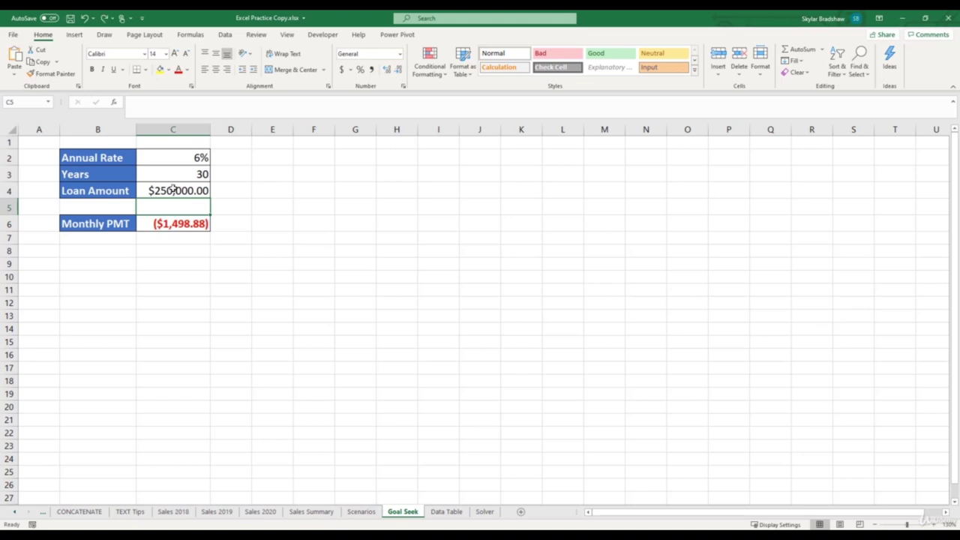
{"action": "left_click", "coordinate": [173, 158]}
{"action": "double_click", "coordinate": [174, 158]}
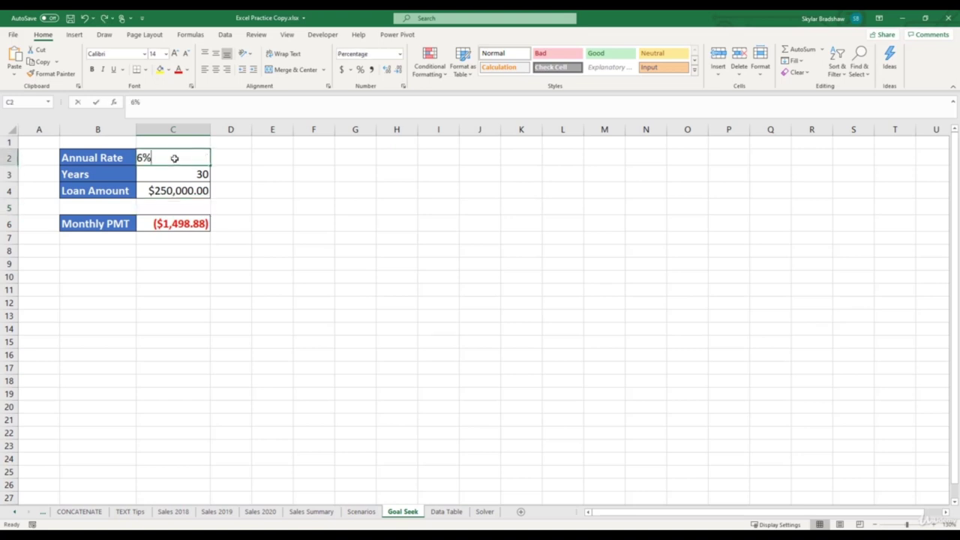
{"action": "key", "text": "BackSpace"}
{"action": "key", "text": "BackSpace"}
{"action": "type", "text": "5"}
{"action": "key", "text": "Return"}
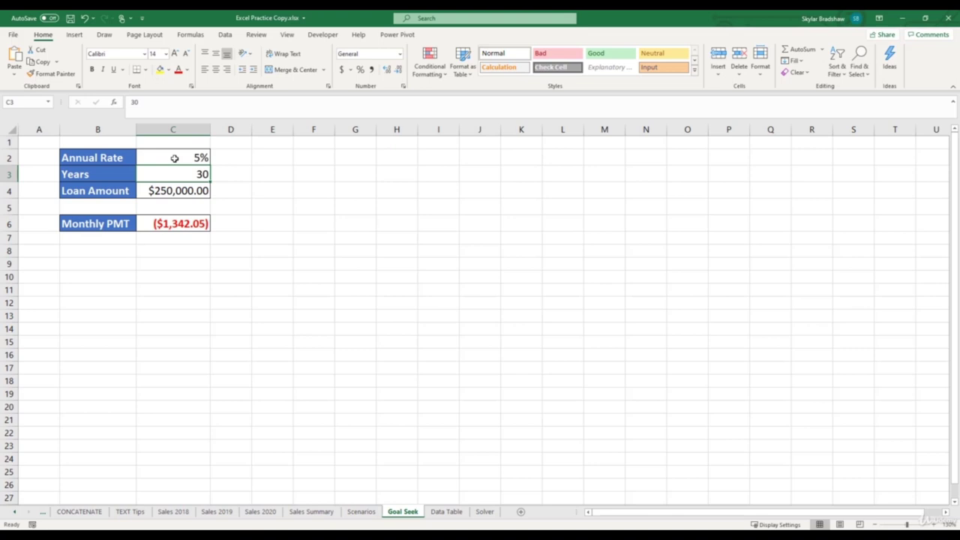
{"action": "key", "text": "ctrl+z"}
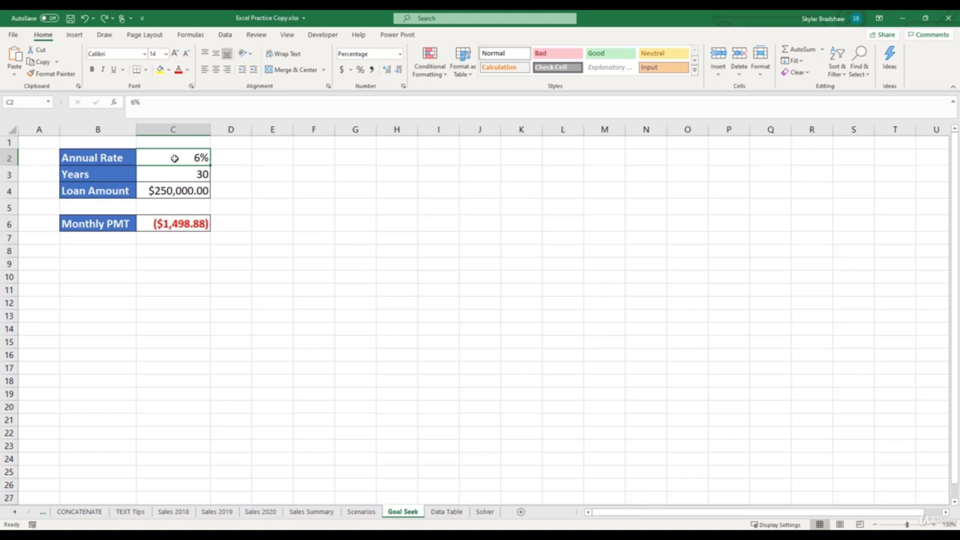
{"action": "key", "text": "ctrl+z"}
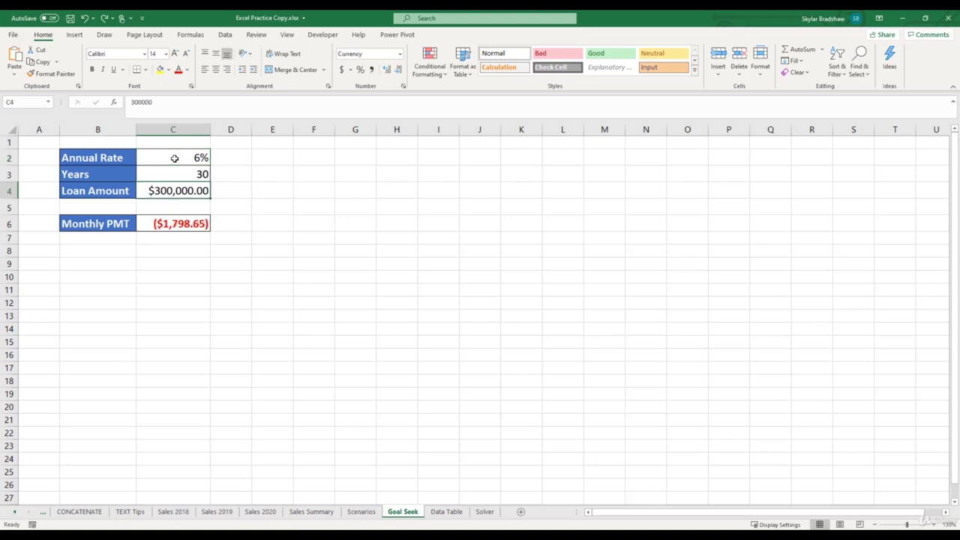
{"action": "left_click", "coordinate": [224, 37]}
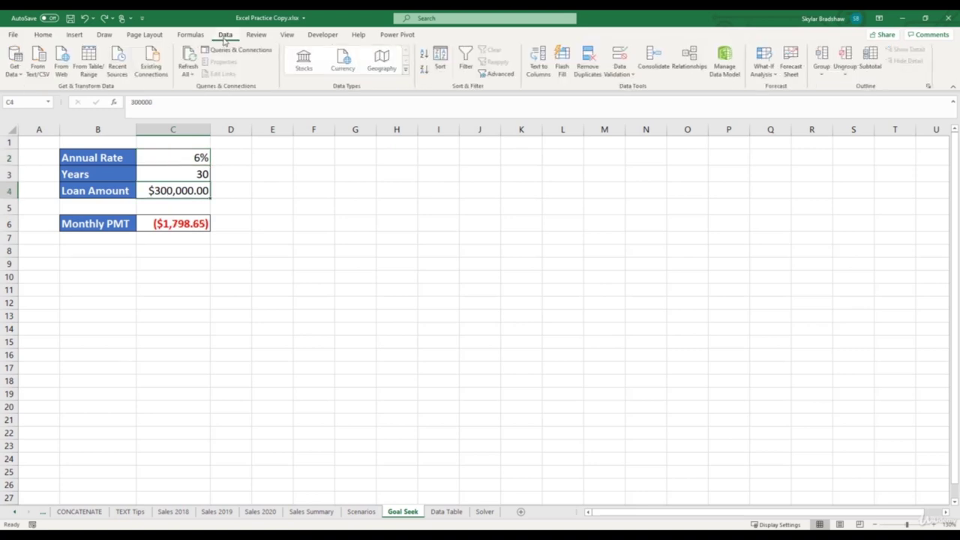
{"action": "left_click", "coordinate": [761, 71]}
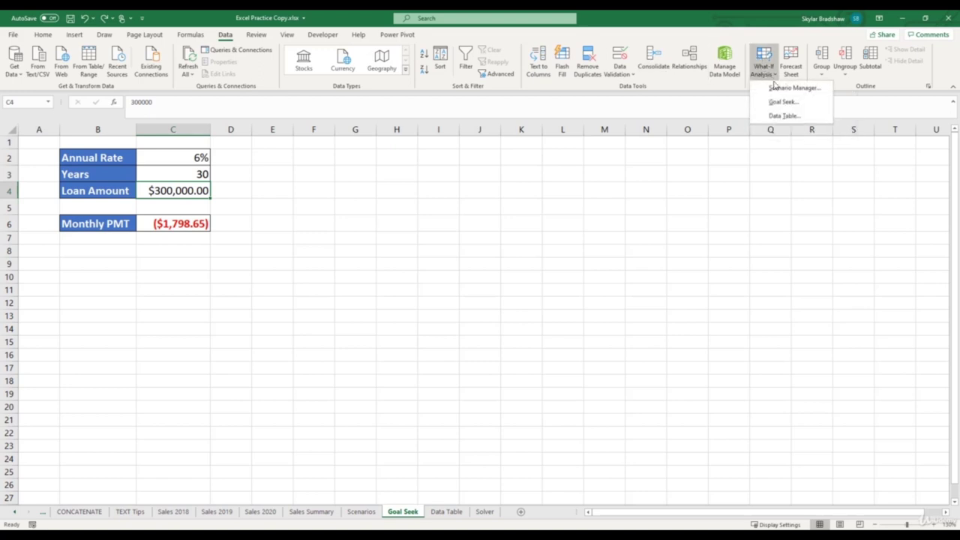
Start a Goal Seek that sets the monthly payment in C6 to -1250
{"action": "left_click", "coordinate": [777, 102]}
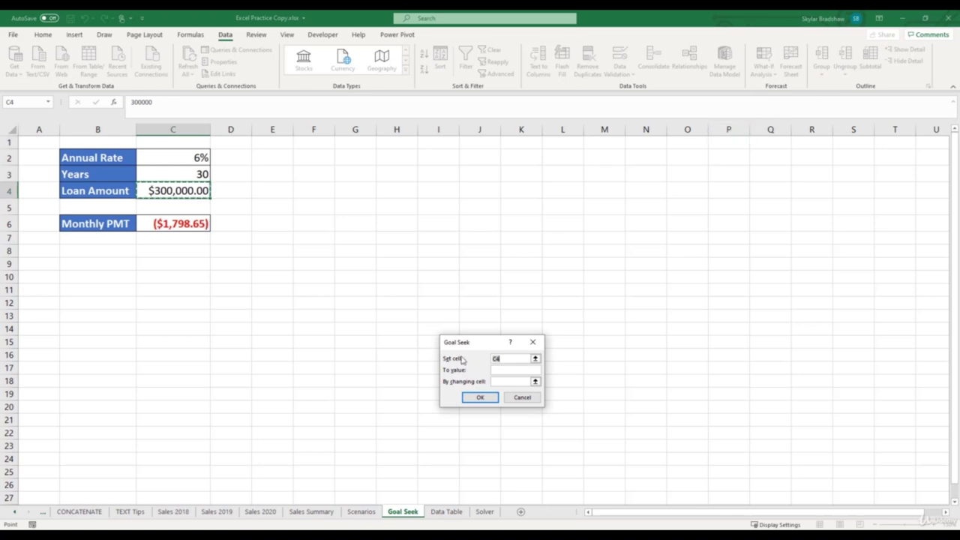
{"action": "left_click", "coordinate": [158, 222]}
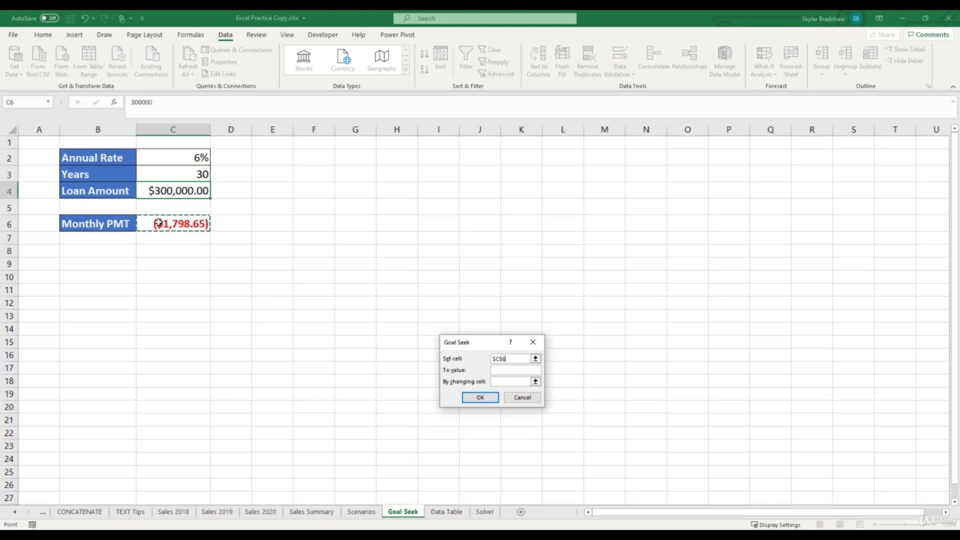
{"action": "left_click", "coordinate": [506, 372]}
{"action": "type", "text": "-1250"}
{"action": "left_click", "coordinate": [510, 382]}
Goal Seek by varying loan amount C4, then discard the $208,489.52 result
{"action": "left_click", "coordinate": [201, 190]}
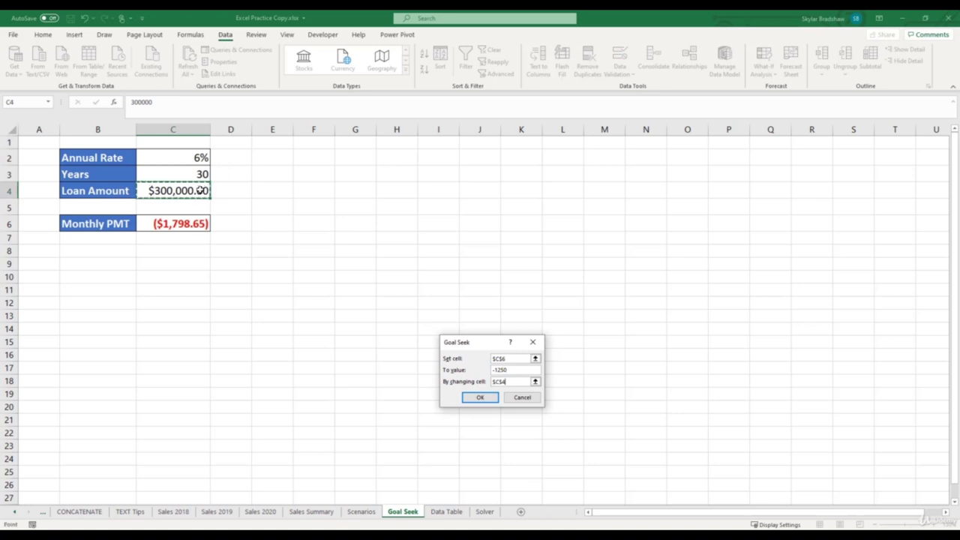
{"action": "left_click", "coordinate": [471, 397]}
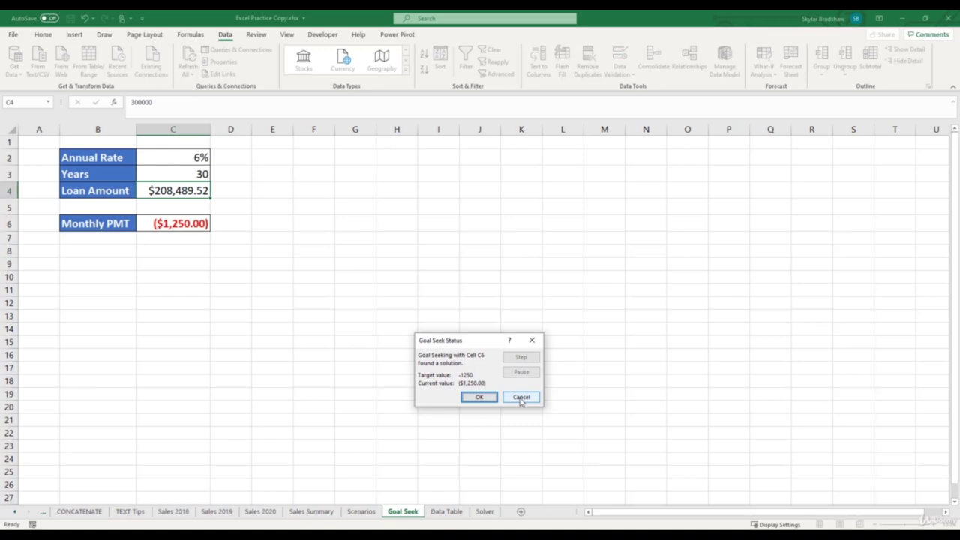
{"action": "left_click", "coordinate": [522, 398]}
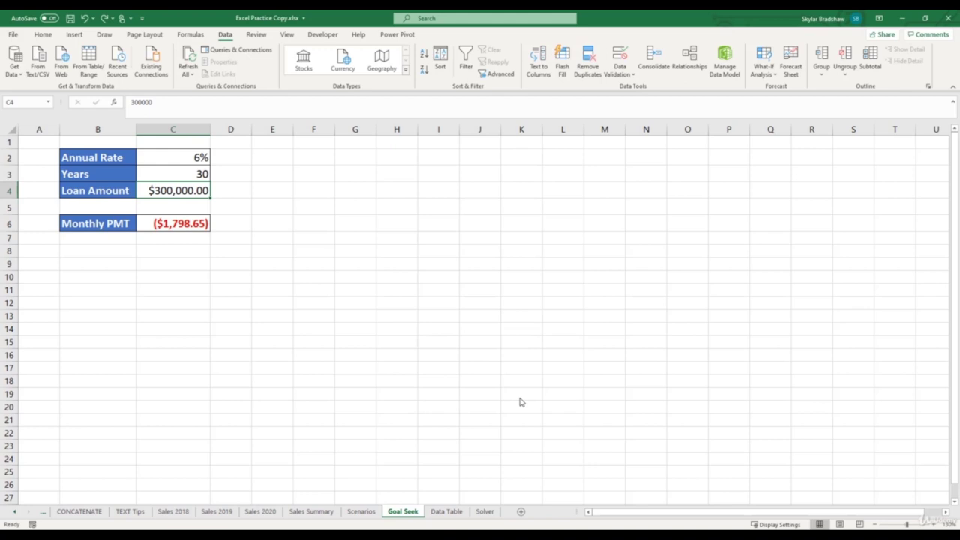
{"action": "left_click", "coordinate": [195, 225]}
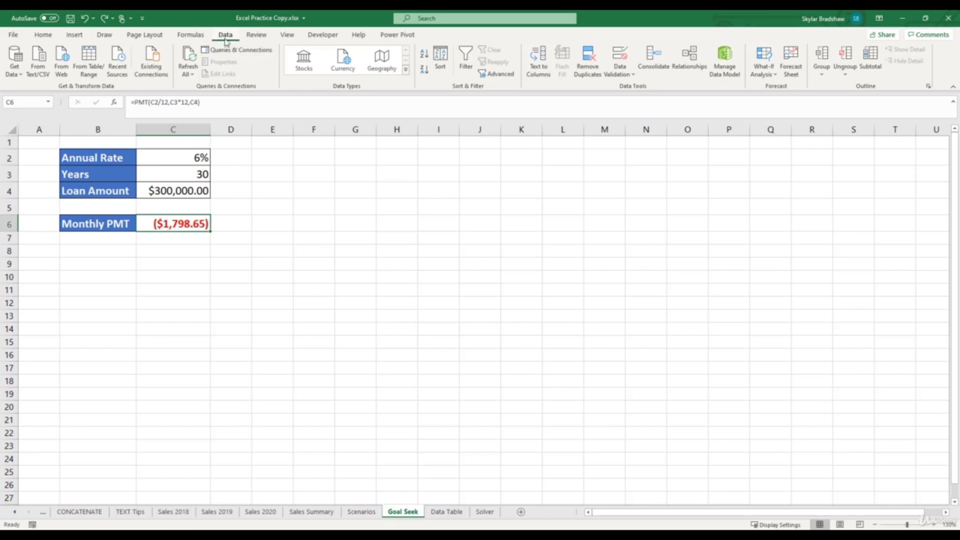
Goal Seek C6 to -1250 by changing the annual rate in C2, yielding 3%
{"action": "left_click", "coordinate": [753, 73]}
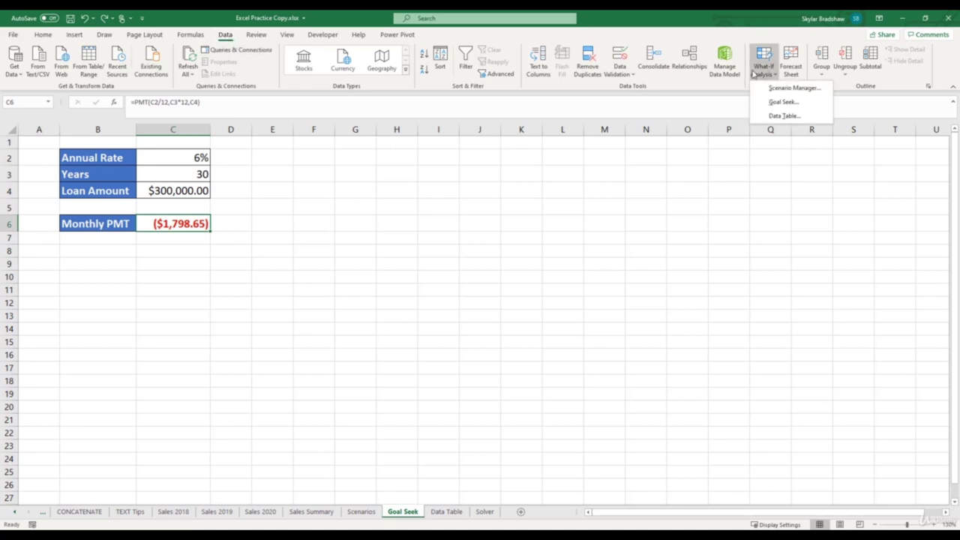
{"action": "left_click", "coordinate": [780, 103]}
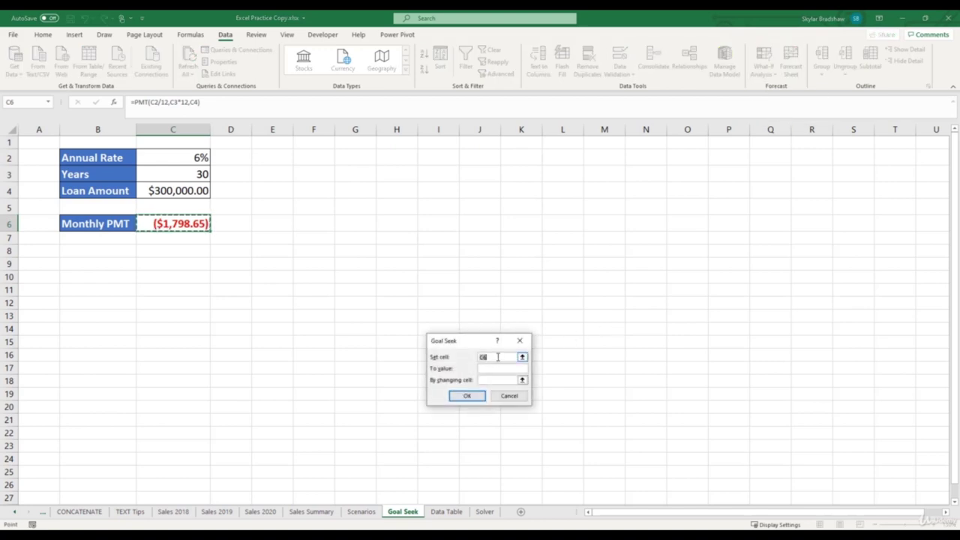
{"action": "left_click", "coordinate": [497, 369]}
{"action": "type", "text": "-1250"}
{"action": "left_click", "coordinate": [498, 380]}
{"action": "left_click", "coordinate": [178, 157]}
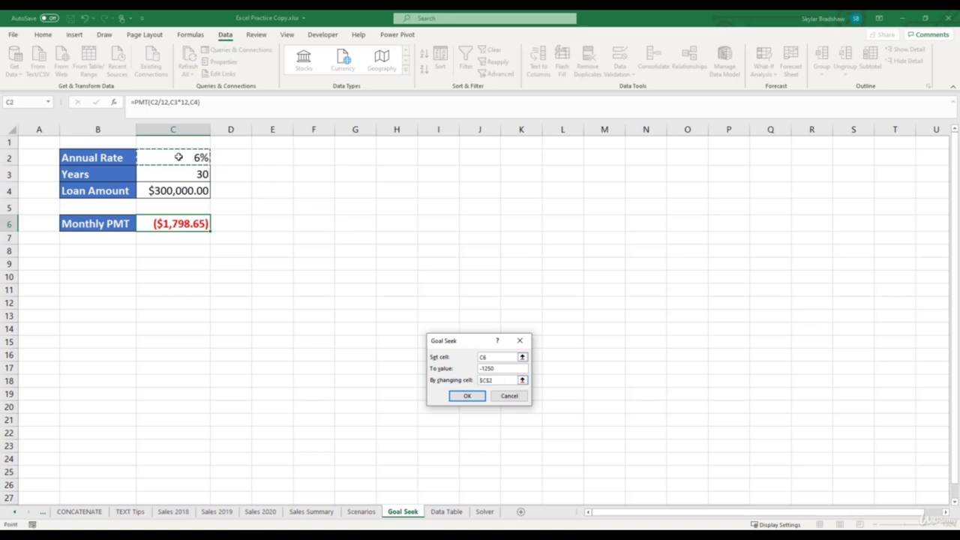
{"action": "left_click", "coordinate": [455, 396]}
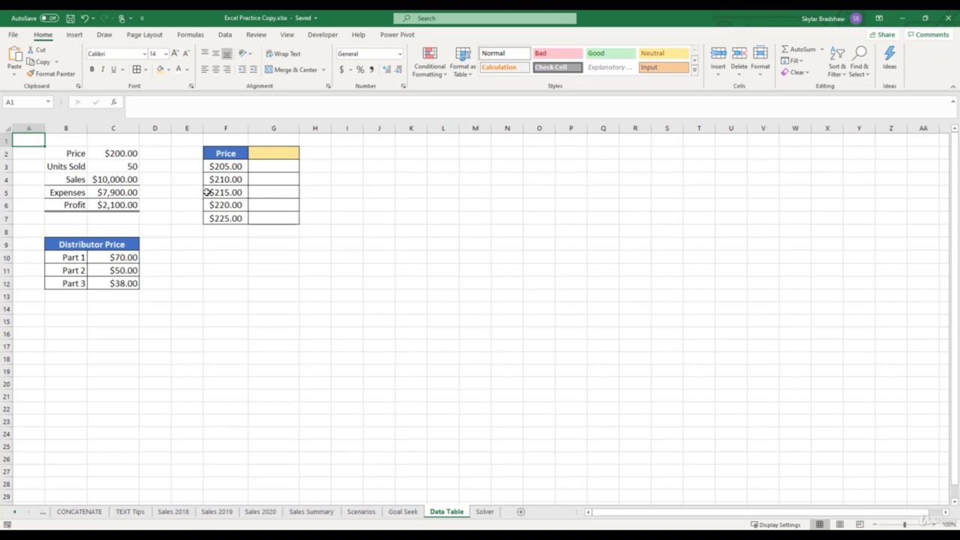
{"action": "left_click", "coordinate": [96, 153]}
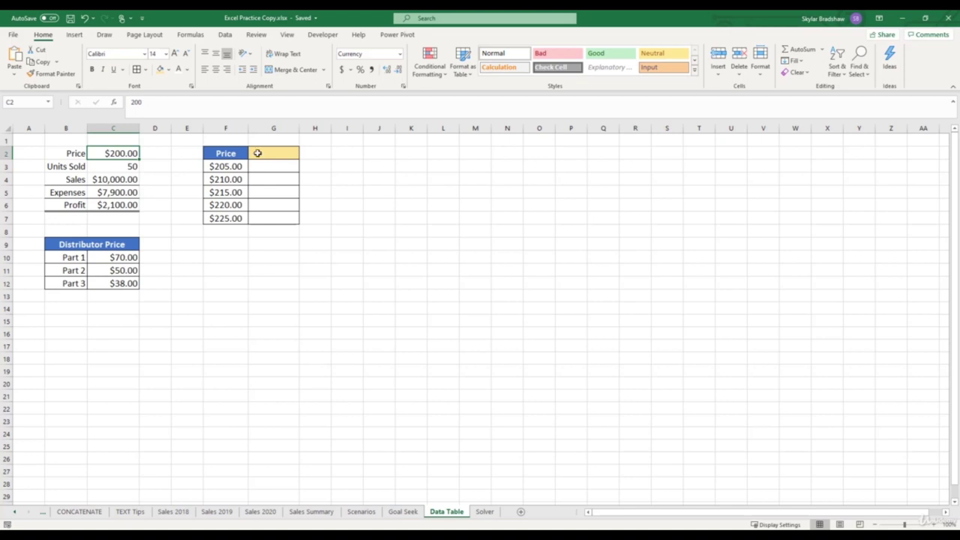
{"action": "left_click", "coordinate": [258, 153]}
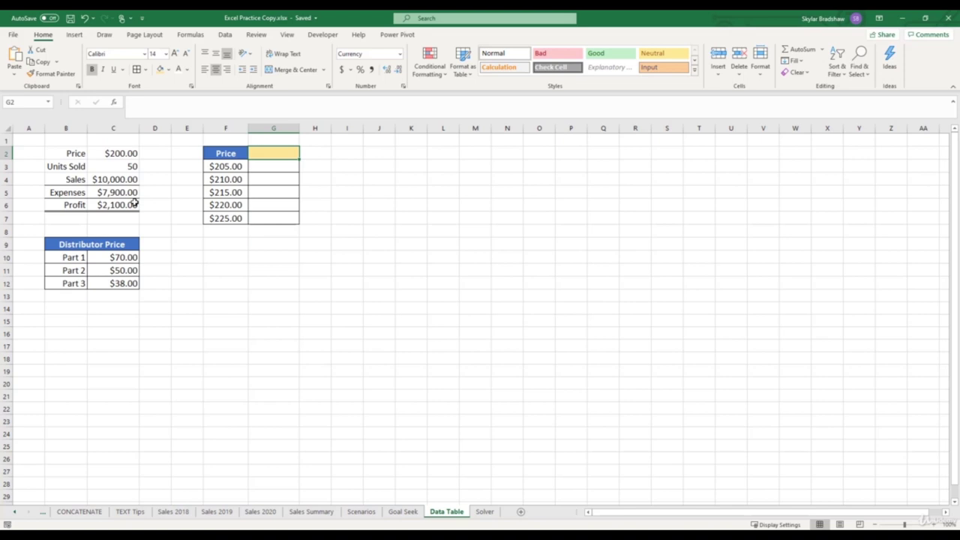
Enter the profit formula =C4-C5 in G2, showing $2,100.00, and select the Price table
{"action": "type", "text": "="}
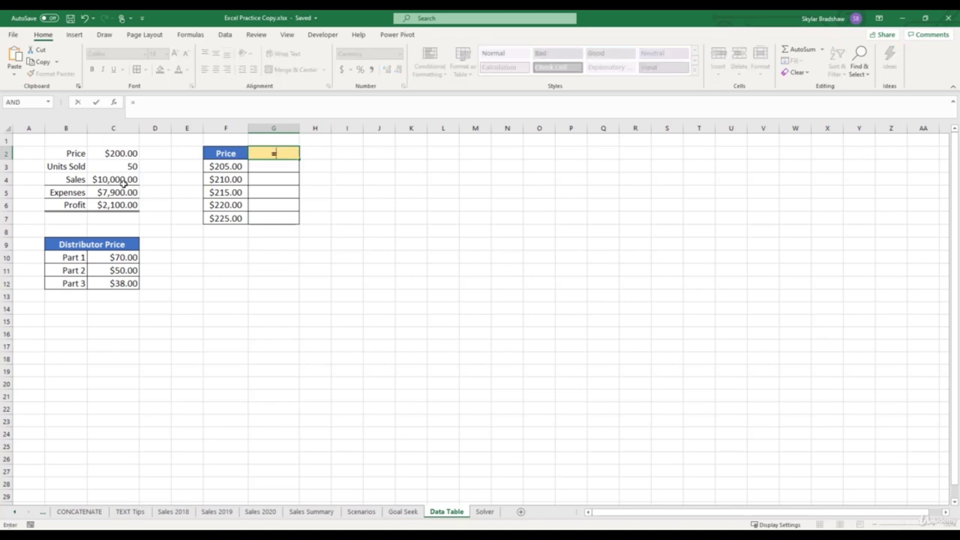
{"action": "left_click", "coordinate": [123, 181]}
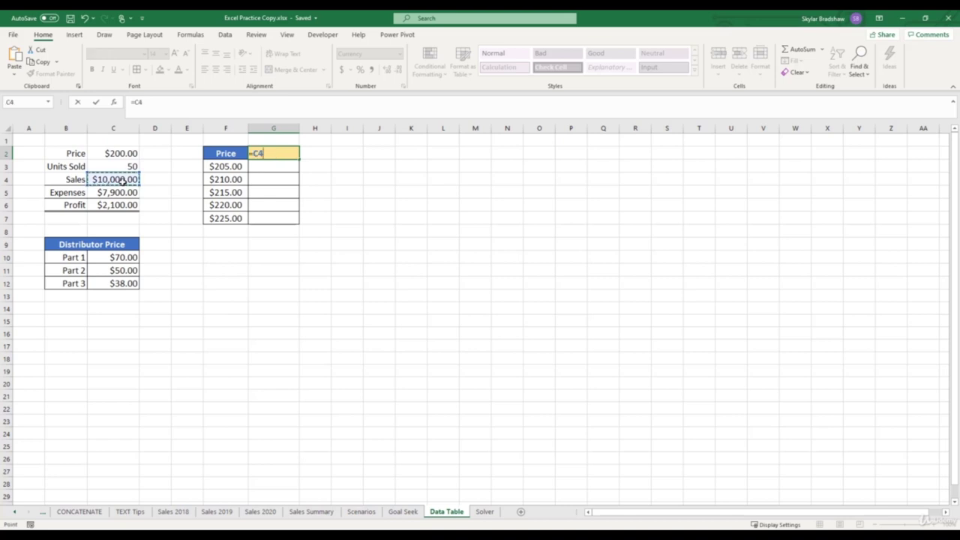
{"action": "type", "text": "-"}
{"action": "left_click", "coordinate": [122, 192]}
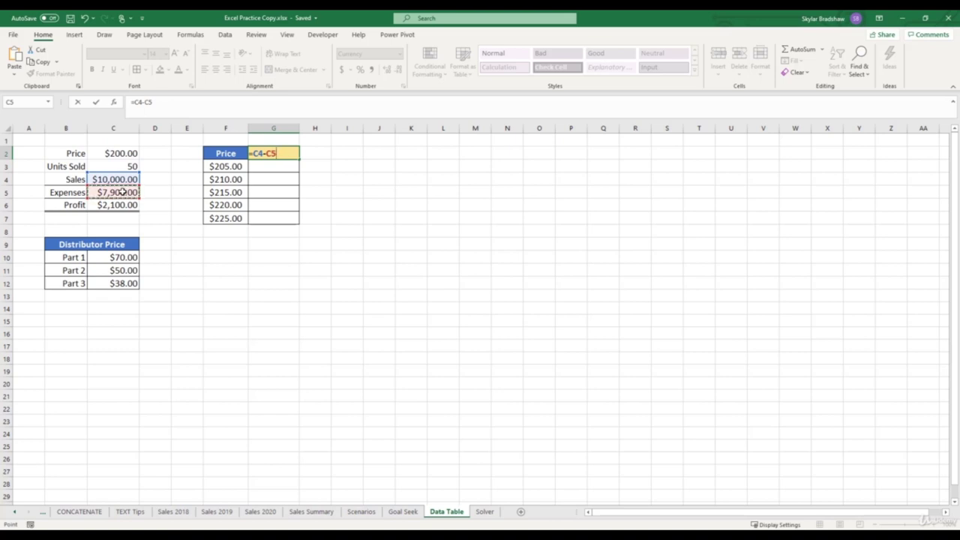
{"action": "key", "text": "Return"}
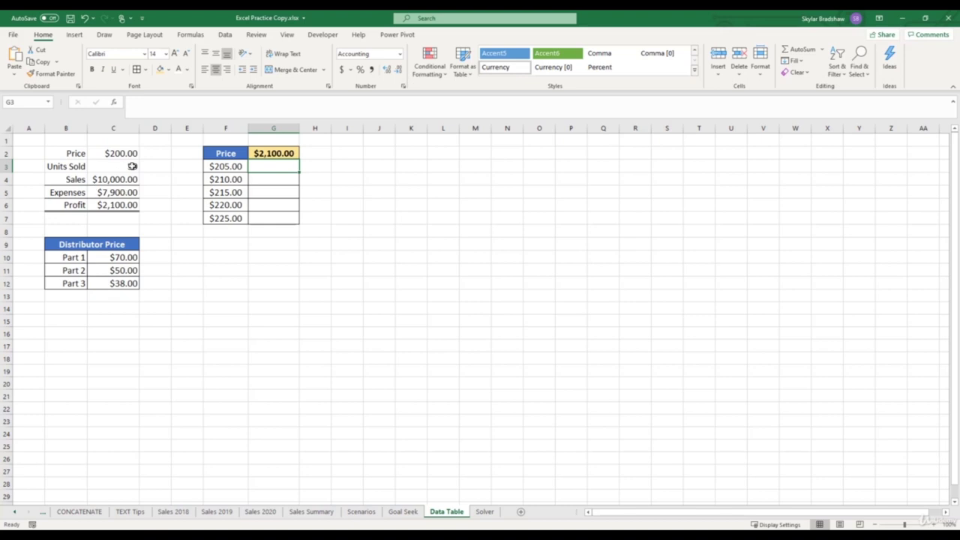
{"action": "left_click_drag", "start_coordinate": [220, 153], "coordinate": [274, 217]}
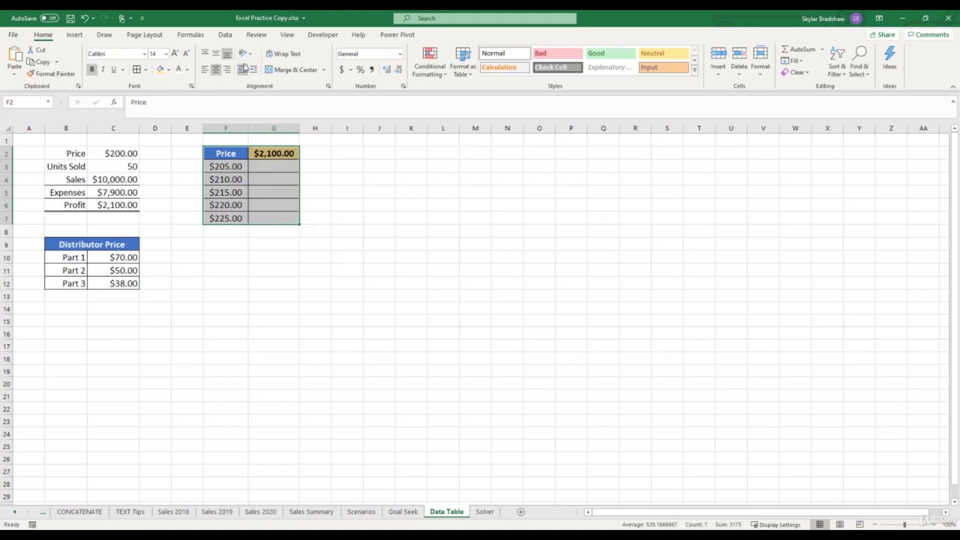
Create a one-variable data table on F2:G7 with $C$2 as the column input cell
{"action": "left_click", "coordinate": [228, 38]}
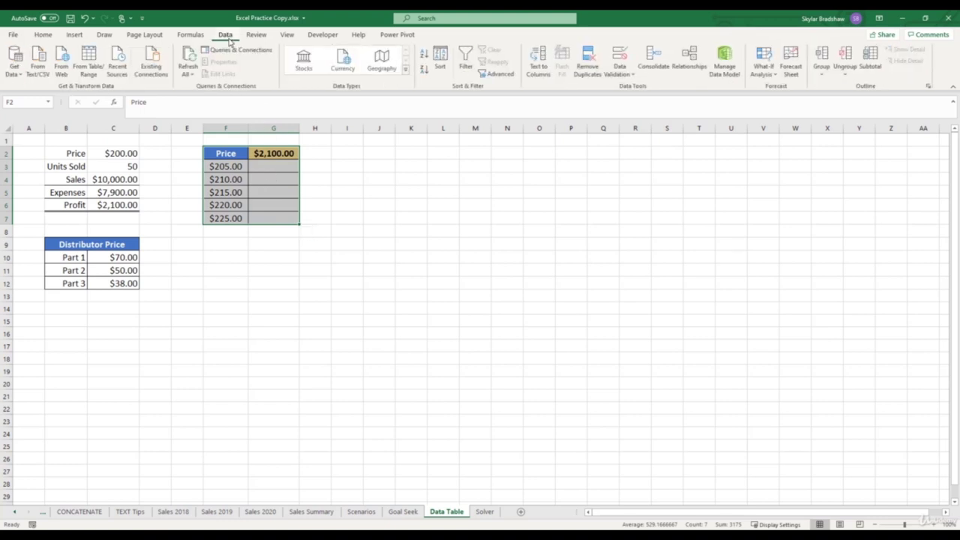
{"action": "left_click", "coordinate": [759, 71]}
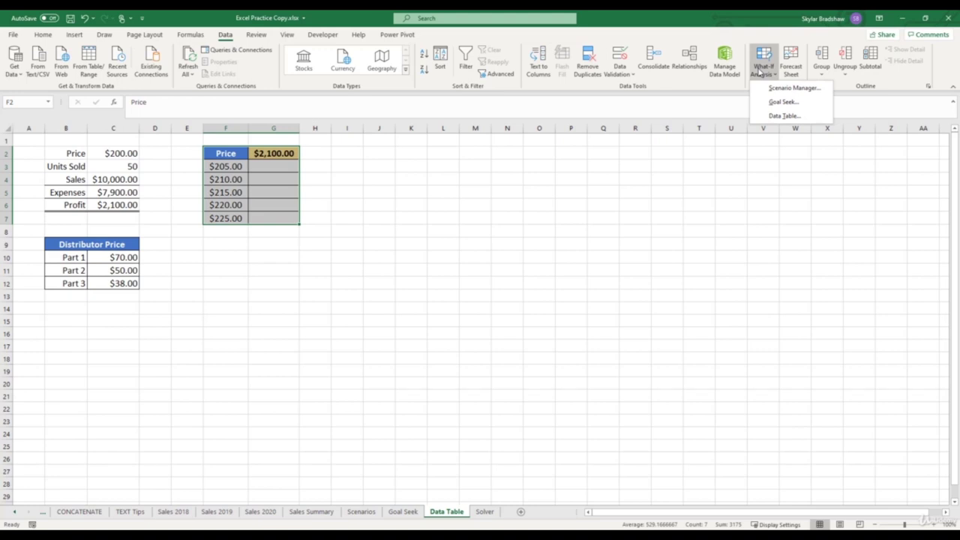
{"action": "left_click", "coordinate": [784, 116]}
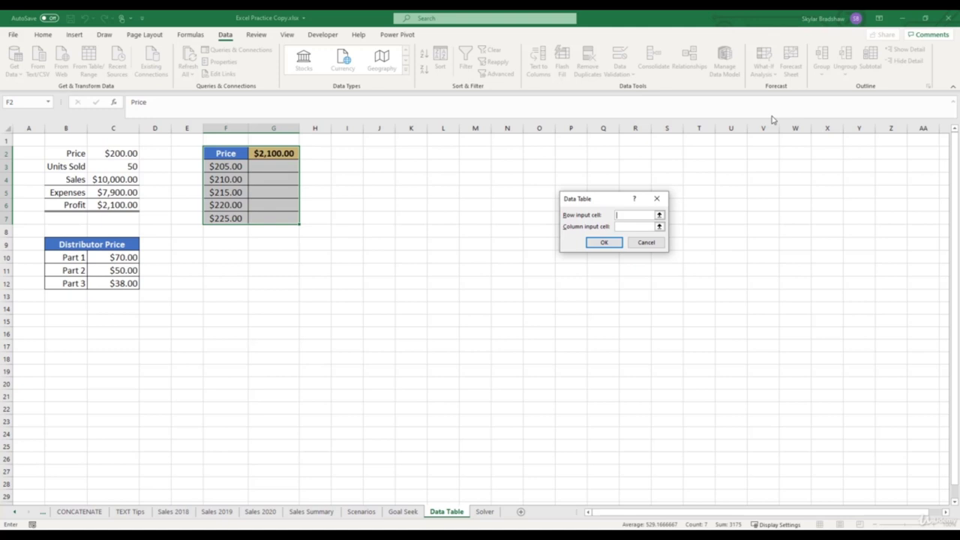
{"action": "left_click", "coordinate": [638, 225]}
{"action": "left_click", "coordinate": [133, 150]}
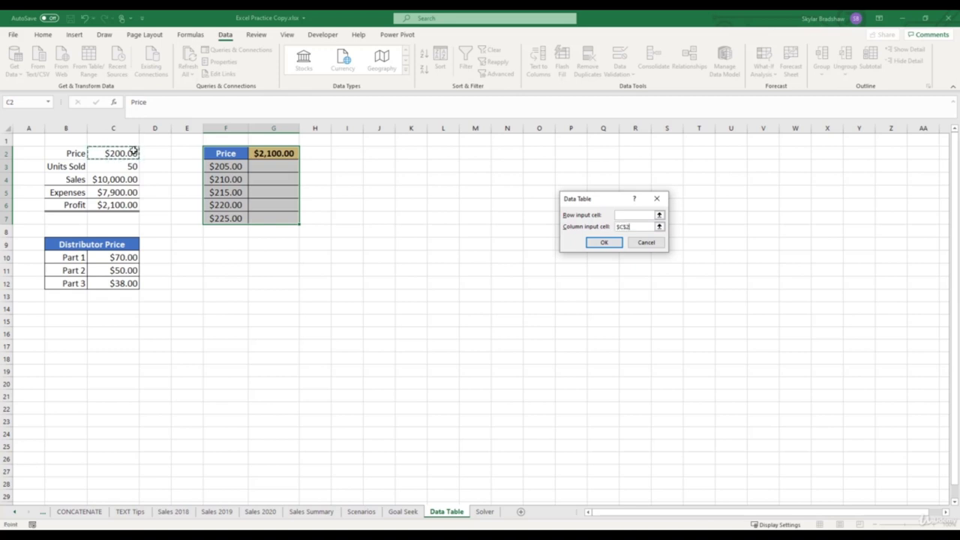
{"action": "left_click", "coordinate": [600, 242]}
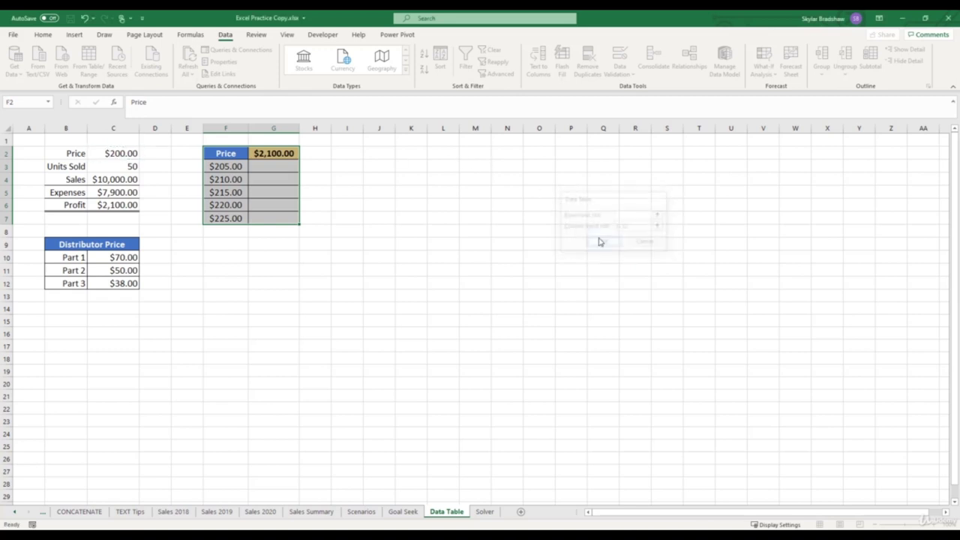
Change the Price in C2 to 210 so Profit reads $2,600.00
{"action": "left_click", "coordinate": [272, 232]}
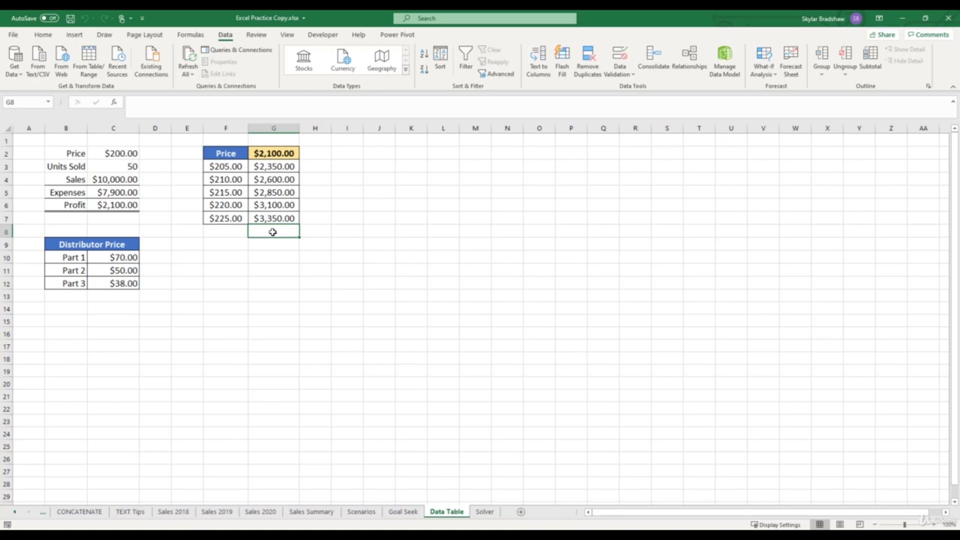
{"action": "left_click", "coordinate": [126, 155]}
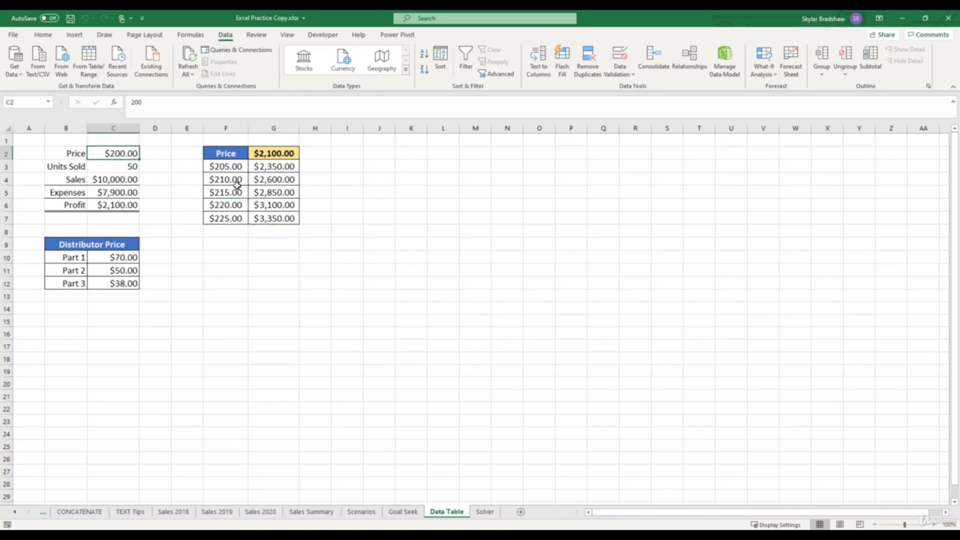
{"action": "type", "text": "210"}
{"action": "key", "text": "Return"}
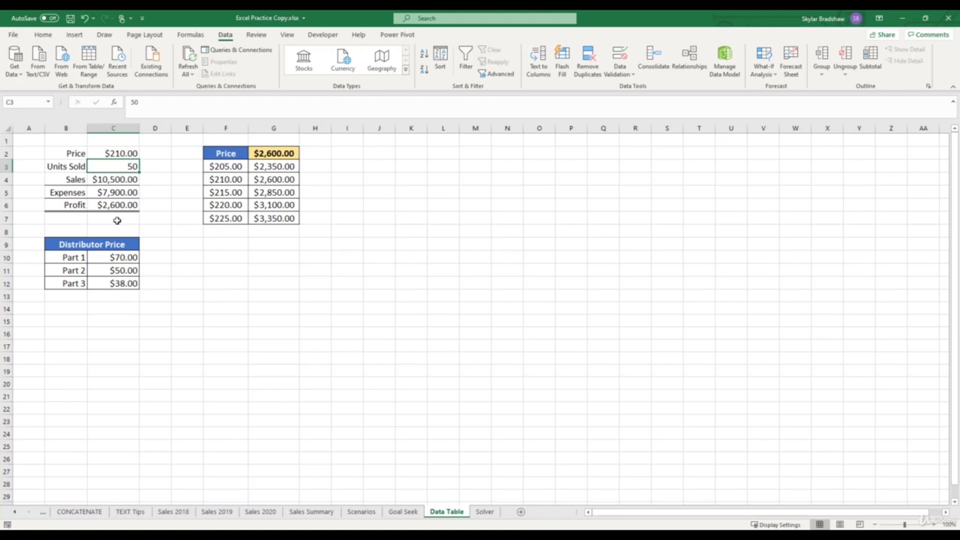
{"action": "left_click_drag", "start_coordinate": [228, 166], "coordinate": [222, 466]}
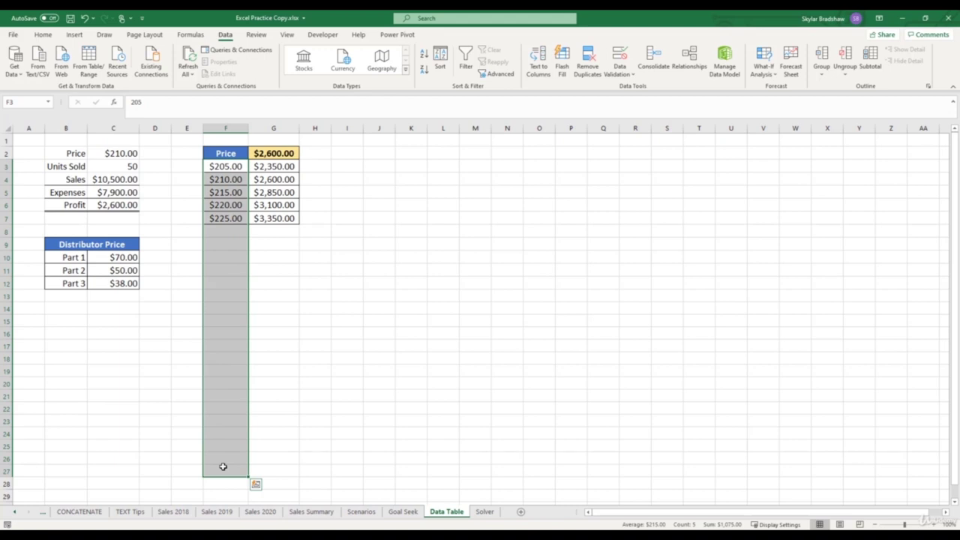
{"action": "left_click_drag", "start_coordinate": [105, 258], "coordinate": [94, 285]}
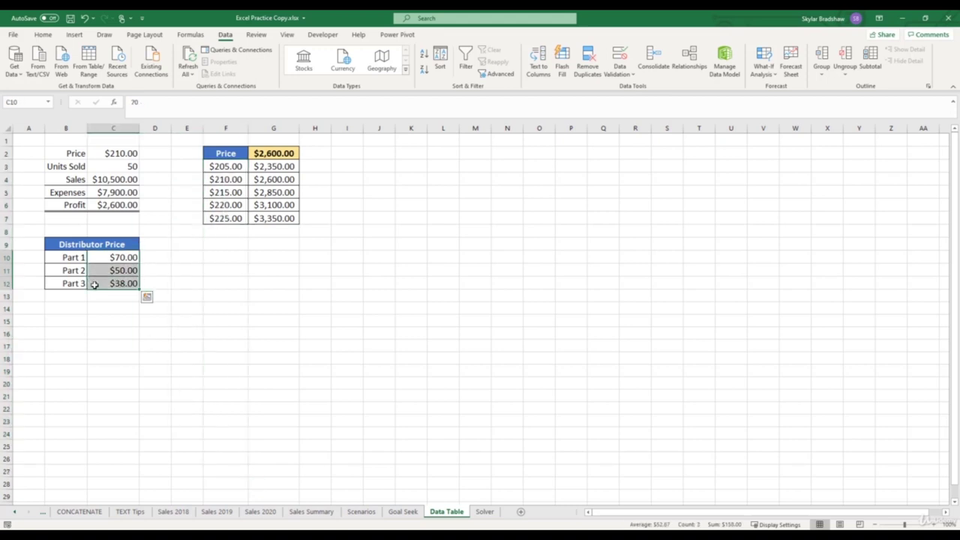
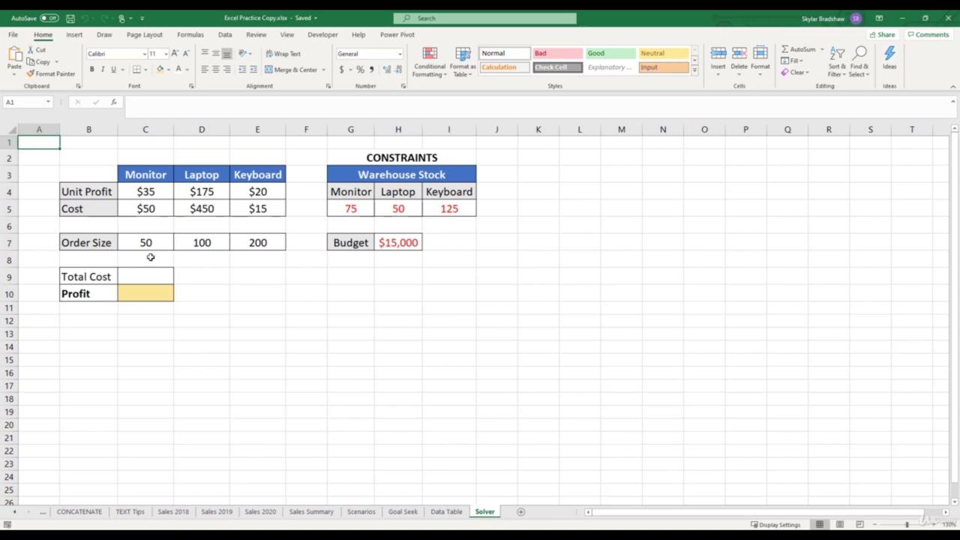
Enter =SUMPRODUCT(C7:E7,C5:E5) in C9 so Total Cost shows $50,500
{"action": "left_click", "coordinate": [150, 275]}
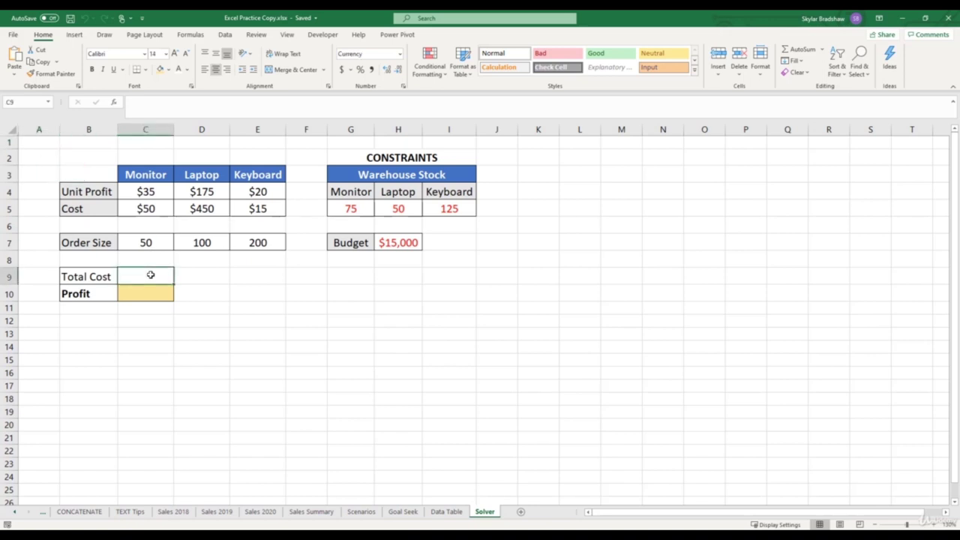
{"action": "type", "text": "="}
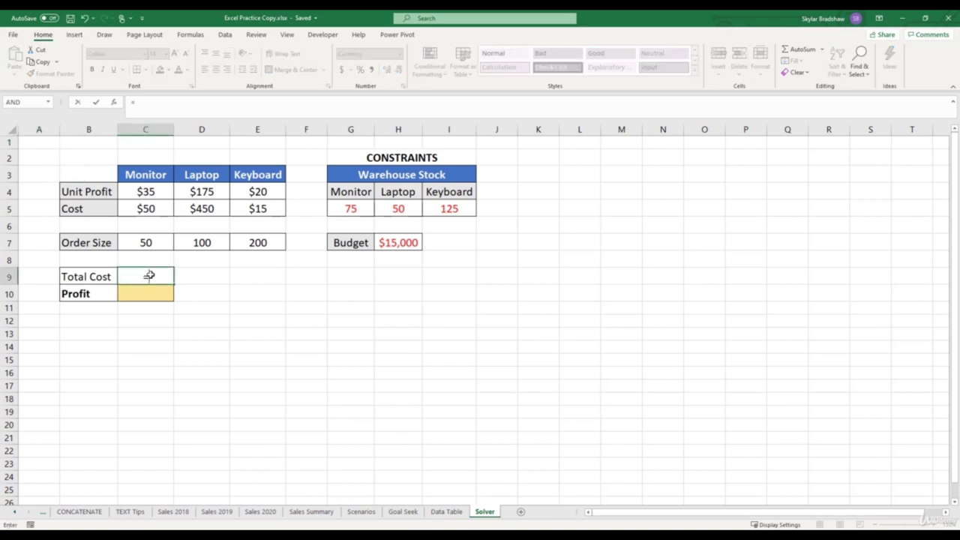
{"action": "type", "text": "sumpr"}
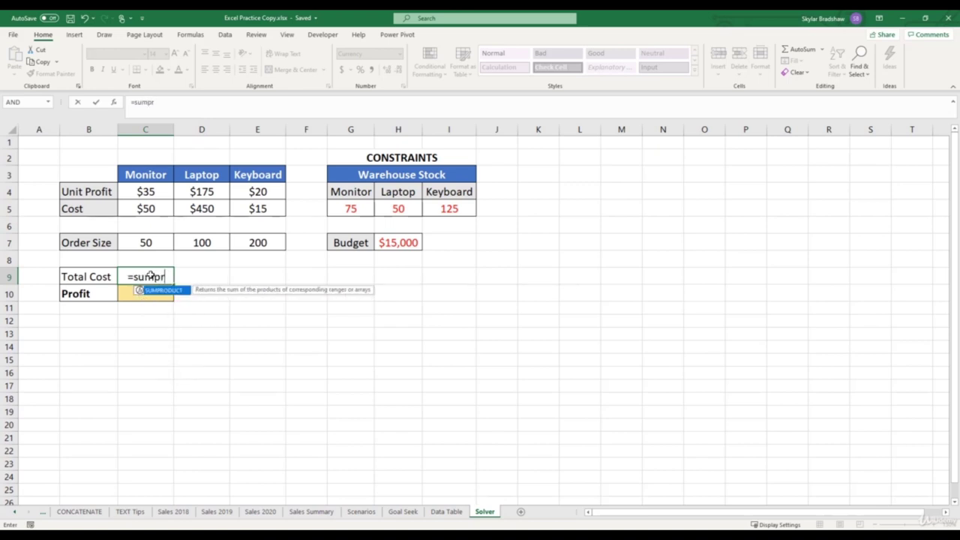
{"action": "key", "text": "Tab"}
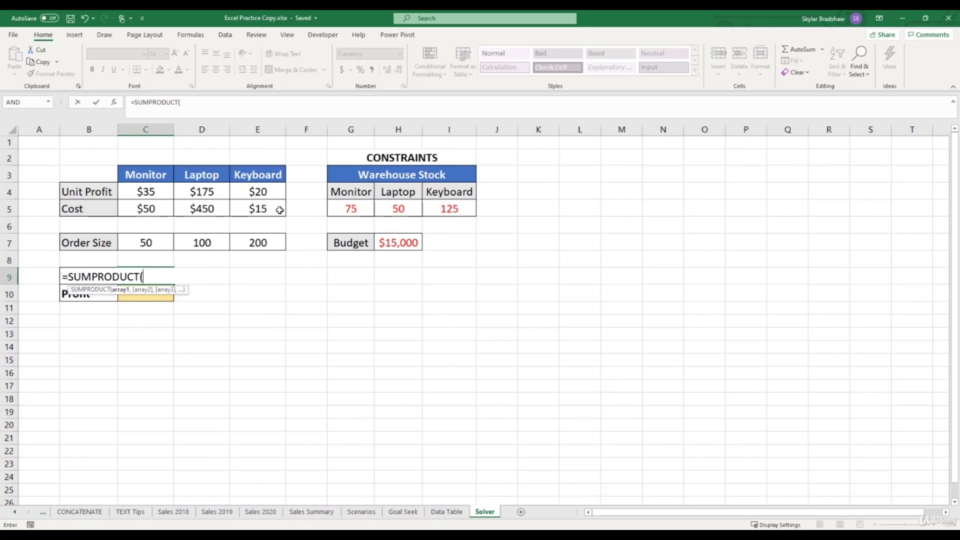
{"action": "left_click_drag", "start_coordinate": [153, 240], "coordinate": [249, 239]}
{"action": "type", "text": ","}
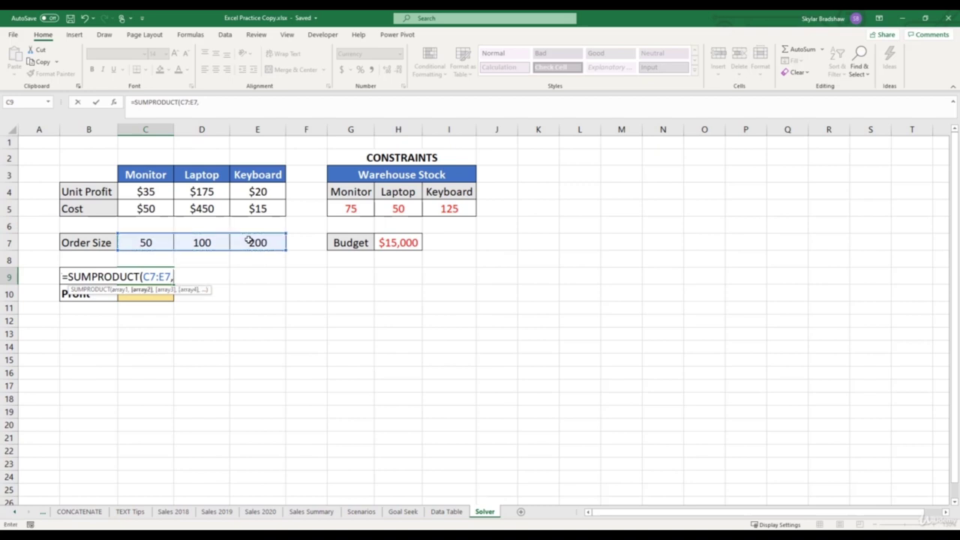
{"action": "left_click_drag", "start_coordinate": [150, 210], "coordinate": [248, 210]}
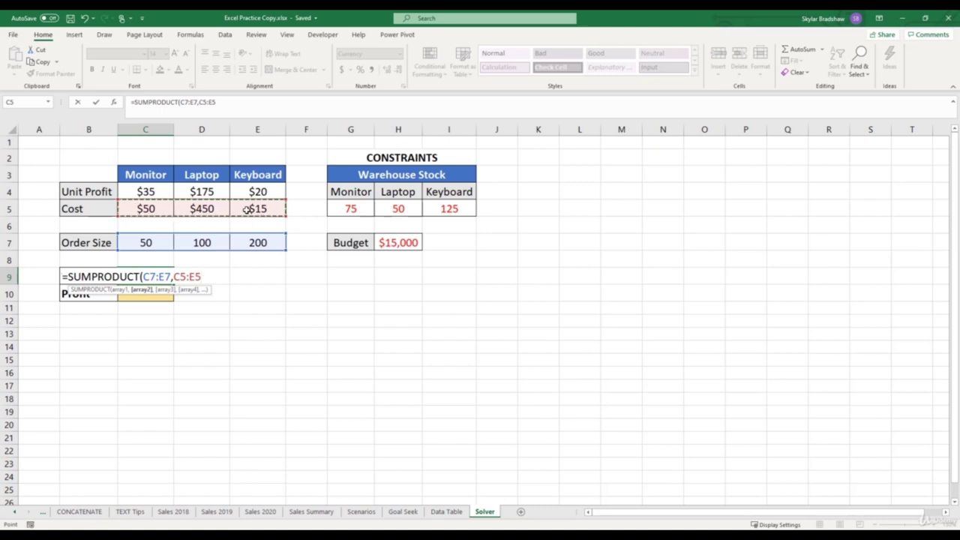
{"action": "type", "text": ")"}
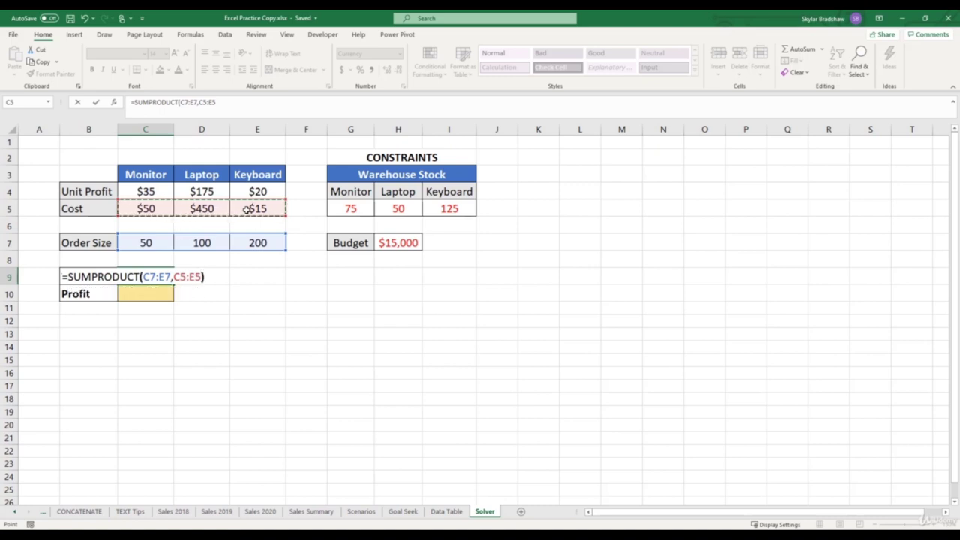
{"action": "key", "text": "Return"}
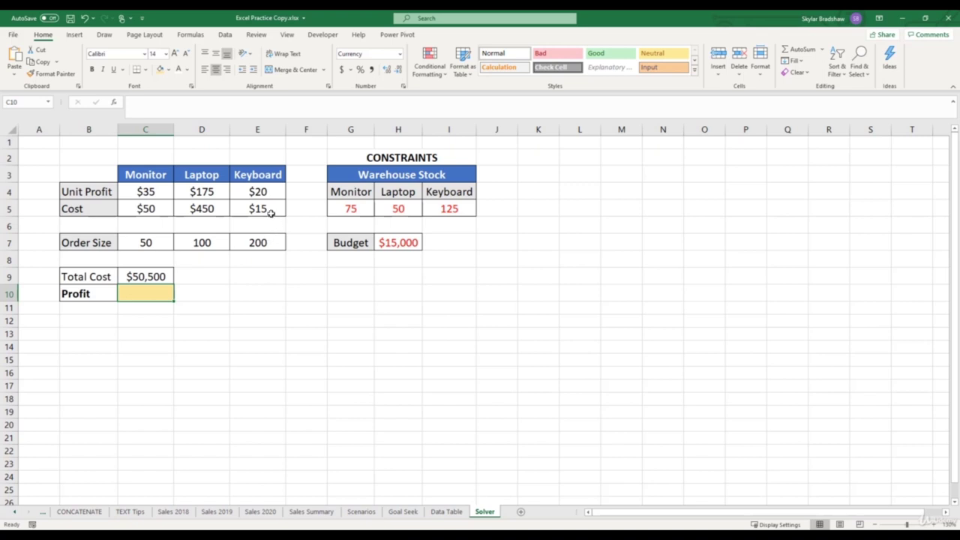
Enter =SUMPRODUCT(C7:E7,C4:E4) in C10 for $23,250 Profit, then select C7:E7
{"action": "type", "text": "="}
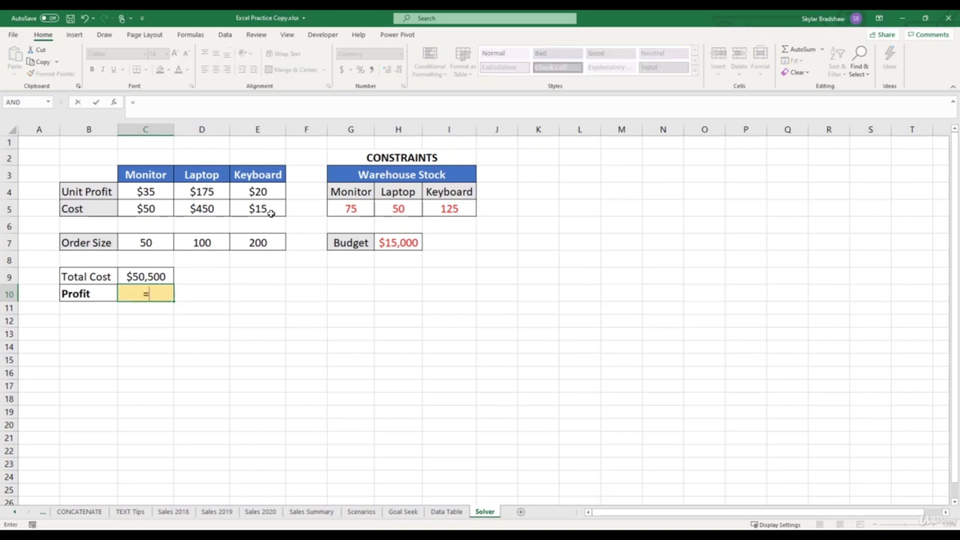
{"action": "type", "text": "sump"}
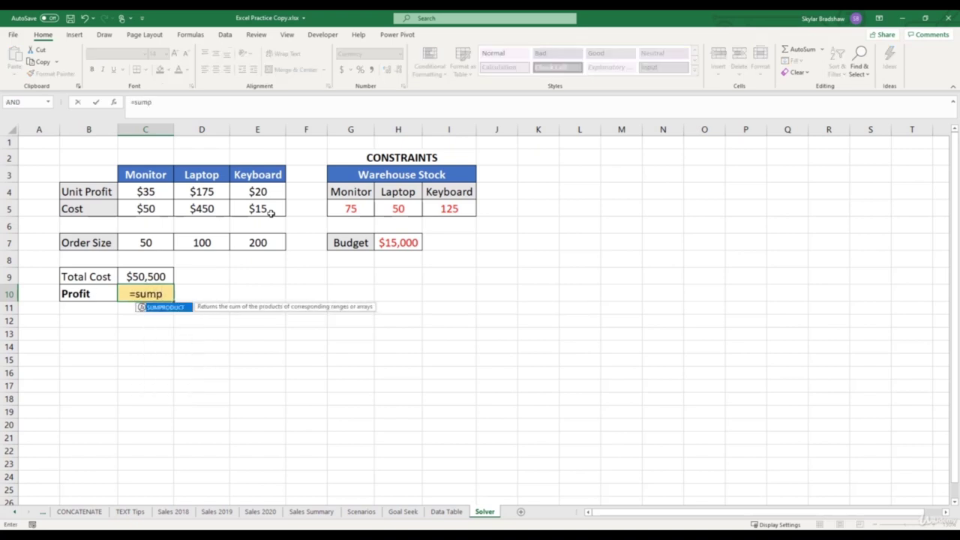
{"action": "key", "text": "Tab"}
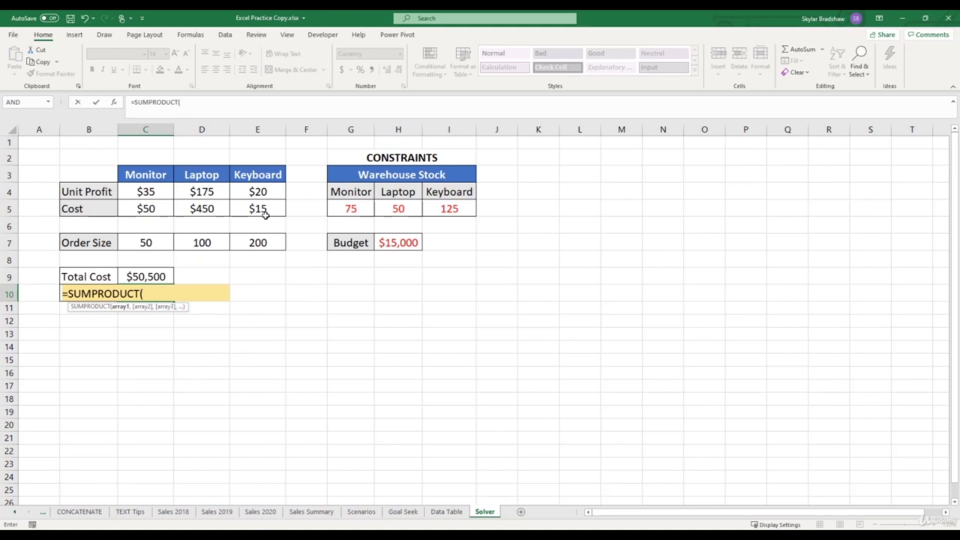
{"action": "left_click_drag", "start_coordinate": [165, 240], "coordinate": [239, 239]}
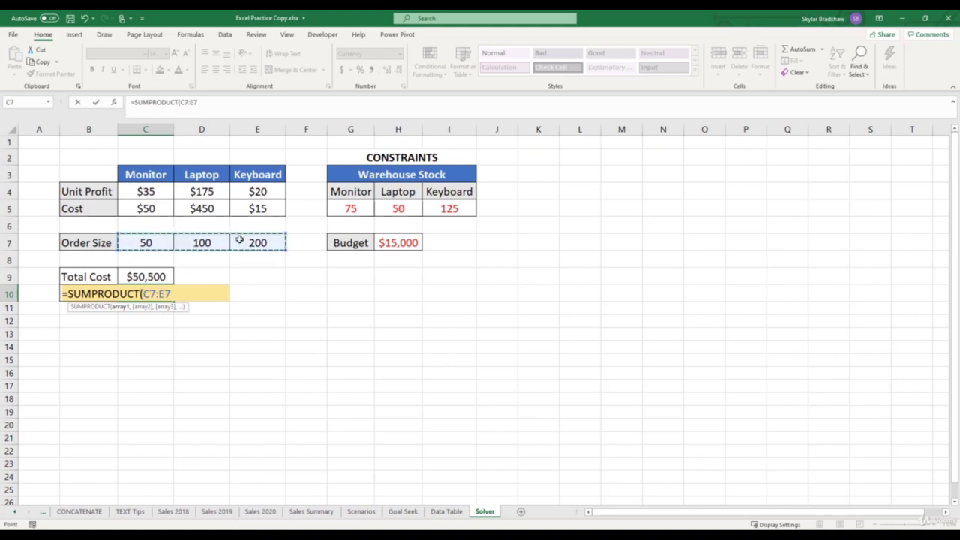
{"action": "type", "text": ","}
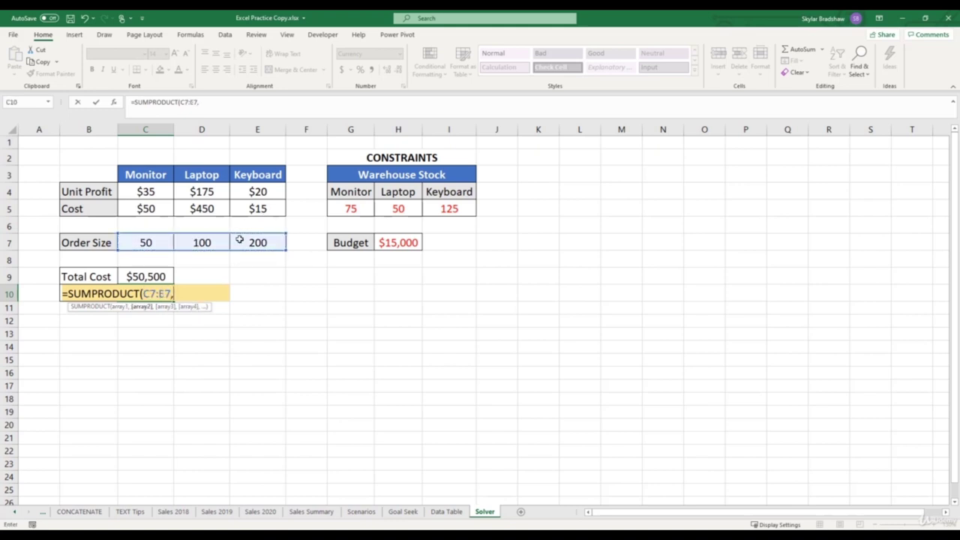
{"action": "left_click_drag", "start_coordinate": [154, 193], "coordinate": [248, 192]}
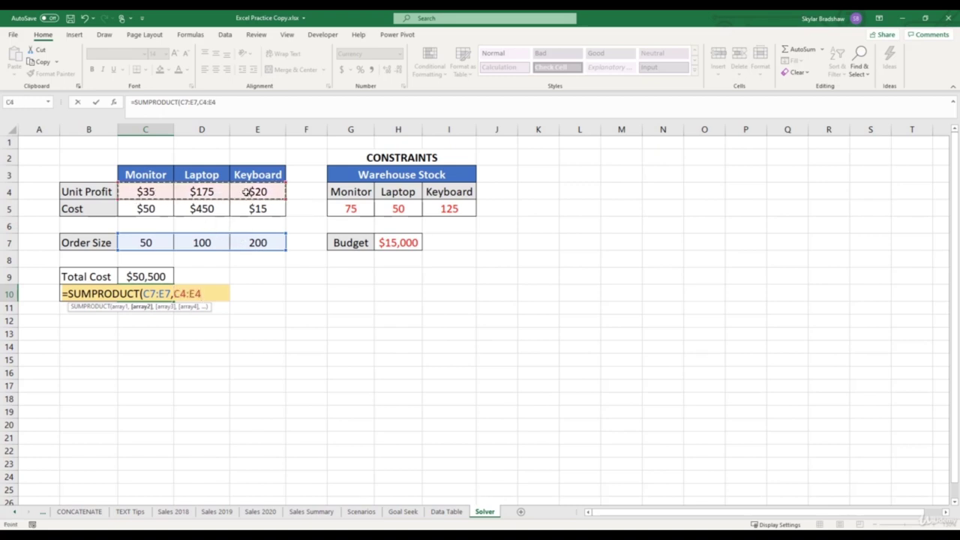
{"action": "type", "text": ")"}
{"action": "key", "text": "Return"}
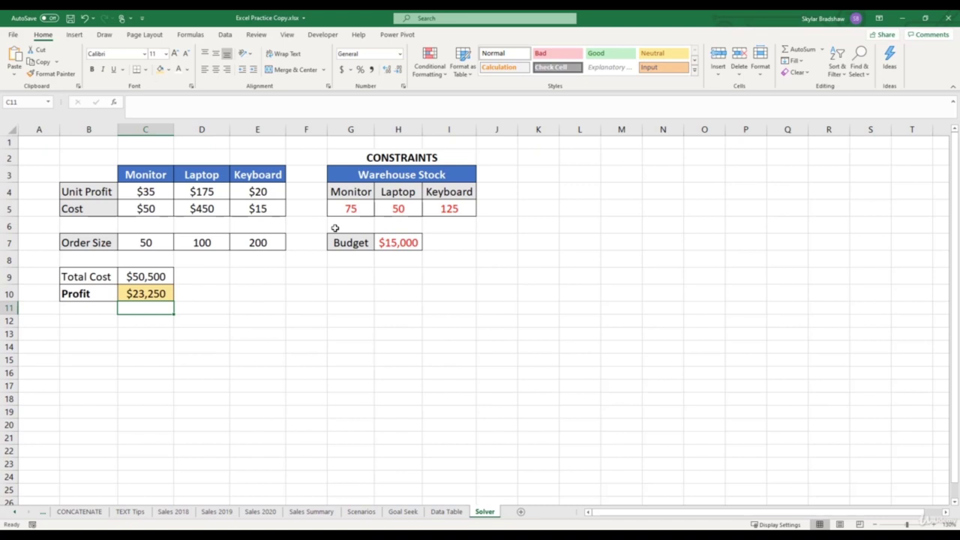
{"action": "left_click_drag", "start_coordinate": [161, 243], "coordinate": [268, 248]}
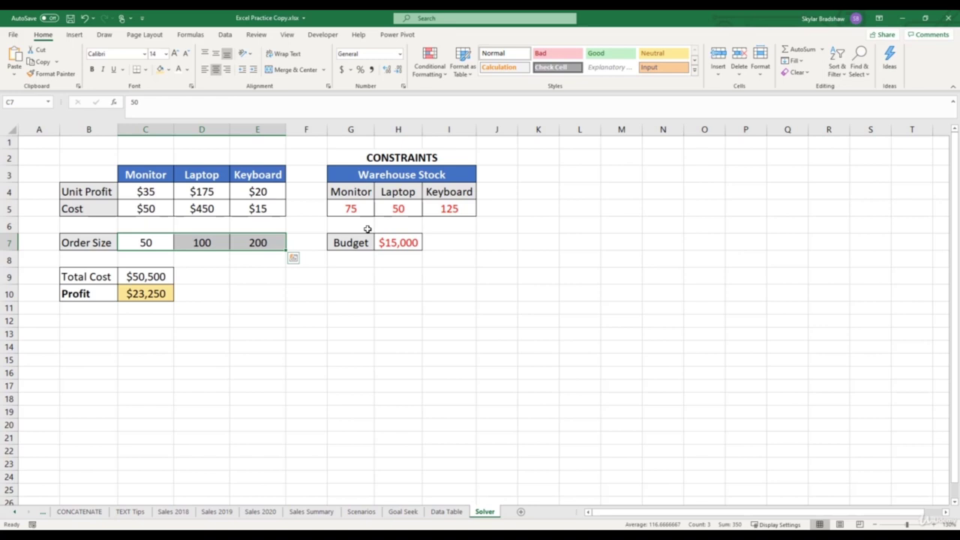
Turn on the Solver Add-in from the Excel Add-ins list in Options
{"action": "left_click", "coordinate": [13, 35]}
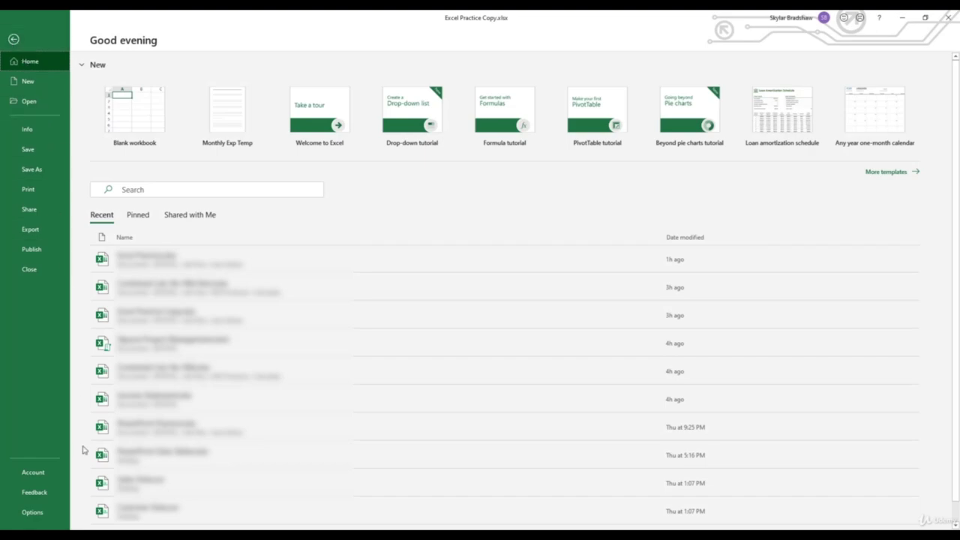
{"action": "left_click", "coordinate": [49, 514]}
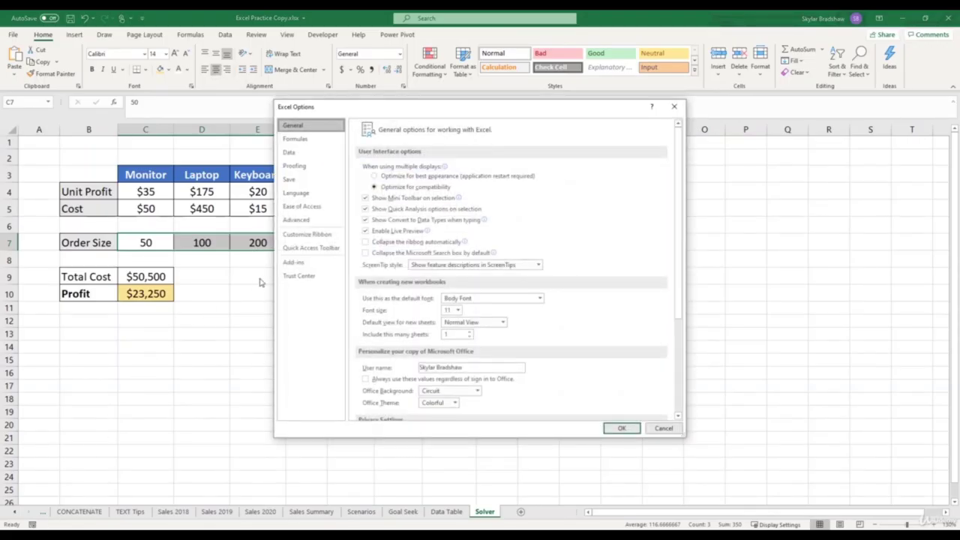
{"action": "left_click", "coordinate": [294, 262]}
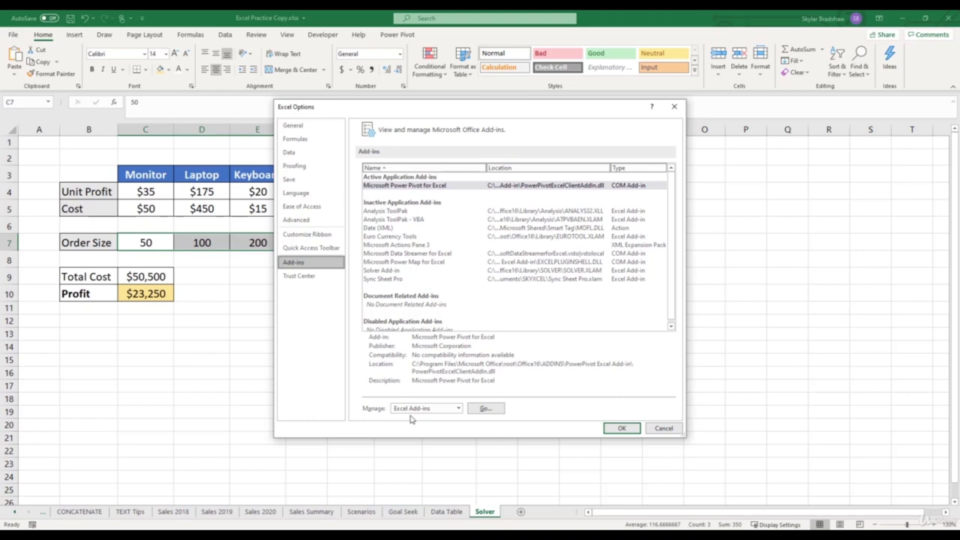
{"action": "left_click", "coordinate": [486, 409]}
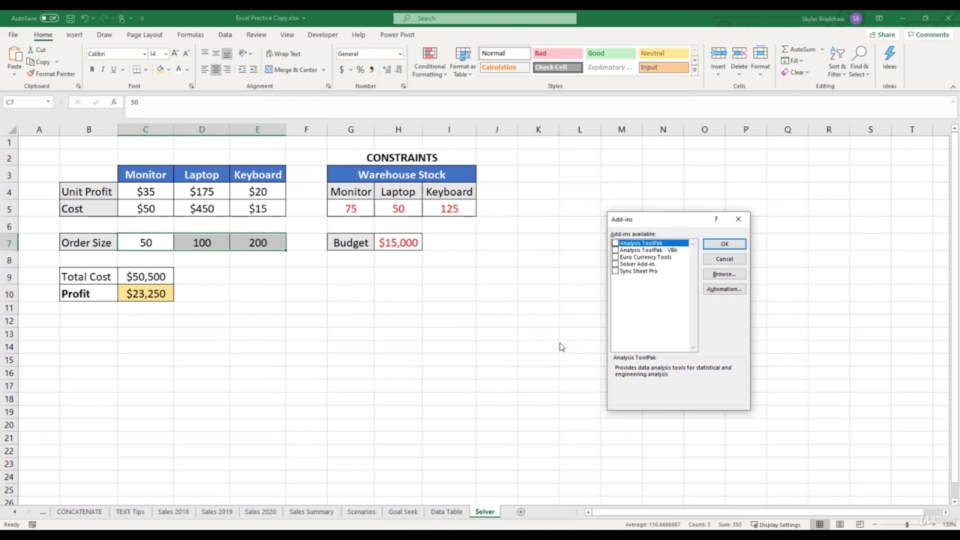
{"action": "left_click", "coordinate": [615, 265]}
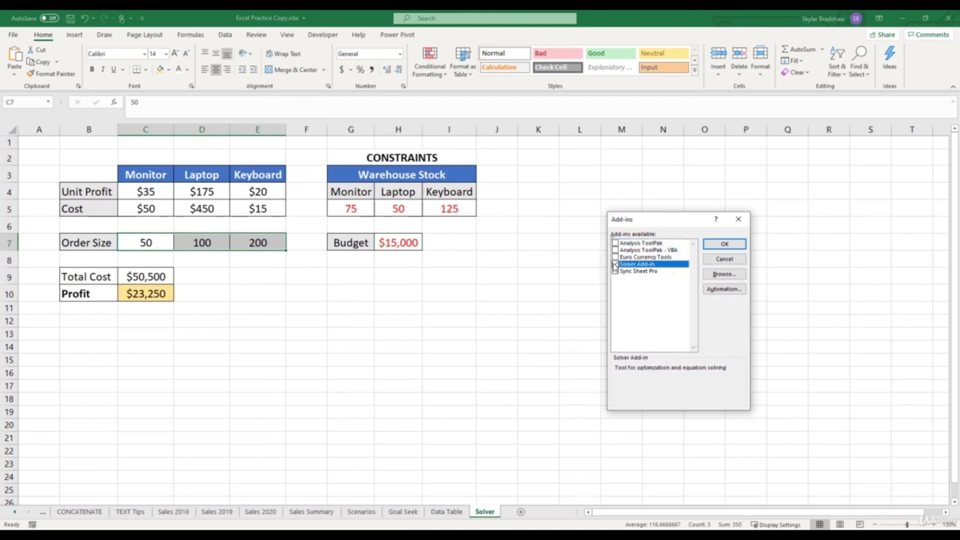
{"action": "left_click", "coordinate": [713, 245]}
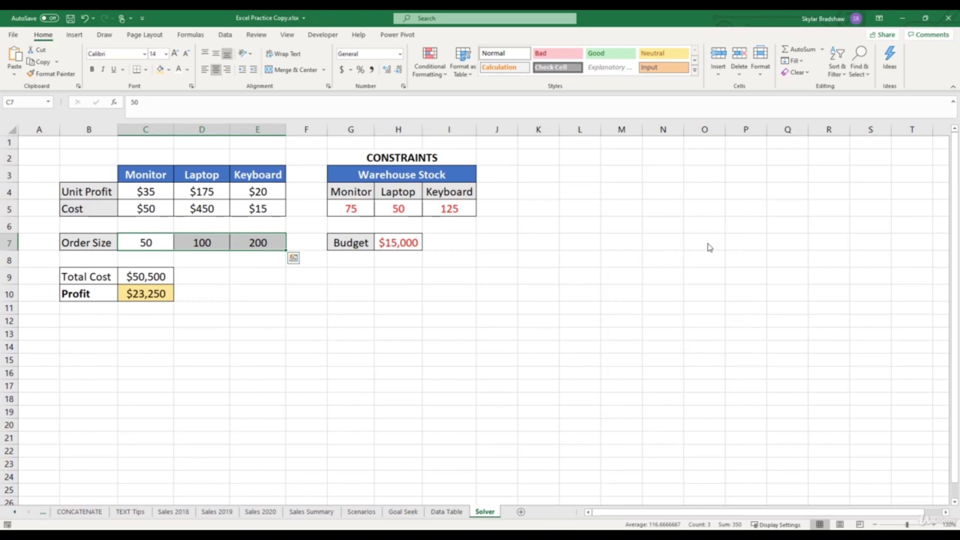
Launch Solver from the Data tab's Analyze group
{"action": "left_click", "coordinate": [225, 34]}
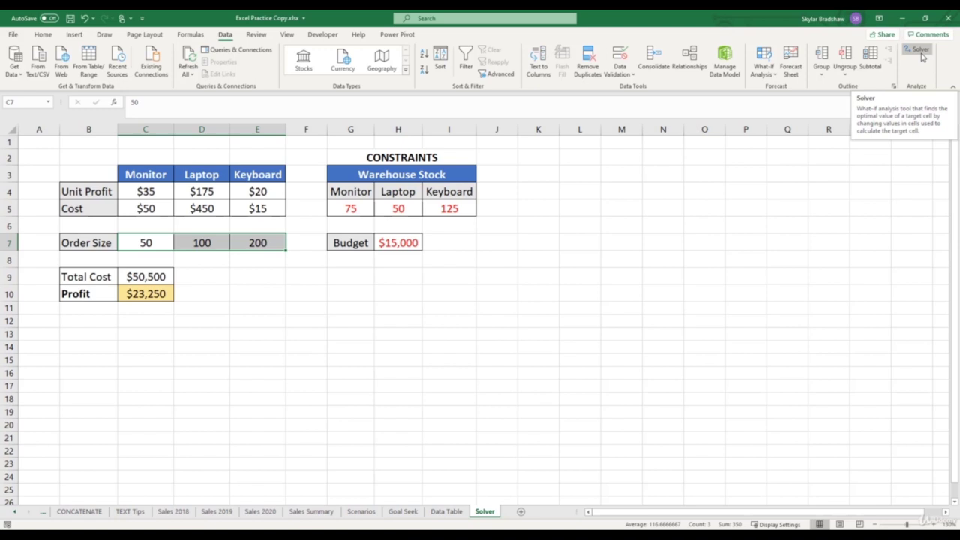
{"action": "left_click", "coordinate": [919, 52]}
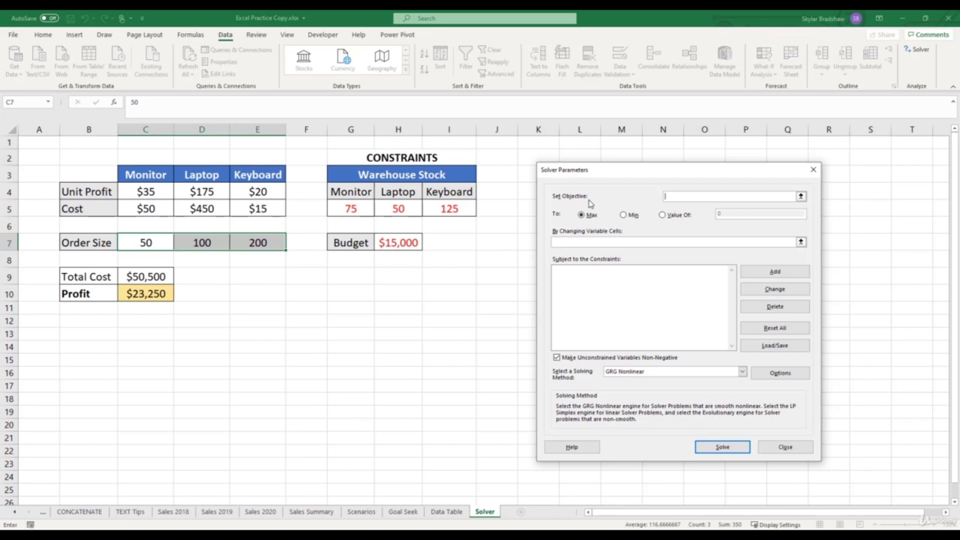
Set Solver to maximise $C$10 by changing variable cells $C$7:$E$7
{"action": "left_click", "coordinate": [145, 296]}
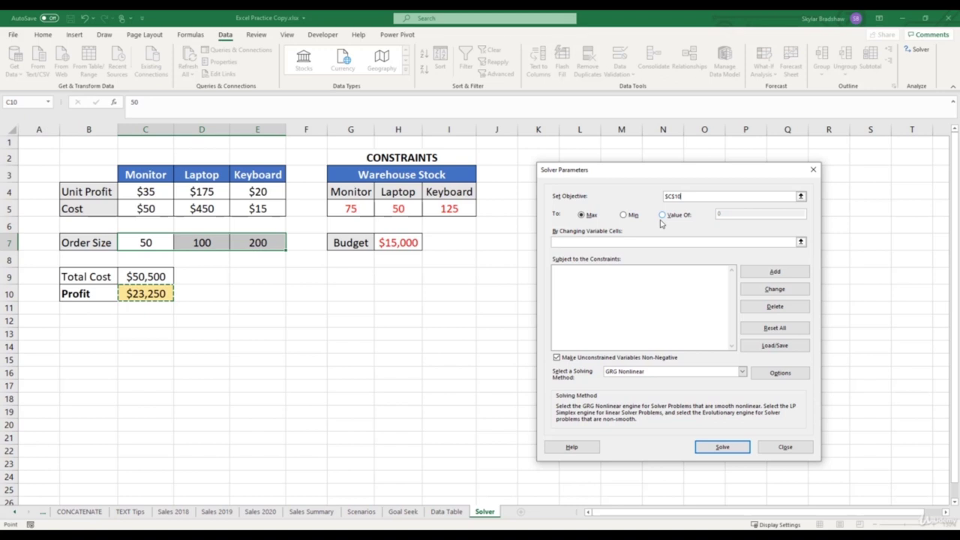
{"action": "left_click", "coordinate": [657, 240]}
{"action": "left_click_drag", "start_coordinate": [164, 246], "coordinate": [263, 248]}
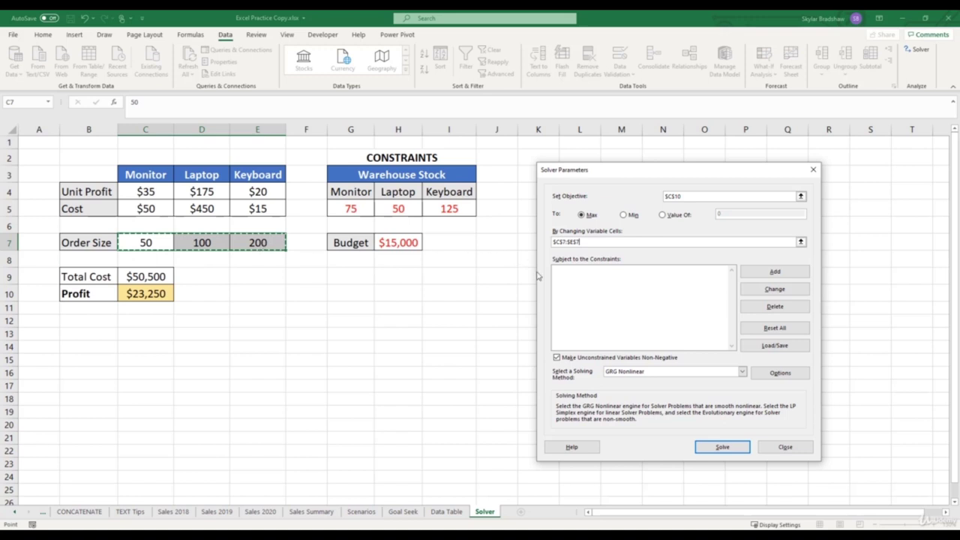
{"action": "left_click", "coordinate": [573, 278]}
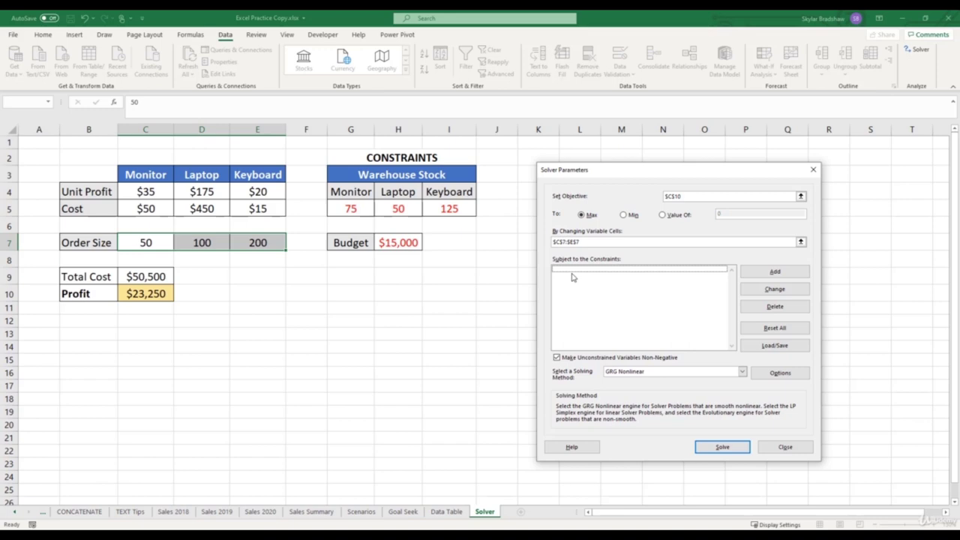
Add the constraint $C$7:$E$7 <= $G$5:$I$5 to cap orders at warehouse stock
{"action": "left_click", "coordinate": [751, 276]}
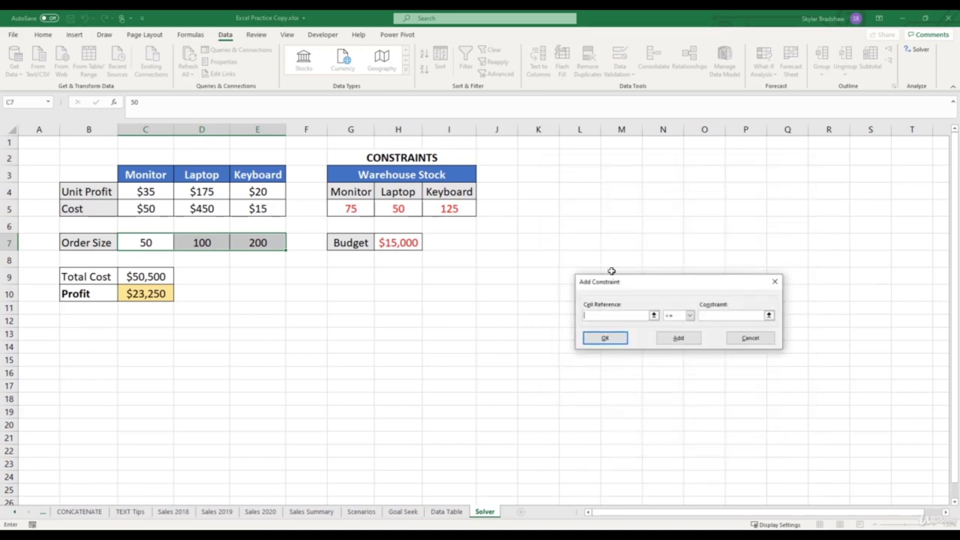
{"action": "left_click_drag", "start_coordinate": [145, 242], "coordinate": [235, 242]}
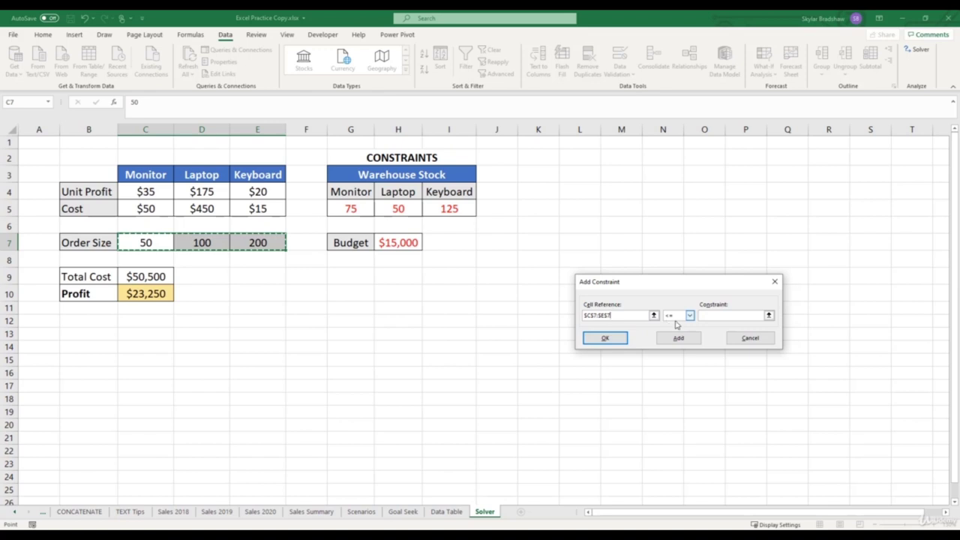
{"action": "left_click", "coordinate": [699, 316]}
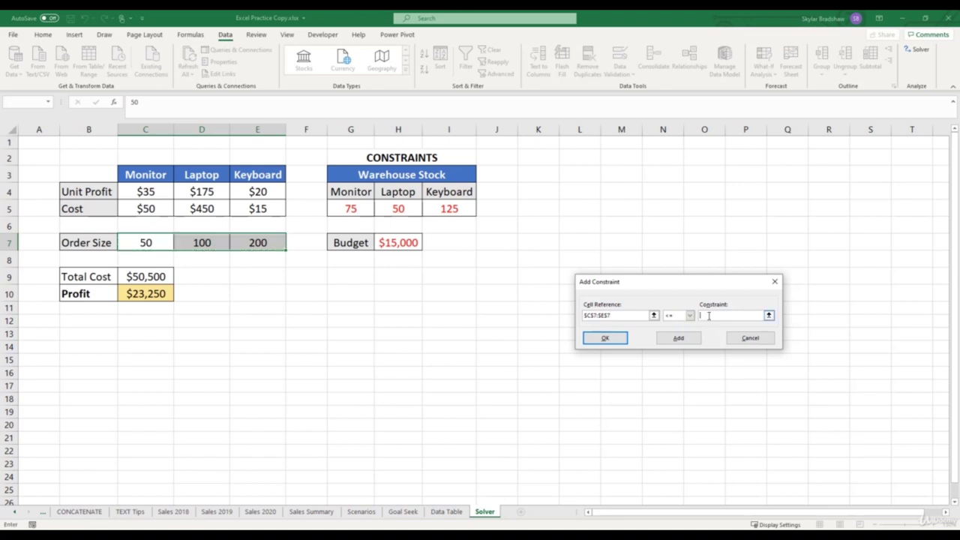
{"action": "left_click_drag", "start_coordinate": [360, 208], "coordinate": [432, 206]}
{"action": "left_click", "coordinate": [594, 338]}
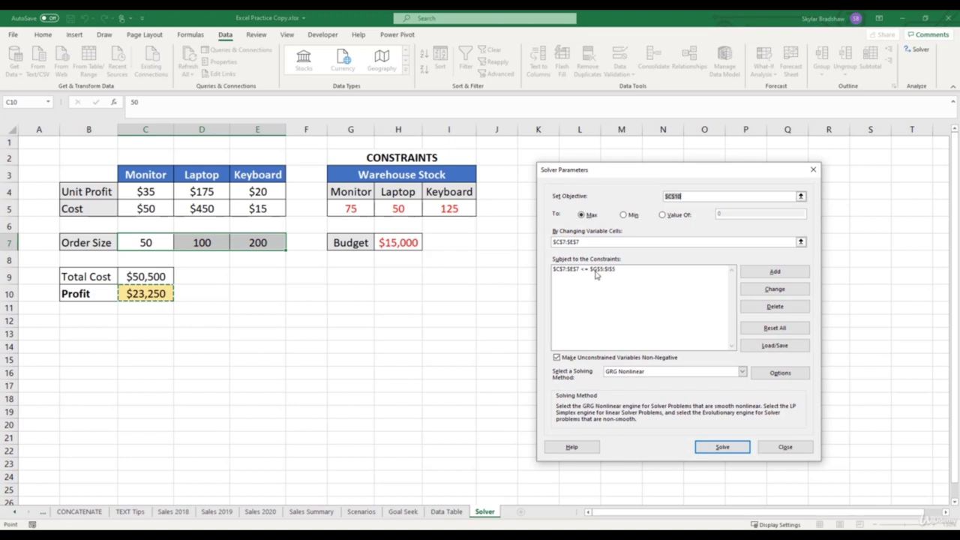
{"action": "left_click", "coordinate": [748, 273]}
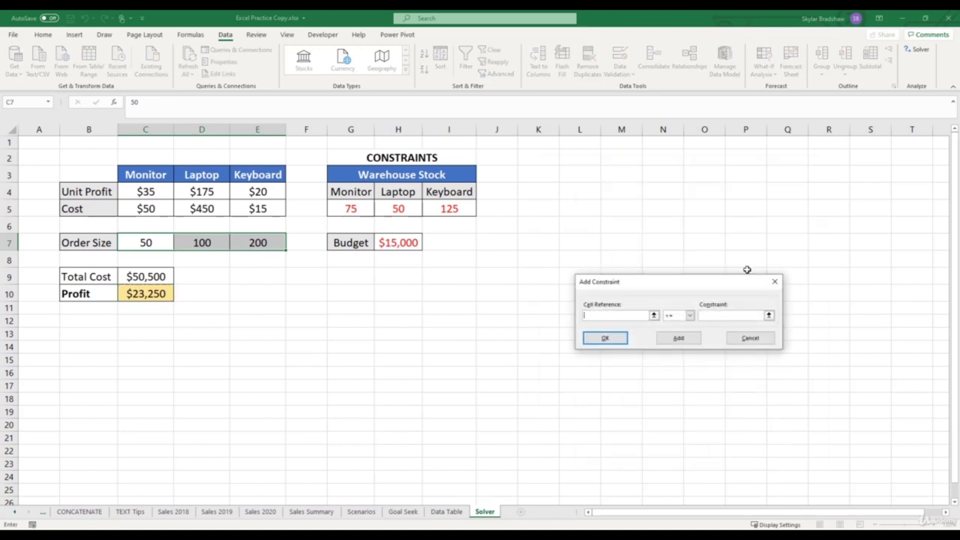
Add the constraint $C$9 <= $H$7 to keep Total Cost within the Budget
{"action": "left_click", "coordinate": [165, 276]}
{"action": "left_click", "coordinate": [708, 315]}
{"action": "left_click", "coordinate": [411, 243]}
{"action": "left_click", "coordinate": [678, 338]}
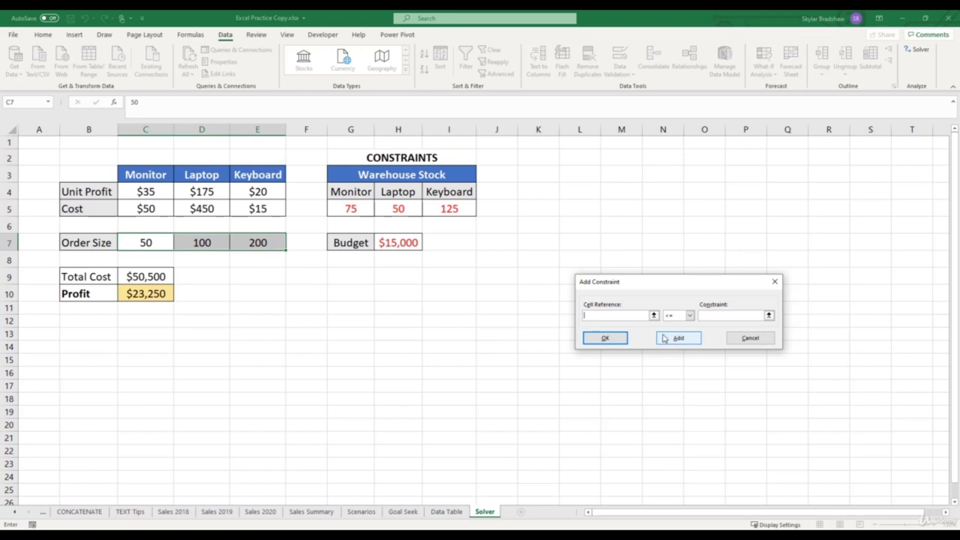
Require $C$7:$E$7 to be integers and run Solver
{"action": "left_click_drag", "start_coordinate": [155, 241], "coordinate": [235, 239]}
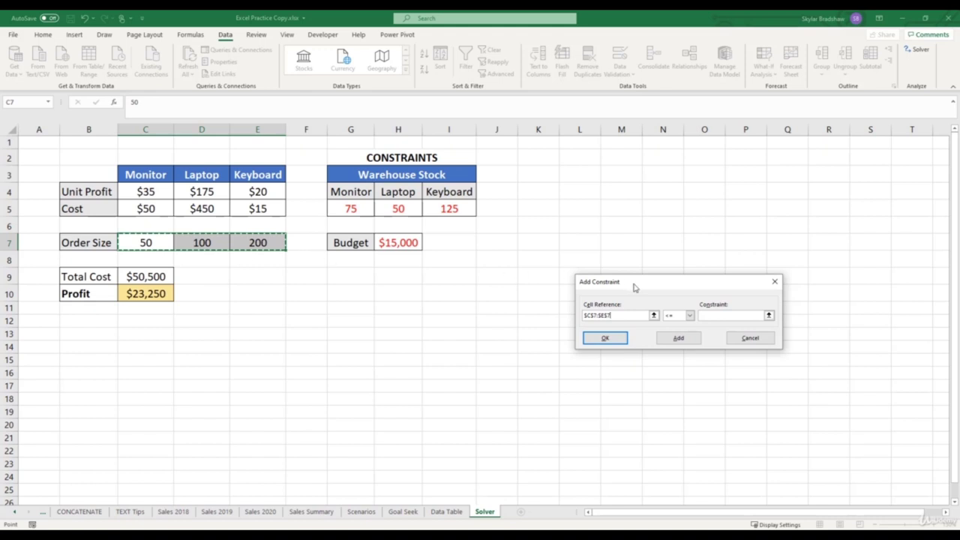
{"action": "left_click", "coordinate": [689, 316]}
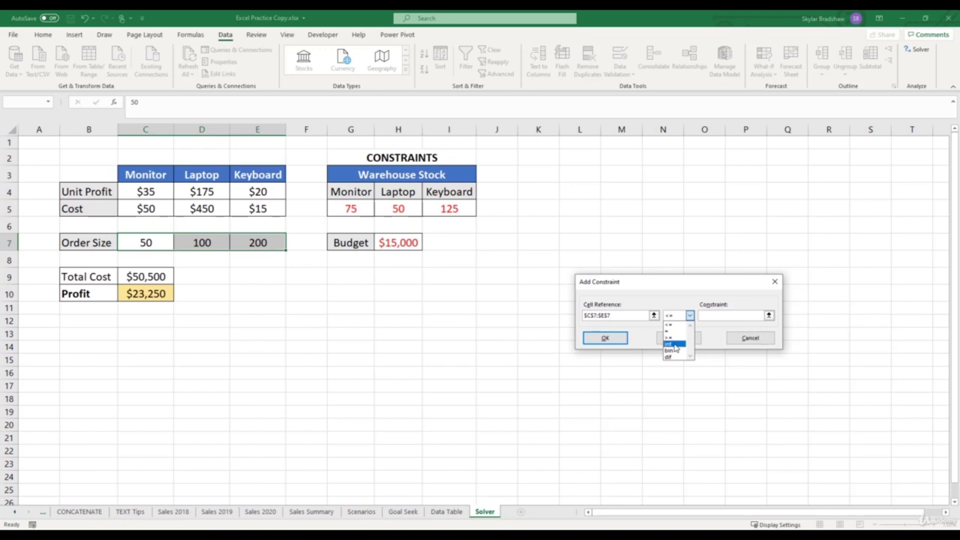
{"action": "left_click", "coordinate": [673, 345]}
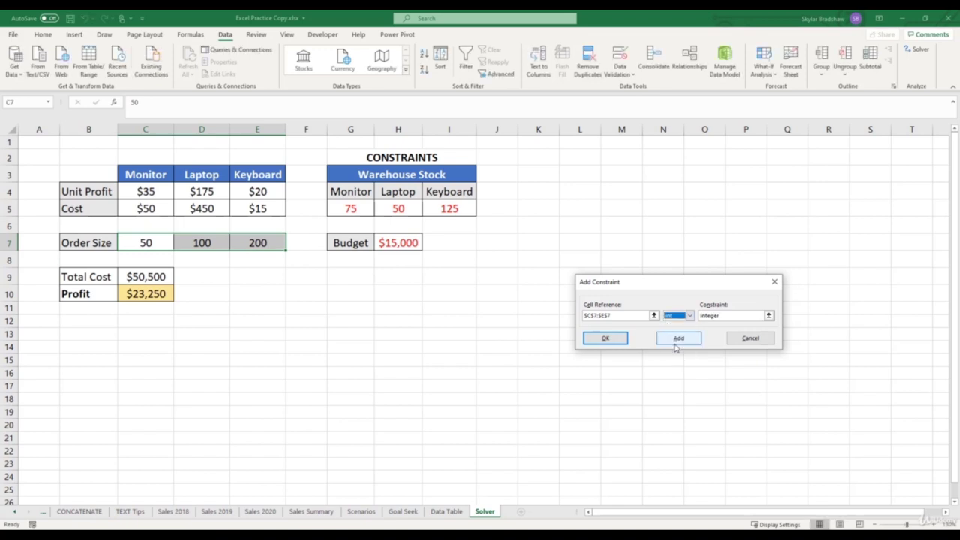
{"action": "left_click", "coordinate": [619, 340]}
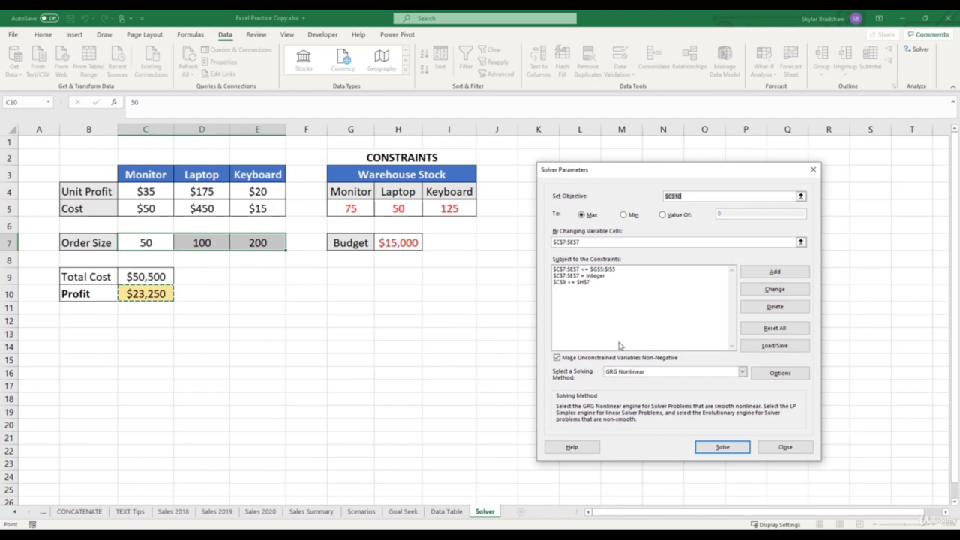
{"action": "left_click", "coordinate": [704, 447]}
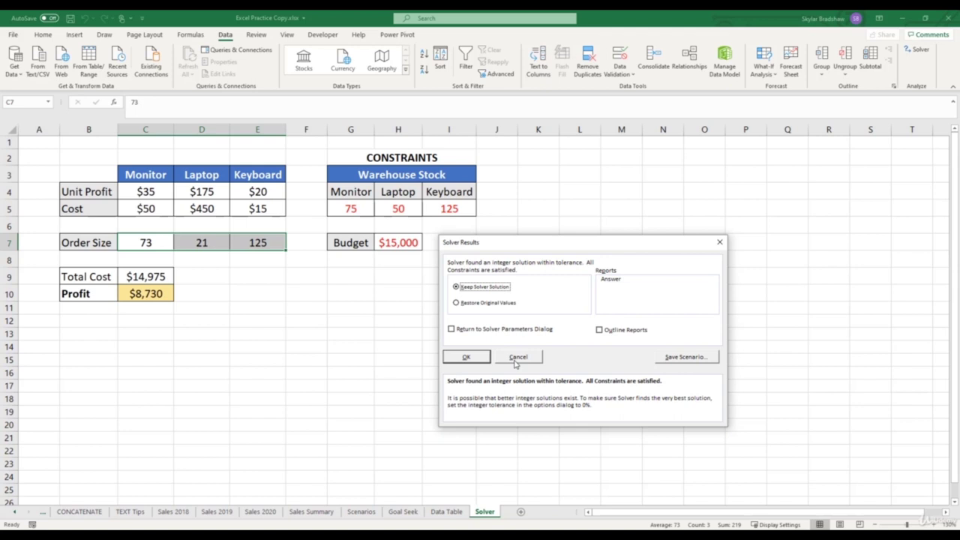
Keep the Solver solution of 73, 21 and 125 orders with $8,730 profit
{"action": "left_click", "coordinate": [477, 364]}
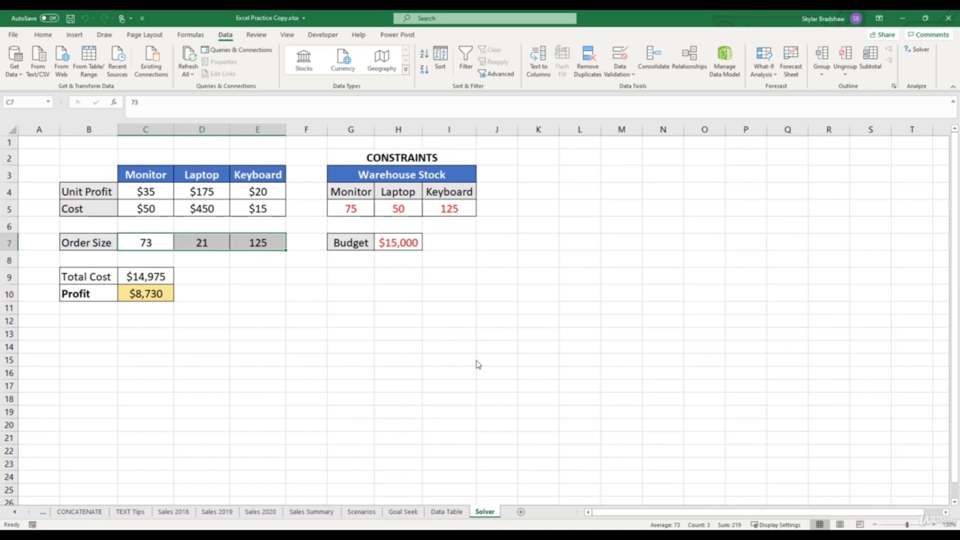
Raise the Budget in H7 to 30000 and rerun Solver
{"action": "left_click", "coordinate": [402, 243]}
{"action": "double_click", "coordinate": [402, 243]}
{"action": "type", "text": "30000"}
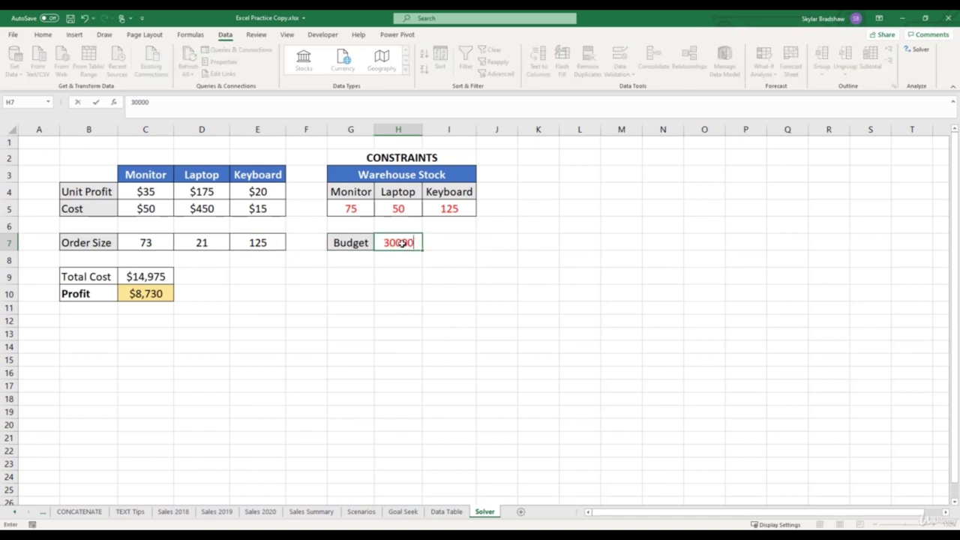
{"action": "key", "text": "Return"}
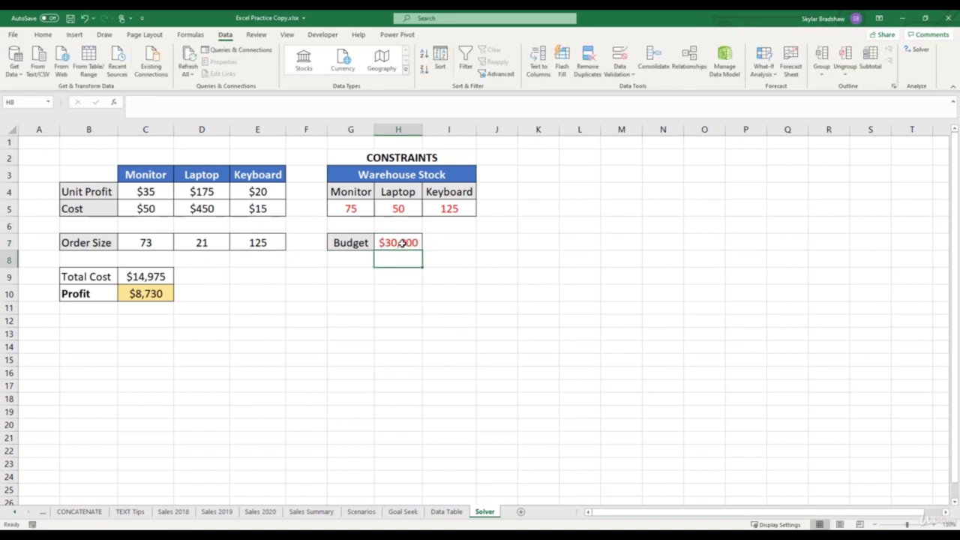
{"action": "left_click", "coordinate": [913, 50]}
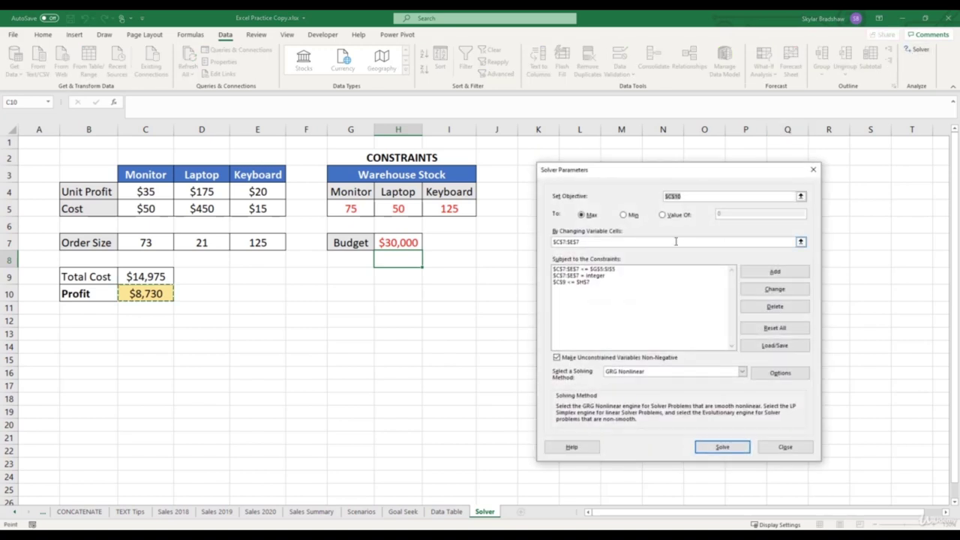
{"action": "left_click", "coordinate": [703, 447]}
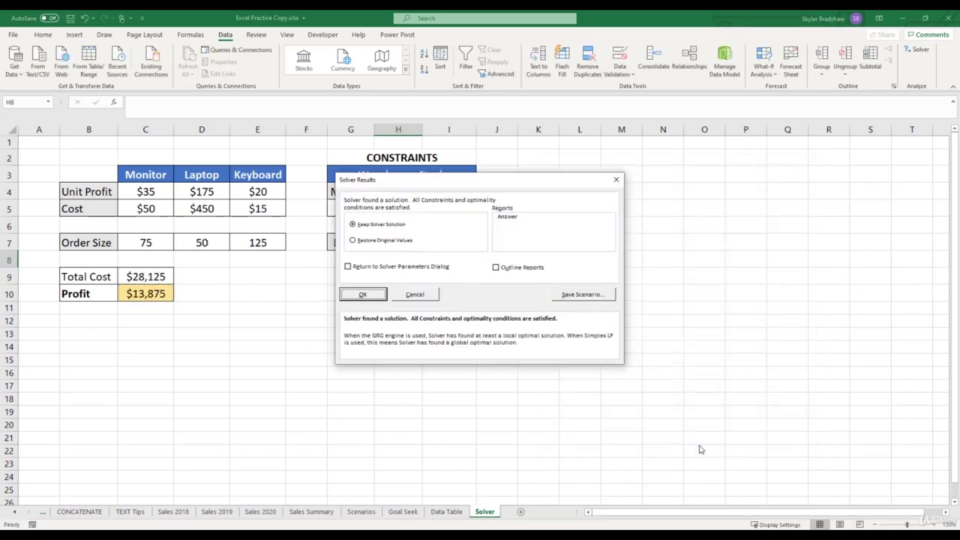
Keep the new Solver solution of 75, 50 and 125 orders
{"action": "left_click", "coordinate": [363, 294]}
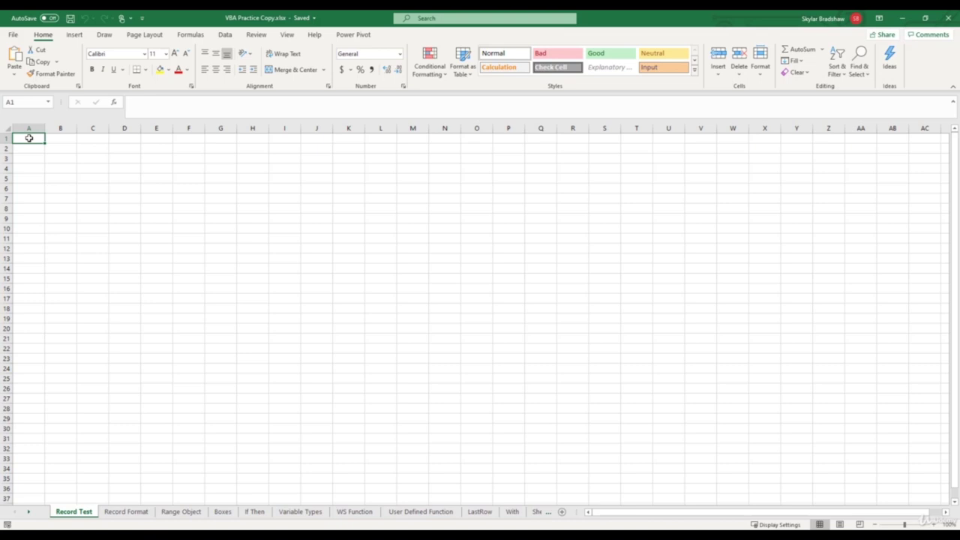
Enable the Developer tab through Excel Options > Customize Ribbon
{"action": "left_click", "coordinate": [11, 36]}
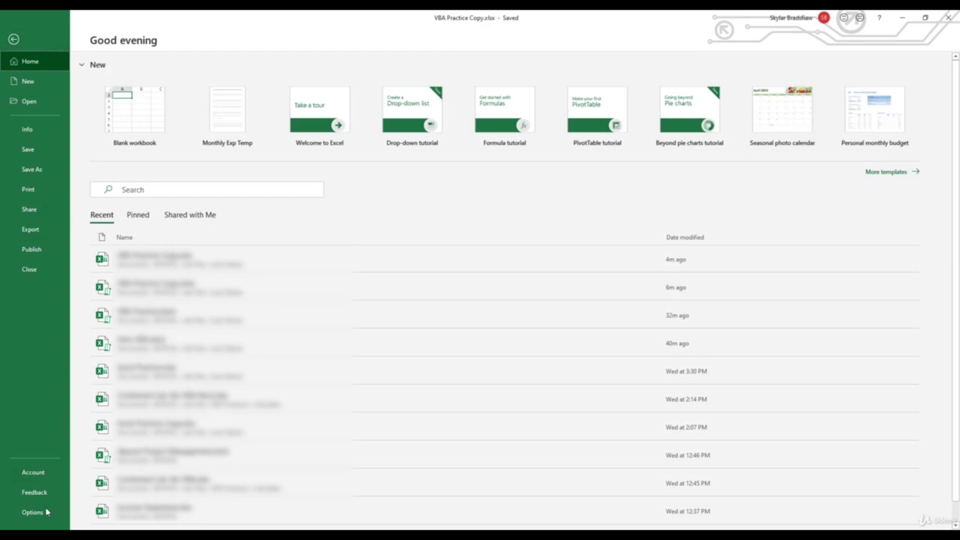
{"action": "left_click", "coordinate": [44, 513]}
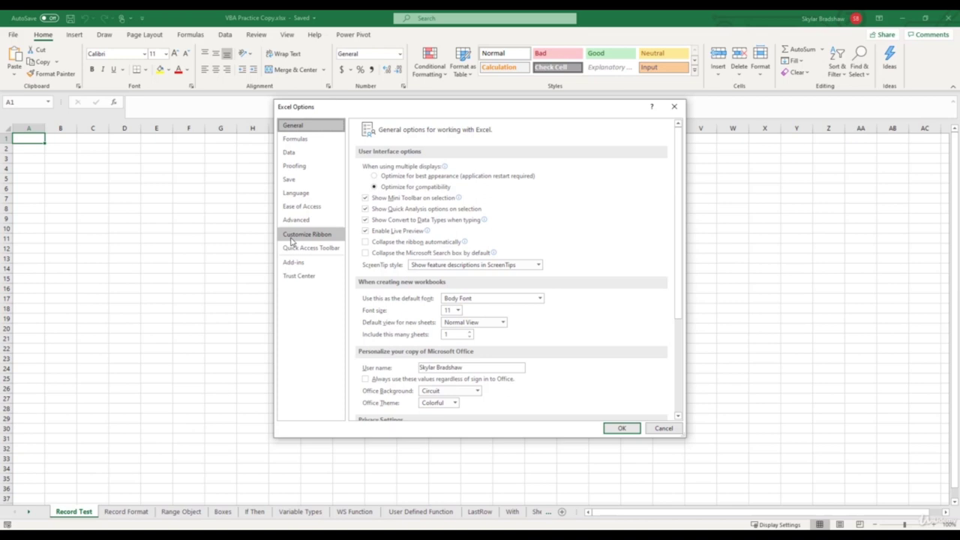
{"action": "left_click", "coordinate": [293, 236]}
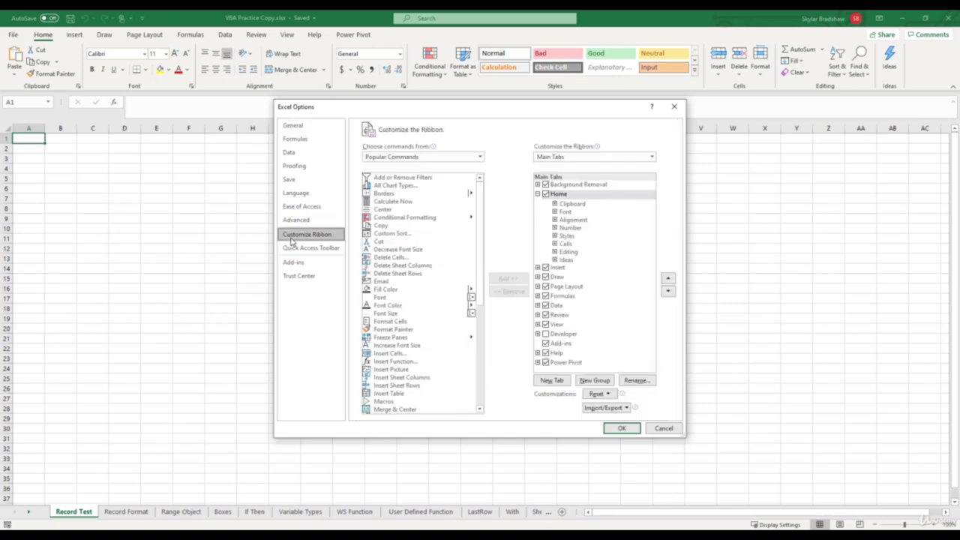
{"action": "left_click", "coordinate": [545, 335]}
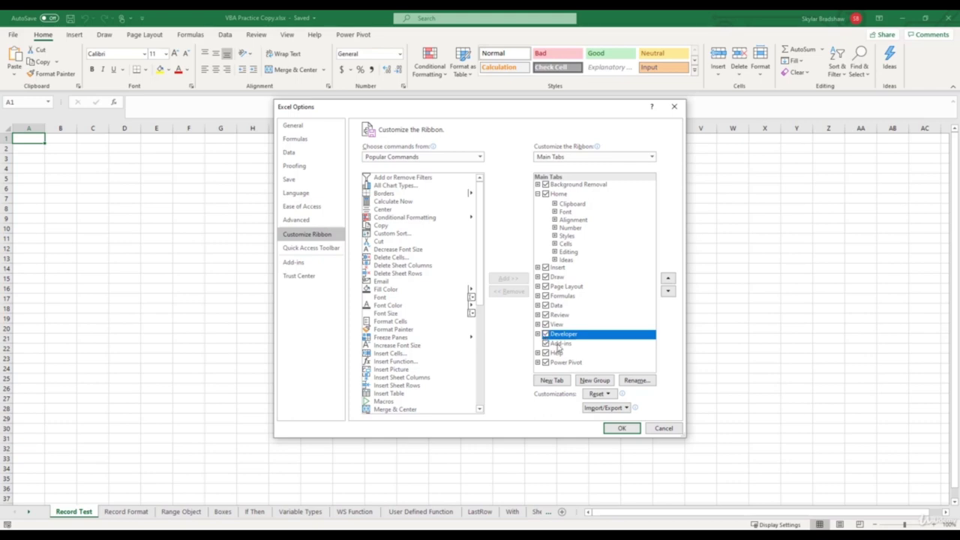
{"action": "left_click", "coordinate": [614, 428]}
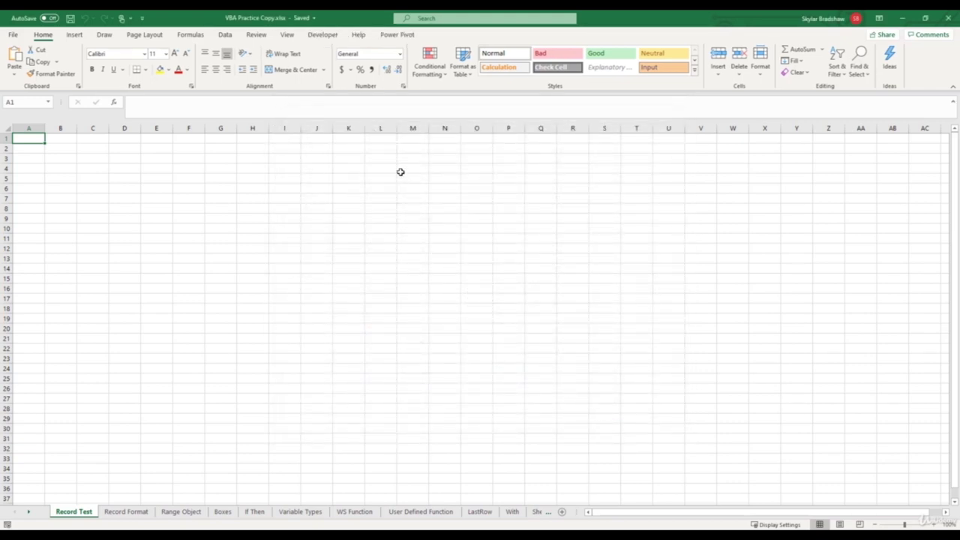
{"action": "left_click", "coordinate": [322, 36]}
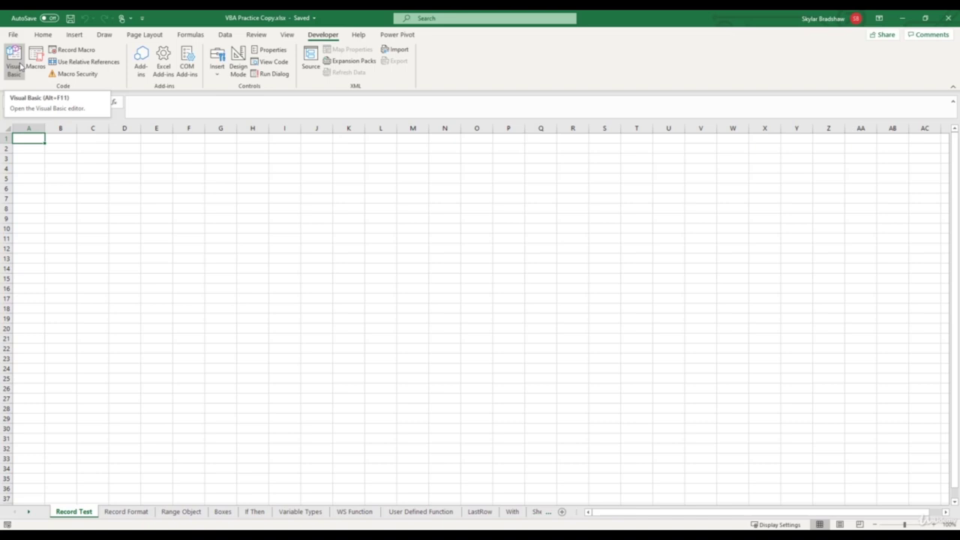
Launch the Visual Basic for Applications editor from the Developer tab
{"action": "left_click", "coordinate": [20, 66]}
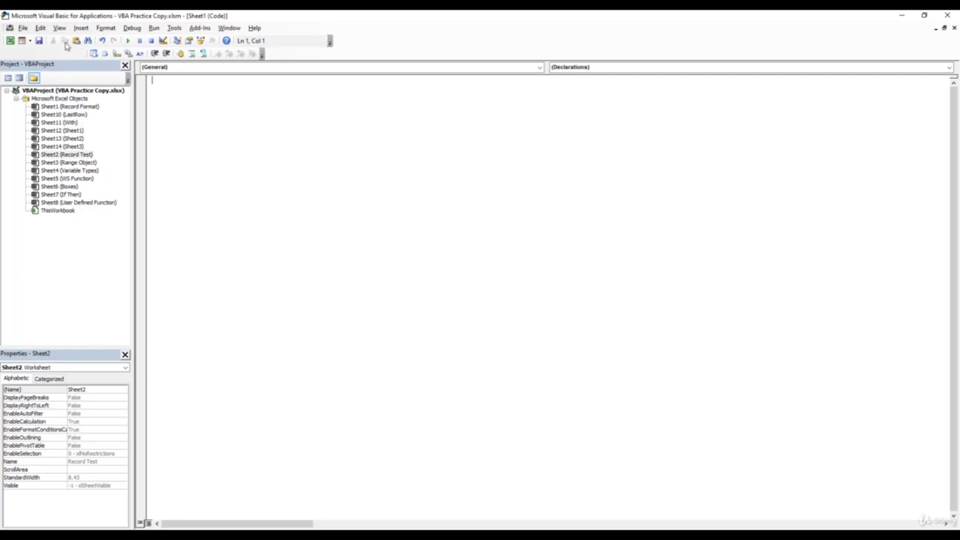
{"action": "left_click", "coordinate": [59, 29]}
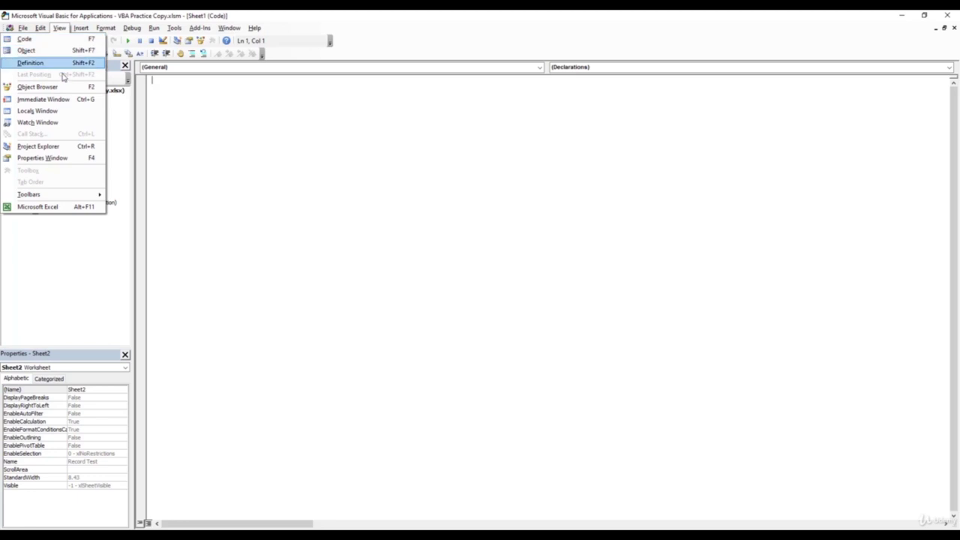
Browse the editor's View menu and show the Project Explorer
{"action": "mouse_move", "coordinate": [58, 195]}
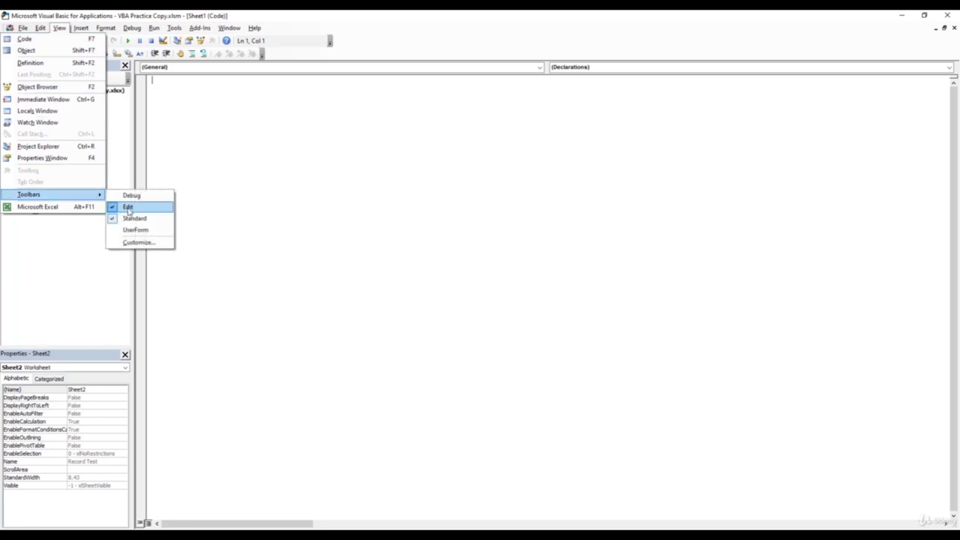
{"action": "left_click", "coordinate": [284, 60]}
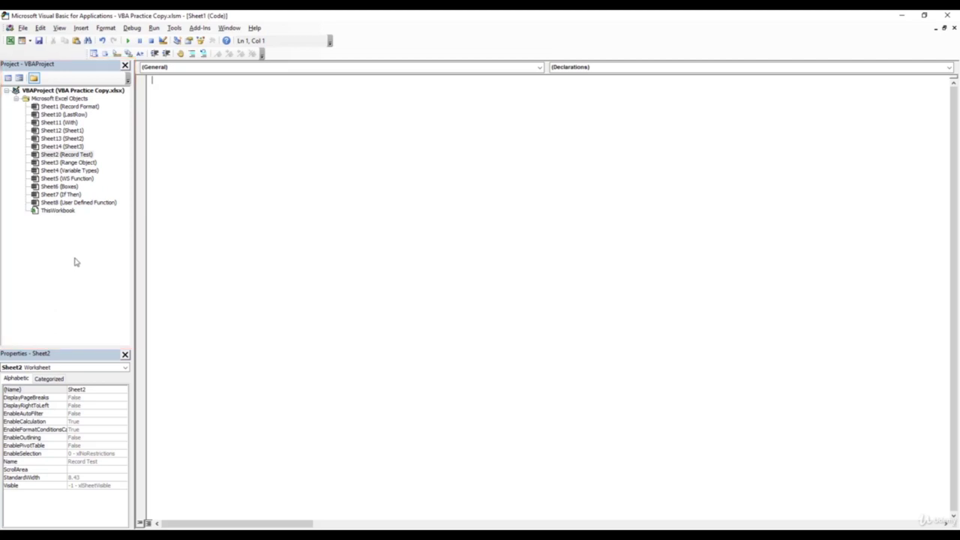
{"action": "left_click", "coordinate": [59, 28]}
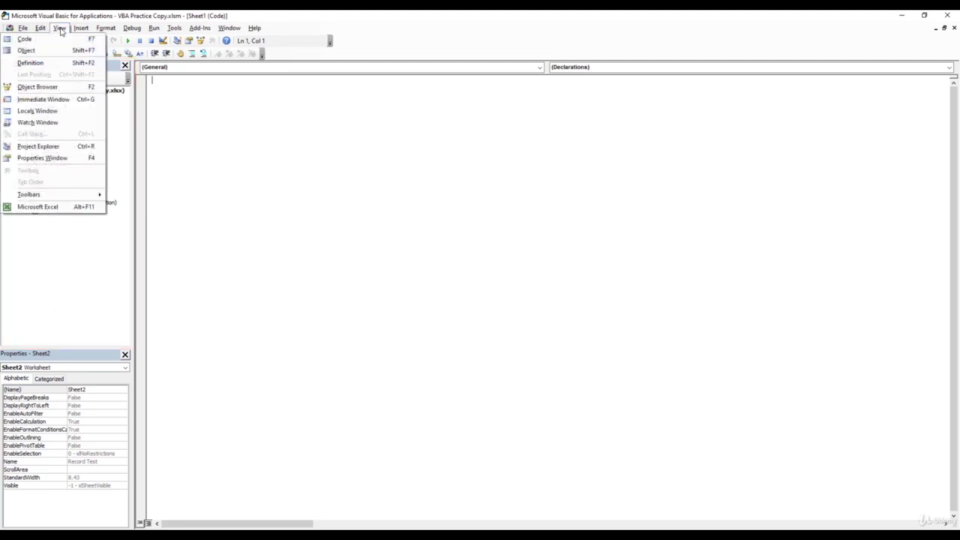
{"action": "left_click", "coordinate": [65, 147]}
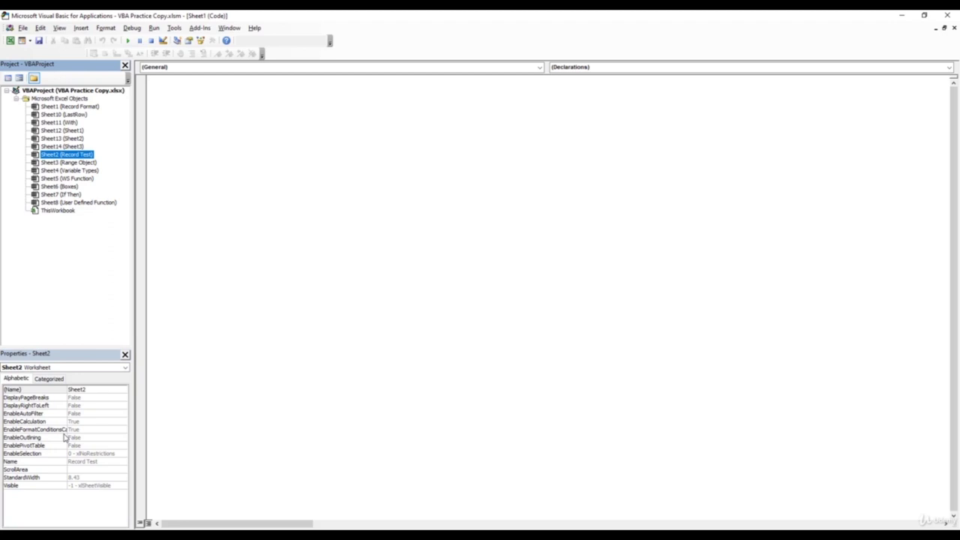
Show the Properties window, focus Sheet1's code window, and return to Excel's cell A1
{"action": "left_click", "coordinate": [59, 28]}
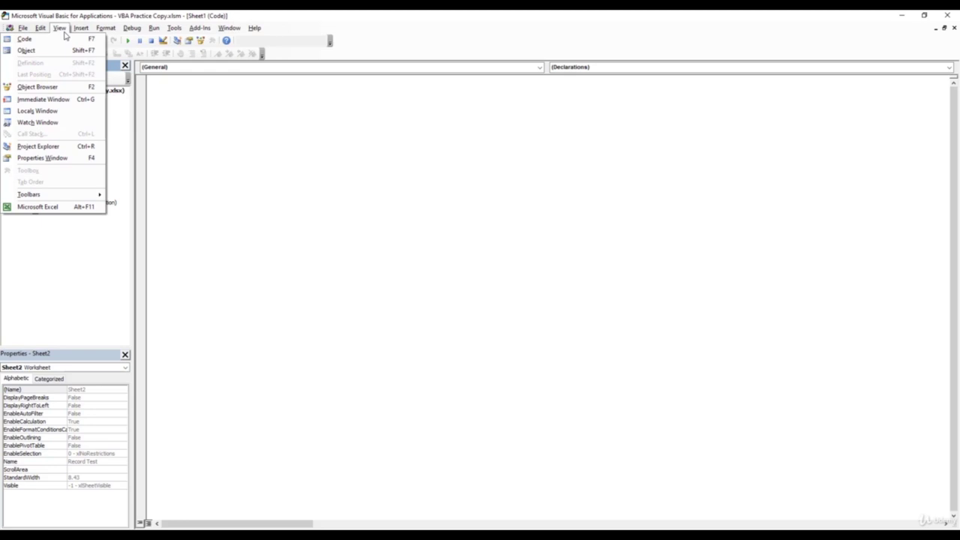
{"action": "left_click", "coordinate": [42, 157]}
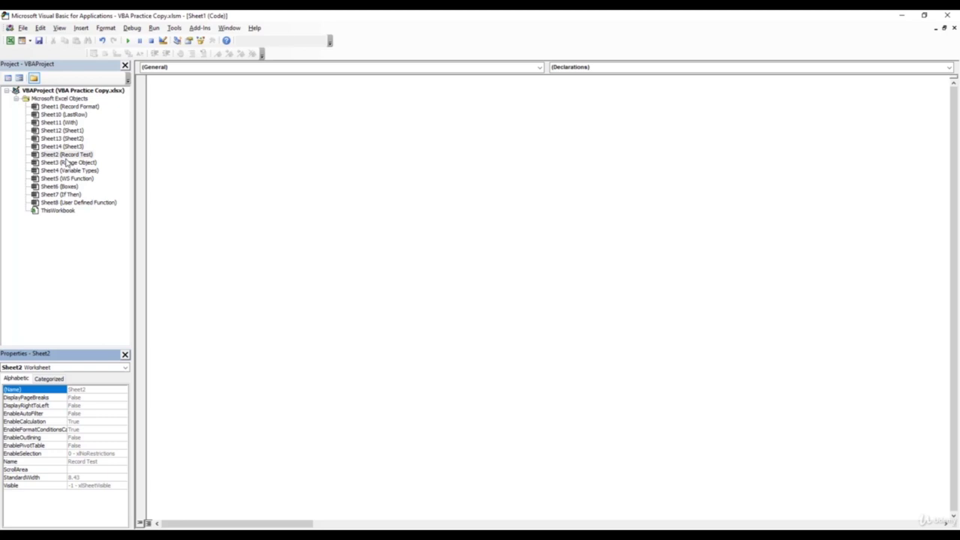
{"action": "left_click", "coordinate": [205, 96]}
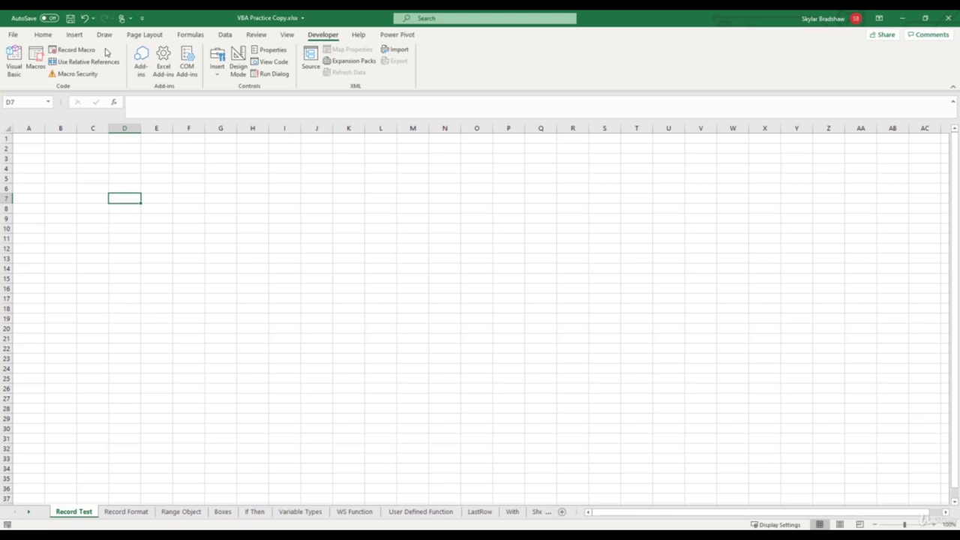
{"action": "left_click", "coordinate": [30, 137]}
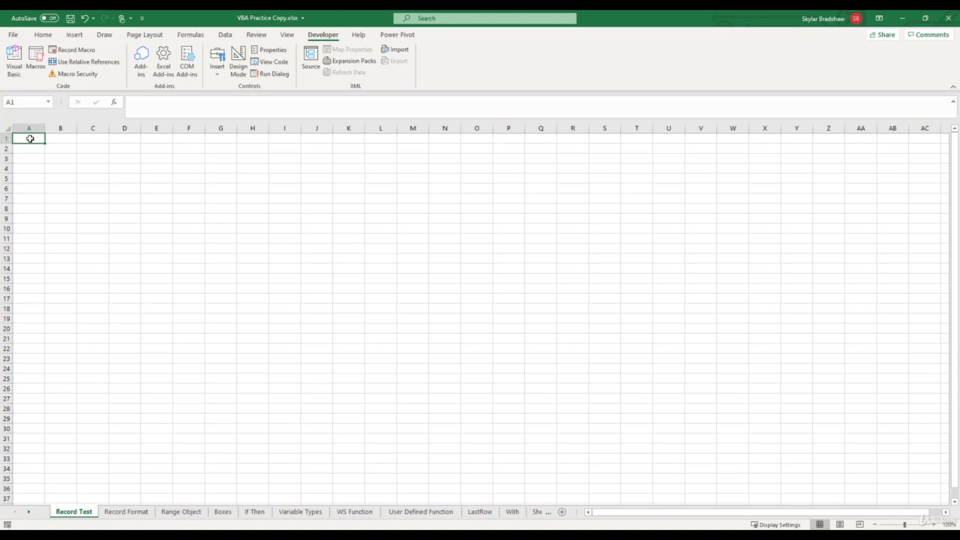
Start a new macro recording, bringing up Record Macro with default name Macro1
{"action": "left_click", "coordinate": [81, 51]}
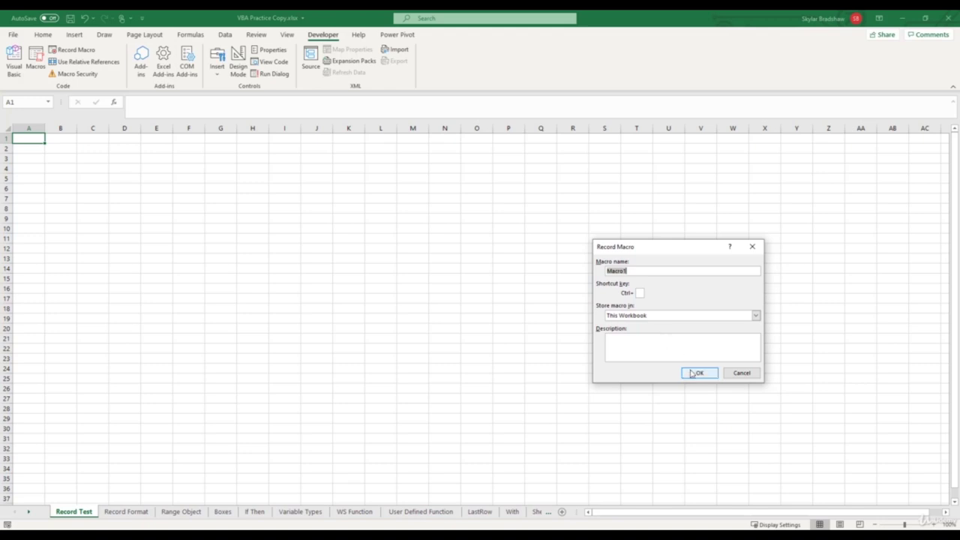
Record Macro1 entering 'Hello!' into cell A1, then stop recording
{"action": "left_click", "coordinate": [691, 372]}
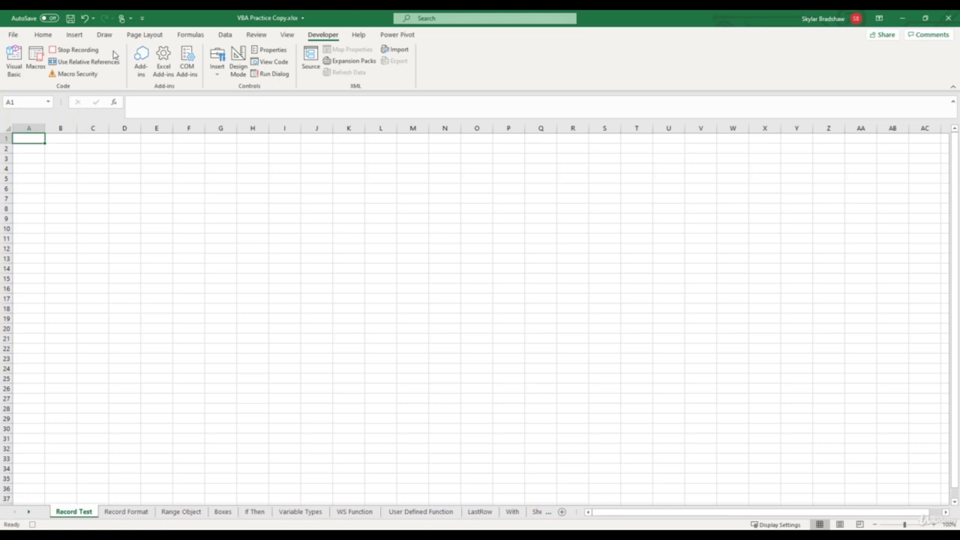
{"action": "type", "text": "Hello!"}
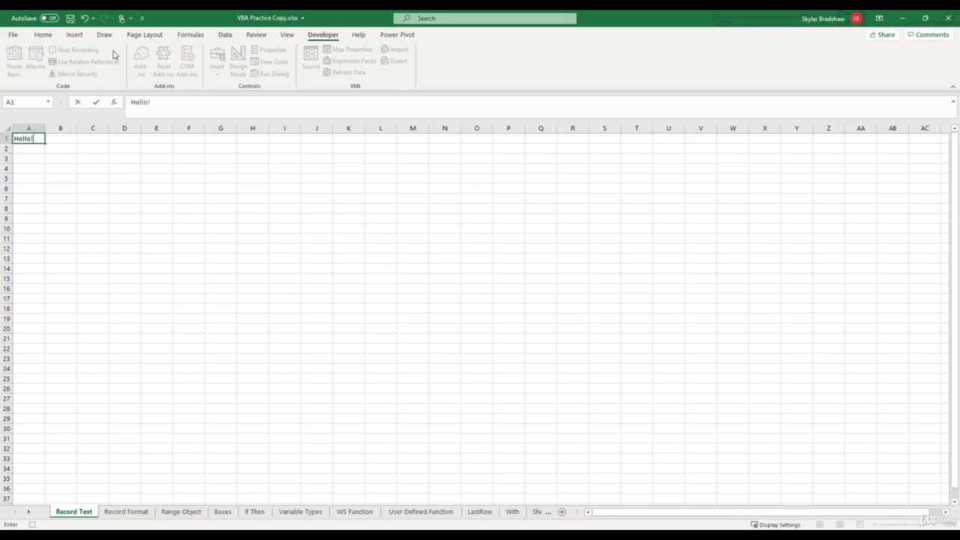
{"action": "key", "text": "Return"}
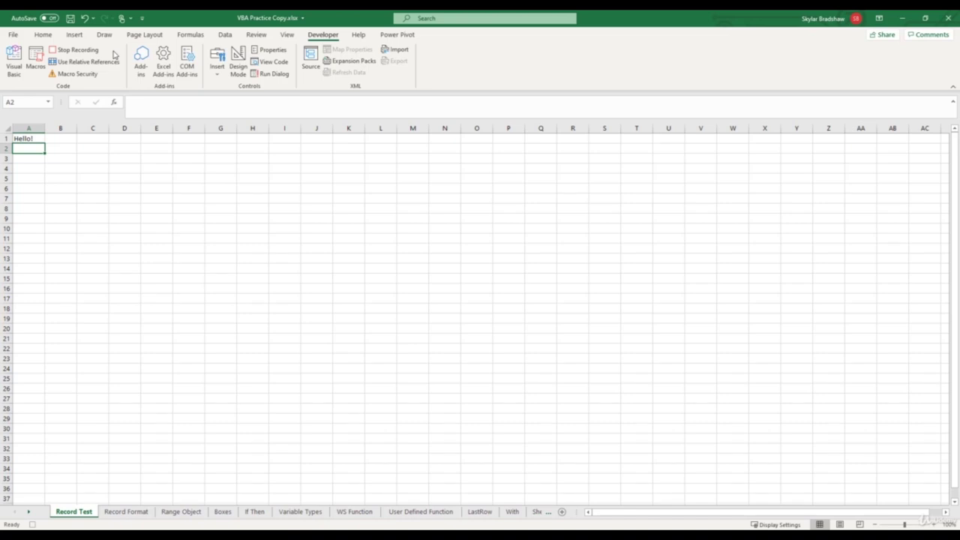
{"action": "left_click", "coordinate": [78, 51]}
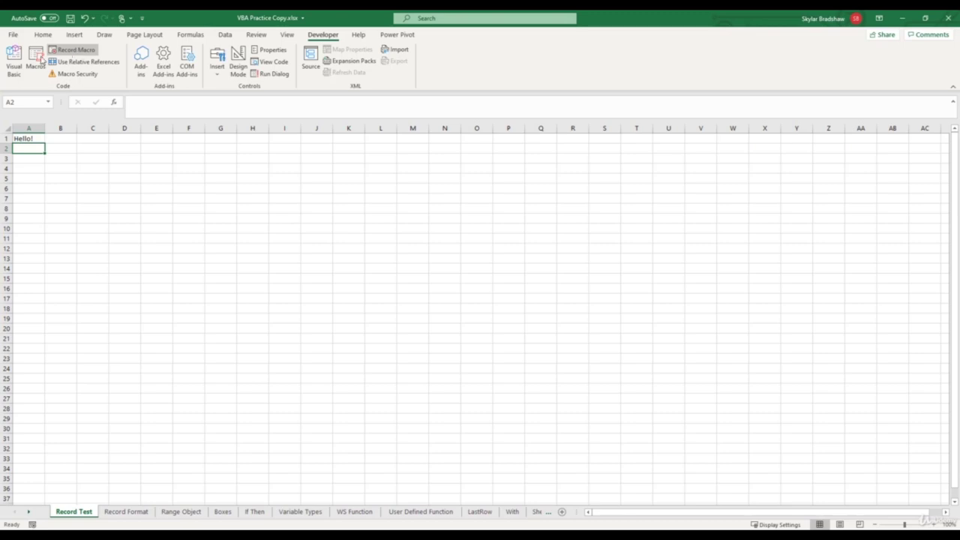
Dock Excel beside the editor, open Module1's Macro1 code, and make H5 active
{"action": "left_click", "coordinate": [14, 60]}
{"action": "left_click_drag", "start_coordinate": [180, 17], "coordinate": [1, 105]}
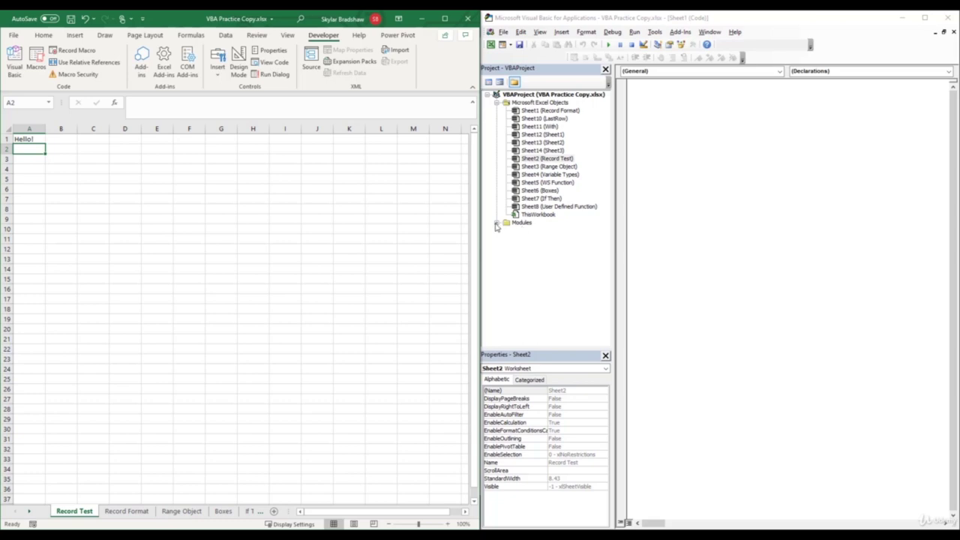
{"action": "left_click", "coordinate": [496, 223]}
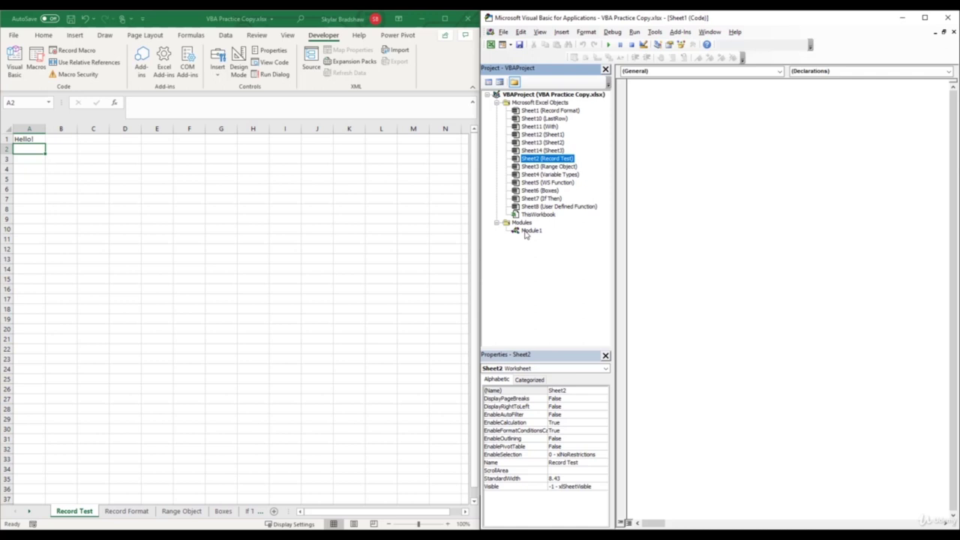
{"action": "double_click", "coordinate": [529, 231]}
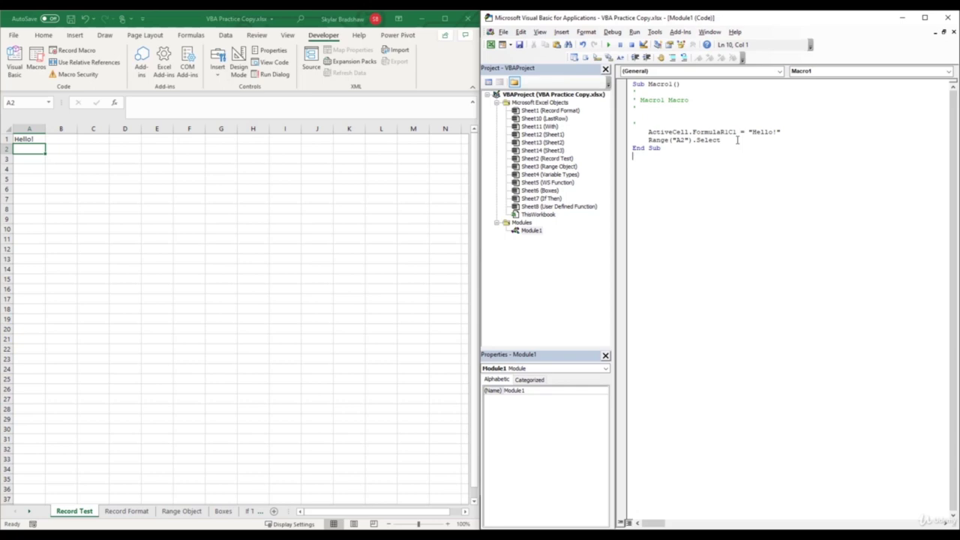
{"action": "left_click", "coordinate": [261, 179]}
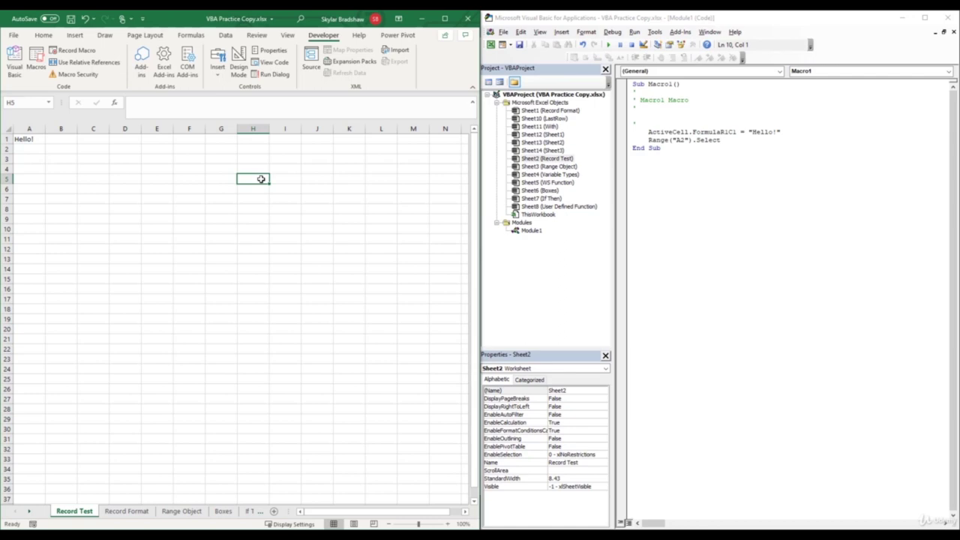
{"action": "left_click", "coordinate": [670, 115]}
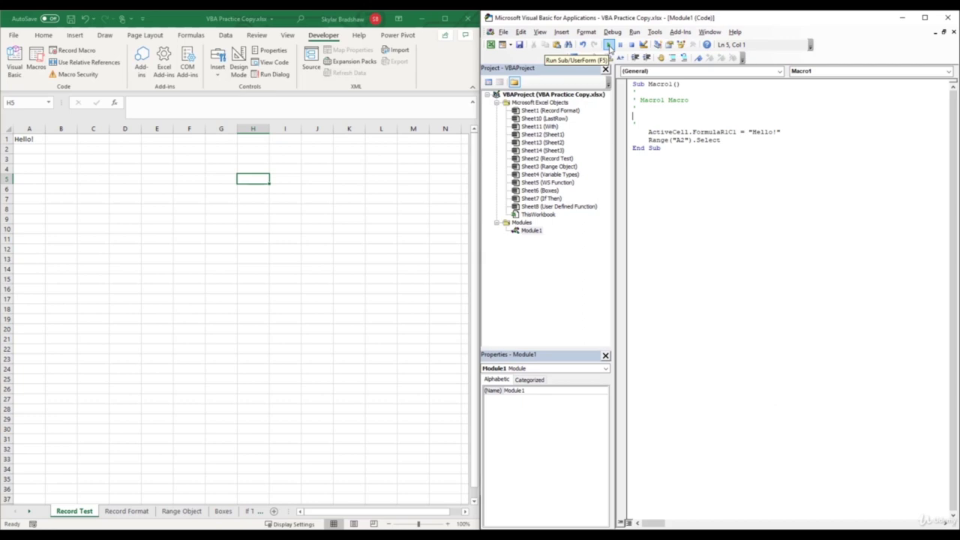
Run Macro1 so H5 reads 'Hello!', then go to the end of the Range("A2").Select line
{"action": "left_click", "coordinate": [609, 45]}
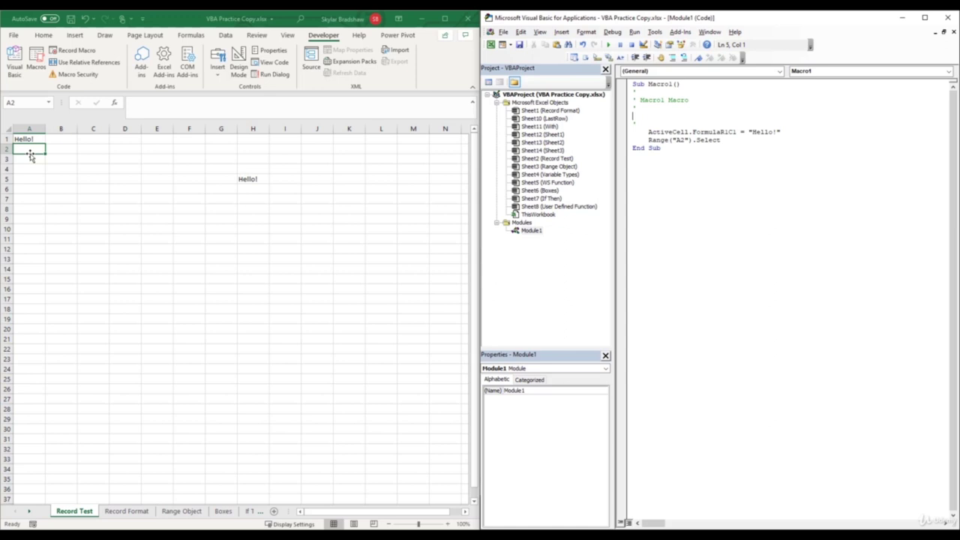
{"action": "left_click", "coordinate": [726, 141]}
Delete Macro1's Range("A2").Select line and run it with E8 as the active cell
{"action": "left_click_drag", "start_coordinate": [727, 140], "coordinate": [649, 145]}
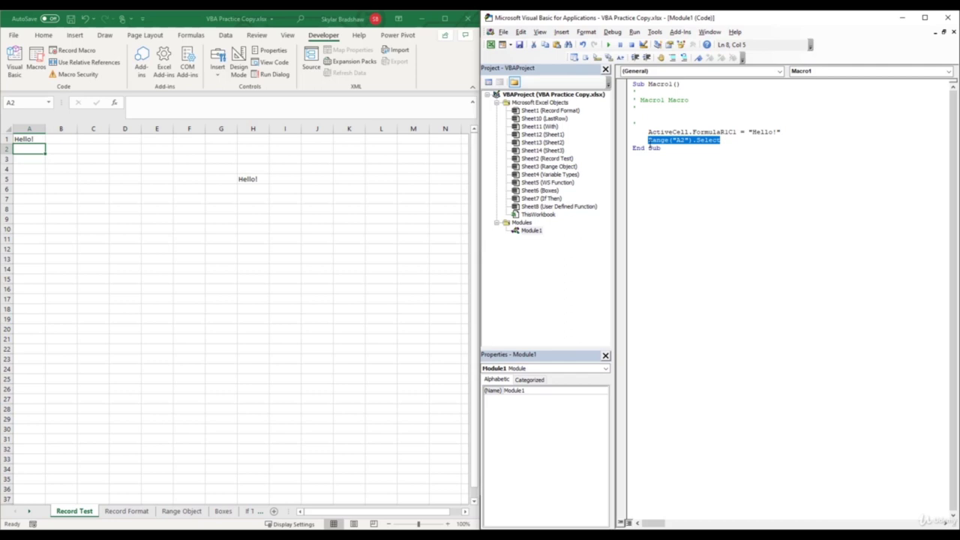
{"action": "key", "text": "Delete"}
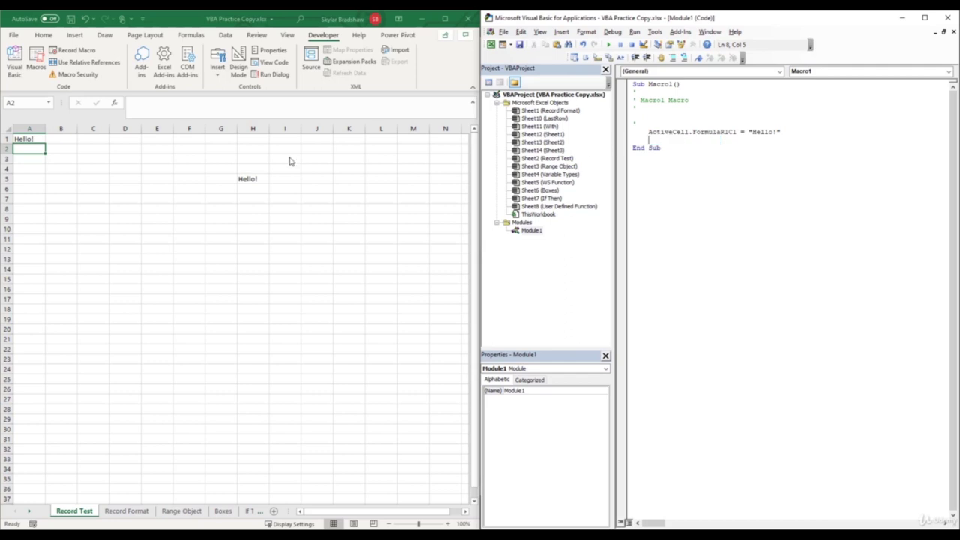
{"action": "left_click", "coordinate": [158, 208]}
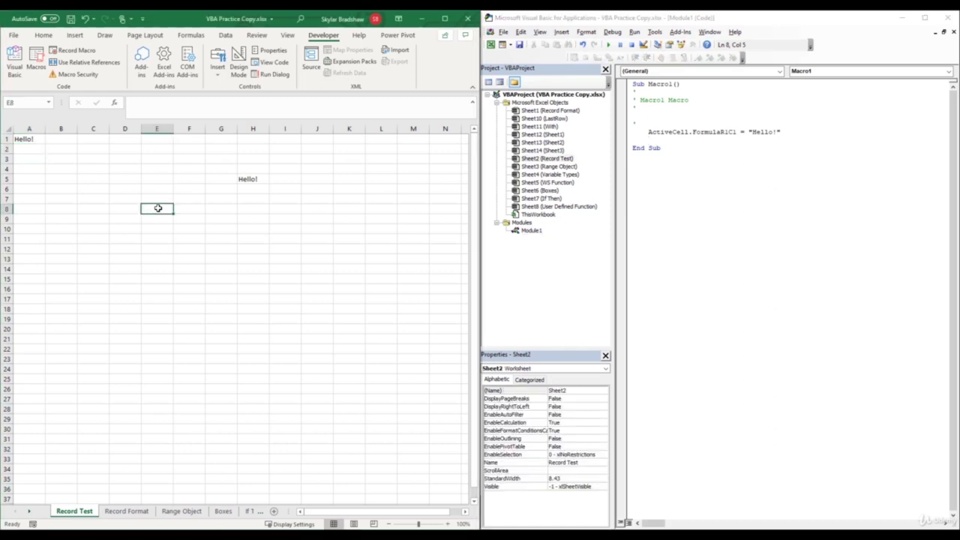
{"action": "left_click", "coordinate": [662, 121]}
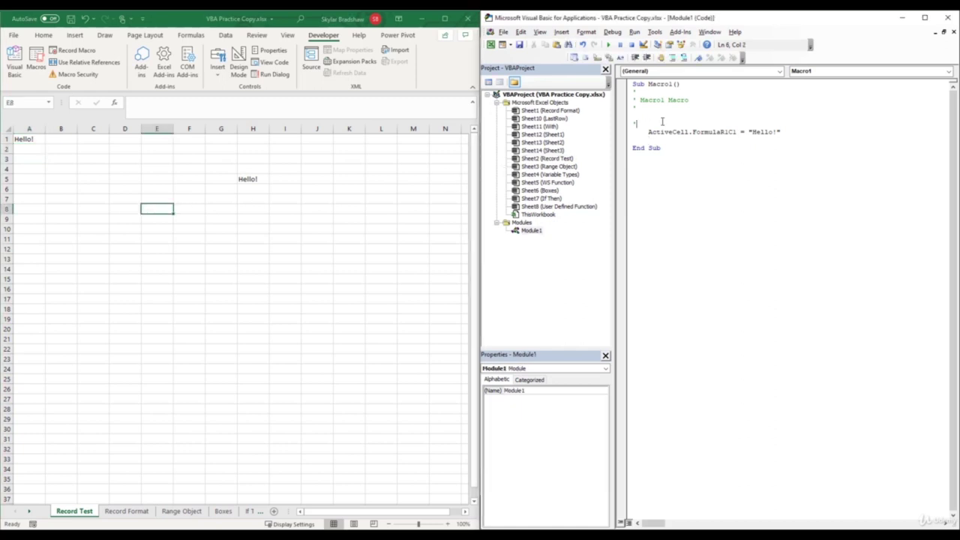
{"action": "left_click", "coordinate": [609, 45]}
Switch to the Record Format sheet and start recording a new macro
{"action": "left_click", "coordinate": [128, 511]}
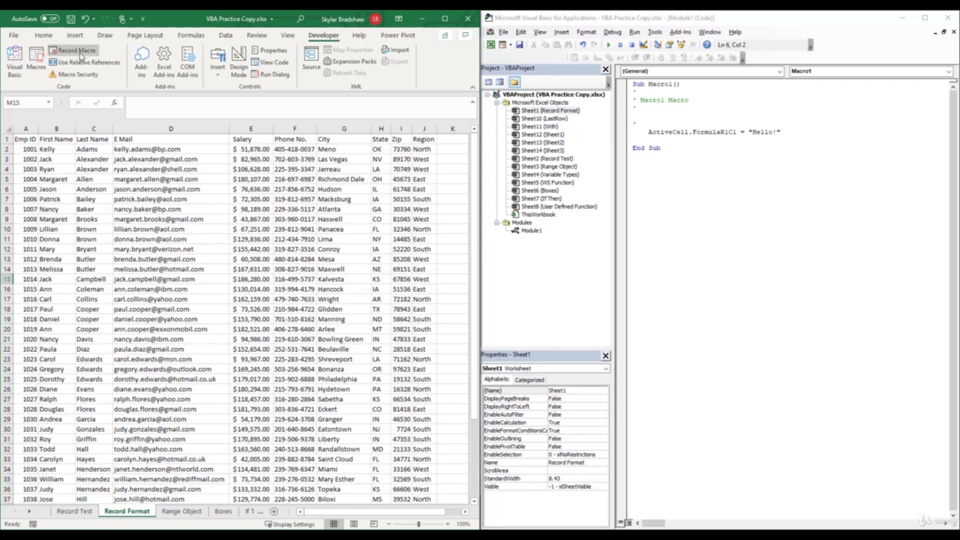
{"action": "left_click", "coordinate": [77, 51]}
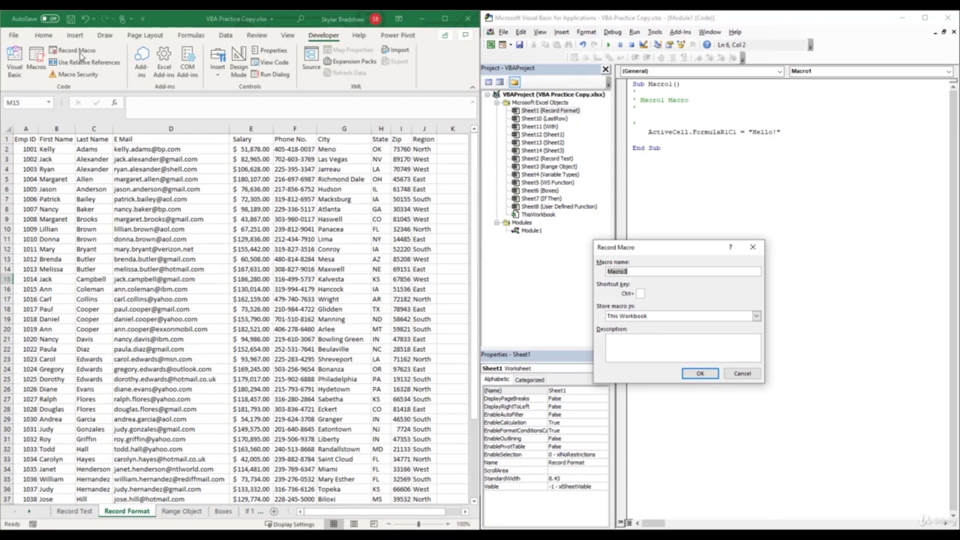
Start recording a macro named FormatHeaders and select header row A1:J1
{"action": "type", "text": "FormatHeaders"}
{"action": "left_click", "coordinate": [693, 374]}
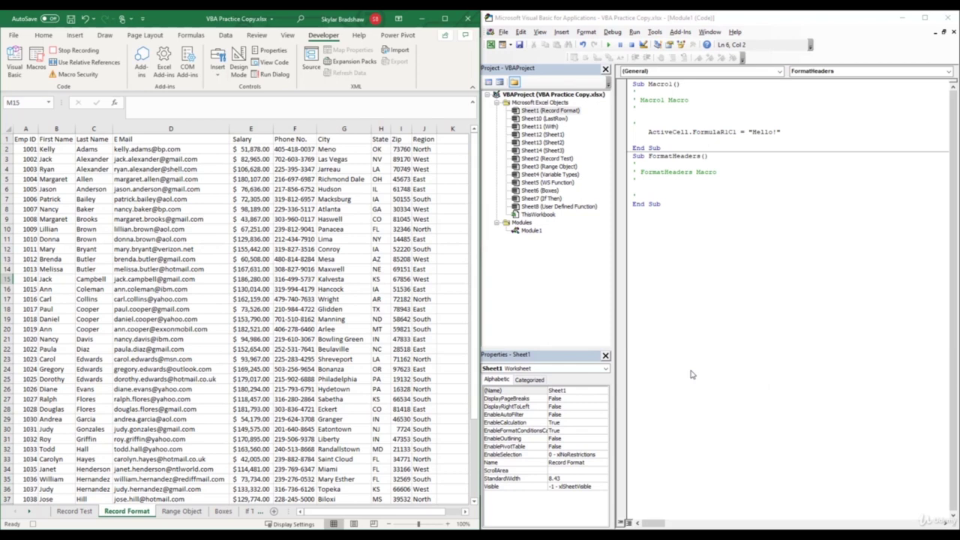
{"action": "left_click", "coordinate": [32, 139]}
{"action": "left_click_drag", "start_coordinate": [32, 139], "coordinate": [429, 140]}
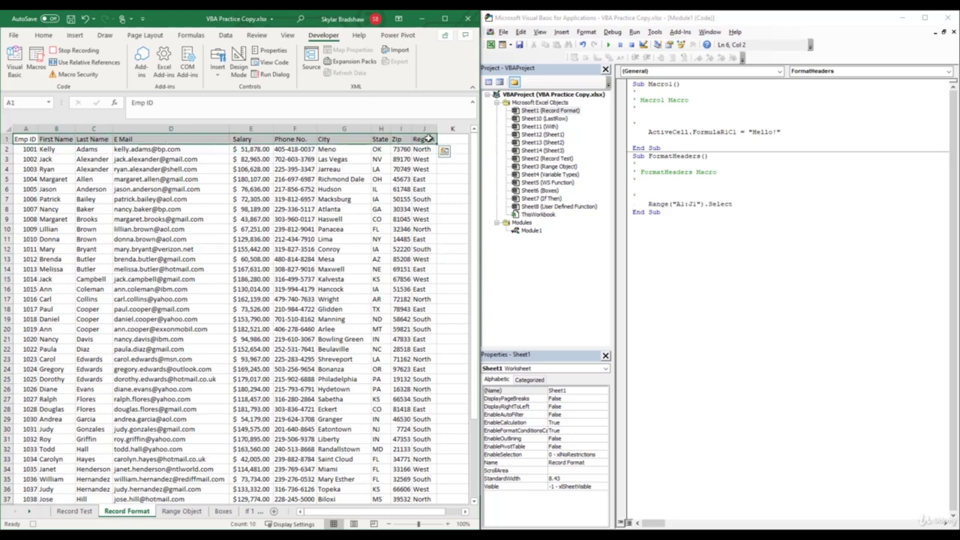
Make A1:J1 bold with a blue fill and white text, then stop recording
{"action": "left_click", "coordinate": [43, 36]}
{"action": "left_click", "coordinate": [58, 62]}
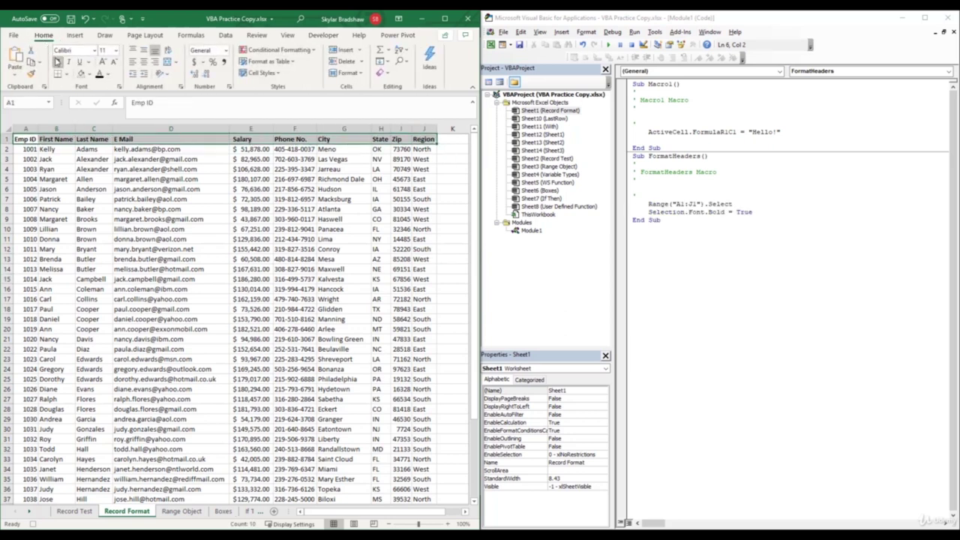
{"action": "left_click", "coordinate": [90, 74]}
{"action": "left_click", "coordinate": [114, 100]}
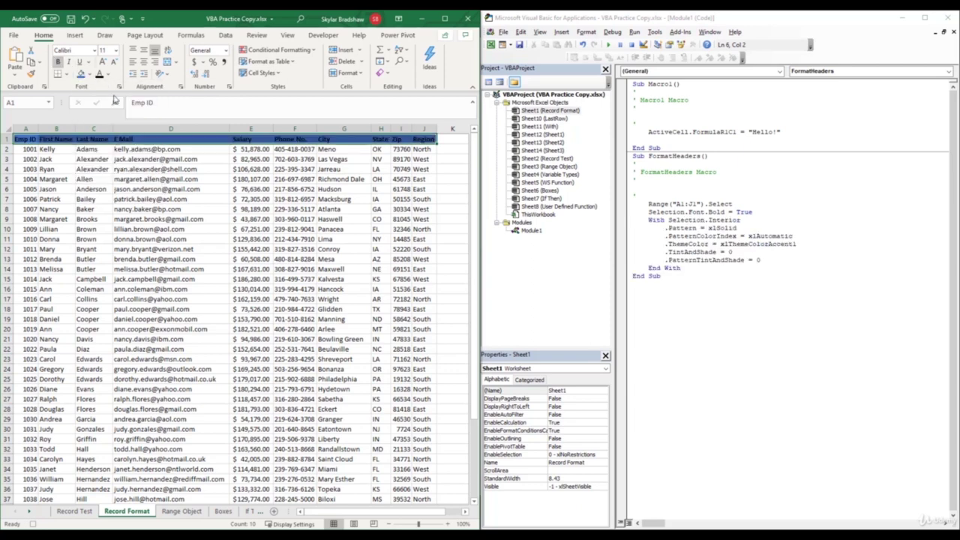
{"action": "left_click", "coordinate": [108, 74]}
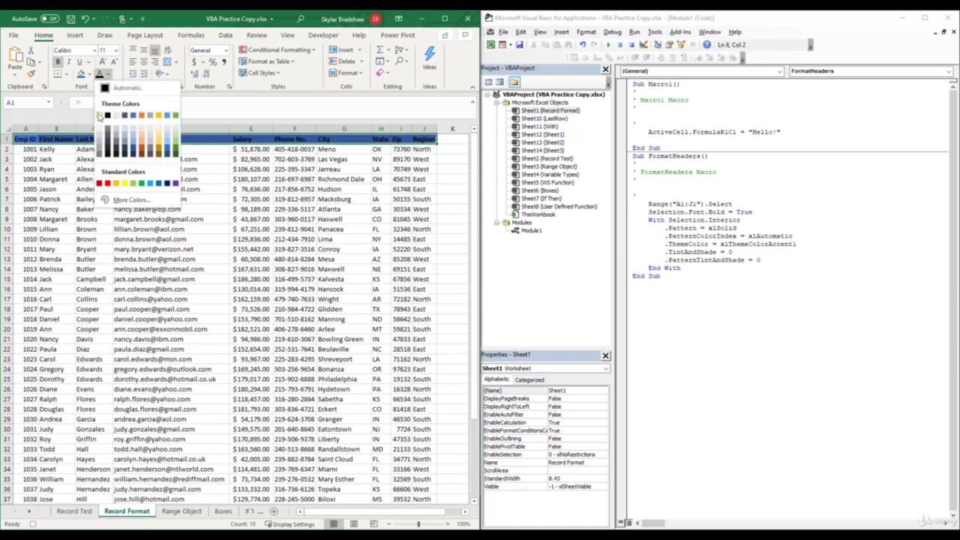
{"action": "left_click", "coordinate": [104, 115]}
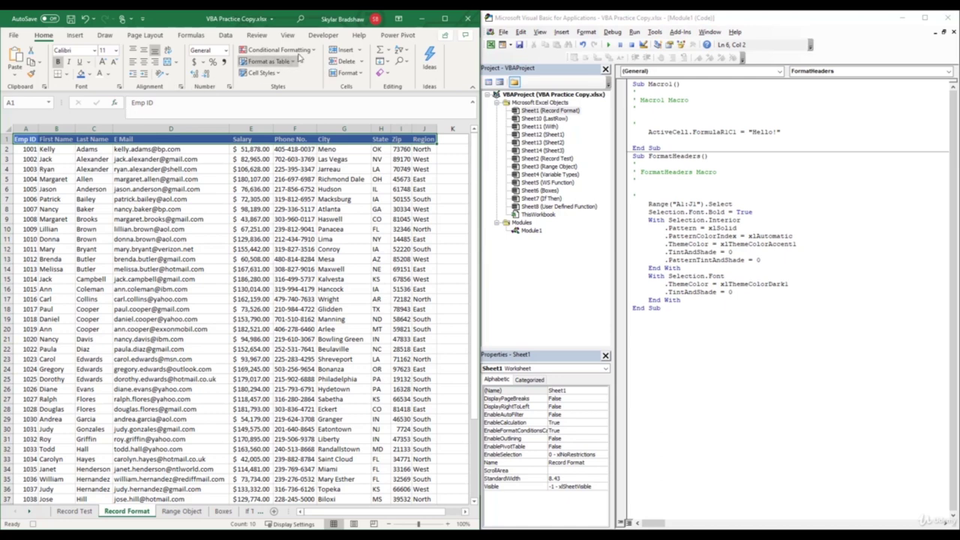
{"action": "left_click", "coordinate": [326, 38]}
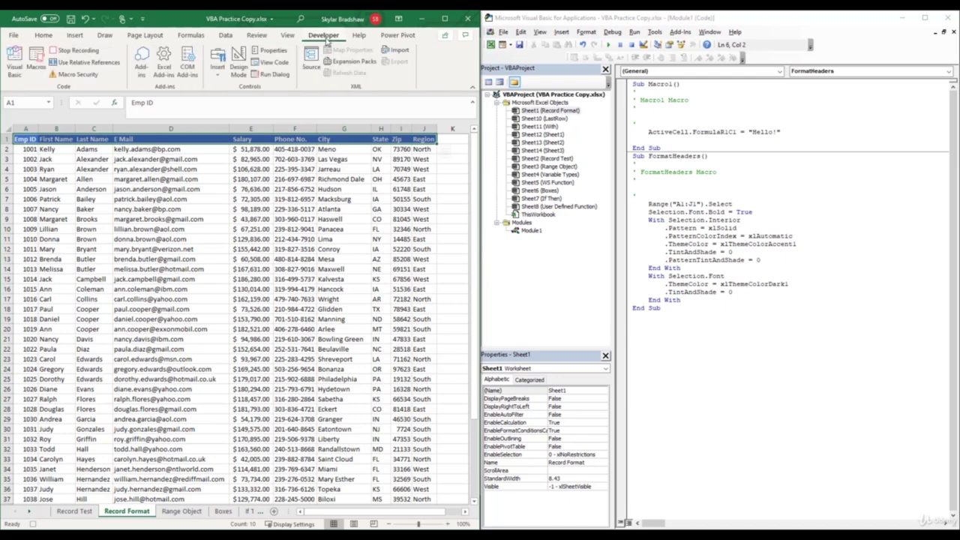
{"action": "left_click", "coordinate": [78, 51]}
{"action": "left_click", "coordinate": [650, 203]}
{"action": "left_click_drag", "start_coordinate": [651, 203], "coordinate": [731, 199]}
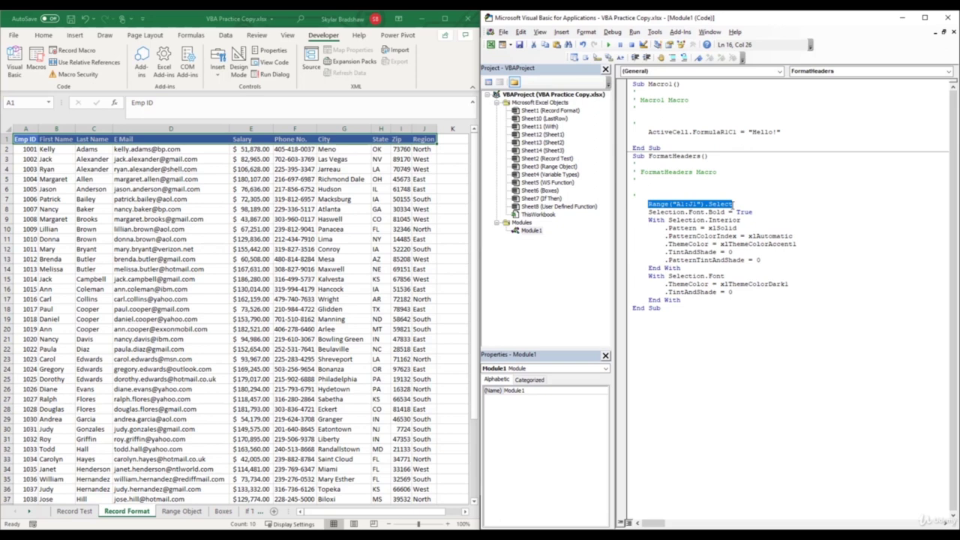
{"action": "left_click_drag", "start_coordinate": [650, 212], "coordinate": [752, 209]}
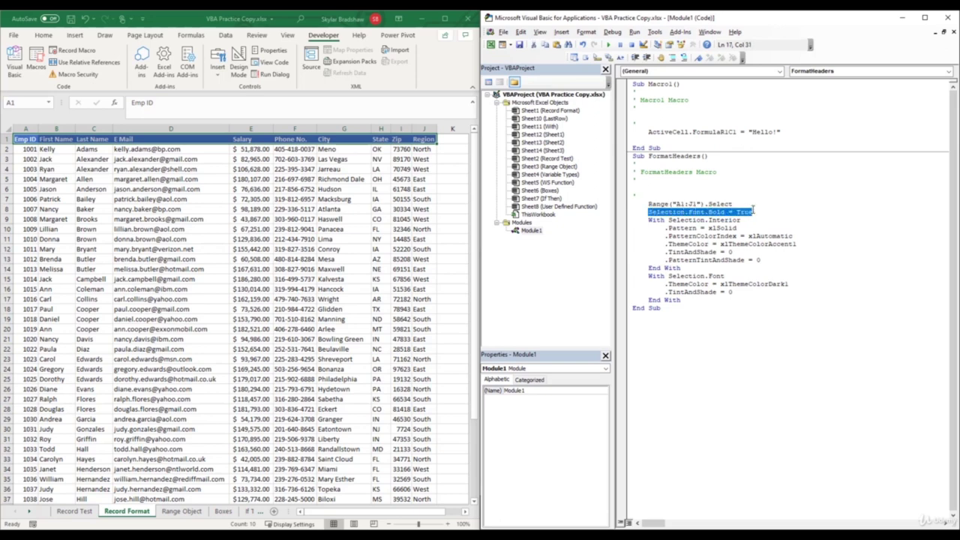
{"action": "left_click_drag", "start_coordinate": [708, 219], "coordinate": [741, 221]}
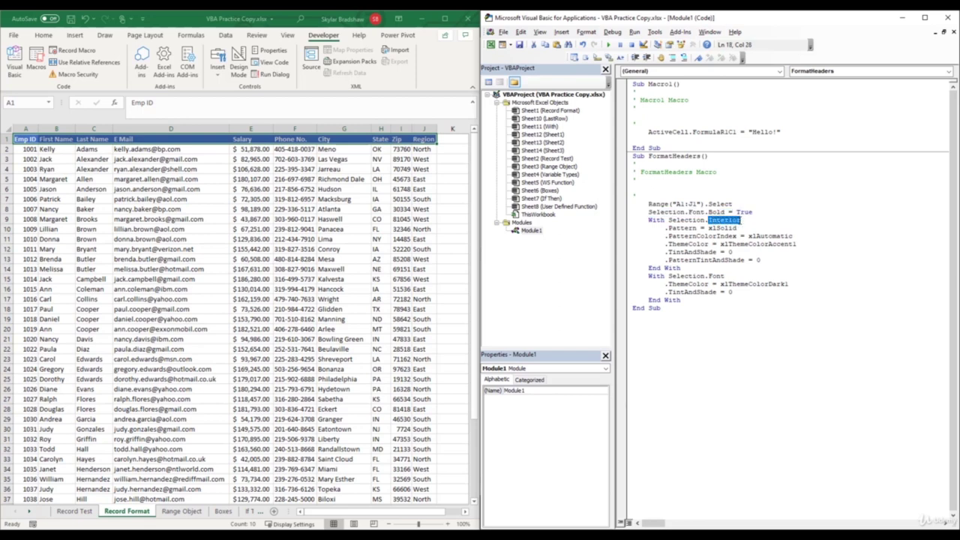
{"action": "left_click_drag", "start_coordinate": [667, 244], "coordinate": [796, 244]}
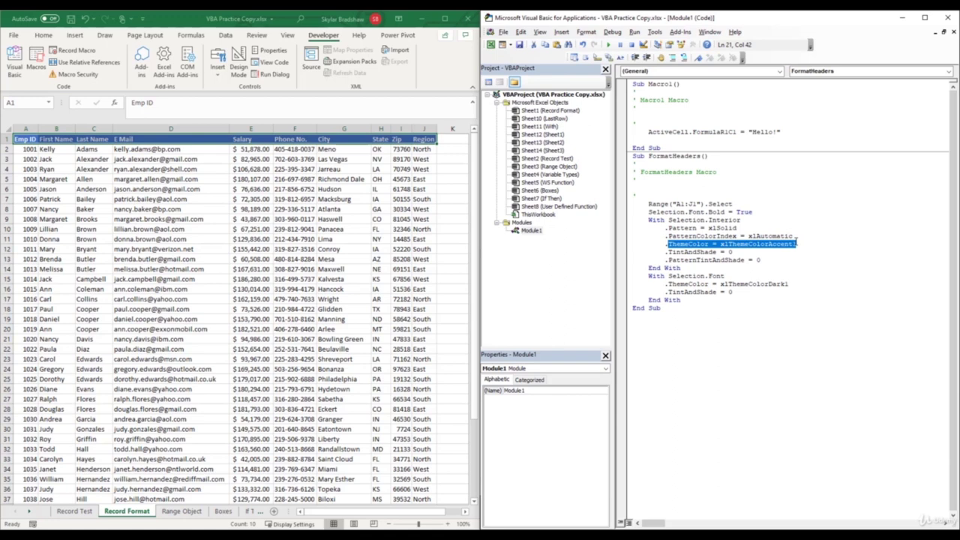
{"action": "left_click", "coordinate": [453, 182]}
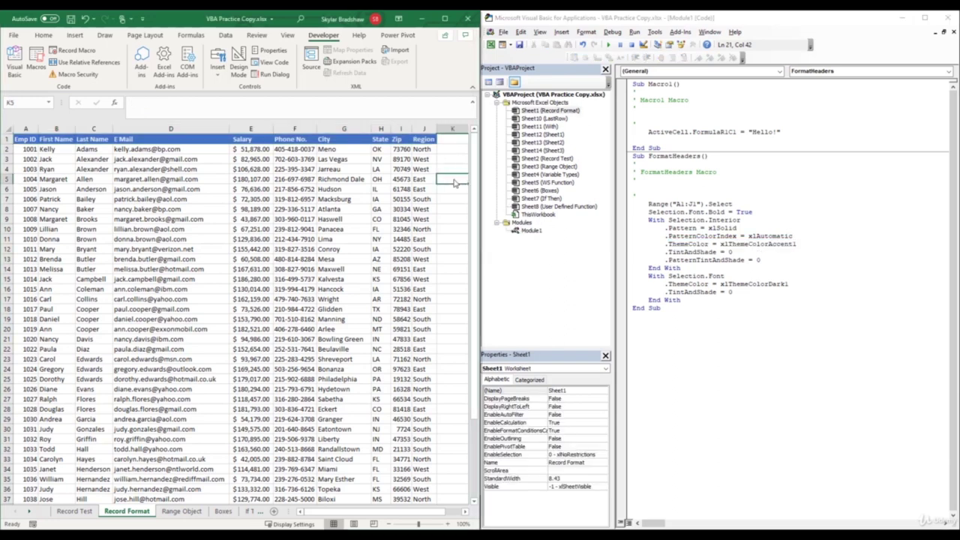
Undo the bold and blue fill on header row A1:J1, leaving A2 selected
{"action": "left_click", "coordinate": [86, 20]}
{"action": "left_click", "coordinate": [85, 20]}
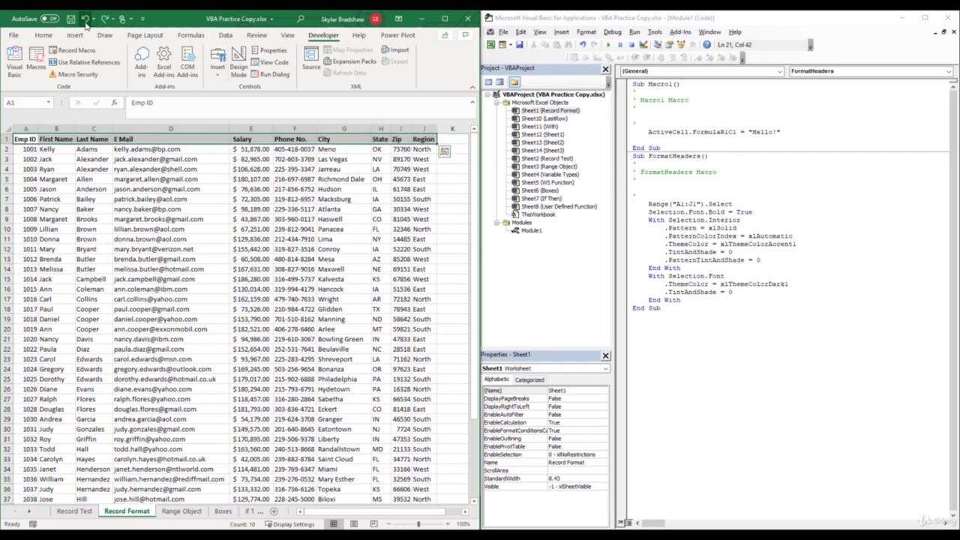
{"action": "left_click", "coordinate": [85, 20]}
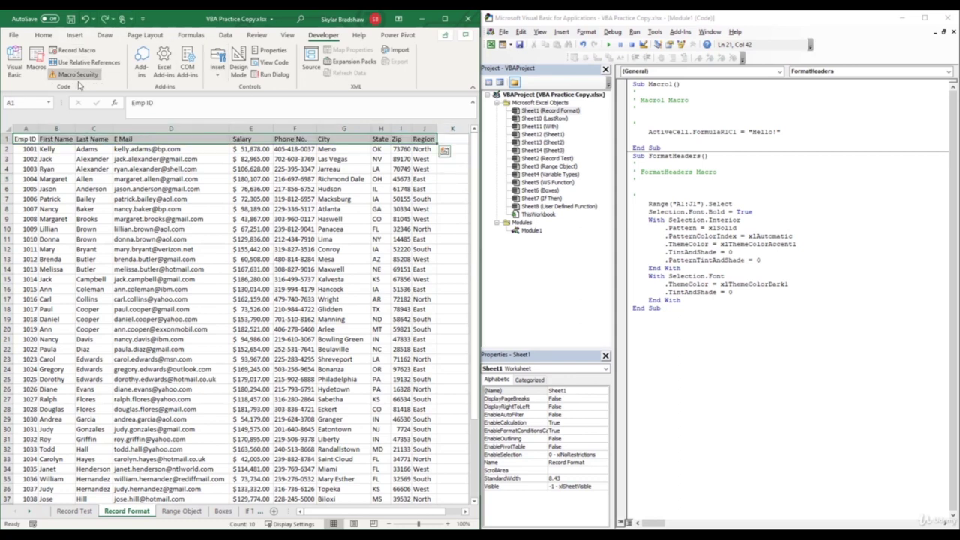
{"action": "left_click", "coordinate": [29, 150]}
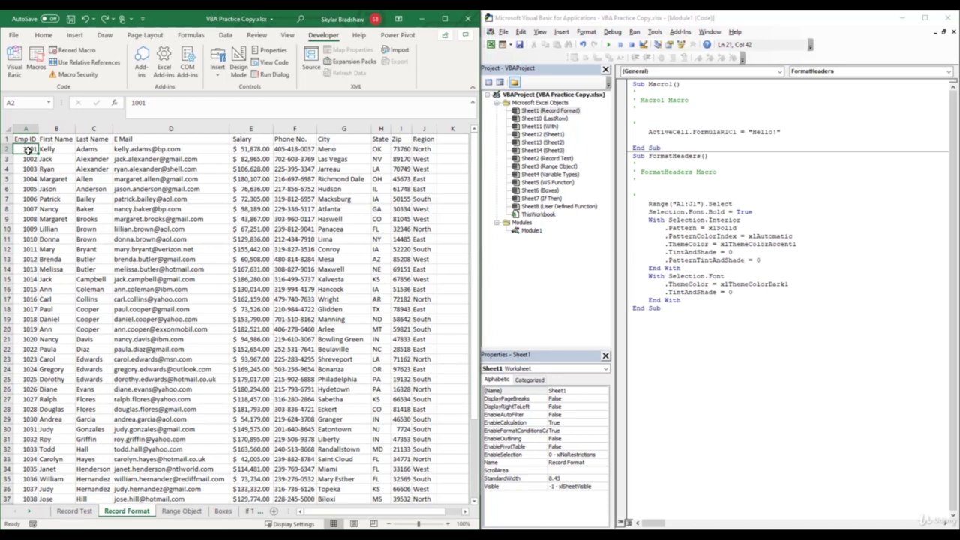
Run the FormatHeaders macro from the VBA editor to reformat A1:J1
{"action": "left_click", "coordinate": [753, 228]}
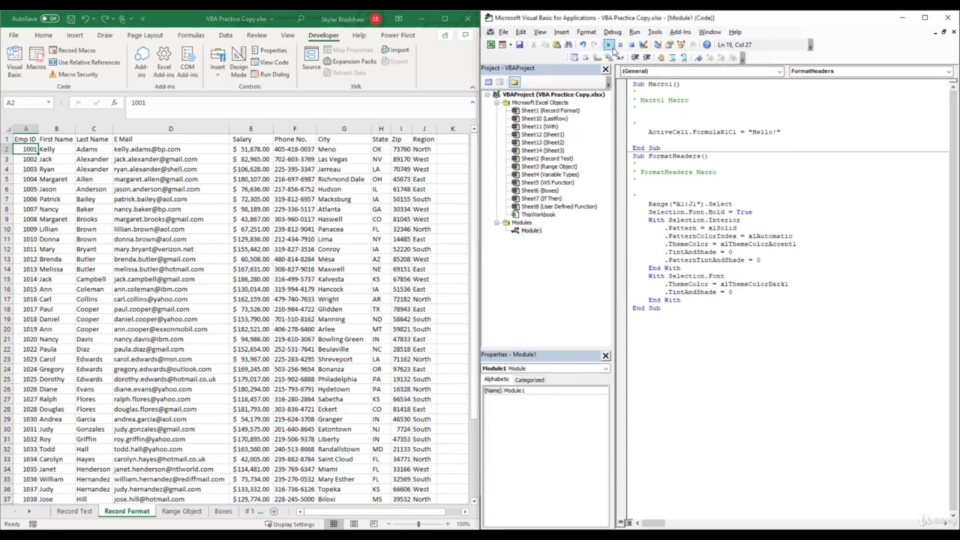
{"action": "left_click", "coordinate": [609, 45]}
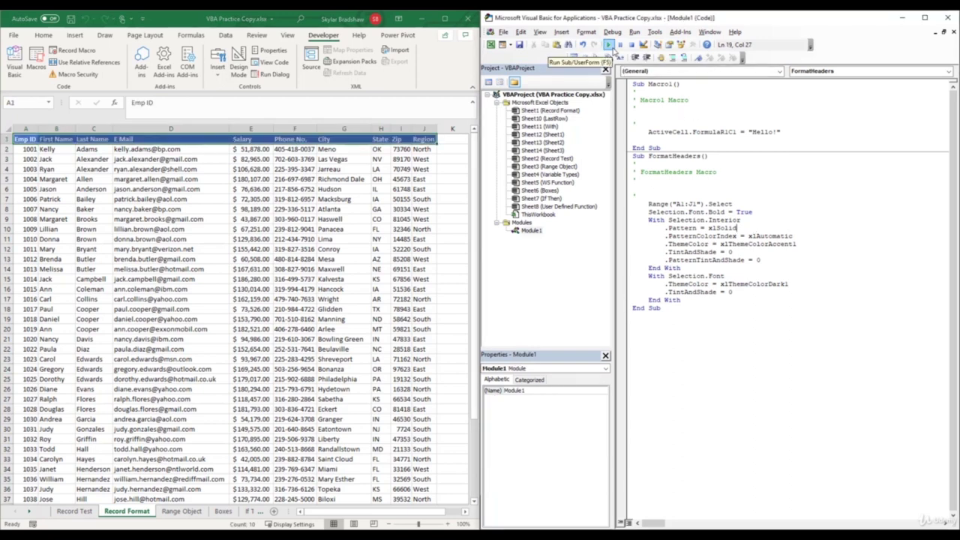
{"action": "left_click", "coordinate": [459, 148]}
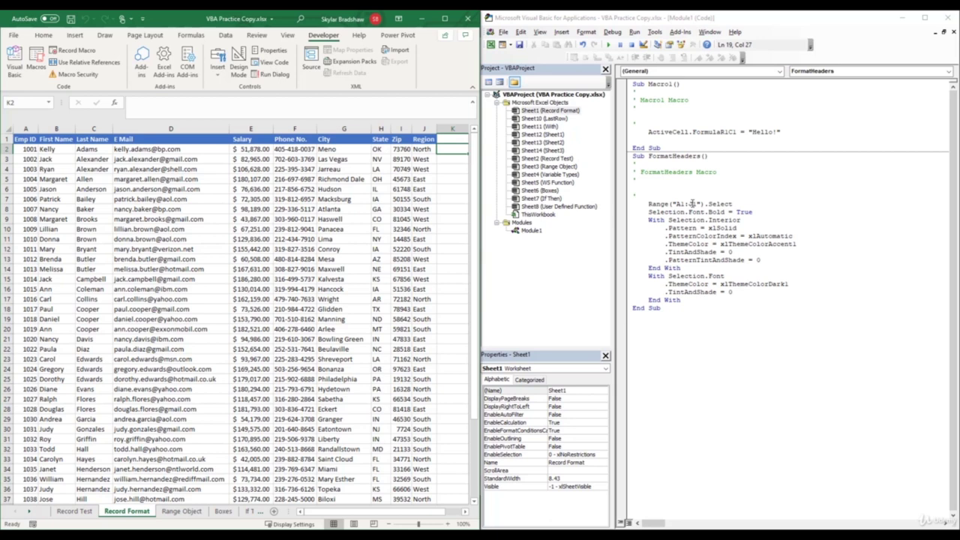
Save the workbook from the Quick Access Toolbar, raising the macro-free workbook warning
{"action": "left_click", "coordinate": [456, 149]}
{"action": "left_click", "coordinate": [70, 19]}
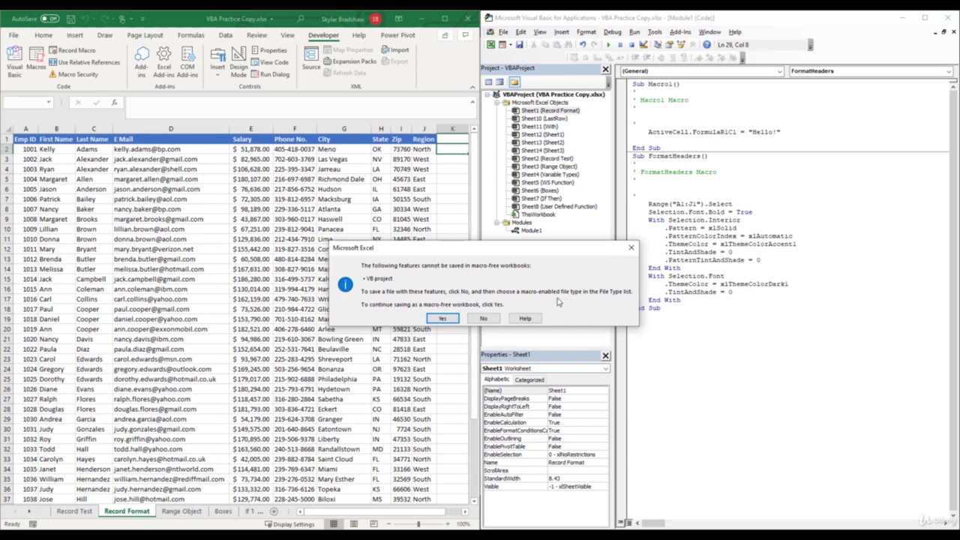
Save as Excel Macro-Enabled Workbook (*.xlsm), replacing the existing VBA Practice Copy.xlsm
{"action": "left_click", "coordinate": [494, 321]}
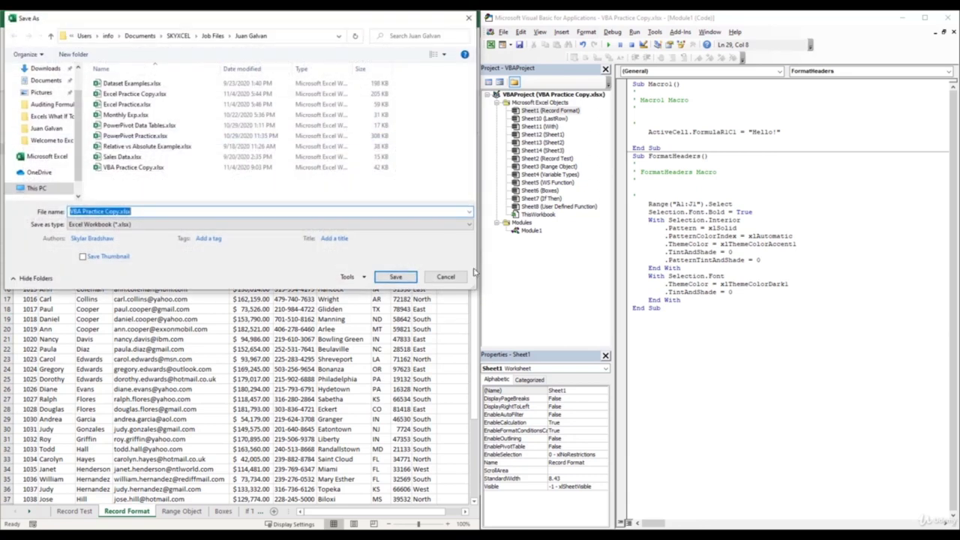
{"action": "left_click", "coordinate": [470, 225]}
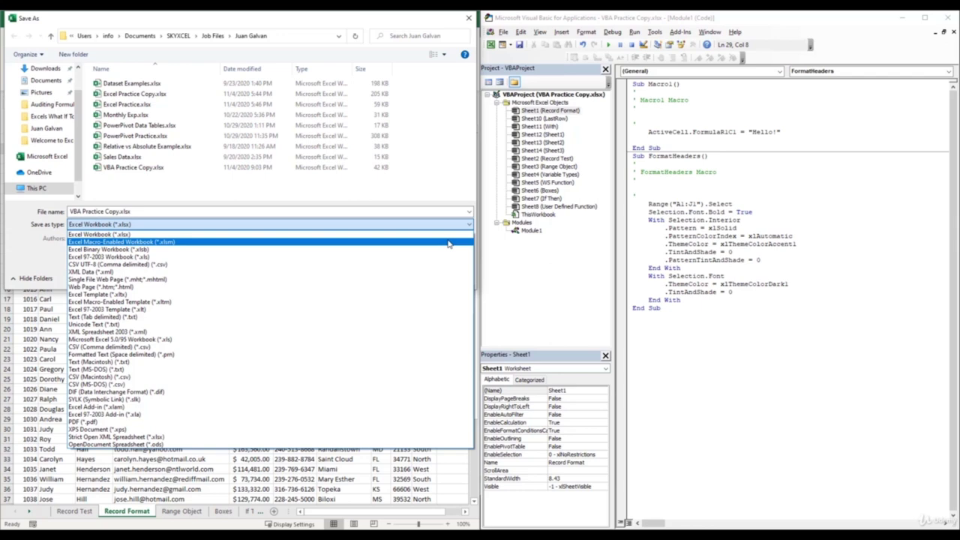
{"action": "left_click", "coordinate": [448, 243]}
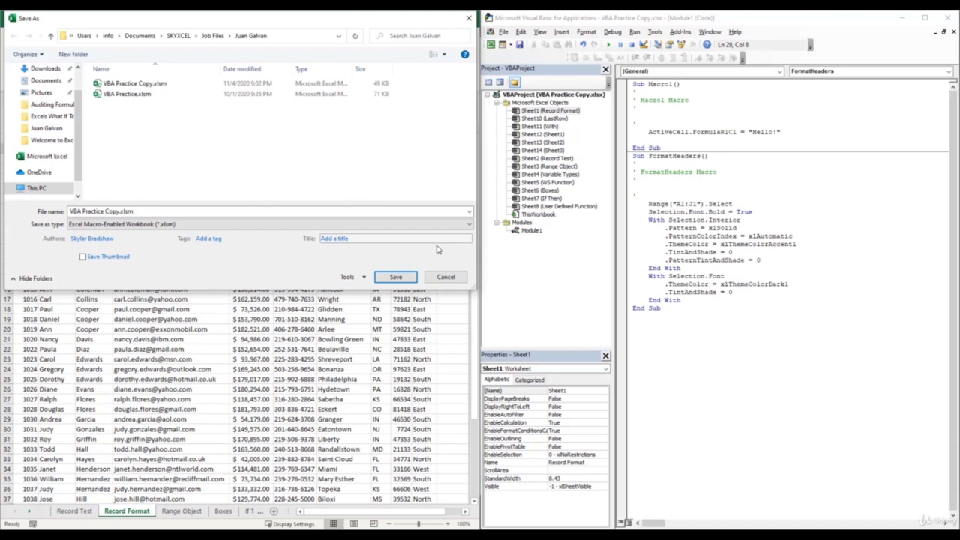
{"action": "left_click", "coordinate": [401, 279]}
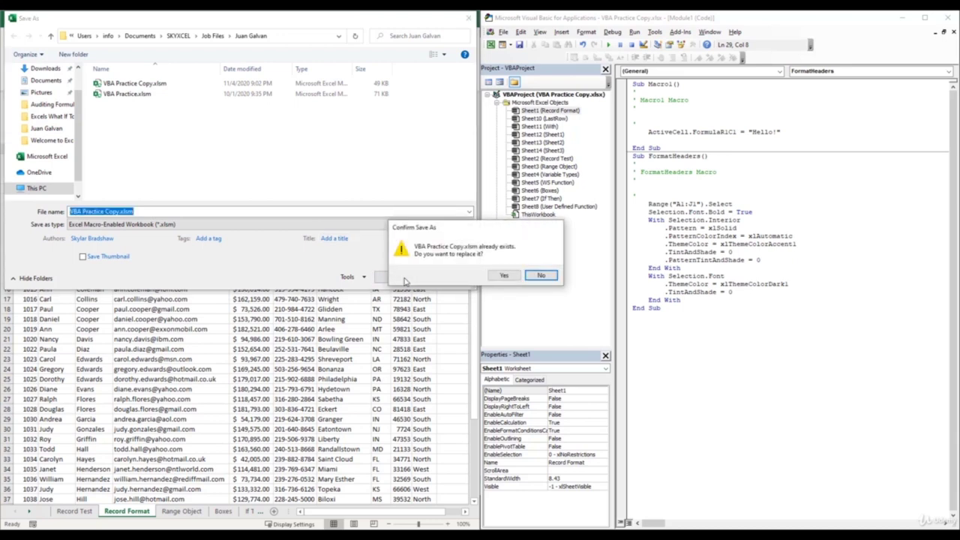
{"action": "left_click", "coordinate": [500, 275]}
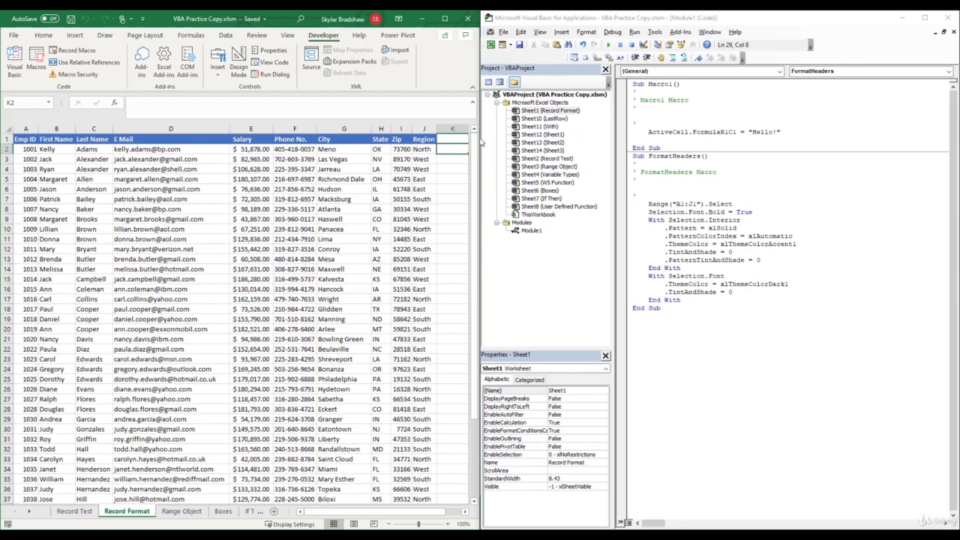
Close Excel, reopen VBA Practice Copy.xlsm from File Explorer, and maximize its window
{"action": "left_click", "coordinate": [467, 18]}
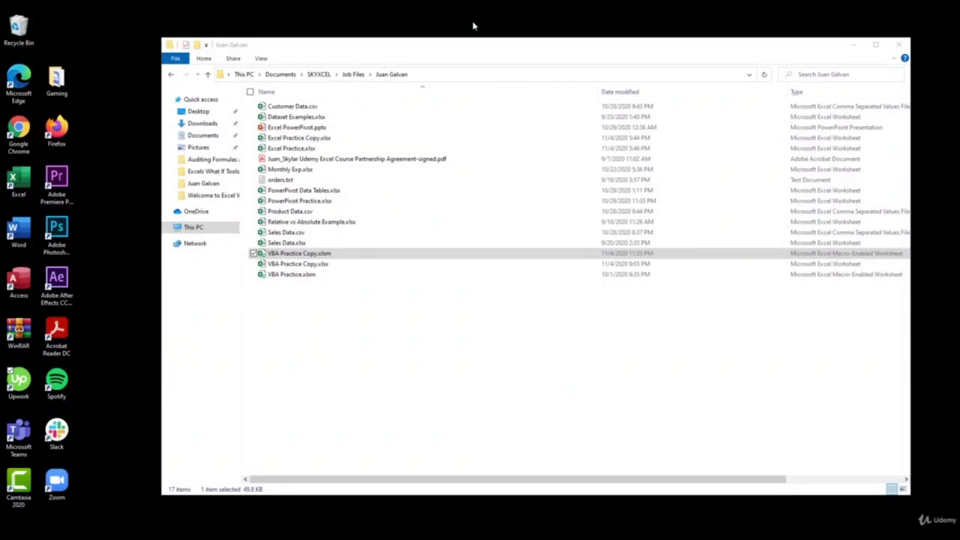
{"action": "left_click", "coordinate": [347, 257]}
{"action": "double_click", "coordinate": [348, 257]}
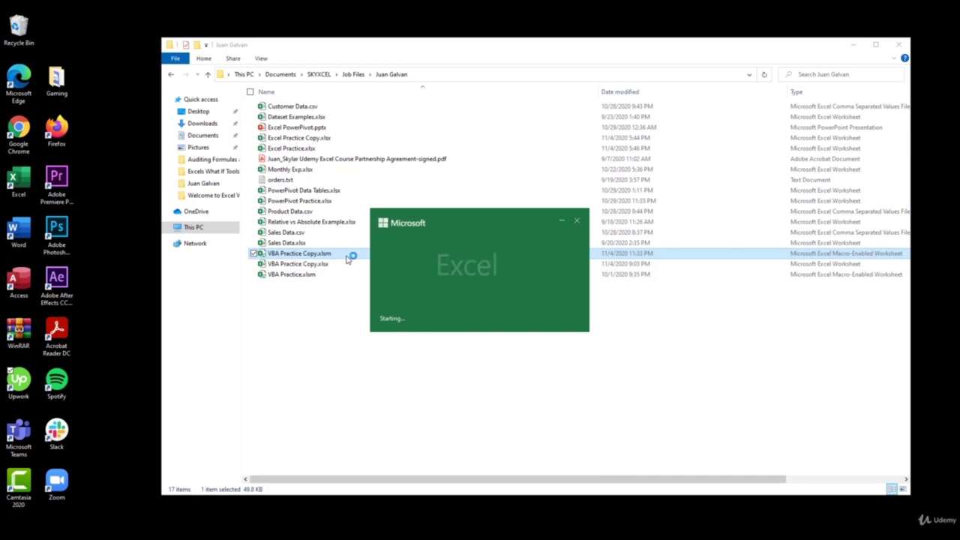
{"action": "left_click", "coordinate": [517, 84]}
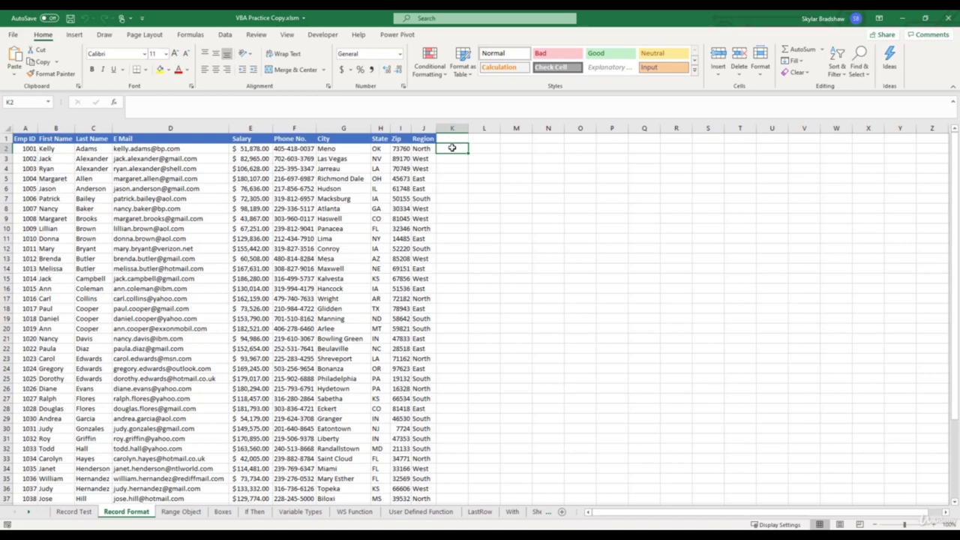
Open the Visual Basic editor with Alt+F11 to view Module1's Macro1 and FormatHeaders code
{"action": "key", "text": "alt+F11"}
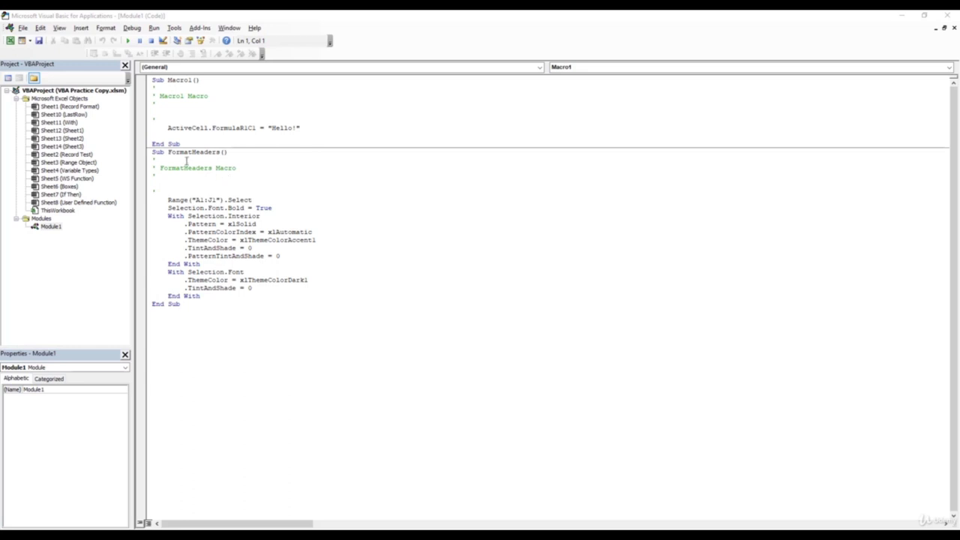
{"action": "left_click", "coordinate": [159, 152]}
{"action": "double_click", "coordinate": [158, 153]}
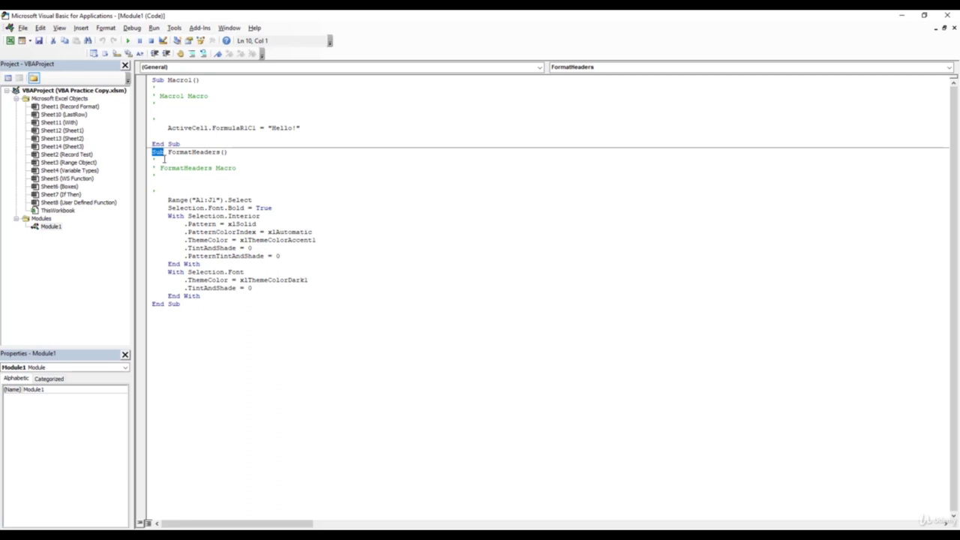
{"action": "left_click_drag", "start_coordinate": [172, 304], "coordinate": [152, 303]}
{"action": "left_click_drag", "start_coordinate": [217, 294], "coordinate": [148, 206]}
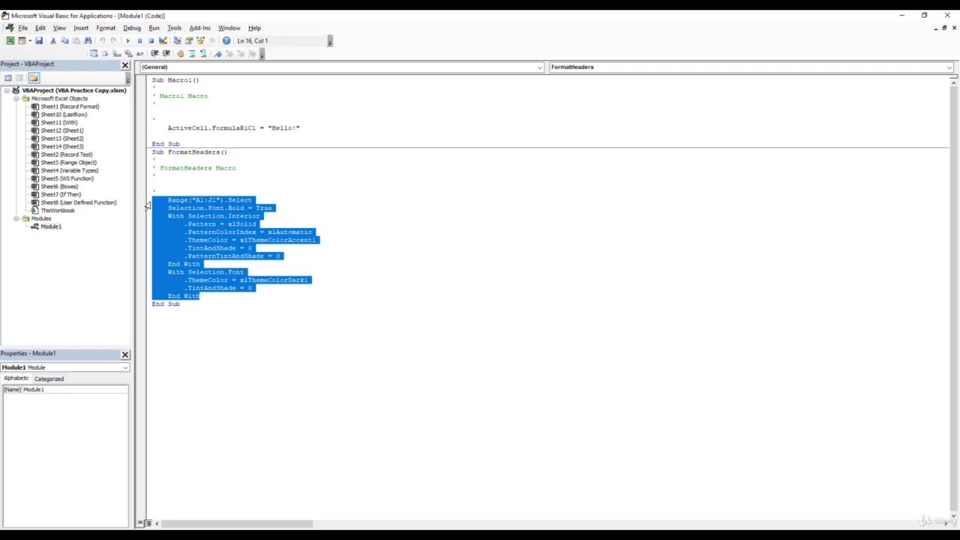
{"action": "left_click", "coordinate": [158, 317]}
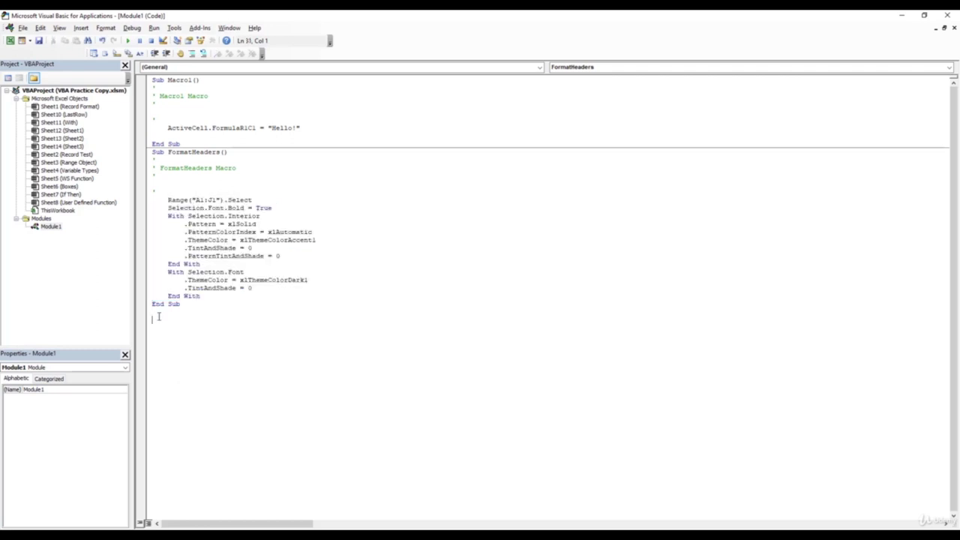
Type 'sub test' below FormatHeaders to create an empty test procedure in Module1
{"action": "type", "text": "sub"}
{"action": "type", "text": "test"}
{"action": "key", "text": "Return"}
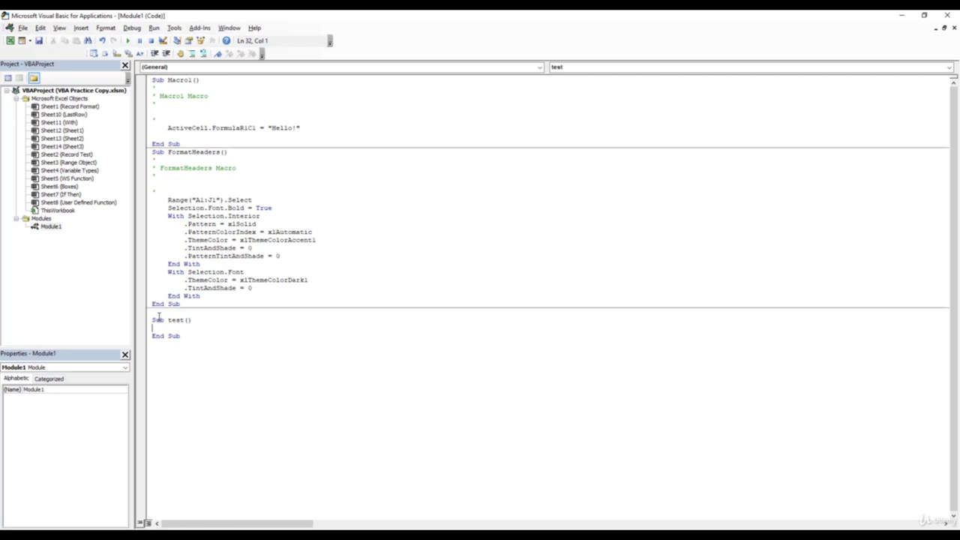
{"action": "left_click", "coordinate": [156, 351]}
{"action": "left_click", "coordinate": [84, 30]}
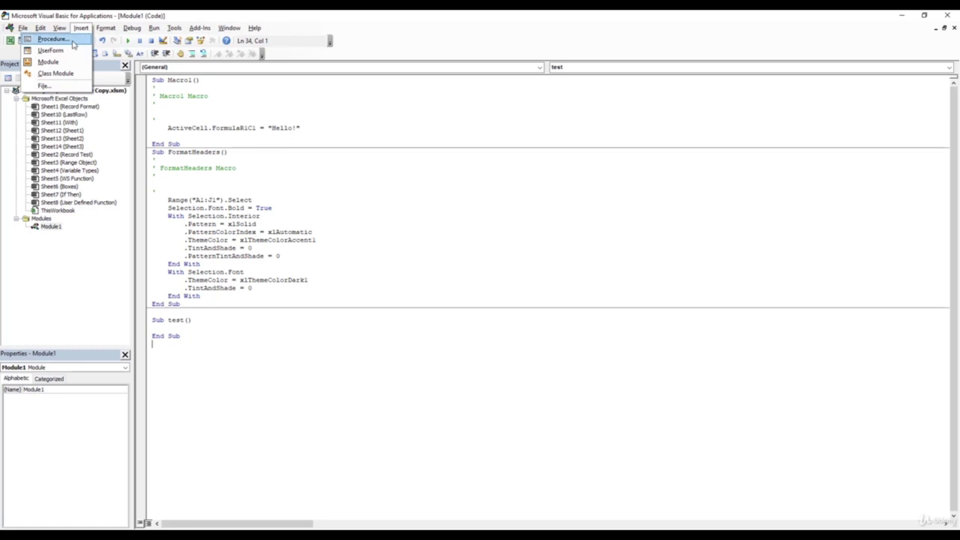
Insert a public Sub procedure named test2 into Module1 below test
{"action": "left_click", "coordinate": [72, 40]}
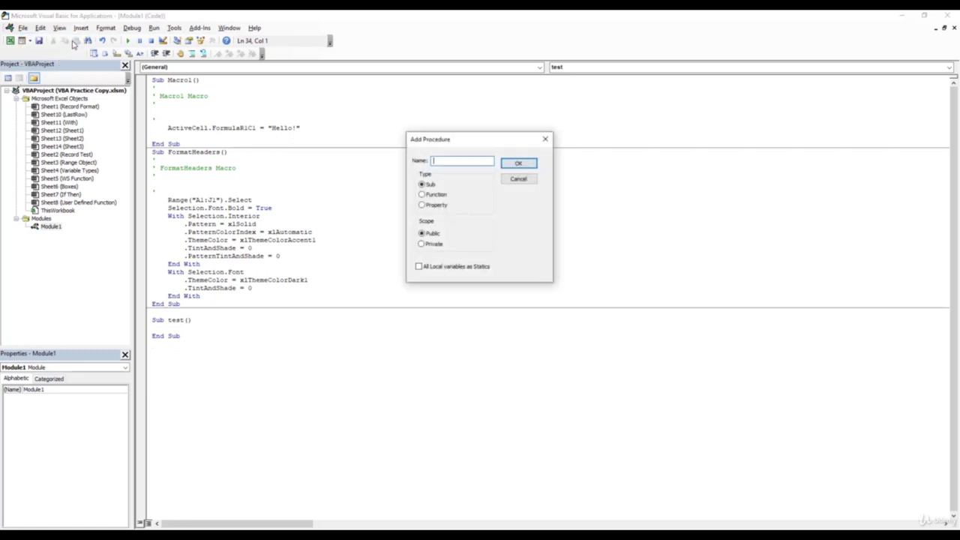
{"action": "type", "text": "test2"}
{"action": "left_click", "coordinate": [517, 163]}
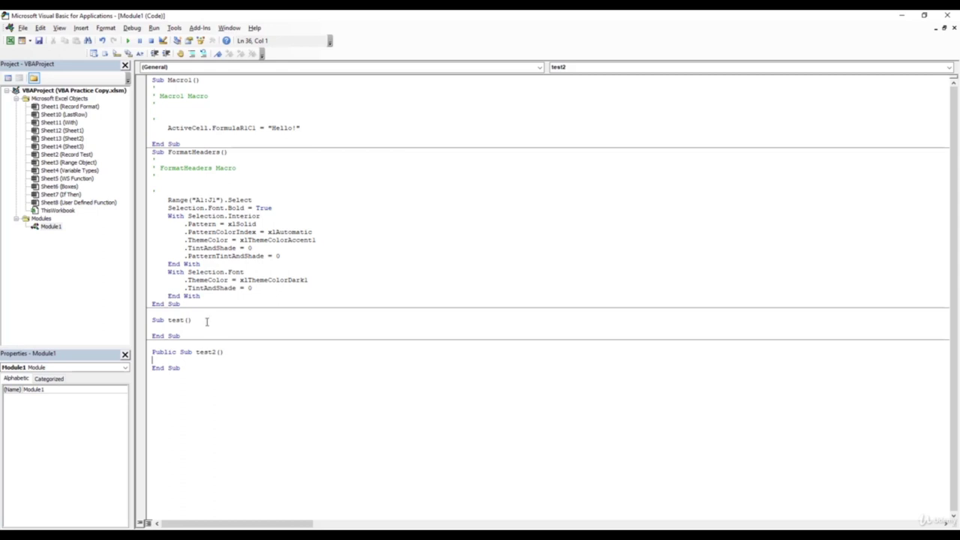
Add a Public Function named test3 to Module1 through Insert > Procedure
{"action": "left_click", "coordinate": [82, 29]}
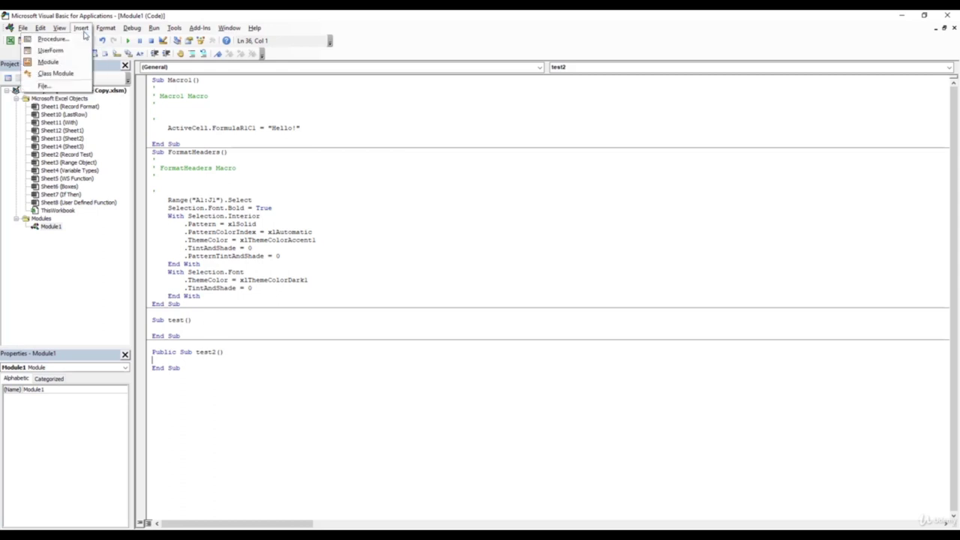
{"action": "left_click", "coordinate": [75, 39]}
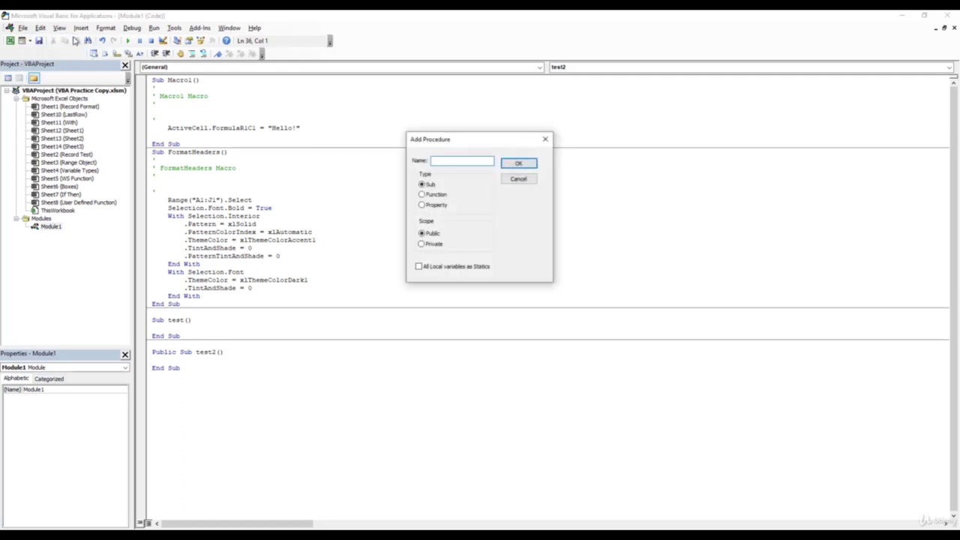
{"action": "type", "text": "test3"}
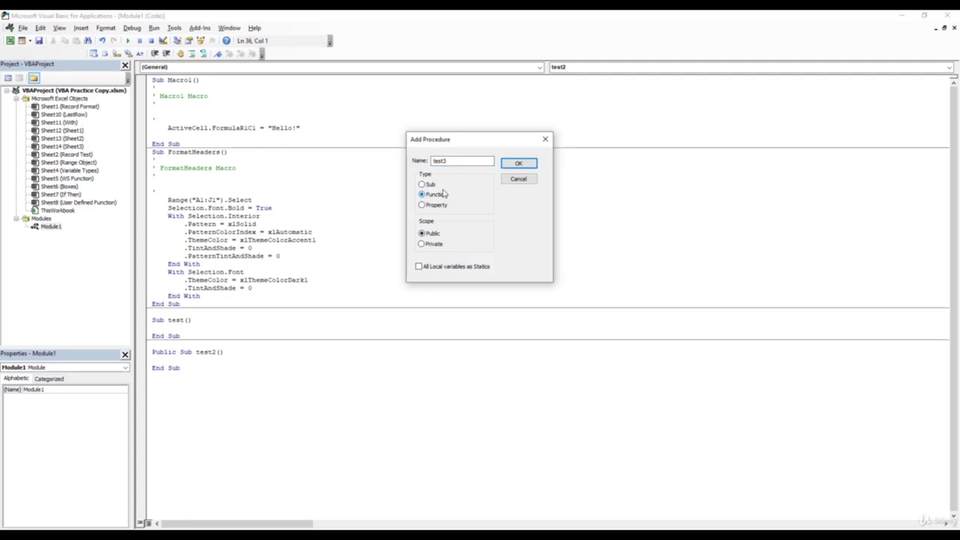
{"action": "left_click", "coordinate": [515, 166]}
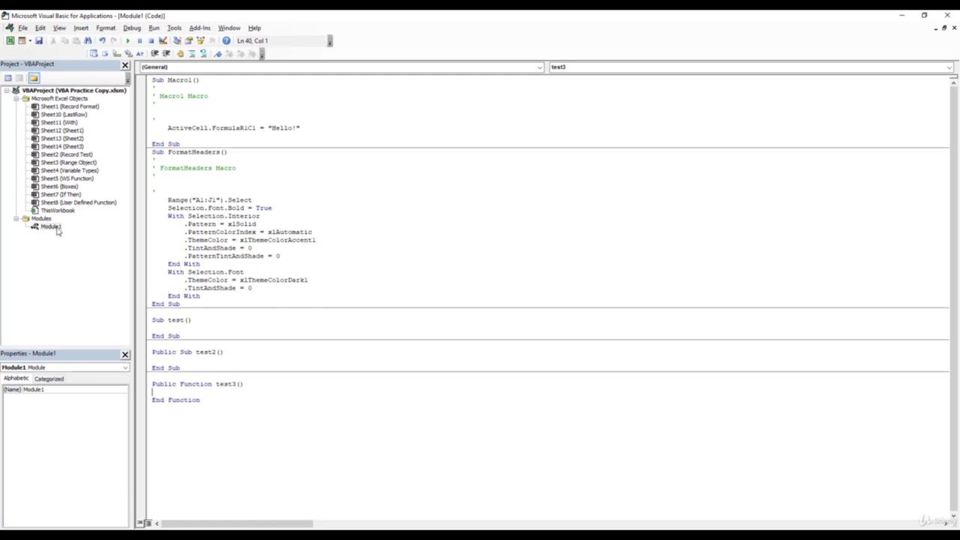
{"action": "left_click", "coordinate": [81, 29]}
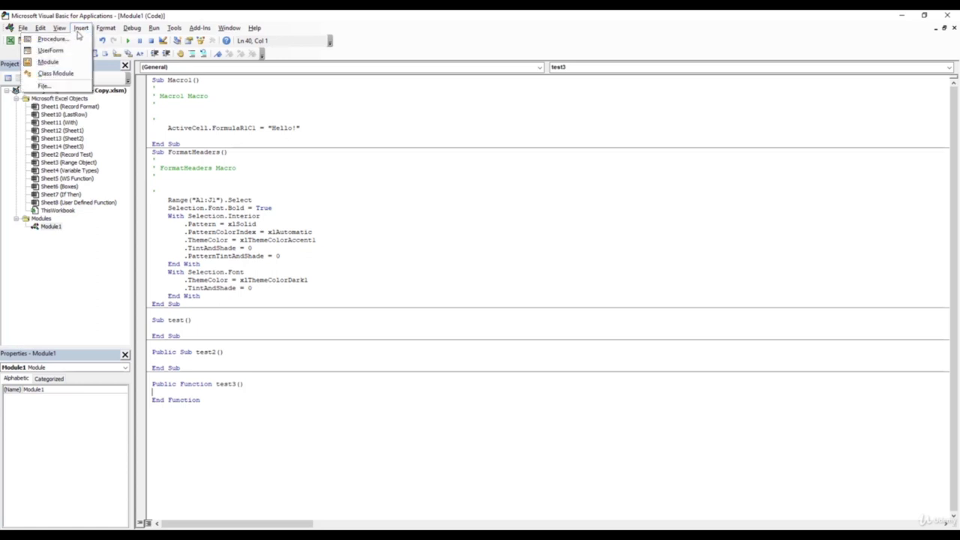
Insert a new Module2, then reopen Module1's code from the Project Explorer
{"action": "left_click", "coordinate": [66, 64]}
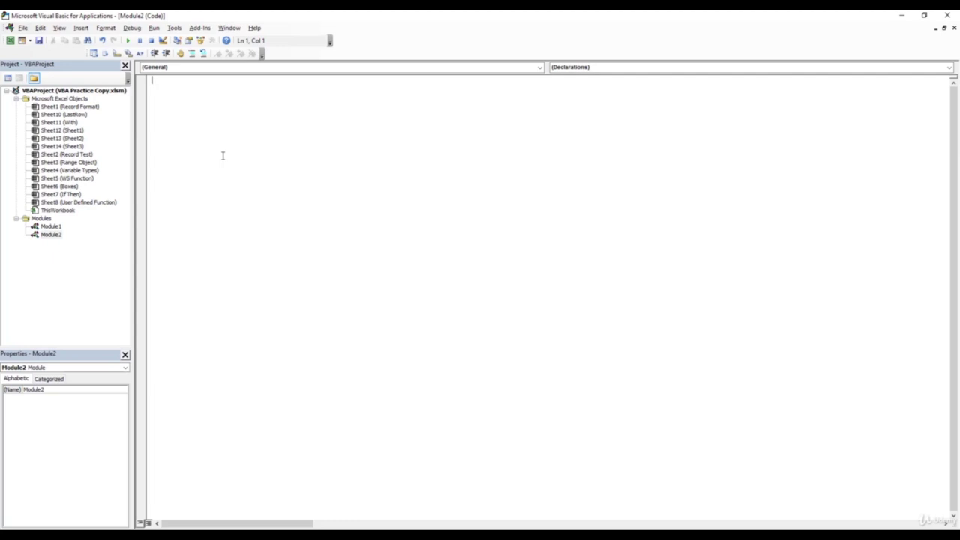
{"action": "left_click", "coordinate": [60, 228]}
{"action": "double_click", "coordinate": [60, 227]}
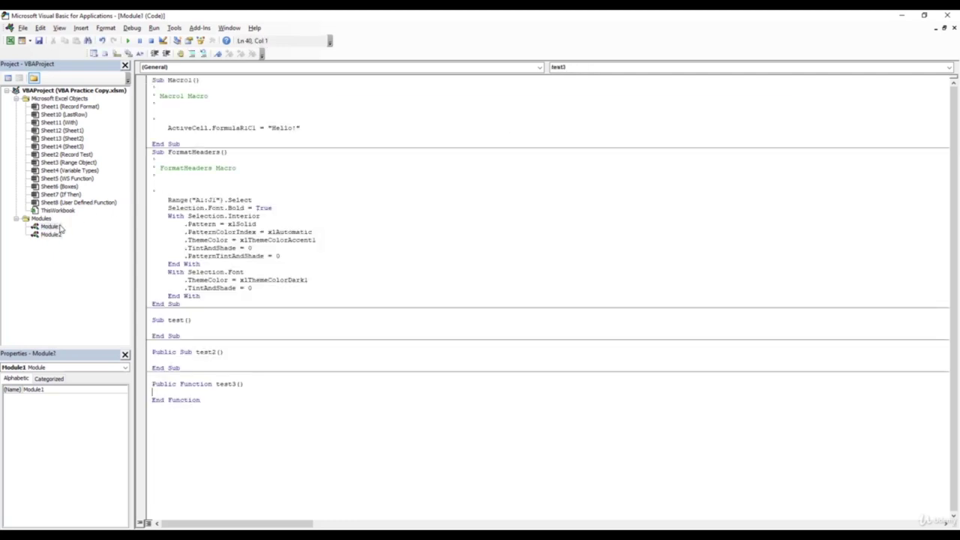
{"action": "left_click", "coordinate": [81, 28]}
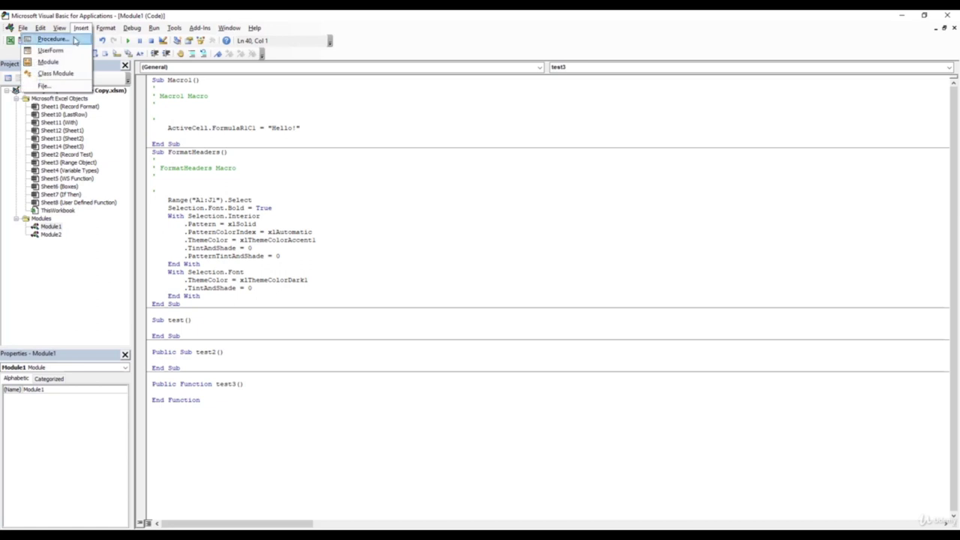
Add a Private Sub named privSub, removing a stray space from the name
{"action": "left_click", "coordinate": [75, 39]}
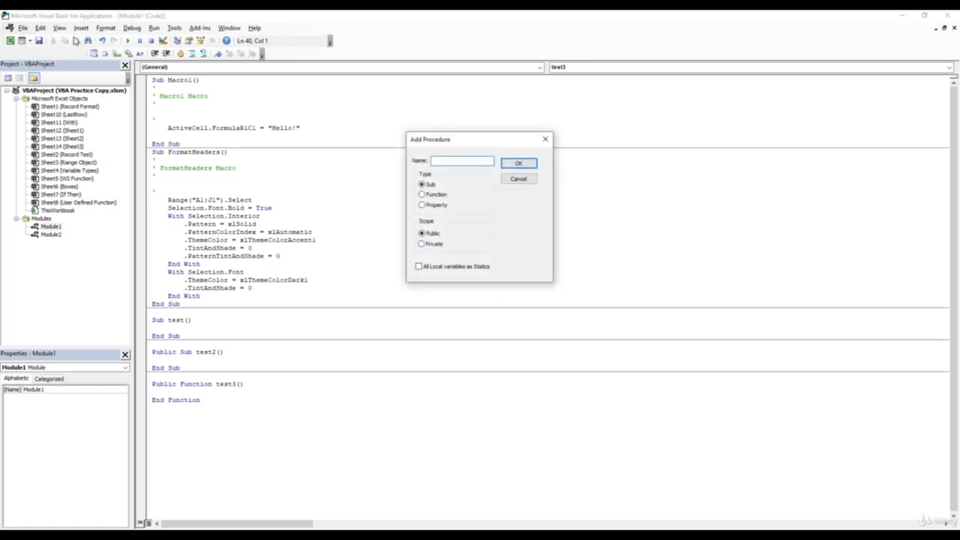
{"action": "type", "text": "privSub"}
{"action": "left_click", "coordinate": [444, 160]}
{"action": "key", "text": "BackSpace"}
{"action": "left_click", "coordinate": [520, 165]}
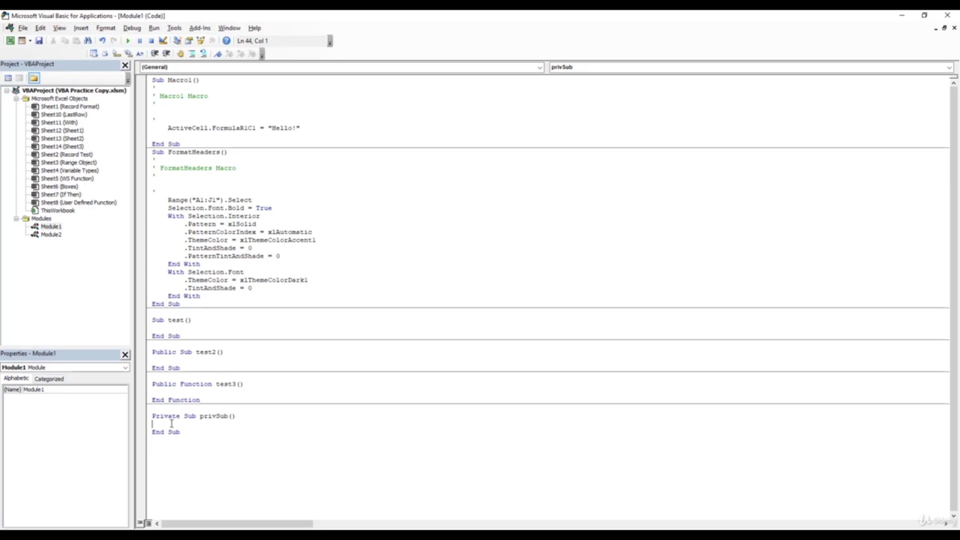
{"action": "double_click", "coordinate": [51, 234]}
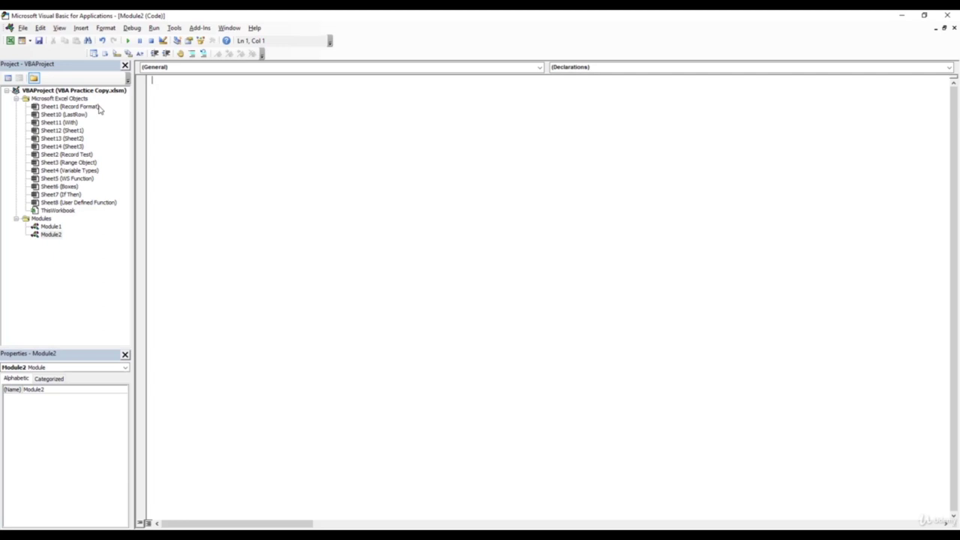
{"action": "double_click", "coordinate": [87, 108]}
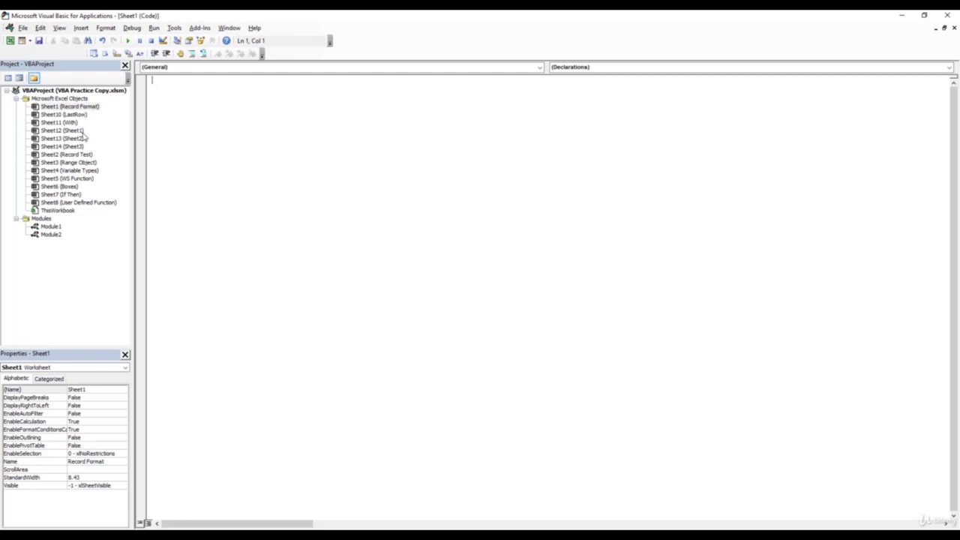
{"action": "double_click", "coordinate": [68, 213]}
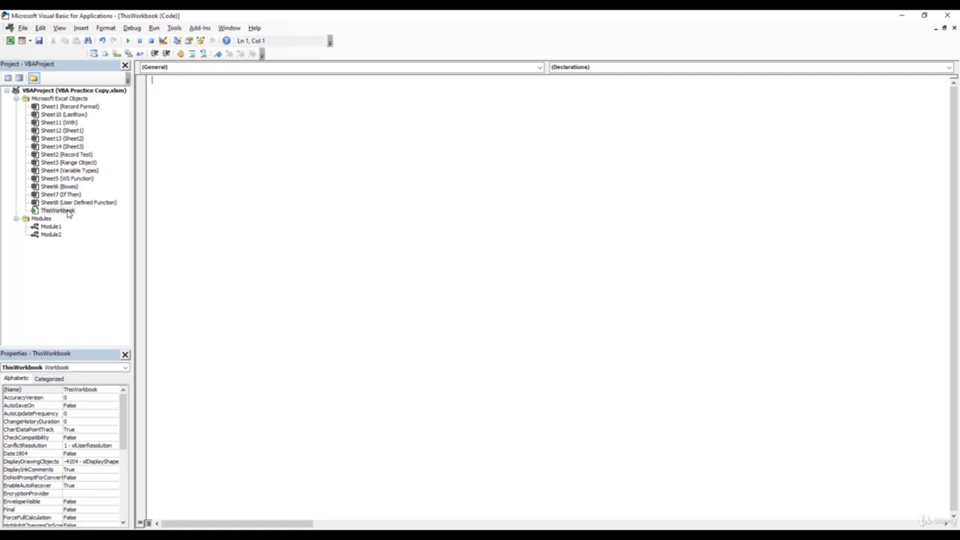
{"action": "double_click", "coordinate": [52, 227]}
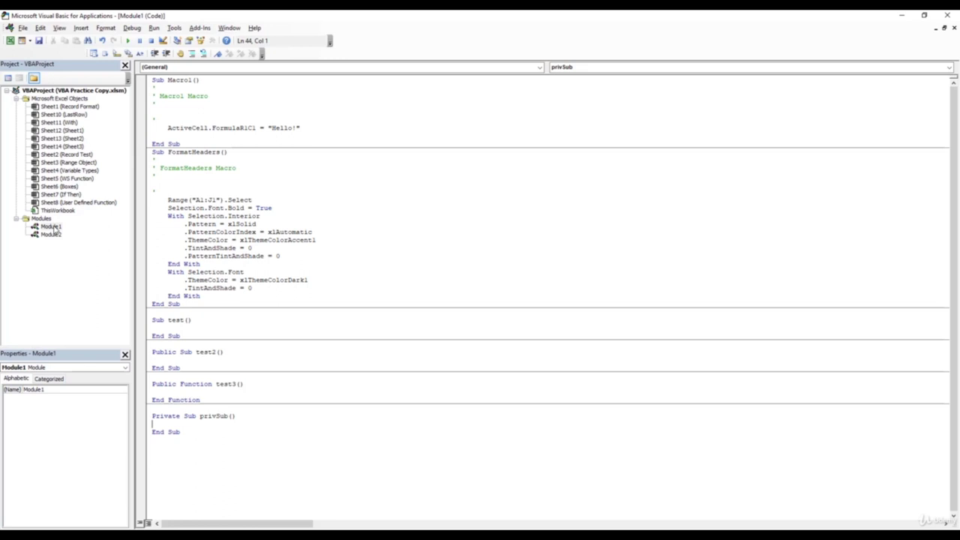
Open Module2's code, then launch the Object Browser listing globals across all libraries
{"action": "double_click", "coordinate": [52, 235]}
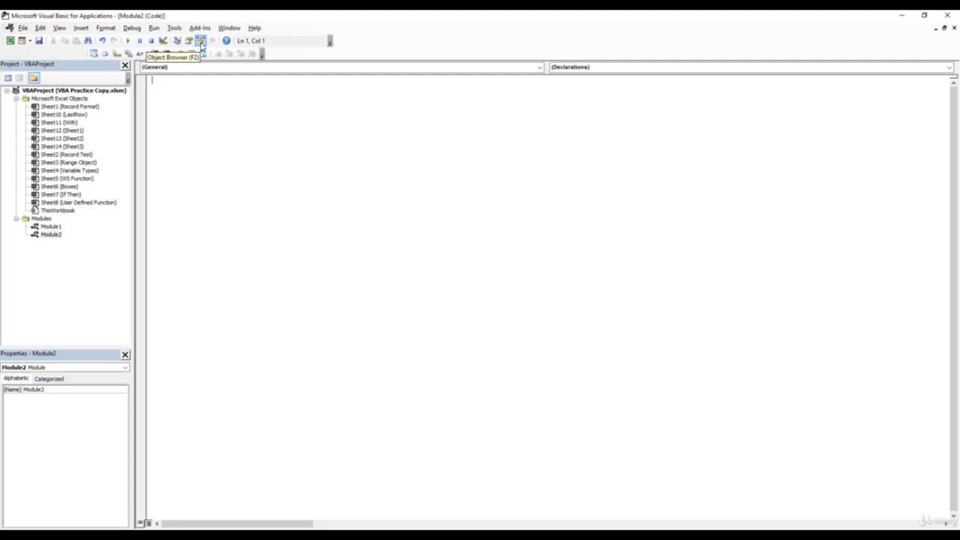
{"action": "left_click", "coordinate": [200, 41]}
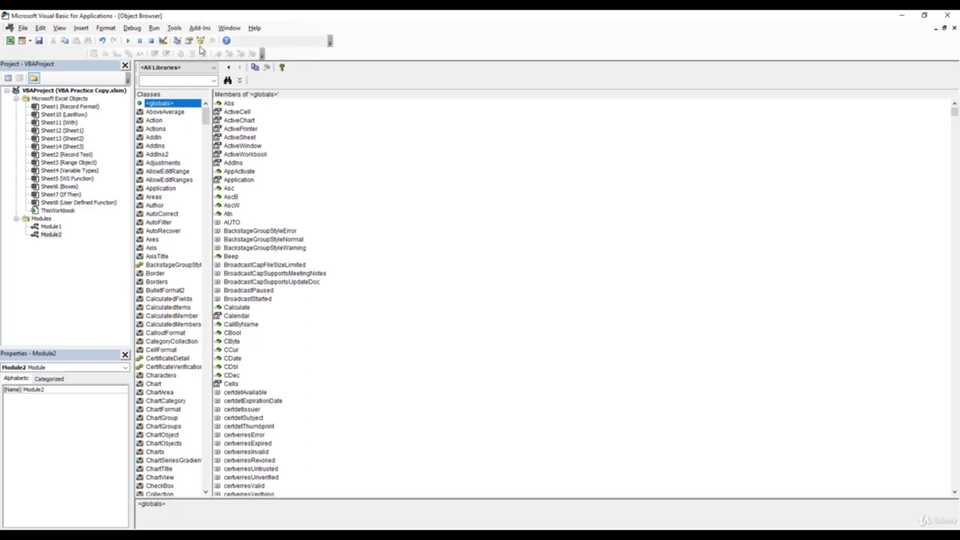
Scroll the Object Browser's Classes list and select Worksheet to list its members
{"action": "left_click_drag", "start_coordinate": [205, 112], "coordinate": [206, 379]}
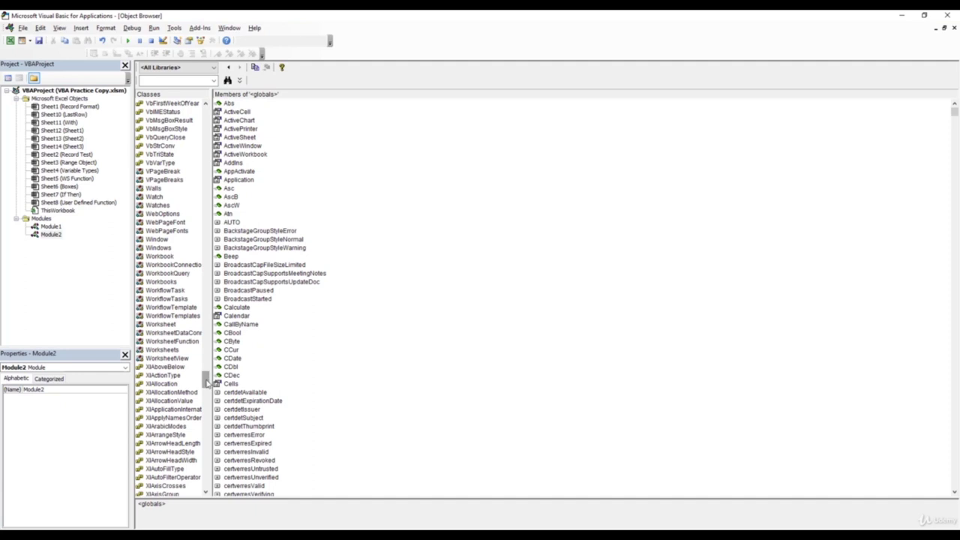
{"action": "left_click", "coordinate": [171, 326]}
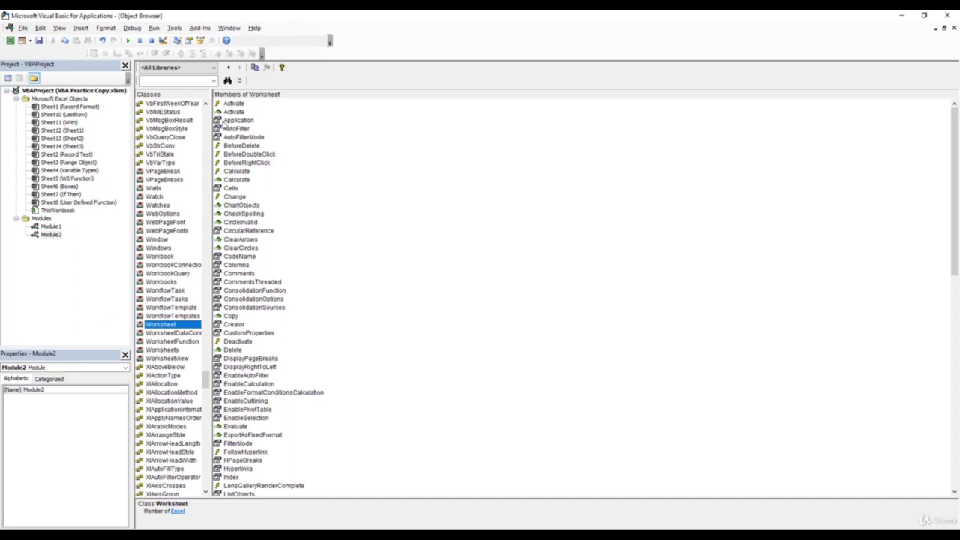
Read the definitions of the Worksheet Copy, Delete and Cells members
{"action": "left_click", "coordinate": [241, 316]}
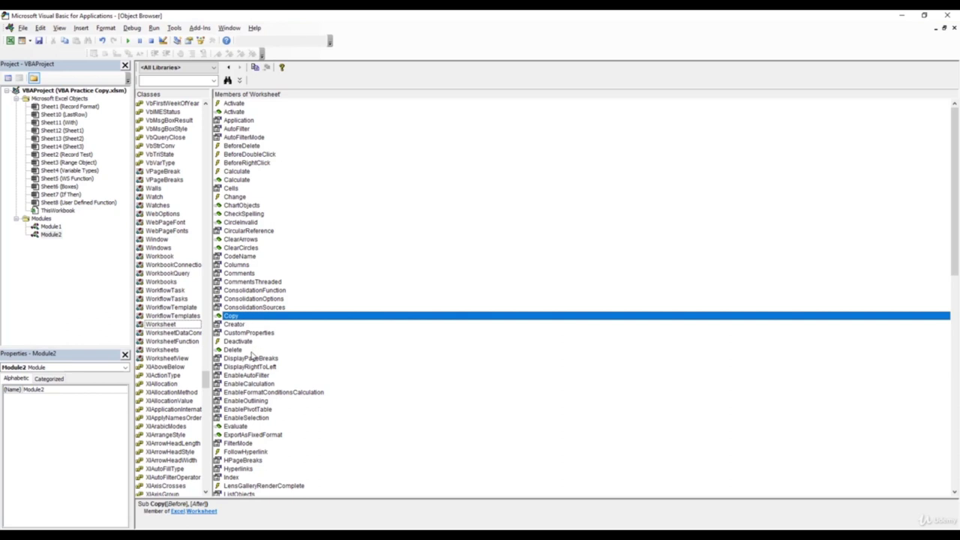
{"action": "left_click", "coordinate": [253, 353]}
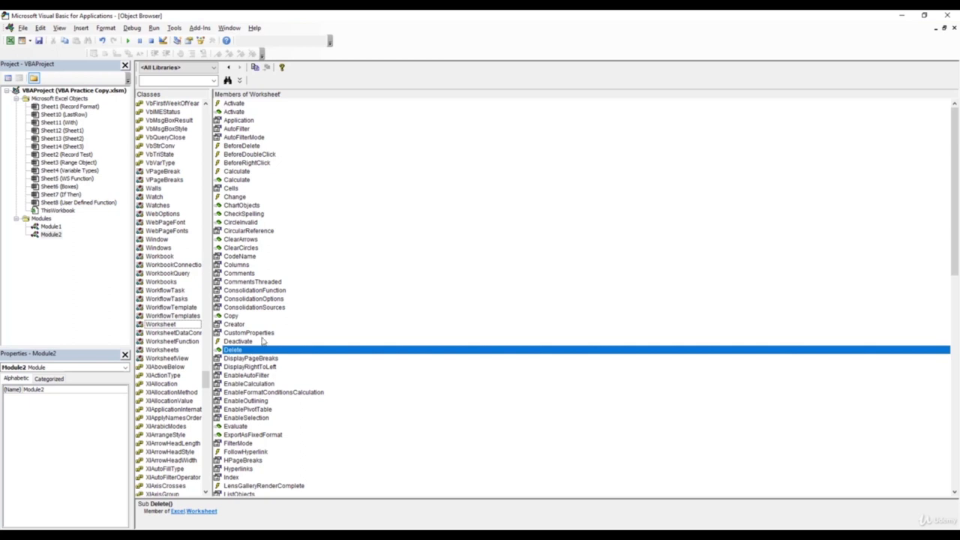
{"action": "left_click", "coordinate": [244, 190]}
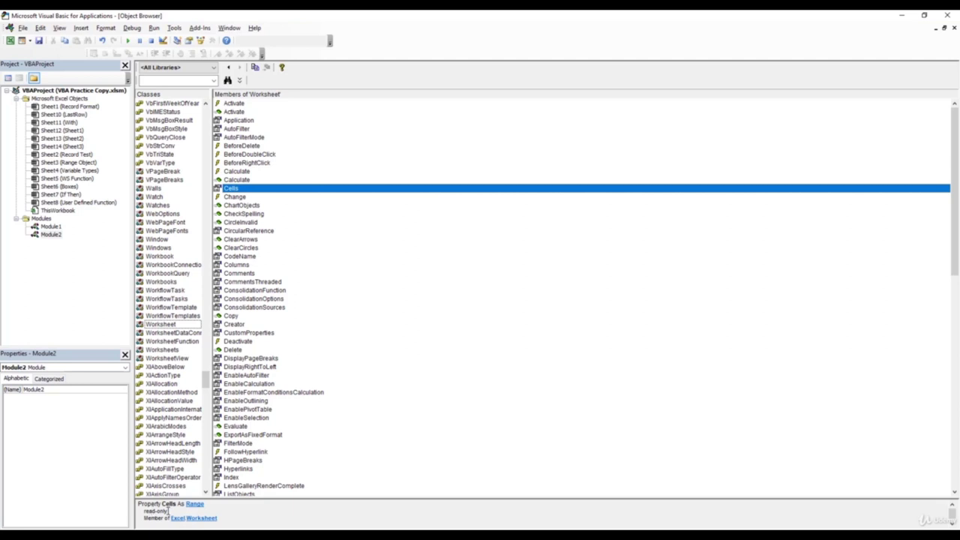
Read the Name and Range property definitions, then list the Range class members
{"action": "left_click_drag", "start_coordinate": [956, 164], "coordinate": [957, 238]}
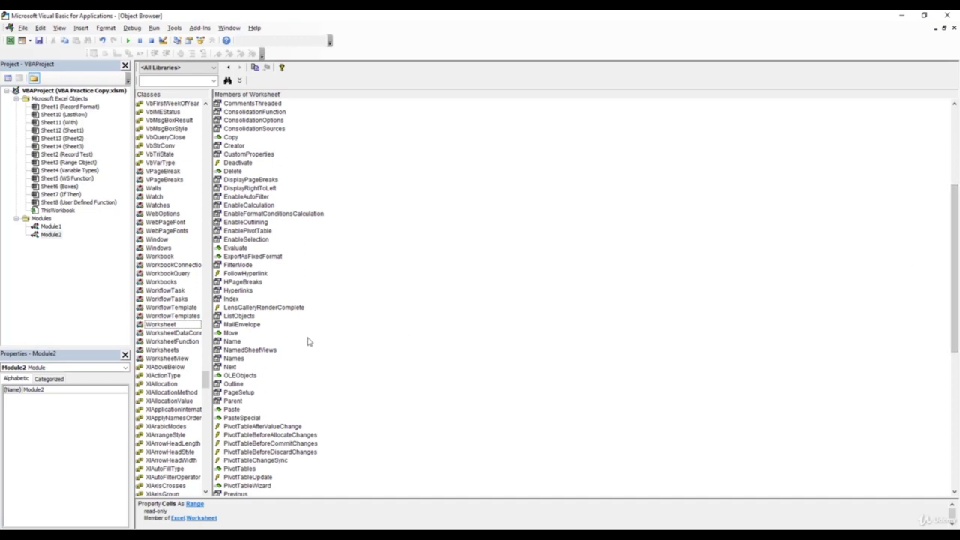
{"action": "left_click", "coordinate": [234, 342]}
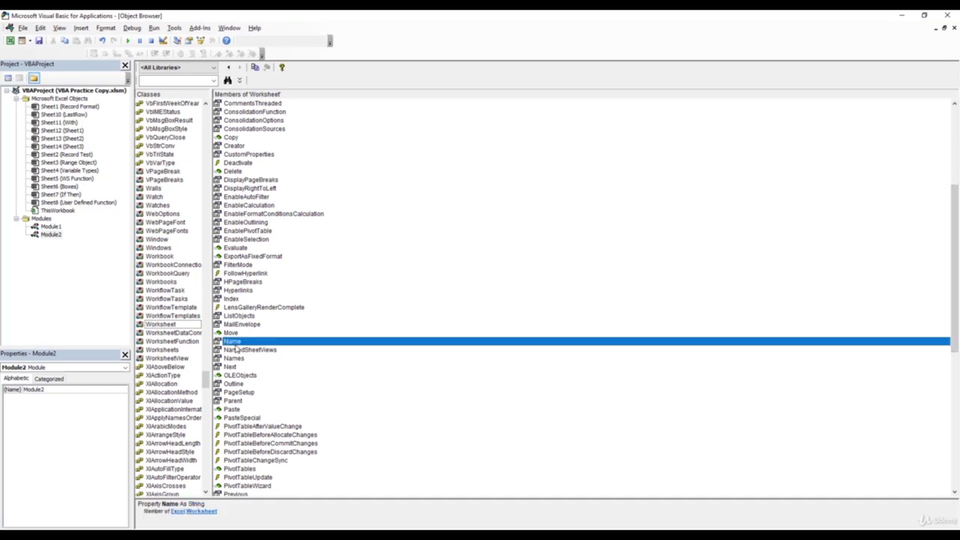
{"action": "scroll", "coordinate": [235, 347], "scroll_direction": "down", "scroll_amount": 6}
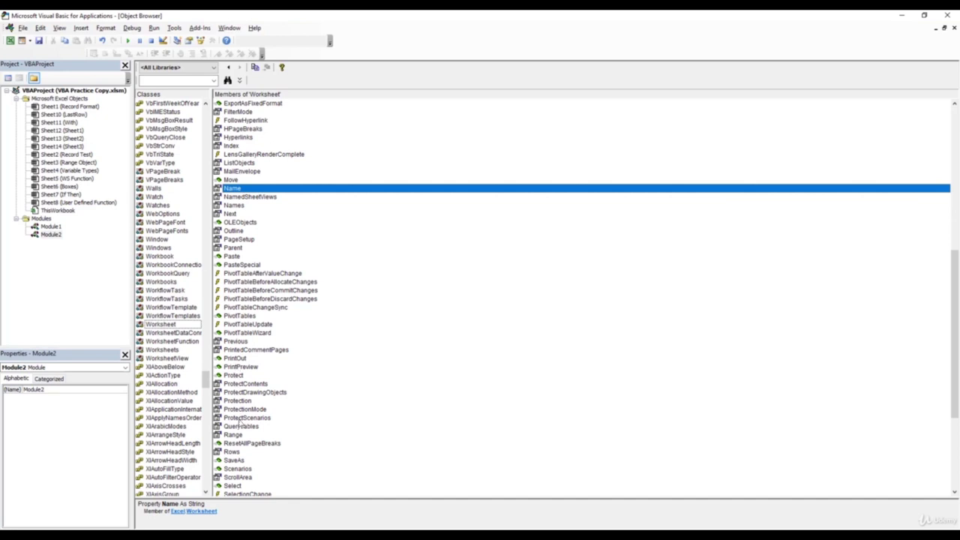
{"action": "left_click", "coordinate": [235, 436]}
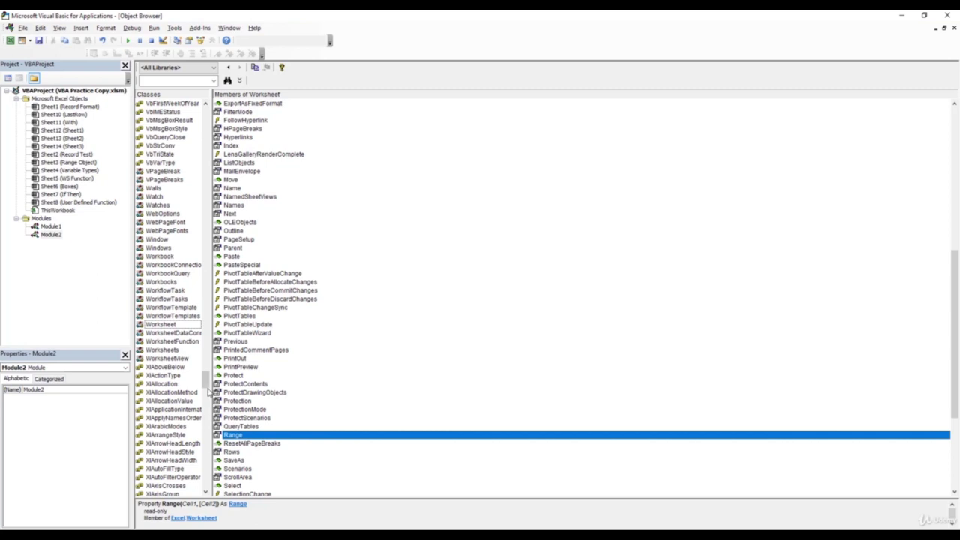
{"action": "left_click_drag", "start_coordinate": [205, 383], "coordinate": [209, 319]}
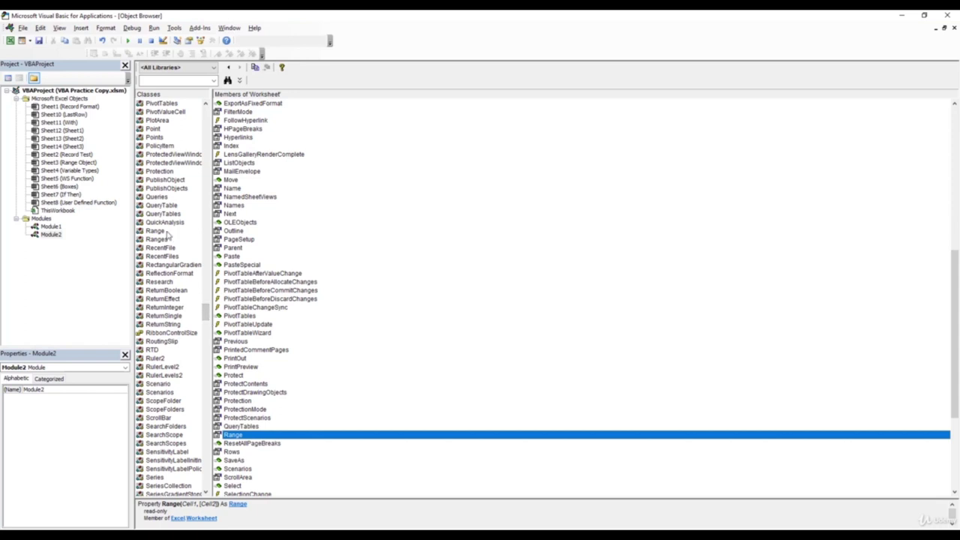
{"action": "left_click", "coordinate": [155, 230]}
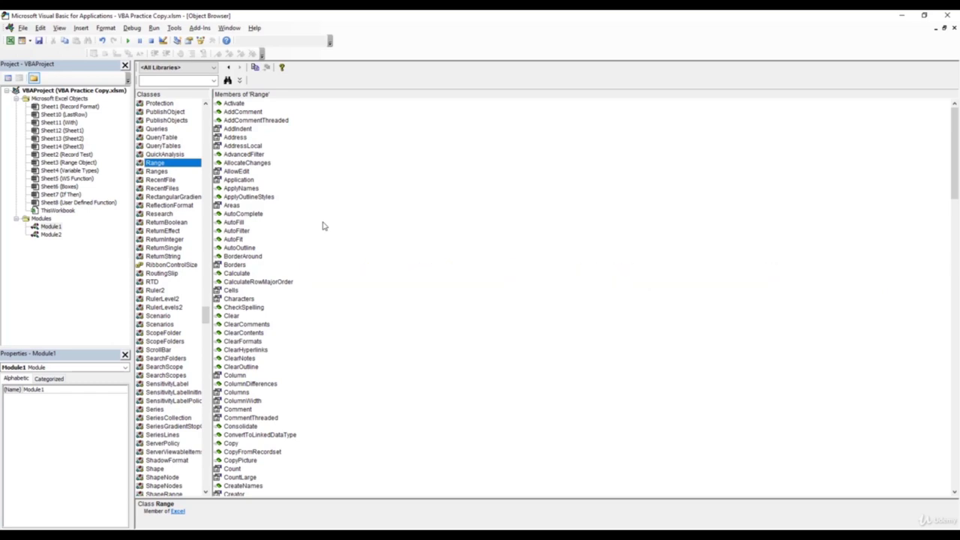
Switch back to Excel with Alt+F11 to view the Variable Types sheet
{"action": "key", "text": "alt+F11"}
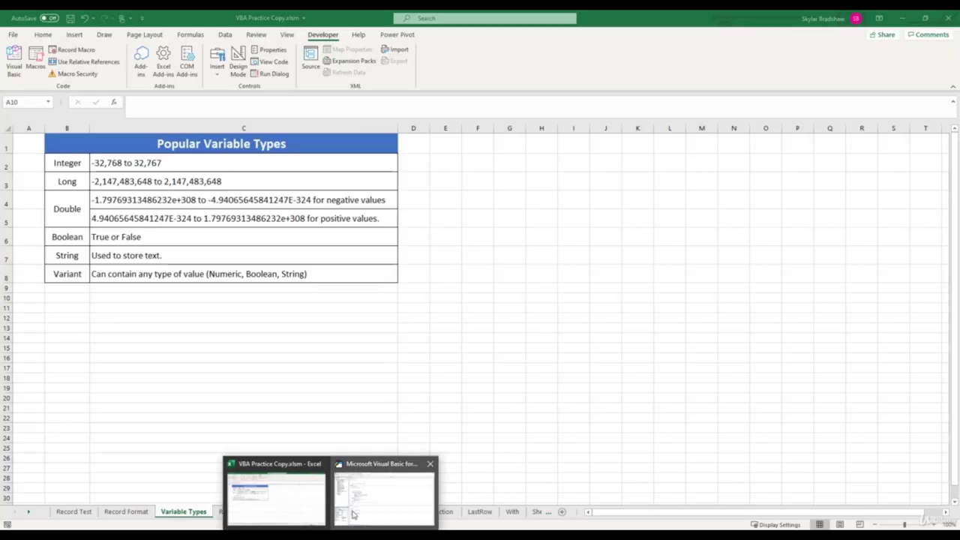
{"action": "left_click", "coordinate": [353, 515]}
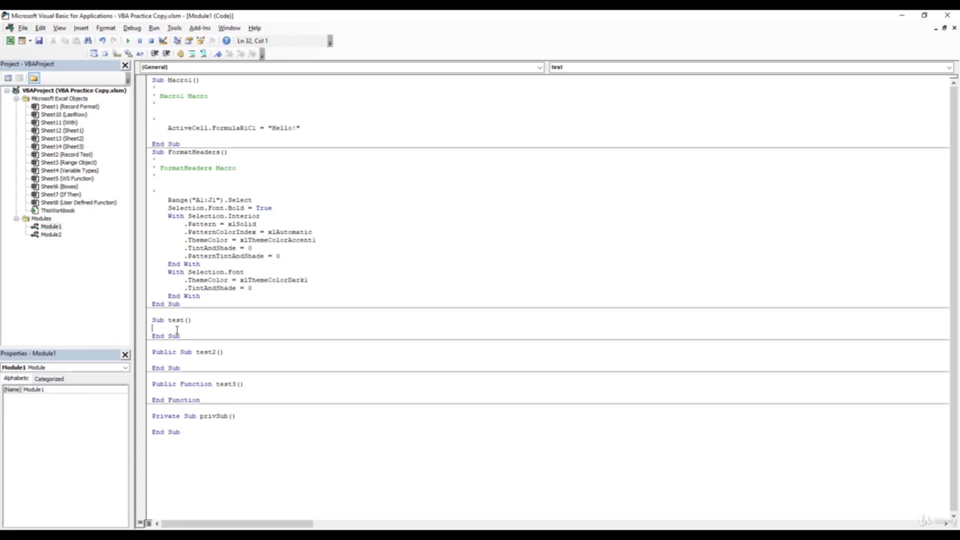
In Sub test, add the declarations Dim x As Integer and Dim txt As String
{"action": "key", "text": "Return"}
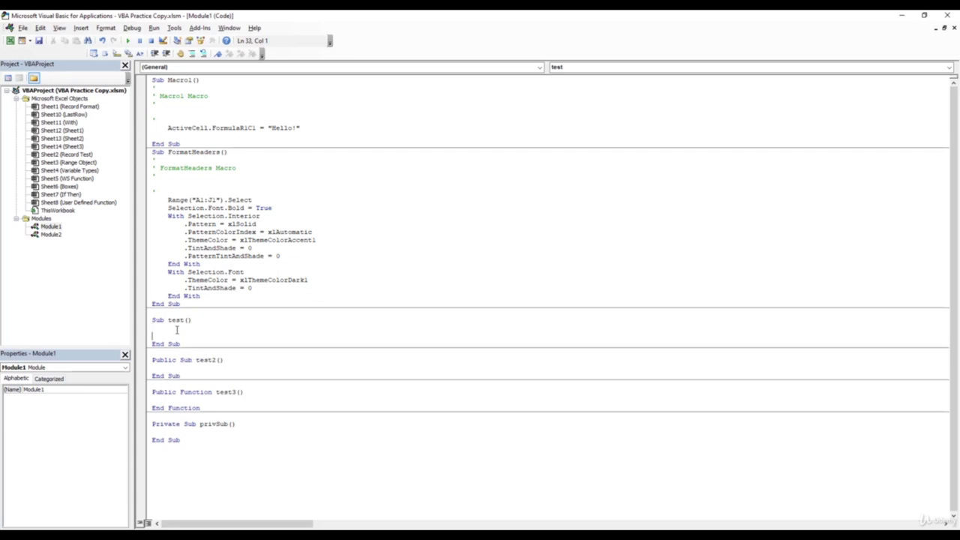
{"action": "type", "text": "dim"}
{"action": "type", "text": "x"}
{"action": "type", "text": "as"}
{"action": "type", "text": "integer"}
{"action": "key", "text": "Return"}
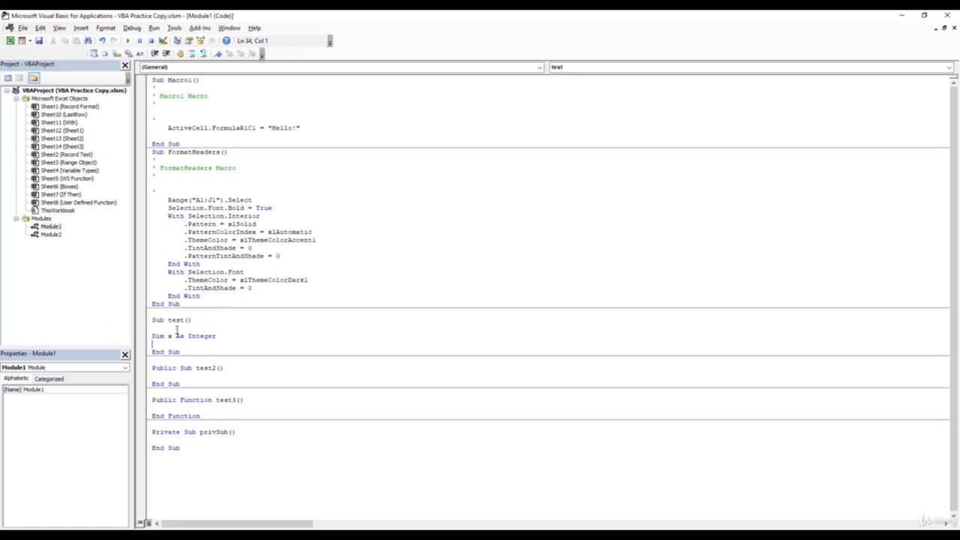
{"action": "type", "text": "dim txt as str"}
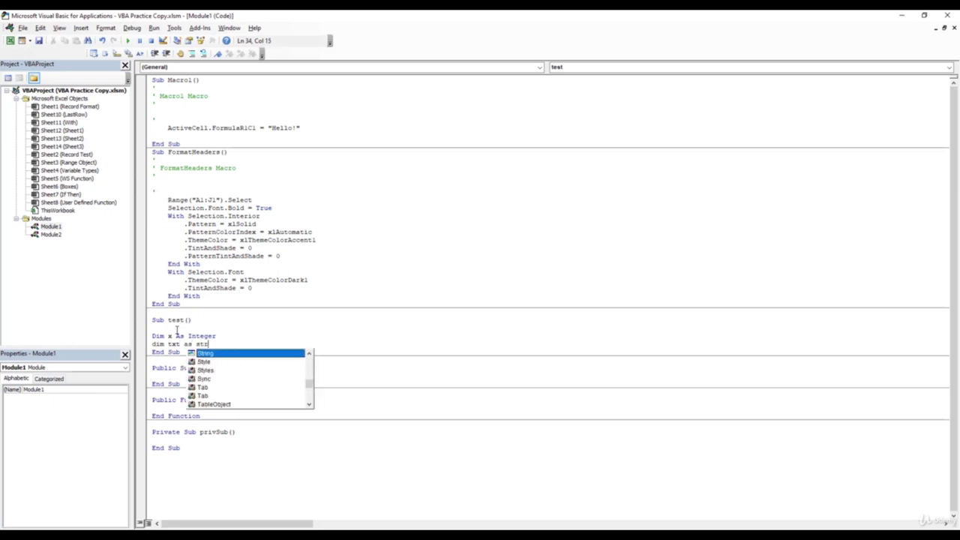
{"action": "key", "text": "Tab"}
{"action": "key", "text": "Return"}
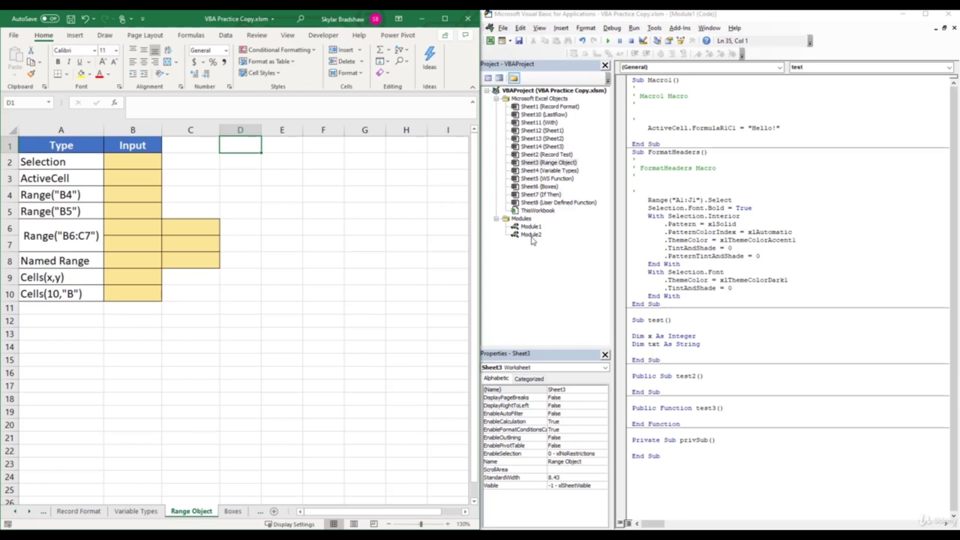
Open the empty Module2 code window and select Module2 in the Project Explorer
{"action": "double_click", "coordinate": [531, 235]}
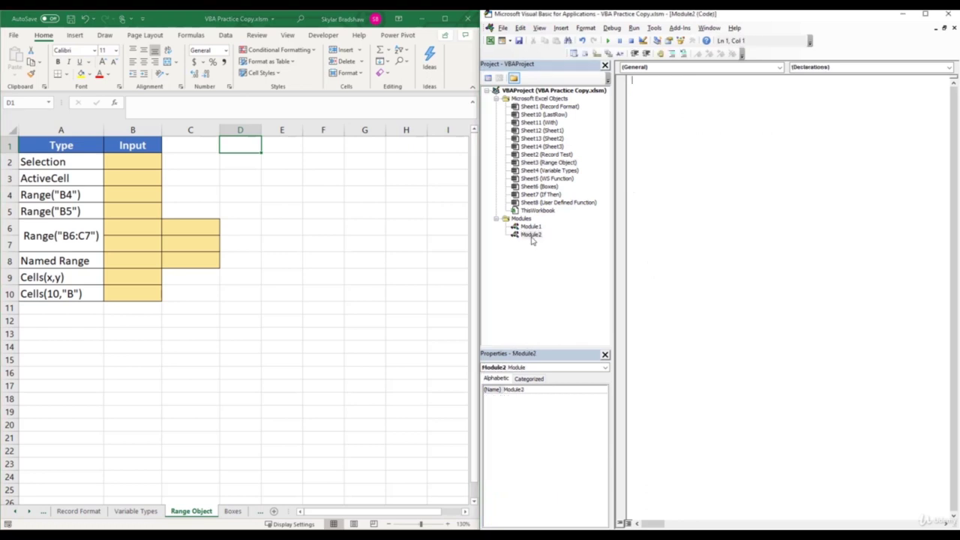
{"action": "left_click", "coordinate": [567, 30]}
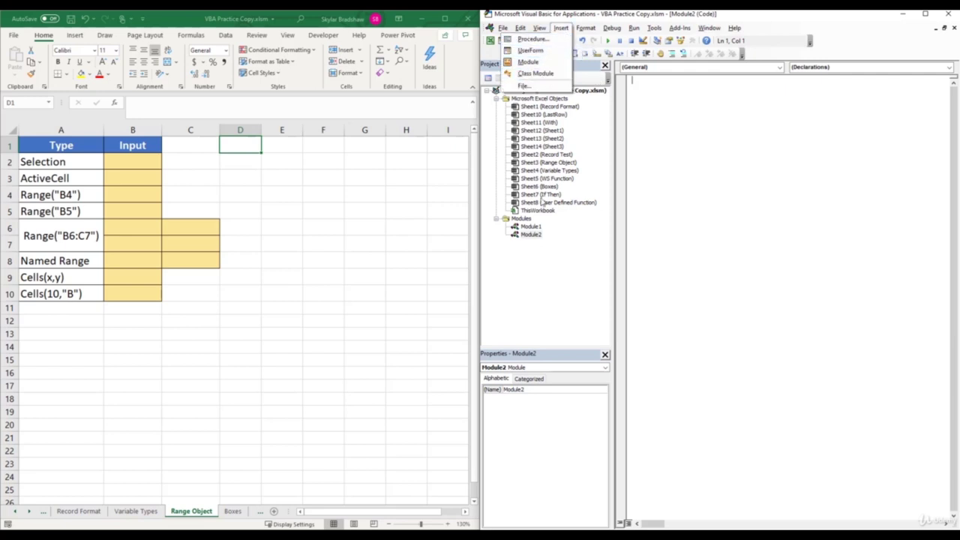
{"action": "left_click", "coordinate": [531, 234]}
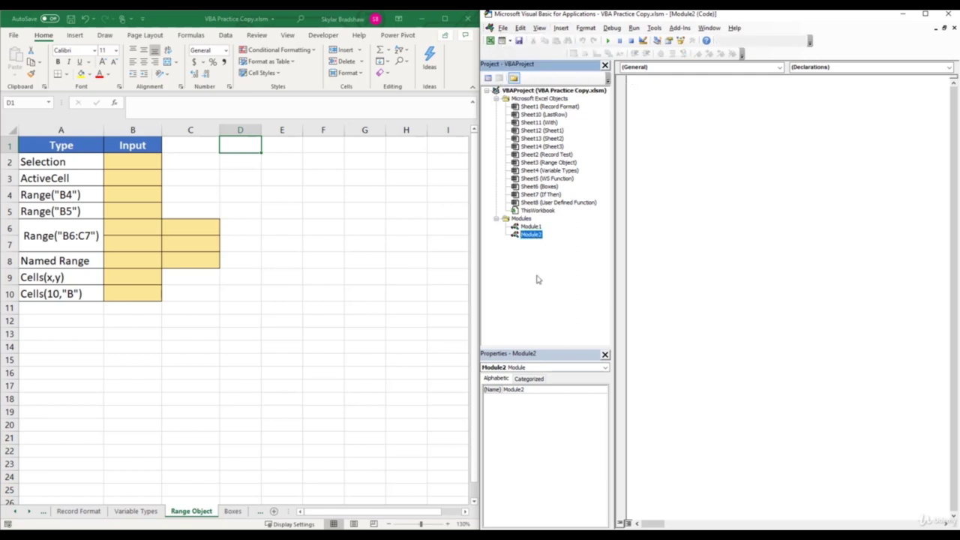
Rename Module2 to WritingVBACode in the Properties window
{"action": "left_click", "coordinate": [533, 388]}
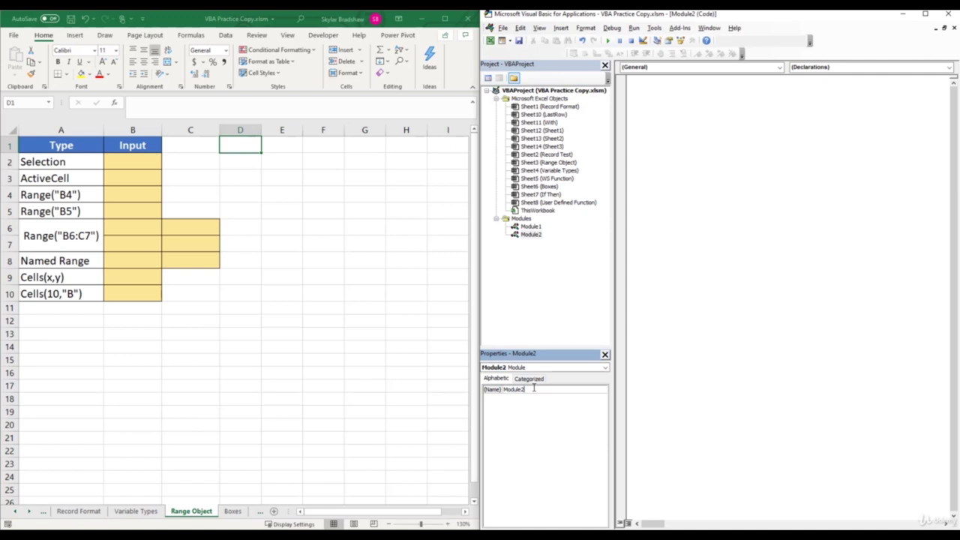
{"action": "left_click_drag", "start_coordinate": [534, 389], "coordinate": [502, 388]}
{"action": "key", "text": "BackSpace"}
{"action": "type", "text": "Ran"}
{"action": "type", "text": "ting"}
{"action": "type", "text": "VBA"}
{"action": "type", "text": "Code"}
{"action": "key", "text": "Return"}
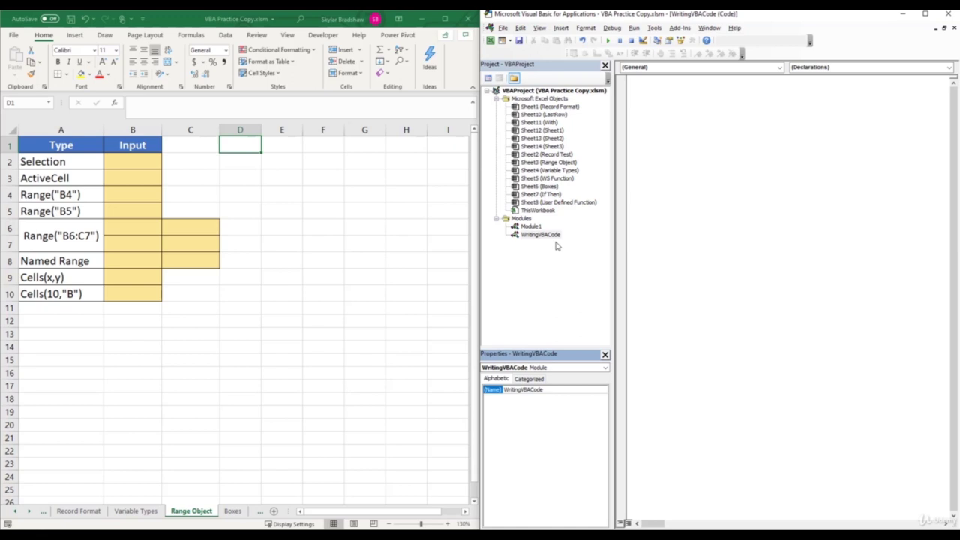
Create an empty Sub refRange() procedure in the WritingVBACode module
{"action": "left_click", "coordinate": [656, 159]}
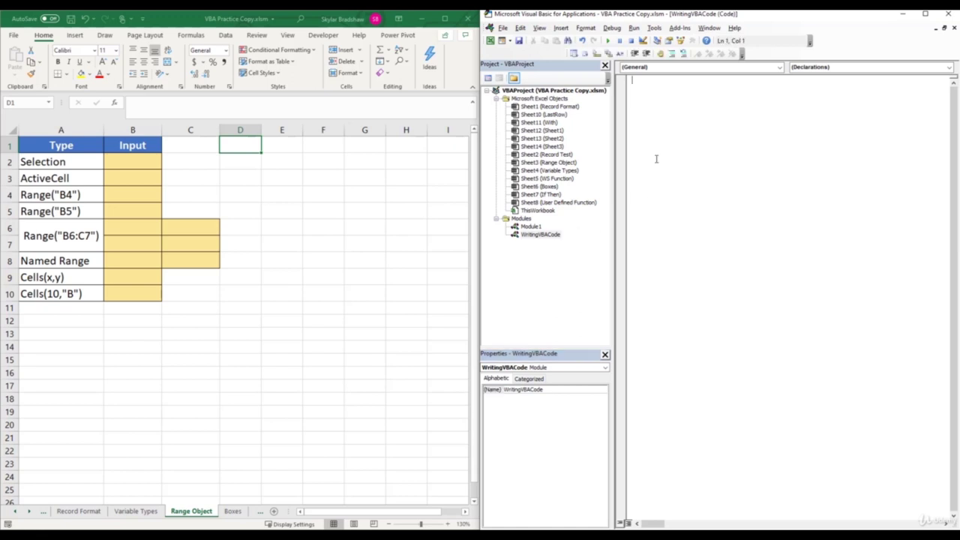
{"action": "type", "text": "sub refRange"}
{"action": "key", "text": "Return"}
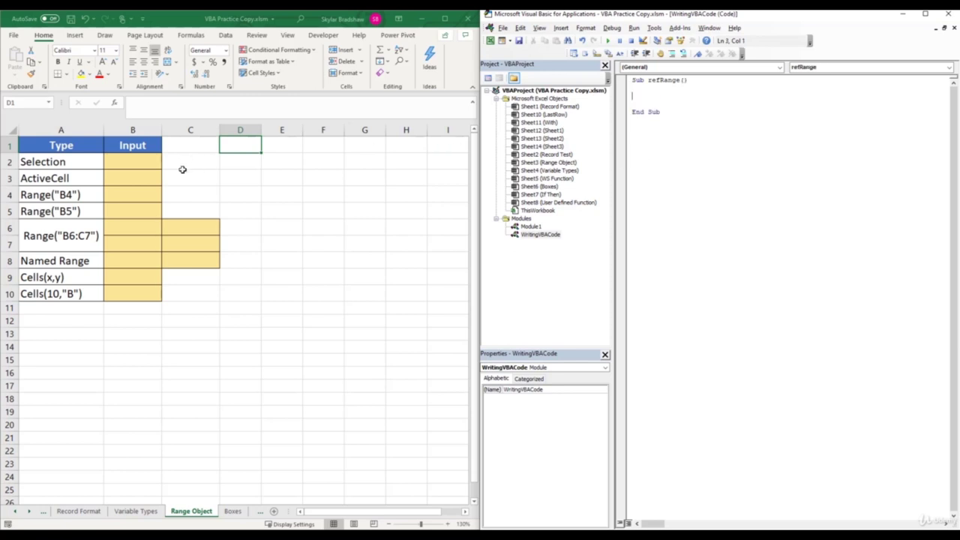
Make B2 the current cell on the worksheet, then return inside refRange
{"action": "left_click", "coordinate": [143, 177]}
{"action": "left_click", "coordinate": [146, 196]}
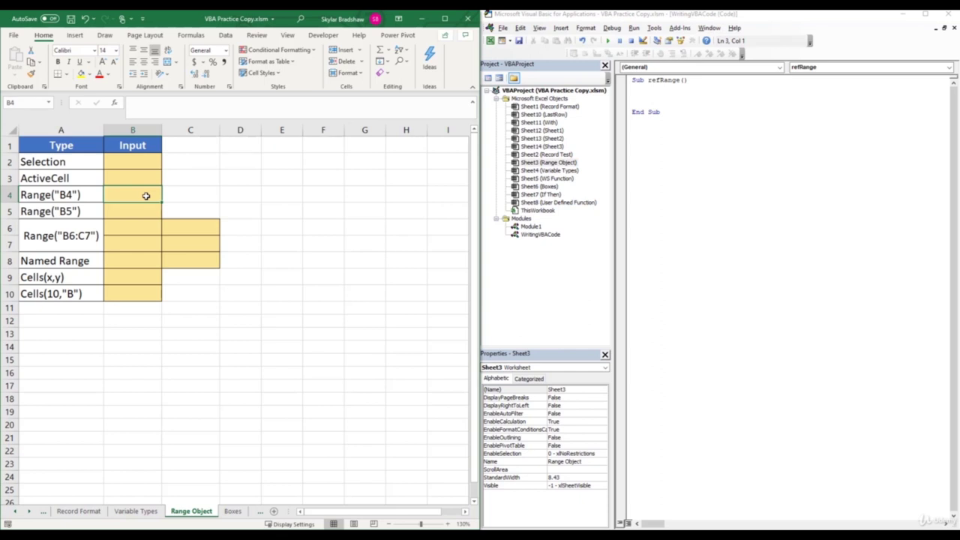
{"action": "left_click", "coordinate": [133, 162]}
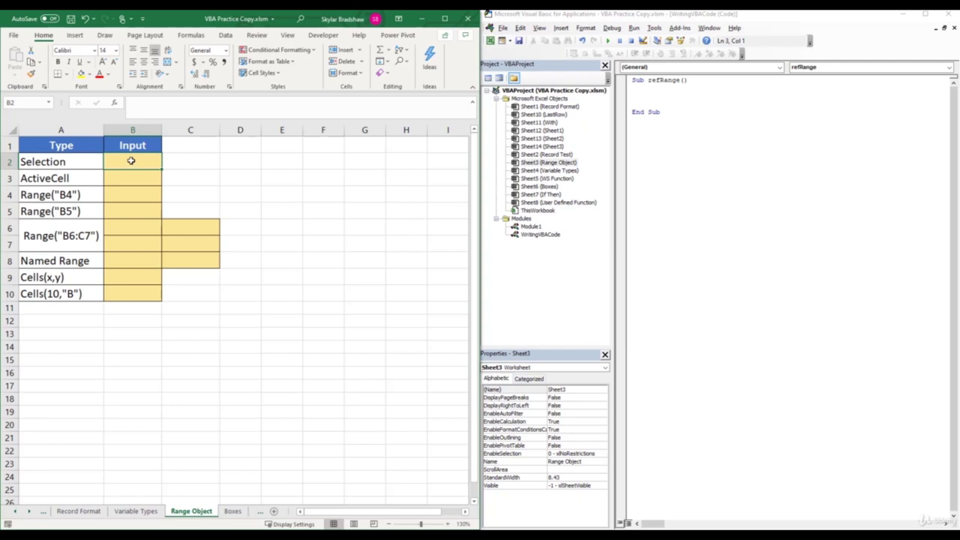
{"action": "left_click", "coordinate": [640, 96]}
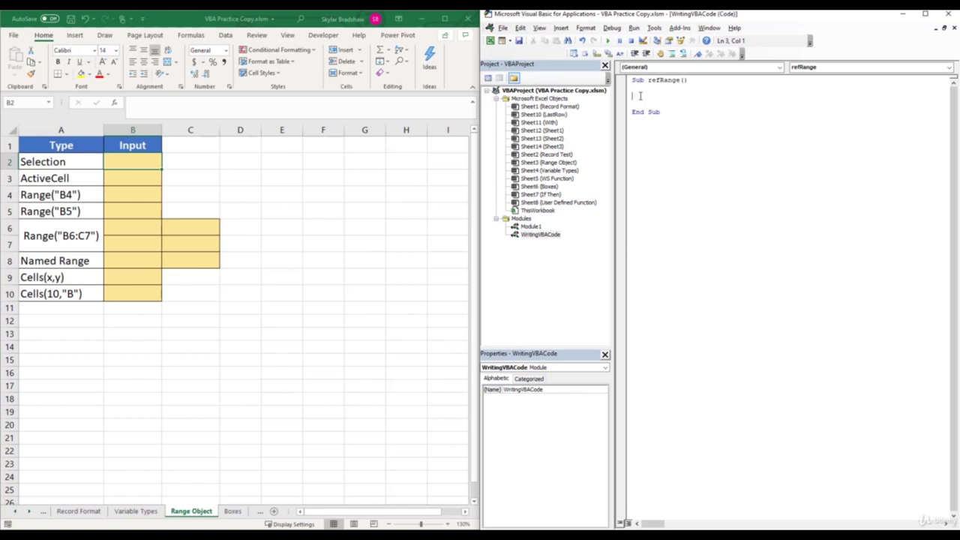
Add Selection.Value = "Select" to refRange, run it to fill B2, then select B3
{"action": "type", "text": "selection.value"}
{"action": "type", "text": "= \"se"}
{"action": "key", "text": "BackSpace"}
{"action": "key", "text": "BackSpace"}
{"action": "type", "text": "Select\""}
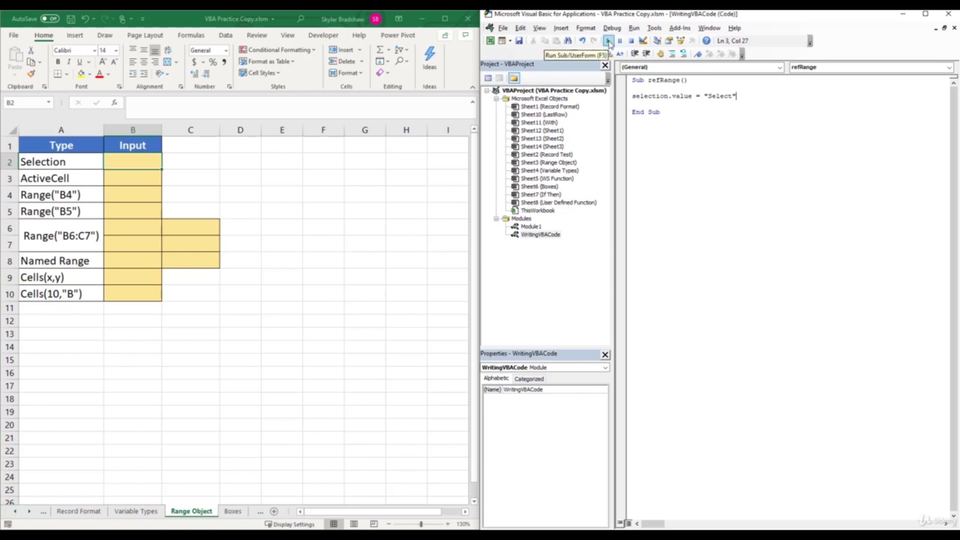
{"action": "left_click", "coordinate": [609, 41]}
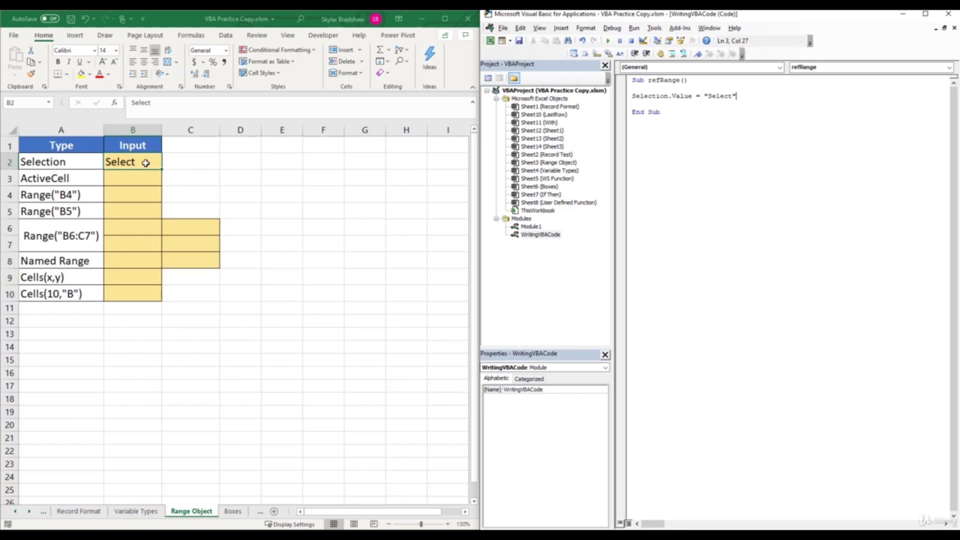
{"action": "left_click", "coordinate": [143, 179]}
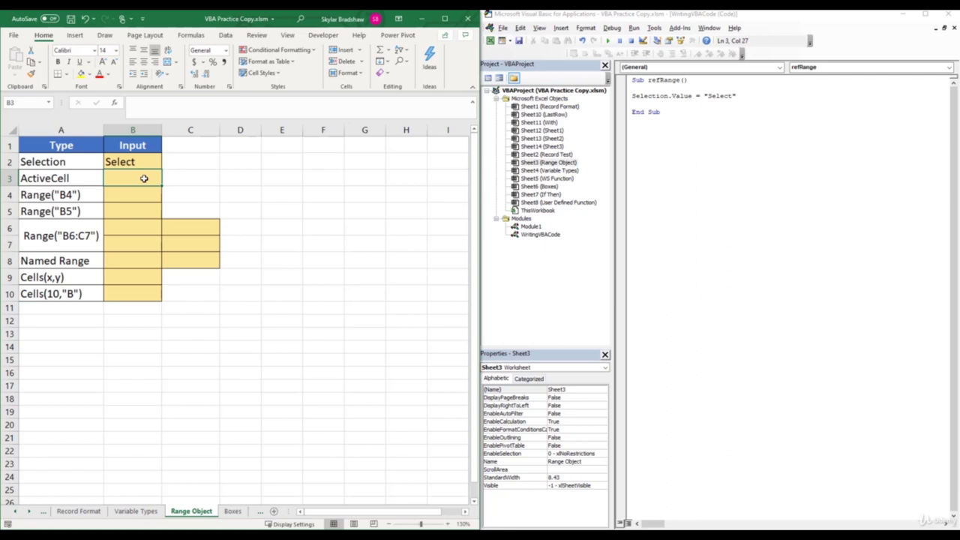
Add ActiveCell.Value = "Active" below the Selection line and comment out the Selection line
{"action": "left_click", "coordinate": [642, 103]}
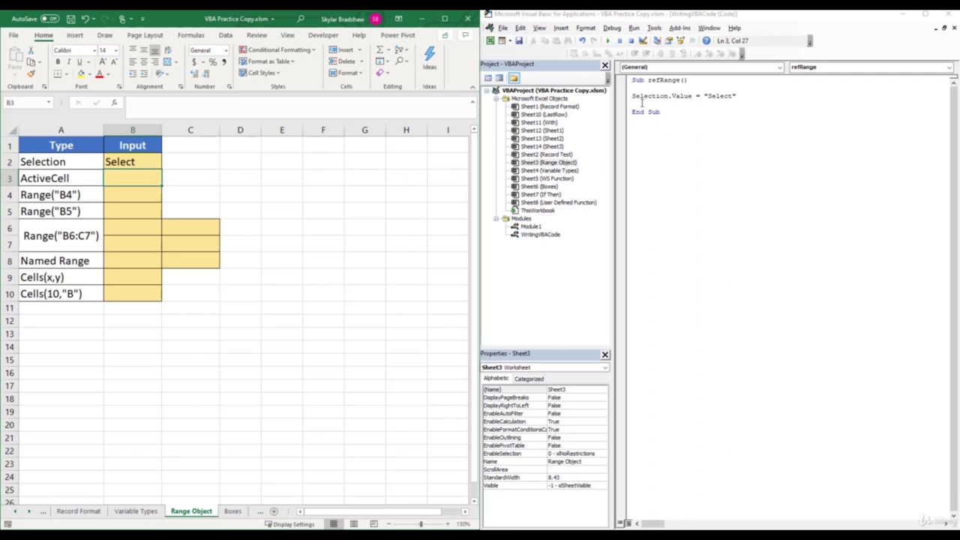
{"action": "key", "text": "Return"}
{"action": "type", "text": "activece"}
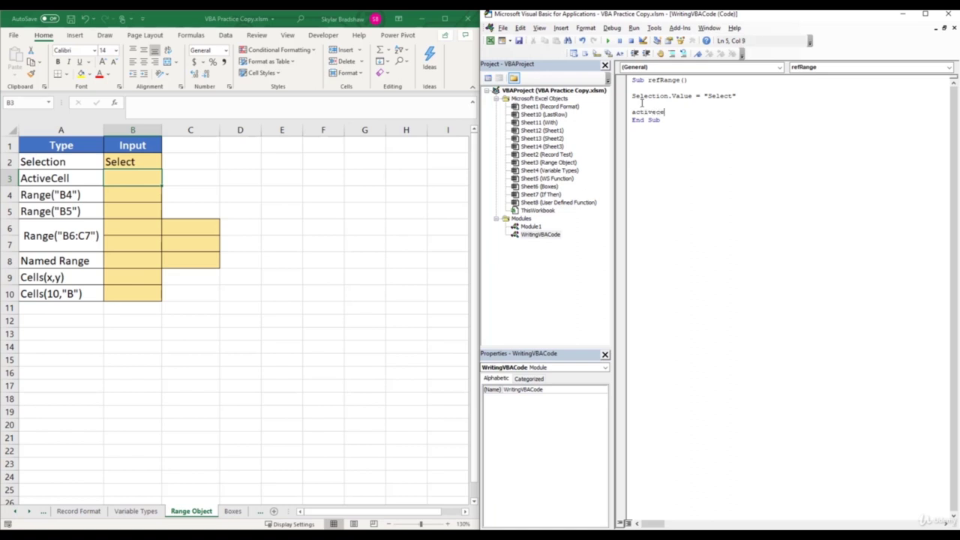
{"action": "type", "text": "ll.value = \"Active\""}
{"action": "key", "text": "Return"}
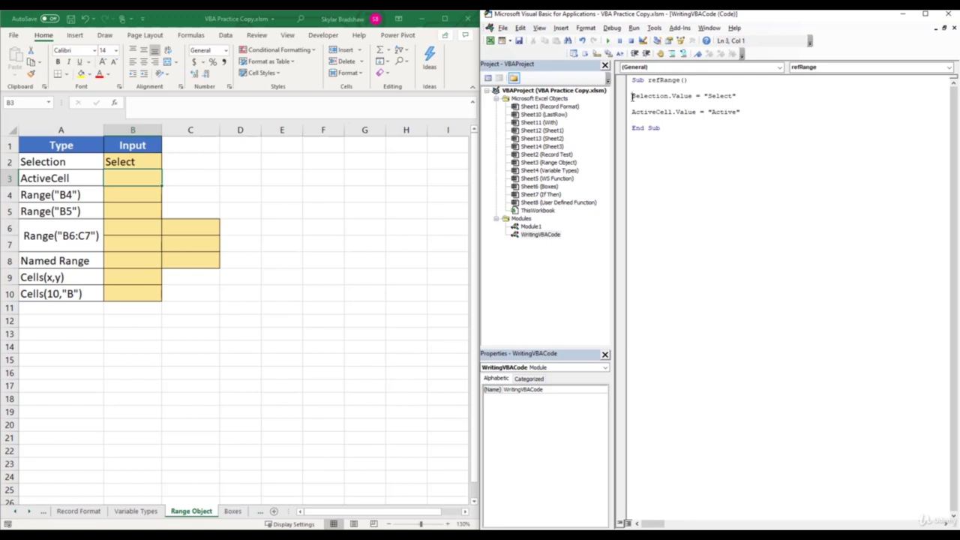
{"action": "type", "text": "'"}
{"action": "left_click", "coordinate": [677, 123]}
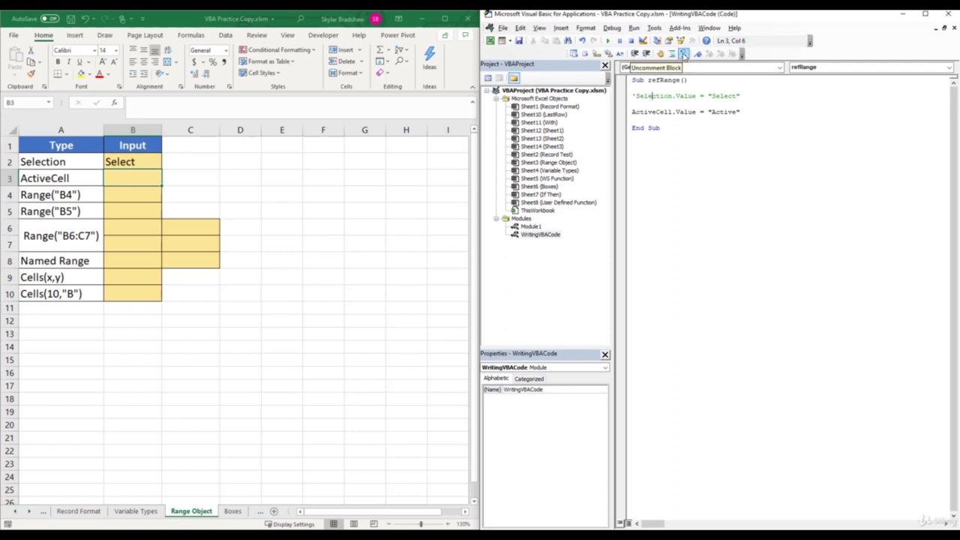
Toggle the Selection line's comment off and back on, then run refRange to write Active in B3
{"action": "left_click", "coordinate": [683, 54]}
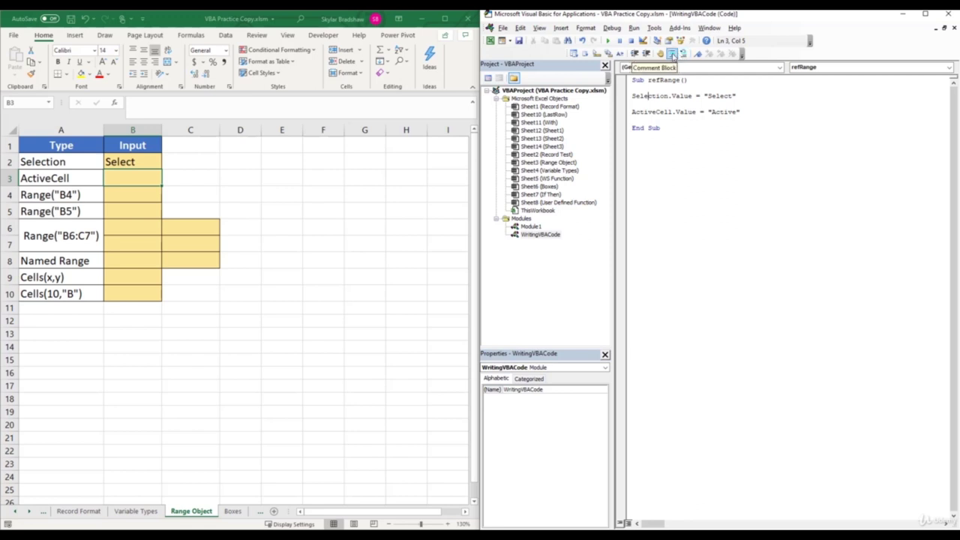
{"action": "left_click", "coordinate": [673, 55]}
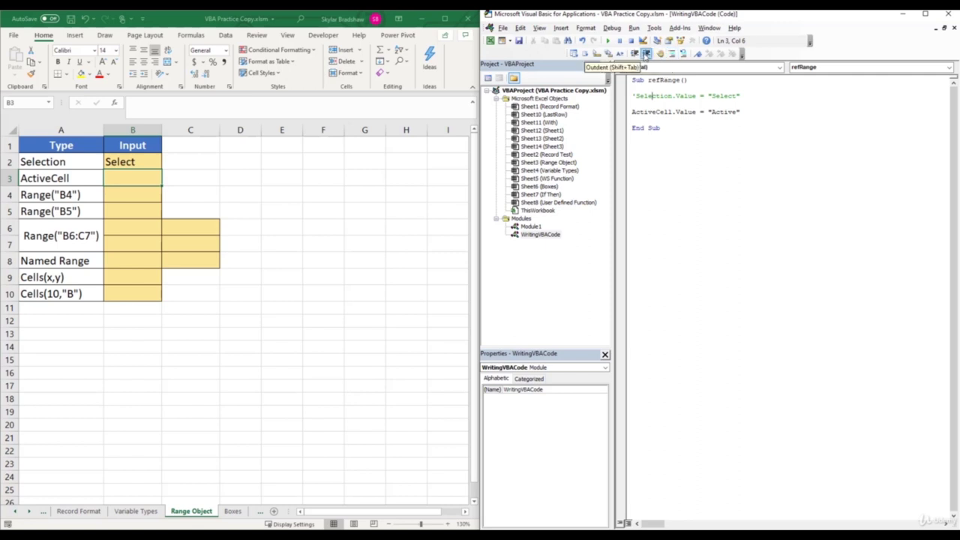
{"action": "left_click", "coordinate": [540, 27]}
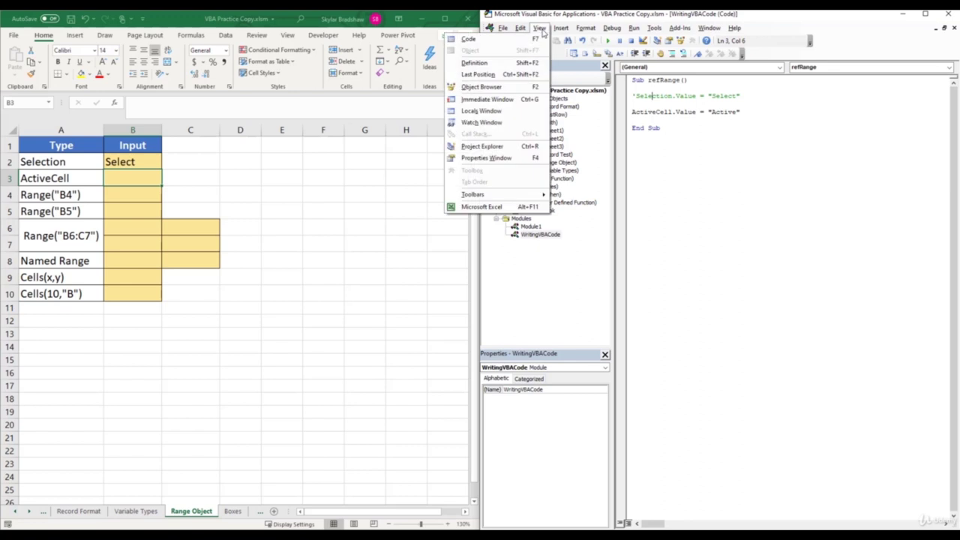
{"action": "mouse_move", "coordinate": [543, 195]}
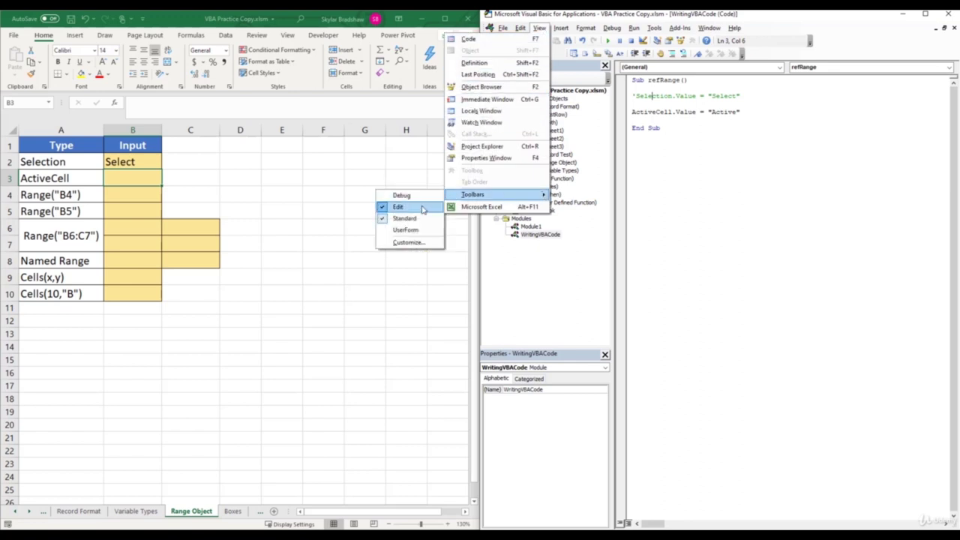
{"action": "left_click", "coordinate": [667, 122]}
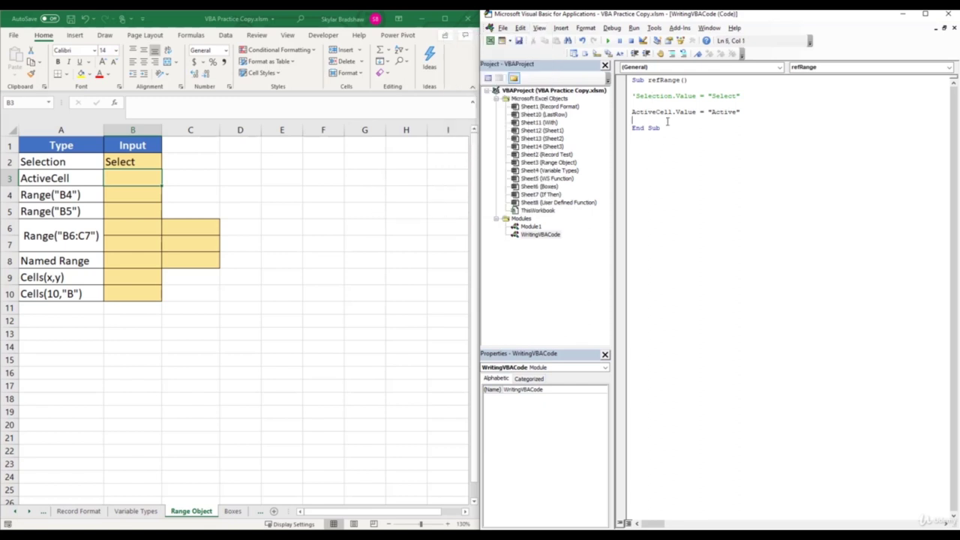
{"action": "left_click", "coordinate": [608, 41]}
Select C1:C5, then B4 and C1 on the sheet, and add blank lines above End Sub
{"action": "left_click_drag", "start_coordinate": [179, 148], "coordinate": [180, 203]}
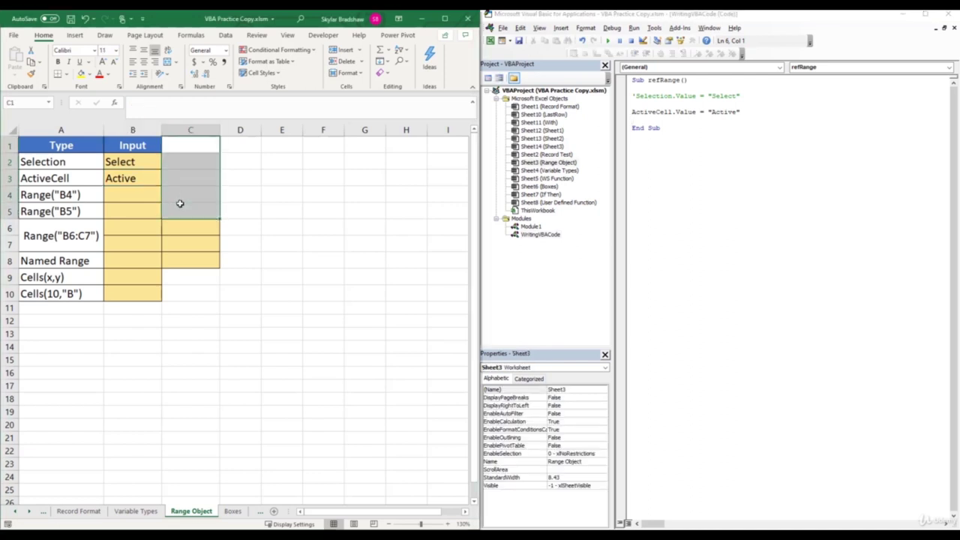
{"action": "left_click", "coordinate": [155, 196]}
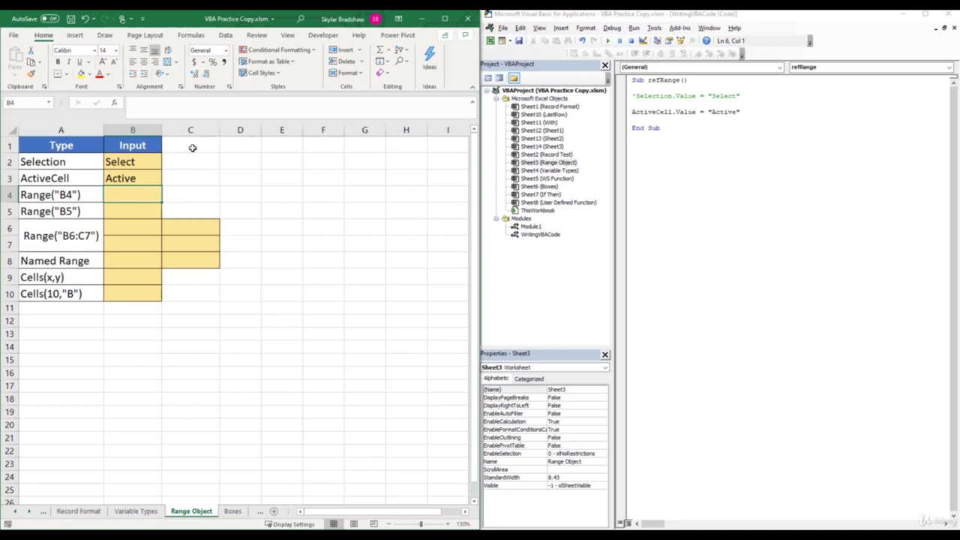
{"action": "left_click", "coordinate": [192, 148]}
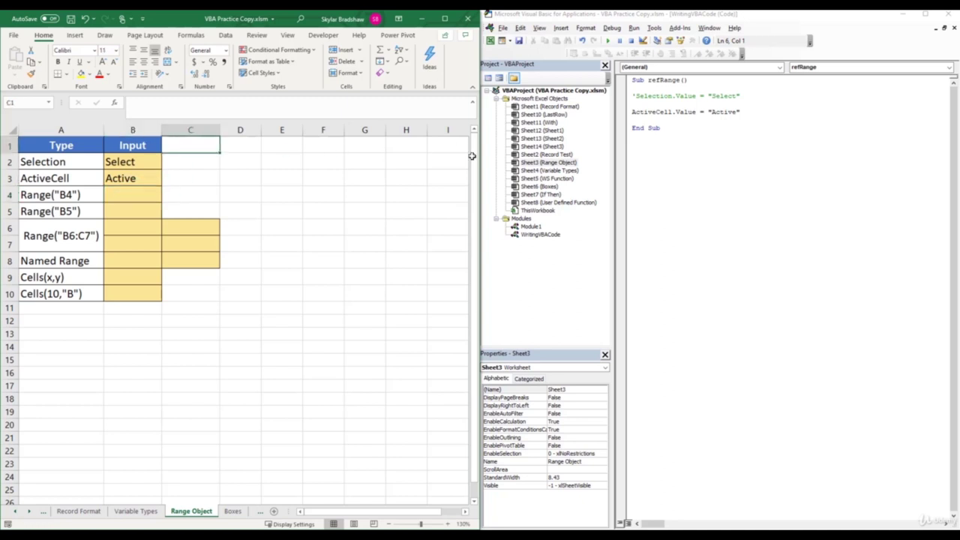
{"action": "left_click", "coordinate": [640, 122]}
{"action": "key", "text": "Return"}
{"action": "key", "text": "Return"}
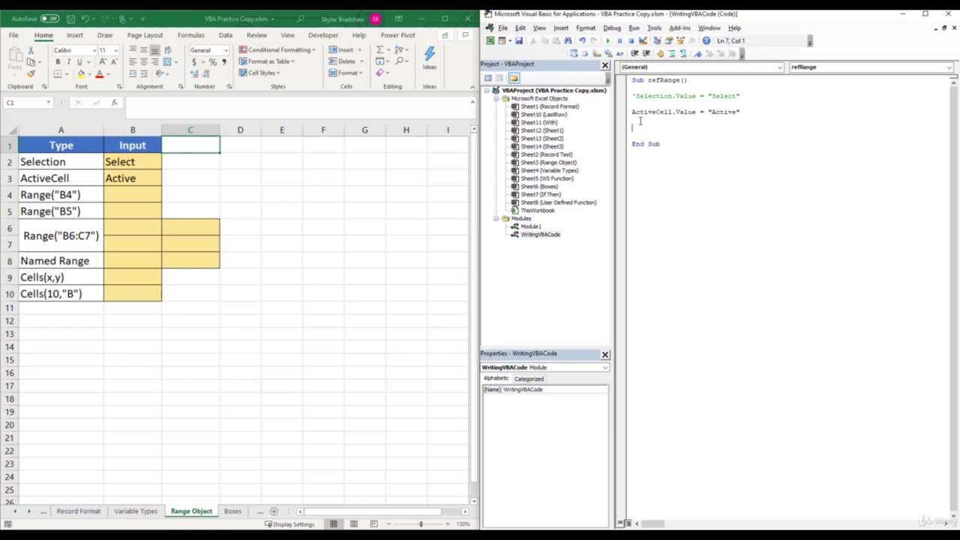
Add ThisWorkbook.Worksheets("Range Object").Range("B4").Value = "Cell B4" to refRange
{"action": "type", "text": "thisworkbook."}
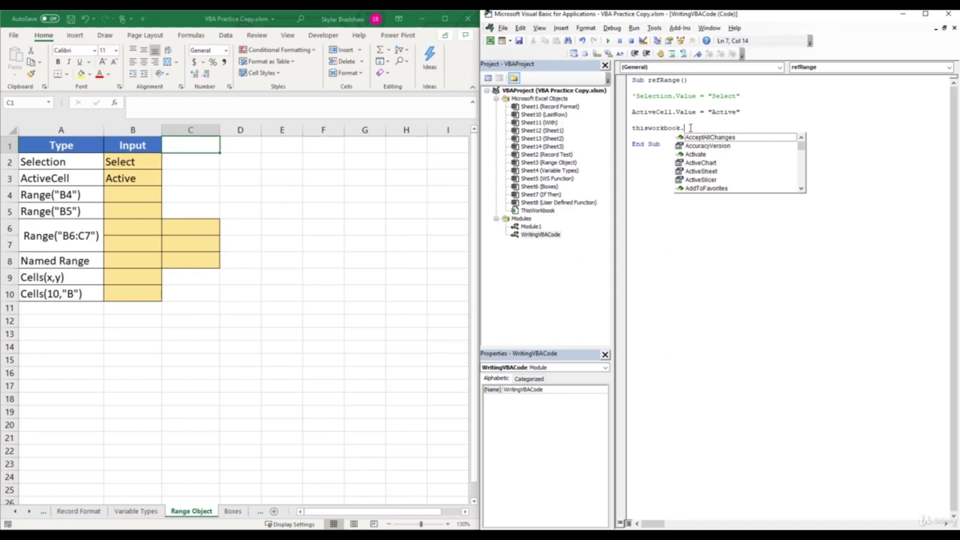
{"action": "type", "text": "wo"}
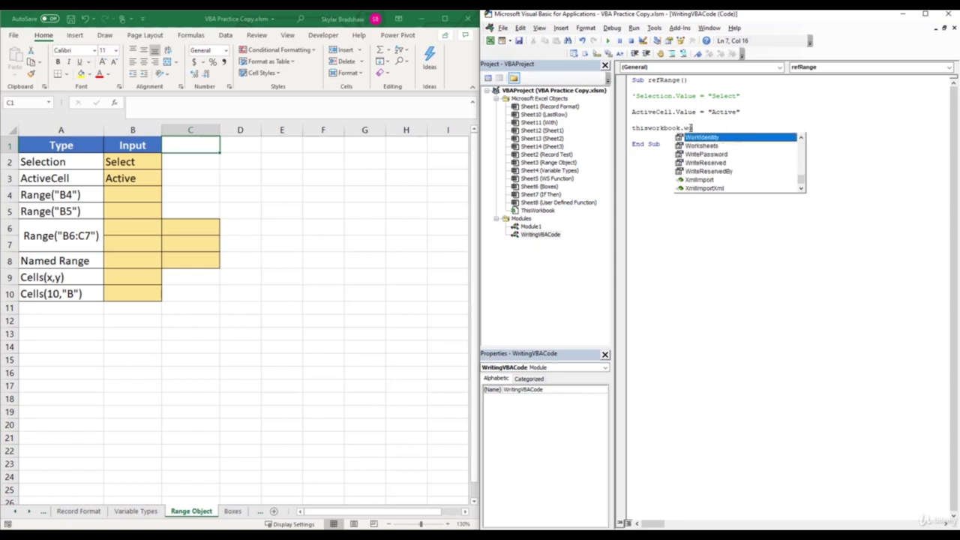
{"action": "type", "text": "rksheets"}
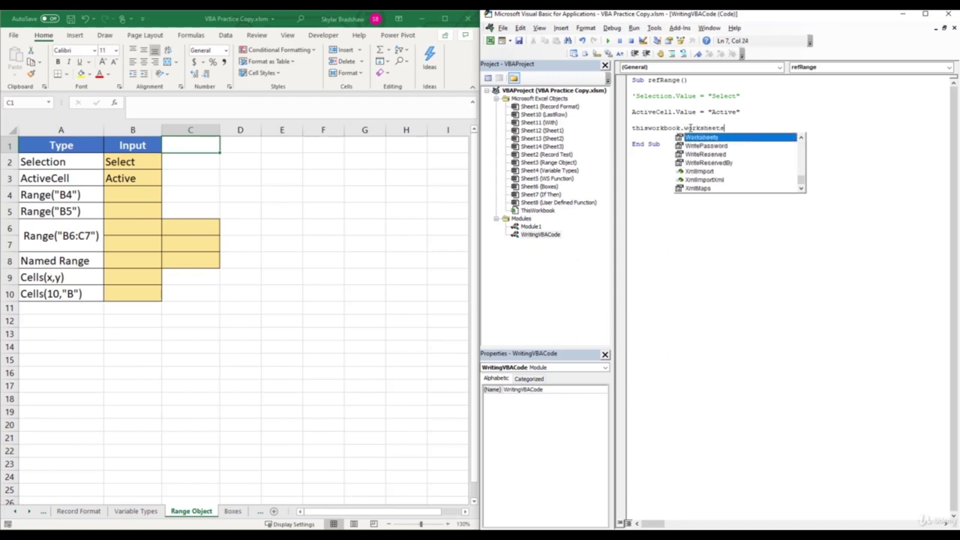
{"action": "type", "text": "("}
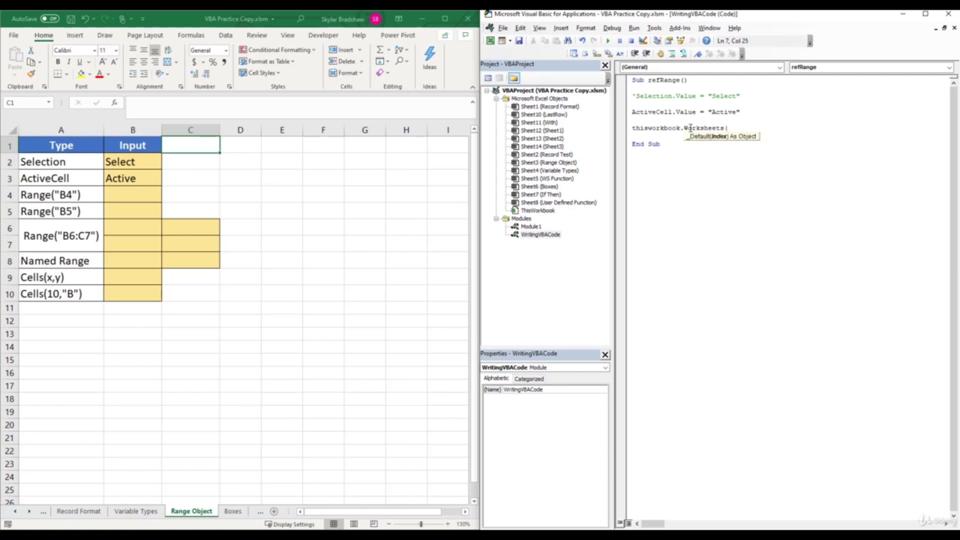
{"action": "type", "text": "\"Range Object\")"}
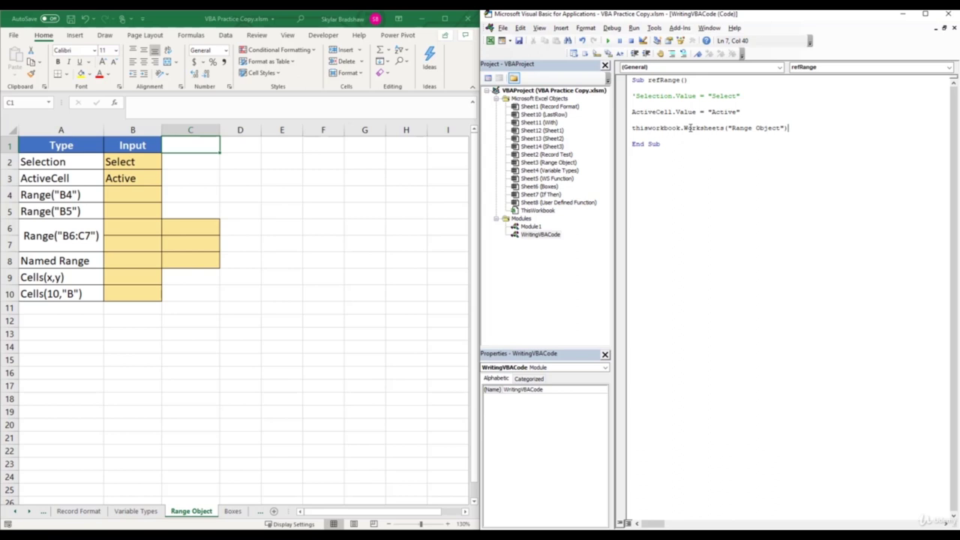
{"action": "type", "text": ".range(\"B4\").value = \"Cell B4\""}
{"action": "key", "text": "Return"}
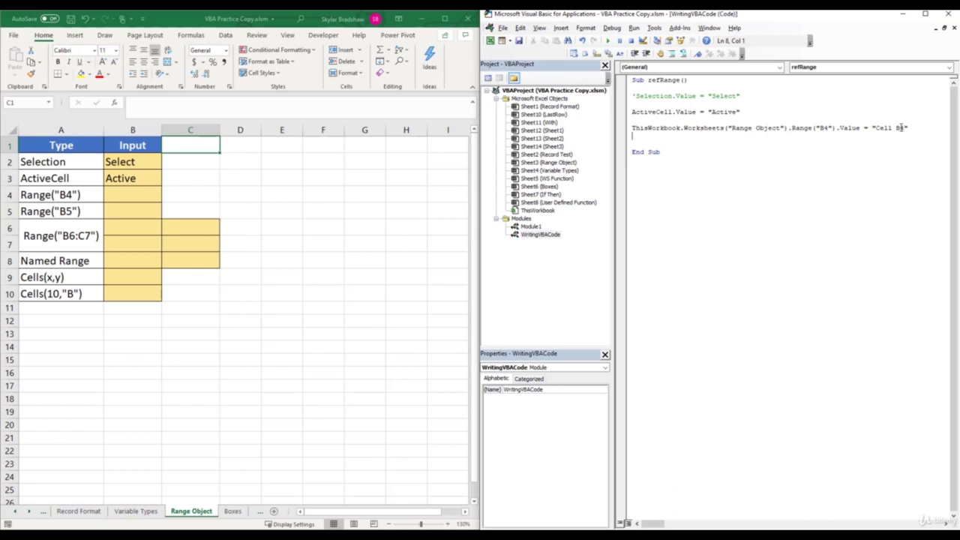
{"action": "left_click", "coordinate": [648, 111]}
Comment out the ActiveCell line and run refRange so B4 shows Cell B4
{"action": "left_click", "coordinate": [672, 55]}
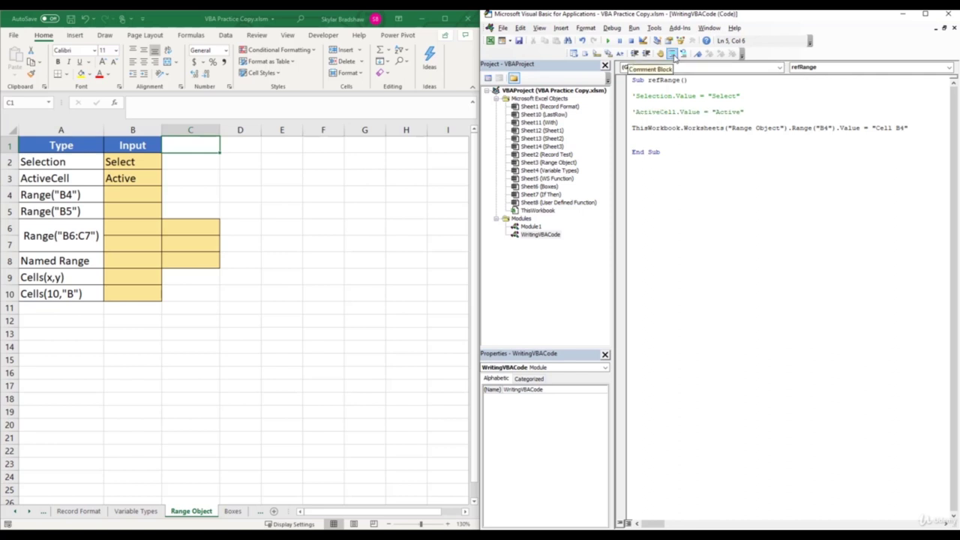
{"action": "left_click", "coordinate": [608, 41]}
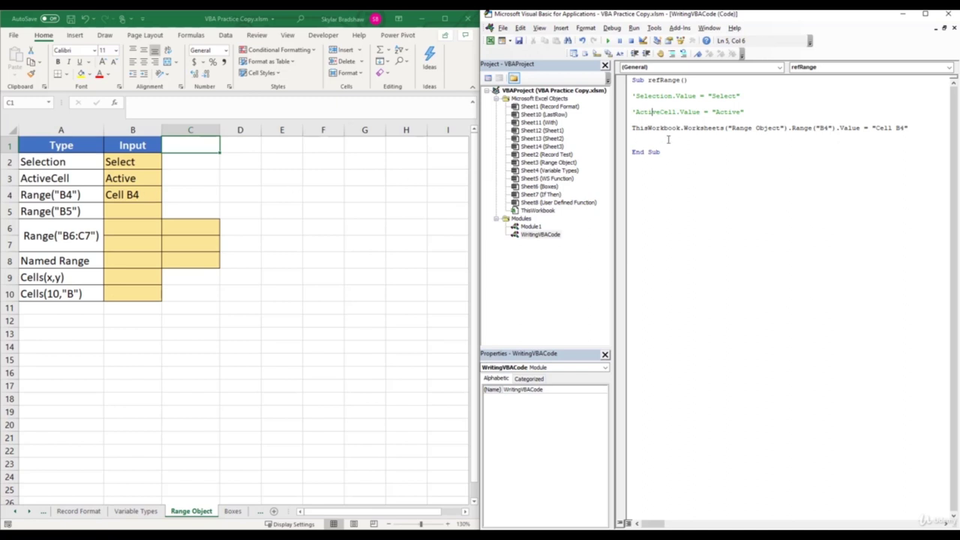
{"action": "left_click", "coordinate": [668, 127]}
Comment out the ThisWorkbook line and start typing Range("B5").Value = "Cell B5"
{"action": "left_click", "coordinate": [659, 54]}
{"action": "left_click", "coordinate": [639, 143]}
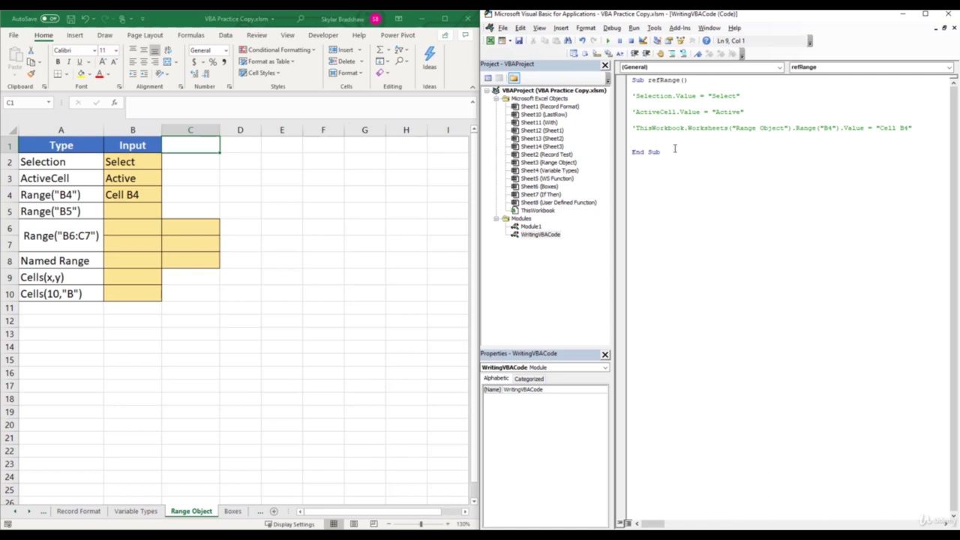
{"action": "type", "text": "range("}
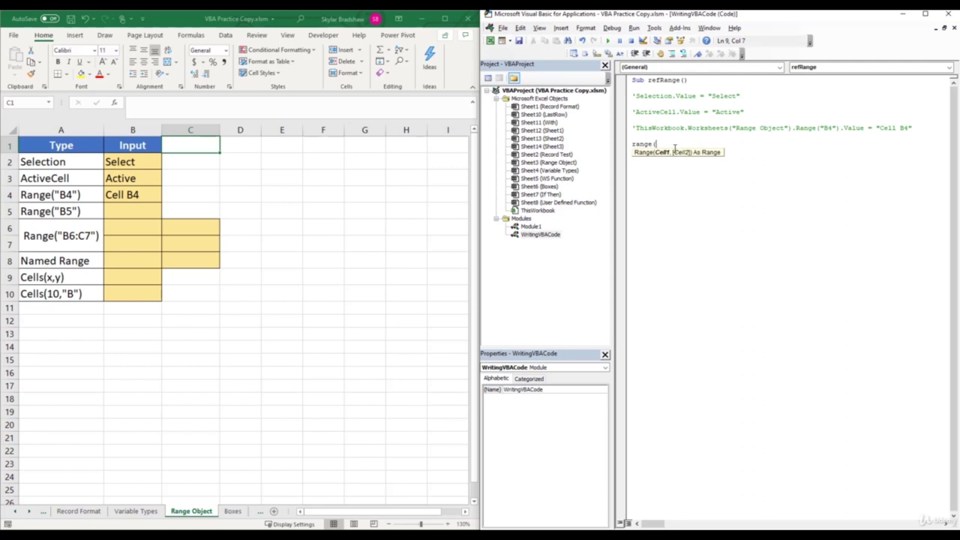
{"action": "type", "text": "\"B5\")"}
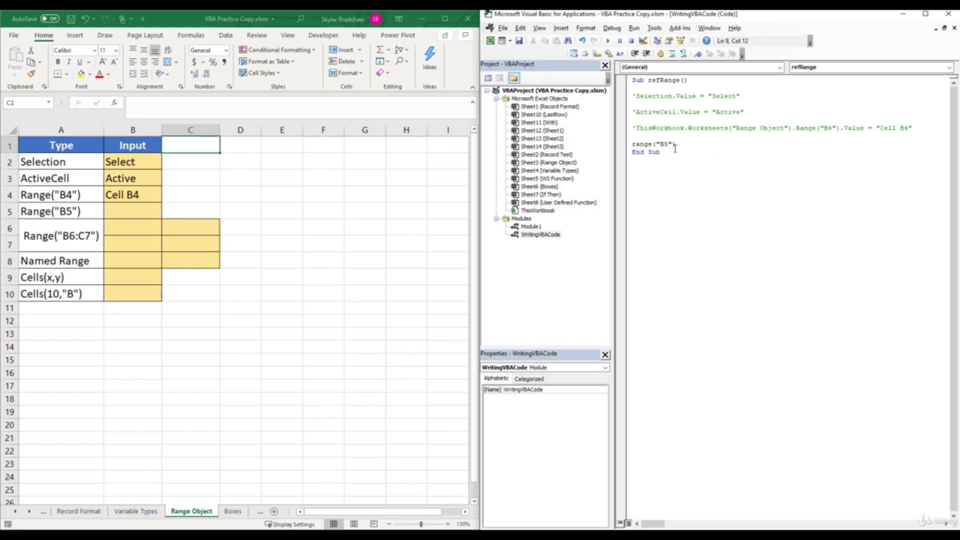
{"action": "type", "text": ".Value "}
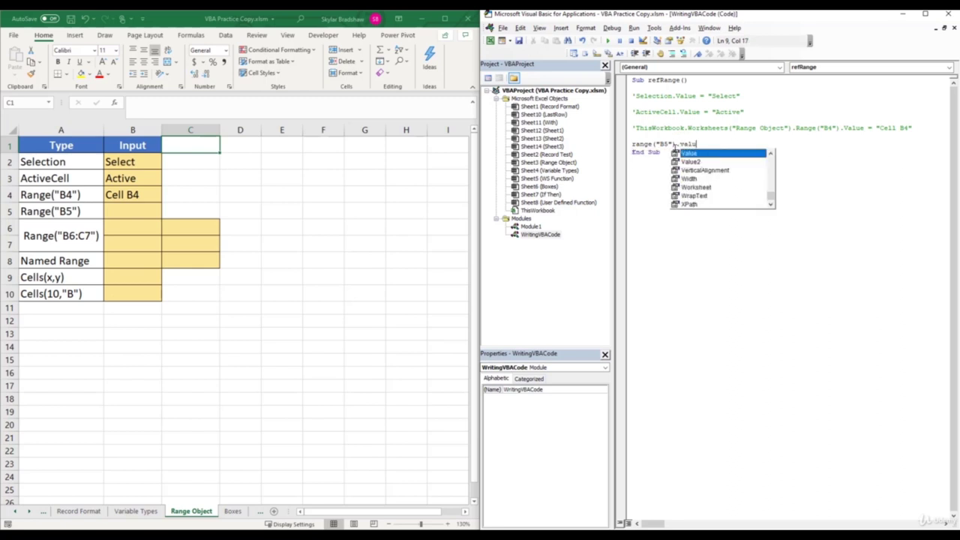
{"action": "type", "text": "= "}
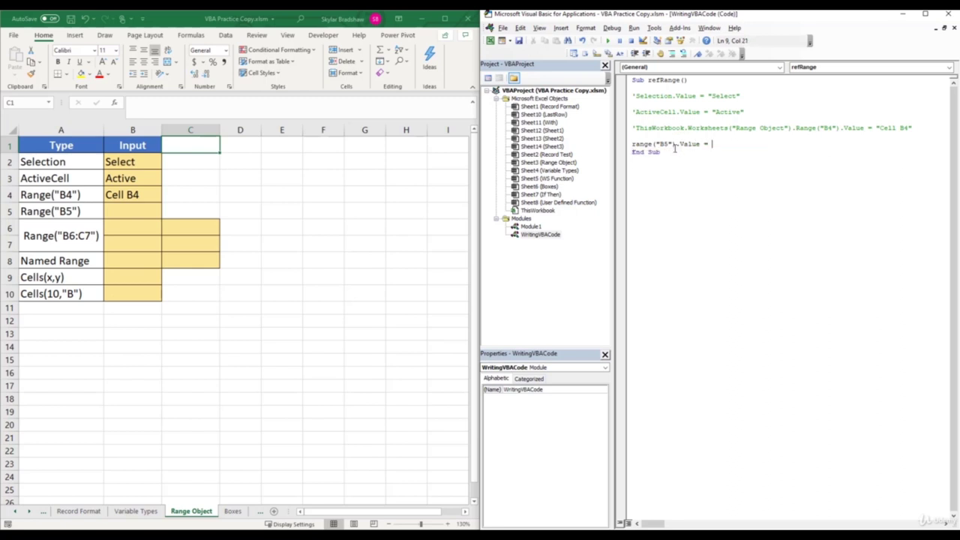
{"action": "type", "text": "\"Cell B5\""}
Finish the Range("B5") line and run it to fill B5, then preview target cells B6:C7
{"action": "key", "text": "Return"}
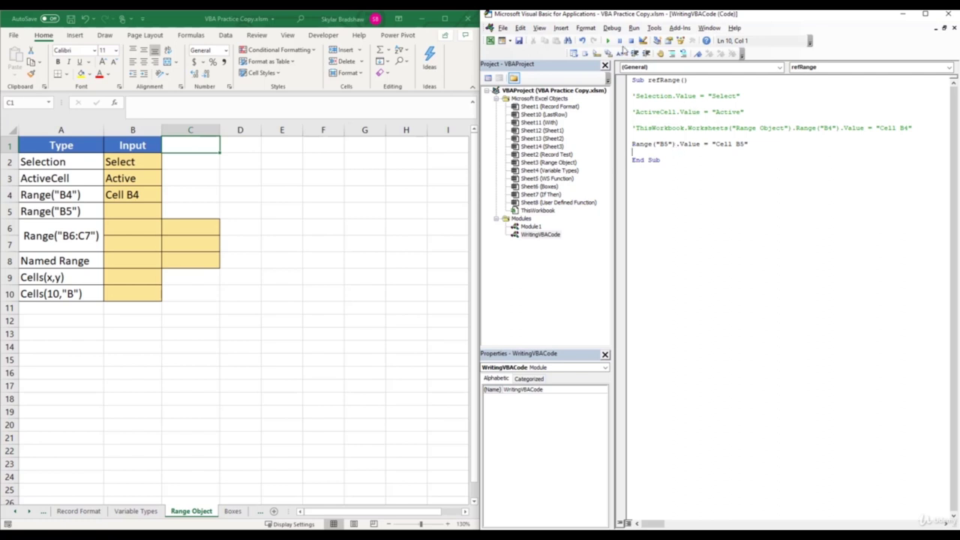
{"action": "left_click", "coordinate": [608, 40]}
{"action": "left_click", "coordinate": [146, 228]}
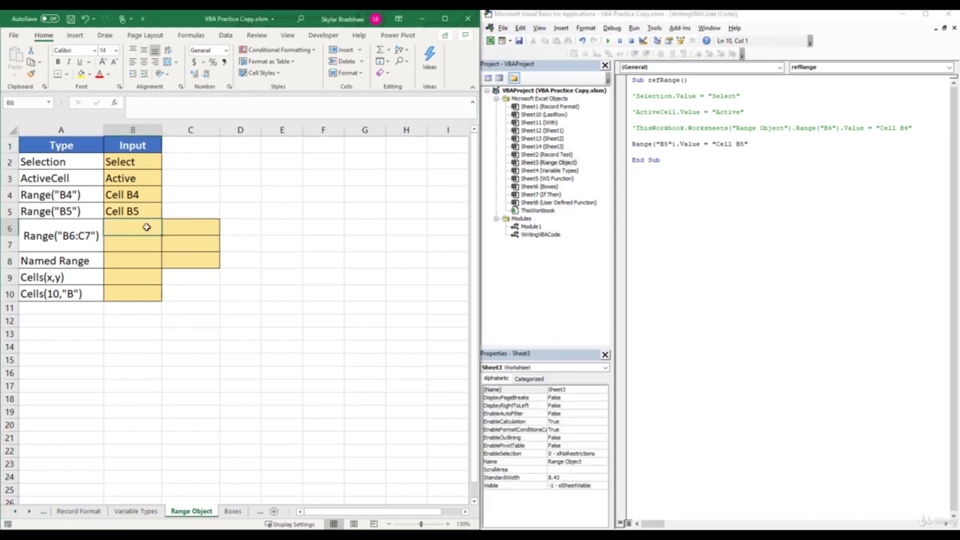
{"action": "left_click_drag", "start_coordinate": [146, 228], "coordinate": [181, 242]}
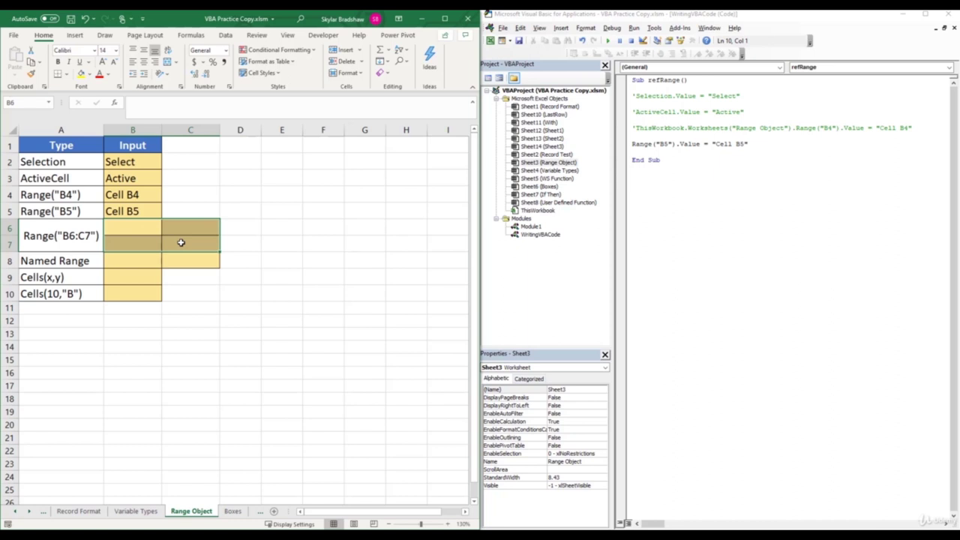
{"action": "left_click", "coordinate": [196, 147]}
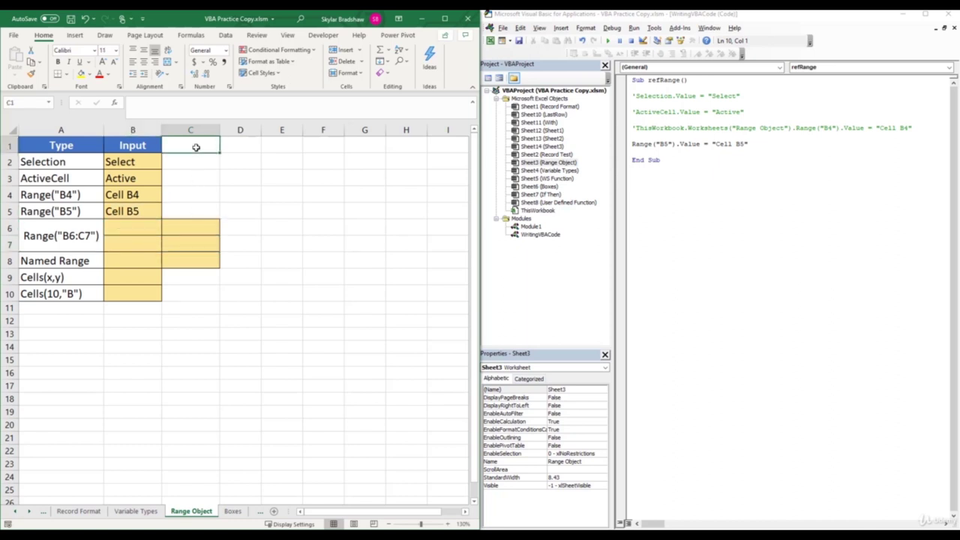
{"action": "left_click", "coordinate": [644, 144]}
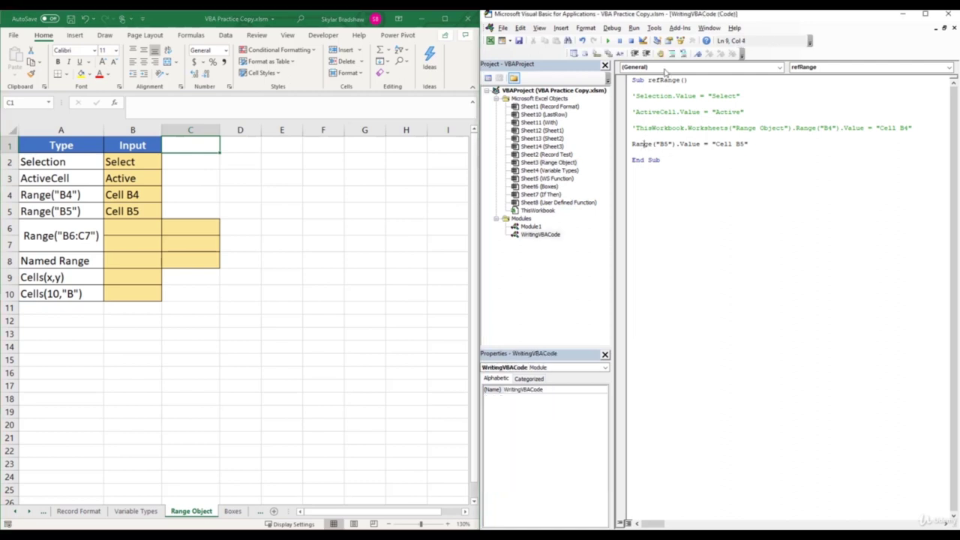
Comment out the Range("B5") line and open a blank line above End Sub
{"action": "left_click", "coordinate": [671, 57]}
{"action": "left_click", "coordinate": [642, 152]}
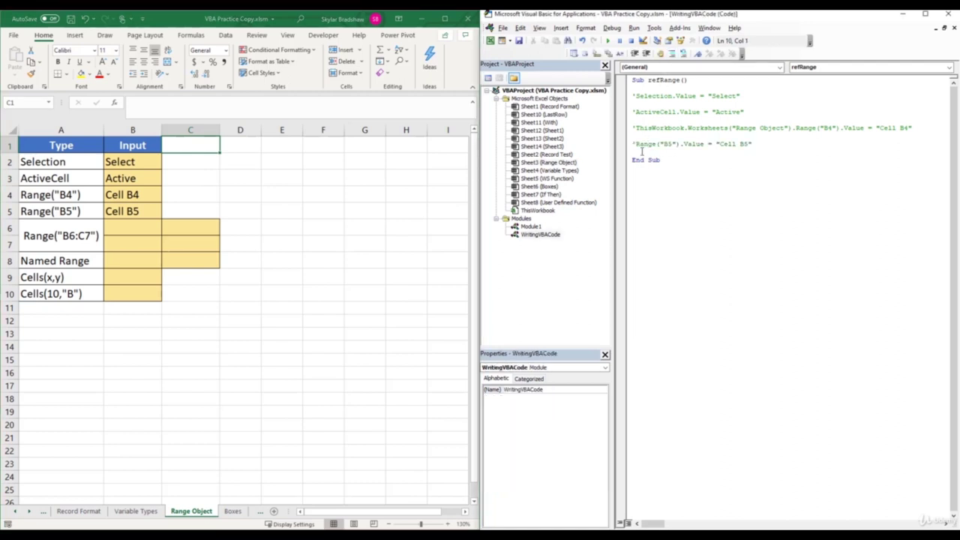
{"action": "key", "text": "Return"}
Add a line filling B6:C7 with "B6:C7", run it, then list the workbook's named ranges
{"action": "type", "text": "range(\""}
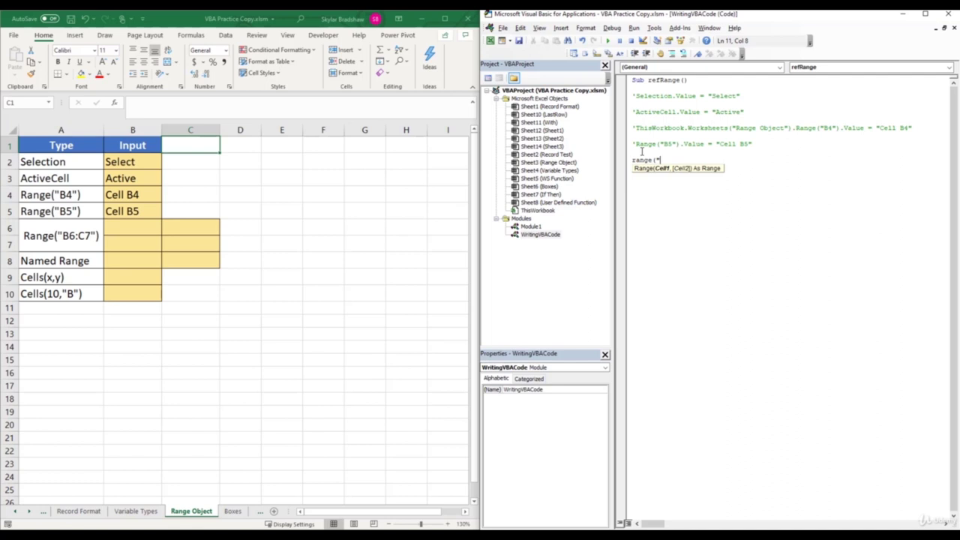
{"action": "type", "text": "B4"}
{"action": "type", "text": ":"}
{"action": "type", "text": "C7"}
{"action": "type", "text": "\""}
{"action": "type", "text": ")"}
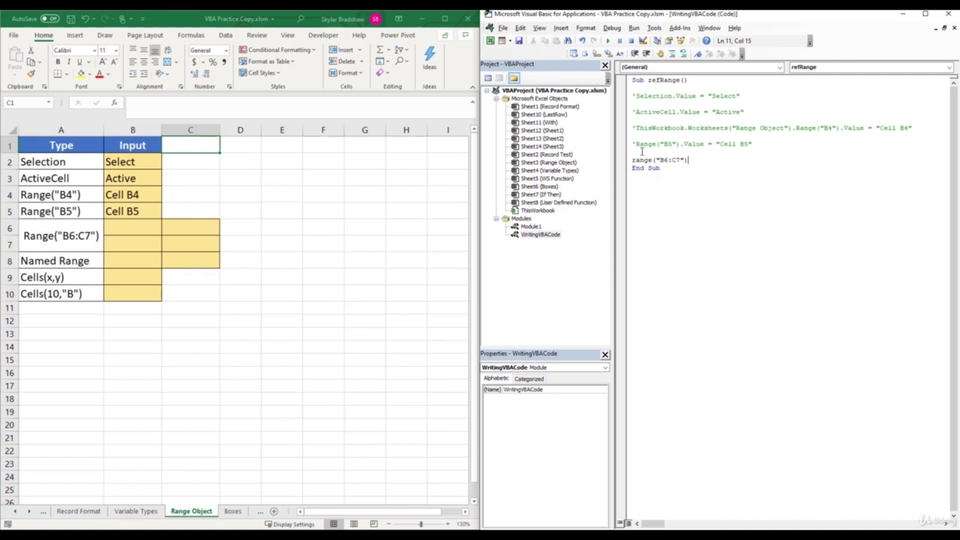
{"action": "type", "text": ".Value = \"B6:C7\""}
{"action": "key", "text": "Return"}
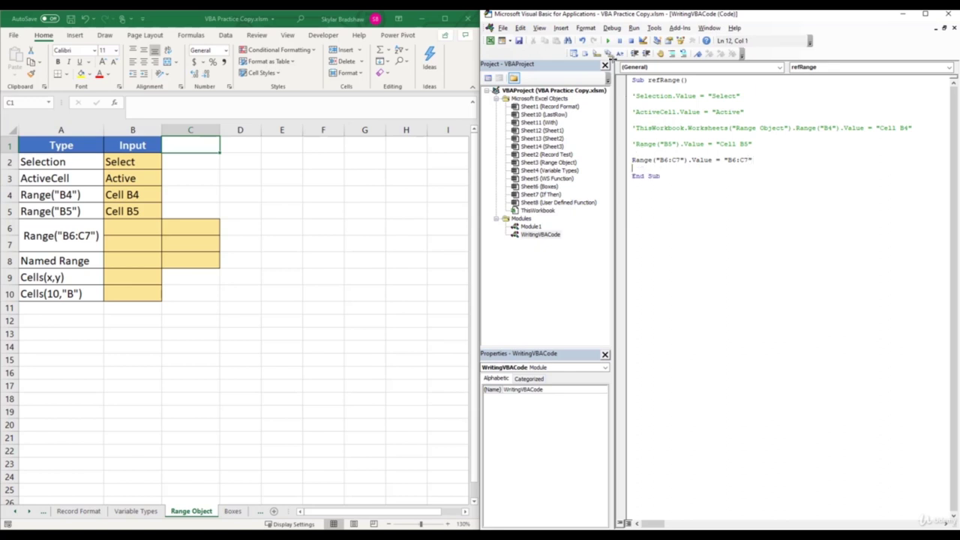
{"action": "left_click", "coordinate": [609, 41]}
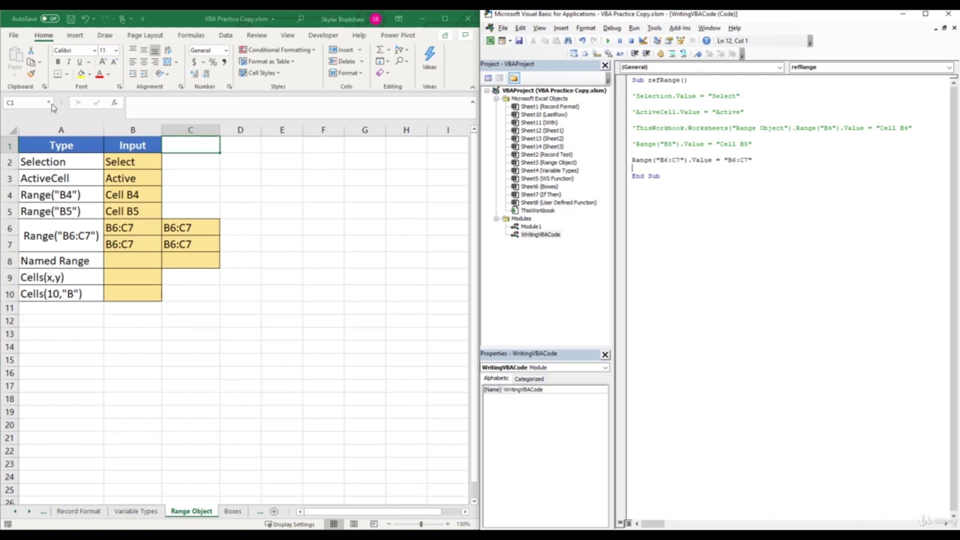
{"action": "left_click", "coordinate": [50, 104]}
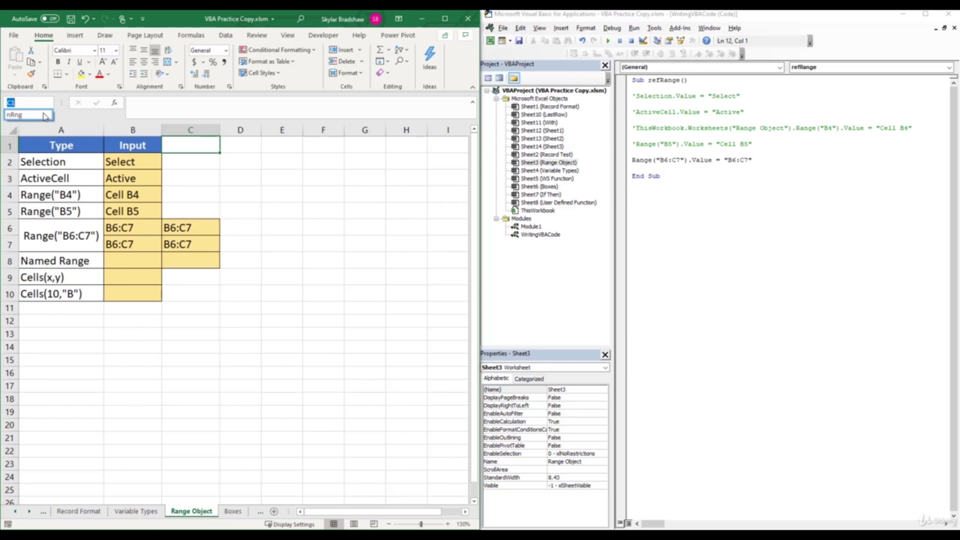
Check the nRng named range in Excel, then comment out the Range("B6:C7") line
{"action": "left_click", "coordinate": [30, 114]}
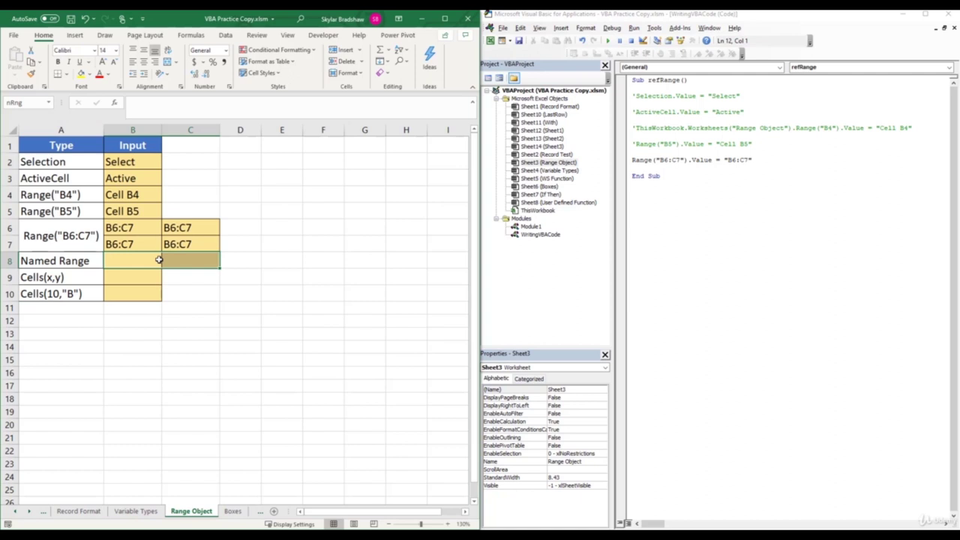
{"action": "left_click", "coordinate": [181, 211]}
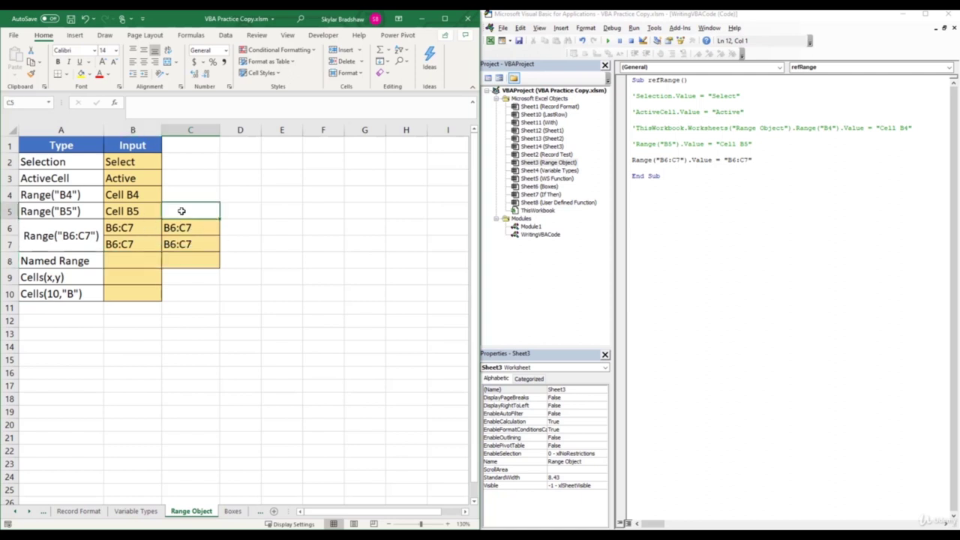
{"action": "left_click", "coordinate": [642, 159]}
{"action": "key", "text": "Home"}
{"action": "type", "text": "'"}
Add Range("nRng").Value = "nRng" on a new line above End Sub
{"action": "left_click", "coordinate": [643, 168]}
{"action": "key", "text": "Return"}
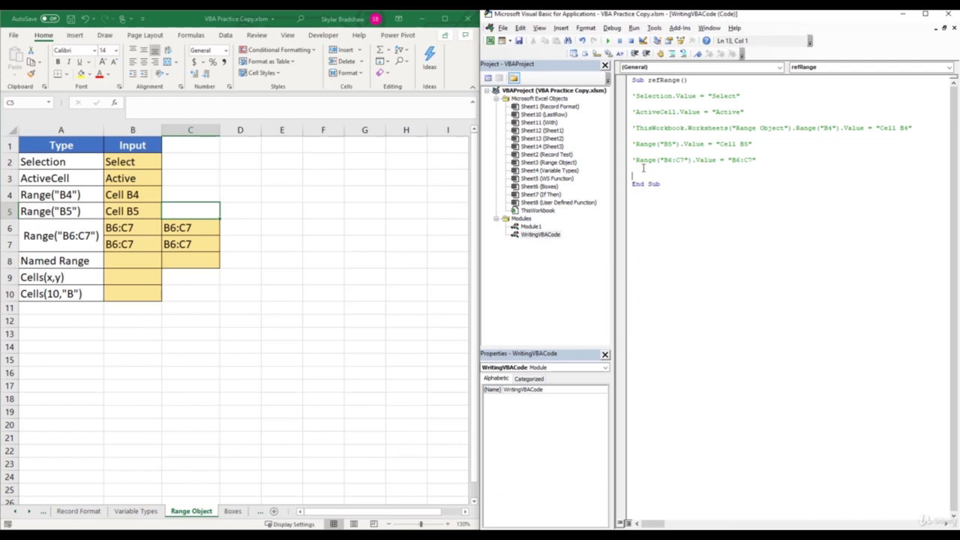
{"action": "type", "text": "range("}
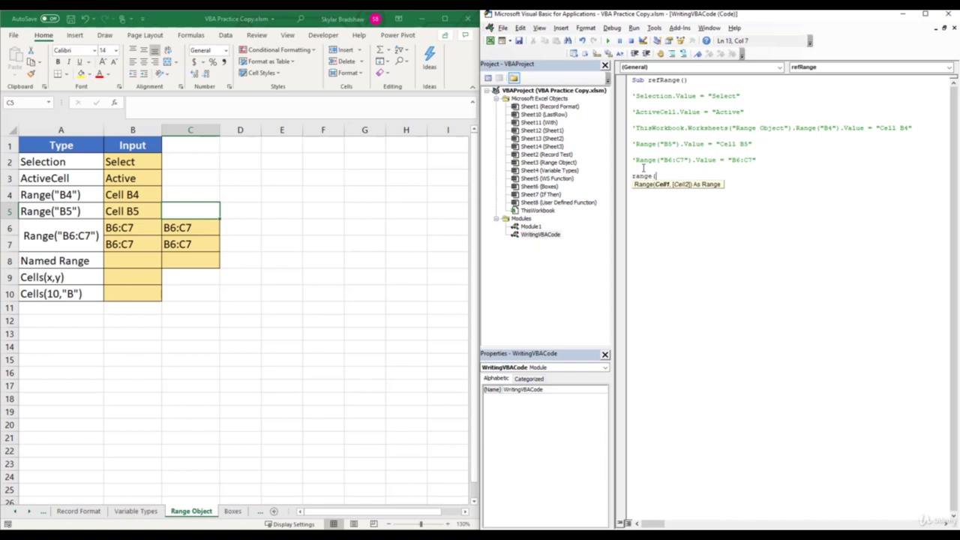
{"action": "type", "text": "\"nRng\")"}
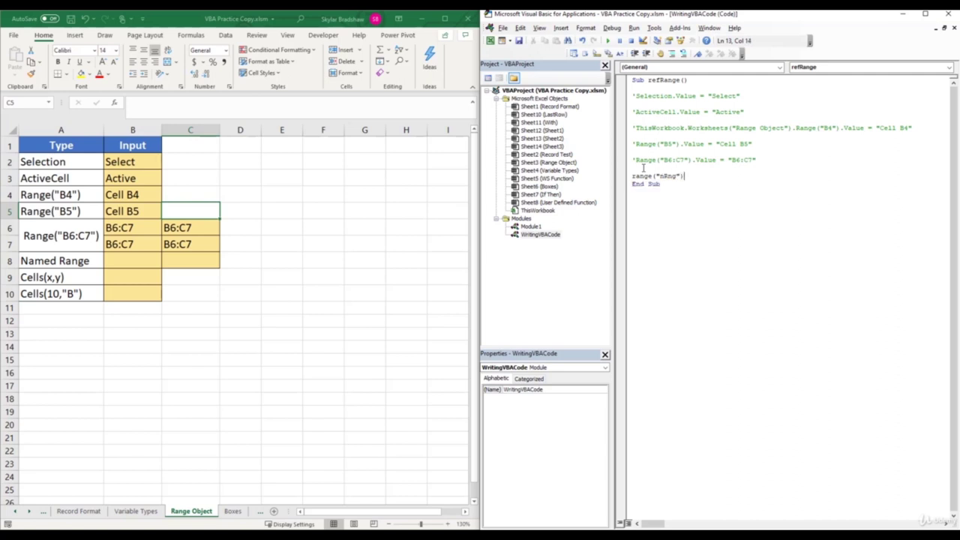
{"action": "type", "text": ".Value "}
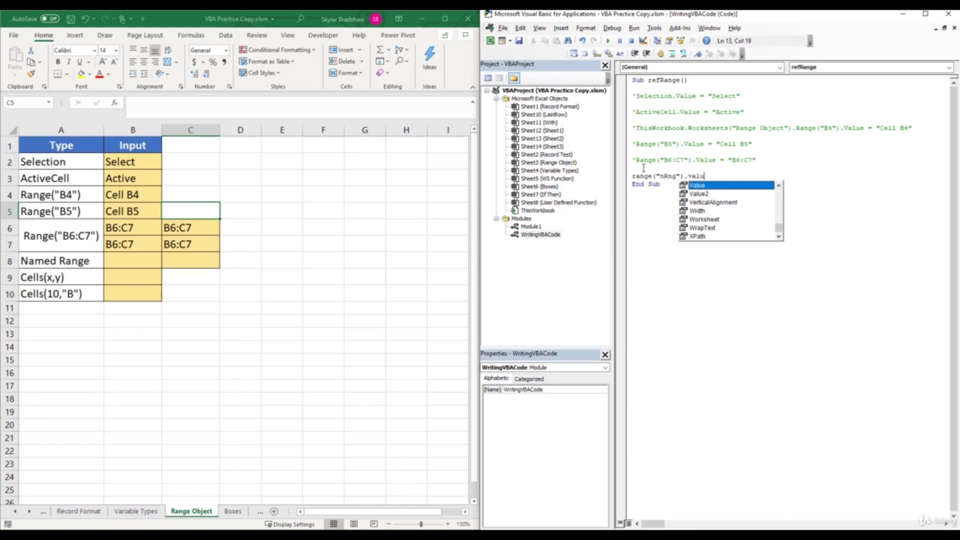
{"action": "type", "text": "= "}
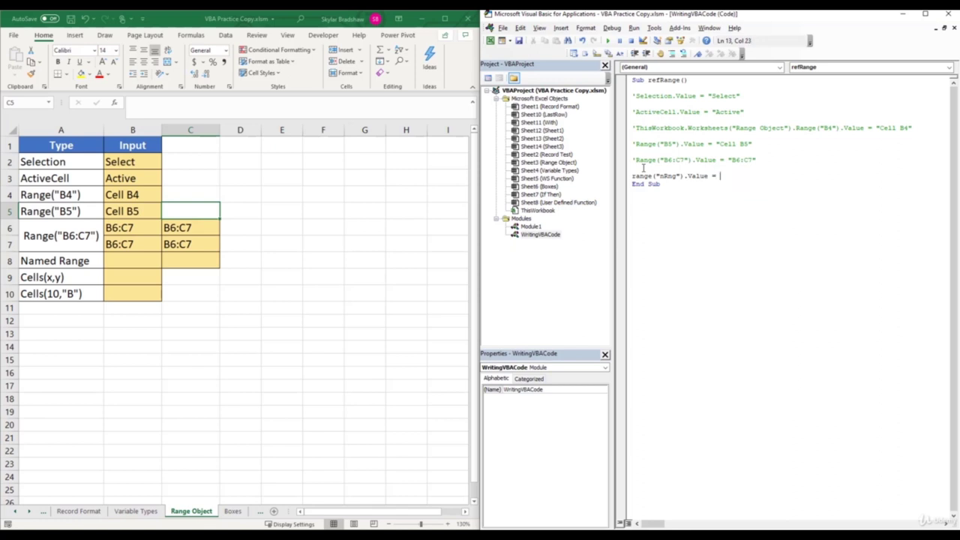
{"action": "type", "text": "\"nRng\""}
{"action": "key", "text": "Return"}
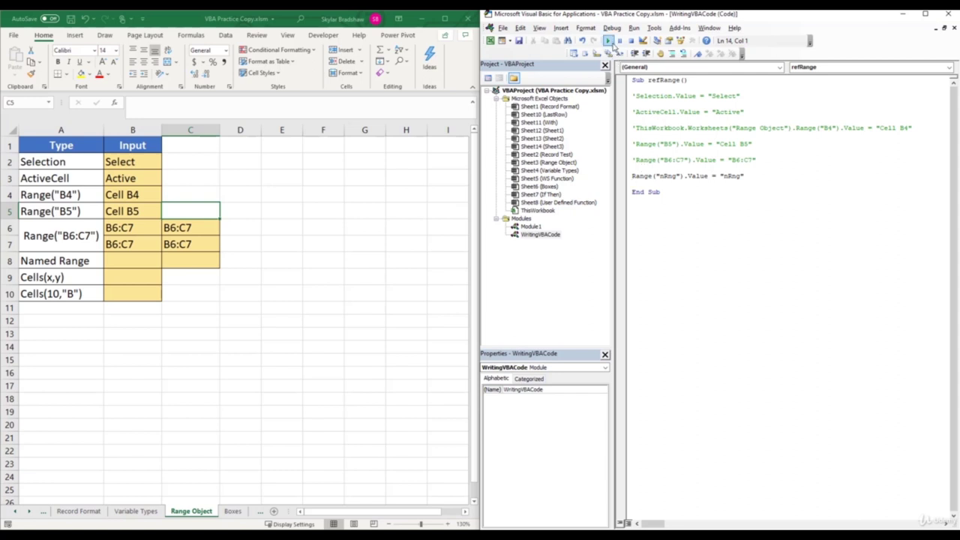
Run refRange to fill B8:C8 with nRng, then comment out the nRng line
{"action": "left_click", "coordinate": [610, 42]}
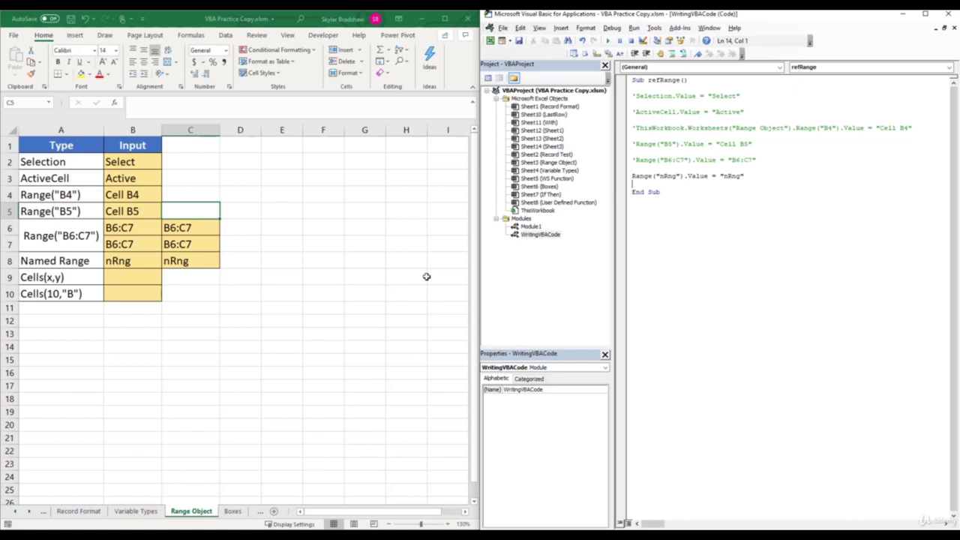
{"action": "left_click", "coordinate": [634, 175]}
{"action": "key", "text": "Home"}
{"action": "type", "text": "'"}
{"action": "key", "text": "Down"}
{"action": "key", "text": "Return"}
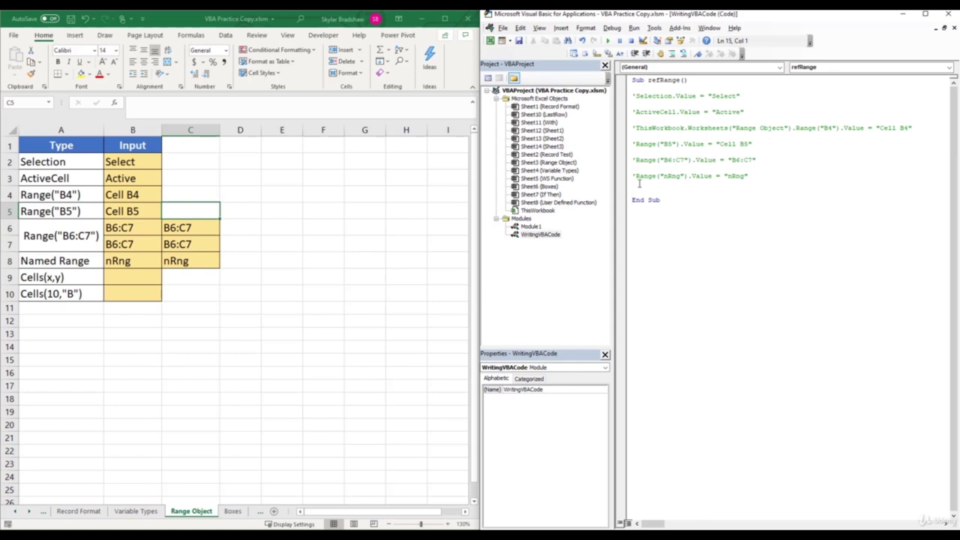
Add Cells(9, 2).Value = "Cell(9,2)" and run refRange so B9 shows Cell(9,2)
{"action": "type", "text": "cells("}
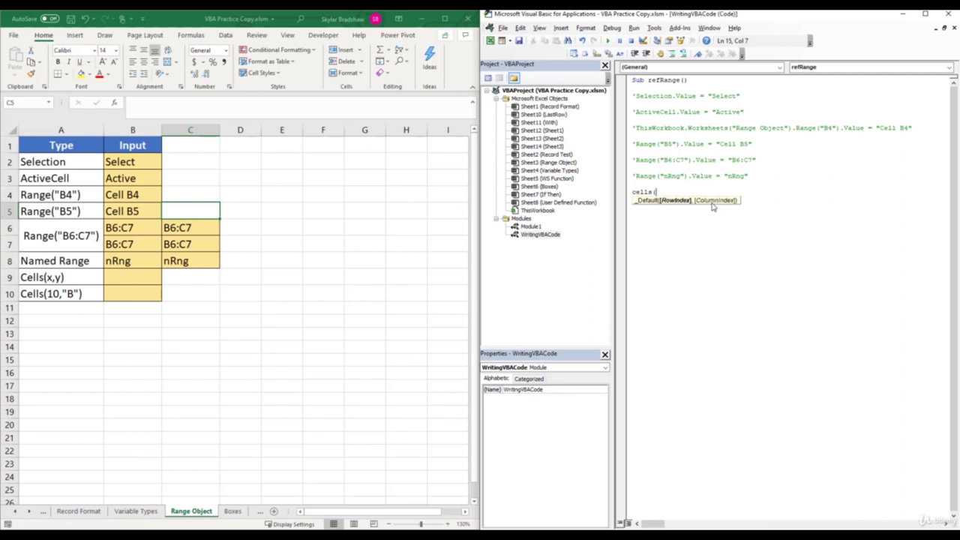
{"action": "type", "text": "9,"}
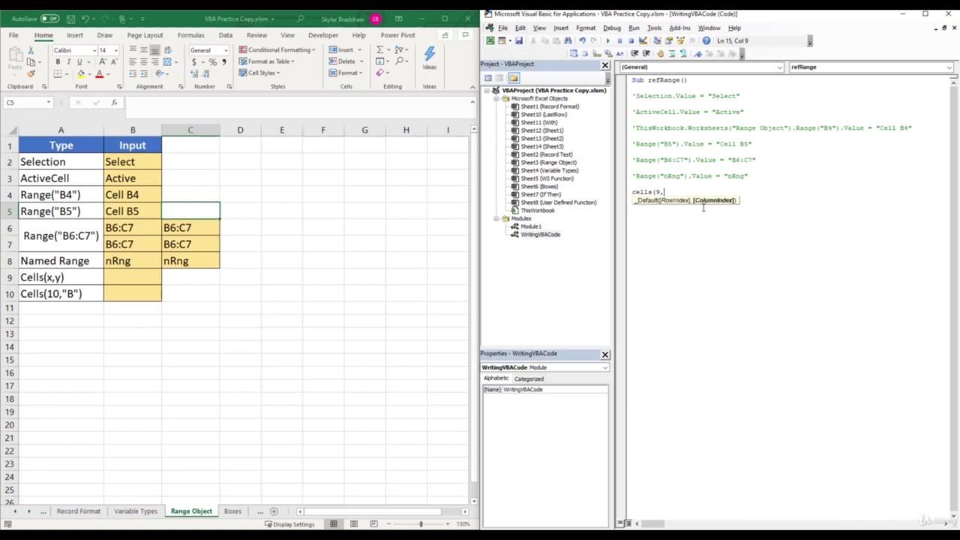
{"action": "type", "text": "2"}
{"action": "type", "text": ")"}
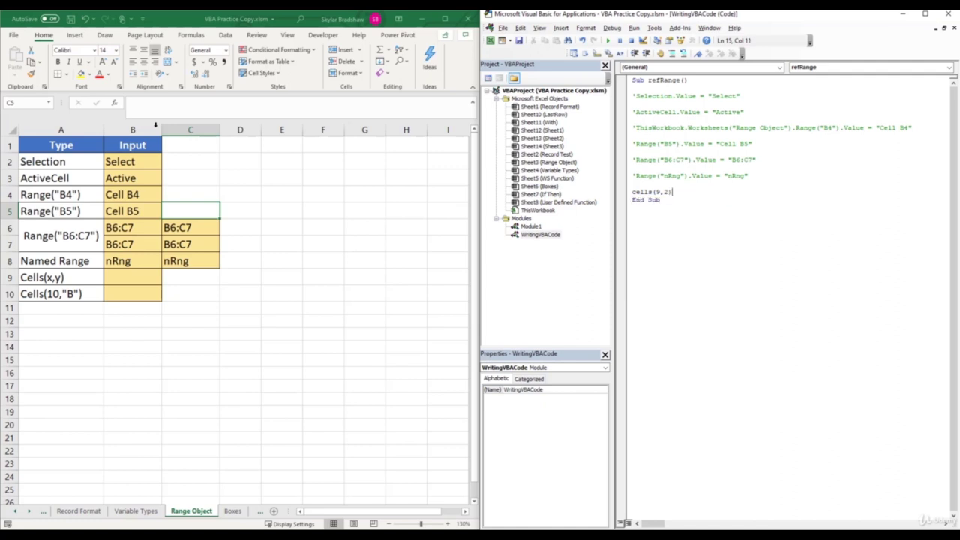
{"action": "type", "text": ".value = \"Cell(9,2)\""}
{"action": "key", "text": "Return"}
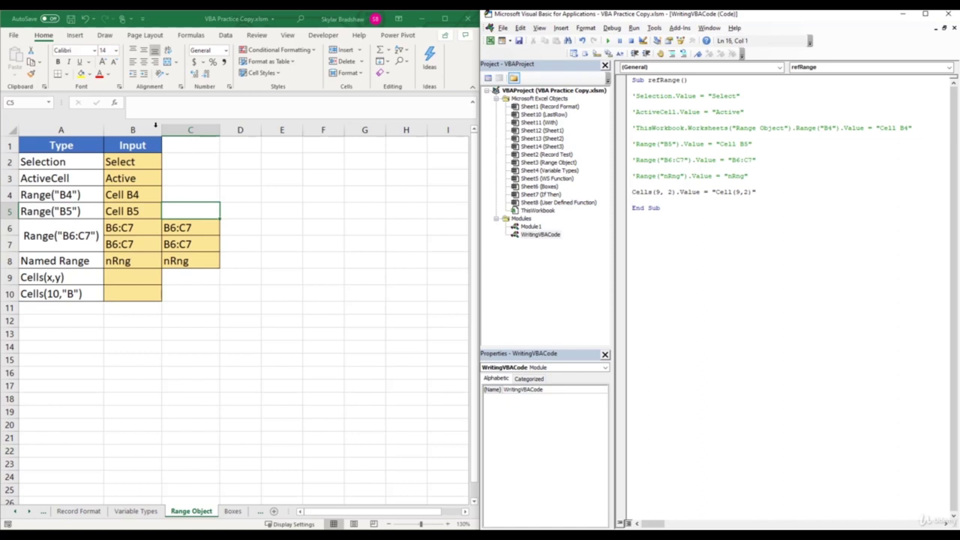
{"action": "left_click", "coordinate": [608, 42]}
{"action": "left_click", "coordinate": [642, 191]}
Comment out the Cells(9, 2) line and open a new line above End Sub
{"action": "left_click", "coordinate": [672, 53]}
{"action": "left_click", "coordinate": [645, 201]}
{"action": "key", "text": "Return"}
Add Cells(10, "B") = "Cell (10,B)" and run refRange to fill B10
{"action": "type", "text": "cells"}
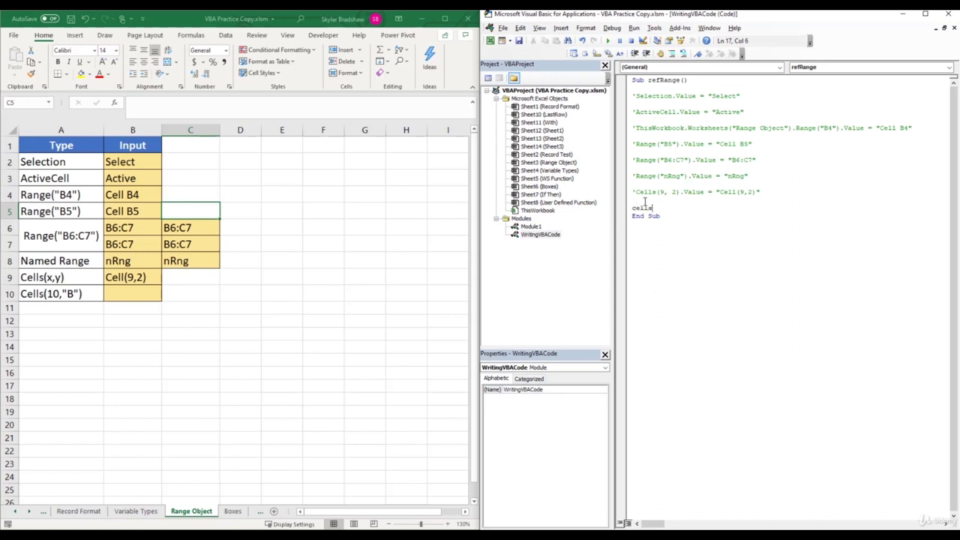
{"action": "type", "text": "("}
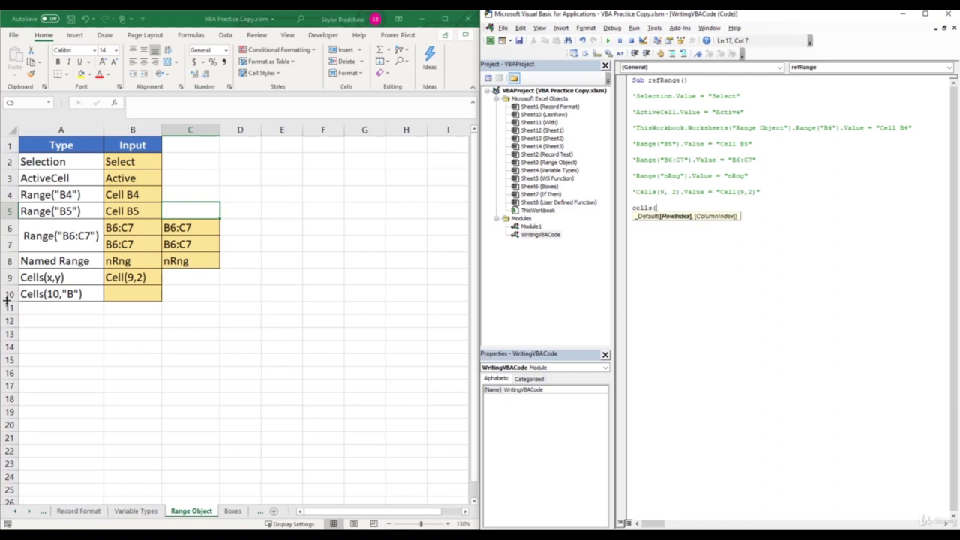
{"action": "type", "text": "10,"}
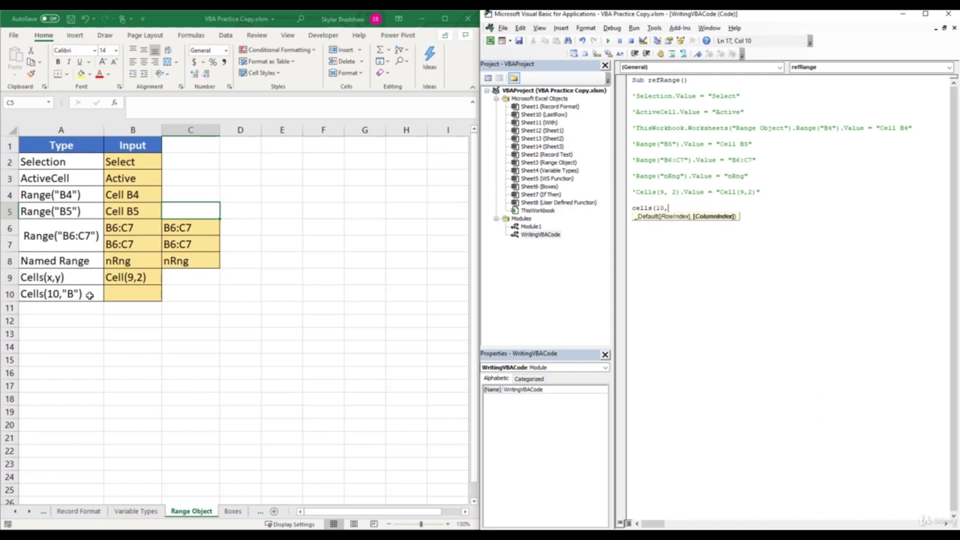
{"action": "type", "text": "\"B\")"}
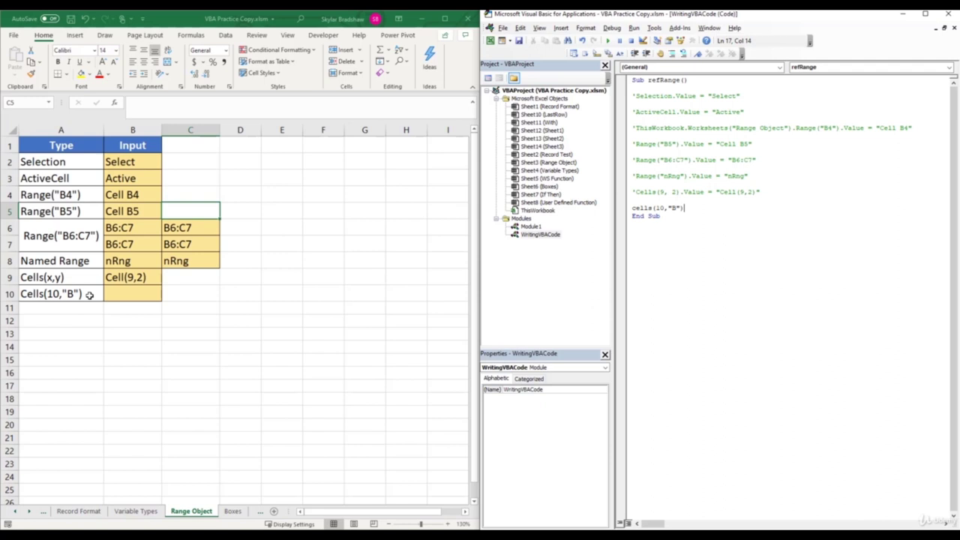
{"action": "type", "text": "= \"Cell (10,B)\""}
{"action": "key", "text": "Return"}
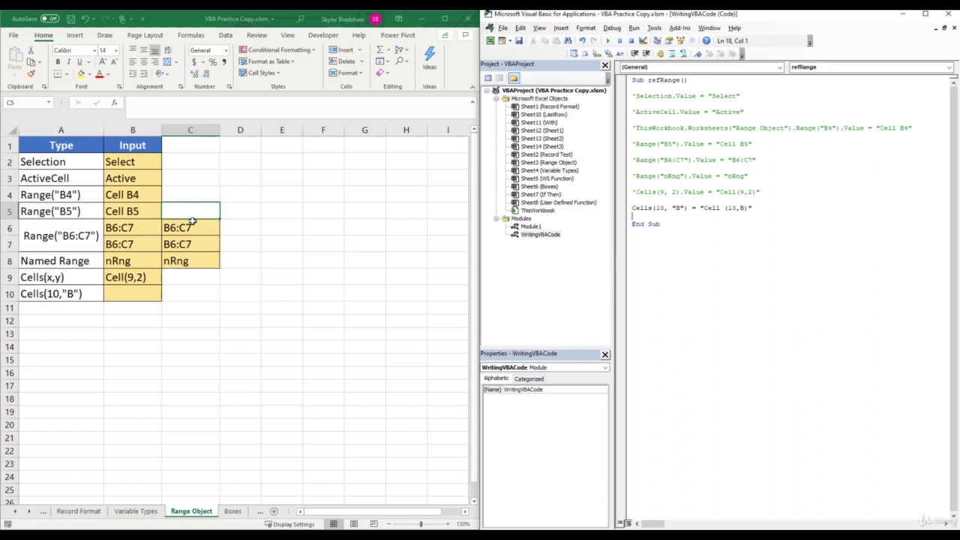
{"action": "left_click", "coordinate": [607, 42]}
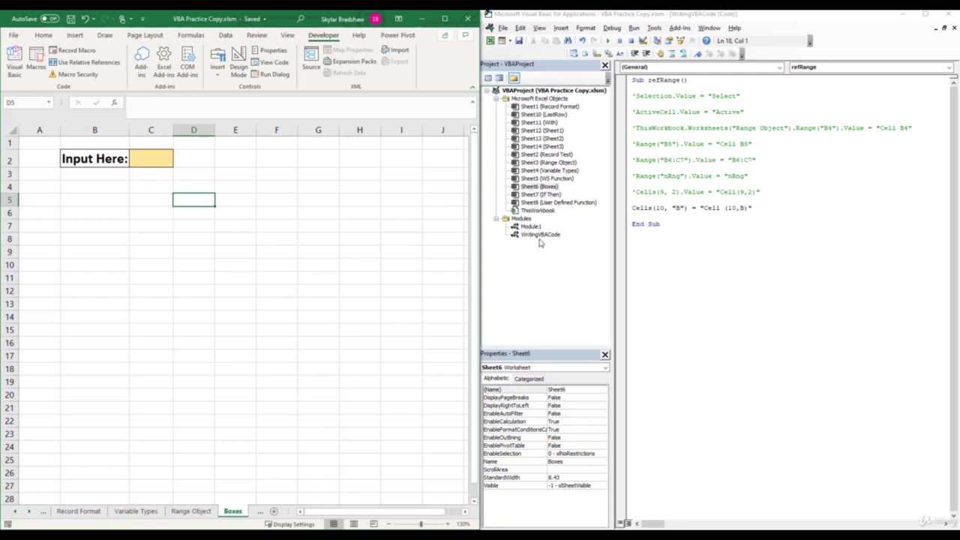
Create Sub userIB containing InputBox ("Please enter a value.") below refRange
{"action": "left_click", "coordinate": [643, 246]}
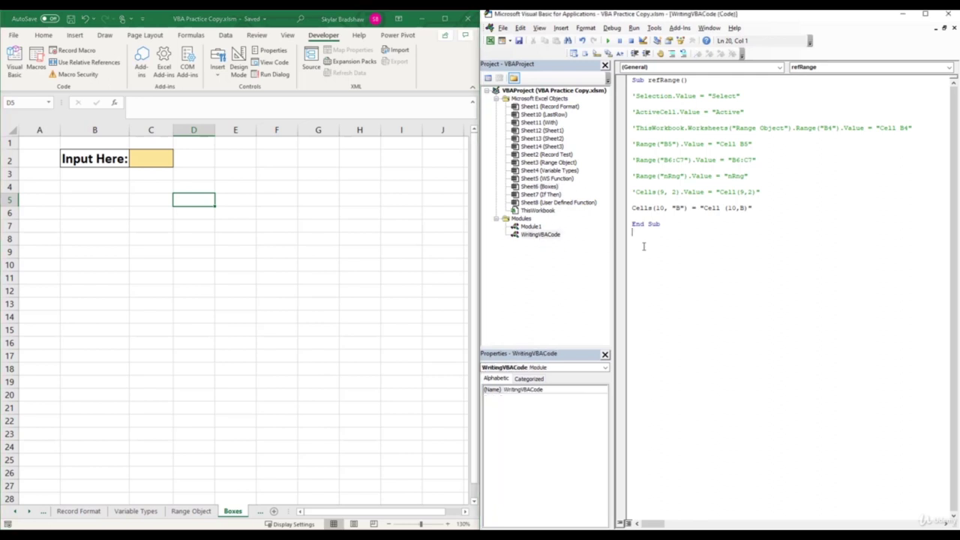
{"action": "type", "text": "sub userIB"}
{"action": "key", "text": "Return"}
{"action": "key", "text": "Return"}
{"action": "key", "text": "Return"}
{"action": "key", "text": "Up"}
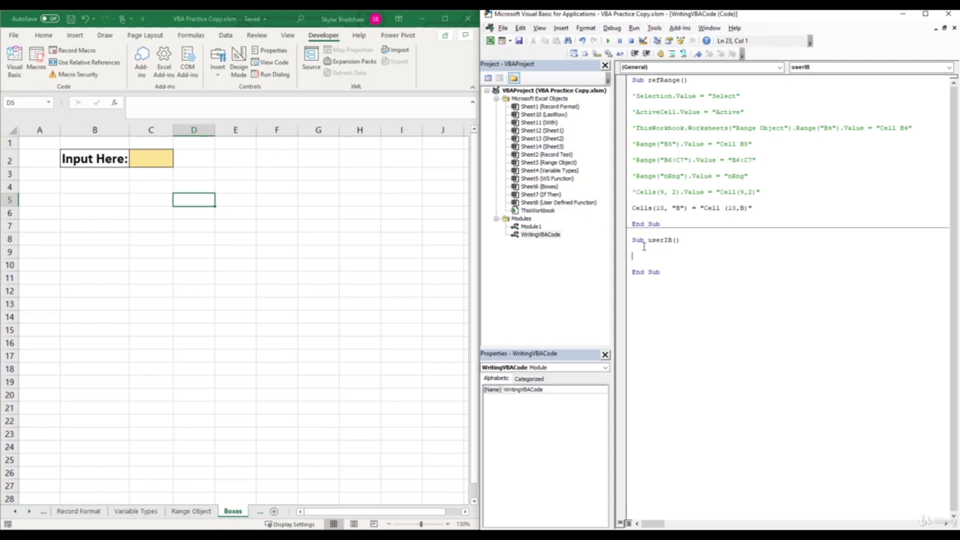
{"action": "type", "text": "inputbox("}
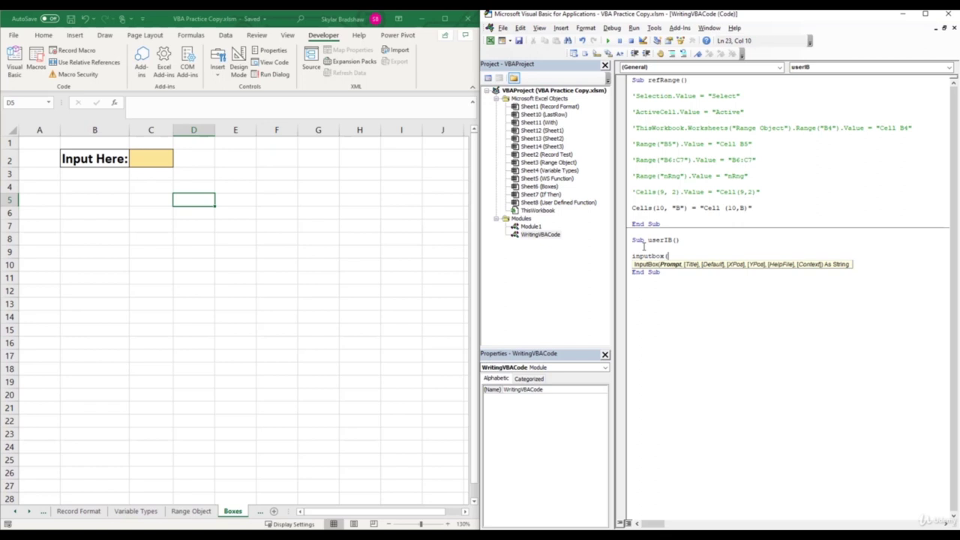
{"action": "type", "text": "\"Please enter a value,"}
{"action": "key", "text": "BackSpace"}
{"action": "type", "text": ".\""}
{"action": "type", "text": ")"}
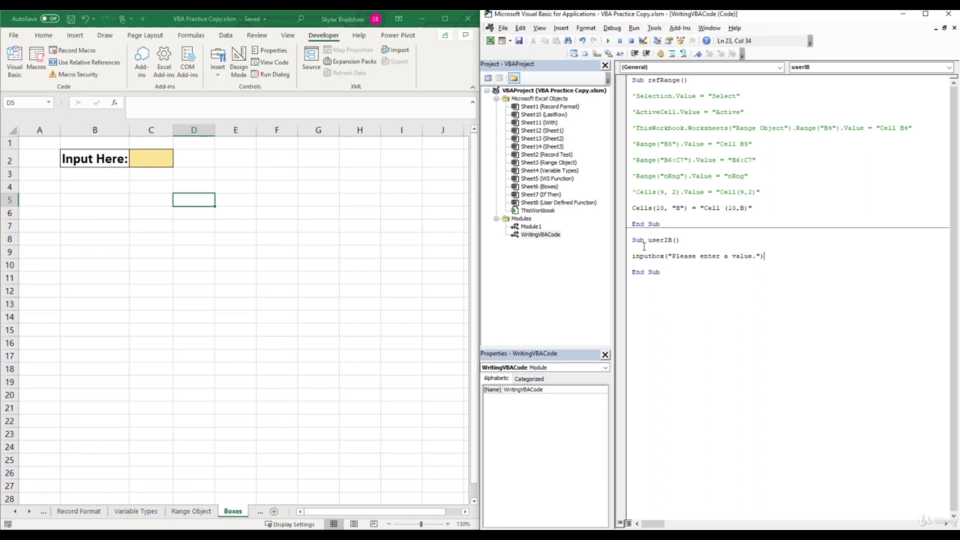
{"action": "left_click", "coordinate": [643, 245]}
Prefix the InputBox line with Range("C2") = so the answer lands in C2
{"action": "left_click", "coordinate": [631, 256]}
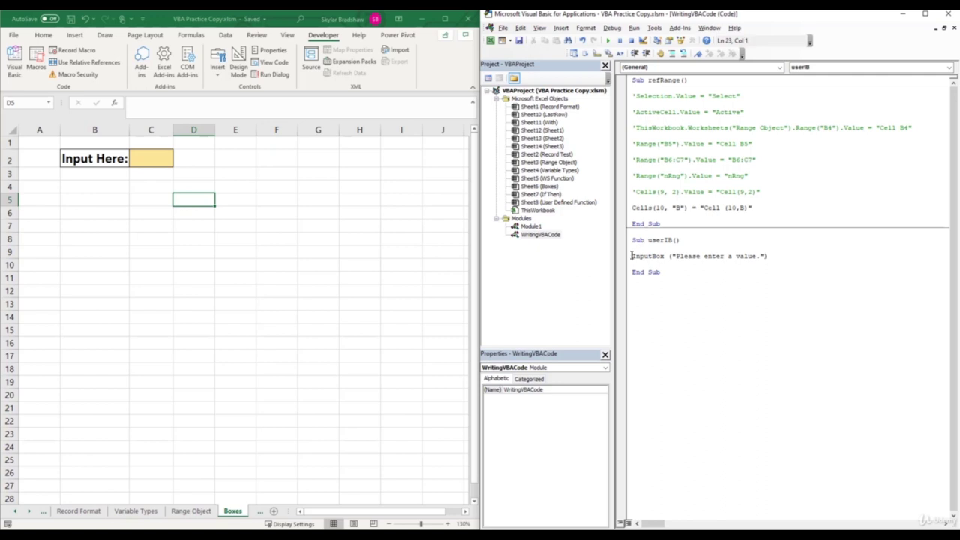
{"action": "type", "text": "range"}
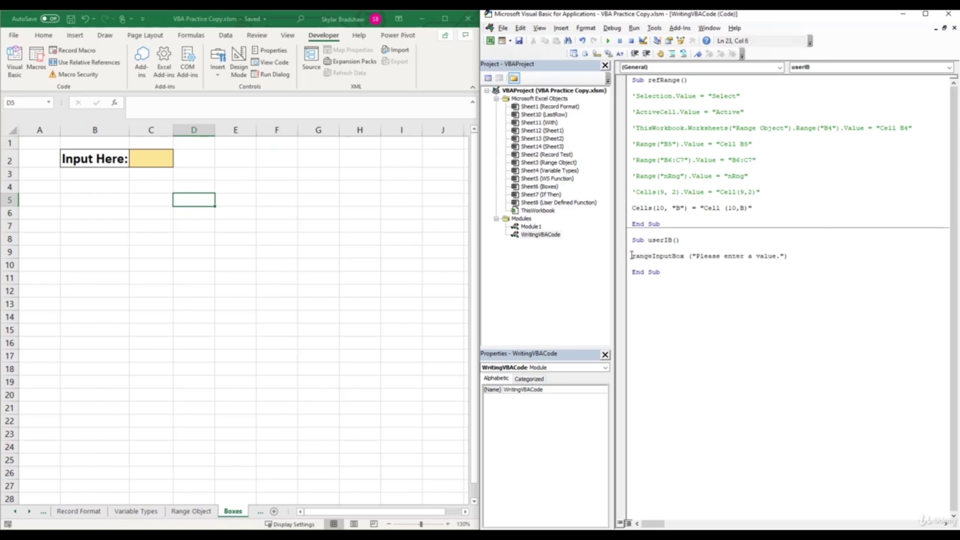
{"action": "type", "text": "(\""}
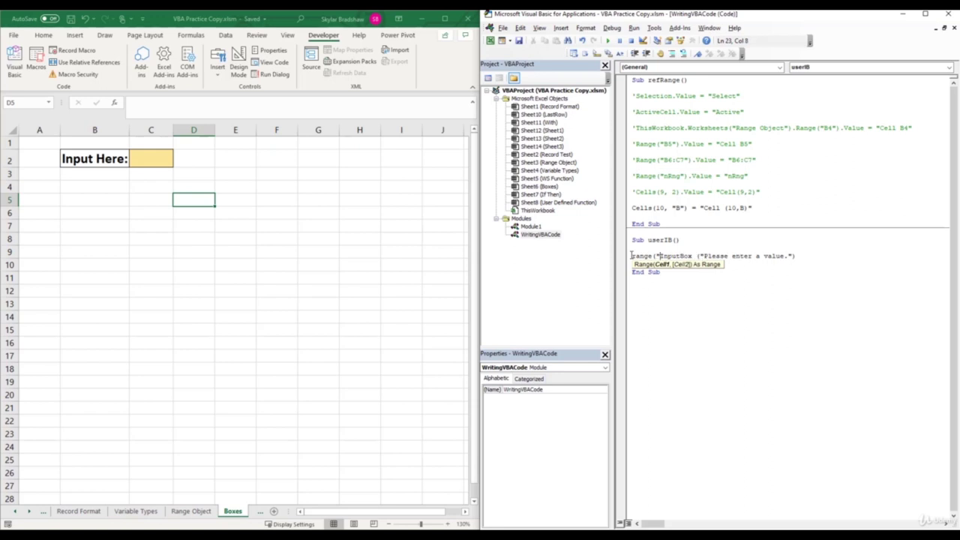
{"action": "type", "text": "C2"}
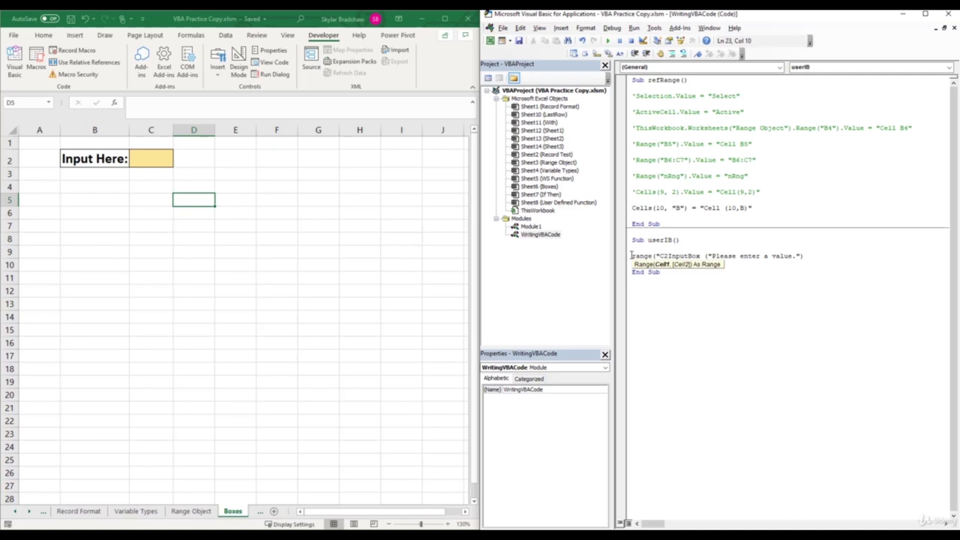
{"action": "type", "text": "\")"}
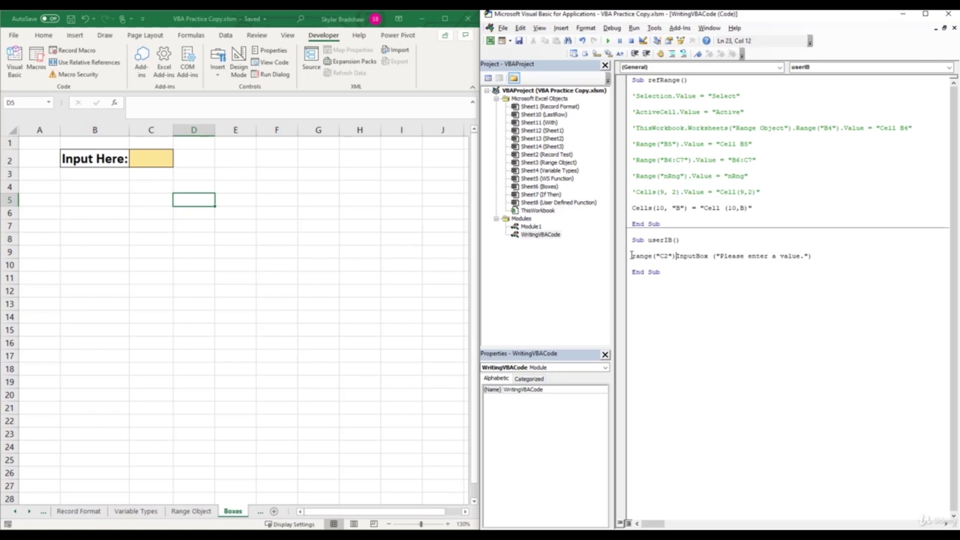
{"action": "type", "text": " ="}
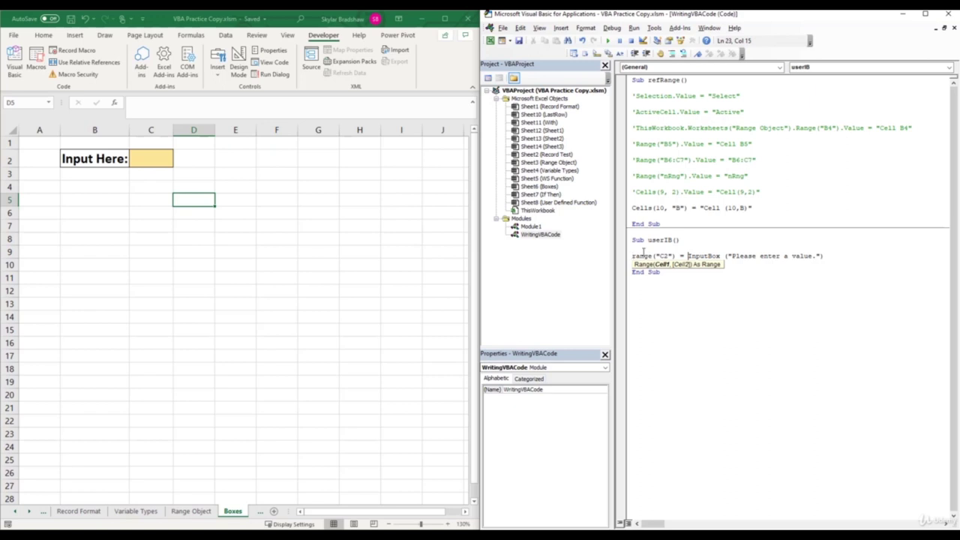
{"action": "left_click", "coordinate": [643, 250]}
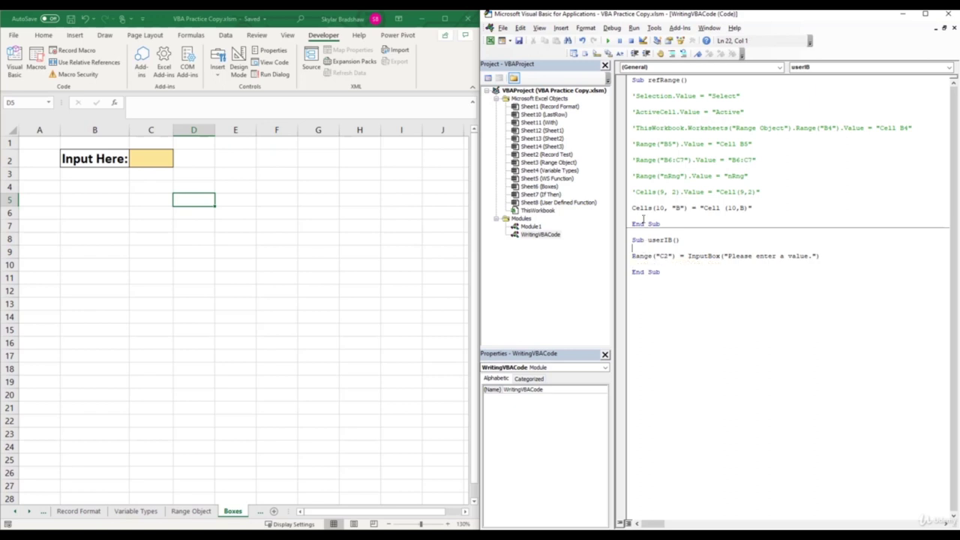
Run userIB and enter 10 in the InputBox so cell C2 holds 10
{"action": "left_click", "coordinate": [608, 41]}
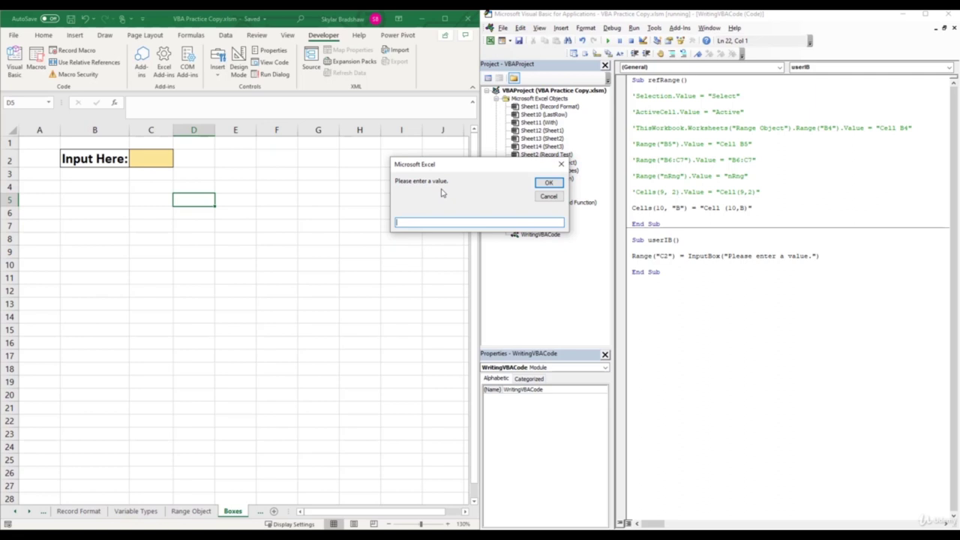
{"action": "type", "text": "10"}
{"action": "left_click", "coordinate": [548, 183]}
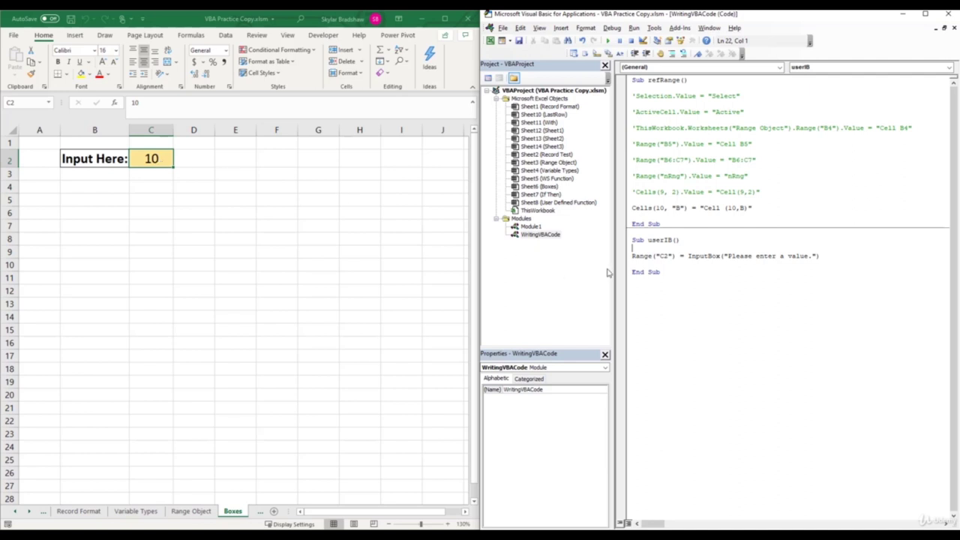
{"action": "key", "text": "Return"}
Add MsgBox("This is a message box.") below userIB's InputBox line and run the macro again
{"action": "type", "text": "msgbox("}
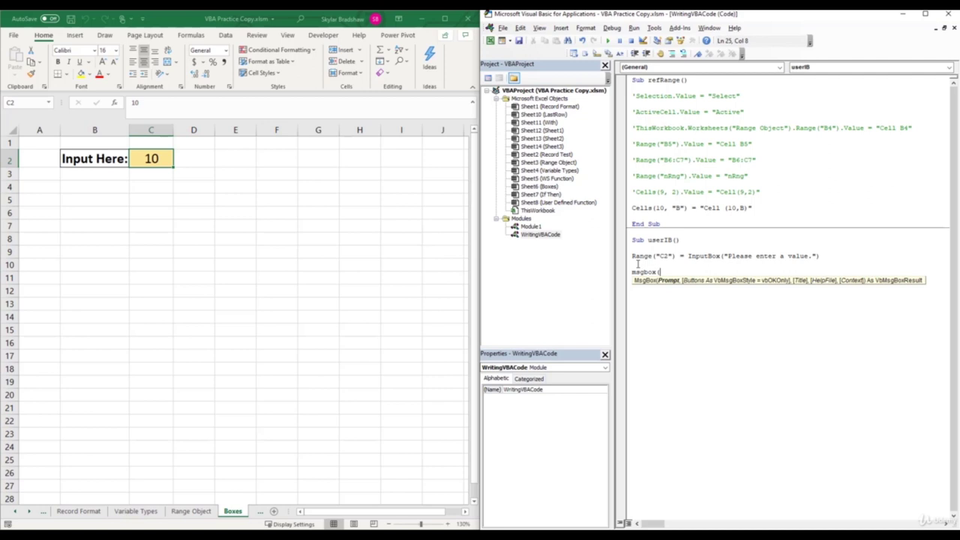
{"action": "type", "text": "\"This is a message box.\")"}
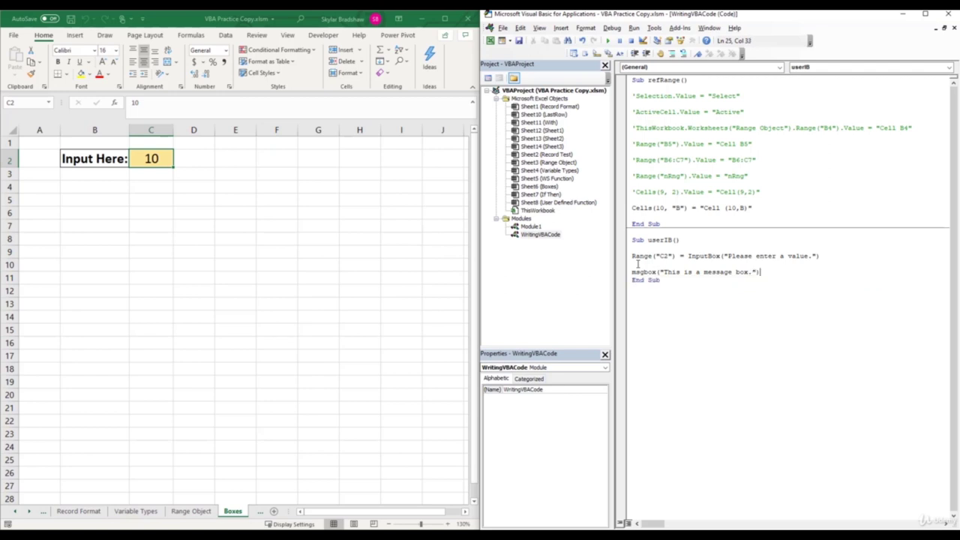
{"action": "key", "text": "Return"}
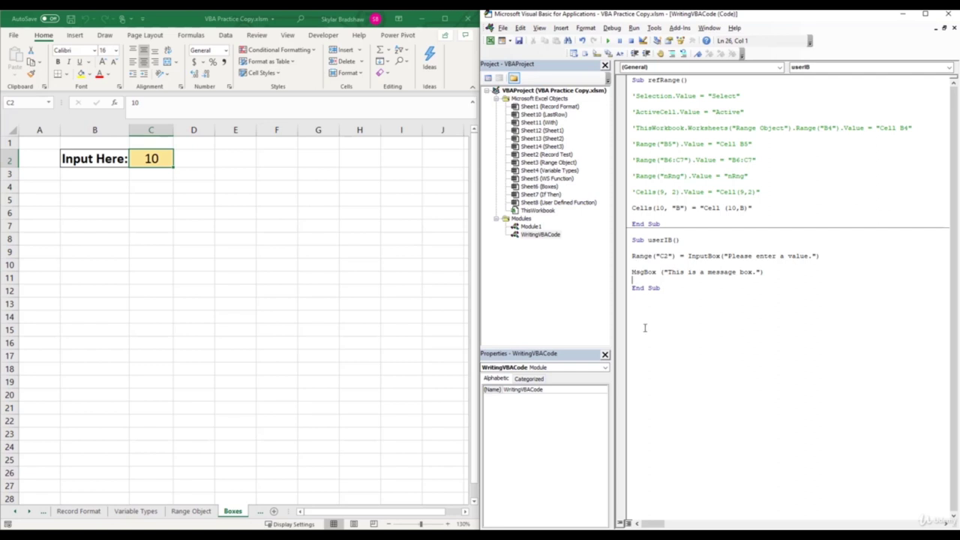
{"action": "left_click", "coordinate": [650, 271]}
{"action": "left_click", "coordinate": [608, 40]}
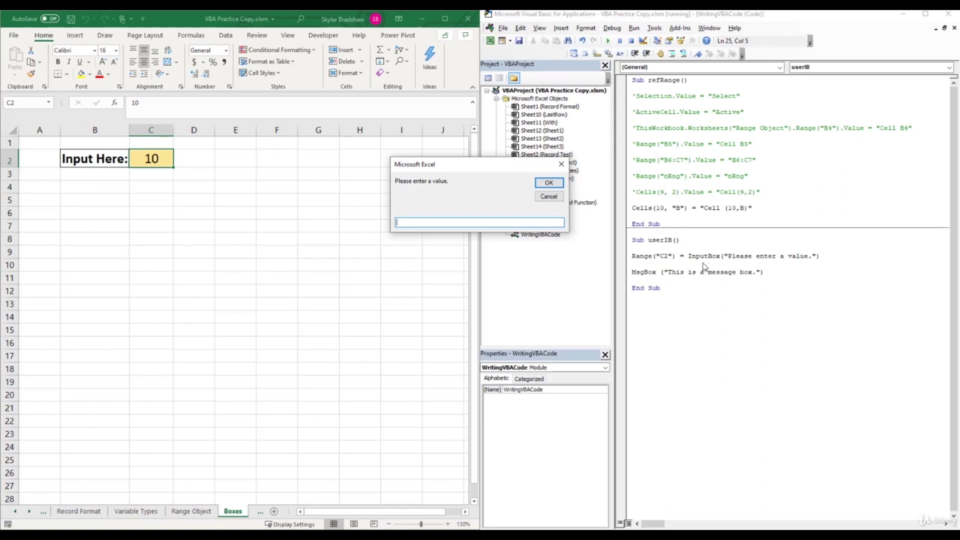
Enter 15 in the InputBox so C2 reads 15, then dismiss the message box
{"action": "type", "text": "15"}
{"action": "left_click", "coordinate": [548, 183]}
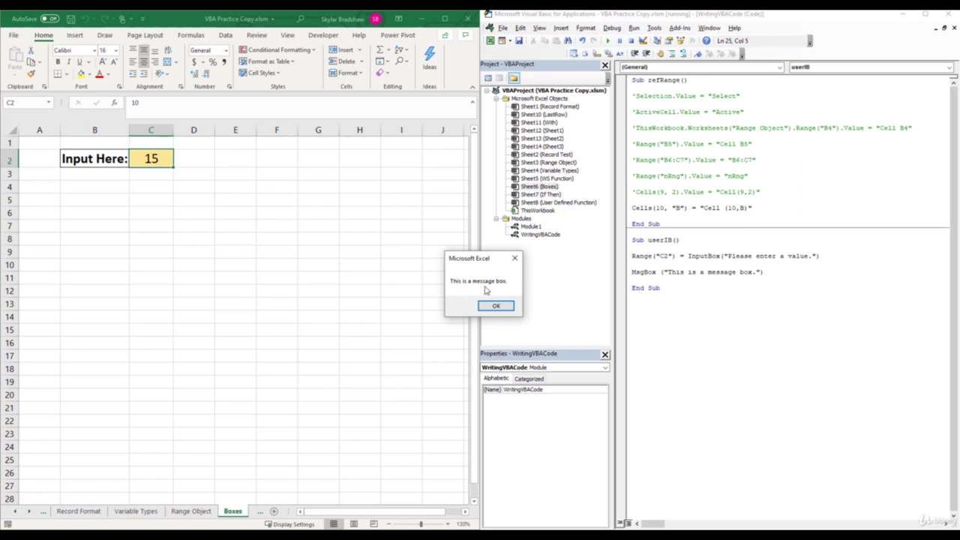
{"action": "left_click", "coordinate": [493, 305]}
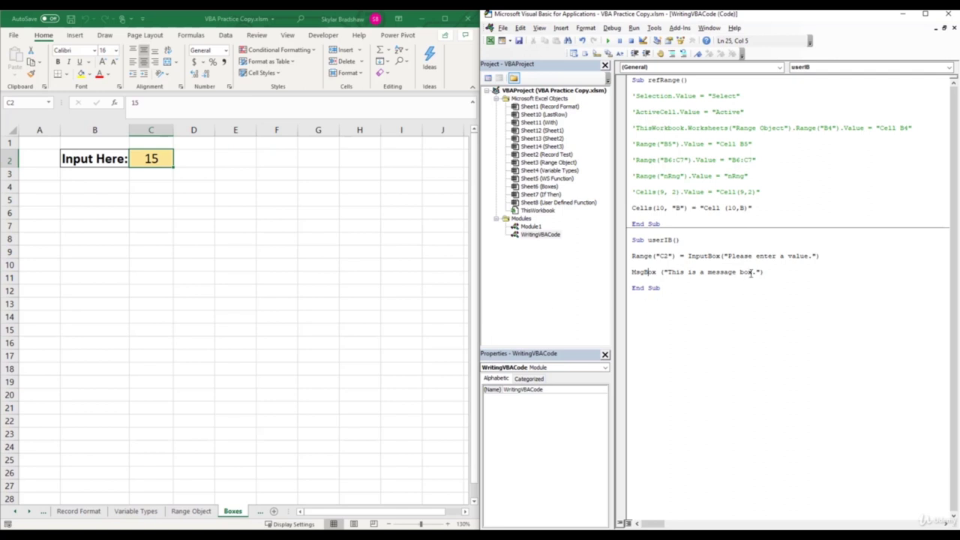
Replace the message wording with "The value that you entered is"
{"action": "left_click_drag", "start_coordinate": [750, 272], "coordinate": [767, 272]}
{"action": "left_click_drag", "start_coordinate": [682, 278], "coordinate": [677, 272]}
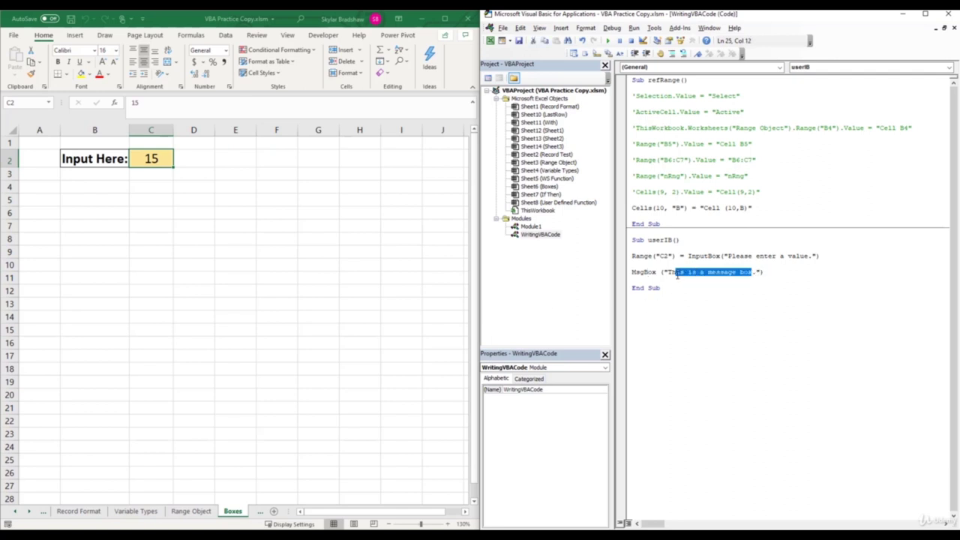
{"action": "type", "text": "e v"}
{"action": "type", "text": "alue that "}
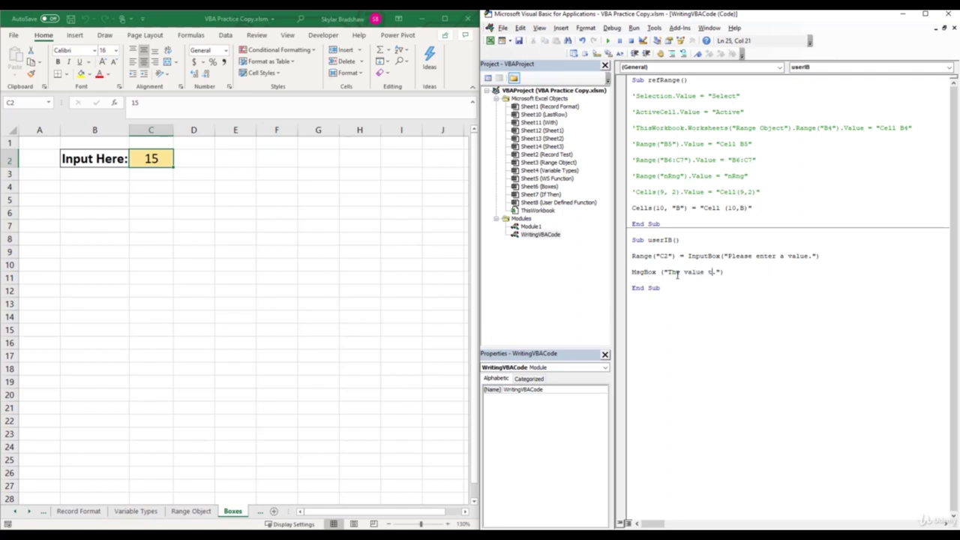
{"action": "type", "text": "you entered is"}
Append " & Range("C2") to the MsgBox text, delete the stray comma, and rerun userIB
{"action": "type", "text": "\""}
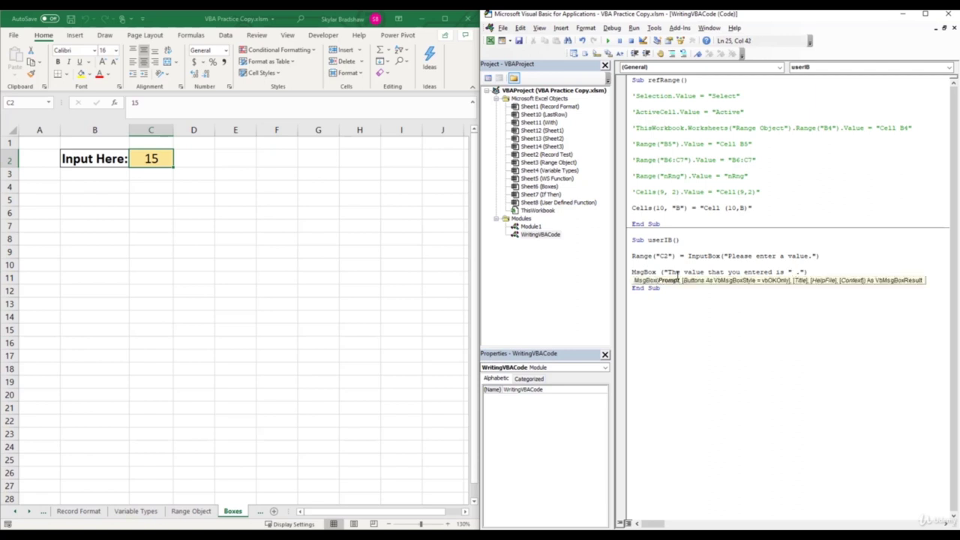
{"action": "type", "text": " & "}
{"action": "type", "text": "range"}
{"action": "type", "text": "("}
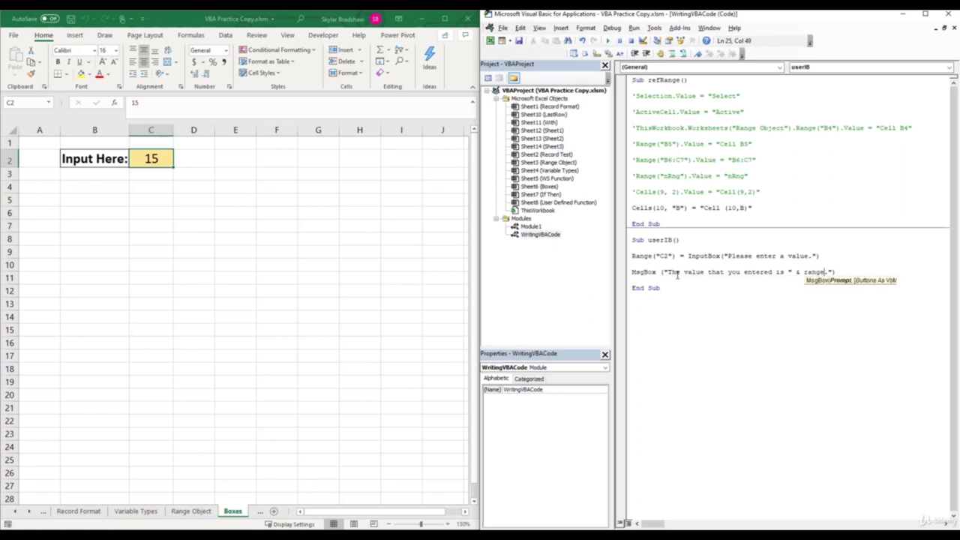
{"action": "type", "text": "\"C2"}
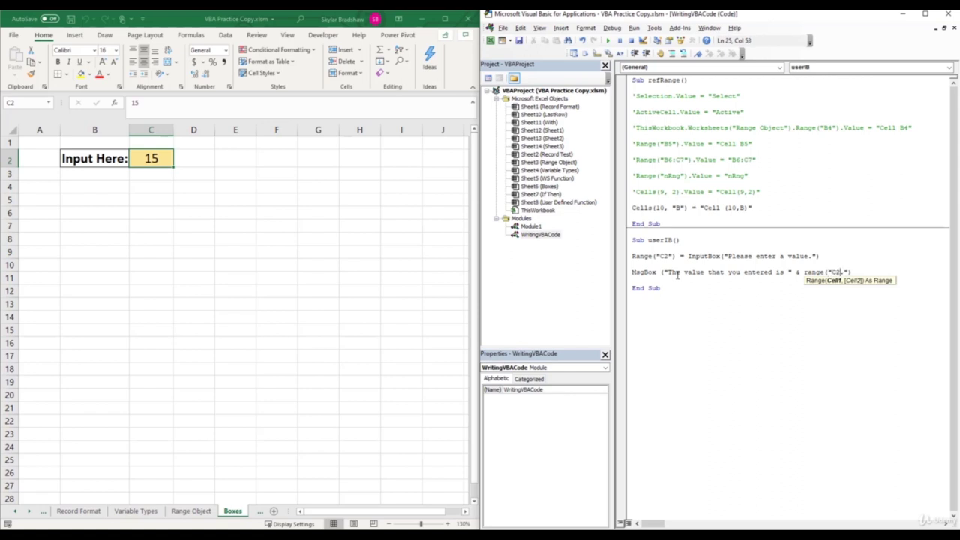
{"action": "type", "text": "\")"}
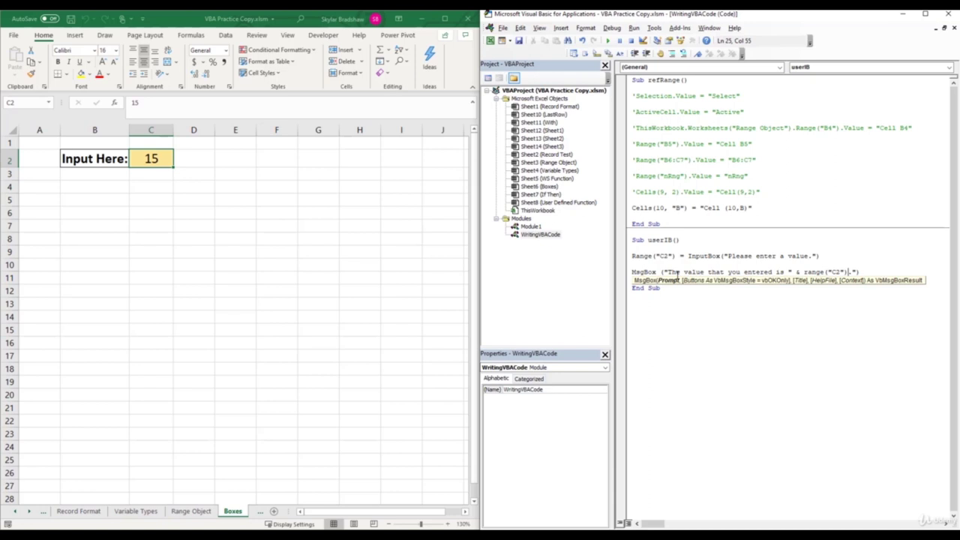
{"action": "key", "text": "Delete"}
{"action": "key", "text": "Delete"}
{"action": "left_click", "coordinate": [675, 265]}
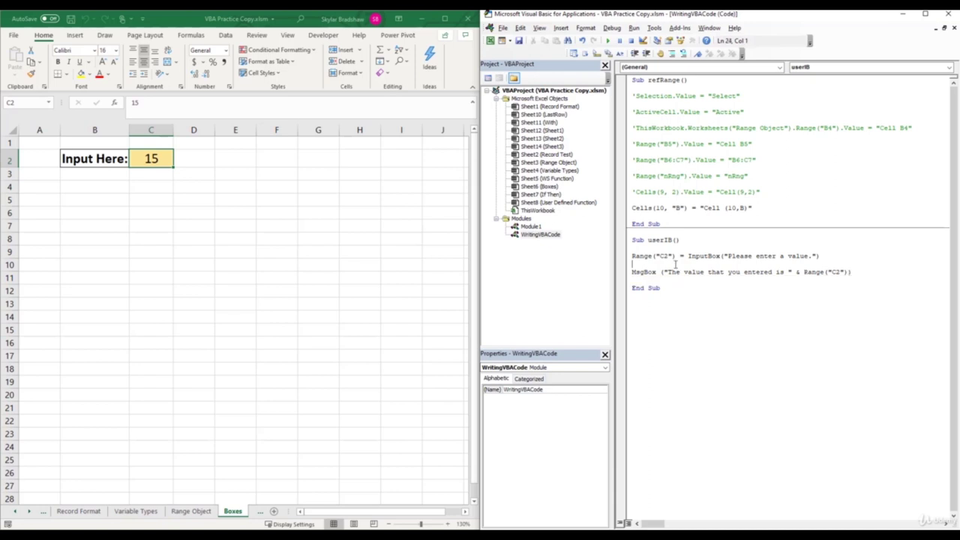
{"action": "left_click", "coordinate": [608, 41]}
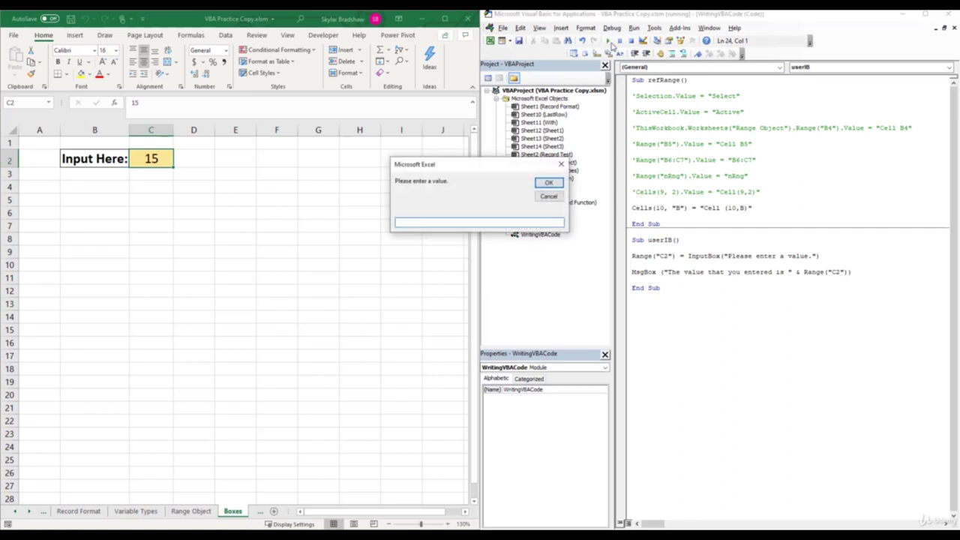
Enter 20 so cell C2 holds 20, and dismiss the confirming message
{"action": "type", "text": "20"}
{"action": "left_click", "coordinate": [549, 183]}
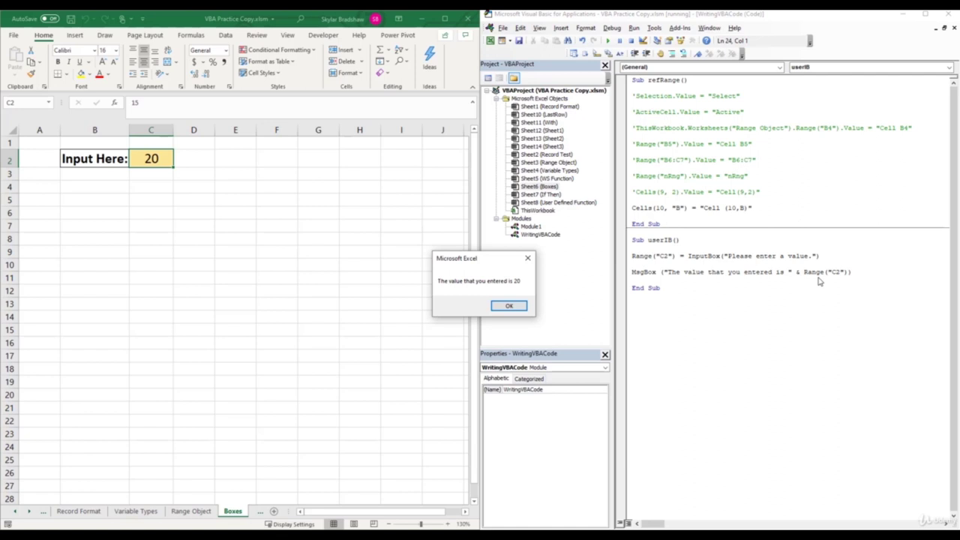
{"action": "left_click", "coordinate": [517, 309]}
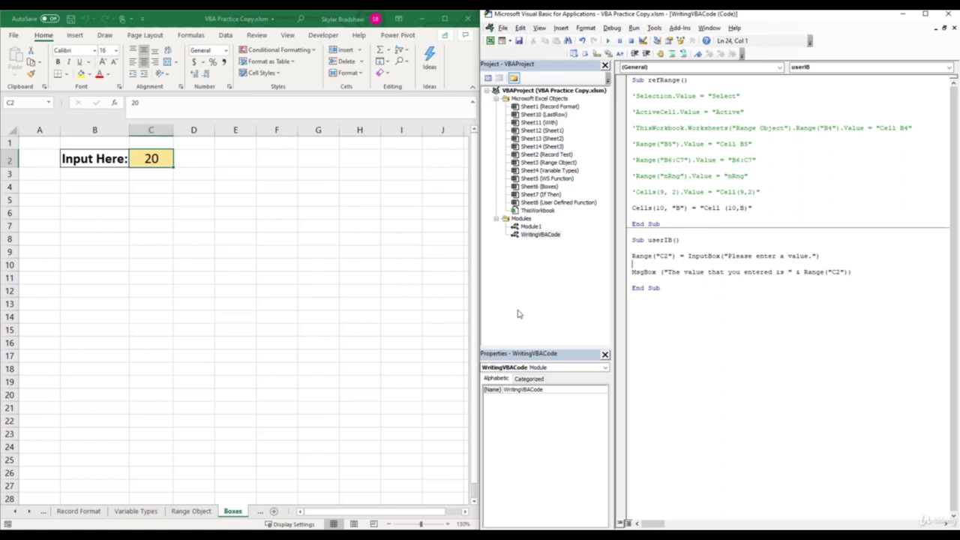
{"action": "left_click", "coordinate": [664, 320]}
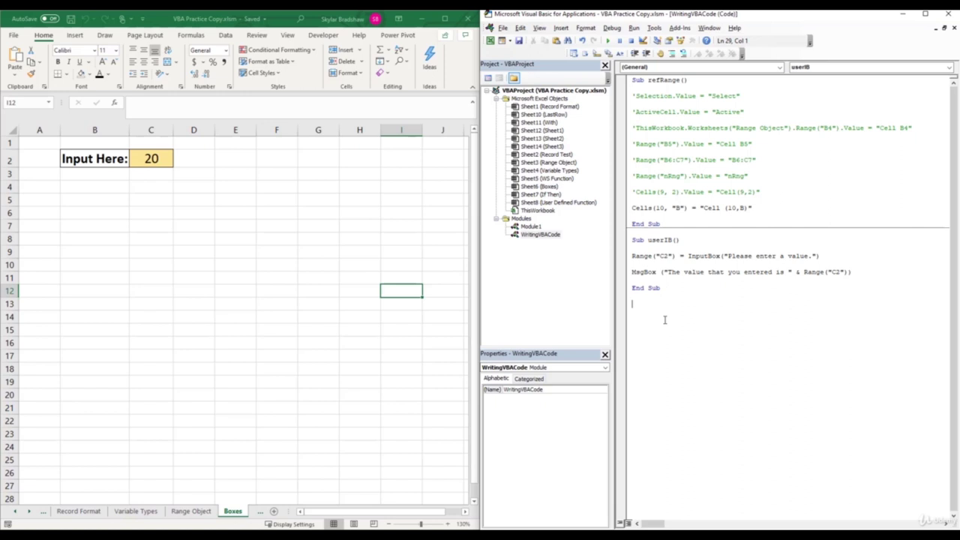
Type sub useVar on the empty line below userIB
{"action": "type", "text": "sub useVar"}
Create the useVar procedure and declare Dim myVar As Variant
{"action": "key", "text": "Return"}
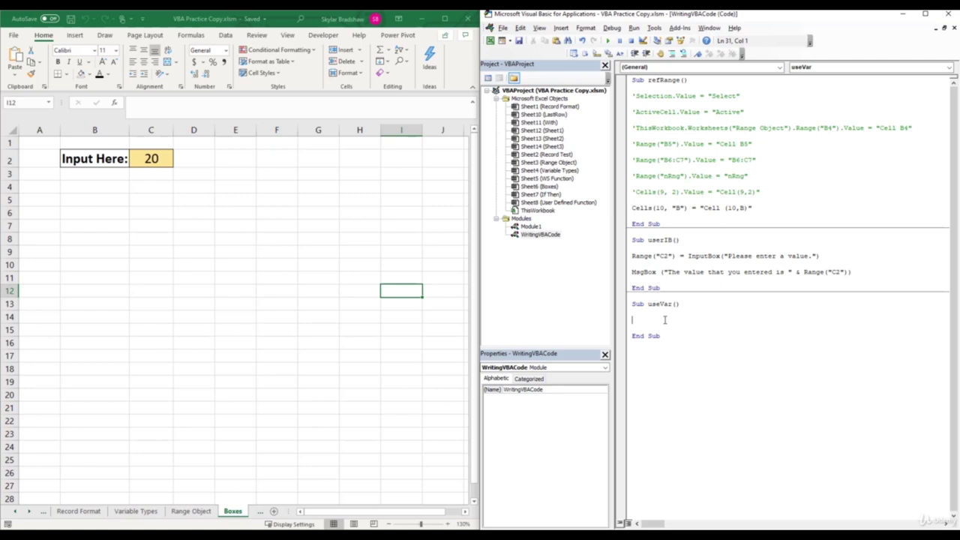
{"action": "type", "text": "dim myVar"}
{"action": "type", "text": "as var"}
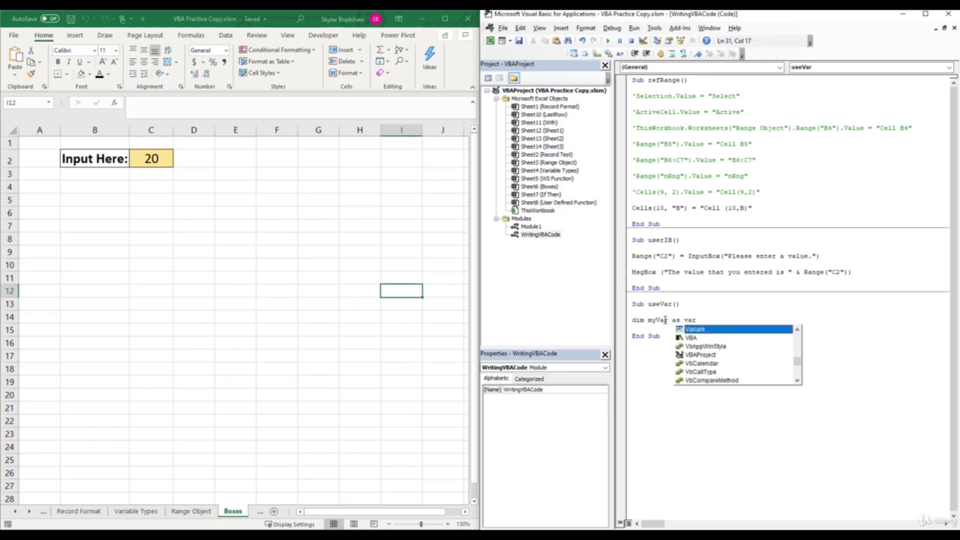
{"action": "key", "text": "Tab"}
{"action": "key", "text": "Return"}
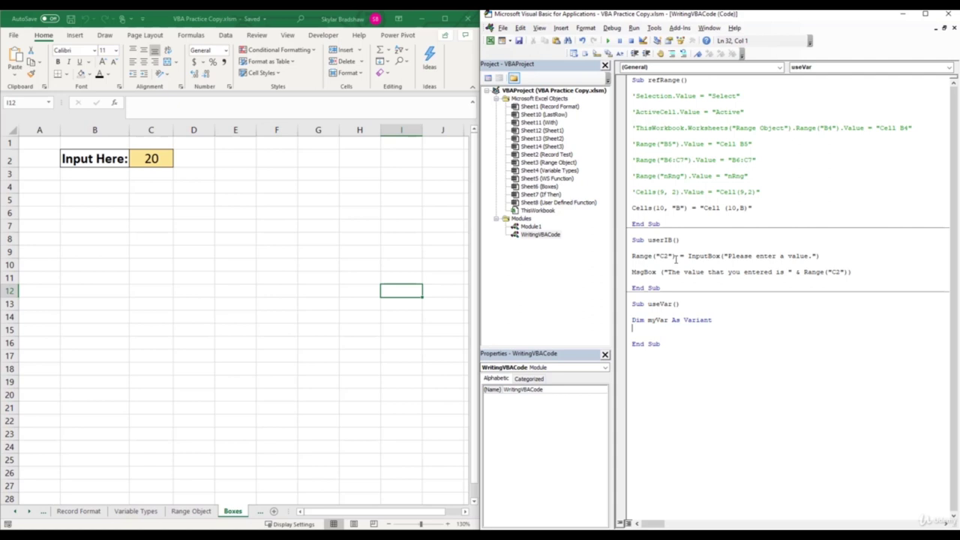
Assign myVar = InputBox("Please enter a value.") in useVar, copying the call from userIB
{"action": "key", "text": "Return"}
{"action": "type", "text": "myvar ="}
{"action": "left_click", "coordinate": [820, 256]}
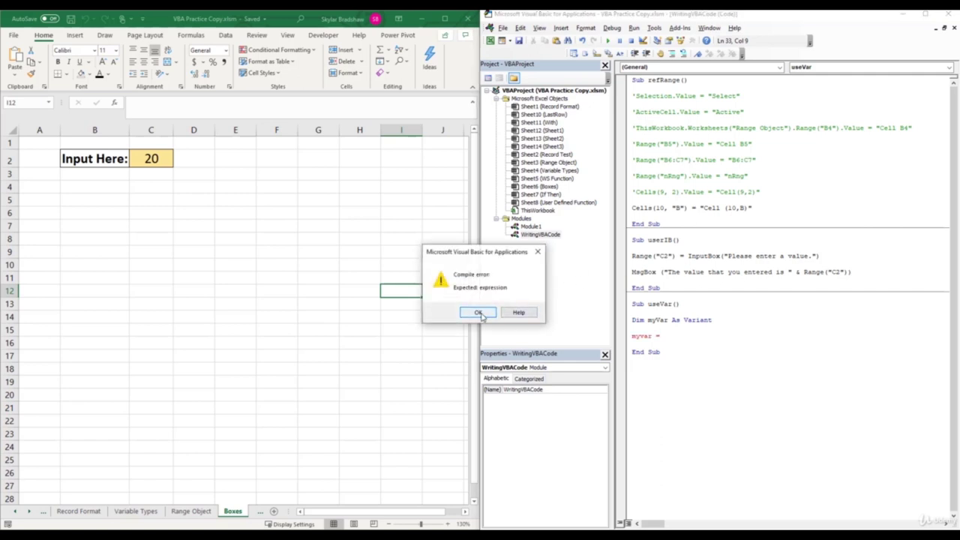
{"action": "left_click", "coordinate": [481, 314]}
{"action": "left_click", "coordinate": [820, 256]}
{"action": "left_click_drag", "start_coordinate": [819, 256], "coordinate": [690, 262]}
{"action": "key", "text": "ctrl+c"}
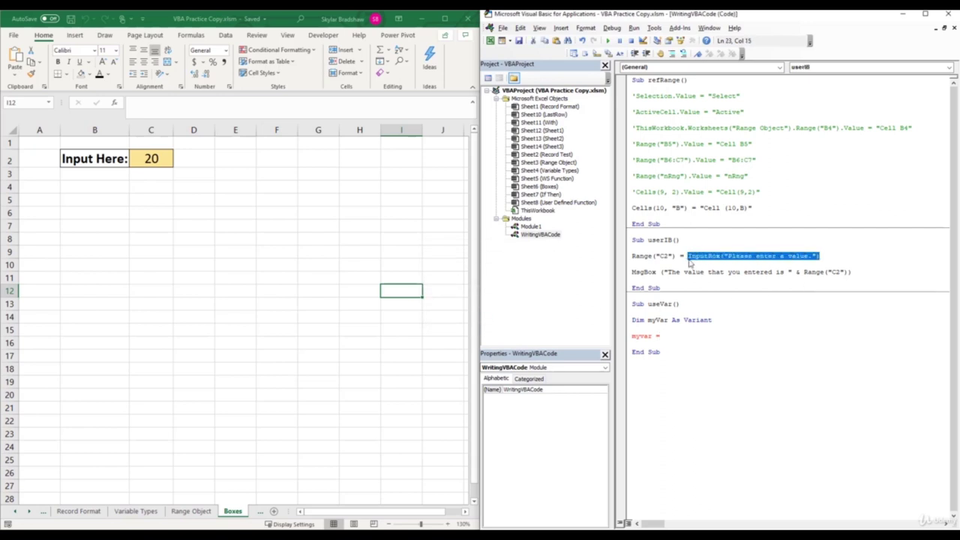
{"action": "left_click", "coordinate": [679, 336]}
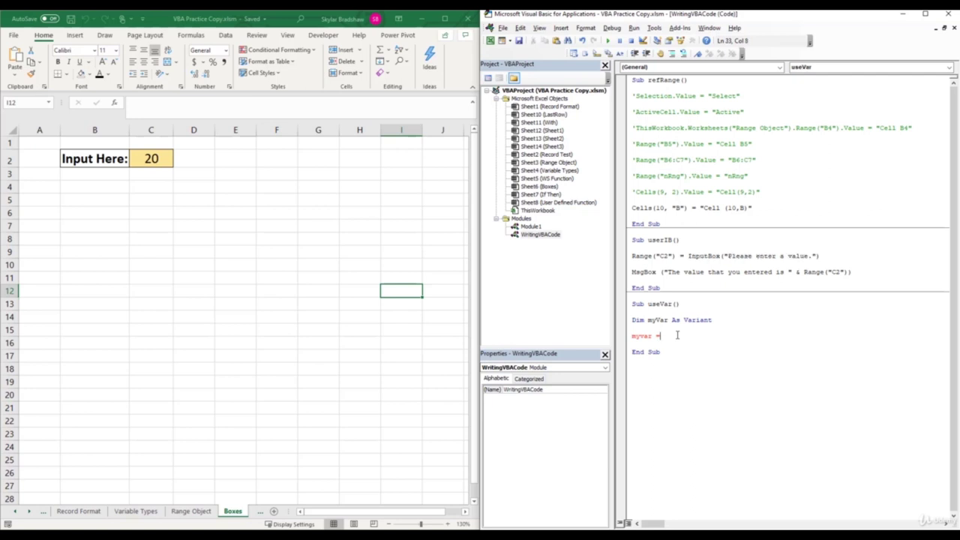
{"action": "key", "text": "ctrl+v"}
{"action": "key", "text": "Return"}
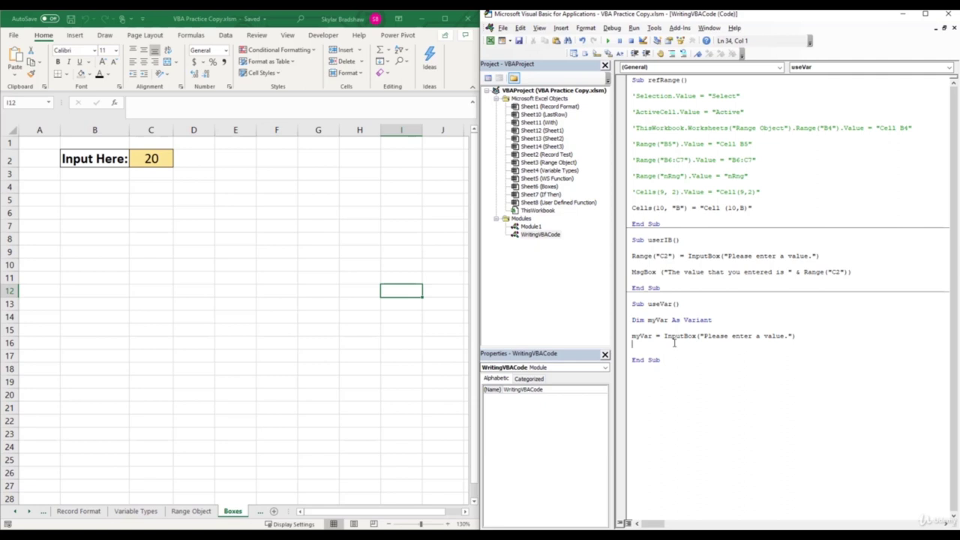
{"action": "left_click", "coordinate": [858, 271]}
Copy userIB's MsgBox line into useVar, replacing Range("C2") with myVar, and run useVar
{"action": "left_click_drag", "start_coordinate": [858, 271], "coordinate": [627, 271]}
{"action": "key", "text": "ctrl+c"}
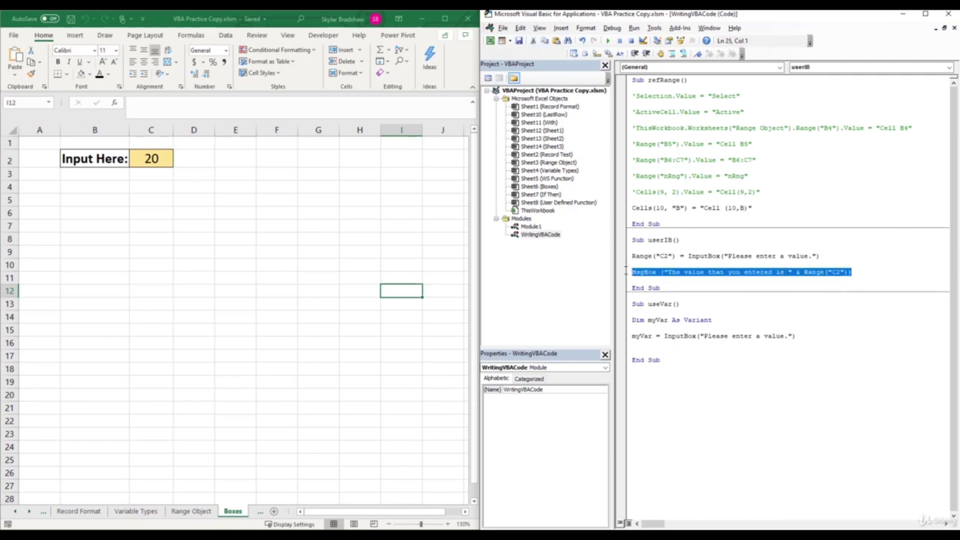
{"action": "left_click", "coordinate": [642, 346]}
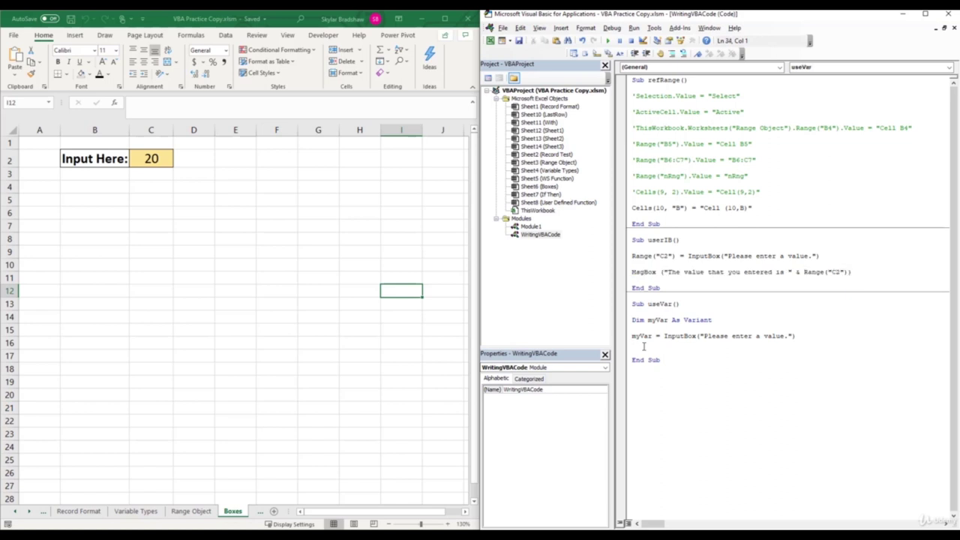
{"action": "key", "text": "Return"}
{"action": "key", "text": "ctrl+v"}
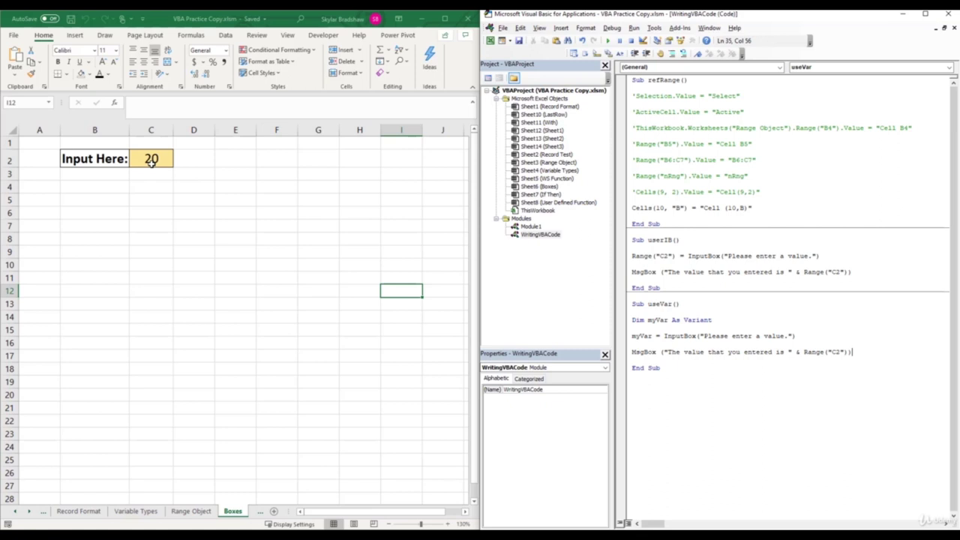
{"action": "key", "text": "BackSpace"}
{"action": "key", "text": "BackSpace"}
{"action": "key", "text": "BackSpace"}
{"action": "key", "text": "BackSpace"}
{"action": "key", "text": "BackSpace"}
{"action": "key", "text": "BackSpace"}
{"action": "key", "text": "BackSpace"}
{"action": "key", "text": "BackSpace"}
{"action": "key", "text": "BackSpace"}
{"action": "key", "text": "BackSpace"}
{"action": "key", "text": "BackSpace"}
{"action": "key", "text": "BackSpace"}
{"action": "type", "text": "myvar)"}
{"action": "key", "text": "Return"}
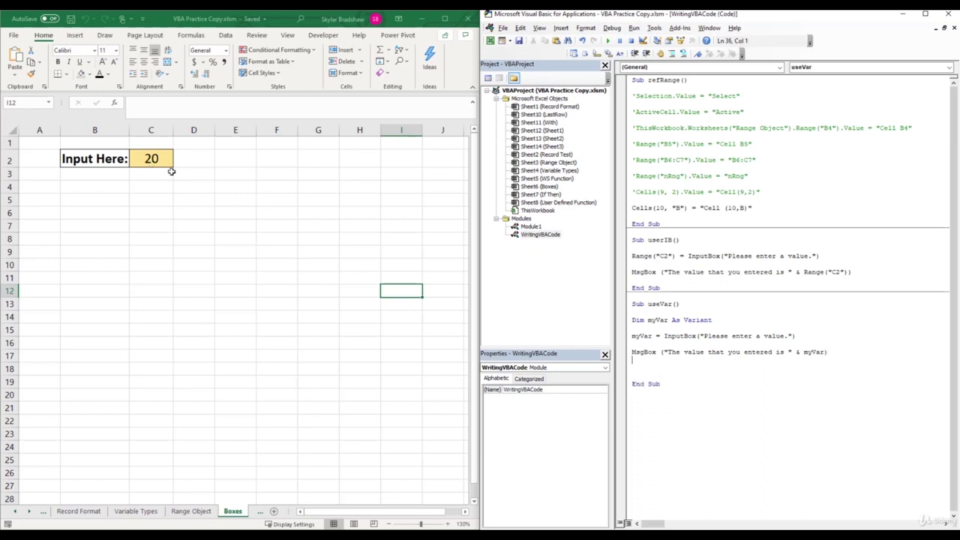
{"action": "left_click", "coordinate": [608, 41]}
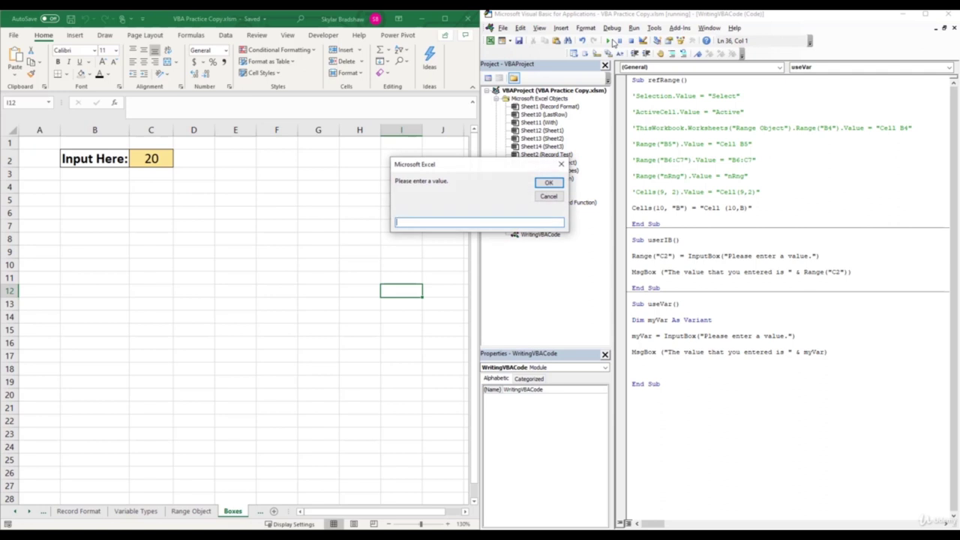
Enter 25 so useVar shows "The value that you entered is 25"
{"action": "type", "text": "25"}
{"action": "left_click", "coordinate": [549, 184]}
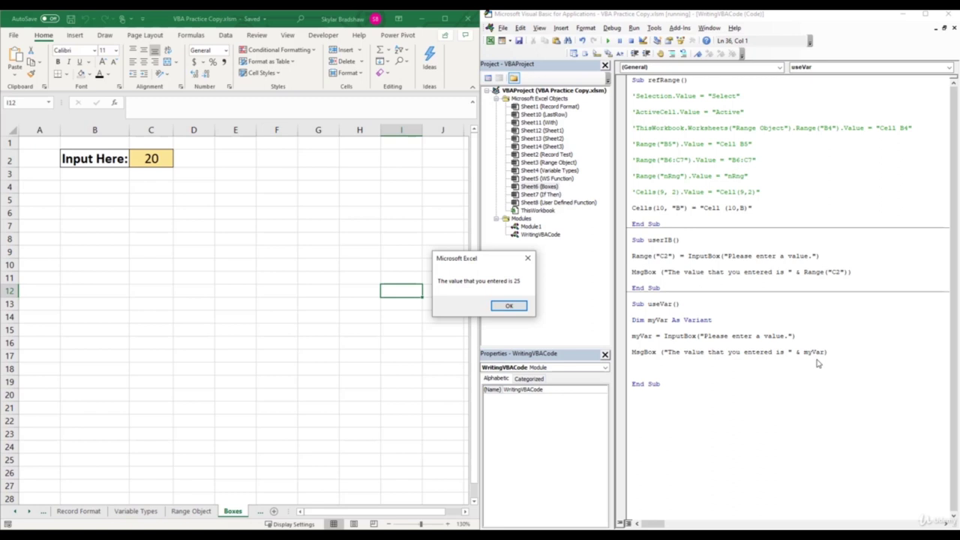
Close the message box and change myVar's declaration from Variant to Date
{"action": "left_click", "coordinate": [522, 307]}
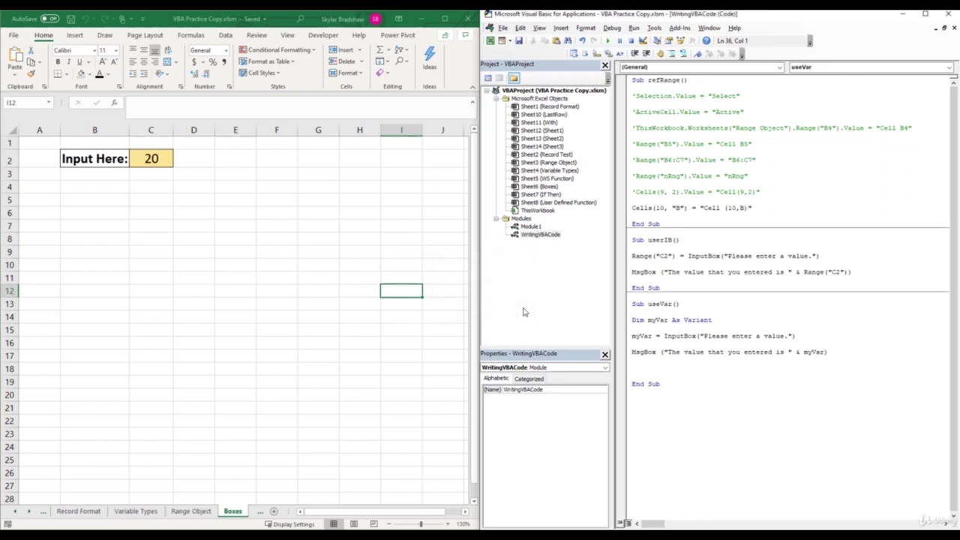
{"action": "left_click_drag", "start_coordinate": [716, 319], "coordinate": [684, 320]}
{"action": "type", "text": "Va"}
{"action": "type", "text": "te"}
{"action": "left_click", "coordinate": [685, 328]}
Run useVar with the input 'hello' and debug the resulting type mismatch
{"action": "left_click", "coordinate": [609, 41]}
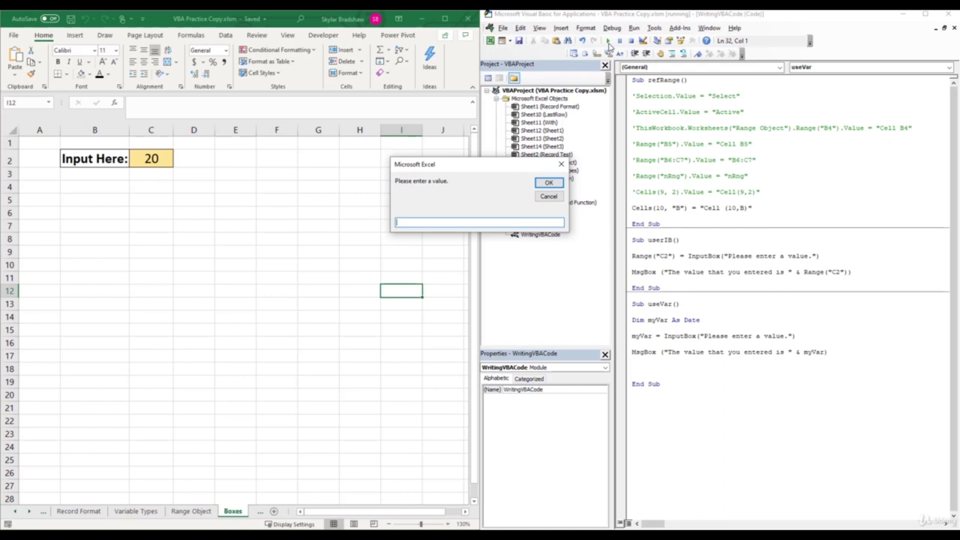
{"action": "type", "text": "hello"}
{"action": "left_click", "coordinate": [548, 182]}
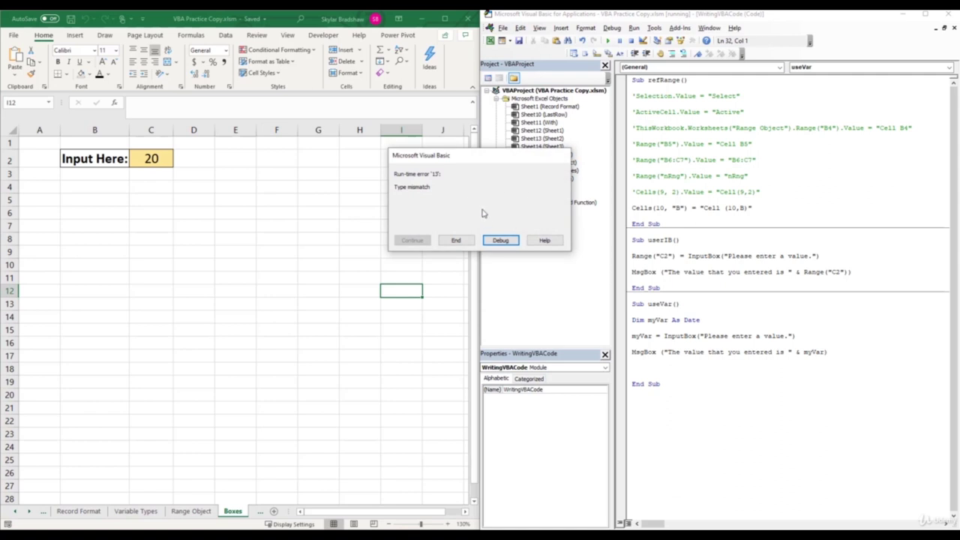
{"action": "left_click", "coordinate": [500, 240]}
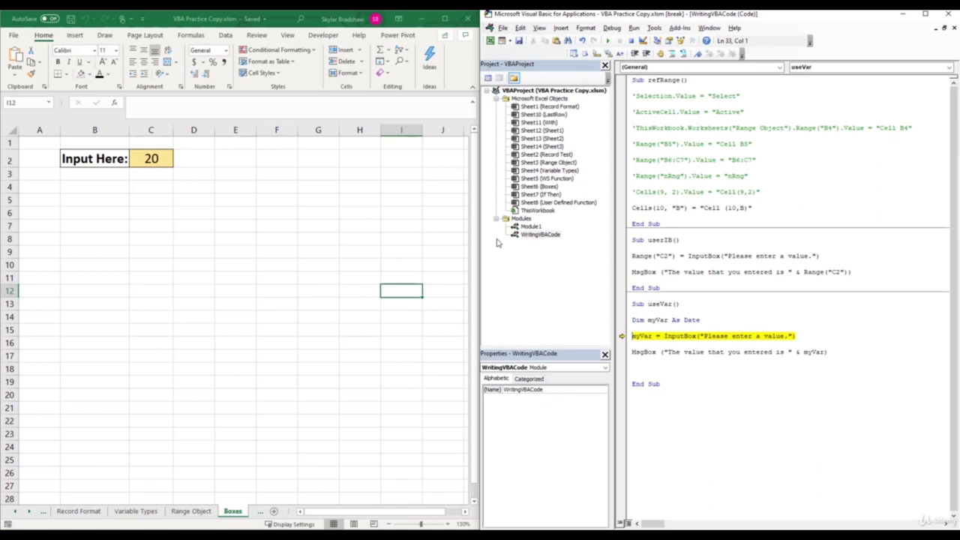
Restore the declaration to Variant and confirm resetting the project
{"action": "left_click", "coordinate": [707, 322]}
{"action": "key", "text": "shift+Left"}
{"action": "key", "text": "shift+Left"}
{"action": "key", "text": "shift+Left"}
{"action": "key", "text": "shift+Left"}
{"action": "type", "text": "variant"}
{"action": "key", "text": "F5"}
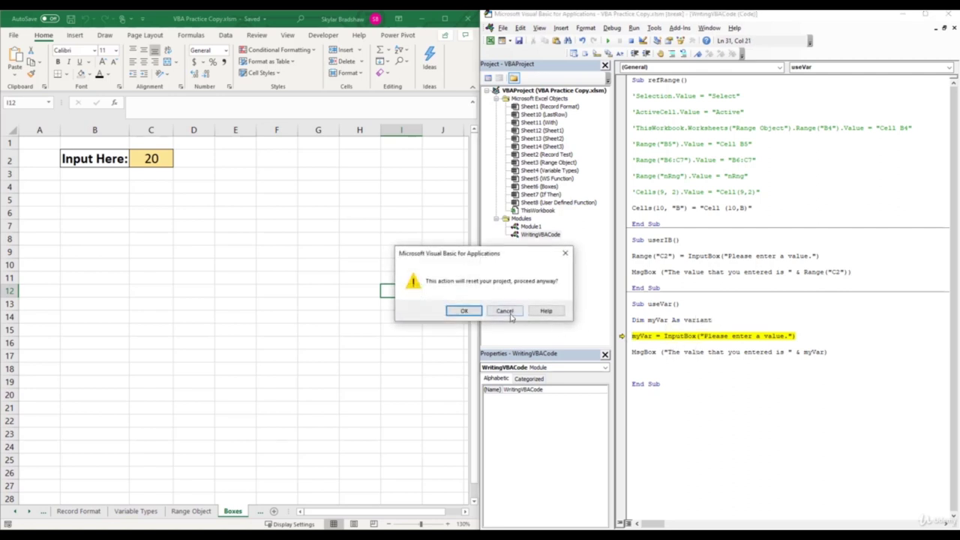
{"action": "left_click", "coordinate": [475, 313]}
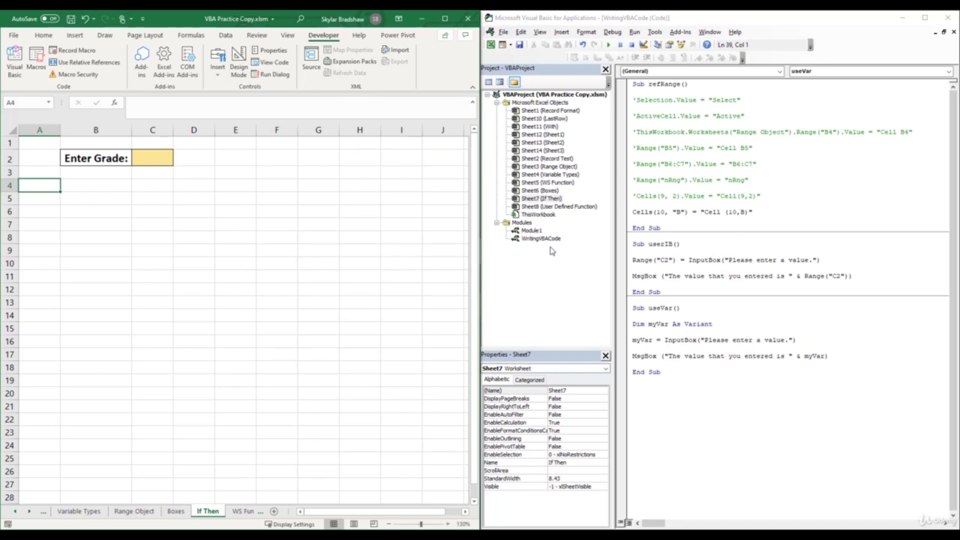
Place the insertion point below the last sub, ready for new code
{"action": "left_click", "coordinate": [637, 387]}
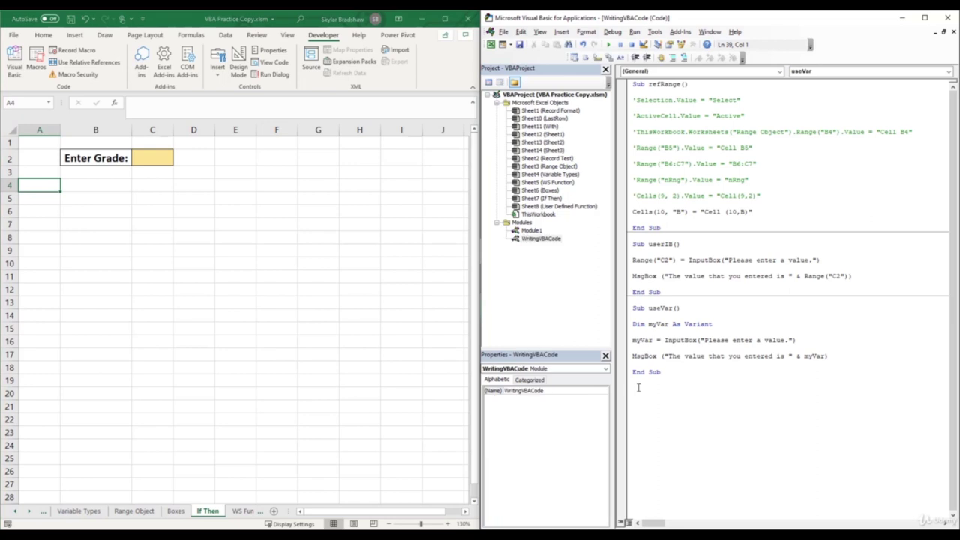
Add sub gradeScore with Dim myCell As Integer and myCell = Range("C2")
{"action": "type", "text": "sub gradeScore"}
{"action": "key", "text": "Return"}
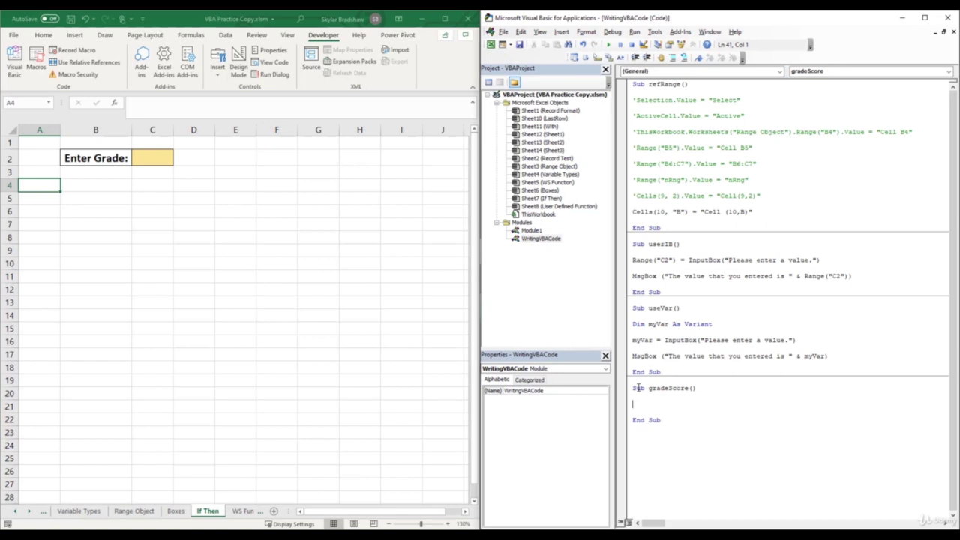
{"action": "type", "text": "dim myCell"}
{"action": "type", "text": "as Integer"}
{"action": "key", "text": "Return"}
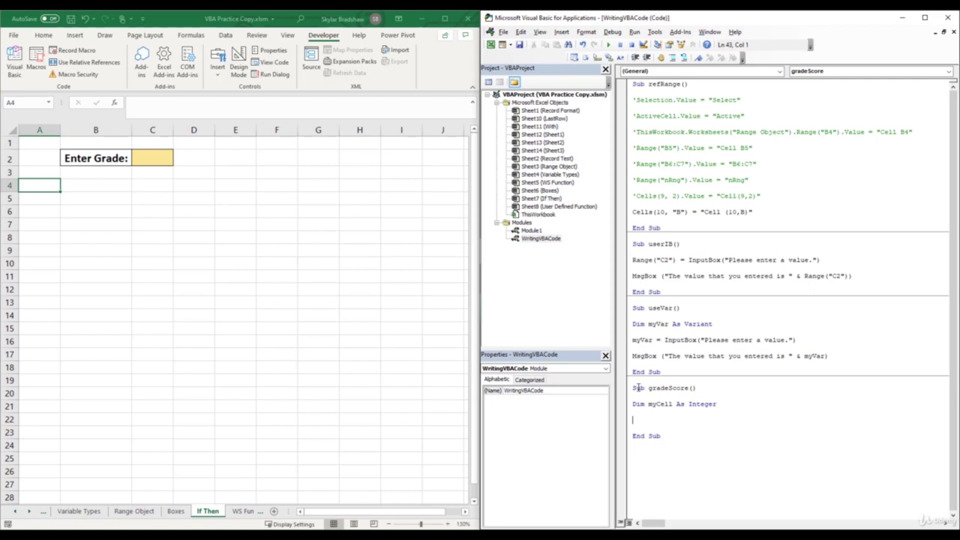
{"action": "type", "text": "myCell = range(\"C2\""}
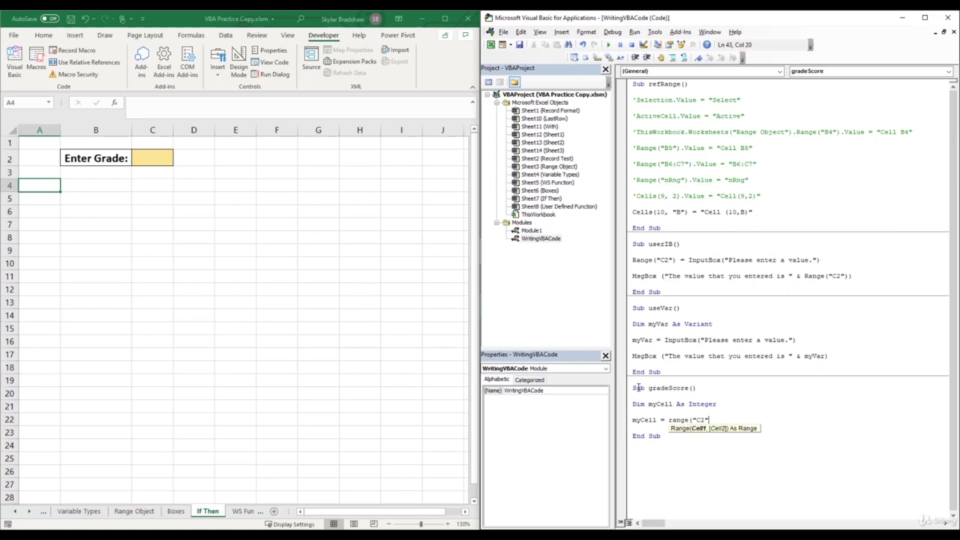
{"action": "type", "text": ")"}
{"action": "key", "text": "Return"}
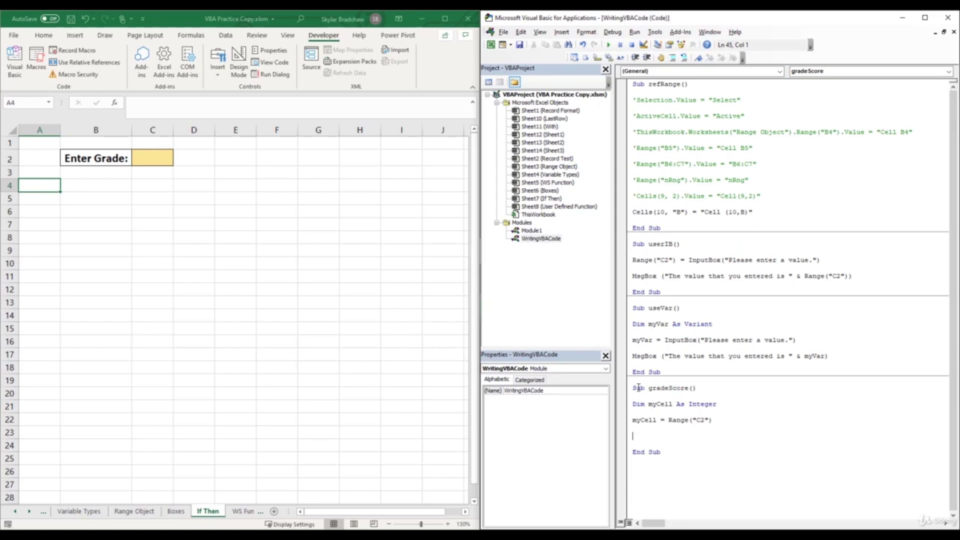
Add If myCell >= 65 Then MsgBox "You Passed!" End If to gradeScore
{"action": "type", "text": "if mycell >= 65"}
{"action": "type", "text": "then"}
{"action": "key", "text": "Return"}
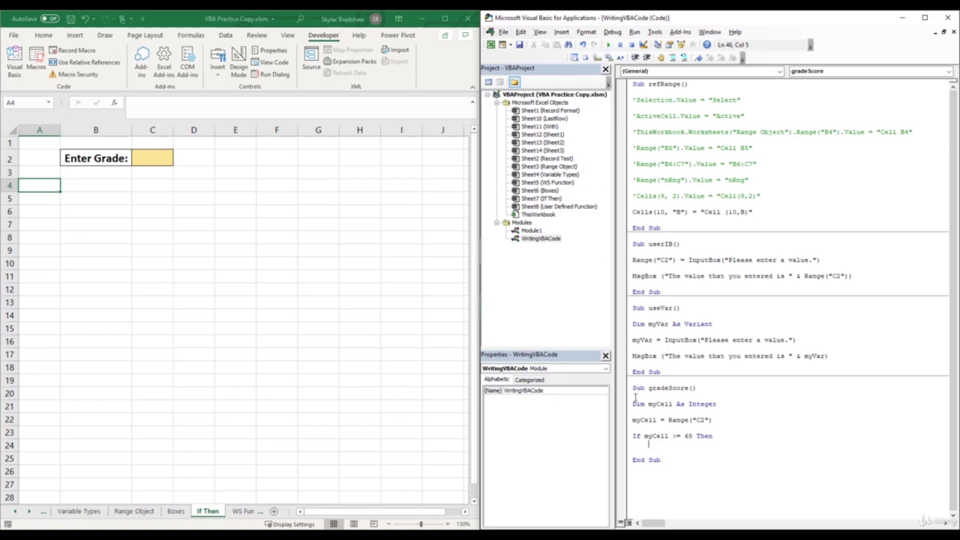
{"action": "type", "text": "msgbox \""}
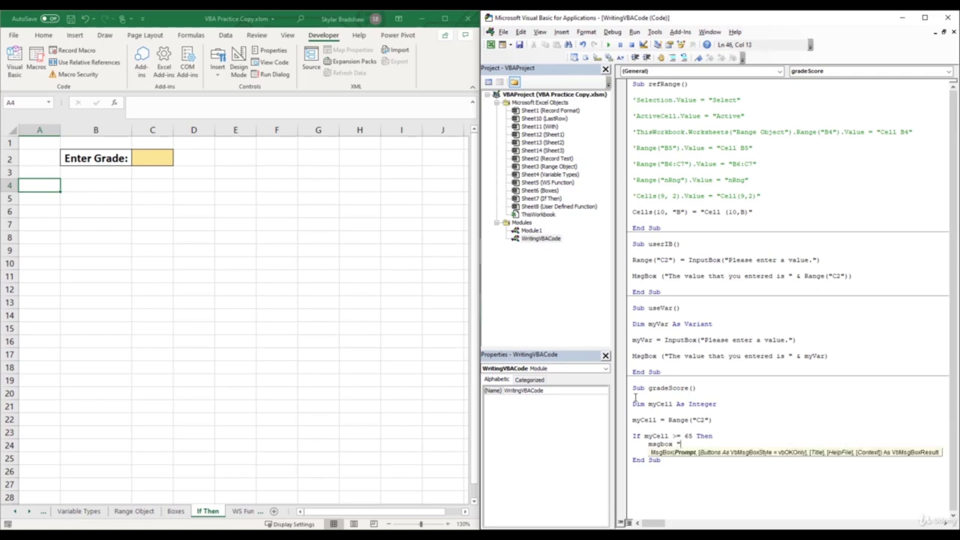
{"action": "type", "text": "You Passed!\""}
{"action": "key", "text": "Return"}
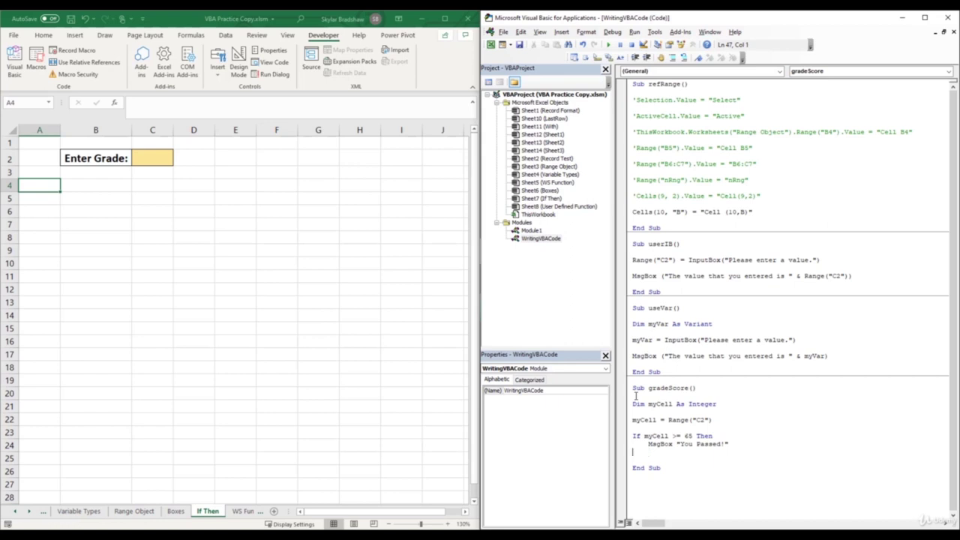
{"action": "type", "text": "end if"}
Enter 80 in C2, run gradeScore and dismiss the You Passed! message
{"action": "left_click", "coordinate": [159, 160]}
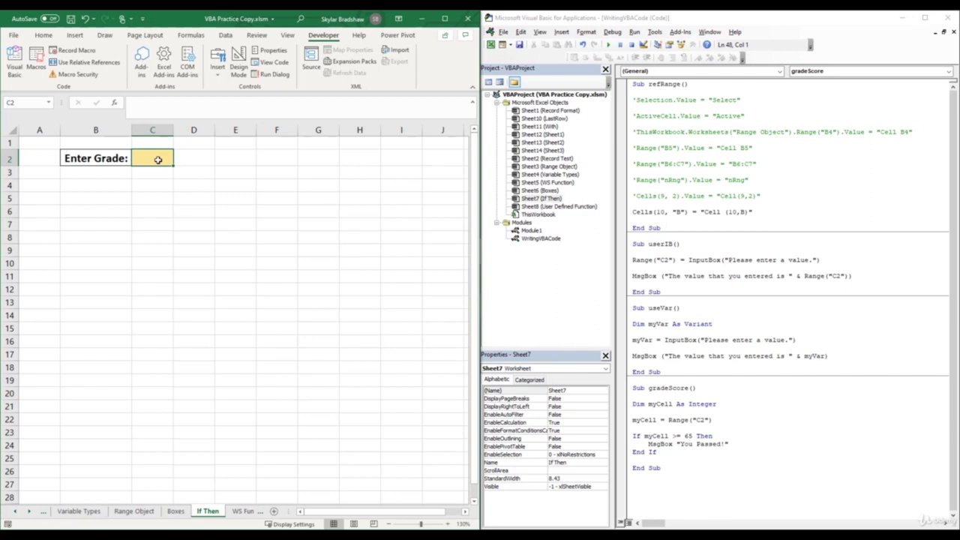
{"action": "type", "text": "80"}
{"action": "key", "text": "Return"}
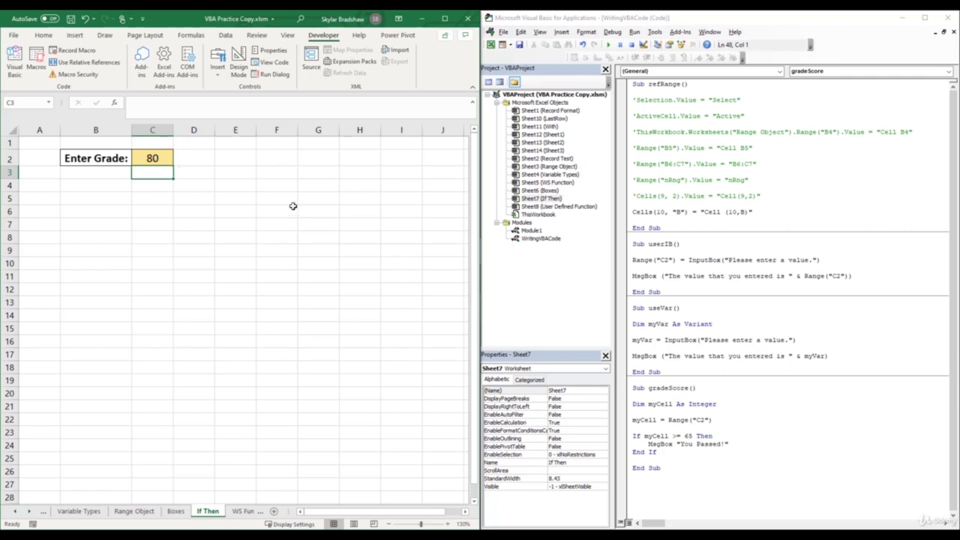
{"action": "left_click", "coordinate": [713, 412]}
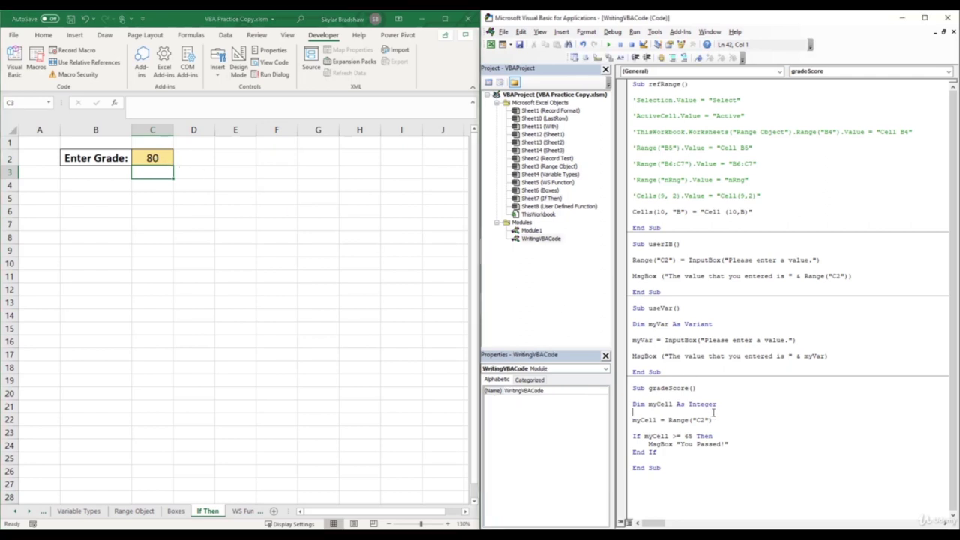
{"action": "left_click", "coordinate": [608, 45]}
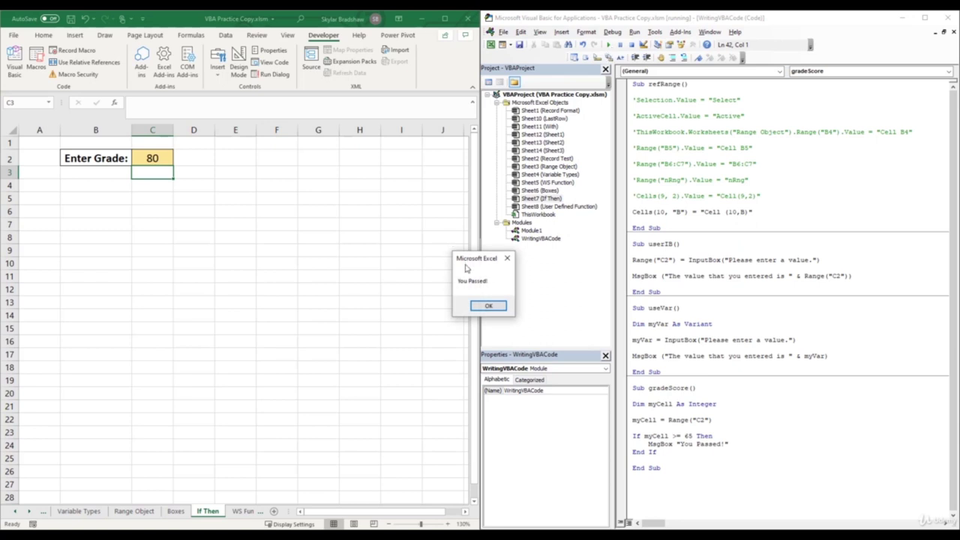
{"action": "left_click", "coordinate": [488, 306]}
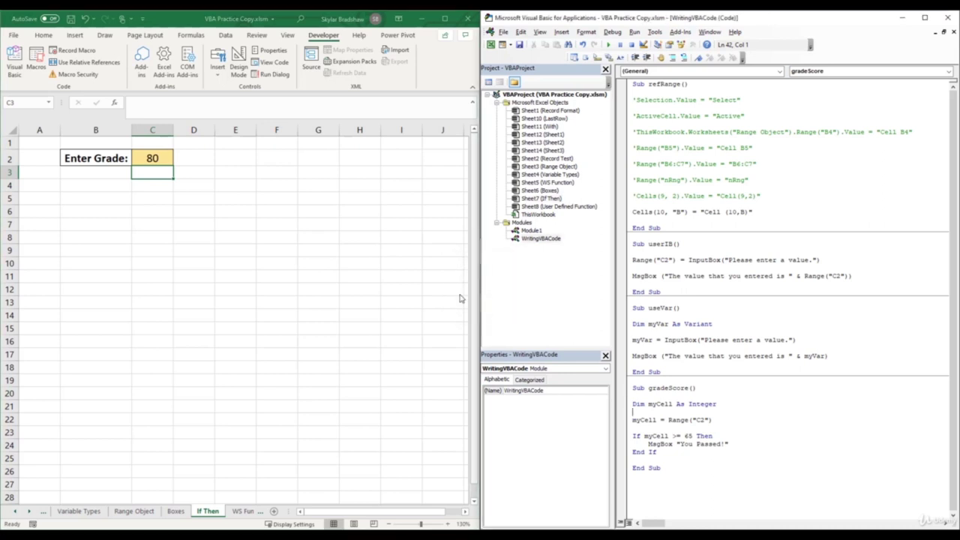
Change the grade in C2 to 60 and return to the gradeScore code
{"action": "left_click", "coordinate": [169, 158]}
{"action": "type", "text": "60"}
{"action": "key", "text": "Return"}
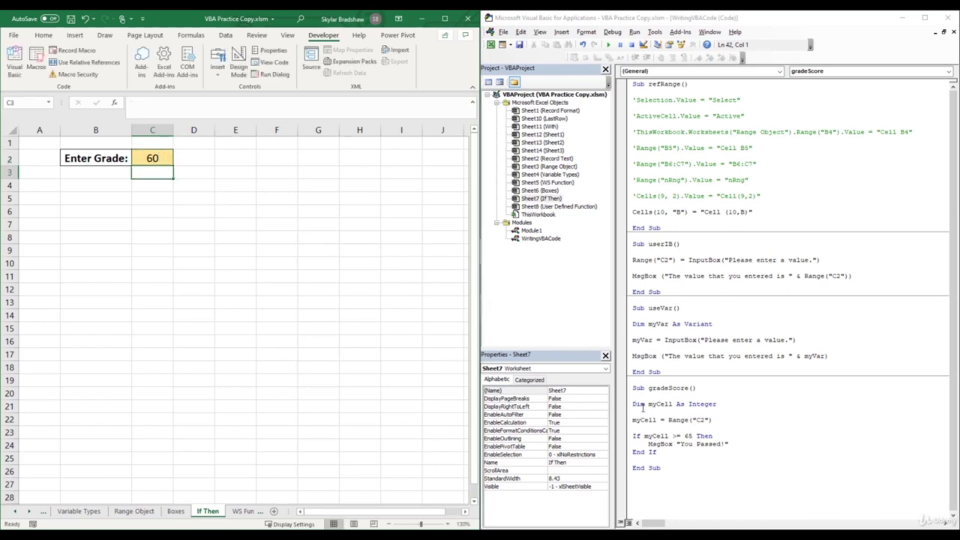
{"action": "left_click", "coordinate": [644, 405]}
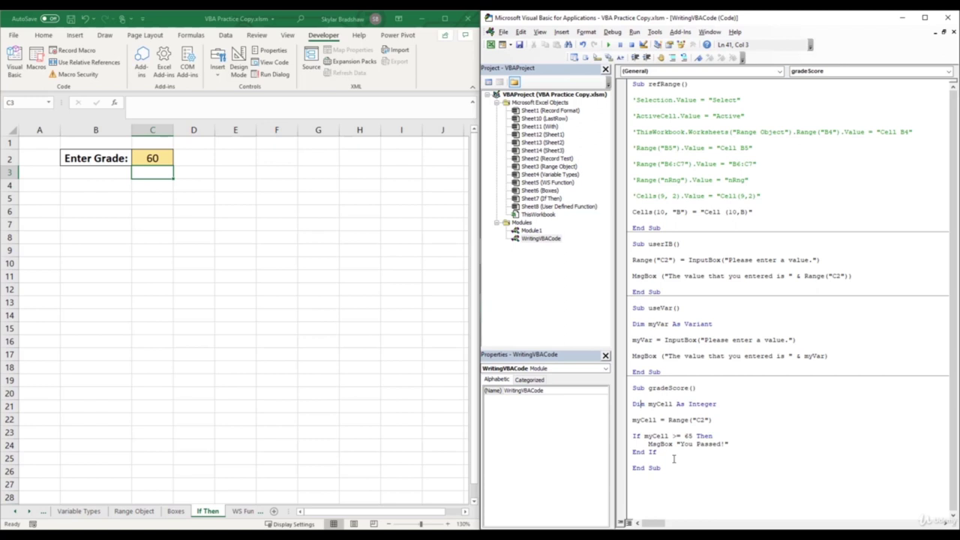
Add an Else branch showing MsgBox "Sorry you failed :(" and run gradeScore
{"action": "left_click", "coordinate": [735, 443]}
{"action": "key", "text": "Return"}
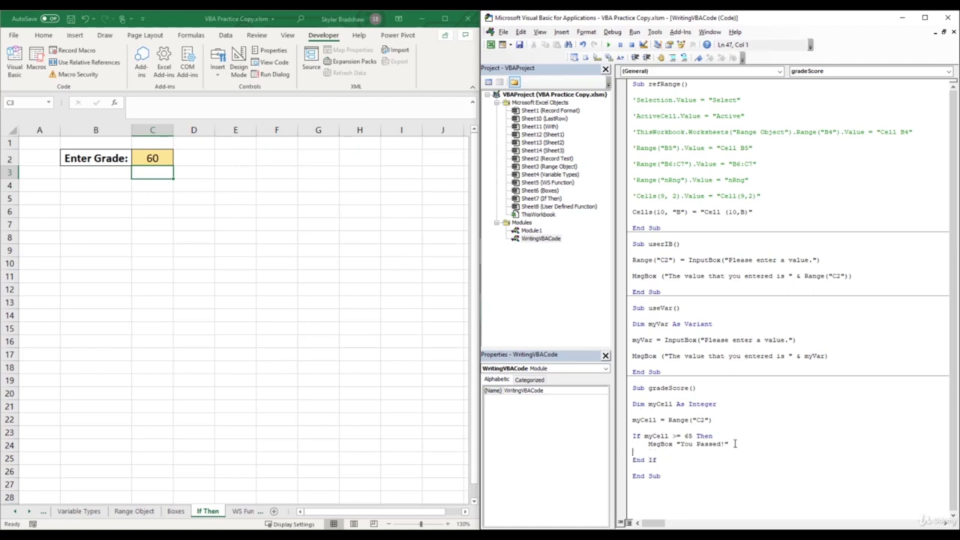
{"action": "type", "text": "Else"}
{"action": "key", "text": "Return"}
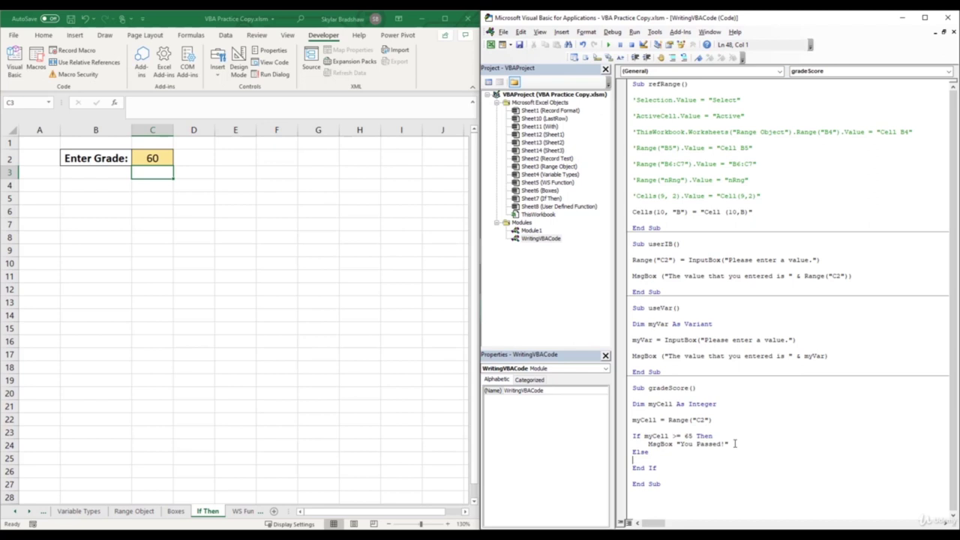
{"action": "type", "text": "msgbox \"Sorr"}
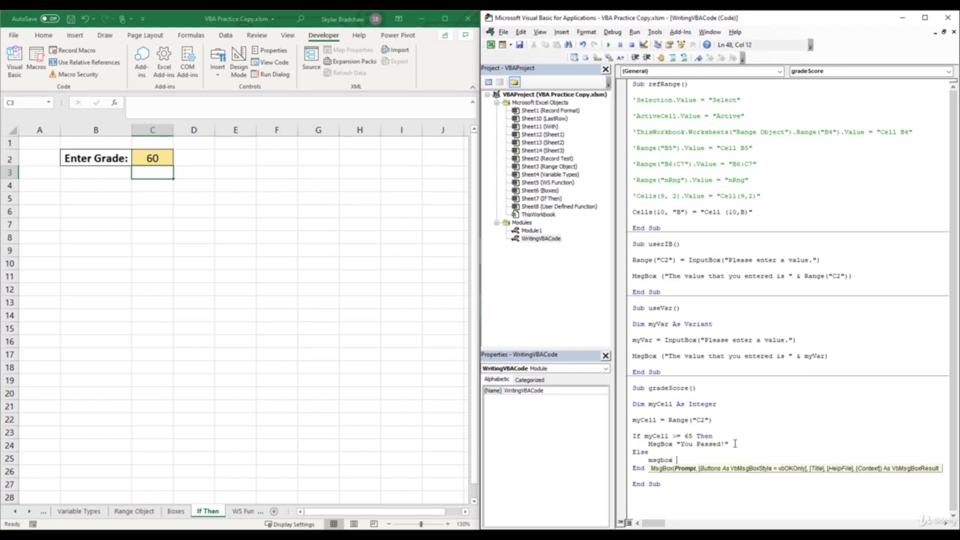
{"action": "type", "text": "y you failed :(\""}
{"action": "left_click", "coordinate": [709, 426]}
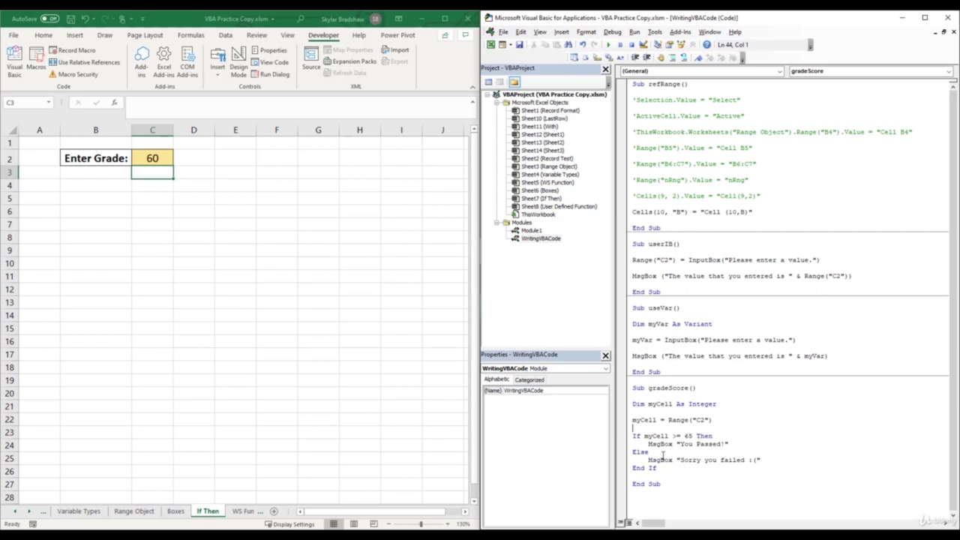
{"action": "left_click", "coordinate": [609, 45]}
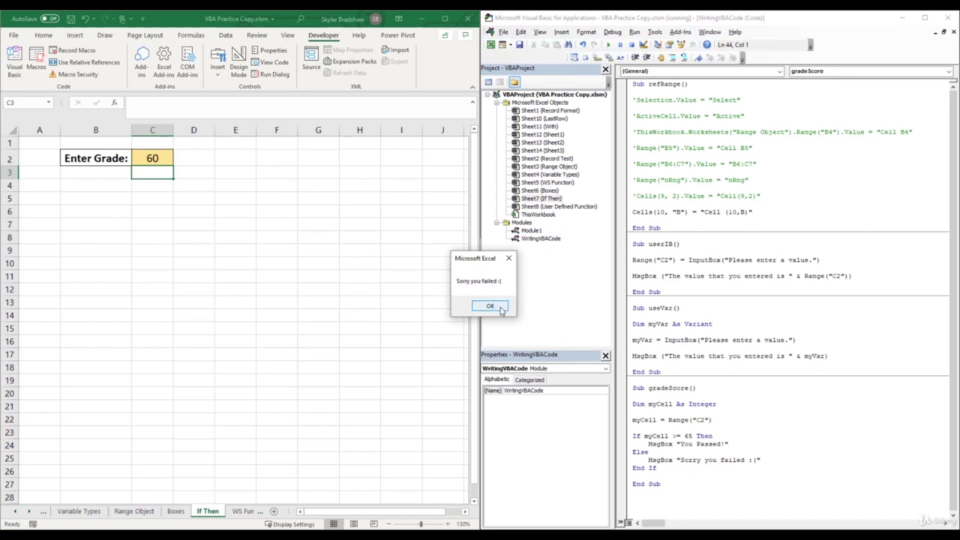
Dismiss the fail message, set C2 to 85, and rerun gradeScore to get the pass message
{"action": "left_click", "coordinate": [489, 305]}
{"action": "left_click", "coordinate": [141, 160]}
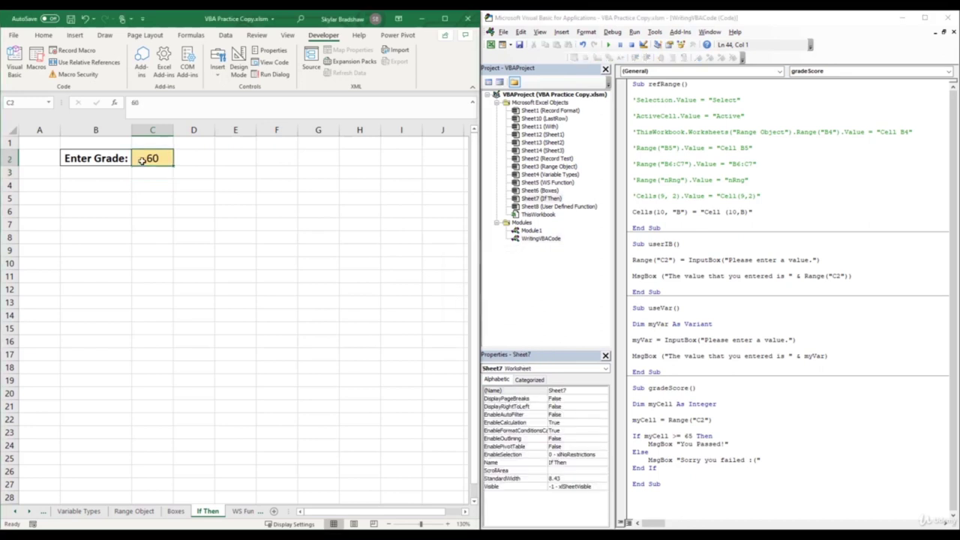
{"action": "type", "text": "85"}
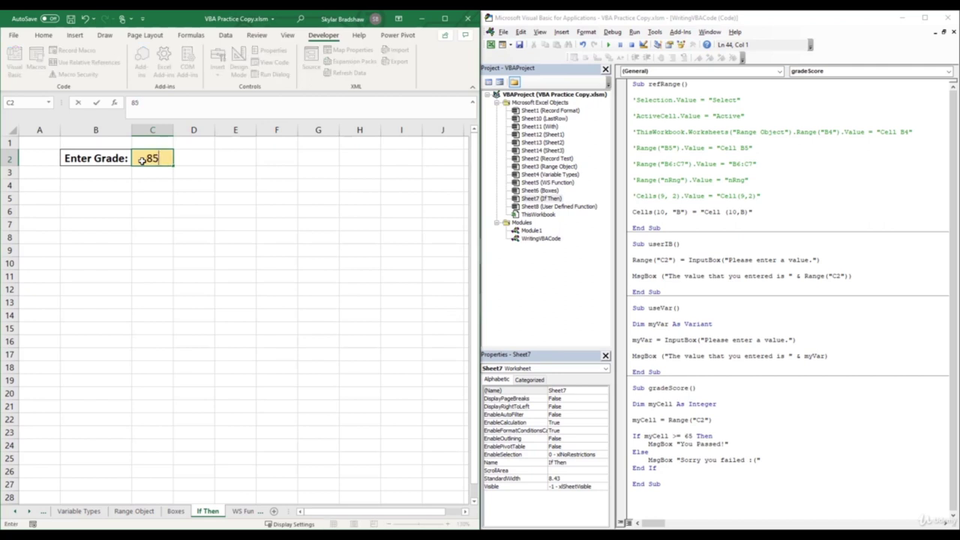
{"action": "key", "text": "Return"}
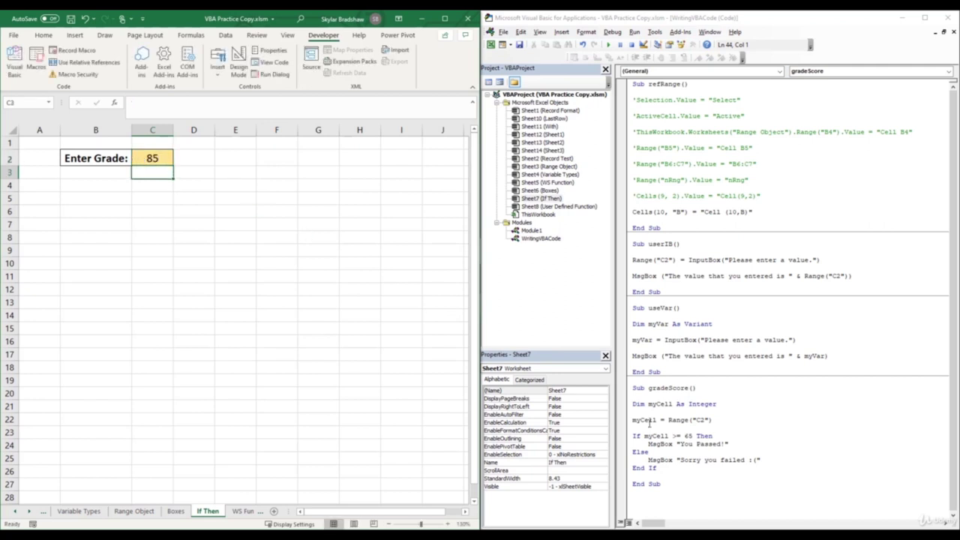
{"action": "left_click", "coordinate": [520, 358]}
{"action": "left_click", "coordinate": [609, 45]}
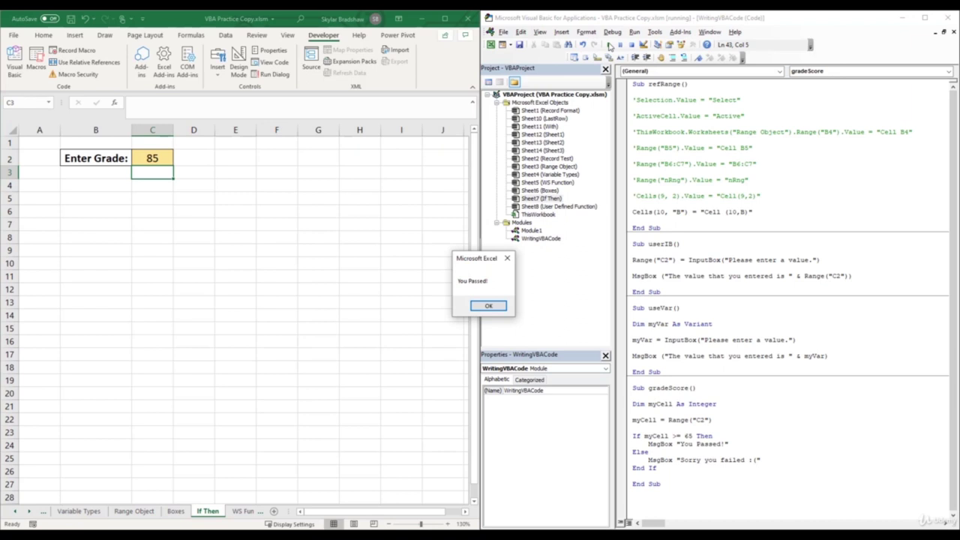
{"action": "left_click", "coordinate": [500, 308]}
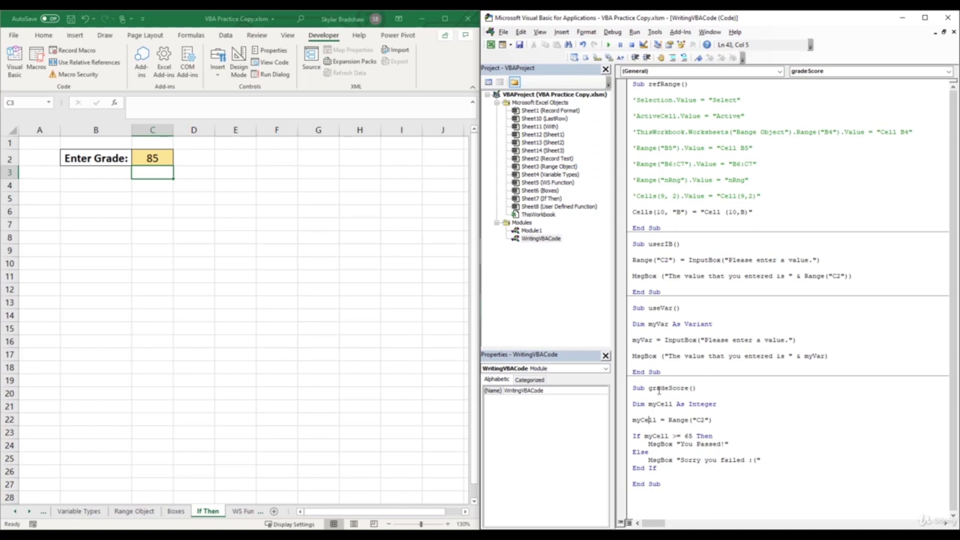
Add ElseIf myCell >= 90 Then MsgBox "Congrats on the A!" after the pass message
{"action": "left_click", "coordinate": [733, 444]}
{"action": "key", "text": "Return"}
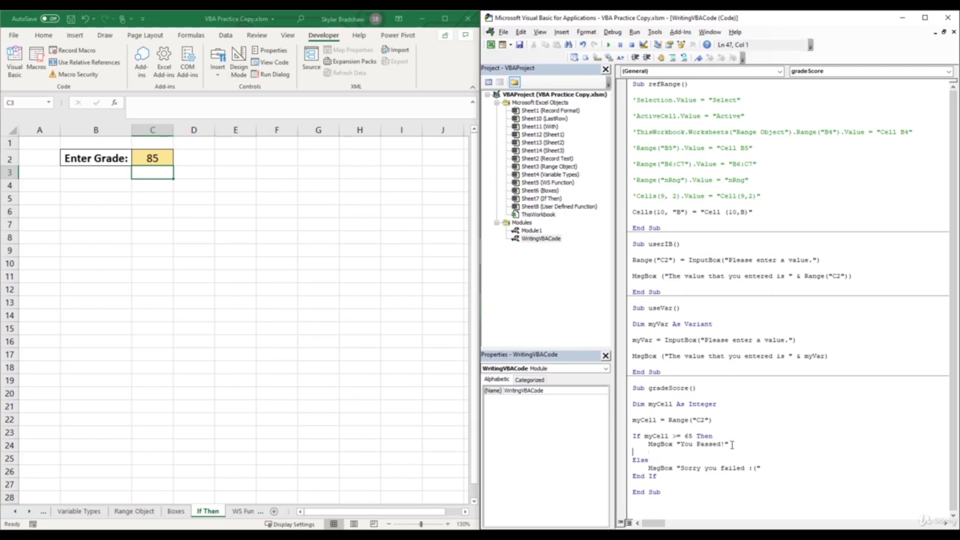
{"action": "type", "text": "elseif"}
{"action": "type", "text": "mycell >= 90 then"}
{"action": "key", "text": "Return"}
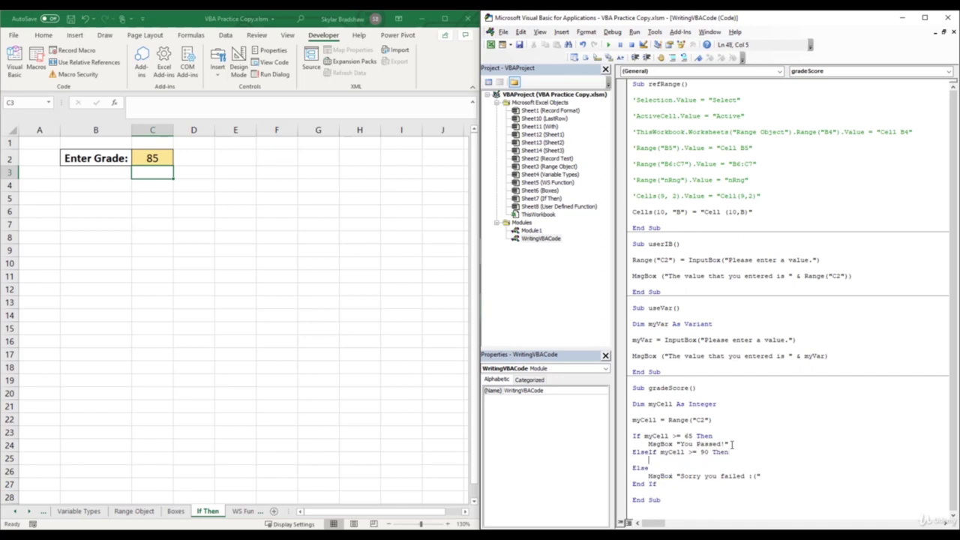
{"action": "type", "text": "msgbox \""}
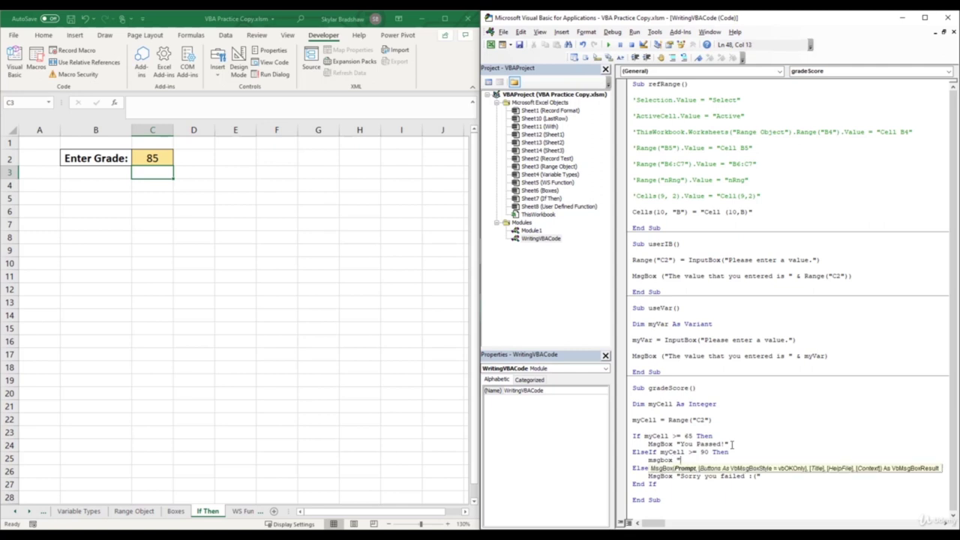
{"action": "type", "text": "Congrats on the A!\""}
{"action": "left_click", "coordinate": [732, 444]}
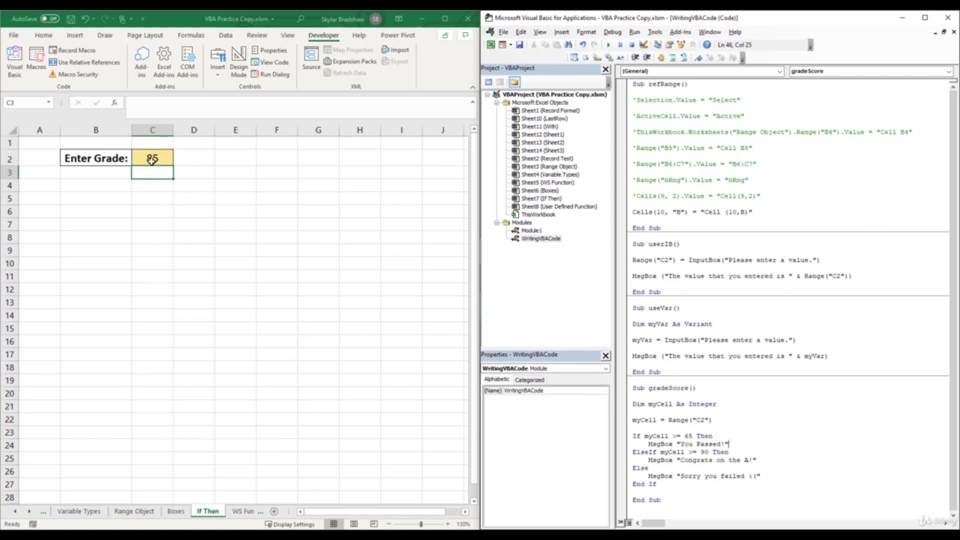
{"action": "left_click", "coordinate": [152, 159]}
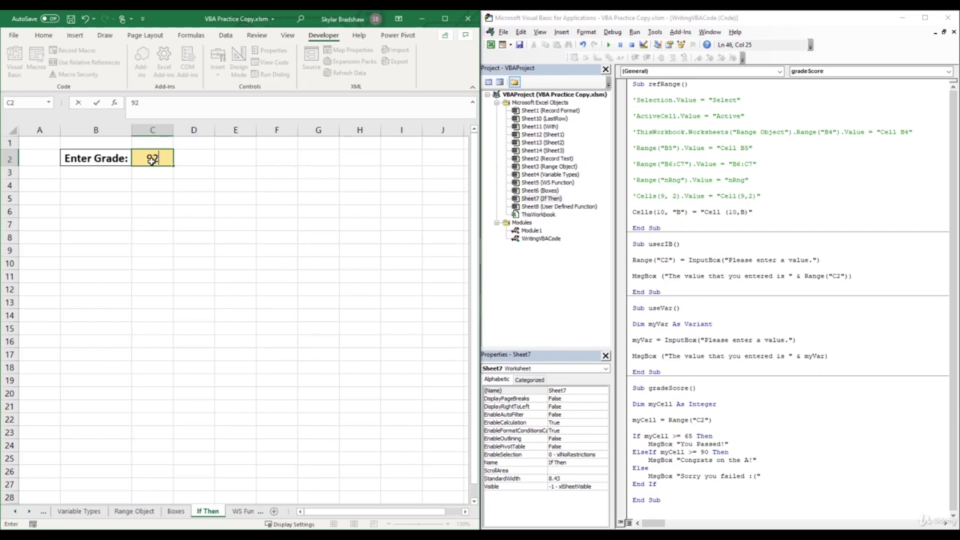
Enter 92 in C2 and run gradeScore, which still only shows You Passed!
{"action": "type", "text": "92"}
{"action": "key", "text": "Return"}
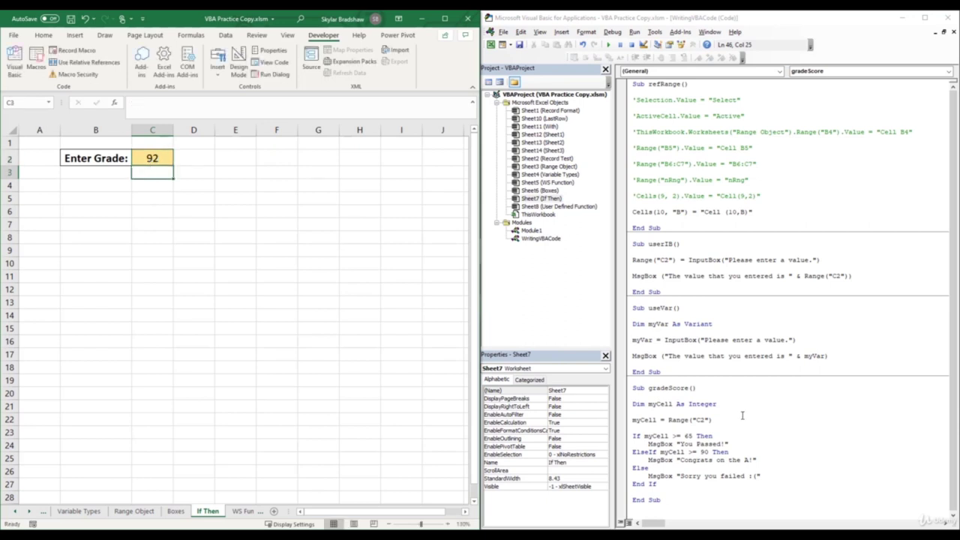
{"action": "left_click", "coordinate": [740, 418]}
{"action": "left_click", "coordinate": [609, 45]}
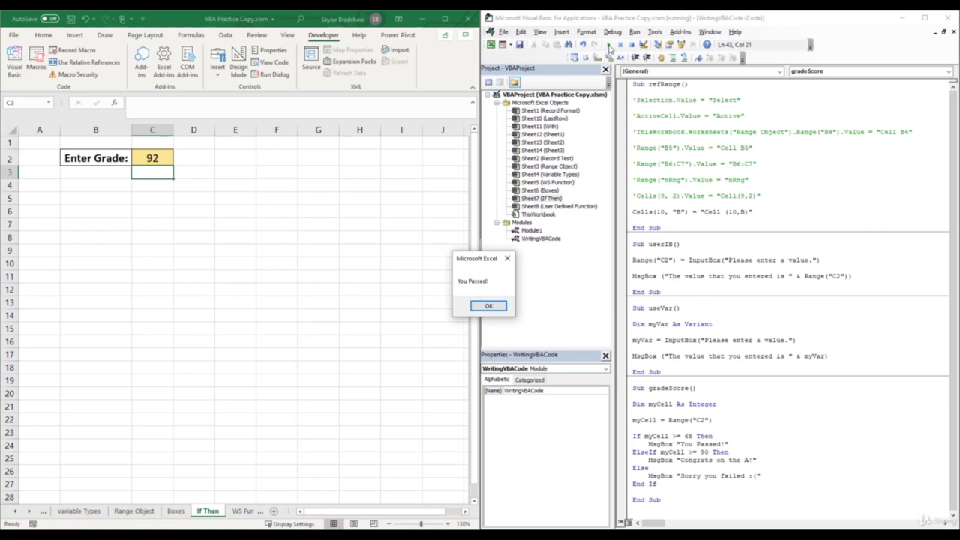
{"action": "left_click", "coordinate": [492, 310]}
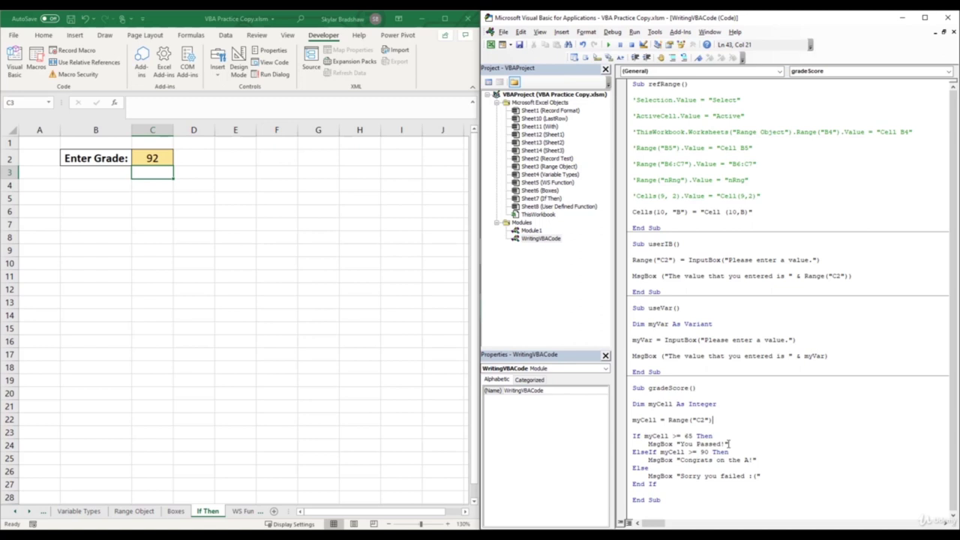
{"action": "left_click", "coordinate": [693, 437]}
Add And myCell <= 89 to the If condition and rerun, getting "Congrats on the A!"
{"action": "type", "text": "and mycell <=89"}
{"action": "left_click", "coordinate": [740, 451]}
{"action": "left_click", "coordinate": [609, 45]}
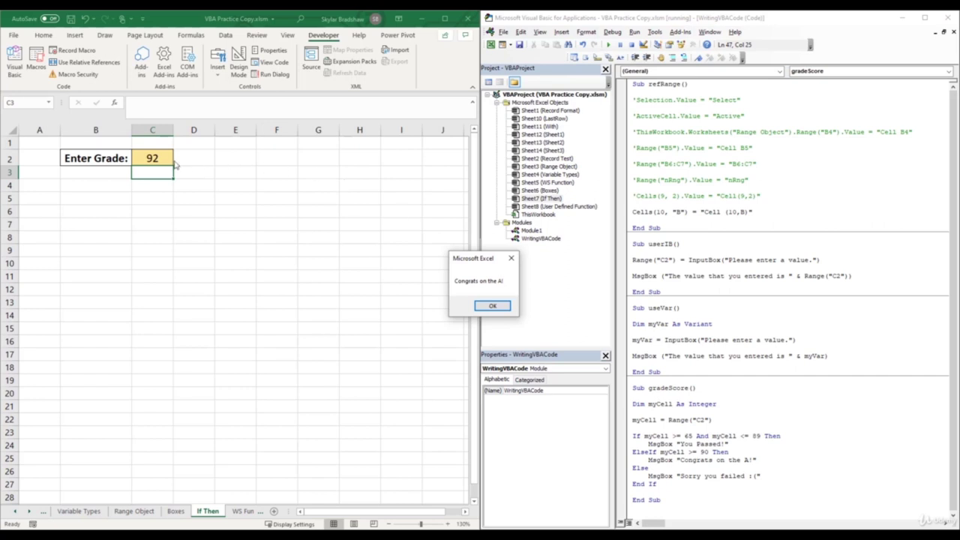
{"action": "left_click", "coordinate": [490, 305]}
Test gradeScore with a grade of 75 in cell C2 and get the pass message
{"action": "left_click", "coordinate": [163, 162]}
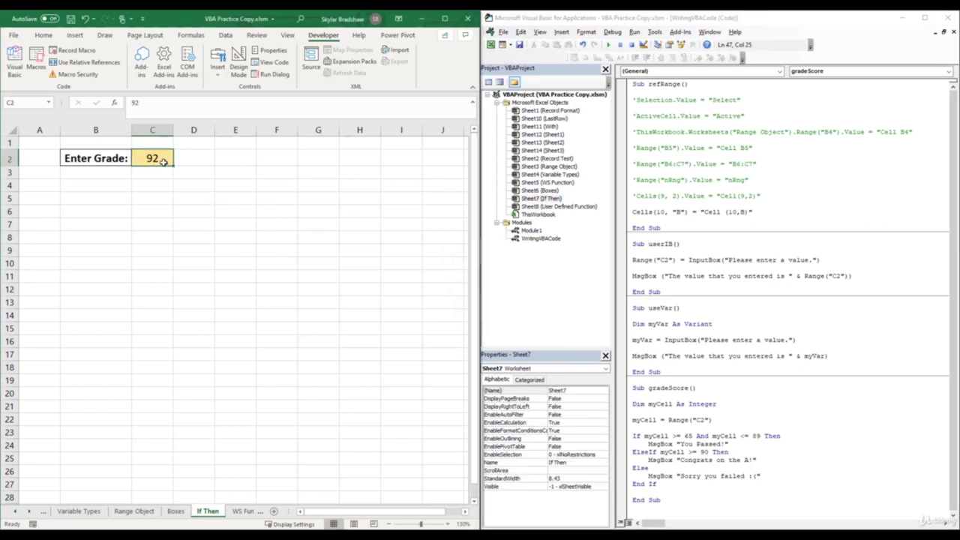
{"action": "type", "text": "75"}
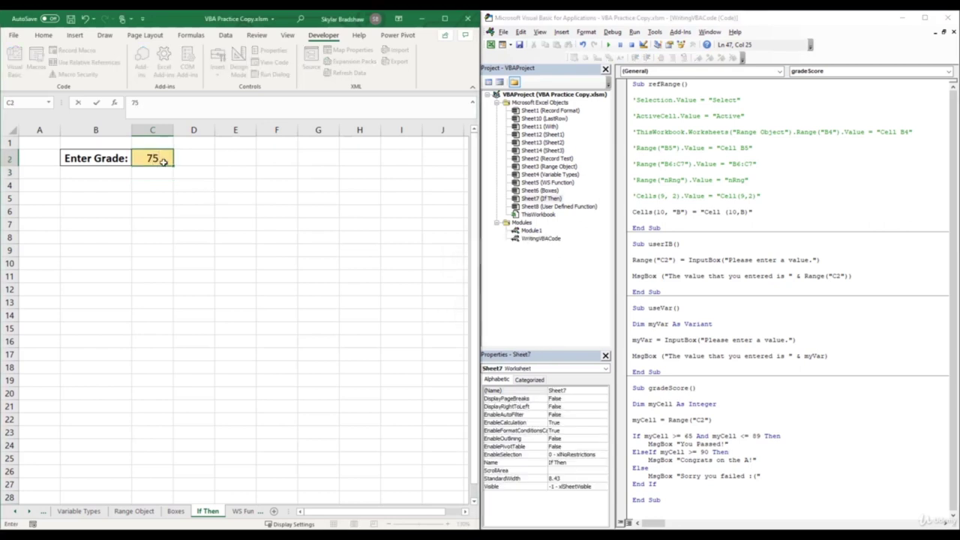
{"action": "key", "text": "Return"}
{"action": "left_click", "coordinate": [649, 428]}
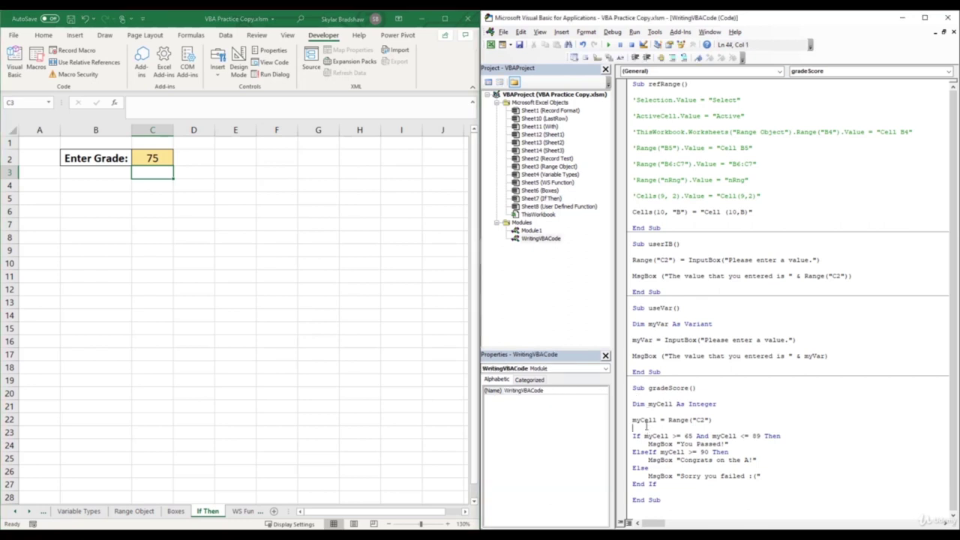
{"action": "left_click", "coordinate": [609, 45]}
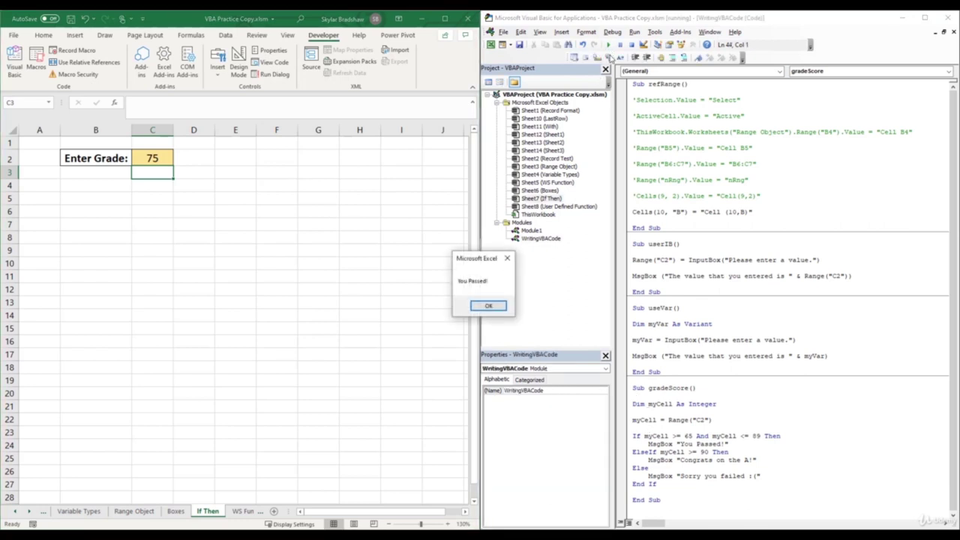
{"action": "left_click", "coordinate": [488, 305]}
Retest gradeScore with a grade of 58 in C2 and get the fail message
{"action": "left_click", "coordinate": [165, 158]}
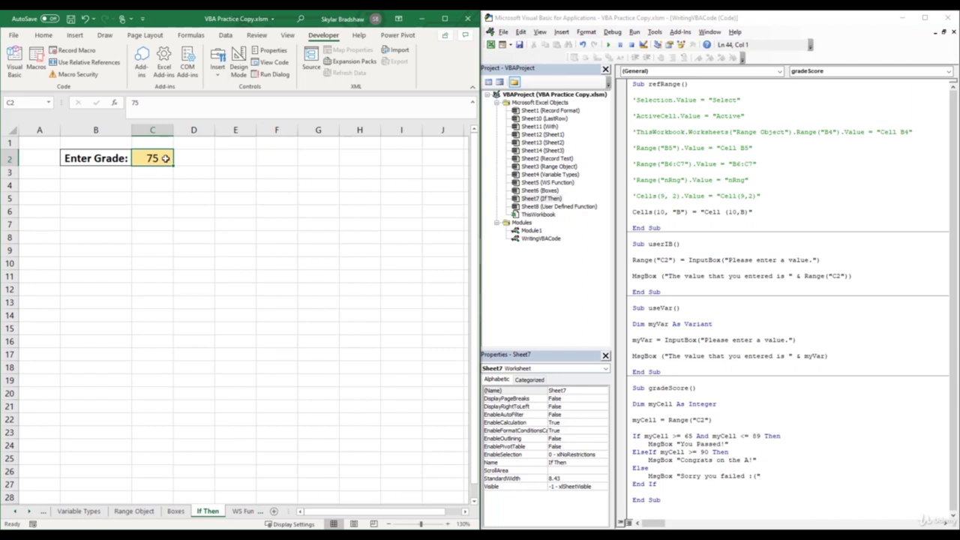
{"action": "type", "text": "58"}
{"action": "key", "text": "Return"}
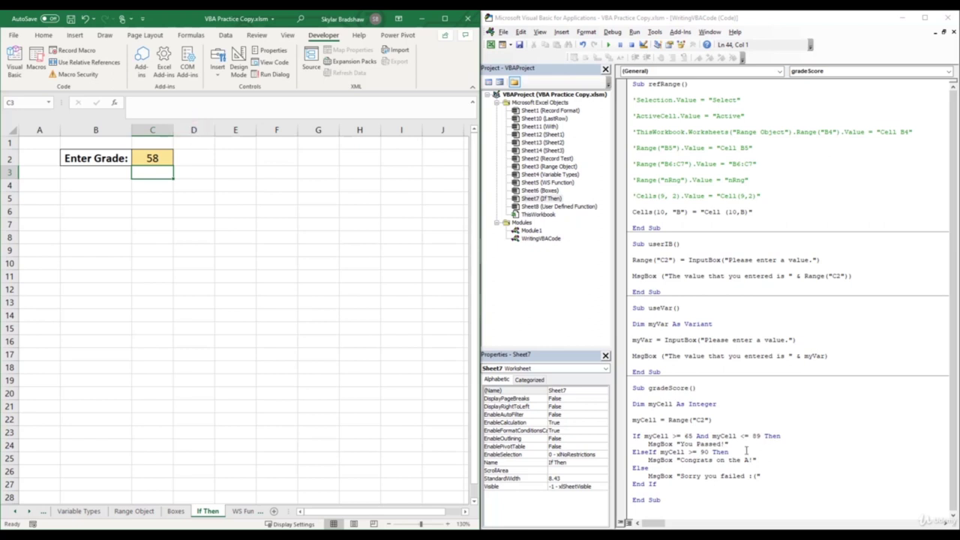
{"action": "left_click", "coordinate": [728, 451]}
{"action": "left_click", "coordinate": [609, 45]}
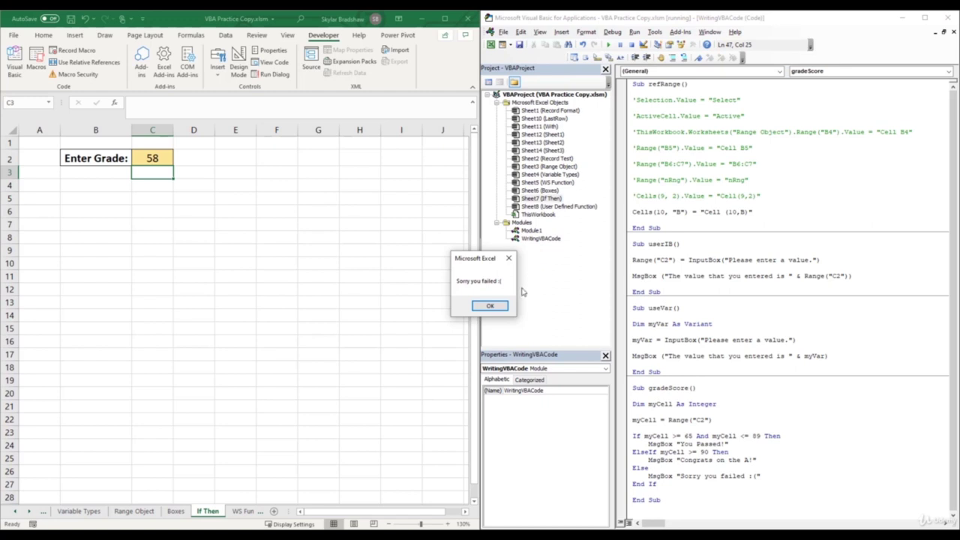
{"action": "left_click", "coordinate": [506, 308]}
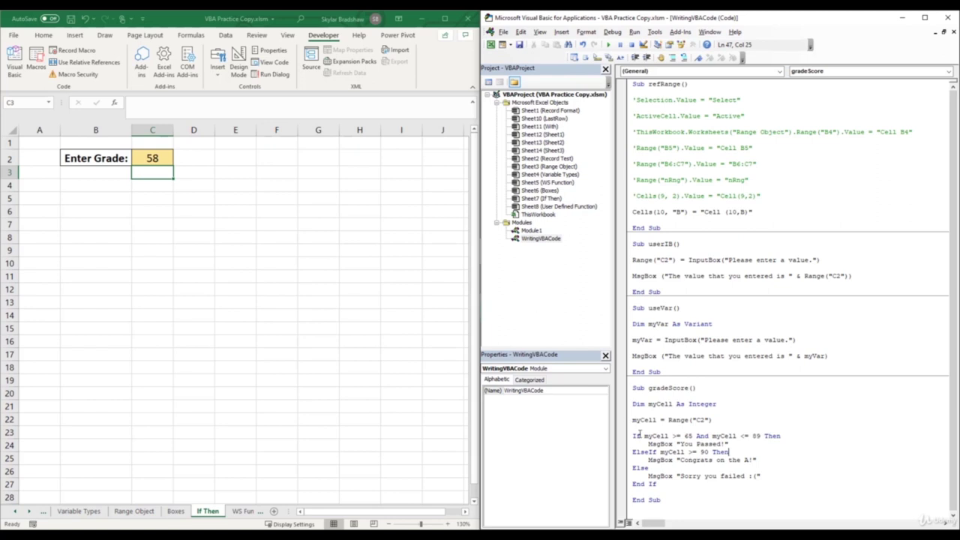
Highlight myCell in the If condition, then bring up the workbook and select ID cell G2
{"action": "left_click_drag", "start_coordinate": [643, 436], "coordinate": [739, 436]}
{"action": "left_click", "coordinate": [117, 198]}
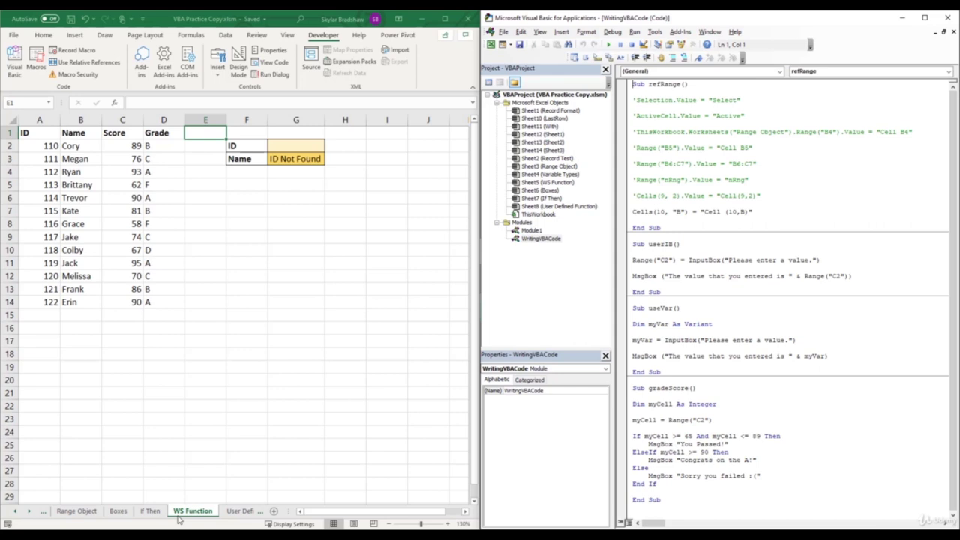
{"action": "left_click", "coordinate": [303, 146]}
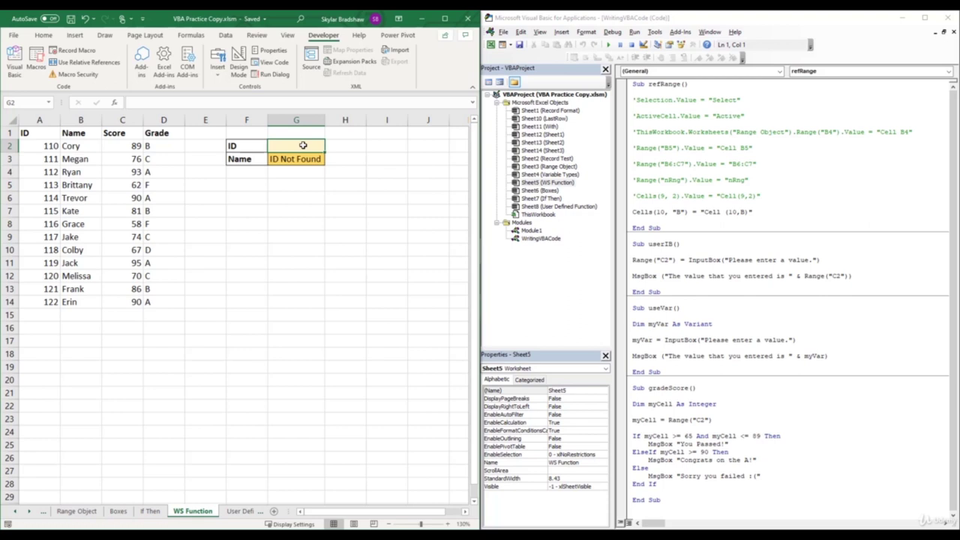
Enter ID 112 in G2 so the lookup returns Ryan, then place the cursor below the last End Sub
{"action": "type", "text": "112"}
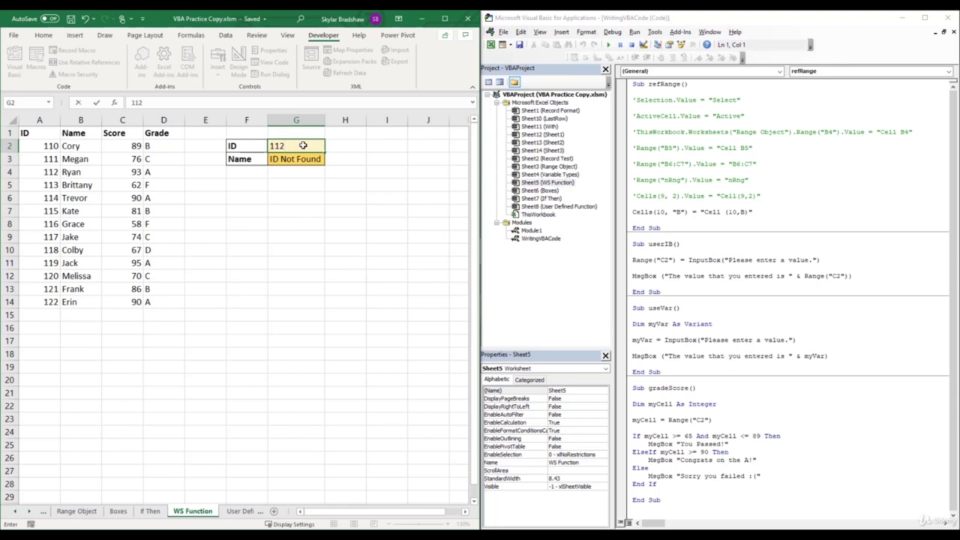
{"action": "key", "text": "Return"}
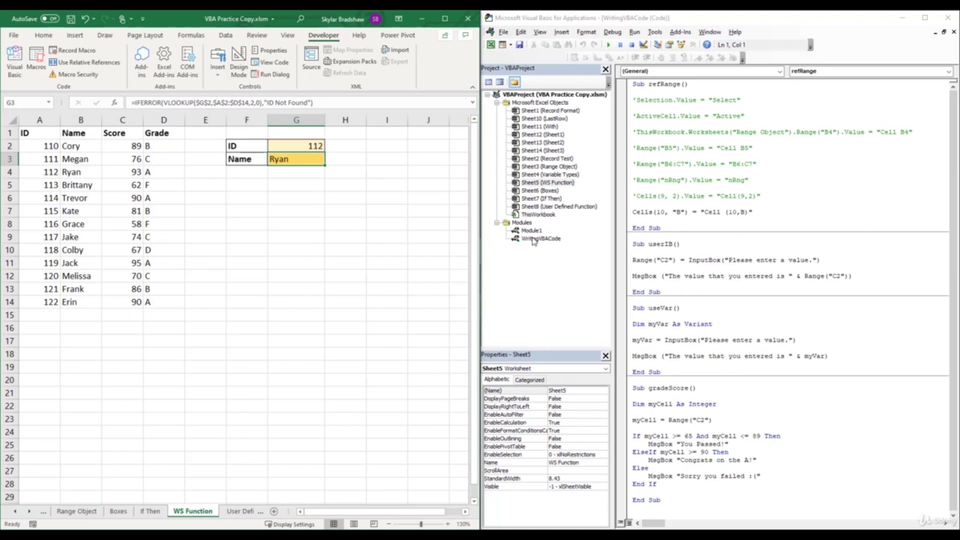
{"action": "left_click", "coordinate": [639, 511]}
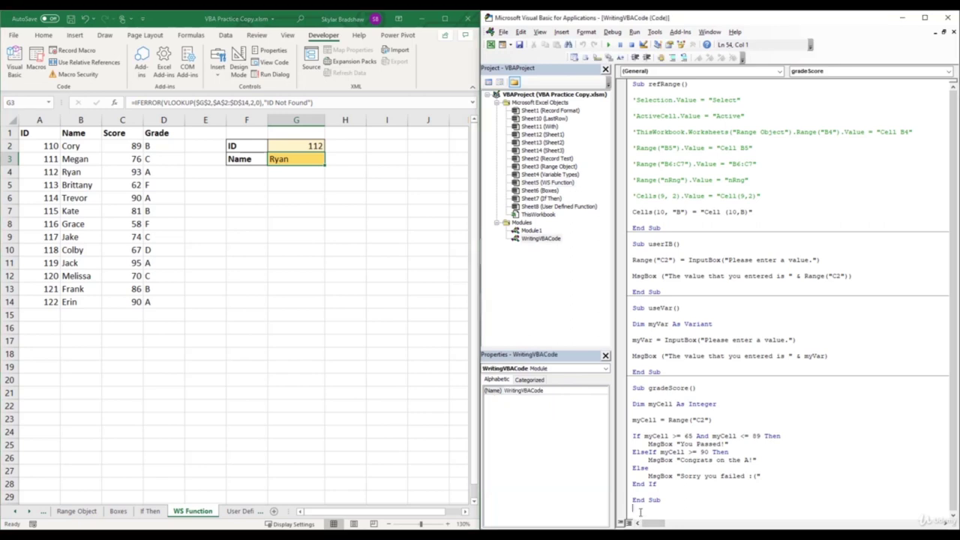
Add a new Sub findName() below the gradeScore sub
{"action": "key", "text": "Return"}
{"action": "key", "text": "Return"}
{"action": "key", "text": "Return"}
{"action": "key", "text": "Return"}
{"action": "key", "text": "Return"}
{"action": "key", "text": "Return"}
{"action": "key", "text": "Return"}
{"action": "key", "text": "Return"}
{"action": "key", "text": "Return"}
{"action": "key", "text": "Return"}
{"action": "key", "text": "Return"}
{"action": "key", "text": "Return"}
{"action": "key", "text": "Return"}
{"action": "key", "text": "Return"}
{"action": "key", "text": "Return"}
{"action": "key", "text": "Return"}
{"action": "key", "text": "Return"}
{"action": "key", "text": "Return"}
{"action": "key", "text": "Return"}
{"action": "key", "text": "Return"}
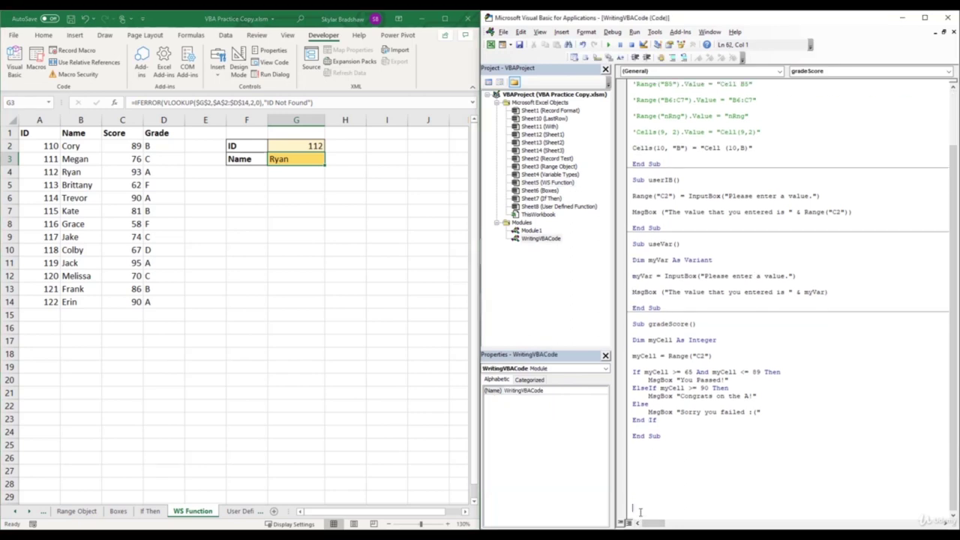
{"action": "key", "text": "Return"}
{"action": "left_click", "coordinate": [632, 238]}
{"action": "type", "text": "sub fin"}
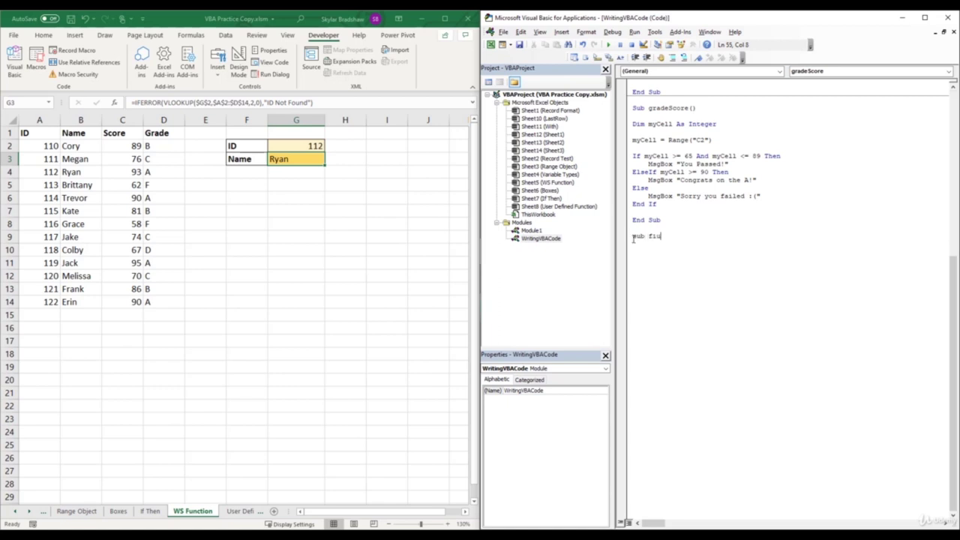
{"action": "type", "text": "dName"}
{"action": "key", "text": "Return"}
{"action": "key", "text": "Return"}
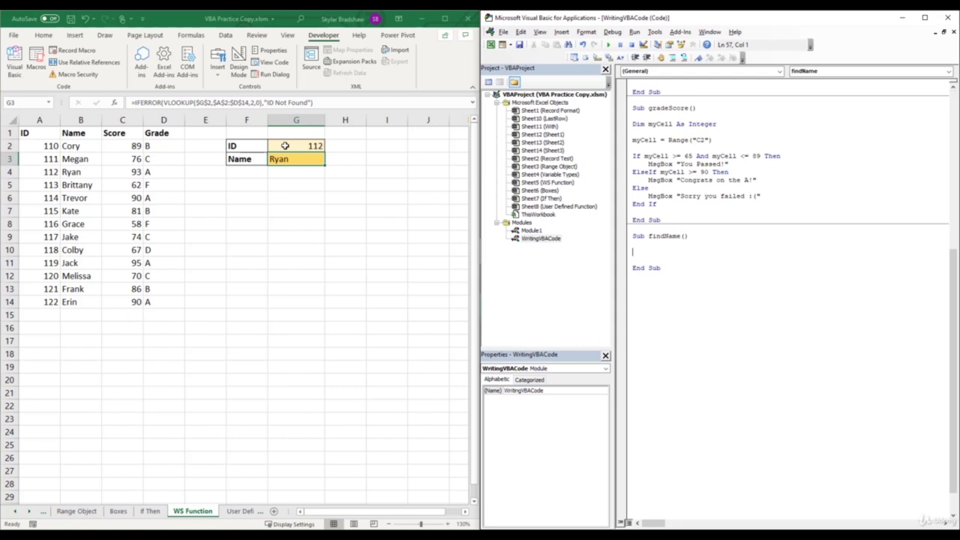
Declare fName As Variant and begin the line fname = Application.WorksheetFunction
{"action": "type", "text": "dim fName as Variant"}
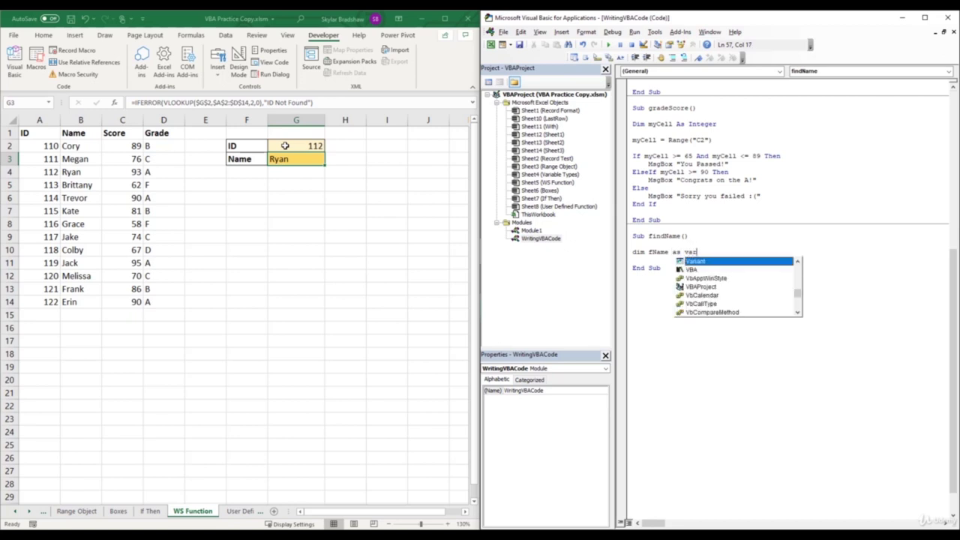
{"action": "key", "text": "Return"}
{"action": "key", "text": "Return"}
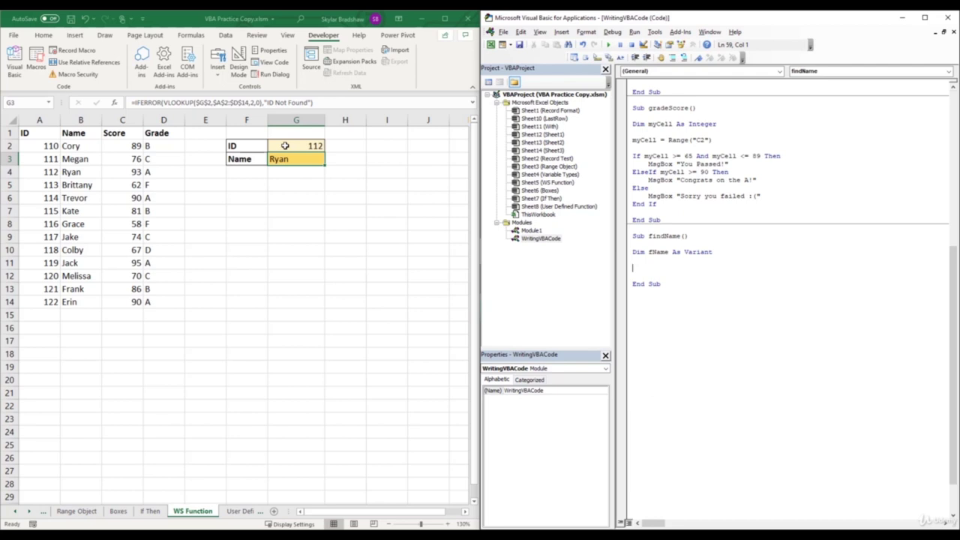
{"action": "type", "text": "fname ="}
{"action": "type", "text": "application."}
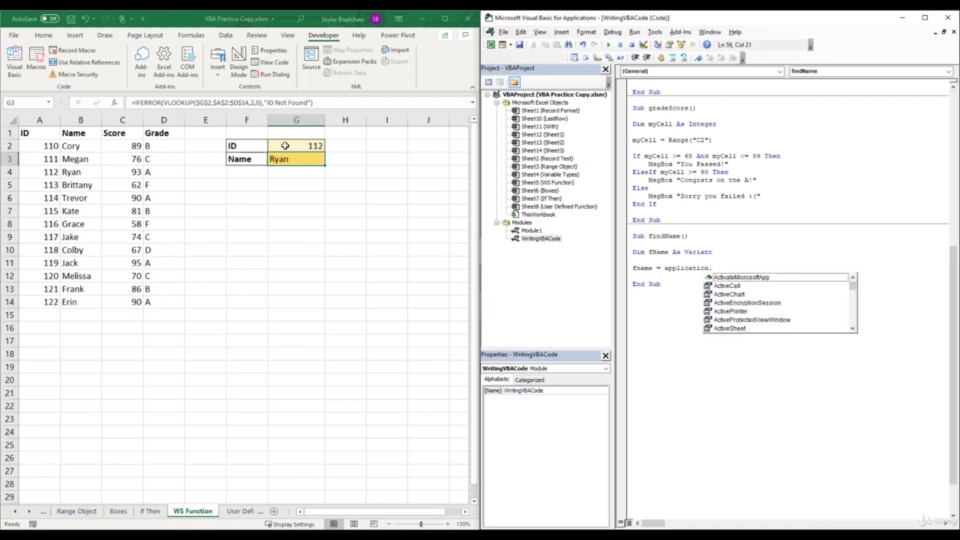
{"action": "type", "text": "worksheet"}
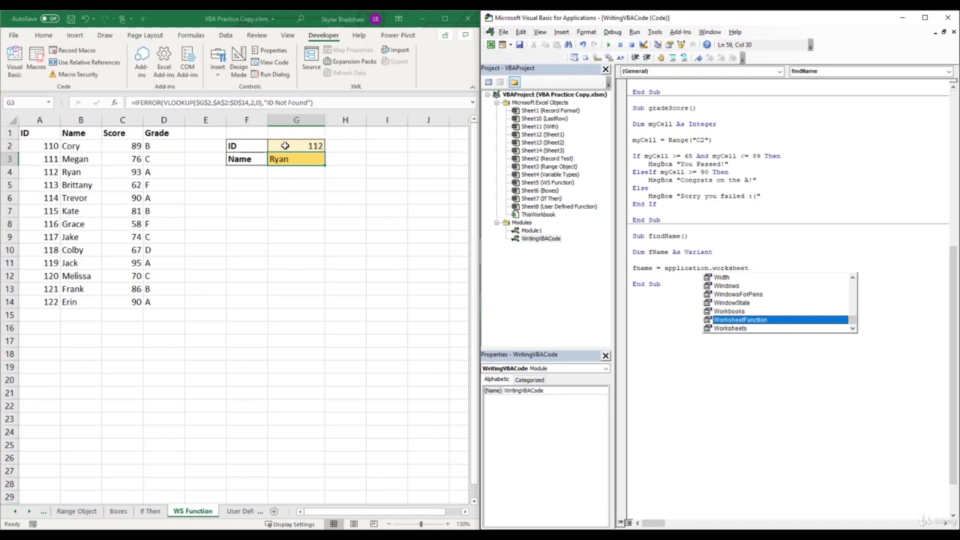
Write the lookup as WorksheetFunction.VLookup(Range("G2"), Range("A1:D14") on the fName line
{"action": "key", "text": "Tab"}
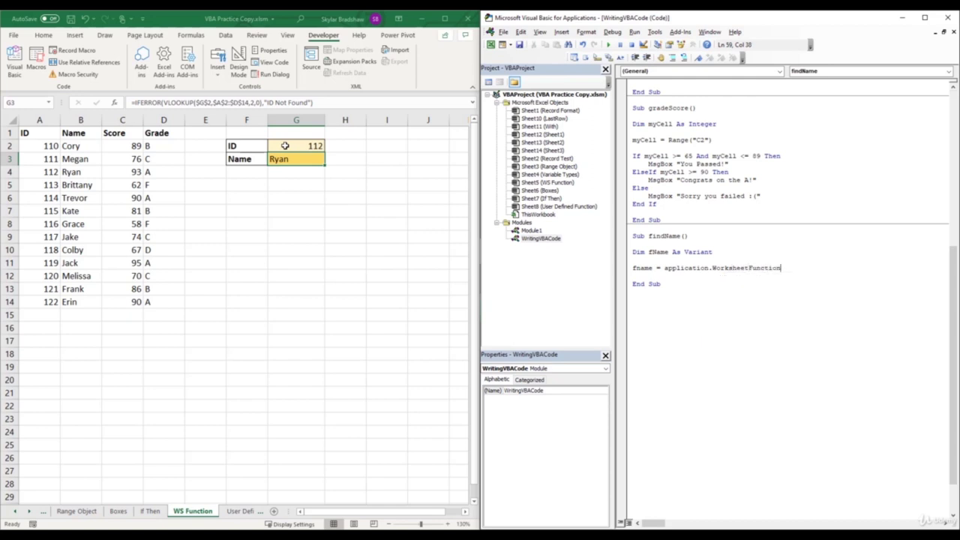
{"action": "type", "text": "."}
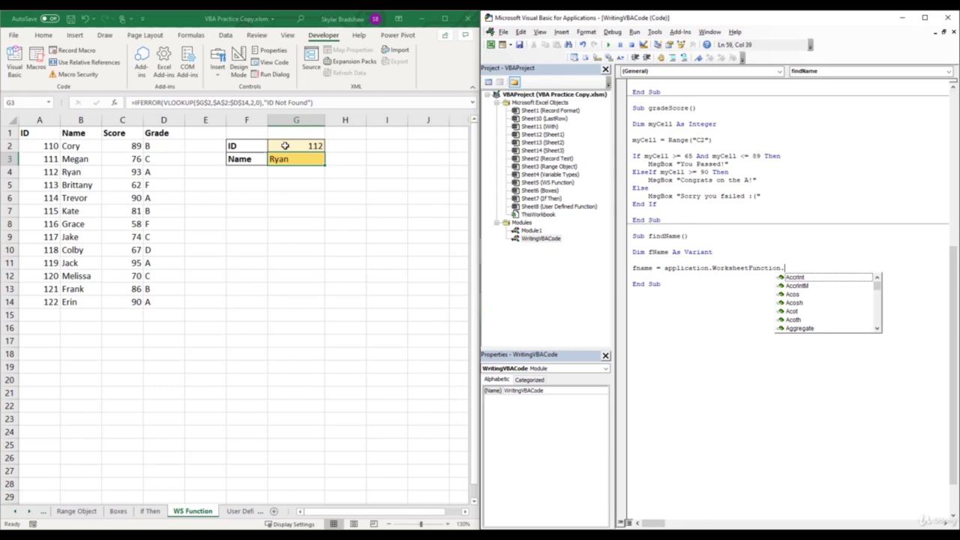
{"action": "type", "text": "vl"}
{"action": "key", "text": "Tab"}
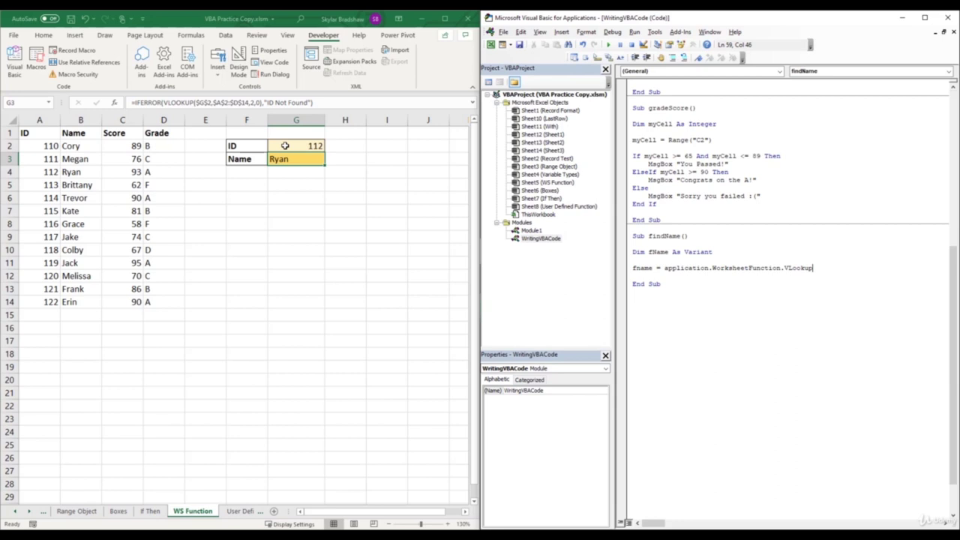
{"action": "type", "text": "("}
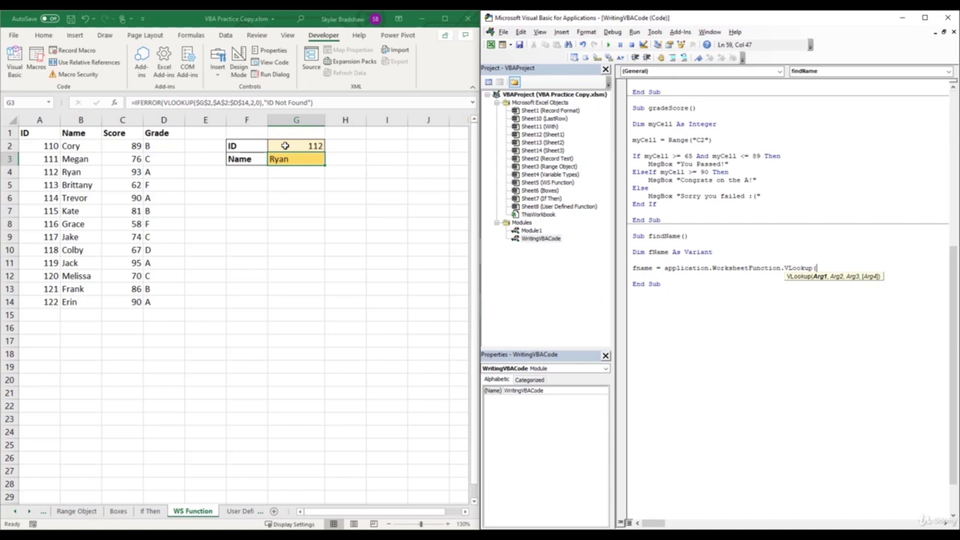
{"action": "type", "text": "range(\"G2\""}
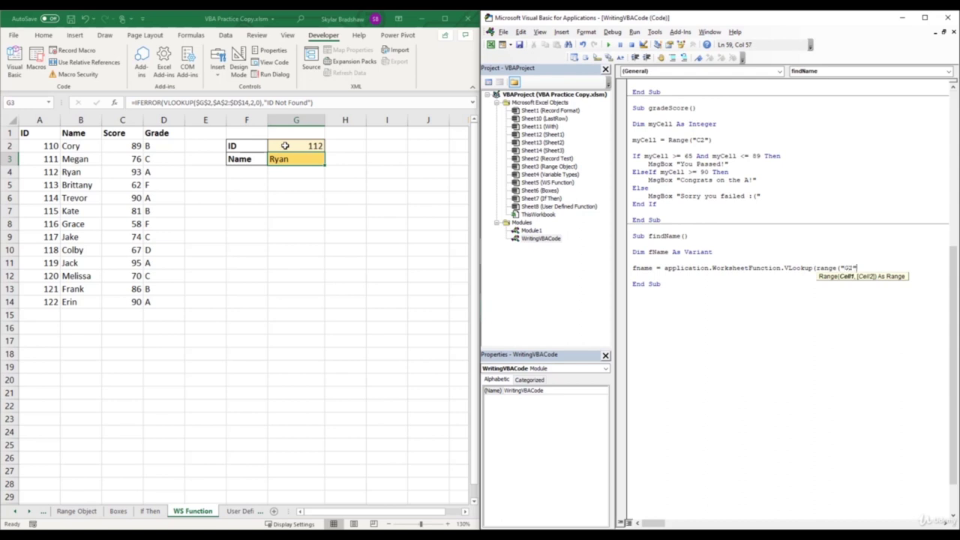
{"action": "type", "text": "),"}
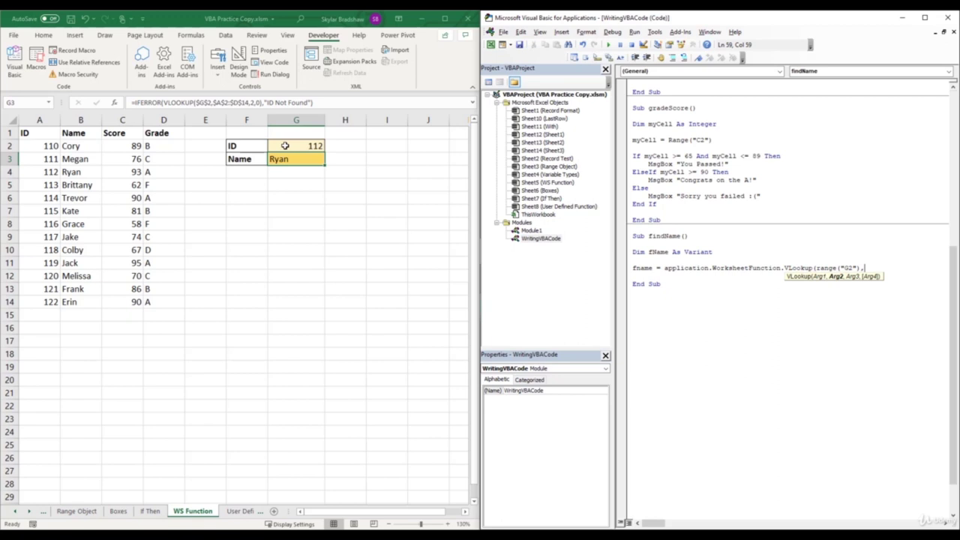
{"action": "type", "text": "range("}
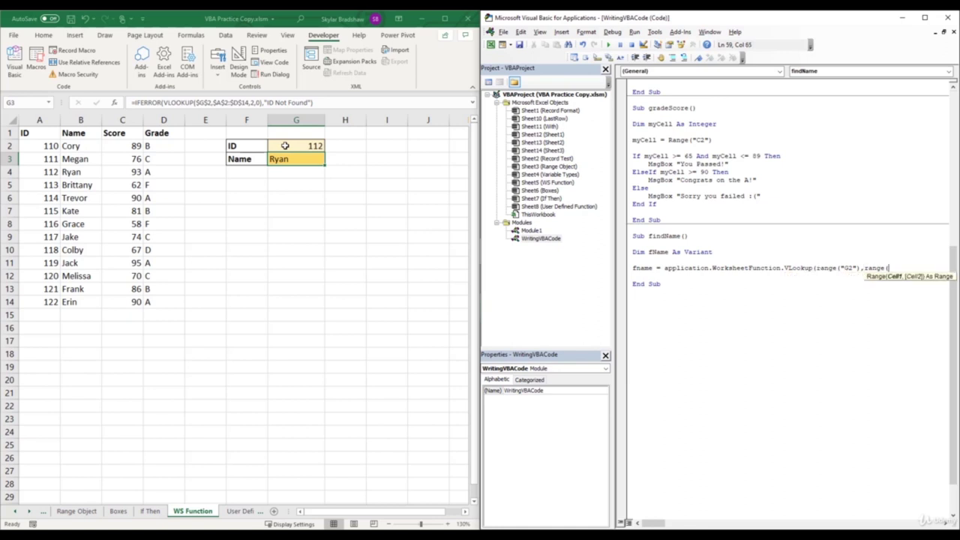
{"action": "type", "text": "\"A1:D14\")"}
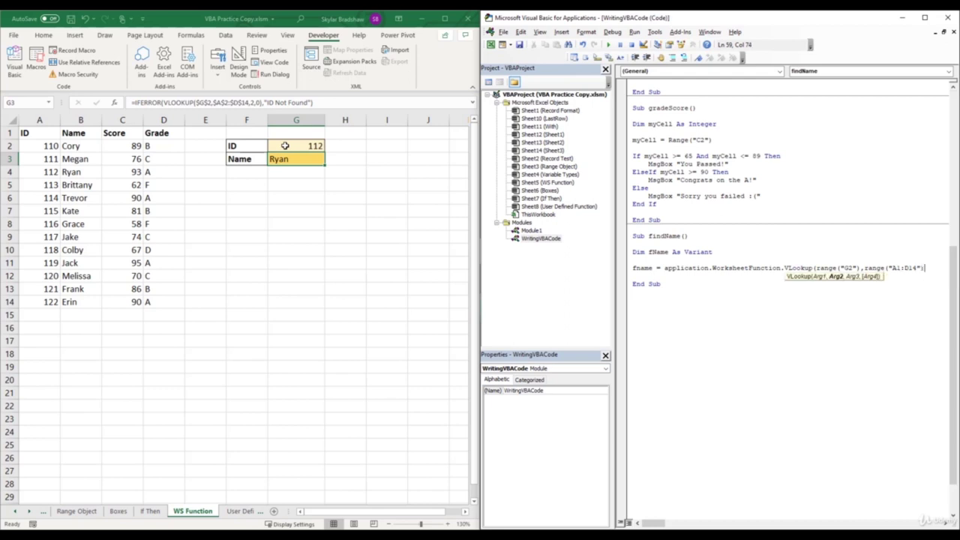
Confirm the A1:D14 table range, then finish the VLookup with column 2 and exact match 0
{"action": "left_click_drag", "start_coordinate": [38, 132], "coordinate": [150, 303]}
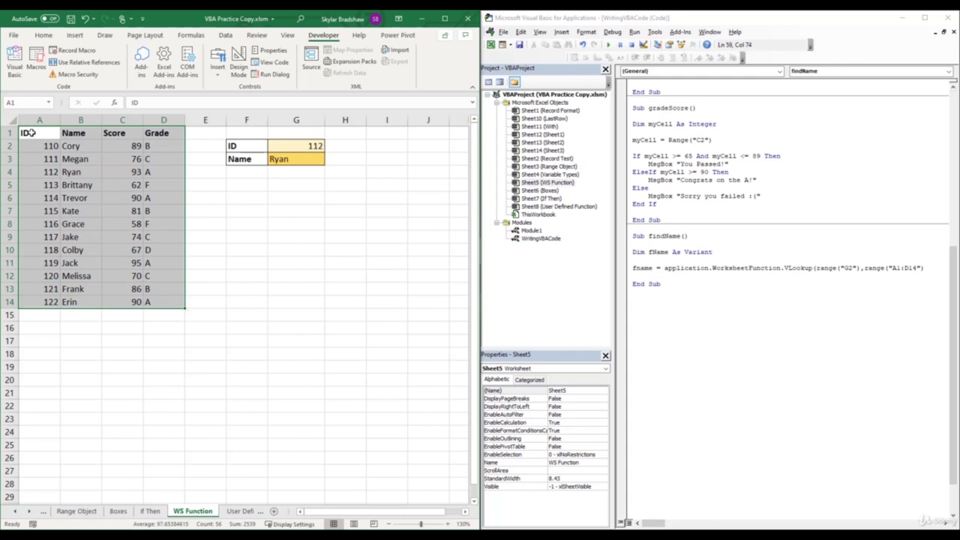
{"action": "left_click", "coordinate": [193, 300]}
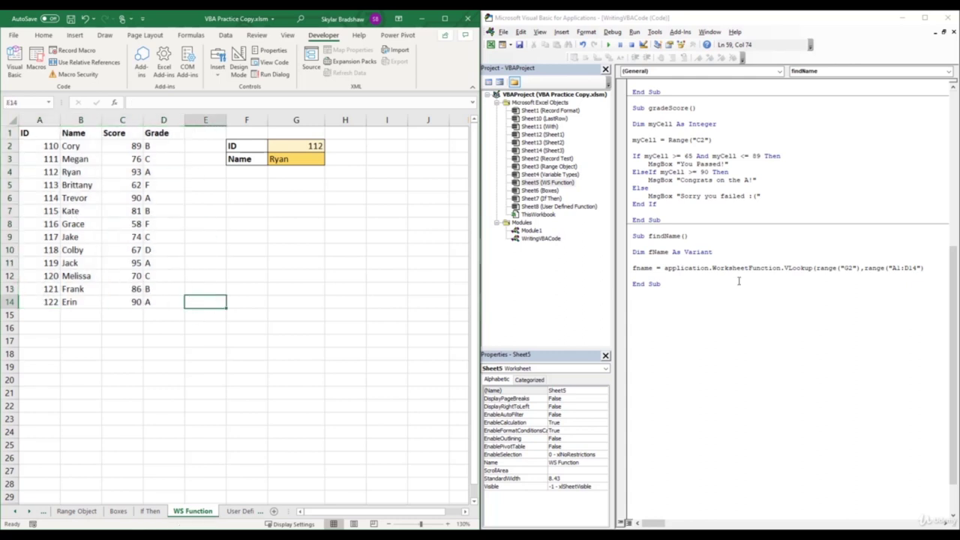
{"action": "left_click", "coordinate": [927, 267]}
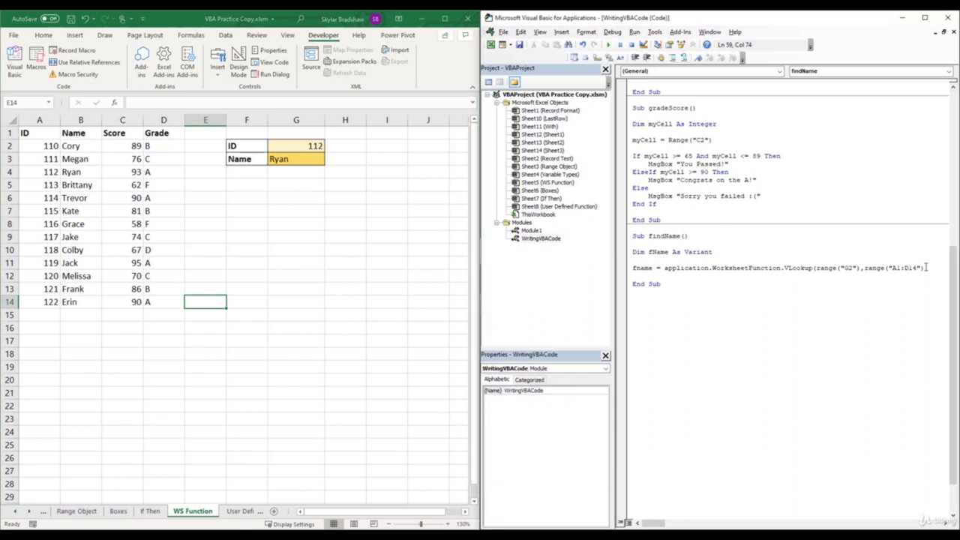
{"action": "type", "text": ","}
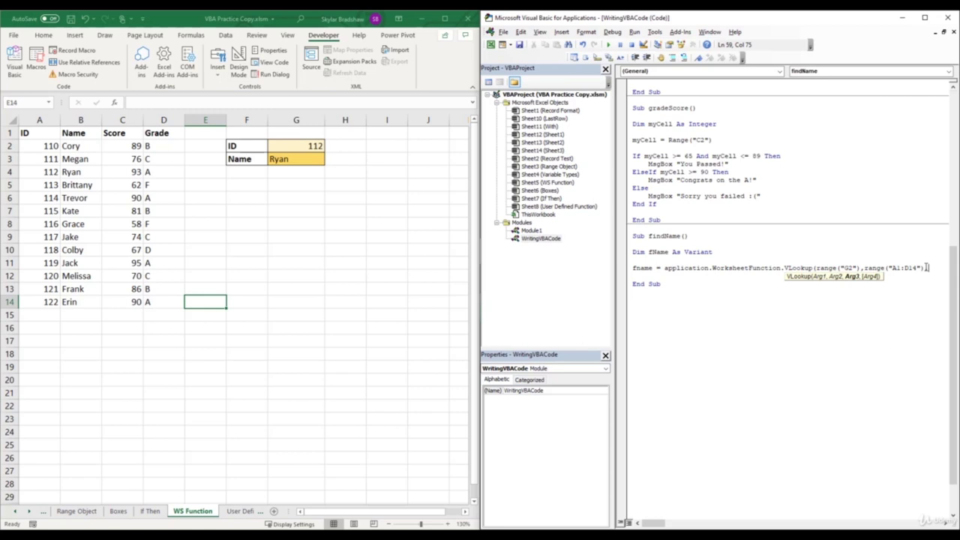
{"action": "type", "text": "2"}
{"action": "type", "text": ", 0"}
{"action": "type", "text": ")"}
{"action": "key", "text": "Return"}
{"action": "key", "text": "Return"}
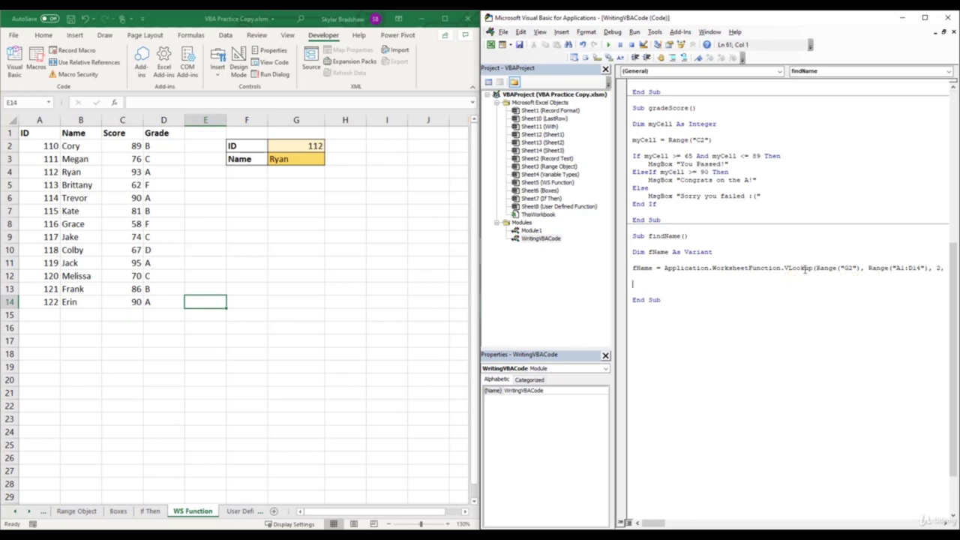
Widen the editor and highlight each VLookup argument: G2, A1:D14, 2 and 0
{"action": "left_click_drag", "start_coordinate": [481, 275], "coordinate": [449, 274]}
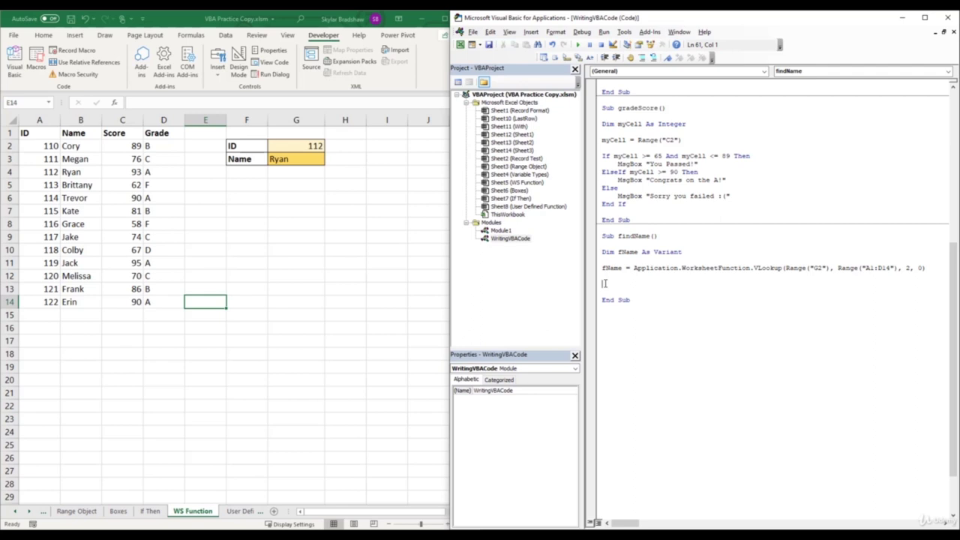
{"action": "left_click_drag", "start_coordinate": [830, 268], "coordinate": [785, 268]}
{"action": "left_click_drag", "start_coordinate": [897, 267], "coordinate": [837, 268]}
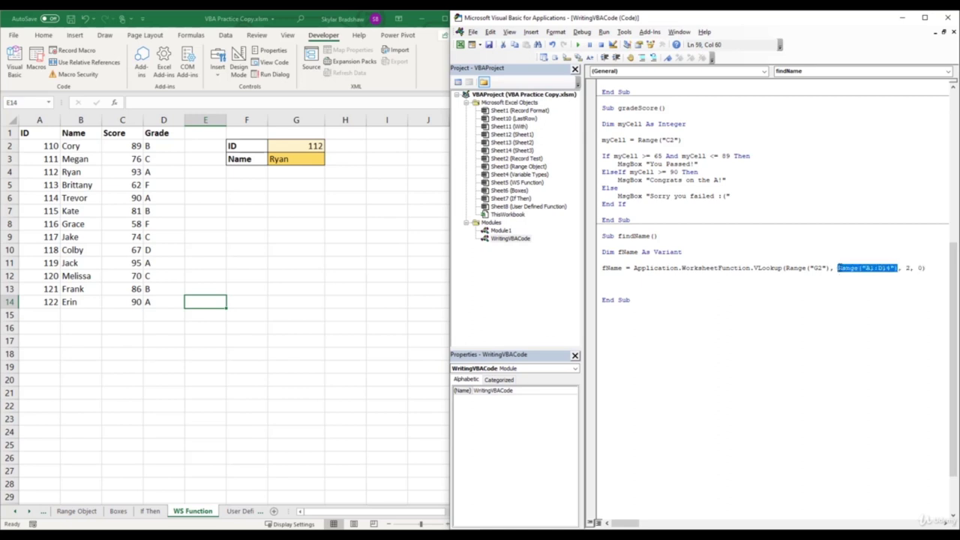
{"action": "double_click", "coordinate": [907, 267]}
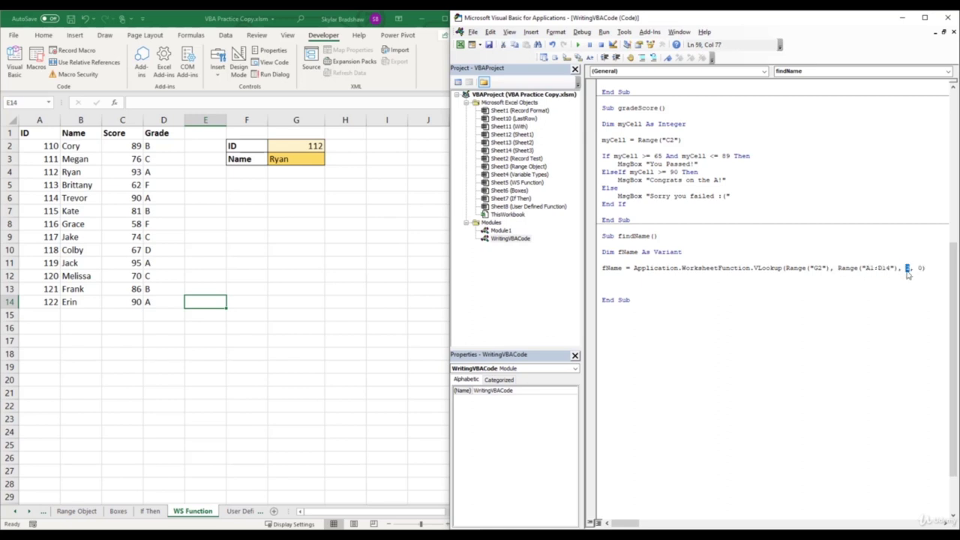
{"action": "double_click", "coordinate": [920, 267]}
Add the line MsgBox "ID#: " & Range("G2") & vbNewLine & fName to findName
{"action": "type", "text": "msgbox \""}
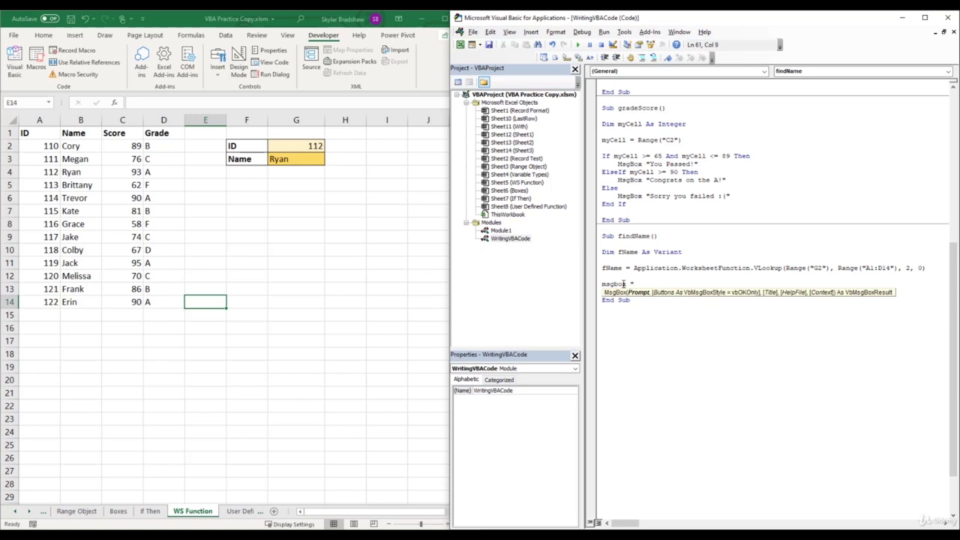
{"action": "type", "text": "ID#: \""}
{"action": "type", "text": "& range(\"G2\""}
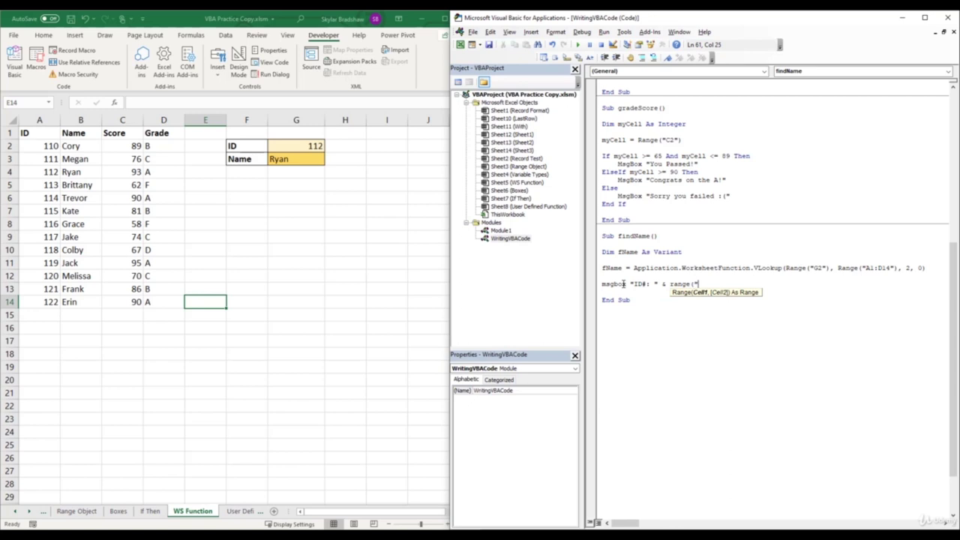
{"action": "type", "text": ")"}
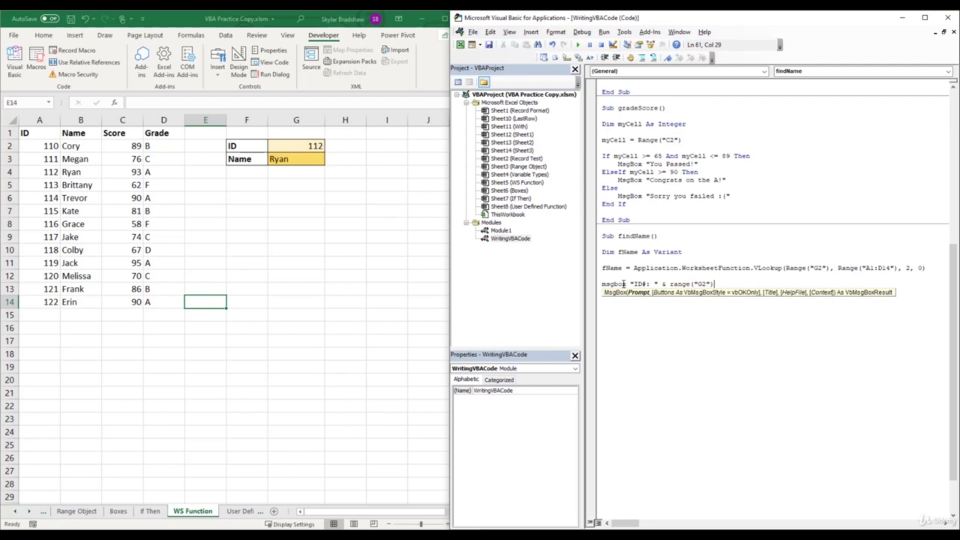
{"action": "type", "text": "& vbnewline"}
{"action": "type", "text": "&"}
{"action": "type", "text": "fname"}
{"action": "key", "text": "Return"}
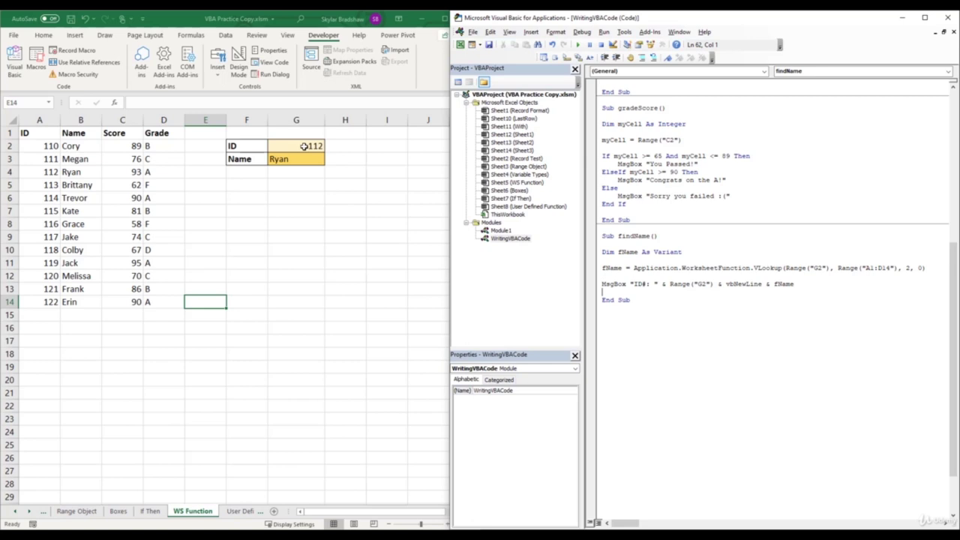
Run findName for ID 112 (Ryan), then set G2 to 119 and rerun to show Jack
{"action": "left_click", "coordinate": [578, 45]}
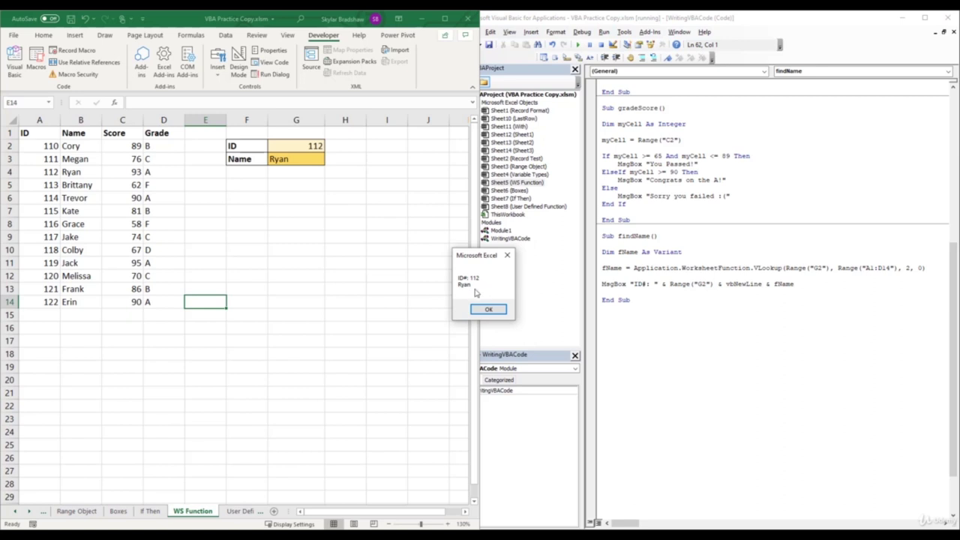
{"action": "left_click", "coordinate": [488, 308]}
{"action": "left_click", "coordinate": [306, 147]}
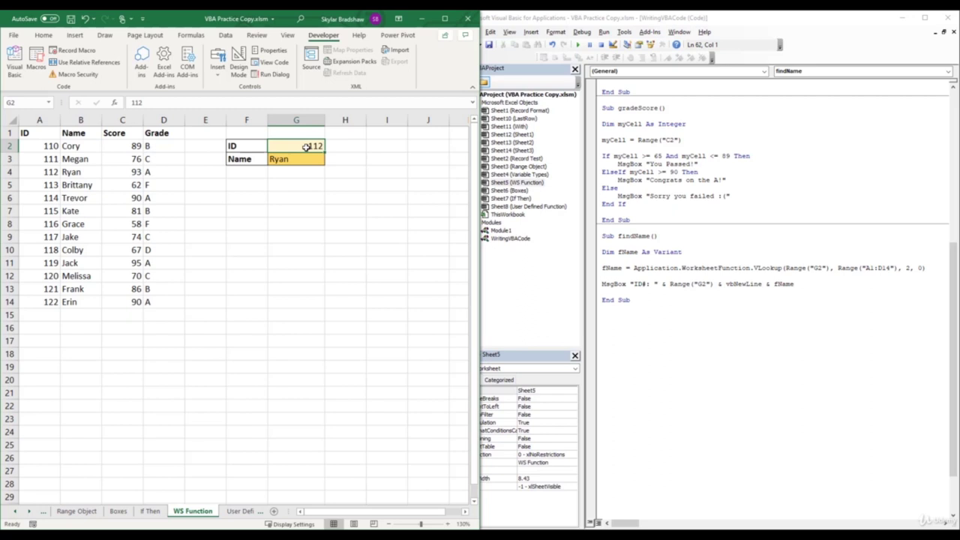
{"action": "type", "text": "119"}
{"action": "key", "text": "Return"}
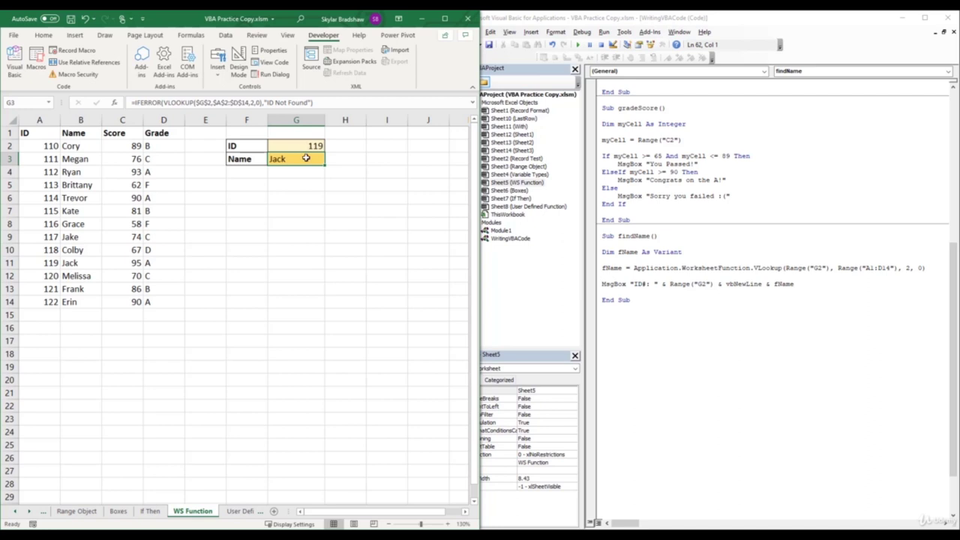
{"action": "left_click", "coordinate": [618, 273]}
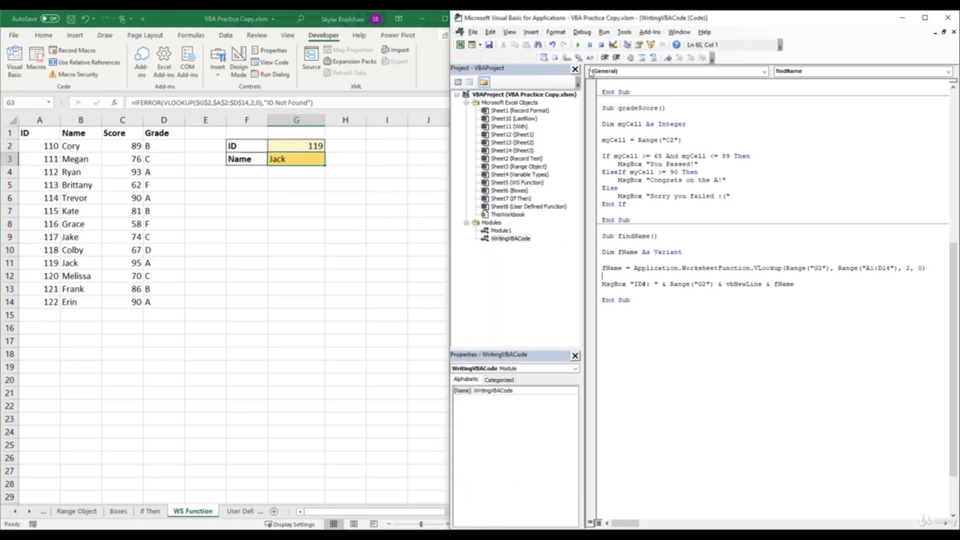
{"action": "left_click", "coordinate": [578, 45]}
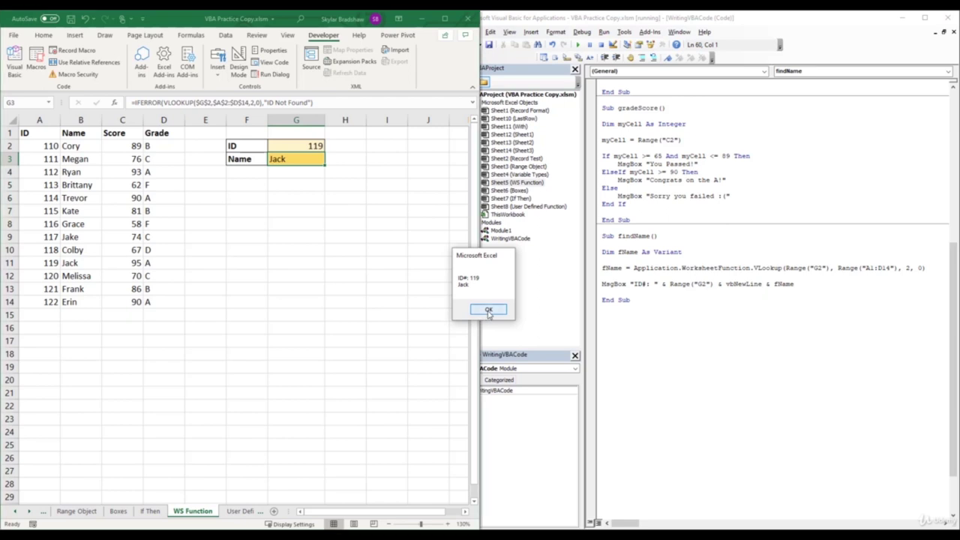
{"action": "left_click", "coordinate": [488, 309]}
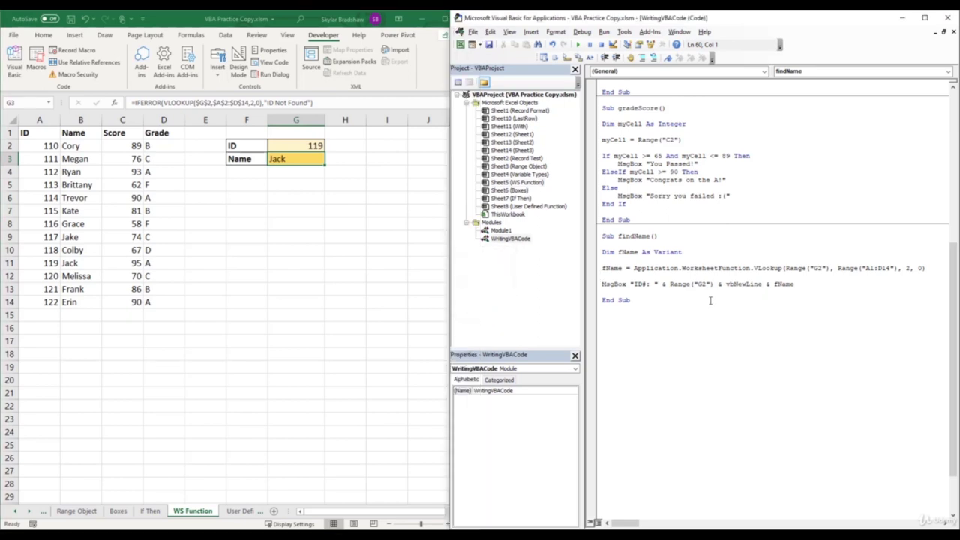
Highlight Application.WorksheetFunction and the Range arguments on the VLookup line
{"action": "left_click_drag", "start_coordinate": [632, 268], "coordinate": [752, 268]}
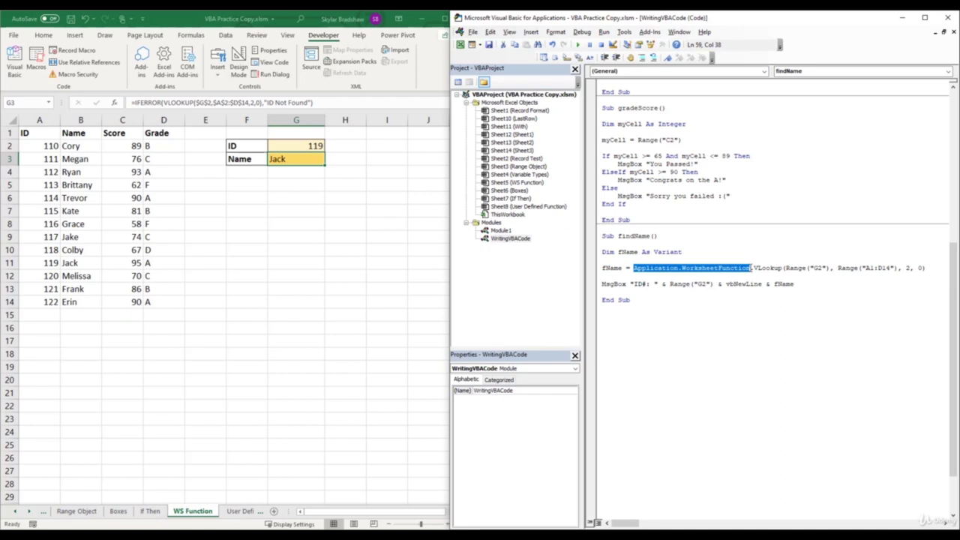
{"action": "left_click_drag", "start_coordinate": [785, 268], "coordinate": [924, 267]}
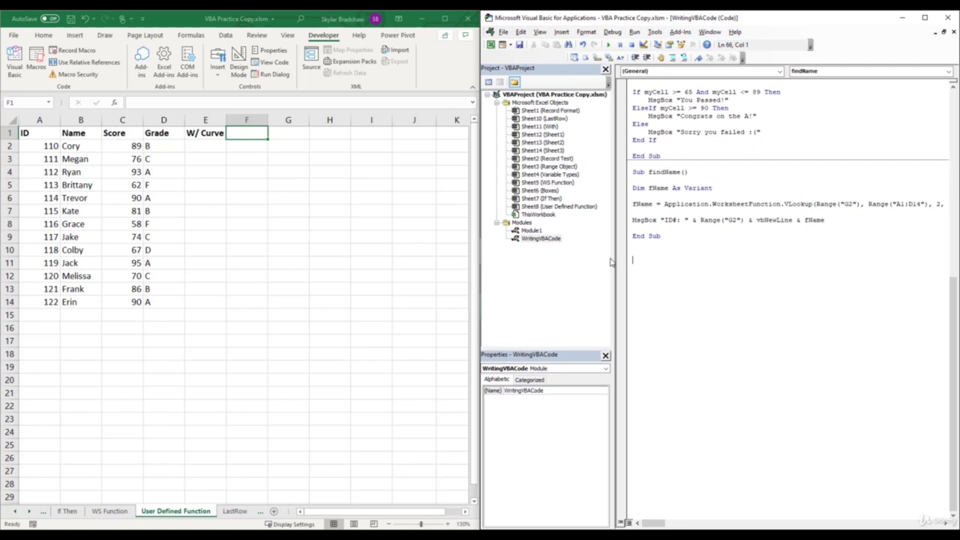
Type the declaration function fGrade(score As Integer, score_range, correcting a typo in the name
{"action": "type", "text": "function fGrade(score"}
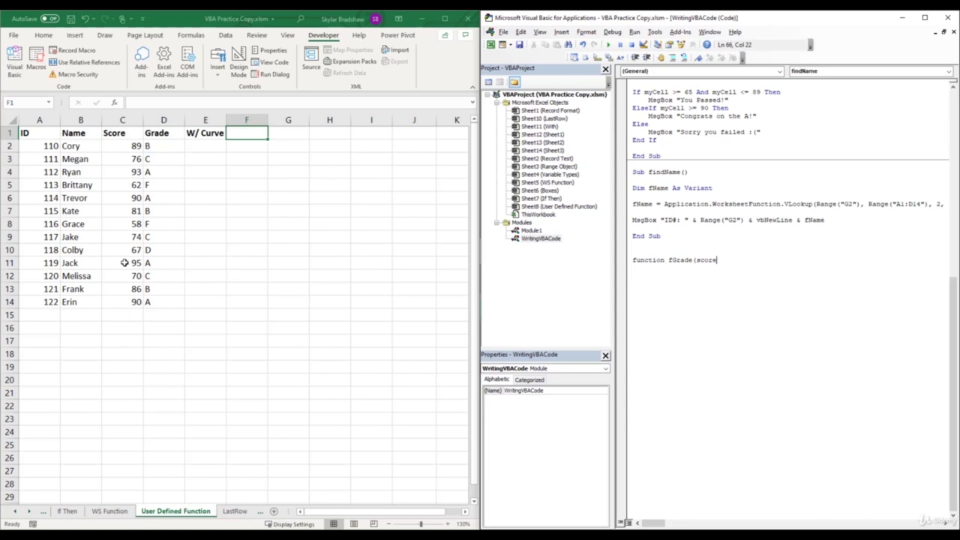
{"action": "type", "text": "as Integer, score_range"}
Close the fGrade declaration with score_range As Range so End Function is generated
{"action": "type", "text": "as range"}
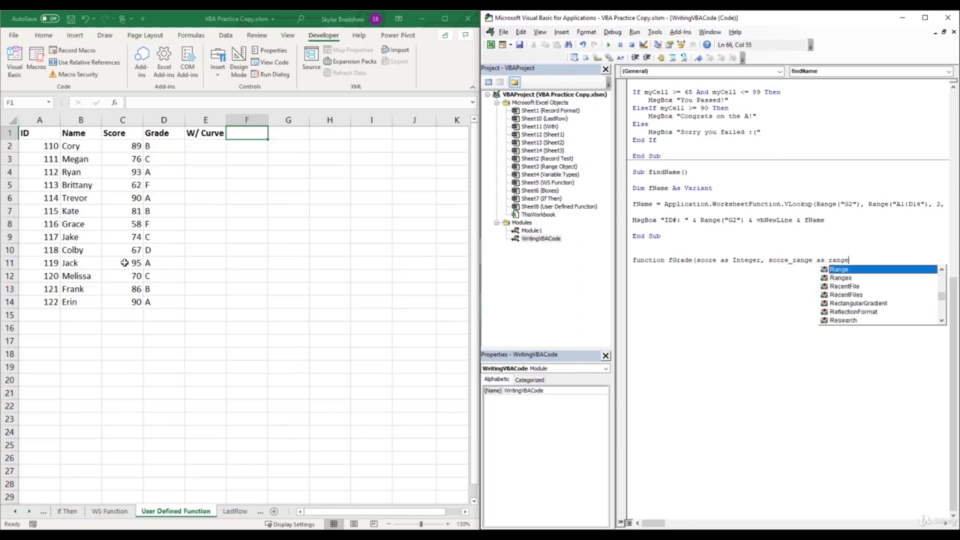
{"action": "type", "text": ")"}
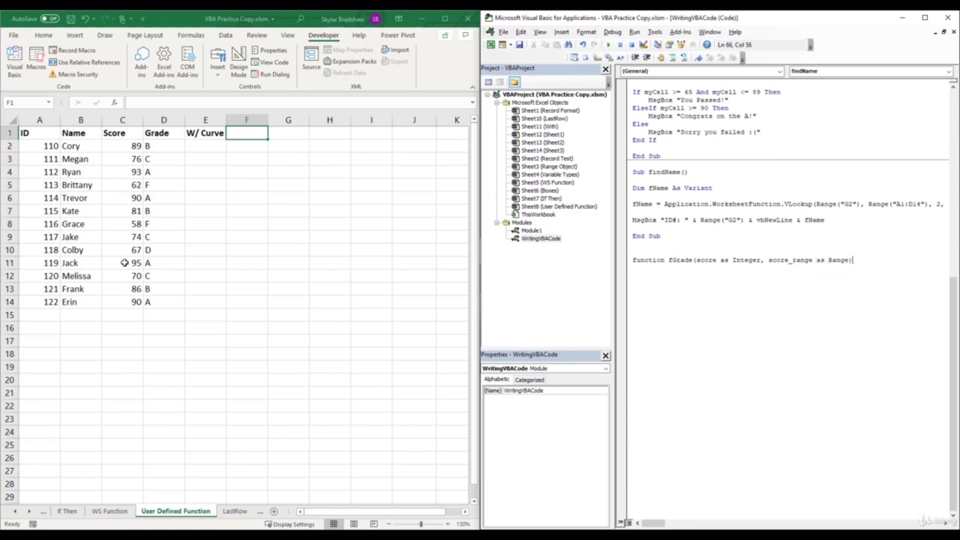
{"action": "key", "text": "Return"}
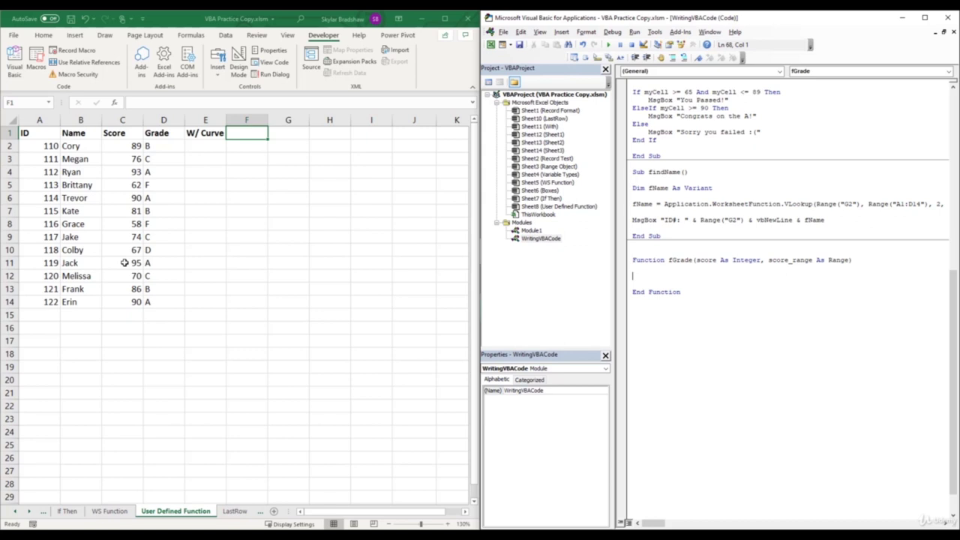
In fGrade, enter c = 100 - WorksheetFunction.Max(score_range) and begin the next line
{"action": "type", "text": "c = 100 - worksheetfunction"}
{"action": "type", "text": ".max"}
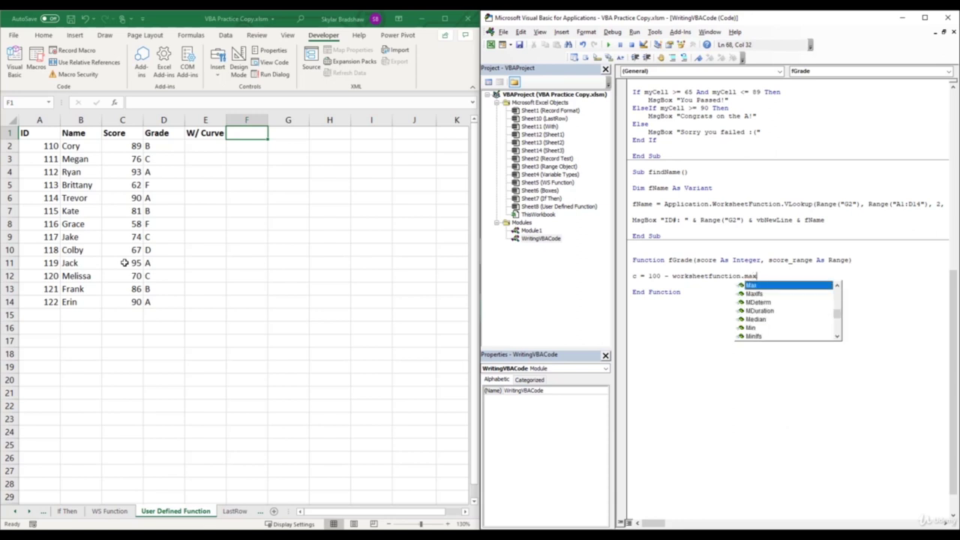
{"action": "type", "text": "("}
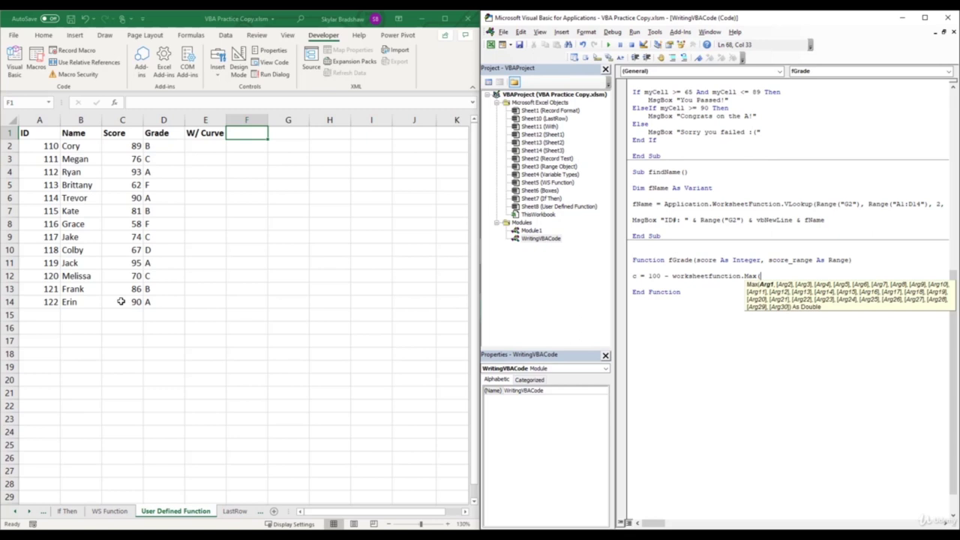
{"action": "type", "text": "score_ra"}
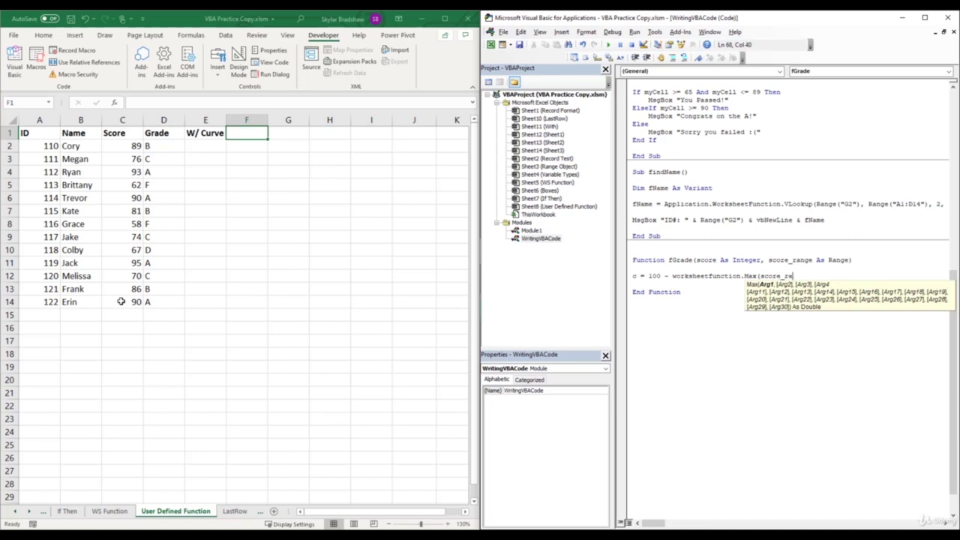
{"action": "type", "text": "nge)"}
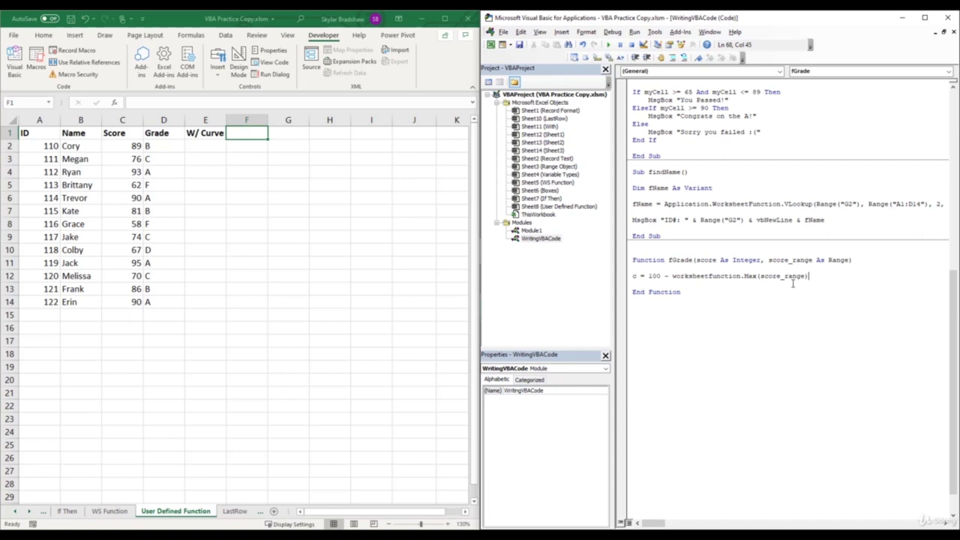
{"action": "key", "text": "Return"}
{"action": "key", "text": "Return"}
{"action": "type", "text": "fGrafe"}
{"action": "key", "text": "BackSpace"}
{"action": "key", "text": "BackSpace"}
Complete the return line fGrade = score + c, then select cell E2
{"action": "type", "text": "de "}
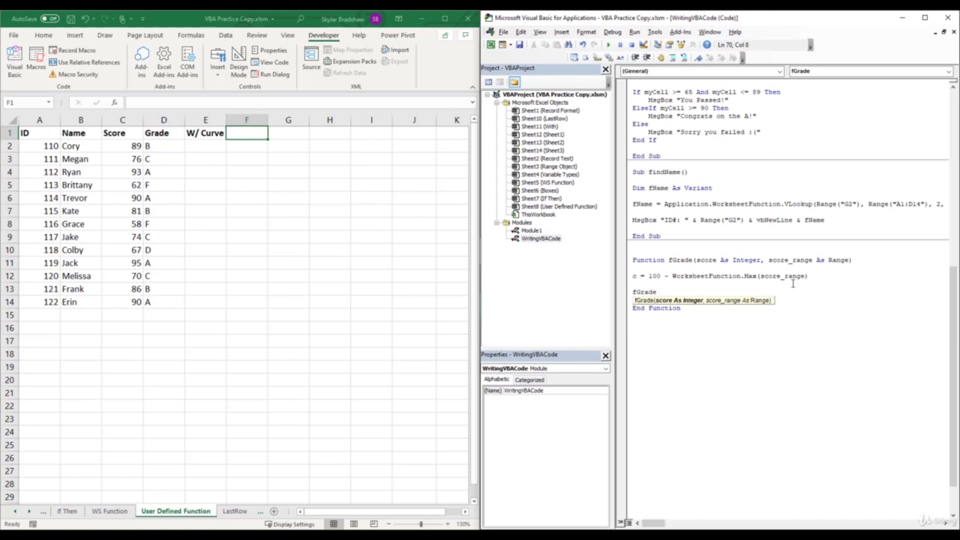
{"action": "type", "text": "= score"}
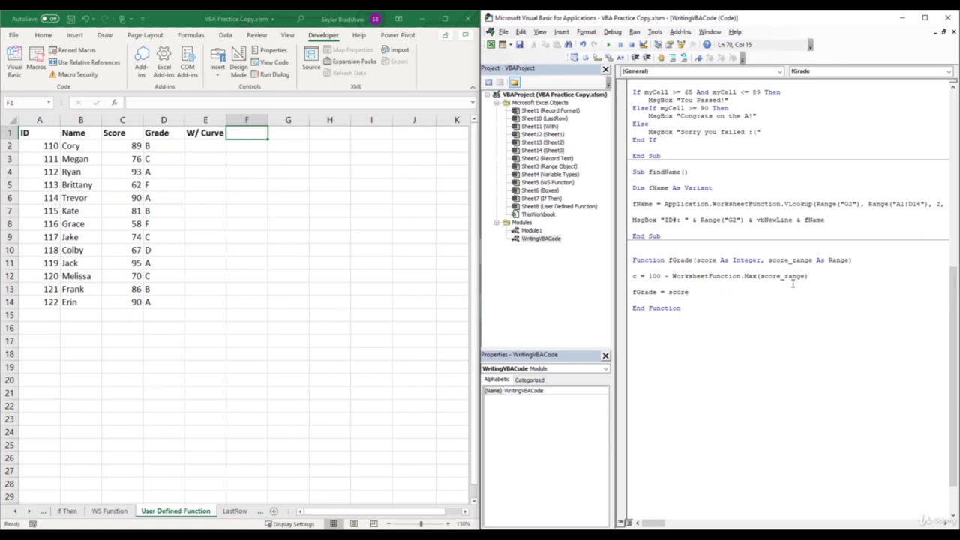
{"action": "type", "text": " + c"}
{"action": "left_click", "coordinate": [203, 146]}
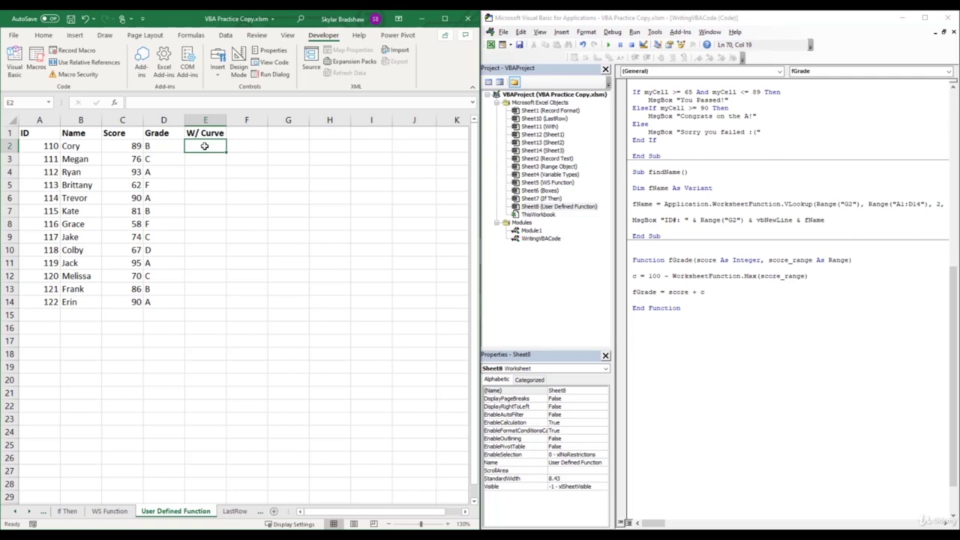
Enter =fGrade(C2,$C$2:$C$14) in E2 through the arguments dialog, returning 94
{"action": "left_click", "coordinate": [140, 104]}
{"action": "type", "text": "="}
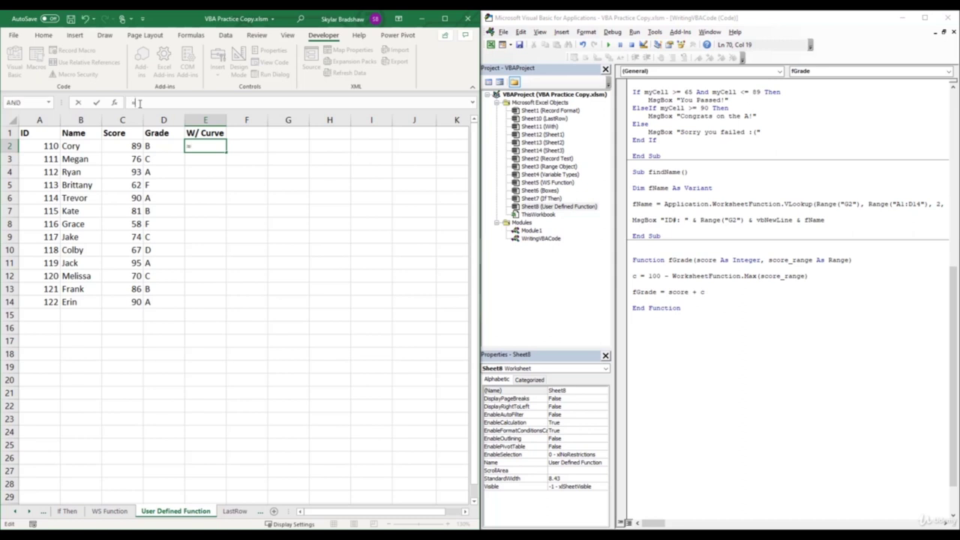
{"action": "type", "text": "fgr"}
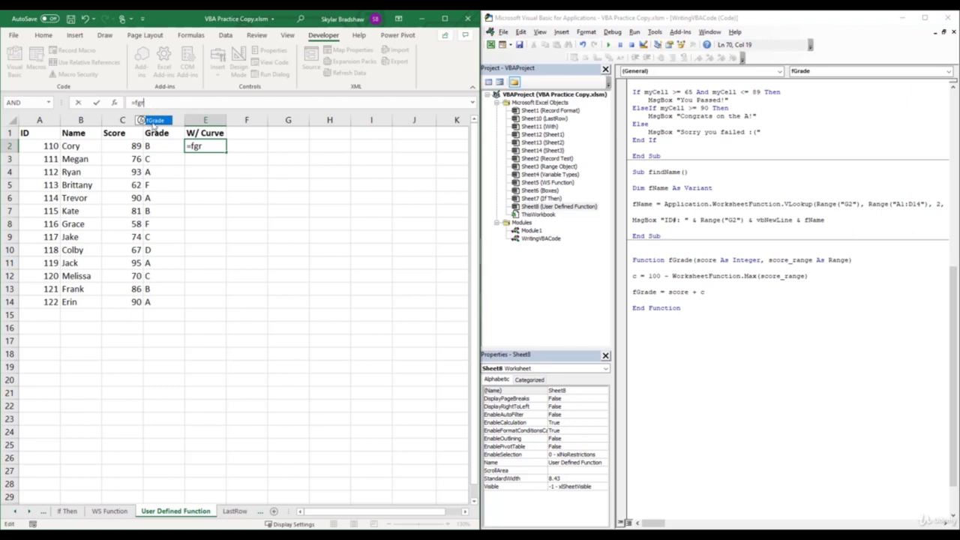
{"action": "double_click", "coordinate": [154, 122]}
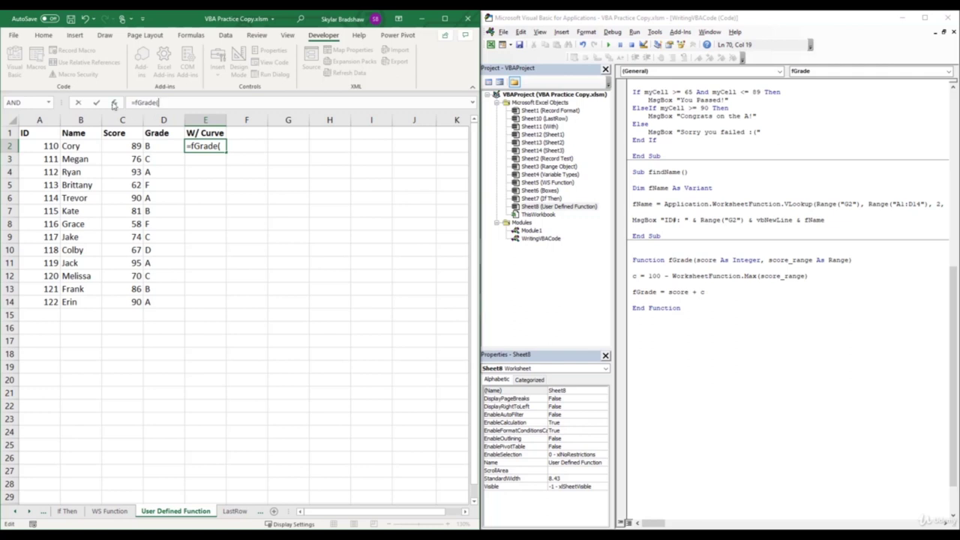
{"action": "left_click", "coordinate": [114, 102]}
{"action": "left_click_drag", "start_coordinate": [641, 255], "coordinate": [410, 223]}
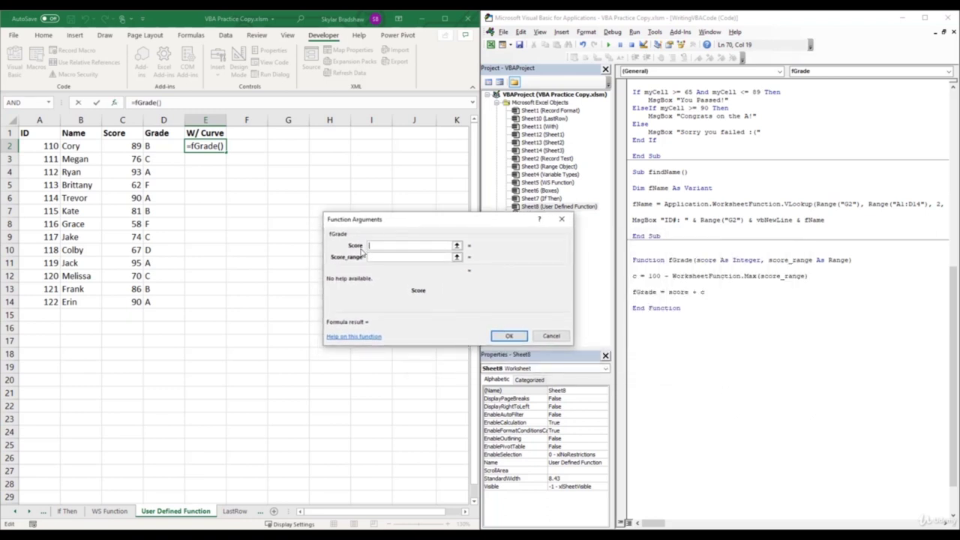
{"action": "left_click", "coordinate": [121, 147]}
{"action": "left_click", "coordinate": [375, 257]}
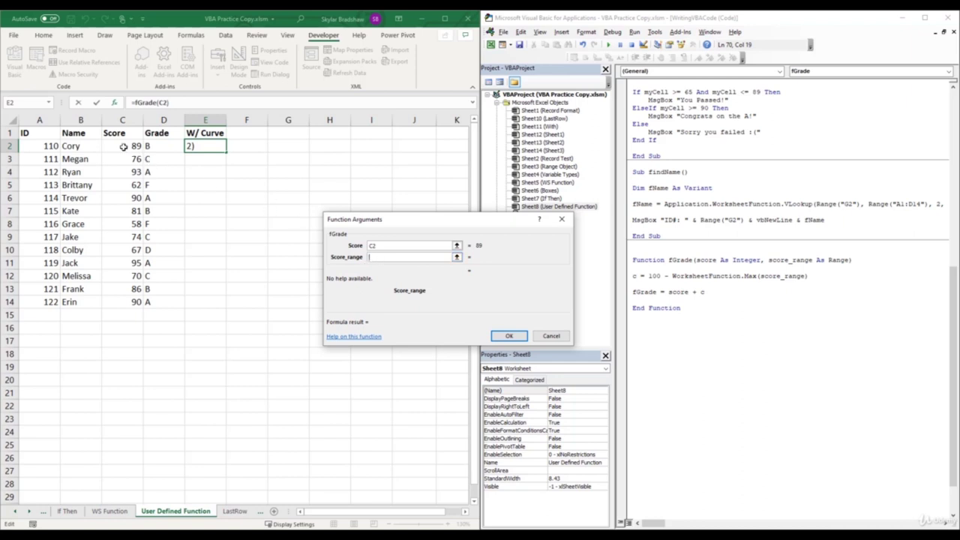
{"action": "left_click_drag", "start_coordinate": [122, 146], "coordinate": [122, 300]}
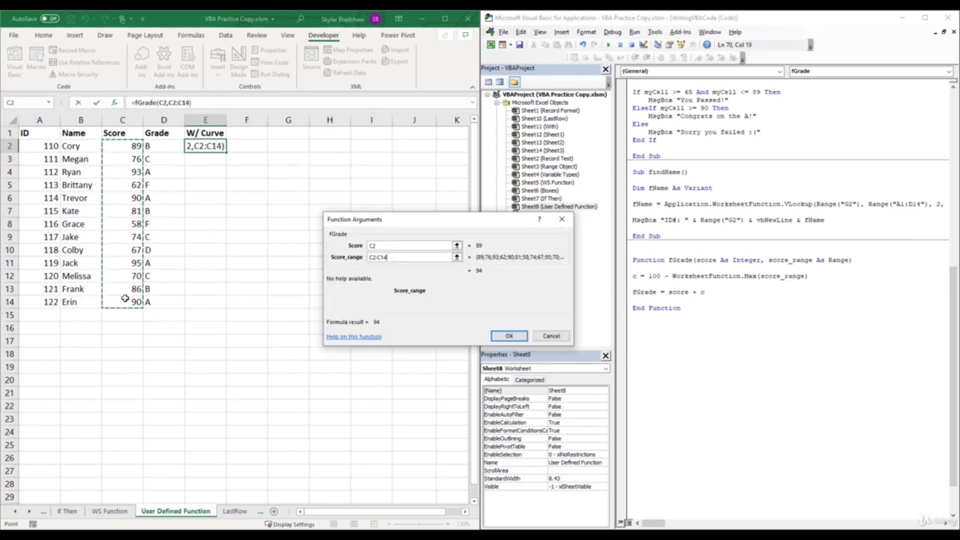
{"action": "key", "text": "F4"}
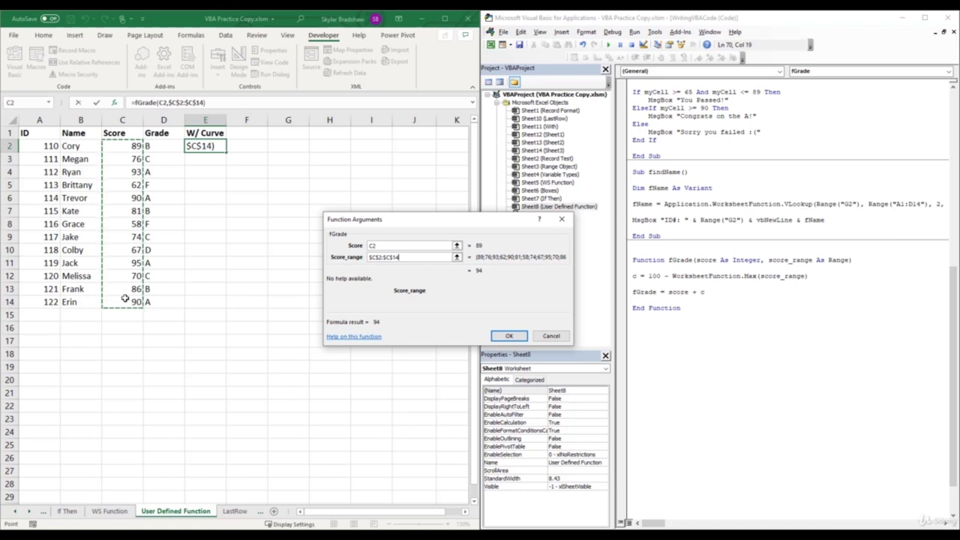
{"action": "left_click", "coordinate": [510, 336]}
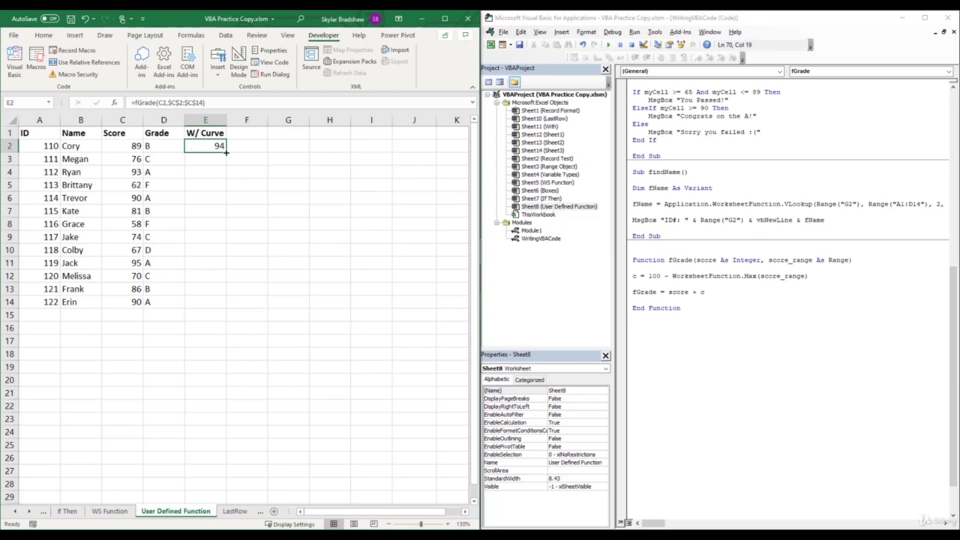
Fill the fGrade formula down E2:E14 and select F2
{"action": "double_click", "coordinate": [225, 152]}
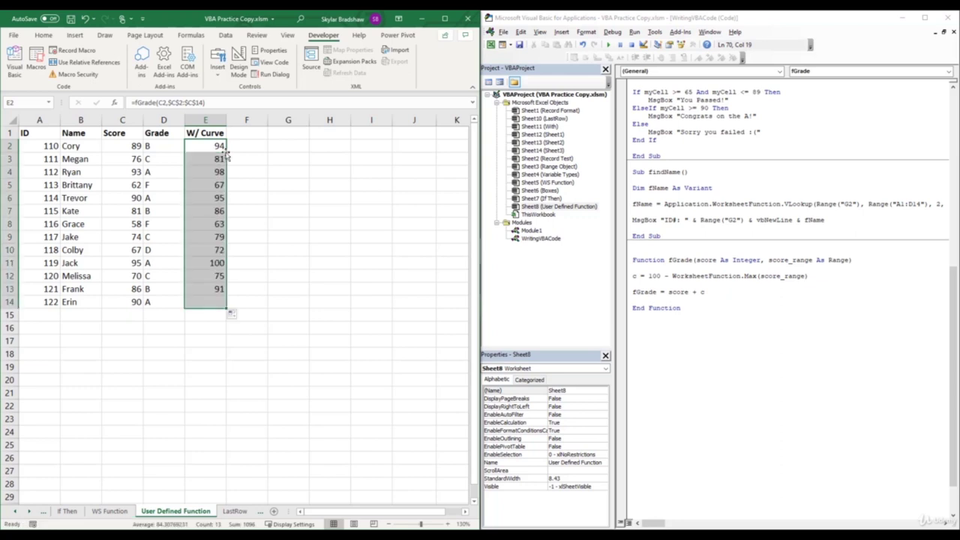
{"action": "left_click", "coordinate": [239, 147]}
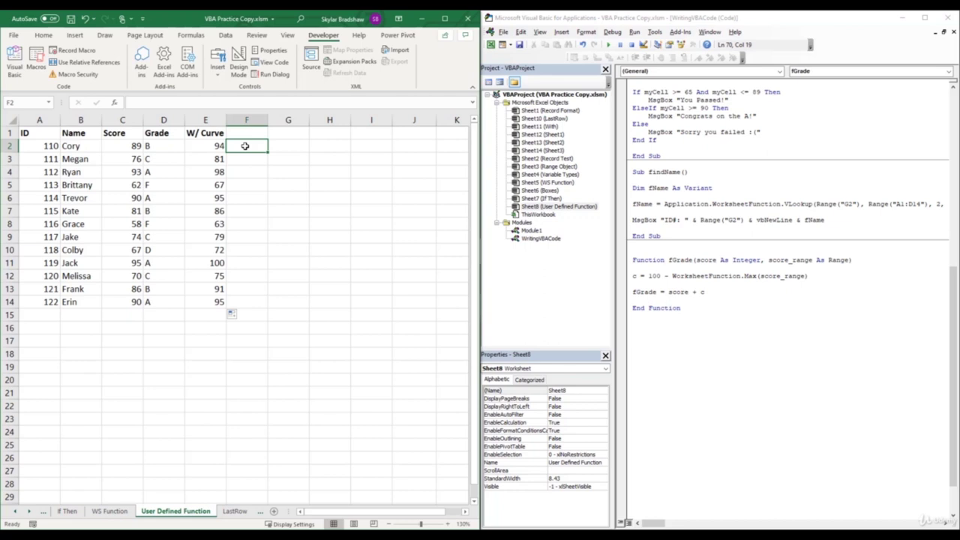
Enter the check formula =100-MAX(C2:C14)+C2 in F2 and compare it with E2
{"action": "type", "text": "="}
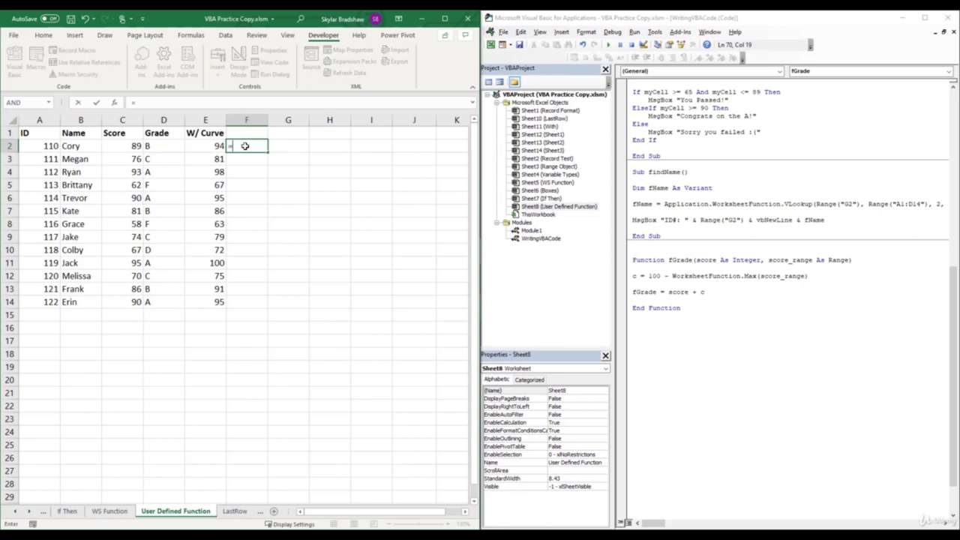
{"action": "type", "text": "f00-max"}
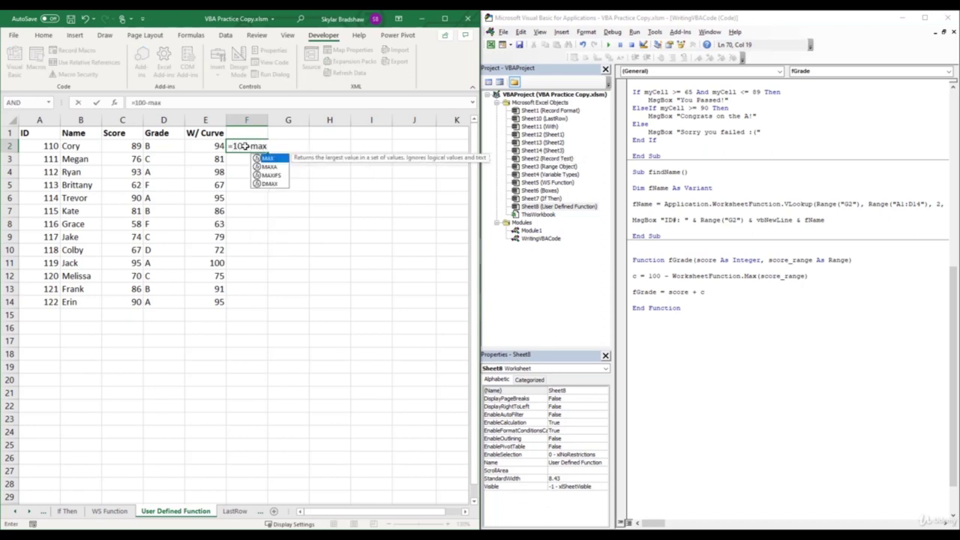
{"action": "type", "text": "("}
{"action": "left_click_drag", "start_coordinate": [133, 145], "coordinate": [113, 300]}
{"action": "type", "text": ")+"}
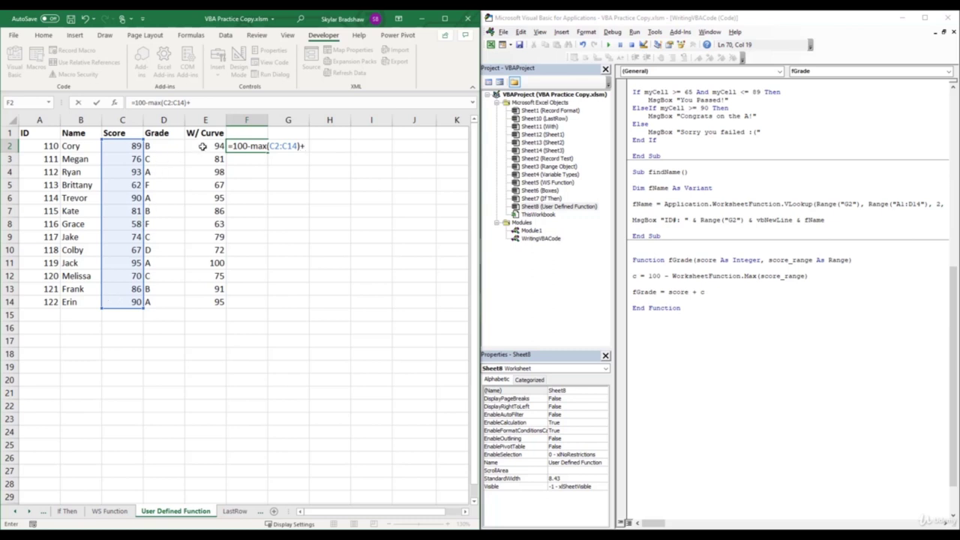
{"action": "left_click", "coordinate": [131, 144]}
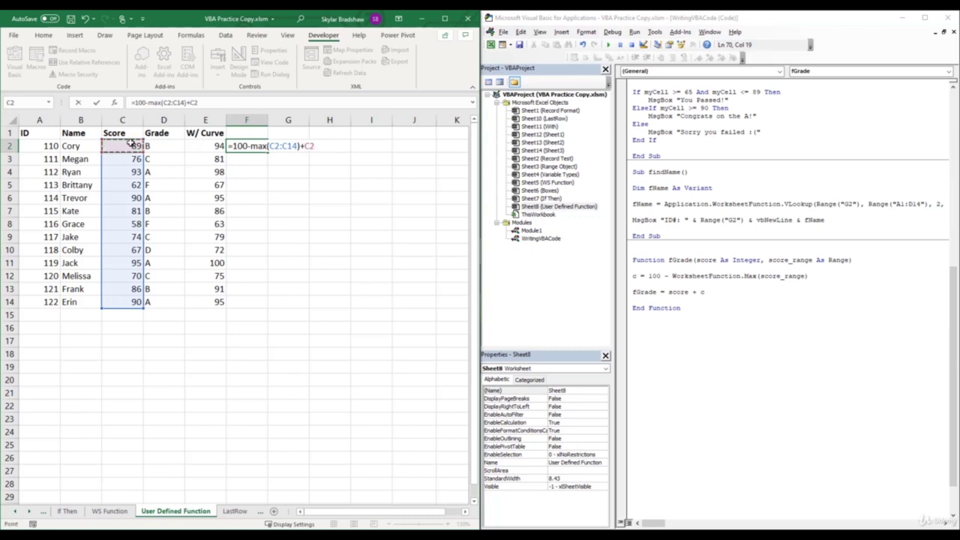
{"action": "key", "text": "Return"}
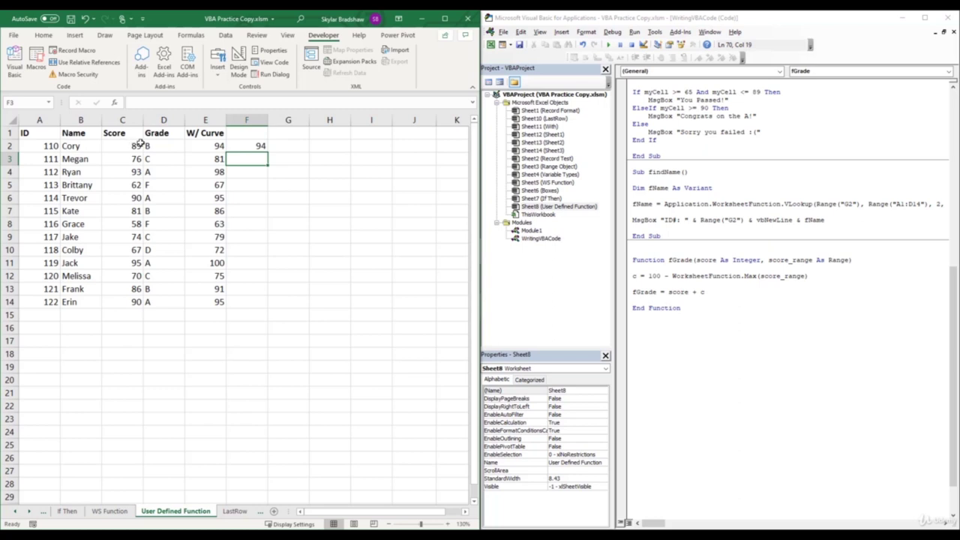
{"action": "left_click", "coordinate": [248, 147]}
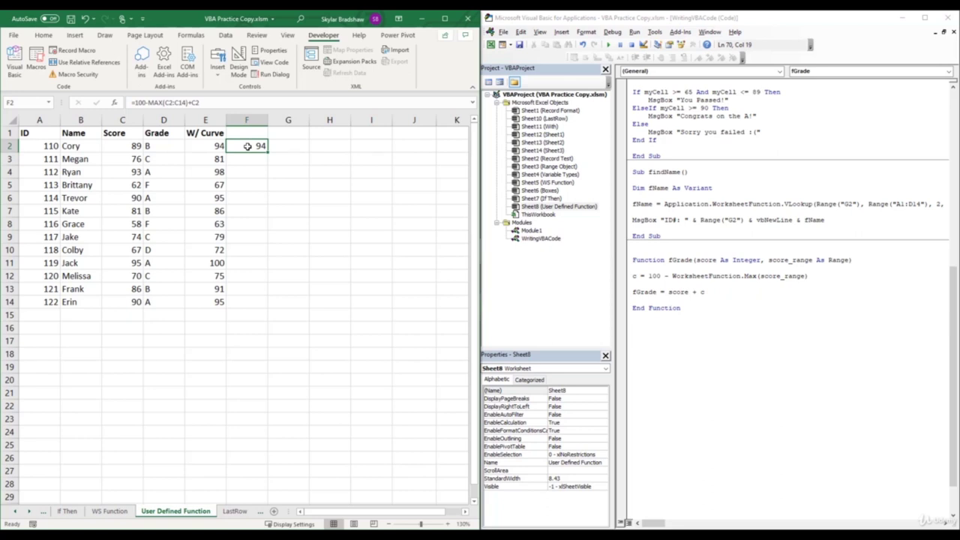
{"action": "left_click", "coordinate": [201, 146]}
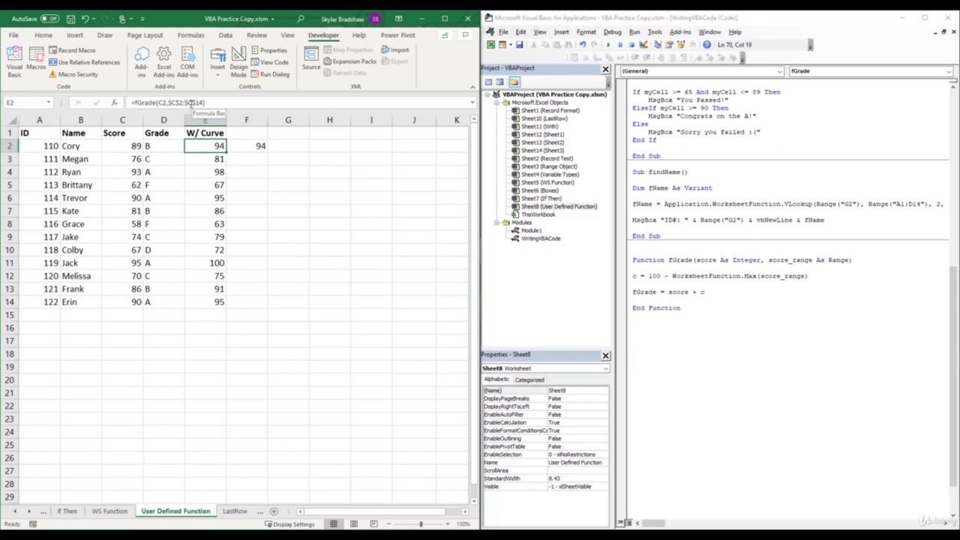
{"action": "left_click", "coordinate": [246, 150]}
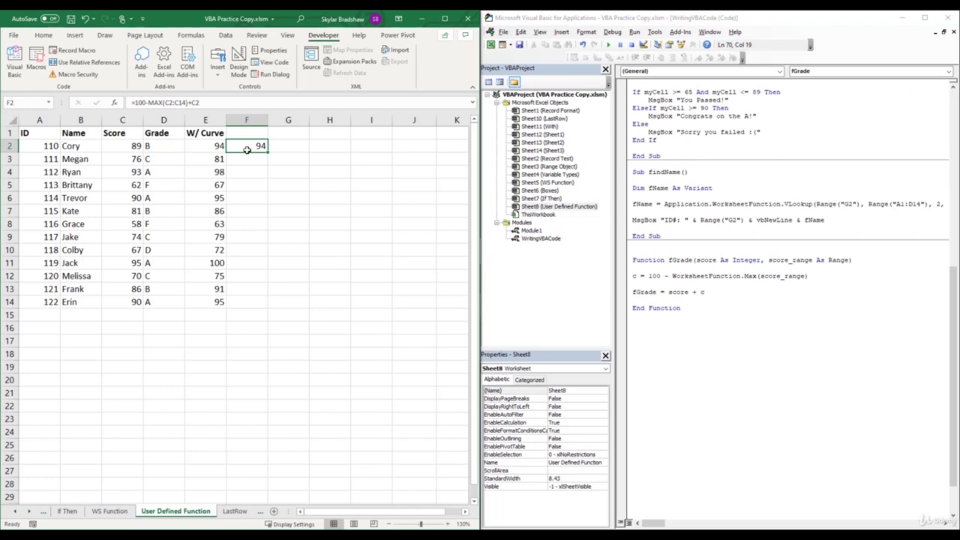
{"action": "left_click", "coordinate": [289, 133]}
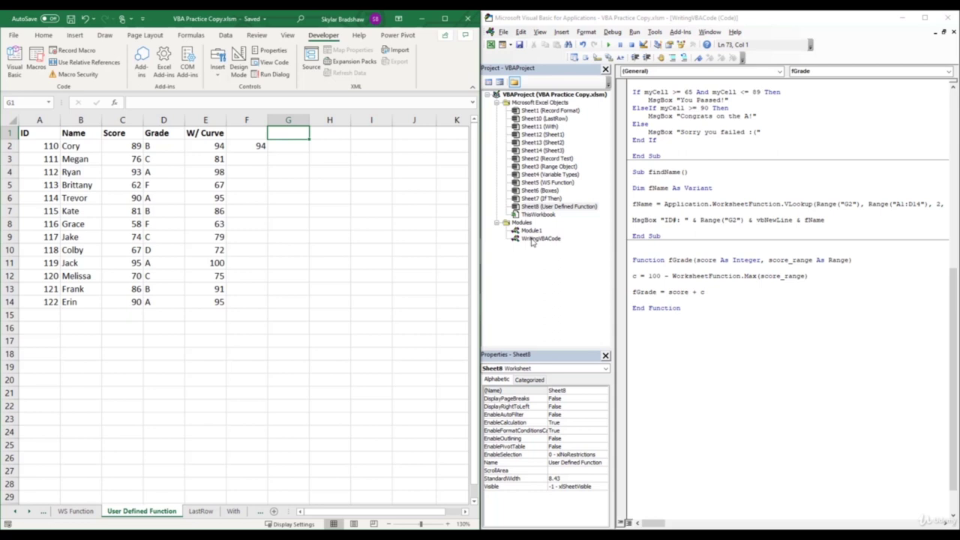
{"action": "left_click", "coordinate": [649, 327]}
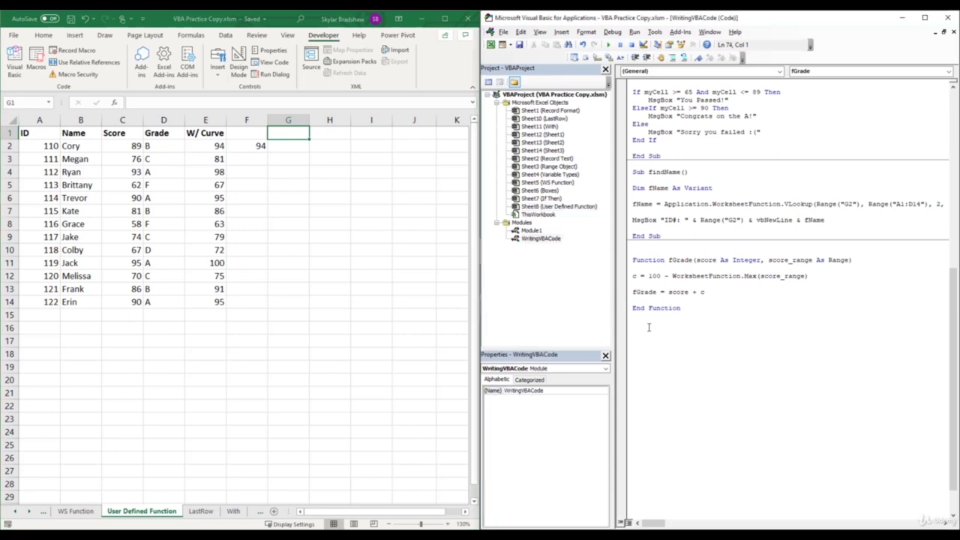
Declare Function converter(x) As Long and start its body with converter = x
{"action": "type", "text": "function converter"}
{"action": "type", "text": "(x)"}
{"action": "type", "text": "as long"}
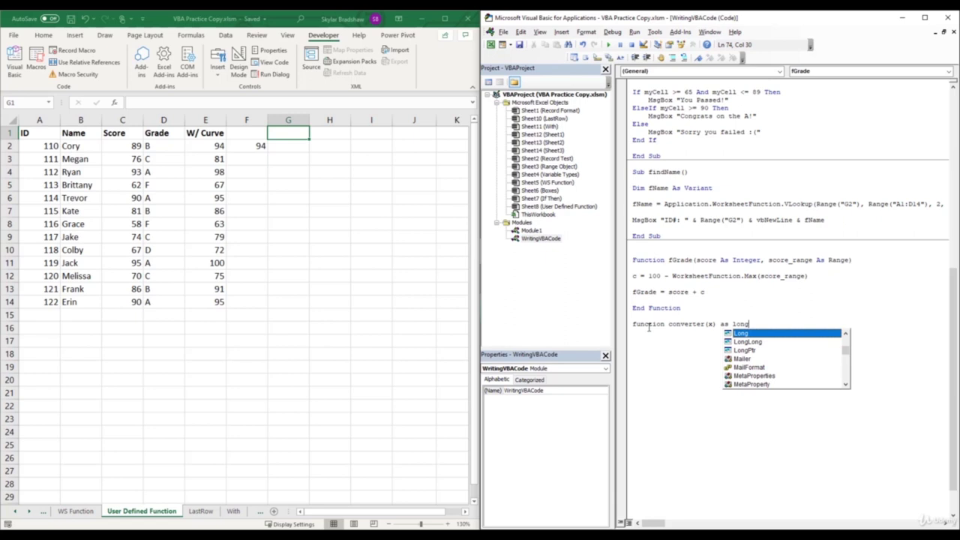
{"action": "key", "text": "Tab"}
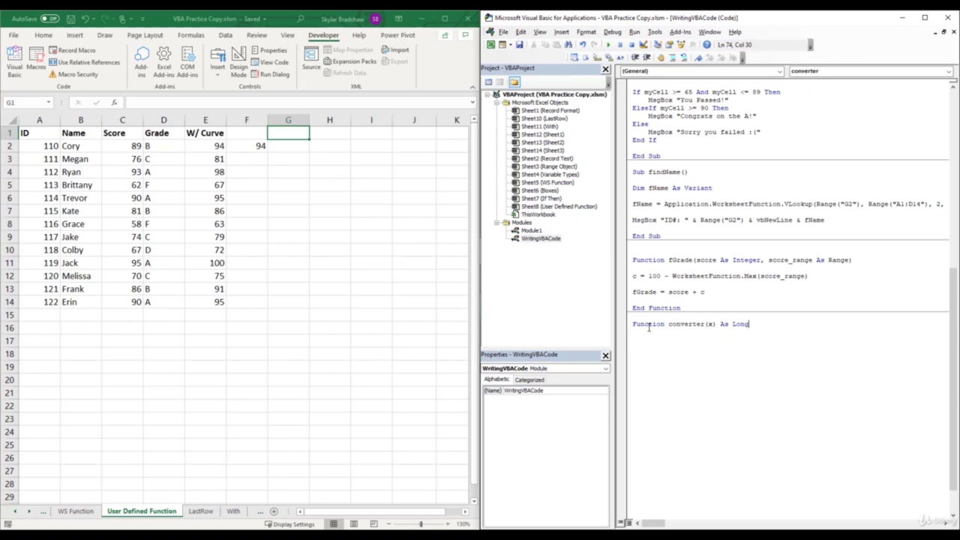
{"action": "key", "text": "Return"}
{"action": "key", "text": "Return"}
{"action": "type", "text": "converter"}
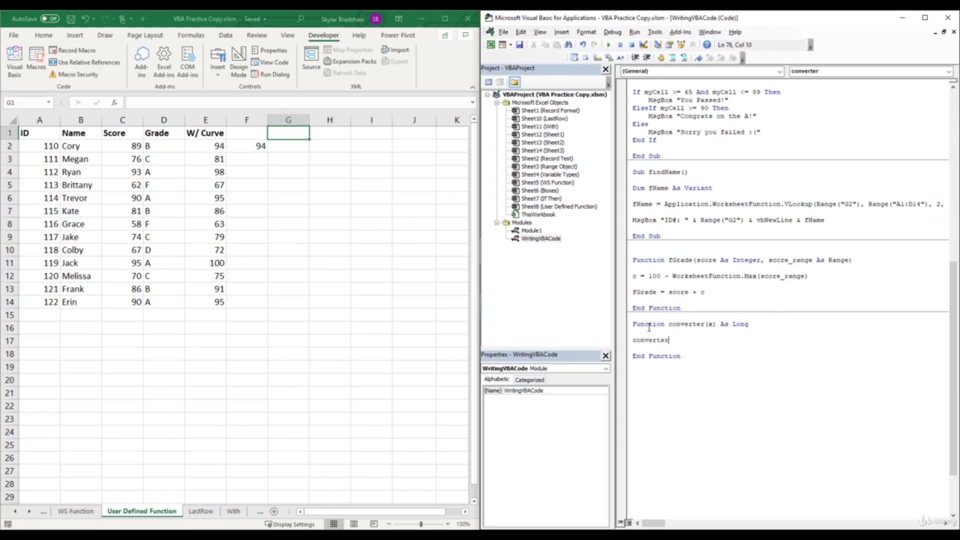
{"action": "type", "text": " = x"}
Complete the converter body as converter = x * 5280
{"action": "type", "text": "* 5280"}
Create an empty Sub totalFeet procedure below the converter function
{"action": "left_click", "coordinate": [641, 375]}
{"action": "type", "text": "sub totalFeet"}
{"action": "key", "text": "Return"}
{"action": "key", "text": "Up"}
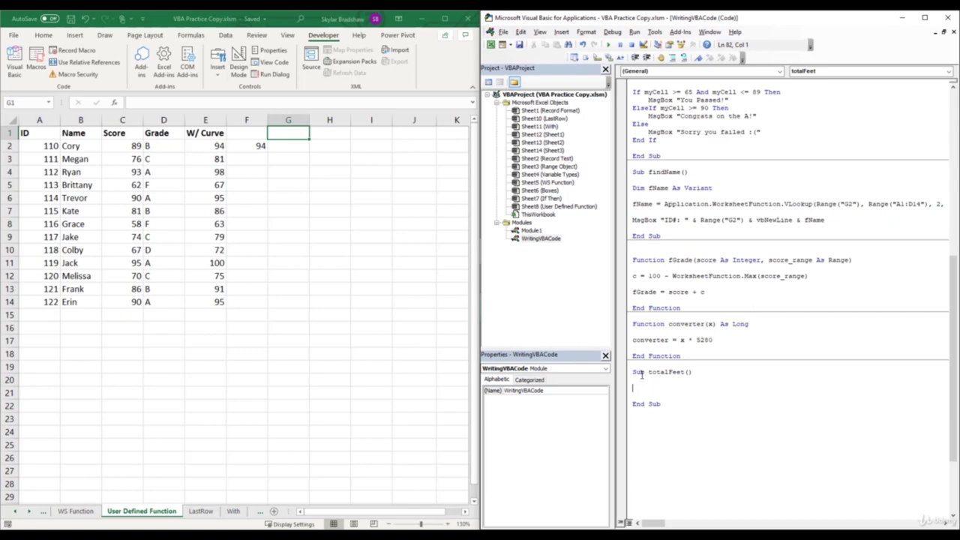
In totalFeet, declare mi As Integer and set mi = InputBox("Enter Miles")
{"action": "type", "text": "dim mi as inte"}
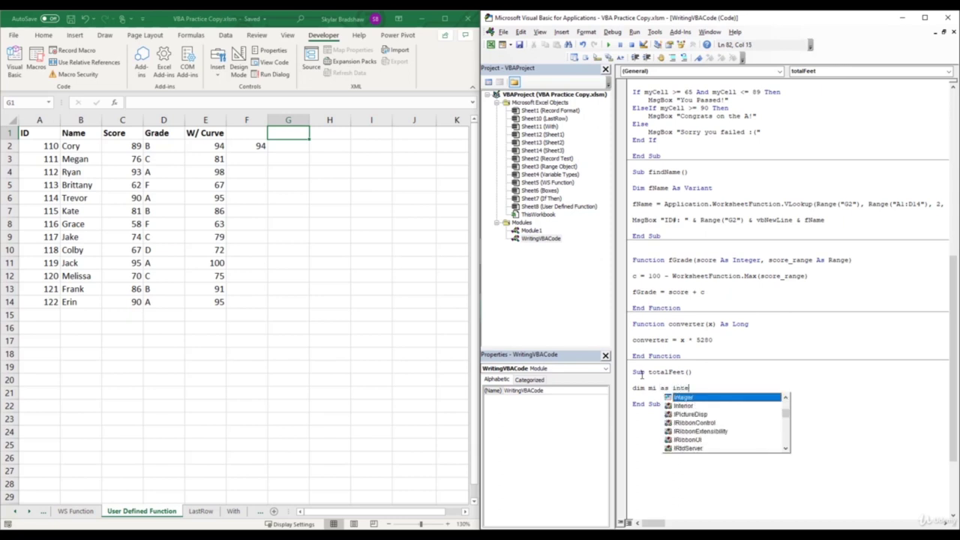
{"action": "key", "text": "Return"}
{"action": "key", "text": "Return"}
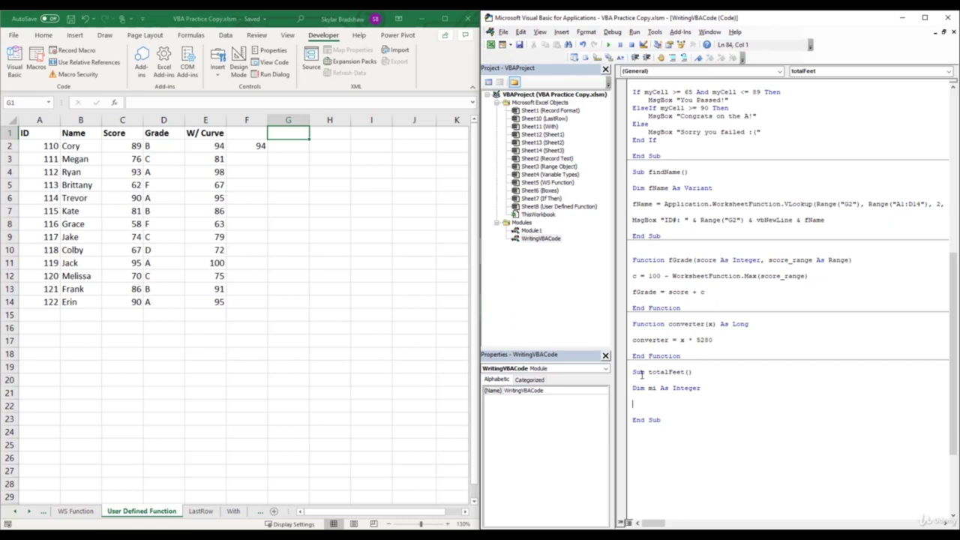
{"action": "type", "text": "mi ="}
{"action": "type", "text": "inputbox("}
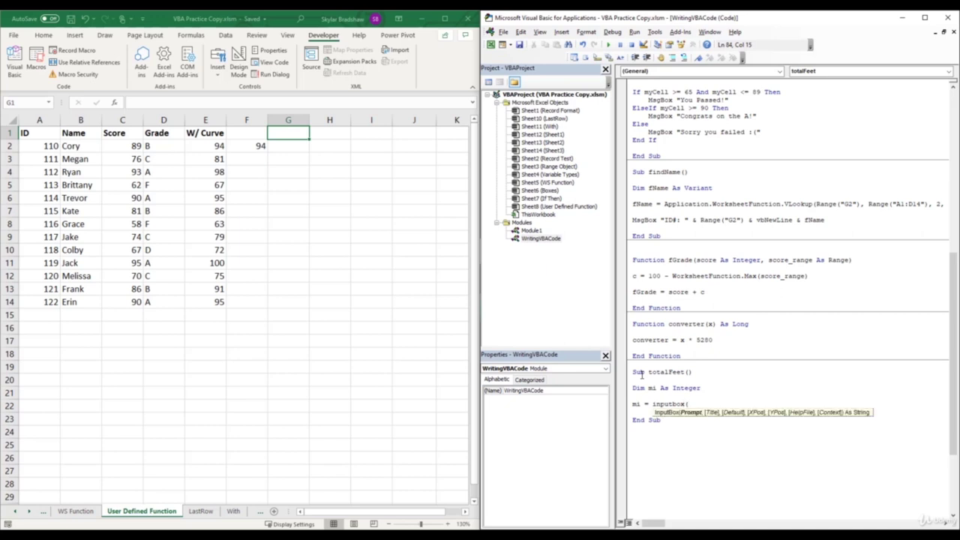
{"action": "type", "text": "\"Enter Miles\")"}
{"action": "key", "text": "Return"}
{"action": "key", "text": "Return"}
Add MsgBox mi & " miles is equal to " & converter(mi) & " ft" to totalFeet
{"action": "type", "text": "msgbox"}
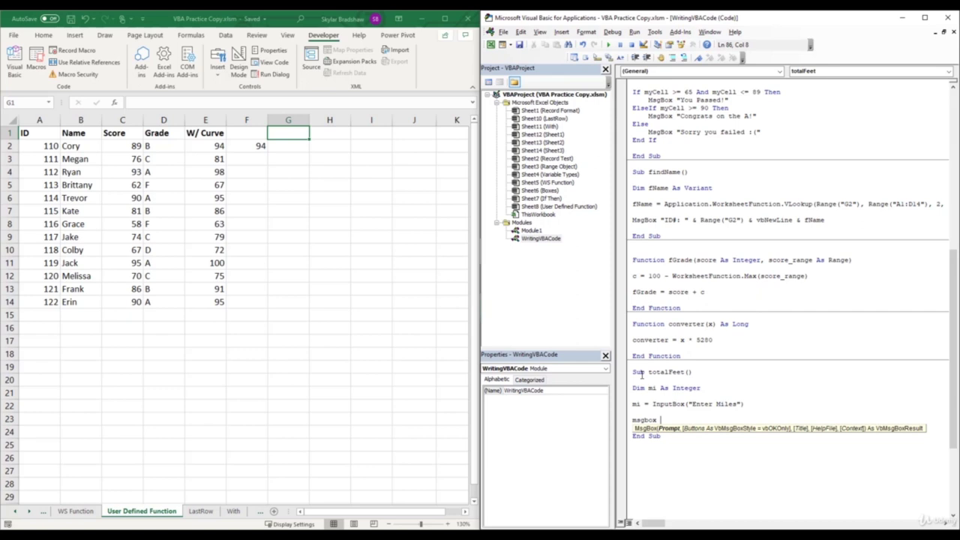
{"action": "type", "text": "mi & \" miles is equal to \" &"}
{"action": "key", "text": "Escape"}
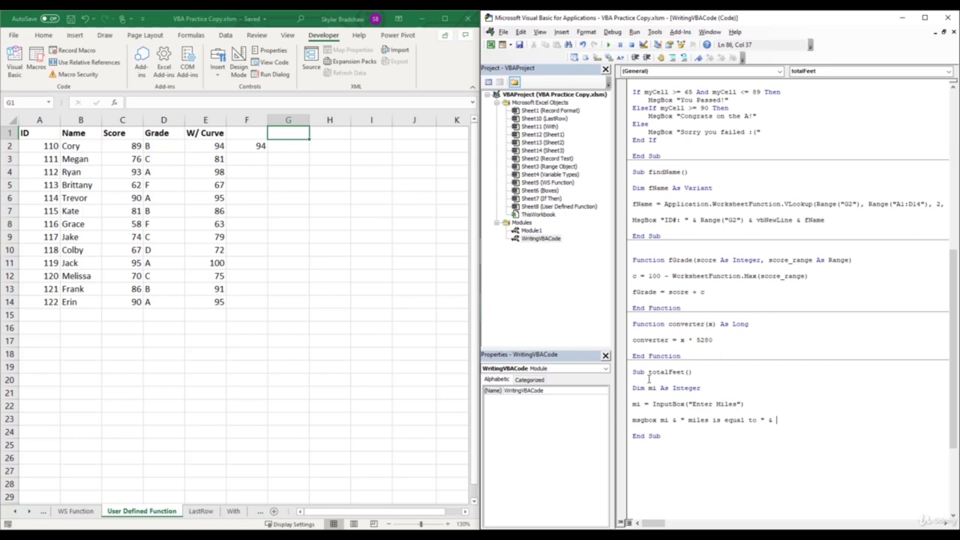
{"action": "type", "text": "converter("}
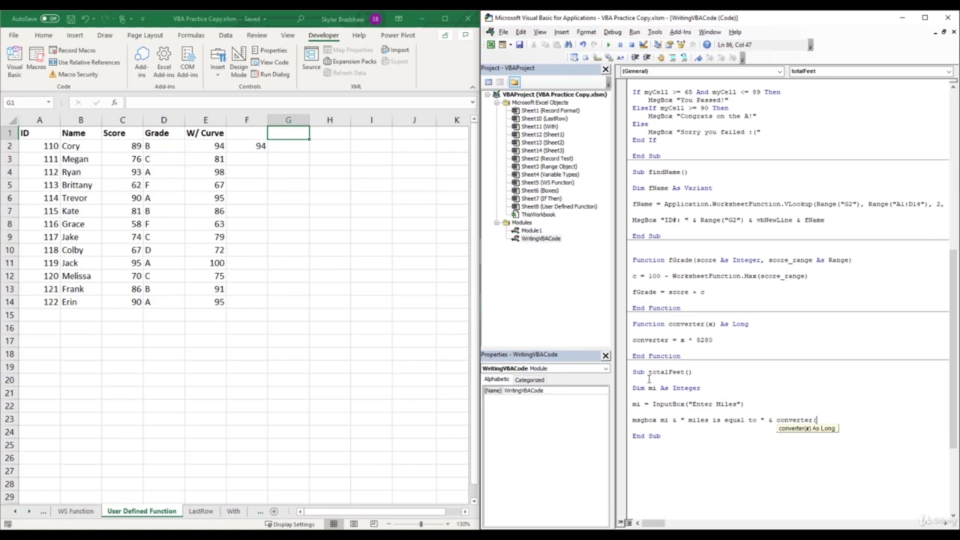
{"action": "type", "text": "mi)"}
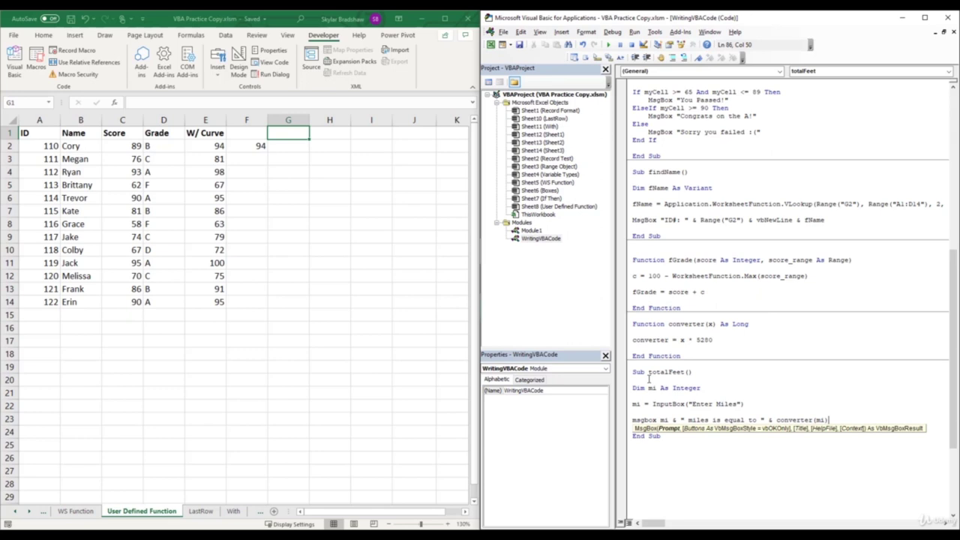
{"action": "left_click", "coordinate": [635, 402]}
{"action": "type", "text": "& \" ft\""}
Run totalFeet with 10 miles, getting 52800 ft, and open the Insert menu
{"action": "left_click", "coordinate": [676, 460]}
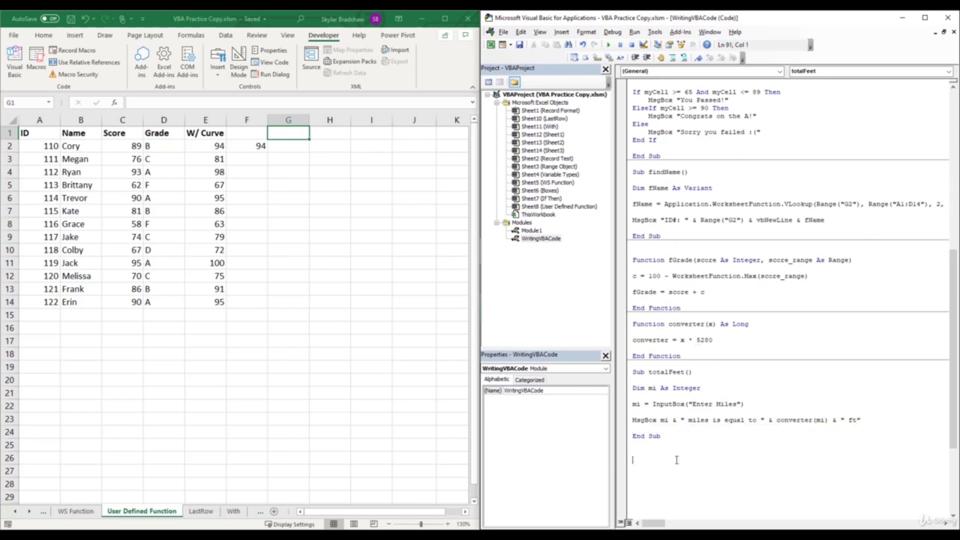
{"action": "left_click", "coordinate": [682, 413]}
{"action": "left_click", "coordinate": [608, 45]}
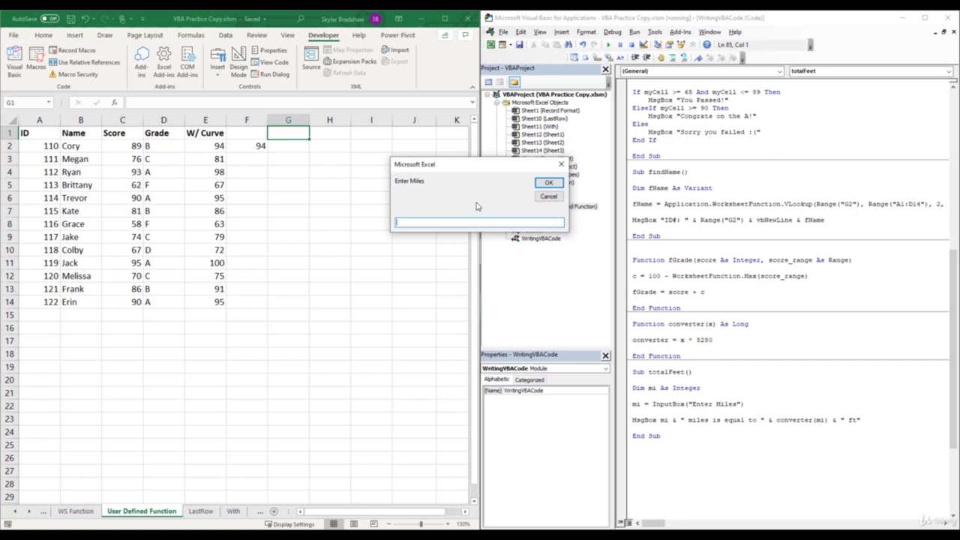
{"action": "type", "text": "10"}
{"action": "left_click", "coordinate": [547, 183]}
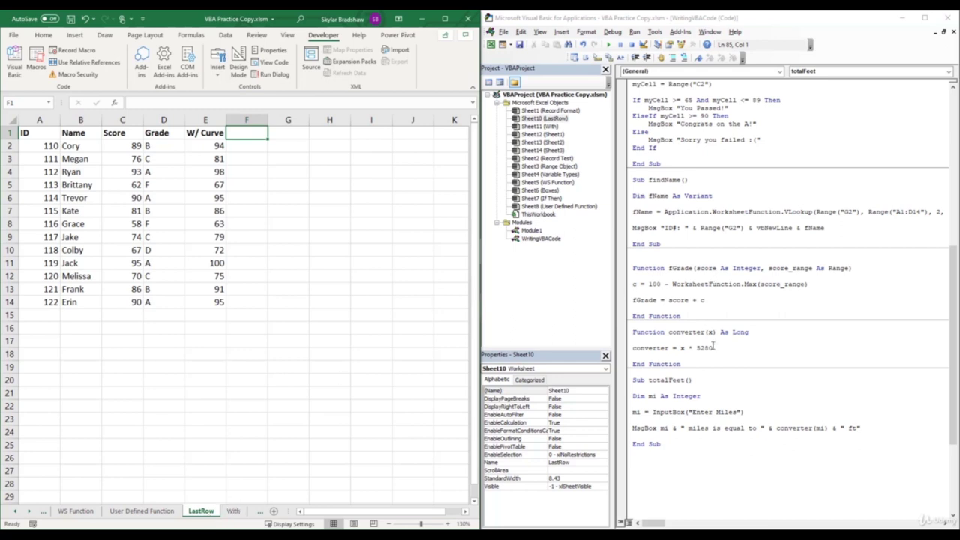
{"action": "scroll", "coordinate": [713, 397], "scroll_direction": "up", "scroll_amount": 7}
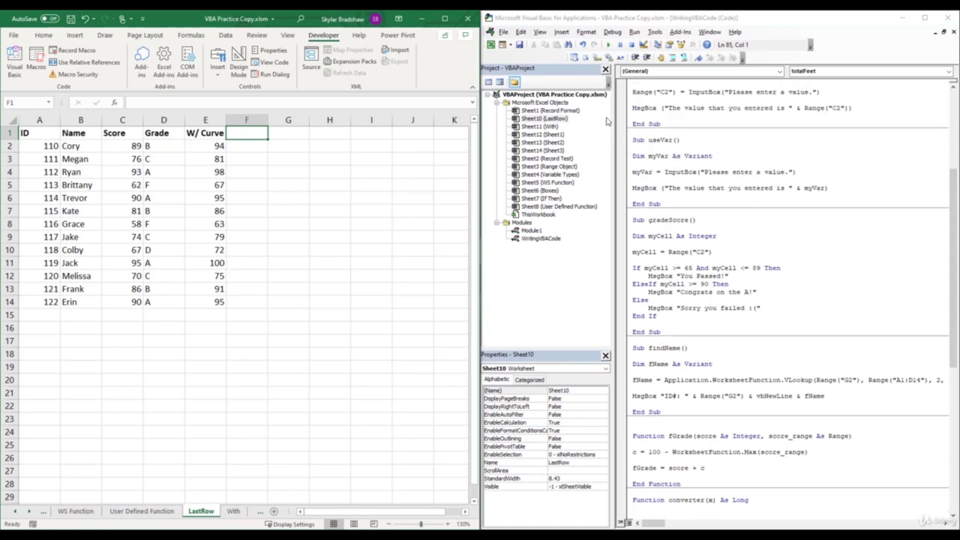
{"action": "left_click", "coordinate": [560, 32]}
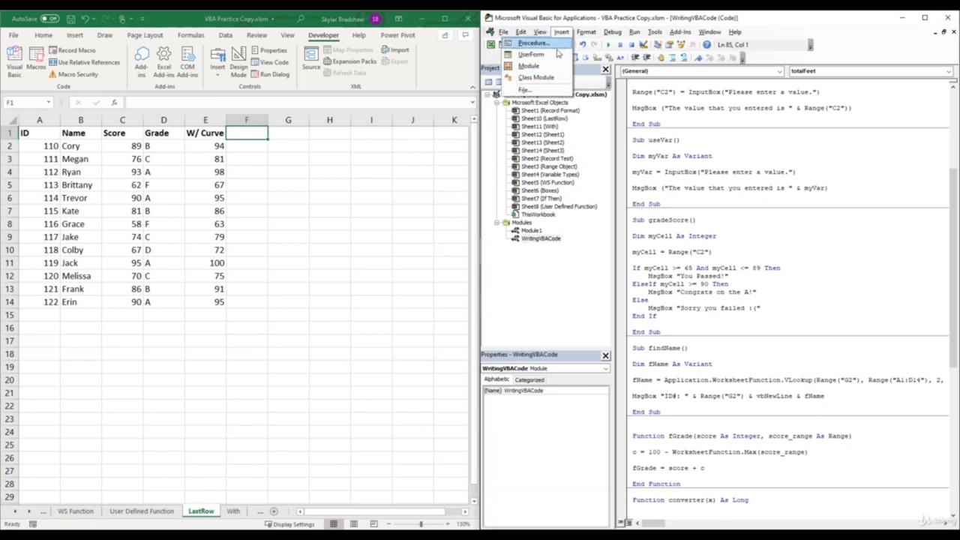
Insert a new module, rename it ImportantVBALogic, and open its code window
{"action": "left_click", "coordinate": [553, 66]}
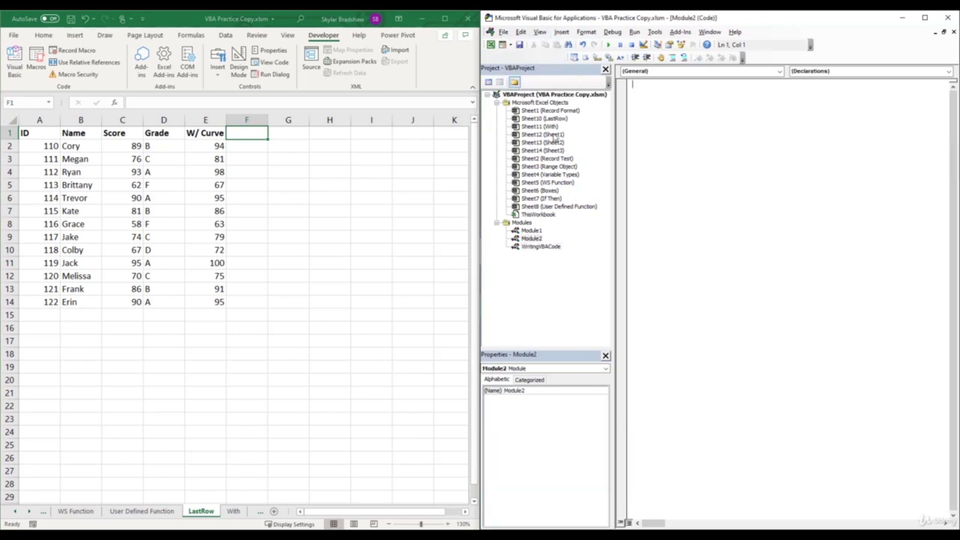
{"action": "double_click", "coordinate": [547, 387]}
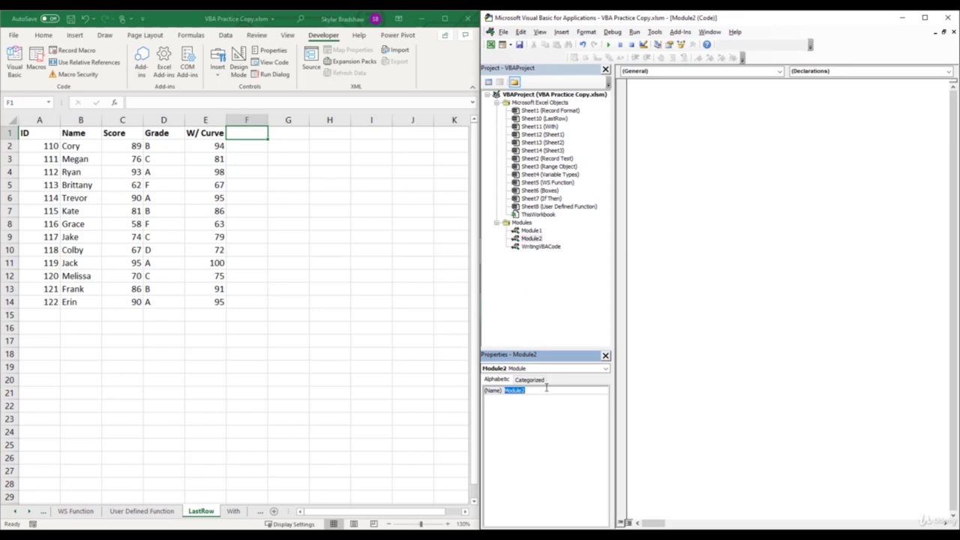
{"action": "type", "text": "ImportantVBALogic"}
{"action": "key", "text": "Return"}
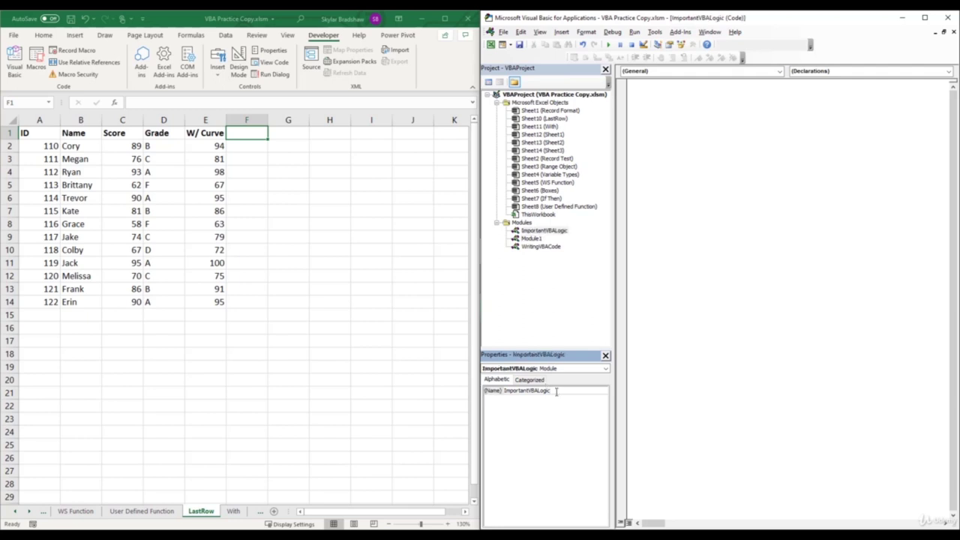
{"action": "double_click", "coordinate": [560, 233]}
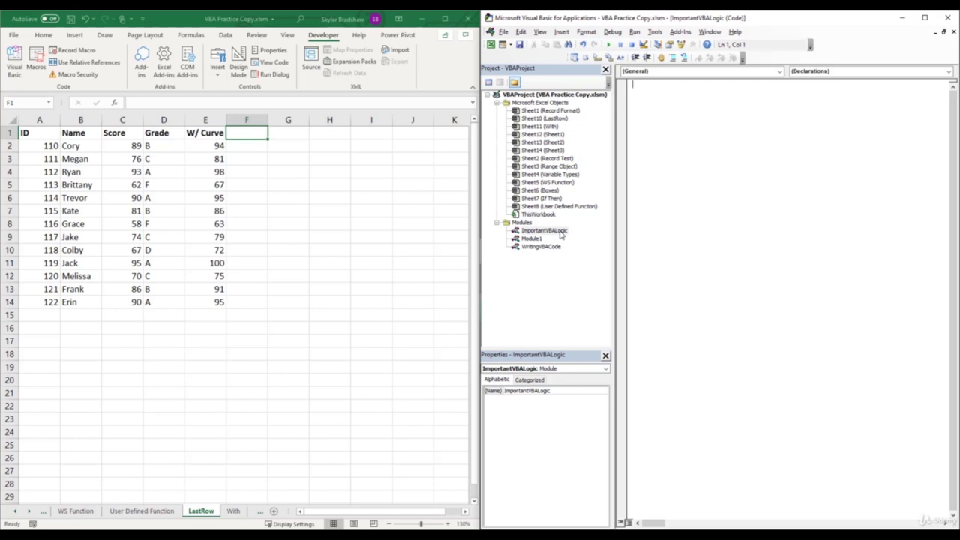
Write Sub lastRow containing LR = Cells(Rows.Count, 1).End(xlUp).Row
{"action": "type", "text": "sub lastRow"}
{"action": "key", "text": "Return"}
{"action": "key", "text": "Return"}
{"action": "key", "text": "Return"}
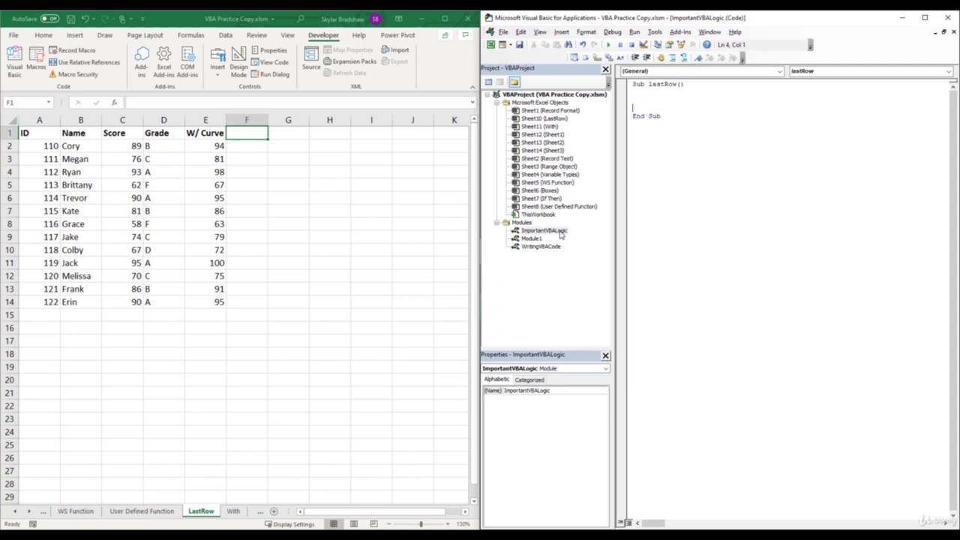
{"action": "key", "text": "Up"}
{"action": "type", "text": "LR"}
{"action": "type", "text": "= cells(rows.count,1"}
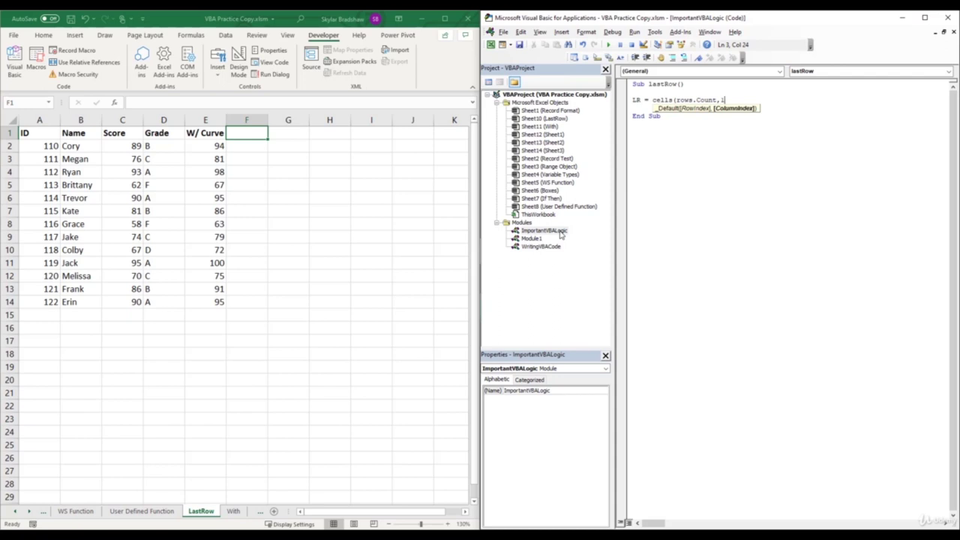
{"action": "type", "text": ").end"}
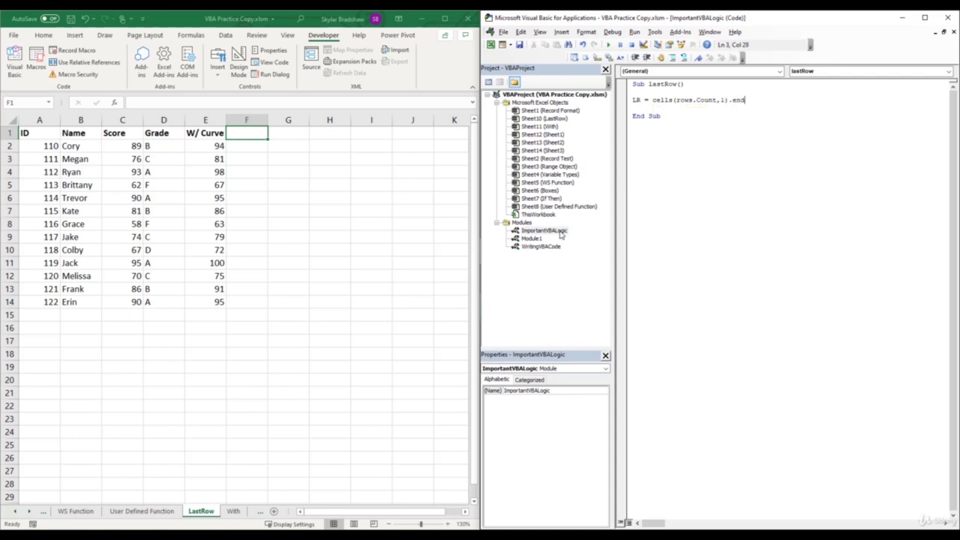
{"action": "type", "text": "(xlup).row"}
{"action": "key", "text": "Return"}
{"action": "left_click", "coordinate": [652, 99]}
{"action": "left_click_drag", "start_coordinate": [652, 100], "coordinate": [676, 106]}
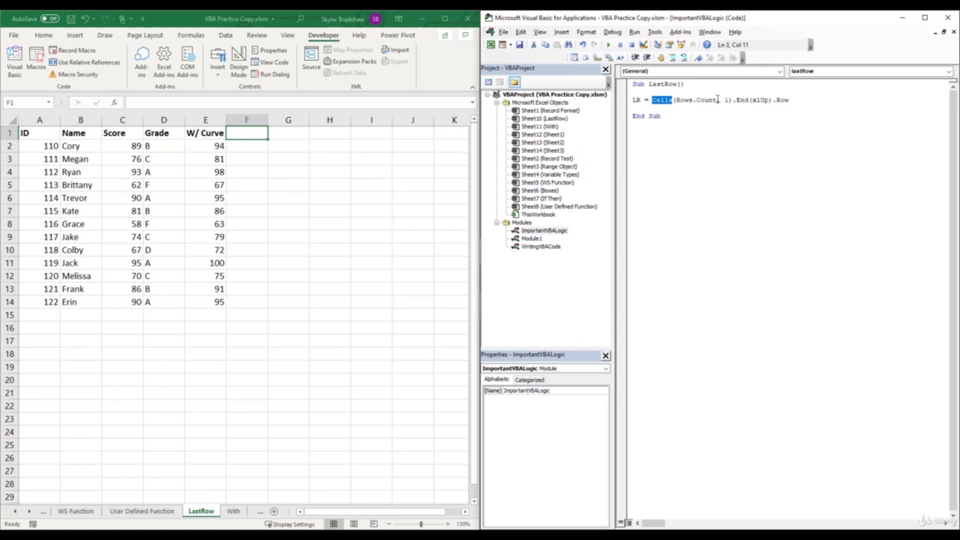
{"action": "left_click_drag", "start_coordinate": [718, 99], "coordinate": [677, 107]}
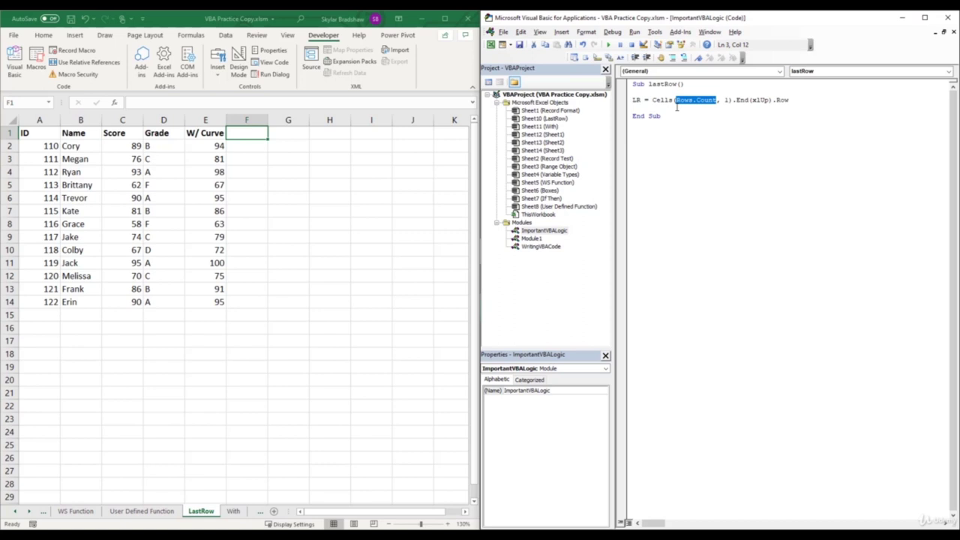
{"action": "double_click", "coordinate": [726, 99]}
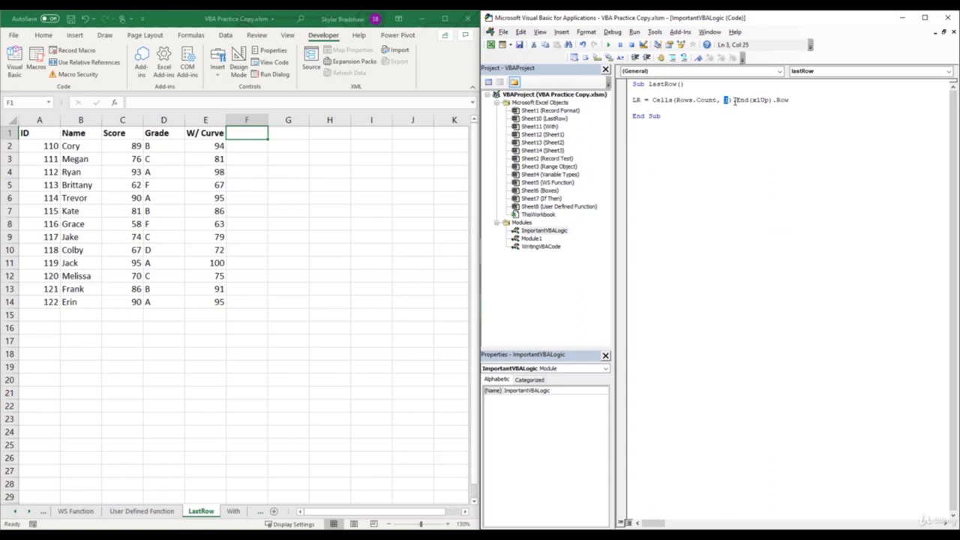
{"action": "left_click_drag", "start_coordinate": [733, 100], "coordinate": [651, 109]}
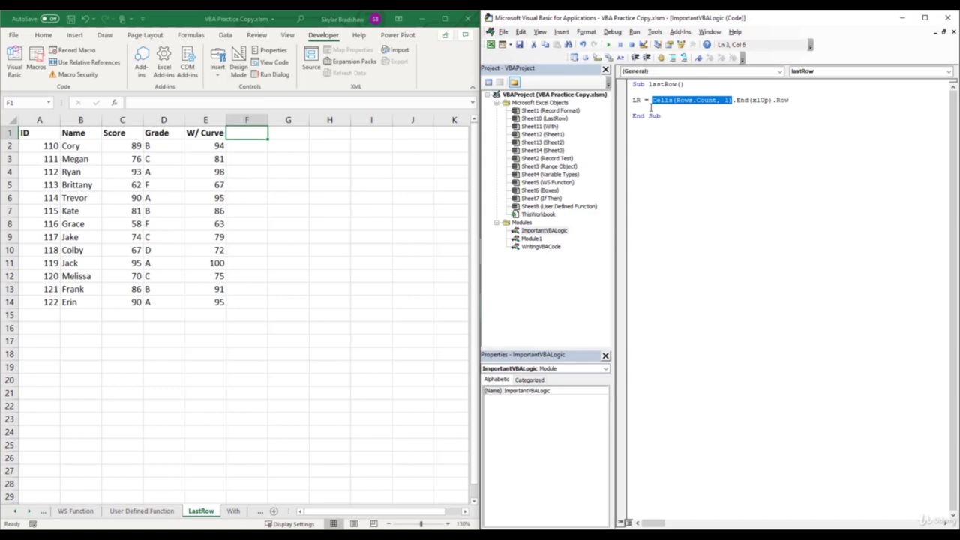
{"action": "left_click", "coordinate": [49, 315]}
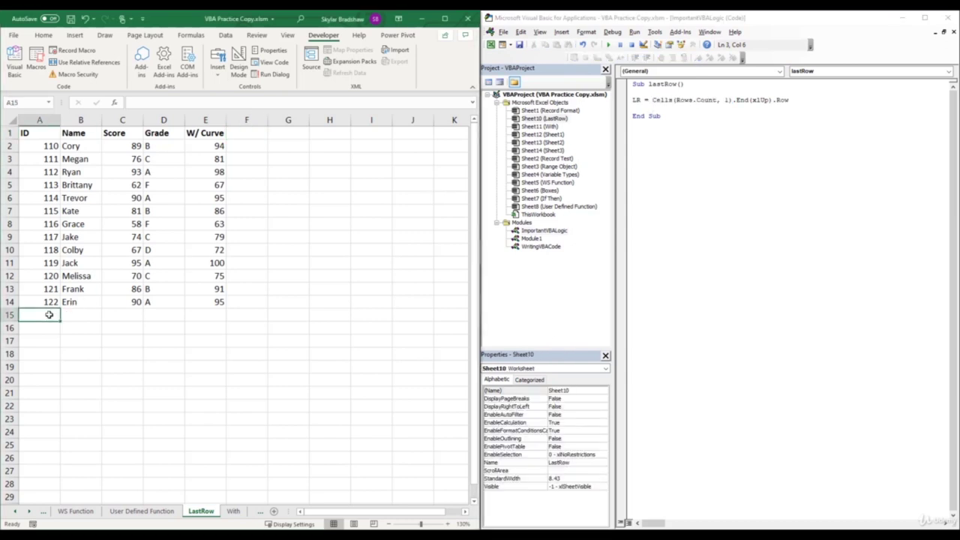
{"action": "key", "text": "ctrl+Down"}
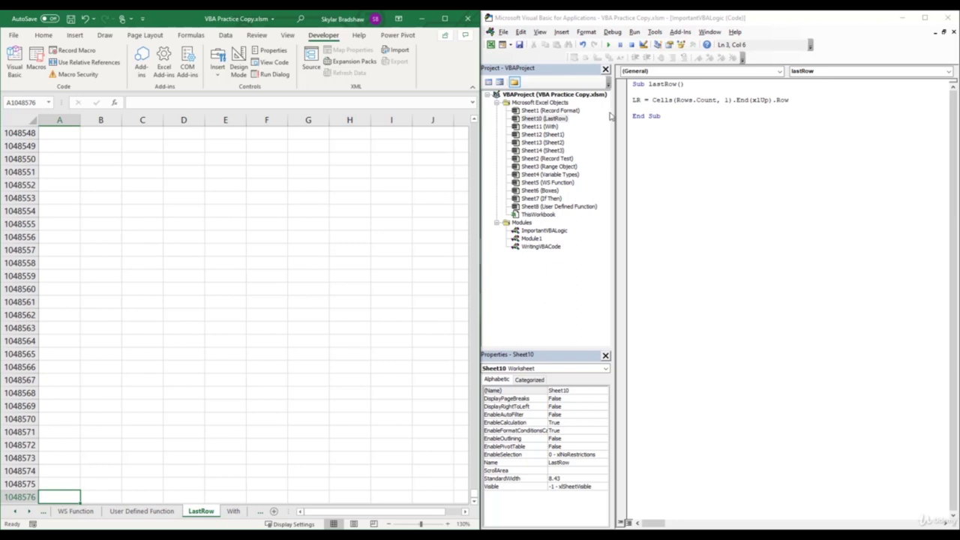
{"action": "left_click", "coordinate": [652, 99]}
{"action": "left_click_drag", "start_coordinate": [652, 100], "coordinate": [733, 100]}
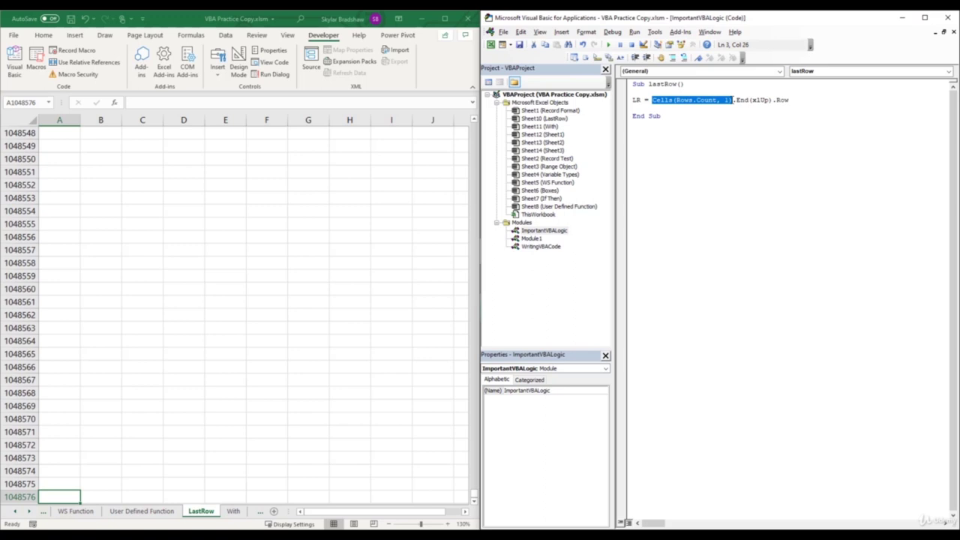
{"action": "left_click_drag", "start_coordinate": [734, 100], "coordinate": [773, 100]}
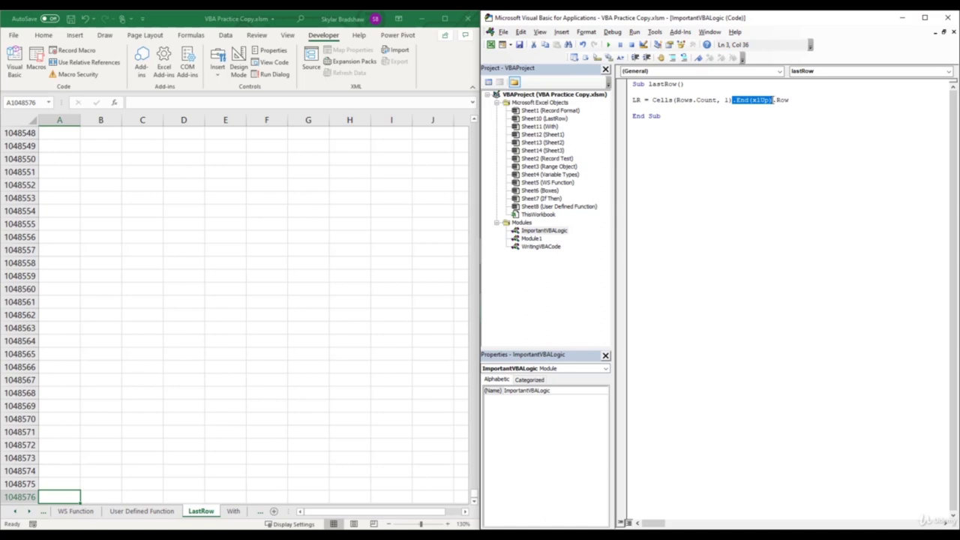
{"action": "left_click", "coordinate": [54, 495]}
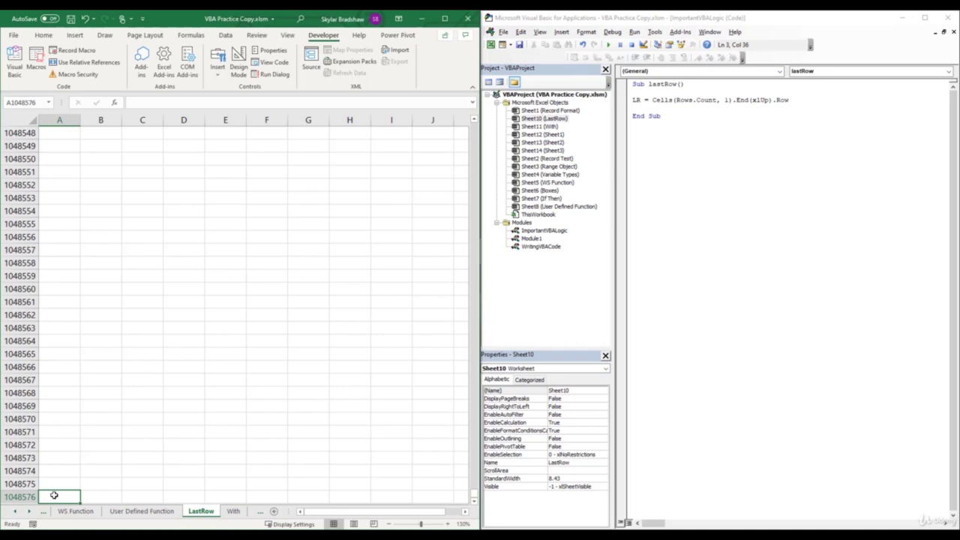
{"action": "key", "text": "ctrl+Up"}
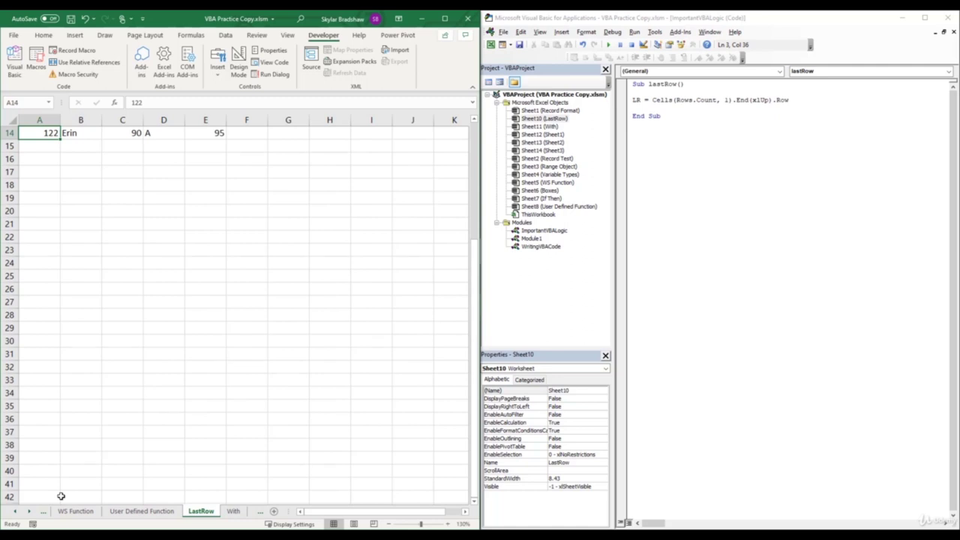
{"action": "scroll", "coordinate": [61, 496], "scroll_direction": "up", "scroll_amount": 5}
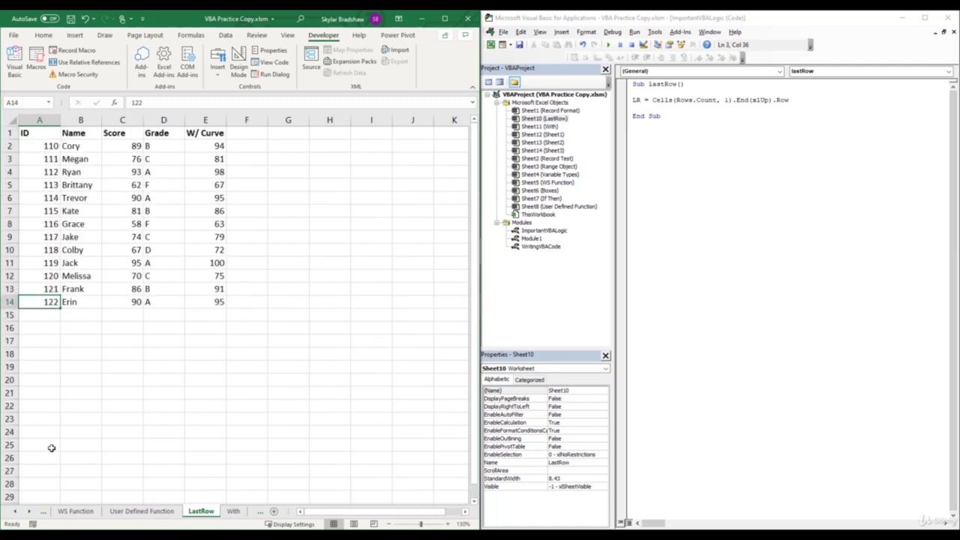
{"action": "left_click", "coordinate": [785, 99]}
{"action": "left_click_drag", "start_coordinate": [787, 100], "coordinate": [773, 99]}
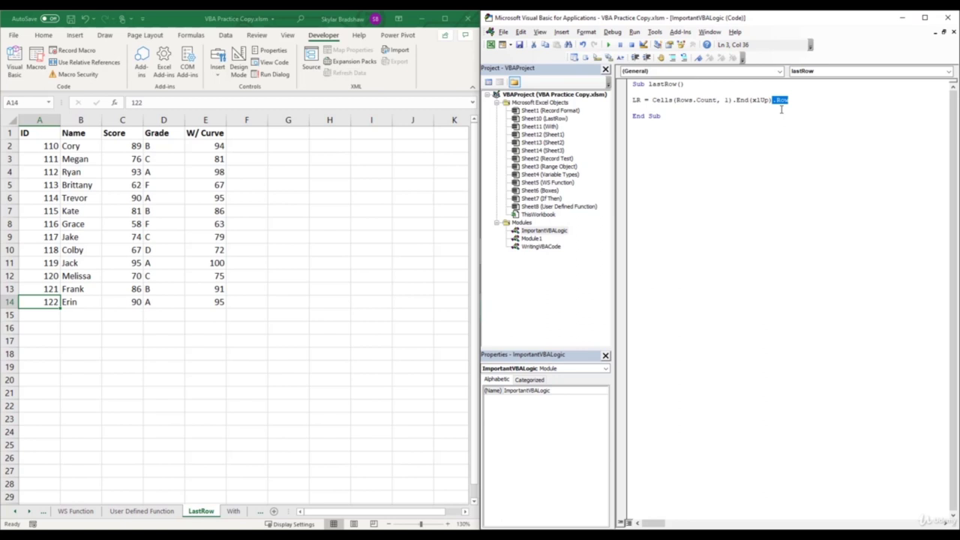
{"action": "left_click", "coordinate": [651, 109]}
Add a MsgBox LR line to lastRow and run it, which reports 14
{"action": "key", "text": "Return"}
{"action": "type", "text": "msg"}
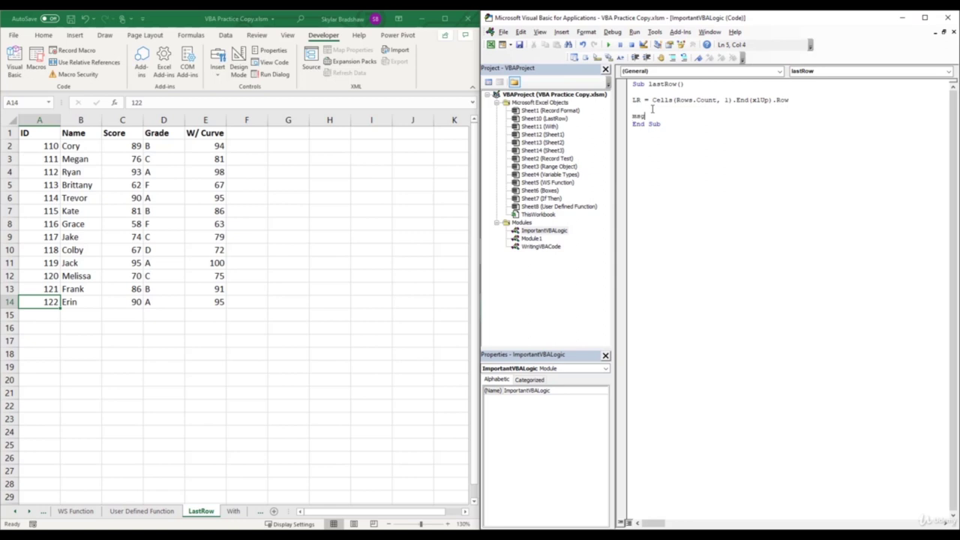
{"action": "type", "text": "box LR"}
{"action": "key", "text": "Return"}
{"action": "left_click", "coordinate": [608, 45]}
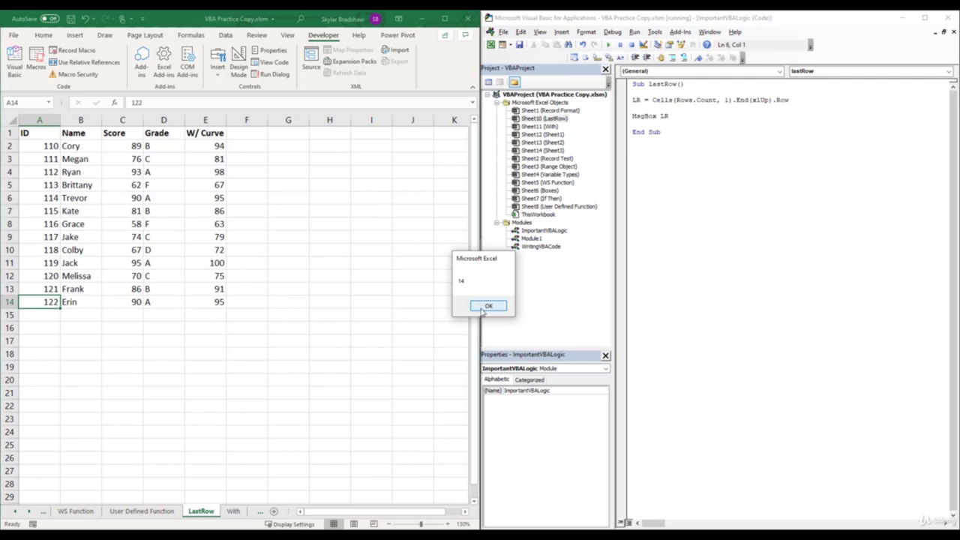
{"action": "left_click", "coordinate": [488, 305]}
Enter 123 in cell A15 and rerun lastRow, which now reports 15
{"action": "left_click", "coordinate": [49, 317]}
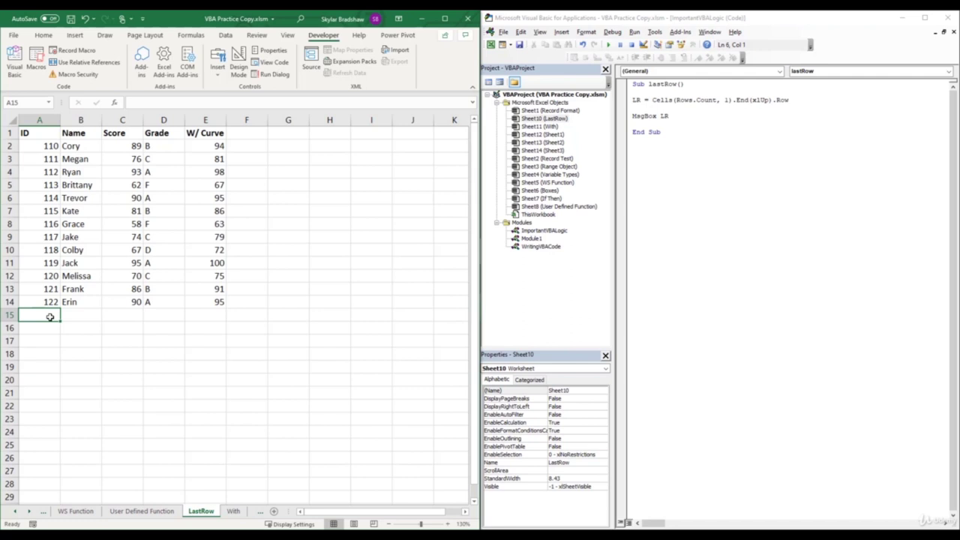
{"action": "type", "text": "123"}
{"action": "key", "text": "Return"}
{"action": "key", "text": "alt+F11"}
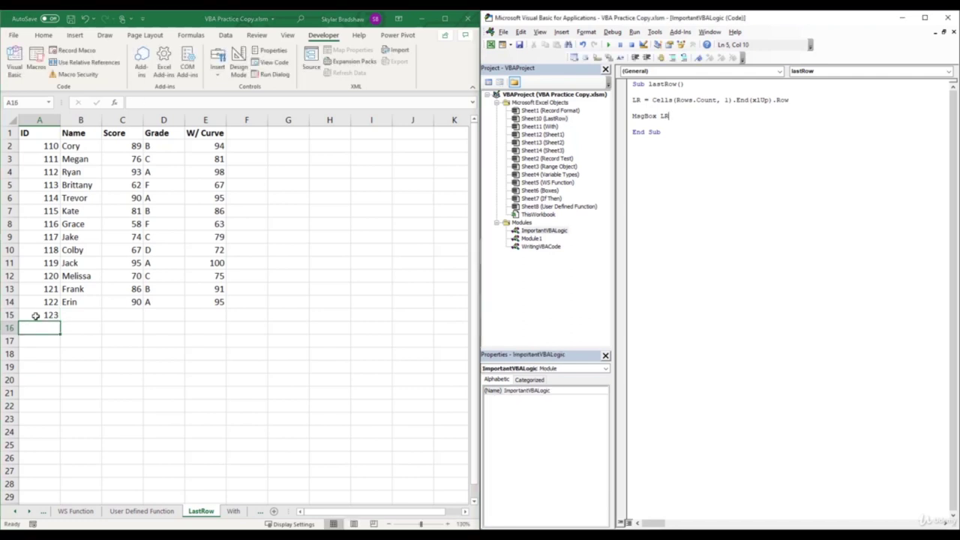
{"action": "left_click", "coordinate": [609, 45]}
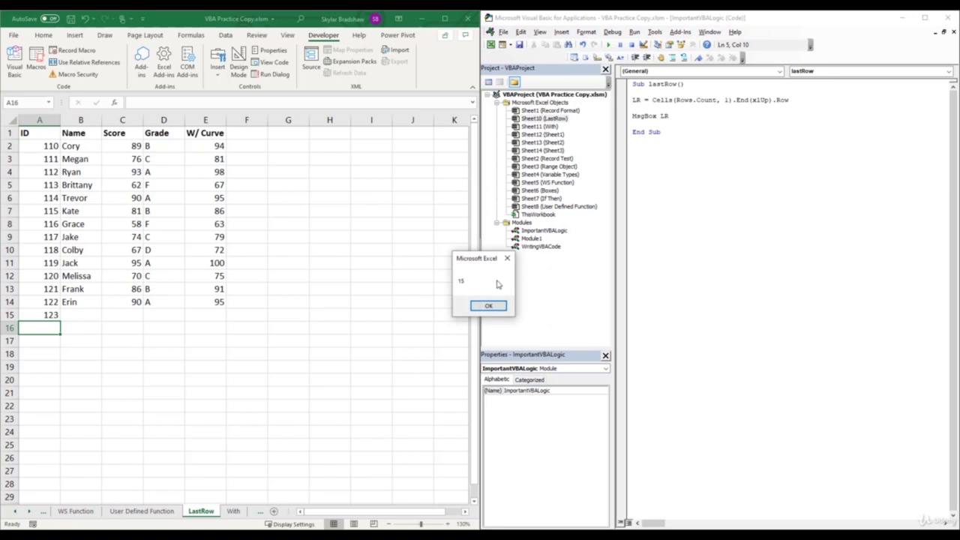
{"action": "left_click", "coordinate": [488, 305]}
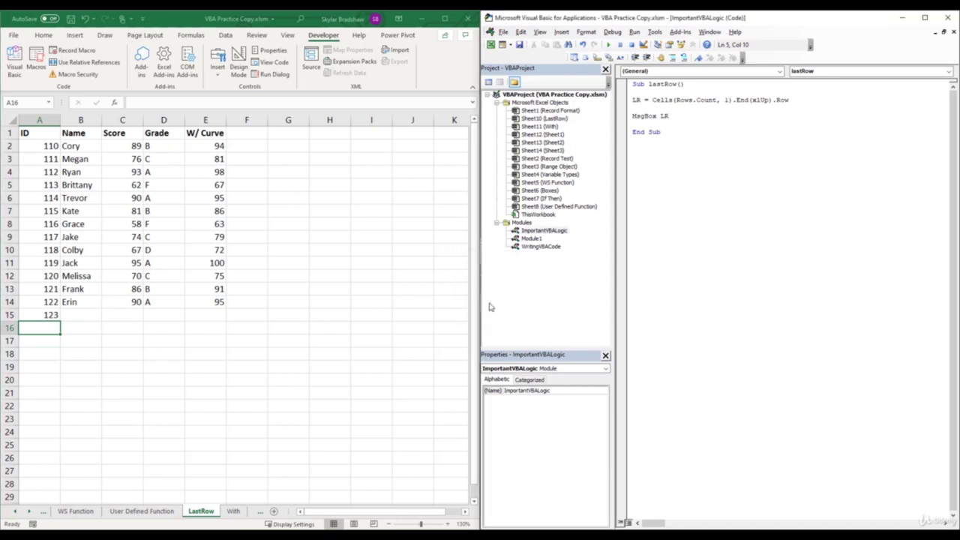
Enter John in cell B16 and rerun lastRow, which still reports 15
{"action": "left_click", "coordinate": [92, 329]}
{"action": "type", "text": "John"}
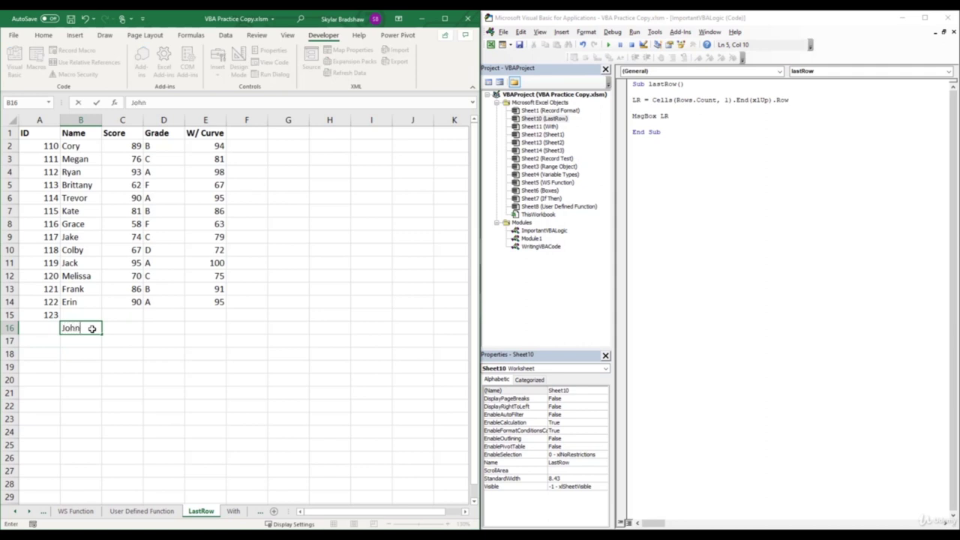
{"action": "key", "text": "Return"}
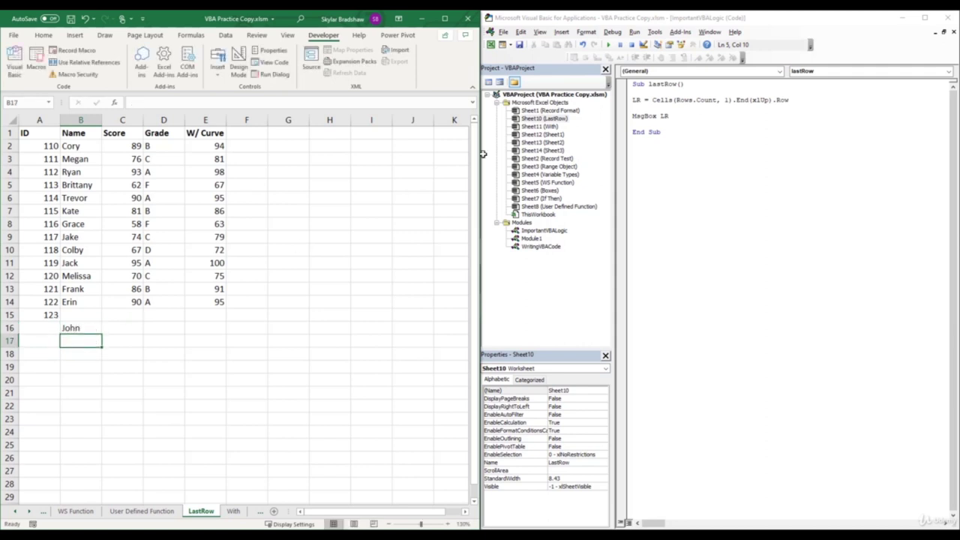
{"action": "left_click", "coordinate": [668, 108]}
{"action": "left_click", "coordinate": [607, 45]}
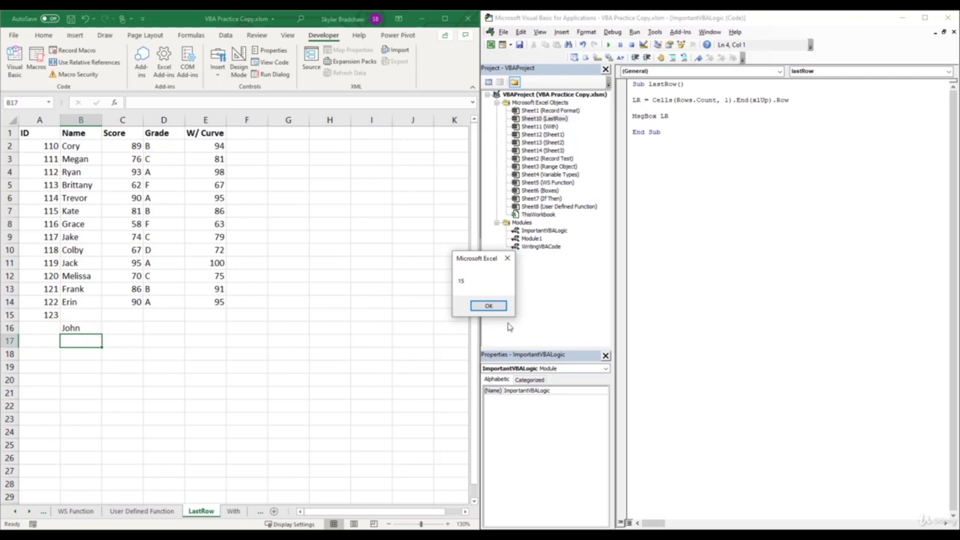
{"action": "left_click", "coordinate": [491, 307]}
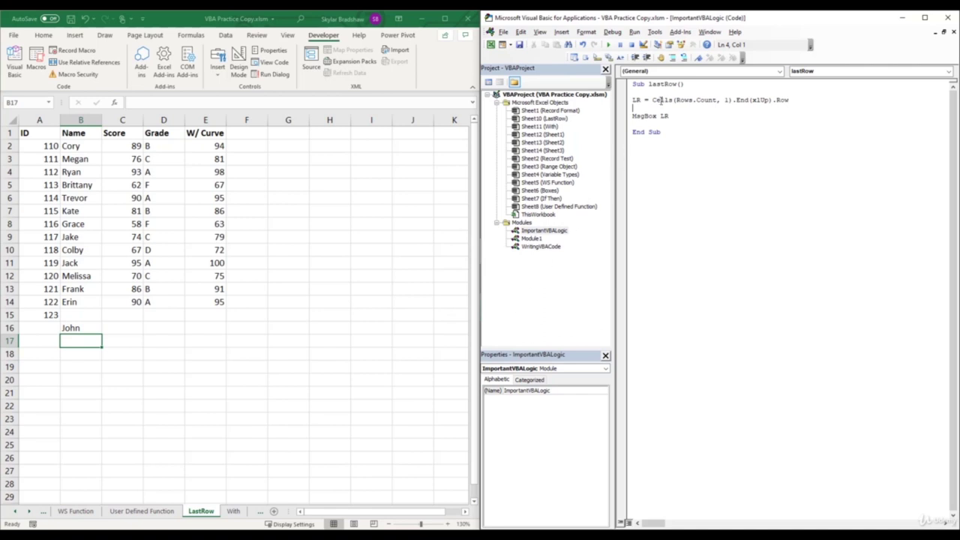
{"action": "double_click", "coordinate": [727, 100]}
{"action": "left_click", "coordinate": [699, 118]}
{"action": "key", "text": "F5"}
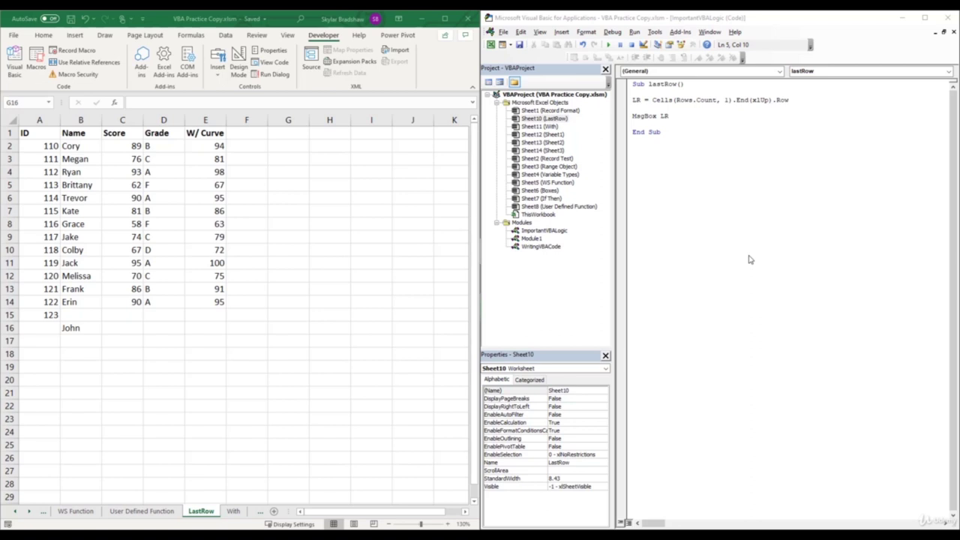
{"action": "left_click", "coordinate": [643, 160]}
{"action": "key", "text": "Return"}
{"action": "type", "text": "sub last"}
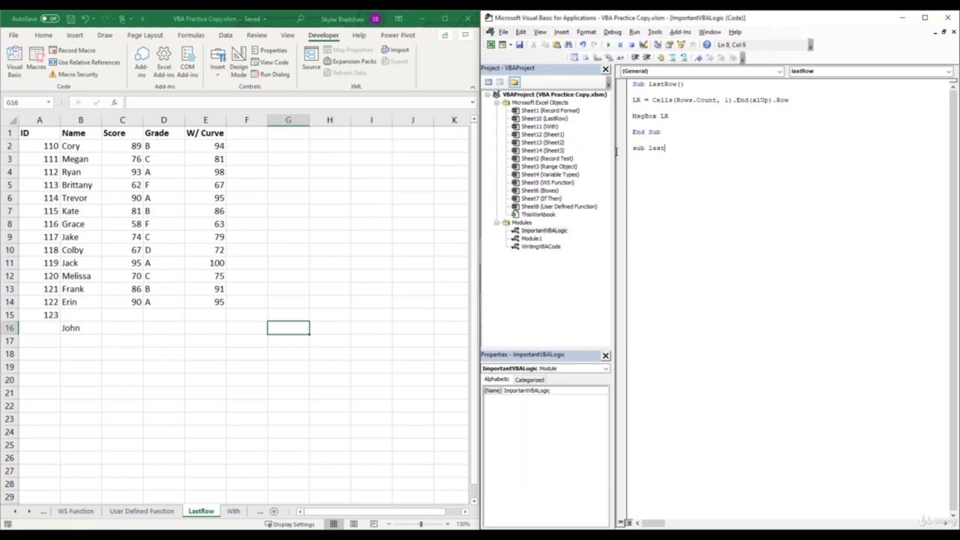
{"action": "type", "text": "Col"}
{"action": "key", "text": "Return"}
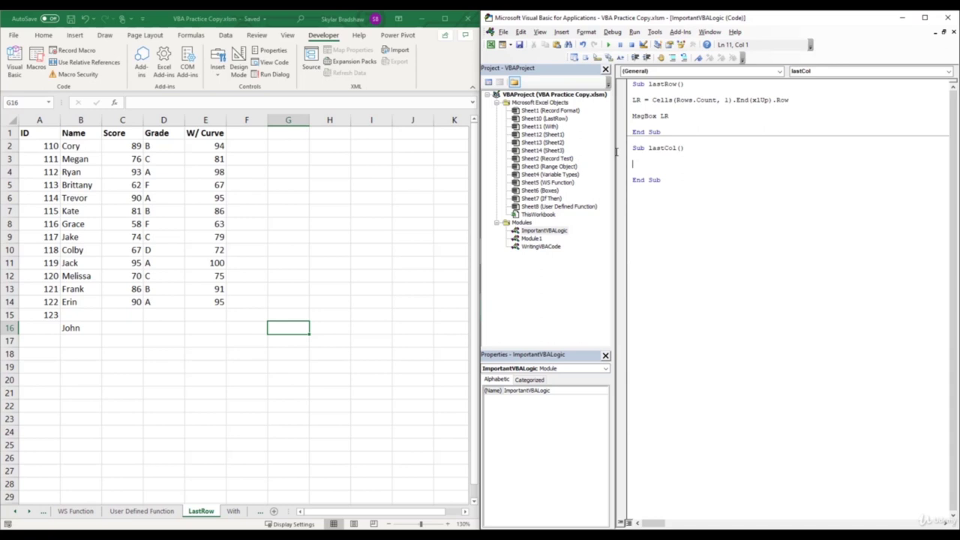
{"action": "type", "text": "LC = cells("}
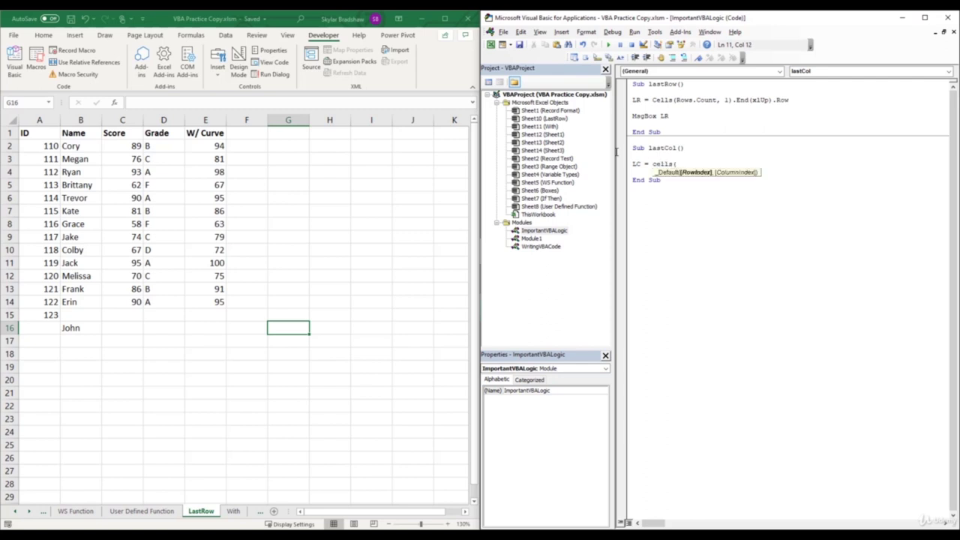
{"action": "type", "text": "1,col"}
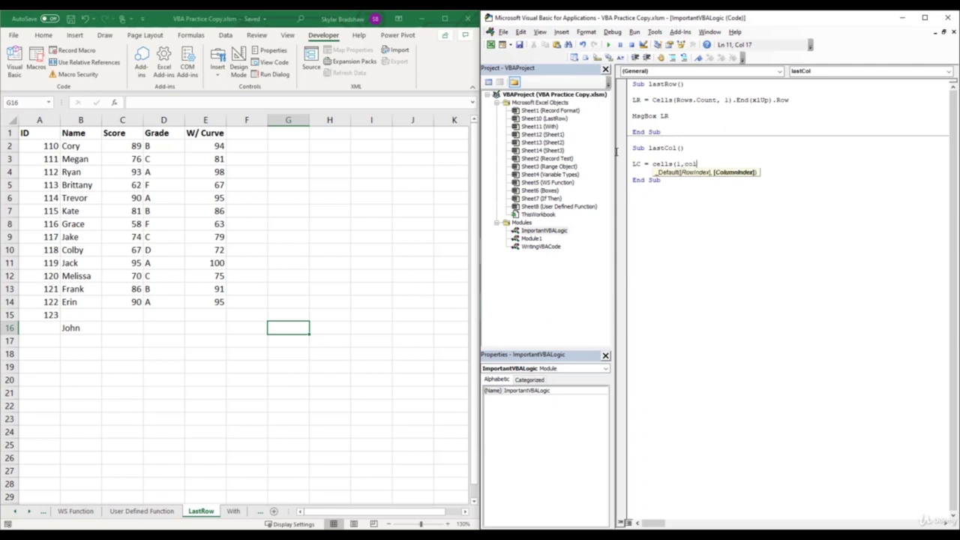
{"action": "type", "text": "umns.count"}
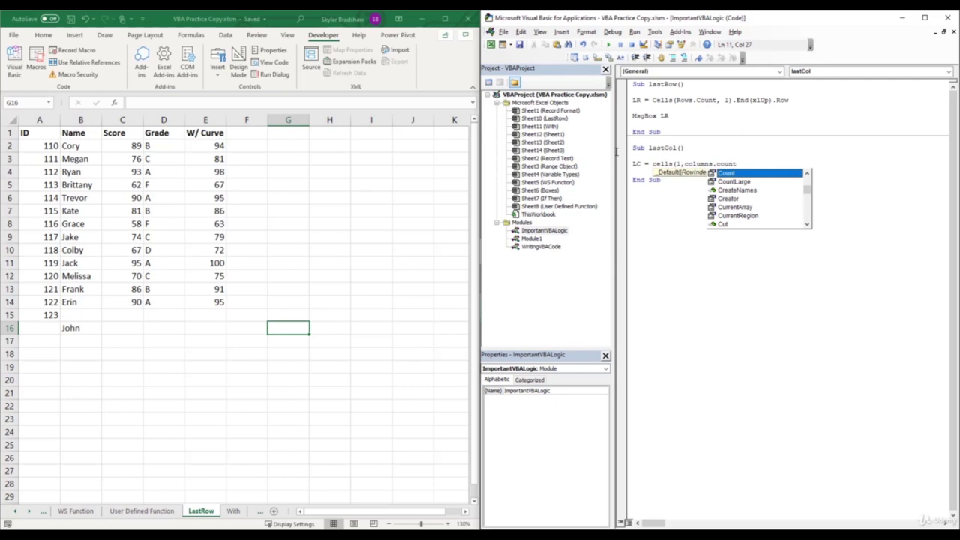
{"action": "type", "text": ").end"}
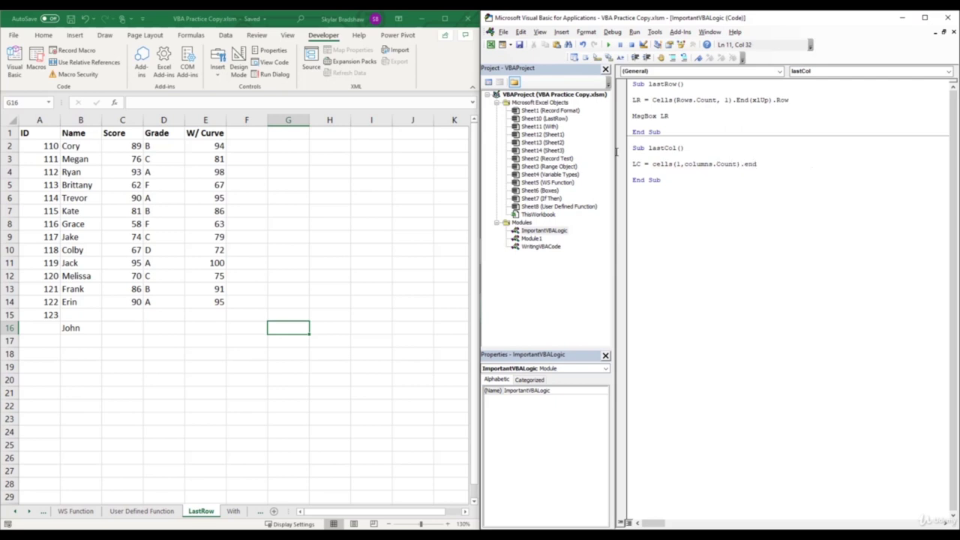
{"action": "type", "text": "(xltoleft).Column"}
{"action": "key", "text": "Down"}
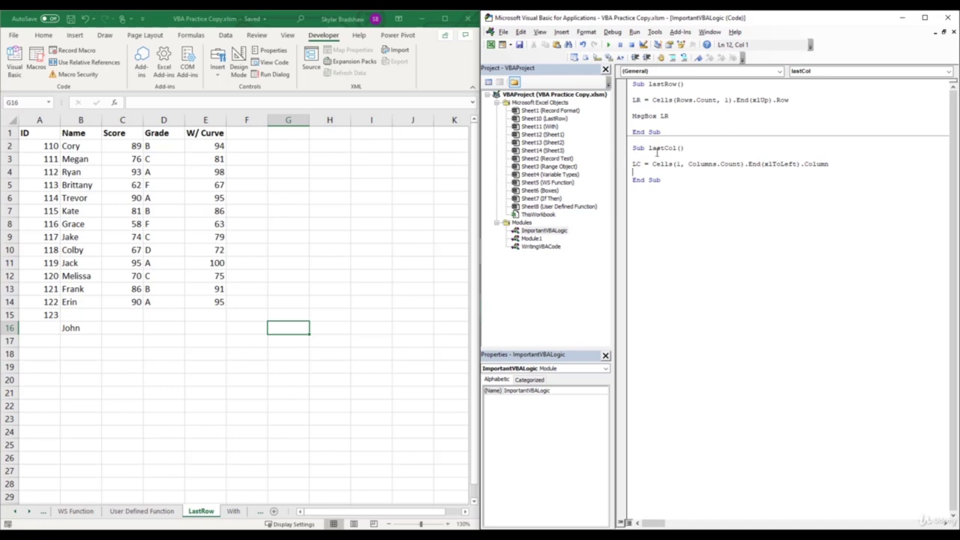
{"action": "left_click_drag", "start_coordinate": [652, 163], "coordinate": [674, 164]}
{"action": "left_click_drag", "start_coordinate": [744, 163], "coordinate": [655, 171]}
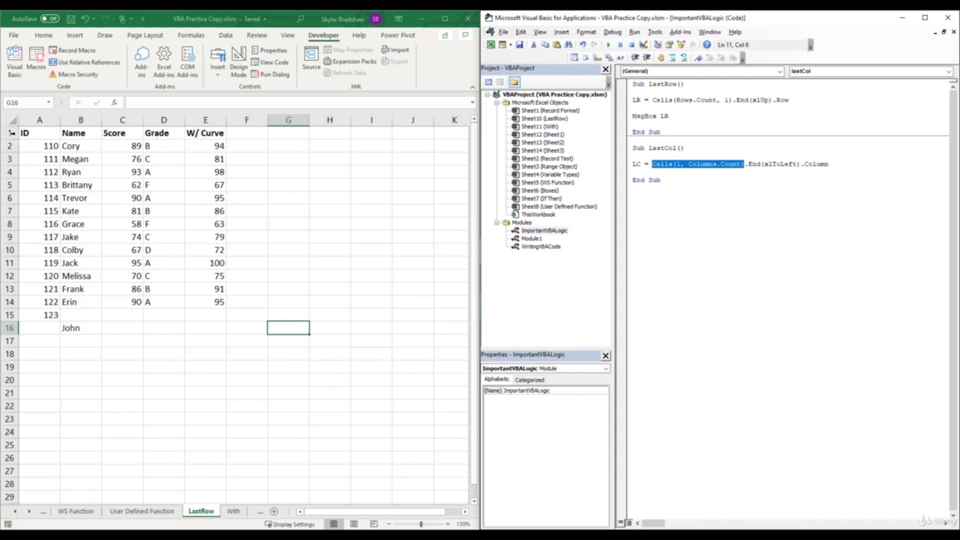
{"action": "left_click", "coordinate": [232, 133]}
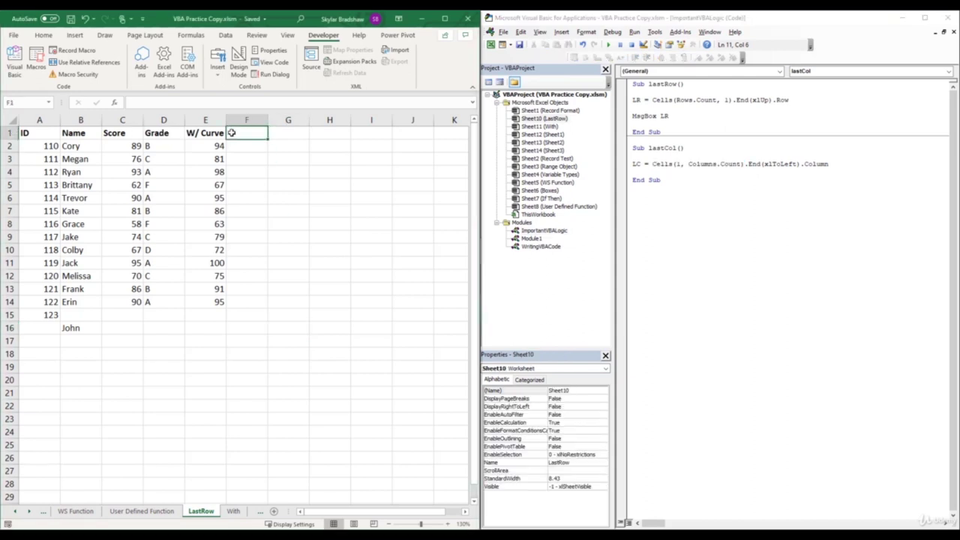
{"action": "key", "text": "ctrl+Right"}
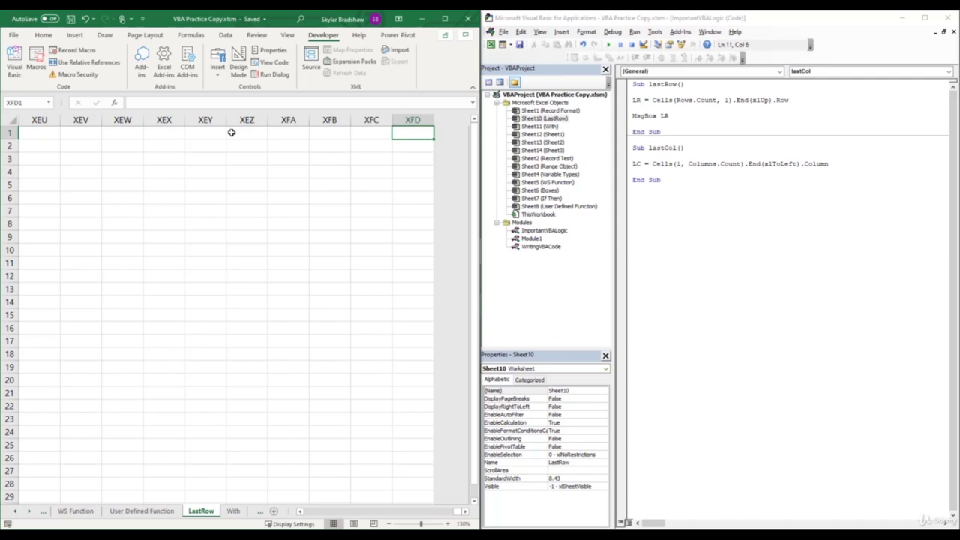
{"action": "left_click", "coordinate": [747, 164]}
{"action": "left_click_drag", "start_coordinate": [747, 163], "coordinate": [801, 163]}
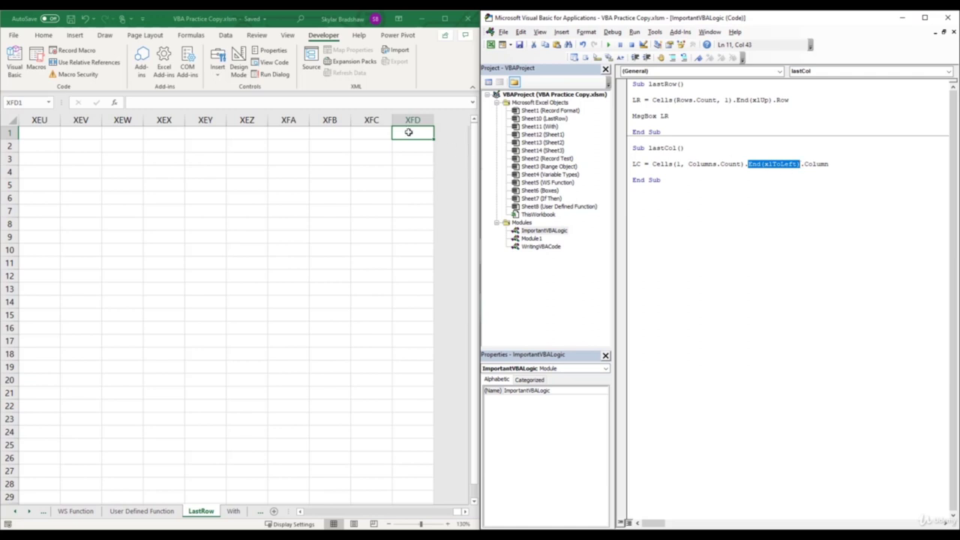
{"action": "left_click", "coordinate": [408, 132]}
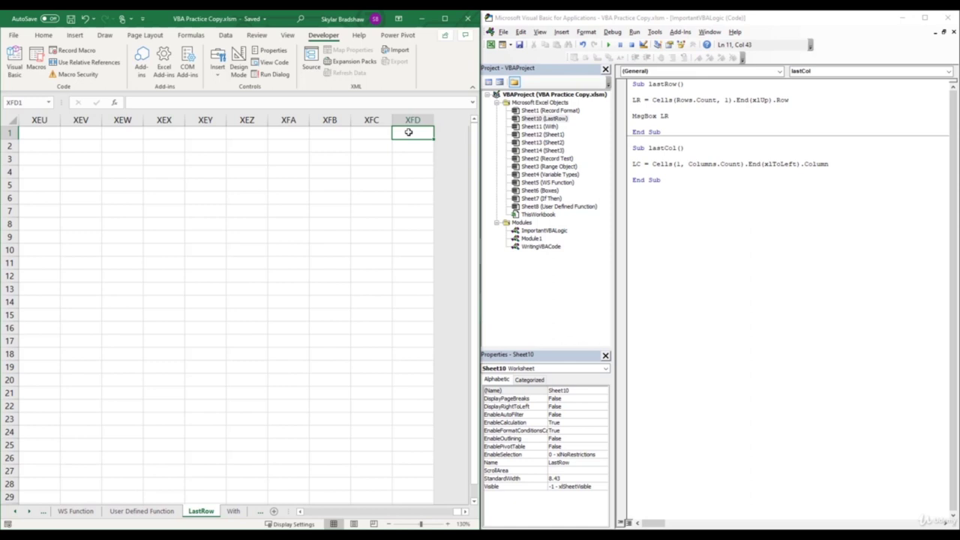
{"action": "key", "text": "ctrl+Left"}
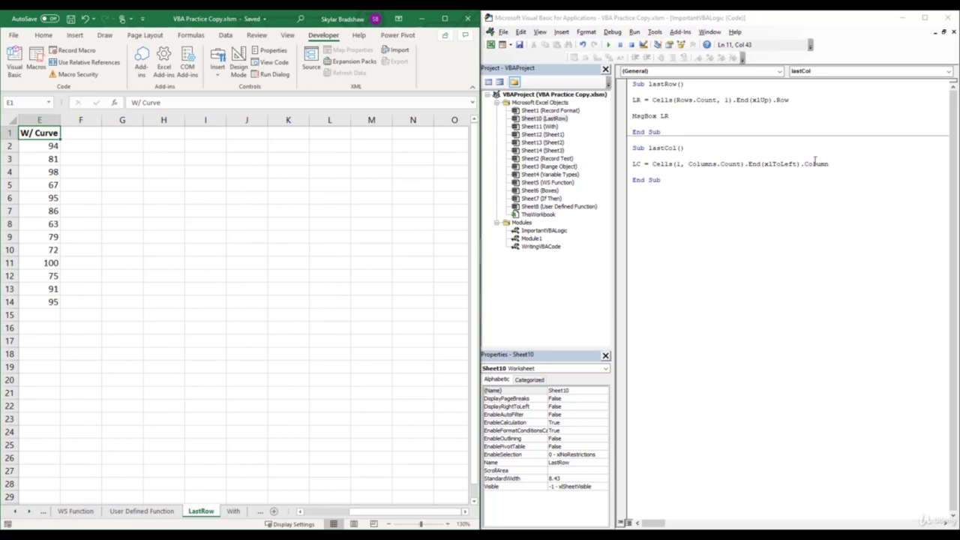
{"action": "left_click_drag", "start_coordinate": [829, 163], "coordinate": [800, 163]}
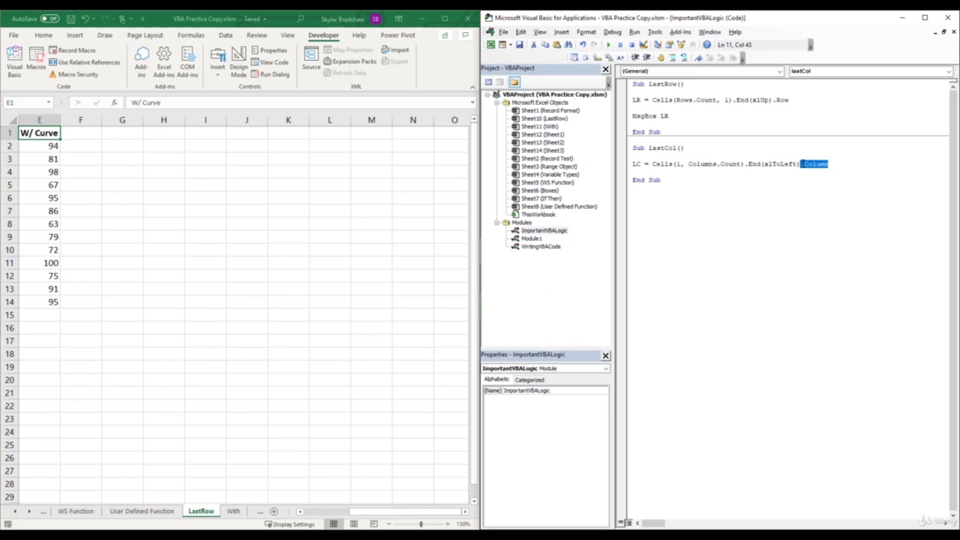
{"action": "left_click", "coordinate": [649, 173]}
Add a MsgBox LC line to lastCol and run it, which reports 5
{"action": "key", "text": "Return"}
{"action": "type", "text": "ms"}
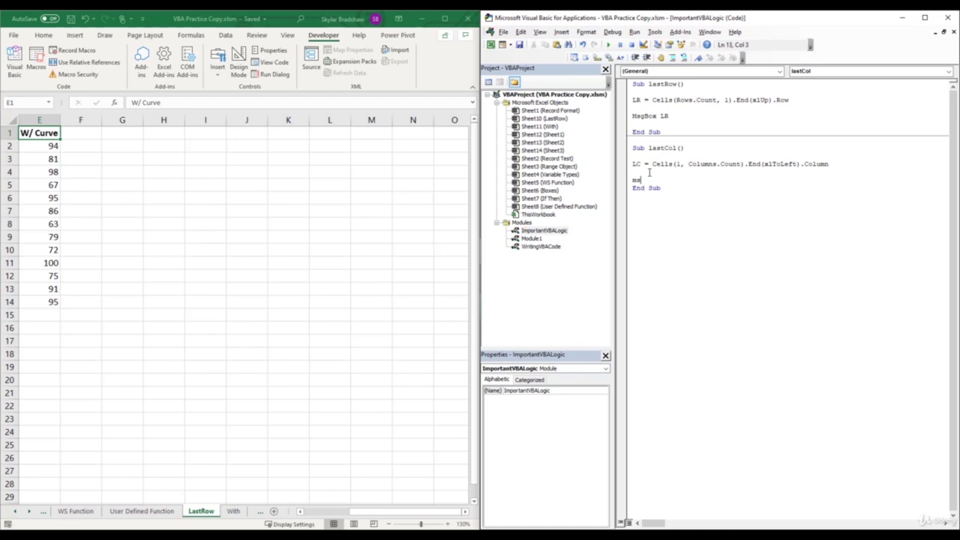
{"action": "type", "text": "gbox "}
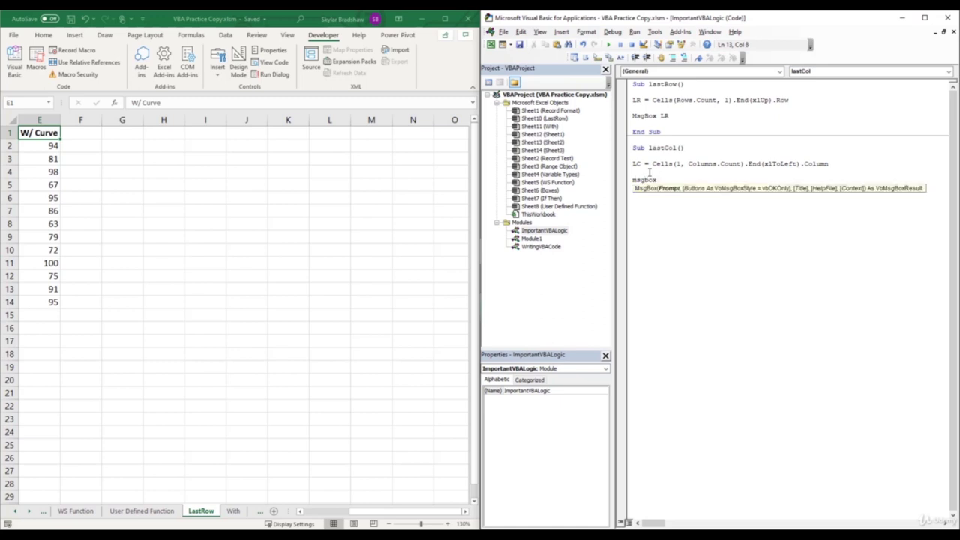
{"action": "type", "text": "LC"}
{"action": "key", "text": "Return"}
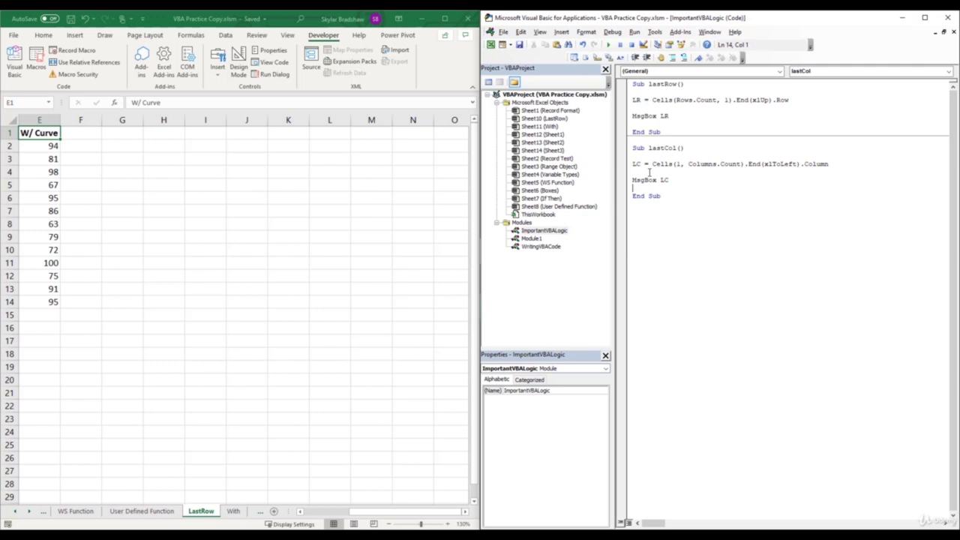
{"action": "left_click", "coordinate": [609, 45]}
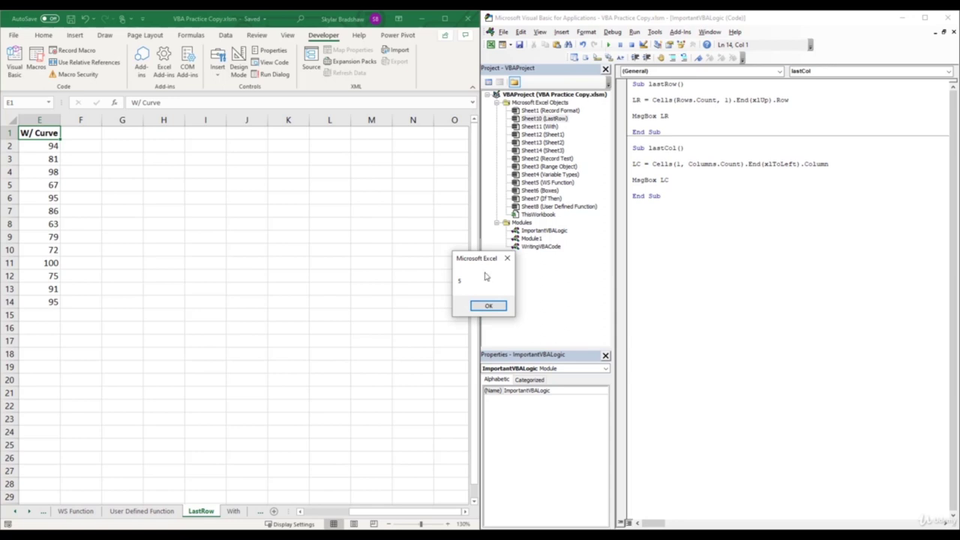
{"action": "left_click", "coordinate": [491, 305]}
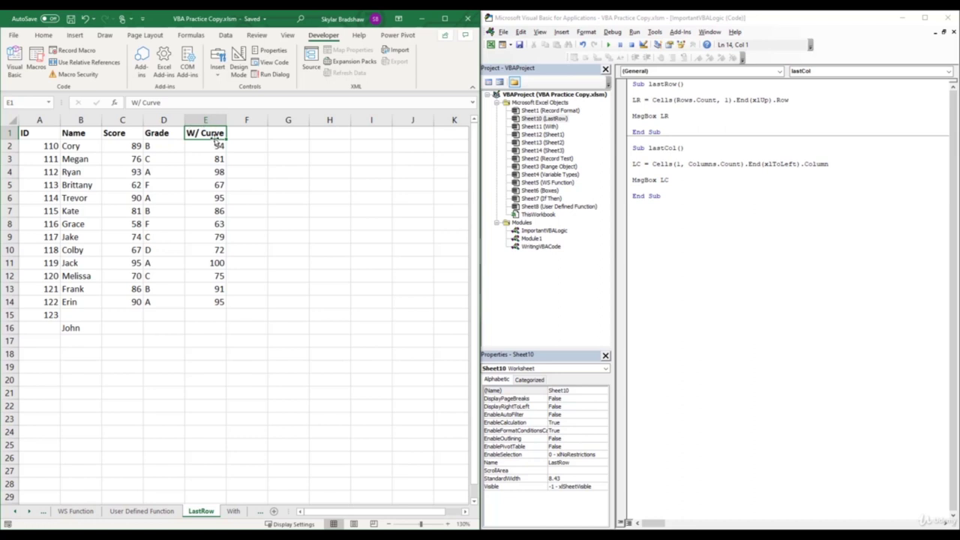
Select cells F1 and F2, then row 2, to point out the last used column and row
{"action": "left_click", "coordinate": [241, 134]}
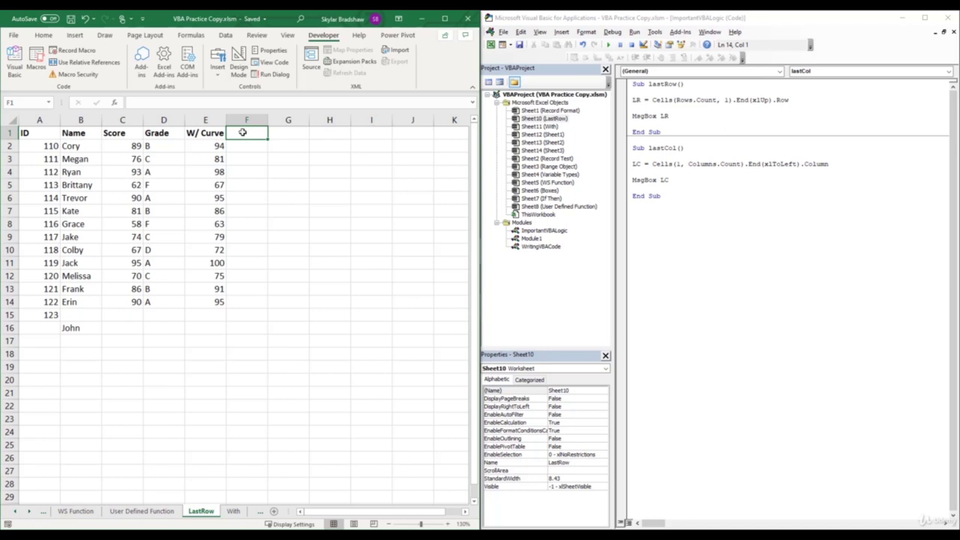
{"action": "left_click", "coordinate": [242, 146]}
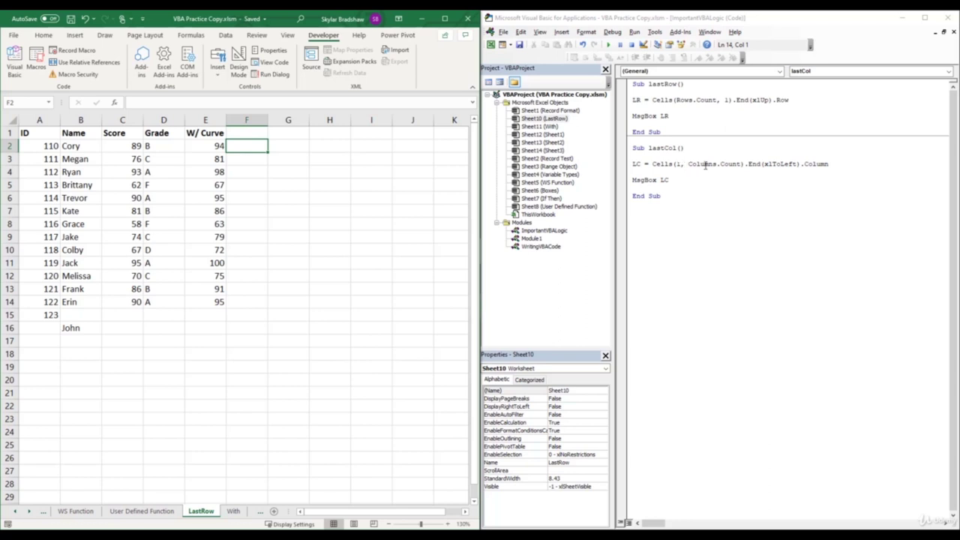
{"action": "left_click", "coordinate": [5, 147]}
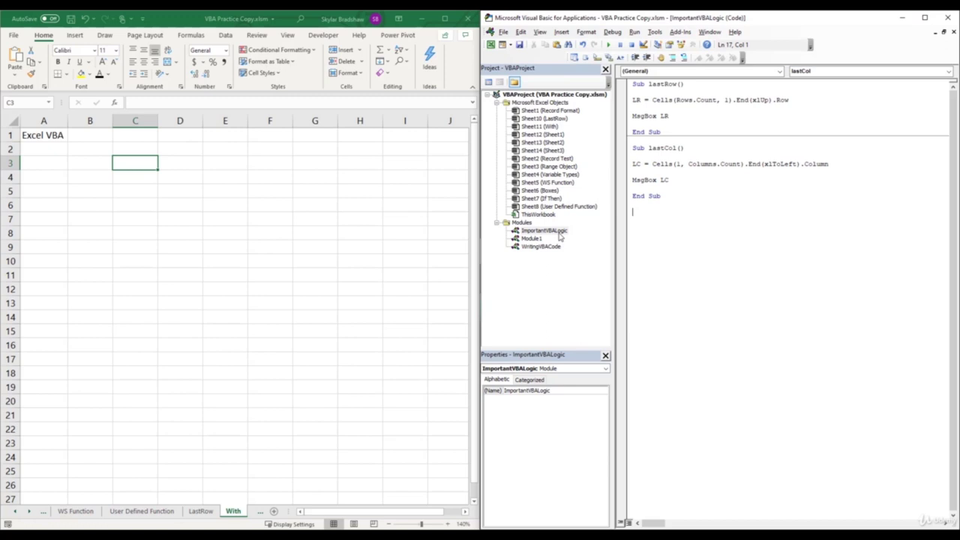
Create Sub withEx with Range("A1").Font.Bold = True, then begin a Font.Color line
{"action": "type", "text": "sub withEx"}
{"action": "key", "text": "Return"}
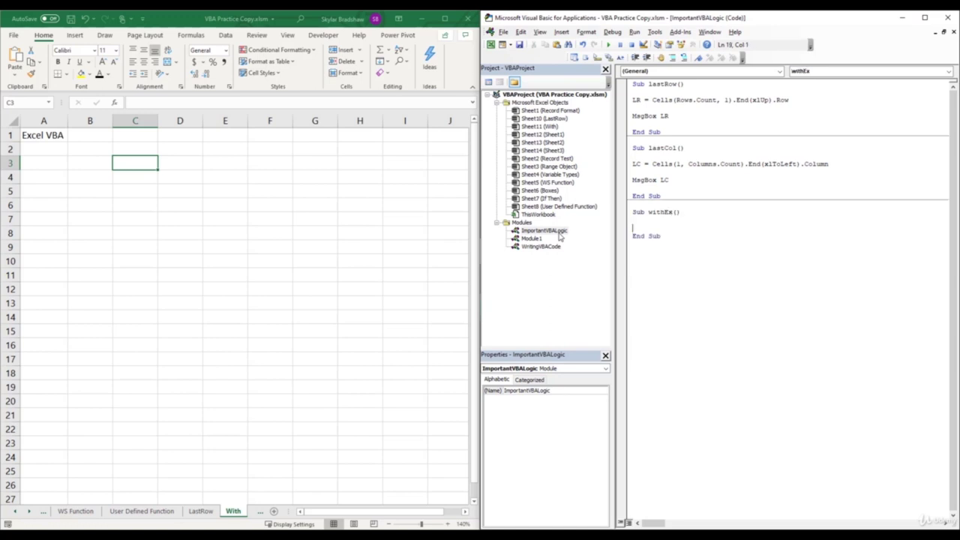
{"action": "key", "text": "Return"}
{"action": "type", "text": "range(\"A"}
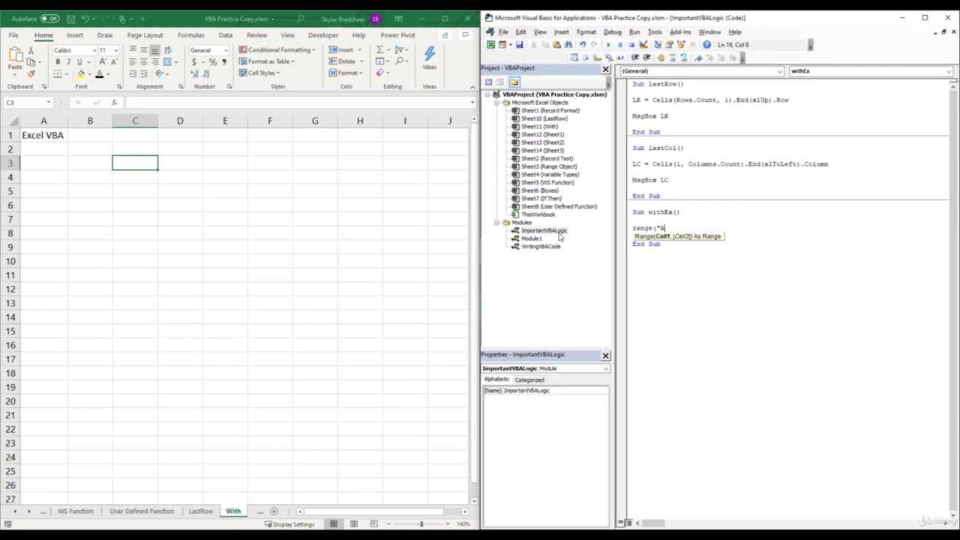
{"action": "type", "text": "1\")"}
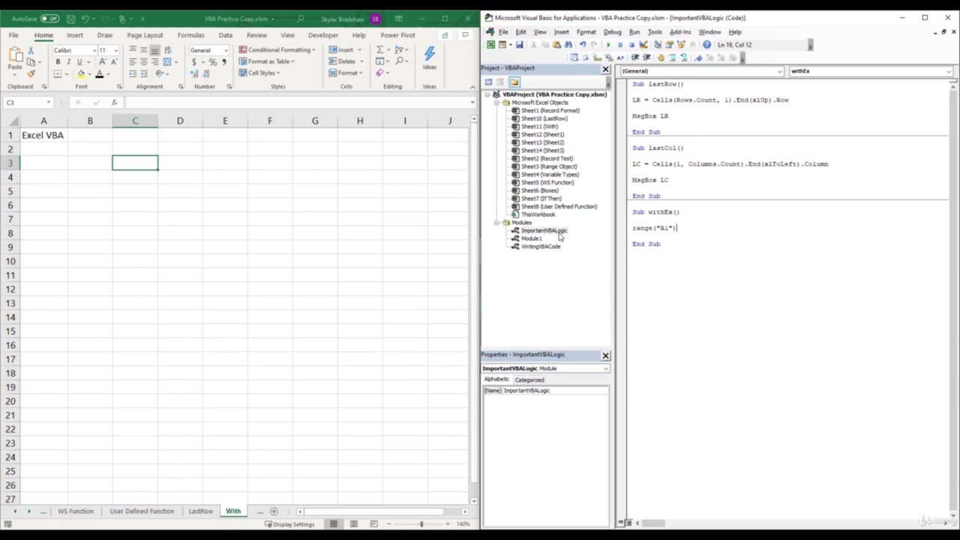
{"action": "type", "text": ".font"}
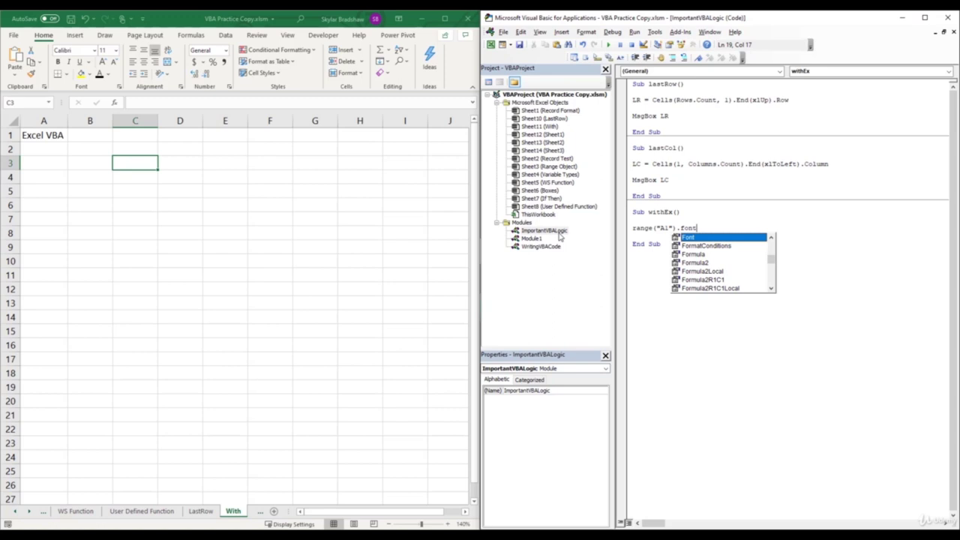
{"action": "type", "text": ".bold"}
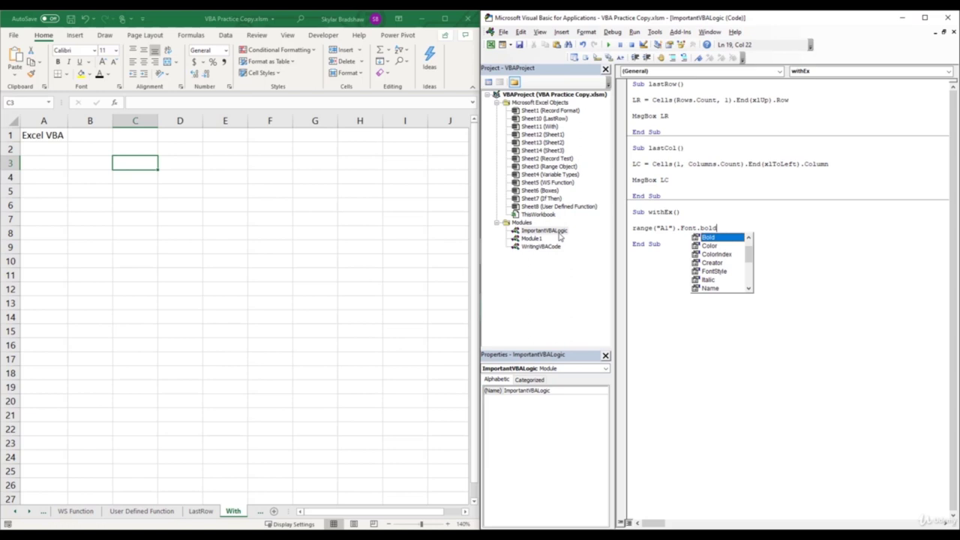
{"action": "type", "text": " = "}
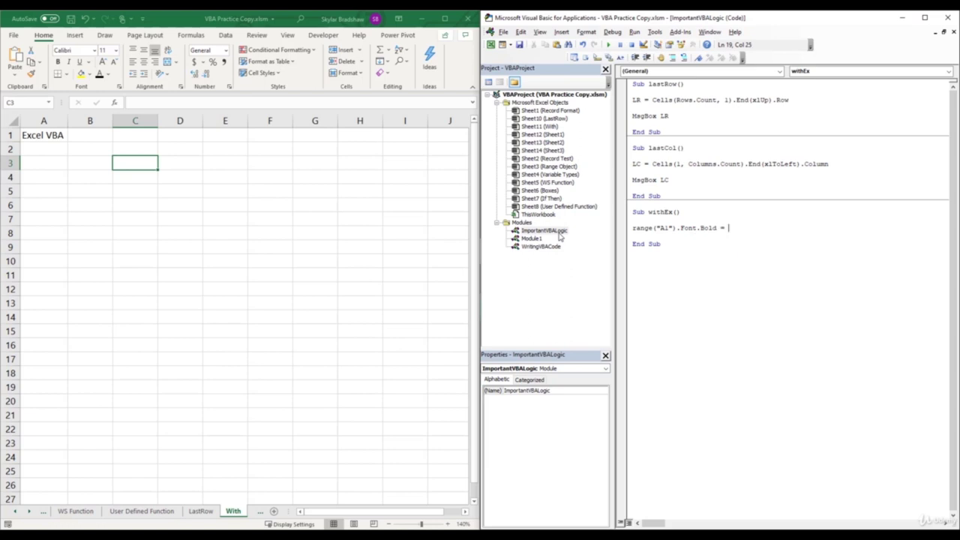
{"action": "type", "text": "true"}
{"action": "key", "text": "Return"}
{"action": "type", "text": "range(\"A1\""}
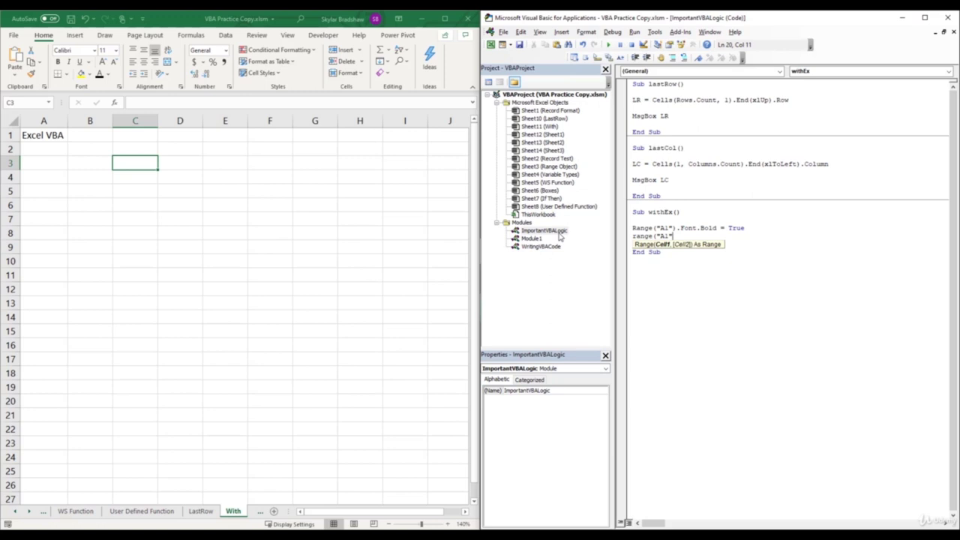
{"action": "type", "text": ").font."}
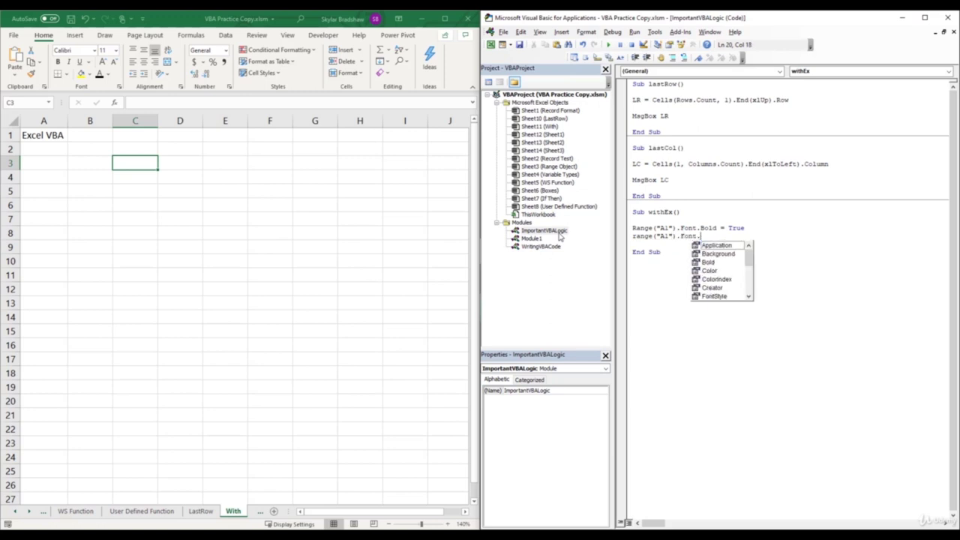
{"action": "type", "text": "col"}
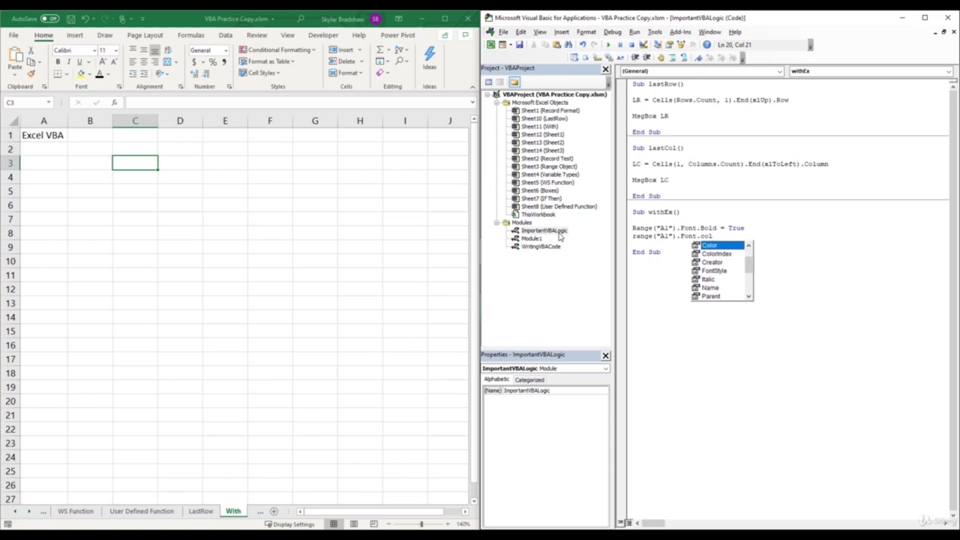
Complete Range("A1").Font.Color = vbBlue and type Range("A1").Font.Size = 18 on the next line
{"action": "key", "text": "Tab"}
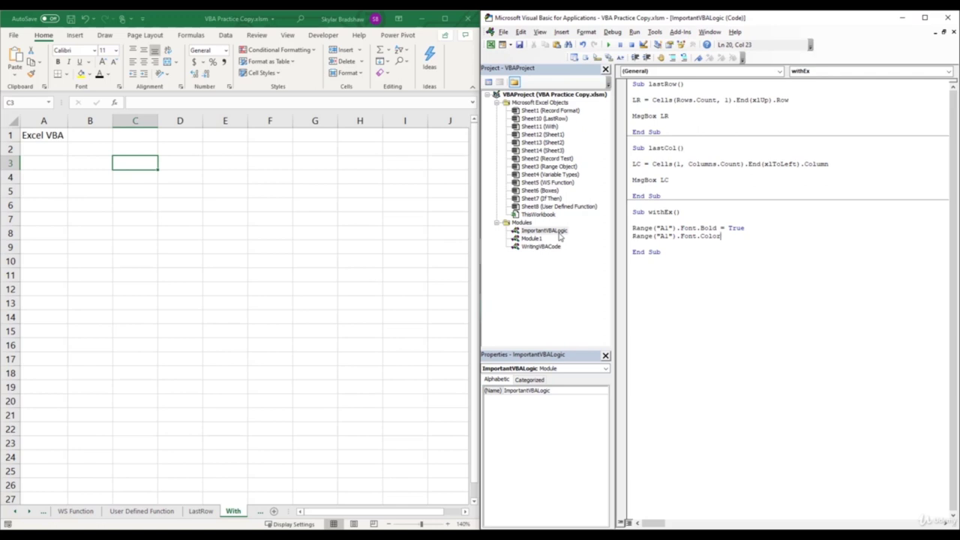
{"action": "type", "text": "= vbblue"}
{"action": "key", "text": "Return"}
{"action": "type", "text": "range"}
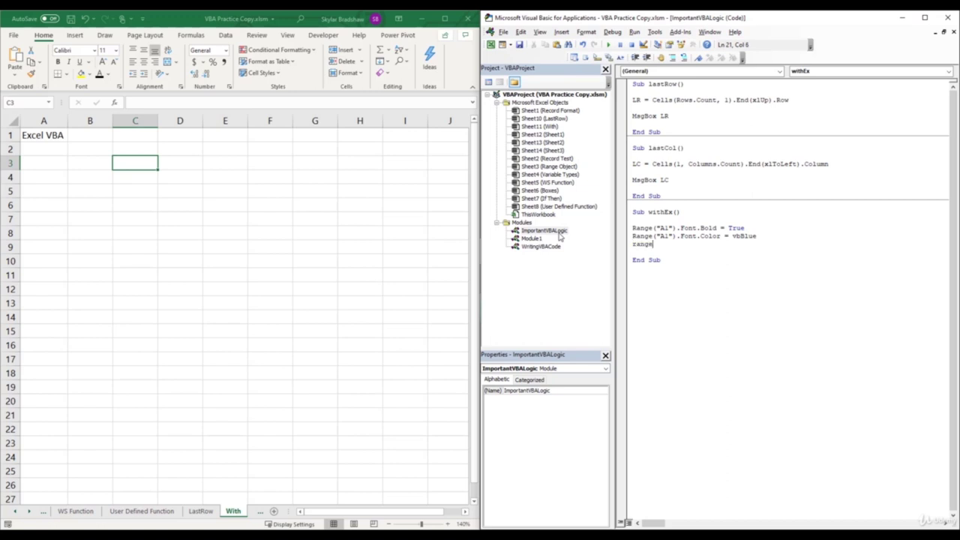
{"action": "type", "text": "(\"A1"}
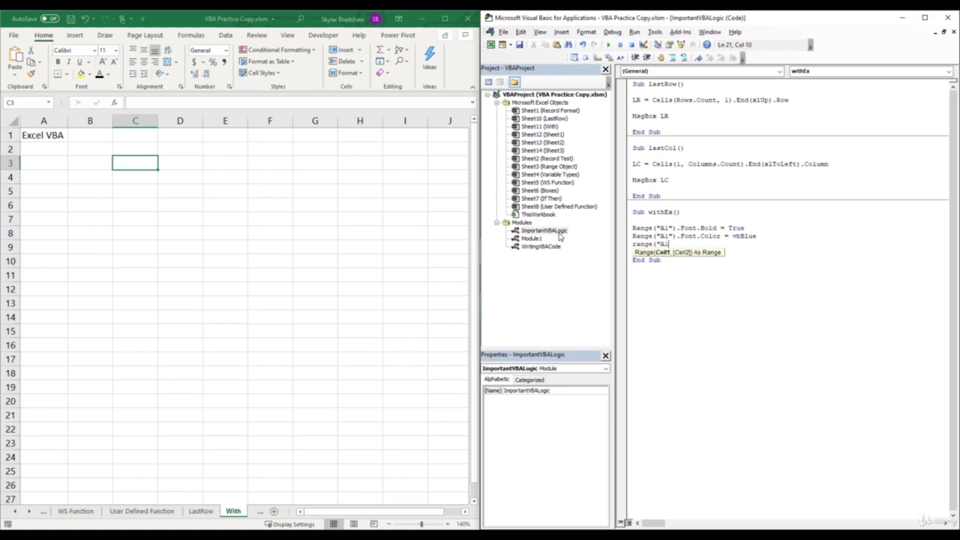
{"action": "type", "text": "\")"}
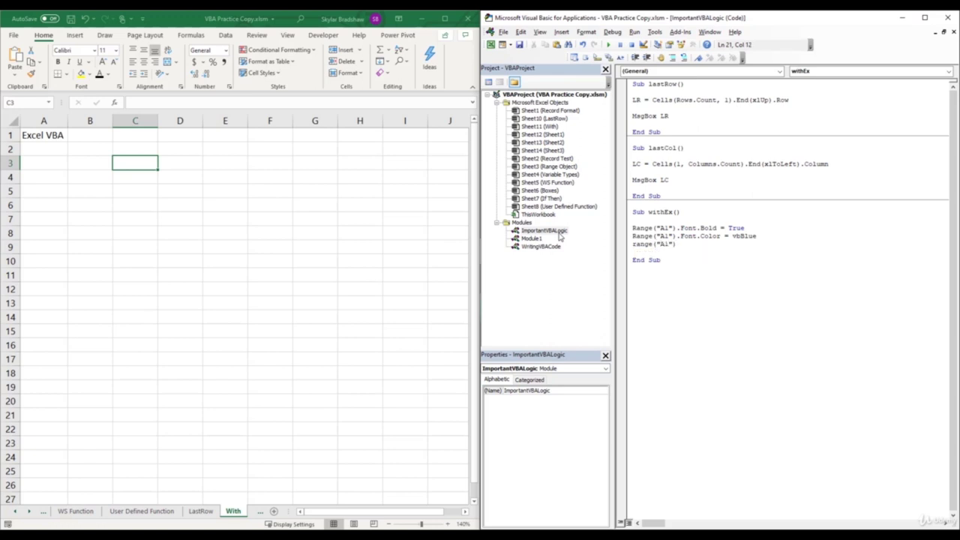
{"action": "type", "text": ".font"}
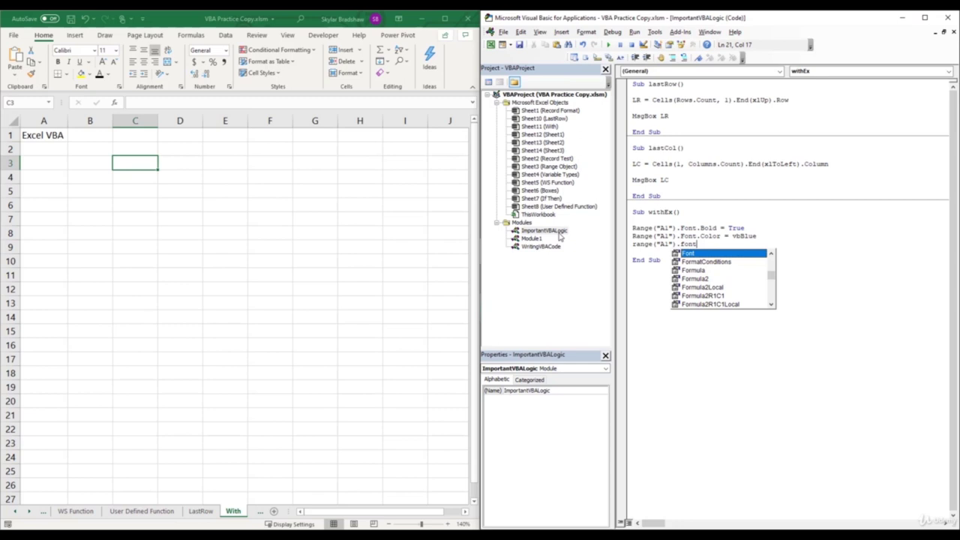
{"action": "type", "text": ".siz"}
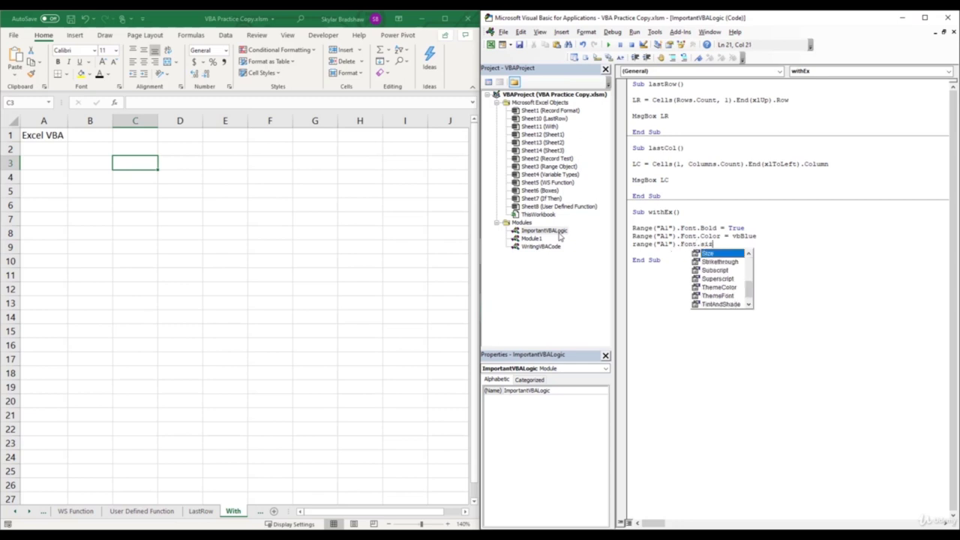
{"action": "type", "text": "e ="}
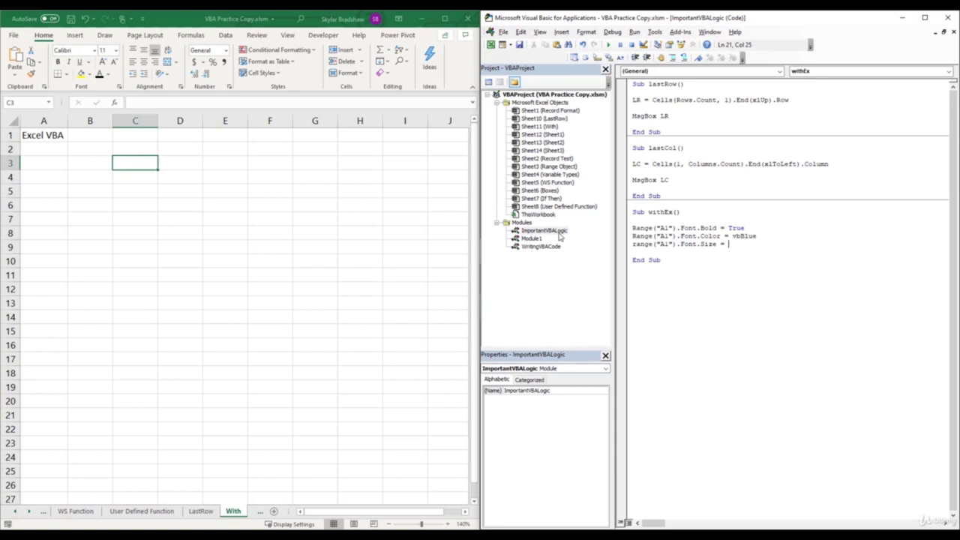
{"action": "type", "text": " 18"}
Finish the Font.Size = 18 line and run withEx so A1 turns bold, blue and 18pt
{"action": "key", "text": "Return"}
{"action": "left_click", "coordinate": [608, 45]}
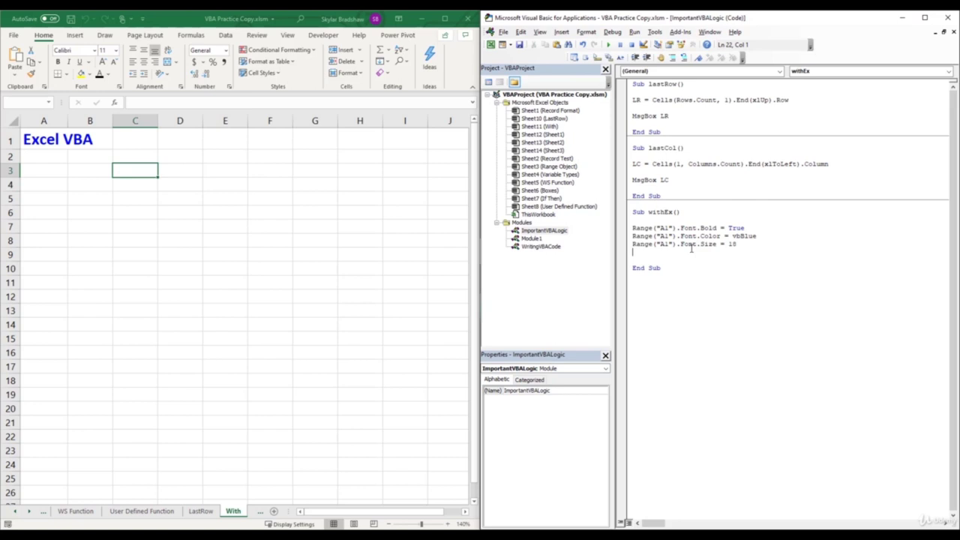
Set A1 back to non-bold, size 11, Automatic colour, then select the A1 formatting code lines
{"action": "left_click", "coordinate": [36, 141]}
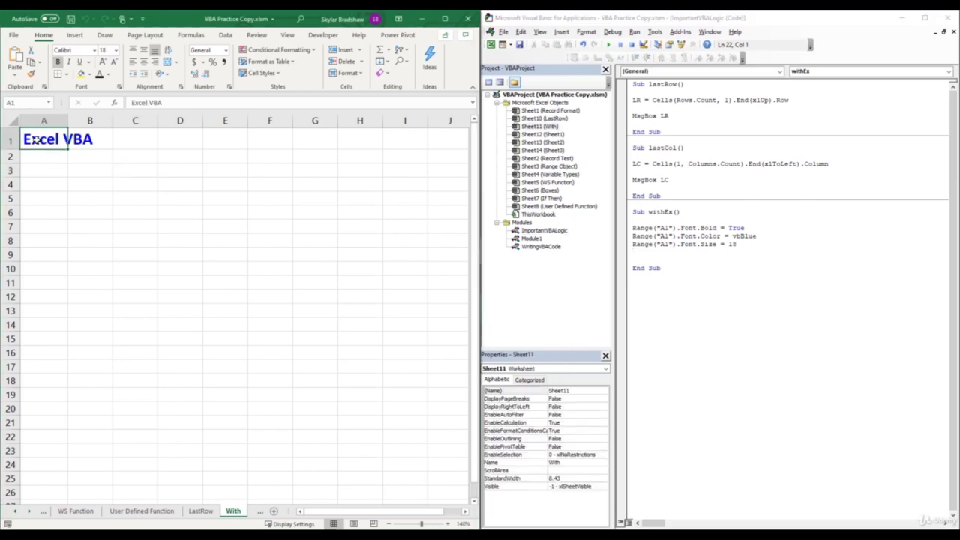
{"action": "left_click", "coordinate": [58, 61]}
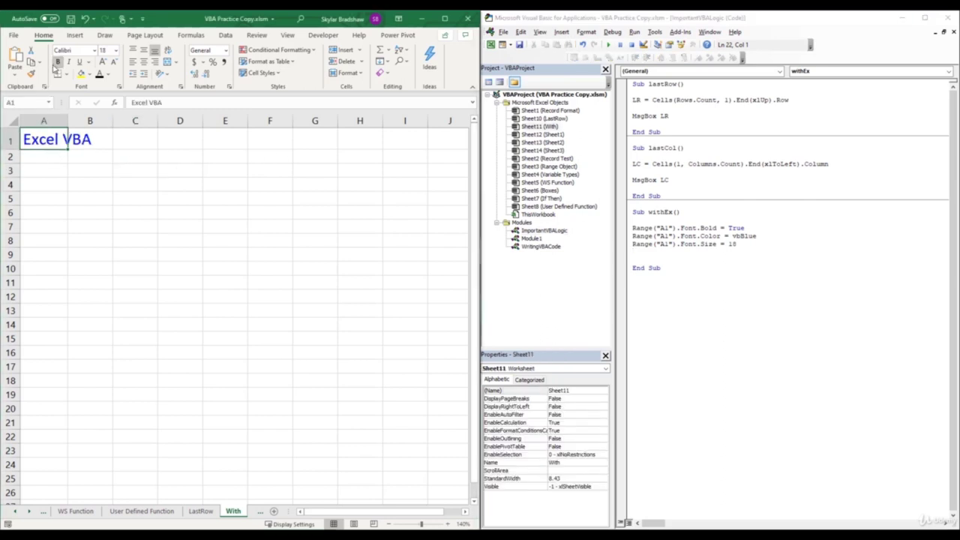
{"action": "left_click", "coordinate": [116, 50]}
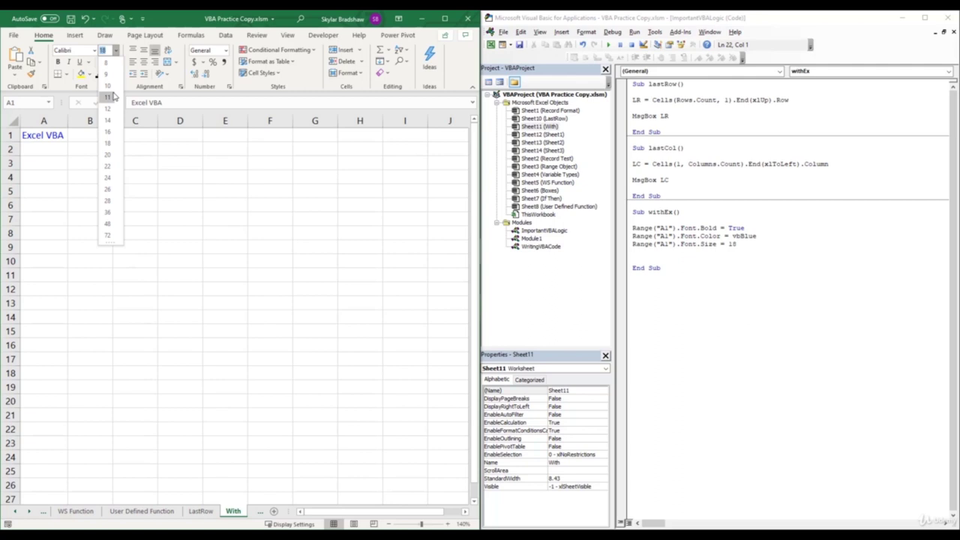
{"action": "left_click", "coordinate": [114, 96]}
{"action": "left_click", "coordinate": [108, 74]}
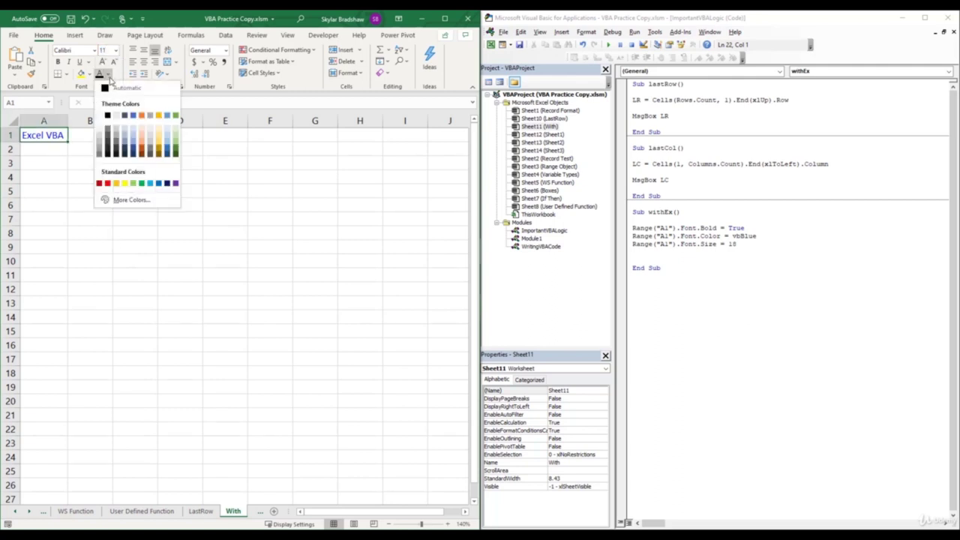
{"action": "left_click", "coordinate": [116, 89]}
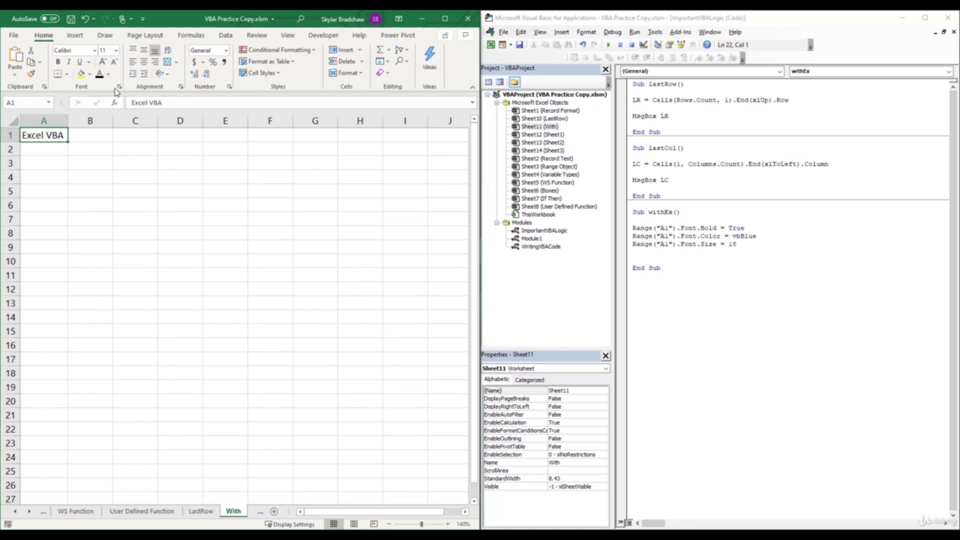
{"action": "left_click_drag", "start_coordinate": [751, 245], "coordinate": [630, 227]}
Comment out the three A1 formatting lines and type With Range("A1").Font below them
{"action": "left_click", "coordinate": [671, 57]}
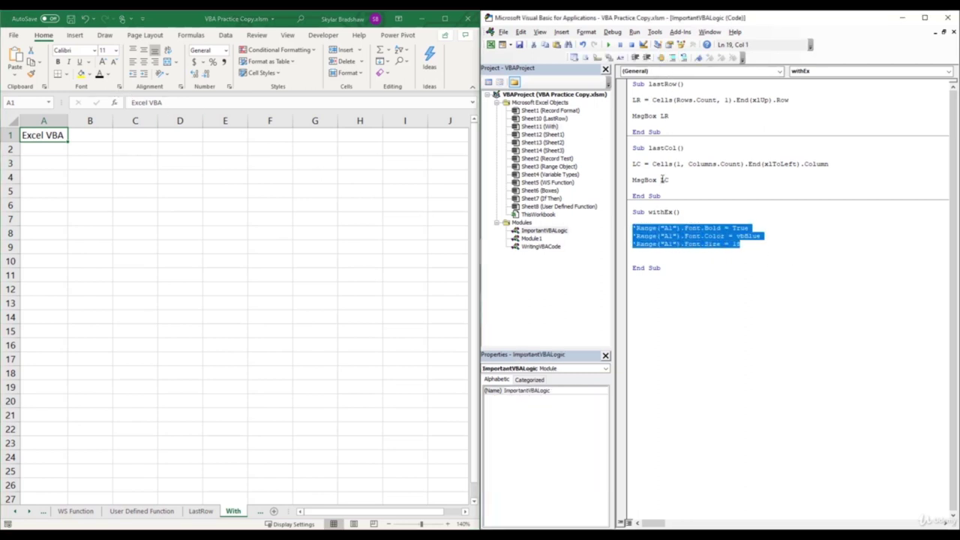
{"action": "left_click", "coordinate": [649, 253]}
{"action": "key", "text": "Return"}
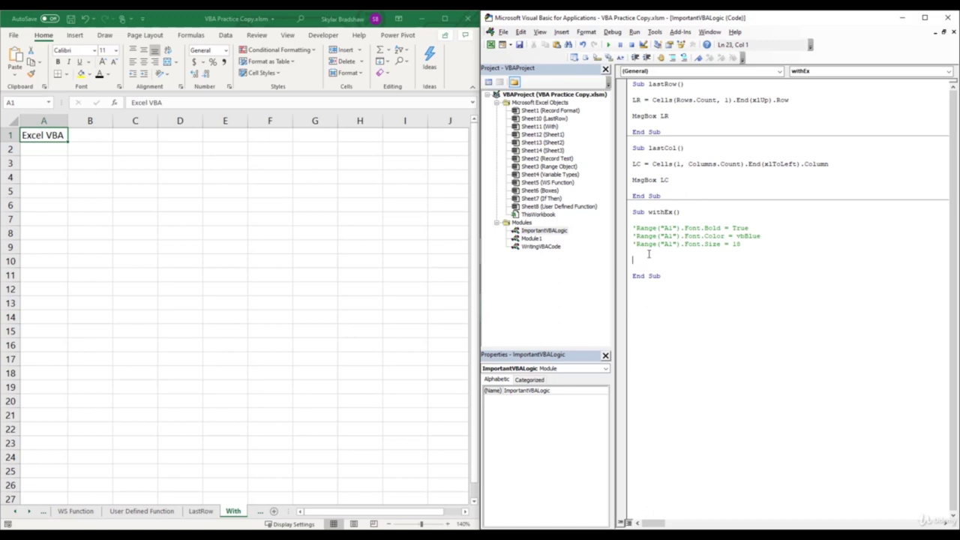
{"action": "type", "text": "with range(\"A"}
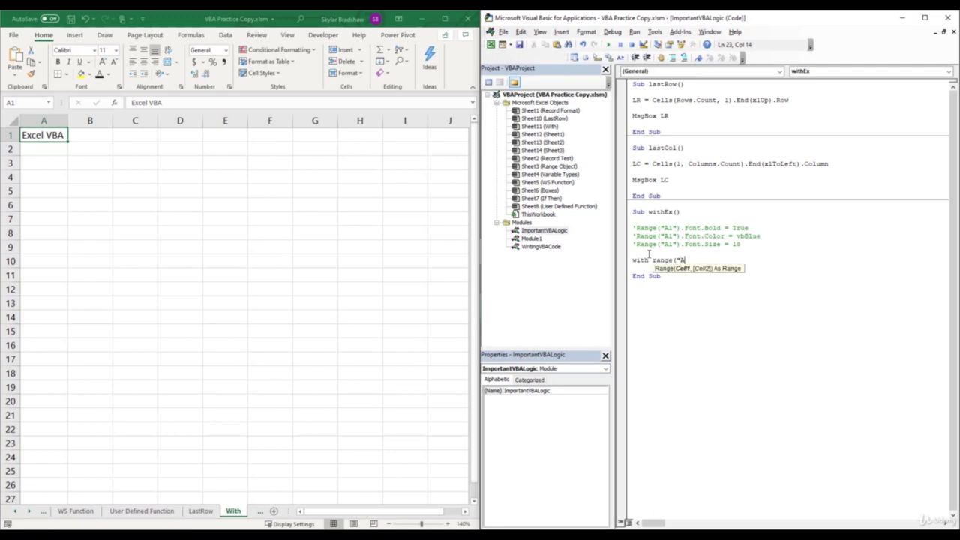
{"action": "type", "text": "1\").fo"}
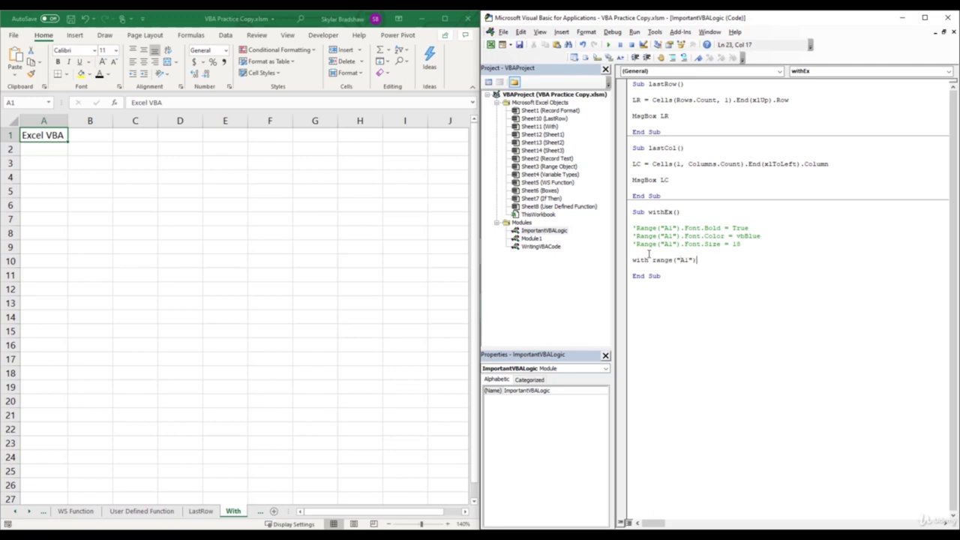
{"action": "type", "text": "nt"}
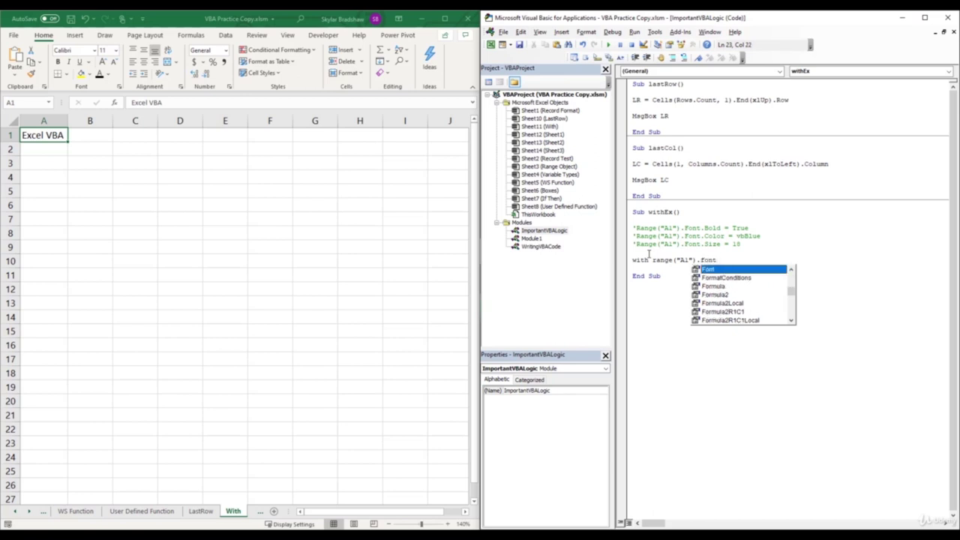
{"action": "key", "text": "Return"}
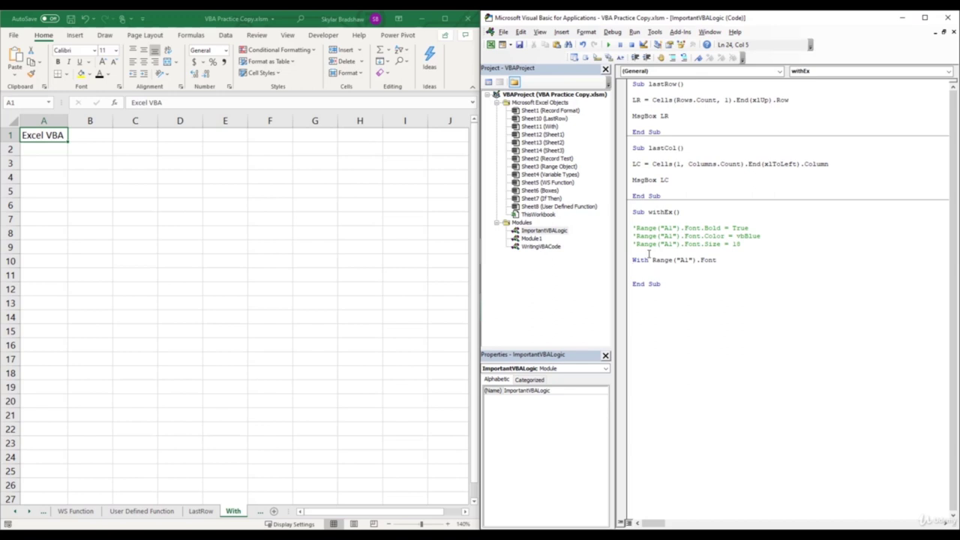
Add .Bold = True, .Color = vbBlue and .Size = 18 lines inside the With block
{"action": "type", "text": ".Bold "}
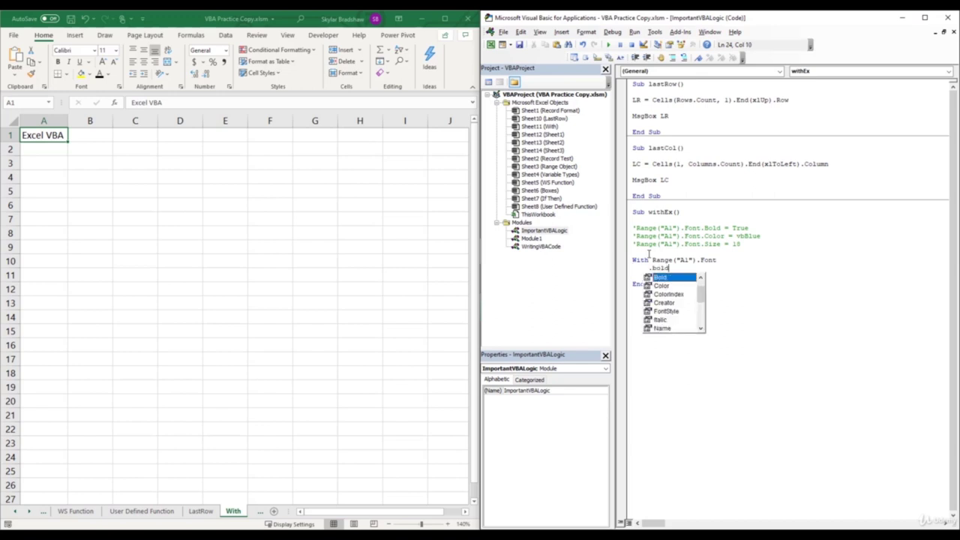
{"action": "type", "text": "= True"}
{"action": "key", "text": "Return"}
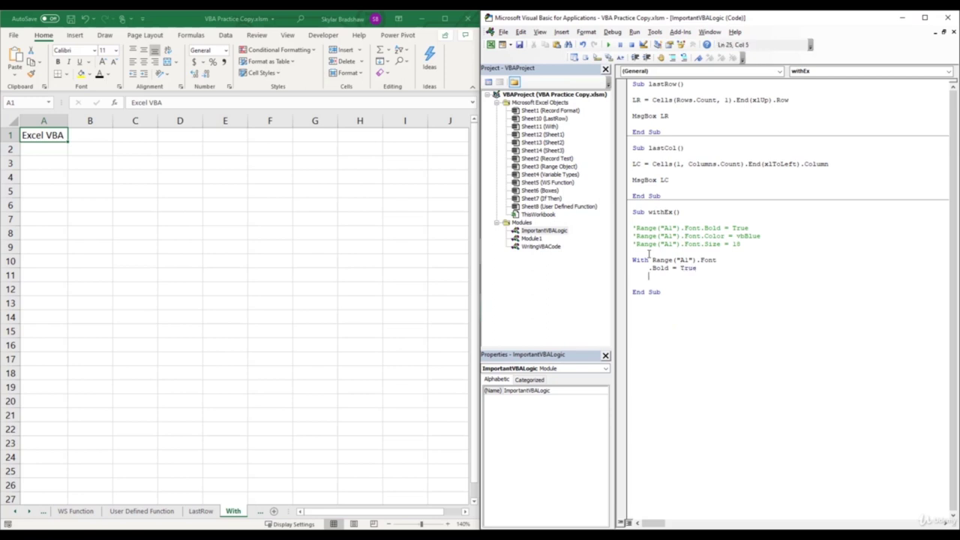
{"action": "type", "text": "."}
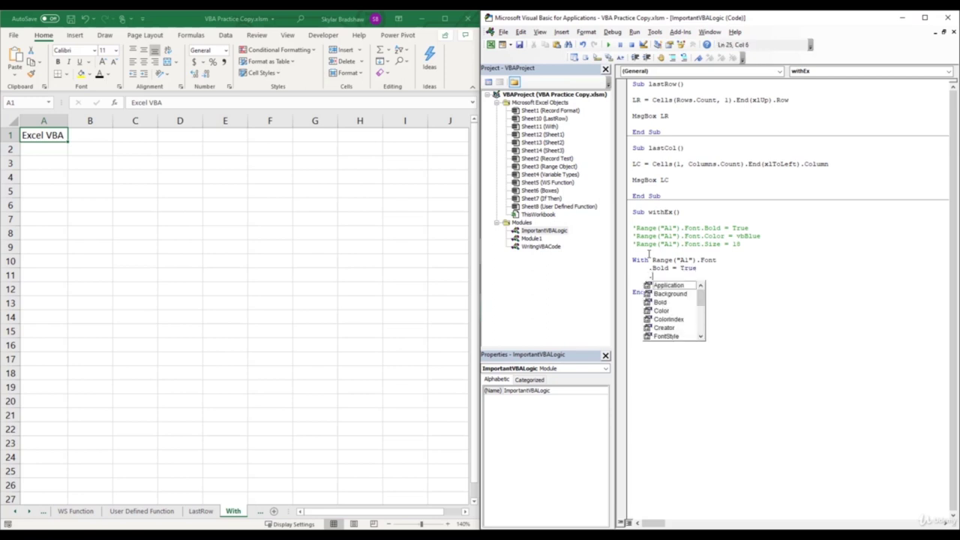
{"action": "type", "text": "color = "}
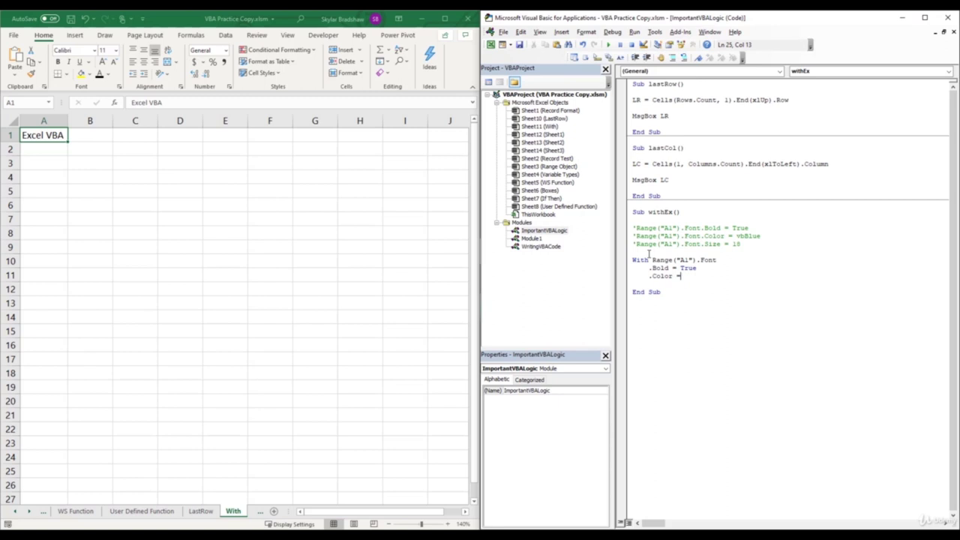
{"action": "type", "text": "vbBlue"}
{"action": "key", "text": "Return"}
{"action": "type", "text": ".Size "}
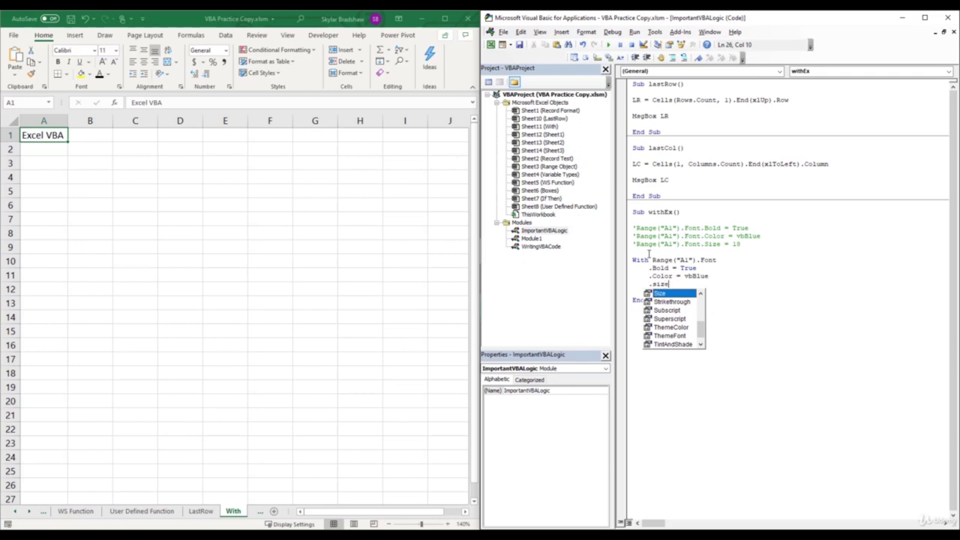
{"action": "type", "text": "= 18"}
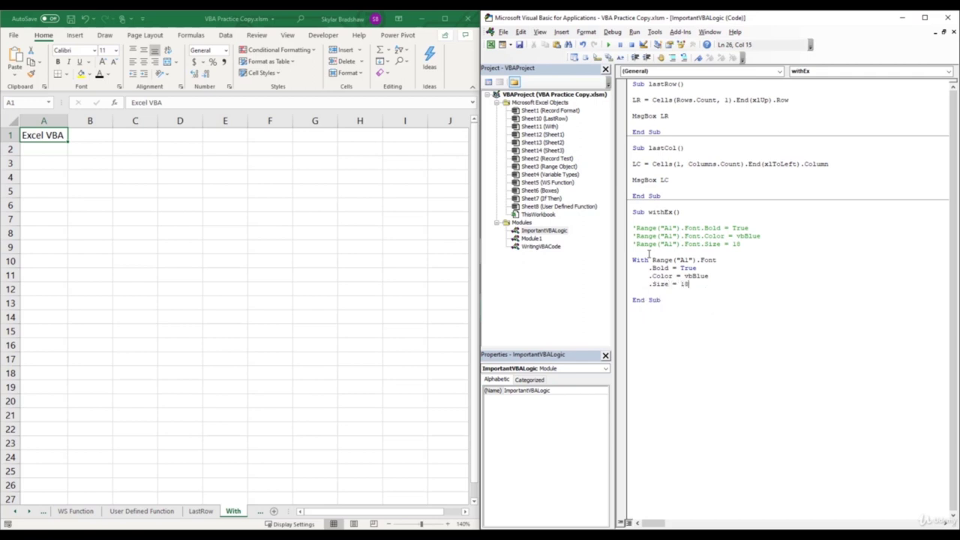
{"action": "key", "text": "Return"}
Close the block with End With and run withEx so A1 turns bold blue 18pt
{"action": "type", "text": "end with"}
{"action": "key", "text": "Return"}
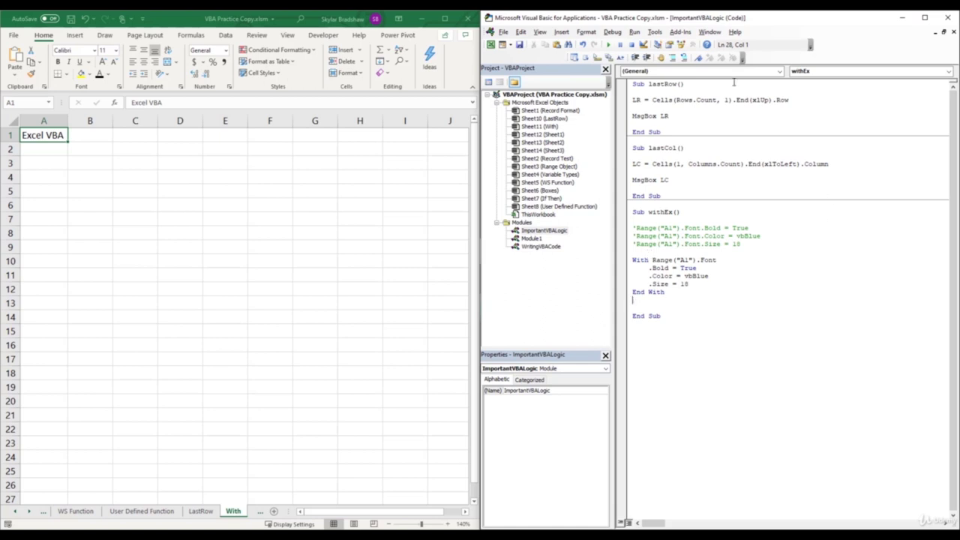
{"action": "left_click", "coordinate": [610, 45]}
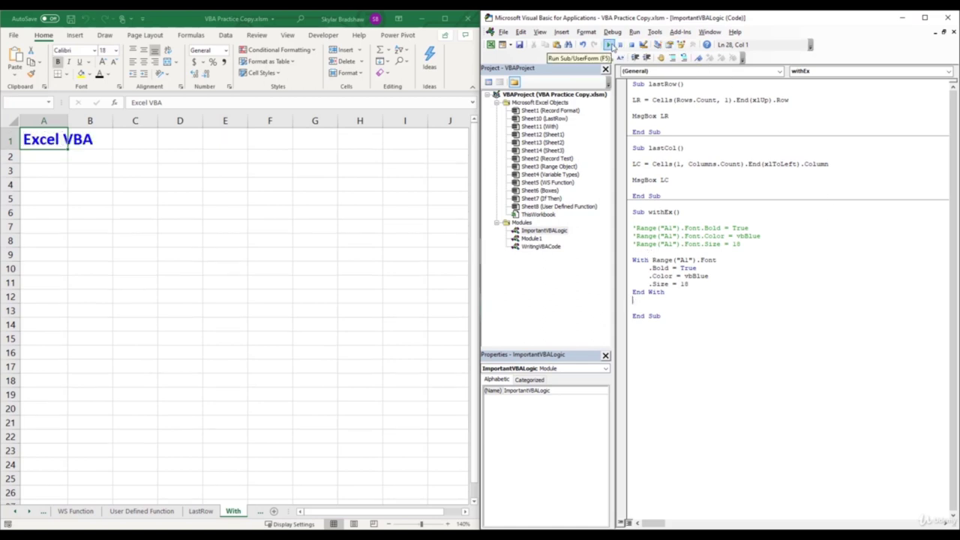
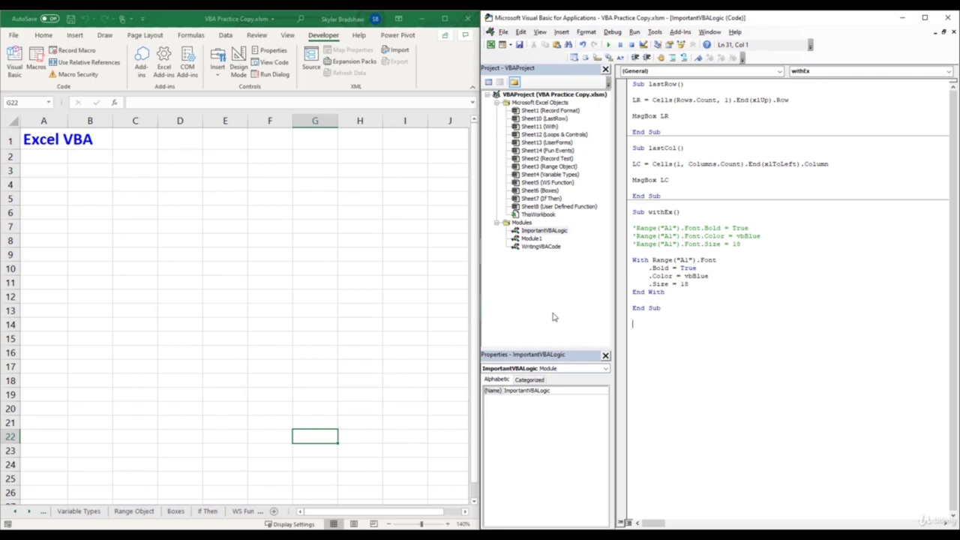
Write Sub debugTips with Dim DOB As Date and DOB = InputBox("Please enter your date of birth.")
{"action": "type", "text": "sub debugTips"}
{"action": "key", "text": "Return"}
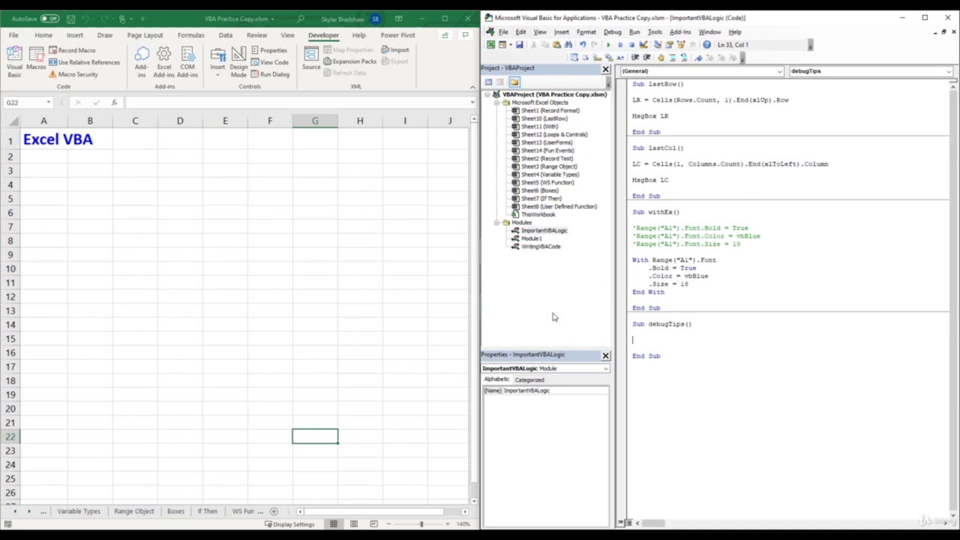
{"action": "type", "text": "dim DOB as date"}
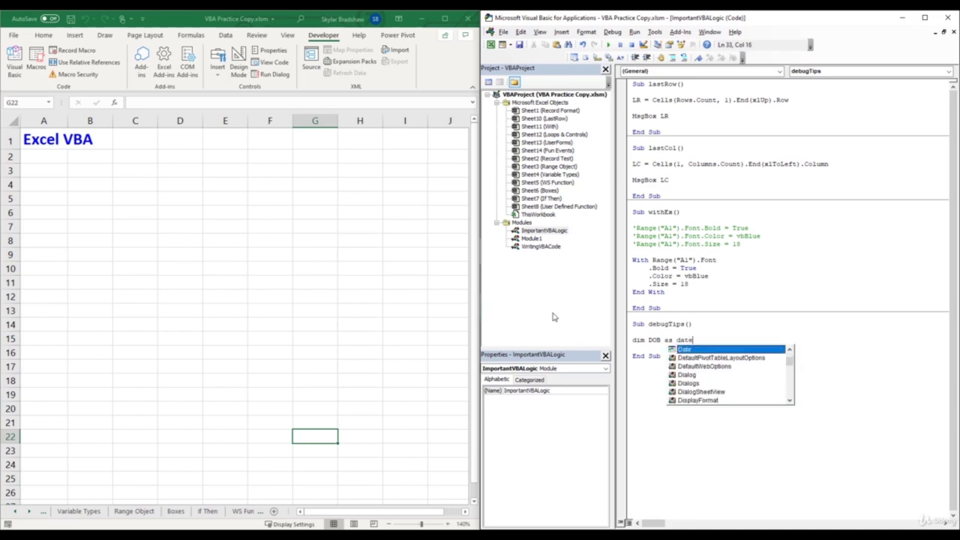
{"action": "key", "text": "Return"}
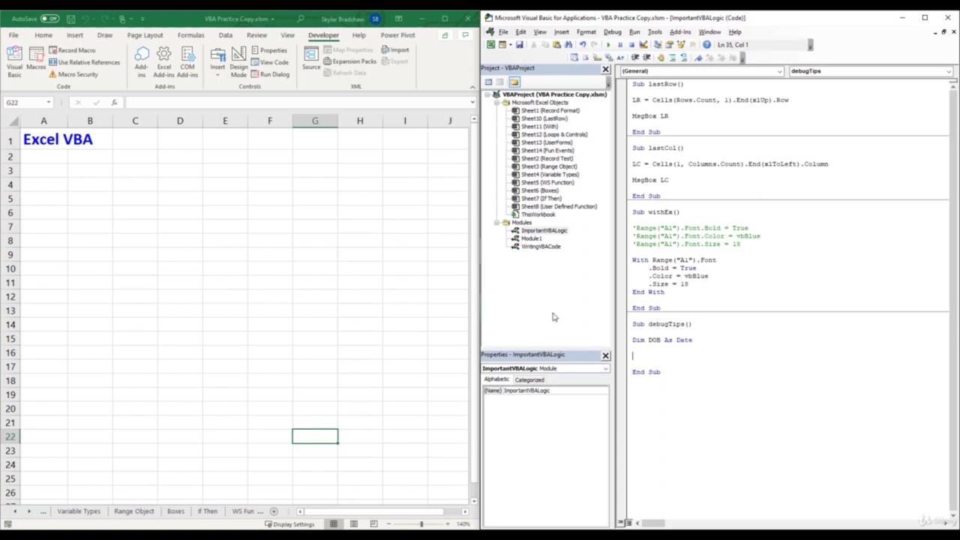
{"action": "type", "text": "DOB = inputbox(\"Please enter your date of birth.\")"}
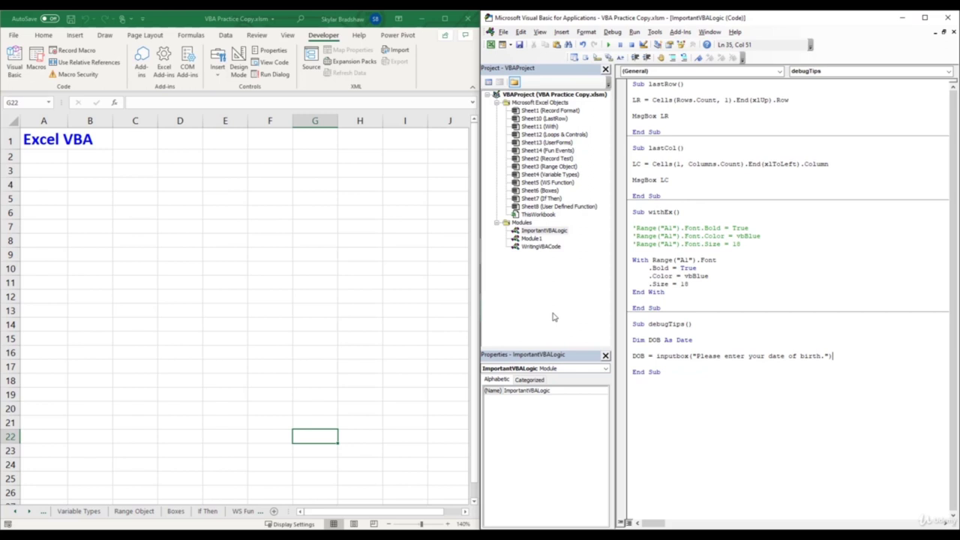
{"action": "key", "text": "Return"}
{"action": "key", "text": "Return"}
Add the lines age = Now() - DOB and MsgBox "You are " & age & " years young"
{"action": "type", "text": "age"}
{"action": "type", "text": "now() - DOB"}
{"action": "key", "text": "Return"}
{"action": "key", "text": "Return"}
{"action": "type", "text": "msgbox \""}
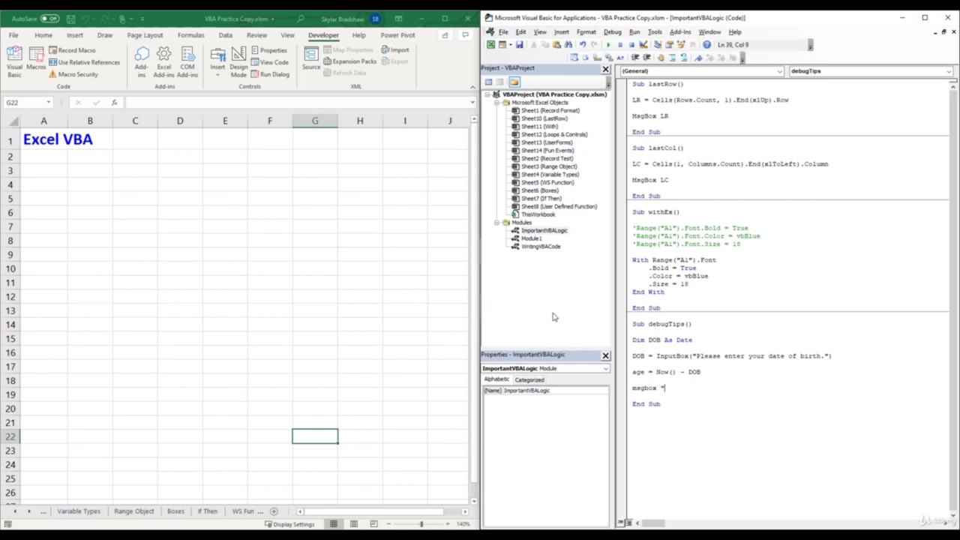
{"action": "type", "text": "You are \""}
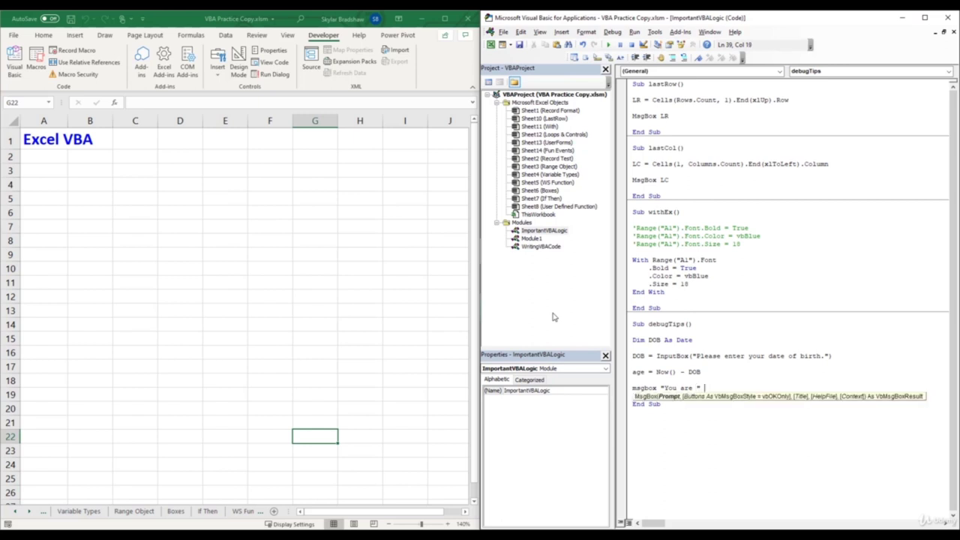
{"action": "type", "text": " & age & \" years young"}
{"action": "key", "text": "Return"}
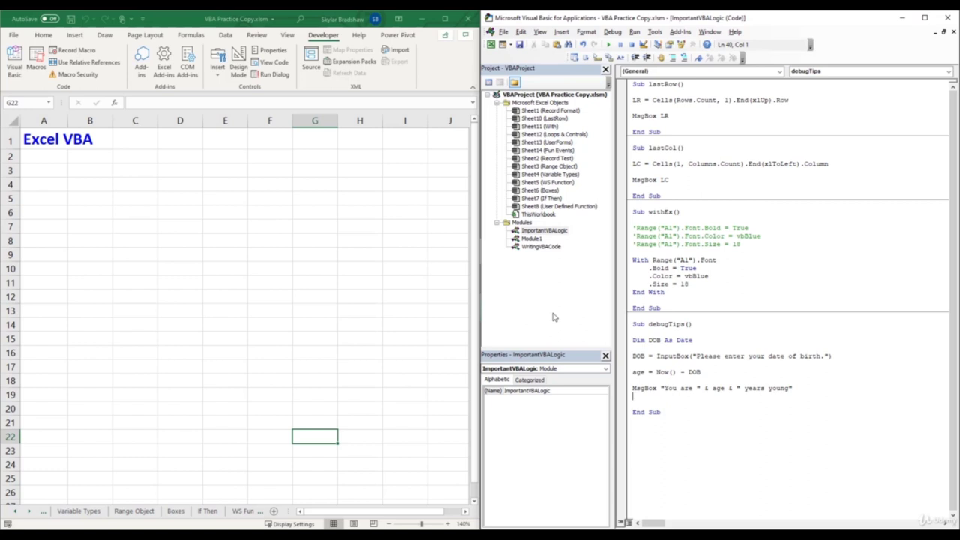
{"action": "left_click", "coordinate": [608, 45]}
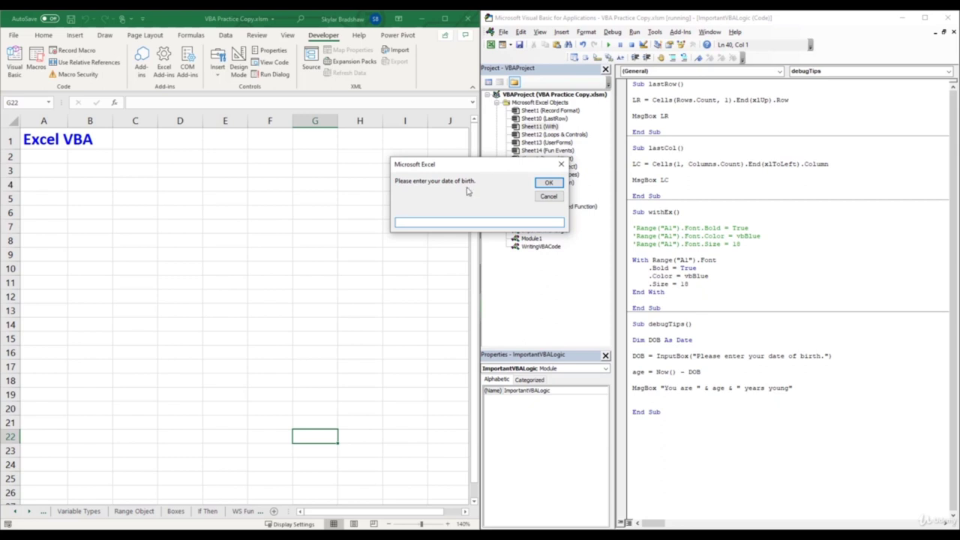
{"action": "type", "text": "06/08/1996"}
{"action": "key", "text": "Return"}
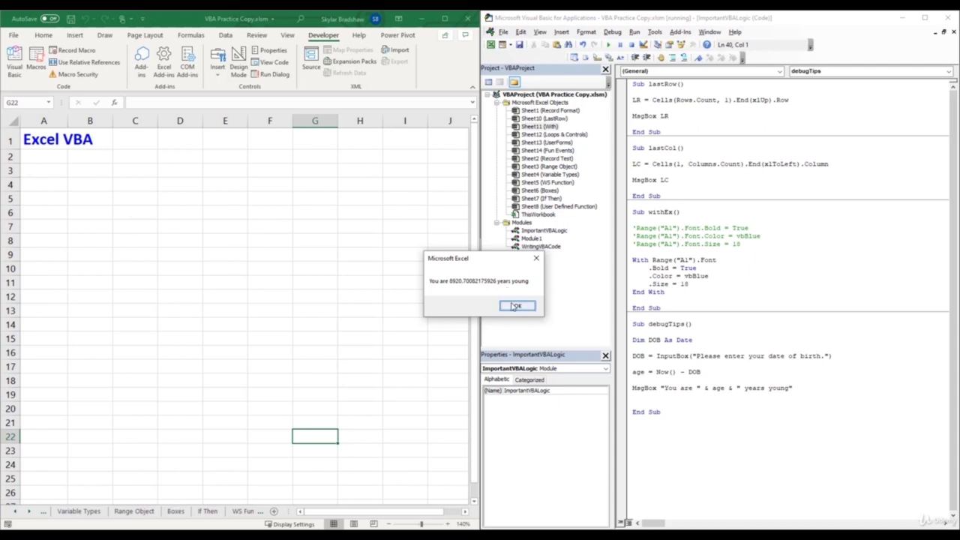
{"action": "left_click", "coordinate": [512, 306]}
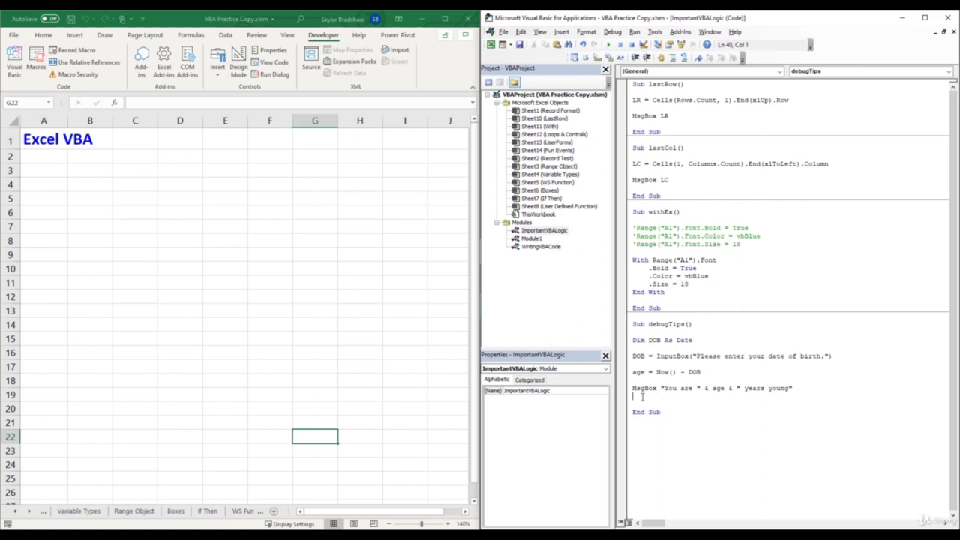
{"action": "key", "text": "F8"}
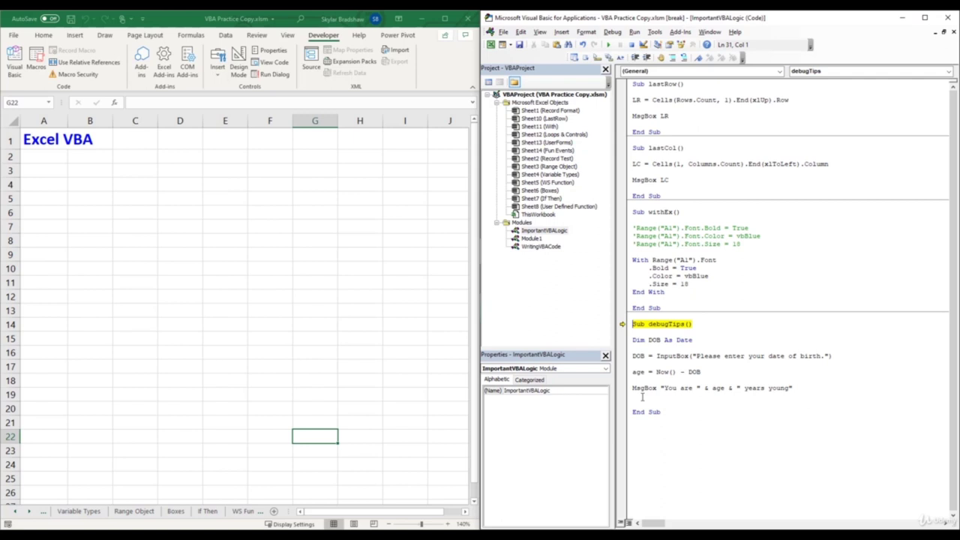
Step through debugTips with F8, entering birth date 06/08/1996, checking DOB, and passing the age line
{"action": "key", "text": "F8"}
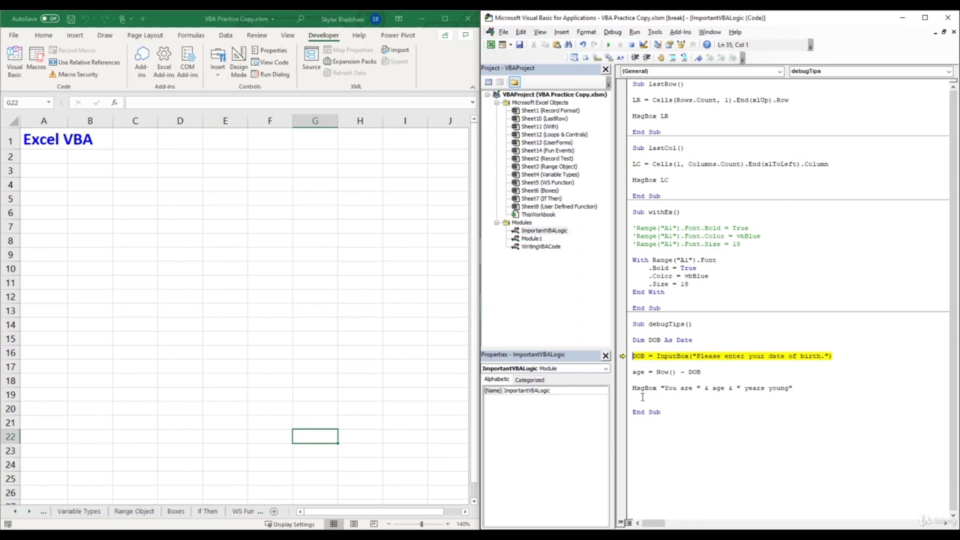
{"action": "key", "text": "F8"}
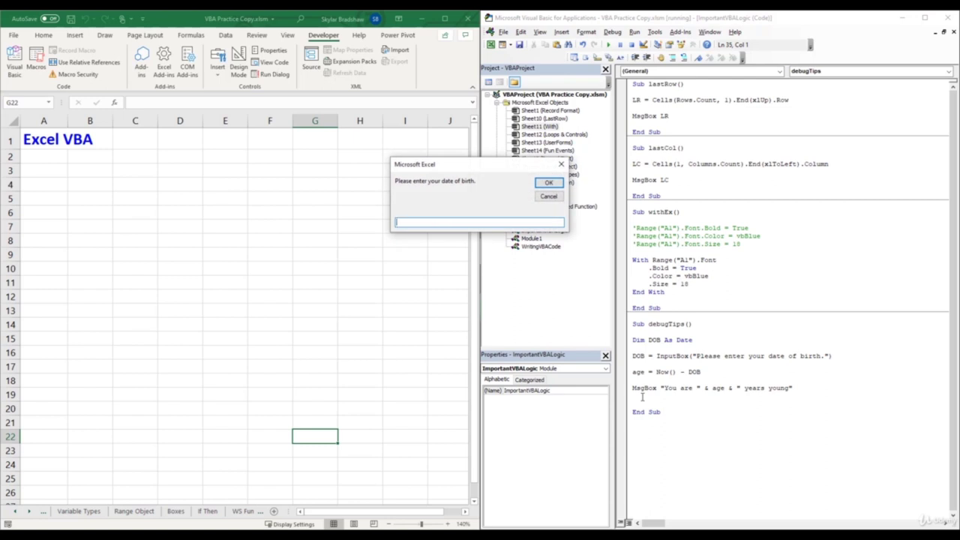
{"action": "type", "text": "06/08/1996"}
{"action": "key", "text": "Return"}
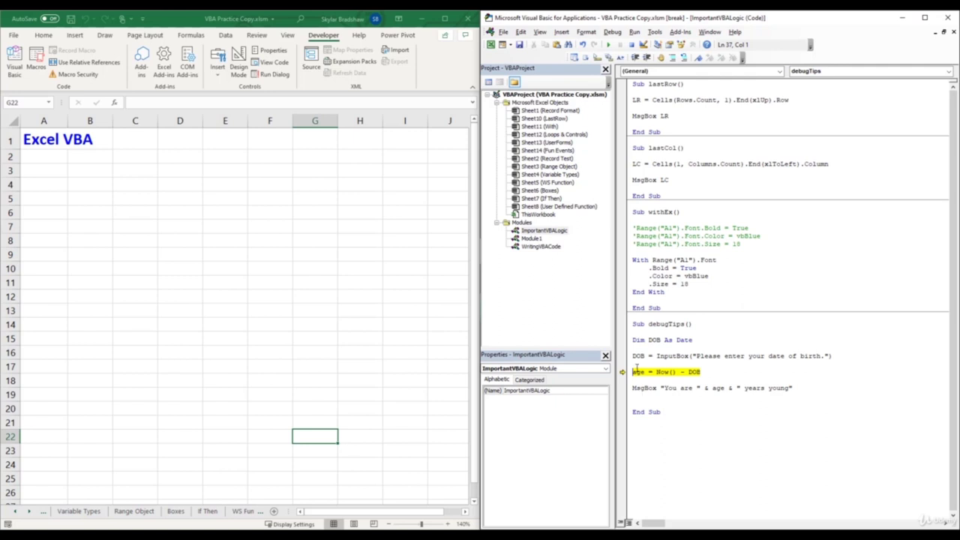
{"action": "mouse_move", "coordinate": [637, 357]}
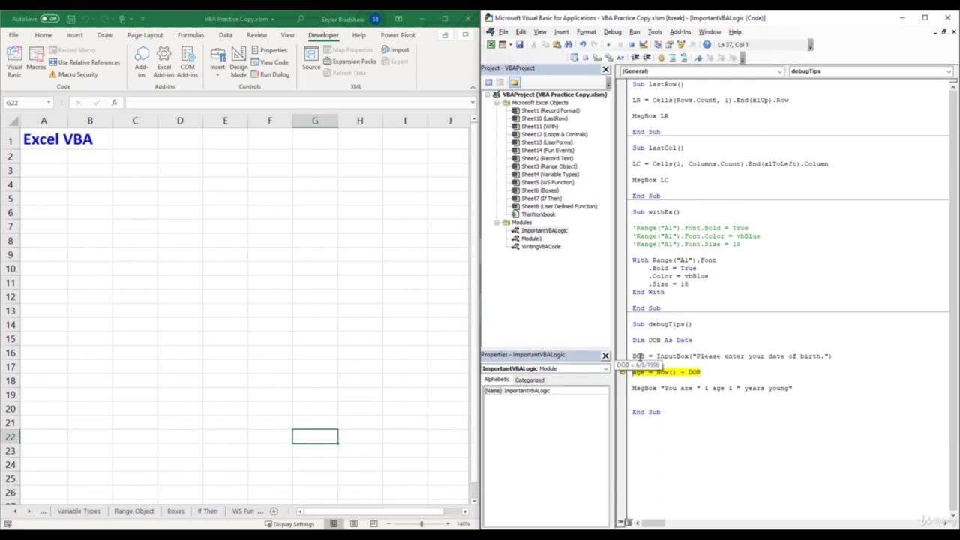
{"action": "key", "text": "F8"}
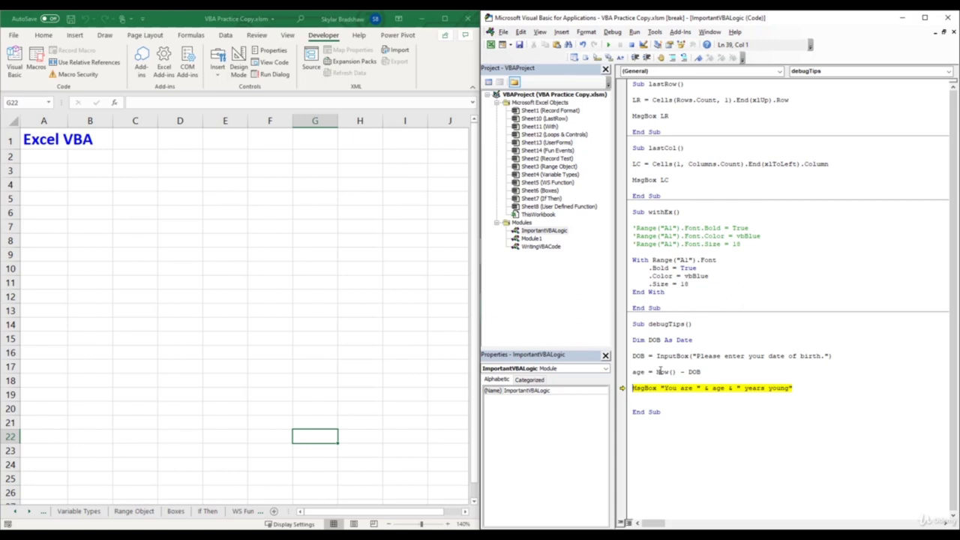
Change the age line to age = Year(Now()) - Year(DOB) and reset the paused macro
{"action": "left_click", "coordinate": [658, 371]}
{"action": "mouse_move", "coordinate": [690, 372]}
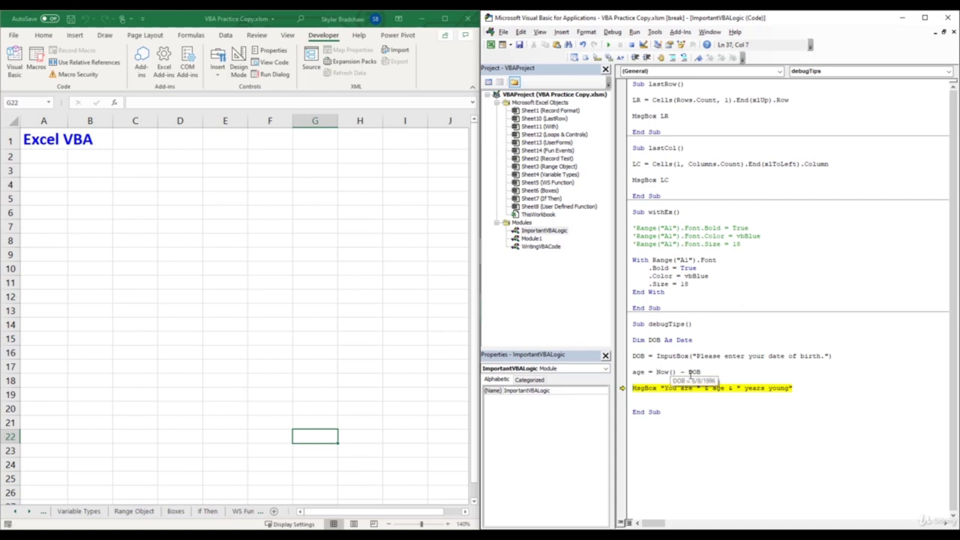
{"action": "type", "text": "year"}
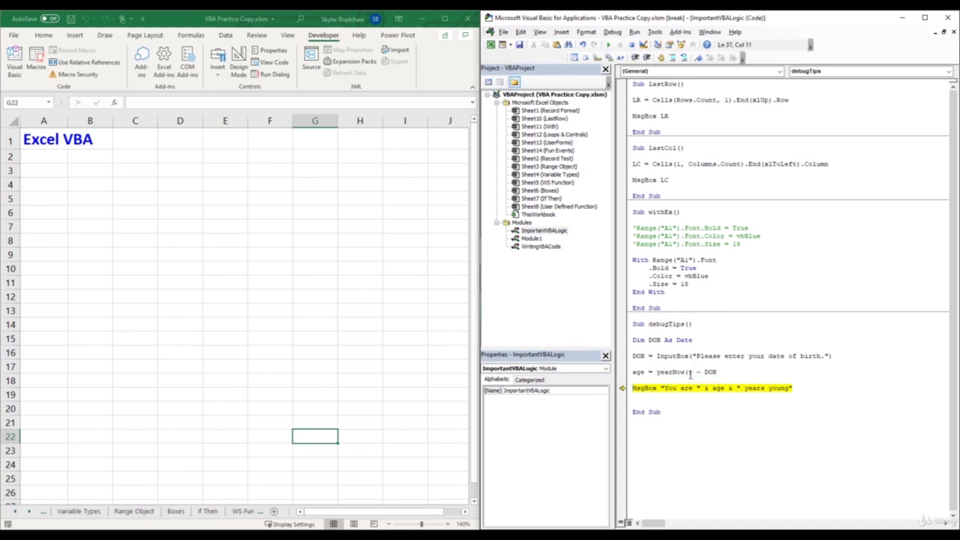
{"action": "type", "text": "("}
{"action": "left_click", "coordinate": [695, 372]}
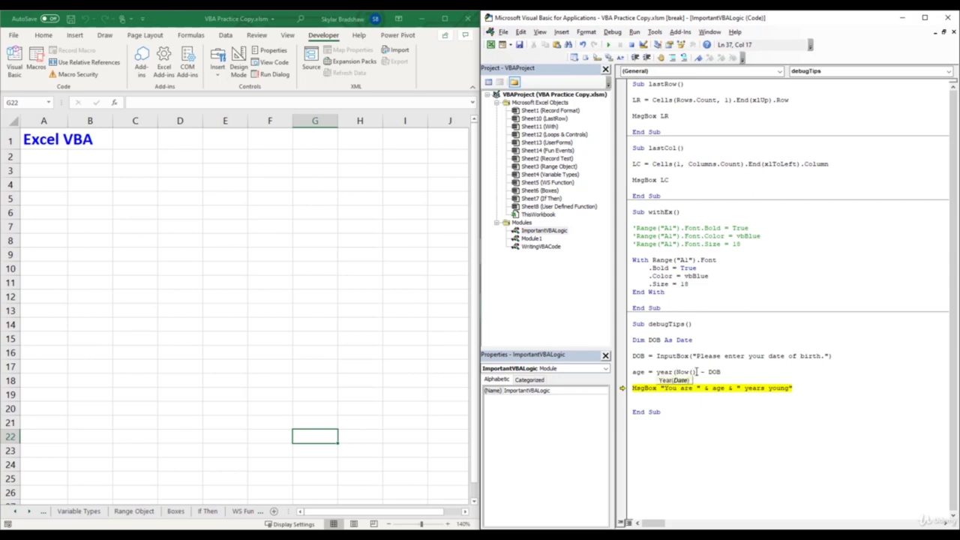
{"action": "type", "text": ")"}
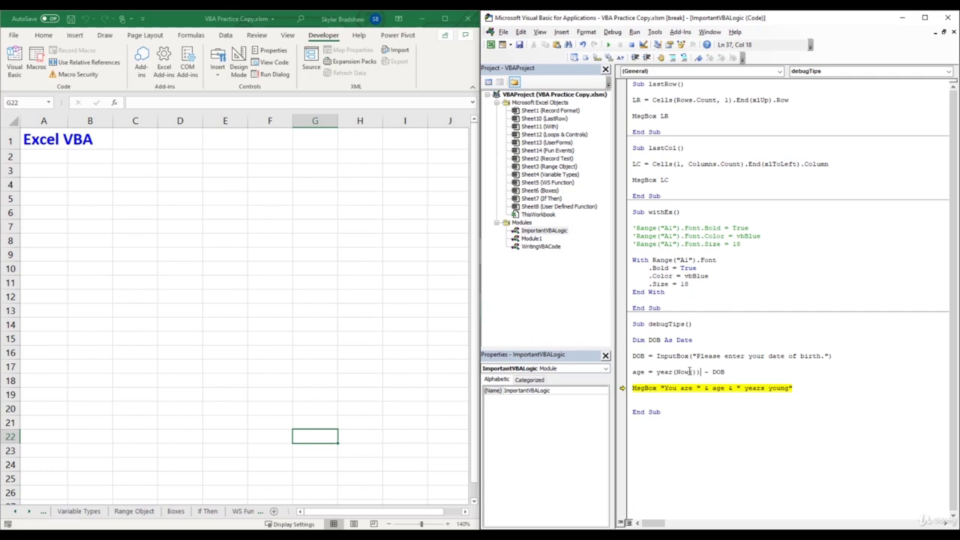
{"action": "left_click", "coordinate": [713, 372]}
{"action": "type", "text": "Year("}
{"action": "left_click", "coordinate": [746, 372]}
{"action": "type", "text": ")"}
{"action": "left_click", "coordinate": [766, 381]}
{"action": "left_click", "coordinate": [632, 45]}
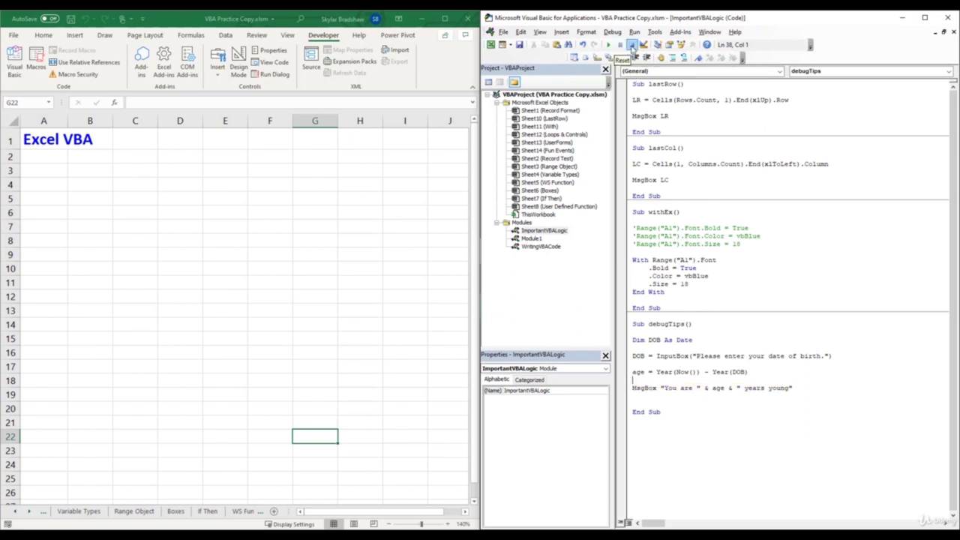
Step through debugTips again with birth date 06/08/1988, inspecting values past the new age line
{"action": "key", "text": "F8"}
{"action": "key", "text": "F8"}
{"action": "key", "text": "F8"}
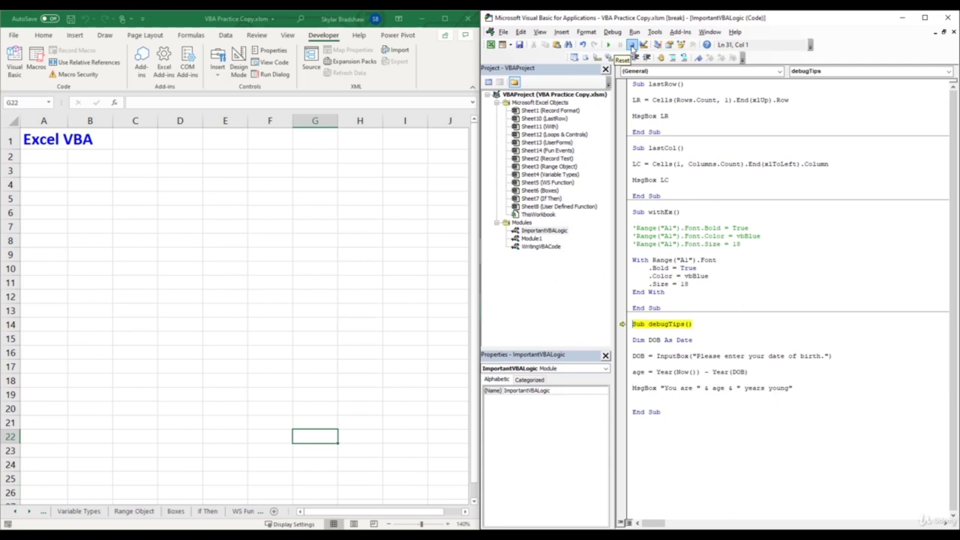
{"action": "type", "text": "06/08/1988"}
{"action": "key", "text": "Return"}
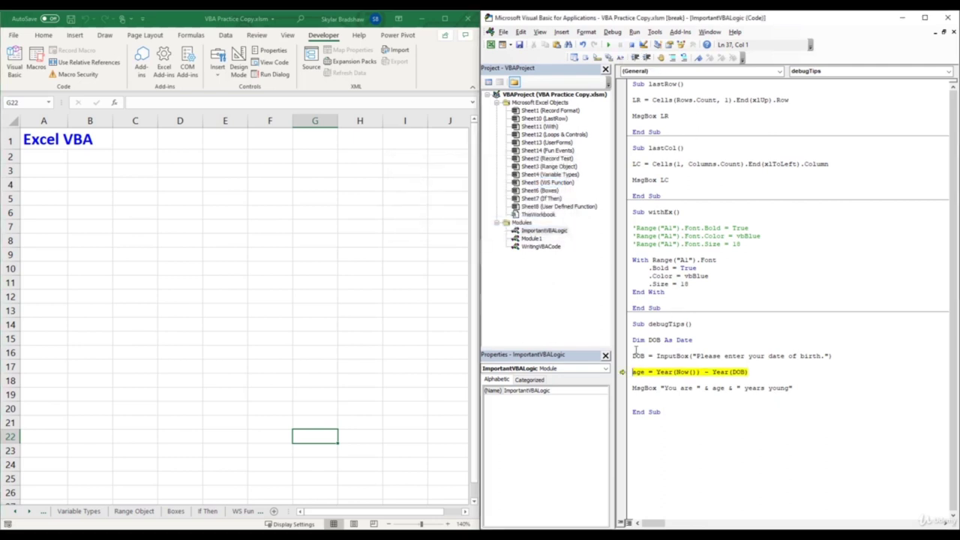
{"action": "mouse_move", "coordinate": [637, 354]}
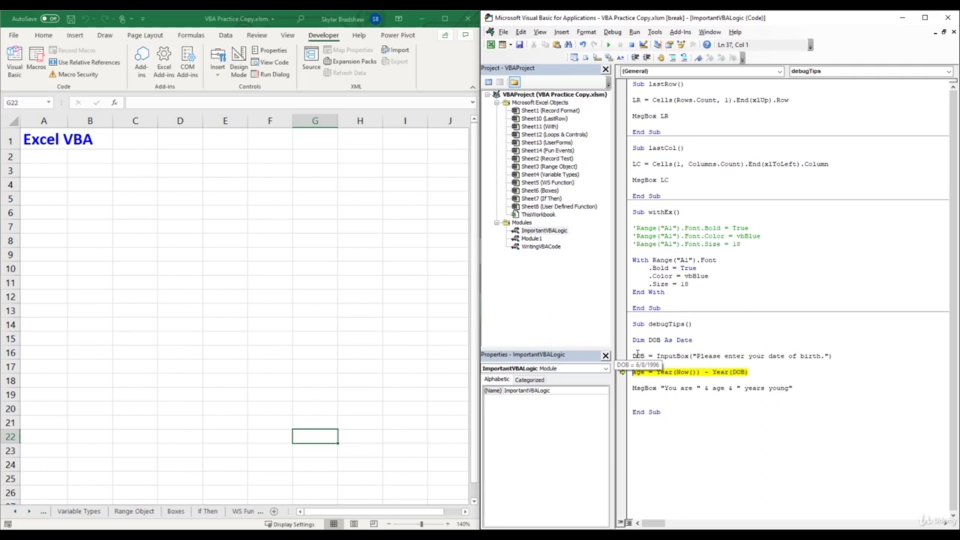
{"action": "key", "text": "F8"}
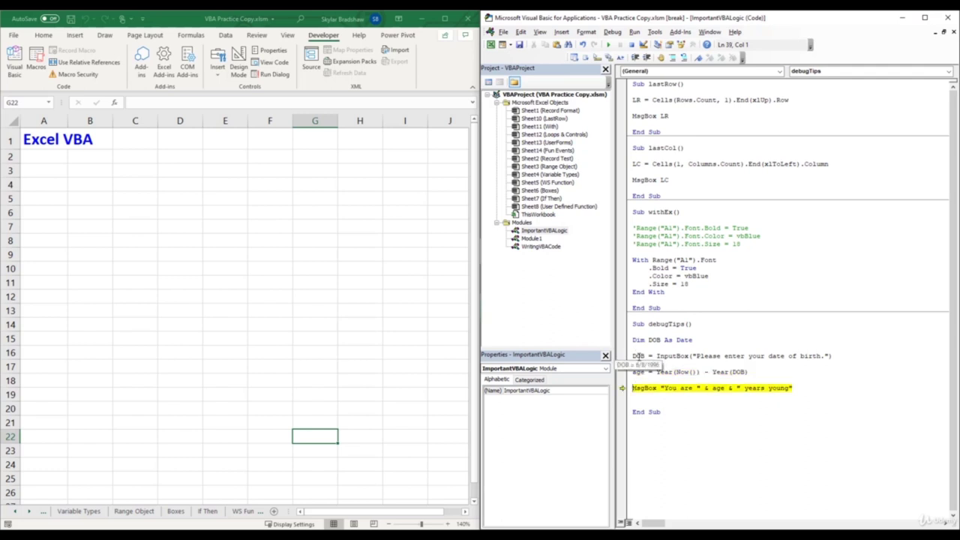
{"action": "mouse_move", "coordinate": [637, 373]}
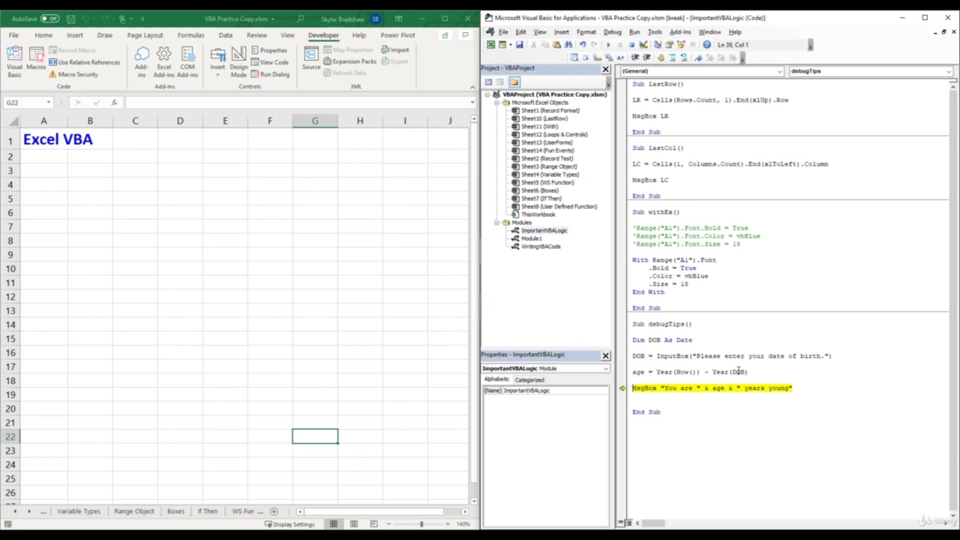
{"action": "mouse_move", "coordinate": [738, 372]}
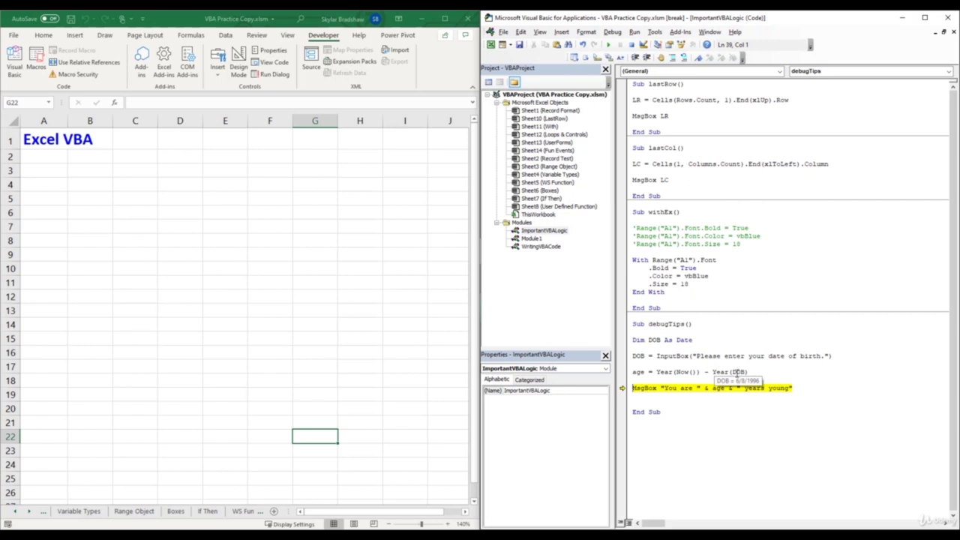
{"action": "mouse_move", "coordinate": [683, 373]}
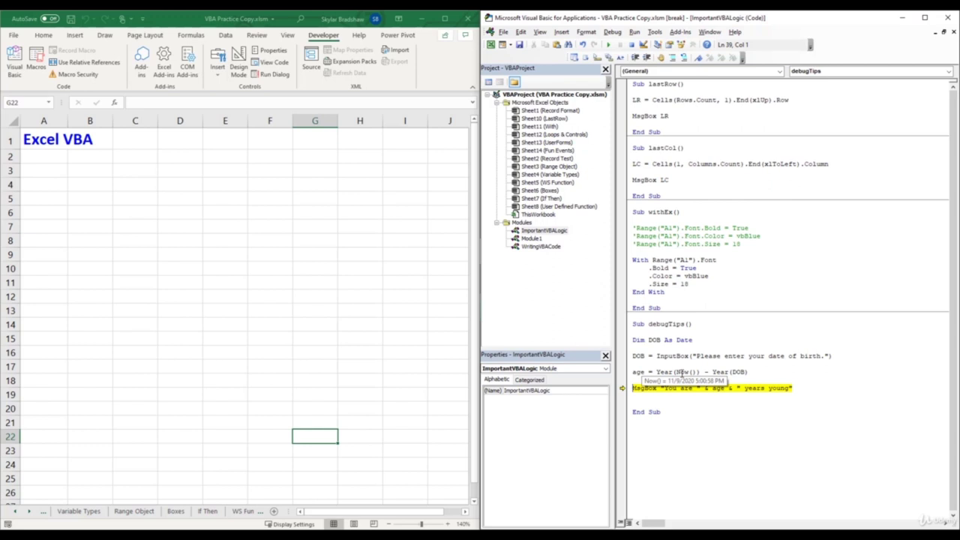
{"action": "key", "text": "F8"}
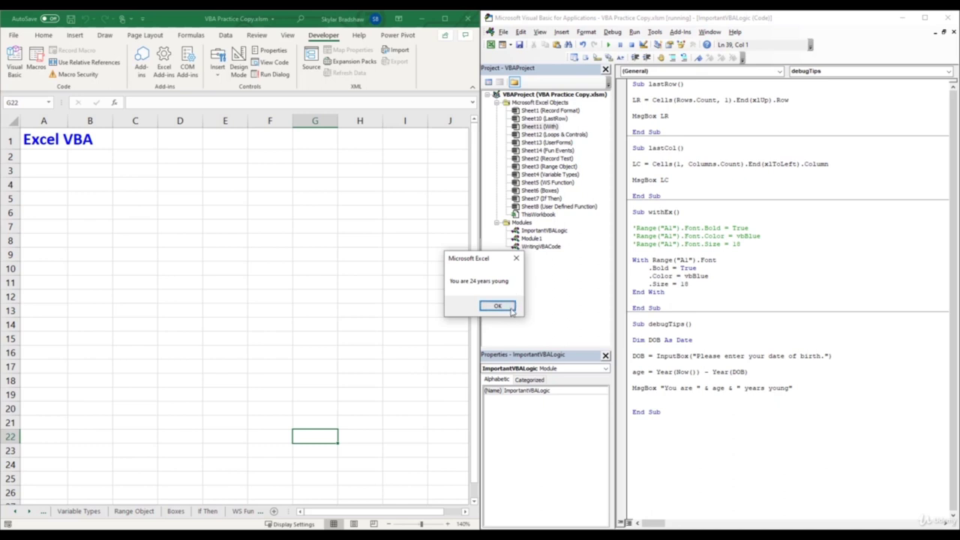
Dismiss the 'You are 24 years young' message, reset the macro, and run debugTips again
{"action": "left_click", "coordinate": [498, 306]}
{"action": "left_click", "coordinate": [632, 44]}
{"action": "left_click", "coordinate": [734, 364]}
{"action": "left_click", "coordinate": [608, 45]}
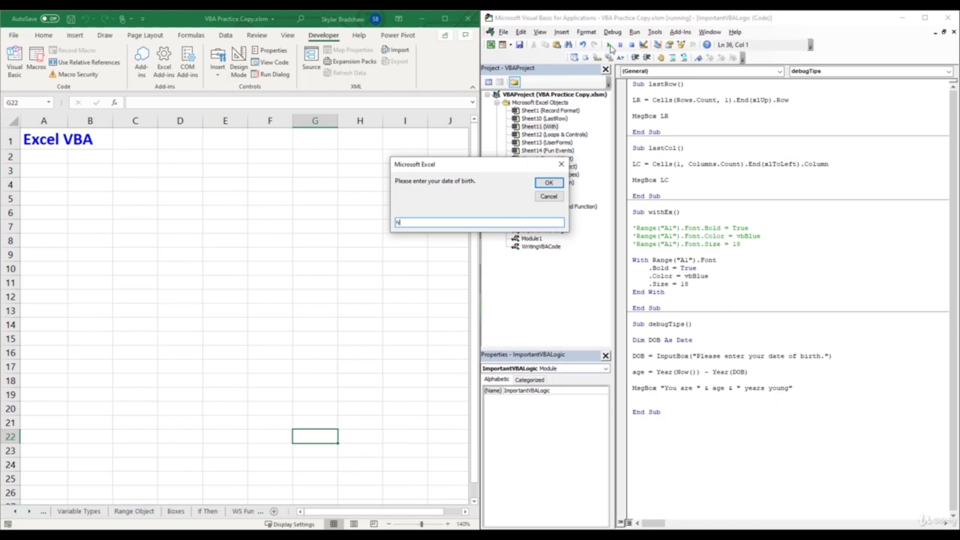
Submit a non-date birth entry, end after the Type mismatch error, and delete the blank line above End Sub
{"action": "left_click", "coordinate": [548, 182]}
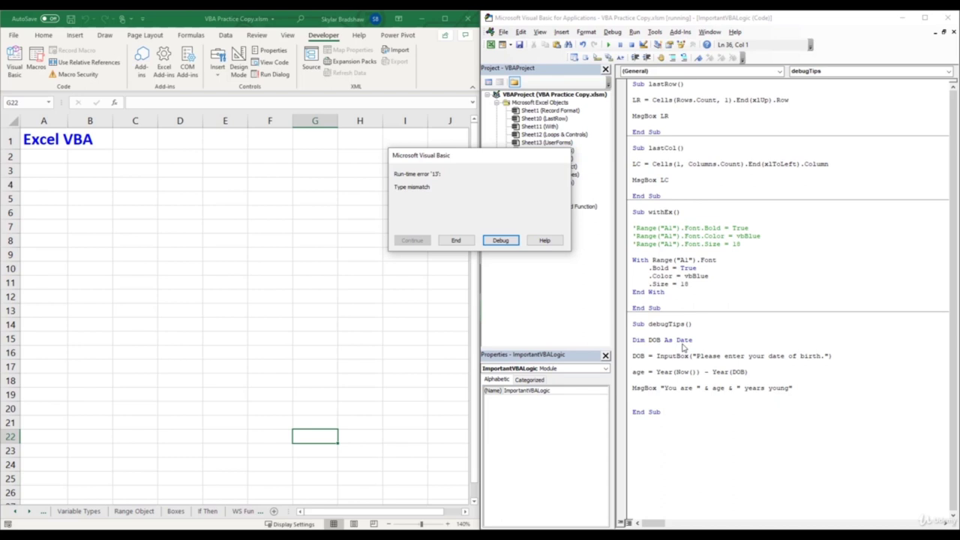
{"action": "left_click", "coordinate": [456, 240]}
{"action": "key", "text": "BackSpace"}
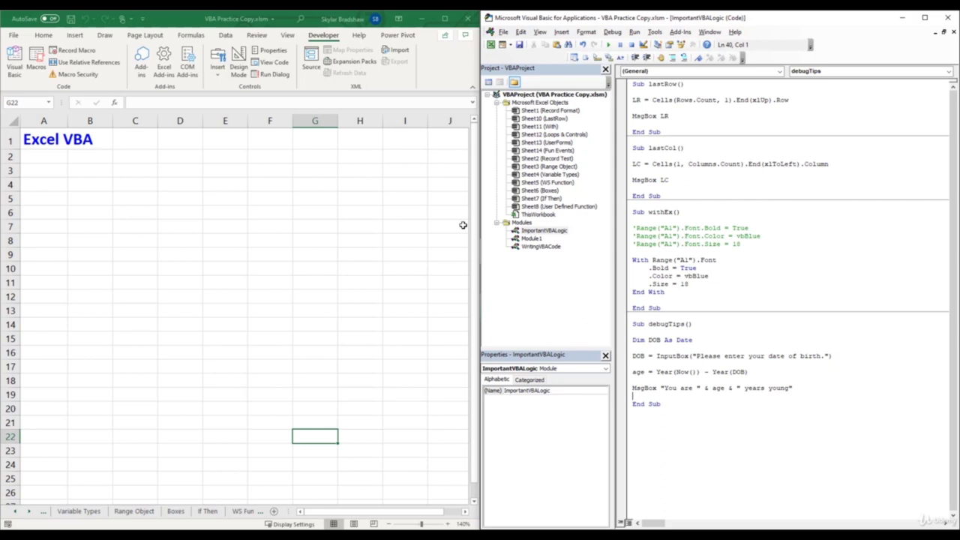
{"action": "left_click_drag", "start_coordinate": [692, 339], "coordinate": [678, 340]}
Change DOB's type to Variant, rerun with 'Hi' as the birth date, and debug the Type mismatch
{"action": "key", "text": "BackSpace"}
{"action": "type", "text": "Variant"}
{"action": "left_click", "coordinate": [609, 45]}
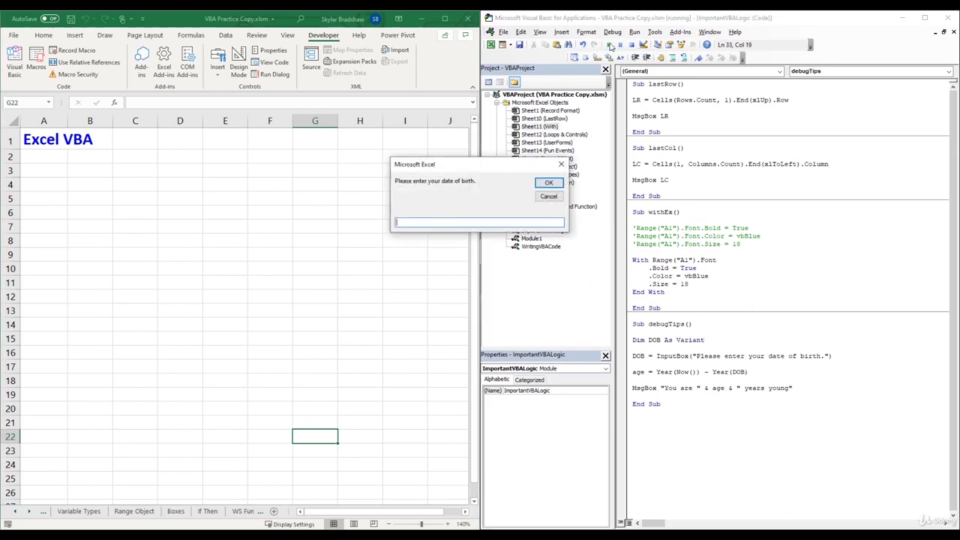
{"action": "type", "text": "Hi"}
{"action": "key", "text": "Return"}
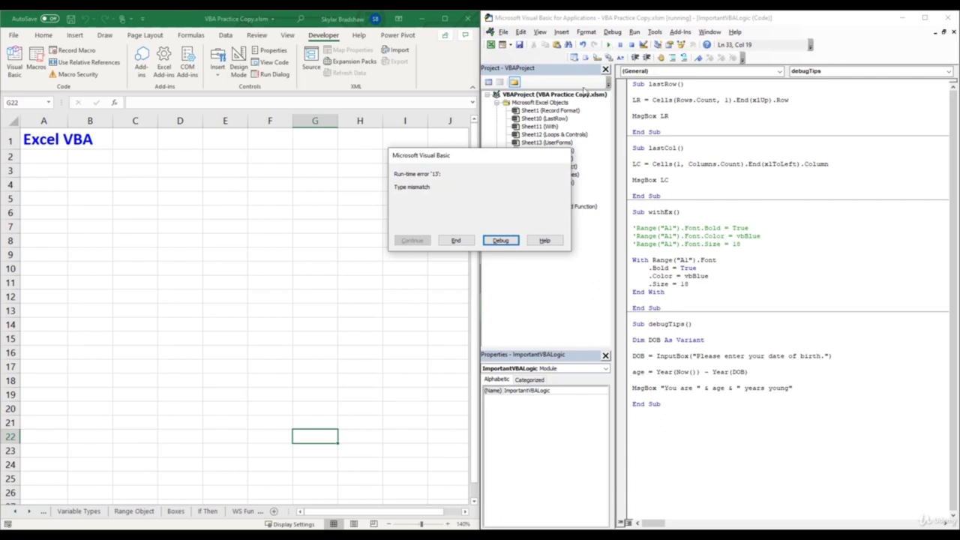
{"action": "left_click", "coordinate": [501, 241]}
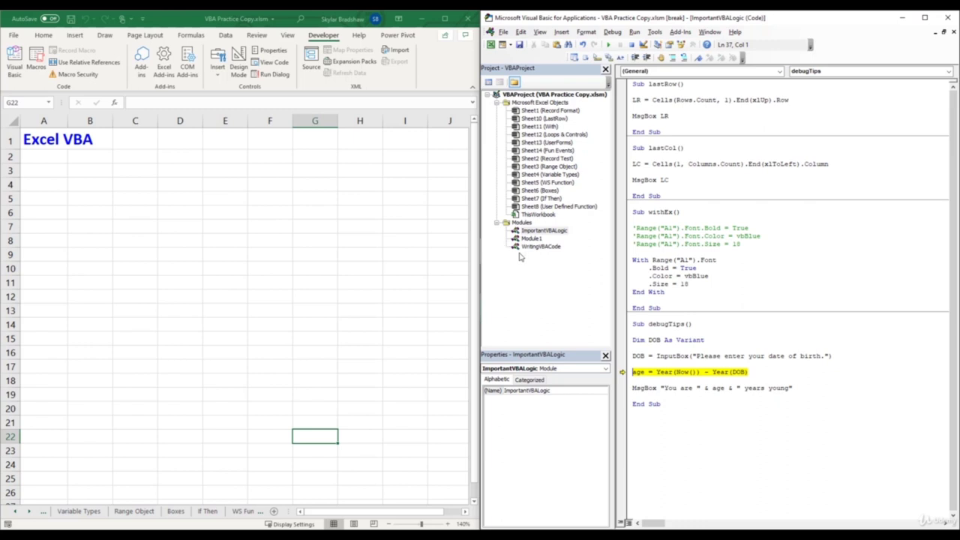
Check that DOB's data tip shows "Hi", then reset the paused macro
{"action": "mouse_move", "coordinate": [738, 373]}
{"action": "left_click", "coordinate": [632, 45]}
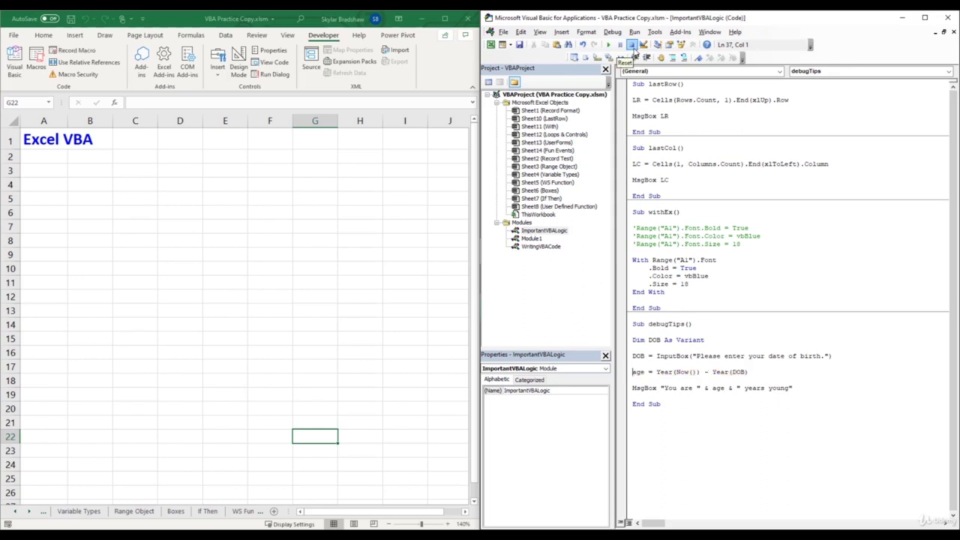
Insert If IsDate(DOB) Then above the age line and indent the age and MsgBox lines
{"action": "left_click", "coordinate": [635, 358]}
{"action": "key", "text": "Return"}
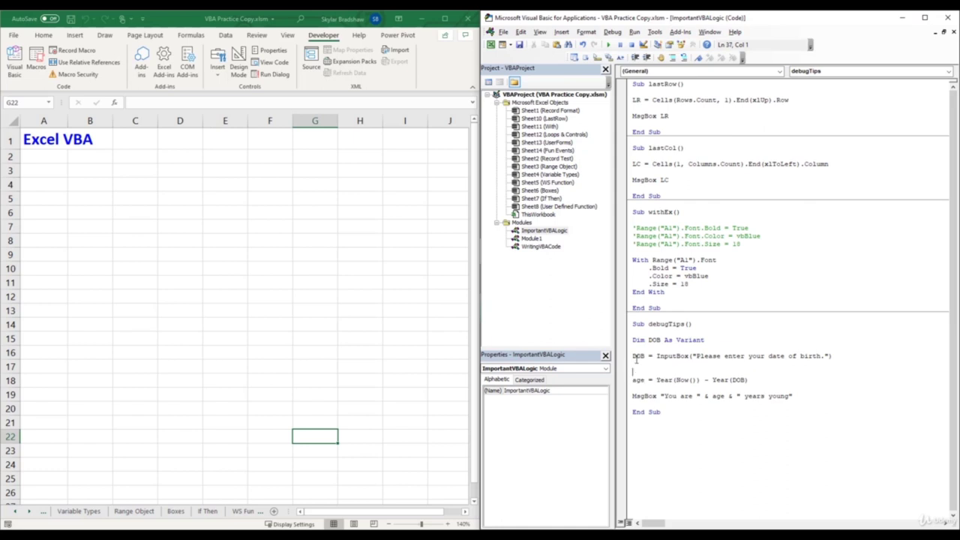
{"action": "type", "text": "if"}
{"action": "type", "text": "isdate"}
{"action": "type", "text": "("}
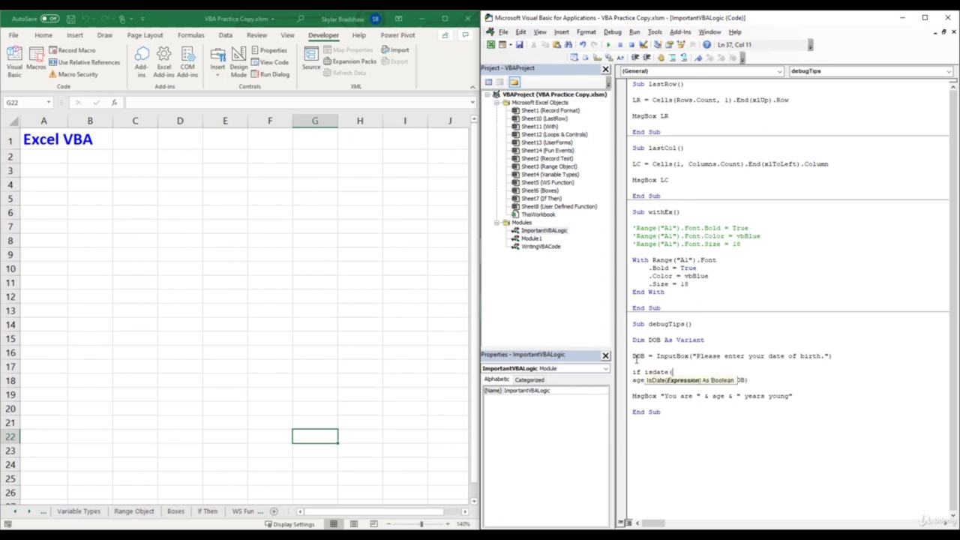
{"action": "type", "text": "DOB)"}
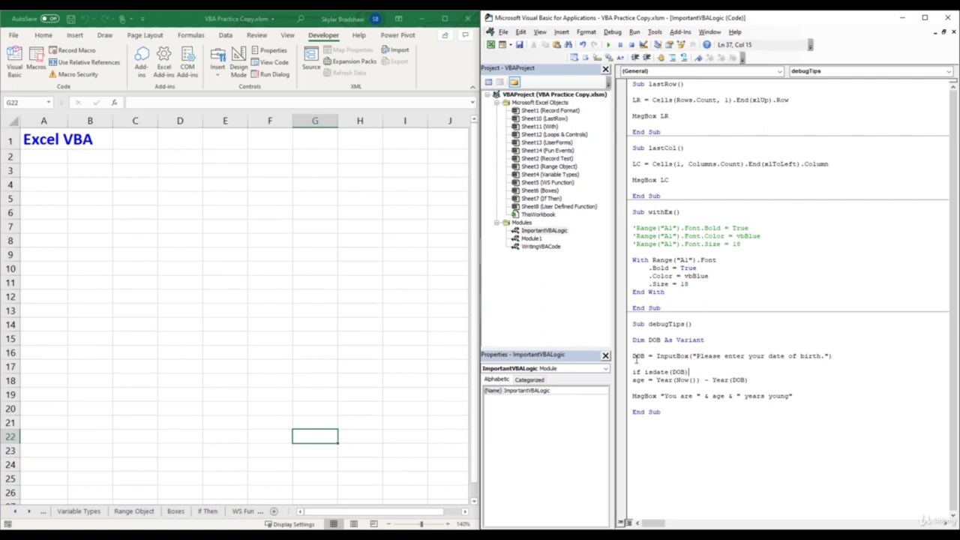
{"action": "type", "text": "then"}
{"action": "left_click", "coordinate": [630, 381]}
{"action": "key", "text": "Tab"}
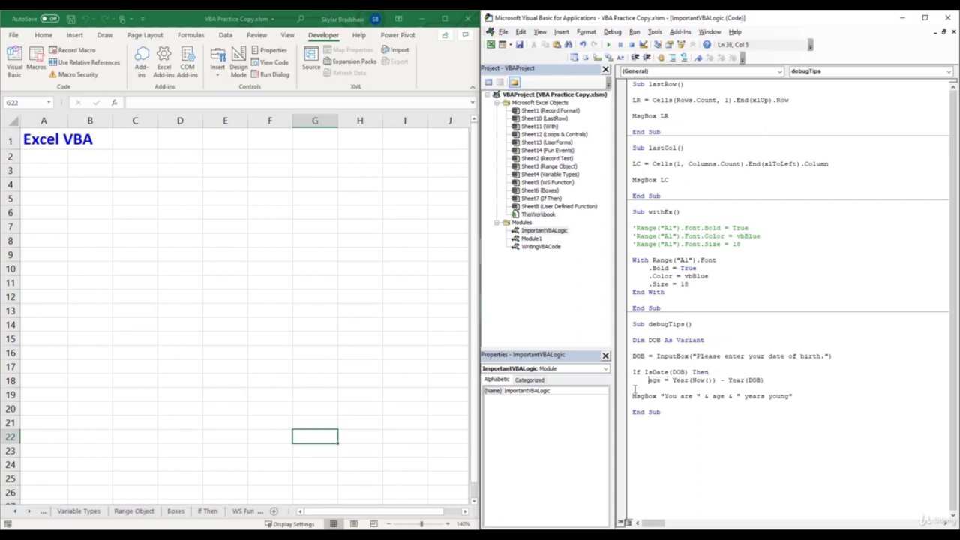
{"action": "left_click", "coordinate": [634, 395]}
{"action": "key", "text": "Tab"}
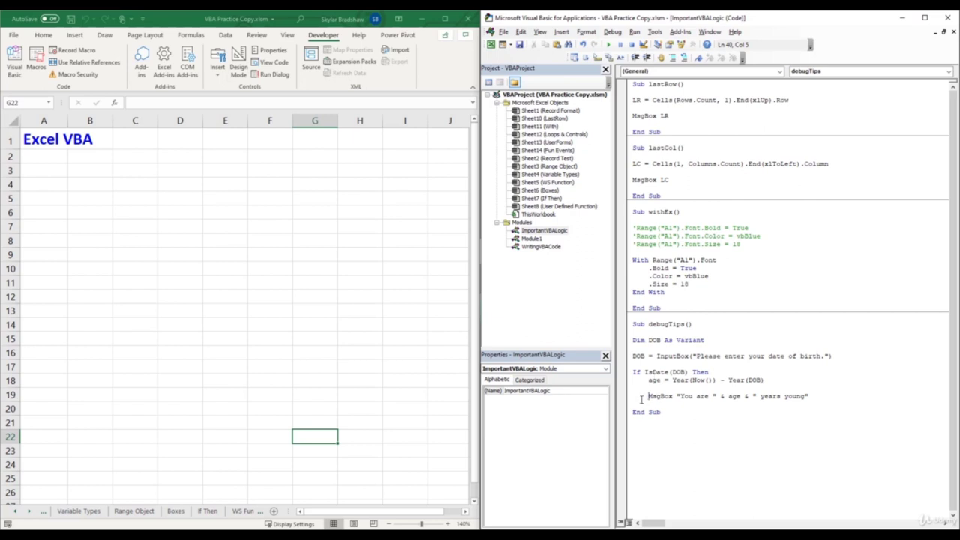
Add Else with MsgBox "Please enter a value in date format" and End If, then run the macro
{"action": "left_click", "coordinate": [633, 403]}
{"action": "type", "text": "Else"}
{"action": "key", "text": "Return"}
{"action": "key", "text": "Tab"}
{"action": "type", "text": "msgbox "}
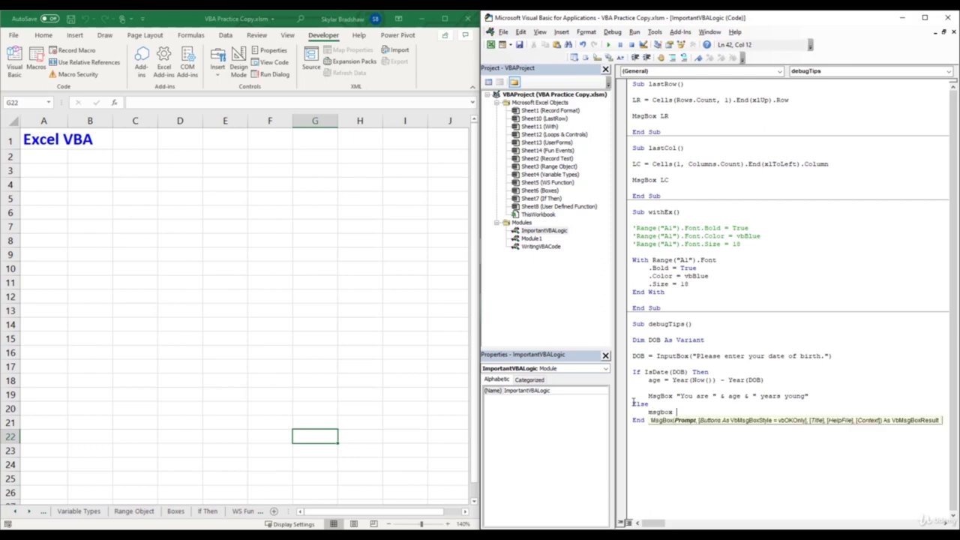
{"action": "type", "text": "\"Please enter a value in date format"}
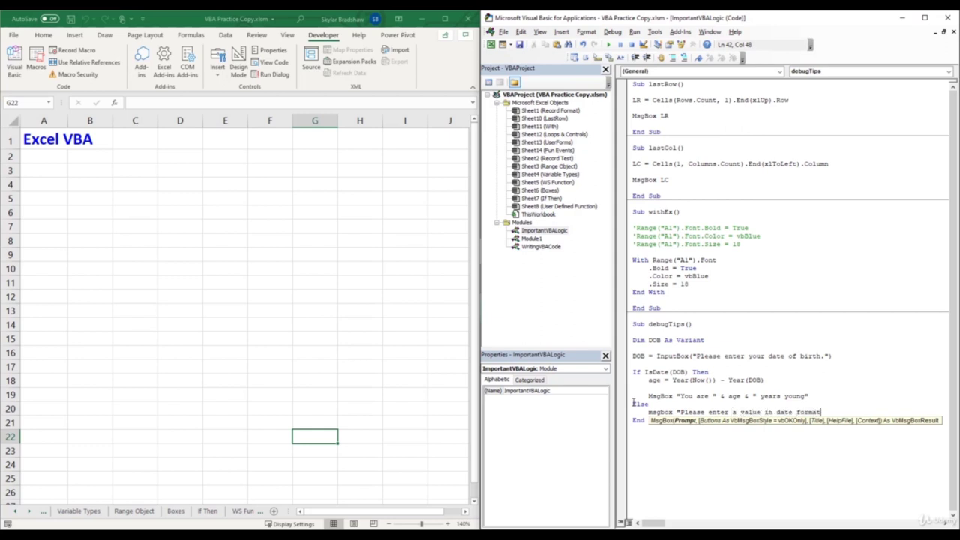
{"action": "type", "text": "\""}
{"action": "key", "text": "Return"}
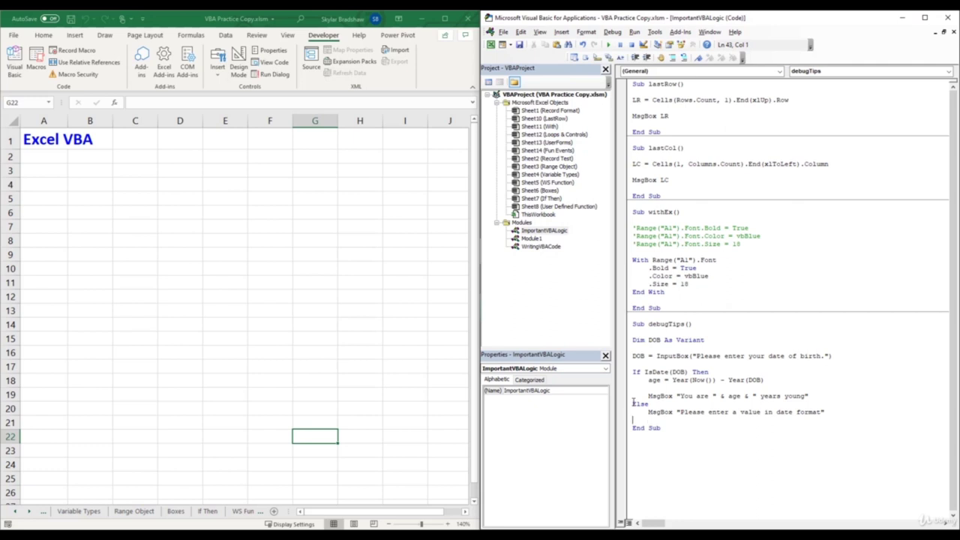
{"action": "type", "text": "end if"}
{"action": "key", "text": "Return"}
{"action": "left_click", "coordinate": [663, 387]}
{"action": "key", "text": "BackSpace"}
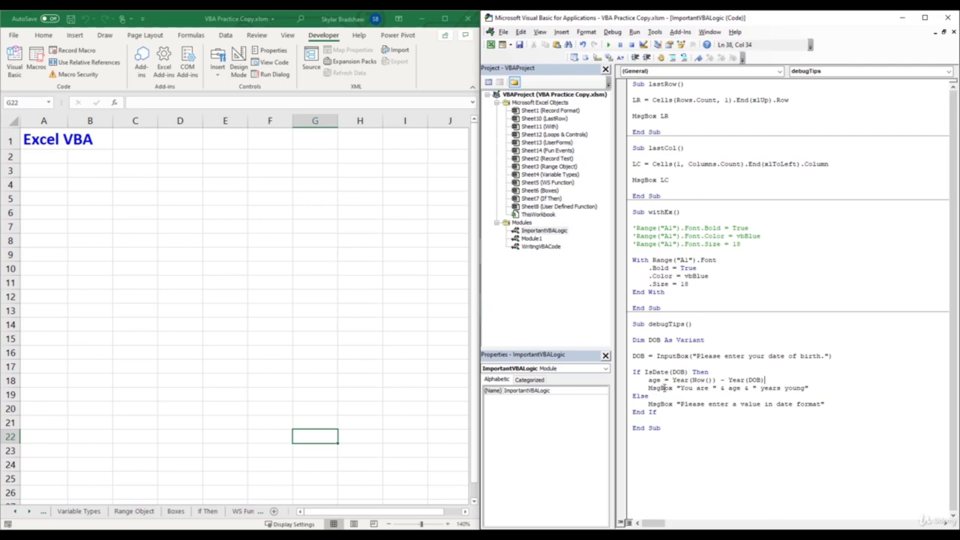
{"action": "left_click", "coordinate": [610, 45]}
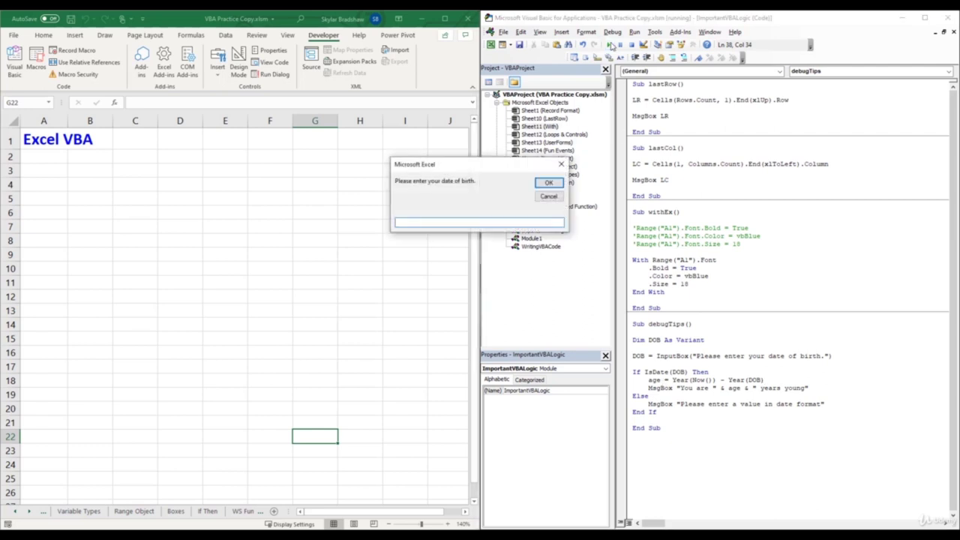
Enter 'h' as the birth date and dismiss the resulting date-format warning
{"action": "type", "text": "h"}
{"action": "left_click", "coordinate": [550, 183]}
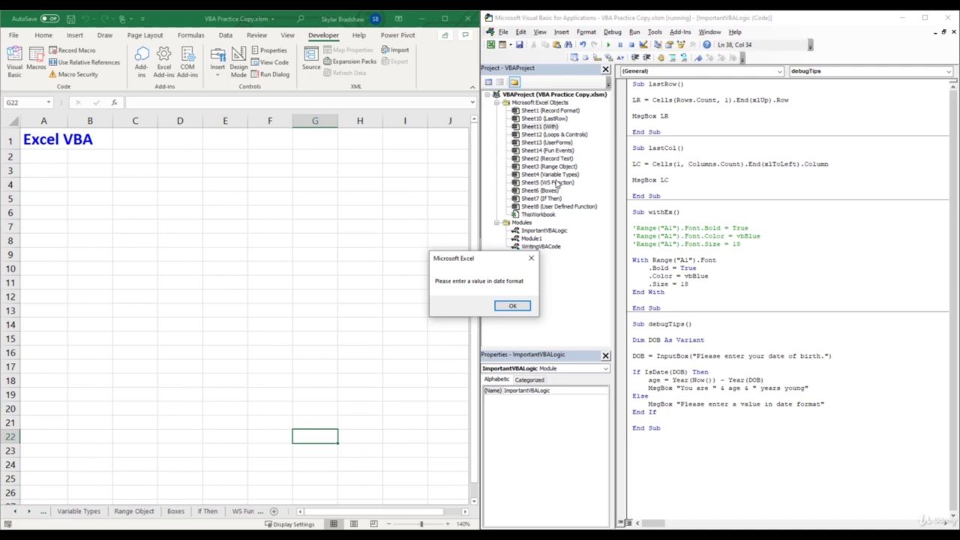
{"action": "left_click", "coordinate": [515, 307]}
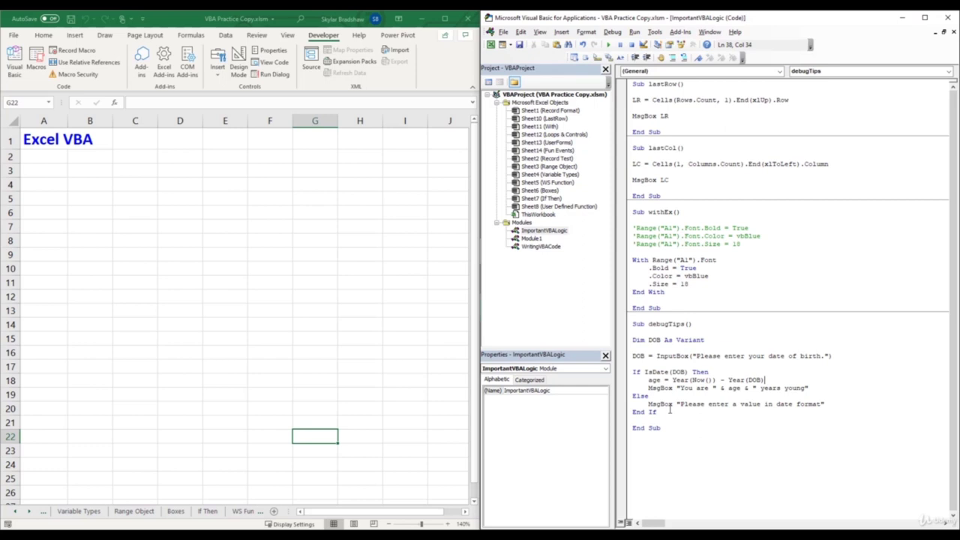
Insert a 'Start:' label on a new line after the Dim declaration
{"action": "left_click", "coordinate": [641, 349]}
{"action": "key", "text": "Return"}
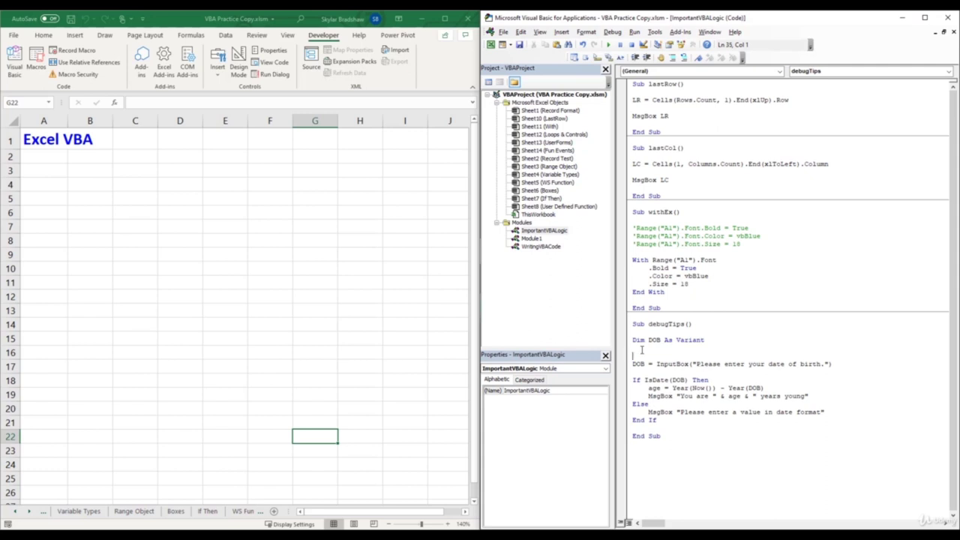
{"action": "type", "text": "Start:"}
{"action": "key", "text": "Return"}
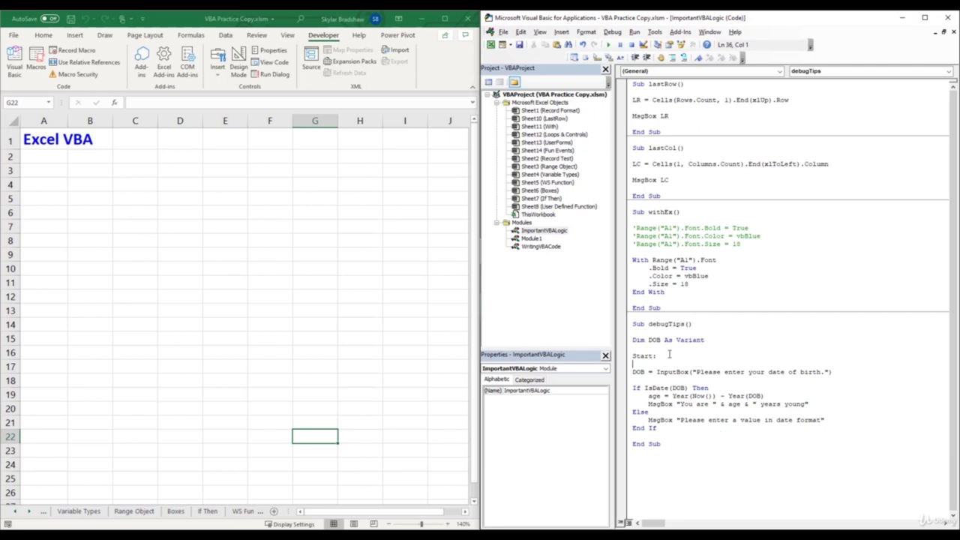
Add 'GoTo Start' after the Else MsgBox line, then run the macro and type 'hi'
{"action": "left_click", "coordinate": [827, 420]}
{"action": "key", "text": "Return"}
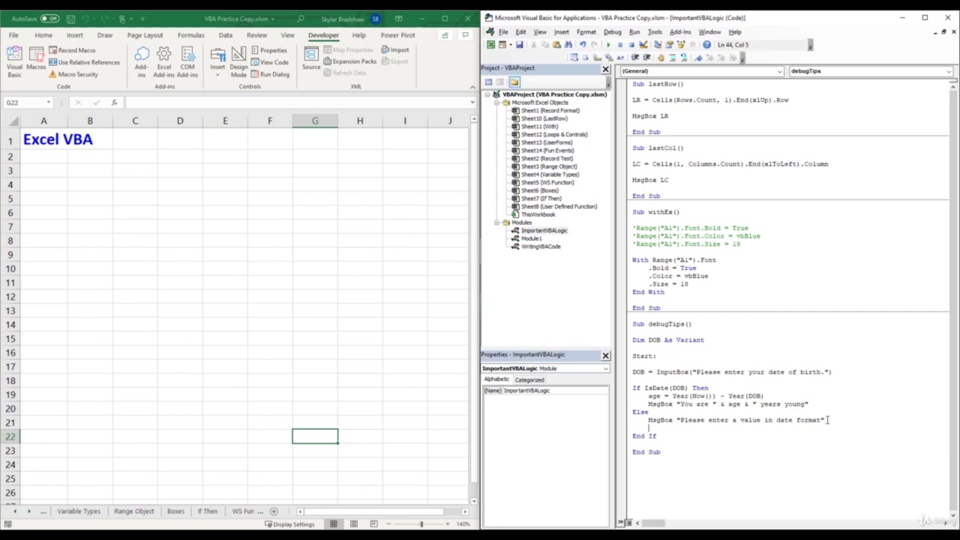
{"action": "type", "text": "o Start"}
{"action": "left_click", "coordinate": [661, 443]}
{"action": "left_click", "coordinate": [609, 44]}
{"action": "type", "text": "hi"}
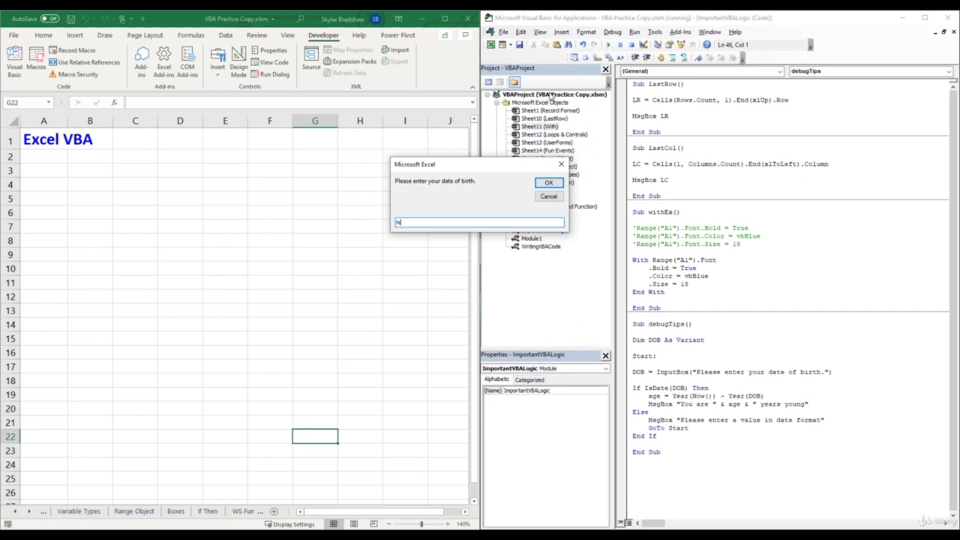
Confirm 'hi' re-prompts, enter 6/8/96 for 'You are 24 years young', then breakpoint If IsDate(DOB)
{"action": "left_click", "coordinate": [559, 182]}
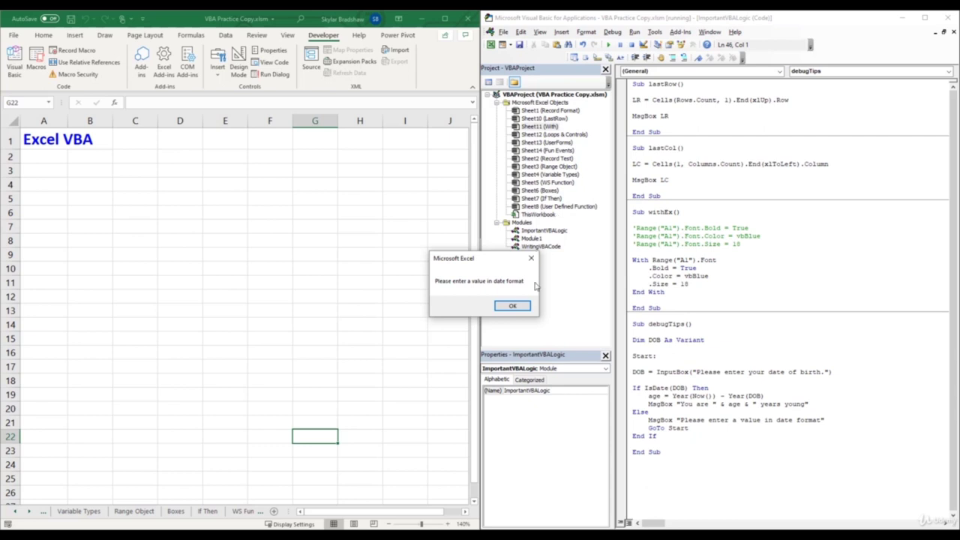
{"action": "left_click", "coordinate": [517, 306]}
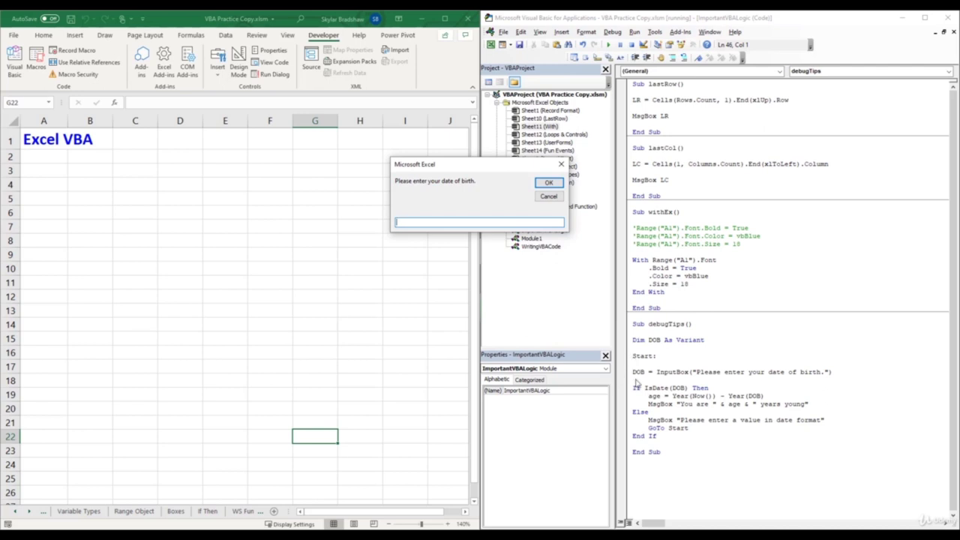
{"action": "type", "text": "6/8/96"}
{"action": "key", "text": "Return"}
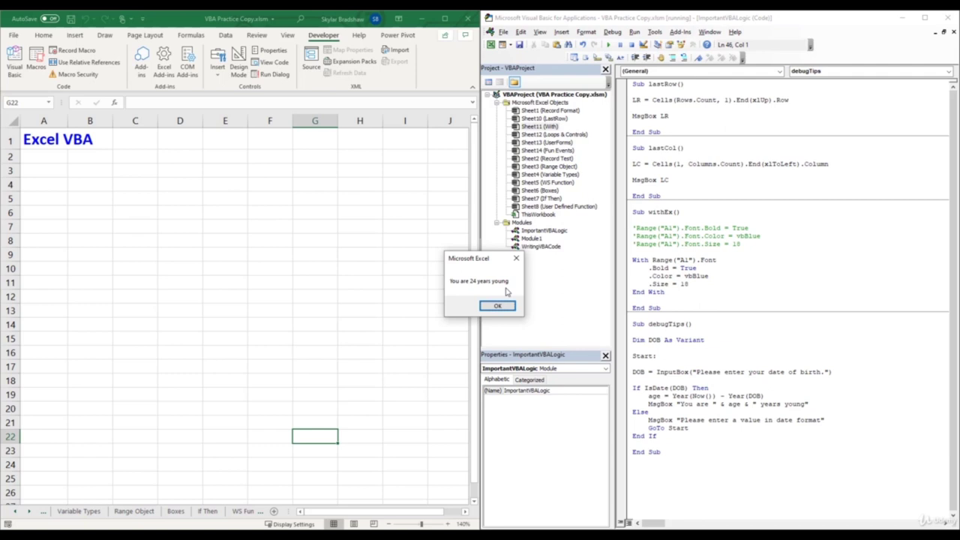
{"action": "left_click", "coordinate": [504, 306]}
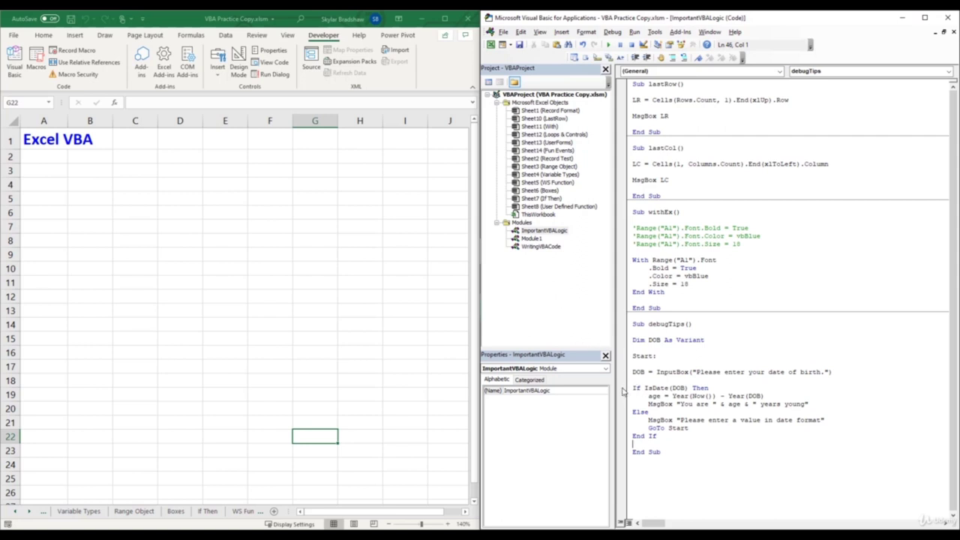
{"action": "left_click", "coordinate": [621, 388]}
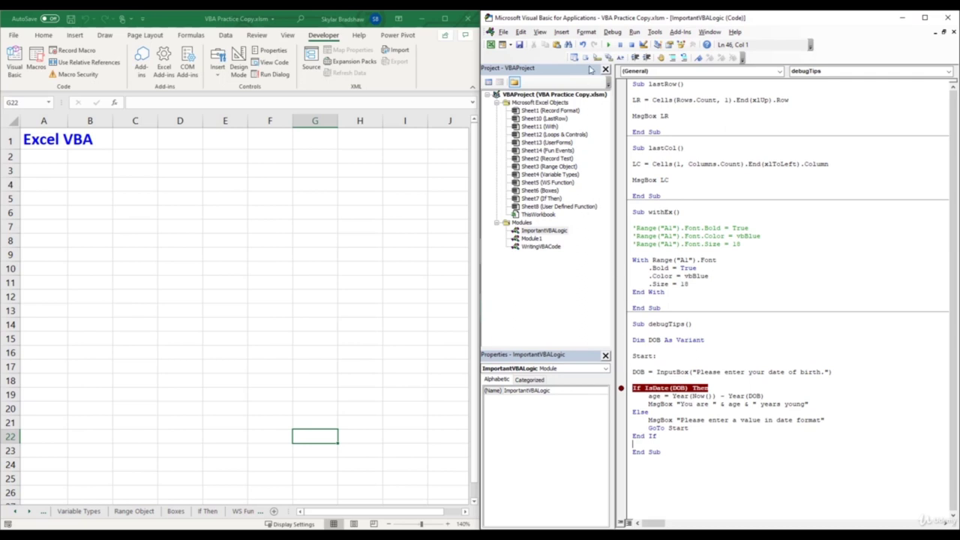
Run debugTips again so it stops at the If IsDate(DOB) Then breakpoint
{"action": "left_click", "coordinate": [608, 45]}
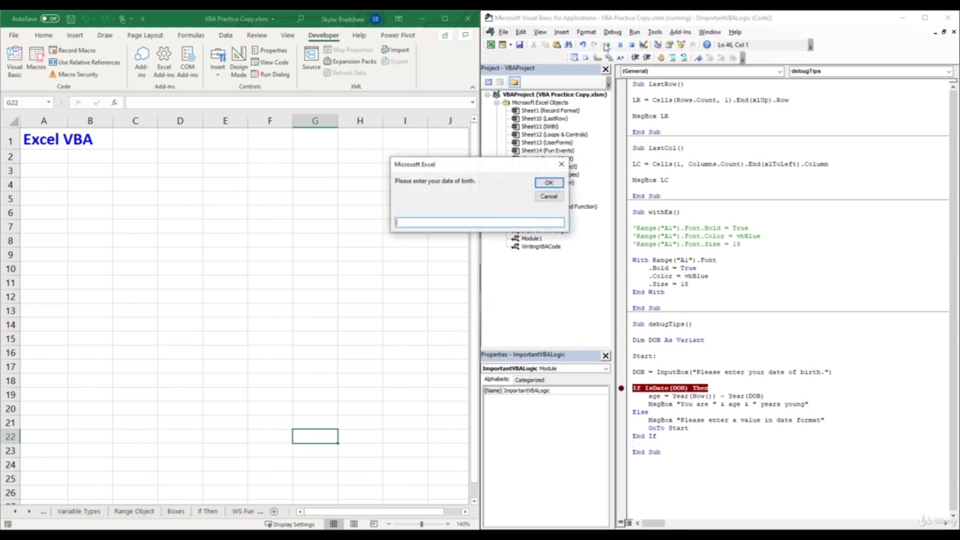
Enter 1/1/90, step twice with F8, continue, and dismiss 'You are 24 years young'
{"action": "type", "text": "1/1/90"}
{"action": "key", "text": "Return"}
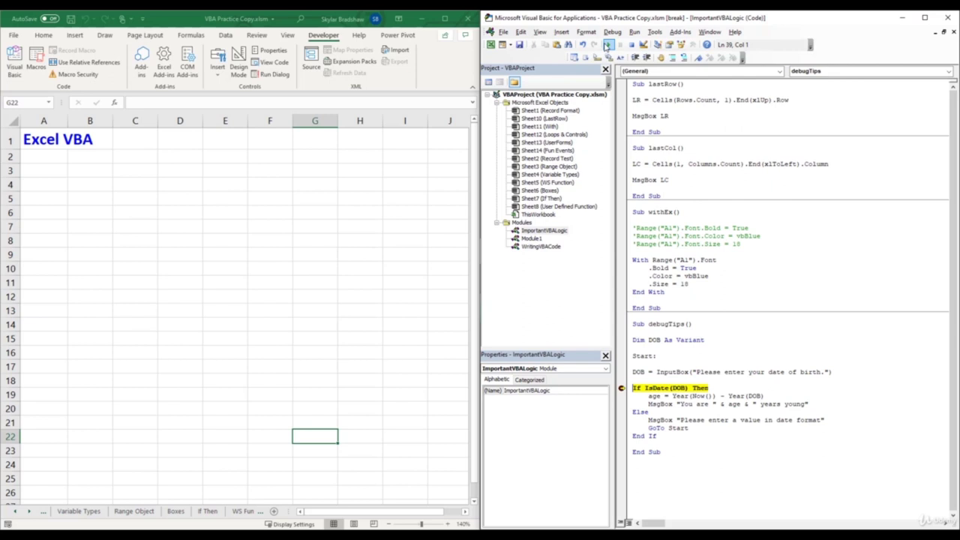
{"action": "key", "text": "F8"}
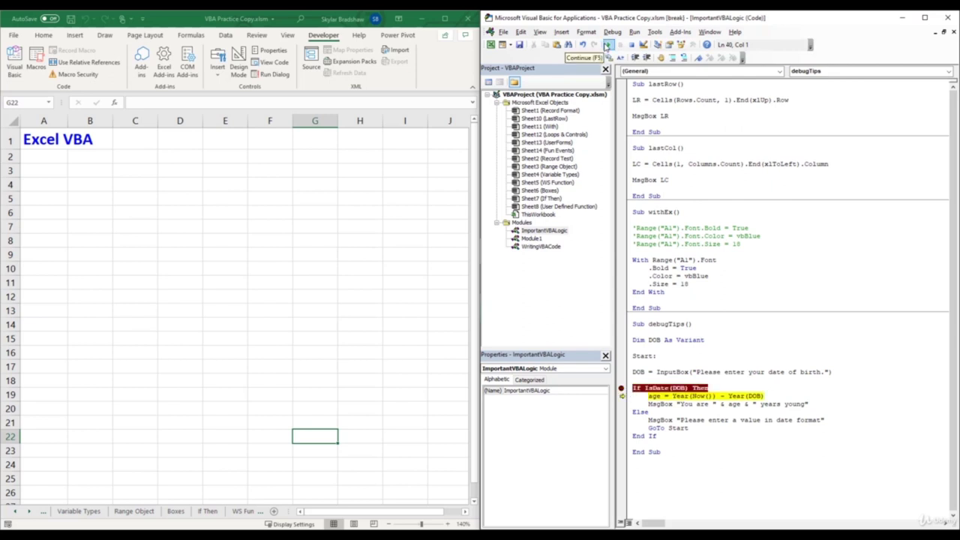
{"action": "key", "text": "F8"}
{"action": "left_click", "coordinate": [608, 45]}
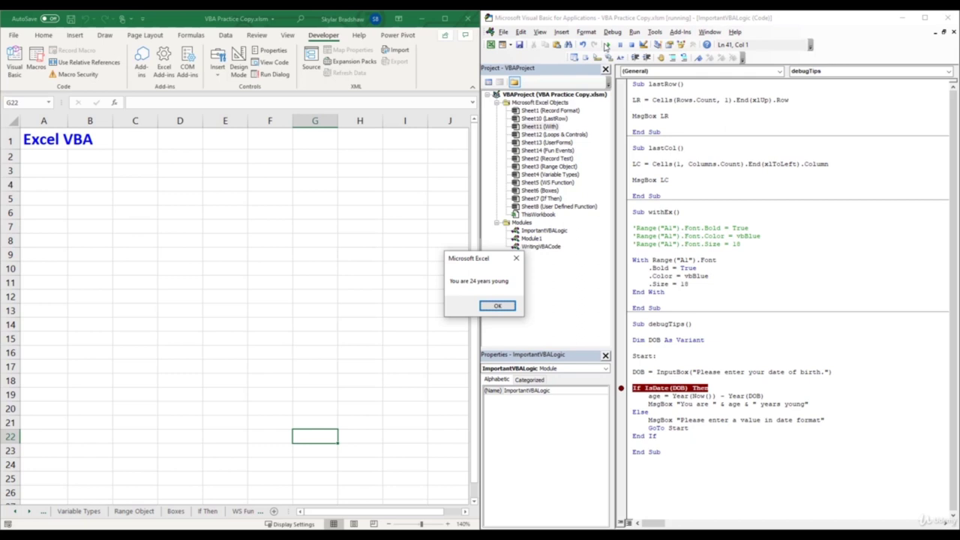
{"action": "left_click", "coordinate": [509, 307]}
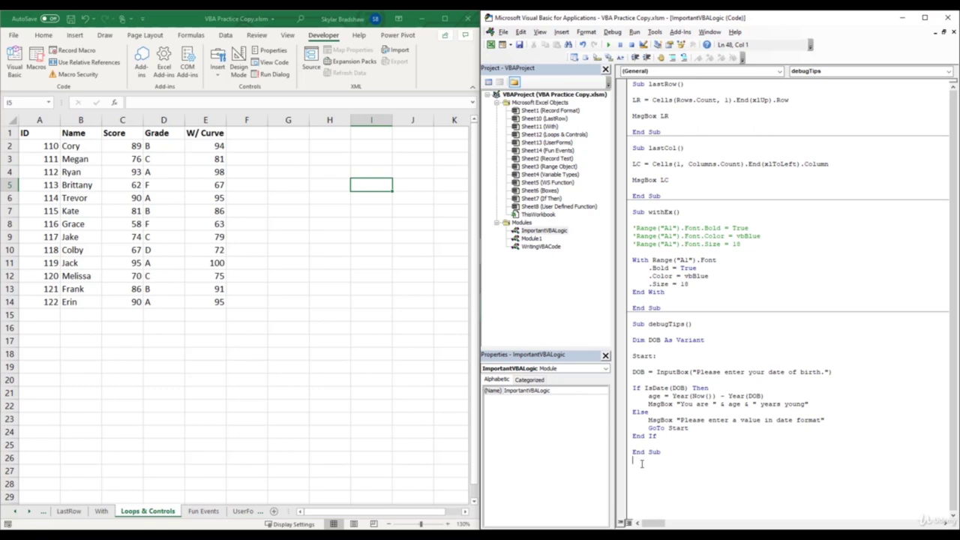
Insert a new module and rename it from Module2 to Loops
{"action": "left_click", "coordinate": [561, 32]}
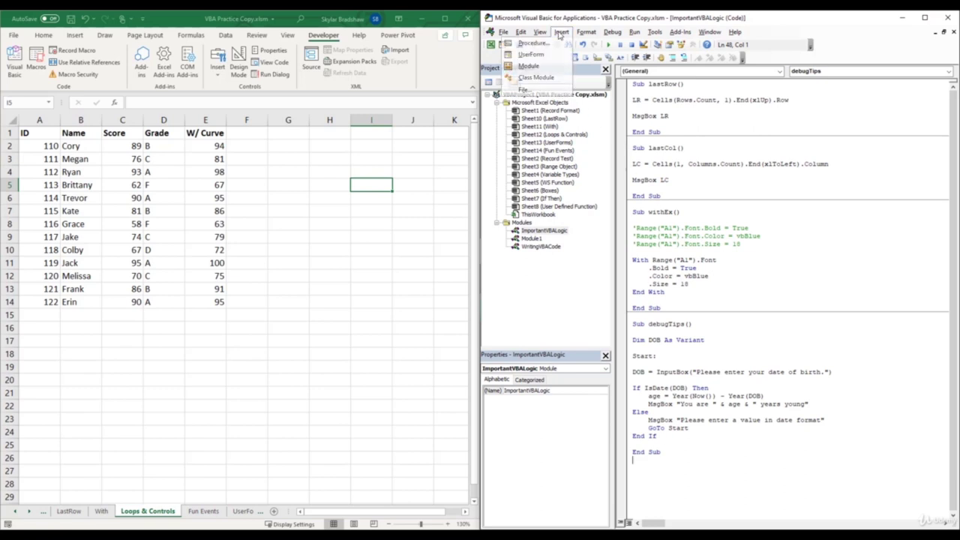
{"action": "left_click", "coordinate": [550, 67]}
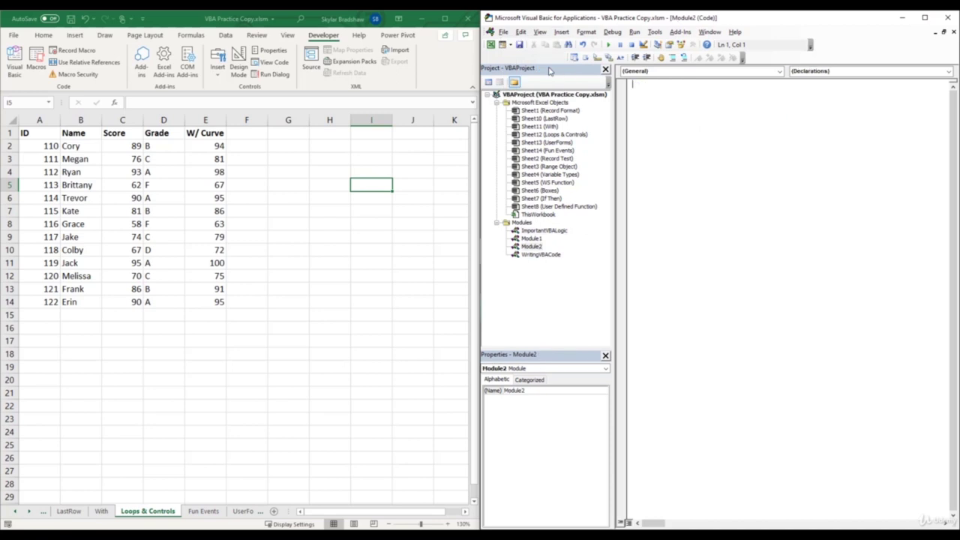
{"action": "left_click", "coordinate": [546, 390]}
{"action": "left_click", "coordinate": [488, 390]}
{"action": "key", "text": "BackSpace"}
{"action": "type", "text": "Loops"}
{"action": "key", "text": "Return"}
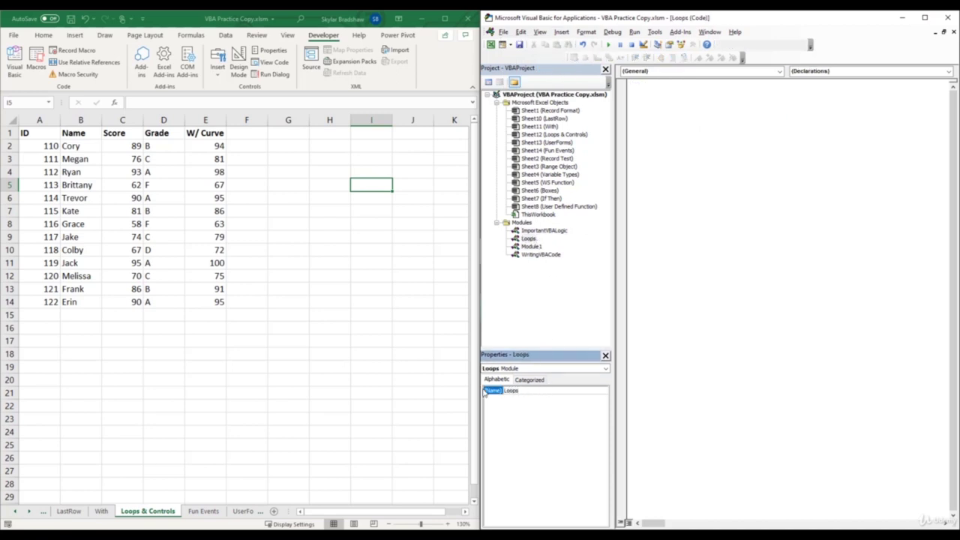
Open the Loops module and create an empty Sub ForNext procedure
{"action": "double_click", "coordinate": [531, 240]}
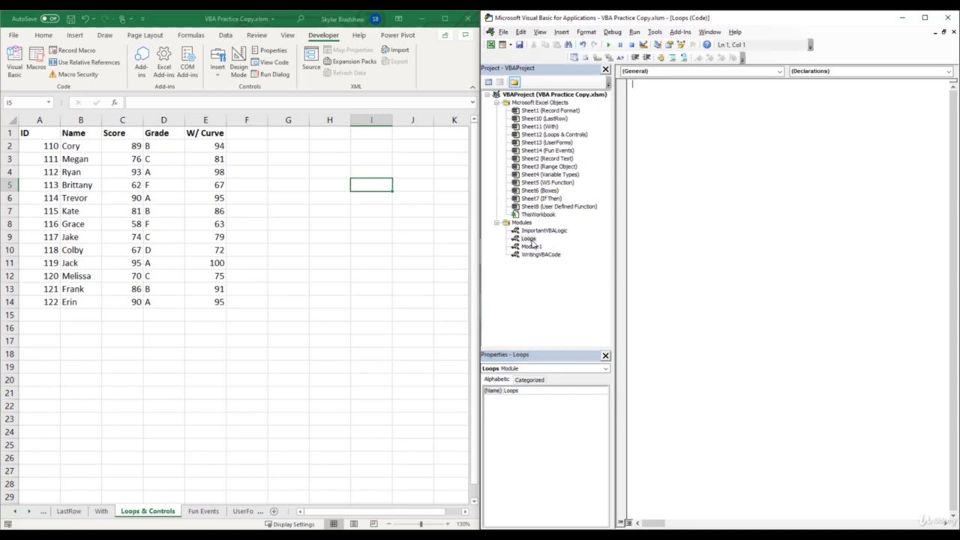
{"action": "type", "text": "sub ForNext("}
{"action": "key", "text": "Return"}
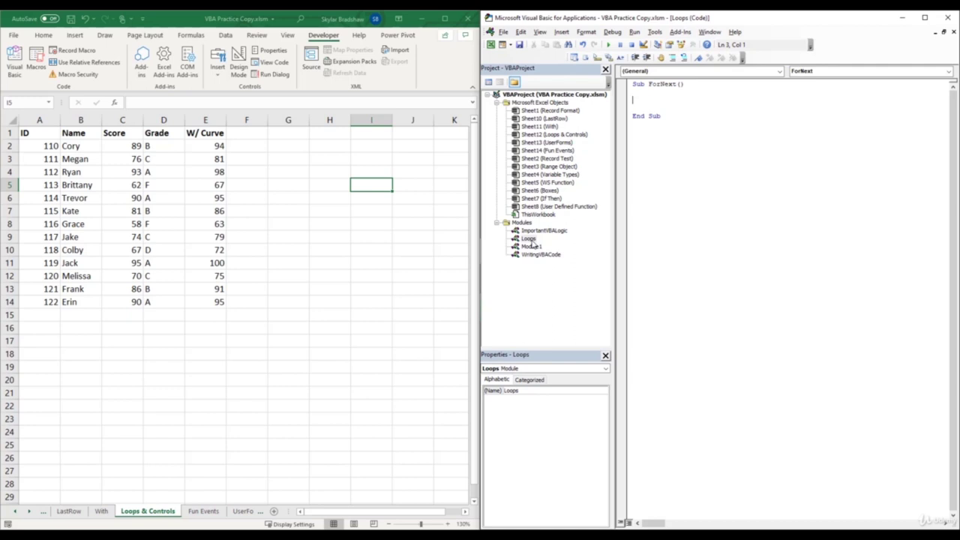
Add 'Dim x As Integer' to ForNext, then select column A in Excel
{"action": "type", "text": "dim x as "}
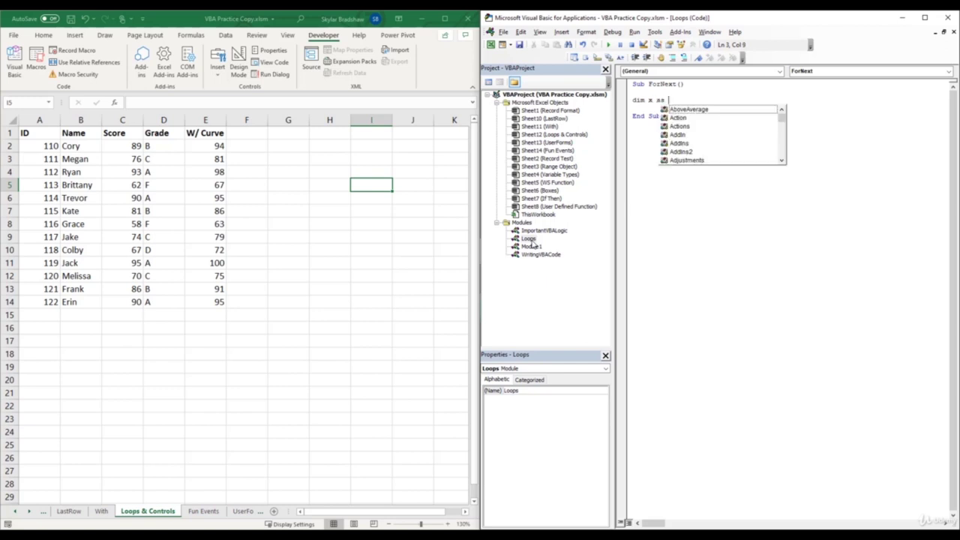
{"action": "type", "text": "int"}
{"action": "key", "text": "Return"}
{"action": "key", "text": "Return"}
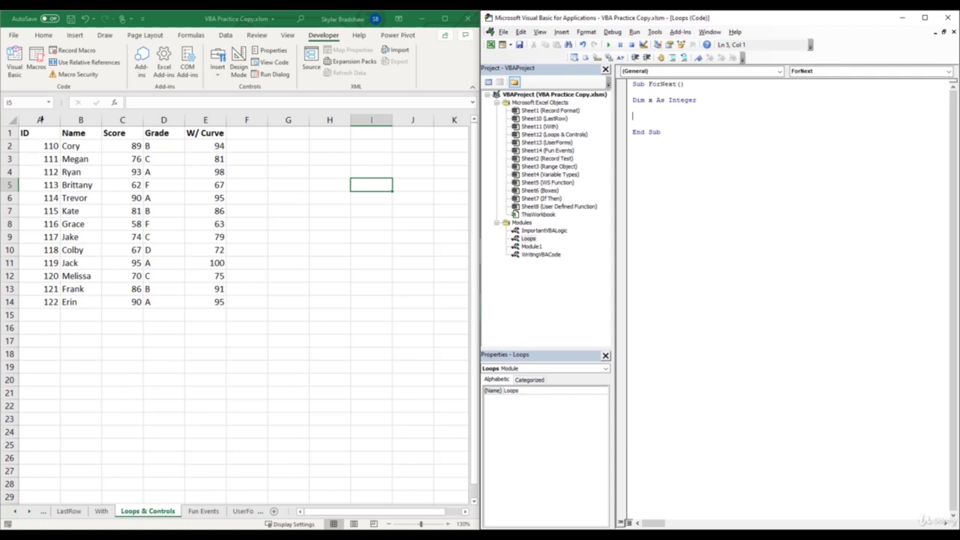
{"action": "left_click", "coordinate": [40, 120]}
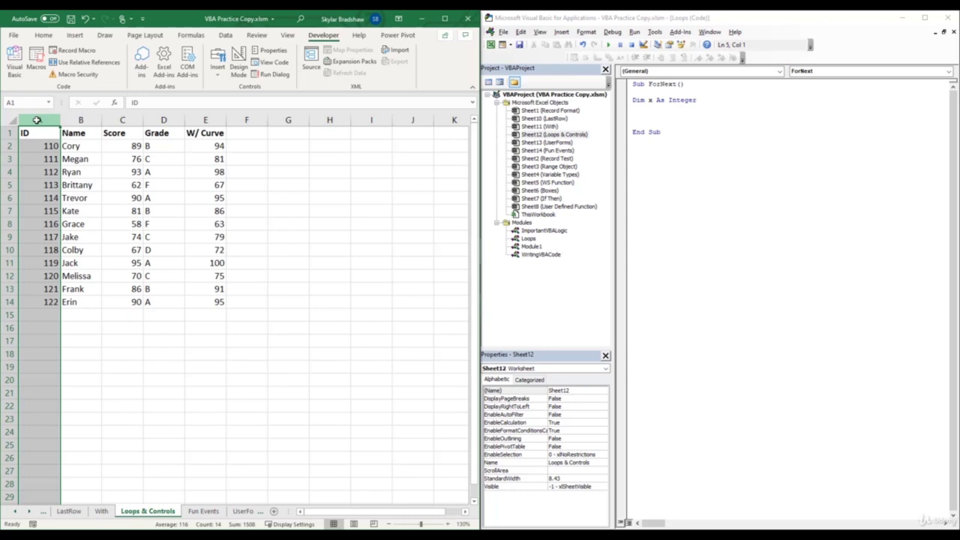
Insert an empty column A, select A1:A5, and begin the line 'For x=1 to'
{"action": "key", "text": "ctrl+plus"}
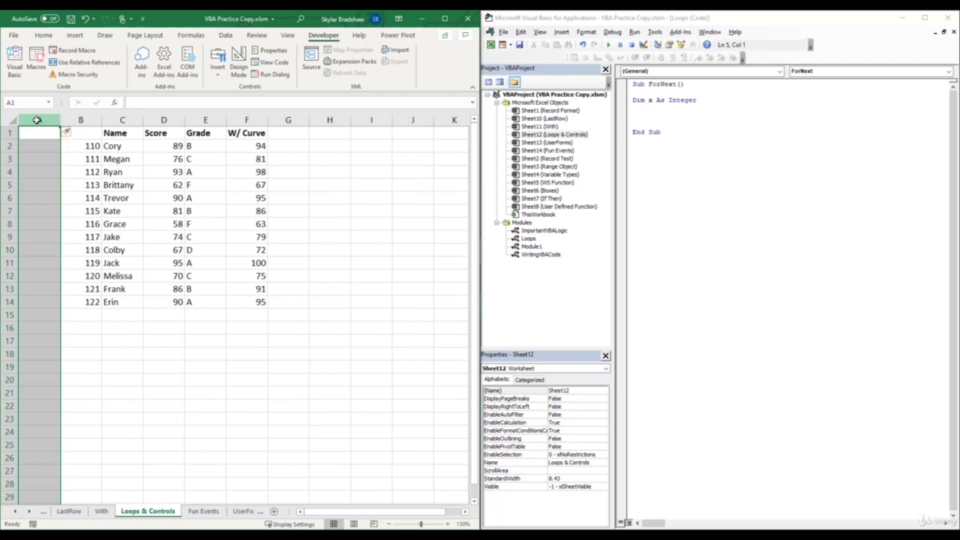
{"action": "left_click_drag", "start_coordinate": [33, 133], "coordinate": [32, 182]}
{"action": "left_click", "coordinate": [32, 182]}
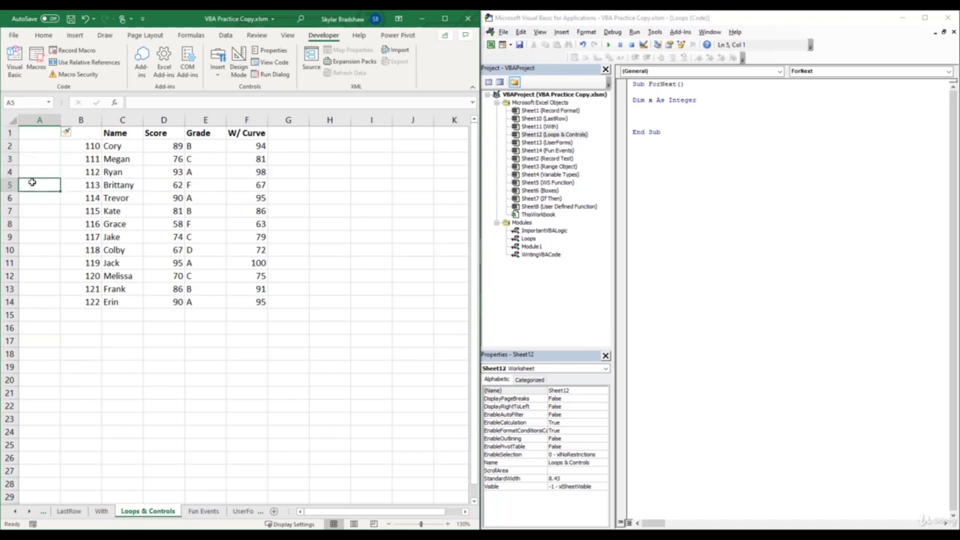
{"action": "left_click", "coordinate": [645, 113]}
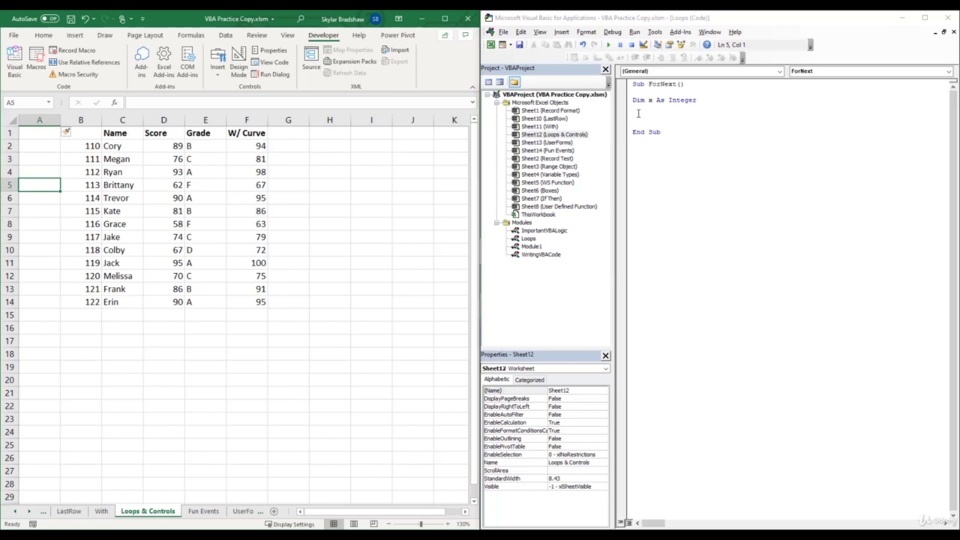
{"action": "type", "text": "For "}
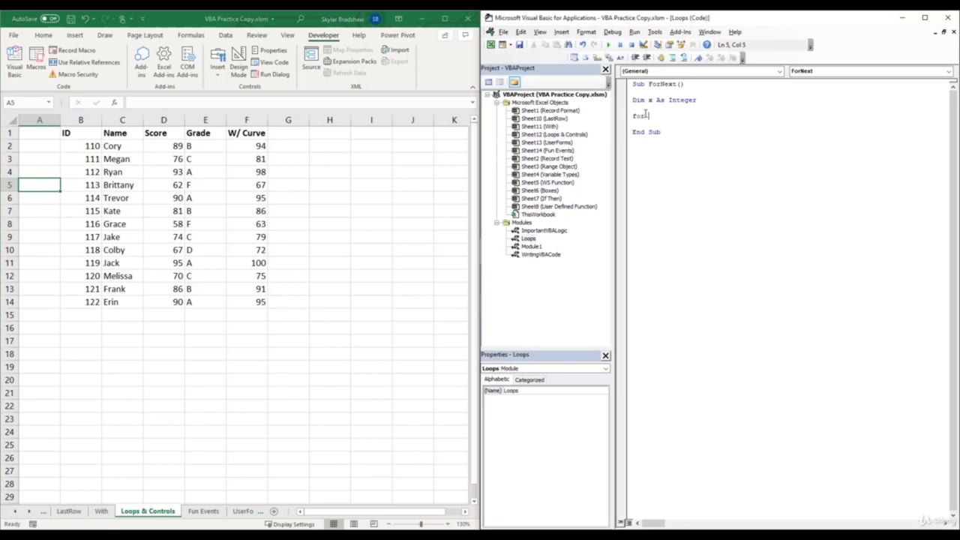
{"action": "type", "text": "x=1 to"}
Complete the loop: For x = 1 To 5, Cells(x, 1).Value = 100, Next x
{"action": "type", "text": "5"}
{"action": "key", "text": "Return"}
{"action": "key", "text": "Return"}
{"action": "type", "text": "next x"}
{"action": "key", "text": "Up"}
{"action": "type", "text": "cells"}
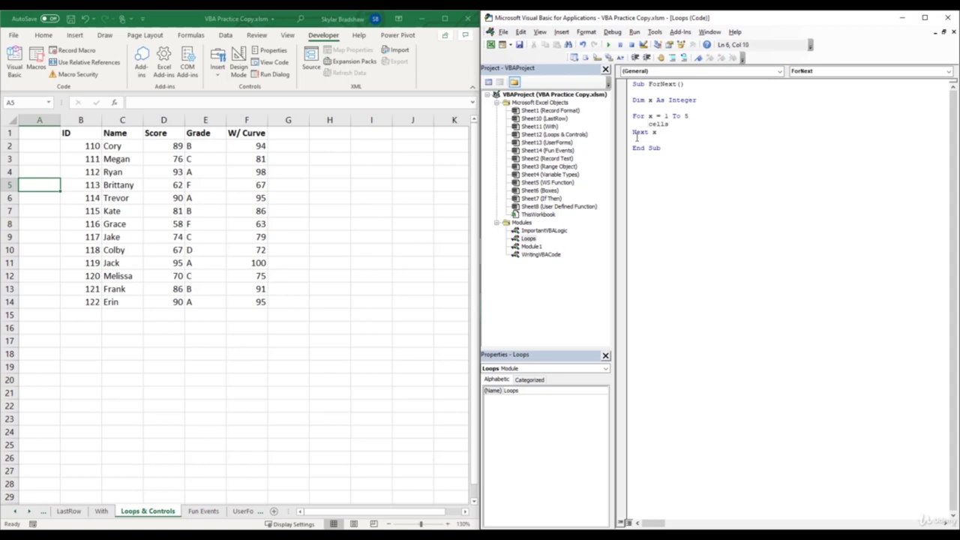
{"action": "type", "text": "("}
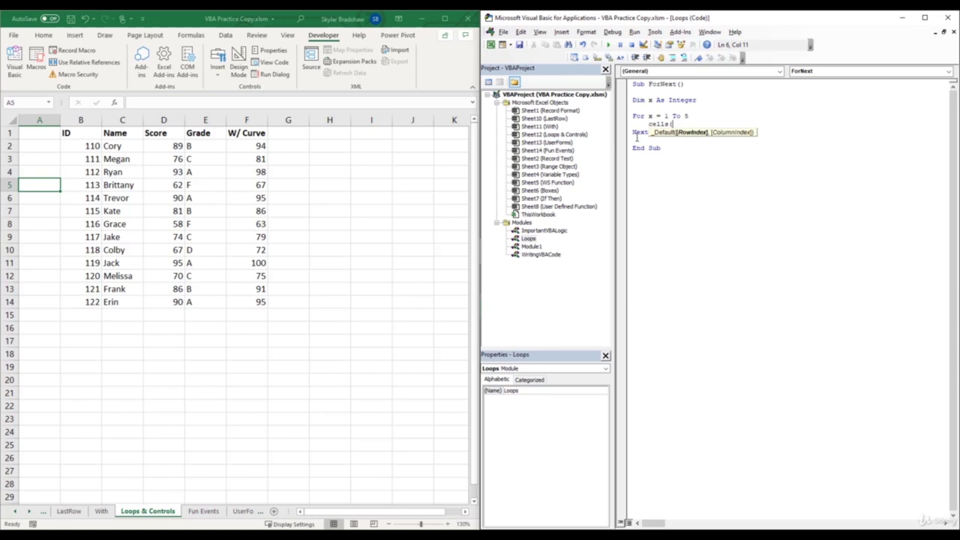
{"action": "type", "text": "x"}
{"action": "type", "text": ",1)"}
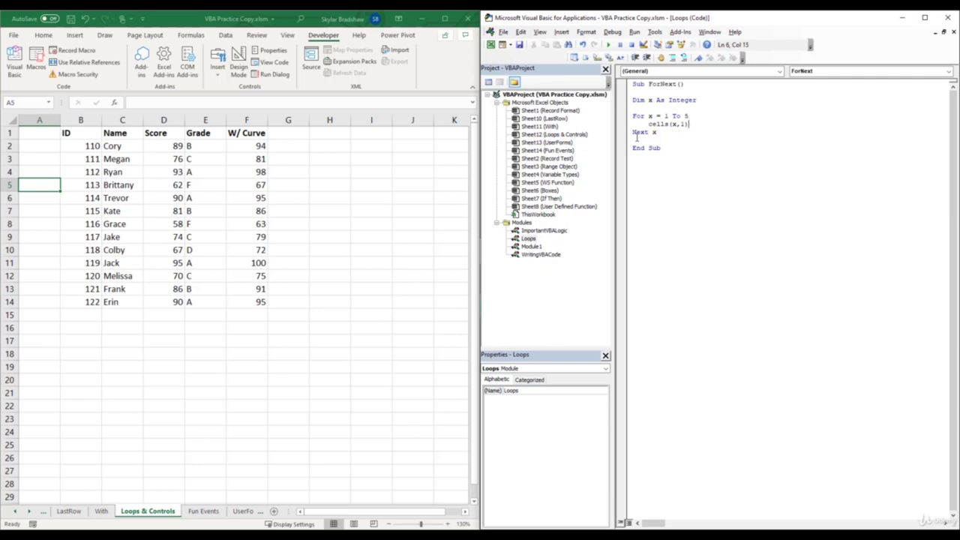
{"action": "type", "text": ".value = 100"}
{"action": "key", "text": "Down"}
{"action": "key", "text": "Down"}
Run ForNext to fill A1:A5 with 100, then delete that column
{"action": "left_click", "coordinate": [608, 45]}
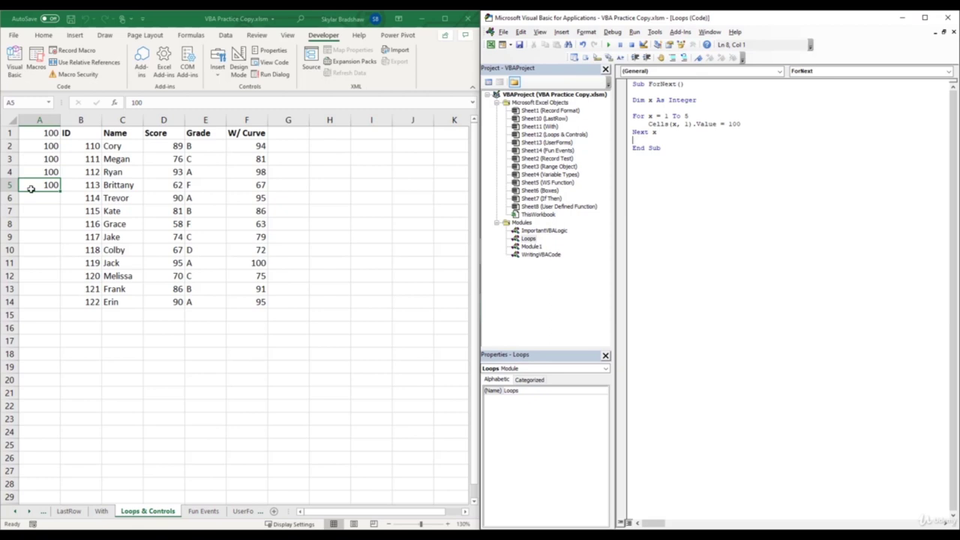
{"action": "right_click", "coordinate": [42, 122]}
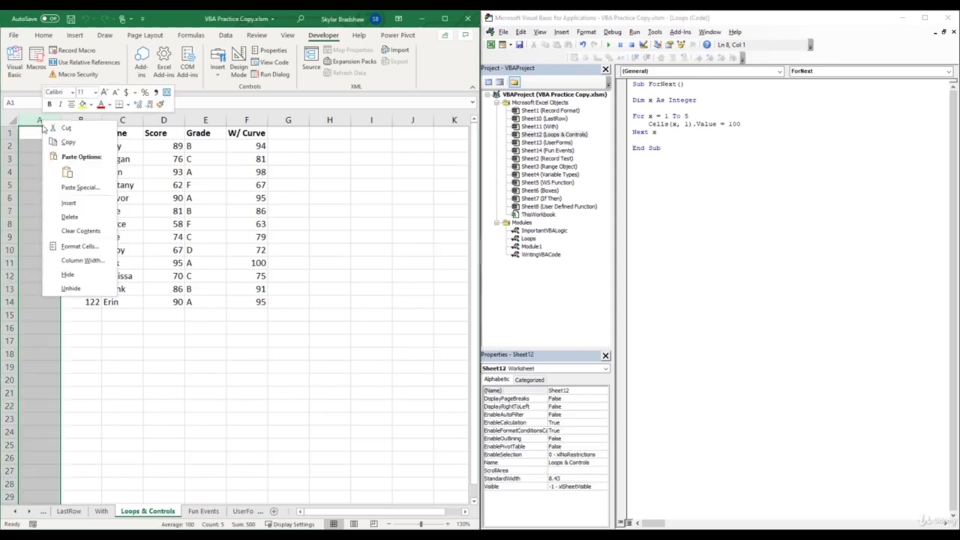
{"action": "left_click", "coordinate": [70, 217]}
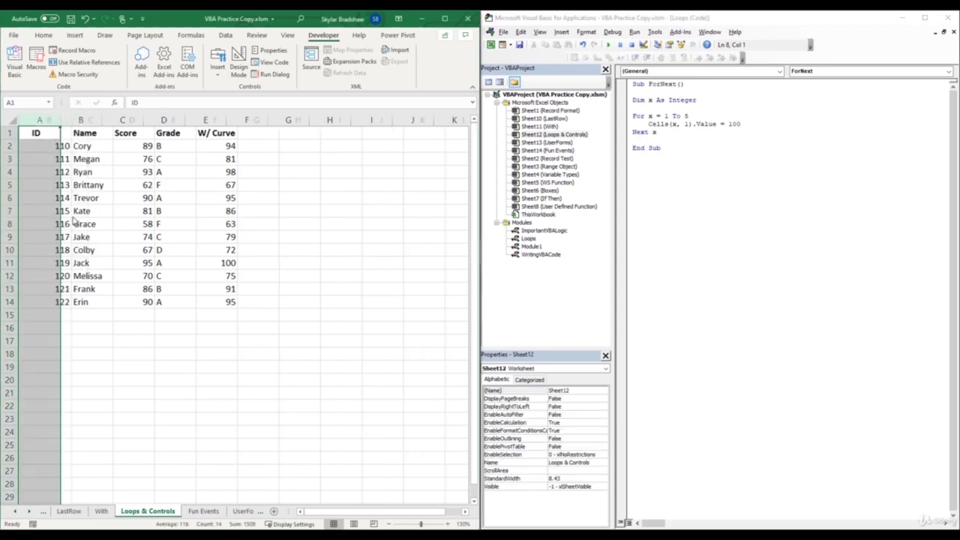
{"action": "left_click", "coordinate": [47, 314]}
Comment out the test loop lines from Dim x to Next x
{"action": "left_click", "coordinate": [663, 133]}
{"action": "left_click_drag", "start_coordinate": [663, 134], "coordinate": [630, 101]}
{"action": "left_click", "coordinate": [673, 58]}
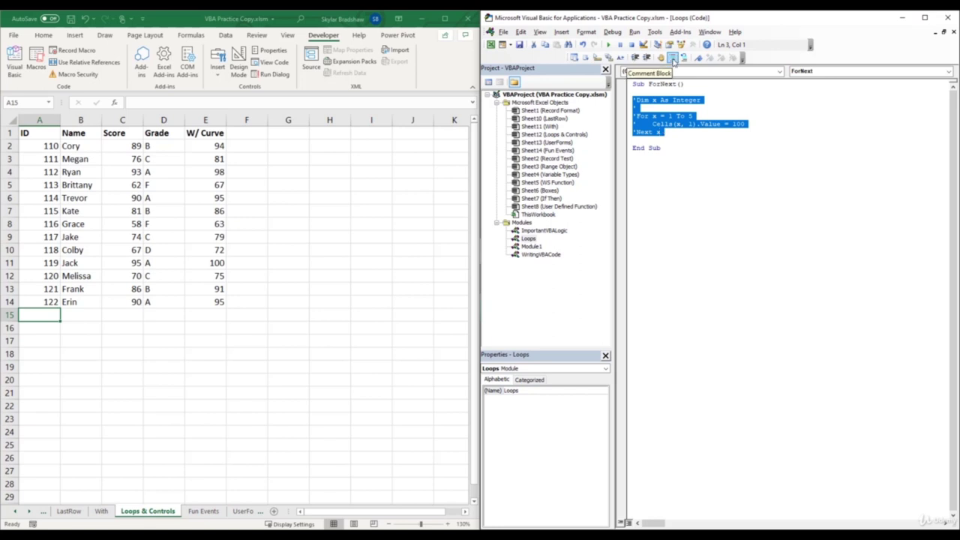
Below the commented code, declare x and LR As Integer
{"action": "left_click", "coordinate": [644, 140]}
{"action": "key", "text": "Return"}
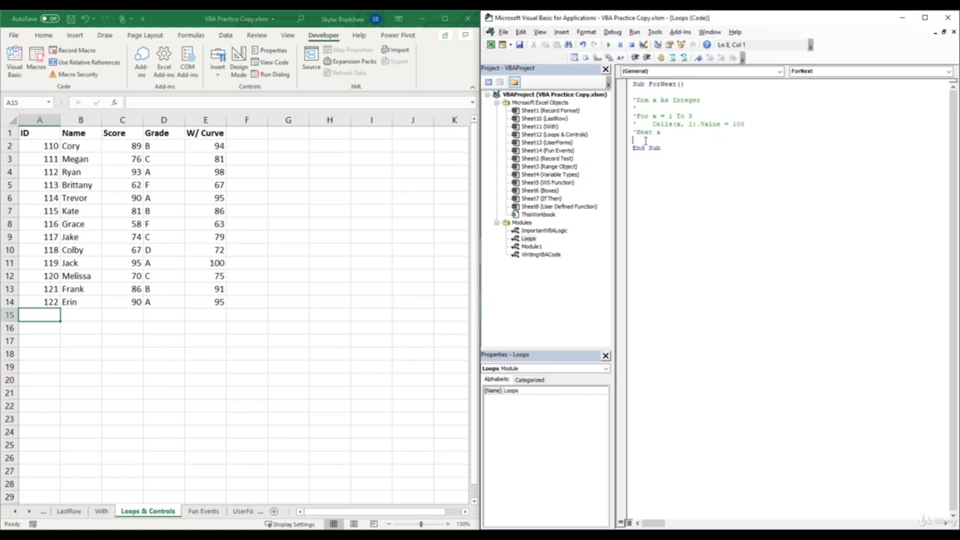
{"action": "type", "text": "dim x As Integer"}
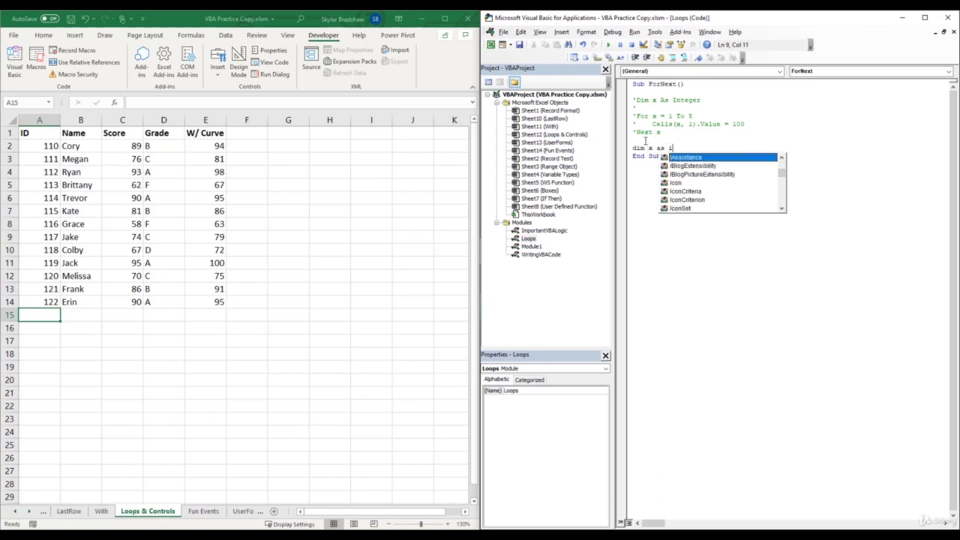
{"action": "key", "text": "Return"}
{"action": "type", "text": "dim LR"}
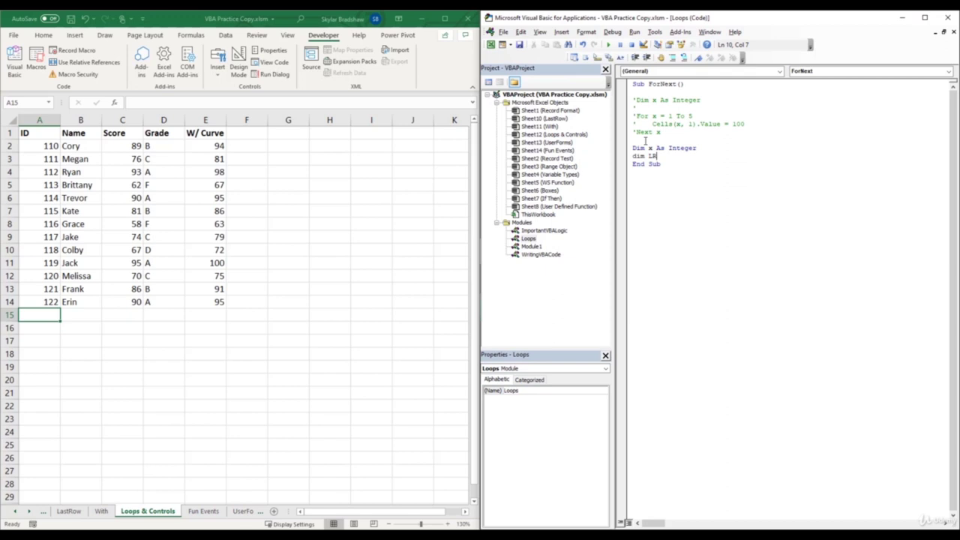
{"action": "type", "text": " as in"}
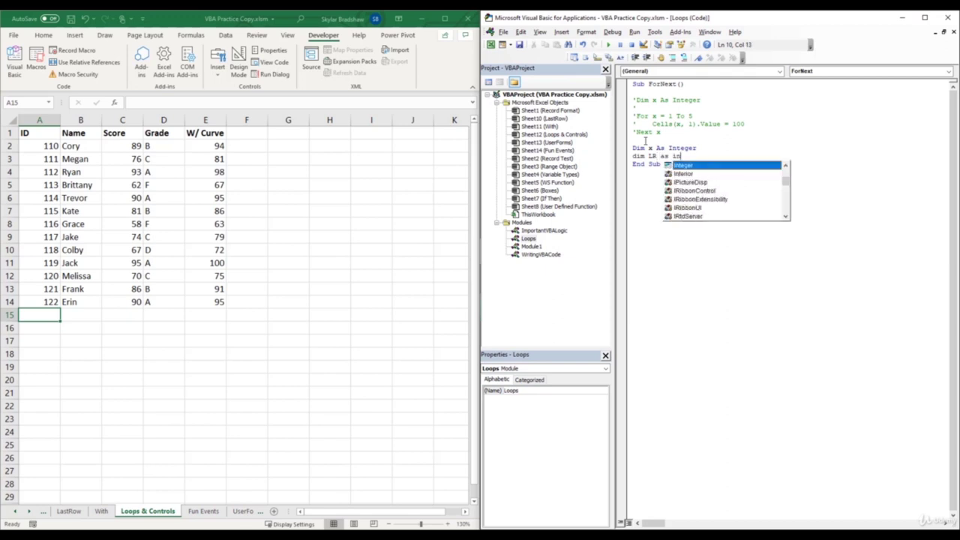
{"action": "key", "text": "Return"}
{"action": "key", "text": "Return"}
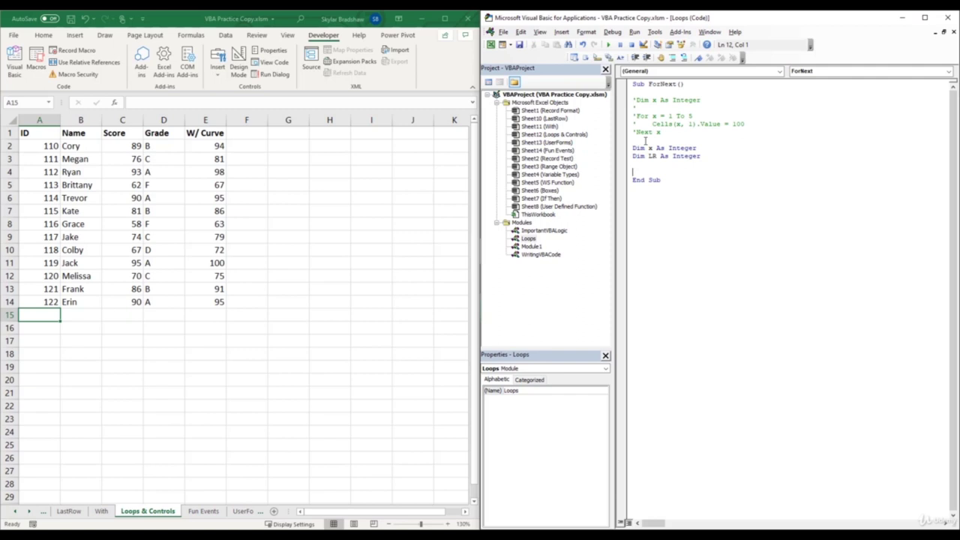
Write LR = Cells(Rows.Count, 1).End(xlUp).Row to capture the last used row
{"action": "type", "text": "LR ="}
{"action": "key", "text": "Return"}
{"action": "key", "text": "Return"}
{"action": "left_click", "coordinate": [653, 171]}
{"action": "type", "text": "cells("}
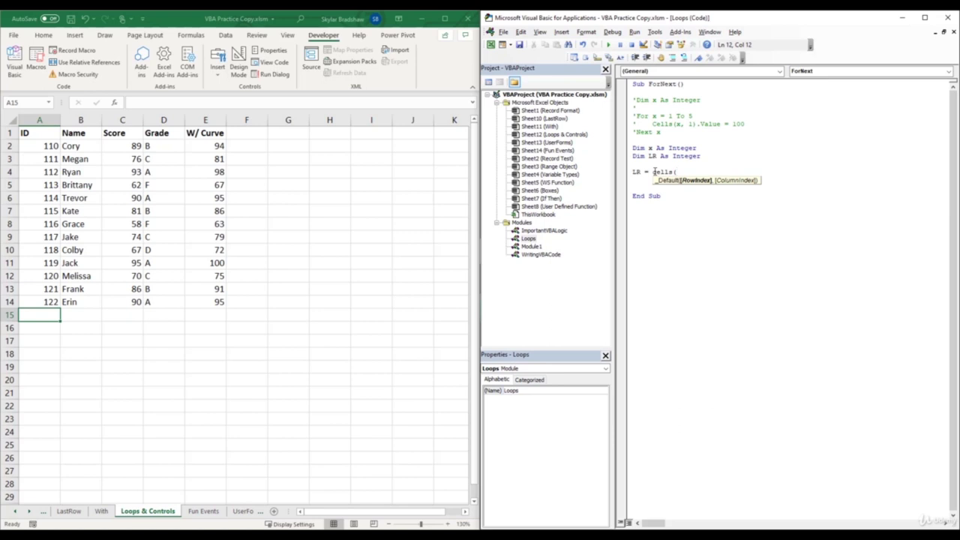
{"action": "type", "text": "rows.cou"}
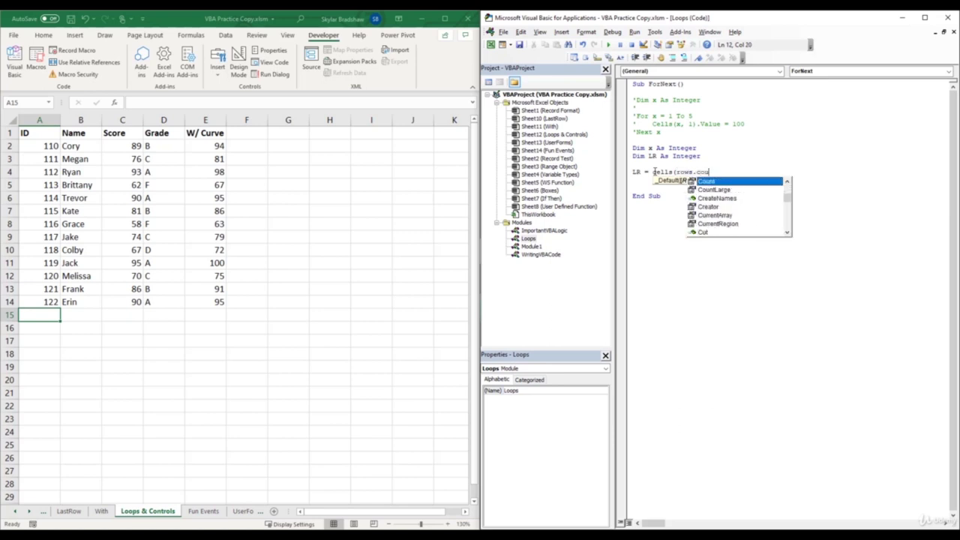
{"action": "key", "text": "Tab"}
{"action": "type", "text": ","}
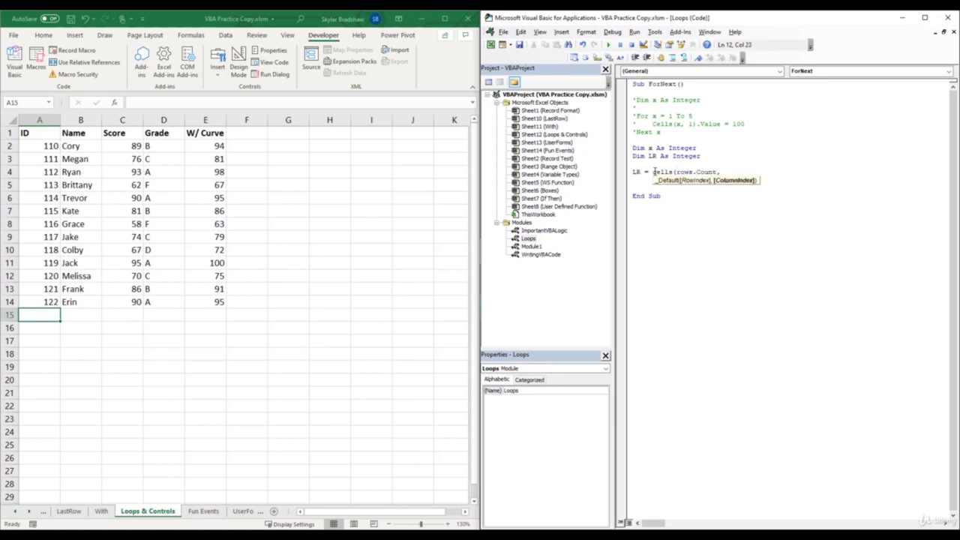
{"action": "type", "text": "1).end(xl"}
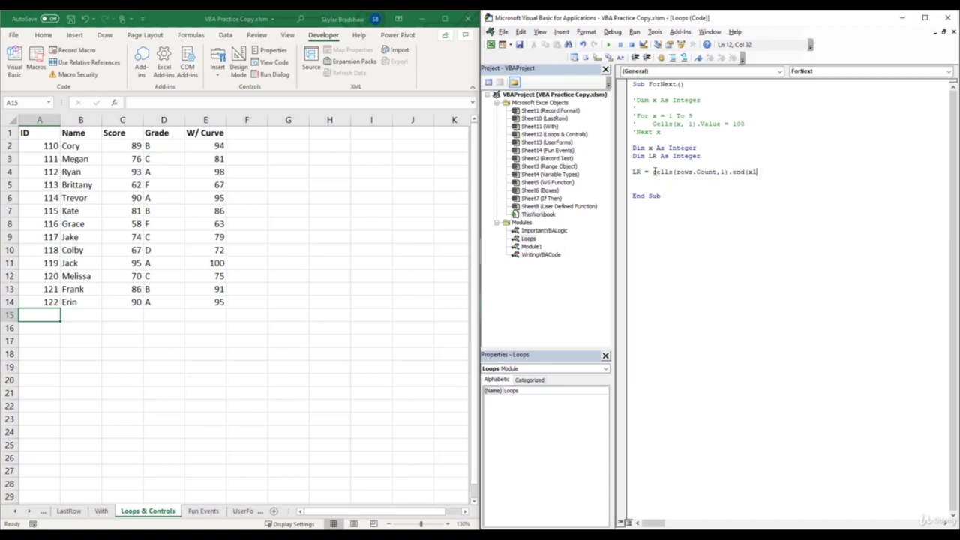
{"action": "type", "text": "up).Row"}
{"action": "key", "text": "Return"}
{"action": "key", "text": "Return"}
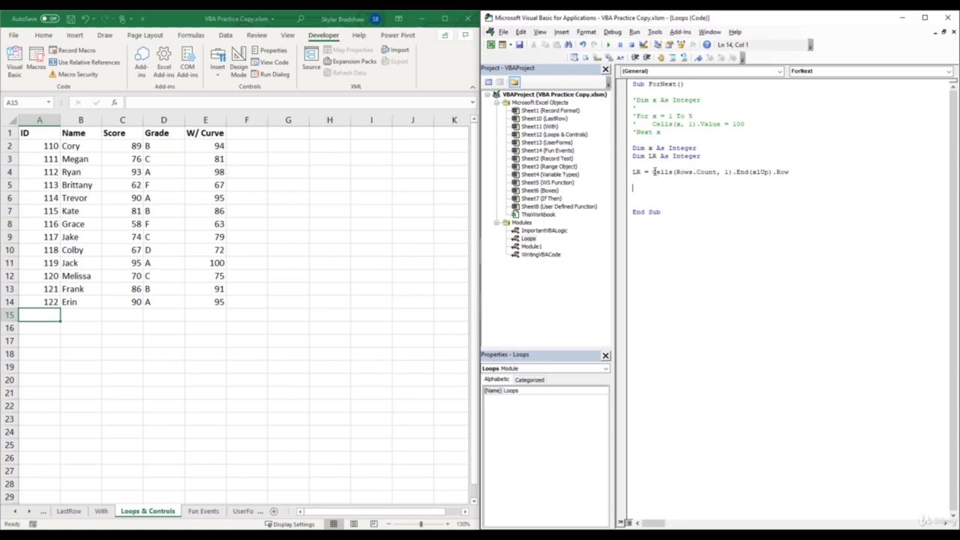
{"action": "left_click_drag", "start_coordinate": [219, 133], "coordinate": [207, 302]}
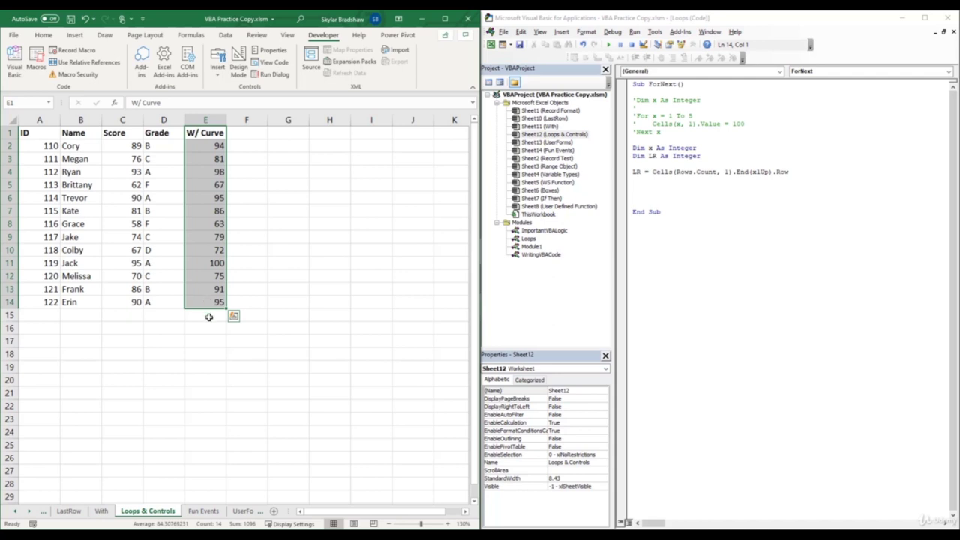
{"action": "left_click", "coordinate": [207, 316]}
{"action": "left_click", "coordinate": [635, 189]}
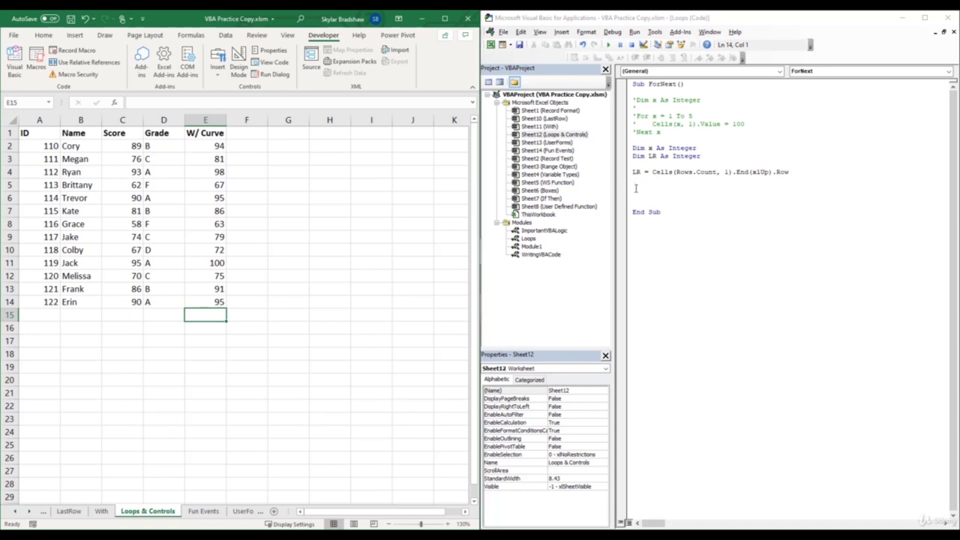
{"action": "type", "text": "for x ="}
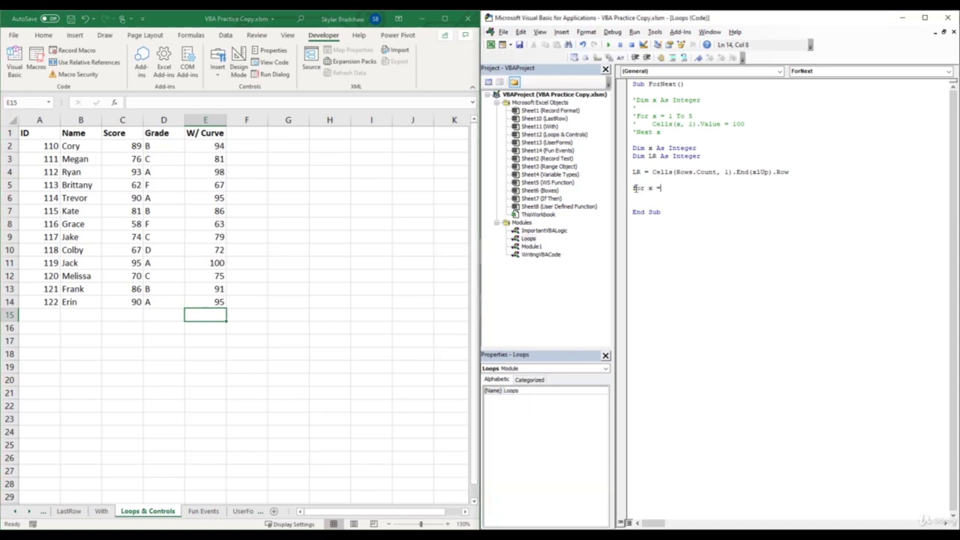
{"action": "type", "text": " 1 to"}
Write the For x = 1 To LR loop with Next x and an If Cells(x, 5) >= 90 Then test
{"action": "type", "text": "LR"}
{"action": "key", "text": "Return"}
{"action": "key", "text": "Return"}
{"action": "type", "text": "next x"}
{"action": "type", "text": "if "}
{"action": "type", "text": "cells("}
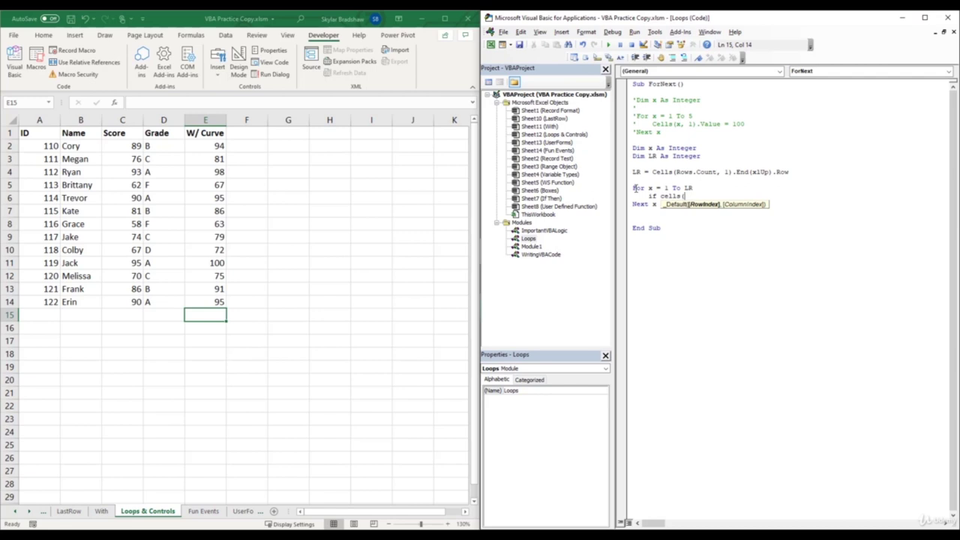
{"action": "type", "text": "x,"}
{"action": "type", "text": "5"}
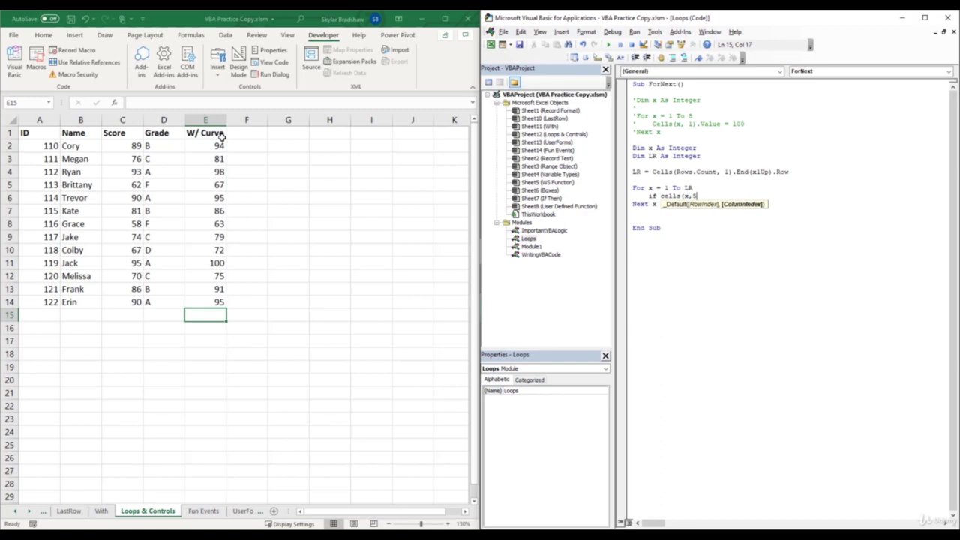
{"action": "type", "text": ")"}
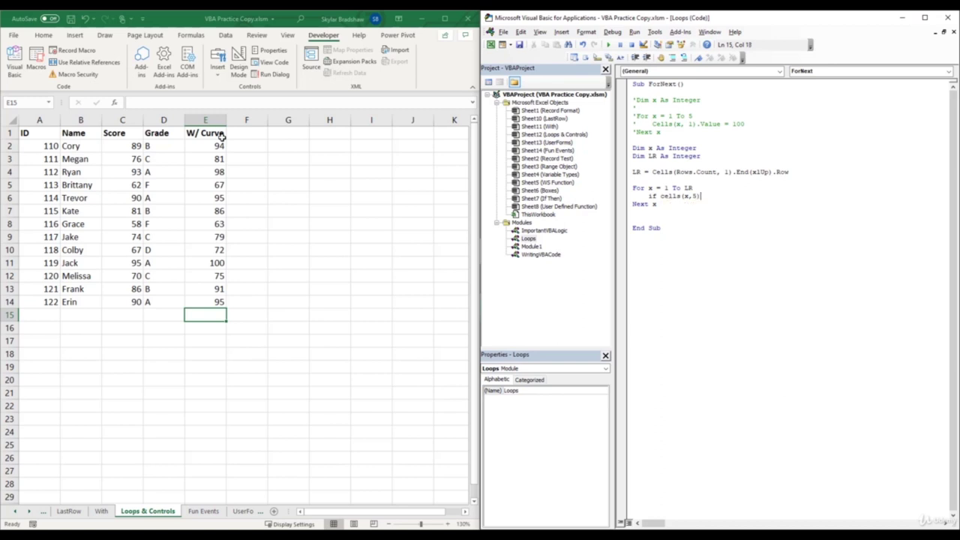
{"action": "type", "text": ">=90"}
{"action": "key", "text": "Return"}
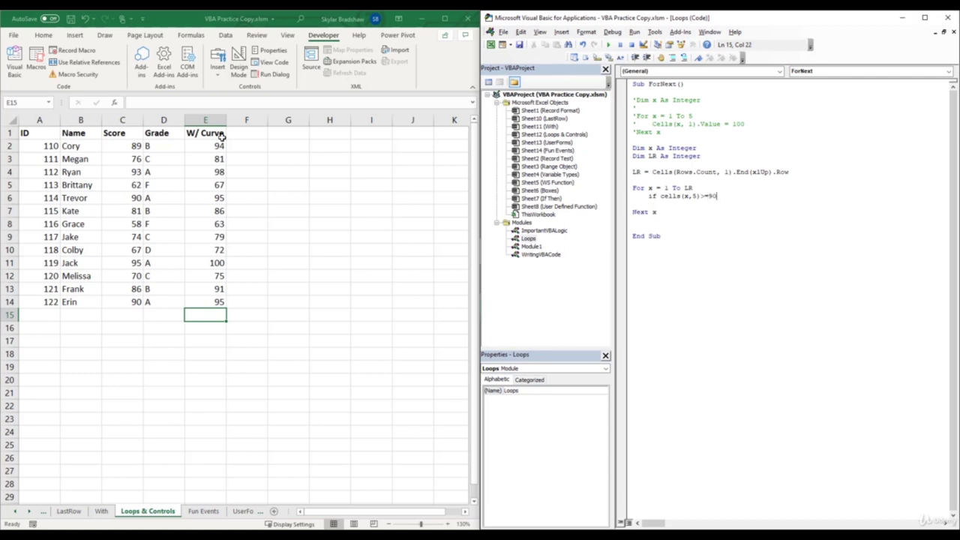
{"action": "type", "text": "Then"}
{"action": "key", "text": "Return"}
Inside the If, set Cells(x, 5).Interior.Color = vbGreen, add End If, and start stepping the macro
{"action": "type", "text": "c"}
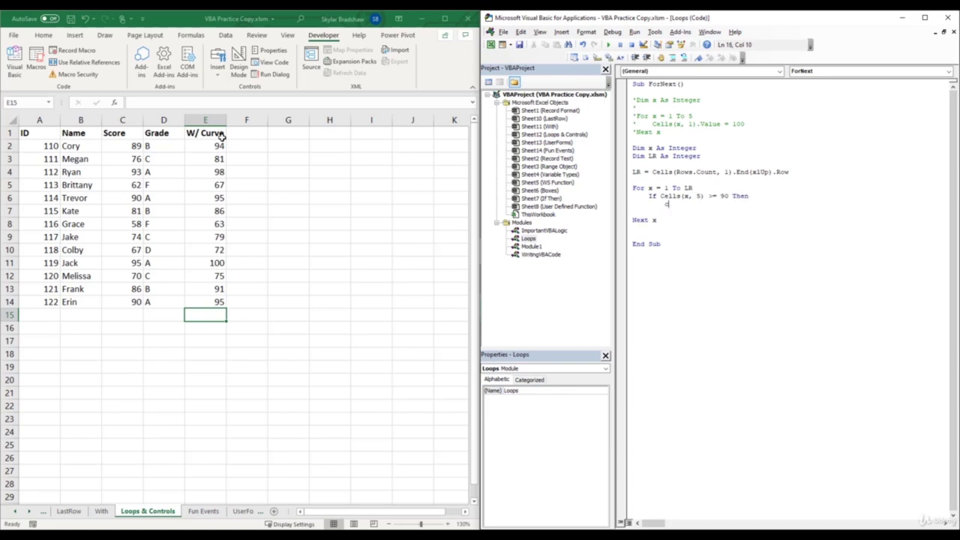
{"action": "type", "text": "ells(x,"}
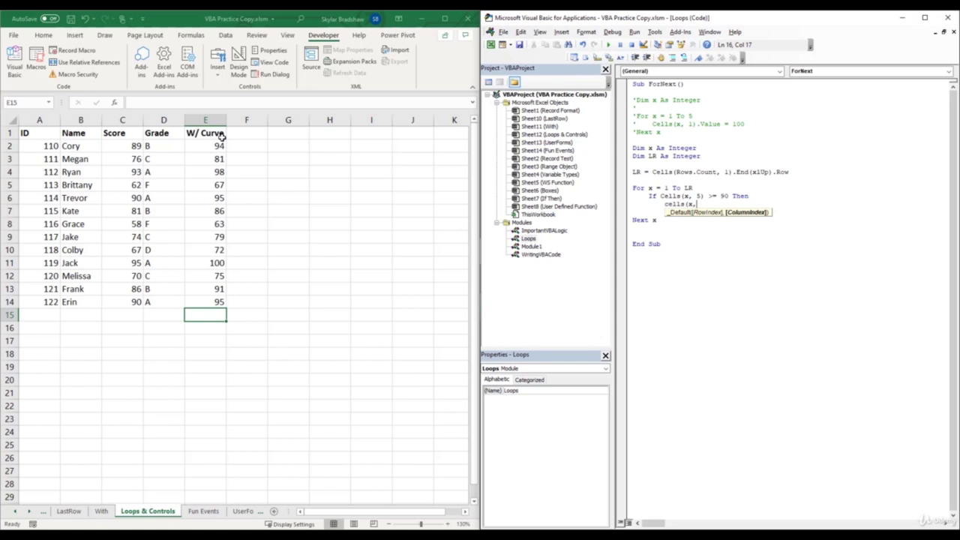
{"action": "type", "text": "5).interi"}
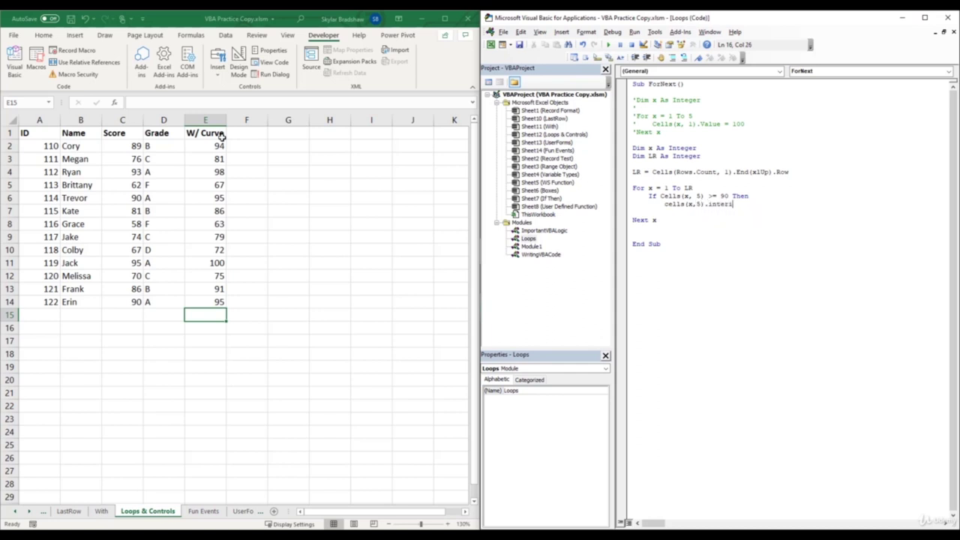
{"action": "type", "text": "or.color = vbgreen"}
{"action": "key", "text": "Down"}
{"action": "key", "text": "Up"}
{"action": "key", "text": "Return"}
{"action": "type", "text": "end if"}
{"action": "key", "text": "Down"}
{"action": "key", "text": "Delete"}
{"action": "key", "text": "BackSpace"}
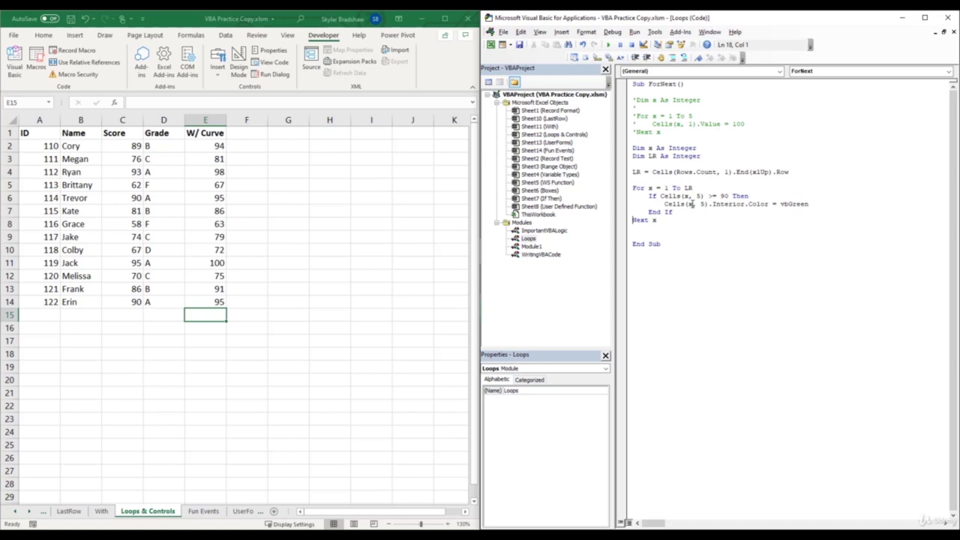
{"action": "key", "text": "F8"}
{"action": "key", "text": "F8"}
{"action": "key", "text": "F8"}
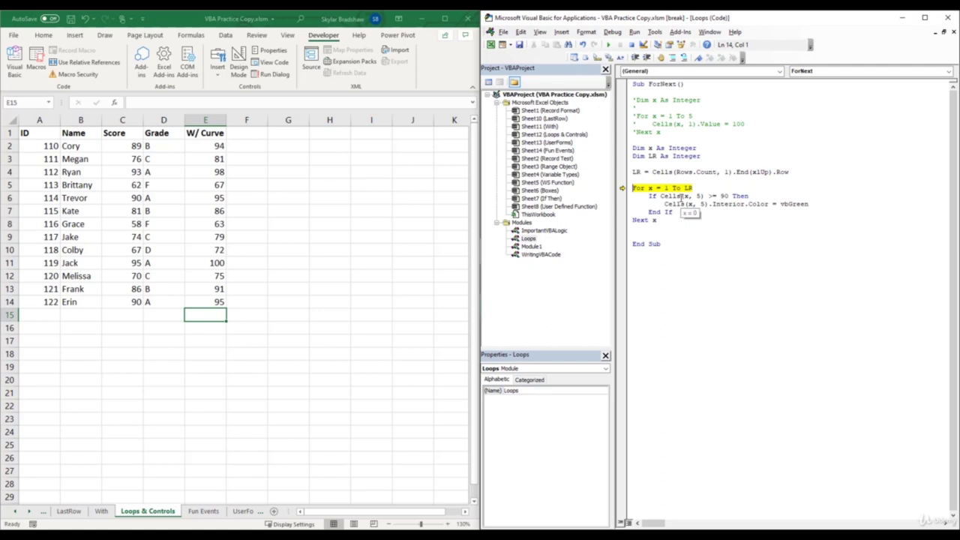
Step through ForNext with F8, confirming LR is 14, until E1 turns green, then reset the run
{"action": "mouse_move", "coordinate": [634, 173]}
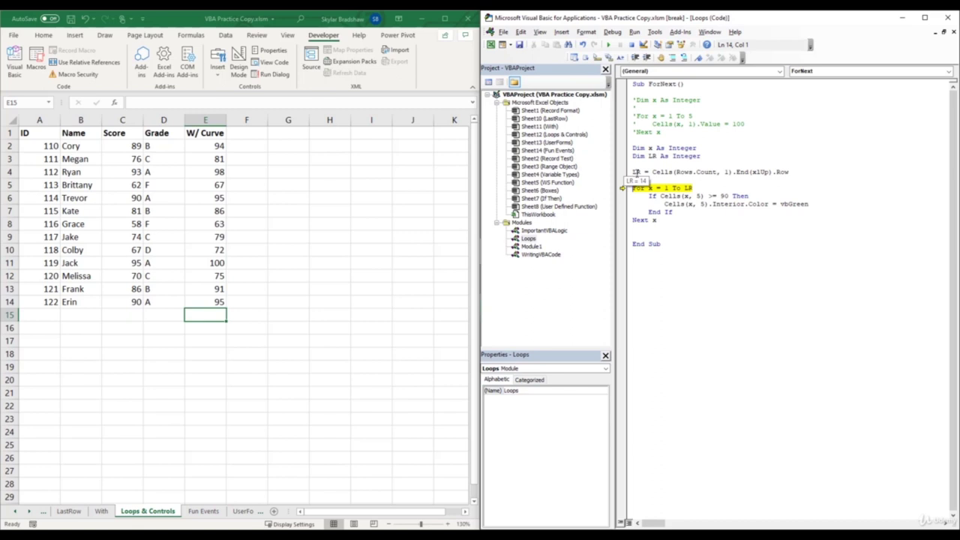
{"action": "mouse_move", "coordinate": [686, 185]}
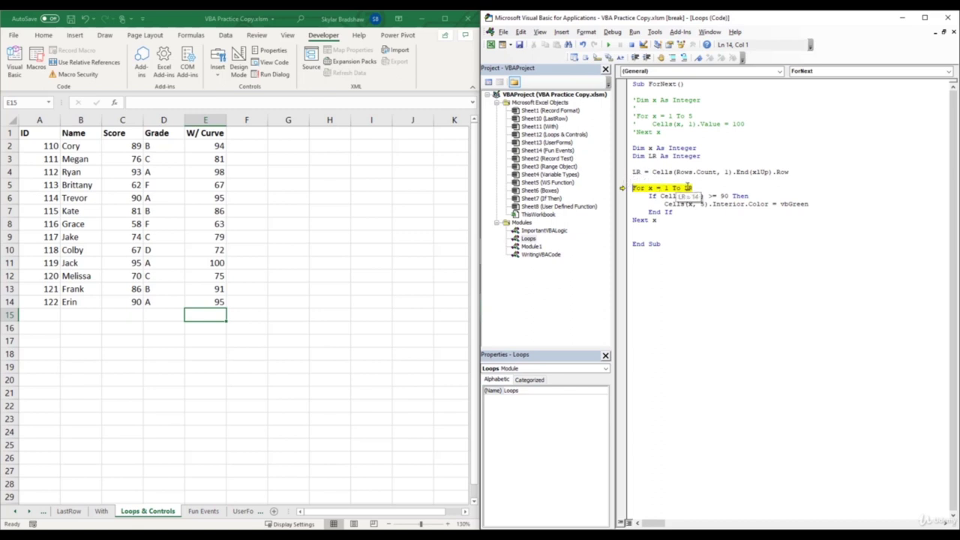
{"action": "key", "text": "F8"}
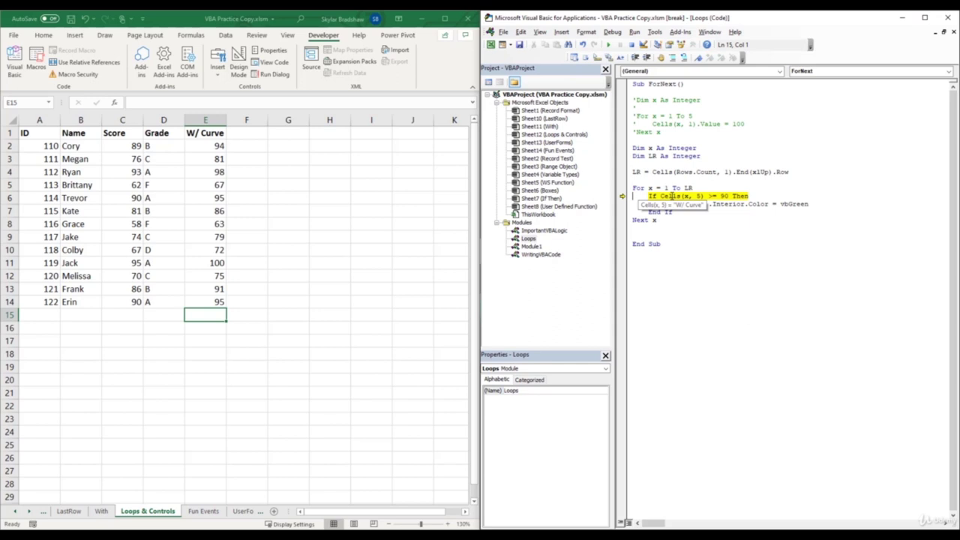
{"action": "key", "text": "F8"}
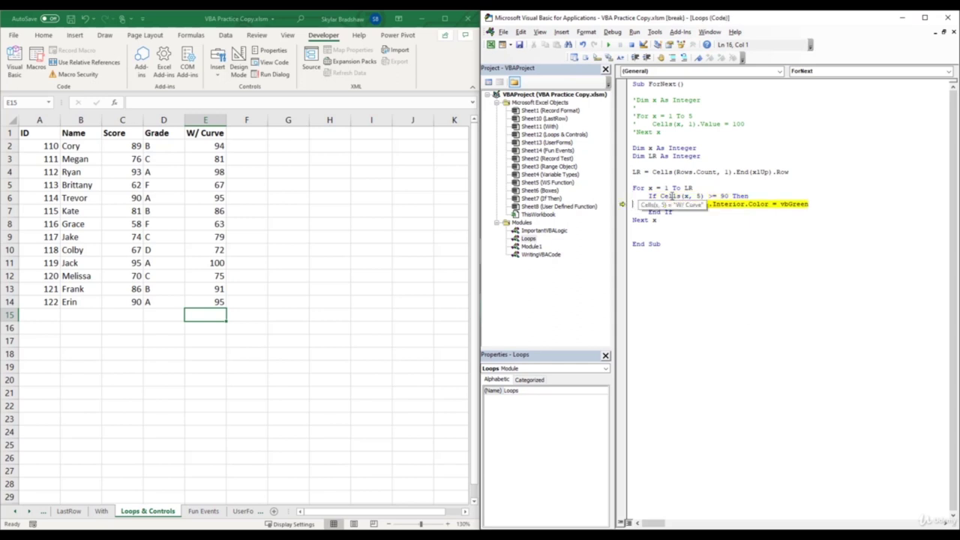
{"action": "key", "text": "F8"}
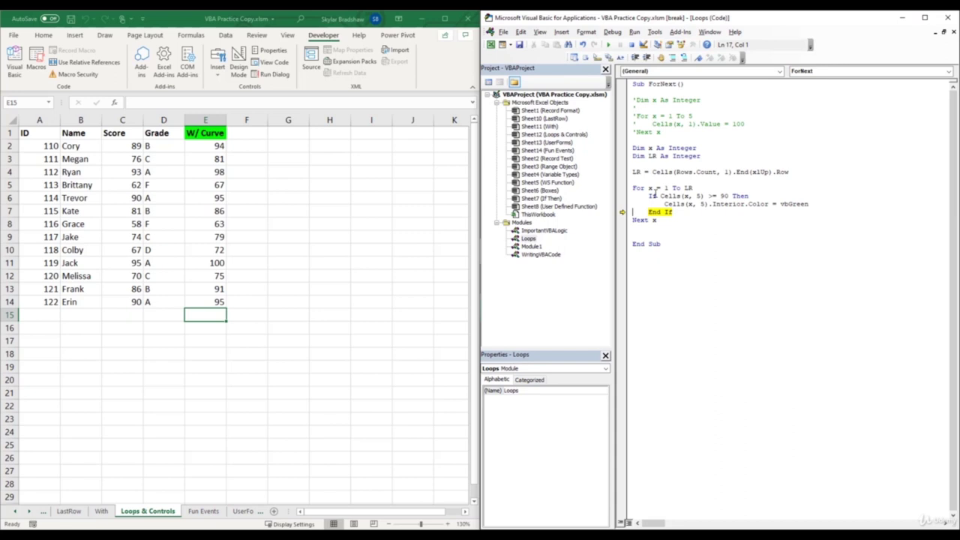
{"action": "left_click", "coordinate": [633, 45]}
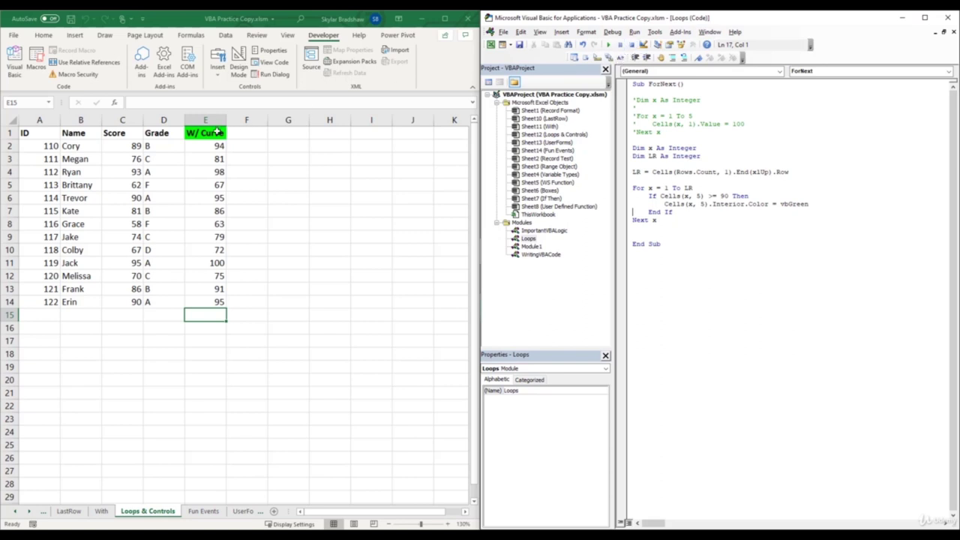
Set header cell E1's fill to No Fill to remove its green colour
{"action": "left_click", "coordinate": [218, 133]}
{"action": "left_click", "coordinate": [44, 35]}
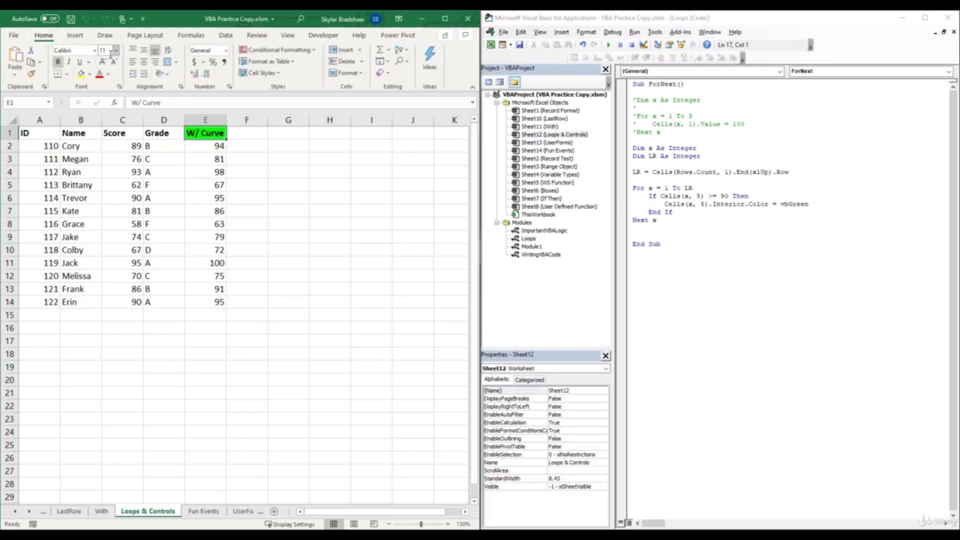
{"action": "left_click", "coordinate": [91, 75]}
{"action": "left_click", "coordinate": [99, 185]}
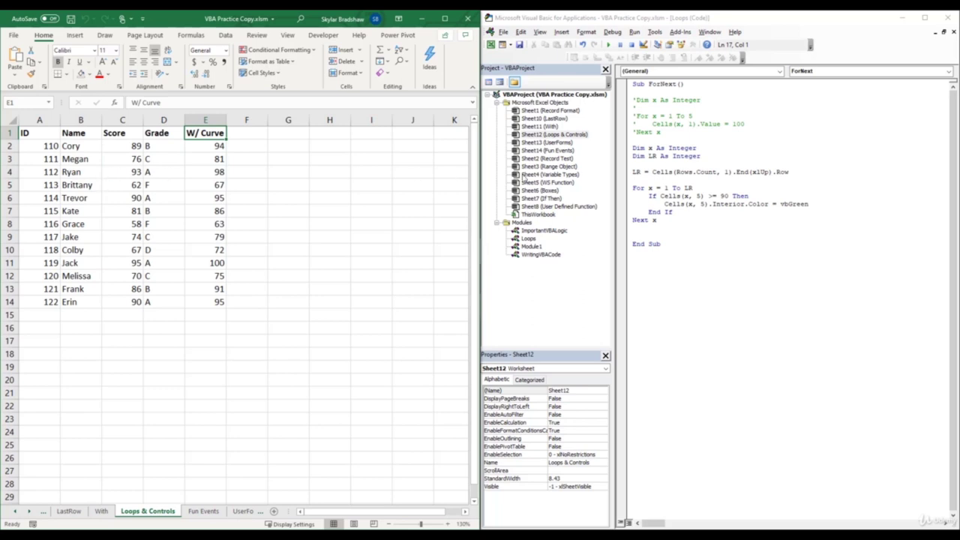
{"action": "left_click", "coordinate": [666, 188]}
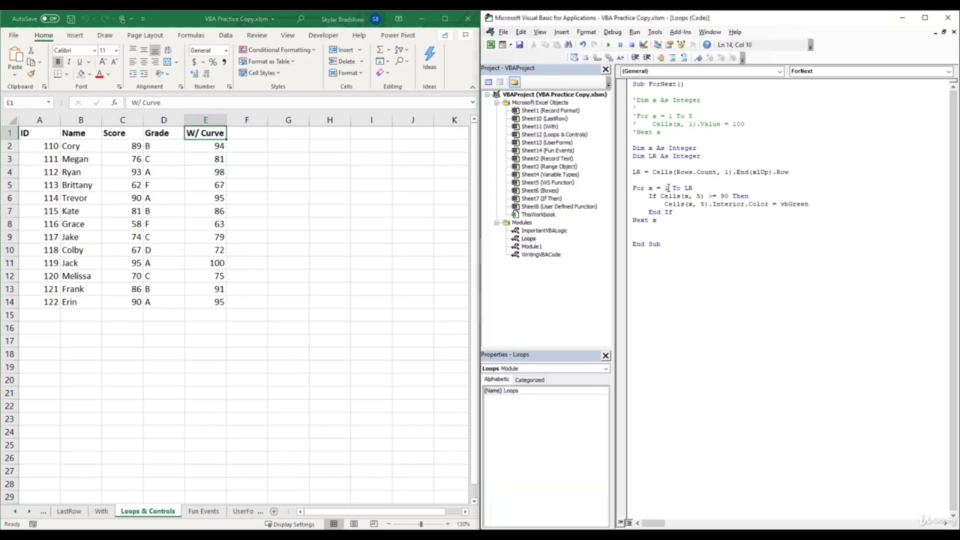
Change the loop to For x = 2 To LR and run the macro
{"action": "key", "text": "BackSpace"}
{"action": "type", "text": "2"}
{"action": "left_click", "coordinate": [714, 189]}
{"action": "left_click", "coordinate": [609, 45]}
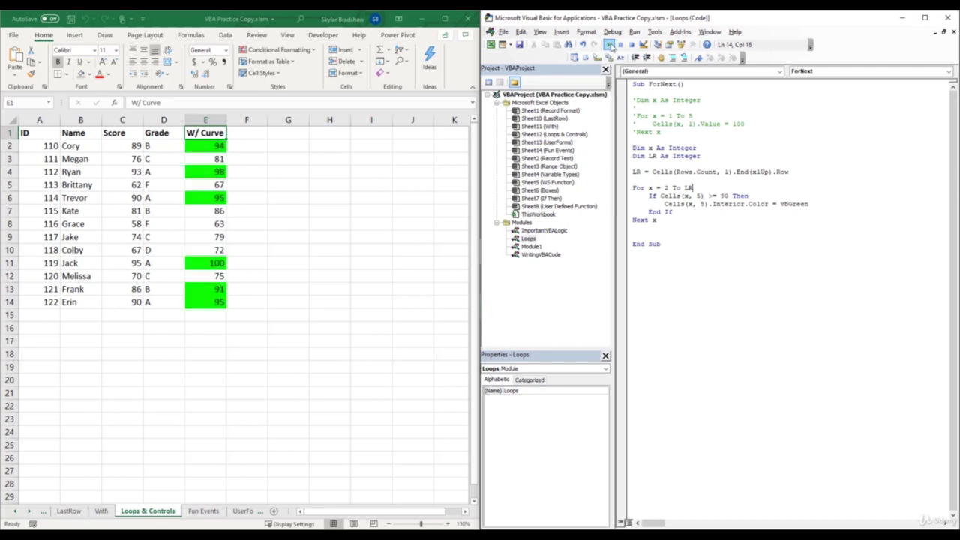
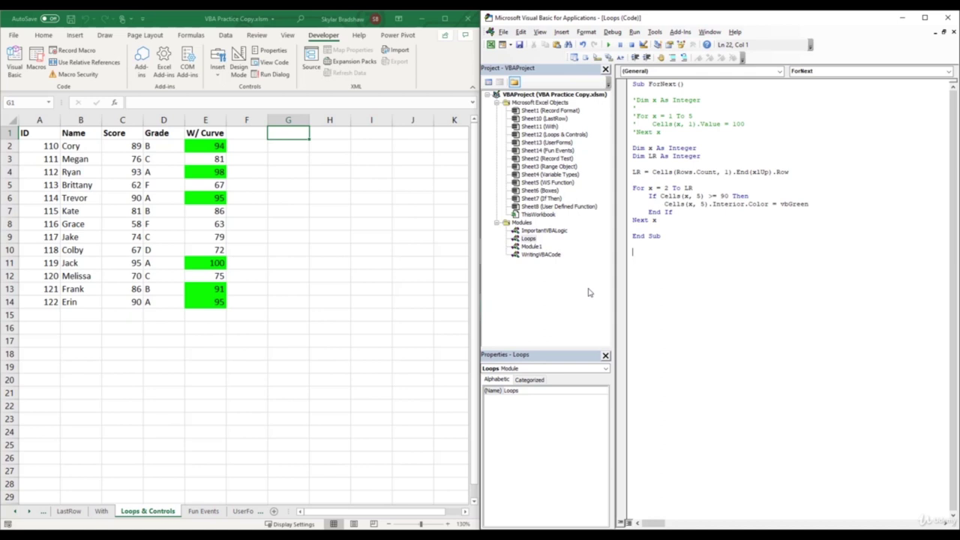
Create a DoUntil sub in the Loops module that declares Dim x As Integer
{"action": "type", "text": "sub DoUntil"}
{"action": "key", "text": "Return"}
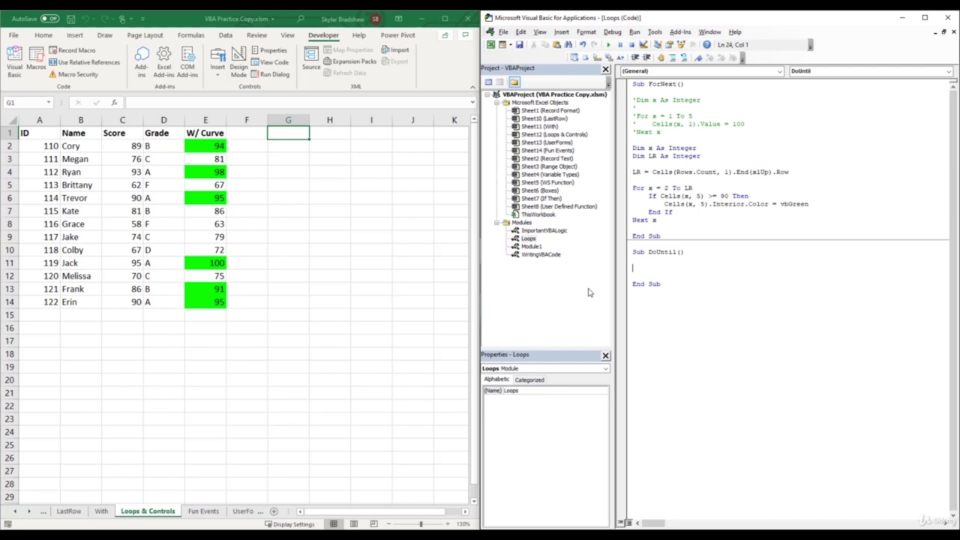
{"action": "type", "text": "dim x as int"}
{"action": "key", "text": "Return"}
{"action": "key", "text": "Return"}
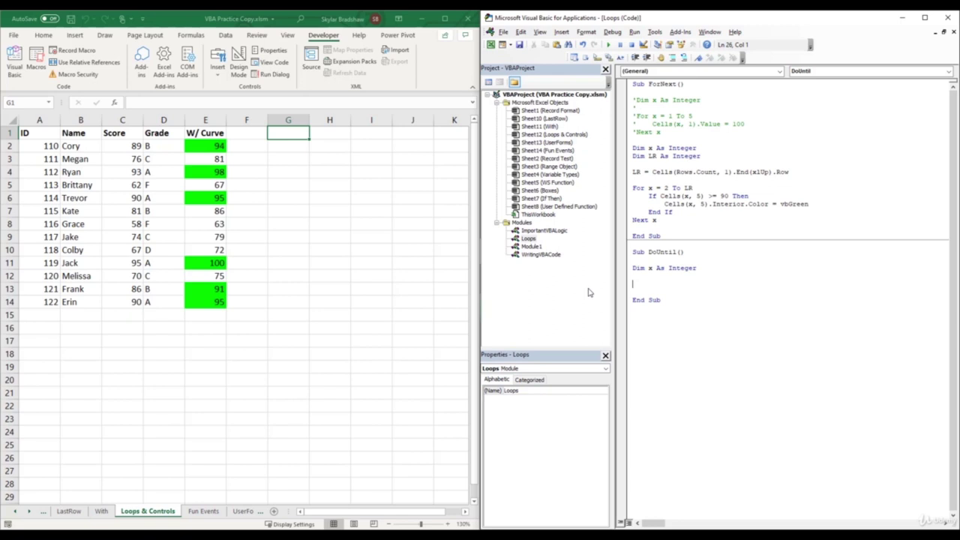
Set x = 1 and write Do Until Cells(x, 5) = "" with its closing Loop
{"action": "type", "text": "x = 1"}
{"action": "key", "text": "Return"}
{"action": "type", "text": "do until"}
{"action": "type", "text": "cells(x,5"}
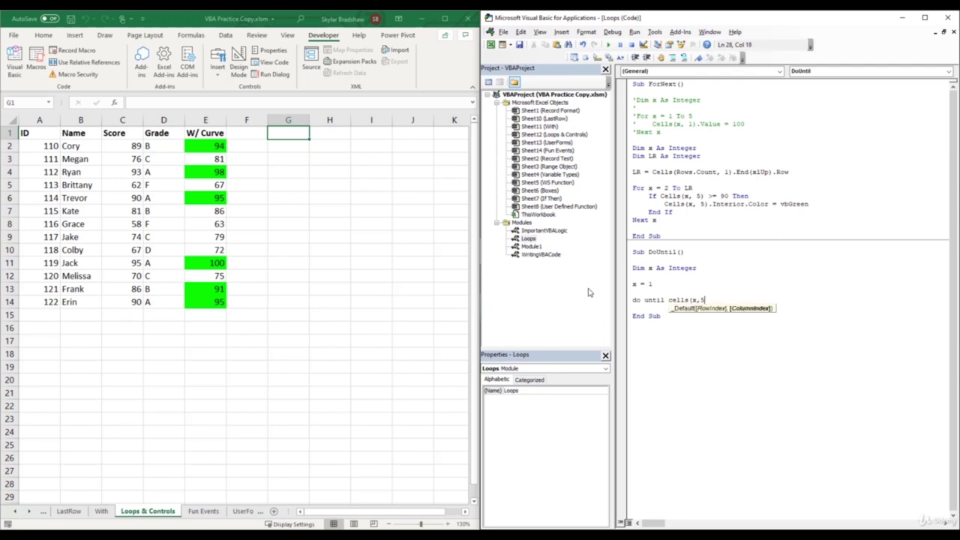
{"action": "type", "text": ") ="}
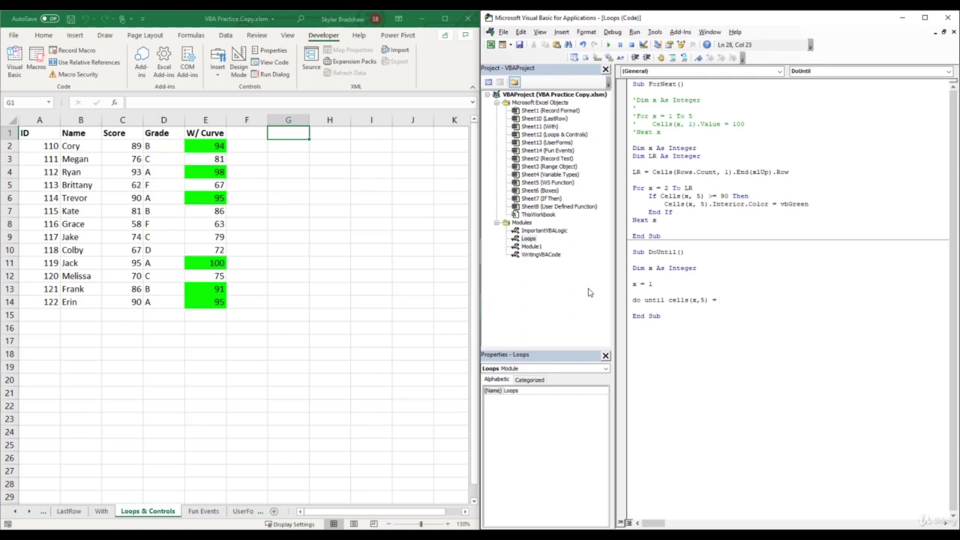
{"action": "type", "text": "\"\""}
{"action": "key", "text": "Return"}
{"action": "key", "text": "Return"}
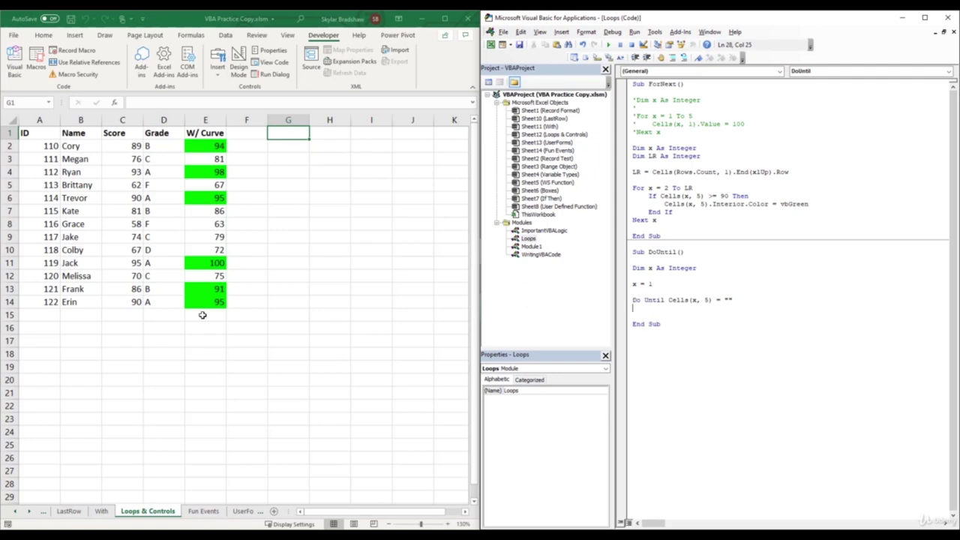
{"action": "type", "text": "Loop"}
Inside the loop, colour Cells(x, 5) vbRed when it is <= 70, then add x = x + 1
{"action": "type", "text": "if cells"}
{"action": "type", "text": "(x,5"}
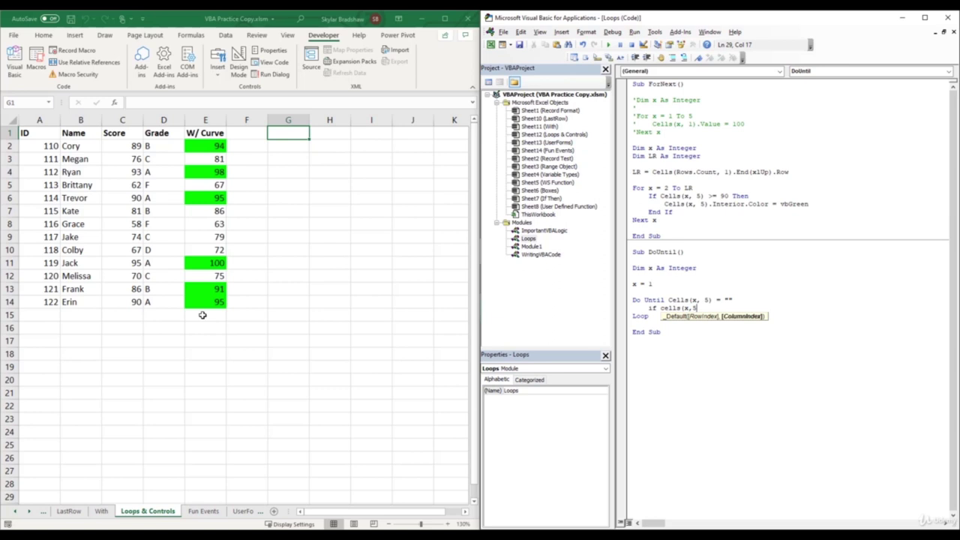
{"action": "type", "text": ") "}
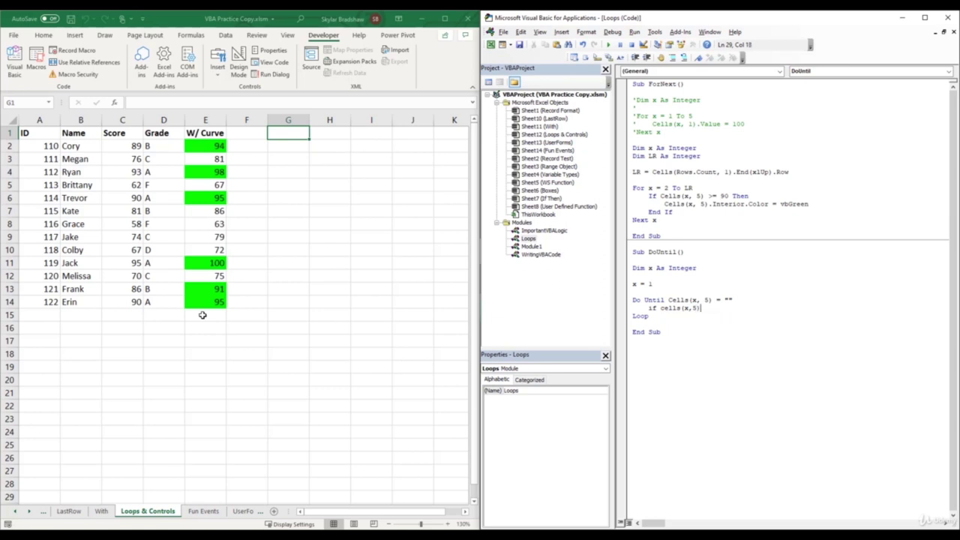
{"action": "type", "text": "<= 70 then"}
{"action": "key", "text": "Return"}
{"action": "type", "text": "cells(x,"}
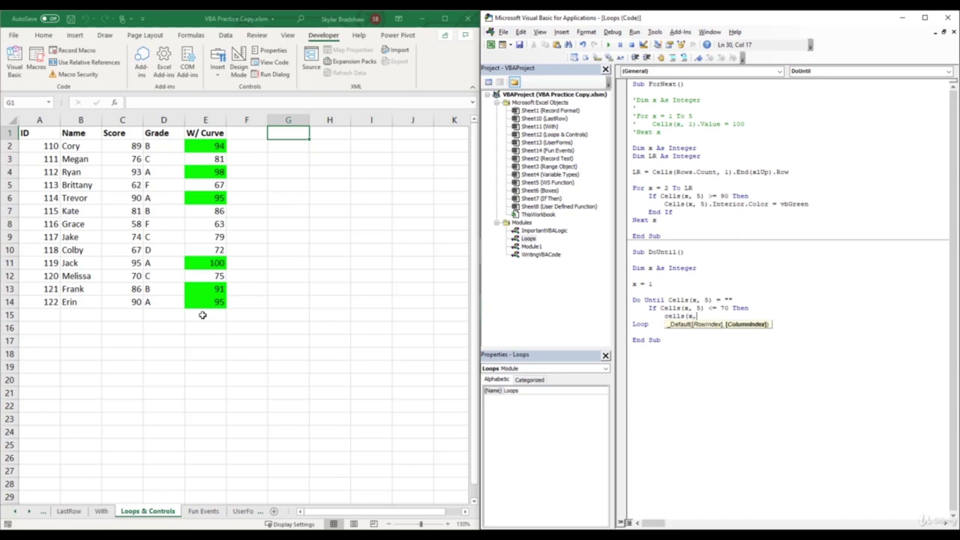
{"action": "type", "text": "5)."}
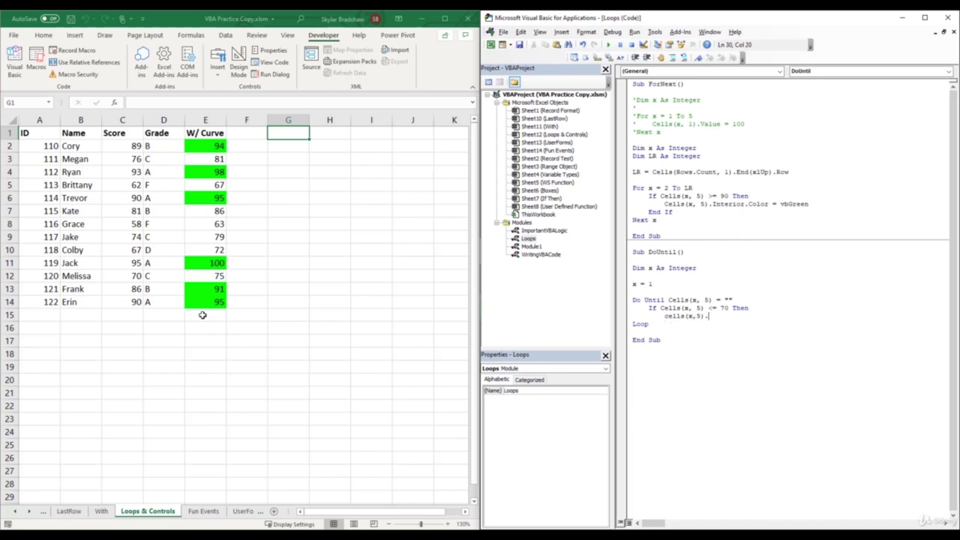
{"action": "type", "text": "interior.color = vbred"}
{"action": "key", "text": "Return"}
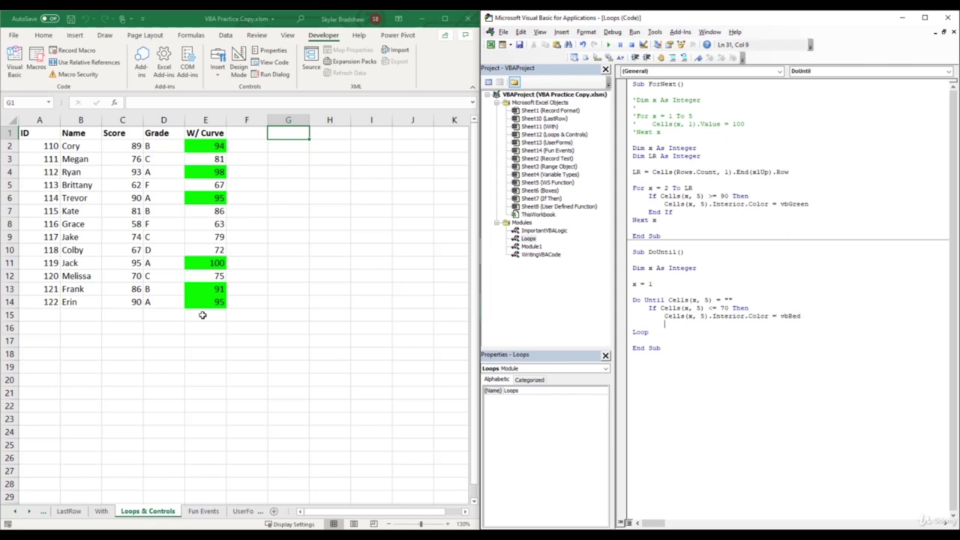
{"action": "type", "text": "end if"}
{"action": "key", "text": "Return"}
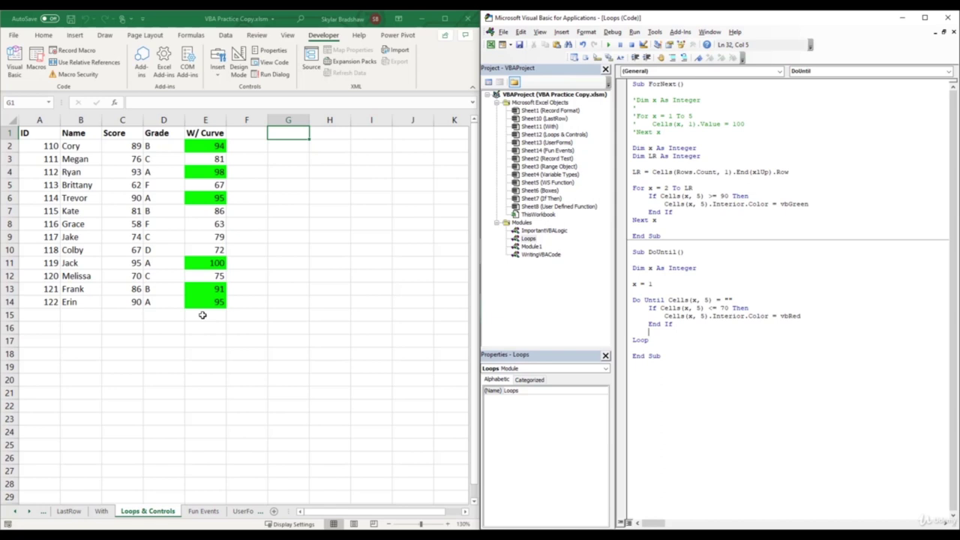
{"action": "type", "text": "x = x+1"}
Change x's starting value from 1 to 2 and run DoUntil on the sheet
{"action": "key", "text": "Down"}
{"action": "left_click_drag", "start_coordinate": [684, 331], "coordinate": [649, 337]}
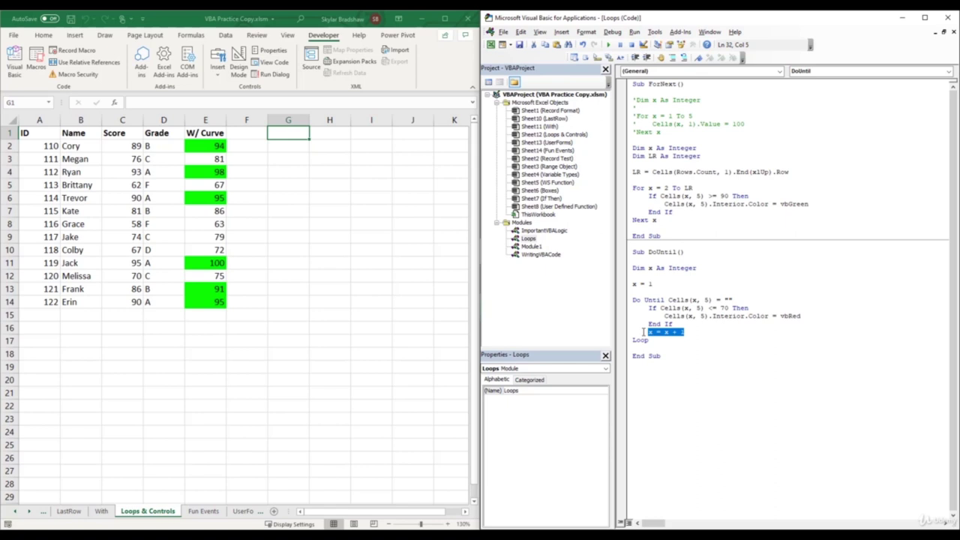
{"action": "left_click", "coordinate": [652, 284]}
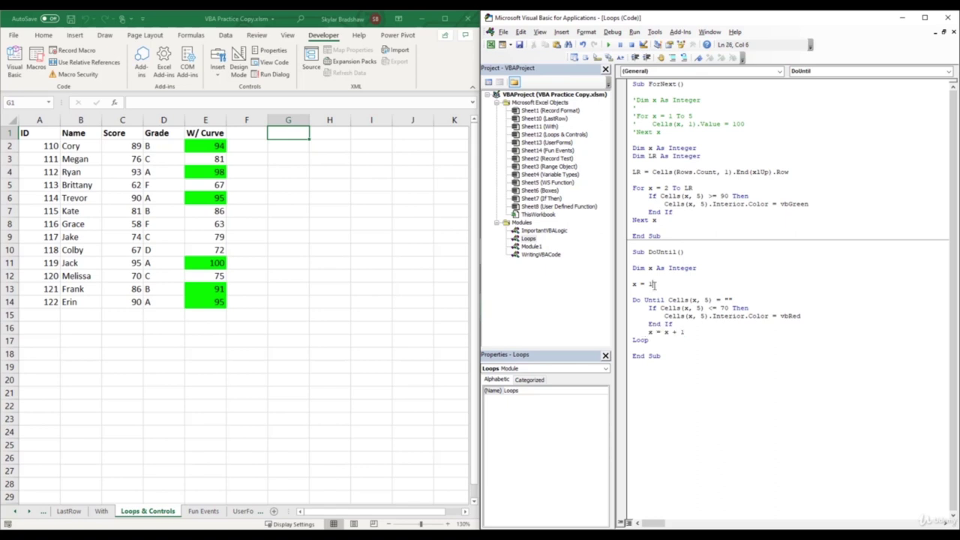
{"action": "type", "text": "2"}
{"action": "left_click", "coordinate": [608, 45]}
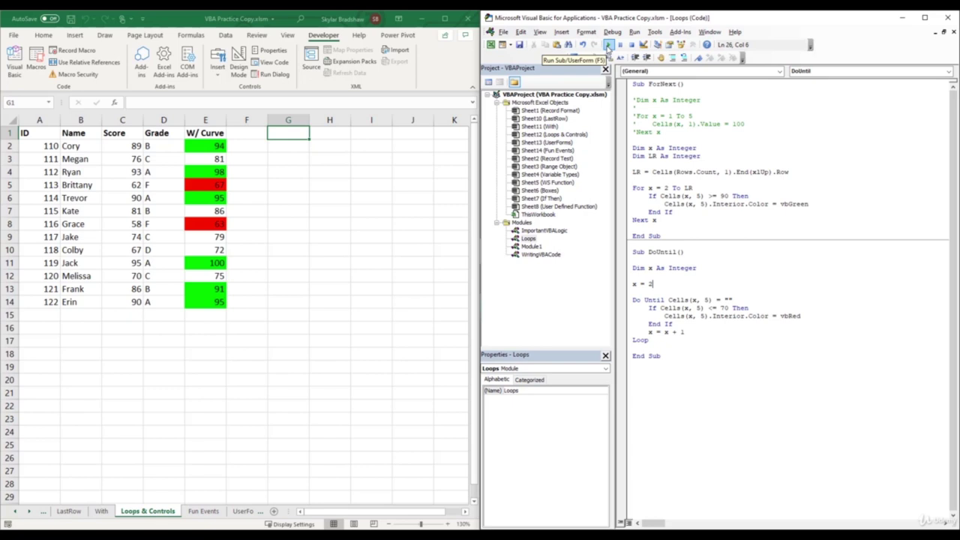
Run DoUntil again so the 67 and 58 curve scores turn red
{"action": "left_click", "coordinate": [608, 45]}
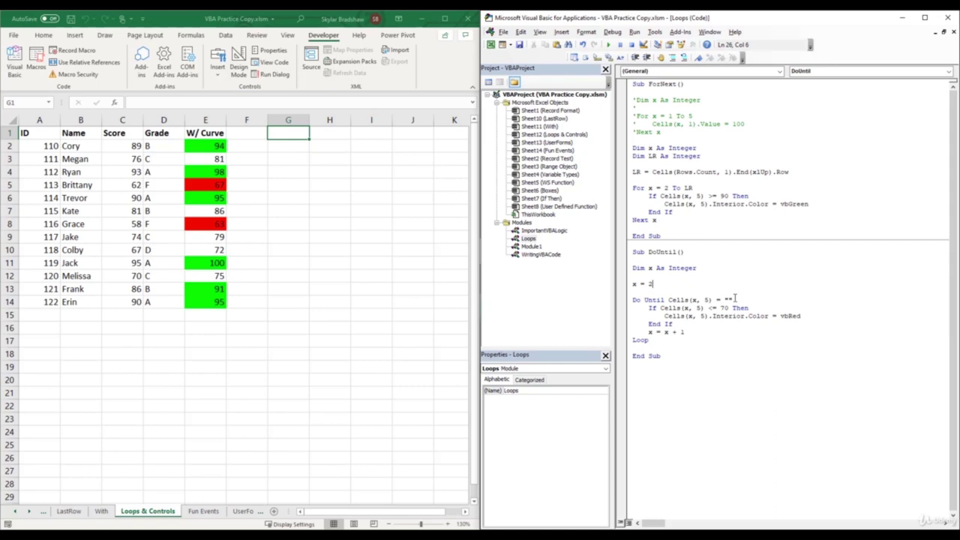
Point out the Do Until stop condition and x = x + 1 increment, then save the workbook
{"action": "left_click_drag", "start_coordinate": [733, 300], "coordinate": [644, 302]}
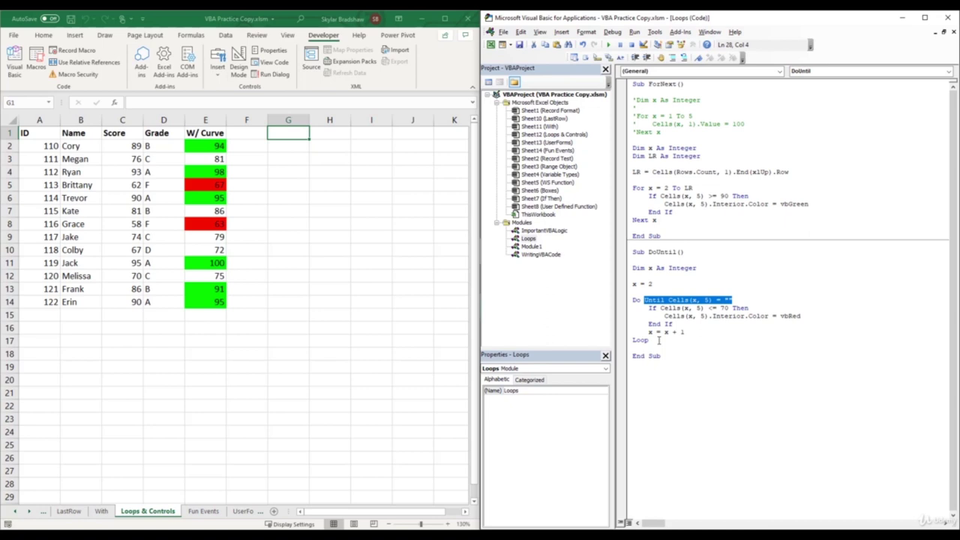
{"action": "left_click_drag", "start_coordinate": [686, 331], "coordinate": [649, 337]}
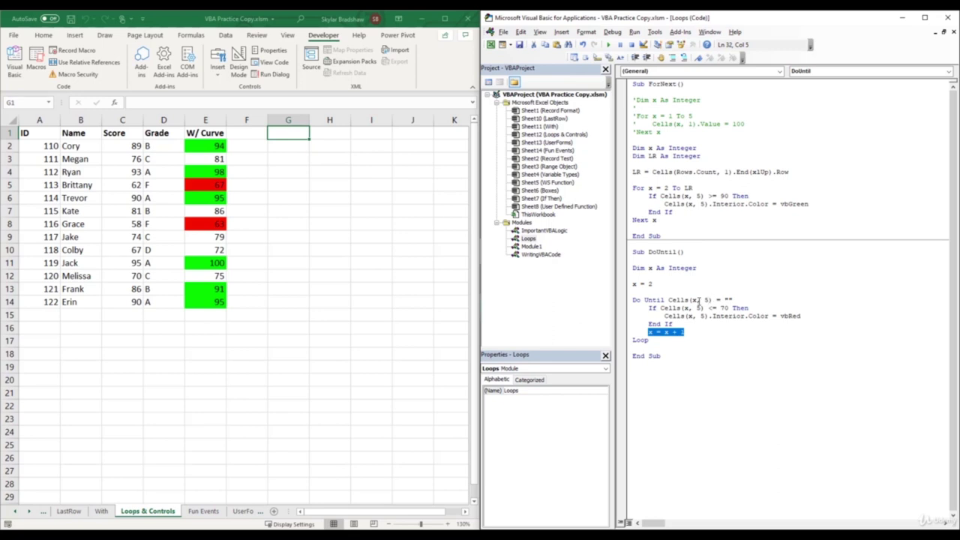
{"action": "left_click", "coordinate": [658, 378]}
{"action": "key", "text": "ctrl+s"}
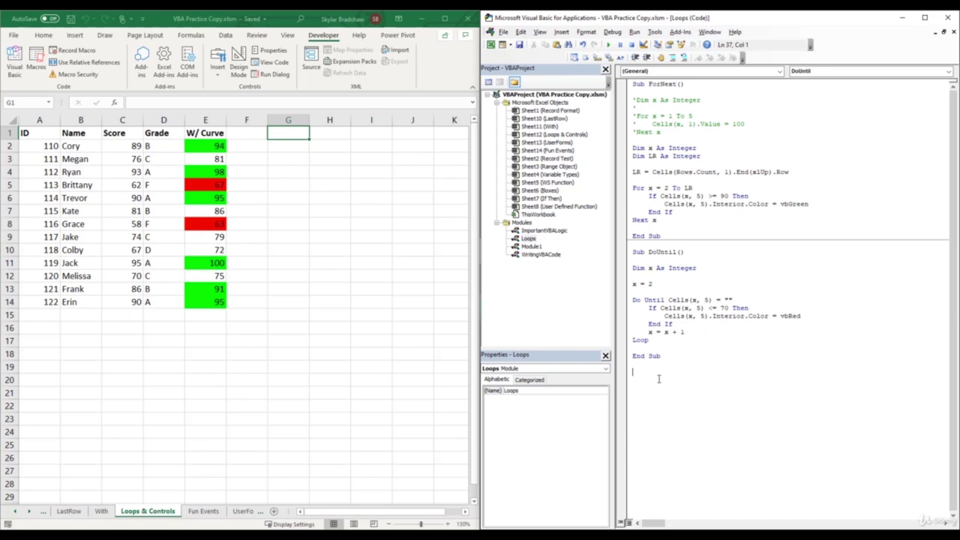
Type sub ForEach below DoUntil to create the empty ForEach procedure
{"action": "type", "text": "sub ForEach"}
{"action": "key", "text": "Return"}
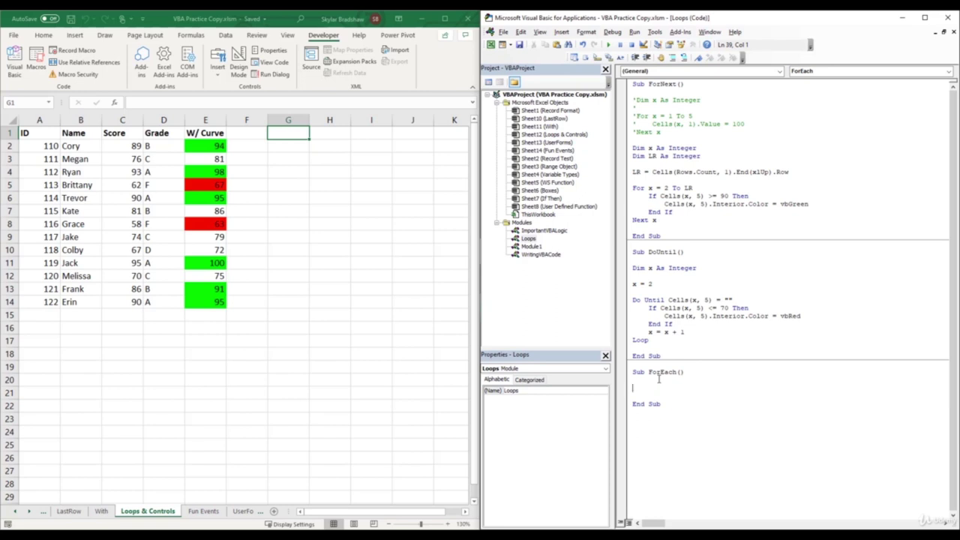
Declare ws As Worksheet and start a For Each ws In Worksheets loop
{"action": "type", "text": "dim ws as works"}
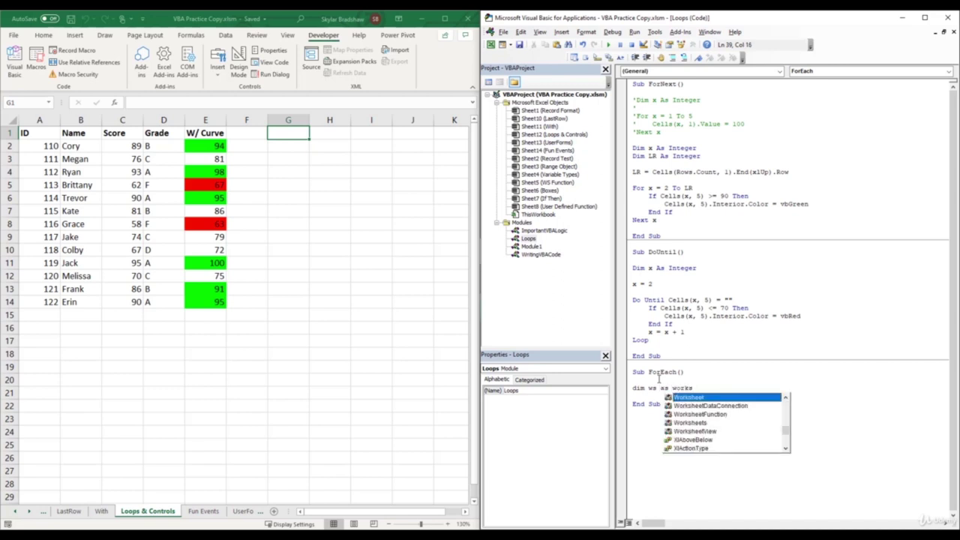
{"action": "key", "text": "Tab"}
{"action": "key", "text": "Return"}
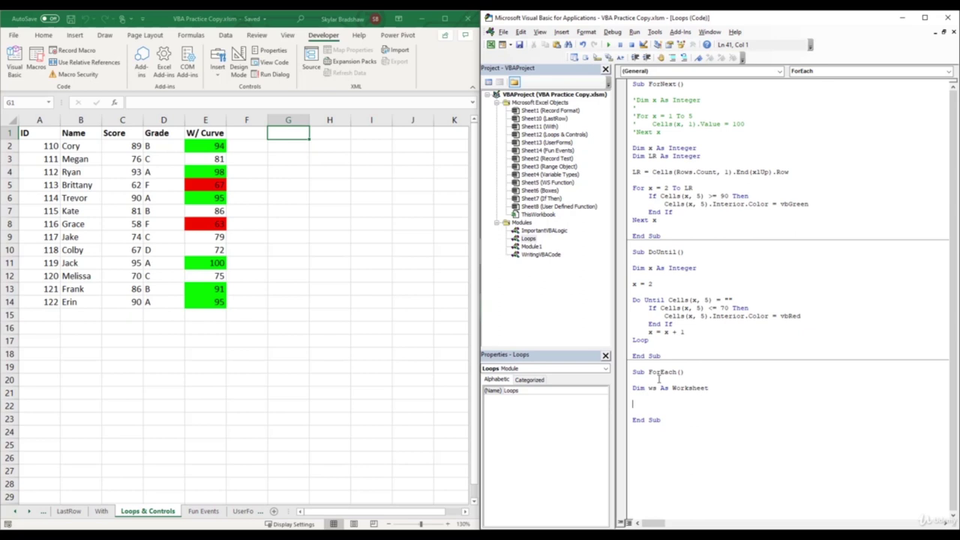
{"action": "type", "text": "for each"}
{"action": "type", "text": "ws in worksheets"}
{"action": "key", "text": "Return"}
Add ws.Protect with the sheet password in the loop, close with Next ws, and run it
{"action": "key", "text": "Tab"}
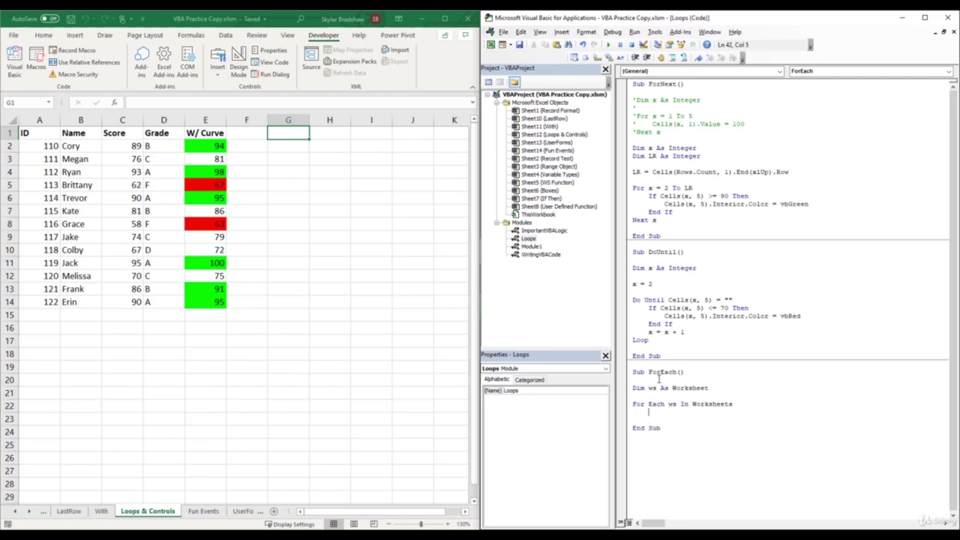
{"action": "type", "text": "ws.protec"}
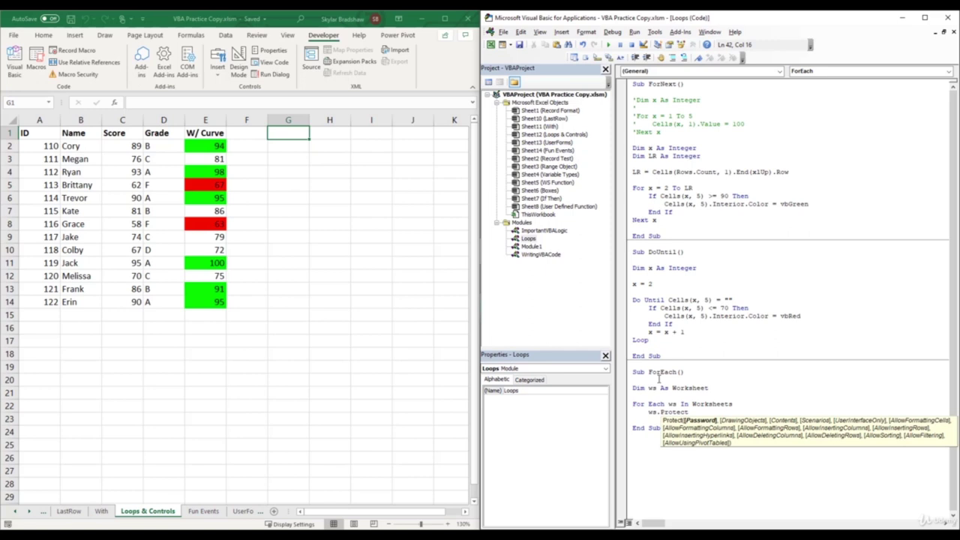
{"action": "key", "text": "Return"}
{"action": "type", "text": "Next ws"}
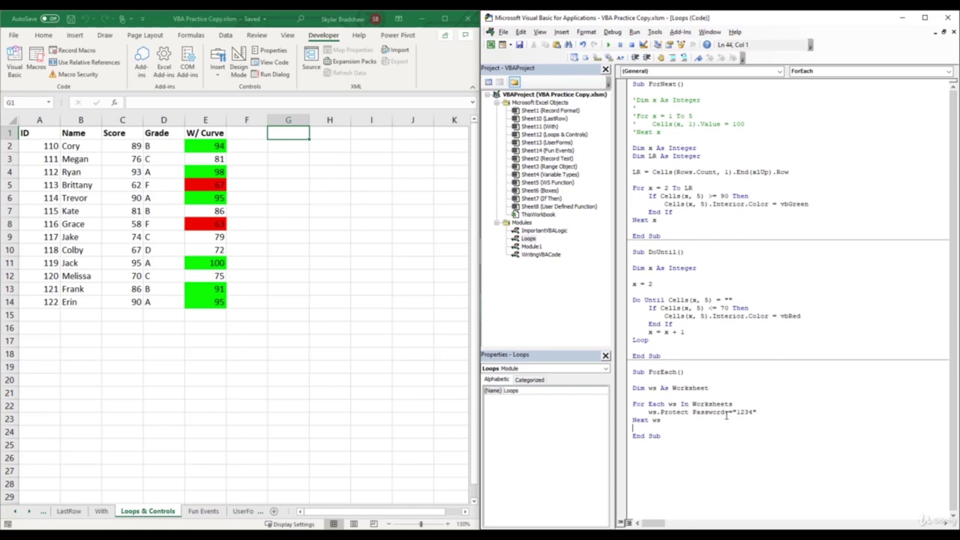
{"action": "left_click", "coordinate": [610, 45]}
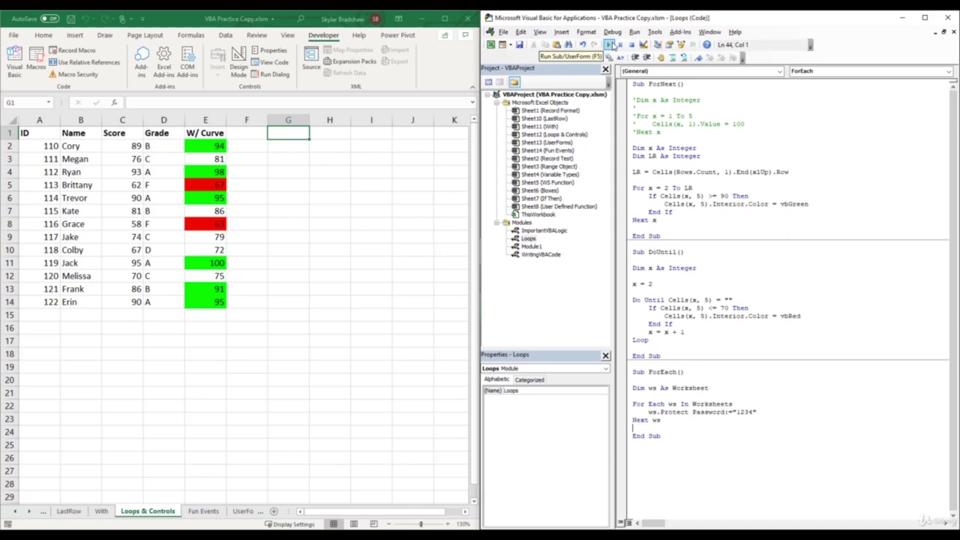
Try editing G5 on Loops & Controls and a cell on With, dismissing each protection warning
{"action": "double_click", "coordinate": [294, 185]}
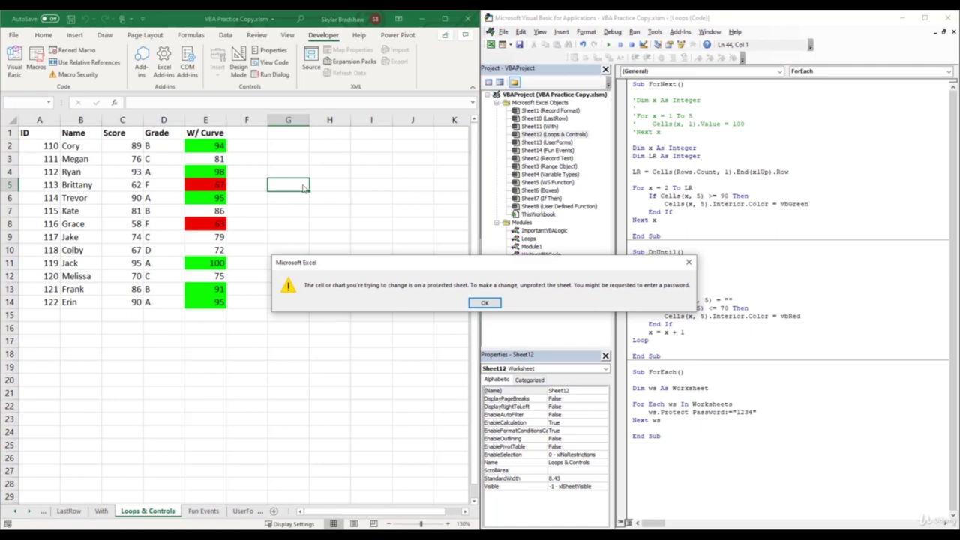
{"action": "left_click", "coordinate": [484, 303]}
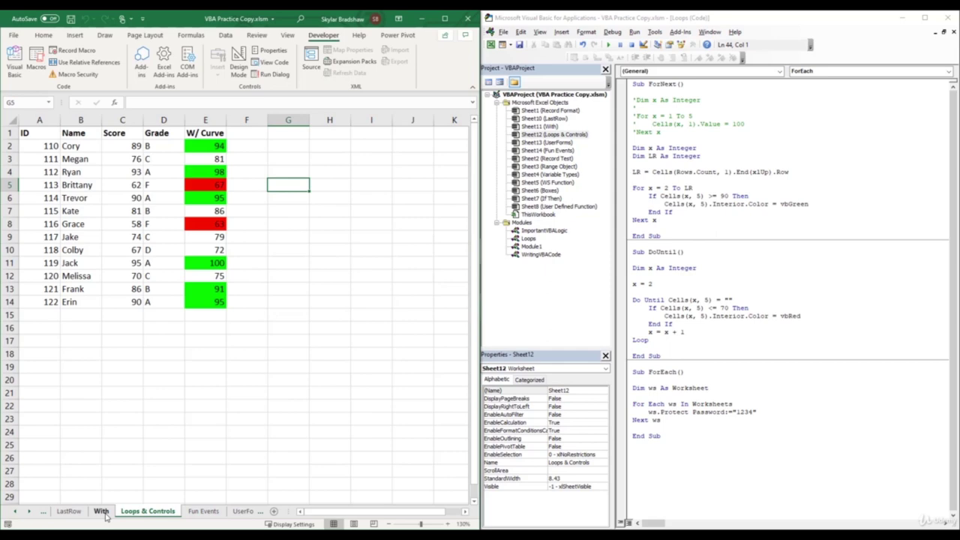
{"action": "left_click", "coordinate": [104, 513]}
{"action": "double_click", "coordinate": [276, 257]}
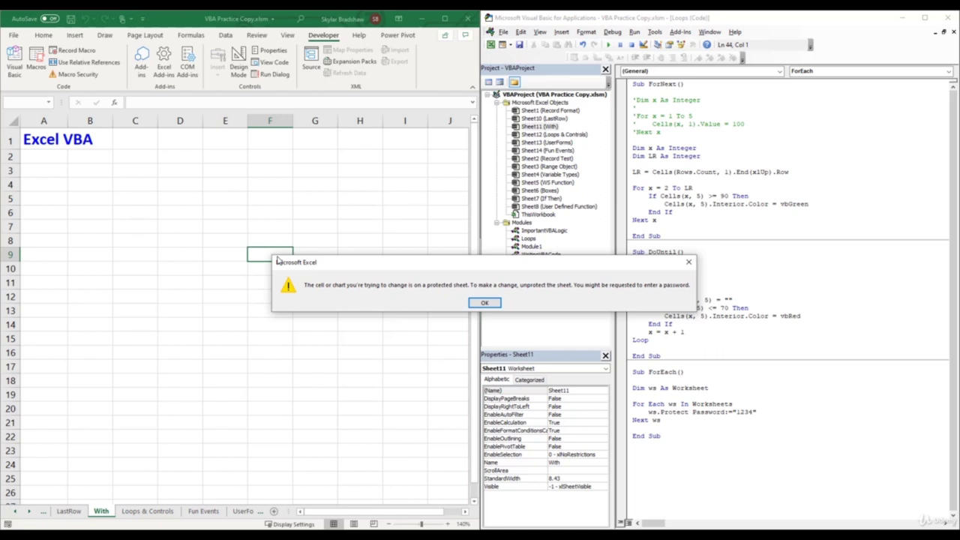
{"action": "left_click", "coordinate": [473, 305]}
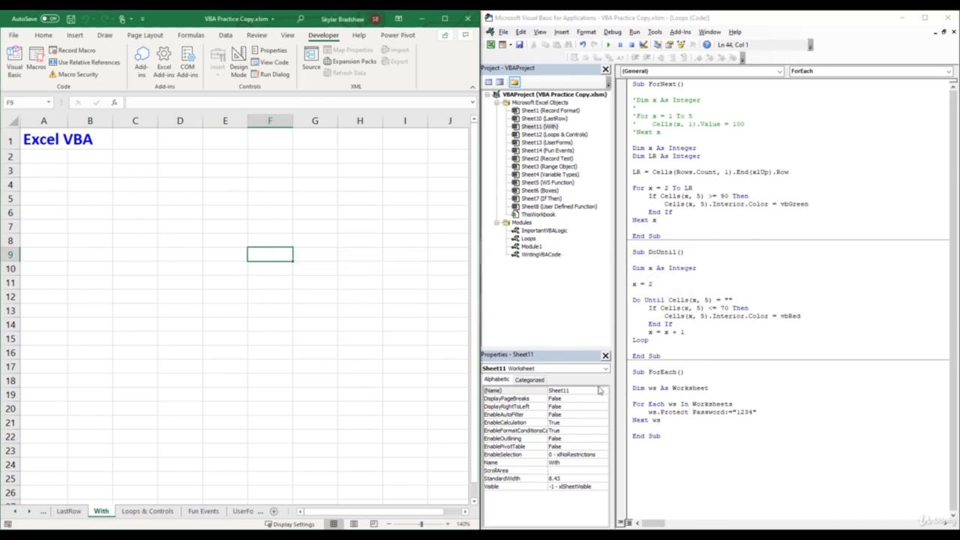
Change ws.Protect to ws.Unprotect and run the ForEach loop
{"action": "left_click", "coordinate": [661, 412]}
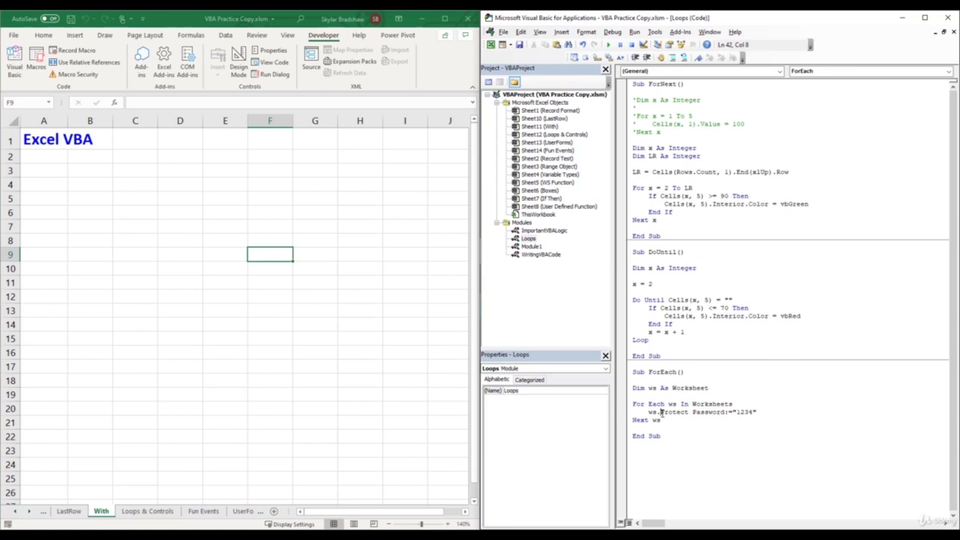
{"action": "type", "text": "Un"}
{"action": "left_click", "coordinate": [671, 425]}
{"action": "left_click", "coordinate": [608, 44]}
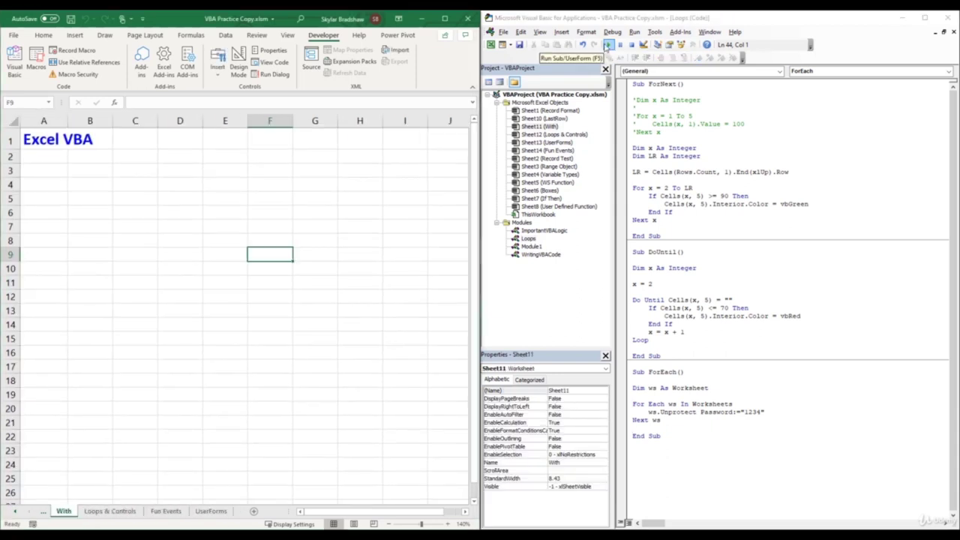
Test-type dfg in G5 on Loops & Controls, then delete it and return to G1
{"action": "left_click", "coordinate": [112, 511]}
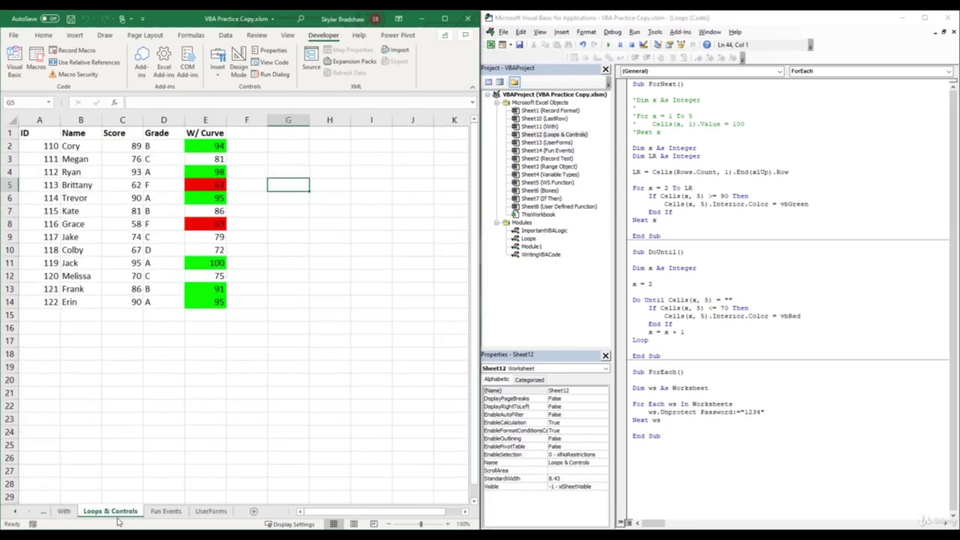
{"action": "type", "text": "dfg"}
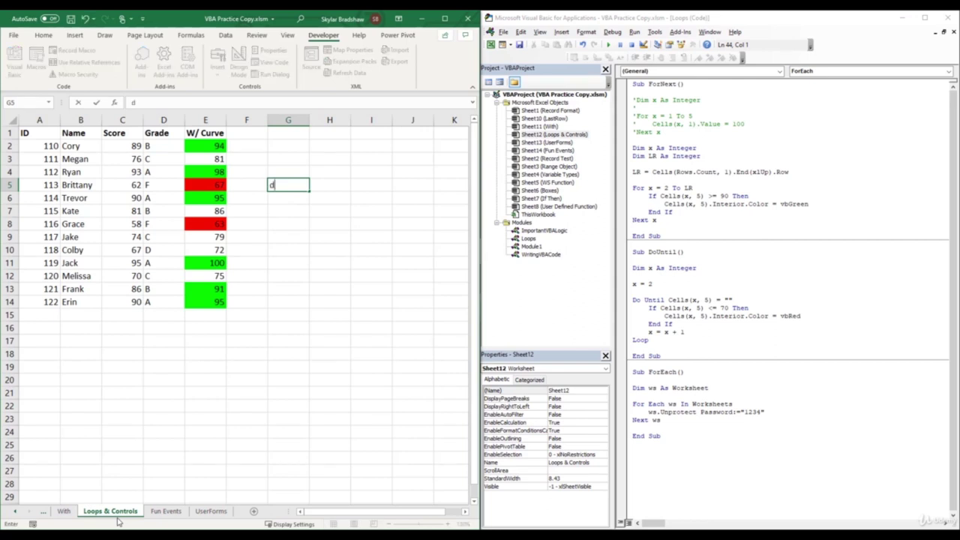
{"action": "key", "text": "Return"}
{"action": "key", "text": "Up"}
{"action": "key", "text": "Delete"}
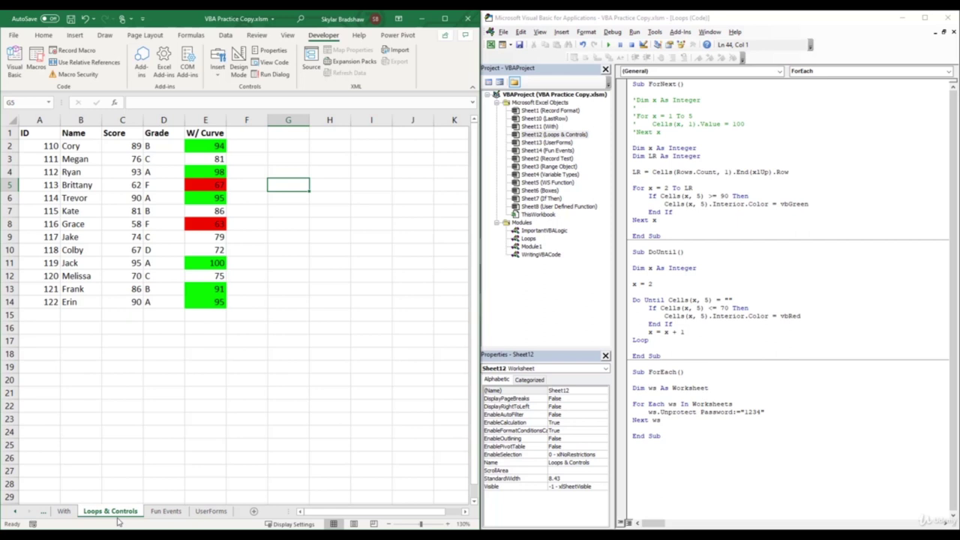
{"action": "left_click", "coordinate": [290, 132]}
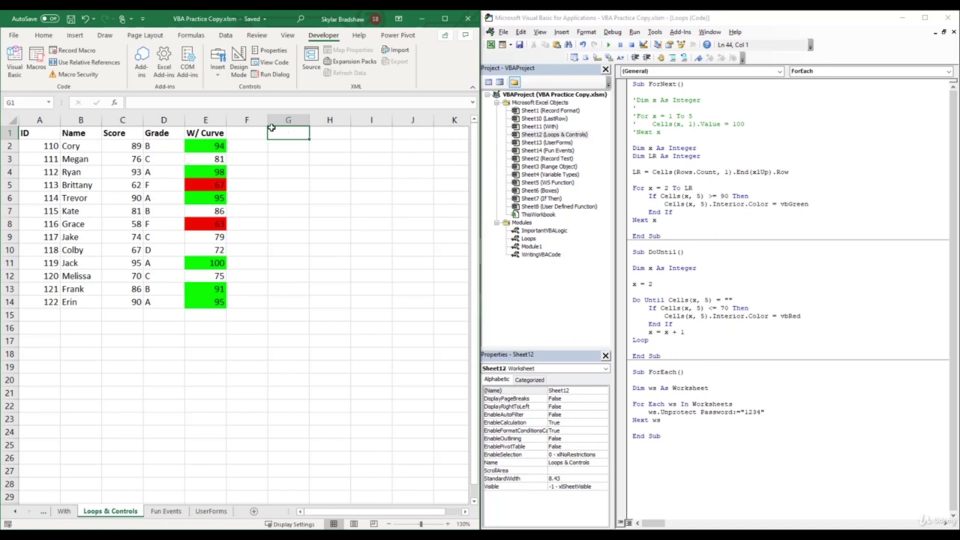
Switch to the Insert ribbon to reach the object-insertion options
{"action": "left_click", "coordinate": [77, 36]}
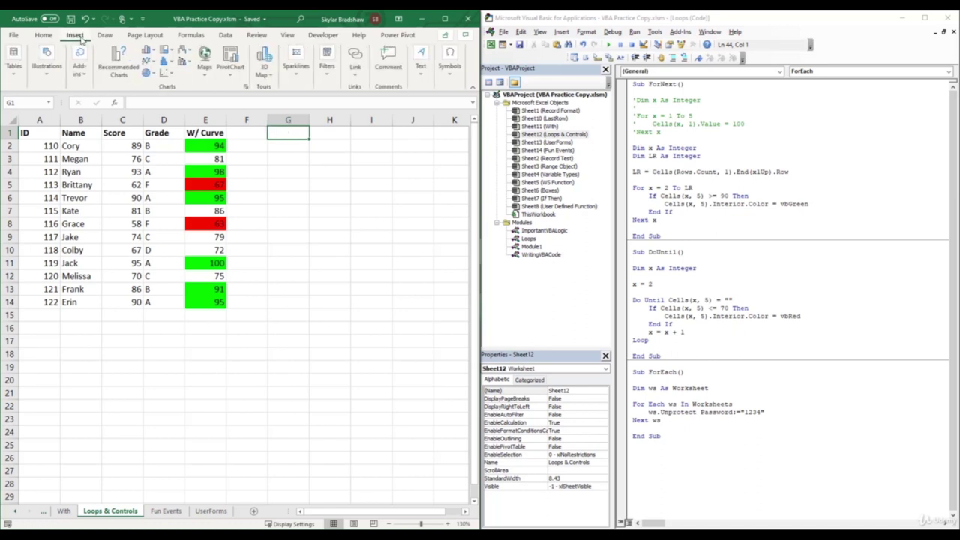
Draw a rectangle shape from G2 to about H3 using Insert > Shapes
{"action": "left_click", "coordinate": [46, 62]}
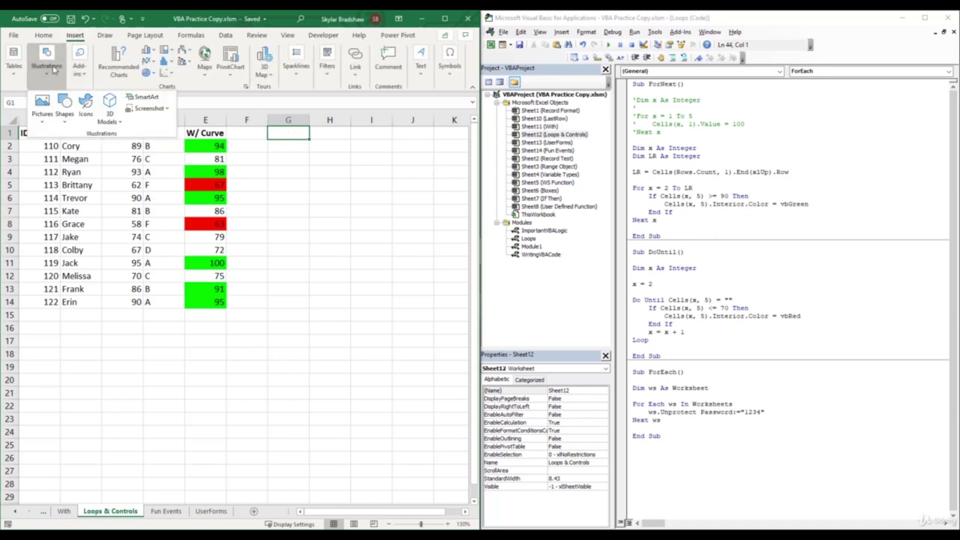
{"action": "left_click", "coordinate": [66, 109]}
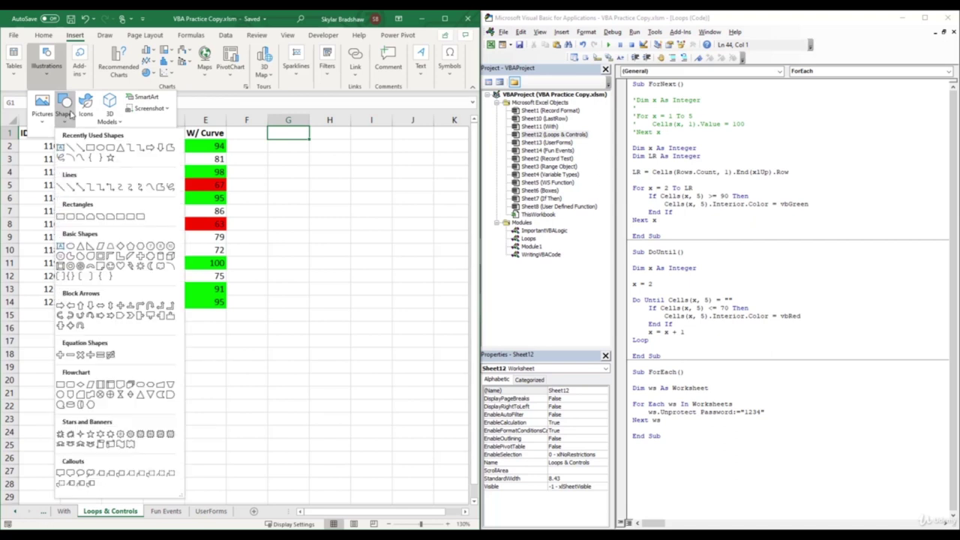
{"action": "left_click", "coordinate": [111, 148]}
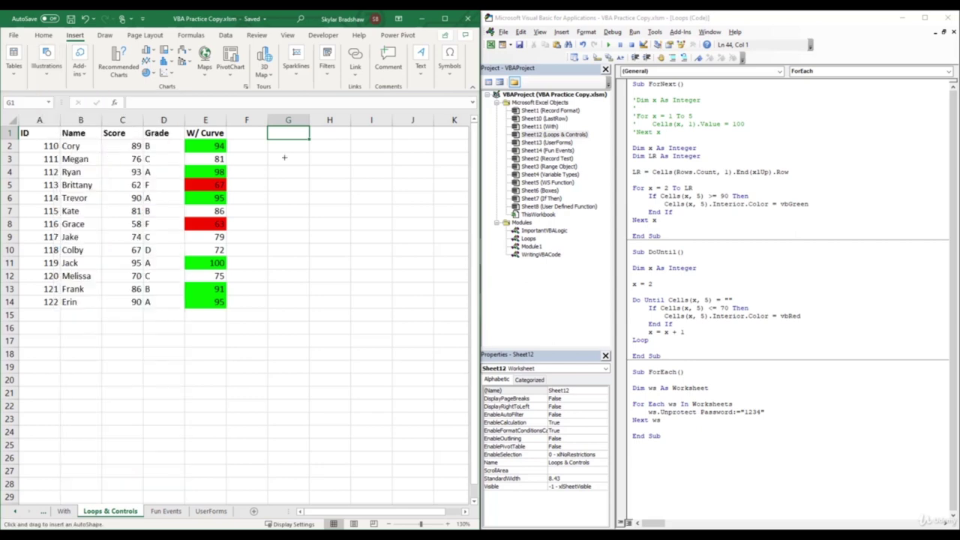
{"action": "left_click_drag", "start_coordinate": [267, 147], "coordinate": [329, 172]}
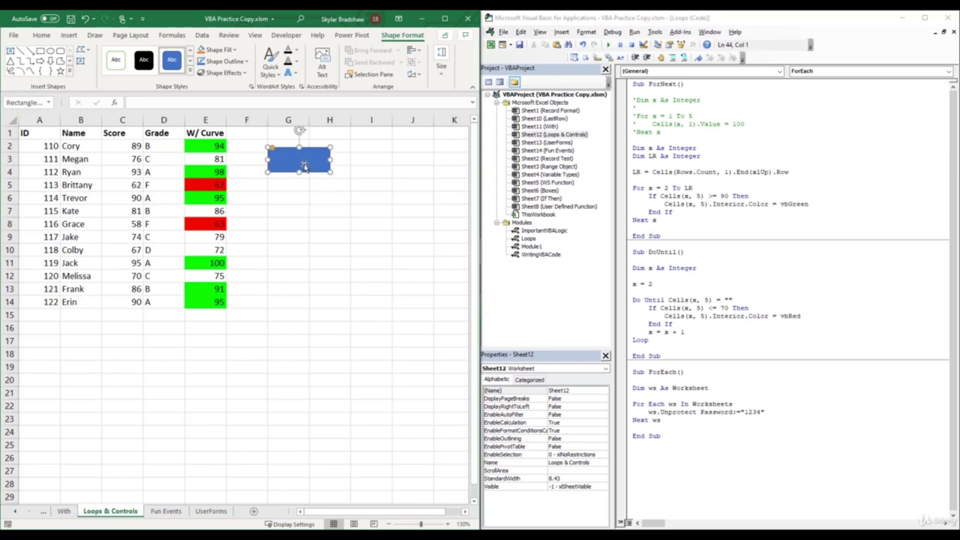
Label the rectangle "Highlight A's" in bold, centred text, widened to fit one line
{"action": "type", "text": "Highlight A's"}
{"action": "left_click_drag", "start_coordinate": [330, 158], "coordinate": [334, 158]}
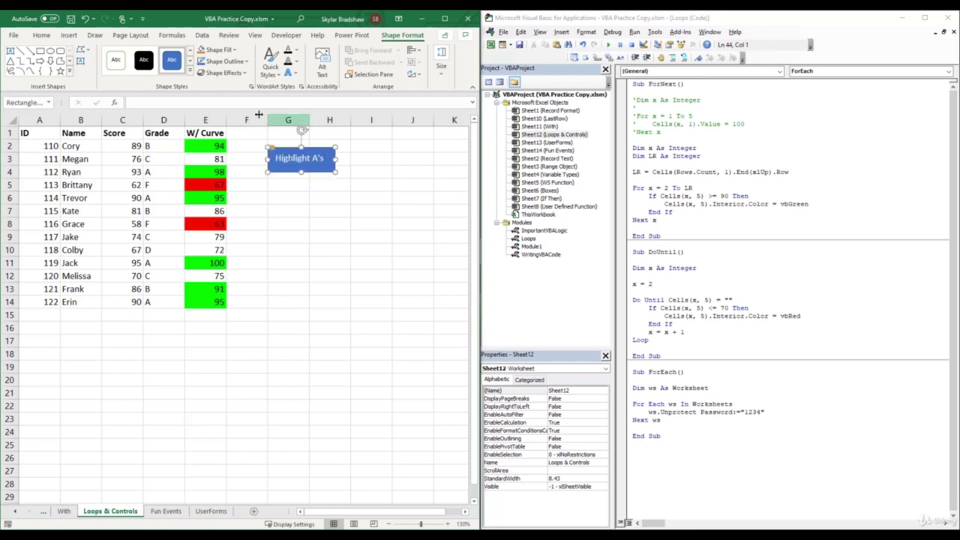
{"action": "left_click", "coordinate": [46, 37]}
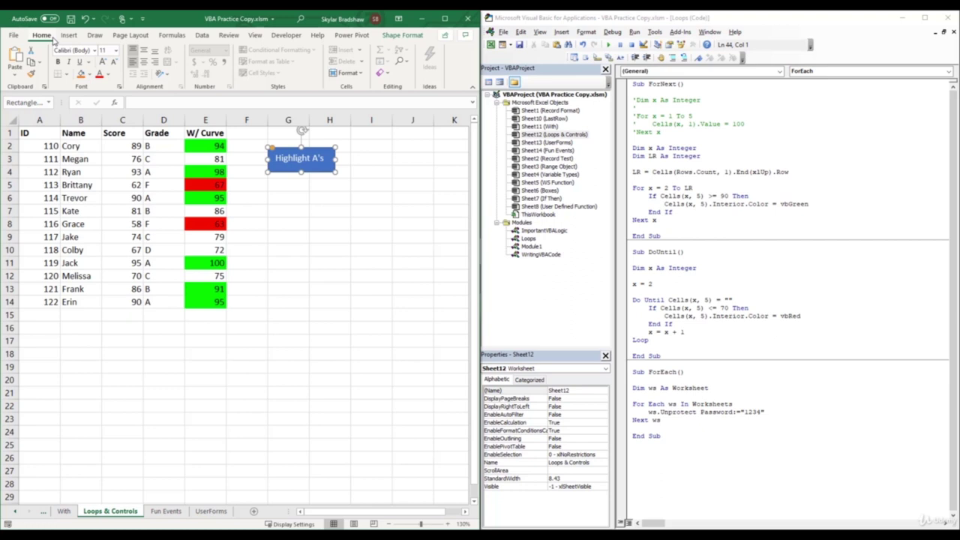
{"action": "left_click", "coordinate": [139, 51]}
{"action": "left_click", "coordinate": [144, 51]}
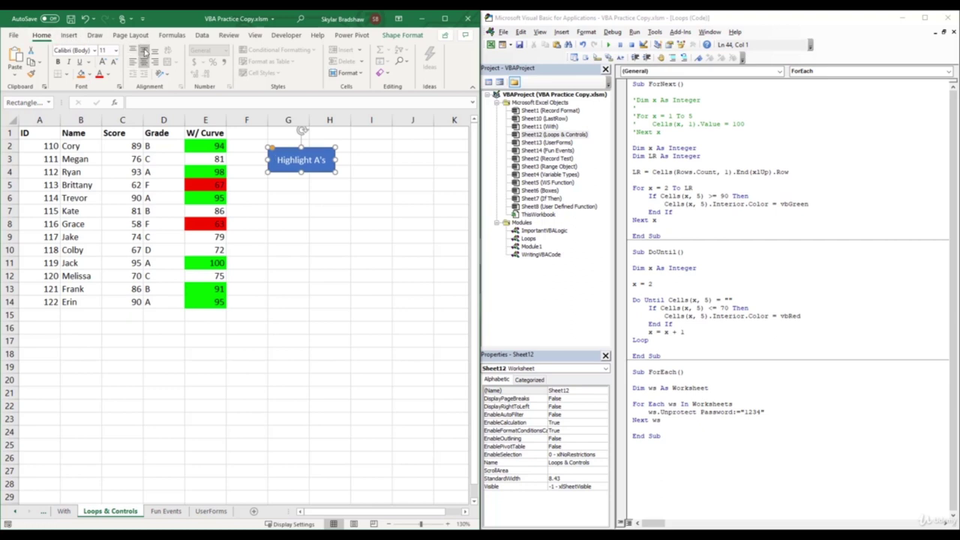
{"action": "left_click", "coordinate": [58, 62]}
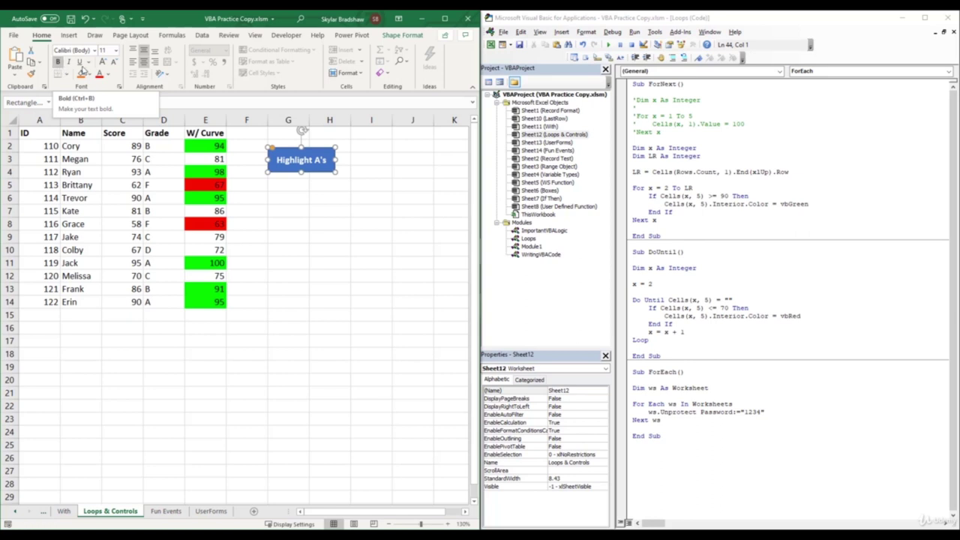
{"action": "left_click", "coordinate": [398, 36]}
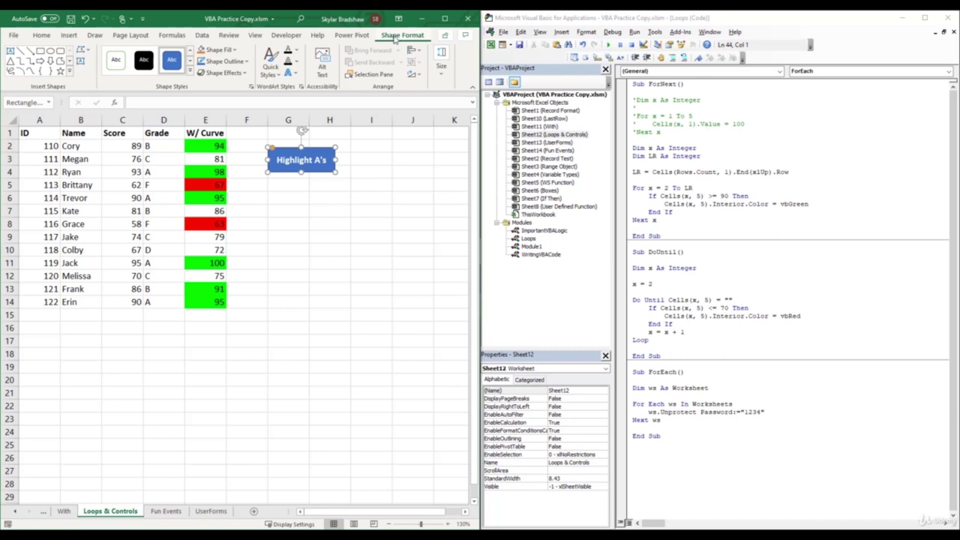
{"action": "left_click", "coordinate": [245, 73]}
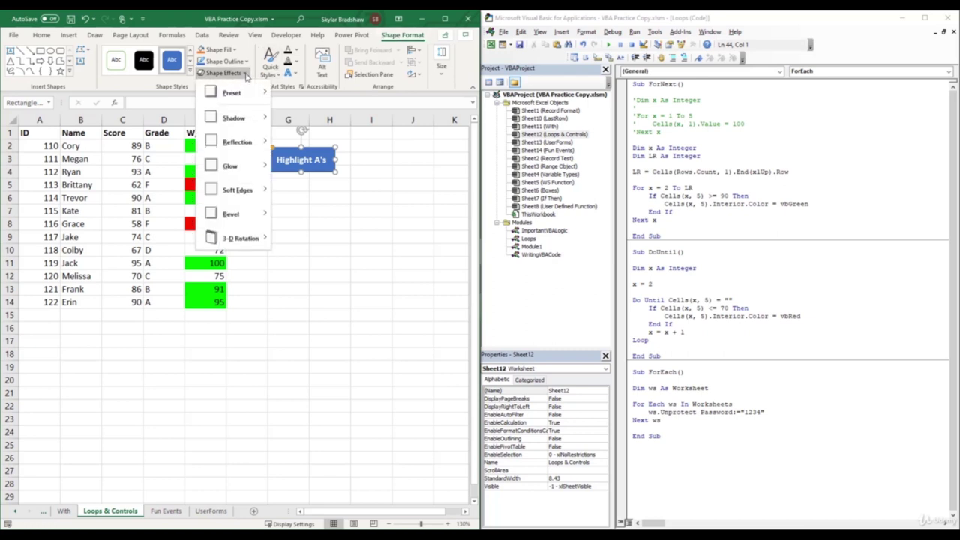
Apply a bevel preset effect to the Highlight A's rectangle
{"action": "mouse_move", "coordinate": [233, 92]}
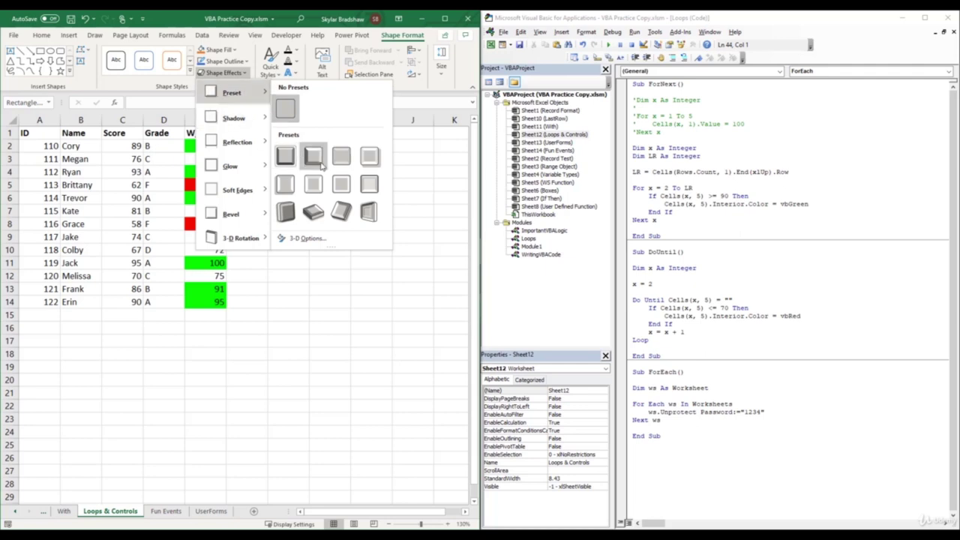
{"action": "left_click", "coordinate": [319, 161]}
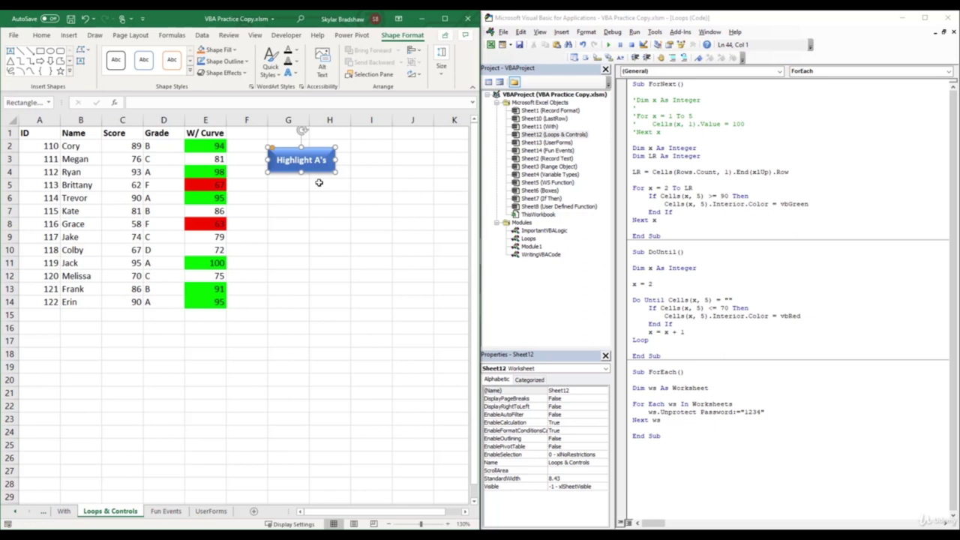
Assign the ForNext macro to the Highlight A's shape via Assign Macro
{"action": "right_click", "coordinate": [321, 169]}
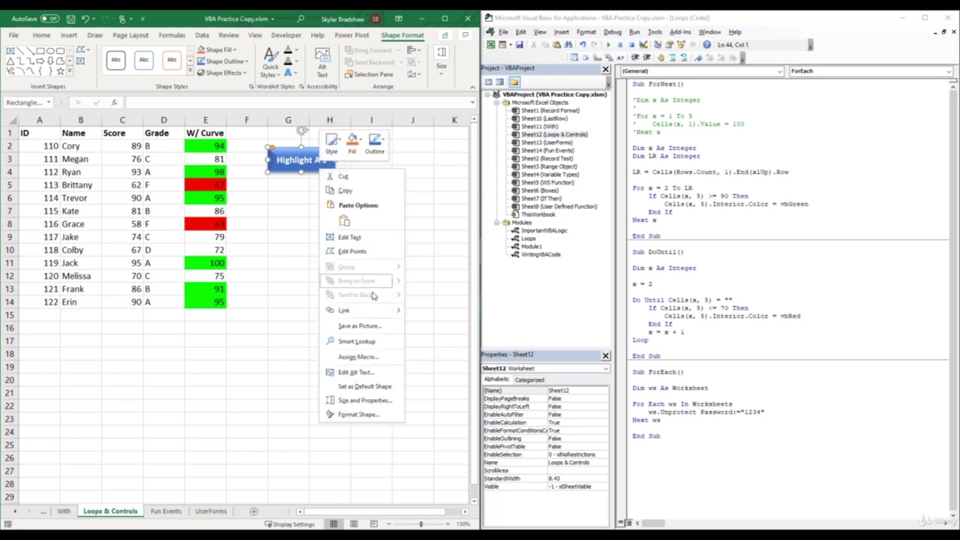
{"action": "left_click", "coordinate": [357, 357]}
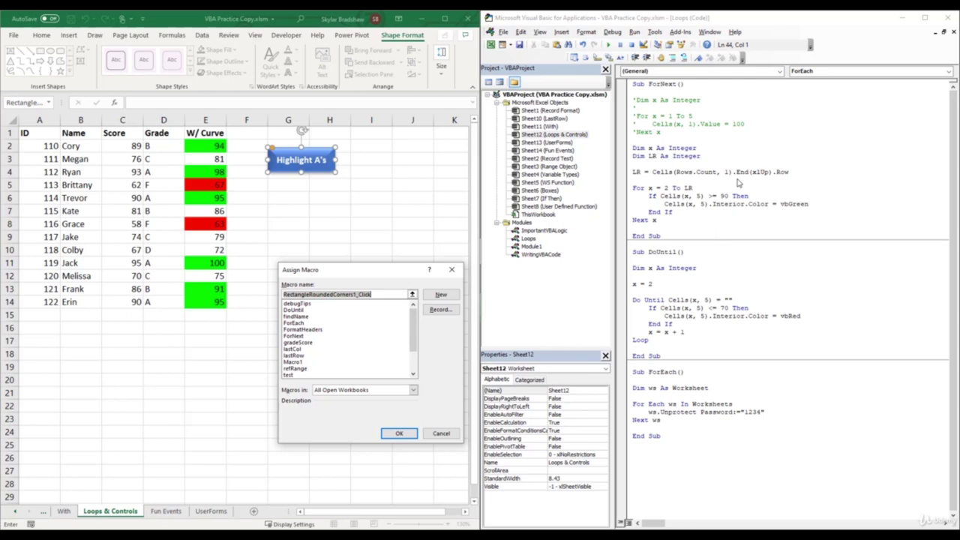
{"action": "left_click", "coordinate": [294, 337]}
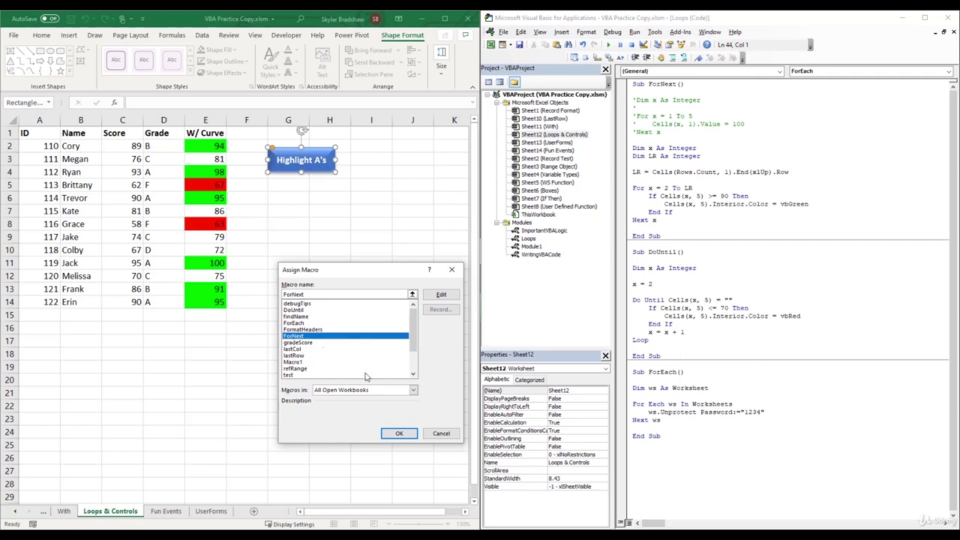
{"action": "left_click", "coordinate": [399, 434]}
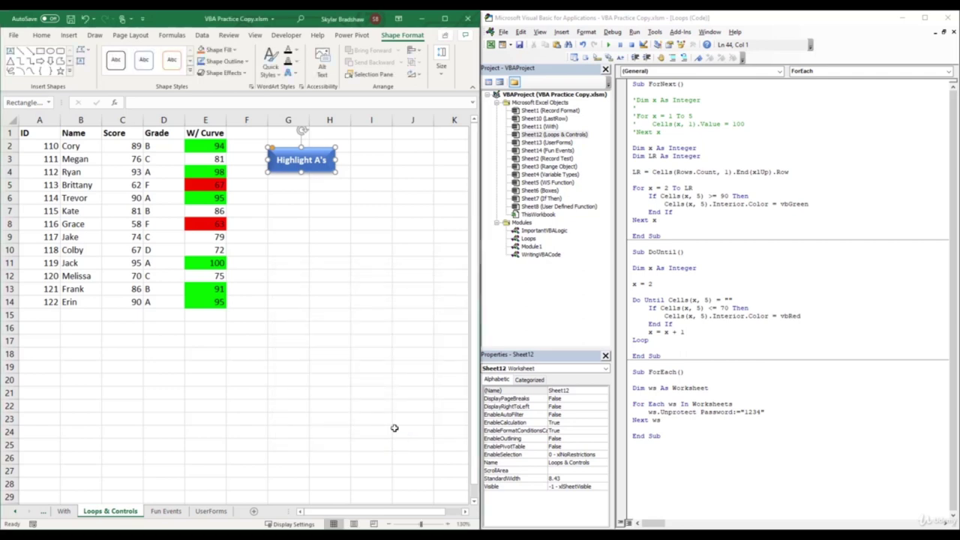
{"action": "left_click_drag", "start_coordinate": [204, 149], "coordinate": [197, 302]}
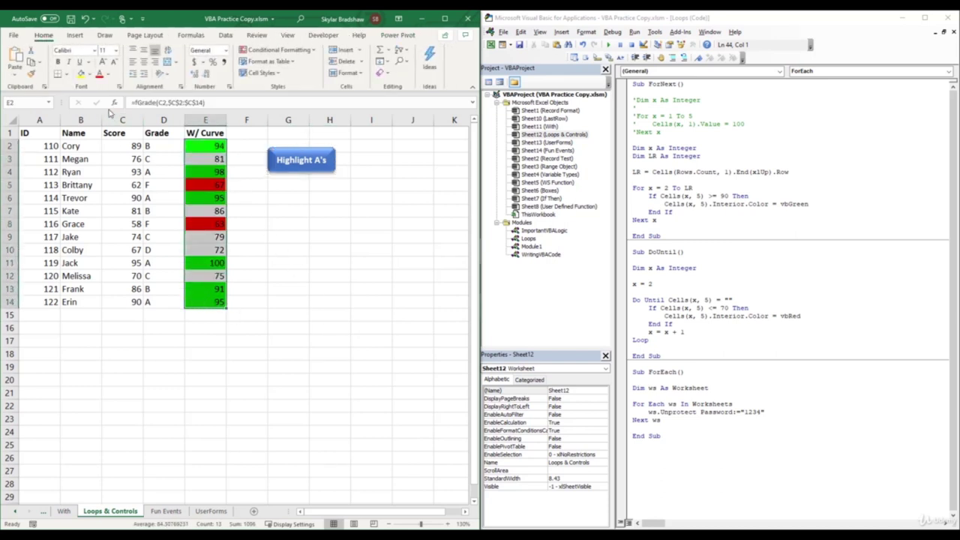
Clear the fill from scores E2:E14, then run Highlight A's to re-shade 90+ scores green
{"action": "left_click", "coordinate": [89, 74]}
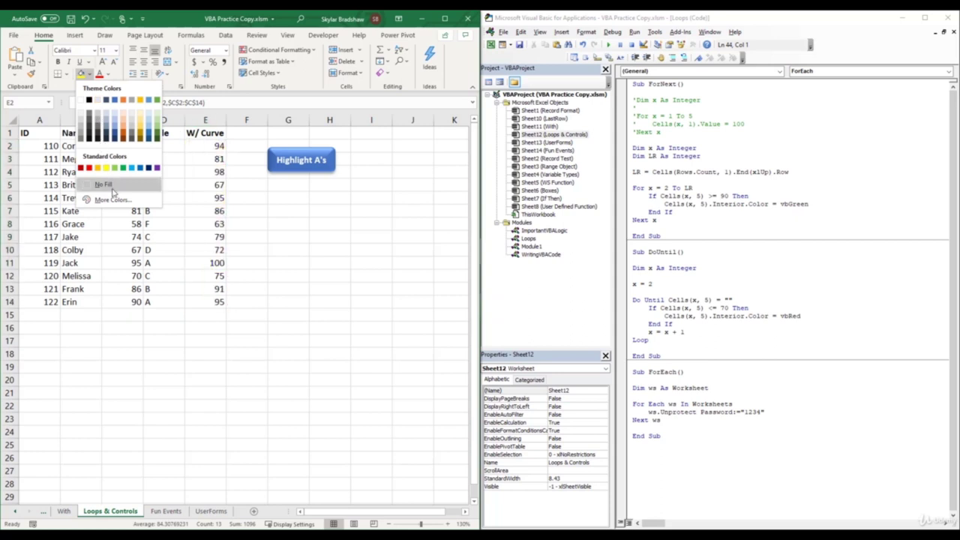
{"action": "left_click", "coordinate": [113, 190]}
{"action": "left_click", "coordinate": [313, 207]}
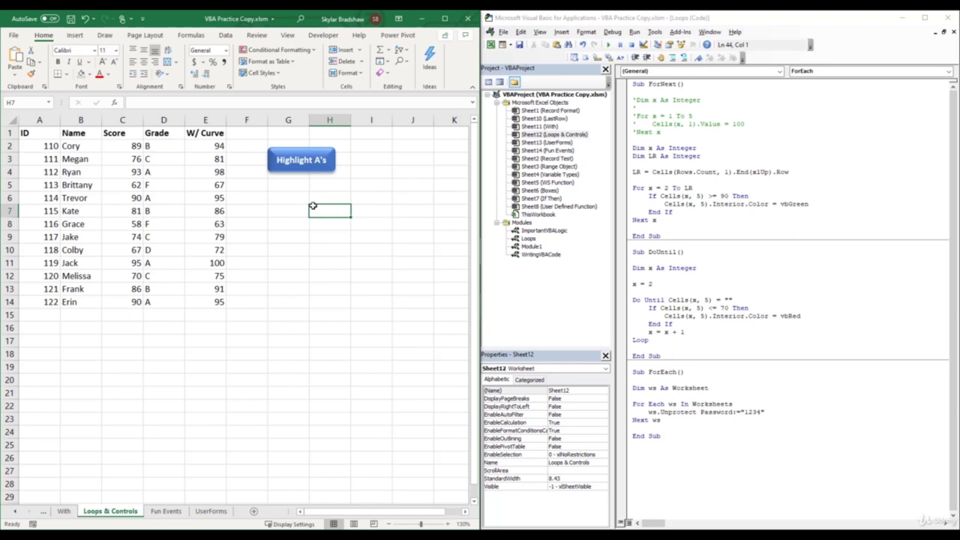
{"action": "left_click", "coordinate": [304, 165]}
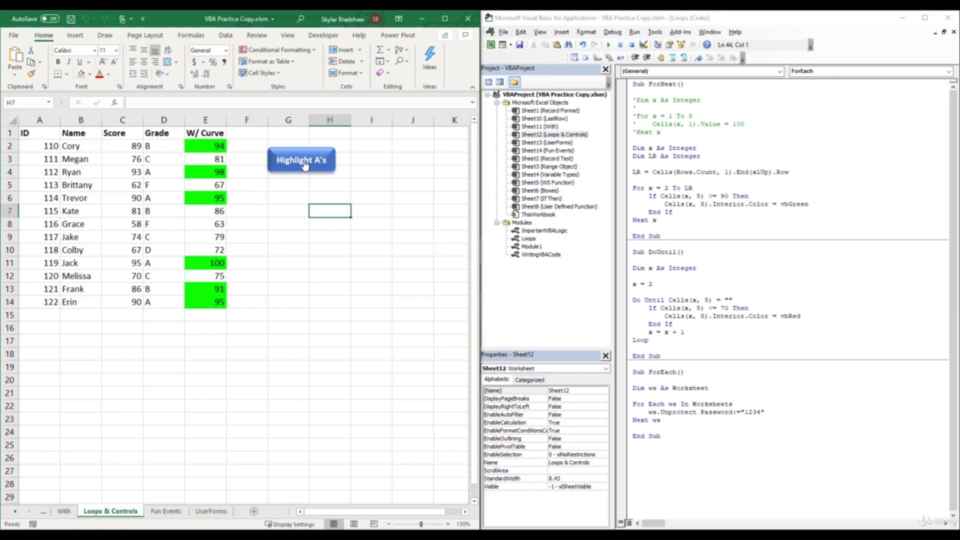
Switch to the Developer ribbon tab
{"action": "left_click", "coordinate": [383, 199]}
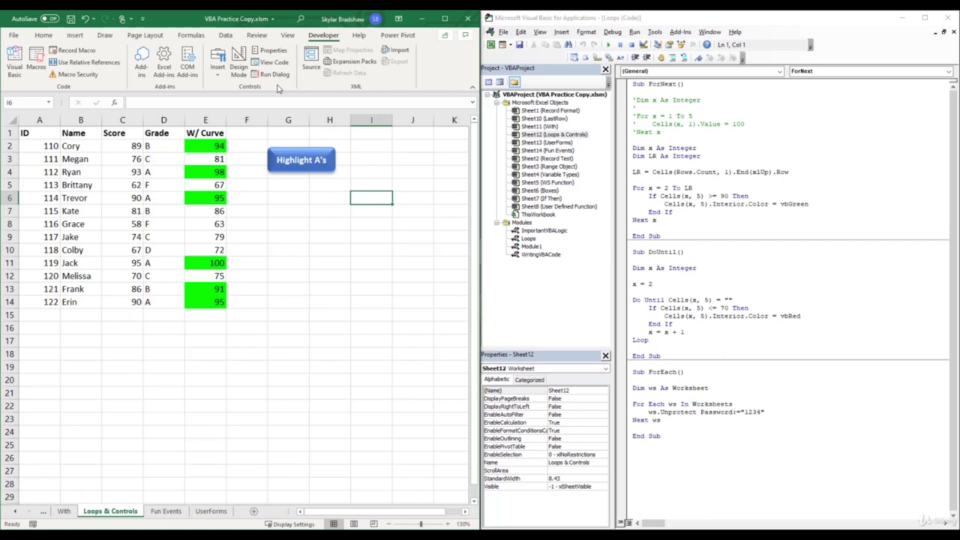
Open the Insert gallery in the Developer tab's Controls group
{"action": "left_click", "coordinate": [218, 69]}
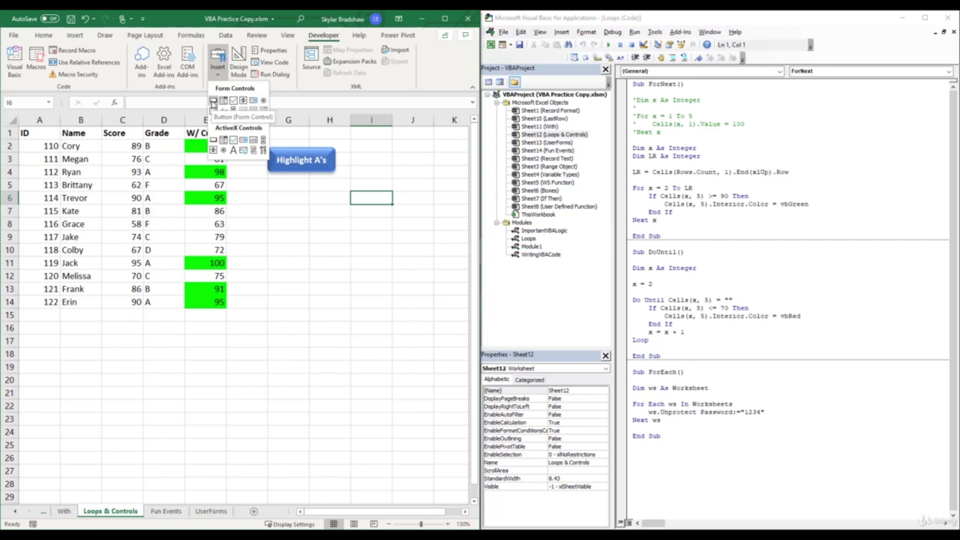
Draw a Form Control button below Highlight A's and link it to the ForNext macro
{"action": "left_click", "coordinate": [213, 101]}
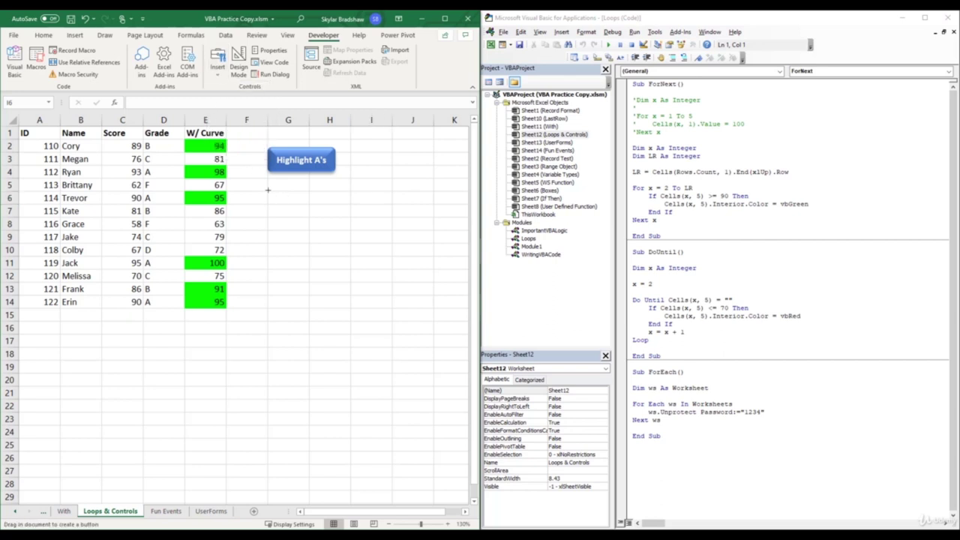
{"action": "left_click_drag", "start_coordinate": [268, 189], "coordinate": [335, 212]}
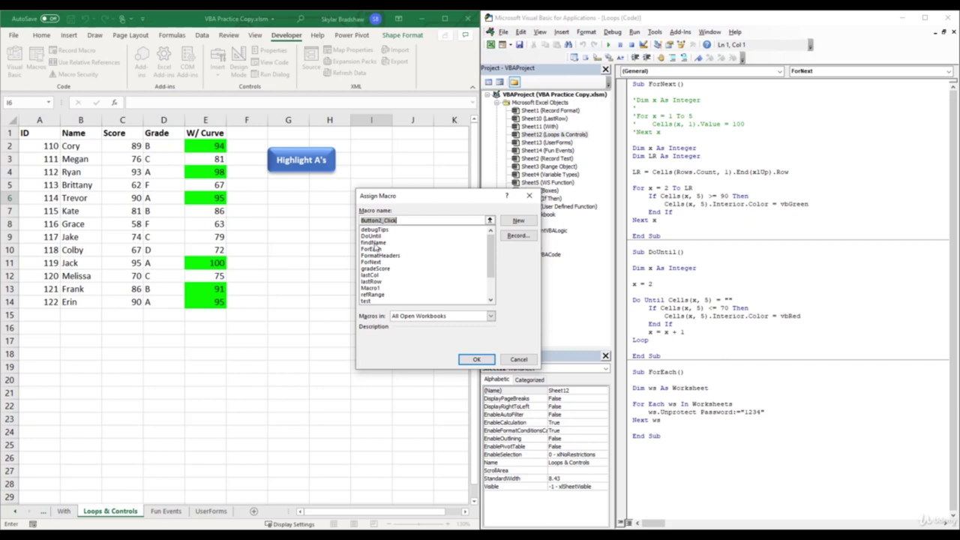
{"action": "left_click", "coordinate": [375, 263]}
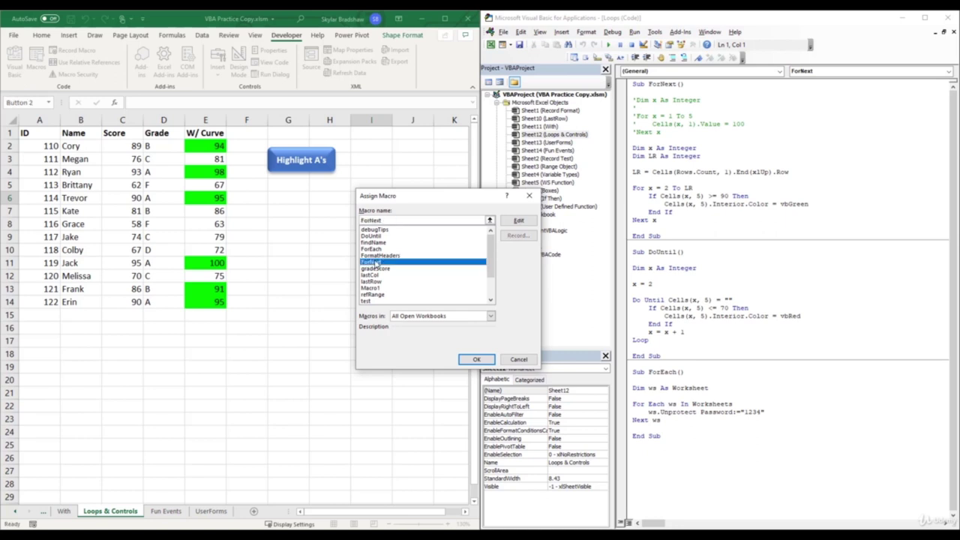
{"action": "left_click", "coordinate": [466, 360]}
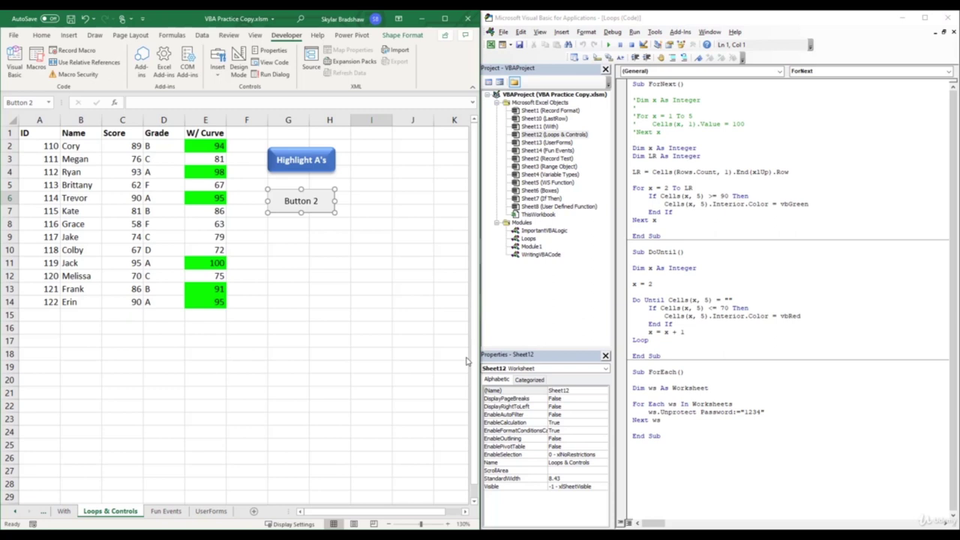
{"action": "left_click", "coordinate": [318, 203]}
Replace the new button's default caption with "Highlight A's"
{"action": "left_click_drag", "start_coordinate": [318, 202], "coordinate": [288, 203]}
{"action": "key", "text": "BackSpace"}
{"action": "type", "text": "High"}
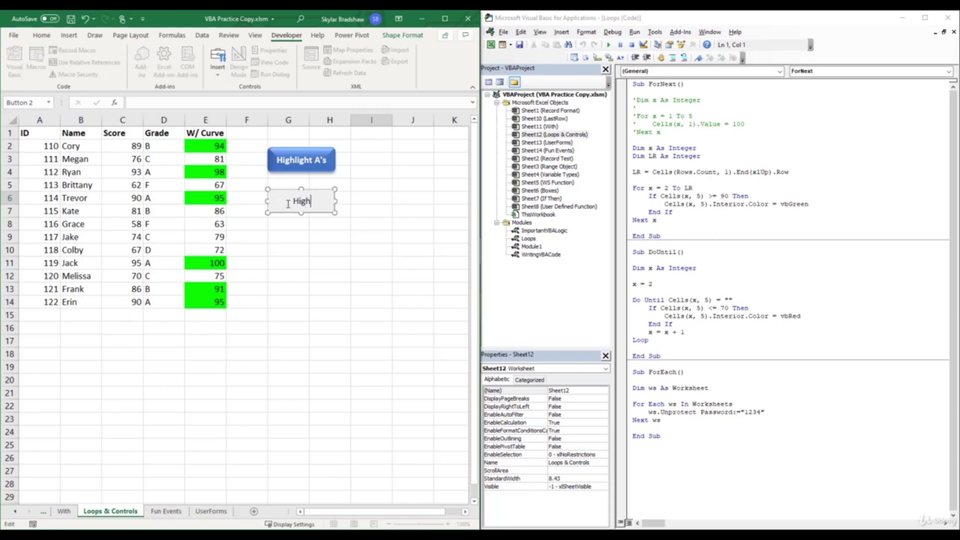
{"action": "type", "text": "light A's"}
{"action": "left_click", "coordinate": [288, 215]}
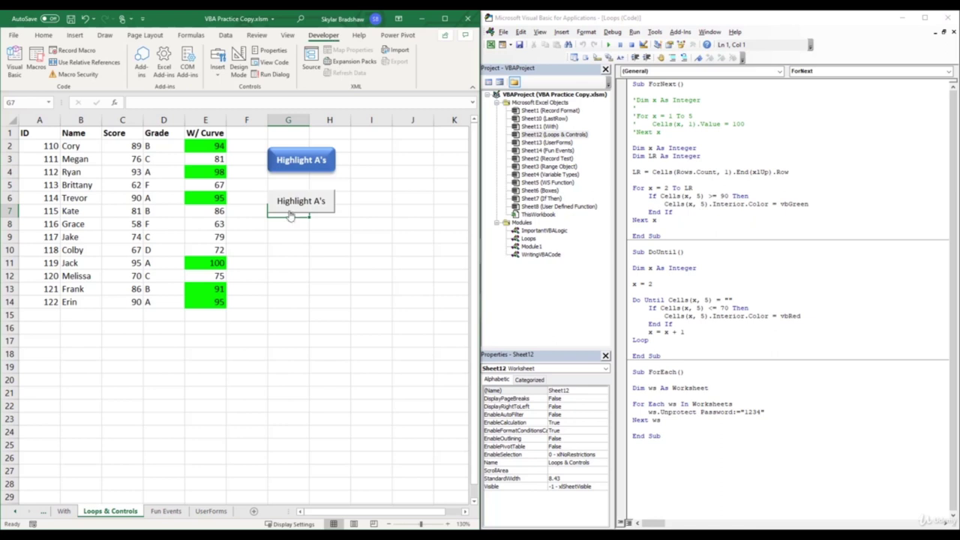
Reselect the new button and return to the Home ribbon tools
{"action": "right_click", "coordinate": [288, 212]}
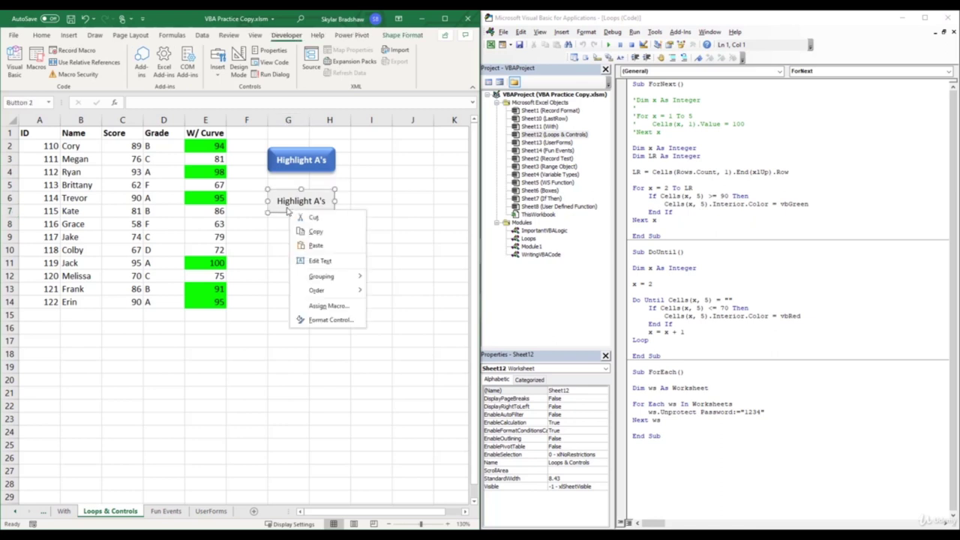
{"action": "left_click", "coordinate": [397, 37]}
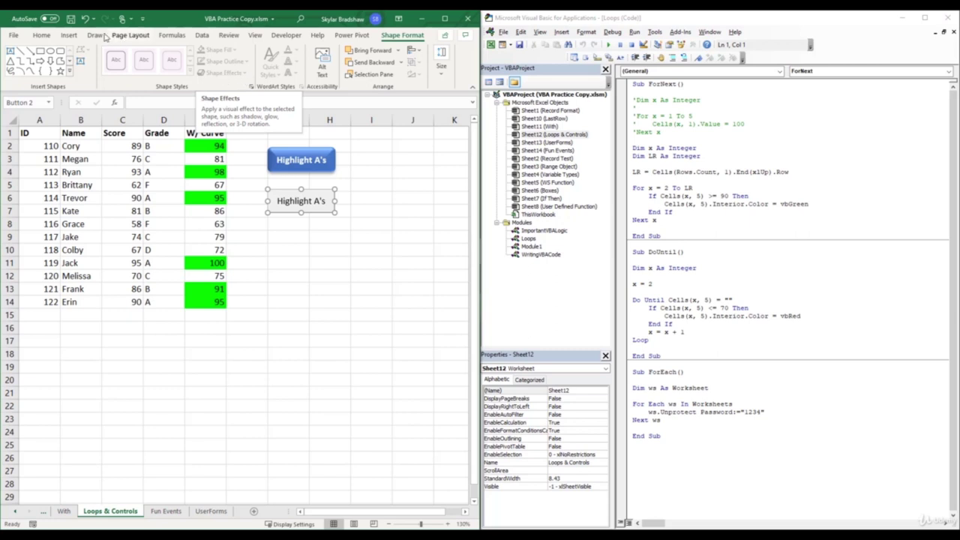
{"action": "left_click", "coordinate": [47, 37]}
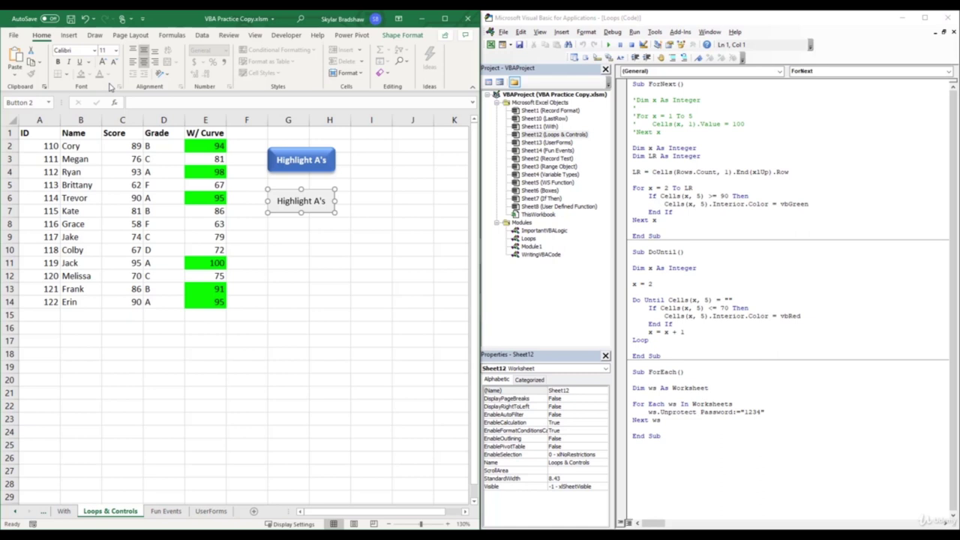
Make the second Highlight A's button's caption bold and blue through Format Control
{"action": "right_click", "coordinate": [284, 210]}
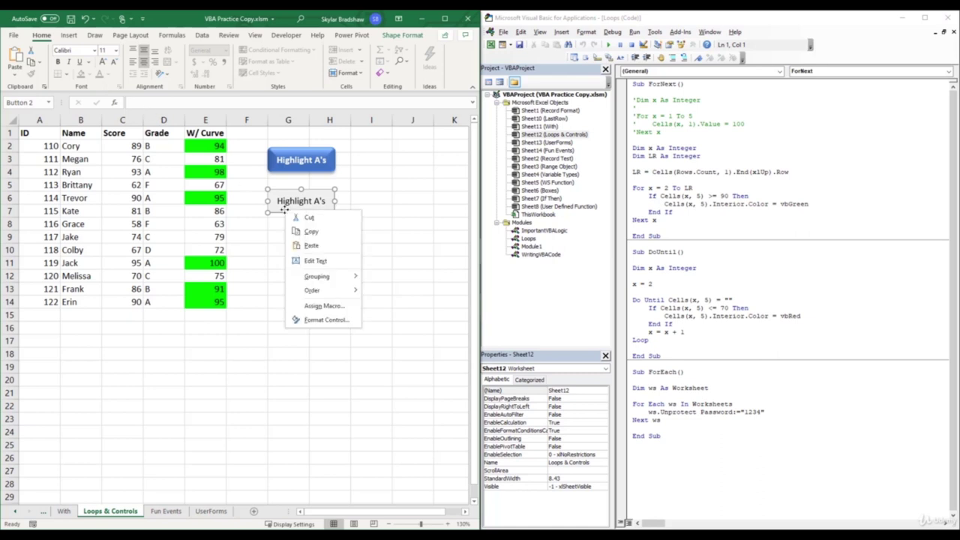
{"action": "left_click", "coordinate": [316, 321]}
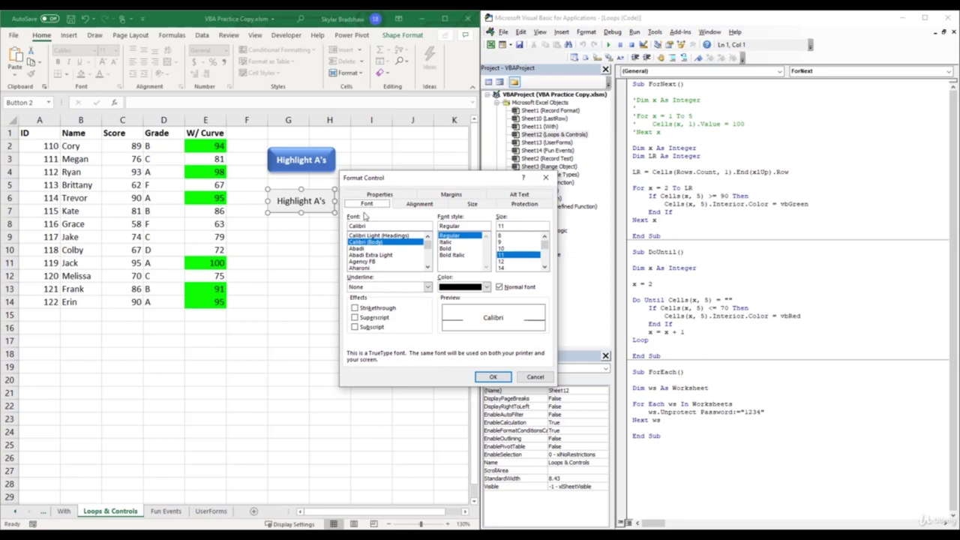
{"action": "left_click", "coordinate": [446, 248]}
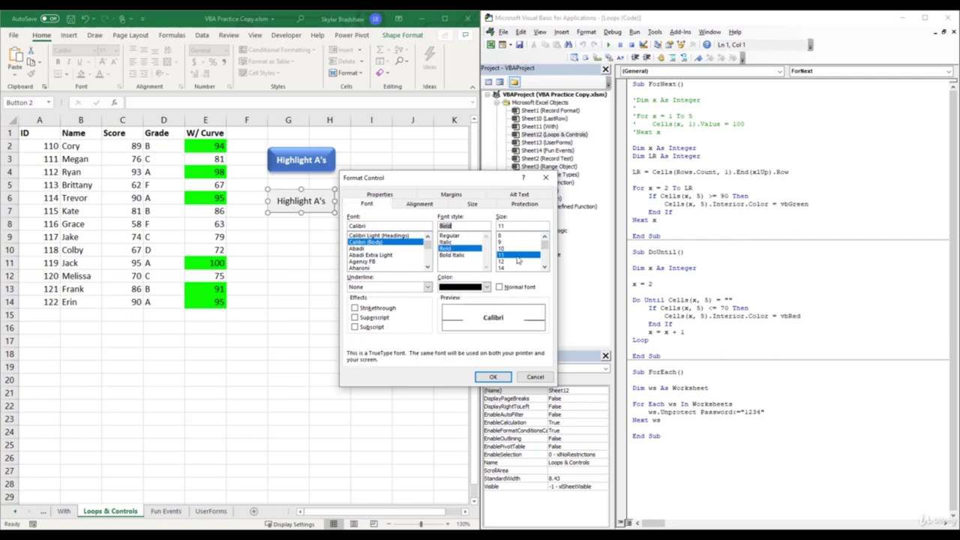
{"action": "left_click", "coordinate": [486, 287]}
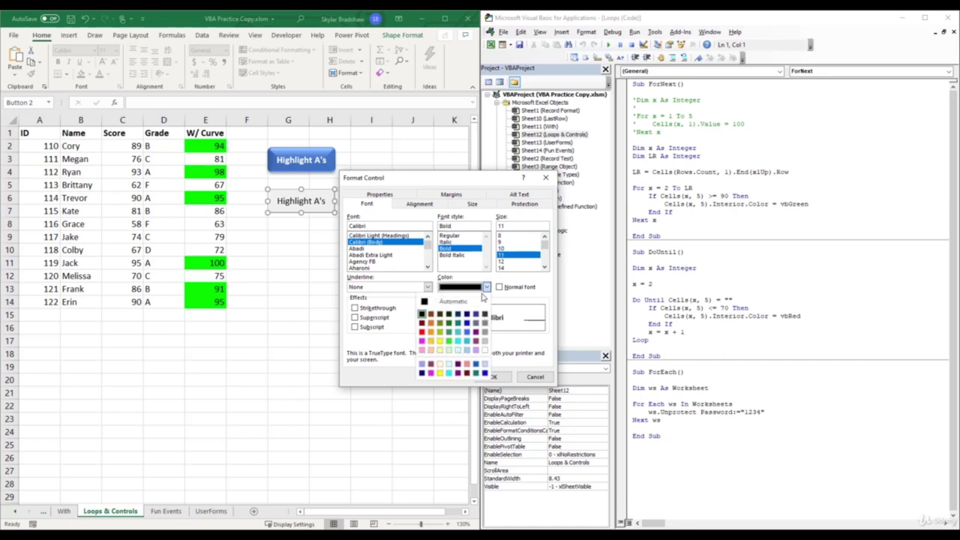
{"action": "left_click", "coordinate": [466, 324]}
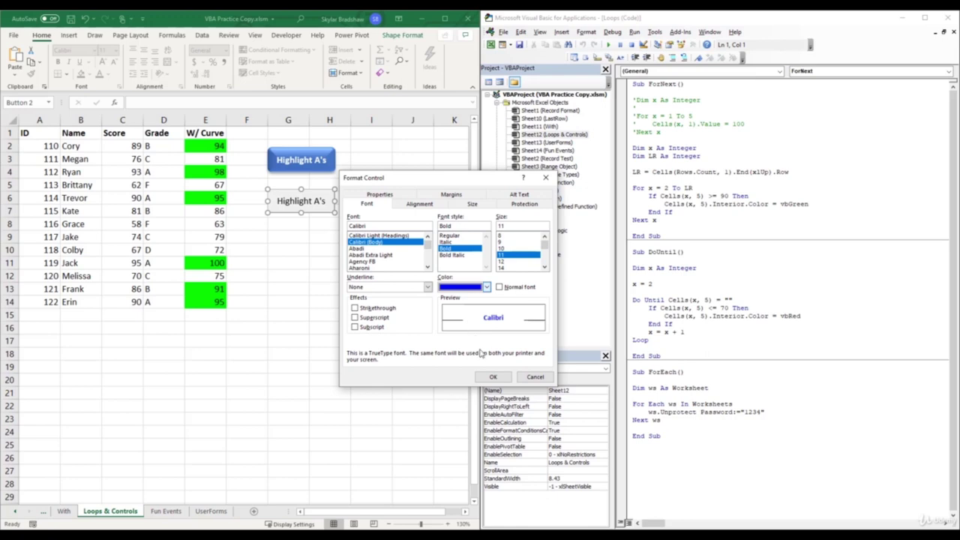
{"action": "left_click", "coordinate": [493, 377]}
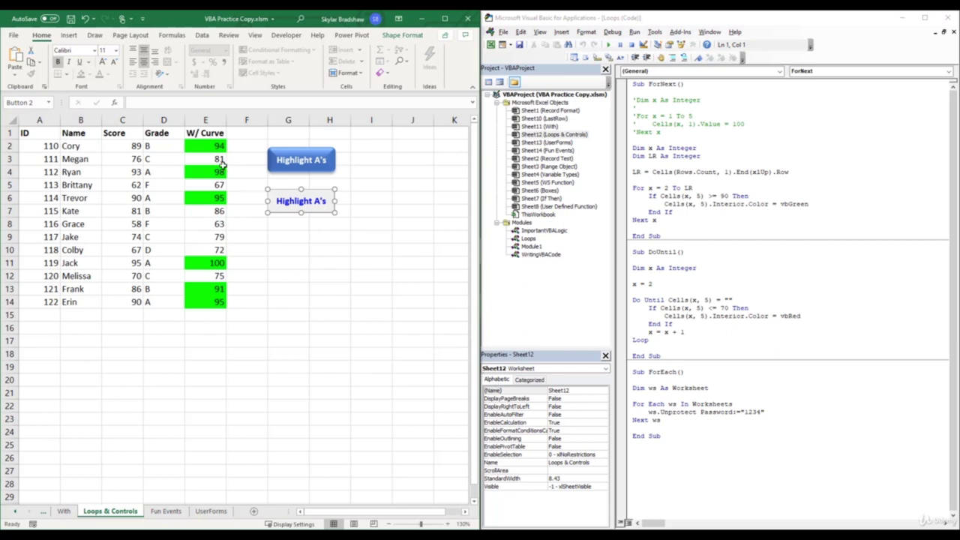
Remove the green fill from the W/ Curve scores, then rerun Highlight A's to reshade them
{"action": "left_click_drag", "start_coordinate": [207, 148], "coordinate": [201, 301]}
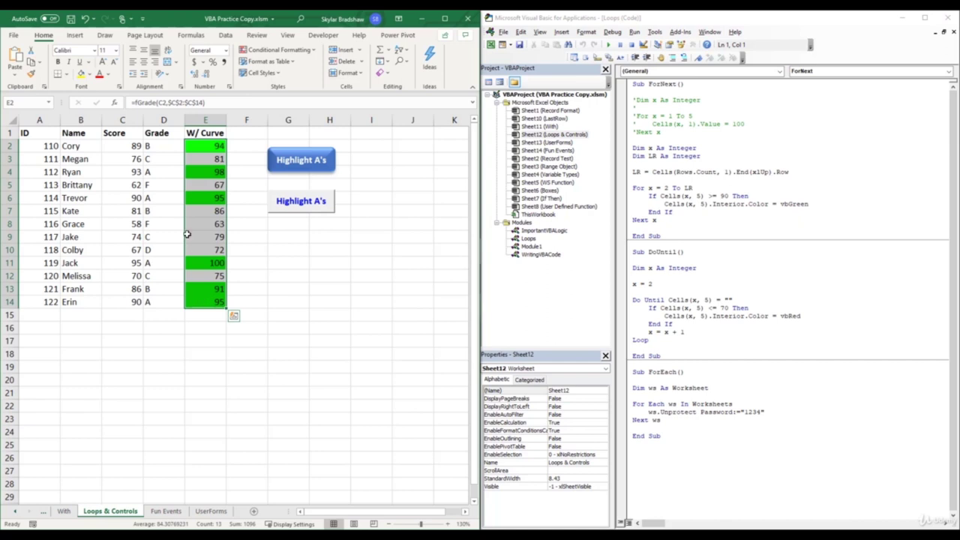
{"action": "left_click", "coordinate": [88, 74]}
{"action": "left_click", "coordinate": [103, 183]}
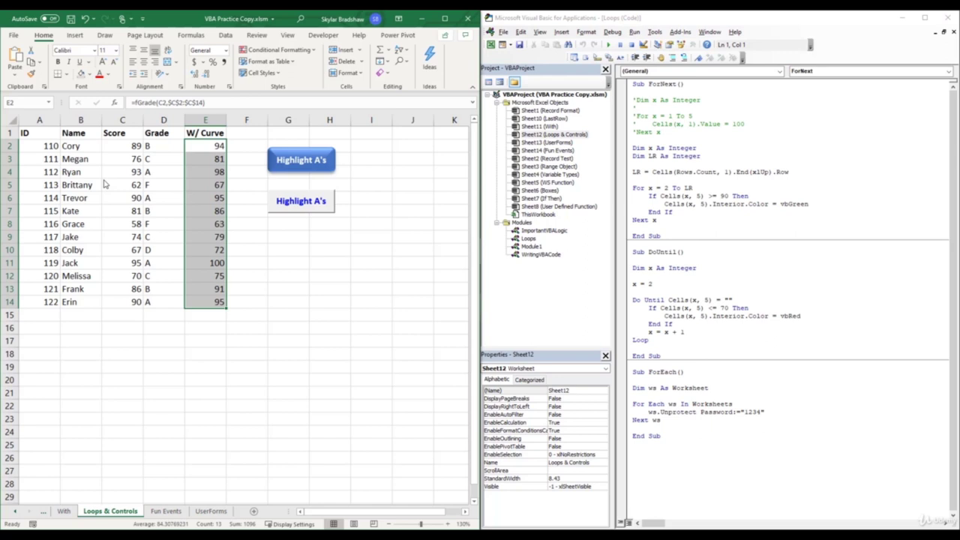
{"action": "left_click", "coordinate": [285, 223]}
{"action": "left_click", "coordinate": [289, 210]}
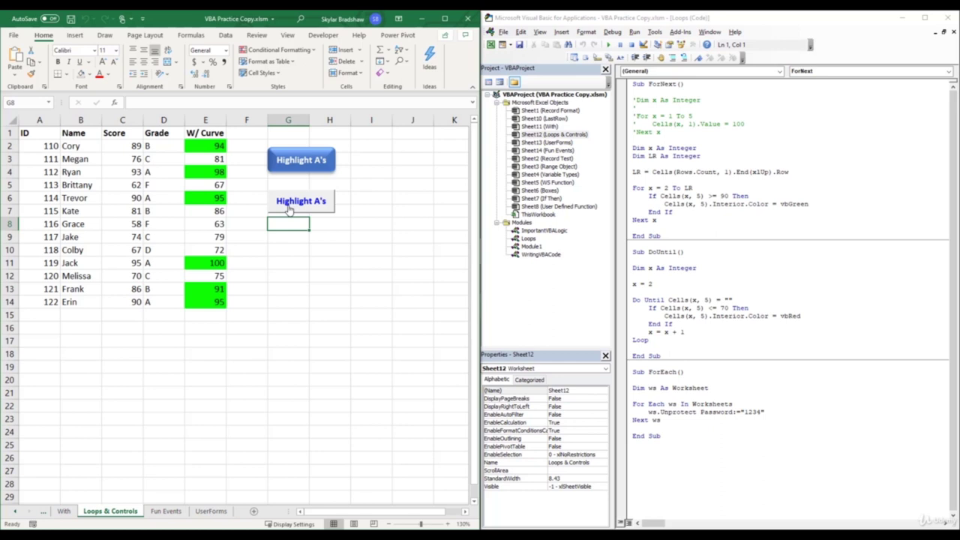
Draw an ActiveX command button around cell G9 and show its Properties window
{"action": "left_click", "coordinate": [318, 38]}
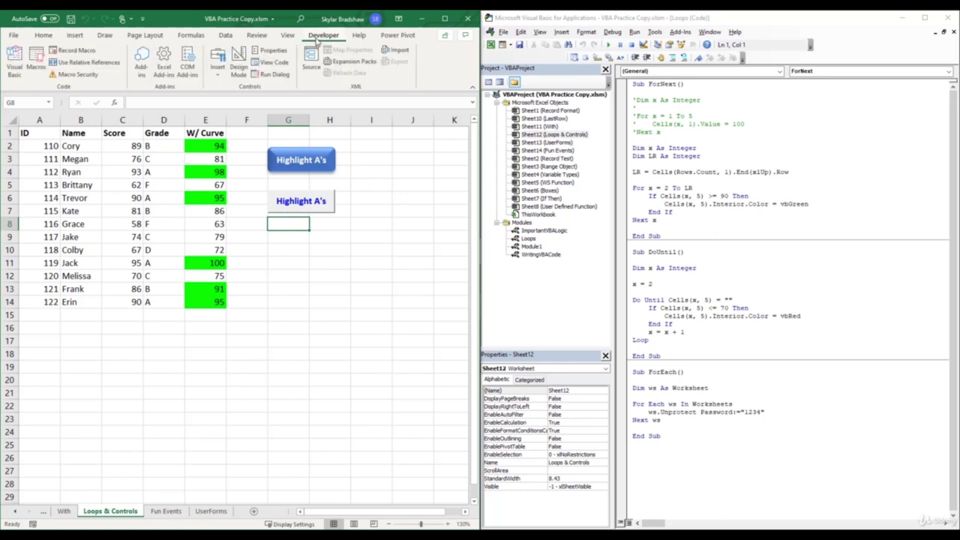
{"action": "left_click", "coordinate": [222, 74]}
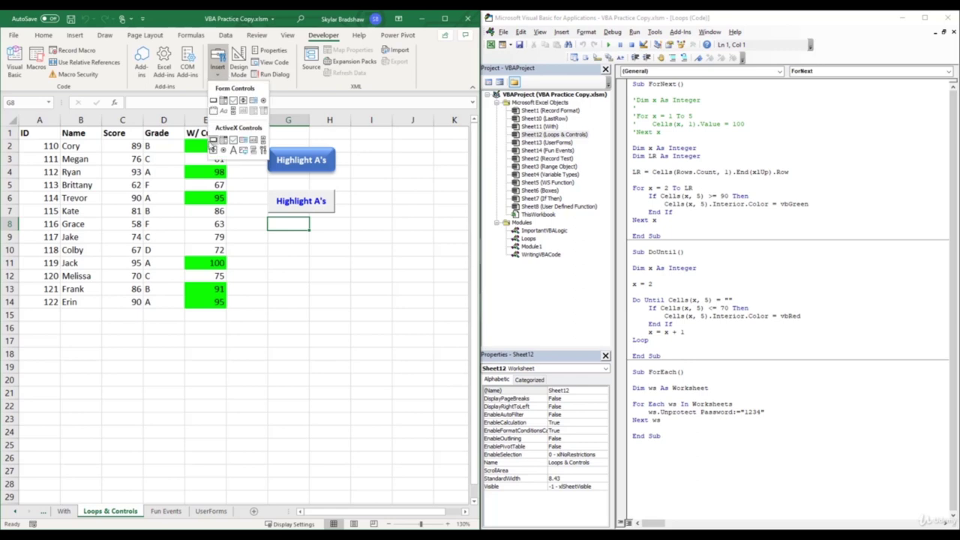
{"action": "left_click", "coordinate": [213, 140]}
{"action": "left_click_drag", "start_coordinate": [270, 235], "coordinate": [338, 256]}
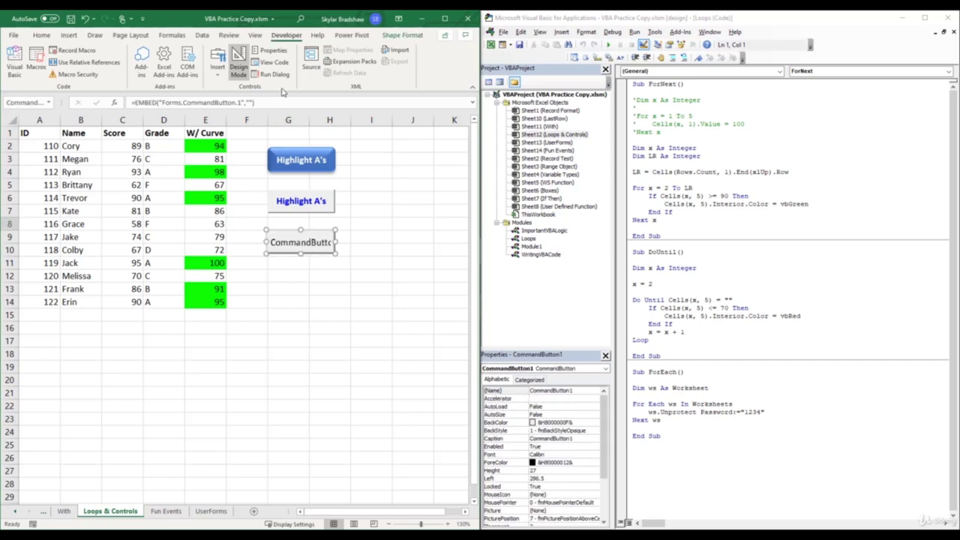
{"action": "left_click", "coordinate": [273, 51]}
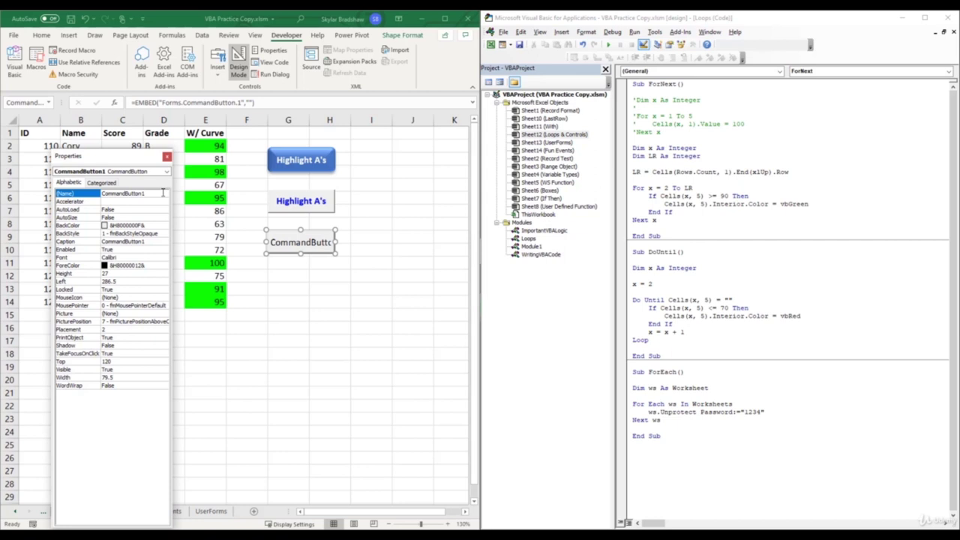
Rename the ActiveX button to failCB and set its caption to Highlight F's
{"action": "left_click_drag", "start_coordinate": [162, 192], "coordinate": [103, 194]}
{"action": "type", "text": "fa"}
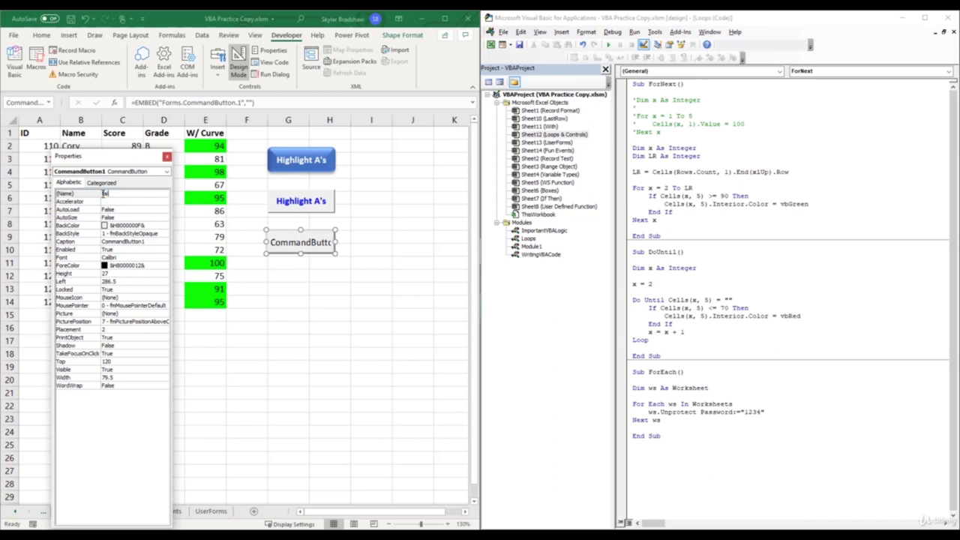
{"action": "type", "text": "ilCB"}
{"action": "left_click", "coordinate": [108, 202]}
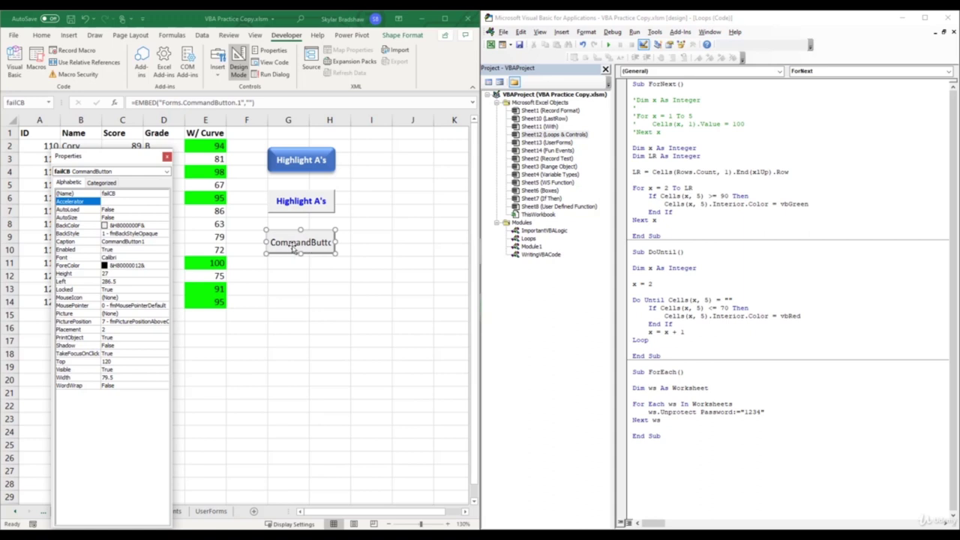
{"action": "left_click", "coordinate": [153, 245]}
{"action": "double_click", "coordinate": [147, 242]}
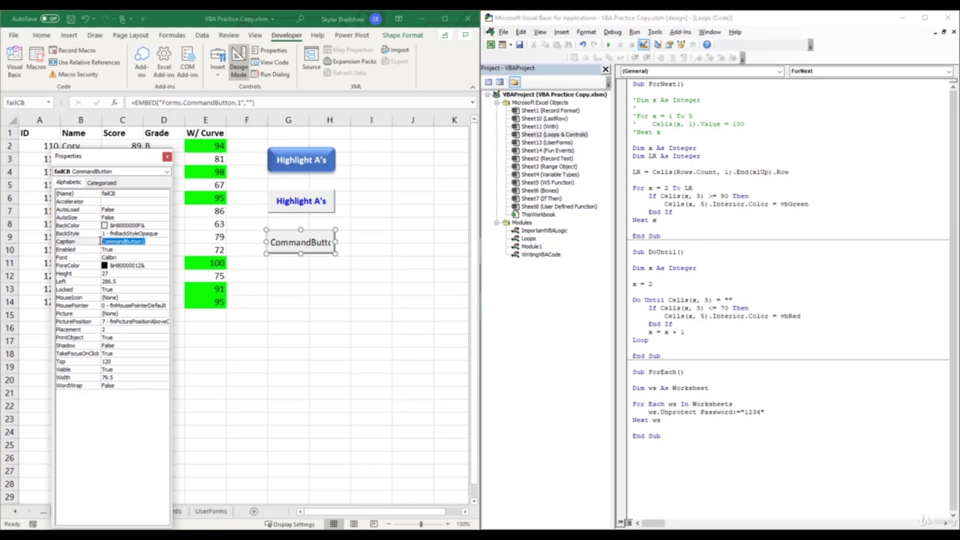
{"action": "type", "text": "Hi"}
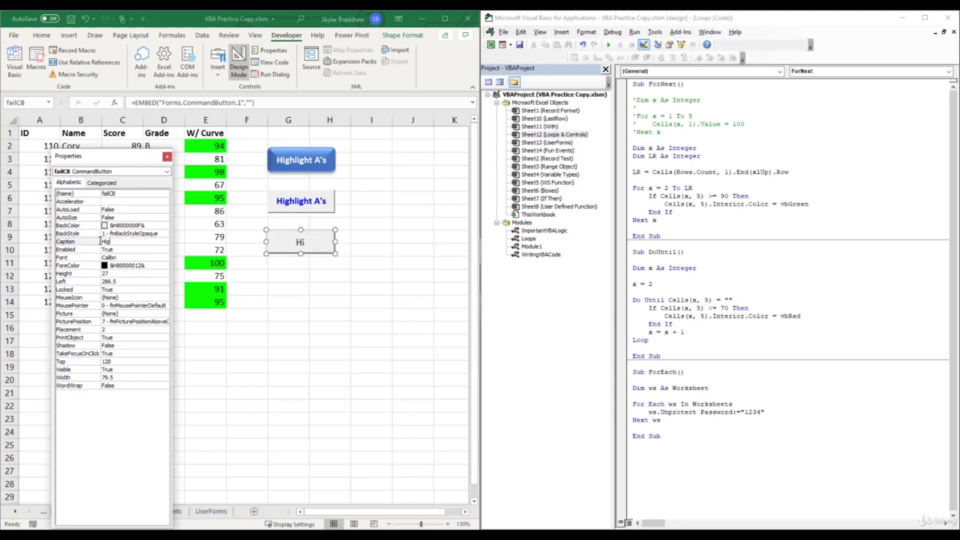
{"action": "type", "text": "ghlight F's"}
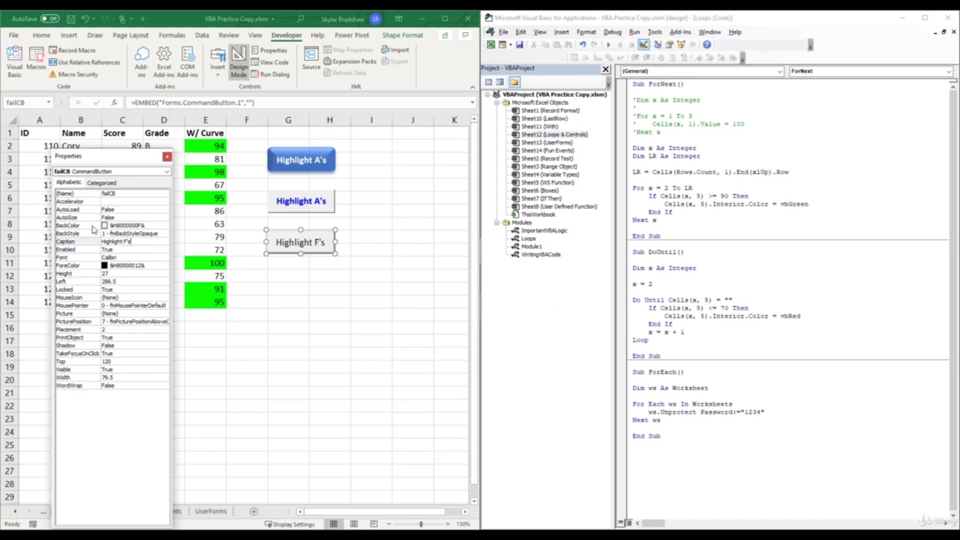
Give the failCB button a red BackColor, then create its failCB_Click procedure
{"action": "left_click", "coordinate": [155, 225]}
{"action": "left_click", "coordinate": [164, 226]}
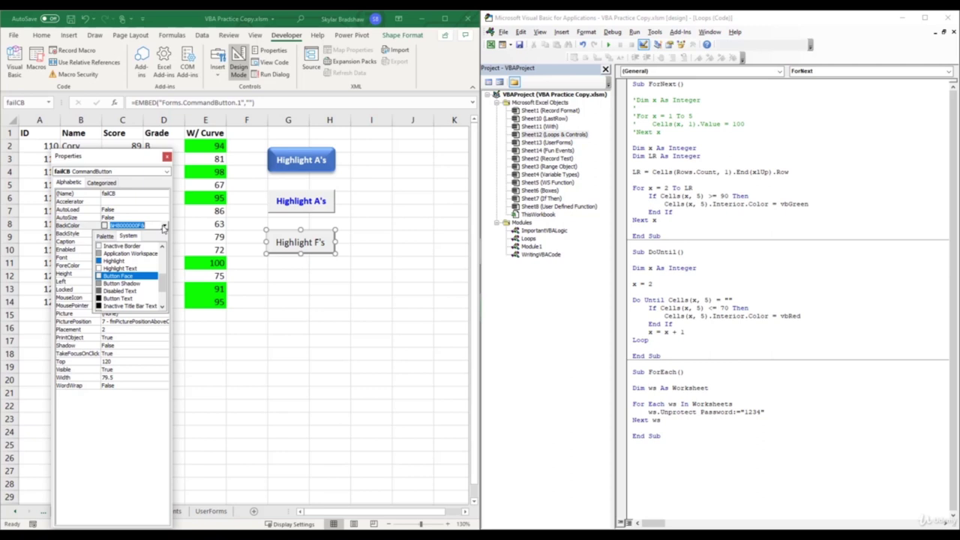
{"action": "scroll", "coordinate": [161, 279], "scroll_direction": "up", "scroll_amount": 2}
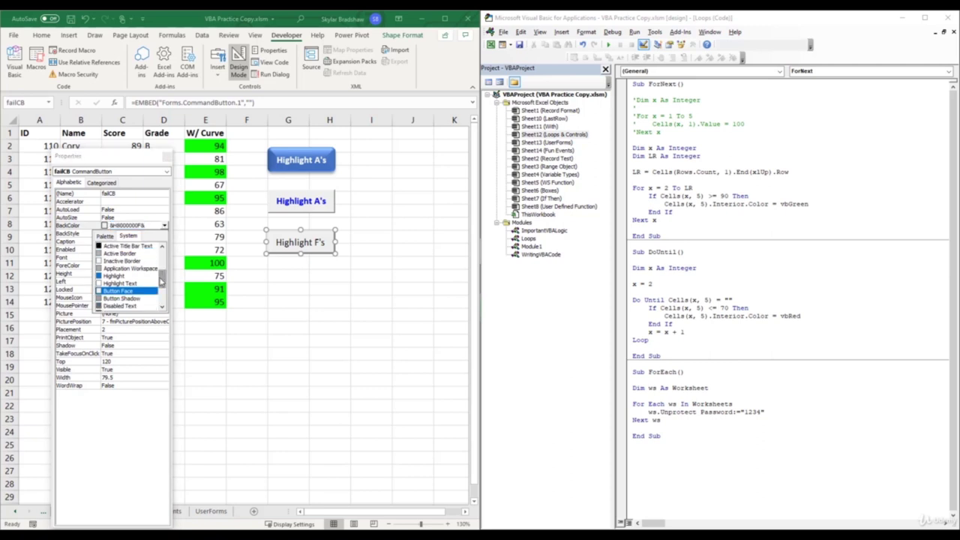
{"action": "left_click", "coordinate": [112, 237]}
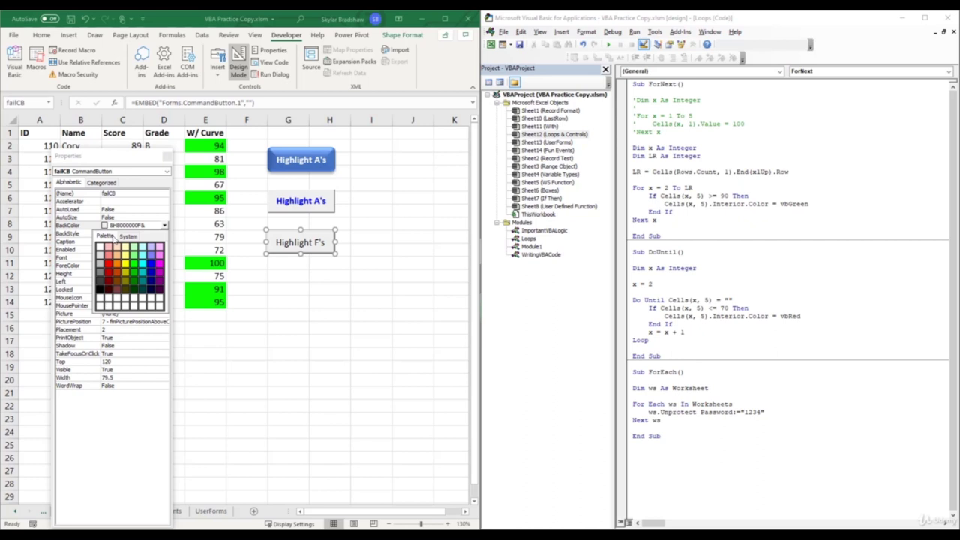
{"action": "left_click", "coordinate": [109, 263]}
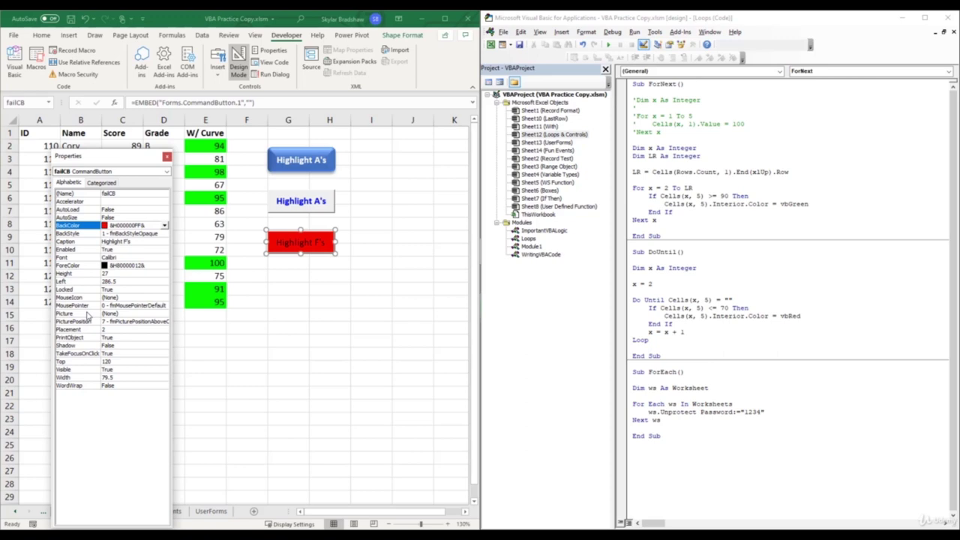
{"action": "key", "text": "alt+F11"}
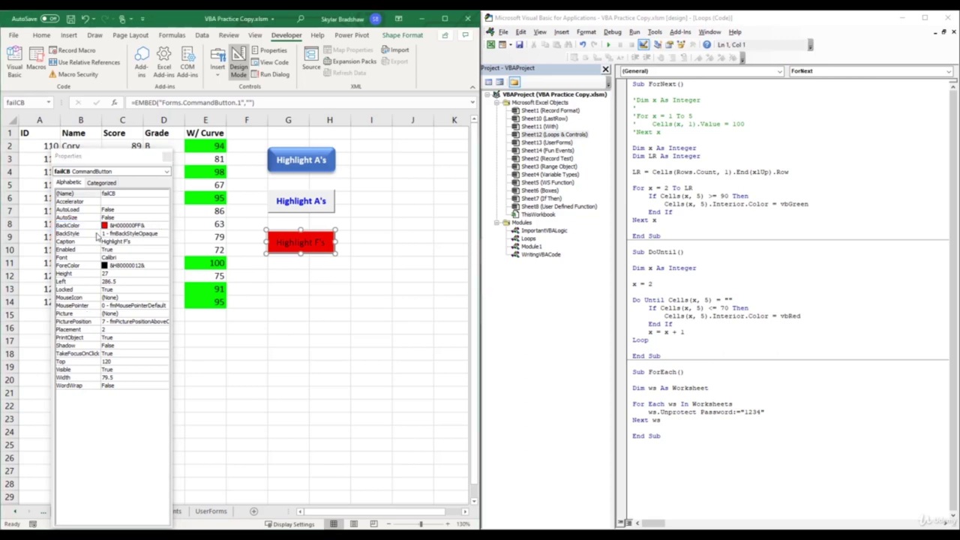
{"action": "double_click", "coordinate": [319, 250]}
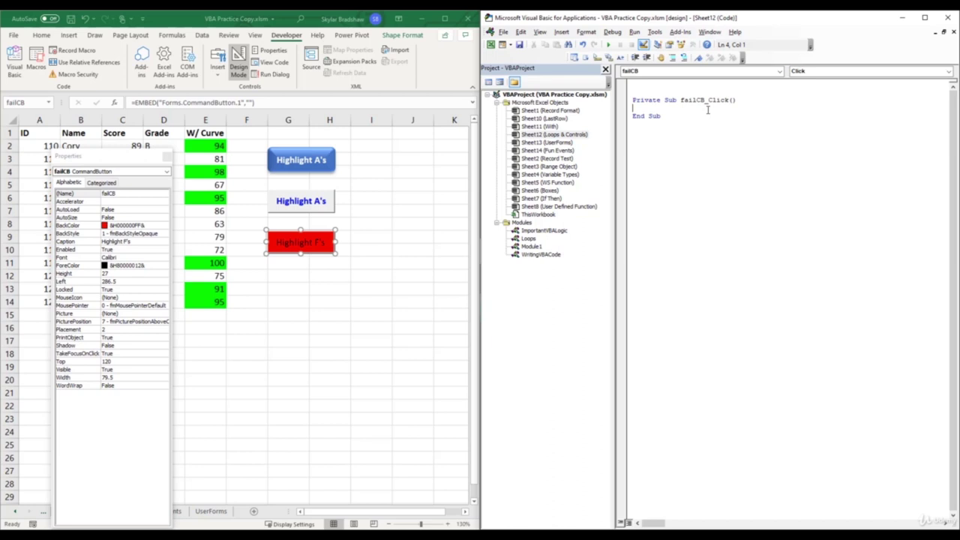
Write an indented Call DoUntil line inside failCB_Click
{"action": "key", "text": "Tab"}
{"action": "type", "text": "call doUntil"}
{"action": "left_click", "coordinate": [725, 132]}
Review the DoUntil code in the Loops module, then return to the sheet and exit Design Mode
{"action": "double_click", "coordinate": [527, 238]}
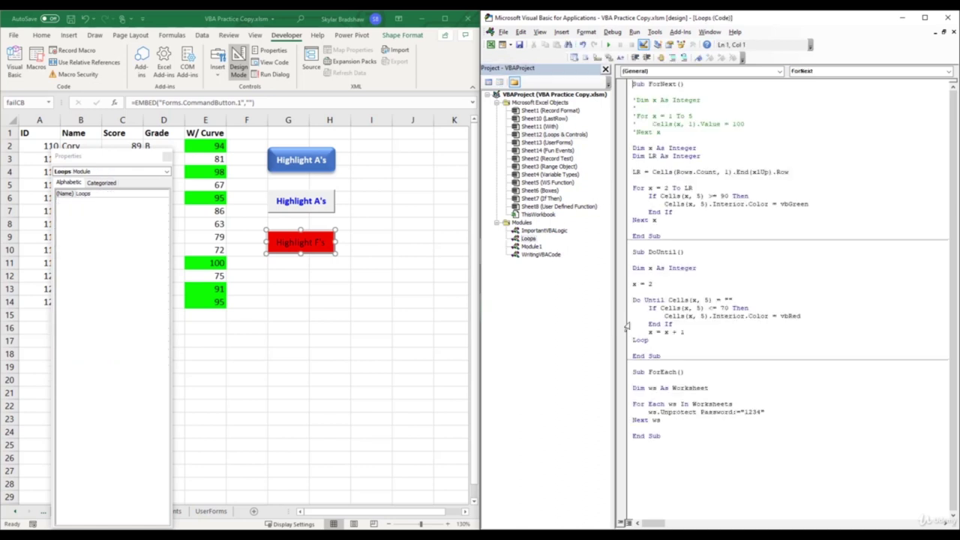
{"action": "left_click_drag", "start_coordinate": [659, 341], "coordinate": [629, 271]}
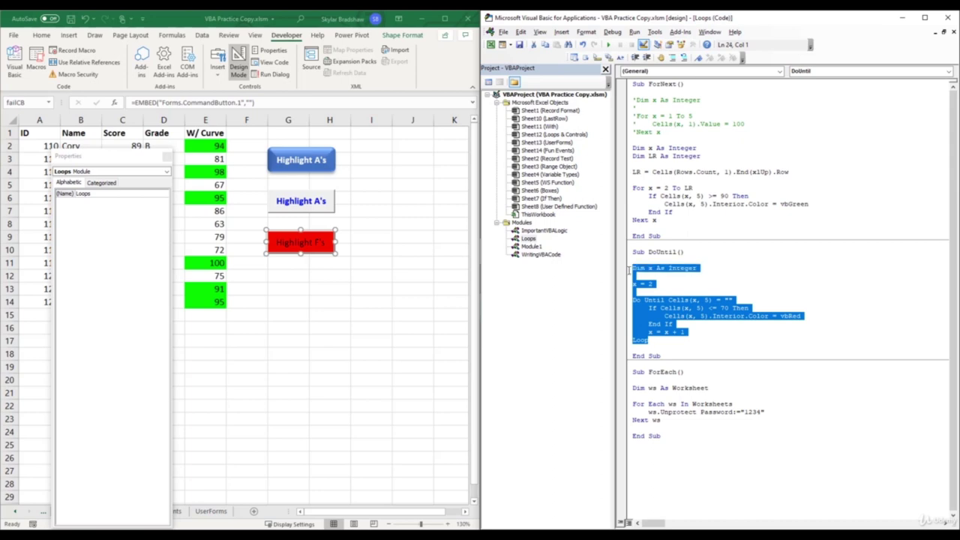
{"action": "left_click", "coordinate": [368, 277]}
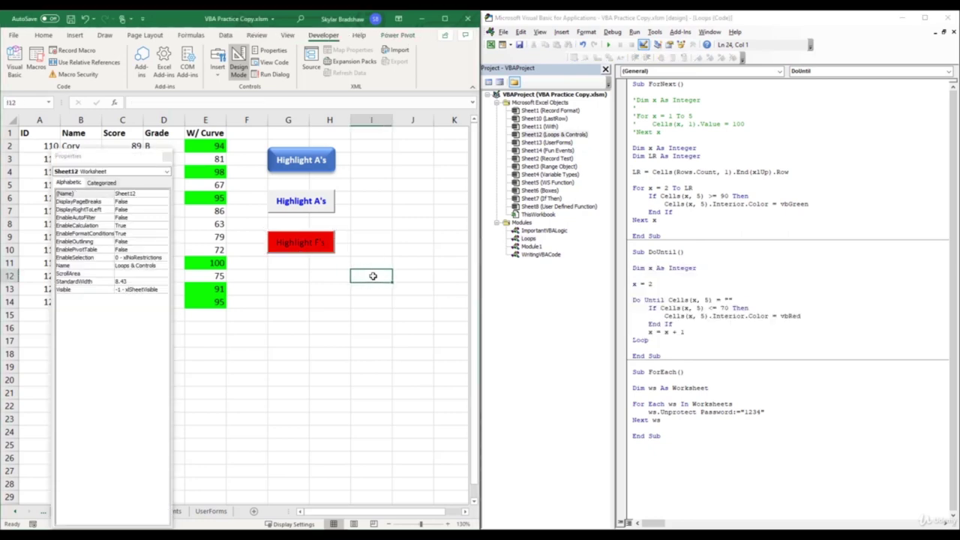
{"action": "left_click", "coordinate": [238, 69]}
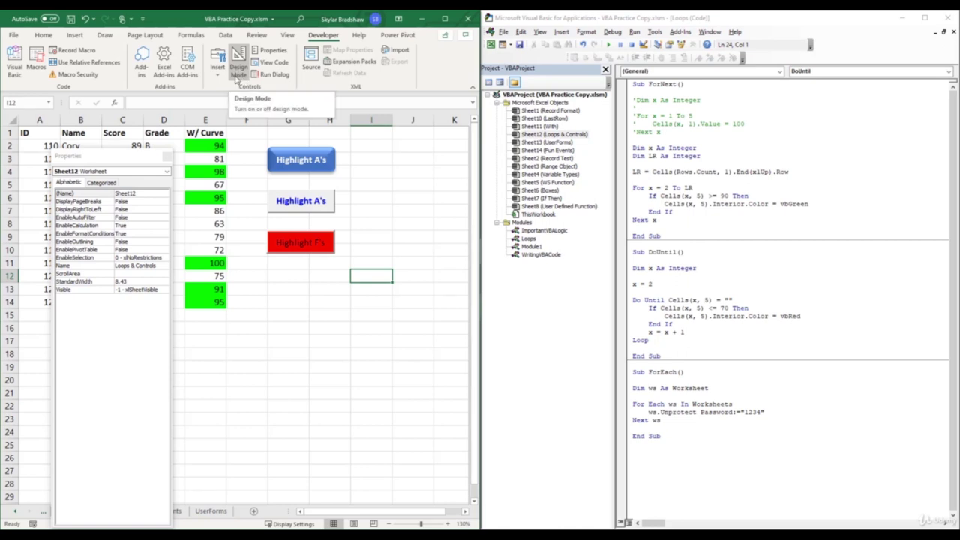
Close the Properties window and run Highlight F's to shade the failing curve scores red
{"action": "left_click", "coordinate": [166, 156]}
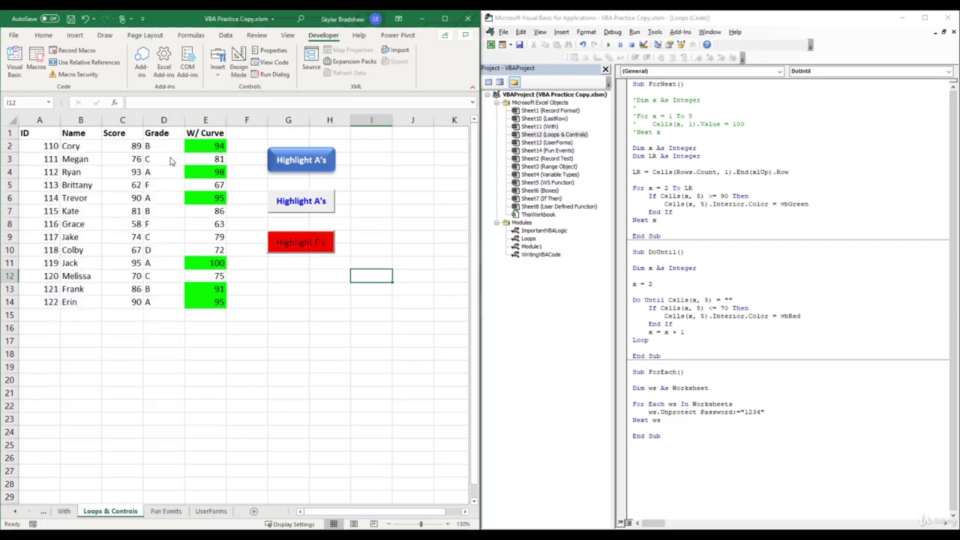
{"action": "left_click", "coordinate": [321, 250]}
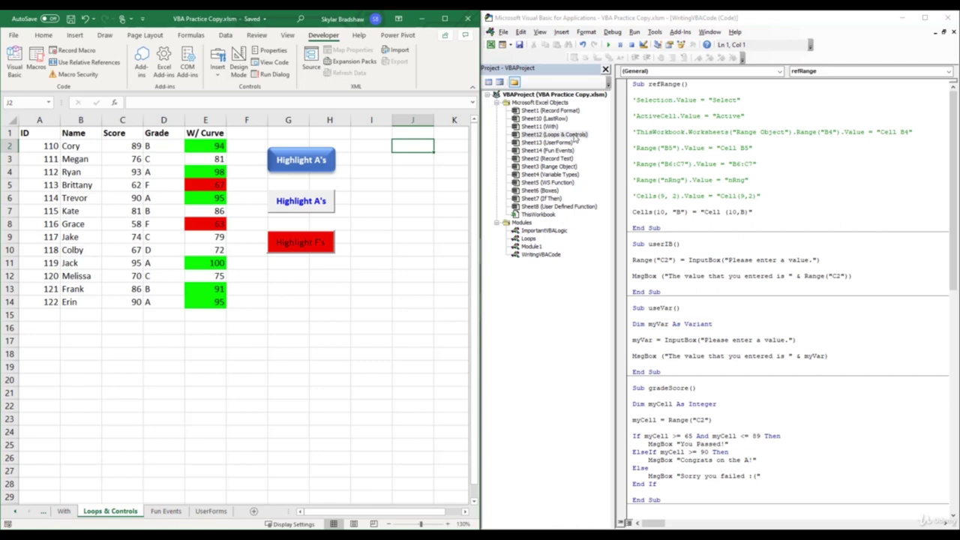
Open the Sheet12 (Loops & Controls) code and expand its Object list
{"action": "double_click", "coordinate": [573, 134]}
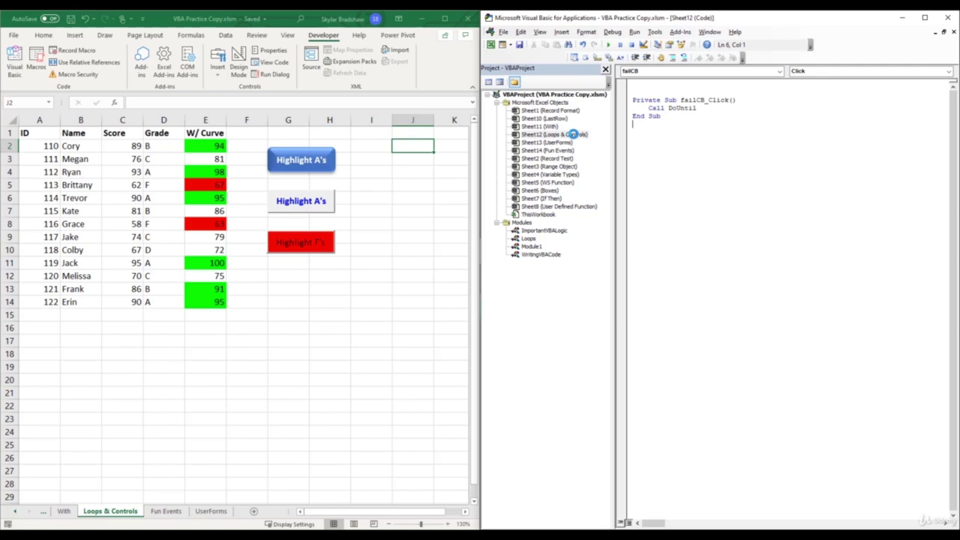
{"action": "left_click", "coordinate": [780, 72]}
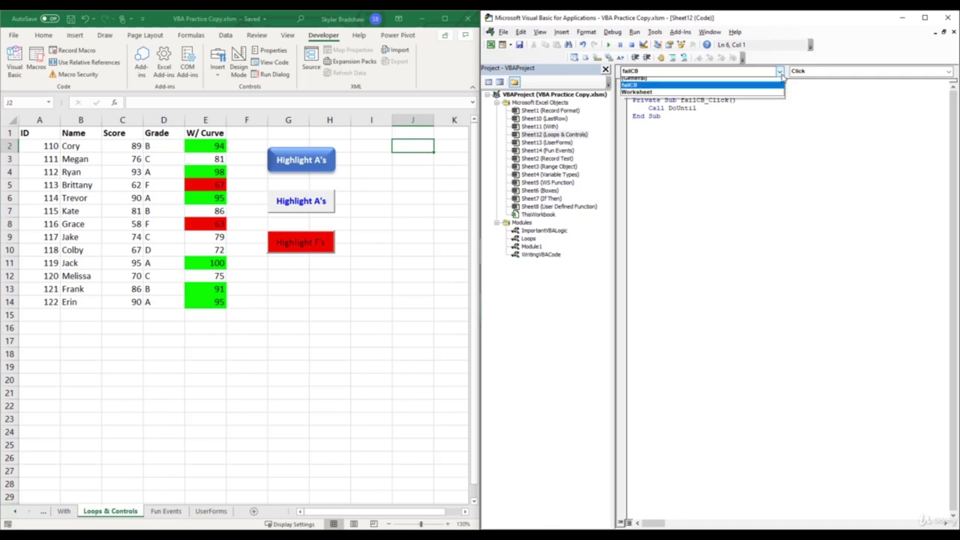
Add empty Worksheet_SelectionChange and Worksheet_Activate procedures to the Sheet12 code
{"action": "left_click", "coordinate": [751, 96]}
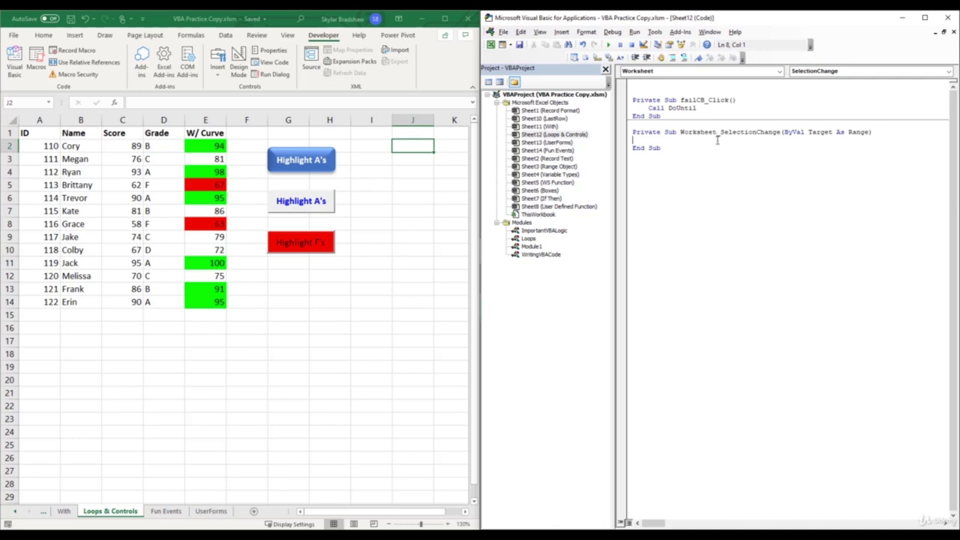
{"action": "left_click_drag", "start_coordinate": [720, 132], "coordinate": [781, 132]}
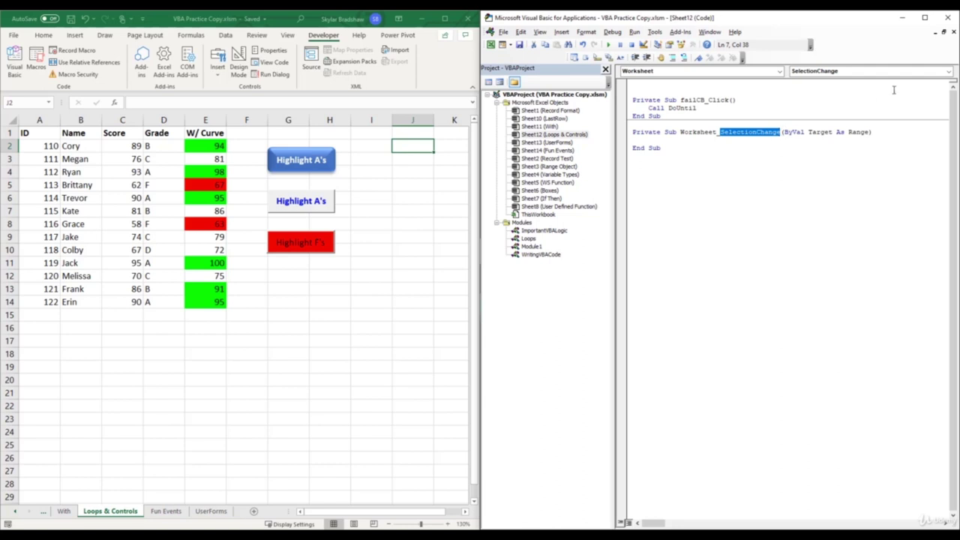
{"action": "left_click", "coordinate": [949, 73]}
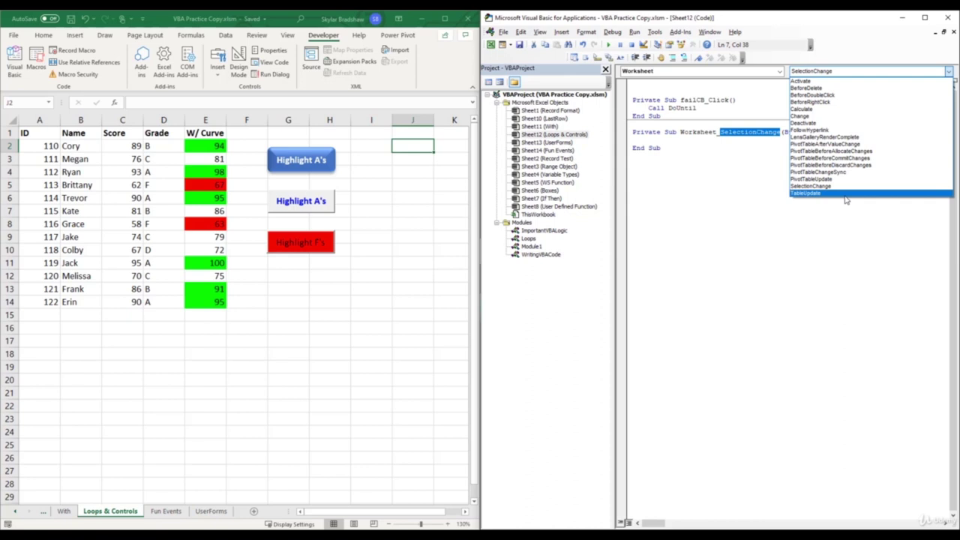
{"action": "left_click", "coordinate": [817, 82]}
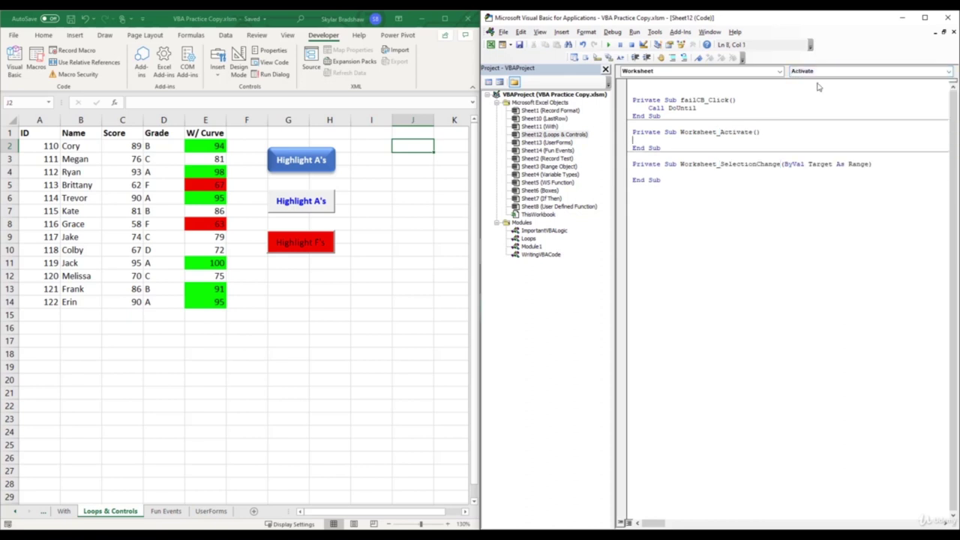
Add the line MsgBox "Welcome to " & ActiveSheet.Name inside Worksheet_Activate, then return to the workbook
{"action": "key", "text": "Tab"}
{"action": "type", "text": "msgbox ="}
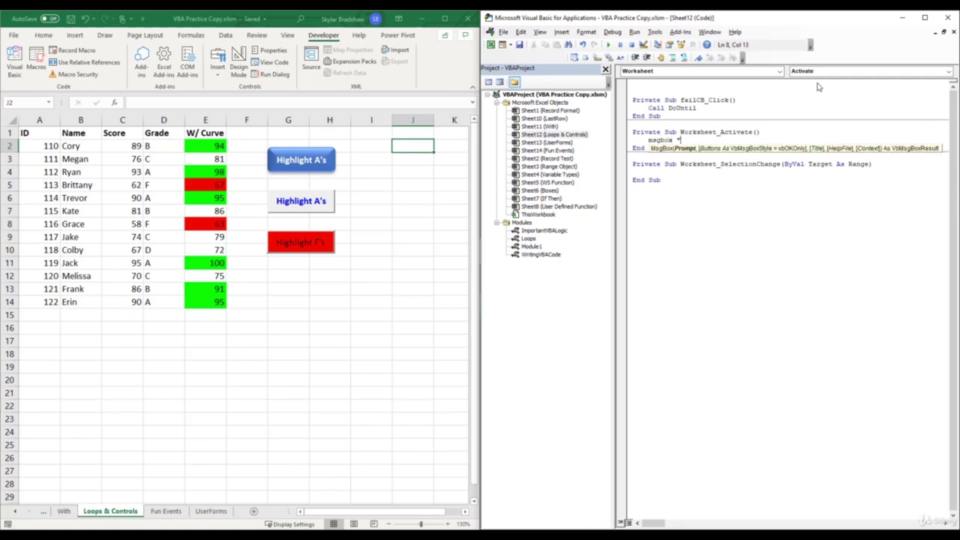
{"action": "type", "text": "Welcome to \""}
{"action": "type", "text": "& activesheet.Name"}
{"action": "key", "text": "Down"}
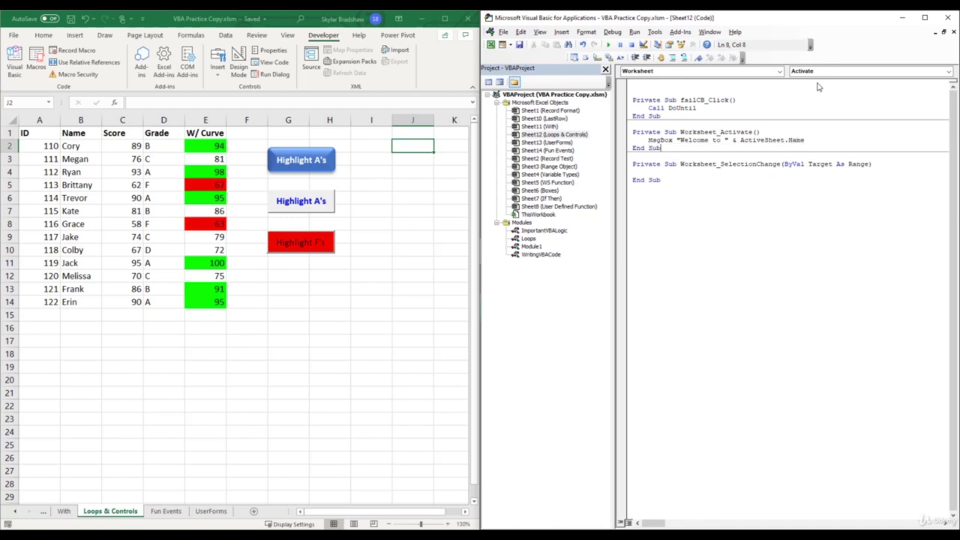
{"action": "left_click", "coordinate": [64, 511]}
{"action": "left_click", "coordinate": [65, 511]}
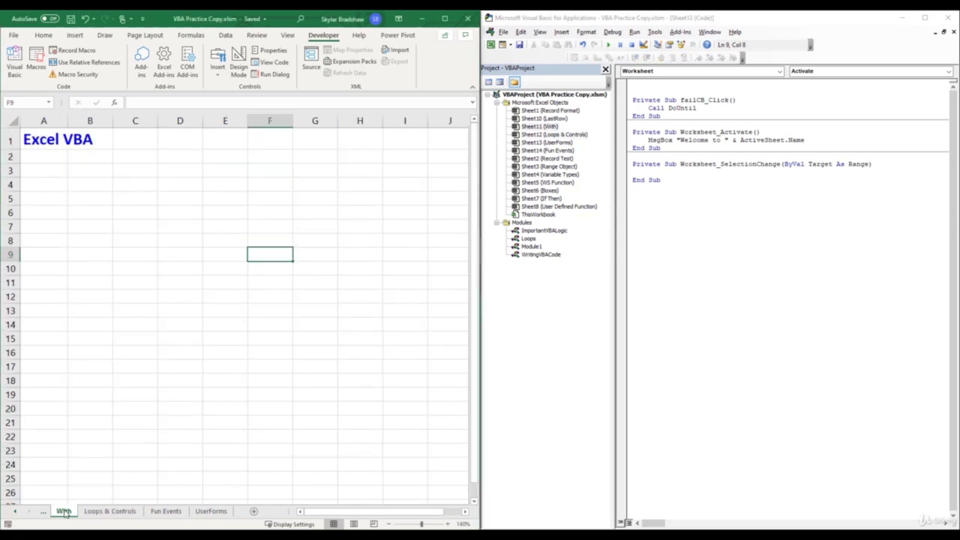
{"action": "left_click", "coordinate": [89, 513]}
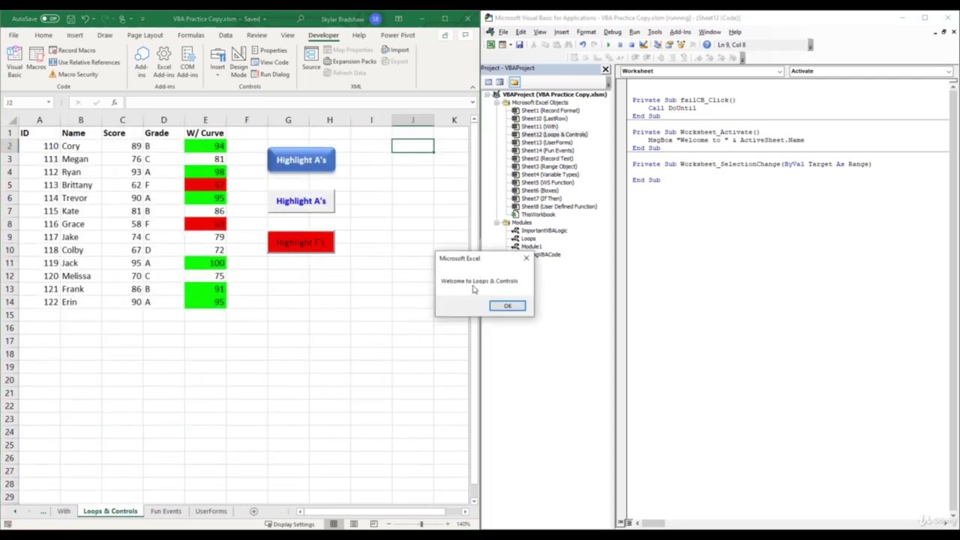
{"action": "left_click", "coordinate": [506, 306]}
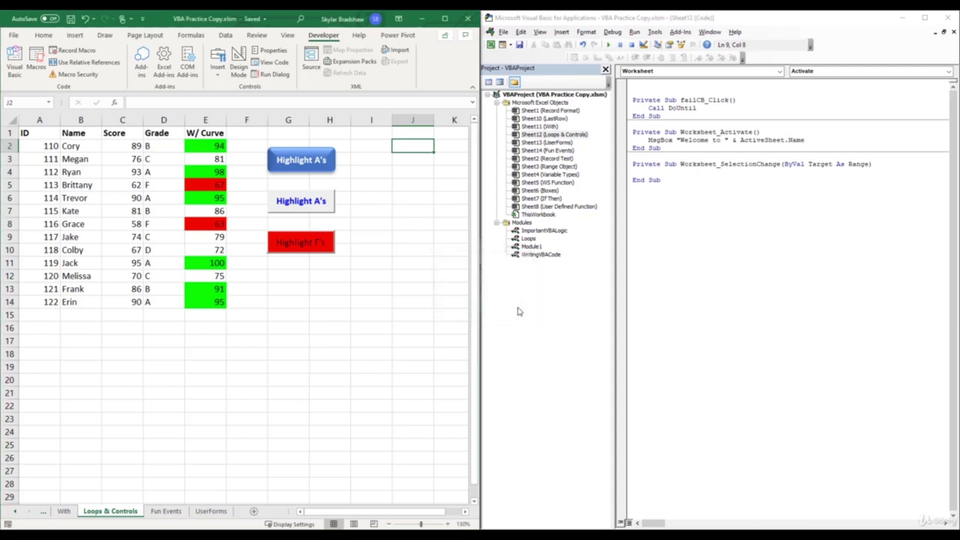
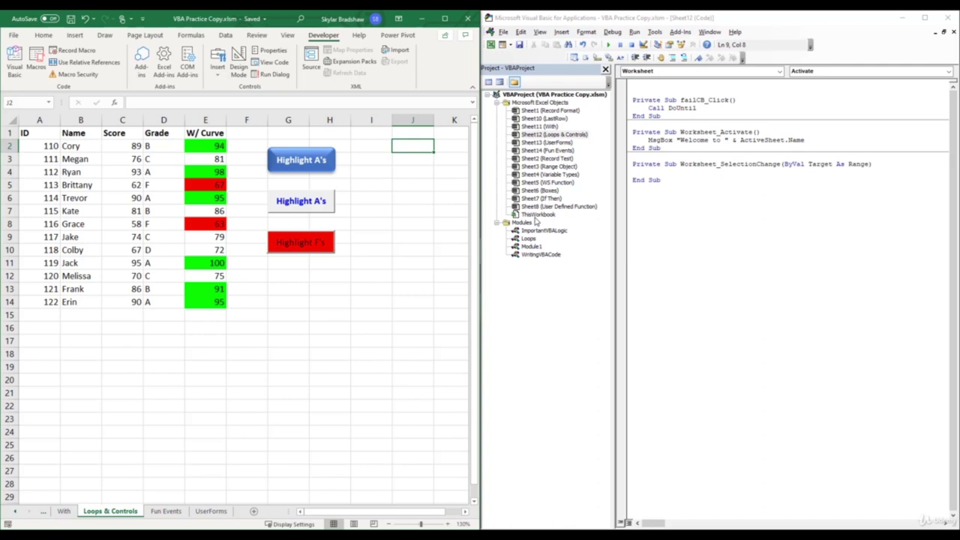
Open the ThisWorkbook code module and insert an empty Workbook_Open procedure via the Workbook object
{"action": "double_click", "coordinate": [536, 216]}
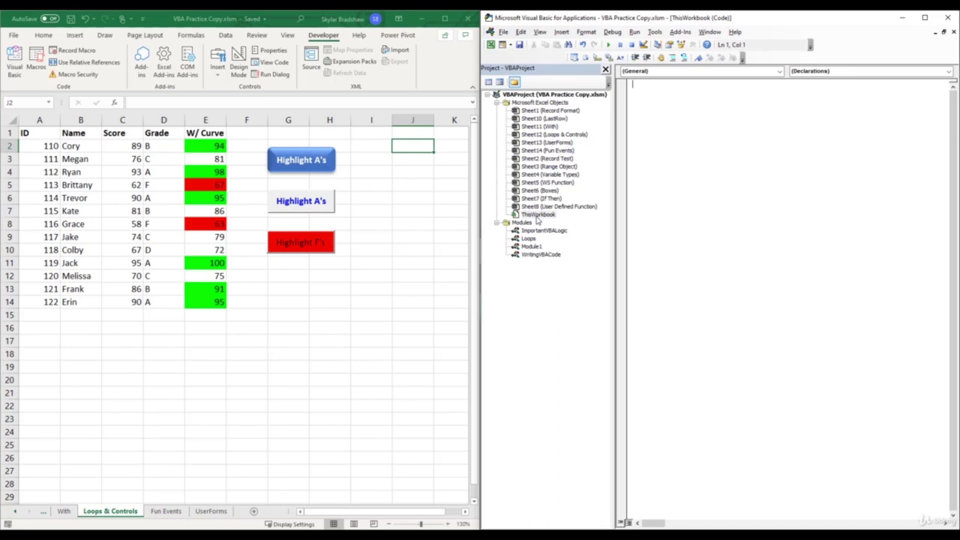
{"action": "left_click", "coordinate": [779, 72]}
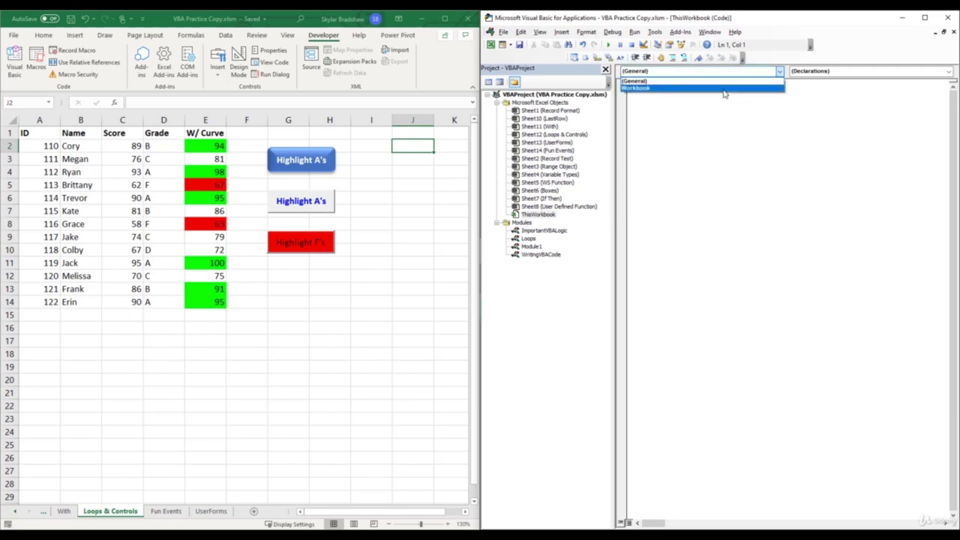
{"action": "left_click", "coordinate": [724, 89]}
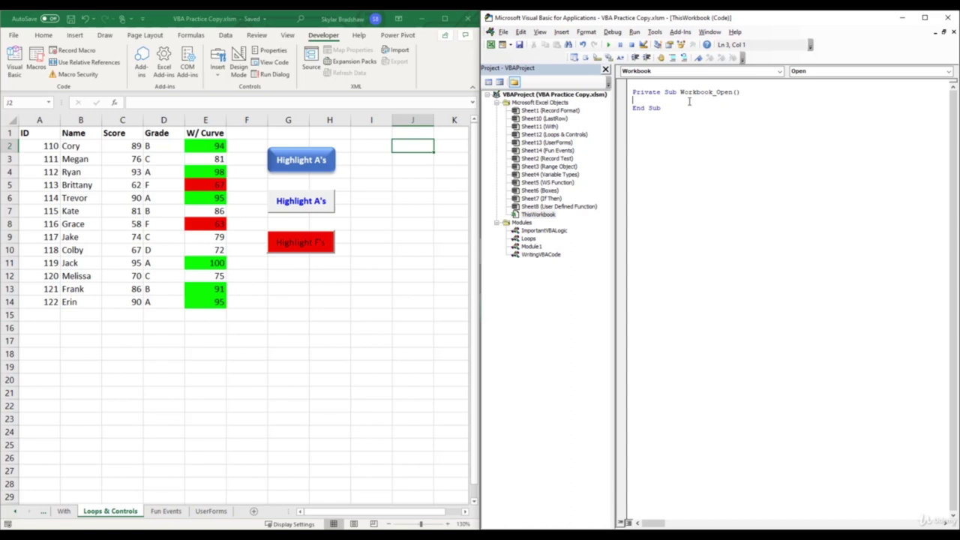
{"action": "left_click", "coordinate": [948, 72]}
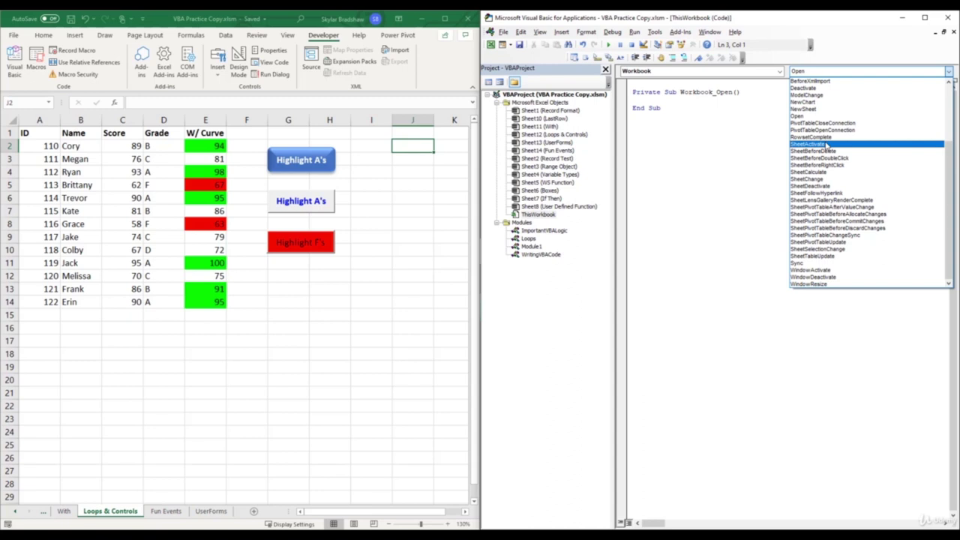
Create the Workbook_NewSheet procedure and begin the line MsgBox "You have created a new worksheet."
{"action": "left_click_drag", "start_coordinate": [951, 163], "coordinate": [953, 109]}
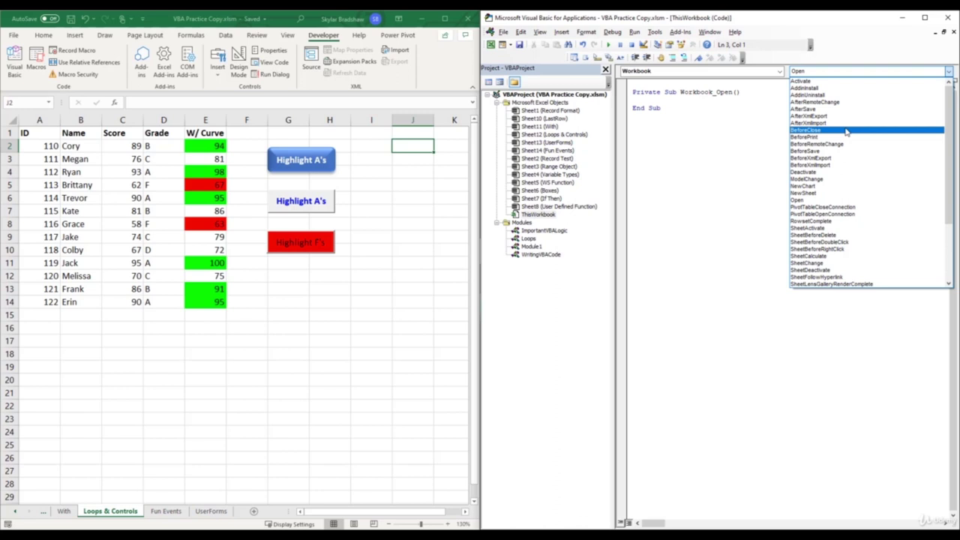
{"action": "left_click", "coordinate": [833, 193]}
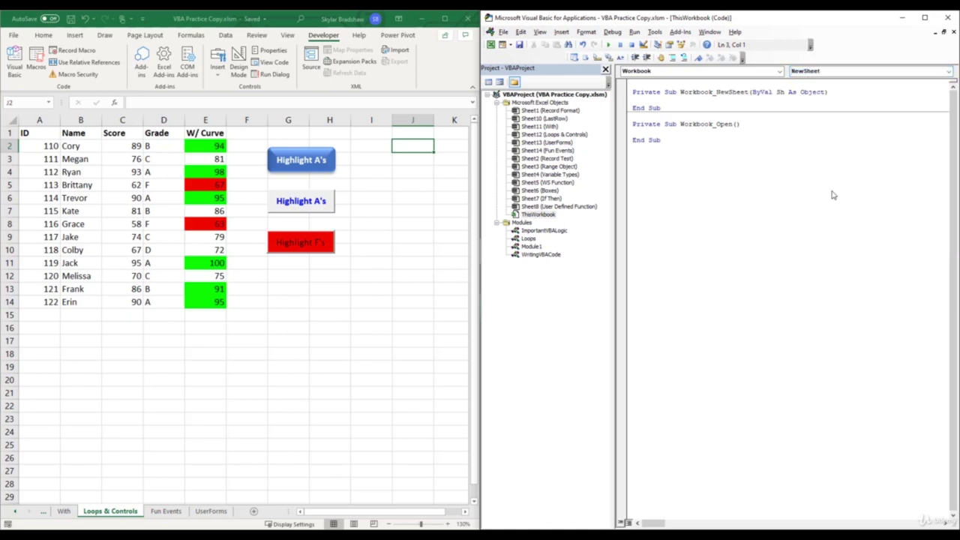
{"action": "type", "text": "msgbox \""}
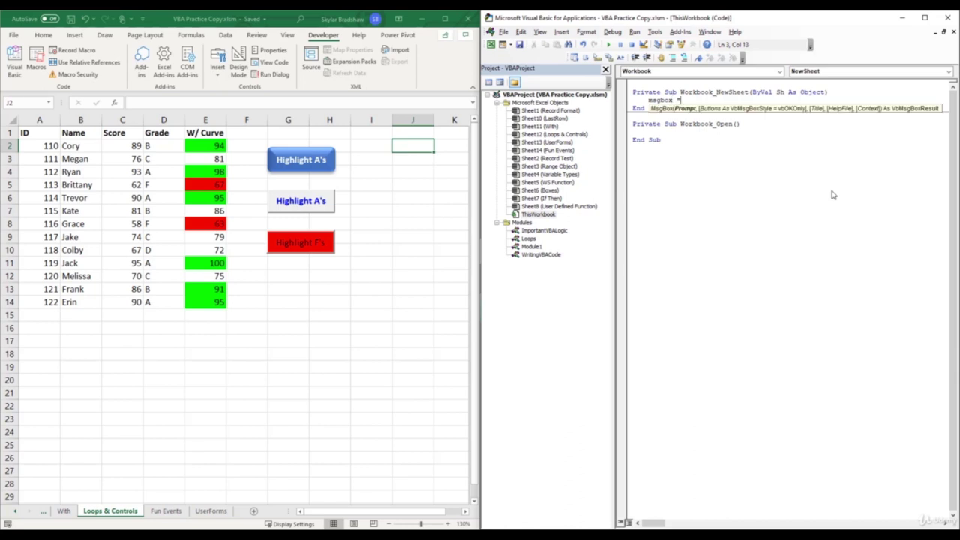
{"action": "type", "text": "You have created a new worksh"}
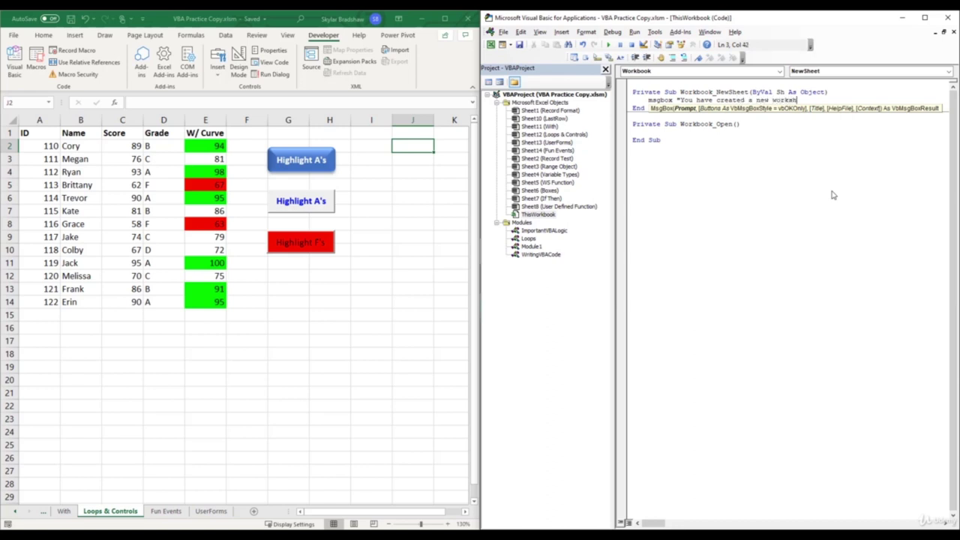
{"action": "type", "text": "eet.\""}
Complete the MsgBox line in Workbook_NewSheet and go back to the worksheet
{"action": "key", "text": "Down"}
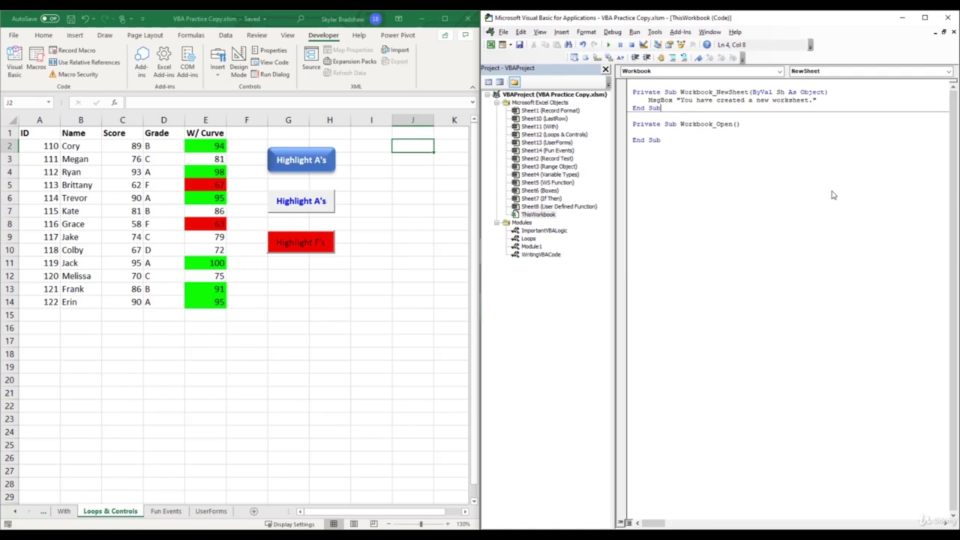
{"action": "left_click", "coordinate": [379, 315]}
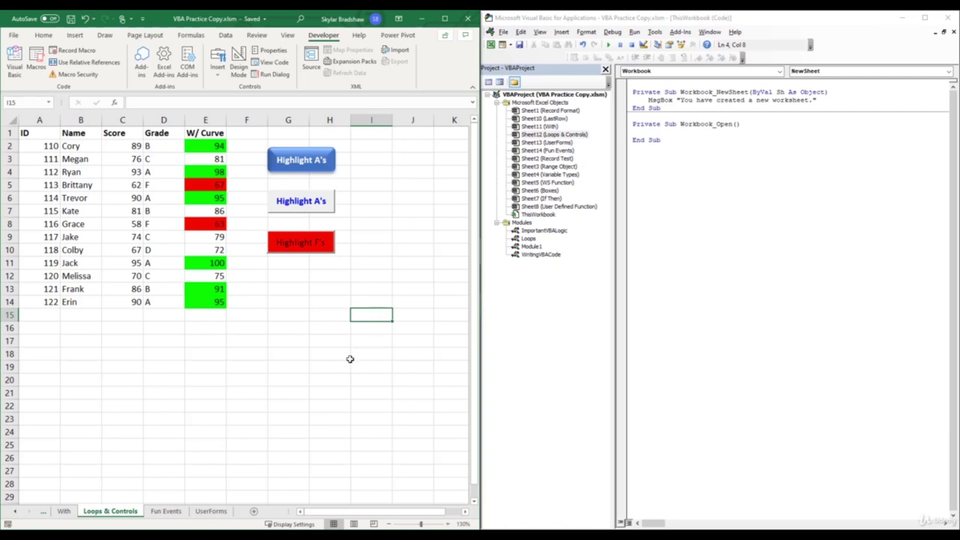
Add a new worksheet to test the event, dismiss its message, and return to the code
{"action": "left_click", "coordinate": [254, 513]}
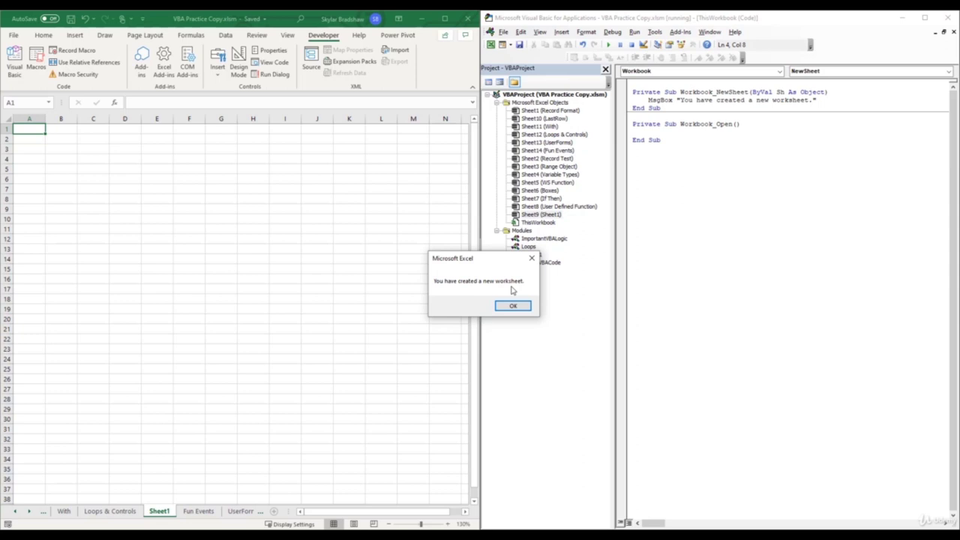
{"action": "left_click", "coordinate": [513, 305]}
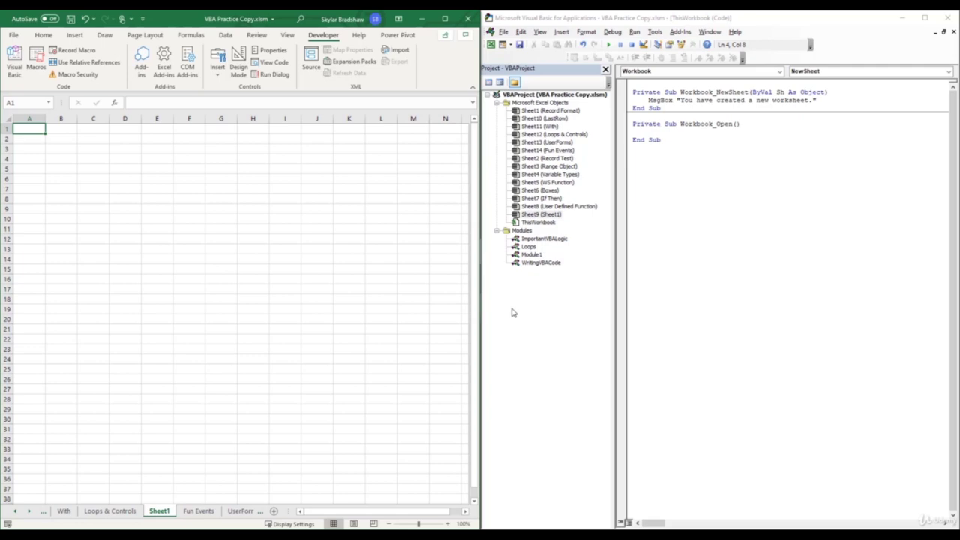
{"action": "left_click", "coordinate": [540, 225]}
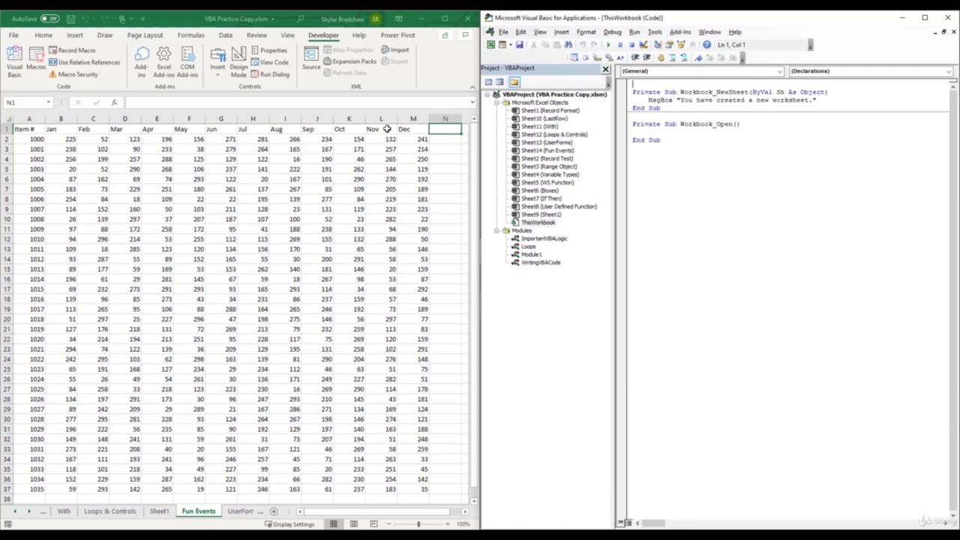
{"action": "left_click", "coordinate": [283, 298]}
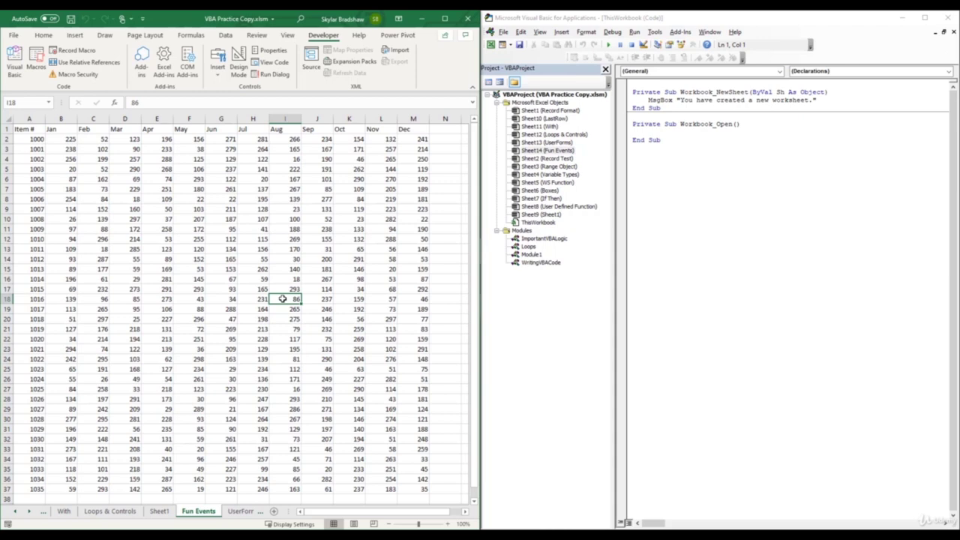
{"action": "left_click", "coordinate": [220, 259]}
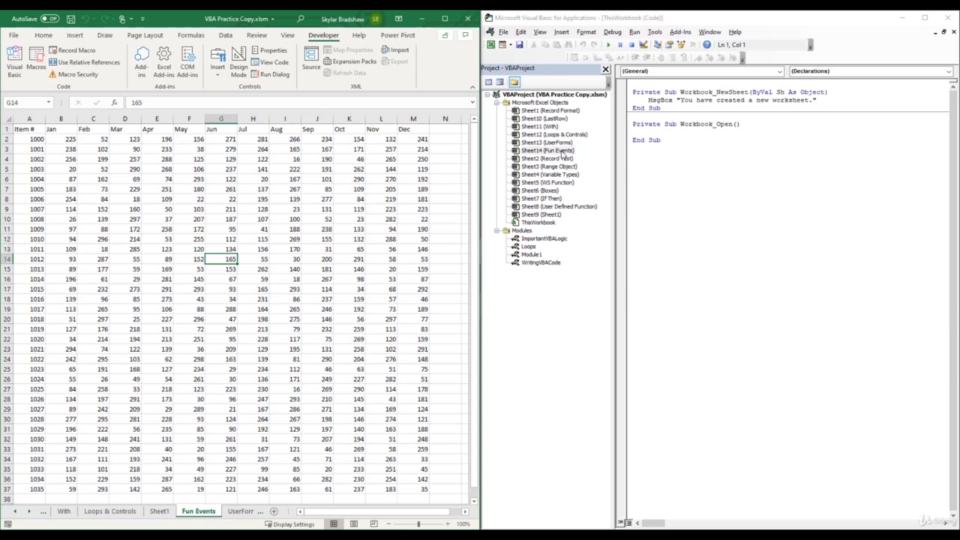
Create a Worksheet_SelectionChange procedure in the Fun Events sheet's code module
{"action": "double_click", "coordinate": [563, 151]}
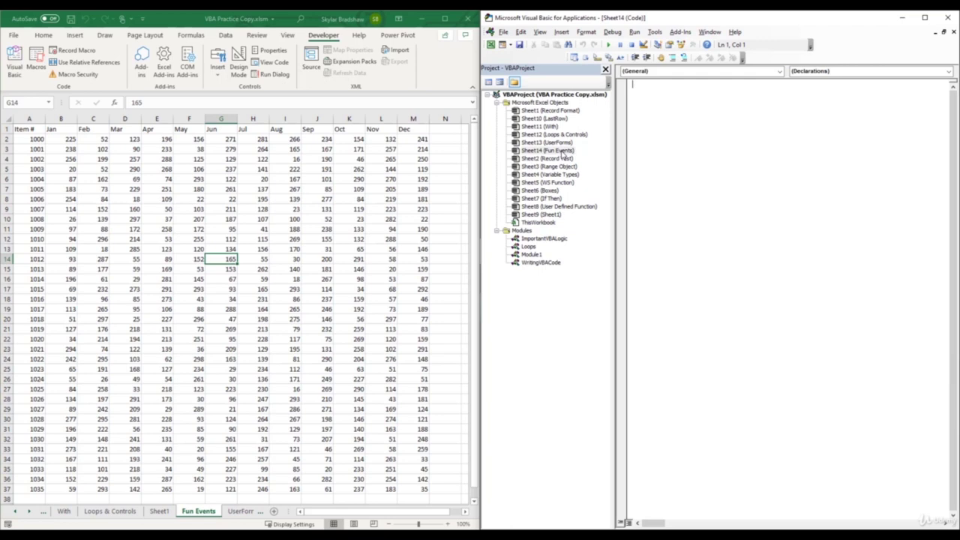
{"action": "left_click", "coordinate": [780, 71]}
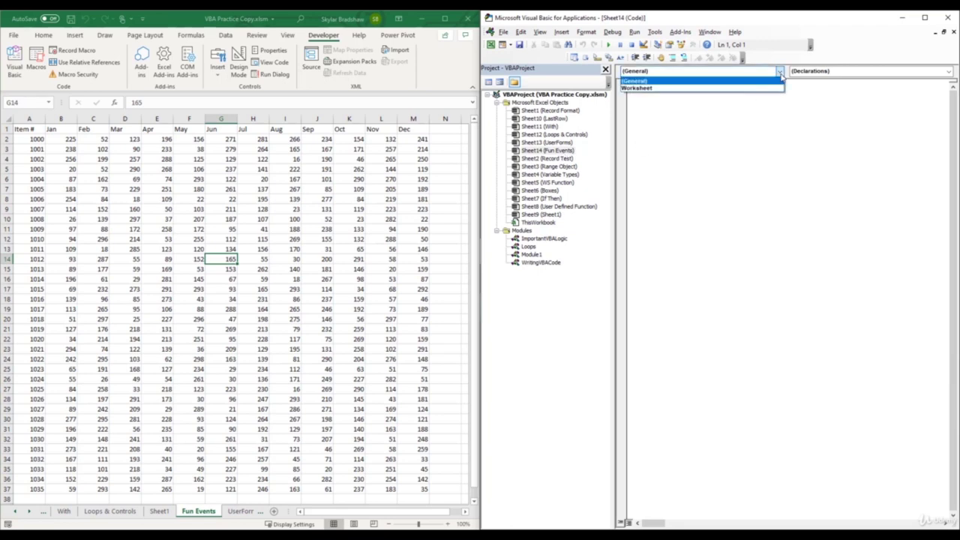
{"action": "left_click", "coordinate": [767, 88]}
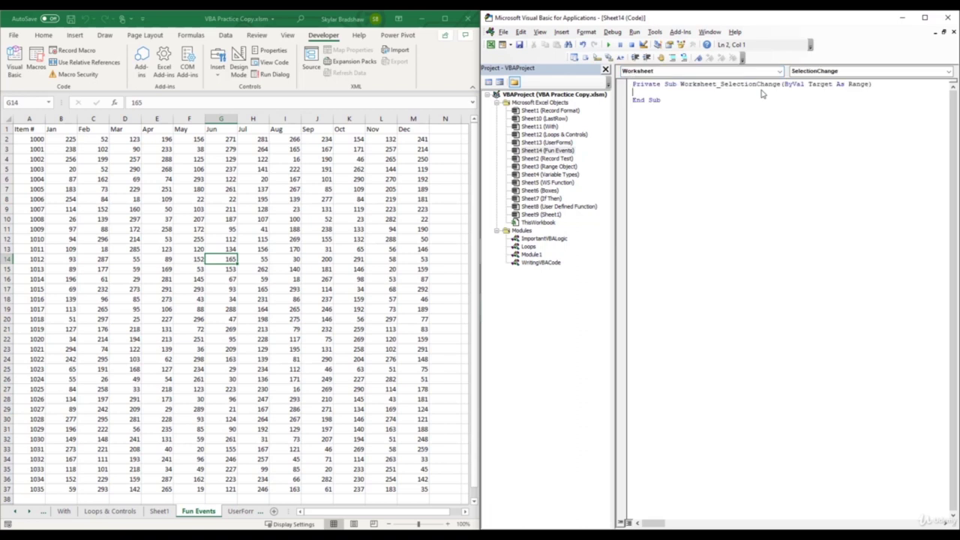
{"action": "left_click", "coordinate": [722, 84]}
{"action": "left_click_drag", "start_coordinate": [721, 84], "coordinate": [781, 84]}
Start a With ActiveCell block inside the SelectionChange procedure
{"action": "left_click", "coordinate": [650, 92]}
{"action": "key", "text": "Return"}
{"action": "key", "text": "Return"}
{"action": "type", "text": "with"}
{"action": "type", "text": "activecell"}
{"action": "key", "text": "Return"}
{"action": "key", "text": "Return"}
Close the block with End With and add .EntireRow.Interior.Color = RGB(255,230,153) inside it
{"action": "type", "text": "end with"}
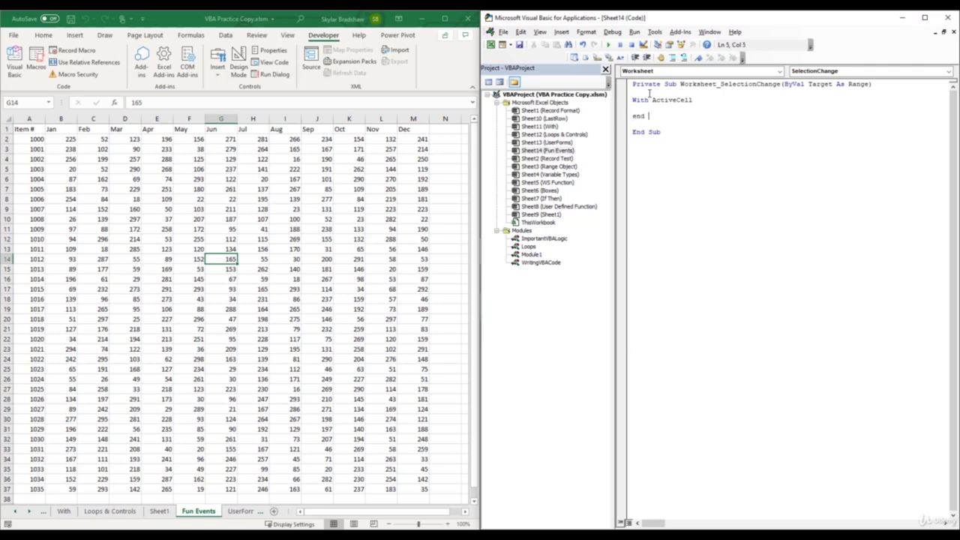
{"action": "key", "text": "Up"}
{"action": "key", "text": "Tab"}
{"action": "type", "text": "."}
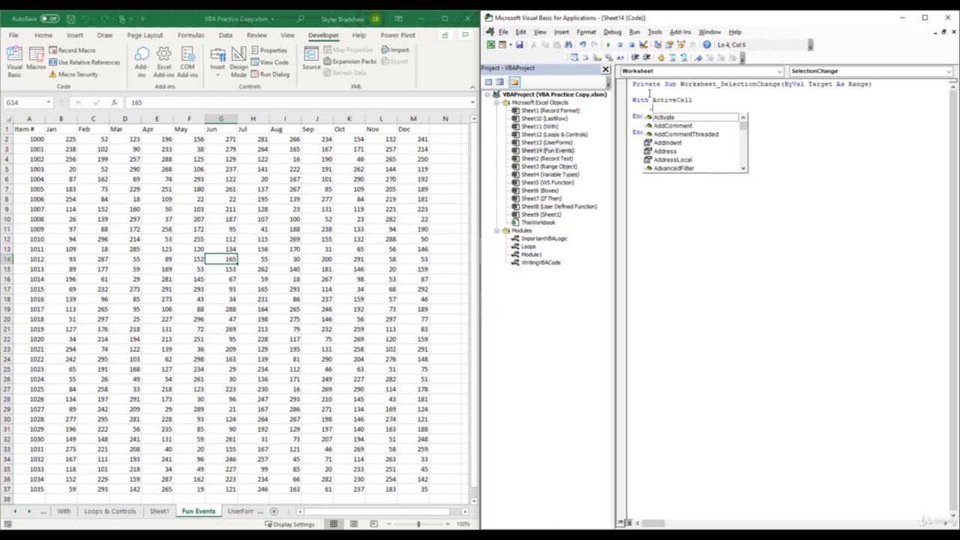
{"action": "type", "text": "entirerow"}
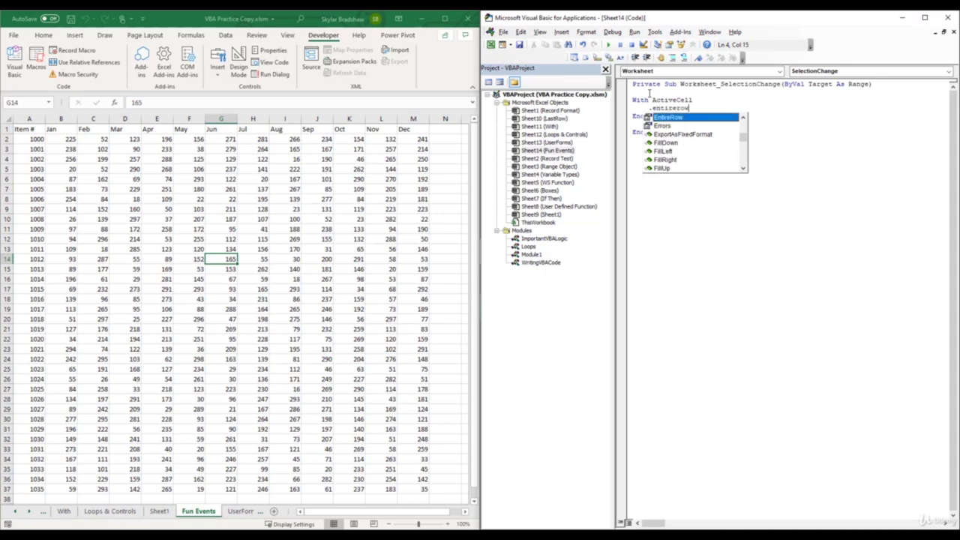
{"action": "type", "text": ".Interior"}
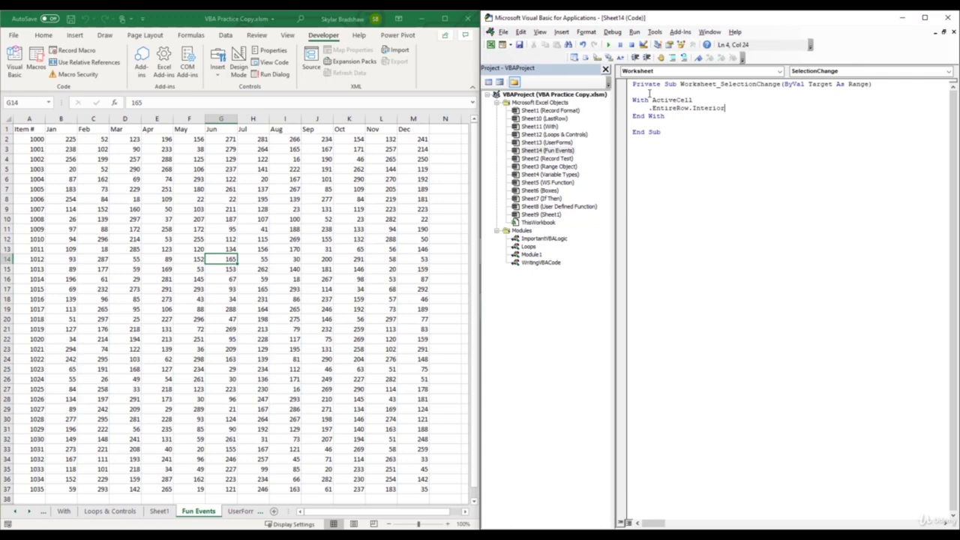
{"action": "type", "text": ".color"}
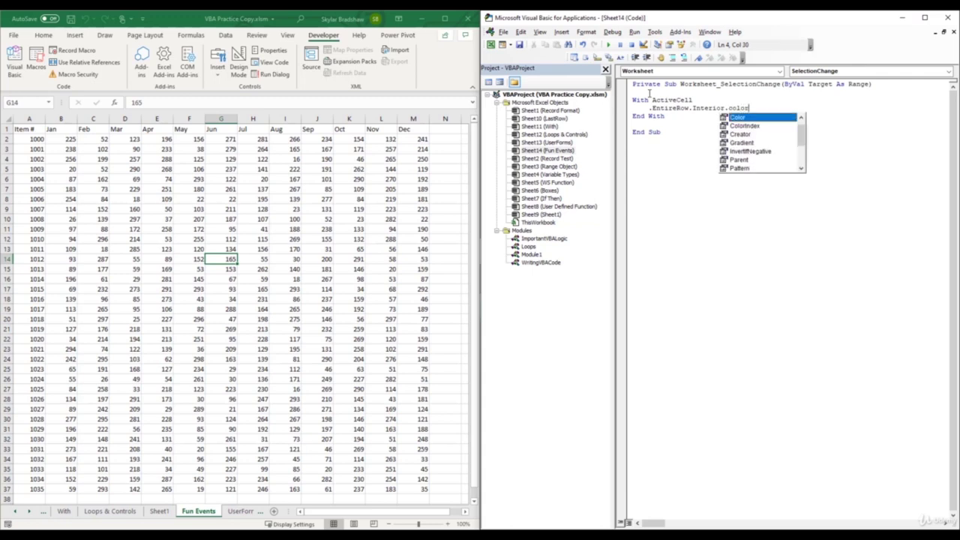
{"action": "type", "text": " ="}
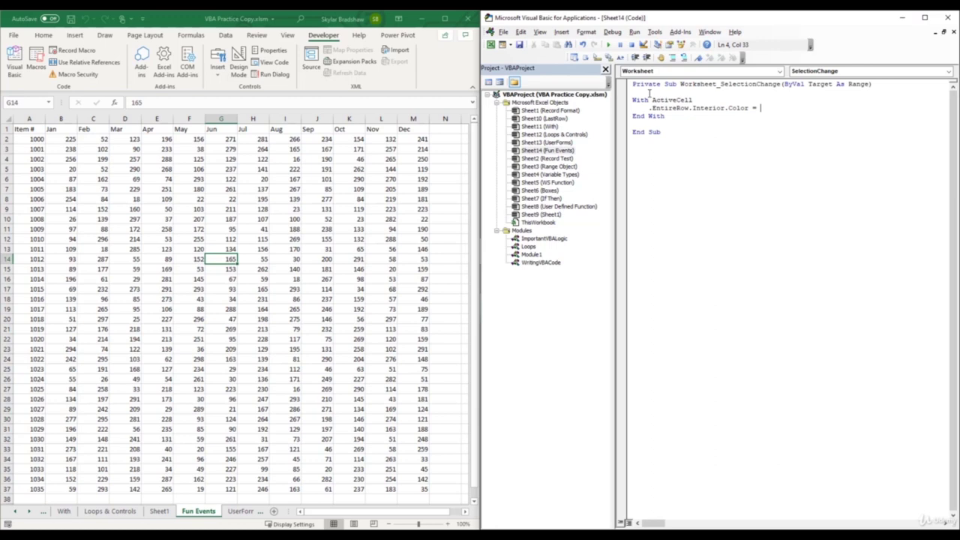
{"action": "type", "text": "RGB"}
{"action": "type", "text": "("}
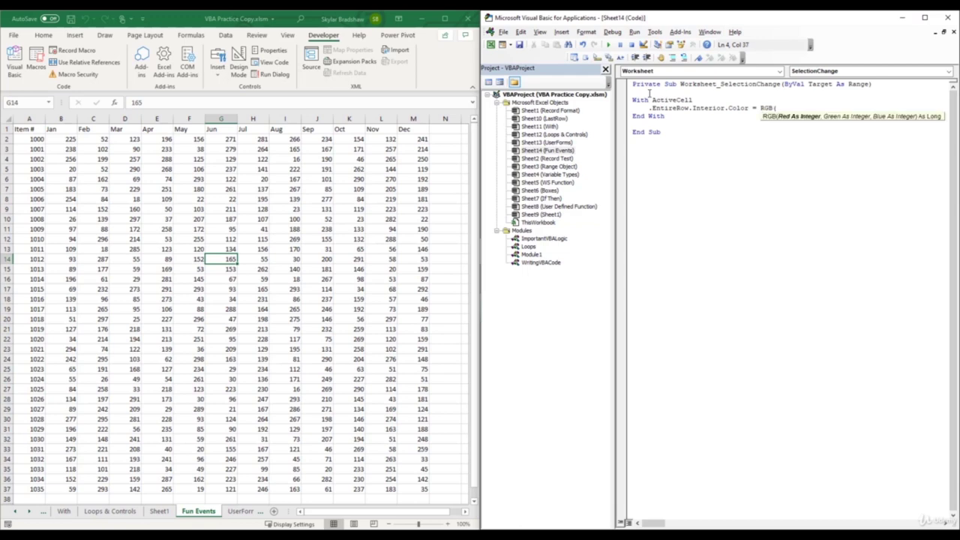
{"action": "type", "text": "255,"}
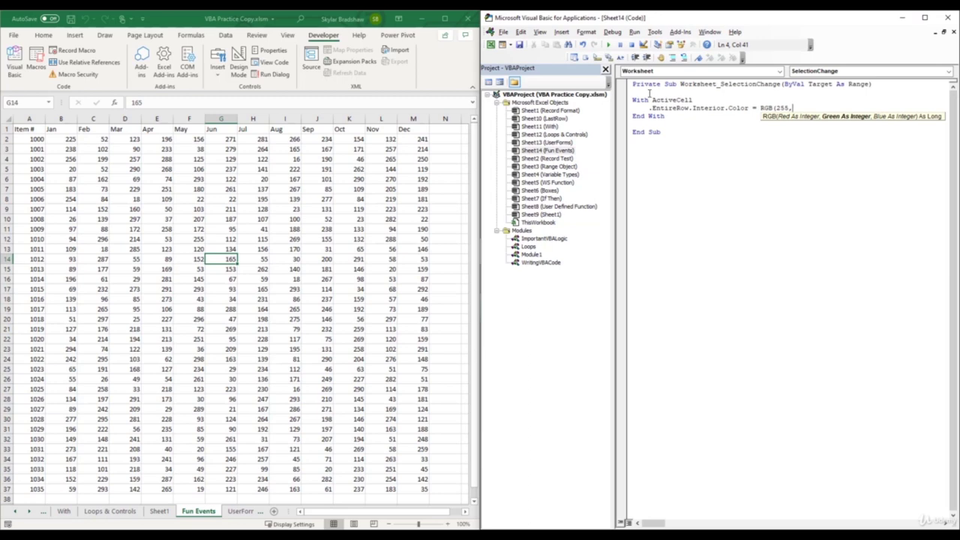
{"action": "type", "text": "230,"}
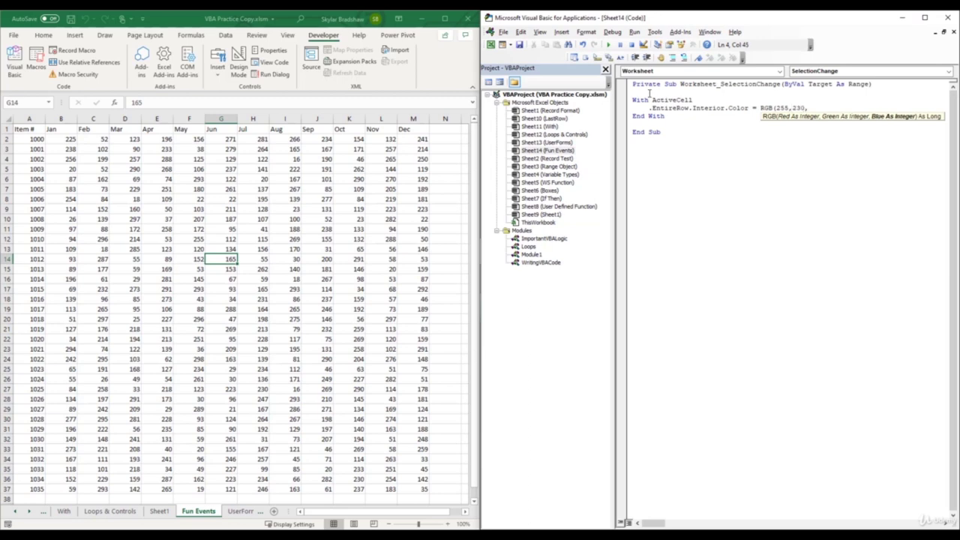
{"action": "type", "text": "153)"}
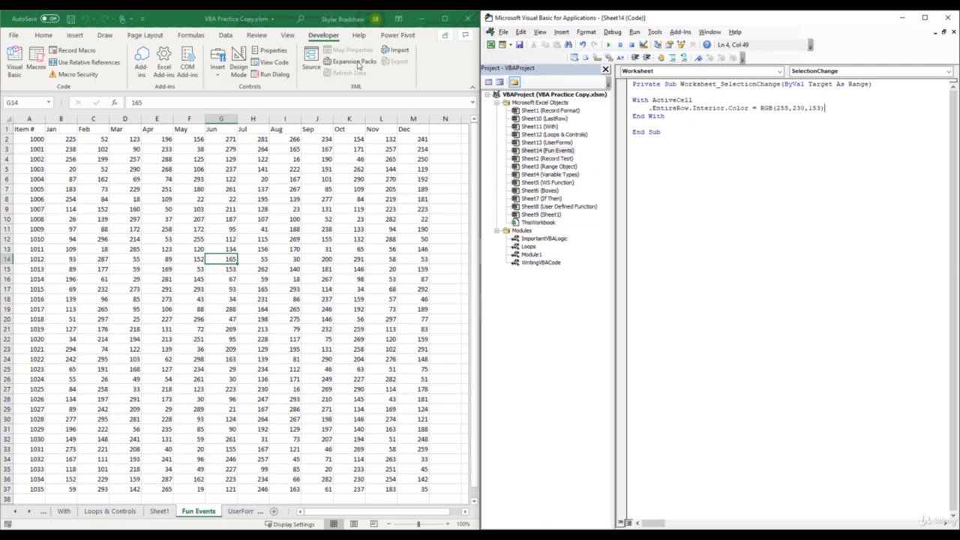
Look up a light green's RGB values (147, 241, 172) in More Colors' Custom tab, then cancel
{"action": "left_click", "coordinate": [43, 35]}
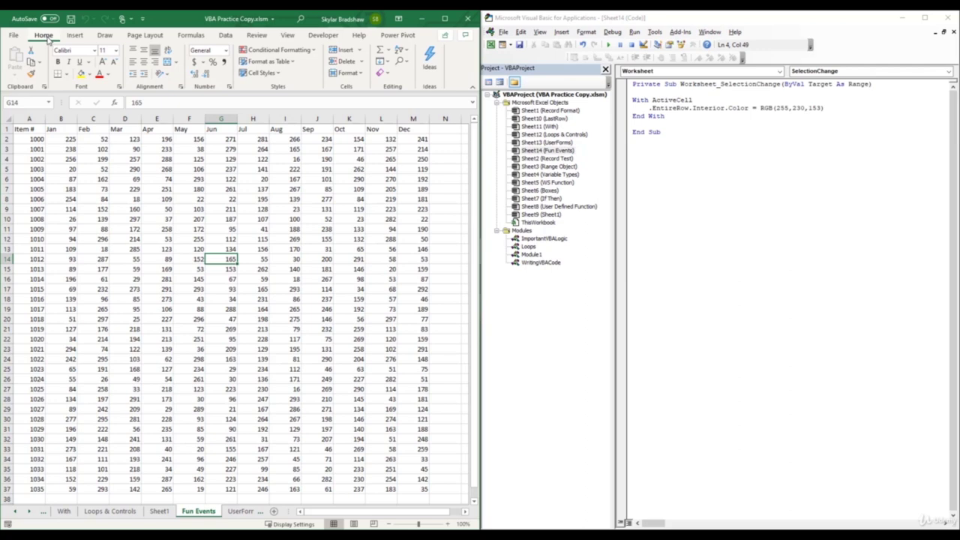
{"action": "left_click", "coordinate": [89, 75]}
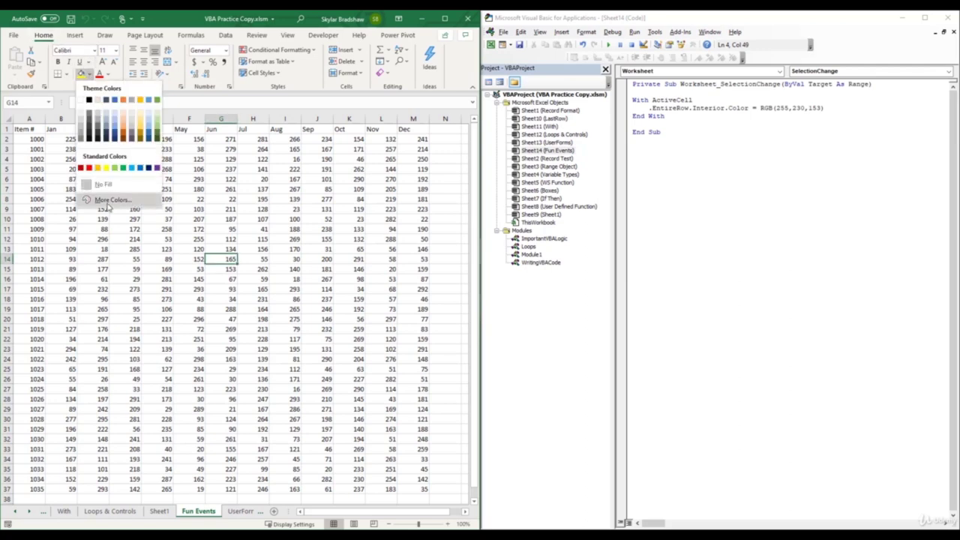
{"action": "left_click", "coordinate": [109, 201]}
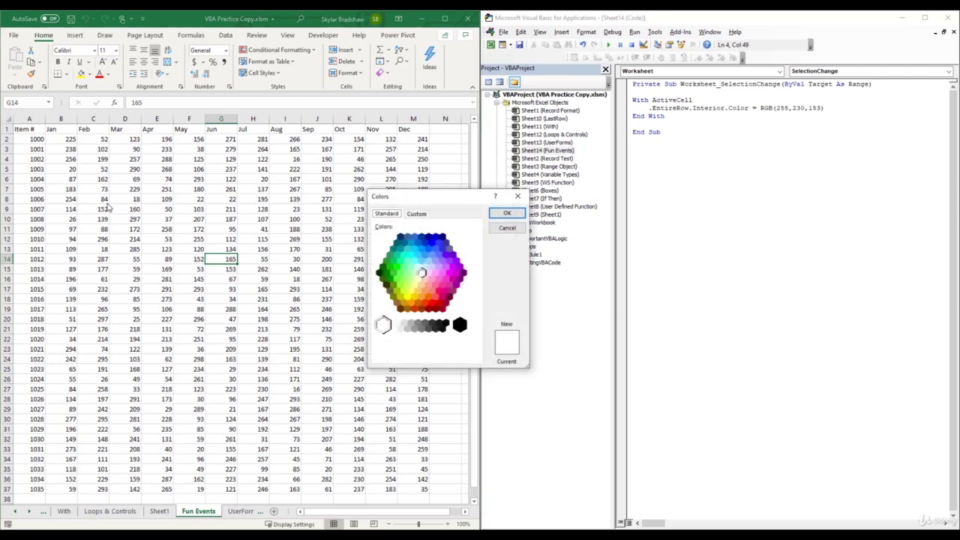
{"action": "left_click", "coordinate": [417, 215]}
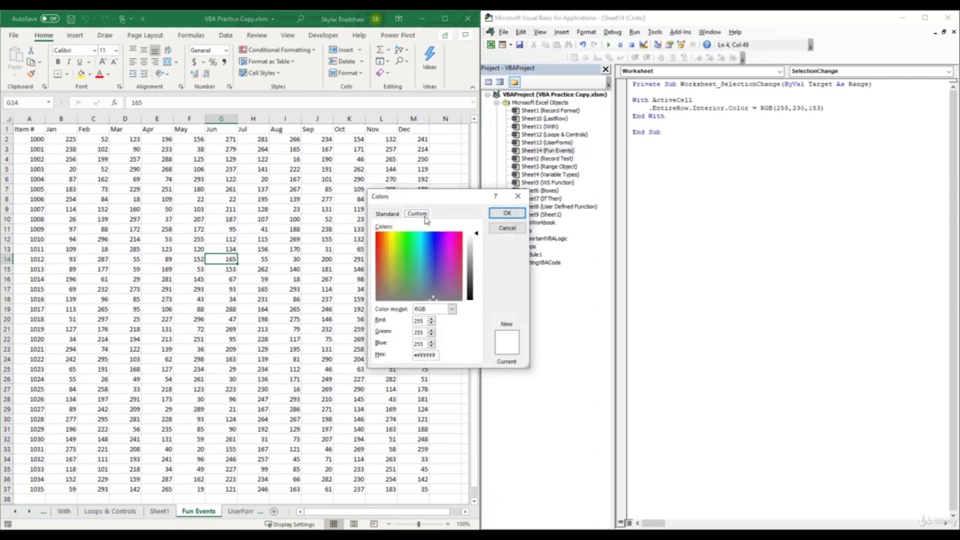
{"action": "left_click", "coordinate": [408, 248]}
{"action": "left_click_drag", "start_coordinate": [476, 234], "coordinate": [476, 249]}
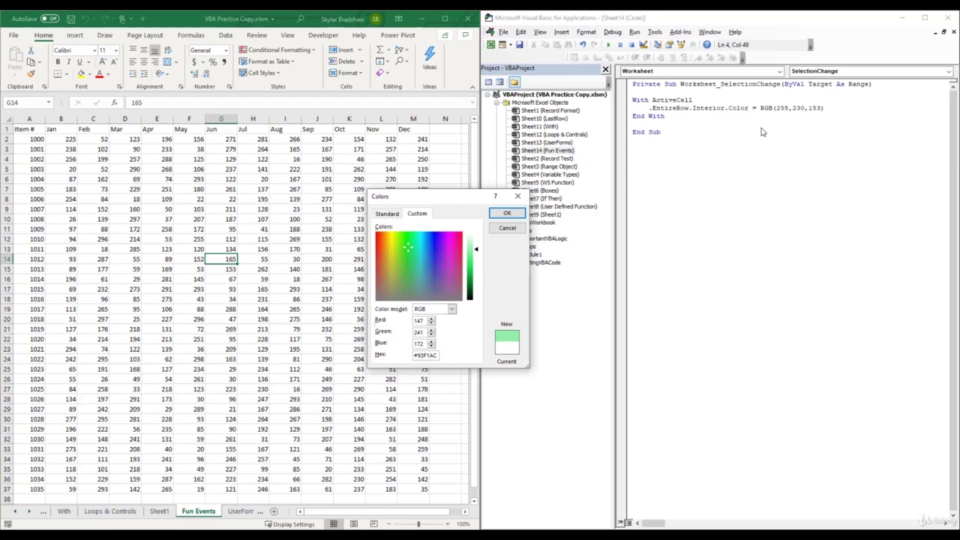
{"action": "left_click", "coordinate": [509, 230]}
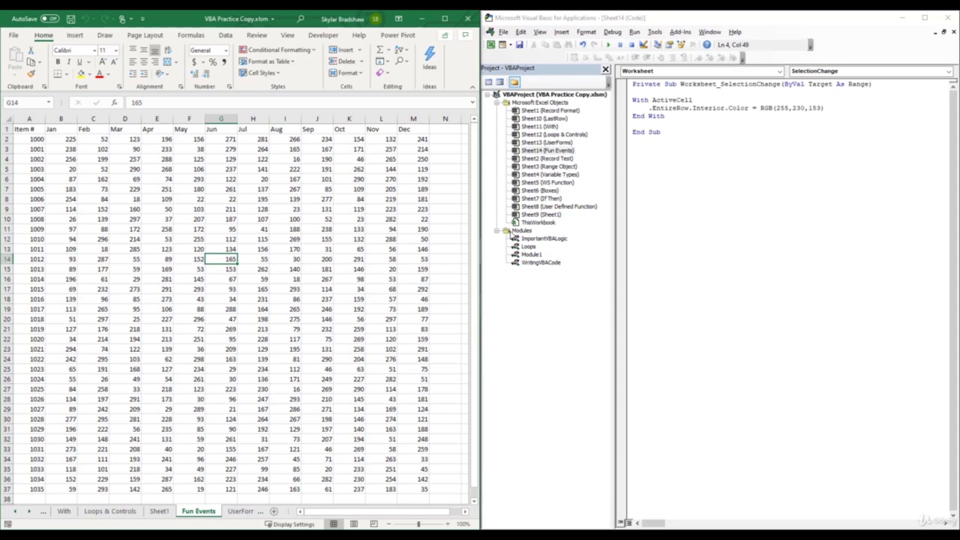
Add the line .EntireColumn.Interior.Color = RGB(189, 215, 238) below the row colour line
{"action": "left_click", "coordinate": [838, 107]}
{"action": "key", "text": "Return"}
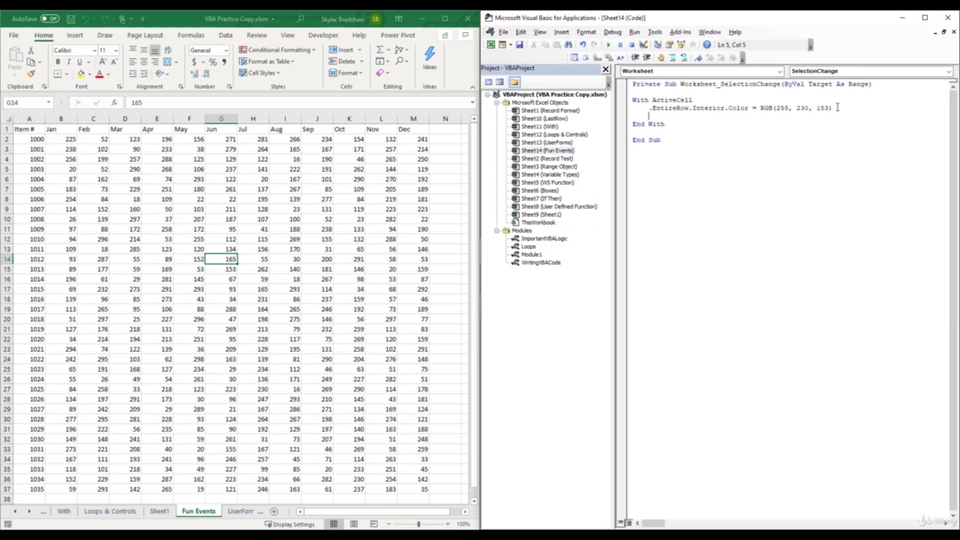
{"action": "type", "text": ".entire"}
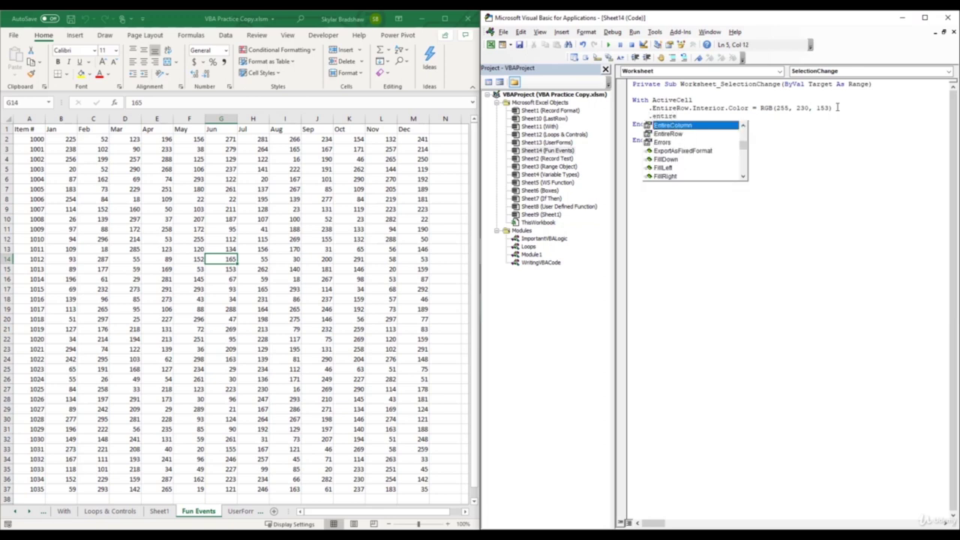
{"action": "key", "text": "Tab"}
{"action": "type", "text": "in"}
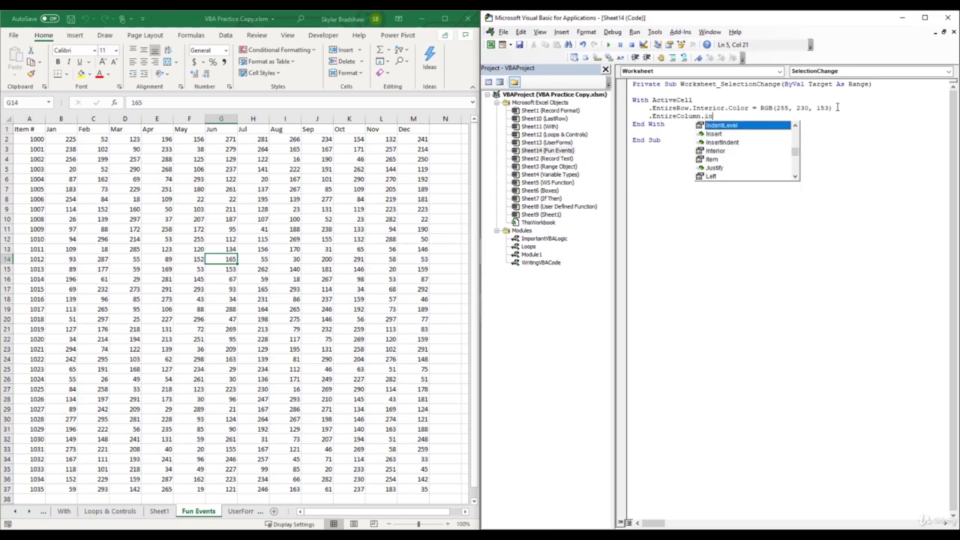
{"action": "type", "text": "te"}
{"action": "key", "text": "Tab"}
{"action": "type", "text": ".Color"}
{"action": "key", "text": "Tab"}
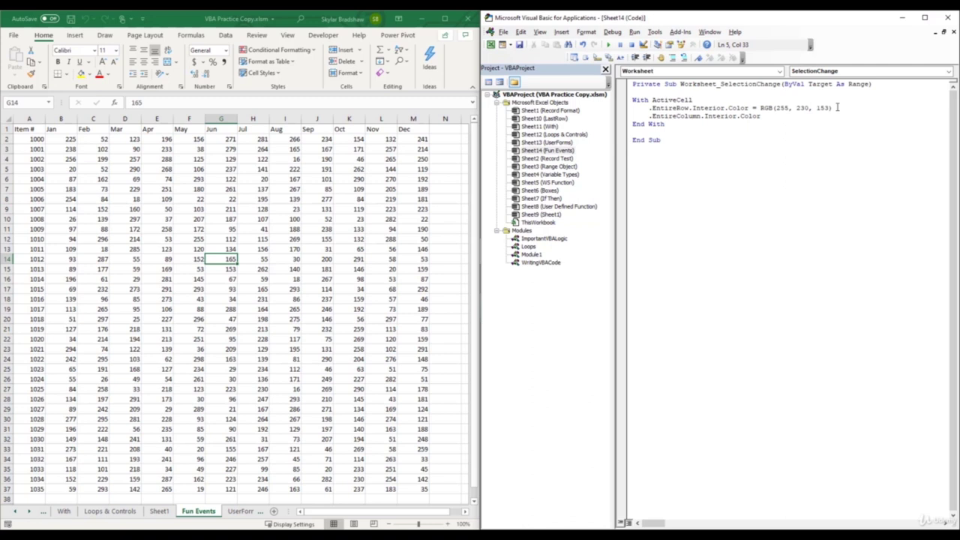
{"action": "type", "text": "= rgb(189,218"}
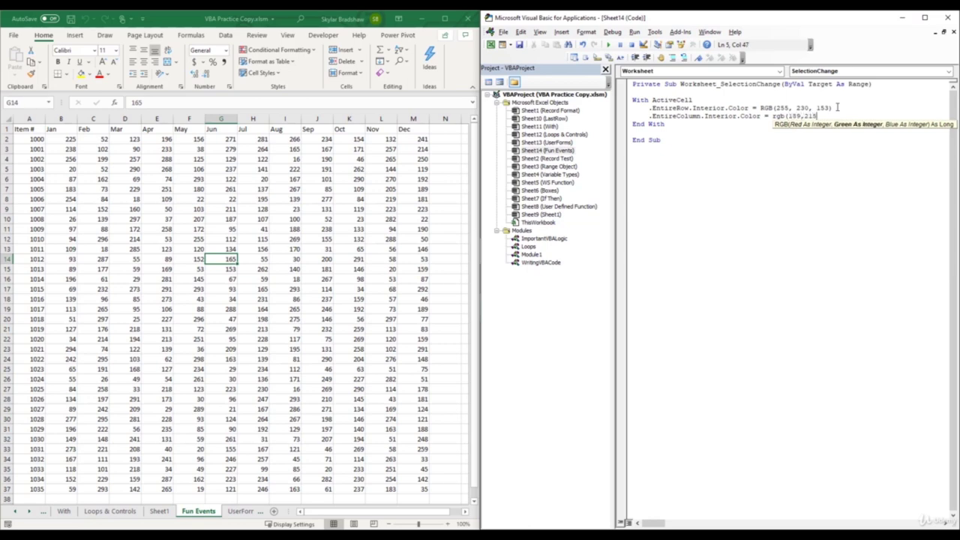
{"action": "type", "text": ",238"}
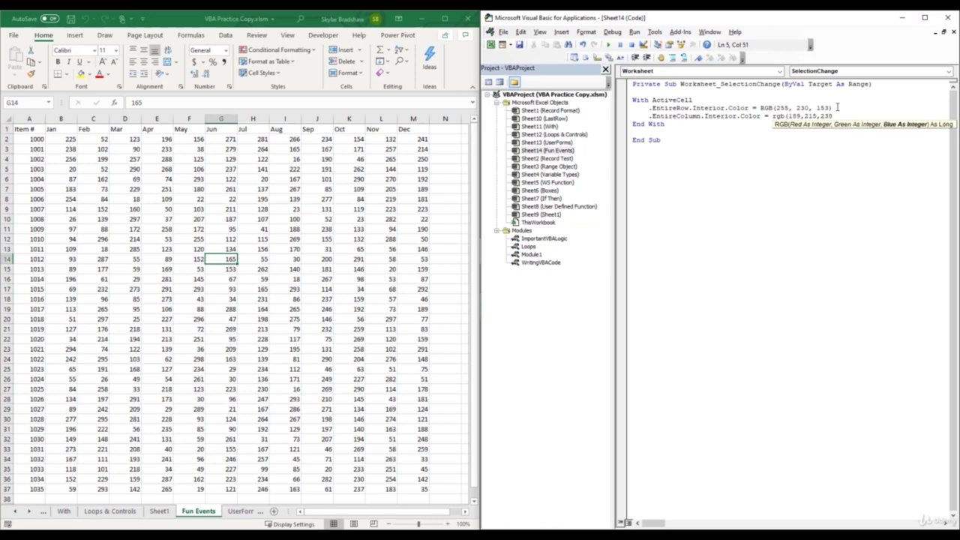
{"action": "type", "text": ")"}
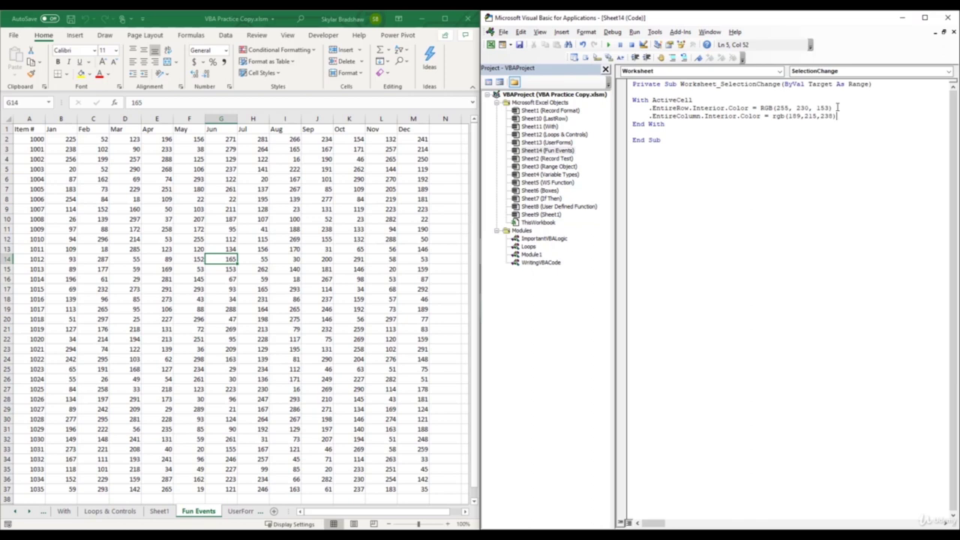
Add a line setting the active cell's .Interior.ColorIndex = 0
{"action": "key", "text": "Return"}
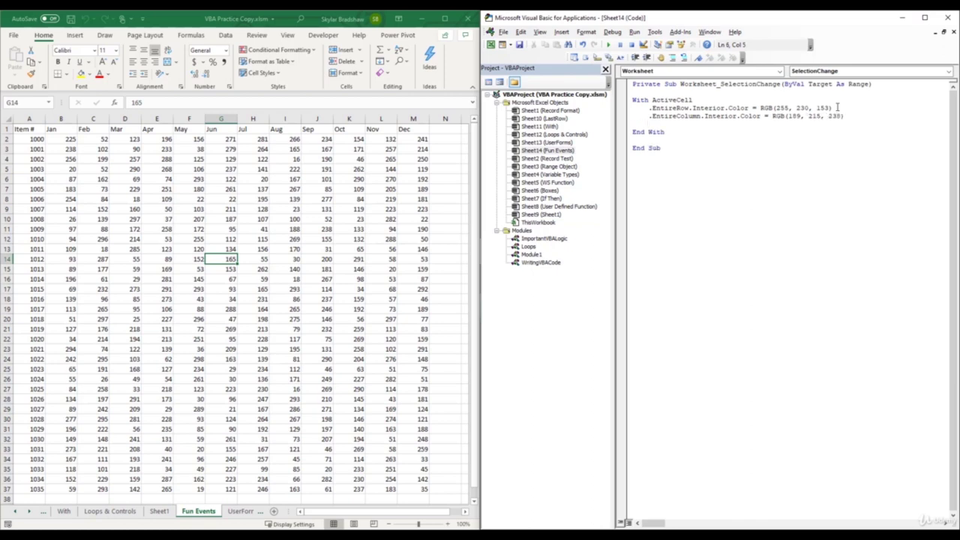
{"action": "type", "text": ".Interior"}
{"action": "key", "text": "Tab"}
{"action": "type", "text": ".color"}
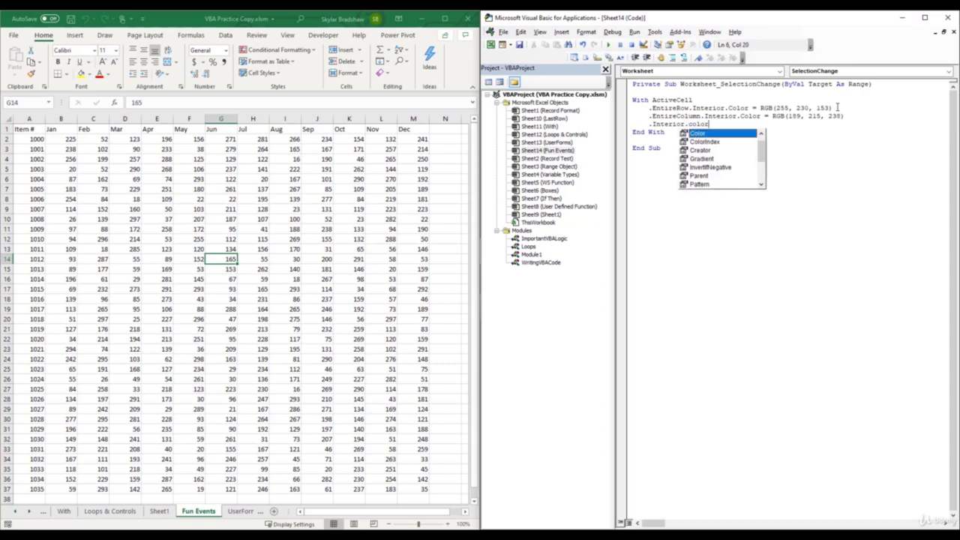
{"action": "type", "text": "i"}
{"action": "key", "text": "Tab"}
{"action": "type", "text": "= "}
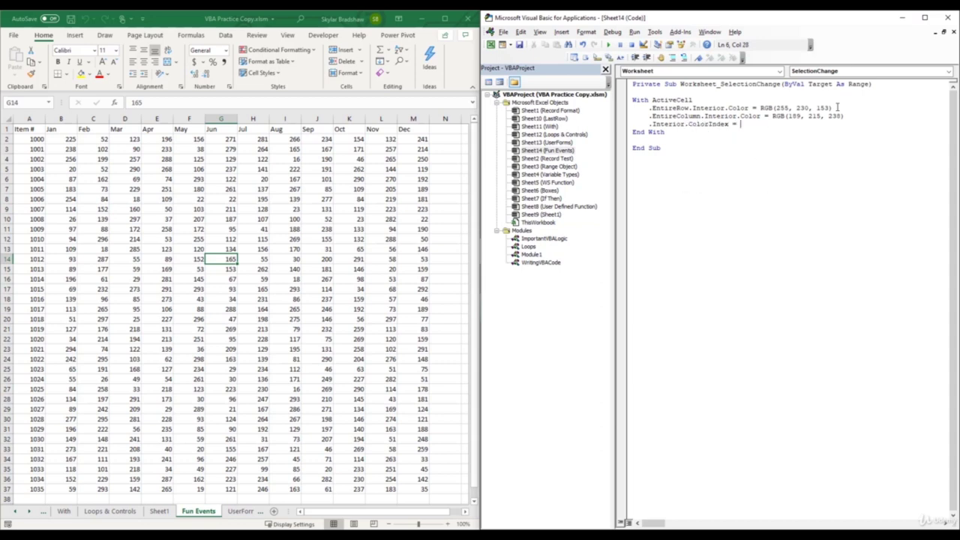
{"action": "type", "text": "0"}
Select cells J8 and F13 to check that rows turn yellow and columns blue
{"action": "left_click", "coordinate": [316, 198]}
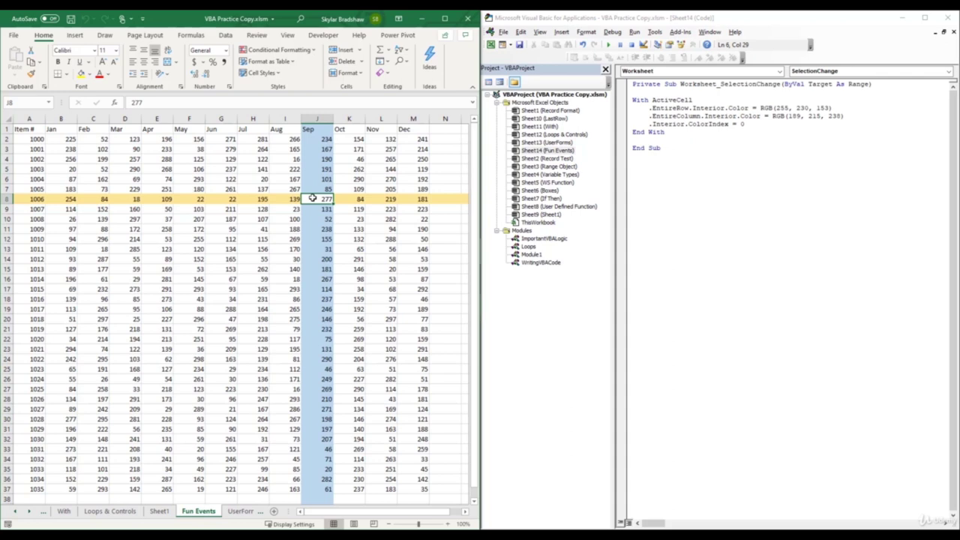
{"action": "left_click", "coordinate": [189, 249]}
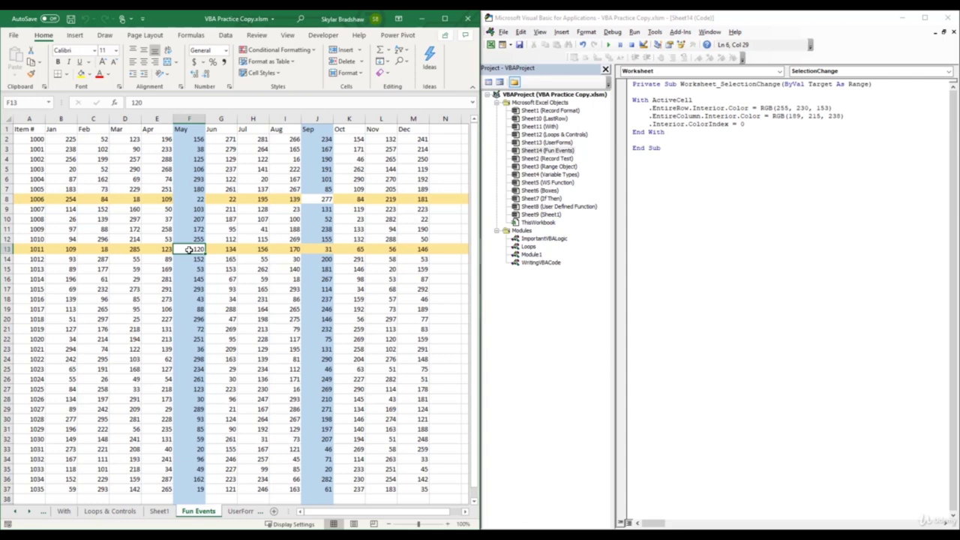
Add Cells.Interior.ColorIndex = xlNone at the macro's start, then test on cell H10
{"action": "left_click", "coordinate": [638, 92]}
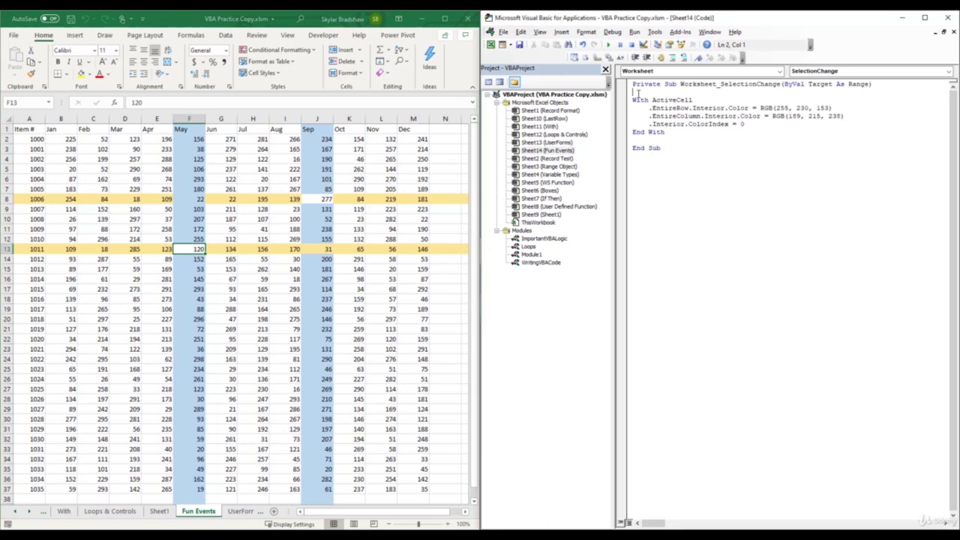
{"action": "key", "text": "Return"}
{"action": "key", "text": "Return"}
{"action": "type", "text": "cells."}
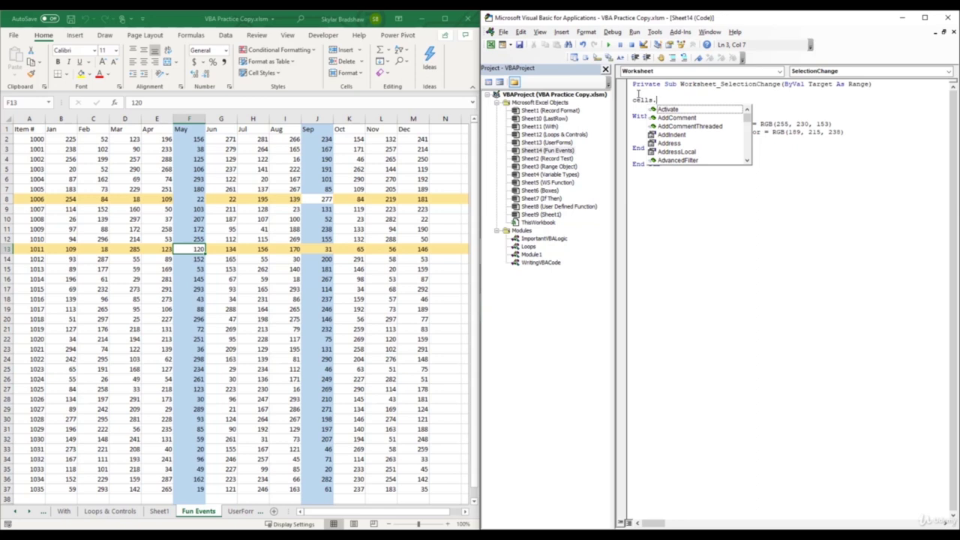
{"action": "type", "text": "Interior"}
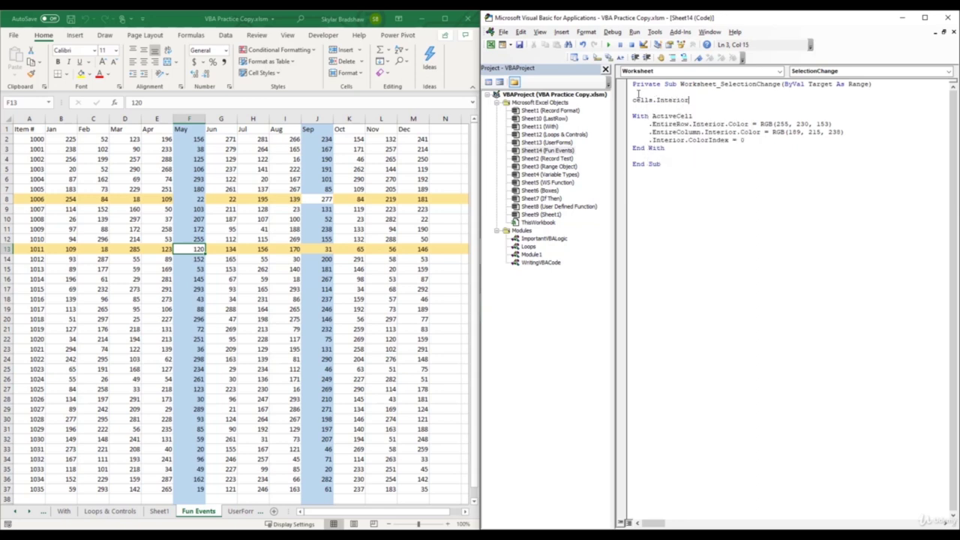
{"action": "type", "text": ".ColorIndex = xlnone"}
{"action": "left_click", "coordinate": [256, 221]}
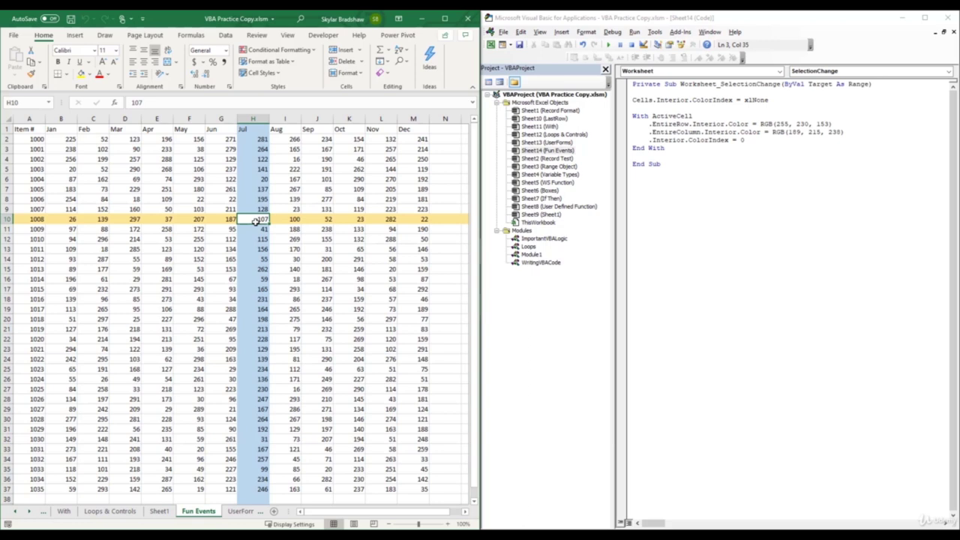
Check the row/column highlighting on cells E13, J18, L8, G11 and D6, then go to the UserForms sheet
{"action": "left_click", "coordinate": [157, 249]}
{"action": "left_click", "coordinate": [301, 299]}
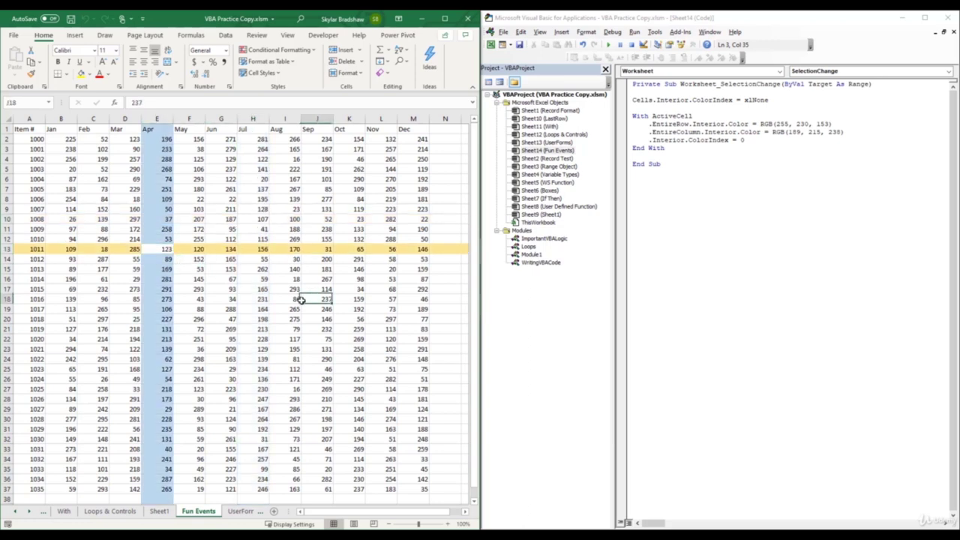
{"action": "left_click", "coordinate": [373, 201]}
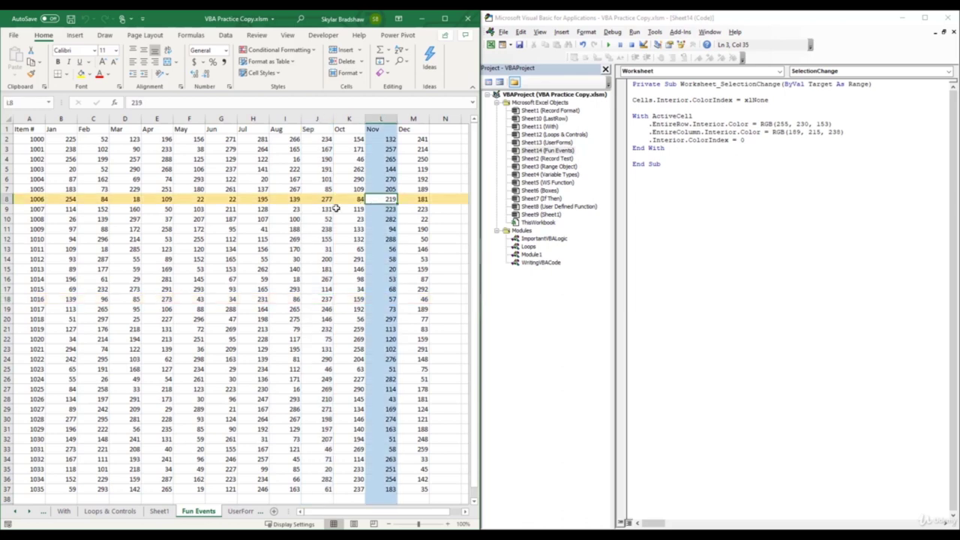
{"action": "left_click", "coordinate": [209, 229]}
{"action": "left_click", "coordinate": [124, 179]}
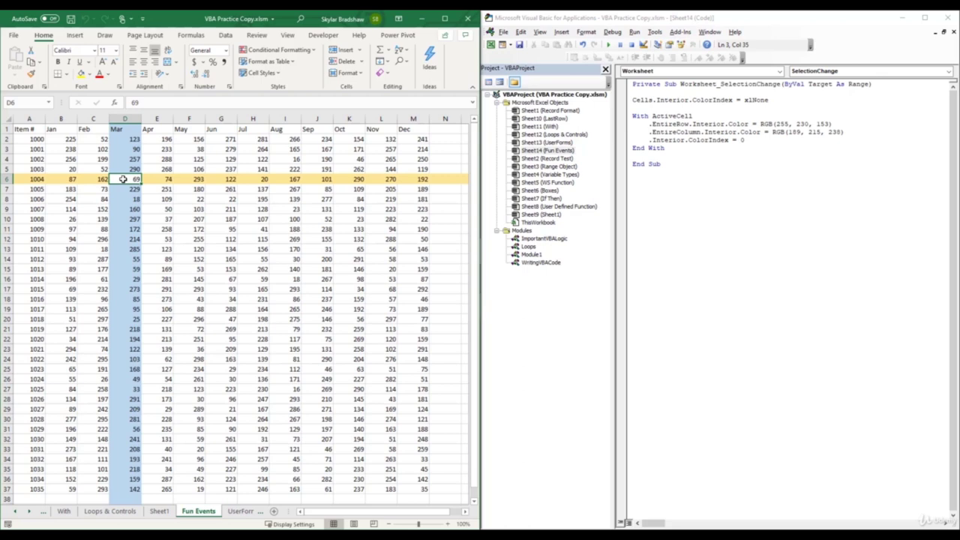
{"action": "key", "text": "ctrl+Page_Down"}
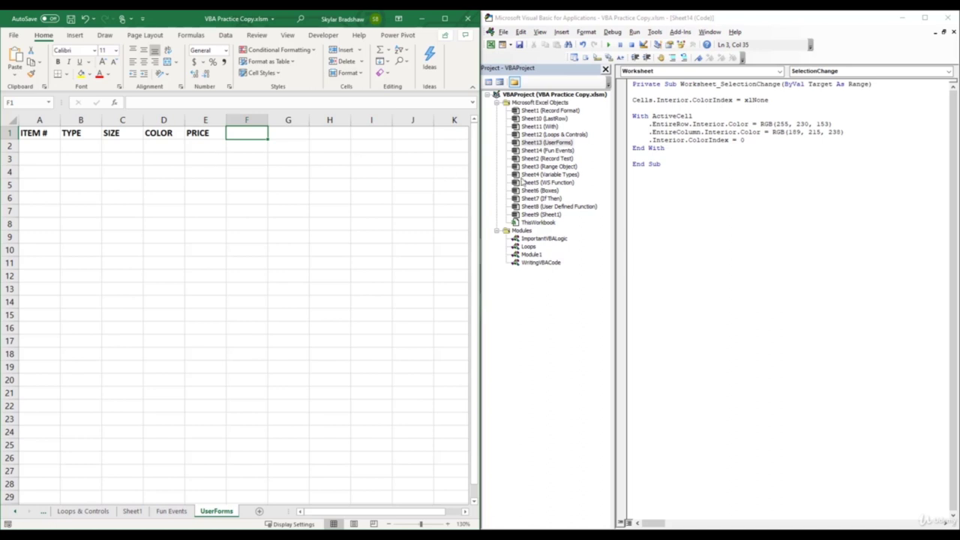
{"action": "left_click", "coordinate": [561, 33]}
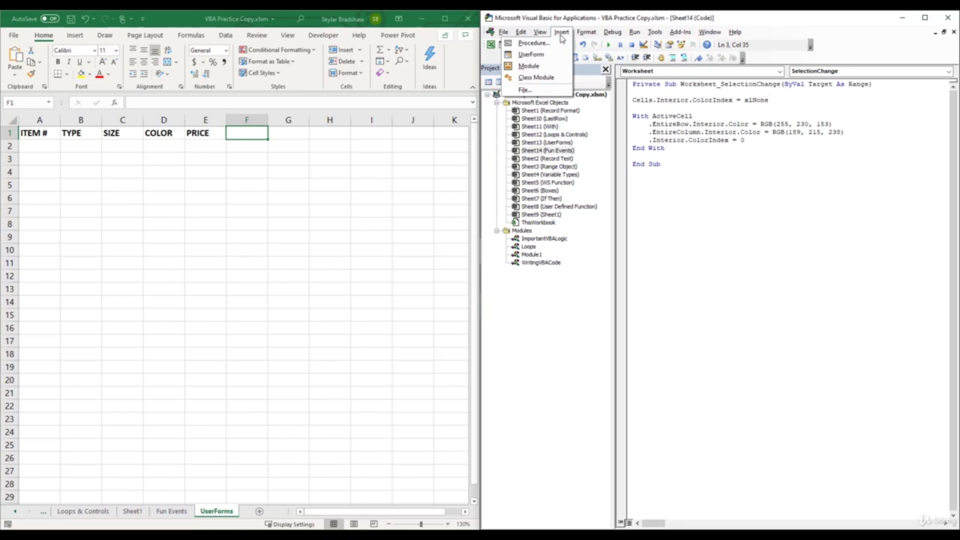
Insert a new UserForm1, place the Toolbox beside it, and show its Properties Window
{"action": "left_click", "coordinate": [546, 57]}
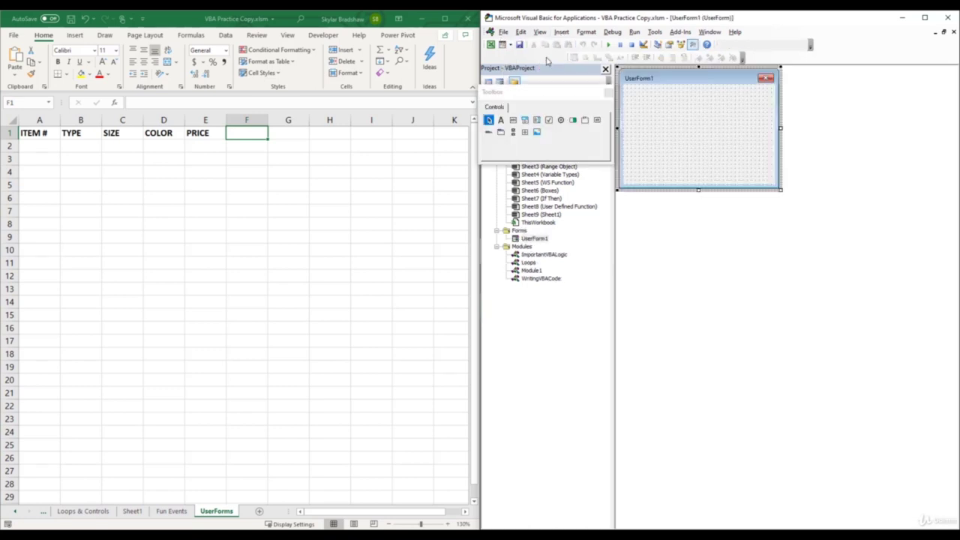
{"action": "left_click_drag", "start_coordinate": [542, 91], "coordinate": [866, 104]}
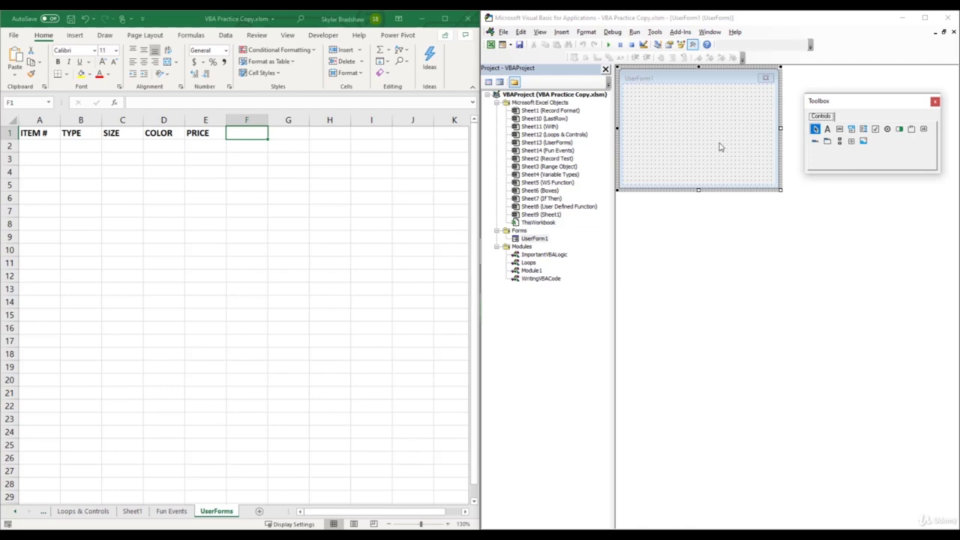
{"action": "left_click", "coordinate": [543, 240]}
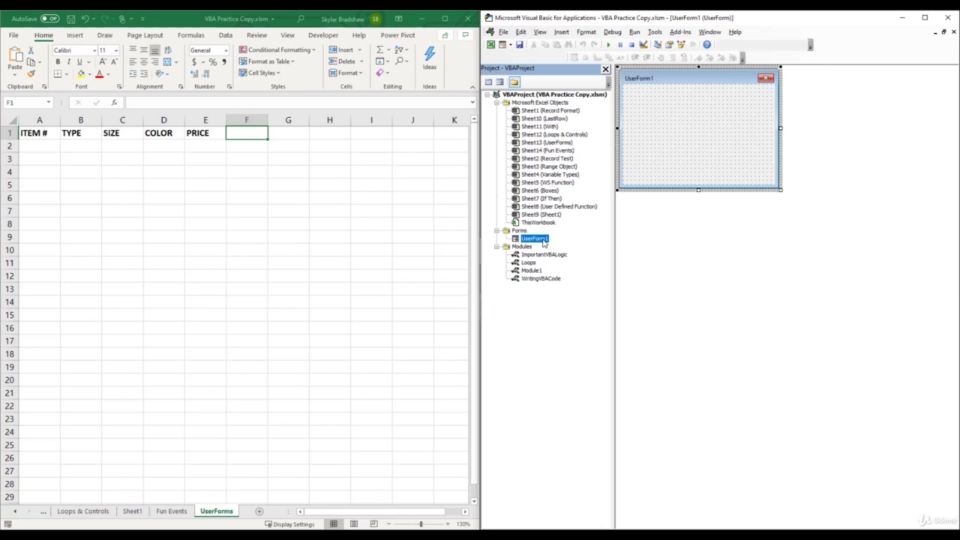
{"action": "left_click", "coordinate": [541, 33]}
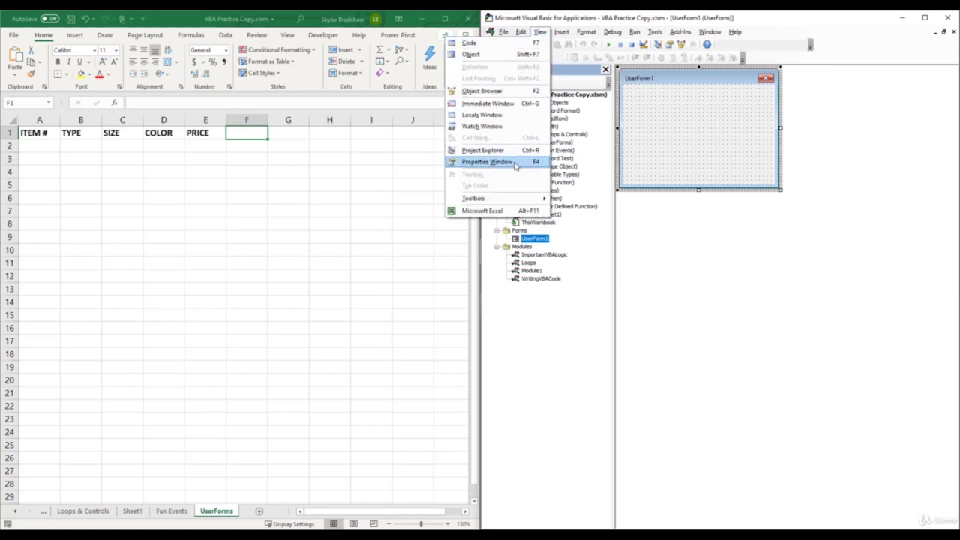
{"action": "left_click", "coordinate": [514, 163]}
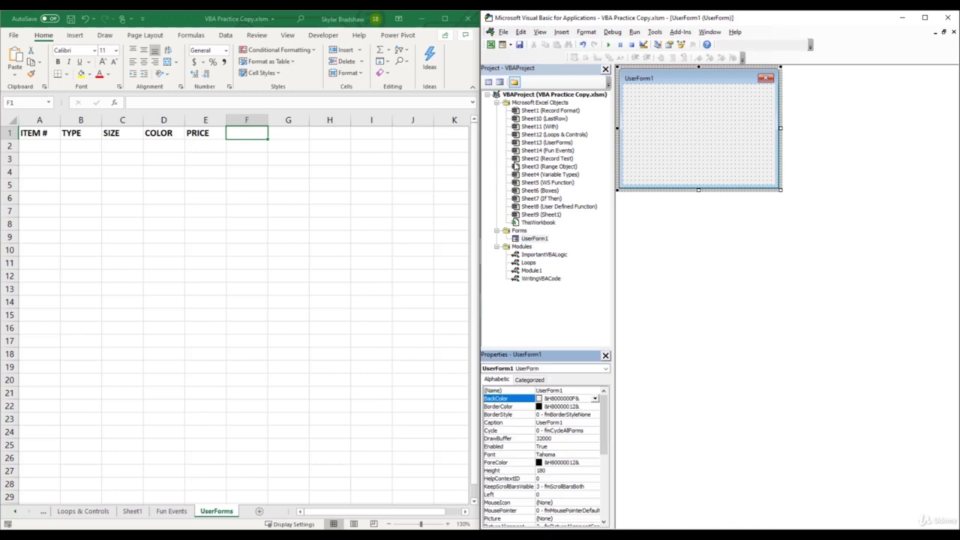
Enlarge the Properties pane and rename UserForm1 to addForm
{"action": "left_click_drag", "start_coordinate": [551, 350], "coordinate": [541, 297]}
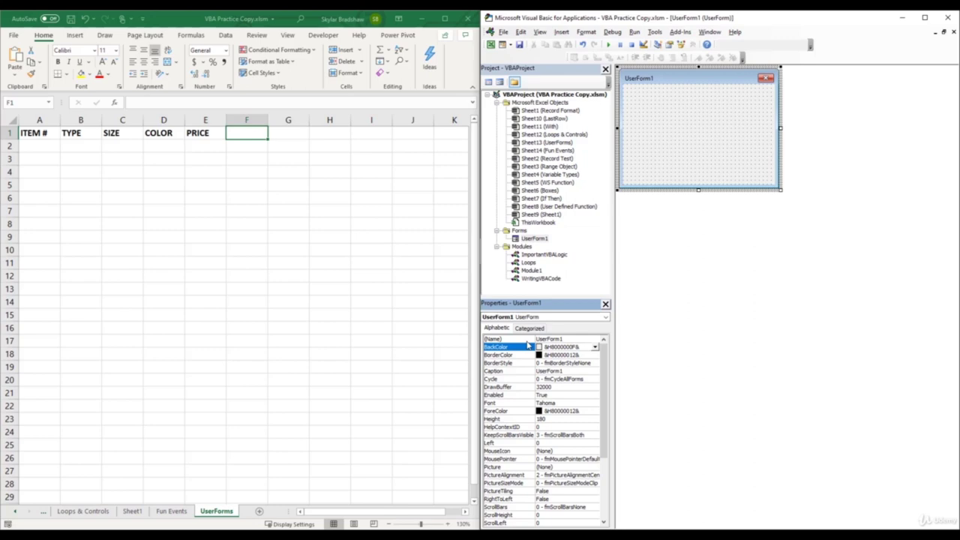
{"action": "left_click", "coordinate": [529, 339]}
{"action": "double_click", "coordinate": [536, 339]}
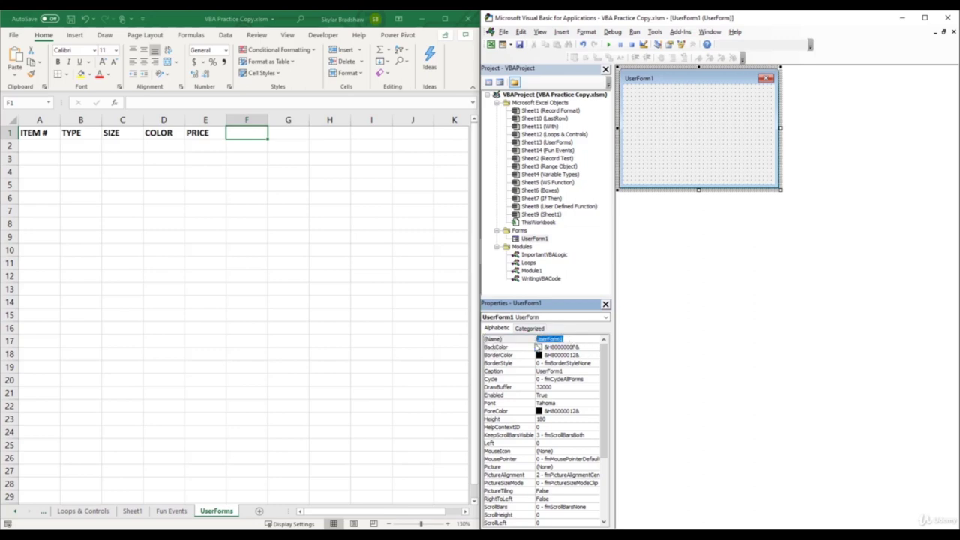
{"action": "type", "text": "addForm"}
{"action": "key", "text": "Return"}
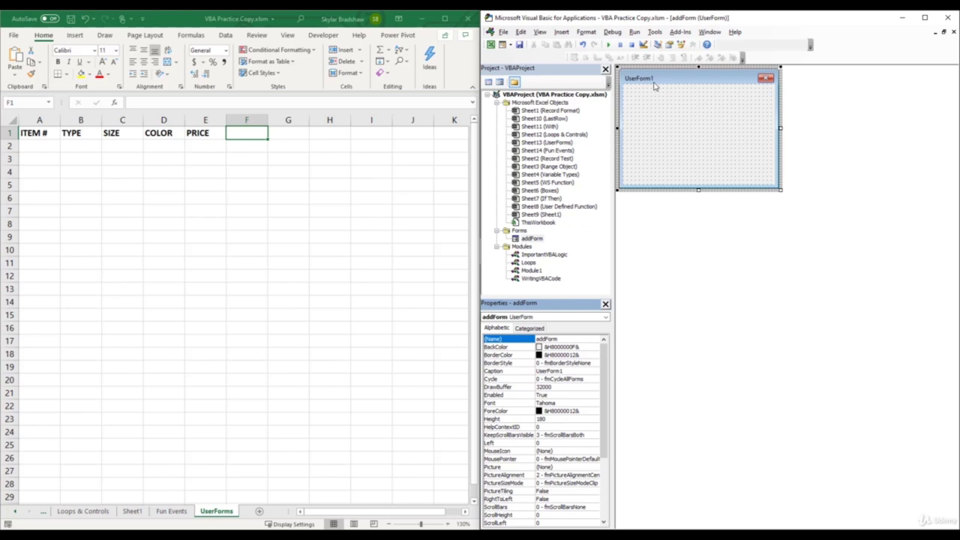
Set the form's Caption to 'Add Item'
{"action": "left_click", "coordinate": [511, 373]}
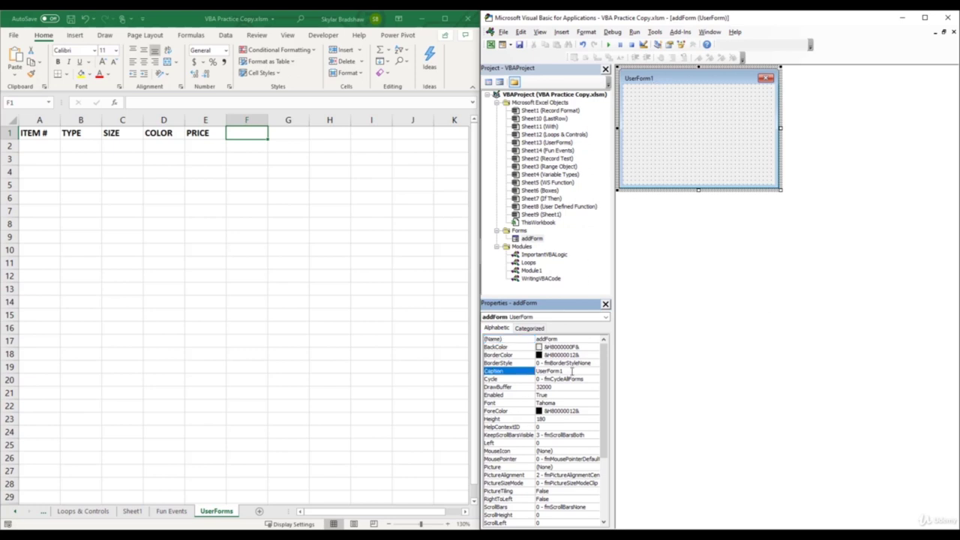
{"action": "double_click", "coordinate": [537, 371]}
{"action": "key", "text": "BackSpace"}
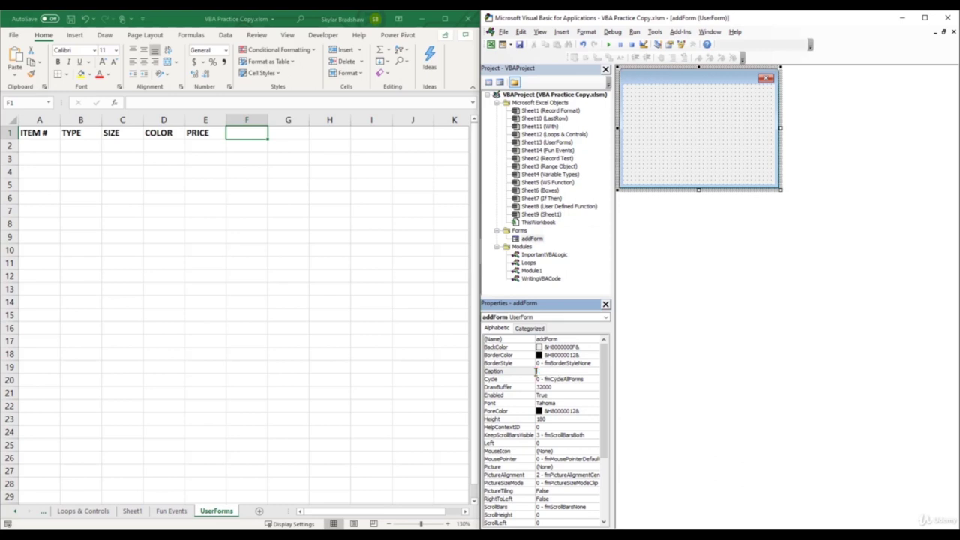
{"action": "type", "text": "Add Item"}
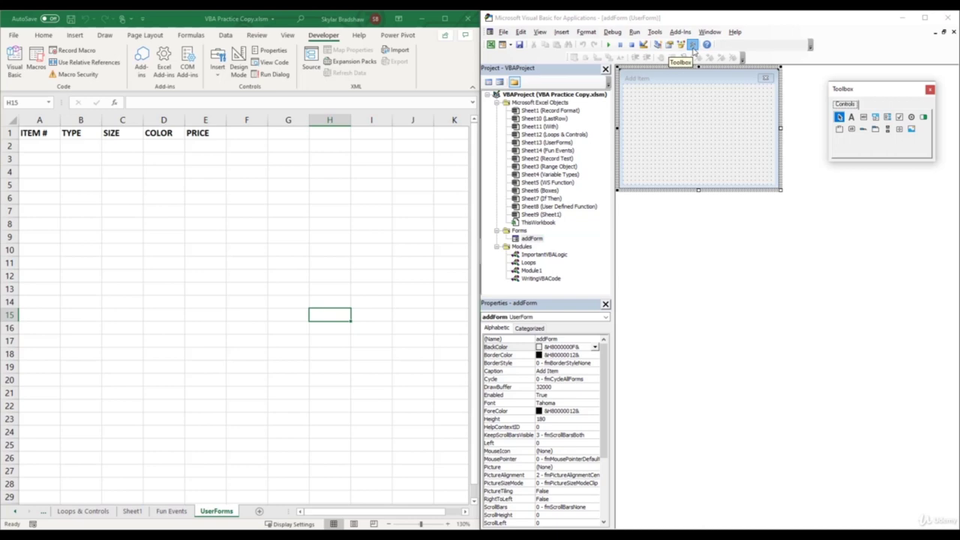
{"action": "left_click", "coordinate": [694, 46]}
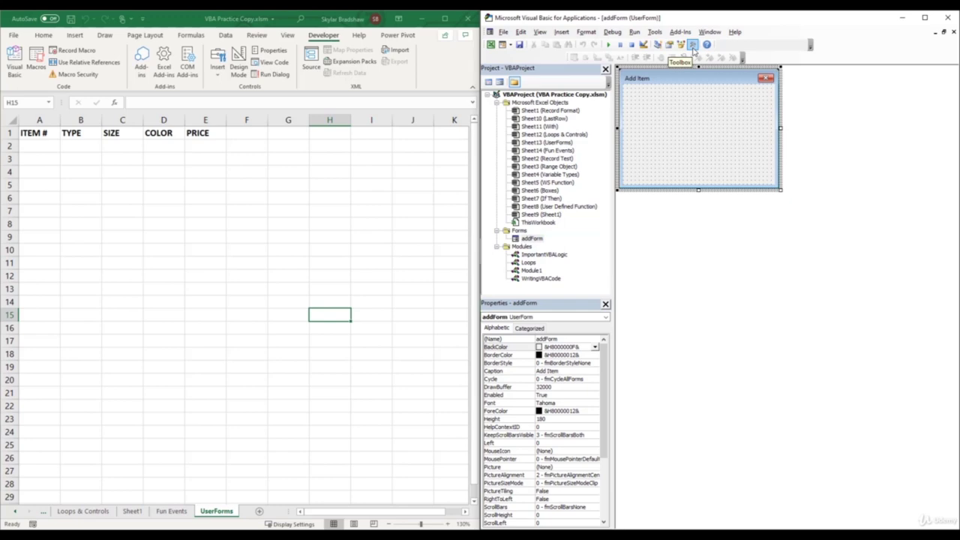
Draw a TextBox at the top of the Add Item form and rename TextBox1 to ItemTB
{"action": "left_click", "coordinate": [694, 46]}
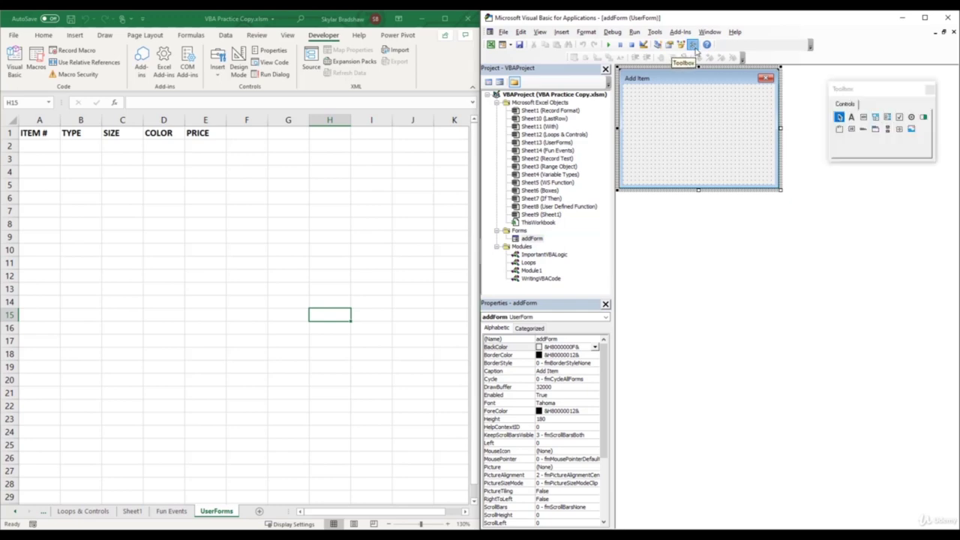
{"action": "left_click", "coordinate": [863, 117]}
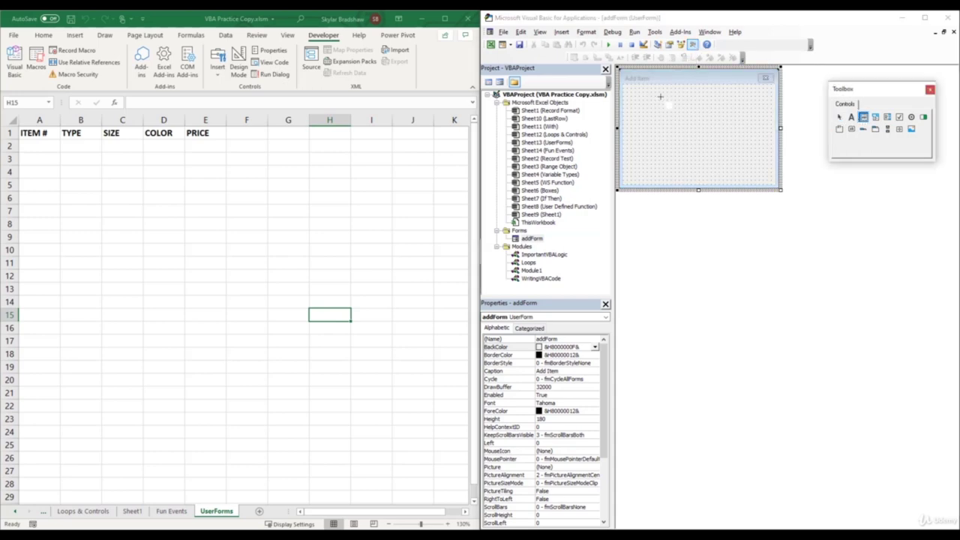
{"action": "left_click_drag", "start_coordinate": [660, 97], "coordinate": [715, 114]}
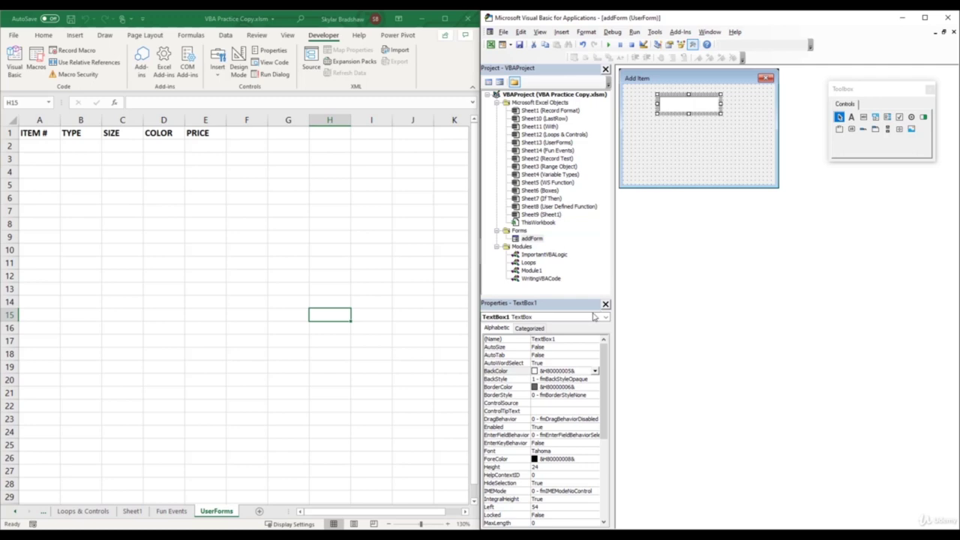
{"action": "left_click", "coordinate": [570, 341]}
{"action": "left_click_drag", "start_coordinate": [570, 342], "coordinate": [526, 341]}
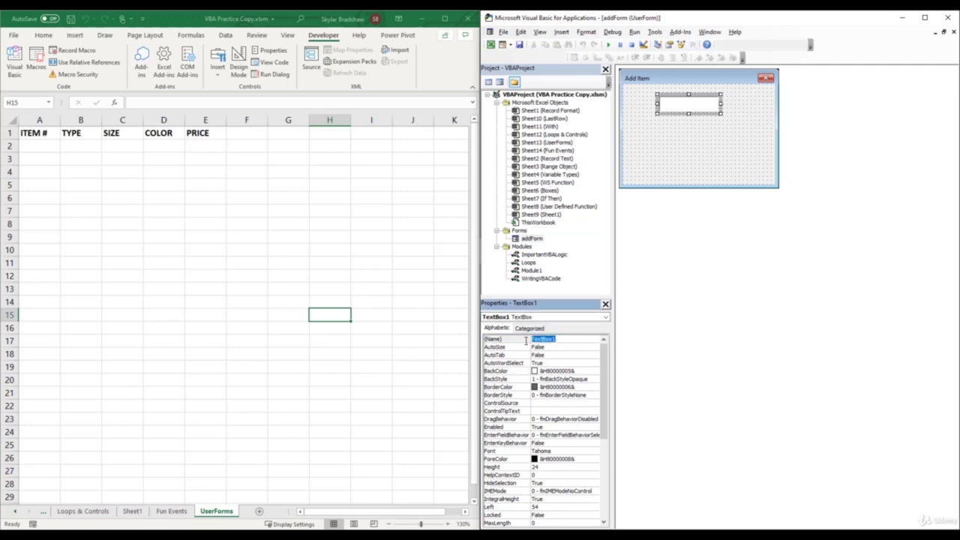
{"action": "type", "text": "ItemTB"}
{"action": "left_click", "coordinate": [672, 171]}
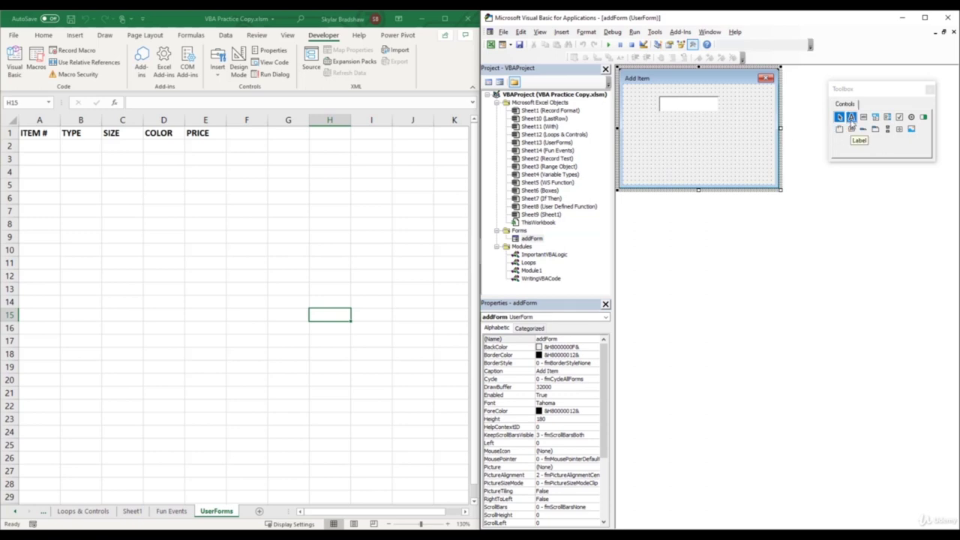
Draw a label at the form's top left captioned 'ITEM #'
{"action": "left_click", "coordinate": [851, 118]}
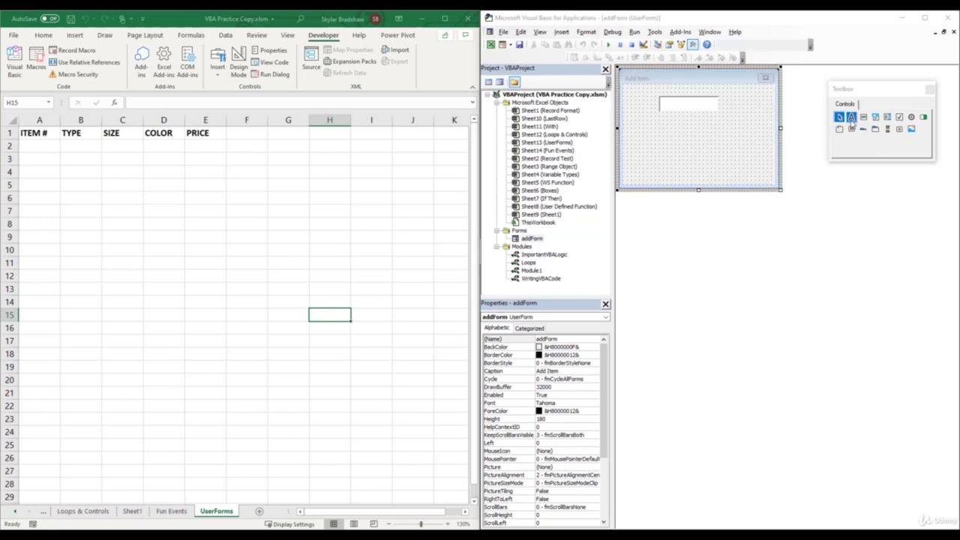
{"action": "left_click_drag", "start_coordinate": [626, 98], "coordinate": [660, 114]}
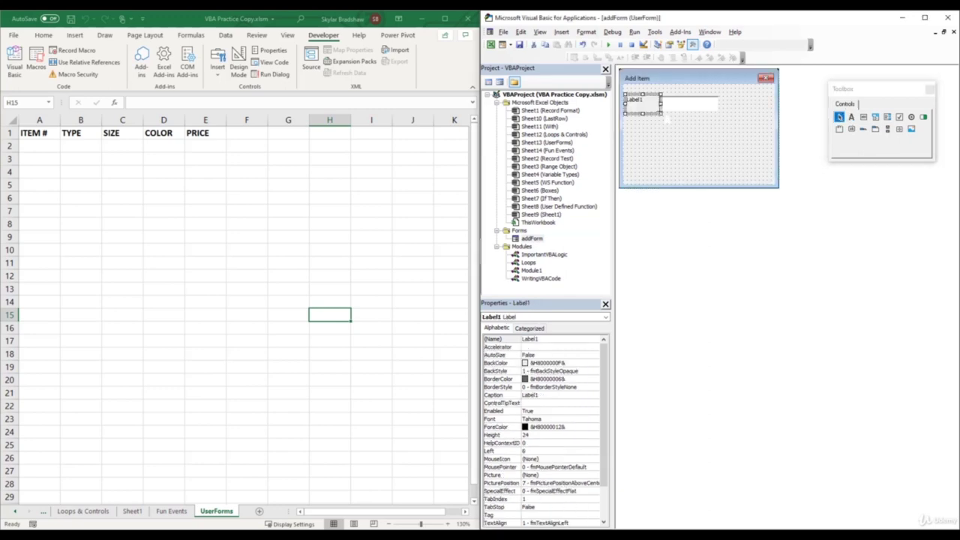
{"action": "left_click", "coordinate": [648, 107]}
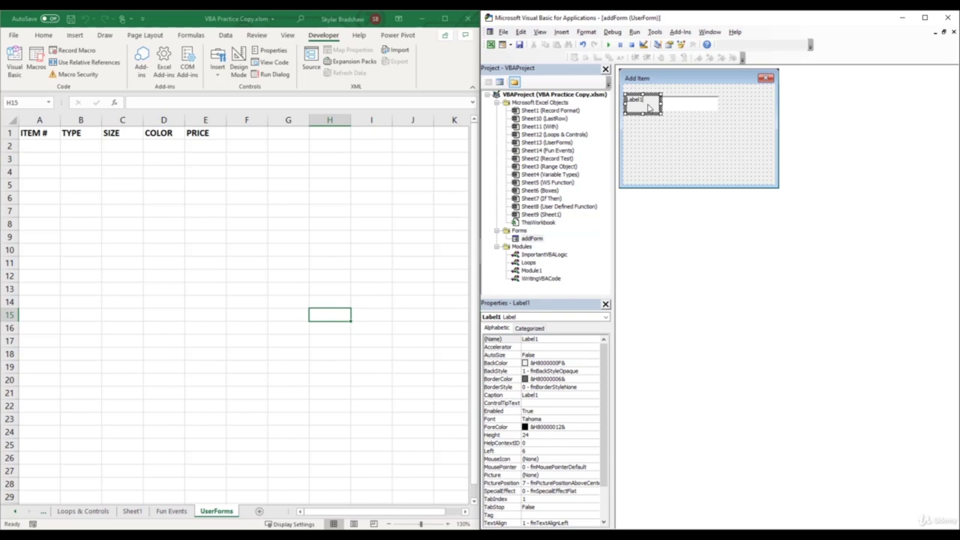
{"action": "key", "text": "BackSpace"}
{"action": "key", "text": "BackSpace"}
{"action": "key", "text": "BackSpace"}
{"action": "key", "text": "BackSpace"}
{"action": "key", "text": "BackSpace"}
{"action": "key", "text": "BackSpace"}
{"action": "type", "text": "ITEM"}
{"action": "left_click", "coordinate": [648, 112]}
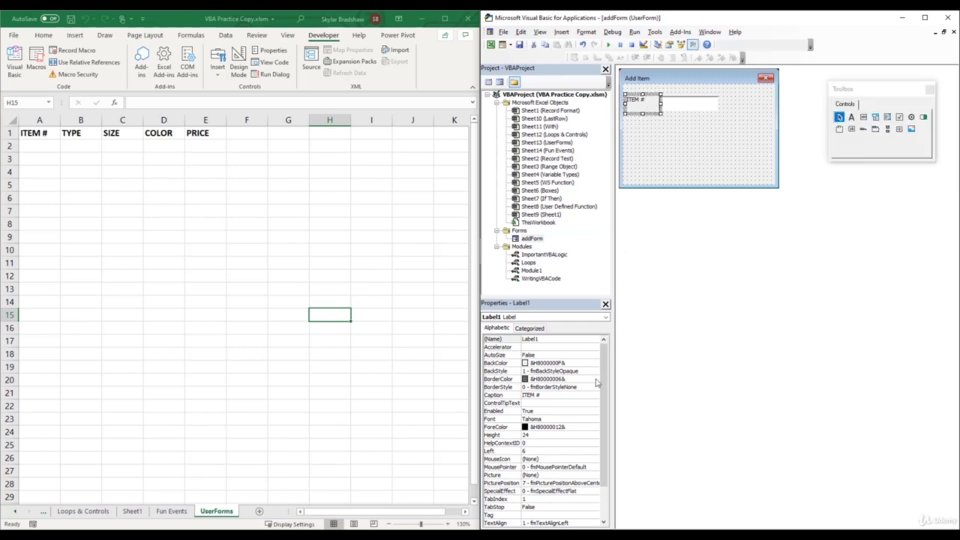
Give the ITEM # label an 11-point font and set AutoSize to True
{"action": "left_click", "coordinate": [575, 421]}
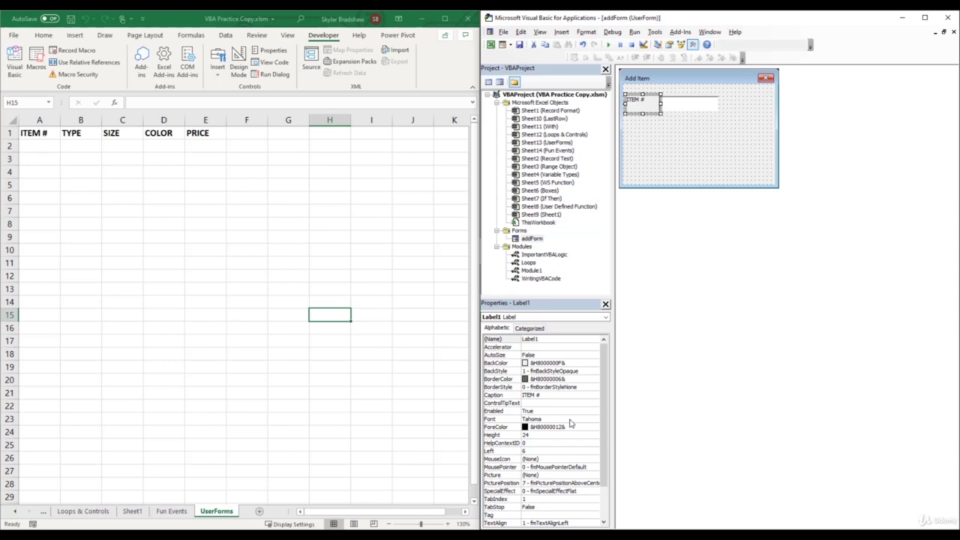
{"action": "left_click", "coordinate": [594, 421]}
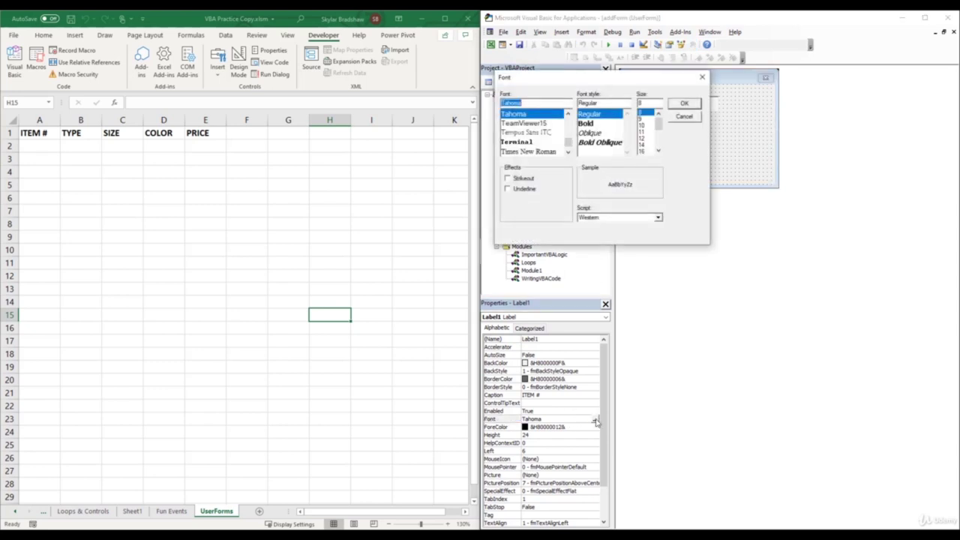
{"action": "left_click", "coordinate": [642, 133]}
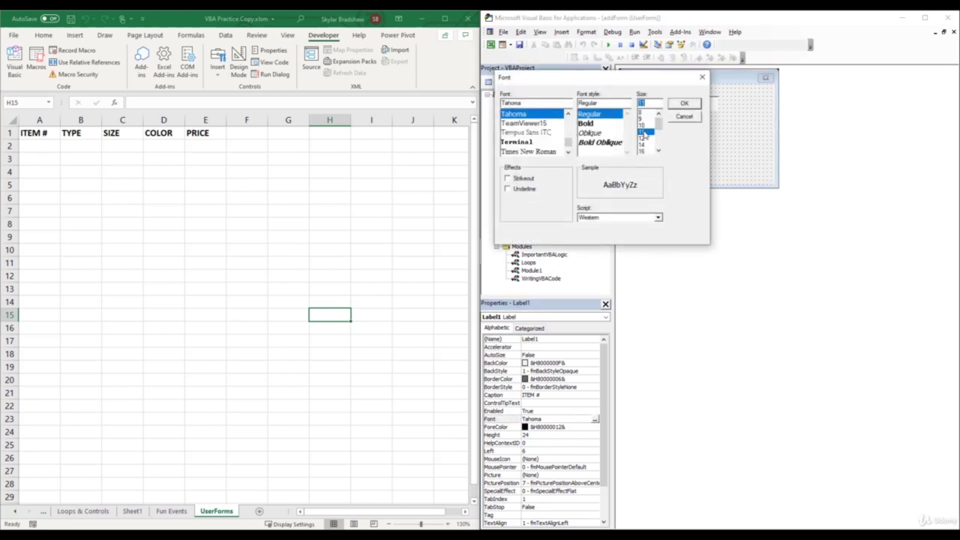
{"action": "left_click", "coordinate": [694, 104]}
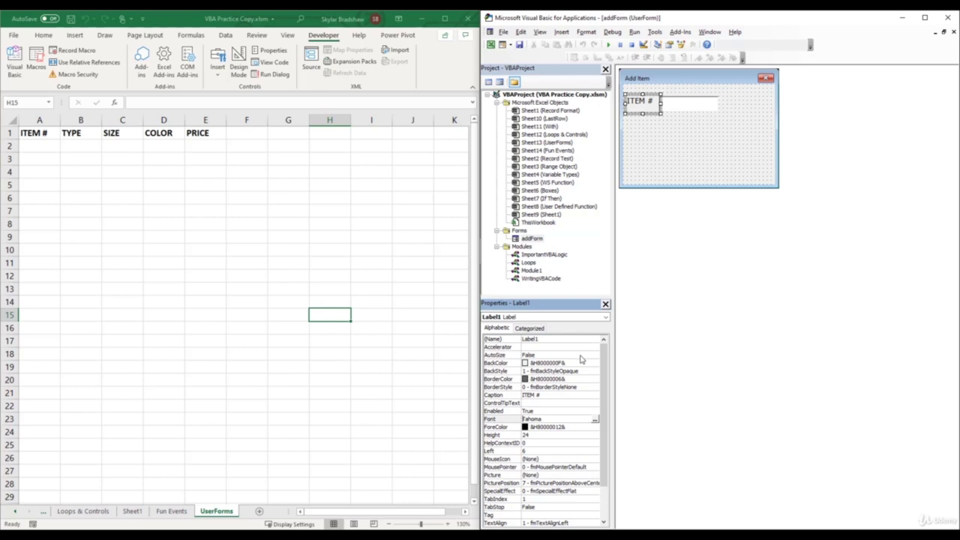
{"action": "double_click", "coordinate": [581, 355]}
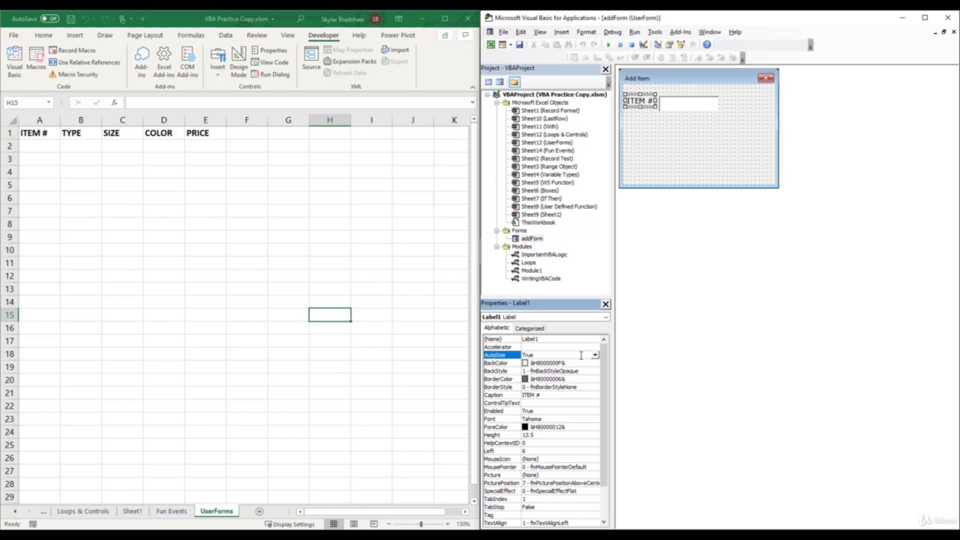
Shift the ItemTB text box right and align the ITEM # label beside it
{"action": "left_click_drag", "start_coordinate": [691, 98], "coordinate": [718, 102]}
{"action": "left_click_drag", "start_coordinate": [641, 101], "coordinate": [656, 104]}
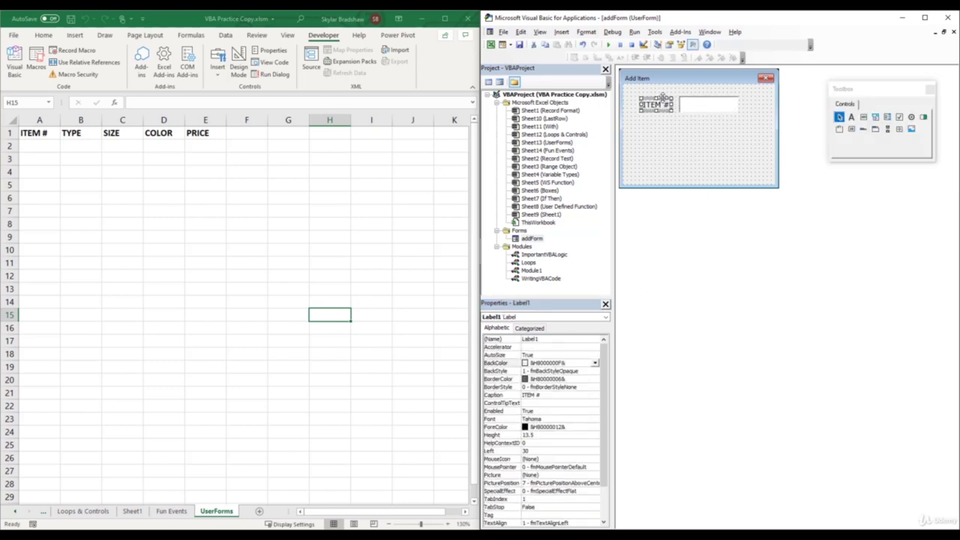
{"action": "left_click", "coordinate": [682, 126]}
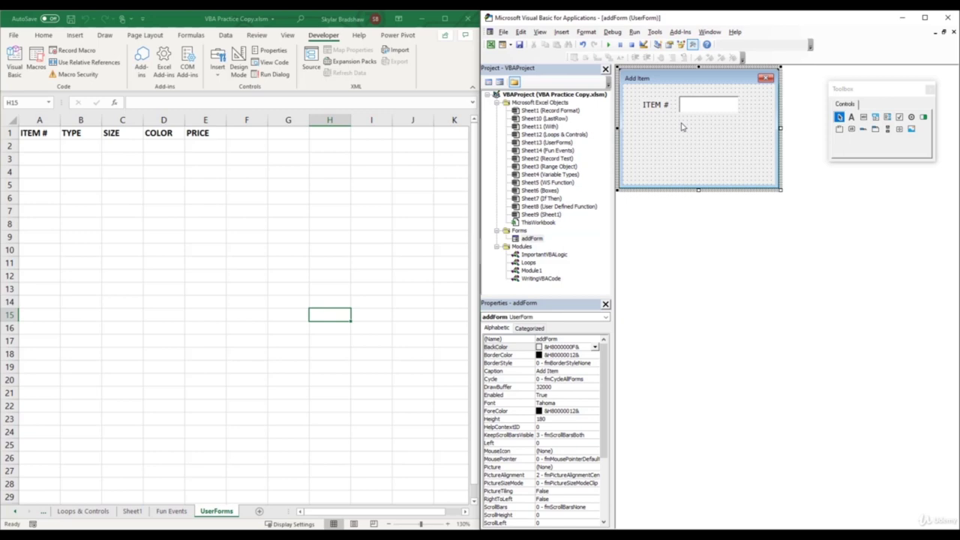
Copy the ITEM # label below the original and change its caption to 'TYPE'
{"action": "left_click", "coordinate": [661, 109]}
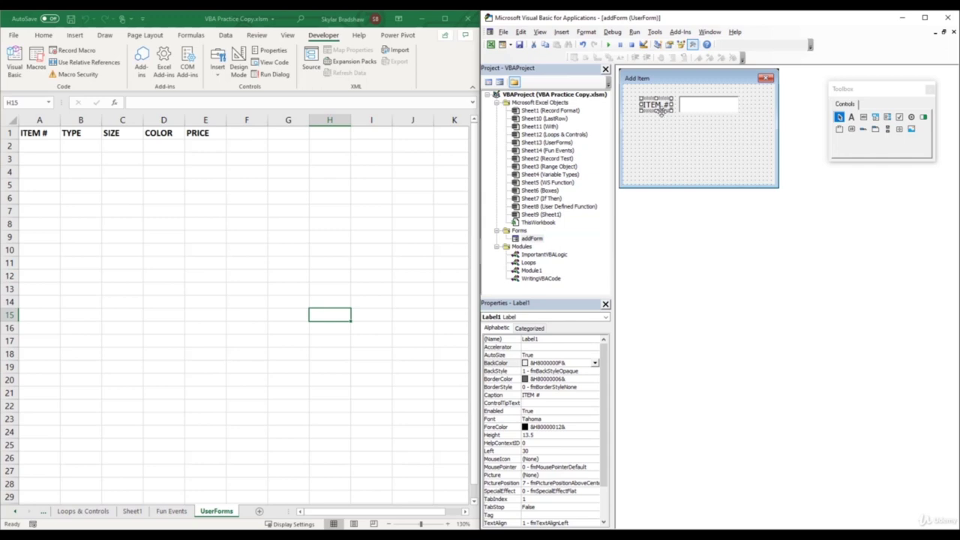
{"action": "left_click_drag", "start_coordinate": [661, 109], "coordinate": [664, 140]}
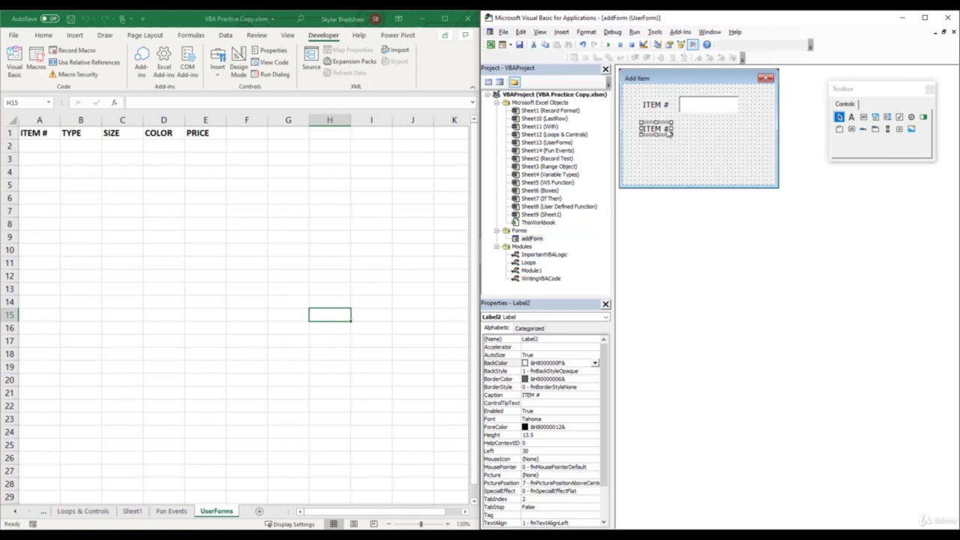
{"action": "left_click", "coordinate": [669, 130]}
{"action": "left_click_drag", "start_coordinate": [670, 129], "coordinate": [639, 129]}
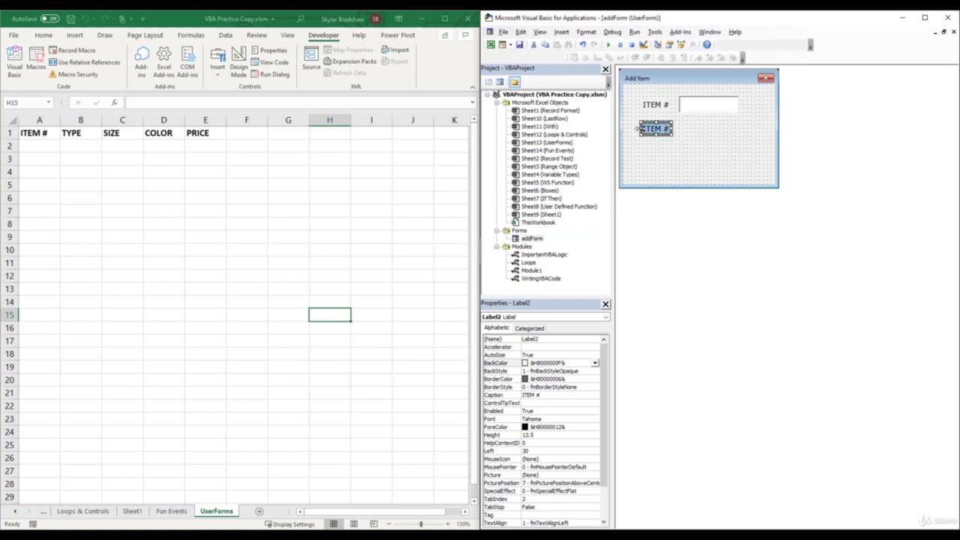
{"action": "type", "text": "TYPE"}
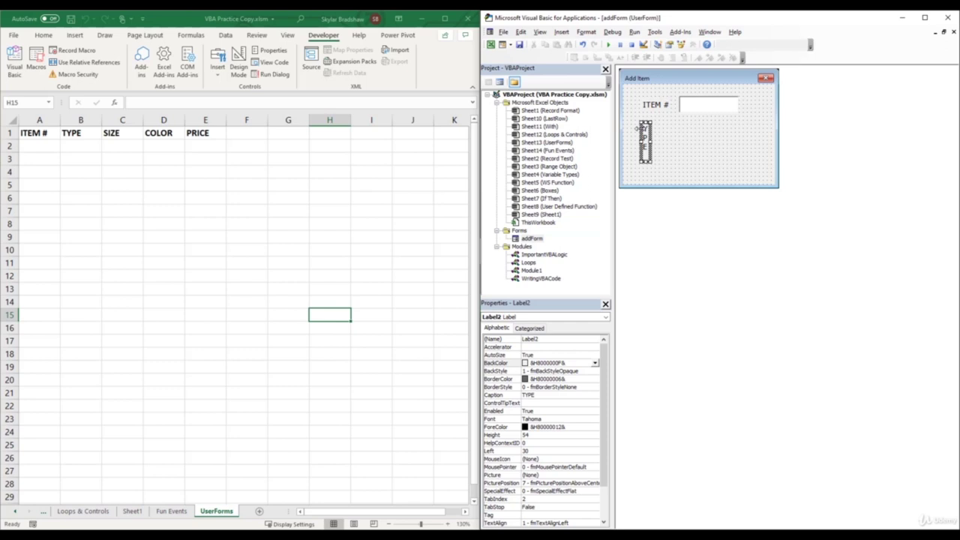
{"action": "left_click_drag", "start_coordinate": [651, 141], "coordinate": [680, 138]}
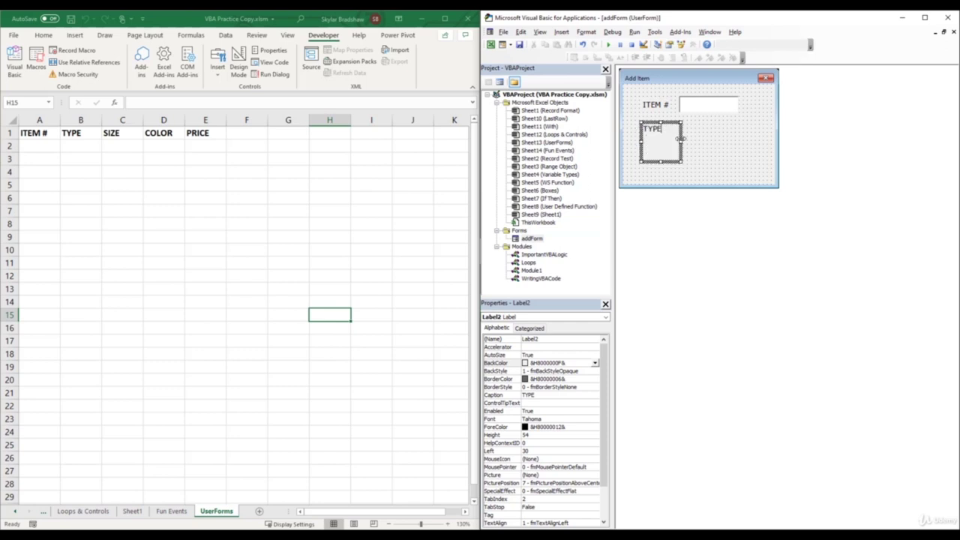
Set the TYPE label's AutoSize back to True so it fits its caption
{"action": "double_click", "coordinate": [566, 354]}
{"action": "double_click", "coordinate": [566, 355]}
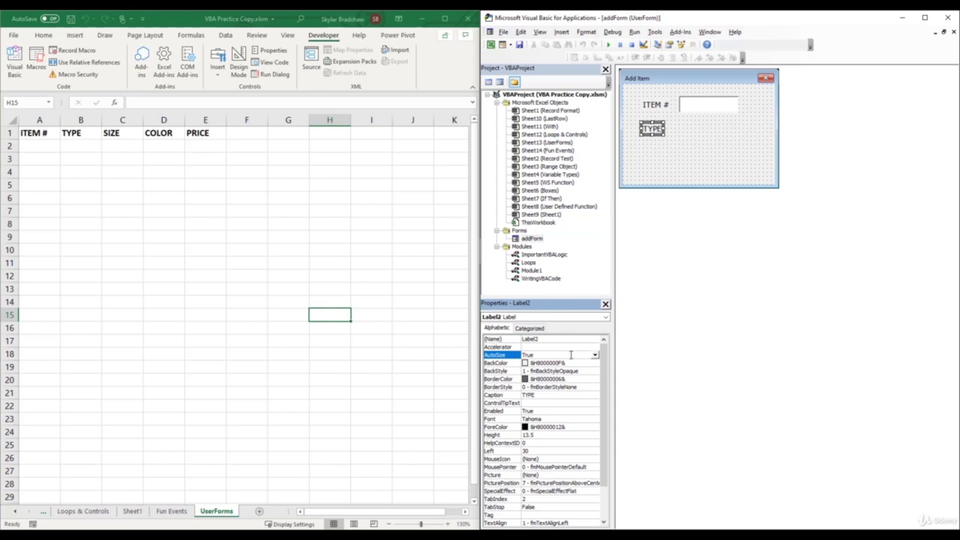
{"action": "left_click", "coordinate": [755, 163]}
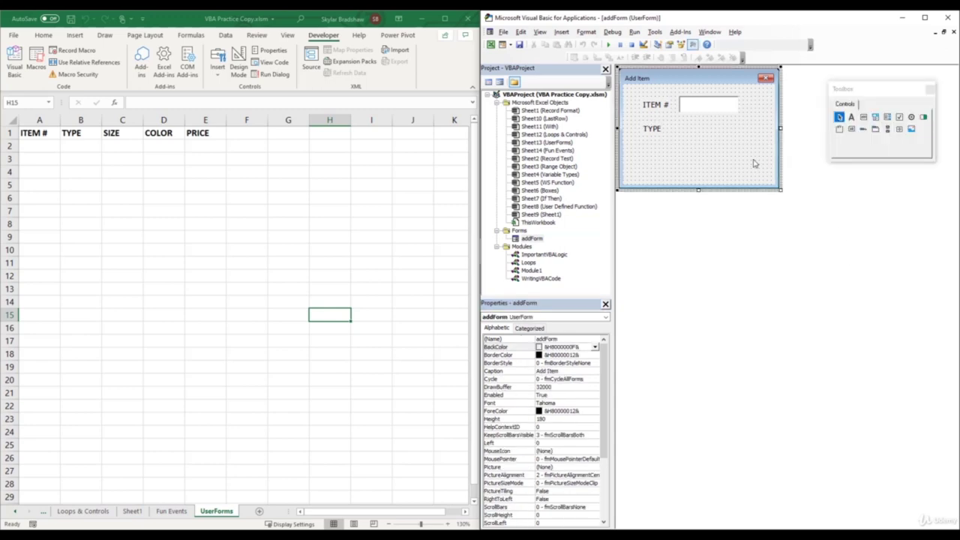
Draw an option button beside TYPE named type1OB, captioned 'Type 1', with AutoSize True
{"action": "left_click", "coordinate": [911, 118]}
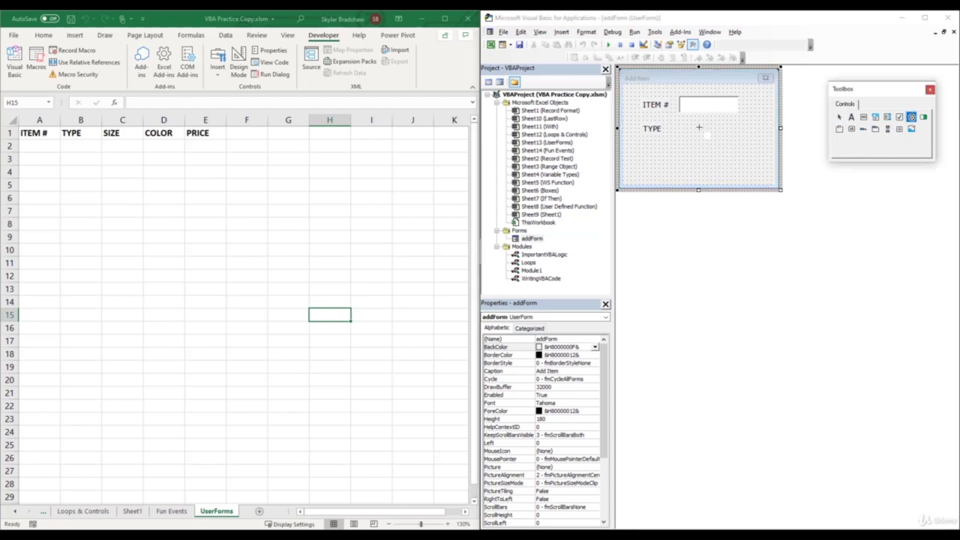
{"action": "left_click_drag", "start_coordinate": [677, 123], "coordinate": [722, 137]}
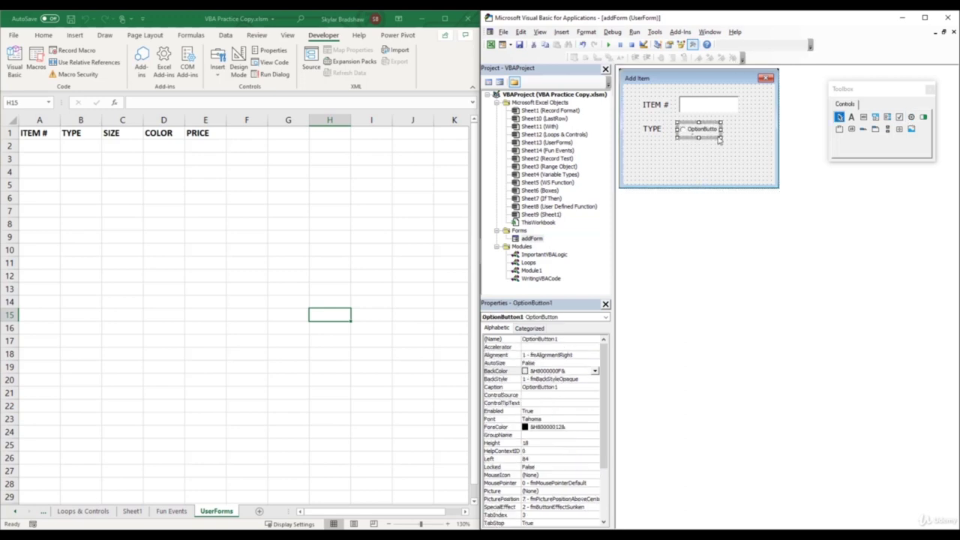
{"action": "left_click", "coordinate": [568, 340]}
{"action": "left_click_drag", "start_coordinate": [568, 341], "coordinate": [525, 342]}
{"action": "type", "text": "type1"}
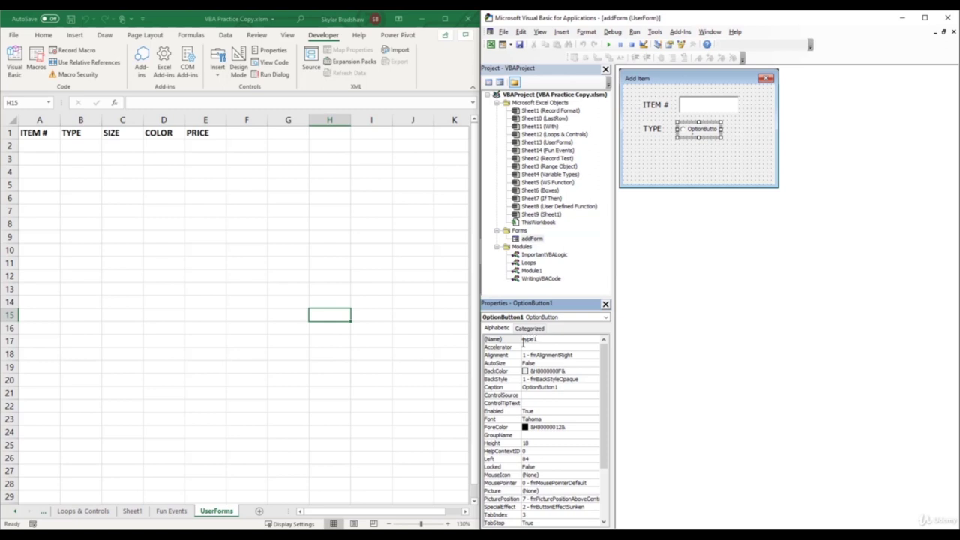
{"action": "type", "text": "OB"}
{"action": "left_click", "coordinate": [562, 387]}
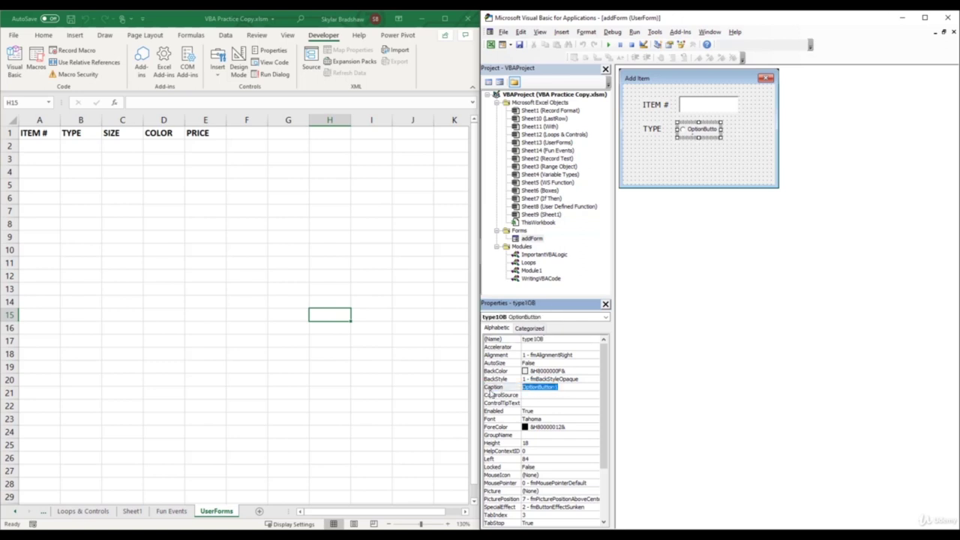
{"action": "key", "text": "BackSpace"}
{"action": "type", "text": "Type"}
{"action": "double_click", "coordinate": [543, 362]}
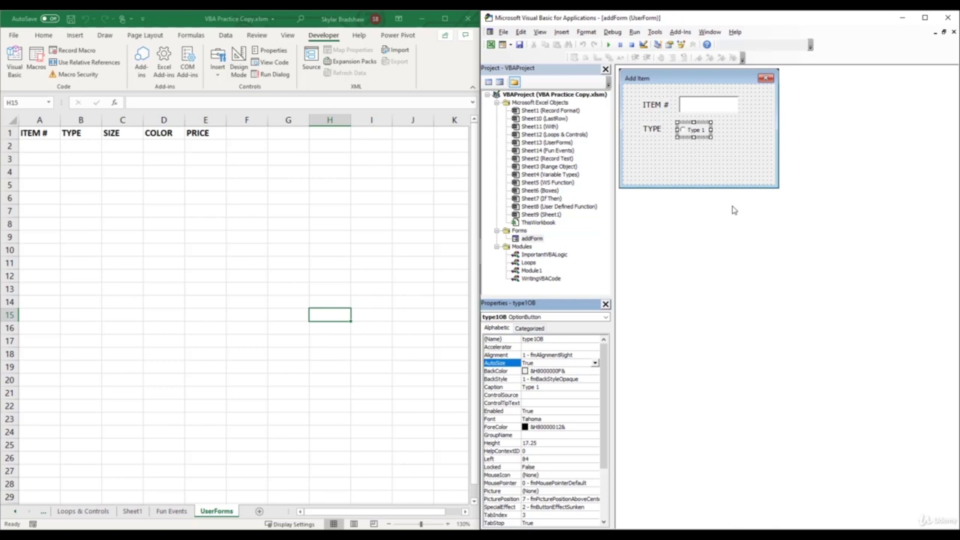
Copy the option button to its right, naming it type2OB with caption 'Type 2'
{"action": "left_click_drag", "start_coordinate": [702, 135], "coordinate": [749, 143]}
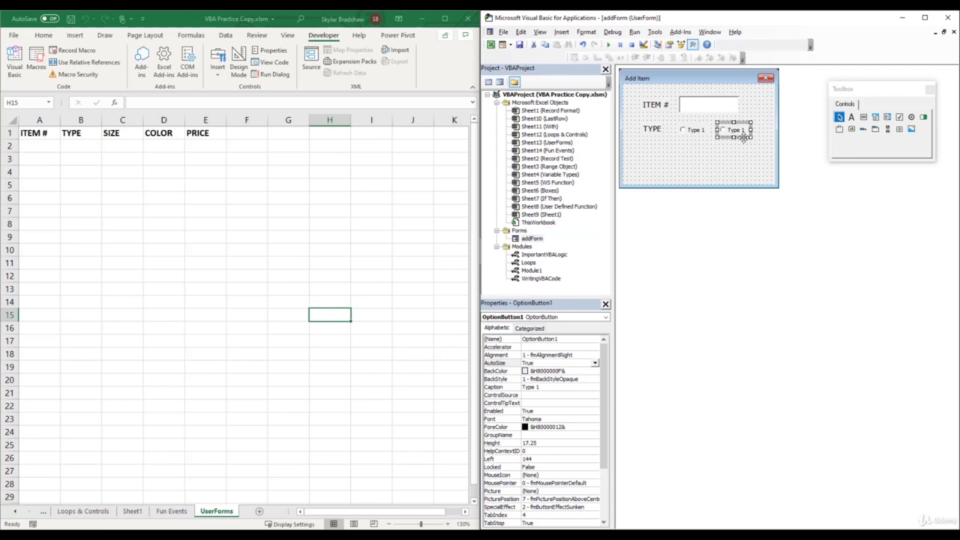
{"action": "left_click", "coordinate": [558, 339]}
{"action": "left_click_drag", "start_coordinate": [559, 339], "coordinate": [522, 340]}
{"action": "type", "text": "type2"}
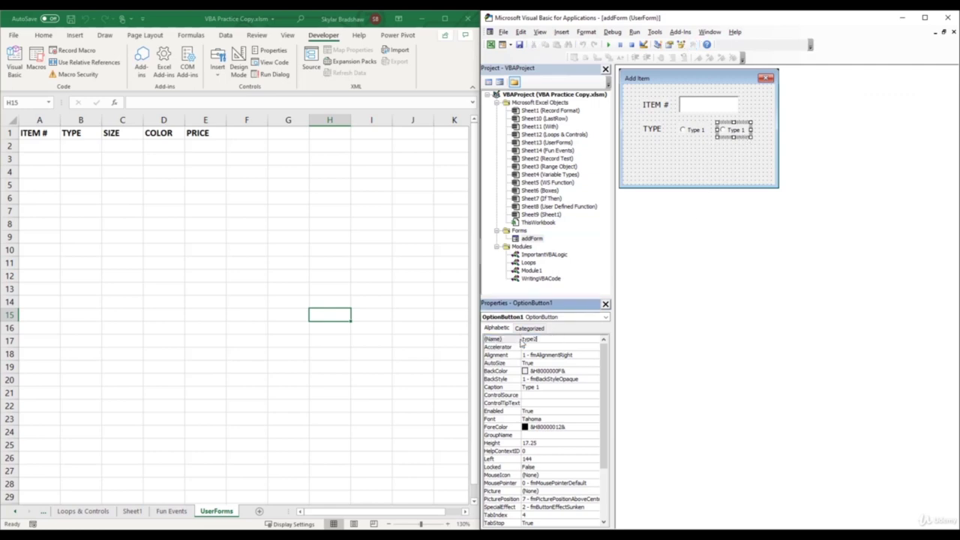
{"action": "type", "text": "OB"}
{"action": "left_click", "coordinate": [553, 387]}
{"action": "key", "text": "BackSpace"}
{"action": "type", "text": "2"}
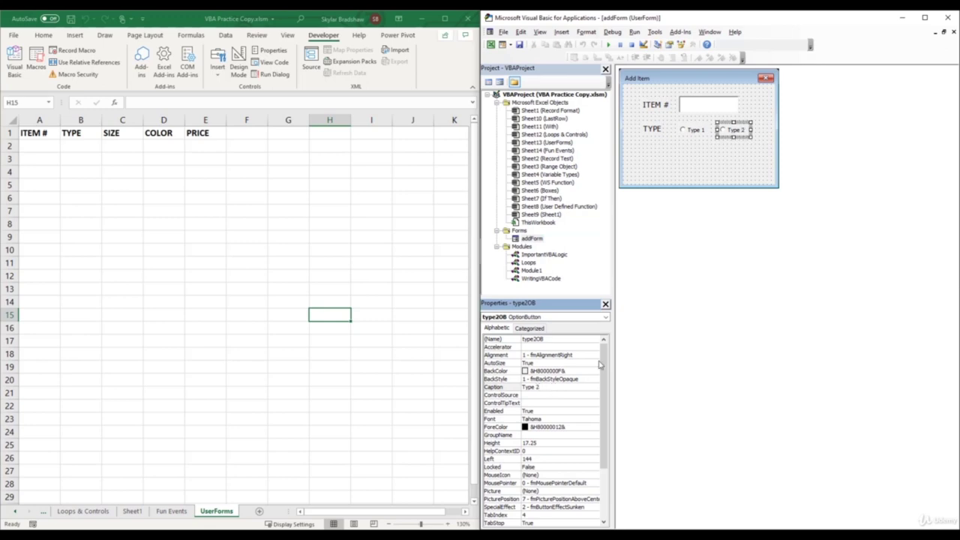
{"action": "left_click", "coordinate": [748, 138]}
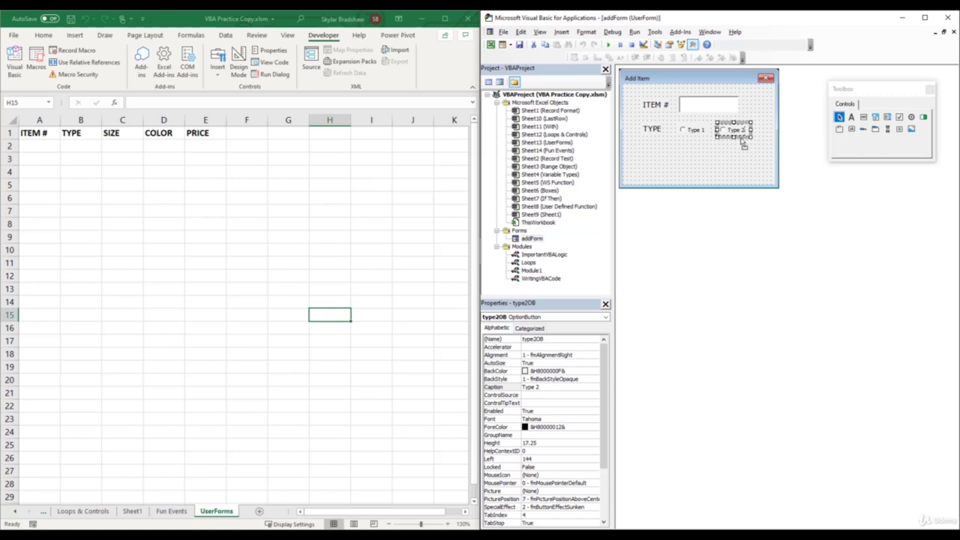
{"action": "left_click", "coordinate": [745, 156]}
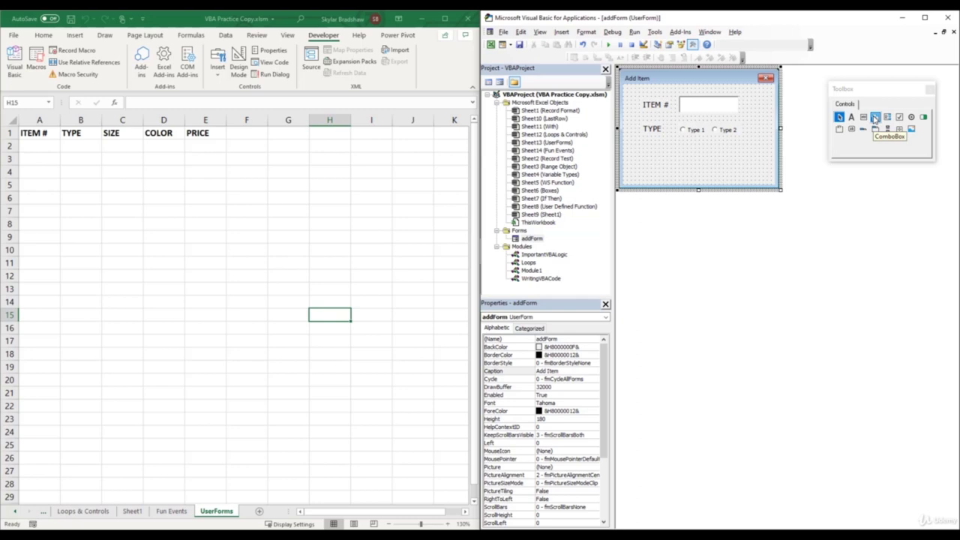
{"action": "left_click", "coordinate": [876, 118]}
Draw a combo box named sizeCBB under TYPE and add a copied label captioned 'SIZE'
{"action": "left_click_drag", "start_coordinate": [678, 145], "coordinate": [739, 160]}
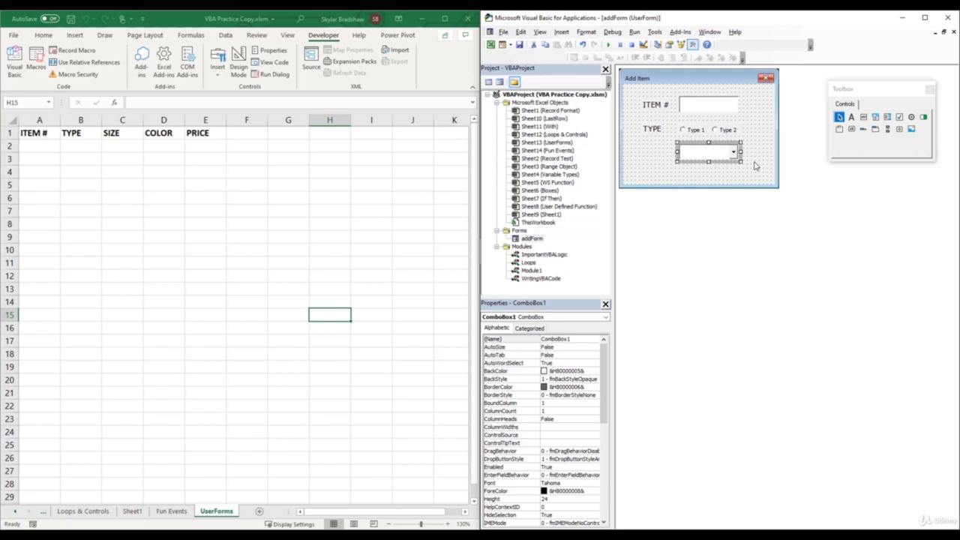
{"action": "left_click_drag", "start_coordinate": [569, 339], "coordinate": [529, 343]}
{"action": "type", "text": "siz"}
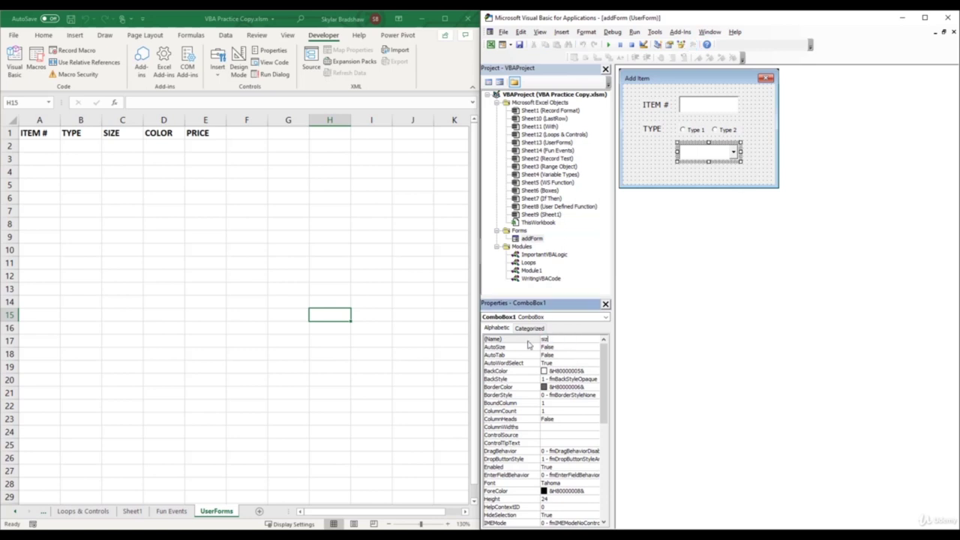
{"action": "type", "text": "eCBo"}
{"action": "left_click", "coordinate": [654, 138]}
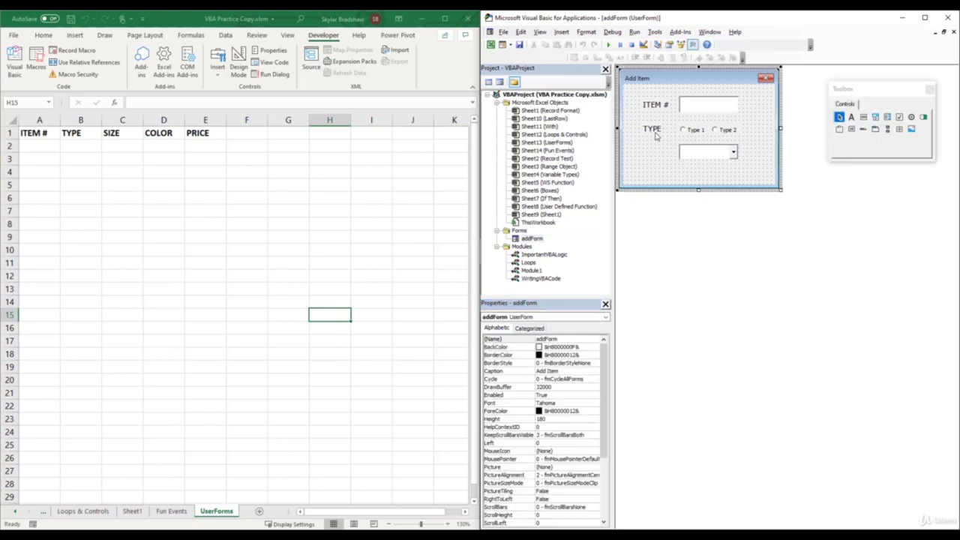
{"action": "left_click", "coordinate": [659, 134]}
{"action": "left_click_drag", "start_coordinate": [658, 133], "coordinate": [646, 160]}
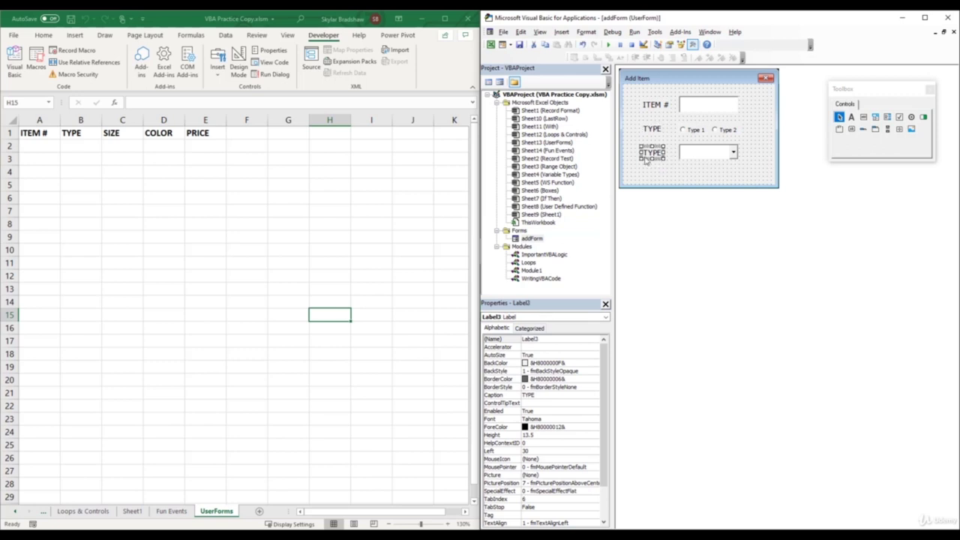
{"action": "double_click", "coordinate": [538, 395]}
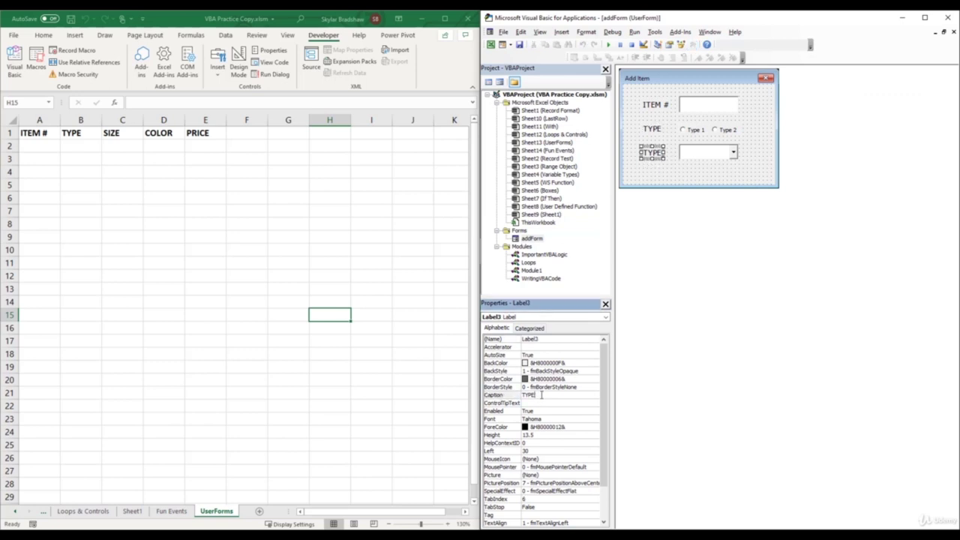
{"action": "type", "text": "SIZE"}
{"action": "left_click", "coordinate": [537, 404]}
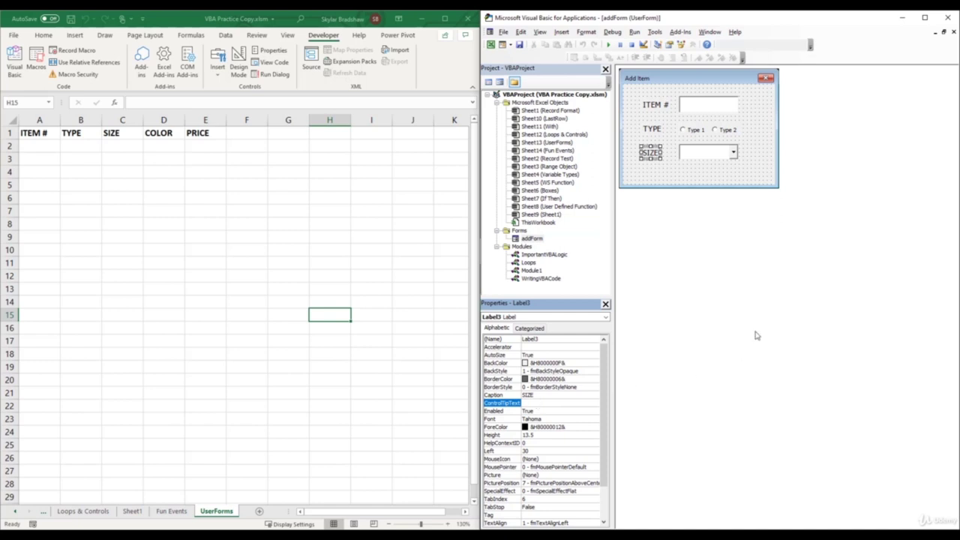
Make the form taller and copy the SIZE label and combo box below the originals
{"action": "left_click", "coordinate": [721, 182]}
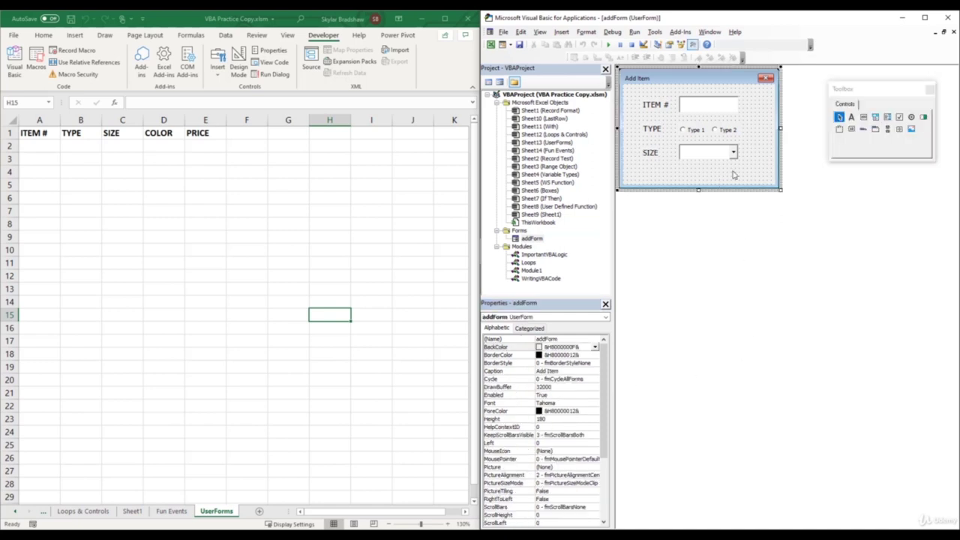
{"action": "left_click_drag", "start_coordinate": [697, 191], "coordinate": [691, 263]}
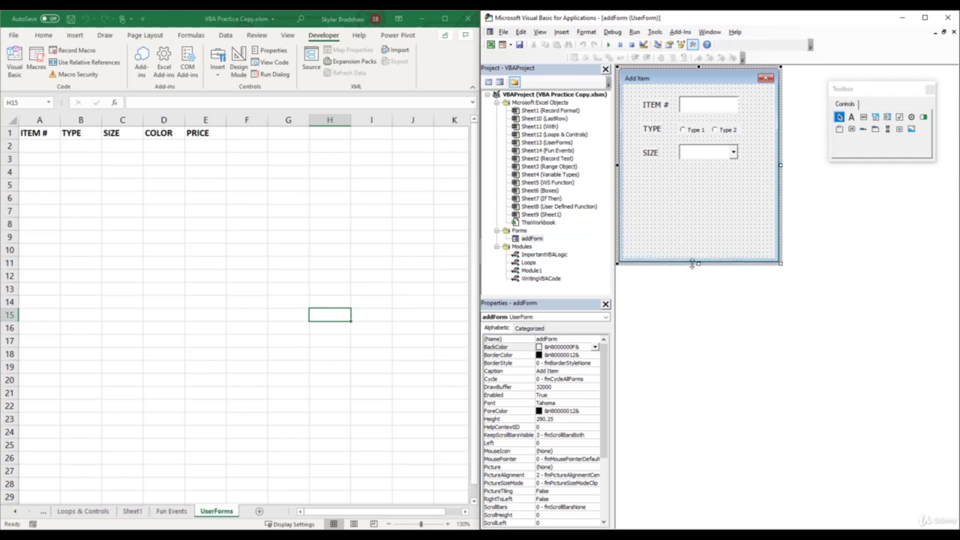
{"action": "left_click", "coordinate": [706, 154]}
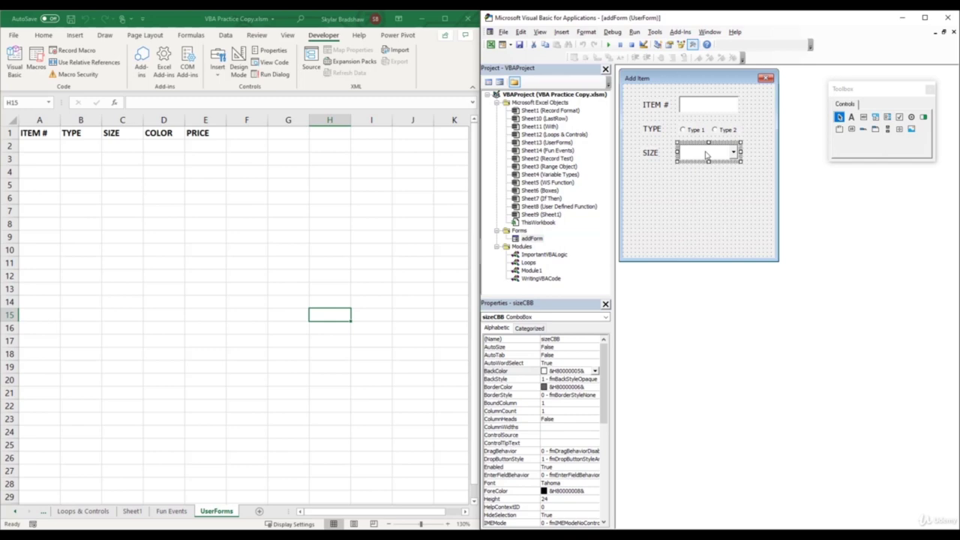
{"action": "left_click", "coordinate": [652, 153], "text": "ctrl"}
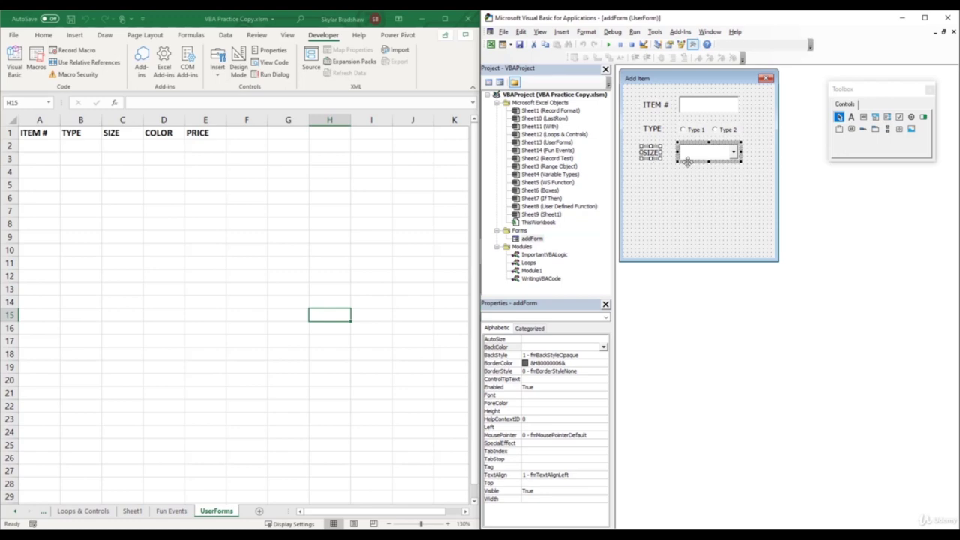
{"action": "left_click_drag", "start_coordinate": [686, 161], "coordinate": [691, 197]}
{"action": "left_click_drag", "start_coordinate": [691, 197], "coordinate": [690, 197]}
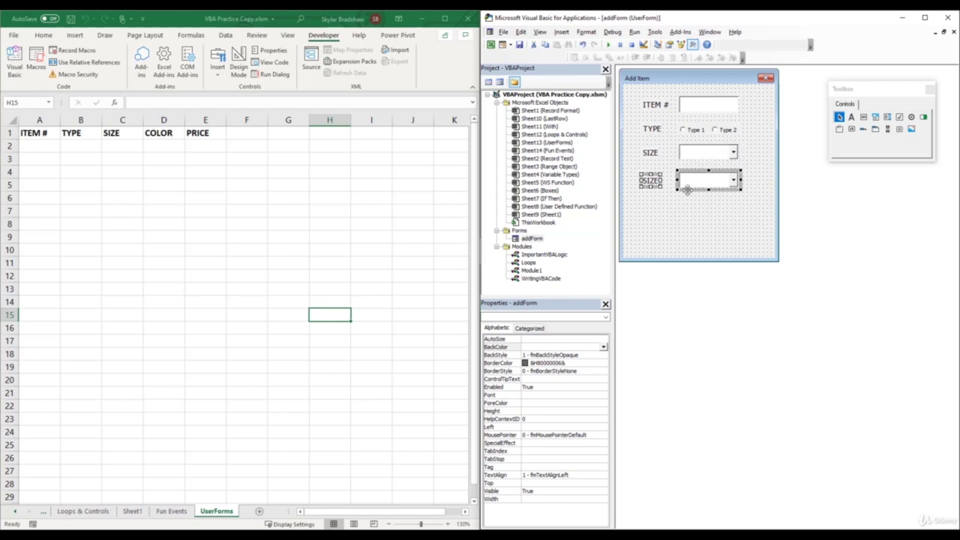
Rename the copied combo box to colorCBB
{"action": "left_click", "coordinate": [707, 213]}
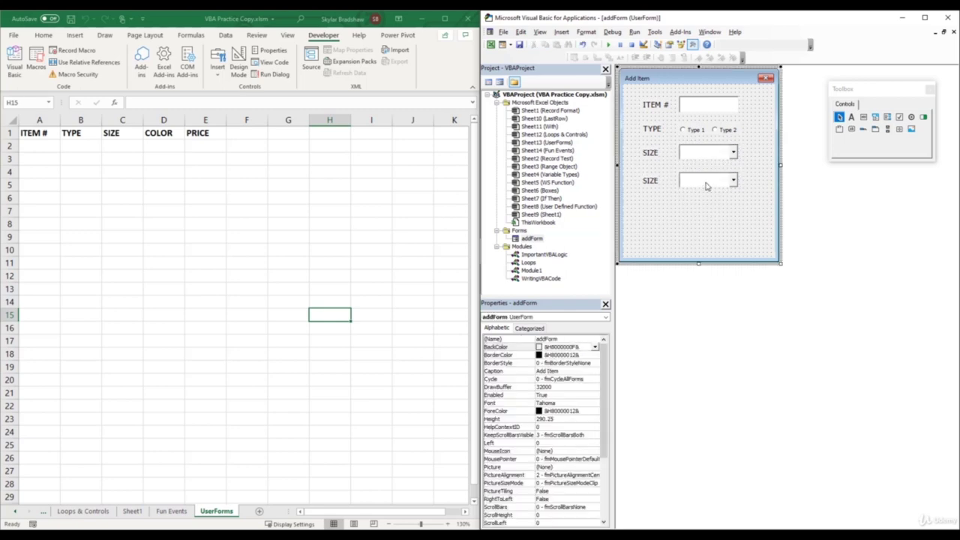
{"action": "left_click", "coordinate": [705, 180]}
{"action": "left_click", "coordinate": [556, 339]}
{"action": "double_click", "coordinate": [555, 339]}
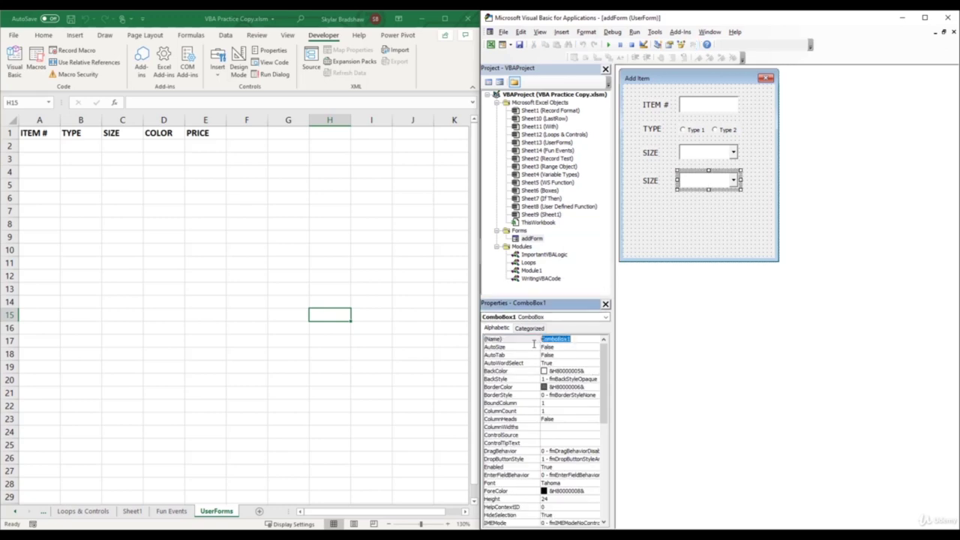
{"action": "type", "text": "colorCBB"}
Change the copied label's caption to 'COLOR' and widen it to fit on one line
{"action": "left_click", "coordinate": [657, 185]}
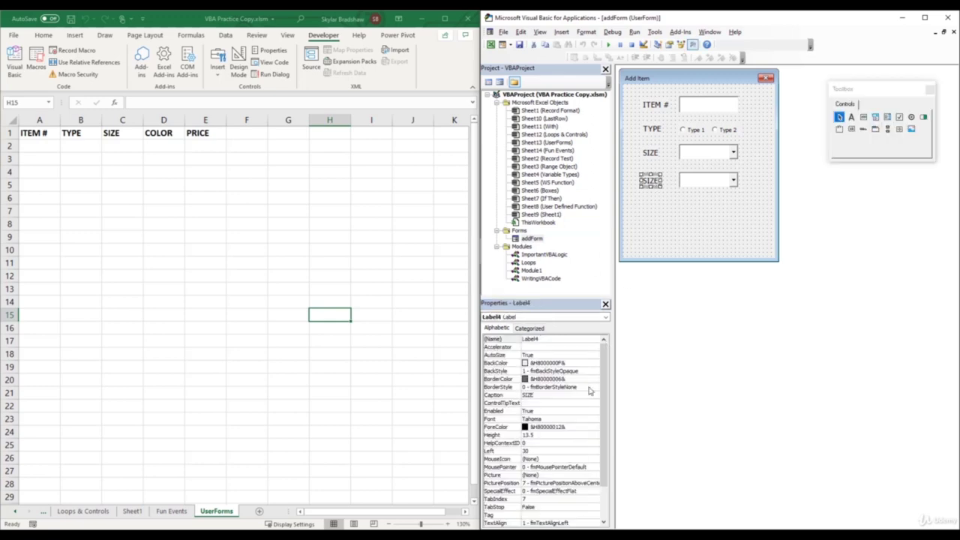
{"action": "left_click", "coordinate": [504, 396]}
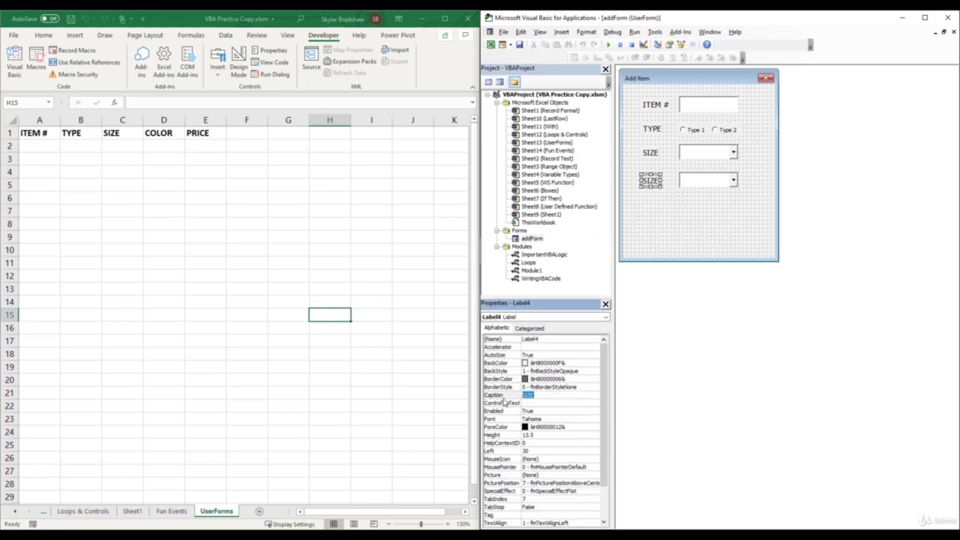
{"action": "type", "text": "COLOR"}
{"action": "left_click", "coordinate": [681, 240]}
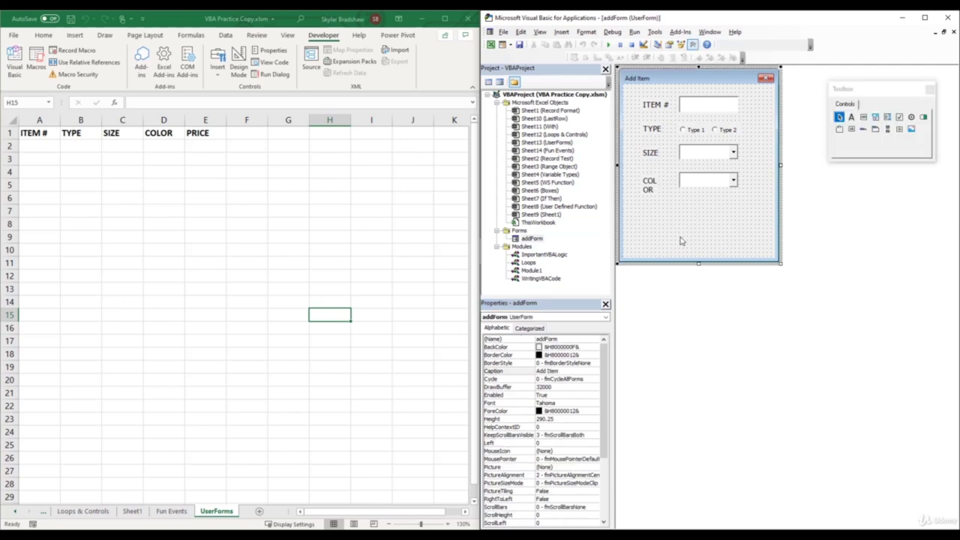
{"action": "left_click", "coordinate": [652, 192]}
{"action": "left_click_drag", "start_coordinate": [659, 195], "coordinate": [678, 195]}
{"action": "left_click", "coordinate": [540, 354]}
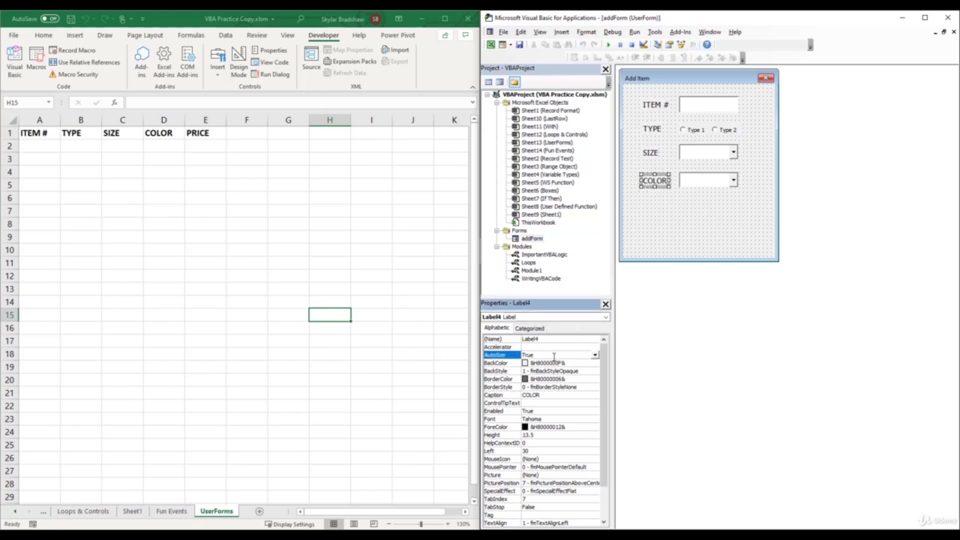
{"action": "left_click", "coordinate": [723, 226]}
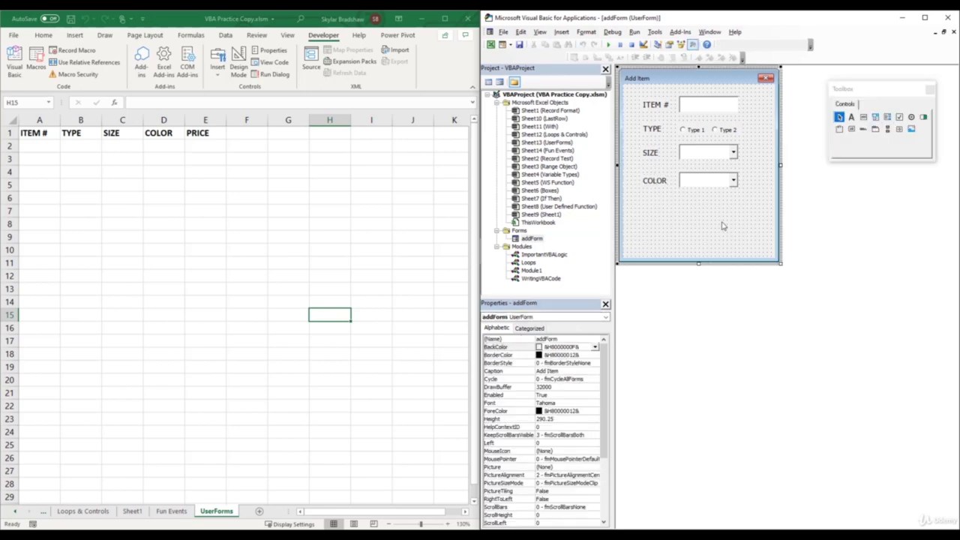
Nudge the COLOR label and dropdown up slightly
{"action": "left_click", "coordinate": [665, 182]}
{"action": "left_click", "coordinate": [698, 182], "text": "ctrl"}
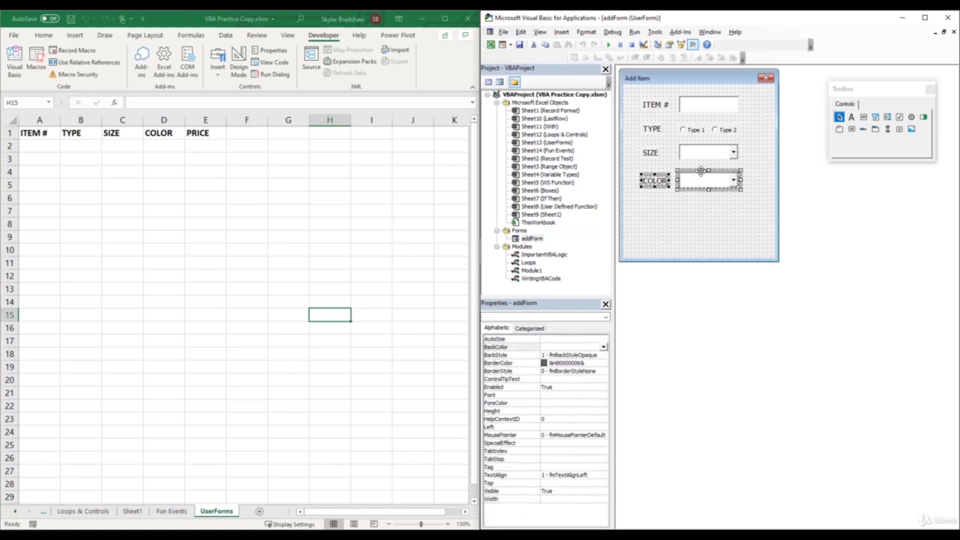
{"action": "left_click_drag", "start_coordinate": [699, 171], "coordinate": [699, 167]}
{"action": "left_click", "coordinate": [702, 202]}
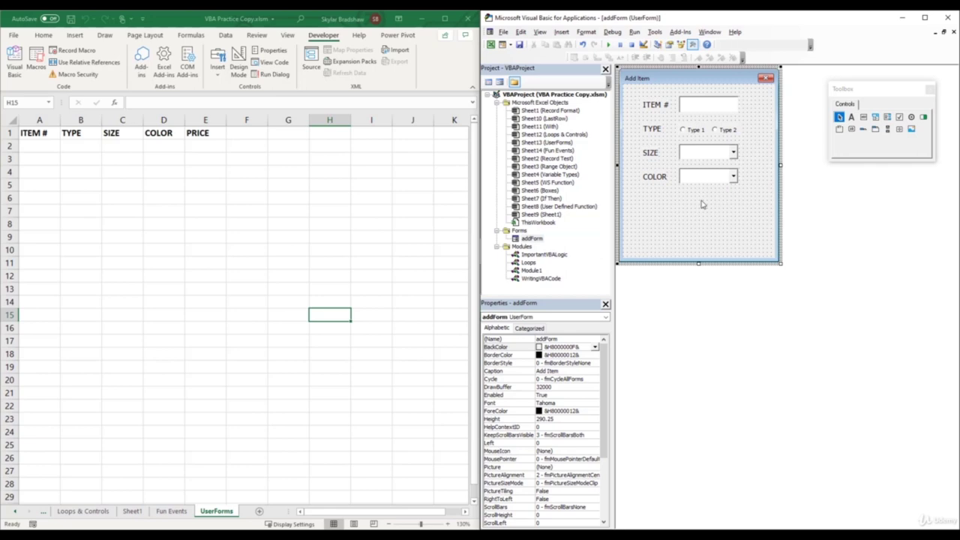
Copy the ITEM # label and text box below COLOR, naming the new text box priceTB
{"action": "left_click", "coordinate": [716, 110]}
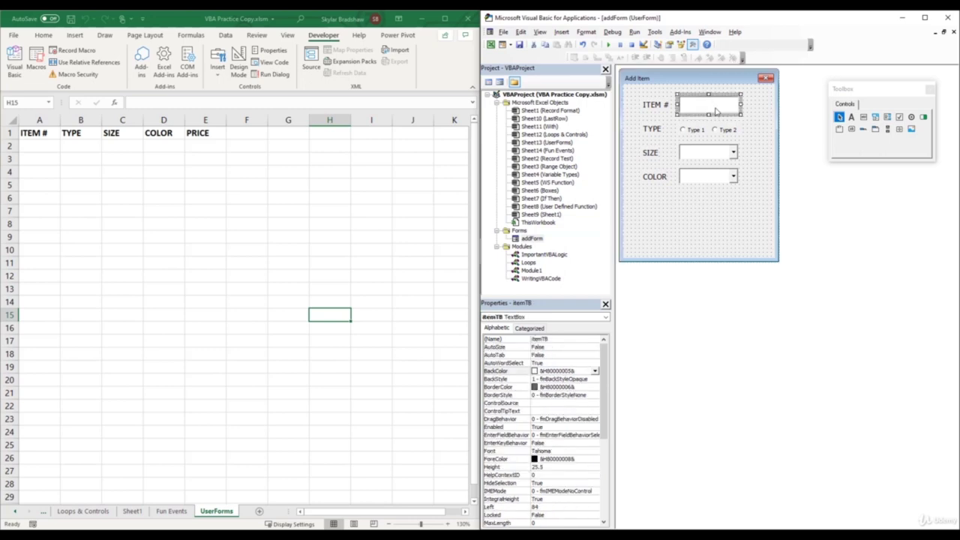
{"action": "left_click", "coordinate": [657, 105], "text": "ctrl"}
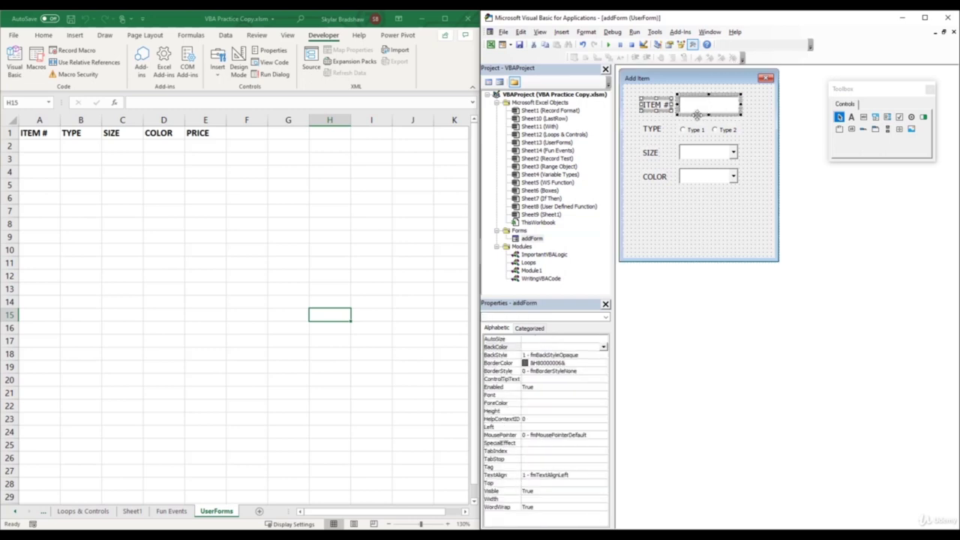
{"action": "left_click_drag", "start_coordinate": [697, 114], "coordinate": [697, 216]}
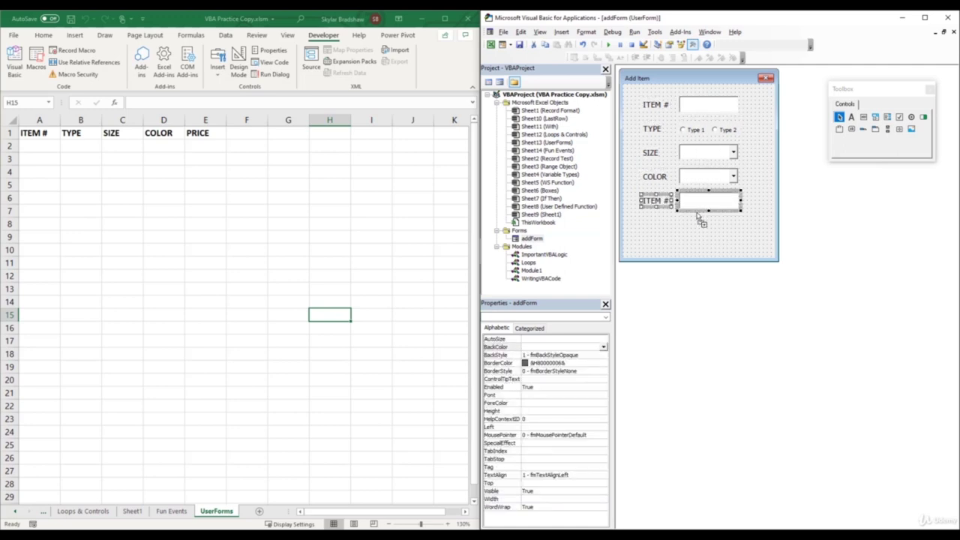
{"action": "left_click", "coordinate": [699, 200]}
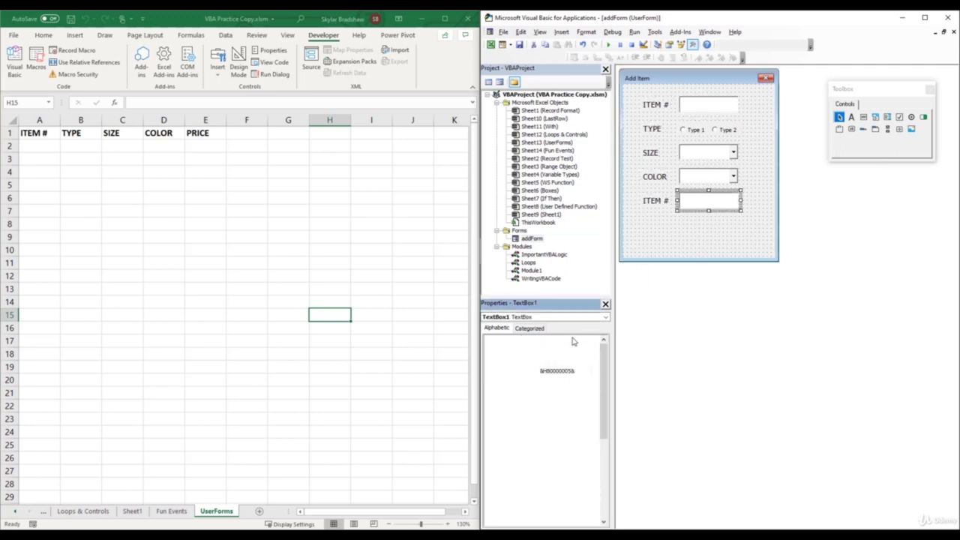
{"action": "double_click", "coordinate": [536, 339]}
{"action": "type", "text": "priceTB"}
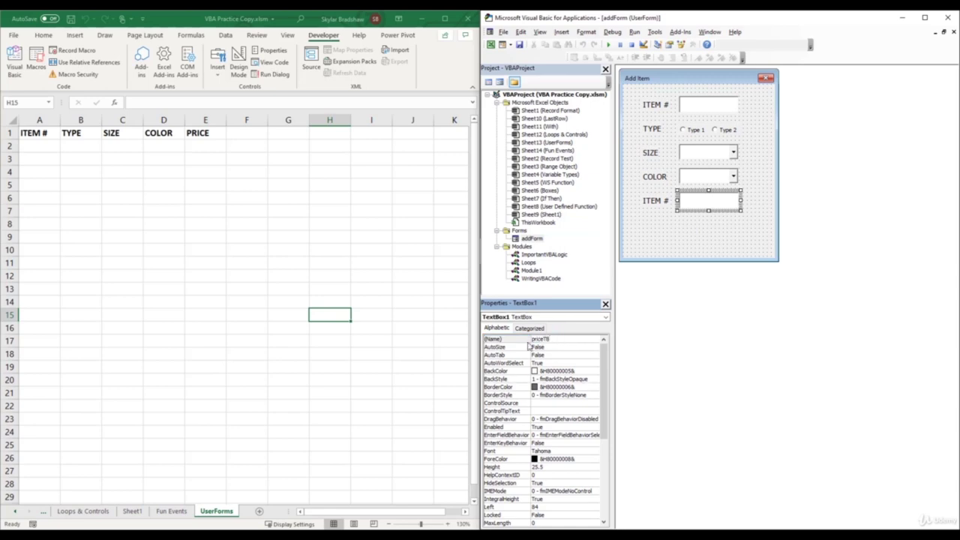
Change the copied label's caption to 'PRICE'
{"action": "left_click", "coordinate": [655, 203]}
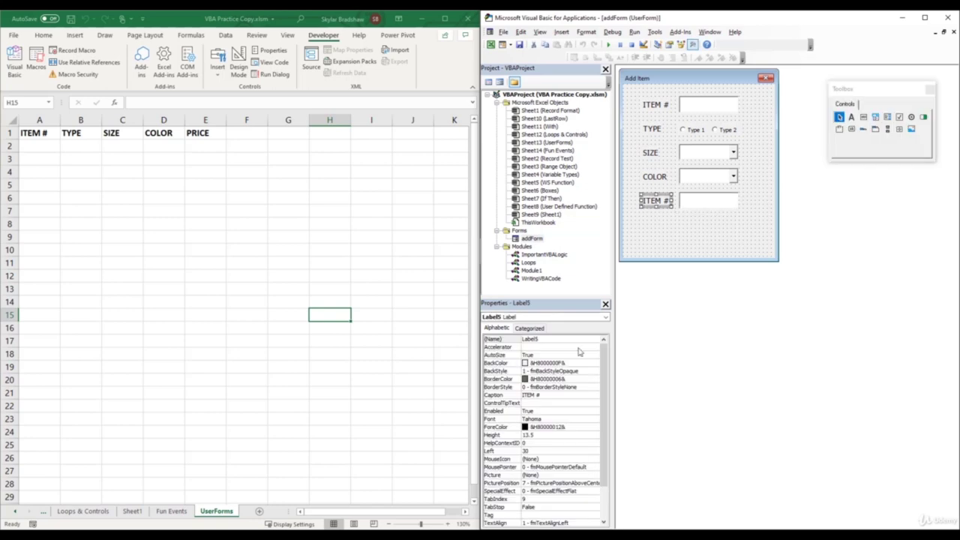
{"action": "left_click", "coordinate": [498, 395]}
{"action": "double_click", "coordinate": [516, 396]}
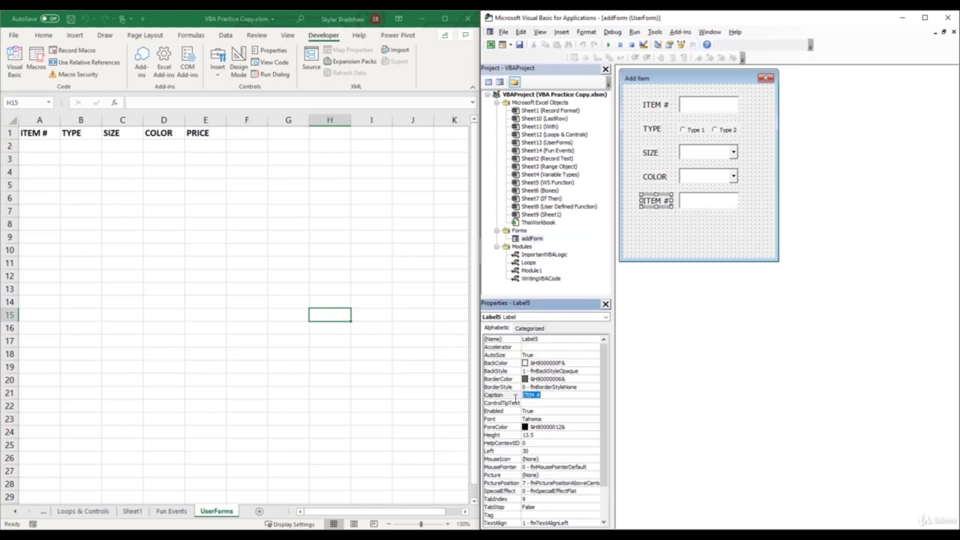
{"action": "type", "text": "PRICE"}
{"action": "left_click", "coordinate": [657, 252]}
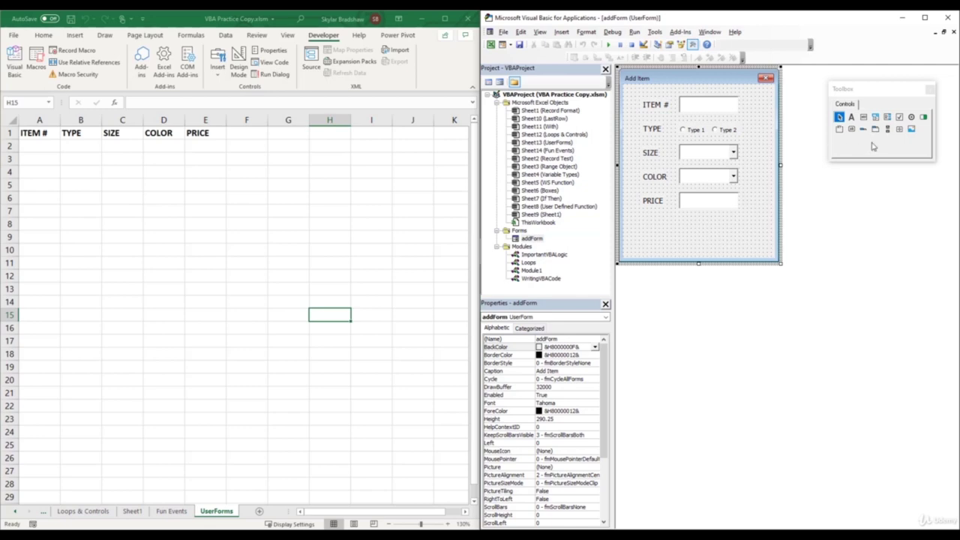
Draw a command button below PRICE and name it addCB
{"action": "left_click", "coordinate": [851, 129]}
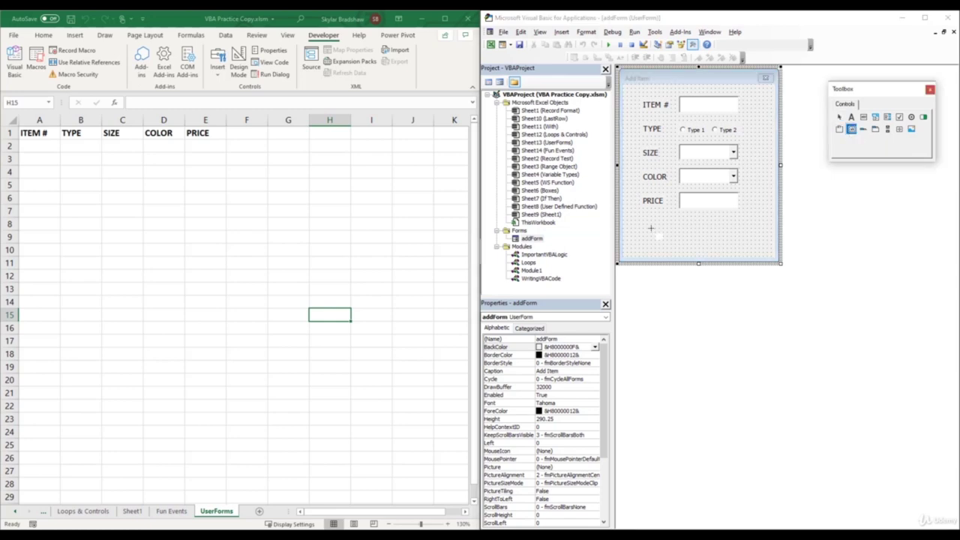
{"action": "mouse_move", "coordinate": [646, 221]}
{"action": "left_mouse_down"}
{"action": "mouse_move", "coordinate": [666, 239]}
{"action": "mouse_move", "coordinate": [693, 240]}
{"action": "left_mouse_up"}
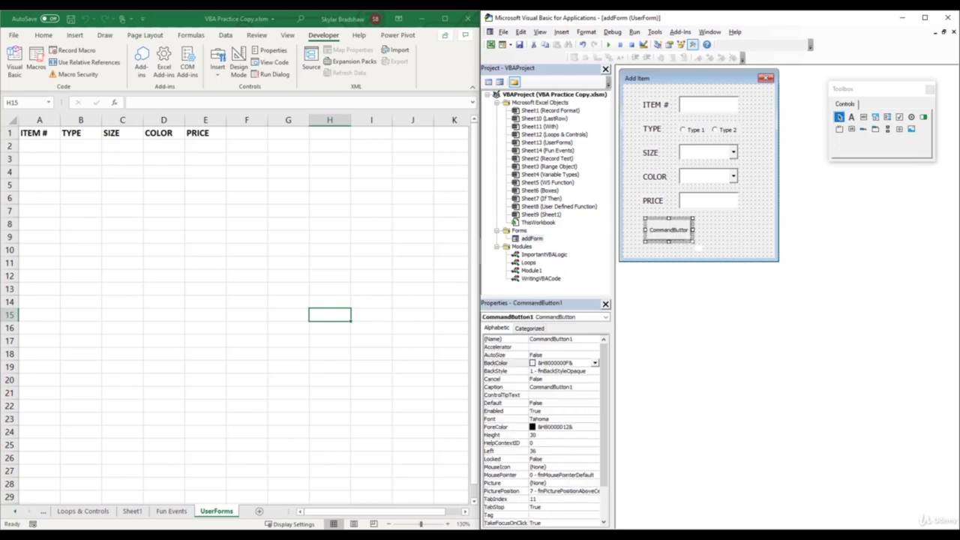
{"action": "left_click", "coordinate": [583, 339]}
{"action": "double_click", "coordinate": [526, 342]}
{"action": "type", "text": "addCB"}
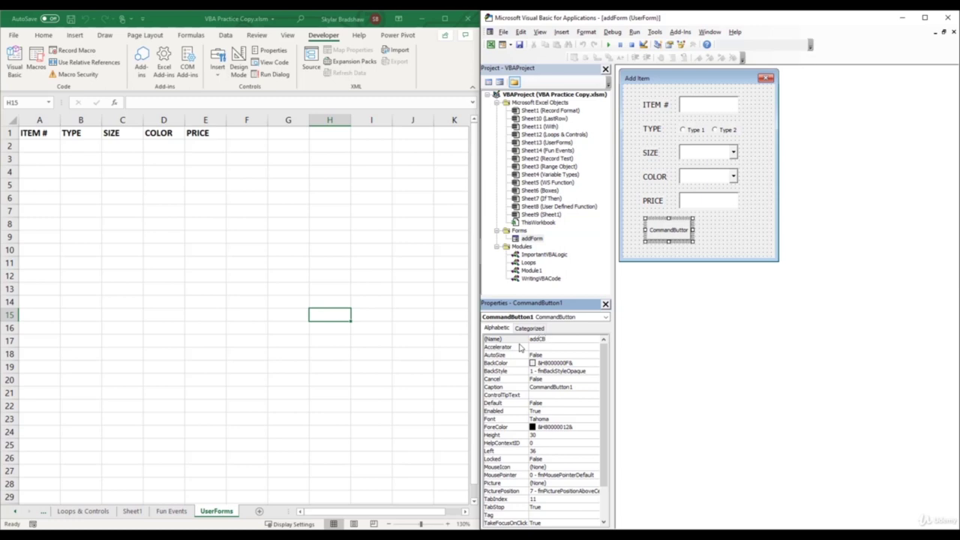
{"action": "left_click", "coordinate": [576, 387]}
Give the button the caption ADD in 11-point font, then copy it to the right
{"action": "double_click", "coordinate": [490, 386]}
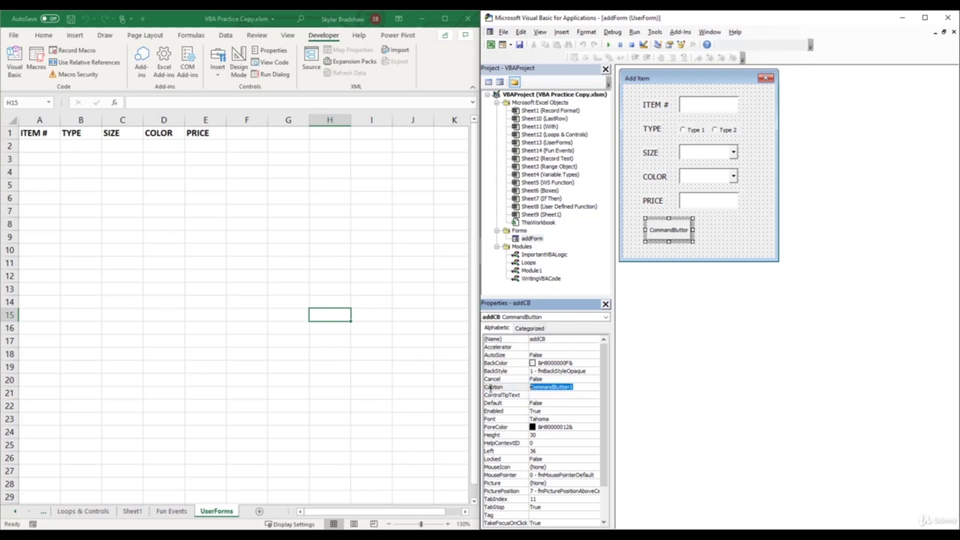
{"action": "type", "text": "ADD"}
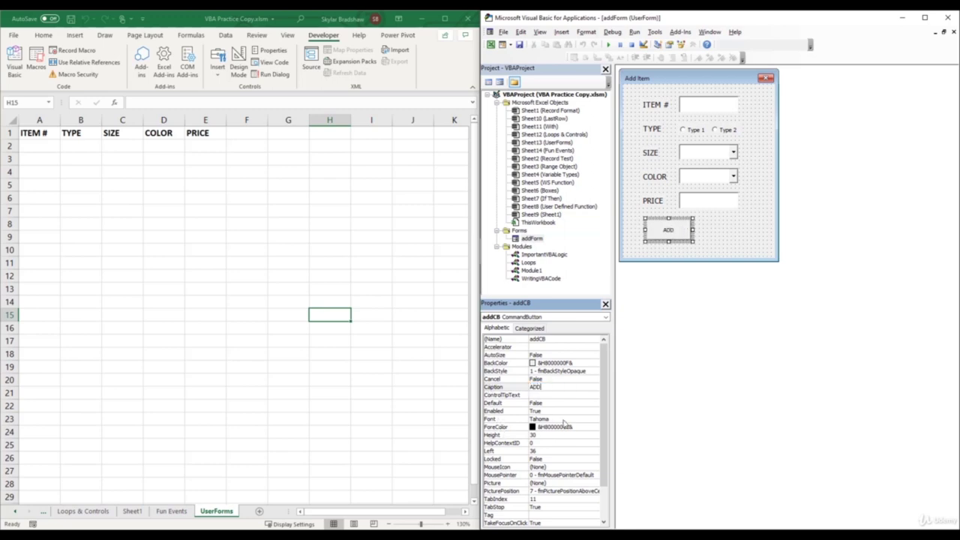
{"action": "left_click", "coordinate": [563, 419]}
{"action": "left_click", "coordinate": [596, 422]}
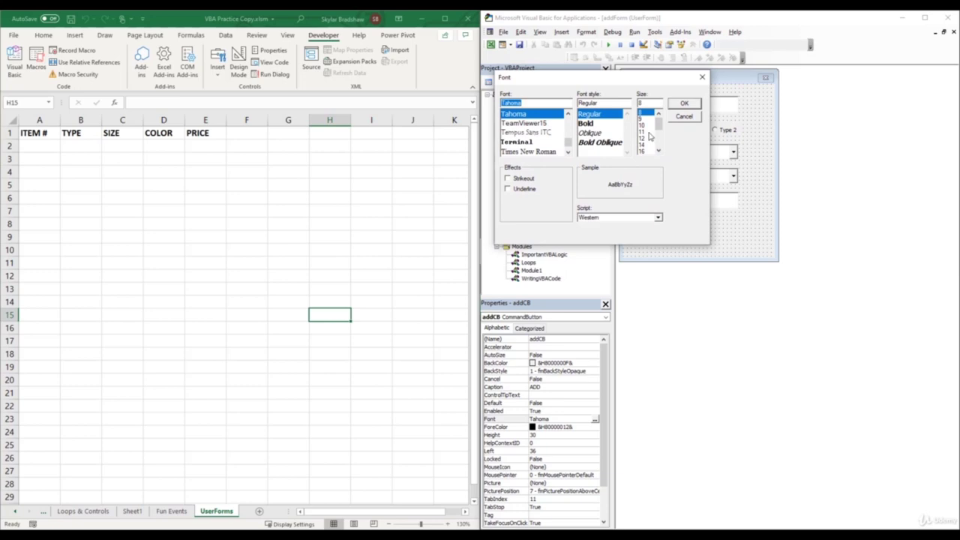
{"action": "left_click", "coordinate": [643, 132]}
{"action": "left_click", "coordinate": [685, 104]}
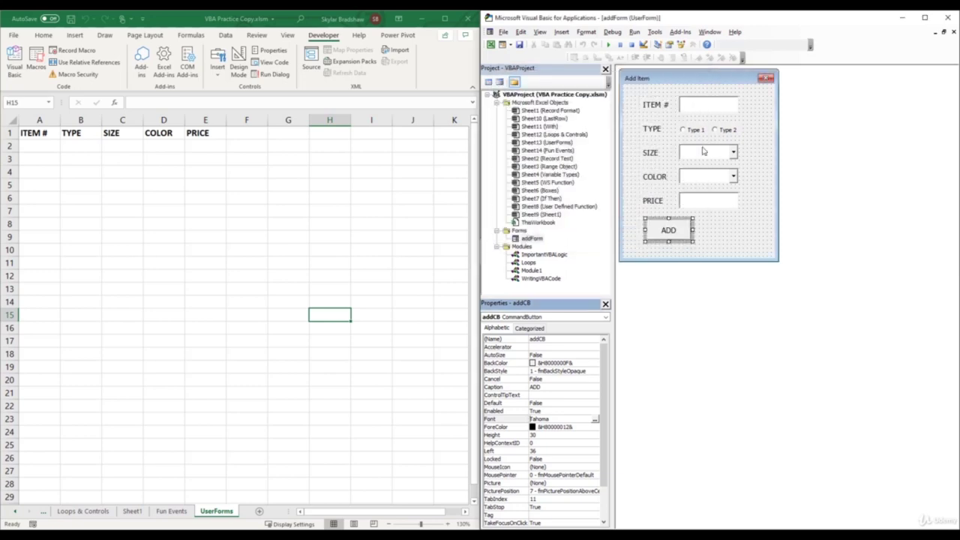
{"action": "left_click_drag", "start_coordinate": [693, 222], "coordinate": [753, 226]}
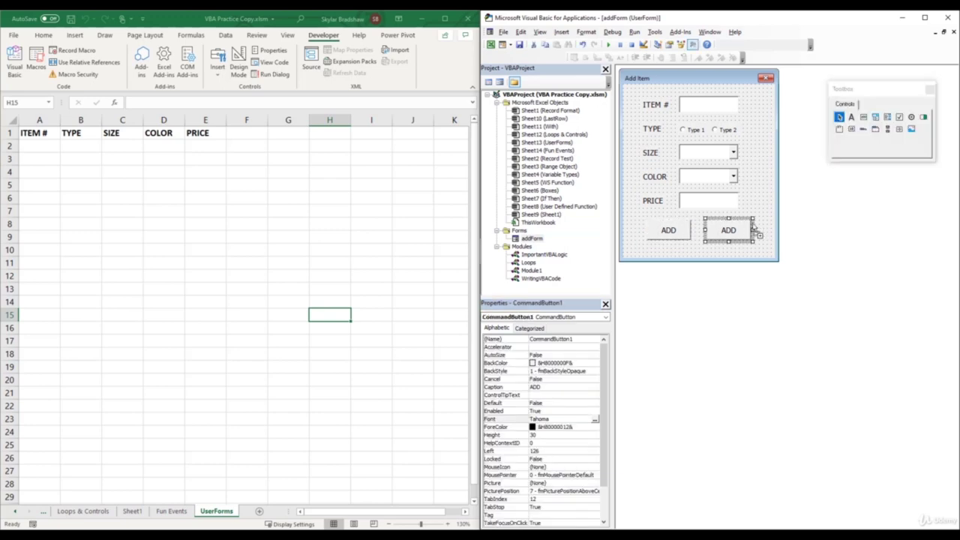
Name the copied button cancelCB and set its caption to CANCEL
{"action": "left_click", "coordinate": [517, 338]}
{"action": "left_click", "coordinate": [519, 337]}
{"action": "type", "text": "cancelCB"}
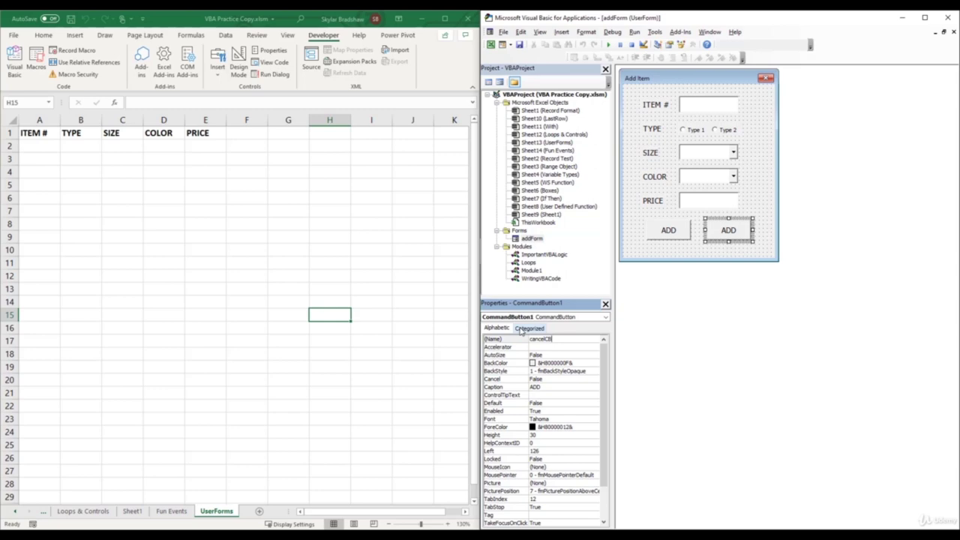
{"action": "left_click", "coordinate": [556, 391]}
{"action": "left_click", "coordinate": [527, 386]}
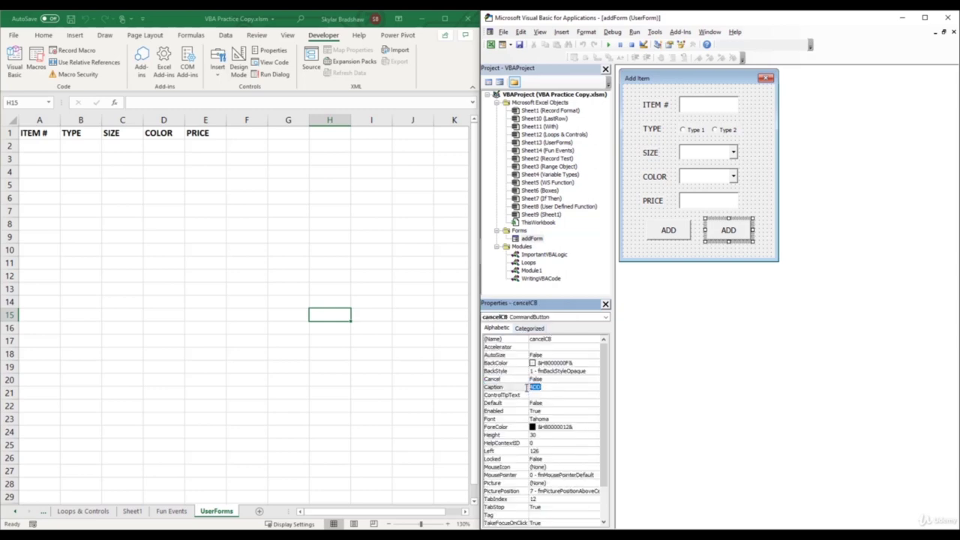
{"action": "type", "text": "CANCEL"}
{"action": "left_click", "coordinate": [772, 197]}
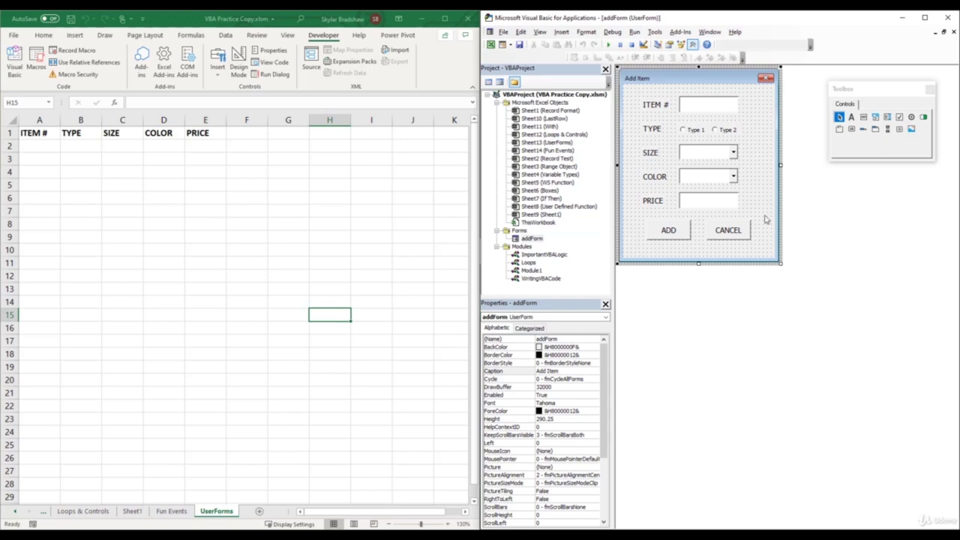
Move the ADD and CANCEL buttons together slightly lower beneath PRICE
{"action": "left_click_drag", "start_coordinate": [765, 216], "coordinate": [643, 246]}
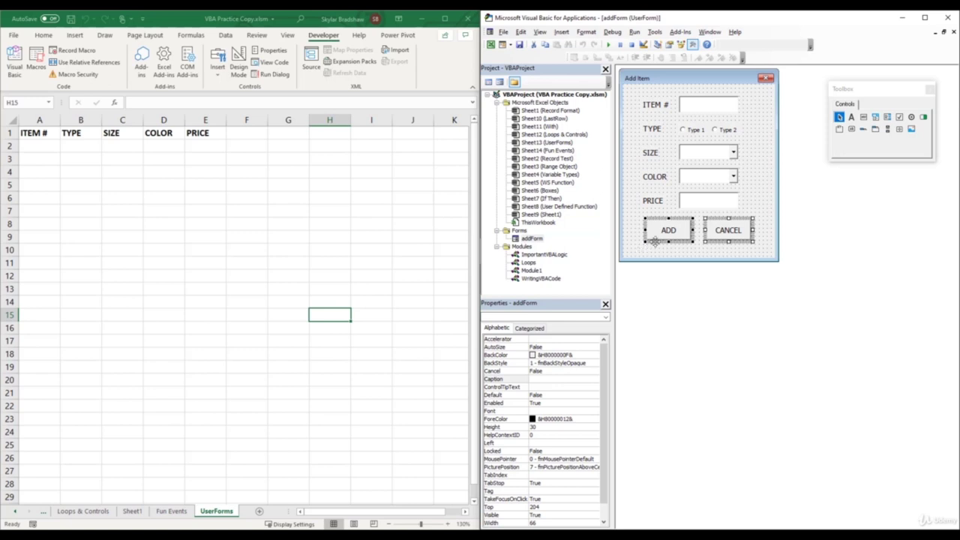
{"action": "left_click_drag", "start_coordinate": [657, 252], "coordinate": [657, 252]}
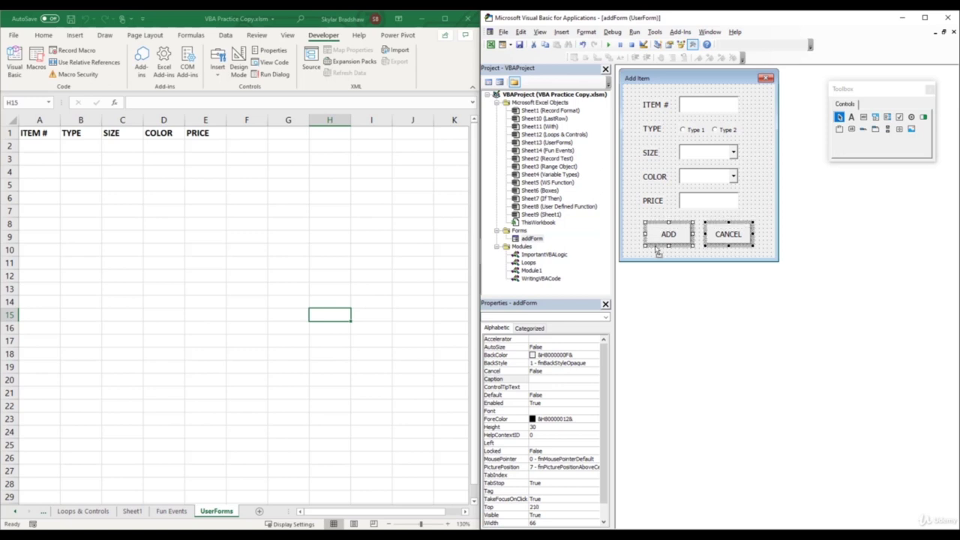
{"action": "left_click", "coordinate": [763, 244]}
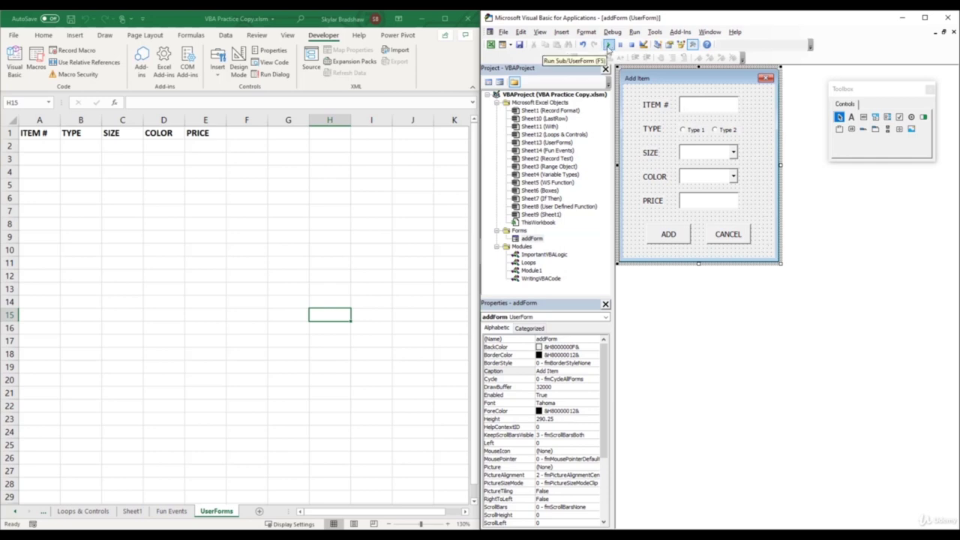
{"action": "left_click", "coordinate": [608, 45]}
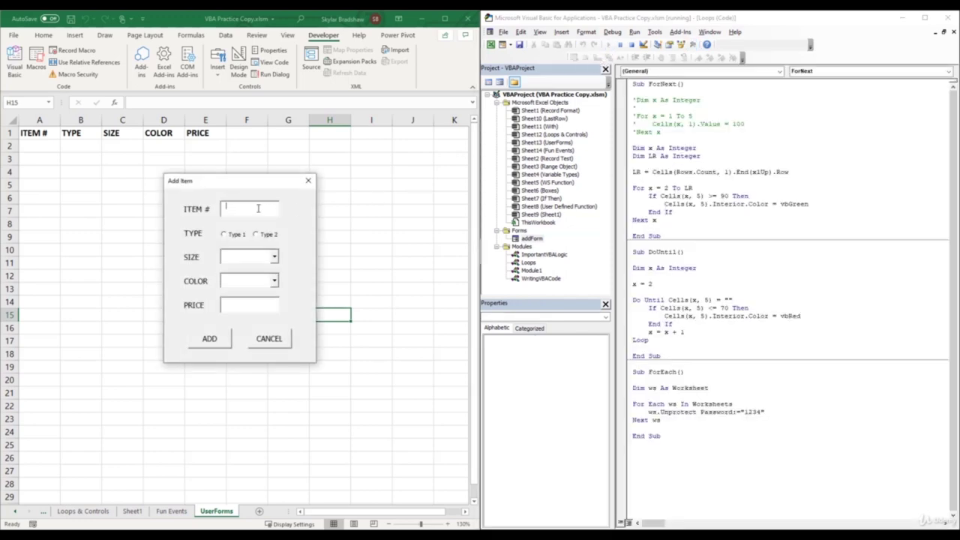
{"action": "type", "text": "sdfsadf"}
{"action": "left_click", "coordinate": [224, 234]}
{"action": "left_click", "coordinate": [256, 235]}
{"action": "left_click", "coordinate": [275, 256]}
{"action": "left_click", "coordinate": [275, 281]}
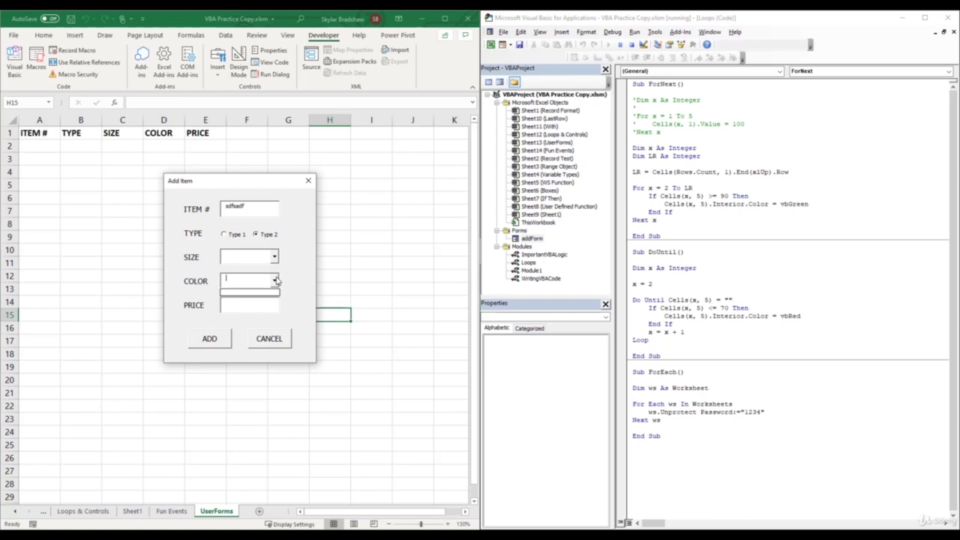
{"action": "left_click", "coordinate": [213, 344]}
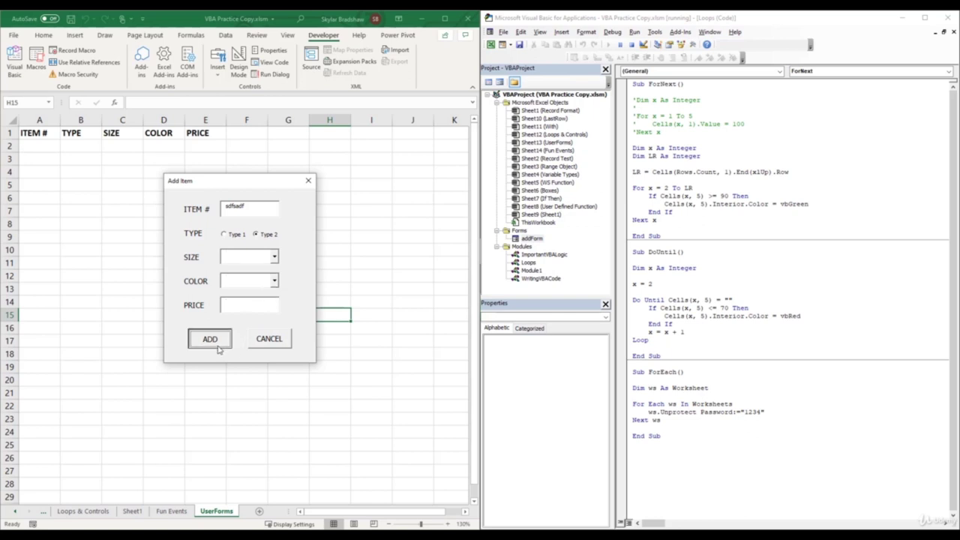
{"action": "left_click", "coordinate": [261, 340]}
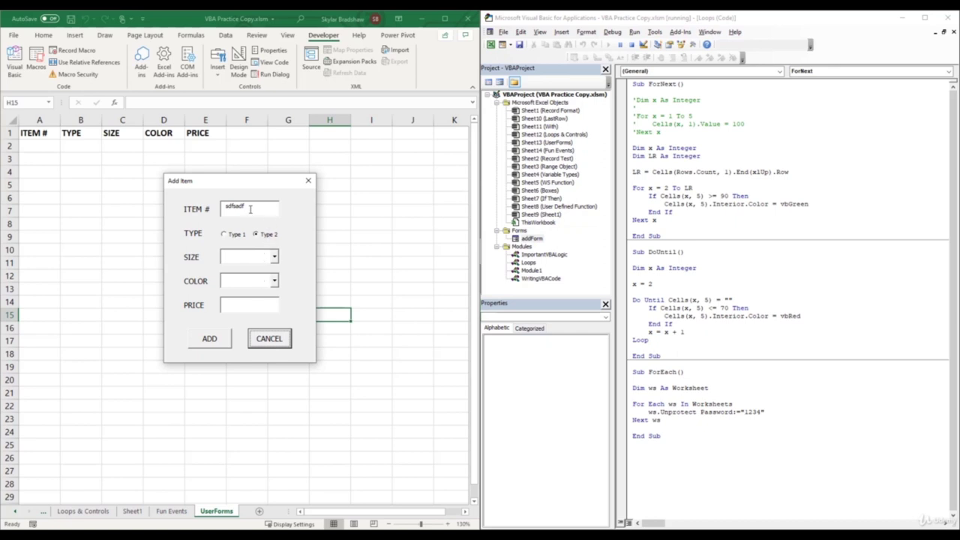
{"action": "left_click", "coordinate": [307, 181]}
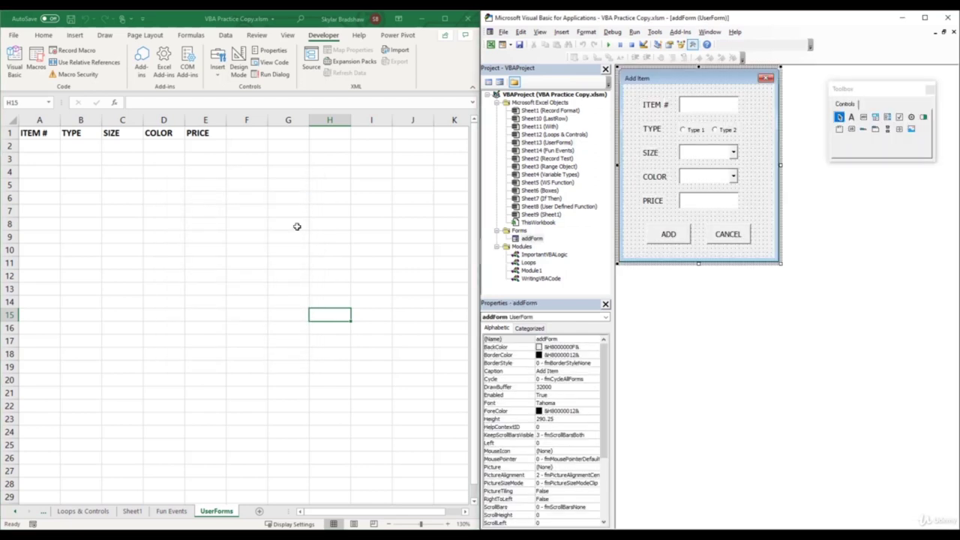
Set the ITEM #, SIZE, COLOR and PRICE input boxes to font size 10
{"action": "left_click", "coordinate": [702, 106]}
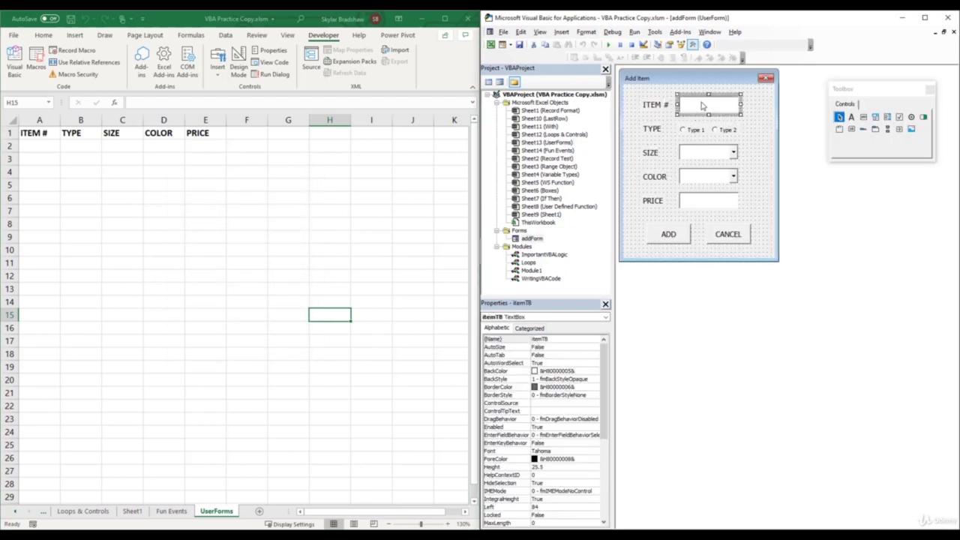
{"action": "left_click", "coordinate": [704, 153], "text": "ctrl"}
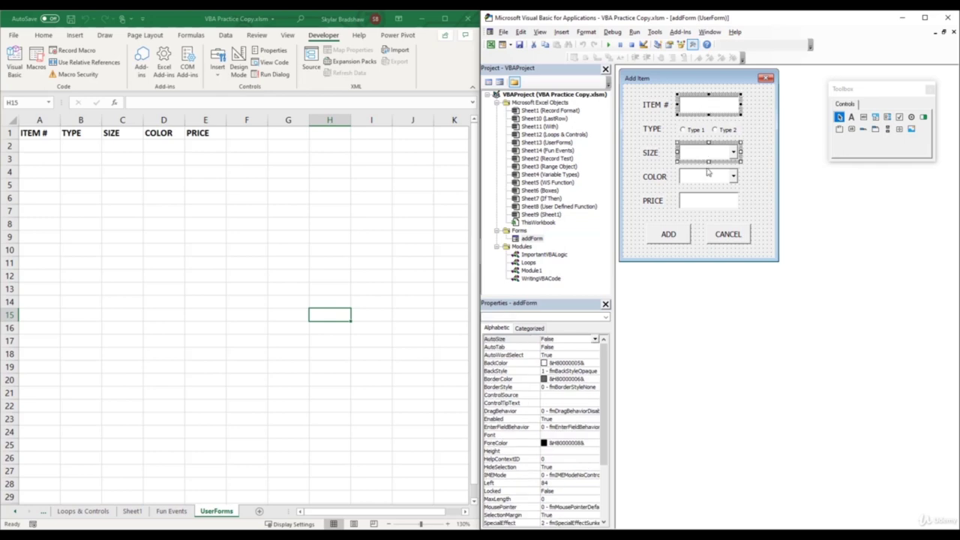
{"action": "left_click", "coordinate": [707, 179], "text": "ctrl"}
{"action": "left_click", "coordinate": [709, 204], "text": "ctrl"}
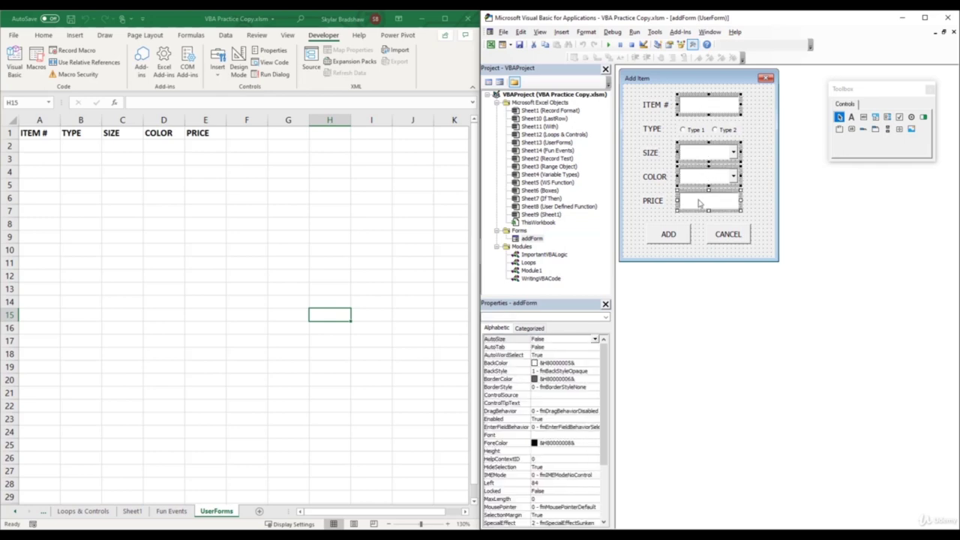
{"action": "left_click", "coordinate": [570, 435]}
{"action": "left_click", "coordinate": [595, 436]}
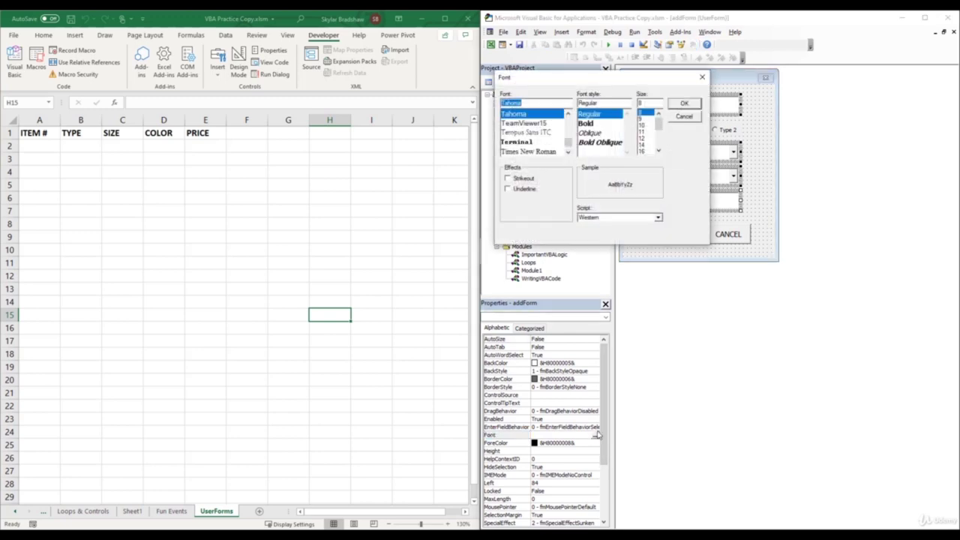
{"action": "left_click", "coordinate": [642, 125]}
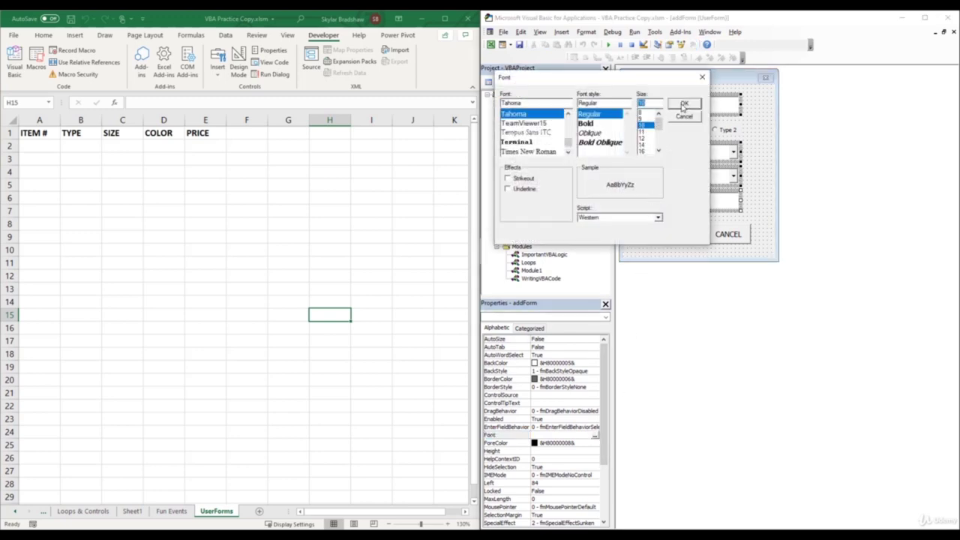
{"action": "left_click", "coordinate": [682, 106]}
Run the Add Item form to preview it, then close the preview
{"action": "left_click", "coordinate": [773, 208]}
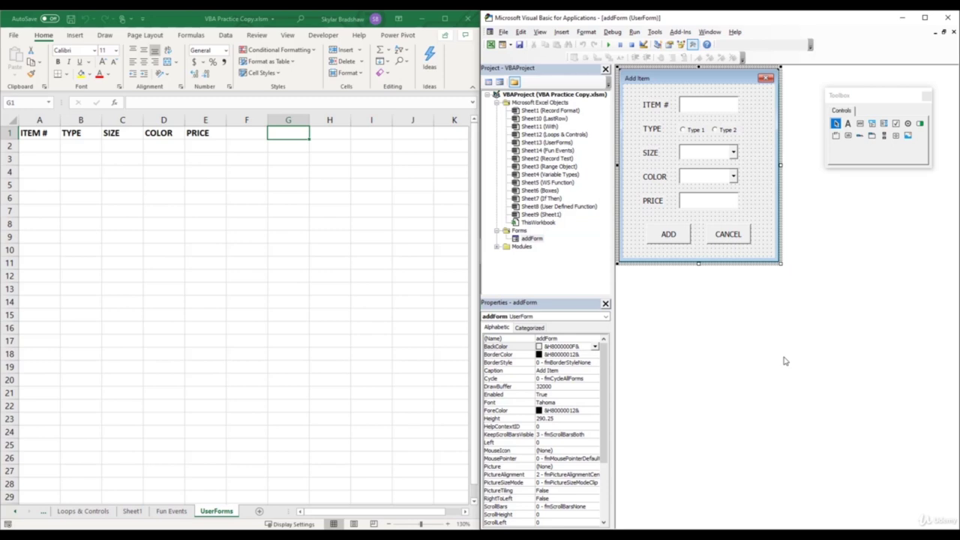
{"action": "left_click", "coordinate": [609, 45]}
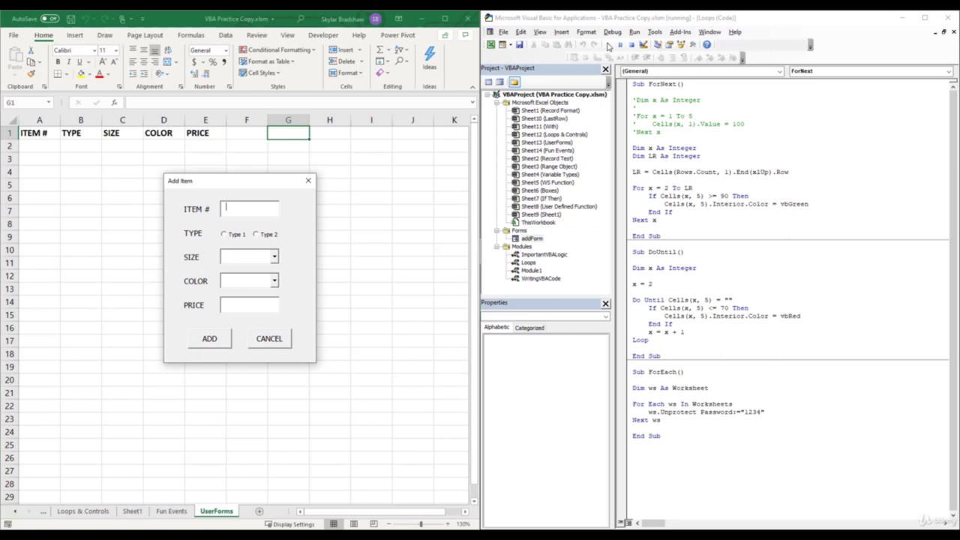
{"action": "left_click", "coordinate": [307, 180]}
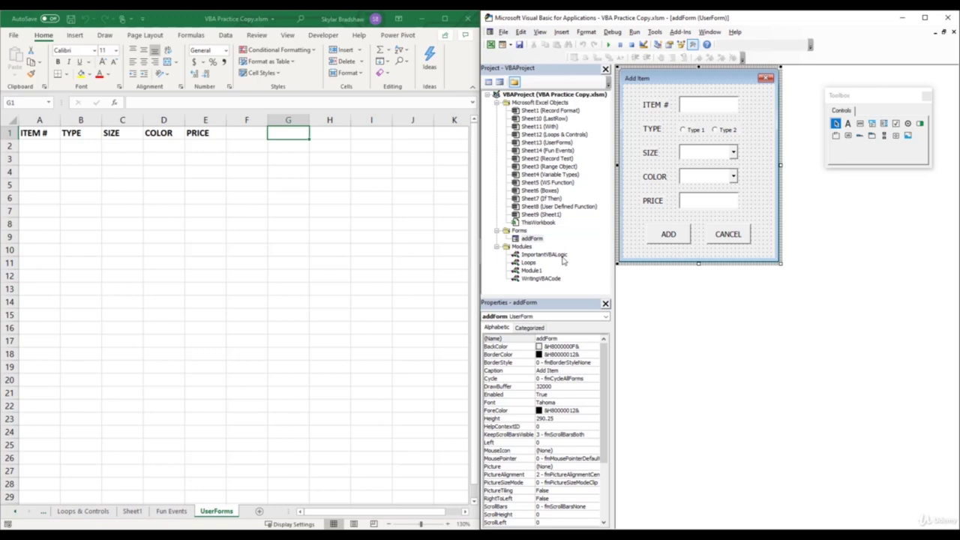
{"action": "double_click", "coordinate": [563, 259]}
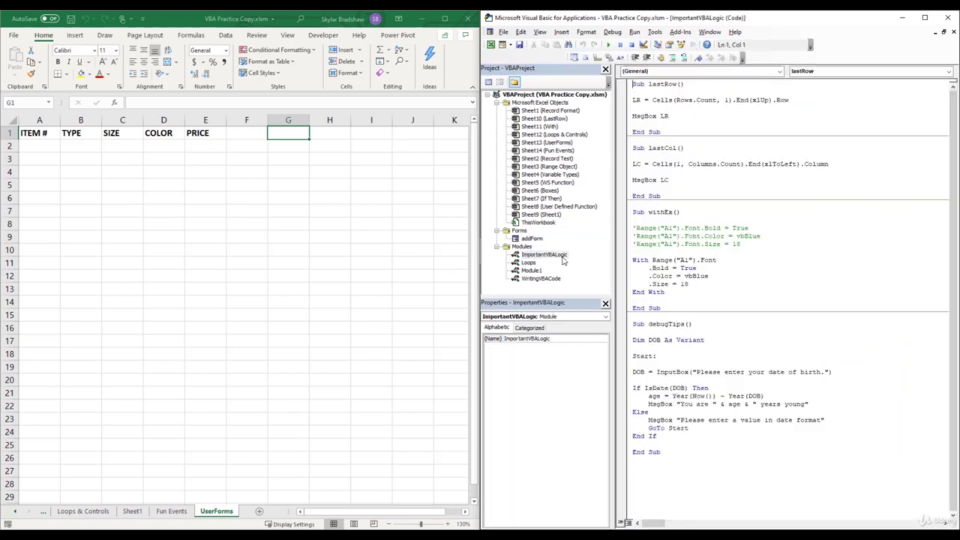
Start a new Sub AddItemForm procedure below the last End Sub in ImportantVBALogic
{"action": "left_click", "coordinate": [639, 474]}
{"action": "key", "text": "Return"}
{"action": "type", "text": "sub Ad"}
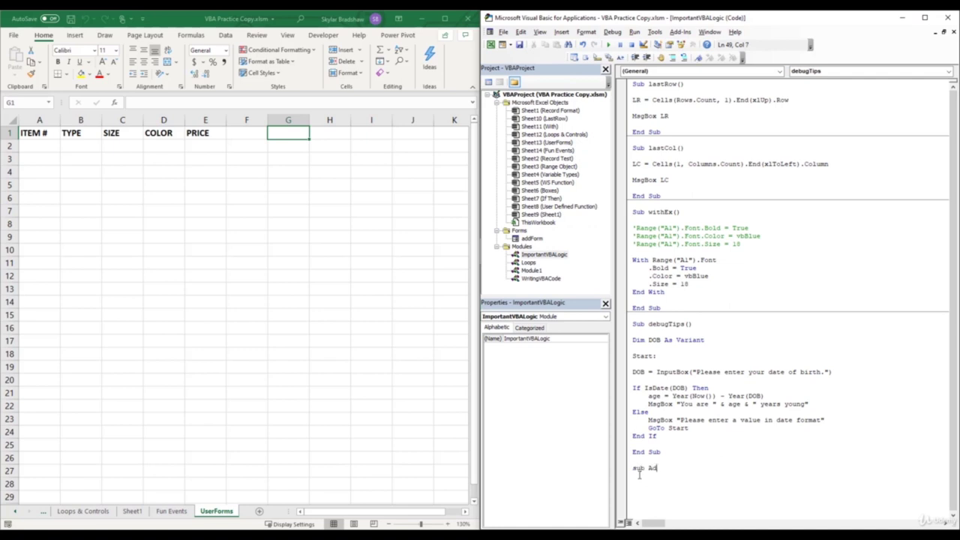
{"action": "type", "text": "dItemForm"}
{"action": "key", "text": "Return"}
{"action": "key", "text": "Return"}
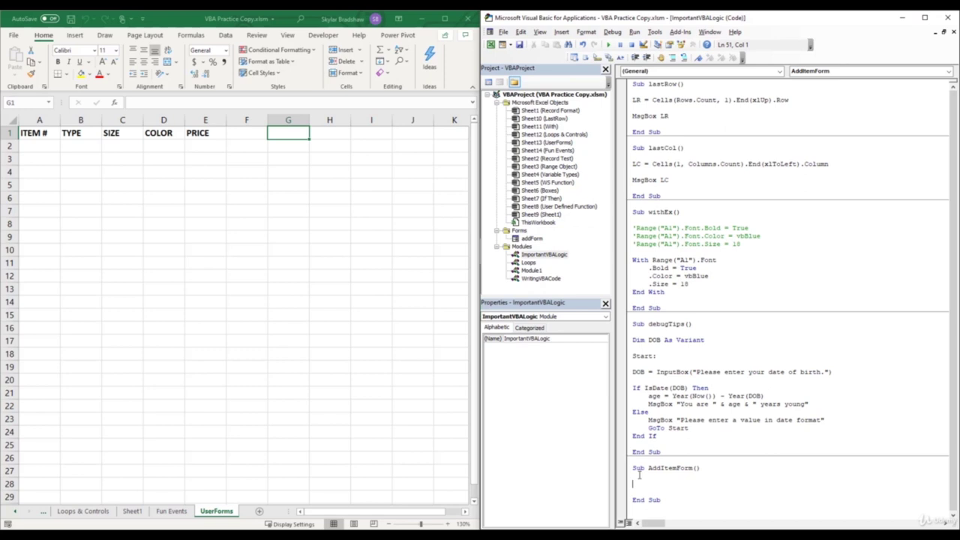
Add addForm.Show to the macro and run it to confirm the form opens
{"action": "type", "text": "addform"}
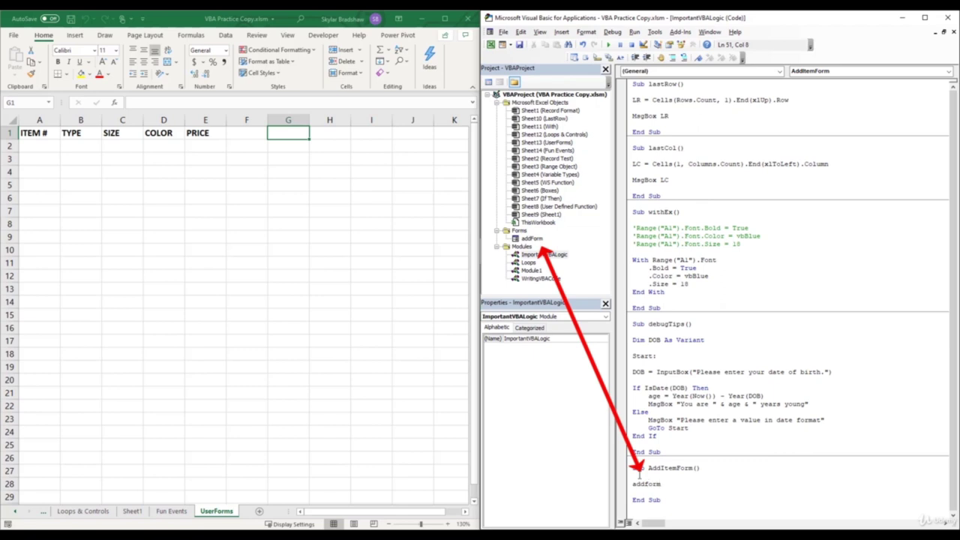
{"action": "type", "text": "."}
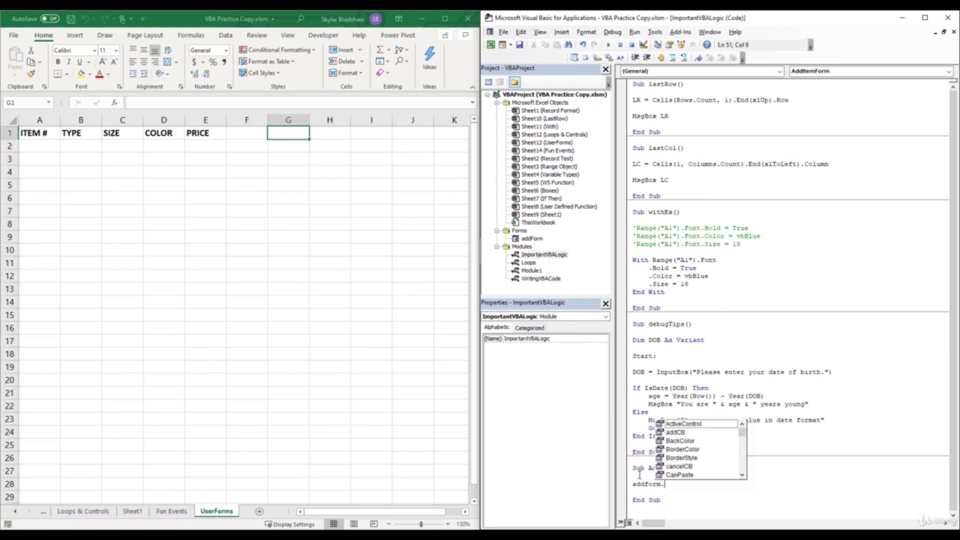
{"action": "type", "text": "show"}
{"action": "key", "text": "Return"}
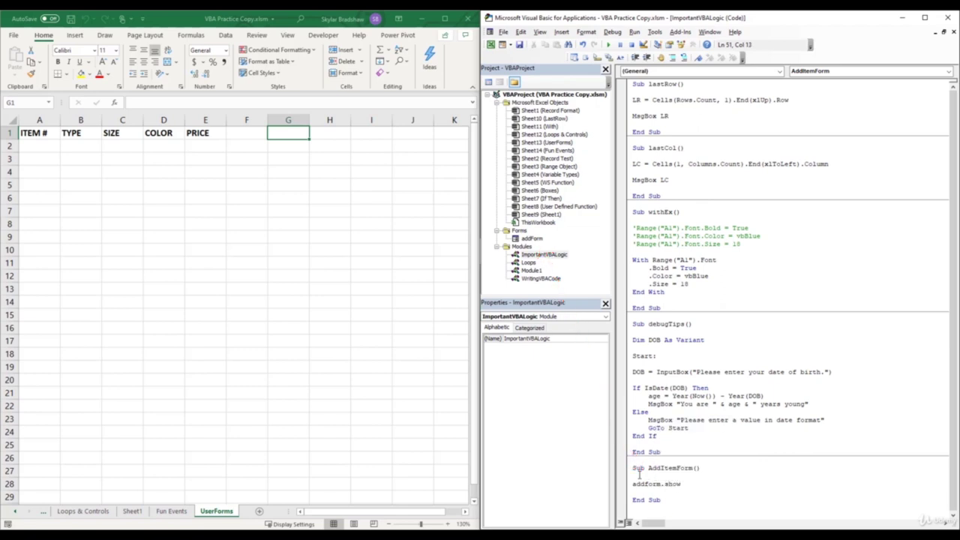
{"action": "key", "text": "Delete"}
{"action": "left_click", "coordinate": [608, 45]}
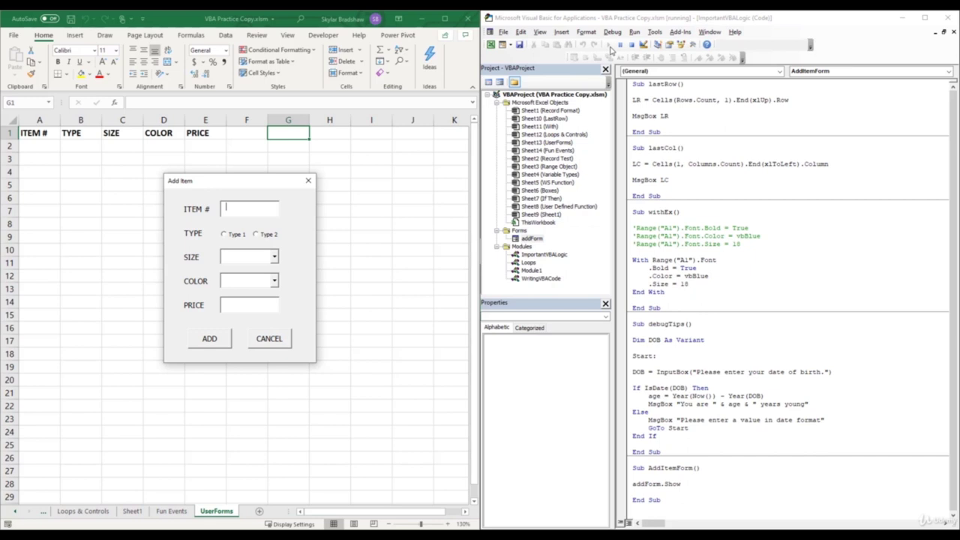
{"action": "left_click", "coordinate": [309, 181]}
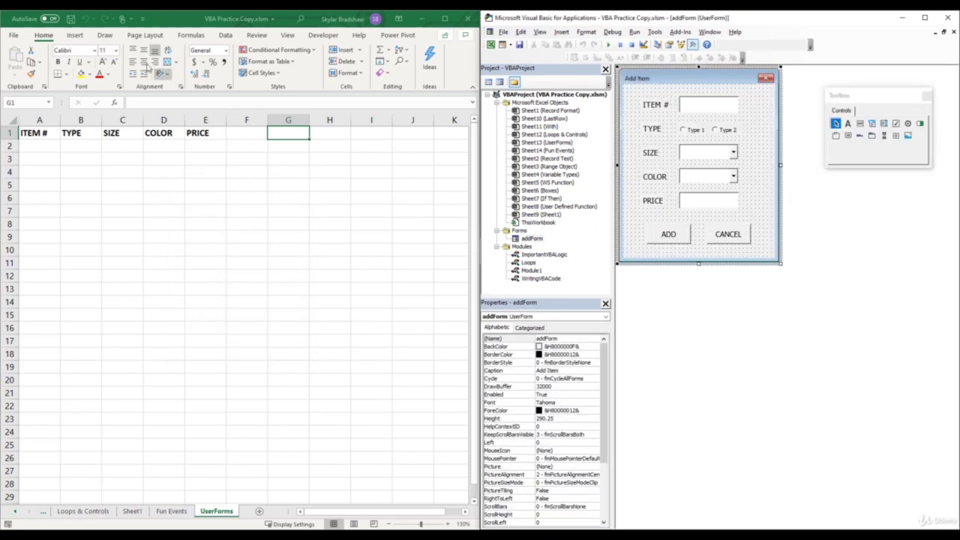
Draw a rounded rectangle shape near G2 on the worksheet
{"action": "left_click", "coordinate": [75, 36]}
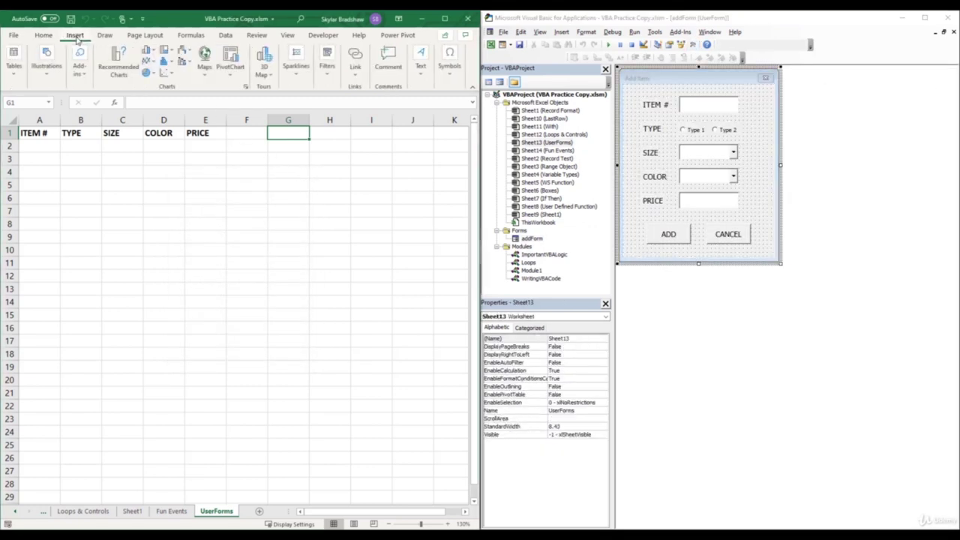
{"action": "left_click", "coordinate": [46, 60]}
{"action": "left_click", "coordinate": [63, 111]}
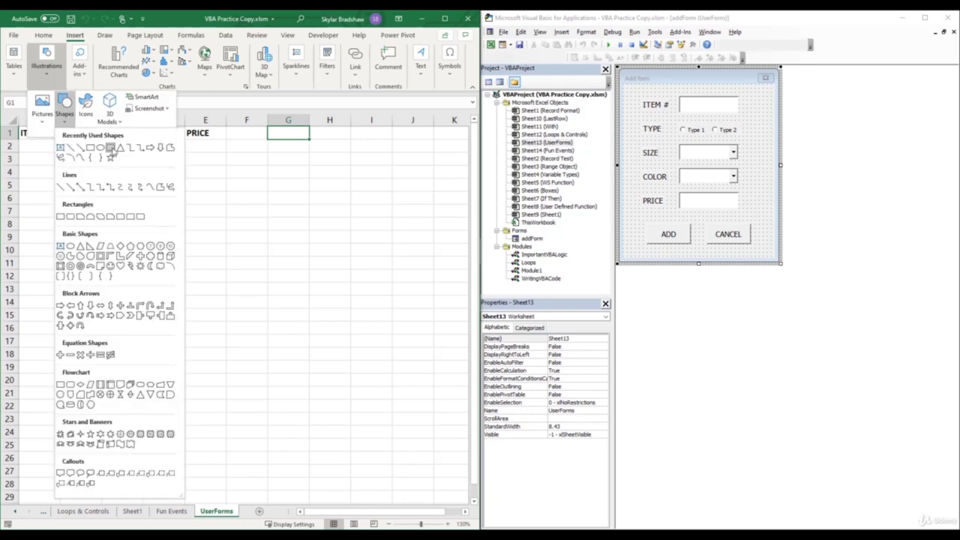
{"action": "left_click", "coordinate": [110, 147]}
{"action": "left_click_drag", "start_coordinate": [268, 140], "coordinate": [330, 161]}
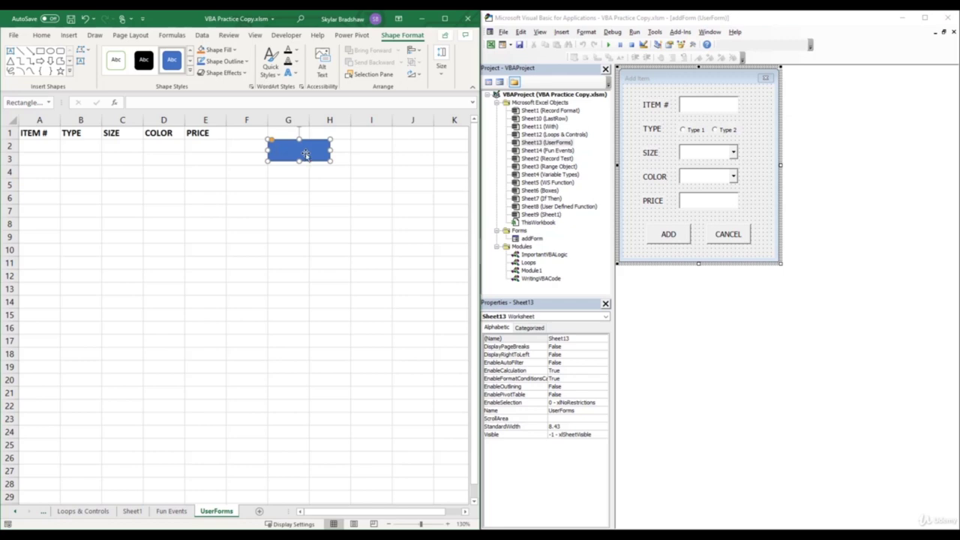
Label the shape ADD ITEM, centred horizontally and vertically, in bold
{"action": "type", "text": "ADD ITEM"}
{"action": "left_click", "coordinate": [43, 36]}
{"action": "left_click", "coordinate": [143, 61]}
{"action": "left_click", "coordinate": [144, 49]}
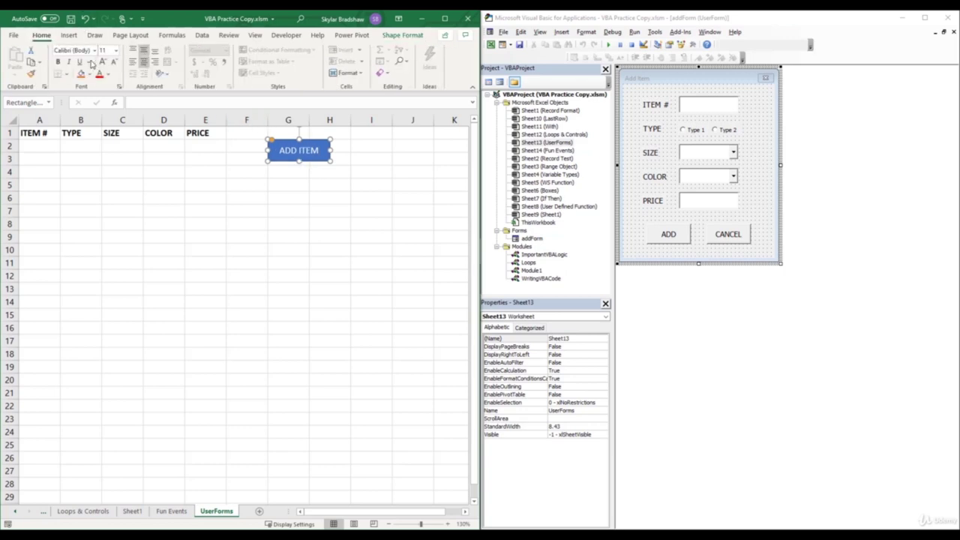
{"action": "left_click", "coordinate": [62, 67]}
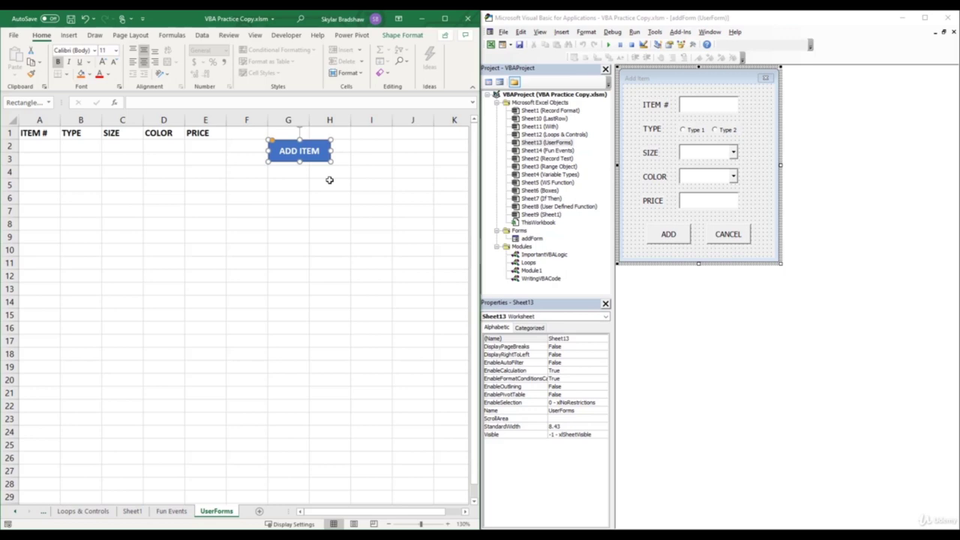
Assign the AddItemForm macro to the shape and test that it opens the form
{"action": "right_click", "coordinate": [327, 156]}
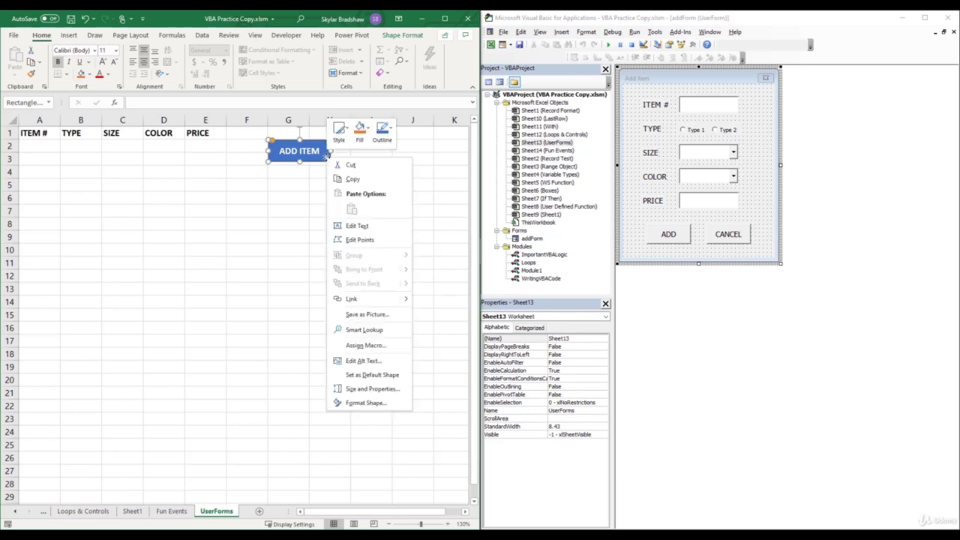
{"action": "left_click", "coordinate": [383, 346]}
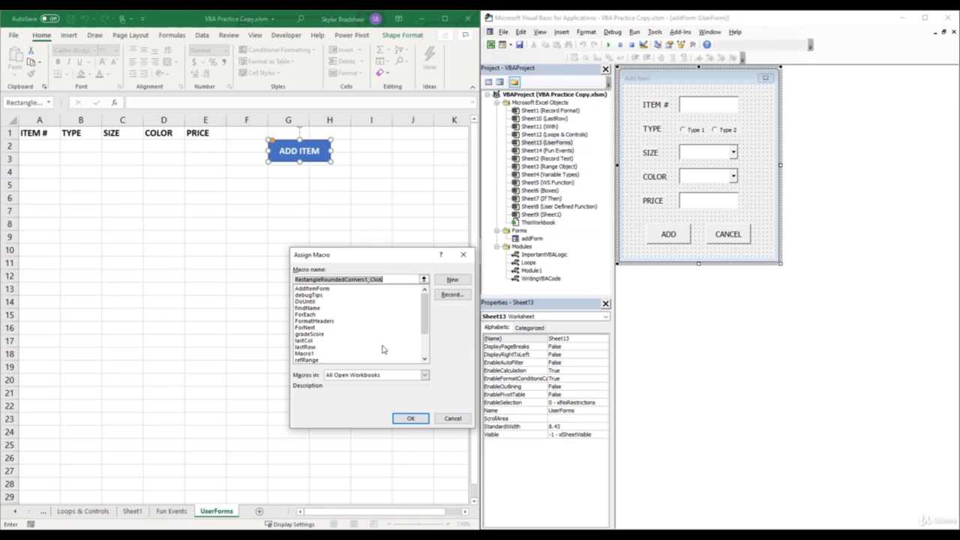
{"action": "left_click", "coordinate": [321, 290]}
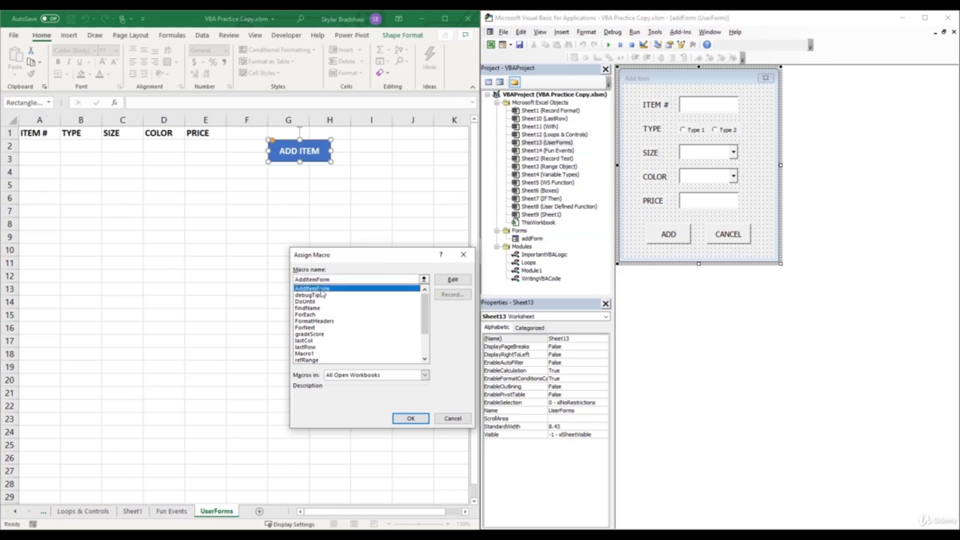
{"action": "left_click", "coordinate": [410, 417]}
{"action": "left_click", "coordinate": [388, 314]}
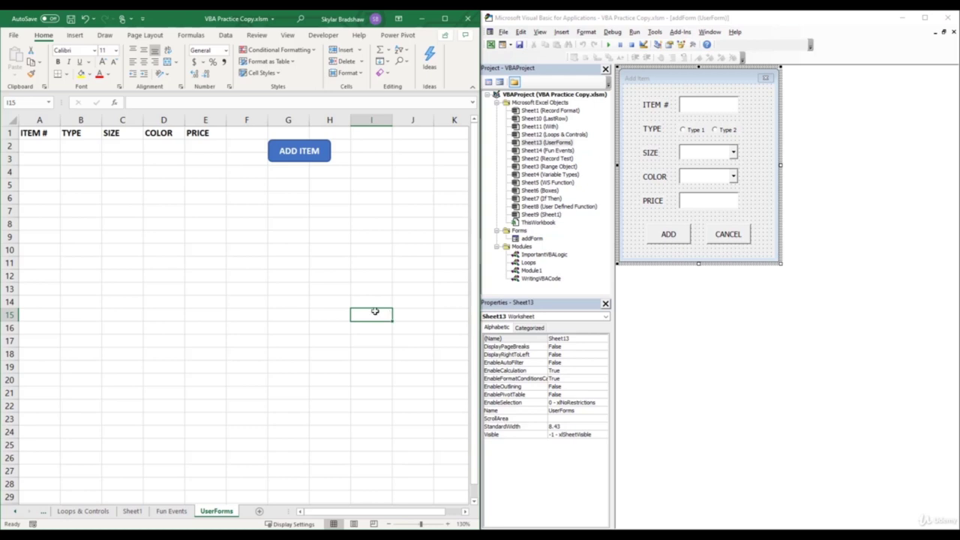
{"action": "left_click", "coordinate": [316, 153]}
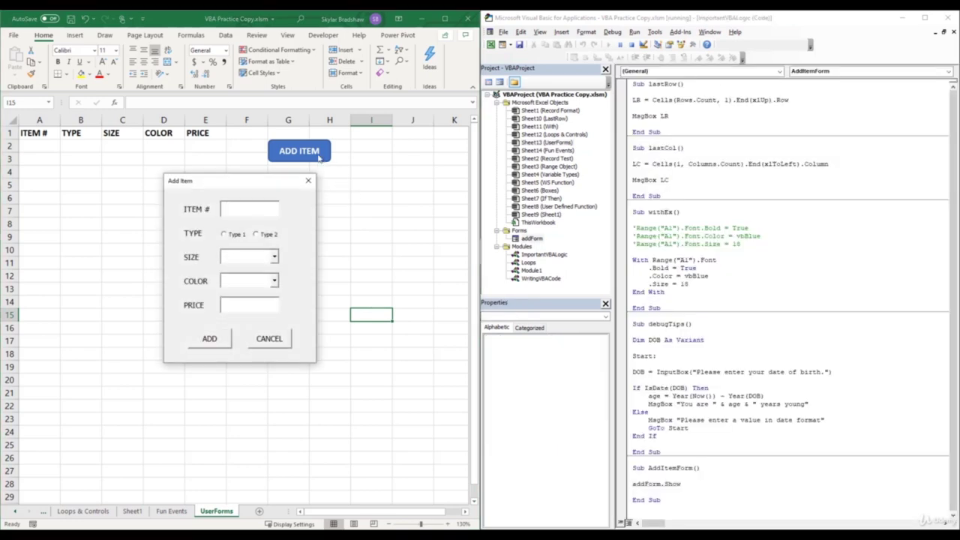
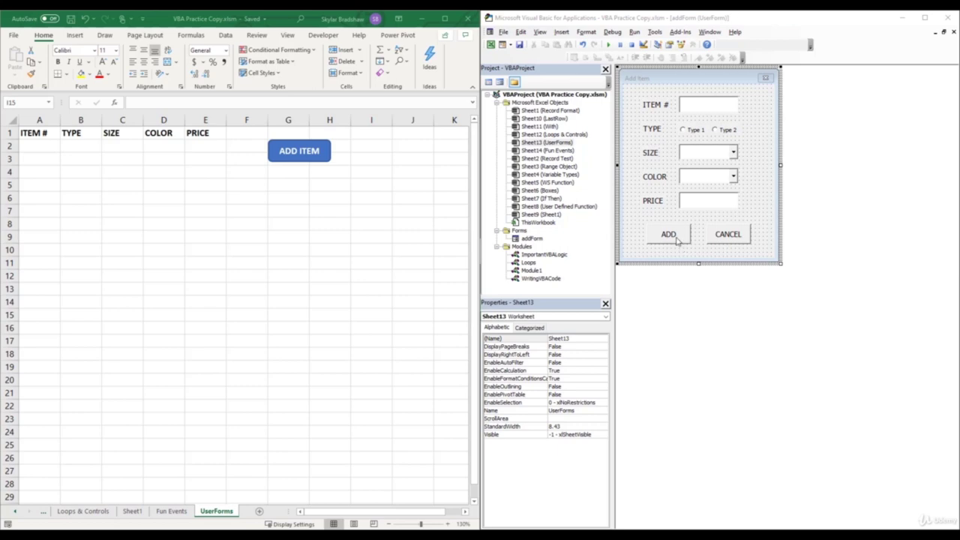
Add the line Cells(2, 1) = itemTB.Value to the ADD button's addCB_Click procedure
{"action": "double_click", "coordinate": [669, 235]}
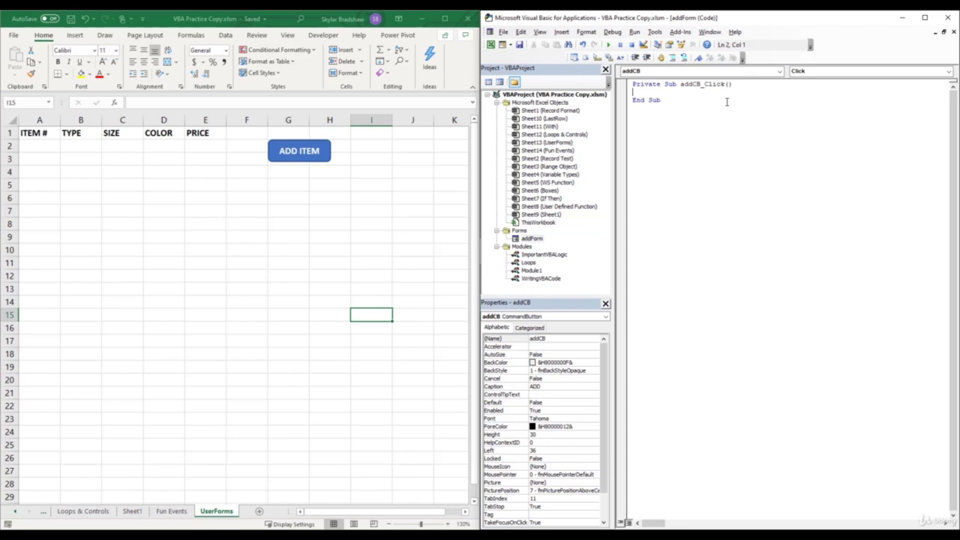
{"action": "left_click", "coordinate": [34, 145]}
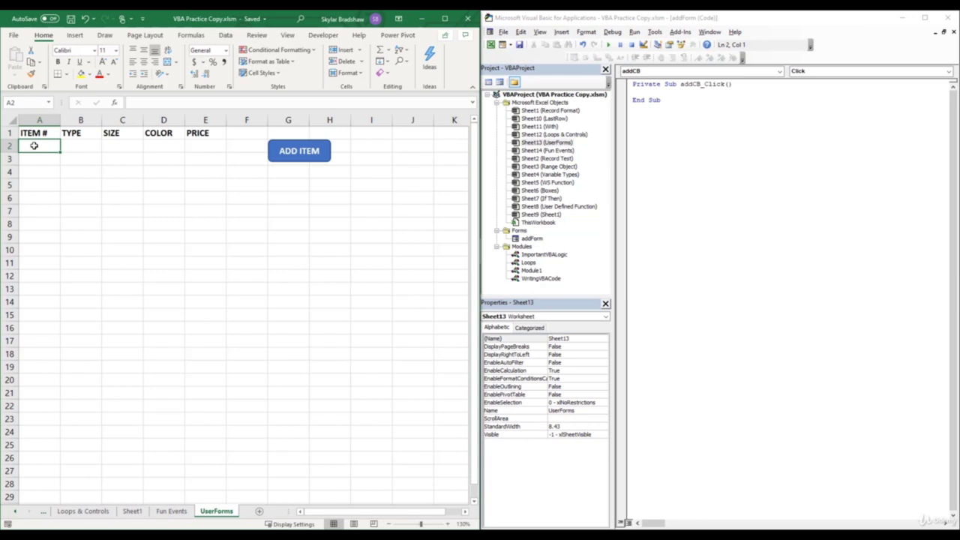
{"action": "left_click", "coordinate": [644, 88]}
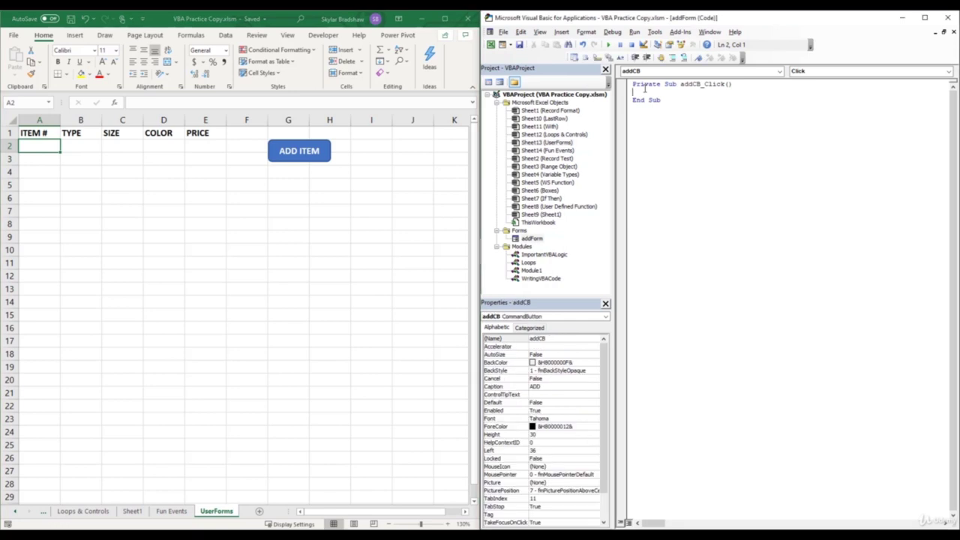
{"action": "key", "text": "Return"}
{"action": "key", "text": "Return"}
{"action": "key", "text": "Up"}
{"action": "type", "text": "cells("}
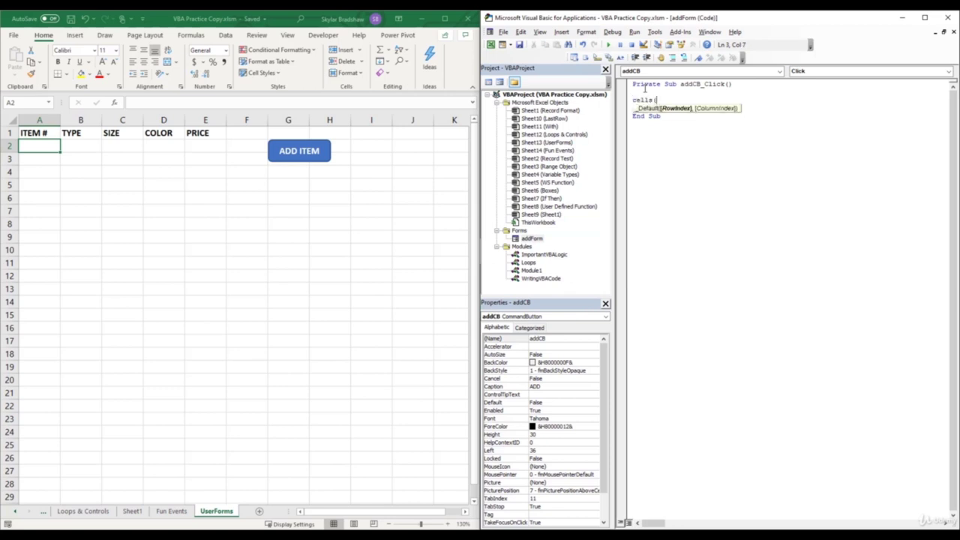
{"action": "type", "text": "2,1"}
{"action": "type", "text": ") "}
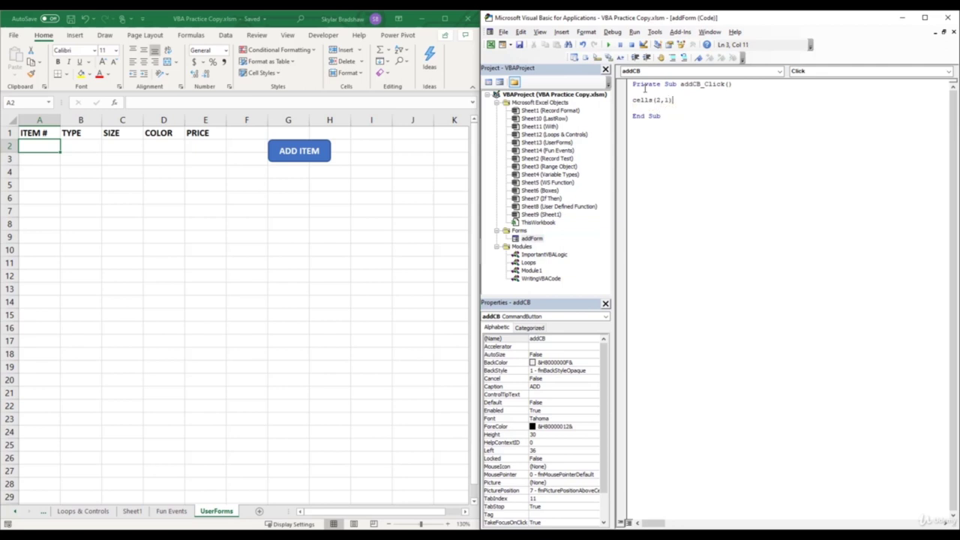
{"action": "type", "text": "="}
{"action": "type", "text": "itemTB.val"}
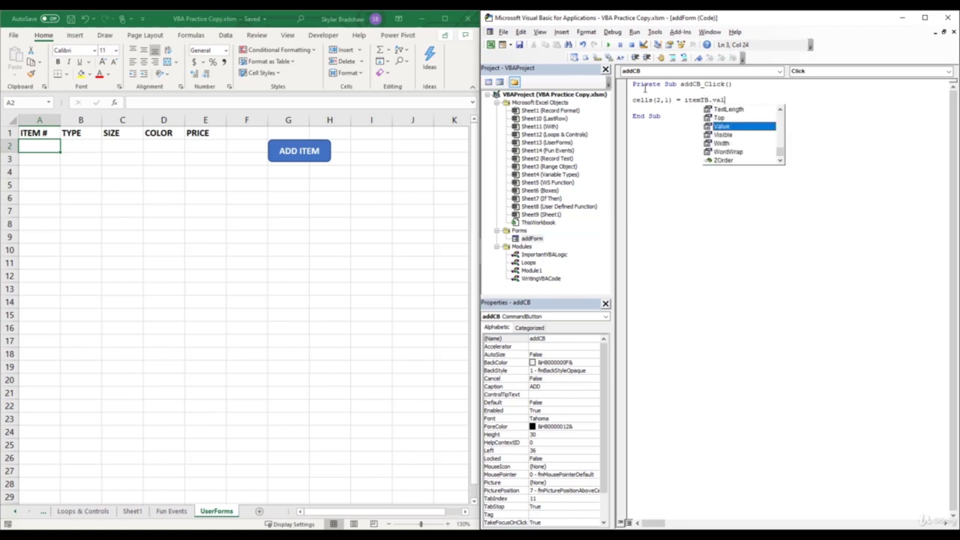
{"action": "key", "text": "Tab"}
{"action": "key", "text": "Return"}
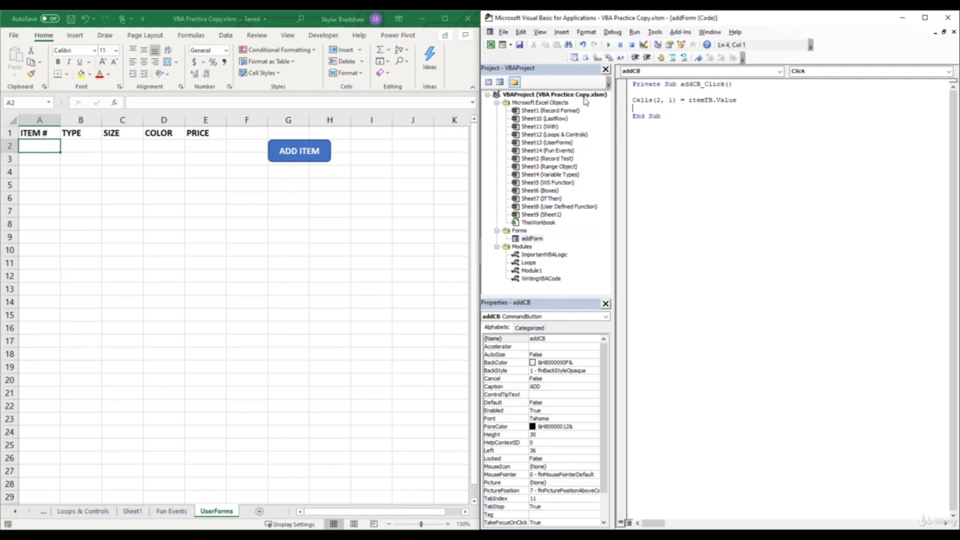
{"action": "left_click", "coordinate": [297, 151]}
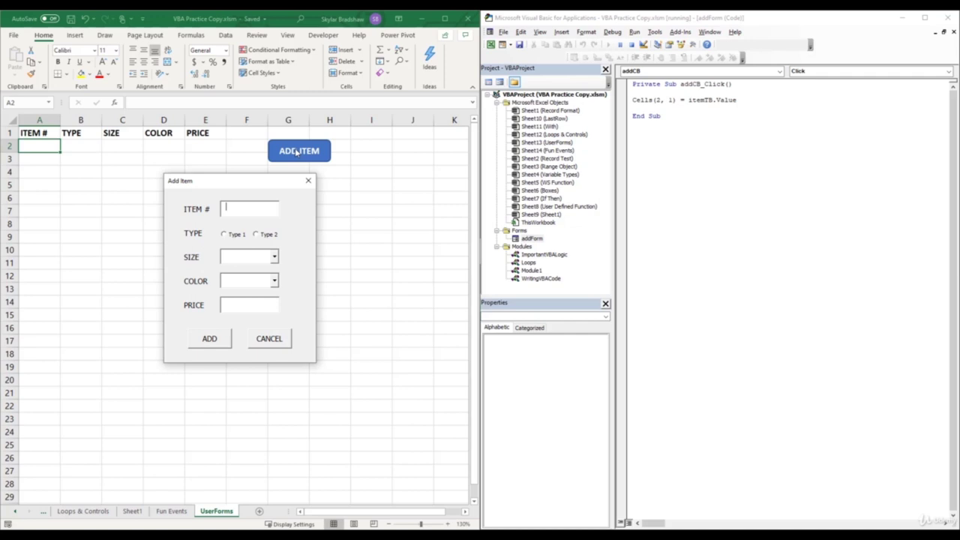
Submit item A101 through the form, then change it to A102 and submit again
{"action": "type", "text": "A101"}
{"action": "left_click", "coordinate": [222, 342]}
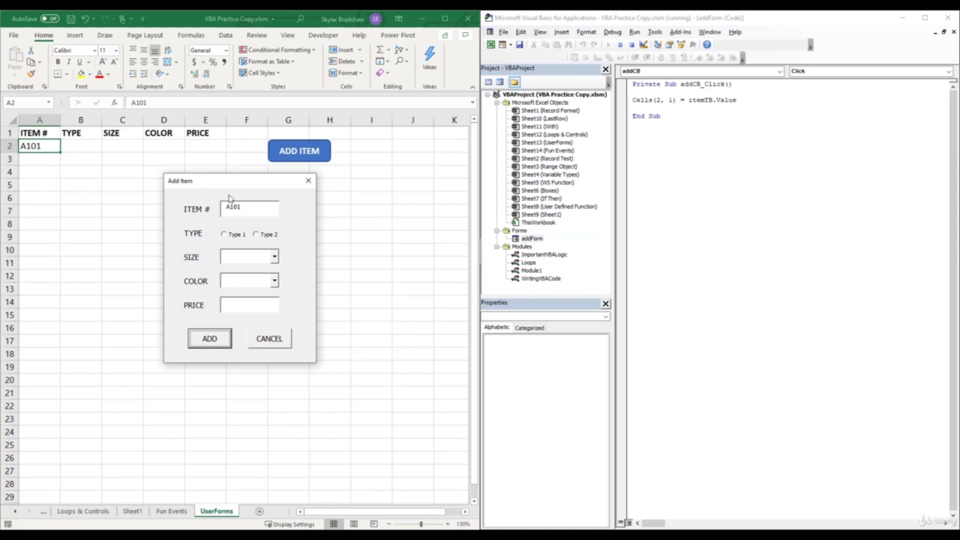
{"action": "left_click", "coordinate": [254, 207]}
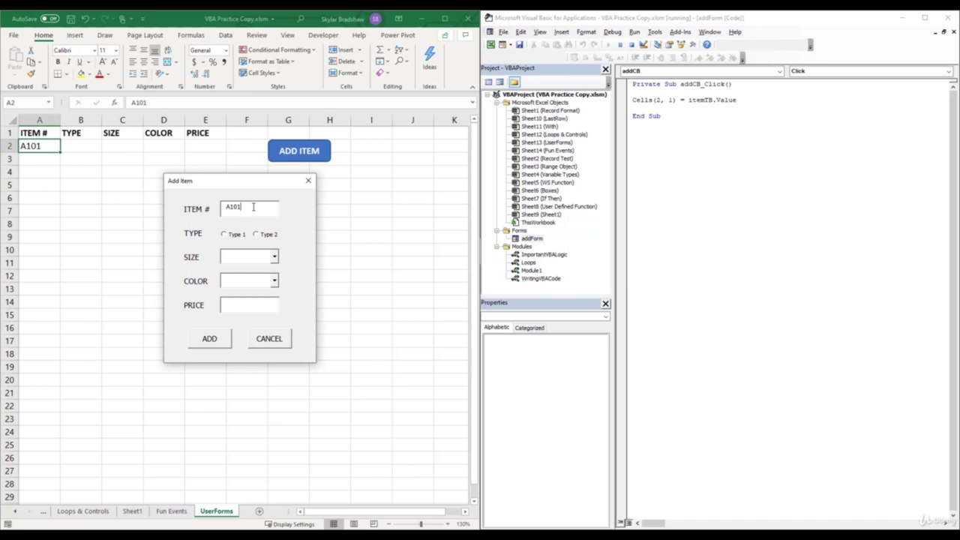
{"action": "key", "text": "BackSpace"}
{"action": "type", "text": "2"}
{"action": "left_click", "coordinate": [223, 342]}
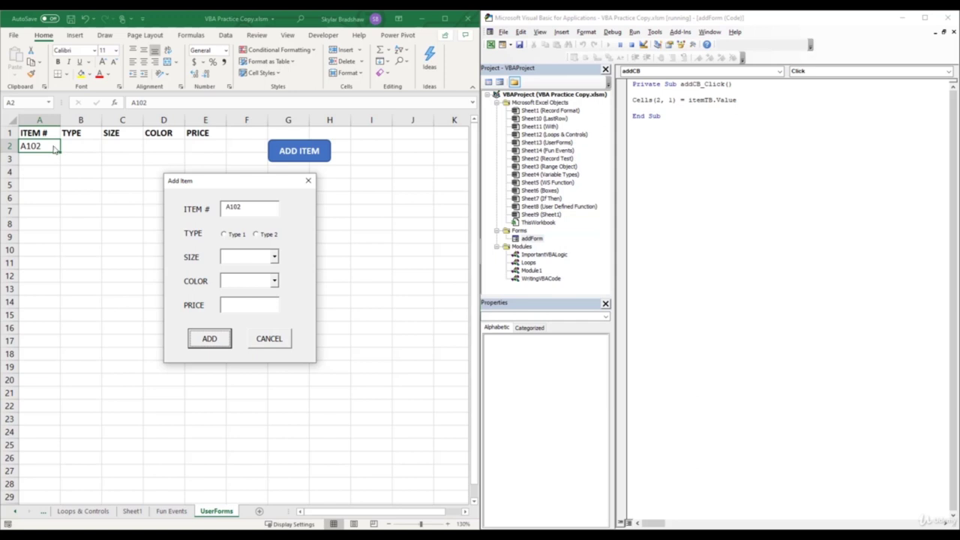
Select the Cells(2, 1) reference in the code and close the running Add Item form
{"action": "left_click_drag", "start_coordinate": [633, 100], "coordinate": [674, 109]}
{"action": "left_click", "coordinate": [675, 109]}
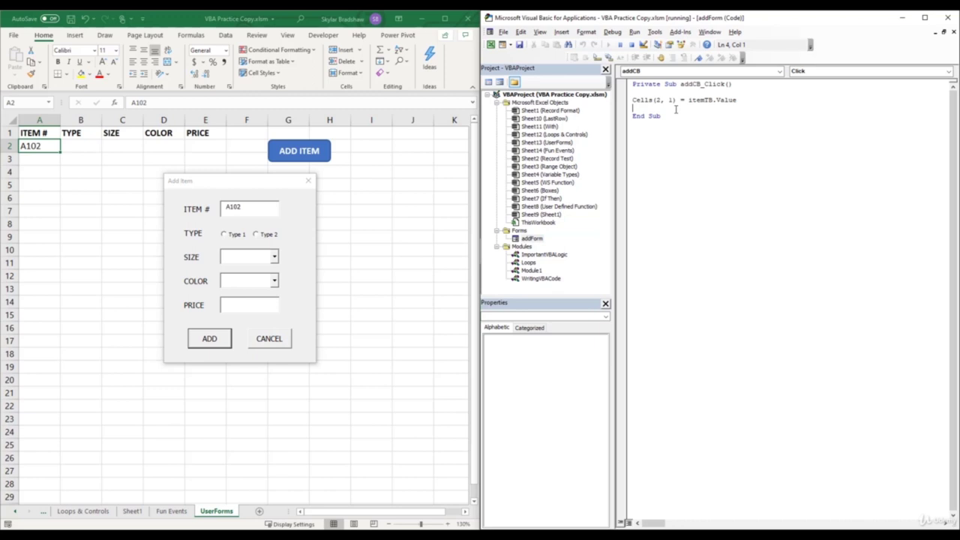
{"action": "key", "text": "Up"}
{"action": "key", "text": "Up"}
{"action": "left_click", "coordinate": [307, 181]}
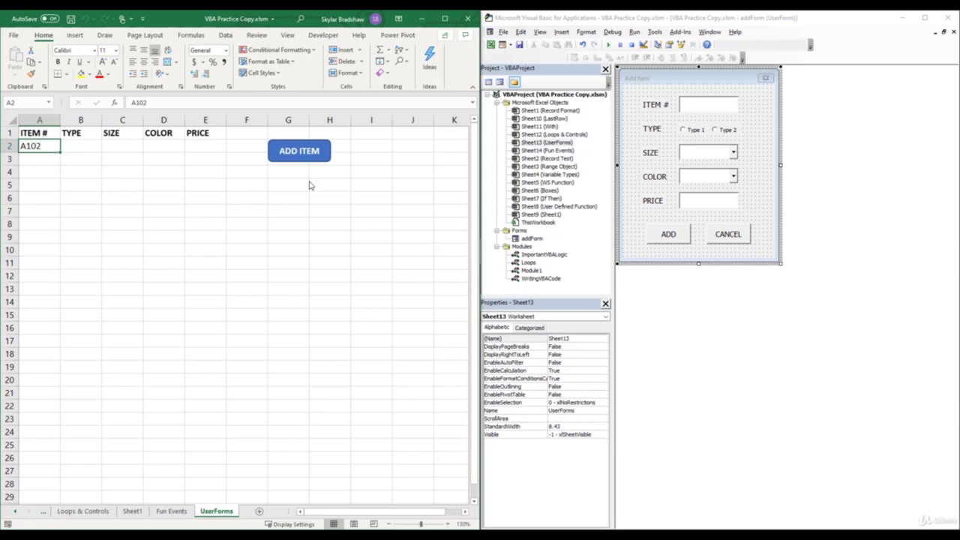
Declare Dim LR As Integer and set LR = Cells(Rows.Count, 1).End(xlUp).Row in addCB_Click
{"action": "double_click", "coordinate": [660, 235]}
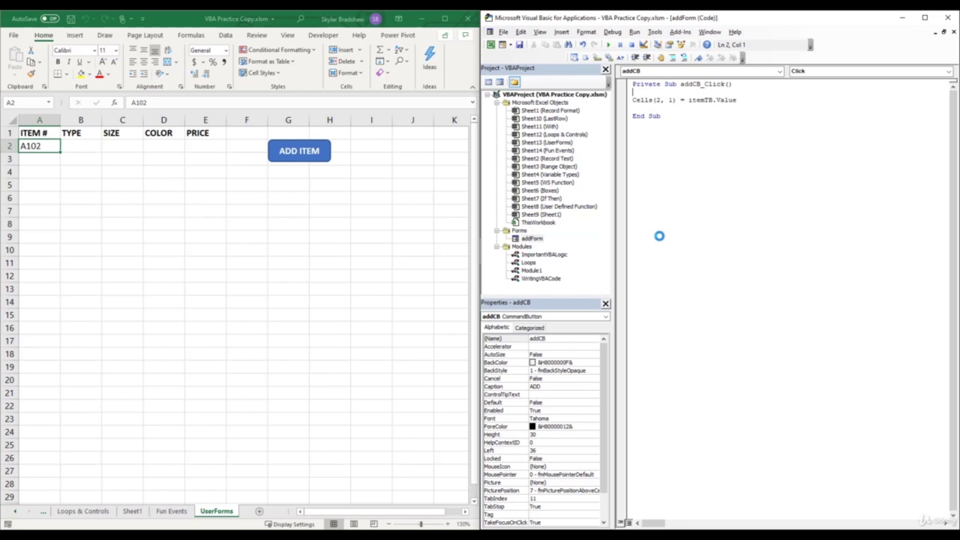
{"action": "key", "text": "Return"}
{"action": "type", "text": "d"}
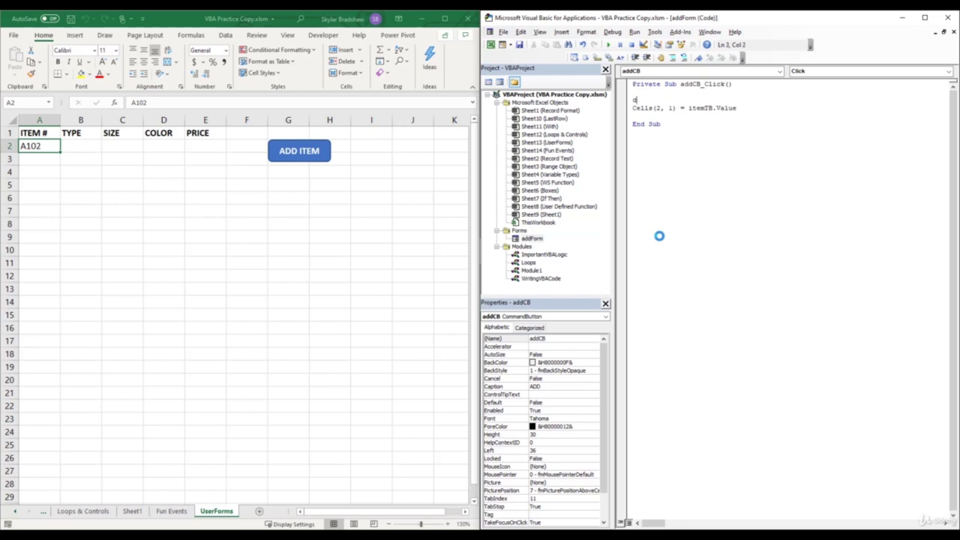
{"action": "type", "text": "im LR As Integer"}
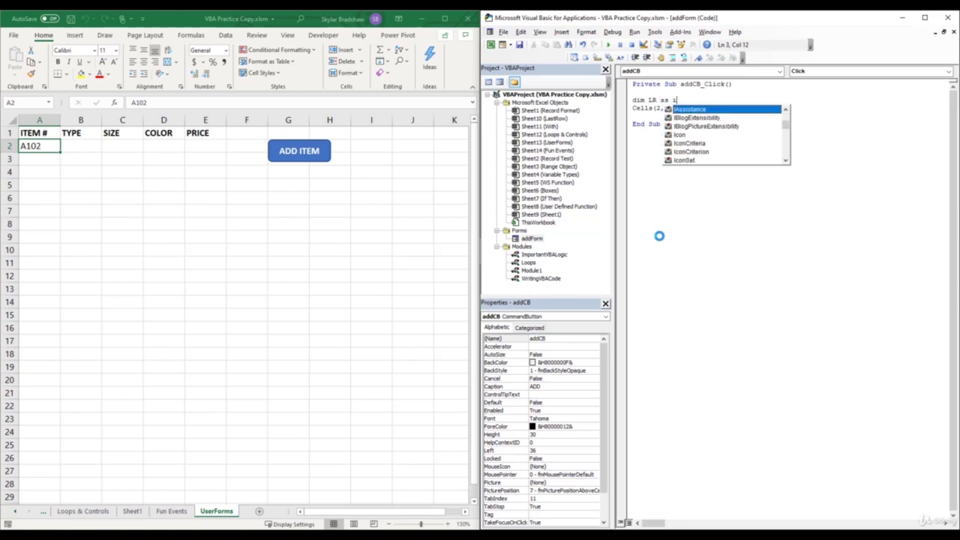
{"action": "key", "text": "Return"}
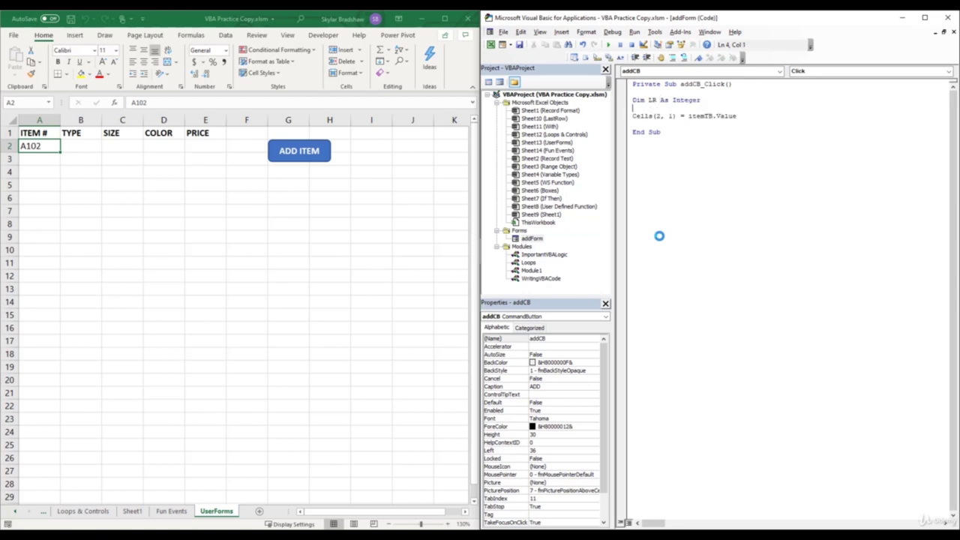
{"action": "key", "text": "Return"}
{"action": "type", "text": "LR = ce"}
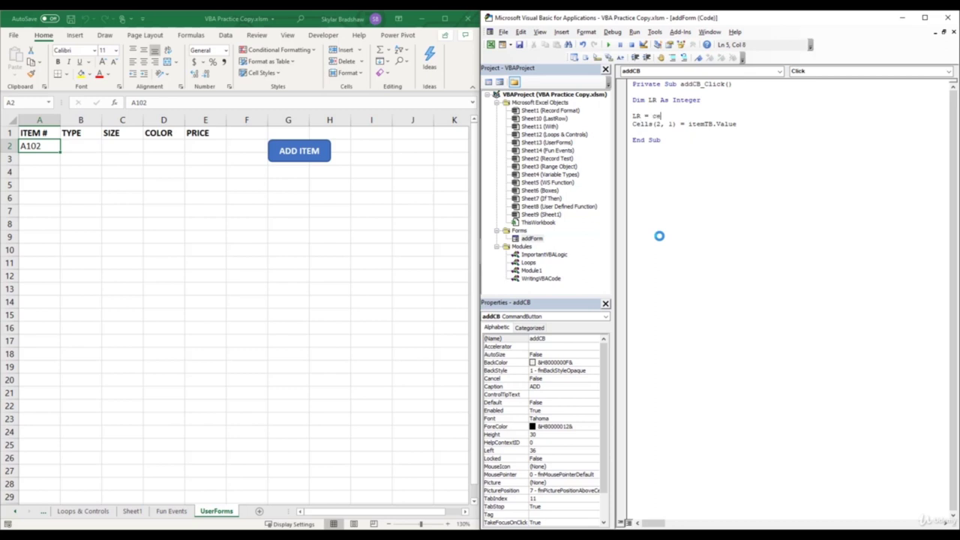
{"action": "type", "text": "lls("}
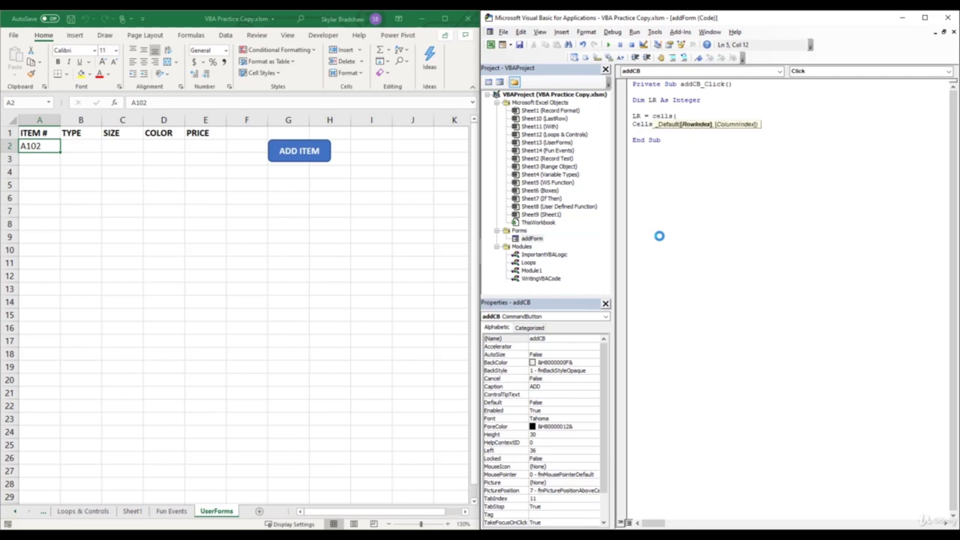
{"action": "type", "text": "rows.cou"}
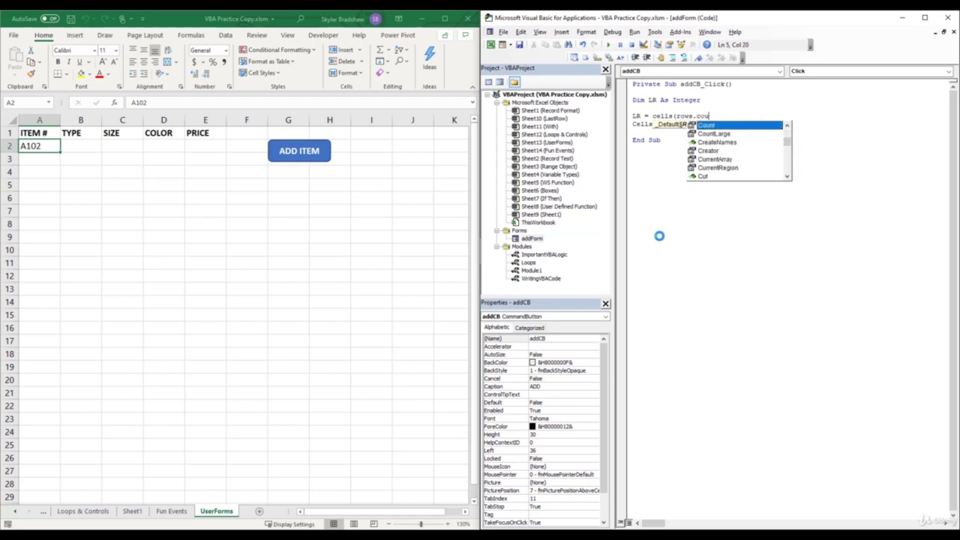
{"action": "key", "text": "Tab"}
{"action": "type", "text": ",1)"}
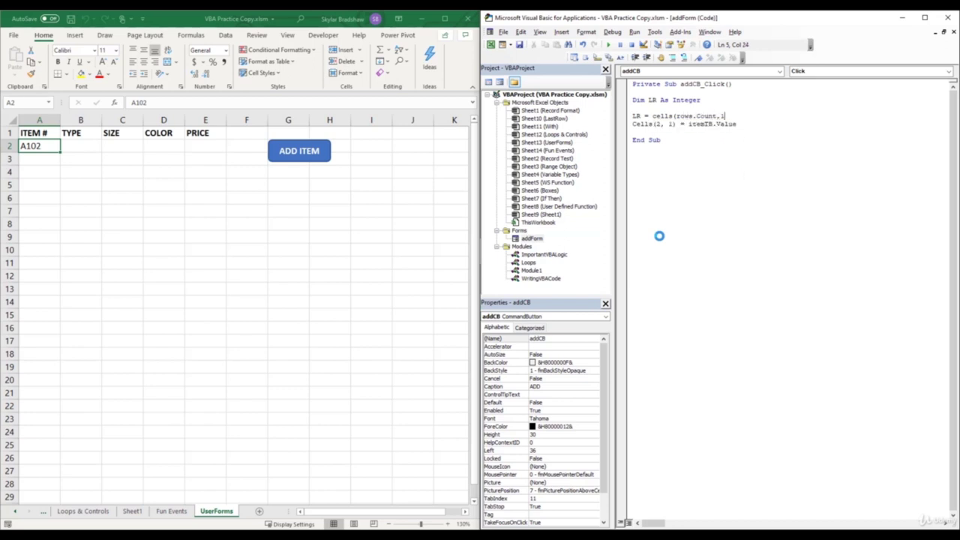
{"action": "type", "text": ".end(xlUp).Row"}
{"action": "key", "text": "Return"}
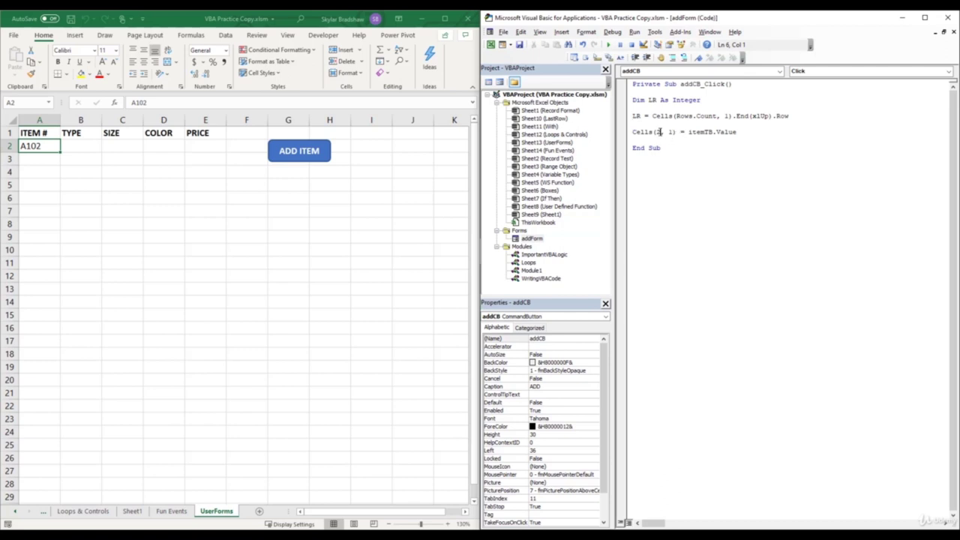
Change Cells(2, 1) to Cells(LR, 1) in the item-number assignment
{"action": "key", "text": "BackSpace"}
{"action": "type", "text": "LR"}
{"action": "left_click", "coordinate": [674, 144]}
Run the form with F5 and submit item A103 to break into the ADD code
{"action": "key", "text": "F5"}
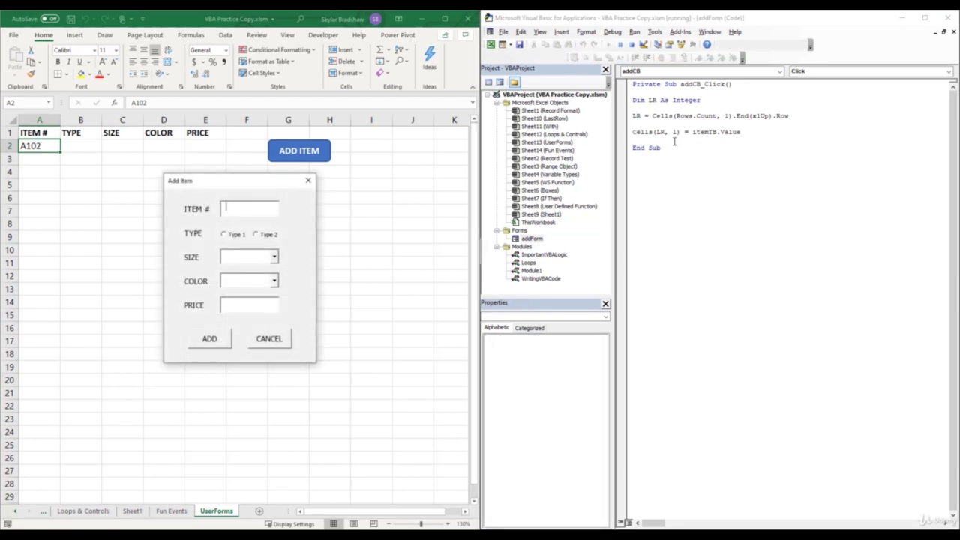
{"action": "type", "text": "A103"}
{"action": "left_click", "coordinate": [222, 340]}
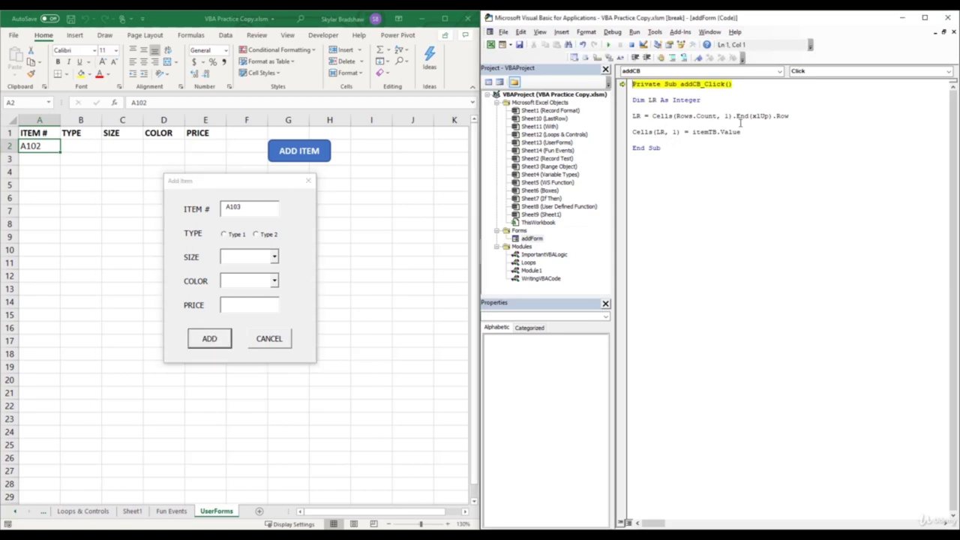
Step through the code with F8, confirm LR equals 2, then stop and close the form
{"action": "key", "text": "F8"}
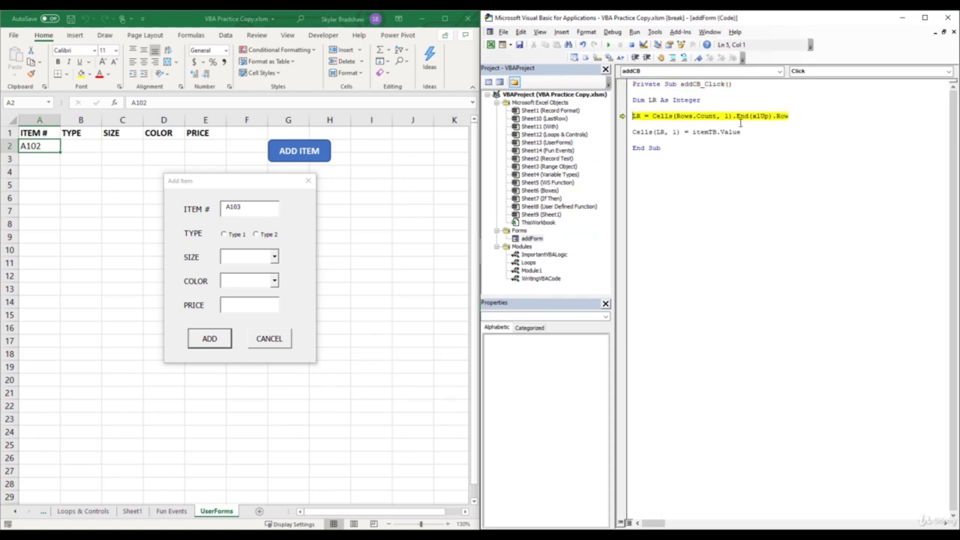
{"action": "key", "text": "F8"}
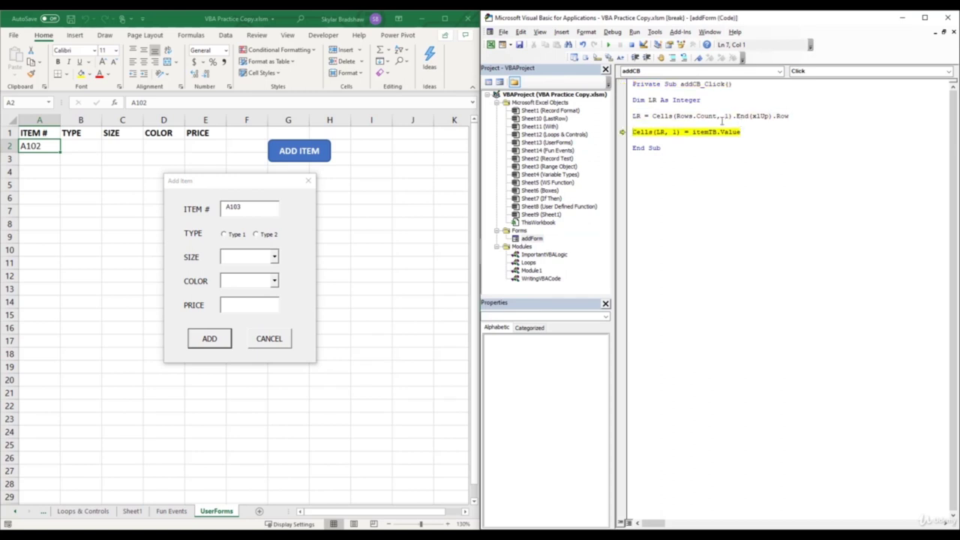
{"action": "mouse_move", "coordinate": [636, 116]}
{"action": "mouse_move", "coordinate": [662, 133]}
{"action": "left_click", "coordinate": [630, 44]}
Append + 1 to the LR last-row calculation so it targets the next empty row
{"action": "double_click", "coordinate": [669, 233]}
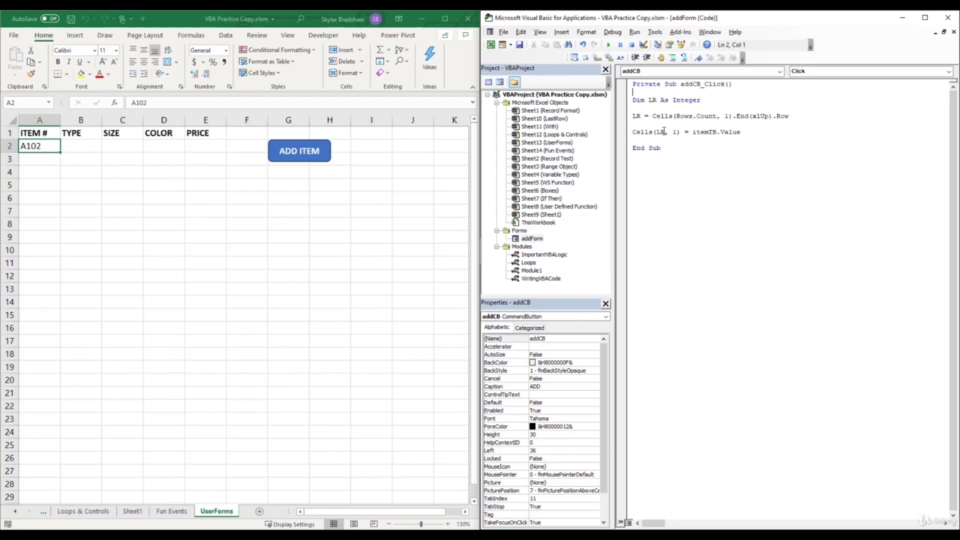
{"action": "left_click", "coordinate": [792, 116]}
{"action": "type", "text": "+ 1"}
{"action": "left_click", "coordinate": [793, 149]}
Add item A104 through the form so it lands in cell A3, then close the form
{"action": "left_click", "coordinate": [320, 152]}
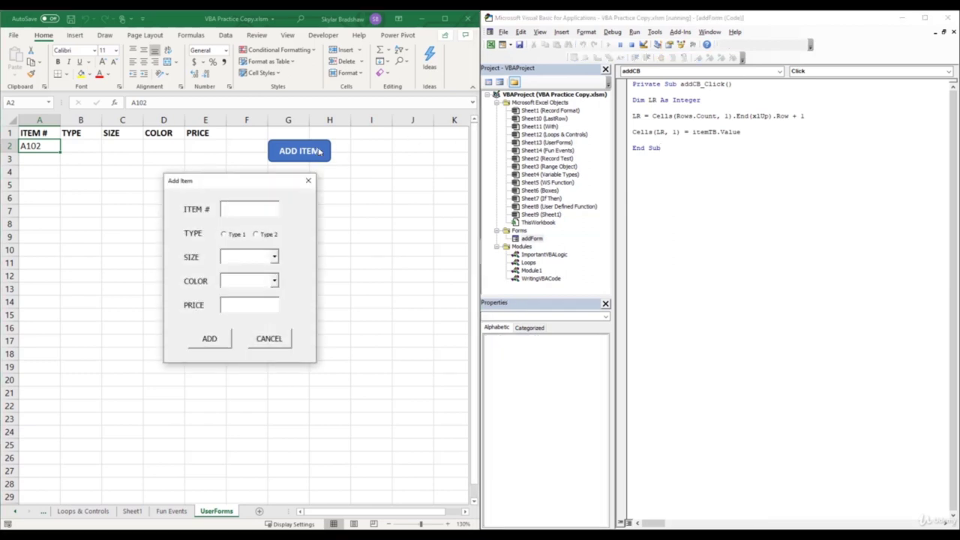
{"action": "type", "text": "A104"}
{"action": "left_click", "coordinate": [209, 340]}
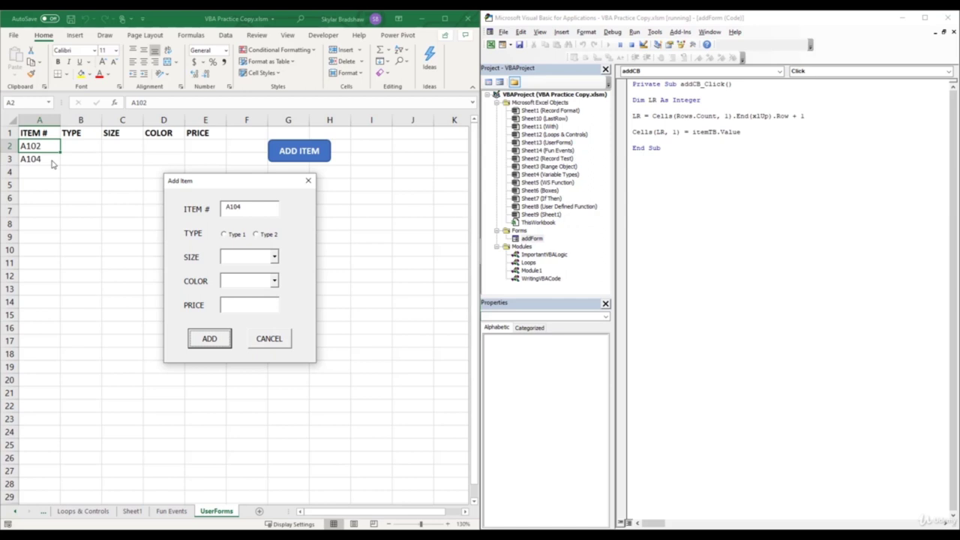
{"action": "left_click", "coordinate": [307, 180]}
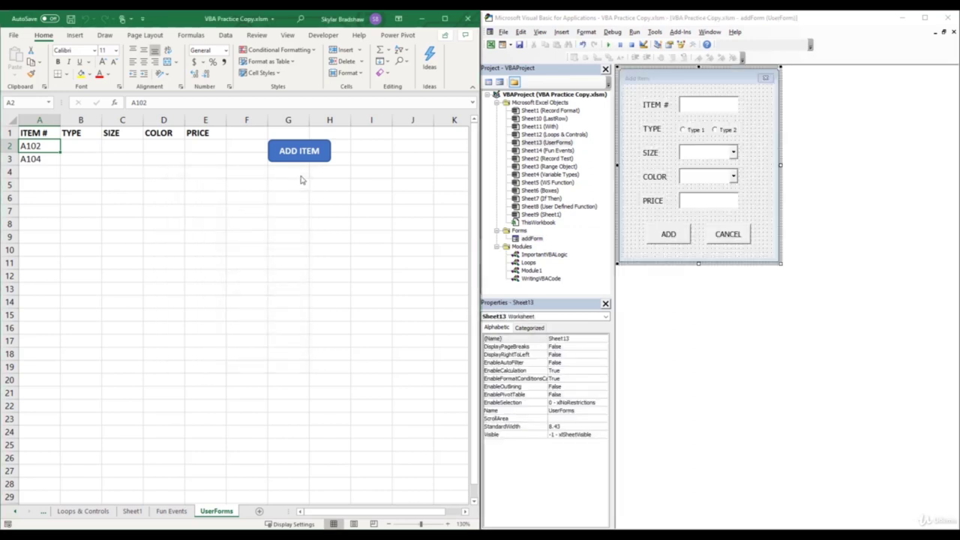
{"action": "double_click", "coordinate": [686, 232]}
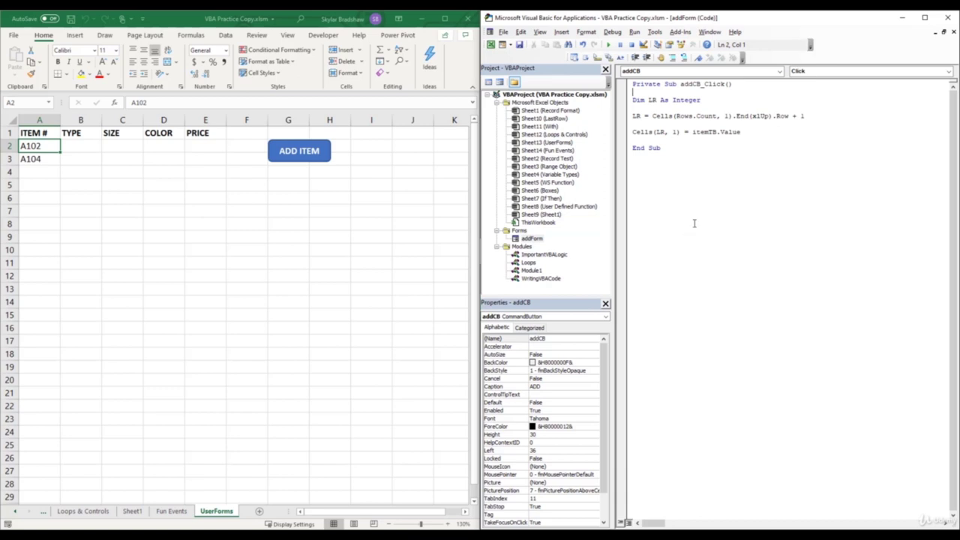
Add the line Cells(LR, 5) = priceTB.Value below the item-number line
{"action": "left_click", "coordinate": [743, 132]}
{"action": "key", "text": "Return"}
{"action": "type", "text": "cells(LR,5"}
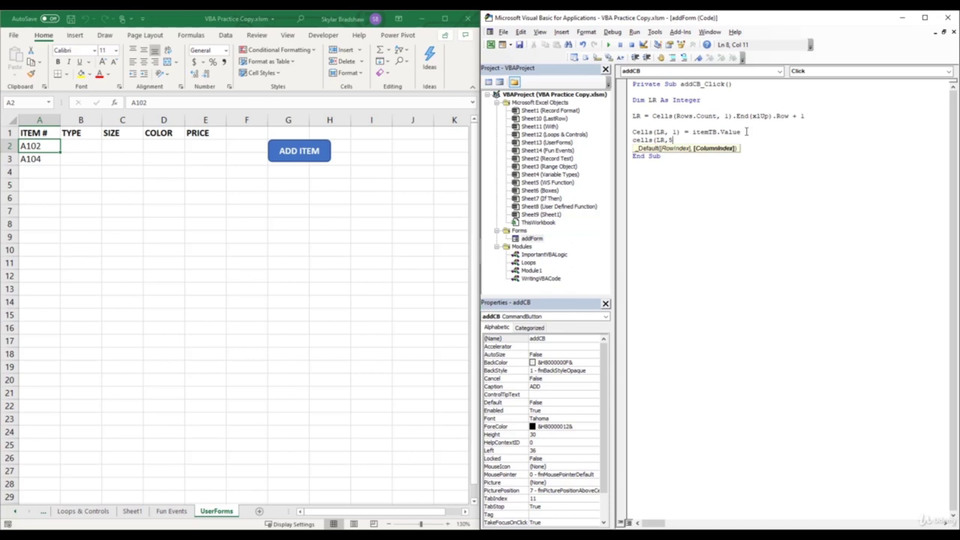
{"action": "type", "text": ")"}
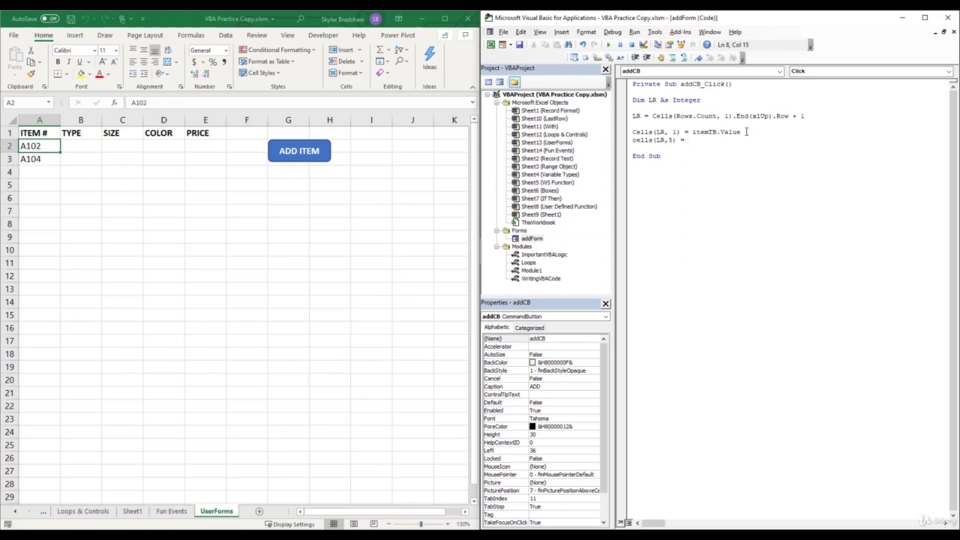
{"action": "type", "text": " = priceTB.Value"}
{"action": "left_click", "coordinate": [316, 160]}
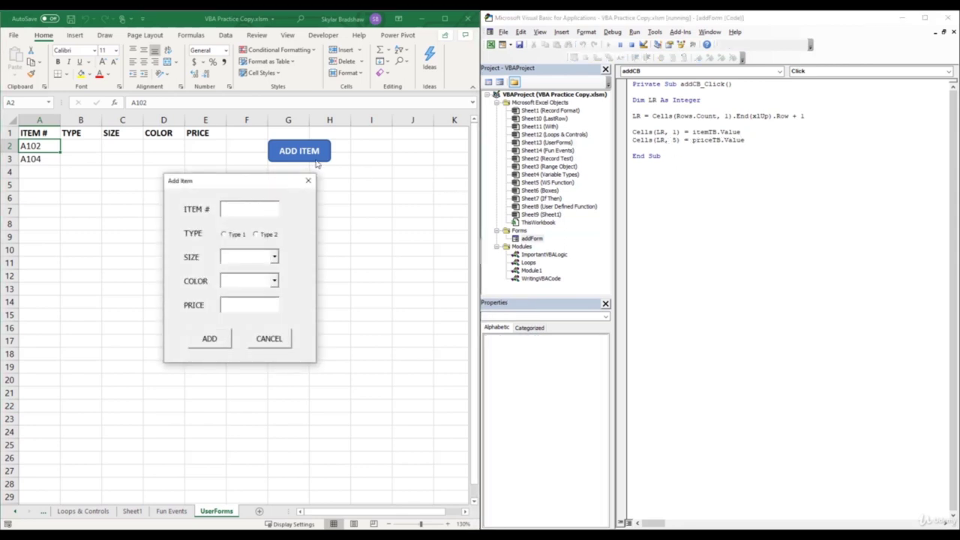
Add item A105 with price 5.00 through the form, then move the form lower
{"action": "type", "text": "A105"}
{"action": "left_click", "coordinate": [247, 303]}
{"action": "type", "text": "5.00"}
{"action": "left_click", "coordinate": [211, 341]}
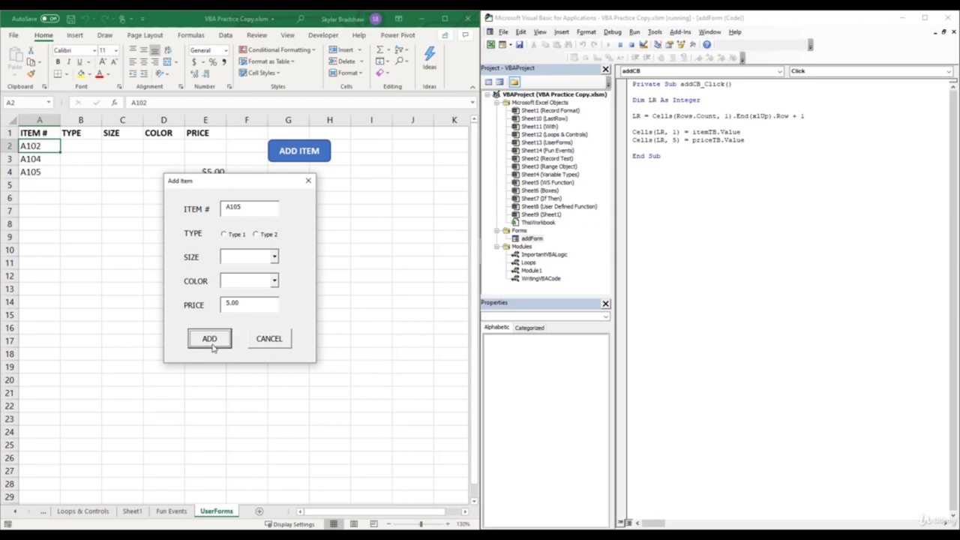
{"action": "left_click_drag", "start_coordinate": [229, 185], "coordinate": [230, 206]}
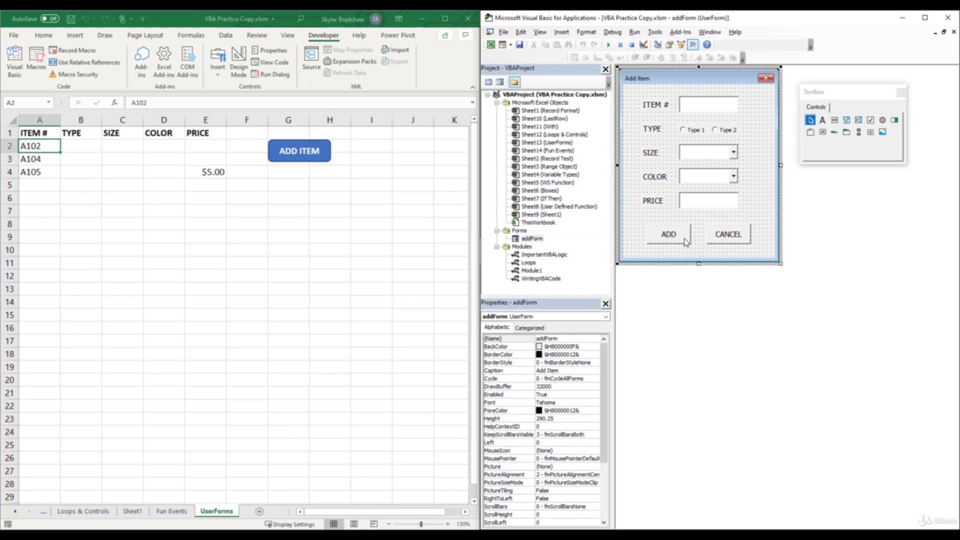
Open the ADD button's click code from the addForm designer
{"action": "double_click", "coordinate": [683, 239]}
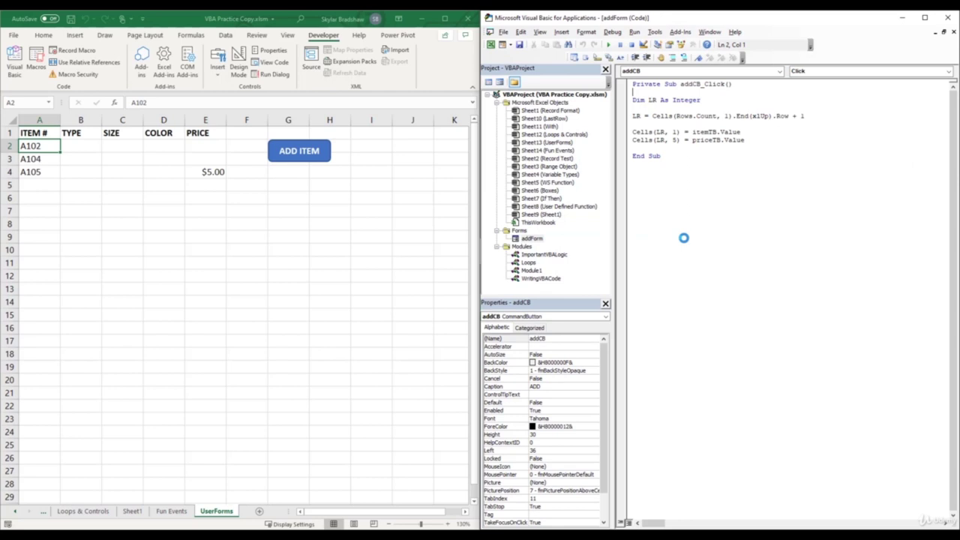
Insert blank lines after the itemTB assignment in addCB_Click
{"action": "left_click", "coordinate": [745, 132]}
{"action": "key", "text": "Return"}
{"action": "key", "text": "Return"}
{"action": "key", "text": "Return"}
{"action": "key", "text": "Return"}
{"action": "key", "text": "Return"}
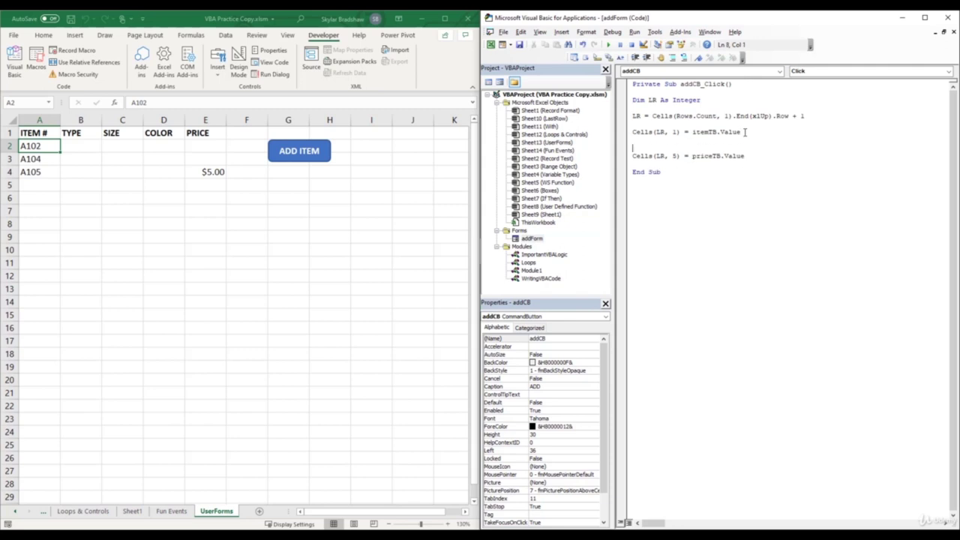
{"action": "key", "text": "Up"}
{"action": "key", "text": "Up"}
{"action": "key", "text": "Up"}
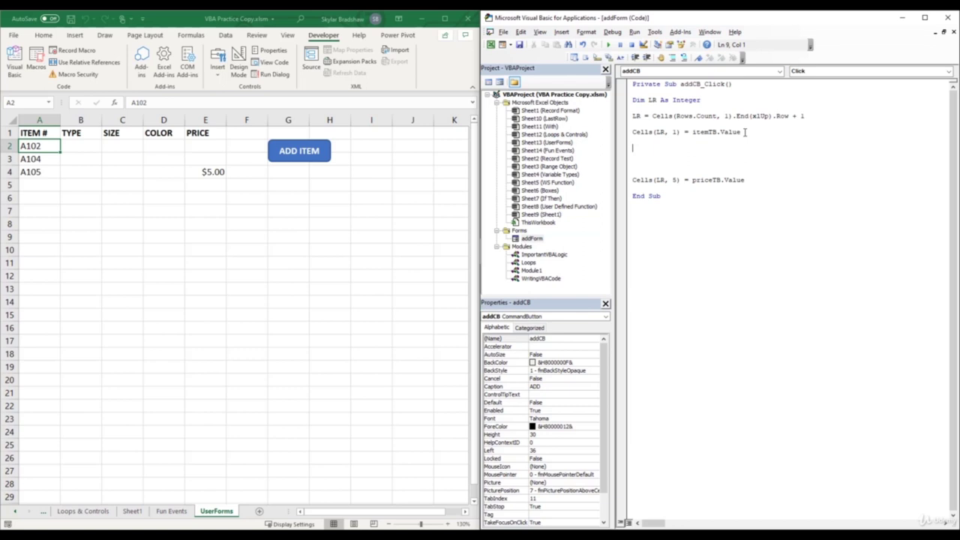
Write Cells(LR, 2) = Me.type1OB.Value to store the Type 1 option in column 2
{"action": "type", "text": "cells(LR"}
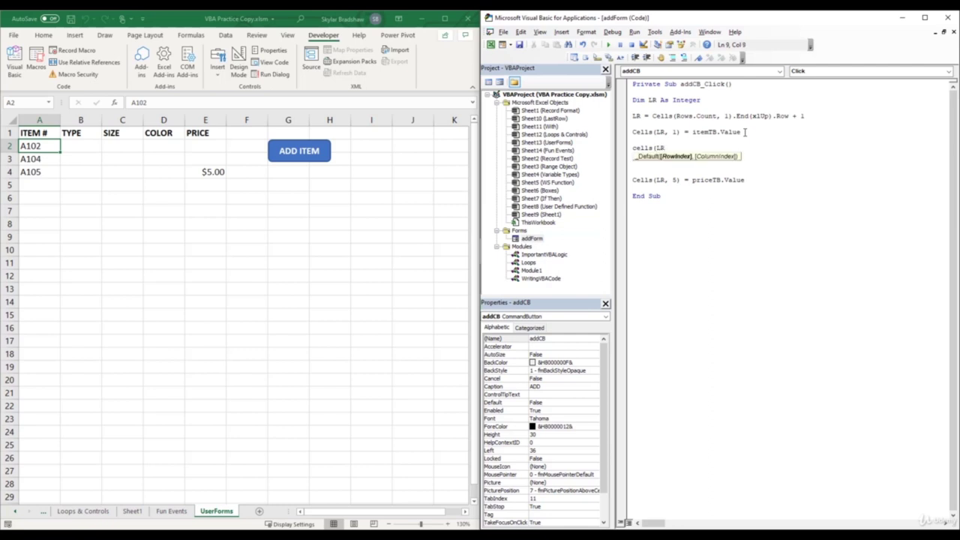
{"action": "type", "text": ",2) ="}
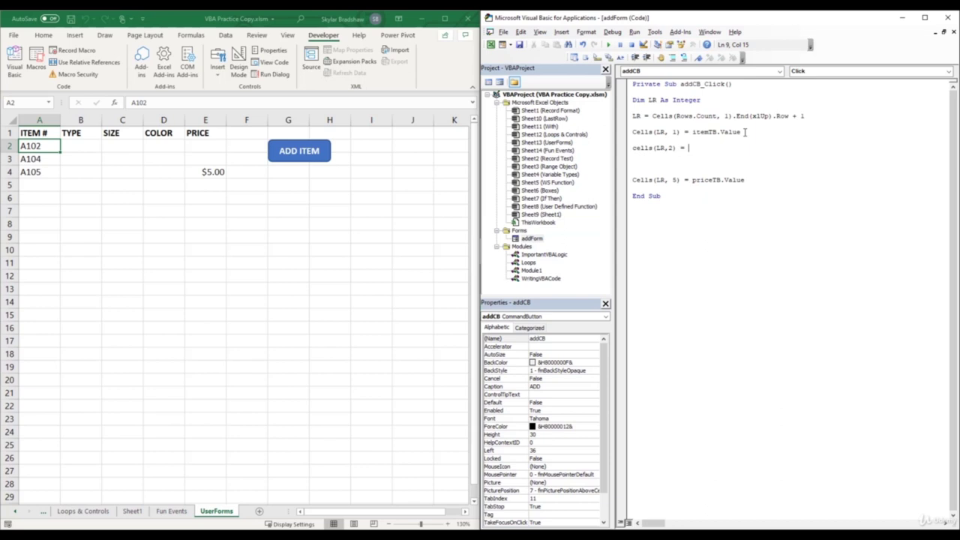
{"action": "type", "text": "me."}
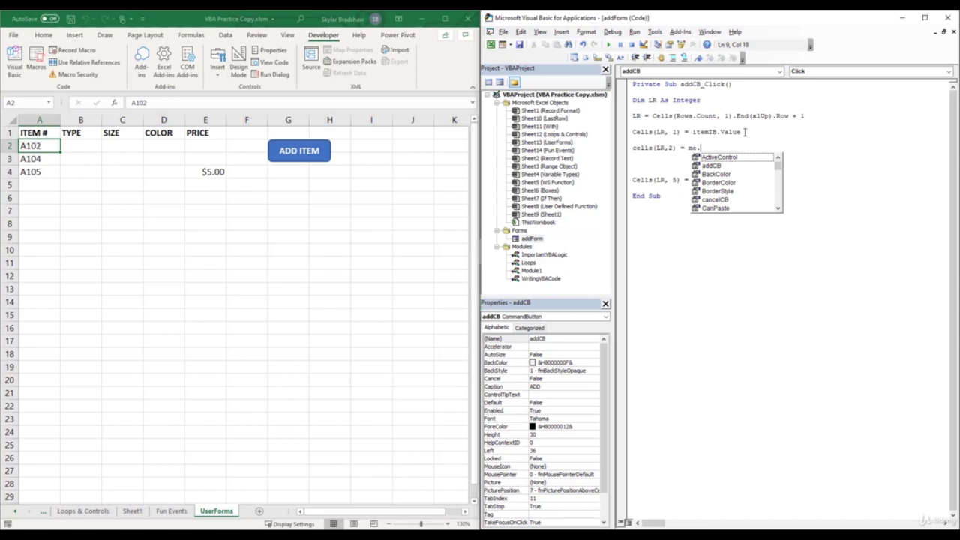
{"action": "type", "text": "ty"}
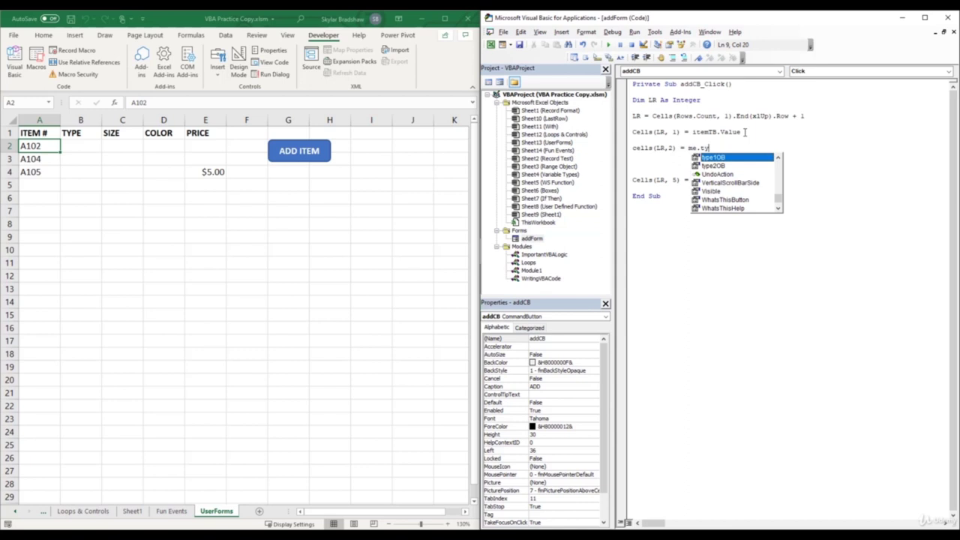
{"action": "key", "text": "Tab"}
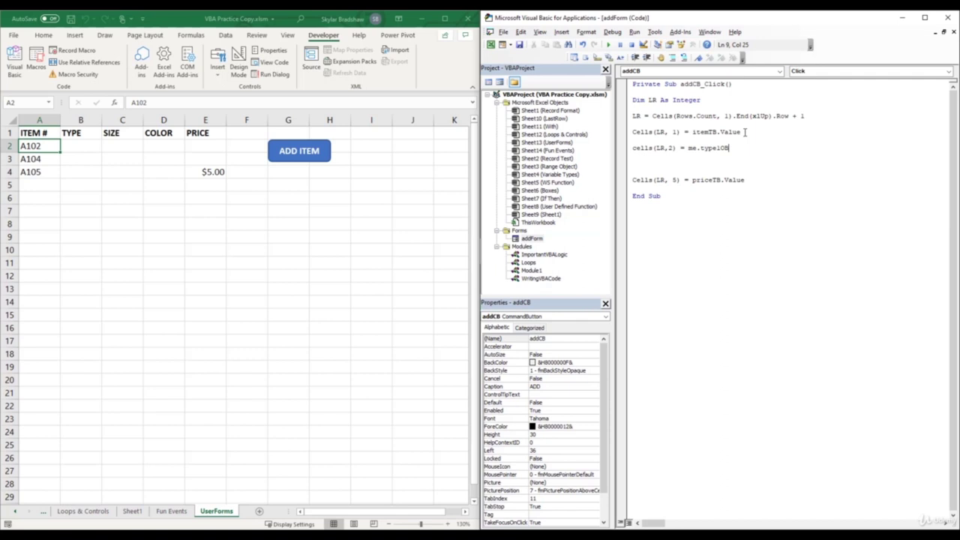
{"action": "type", "text": ".value"}
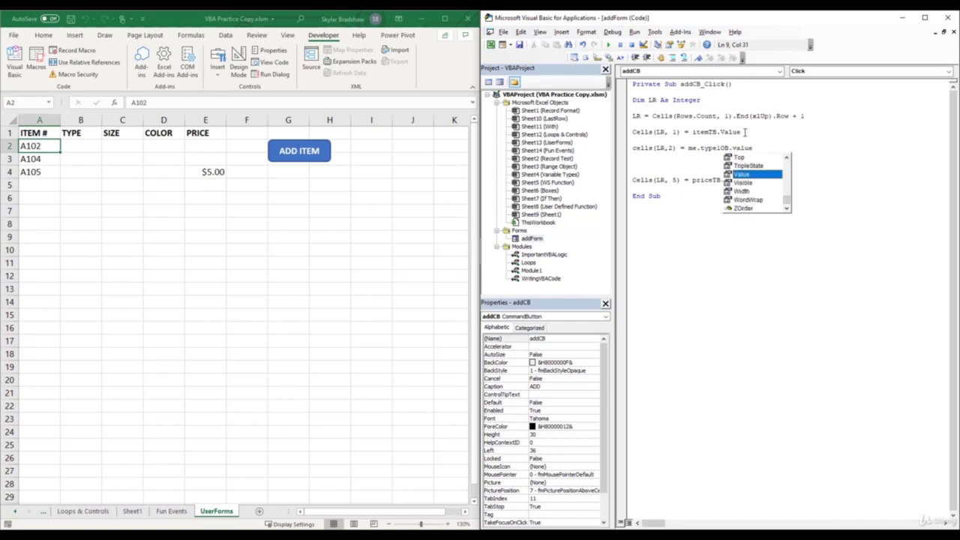
{"action": "left_click", "coordinate": [635, 163]}
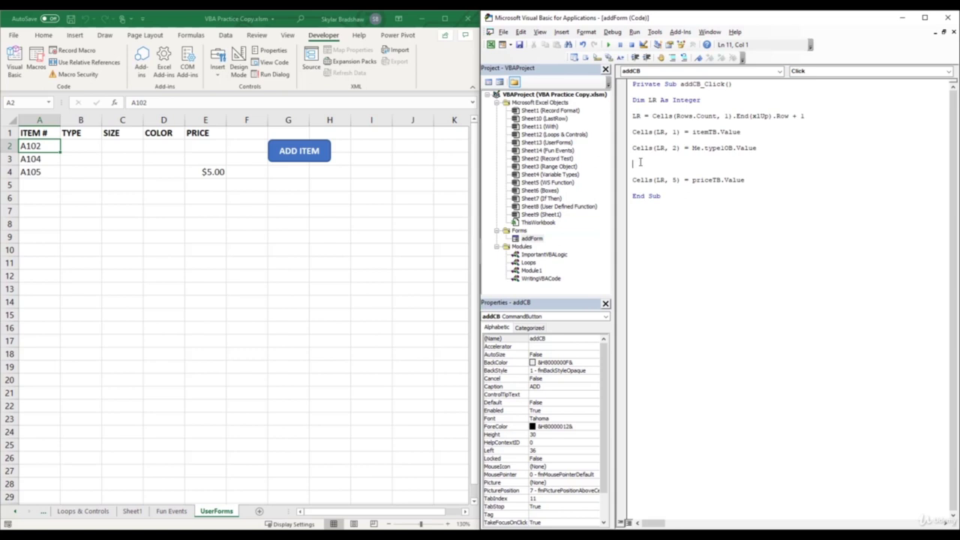
Add item A106 as Type 1 through the form so row 5 shows TRUE, then close the form
{"action": "left_click", "coordinate": [308, 159]}
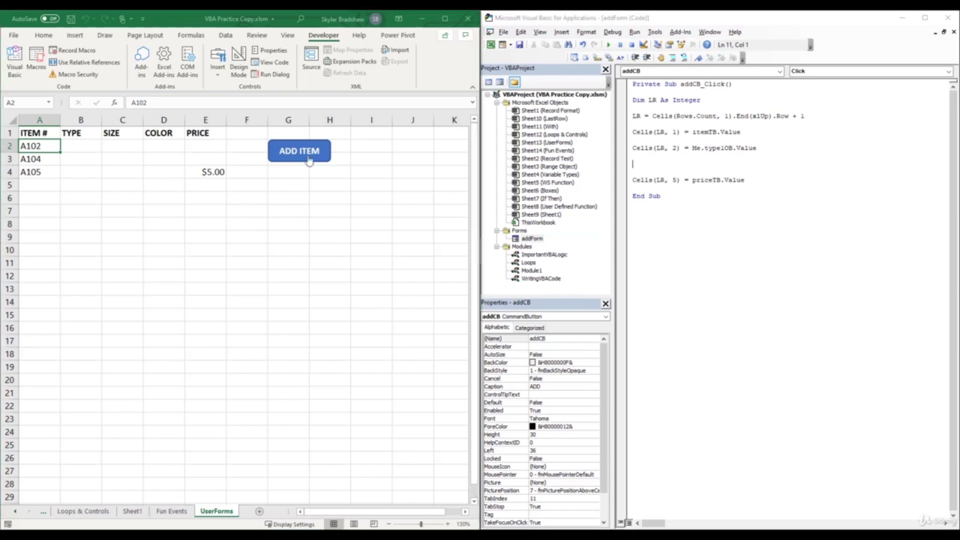
{"action": "left_click", "coordinate": [308, 160]}
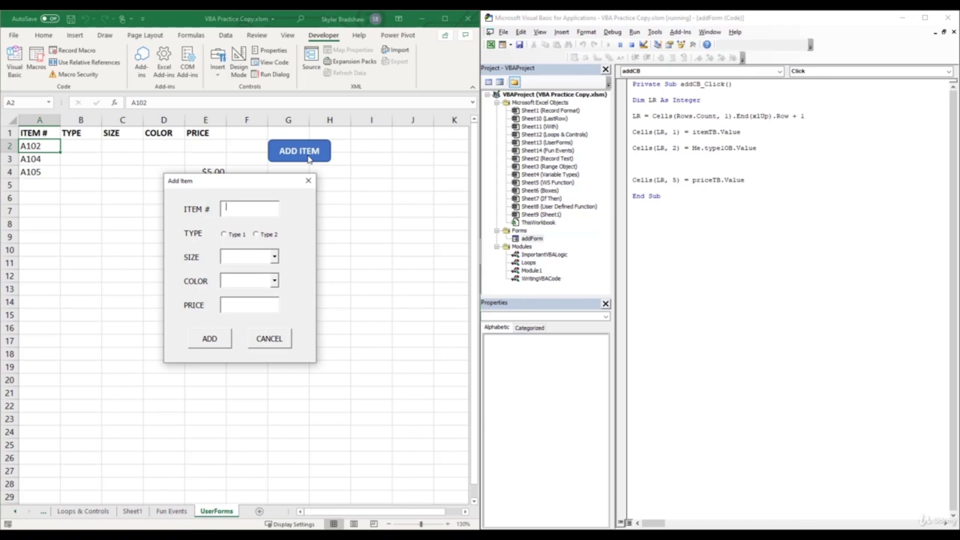
{"action": "type", "text": "A106"}
{"action": "left_click", "coordinate": [226, 235]}
{"action": "left_click", "coordinate": [220, 341]}
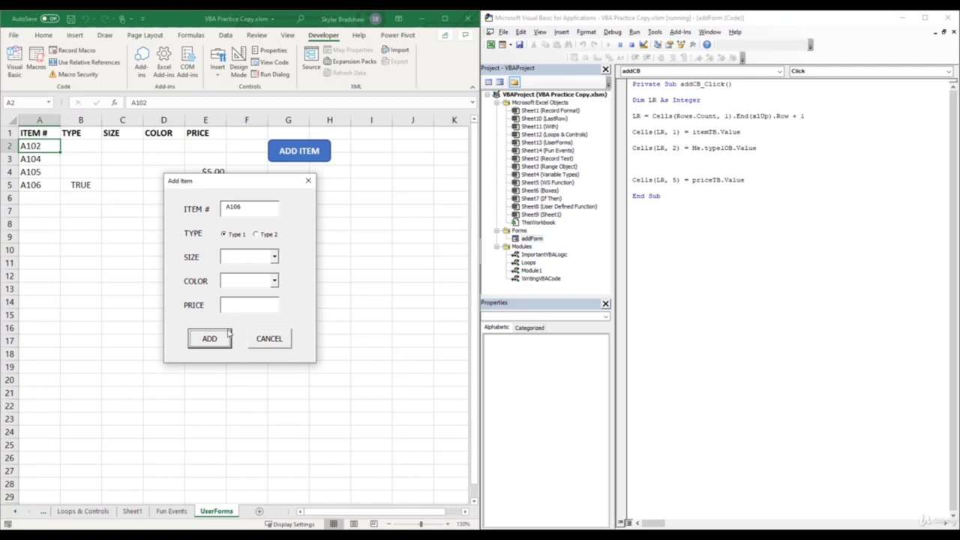
{"action": "left_click", "coordinate": [308, 181]}
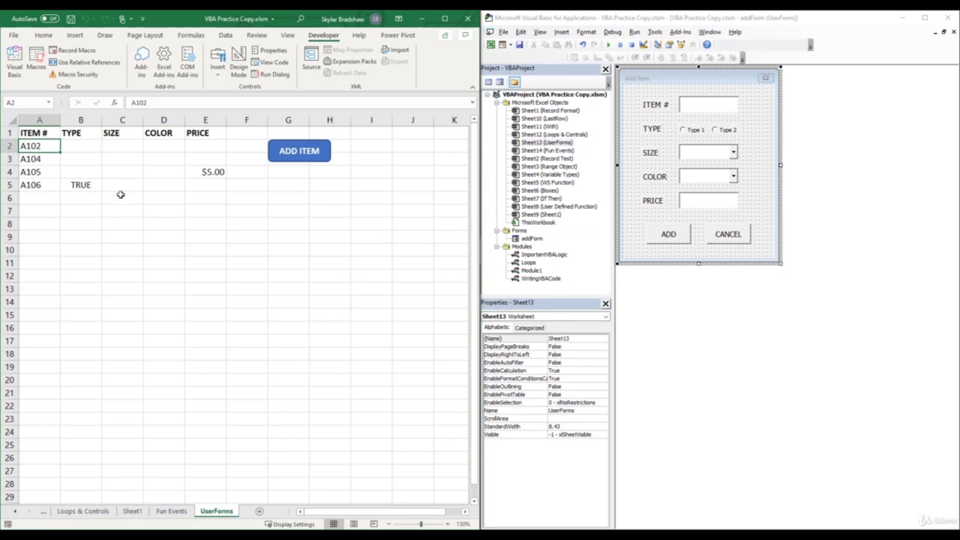
In addCB_Click, comment out the old column 2 line and add If typeOB = True Then Cells(LR,2) = "Type 1"
{"action": "double_click", "coordinate": [657, 238]}
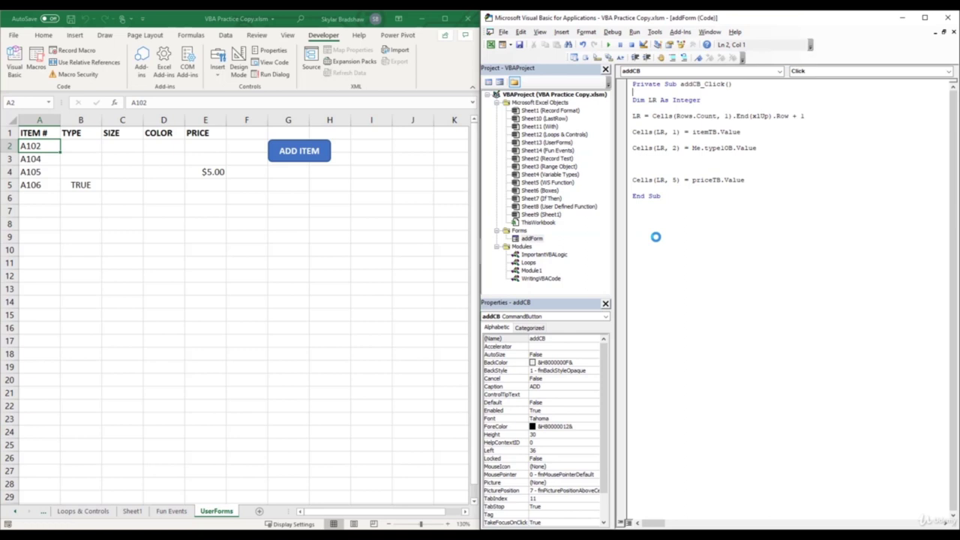
{"action": "left_click", "coordinate": [632, 148]}
{"action": "type", "text": "'"}
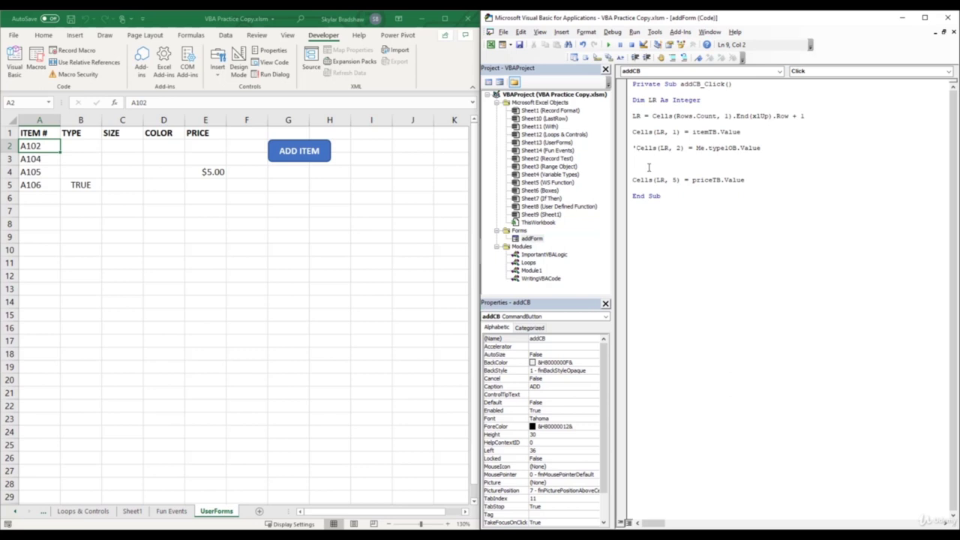
{"action": "left_click", "coordinate": [640, 162]}
{"action": "type", "text": "If typeOB "}
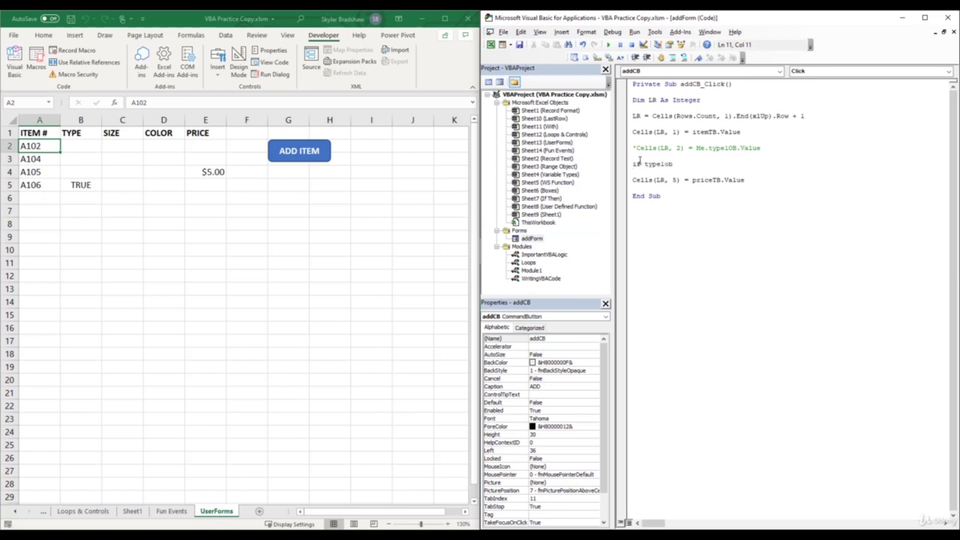
{"action": "type", "text": "= true Then"}
{"action": "key", "text": "Return"}
{"action": "key", "text": "Tab"}
{"action": "type", "text": "cells(LR,2"}
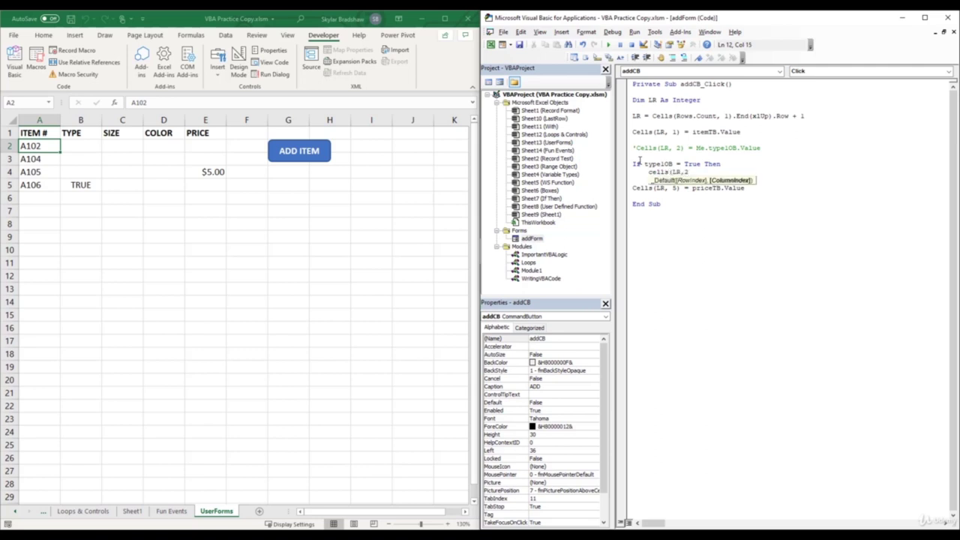
{"action": "type", "text": ") ="}
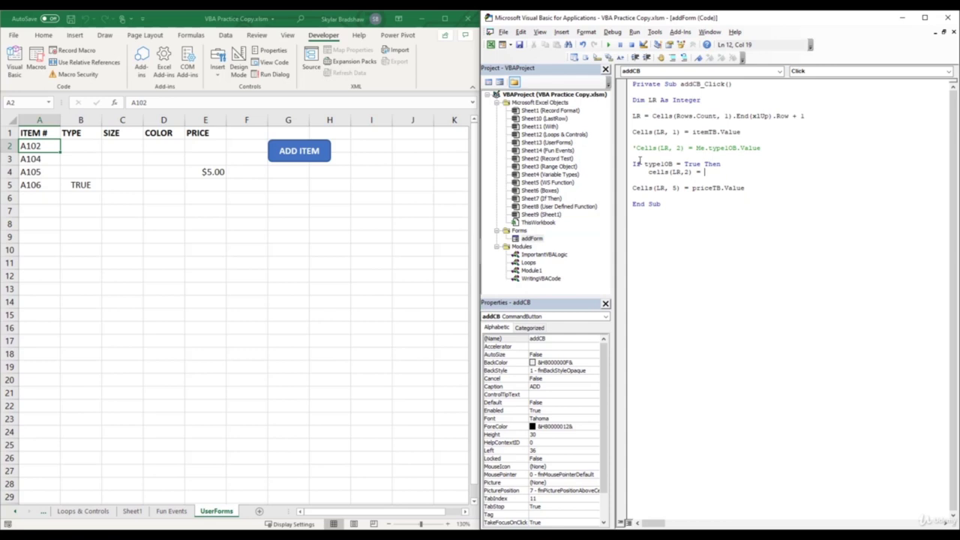
{"action": "type", "text": "\"Type 1\""}
{"action": "key", "text": "Return"}
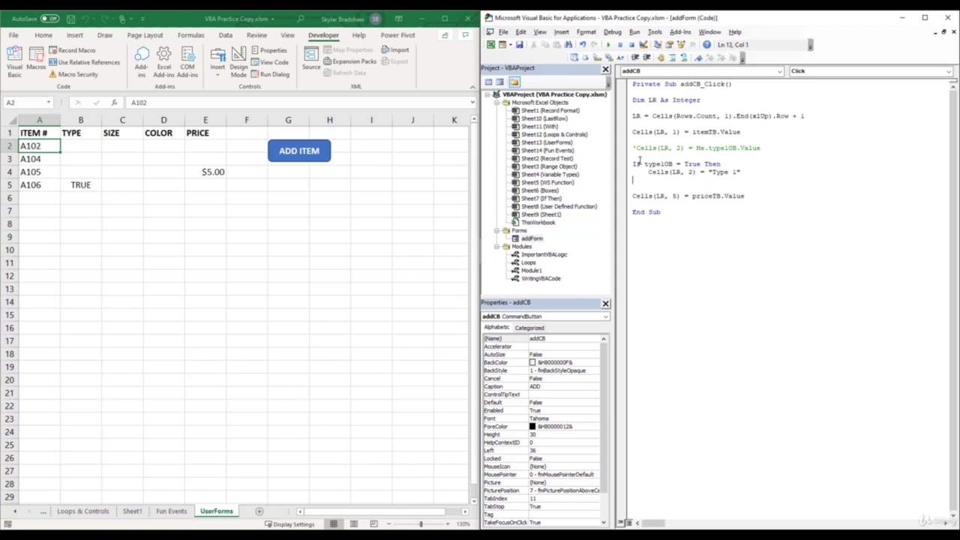
Add ElseIf type2OB = True Then Cells(LR,2) = "Type 2" and close the block with End If
{"action": "type", "text": "elseif"}
{"action": "type", "text": "type2ob = True Then"}
{"action": "key", "text": "Return"}
{"action": "key", "text": "Tab"}
{"action": "type", "text": "ce"}
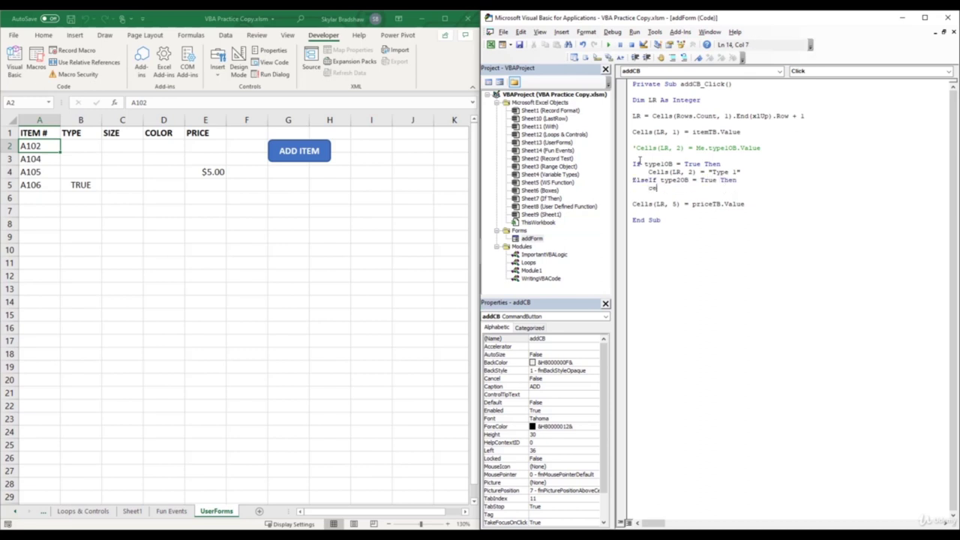
{"action": "type", "text": "lls(LR"}
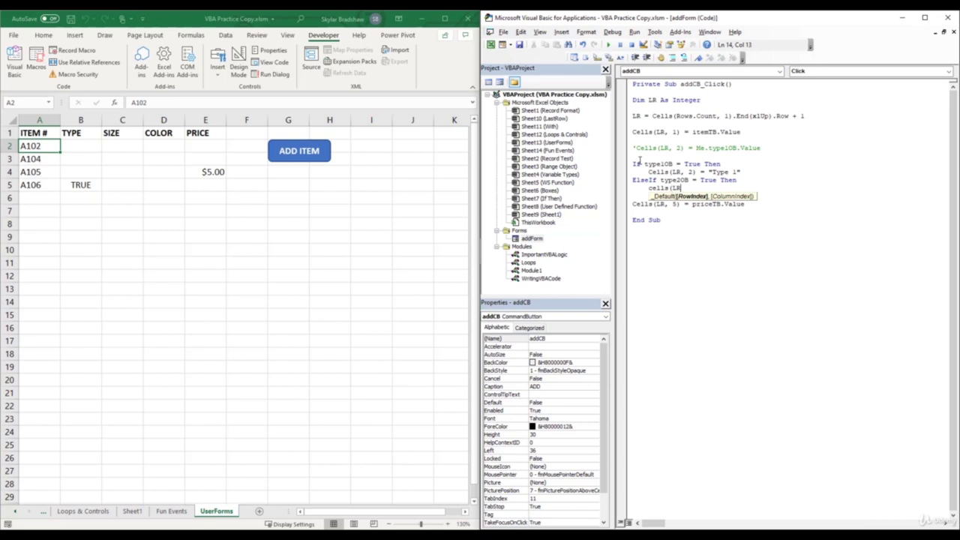
{"action": "type", "text": ",2)"}
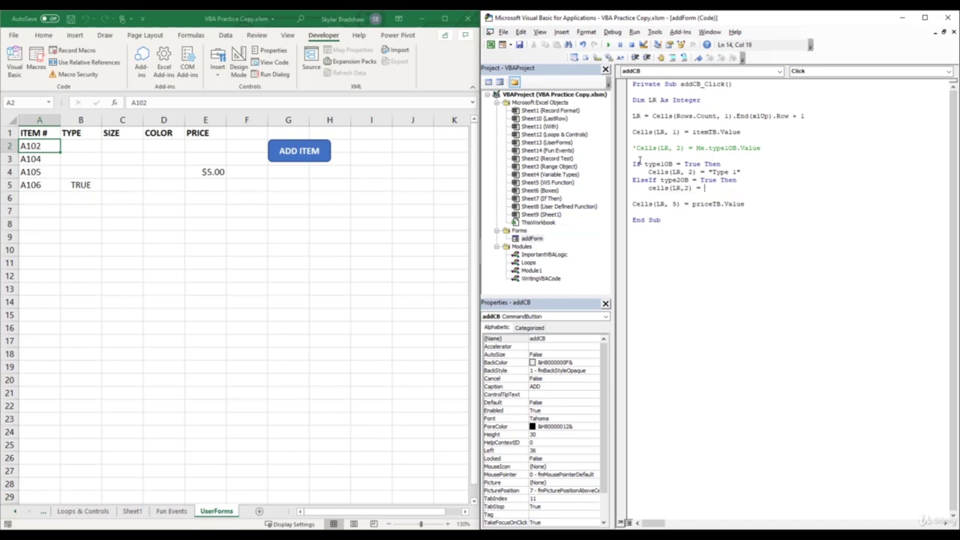
{"action": "type", "text": " = \"Type 2\""}
{"action": "key", "text": "Return"}
{"action": "type", "text": "End if"}
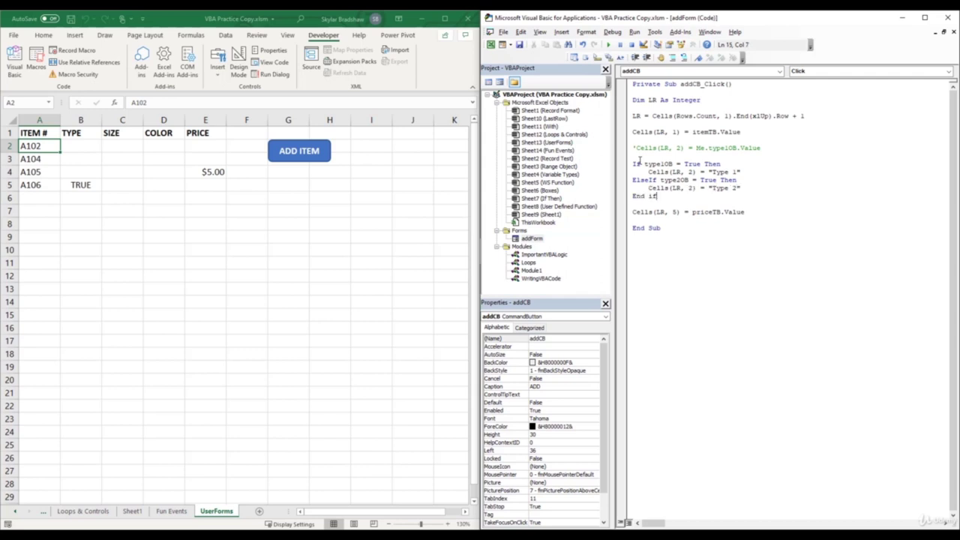
{"action": "key", "text": "Return"}
Add item A107 as Type 1 through the Add Item form, filling row 6
{"action": "left_click", "coordinate": [298, 155]}
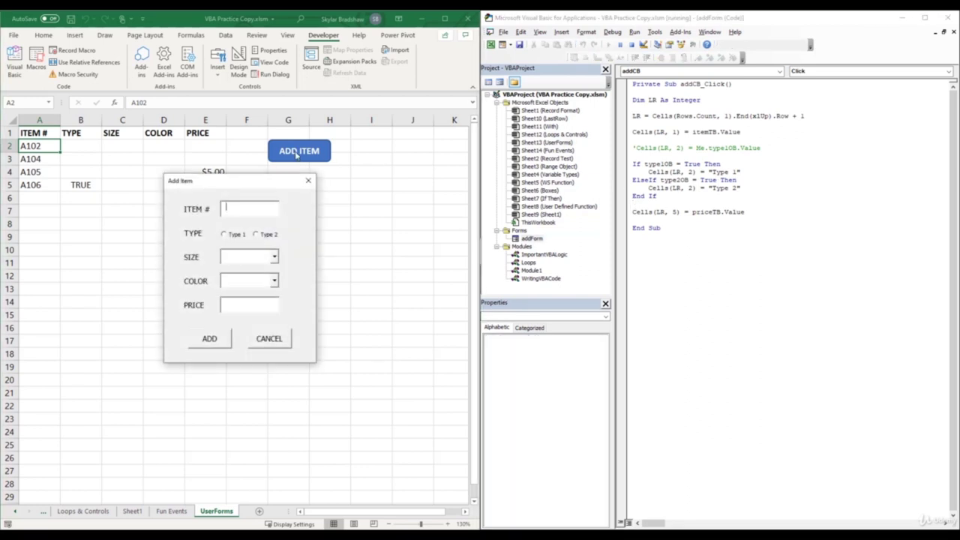
{"action": "type", "text": "A107"}
{"action": "left_click", "coordinate": [225, 236]}
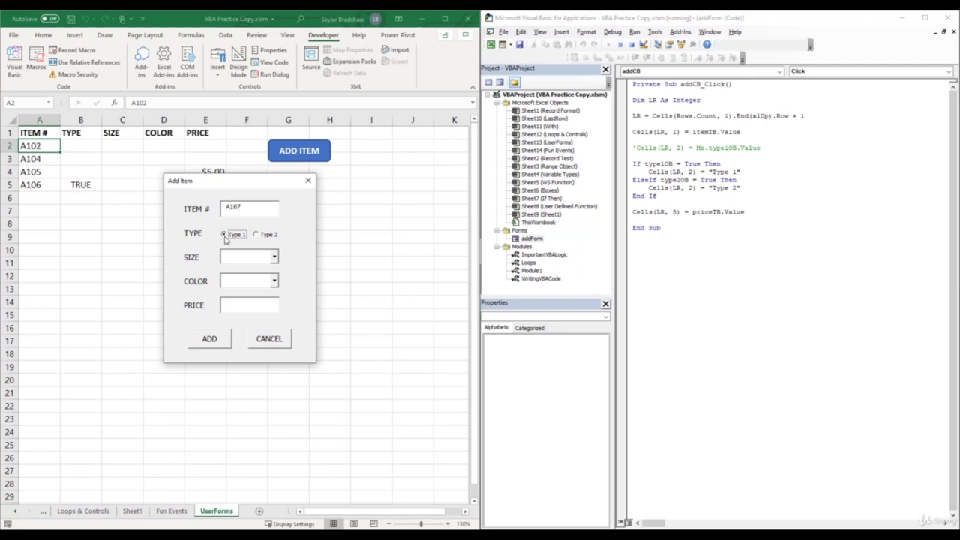
{"action": "left_click", "coordinate": [224, 337]}
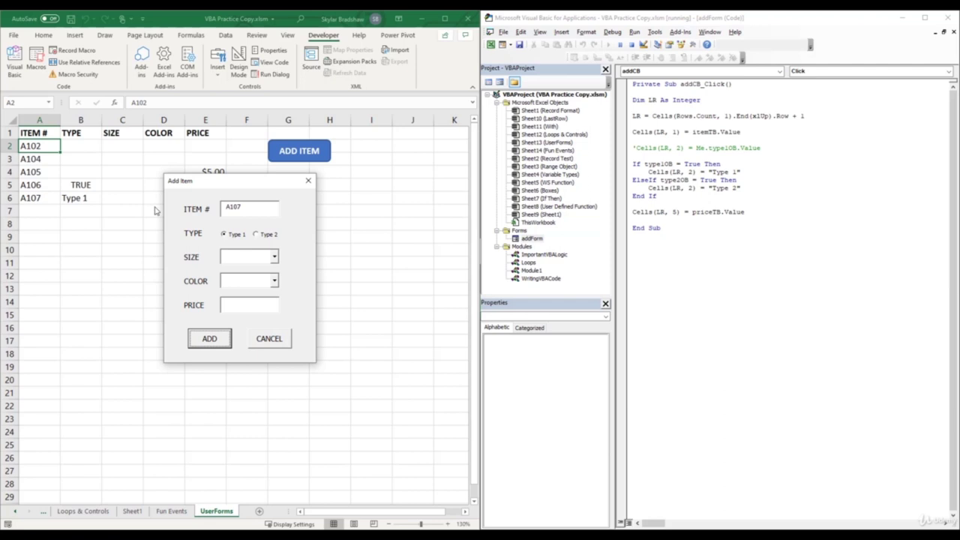
{"action": "left_click", "coordinate": [253, 209]}
Change the item number to A108, choose Type 2, and add it to row 7
{"action": "key", "text": "BackSpace"}
{"action": "type", "text": "8"}
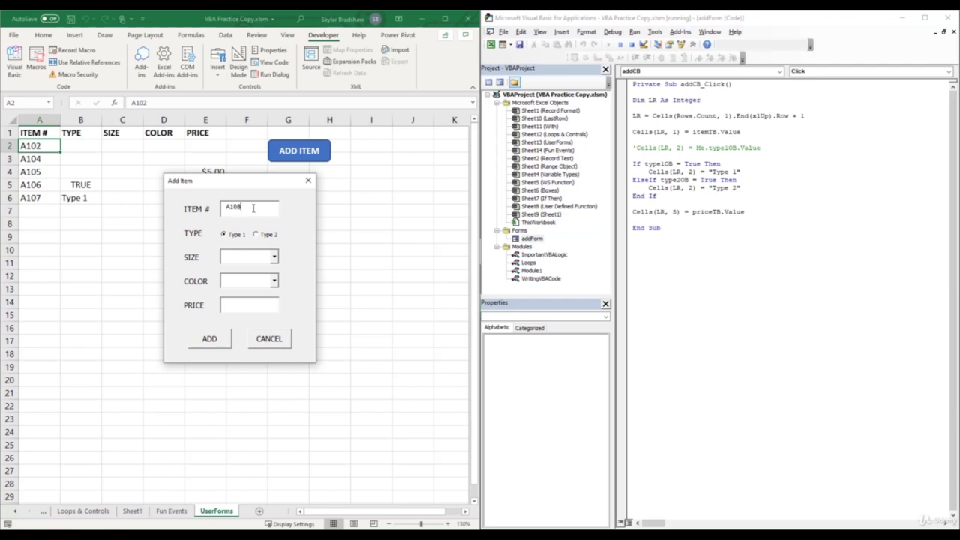
{"action": "left_click", "coordinate": [256, 235]}
{"action": "left_click", "coordinate": [220, 345]}
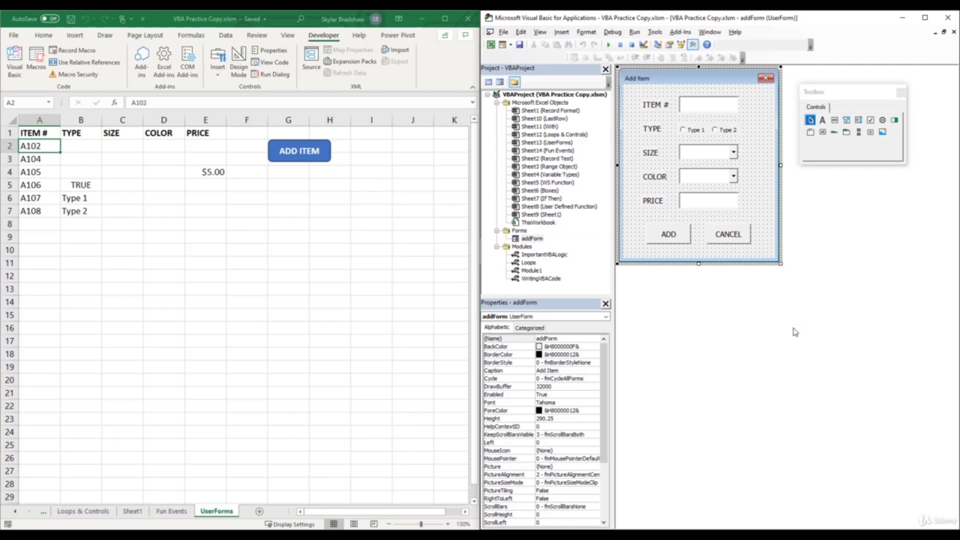
Open the addForm code and create an empty UserForm_Initialize procedure from the Procedure list
{"action": "double_click", "coordinate": [764, 215]}
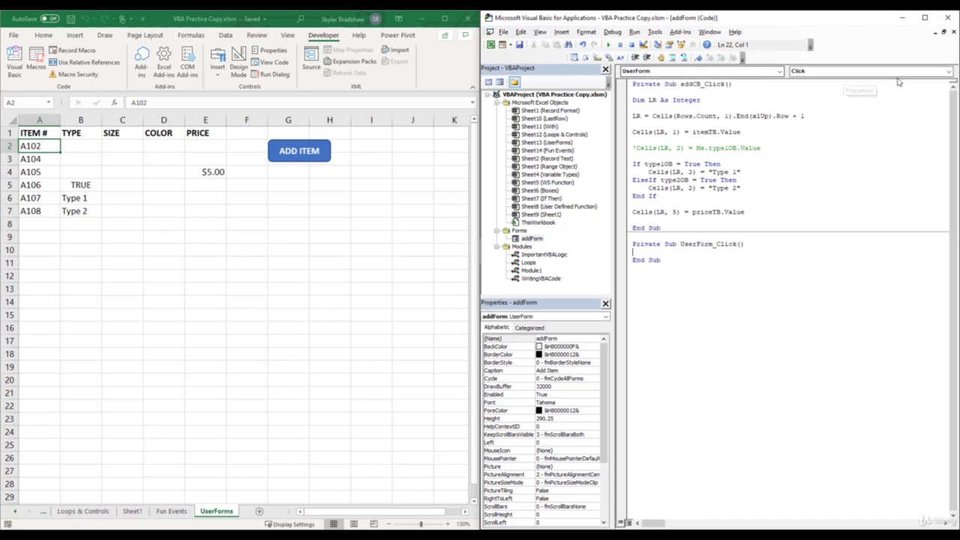
{"action": "left_click", "coordinate": [949, 71]}
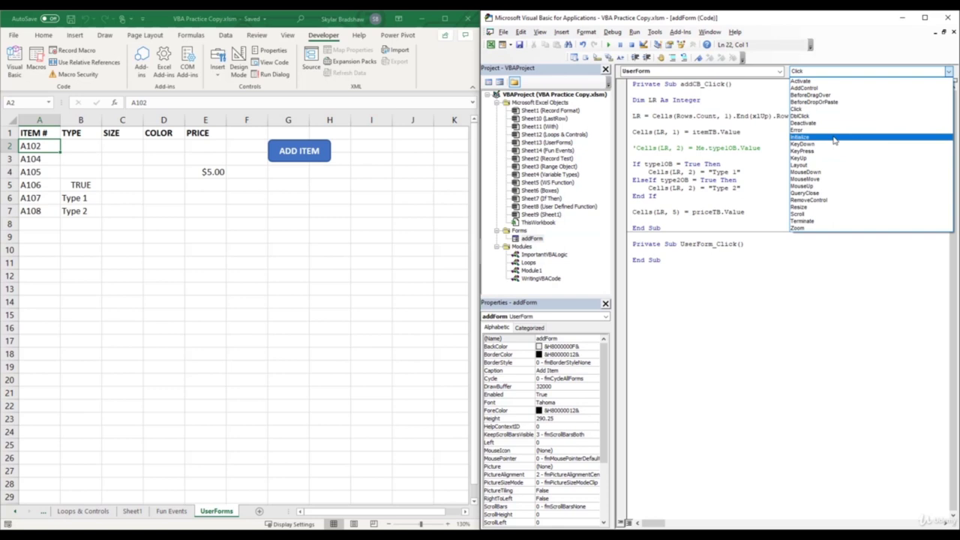
{"action": "left_click", "coordinate": [834, 139]}
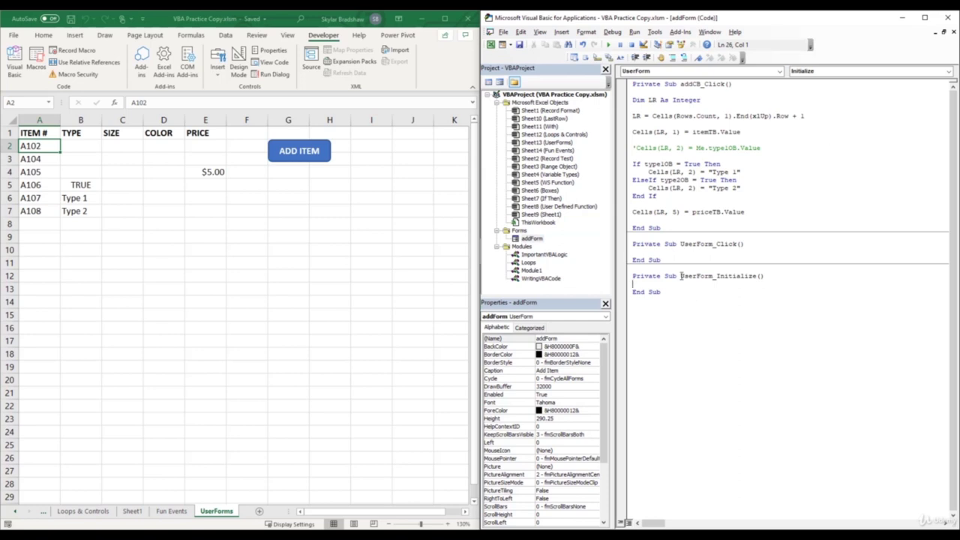
{"action": "left_click_drag", "start_coordinate": [661, 260], "coordinate": [632, 241]}
Delete the empty UserForm_Click stub and its leftover blank lines
{"action": "key", "text": "Delete"}
{"action": "key", "text": "Down"}
{"action": "key", "text": "Down"}
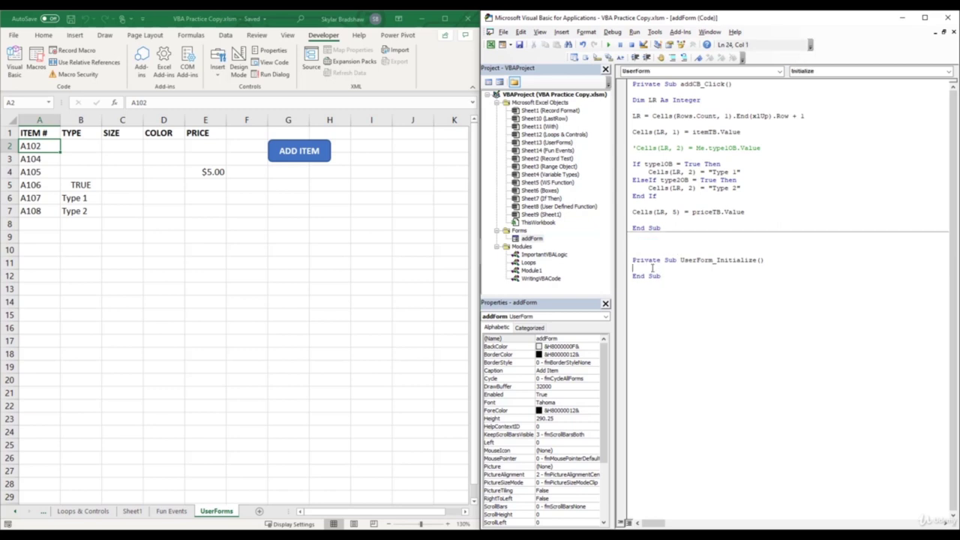
{"action": "key", "text": "BackSpace"}
{"action": "key", "text": "BackSpace"}
{"action": "key", "text": "End"}
{"action": "key", "text": "Return"}
{"action": "key", "text": "Return"}
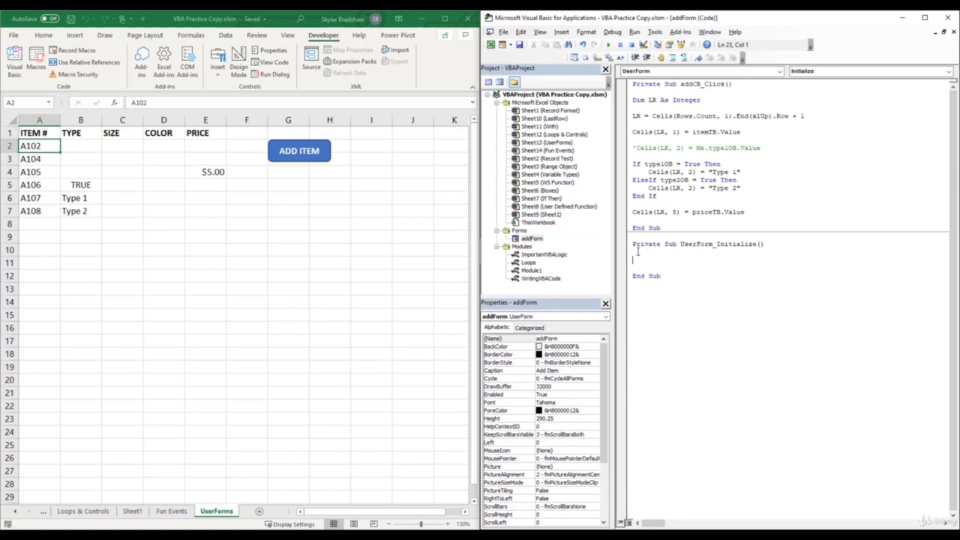
In UserForm_Initialize, write a With sizeCBB block adding "Small", "Medium" and "Large"
{"action": "type", "text": "with"}
{"action": "type", "text": "sizecbb"}
{"action": "key", "text": "Return"}
{"action": "type", "text": "."}
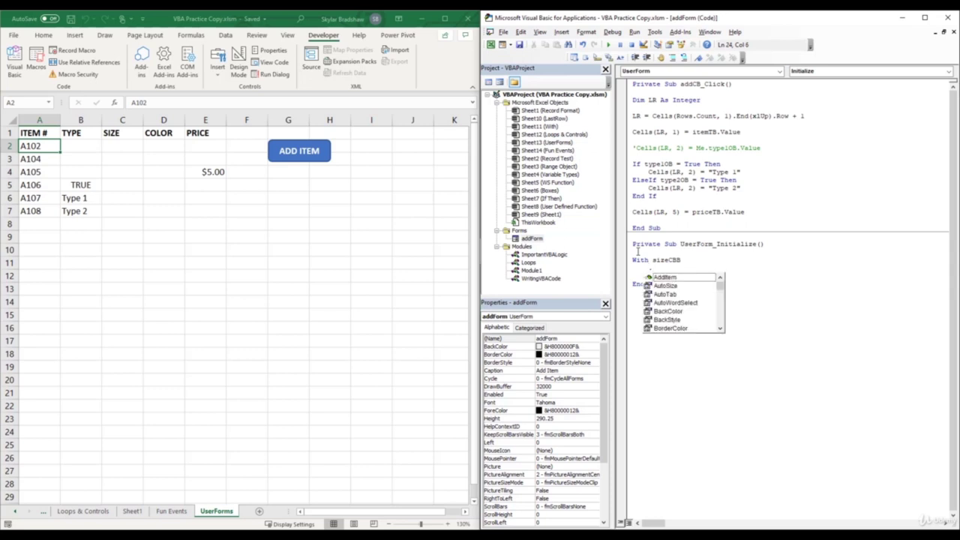
{"action": "type", "text": "add"}
{"action": "key", "text": "Tab"}
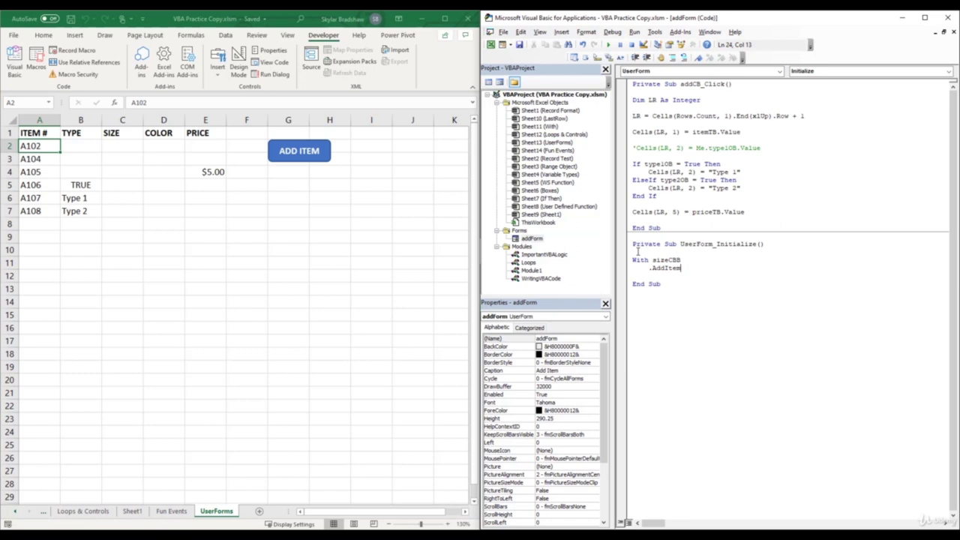
{"action": "type", "text": "\""}
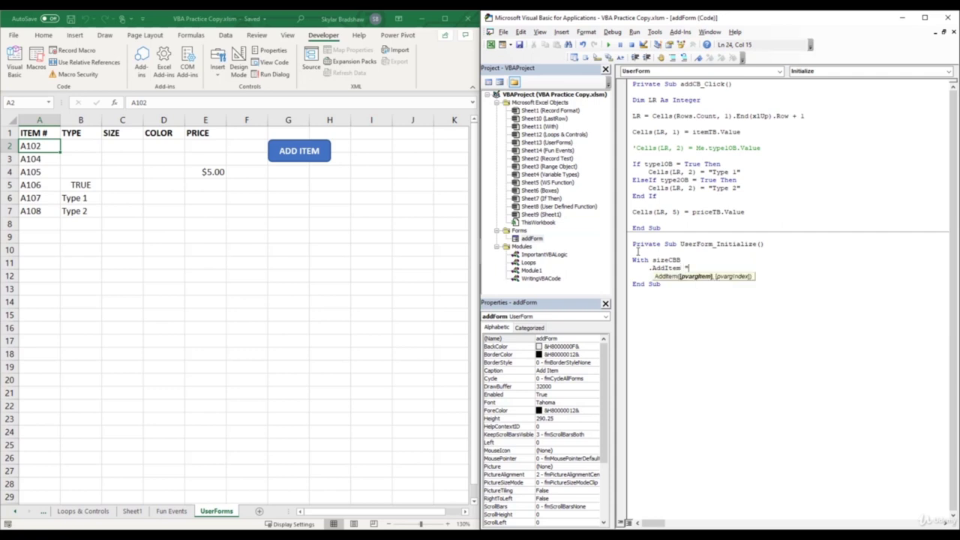
{"action": "type", "text": "Small\""}
{"action": "key", "text": "Return"}
{"action": "type", "text": ".addi"}
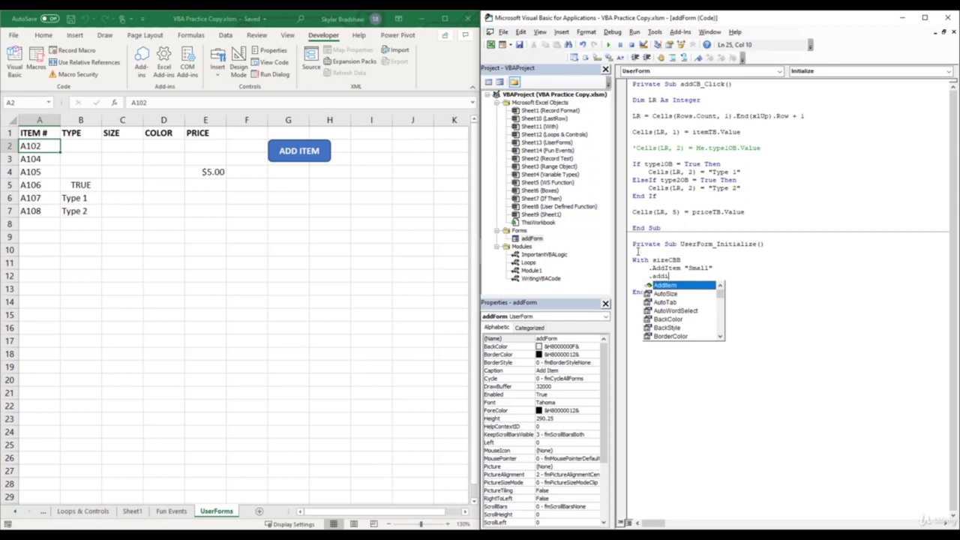
{"action": "type", "text": "tem \""}
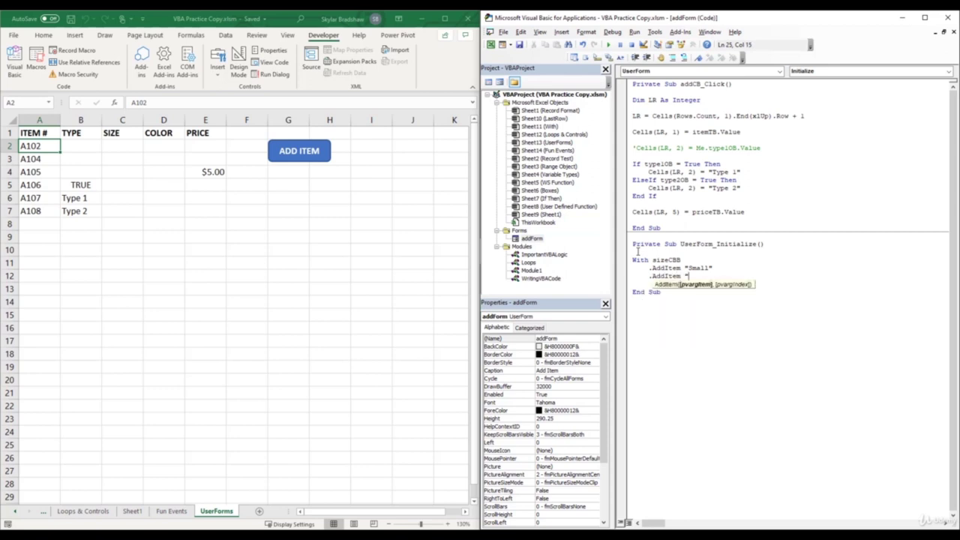
{"action": "type", "text": "Medium\""}
{"action": "key", "text": "Return"}
{"action": "type", "text": ".AddItem "}
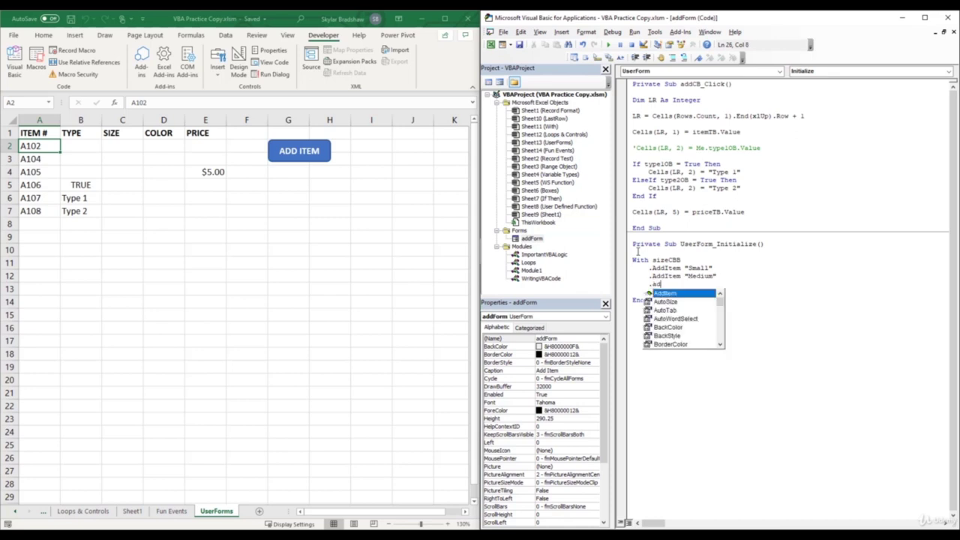
{"action": "type", "text": "\""}
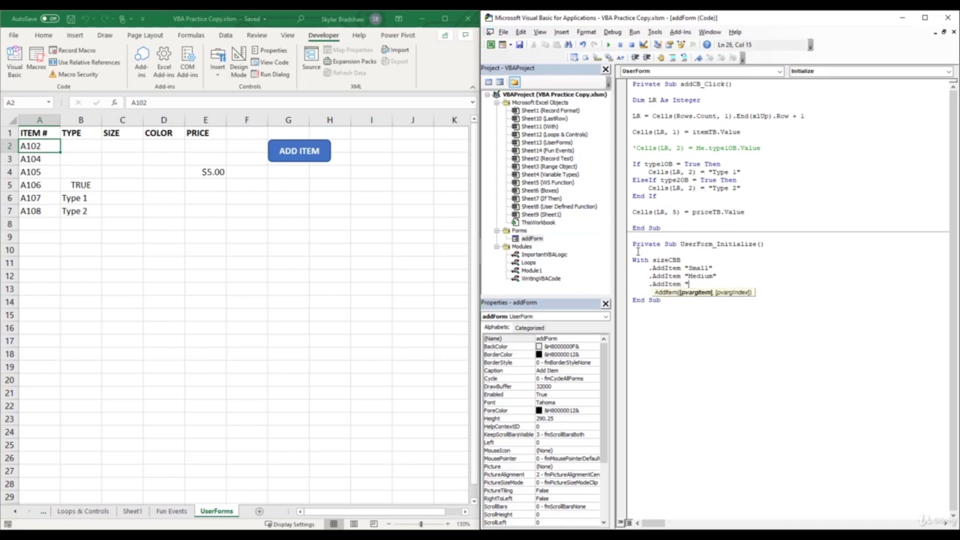
{"action": "type", "text": "Large\""}
{"action": "key", "text": "Return"}
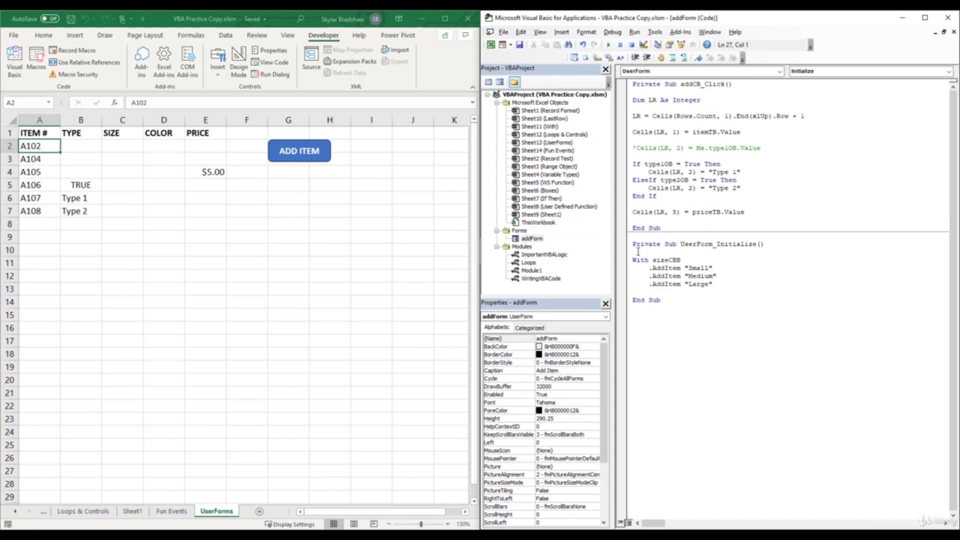
{"action": "type", "text": "End With"}
{"action": "key", "text": "Return"}
{"action": "key", "text": "Return"}
Write a With colorCBB block adding "Green", "Yellow" and "Red", ending with End With
{"action": "type", "text": "with "}
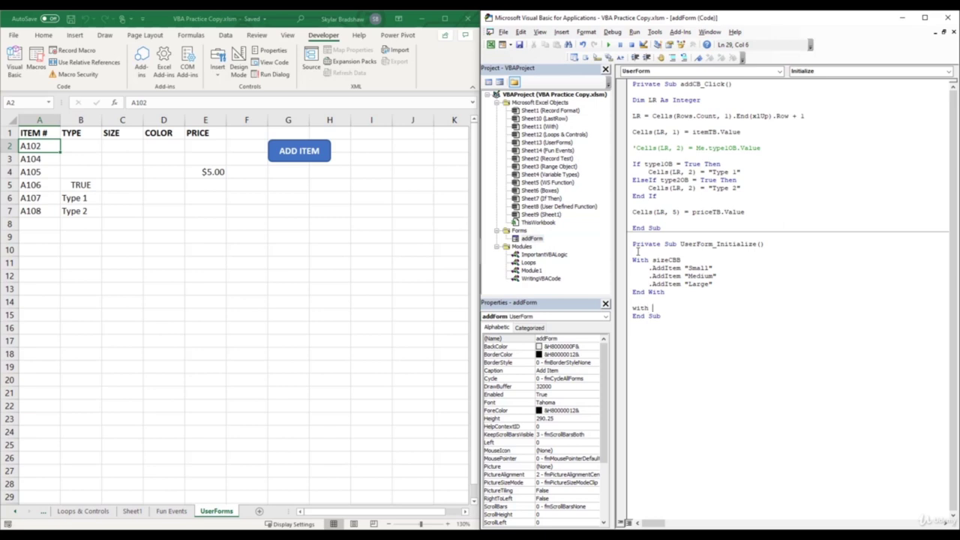
{"action": "type", "text": "colorcbb"}
{"action": "key", "text": "Return"}
{"action": "key", "text": "Tab"}
{"action": "type", "text": ".AddItem "}
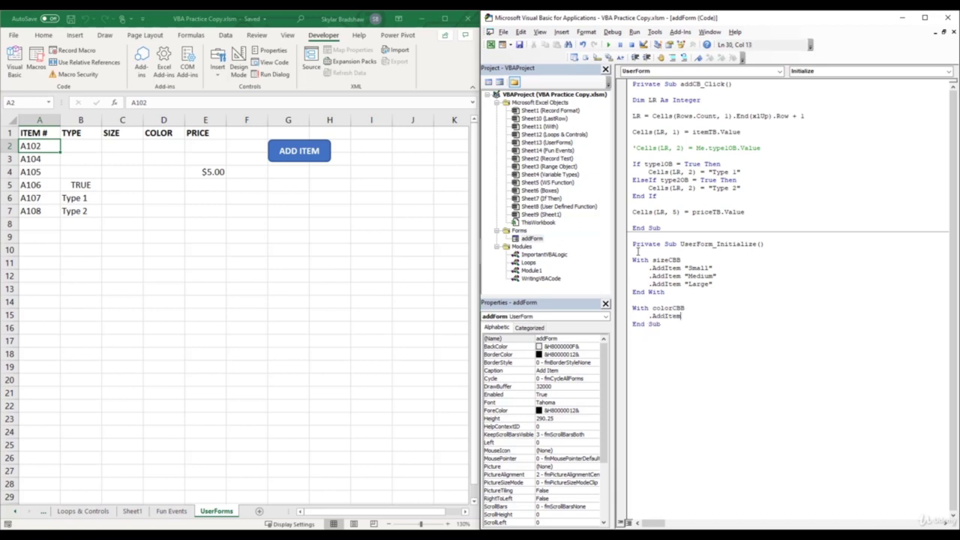
{"action": "type", "text": "\"Green\""}
{"action": "key", "text": "Return"}
{"action": "type", "text": ".AddItem \""}
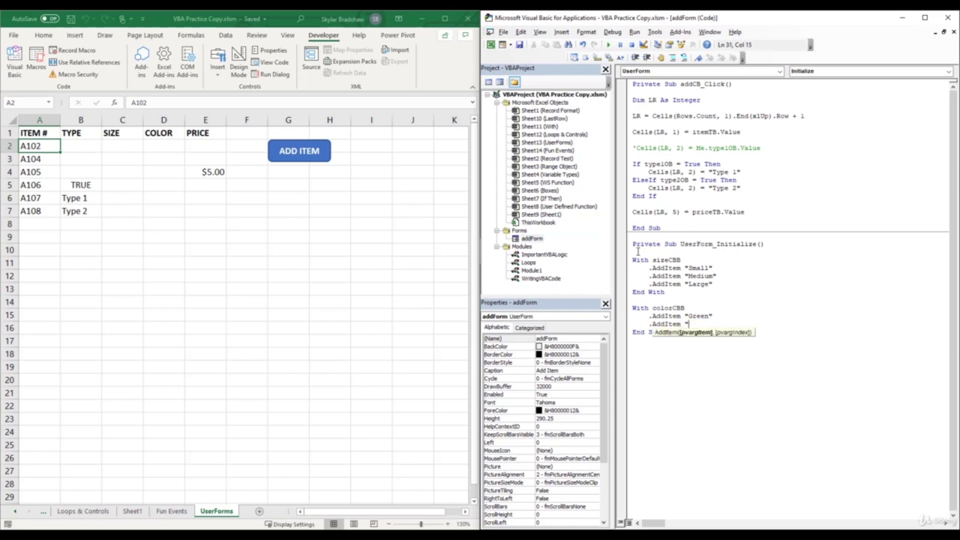
{"action": "type", "text": "Yellow\""}
{"action": "key", "text": "Return"}
{"action": "type", "text": ".AddItem \""}
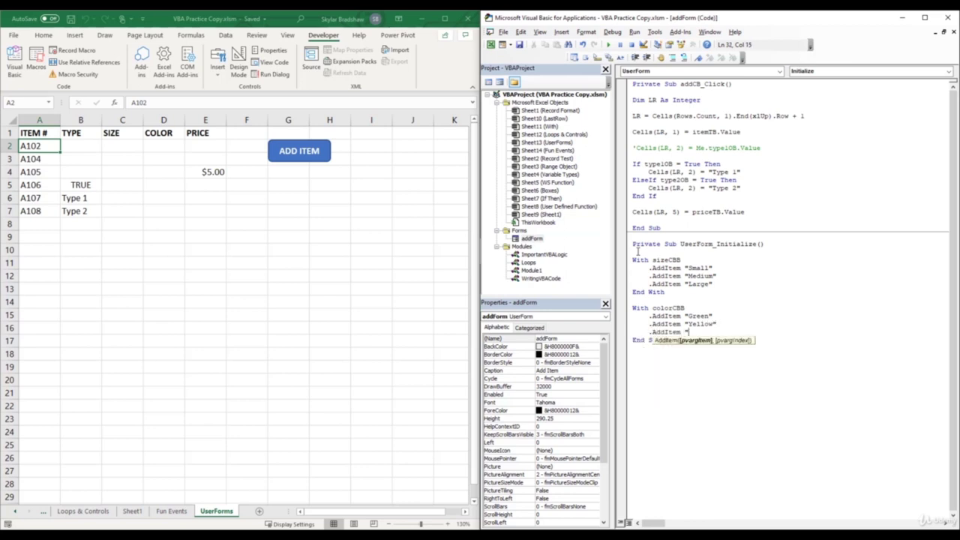
{"action": "type", "text": "Red\""}
{"action": "key", "text": "Return"}
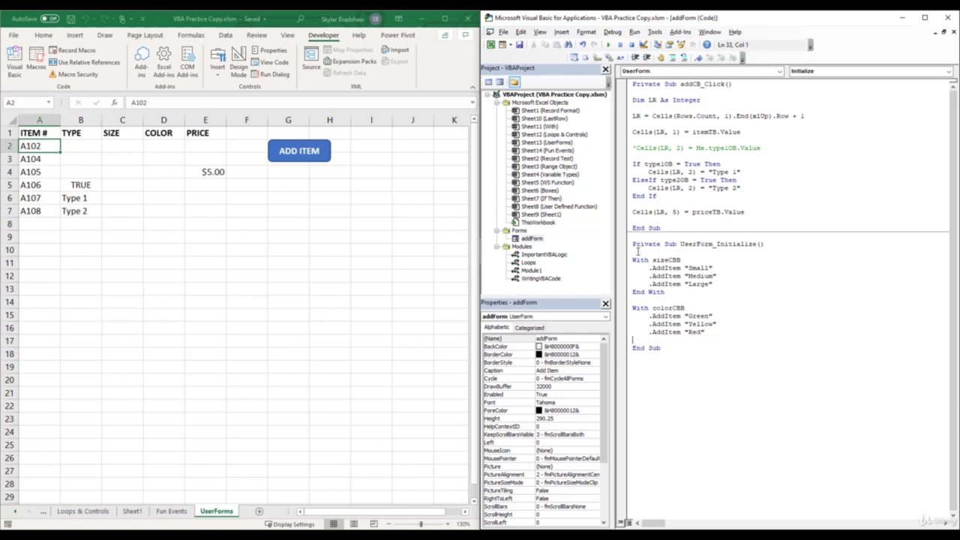
{"action": "type", "text": "End With"}
{"action": "key", "text": "Return"}
{"action": "key", "text": "Return"}
{"action": "key", "text": "BackSpace"}
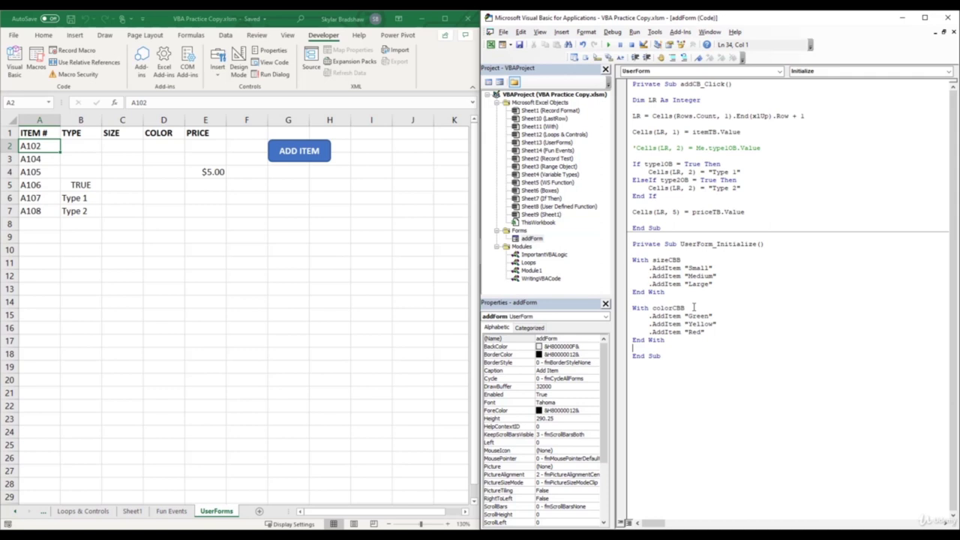
Run the Add Item form, check the SIZE and COLOR dropdown items, then close it
{"action": "left_click", "coordinate": [311, 151]}
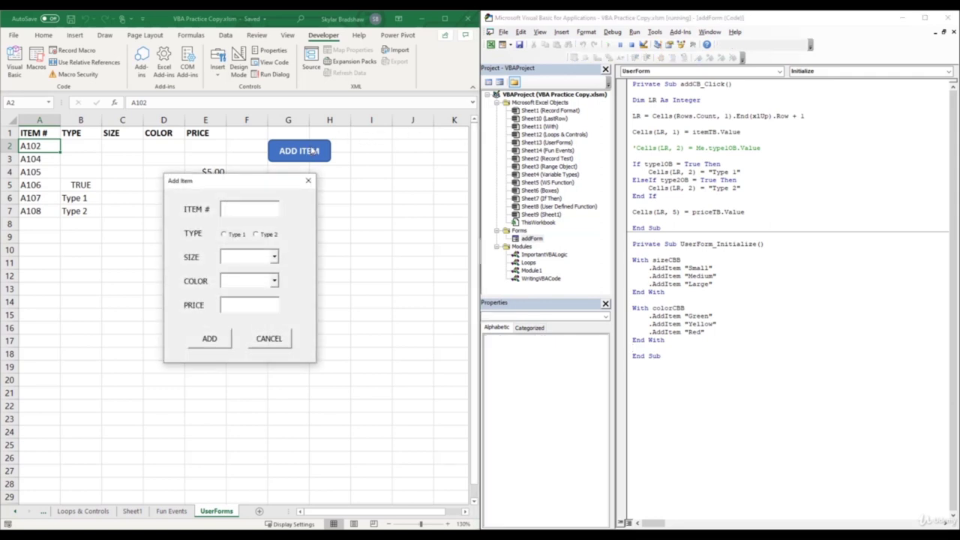
{"action": "left_click", "coordinate": [276, 258]}
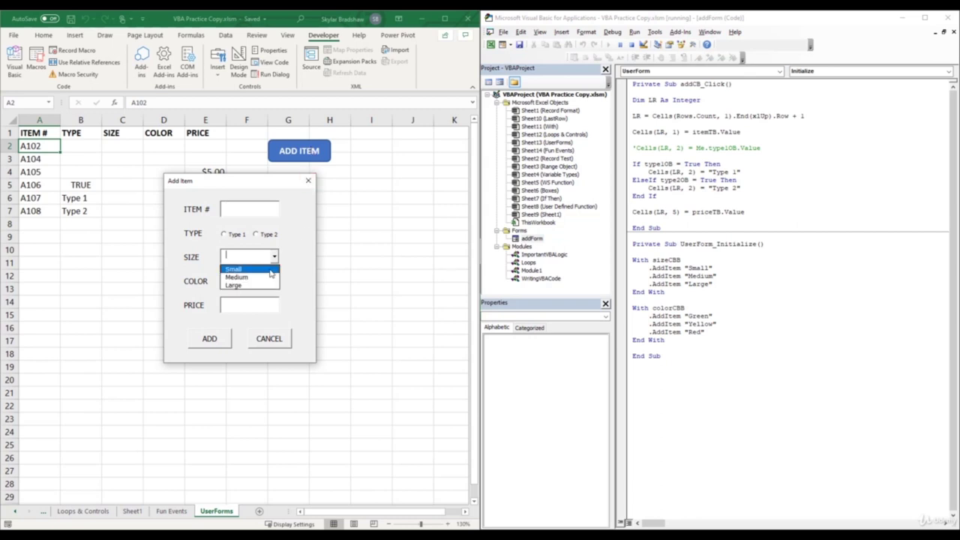
{"action": "left_click", "coordinate": [292, 274]}
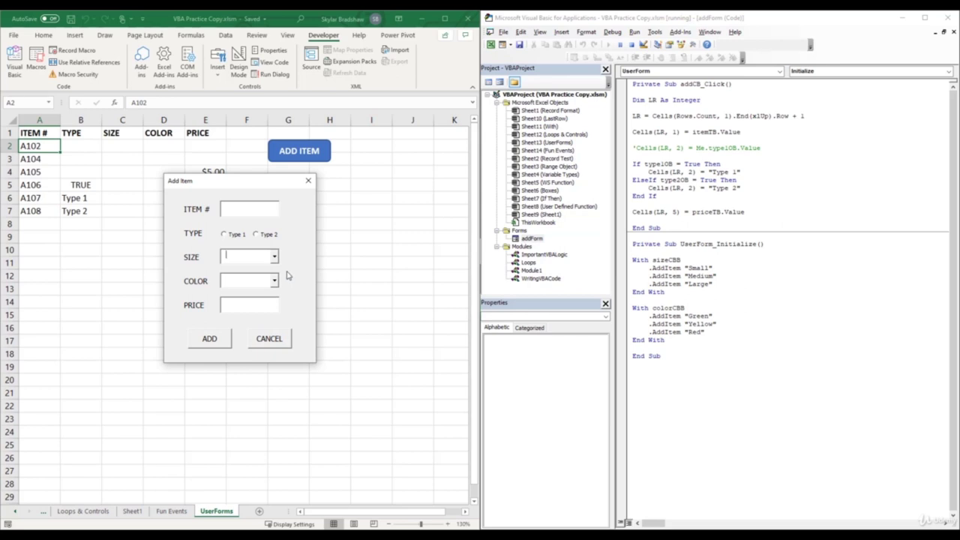
{"action": "left_click", "coordinate": [274, 282]}
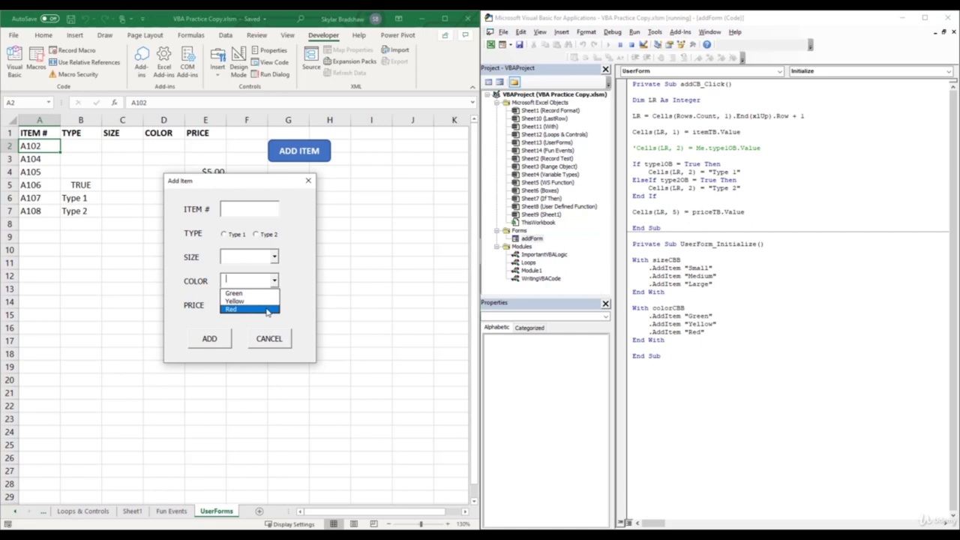
{"action": "left_click", "coordinate": [307, 180]}
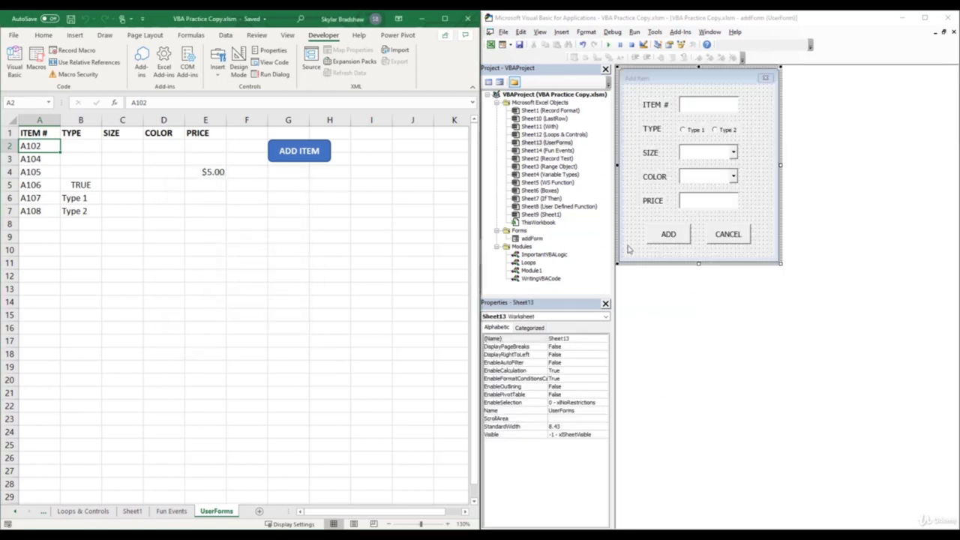
Below End If in the ADD code, add Cells(LR,3) = sizeCBB and Cells(LR,4) = colorCBB
{"action": "double_click", "coordinate": [657, 238]}
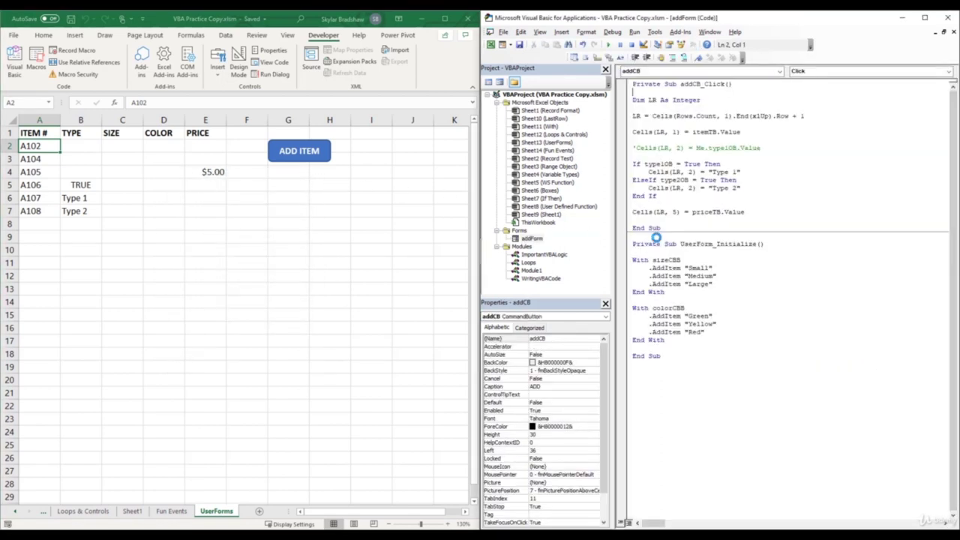
{"action": "left_click", "coordinate": [638, 203]}
{"action": "key", "text": "Return"}
{"action": "type", "text": "cells(lr"}
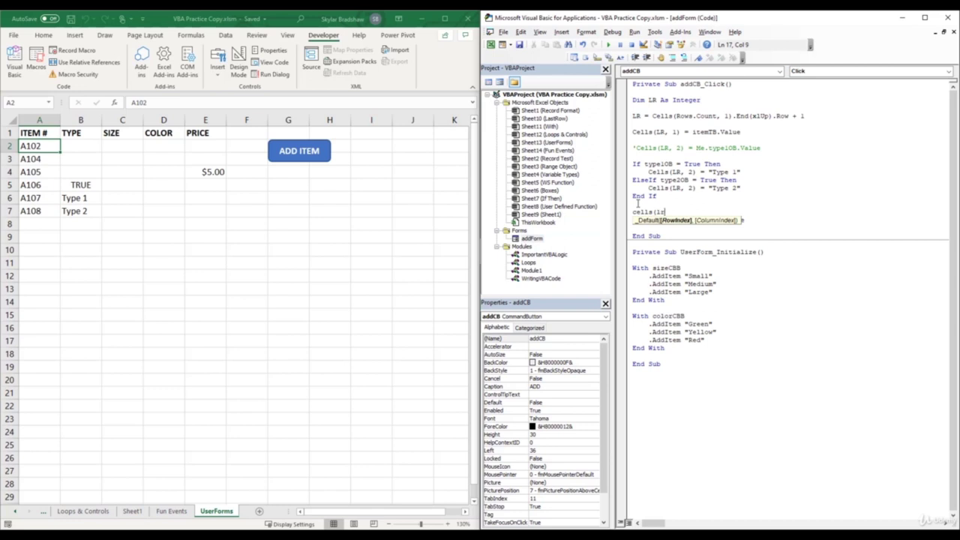
{"action": "type", "text": ",3) = sizecbb"}
{"action": "key", "text": "Return"}
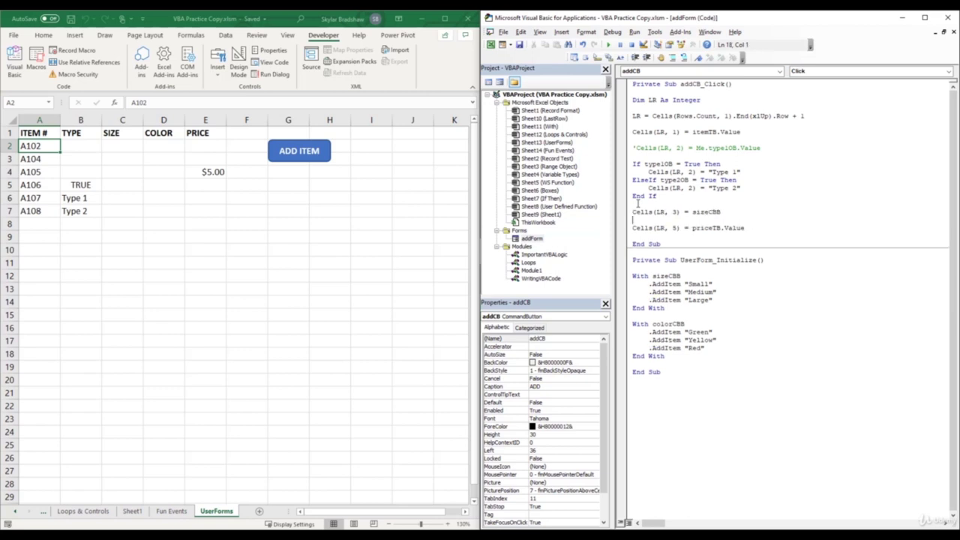
{"action": "type", "text": "cells(lr,4"}
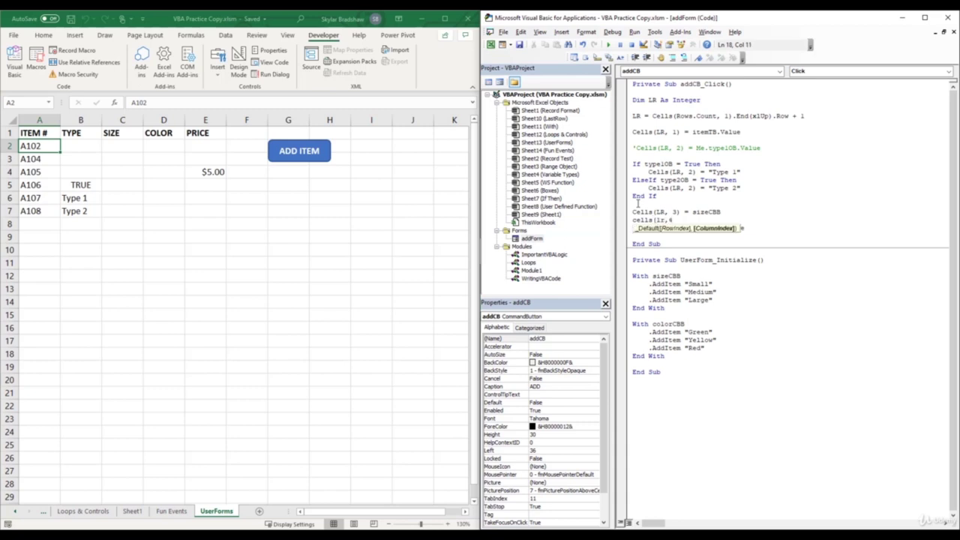
{"action": "type", "text": ") ="}
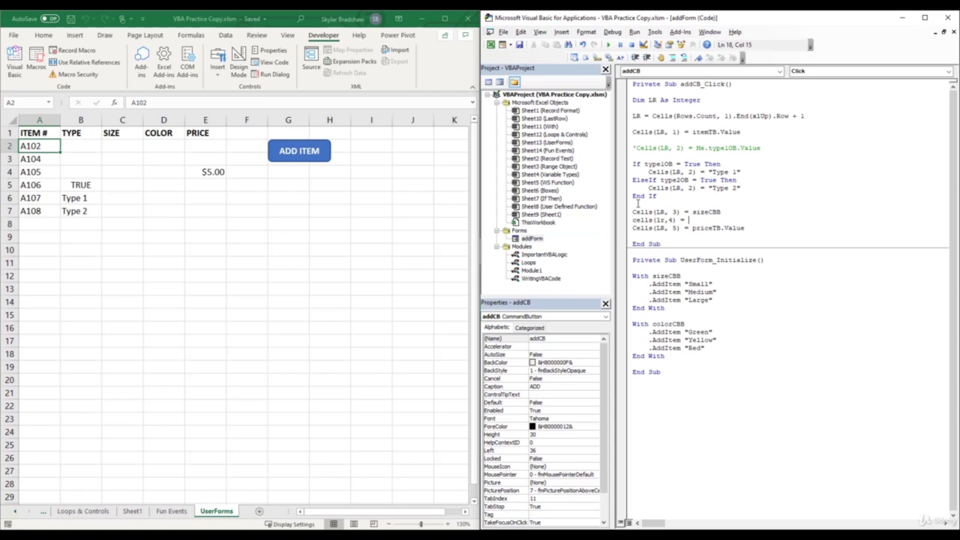
{"action": "type", "text": " colorcbb"}
{"action": "key", "text": "Down"}
{"action": "key", "text": "Down"}
Add item A109 as Type 1, Medium, Green, price 10 through the form
{"action": "left_click", "coordinate": [310, 163]}
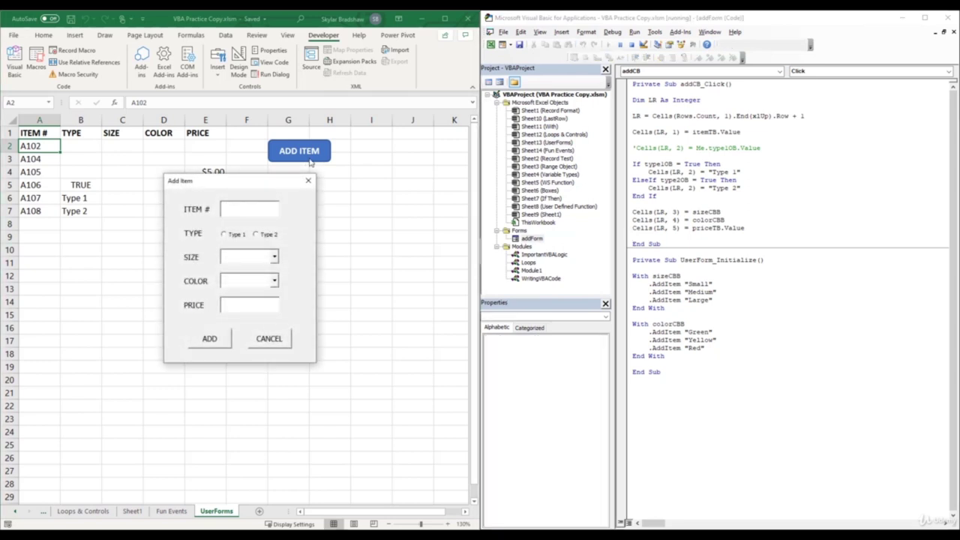
{"action": "type", "text": "A109"}
{"action": "left_click", "coordinate": [227, 236]}
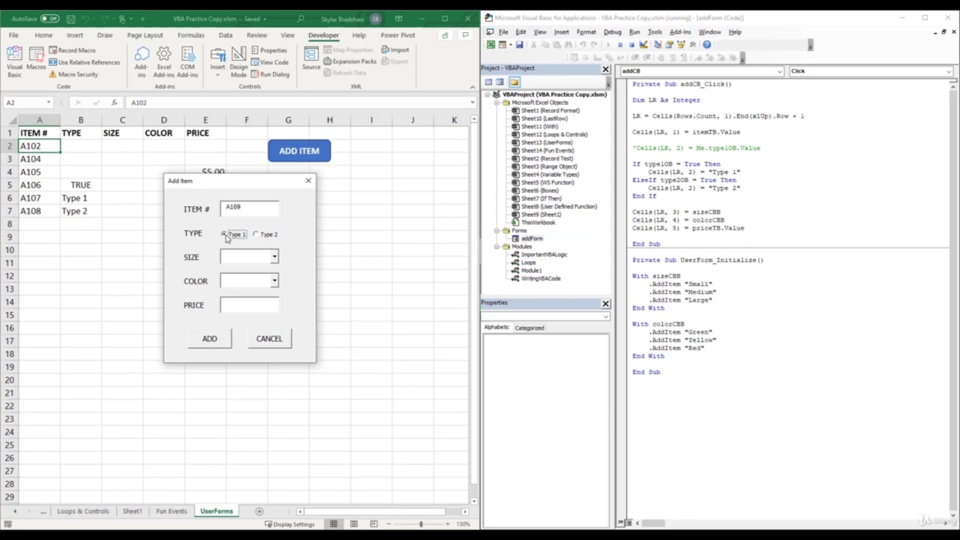
{"action": "left_click", "coordinate": [274, 256]}
{"action": "left_click", "coordinate": [269, 278]}
{"action": "left_click", "coordinate": [275, 282]}
{"action": "left_click", "coordinate": [268, 292]}
{"action": "left_click", "coordinate": [268, 300]}
{"action": "type", "text": "10"}
{"action": "left_click", "coordinate": [216, 339]}
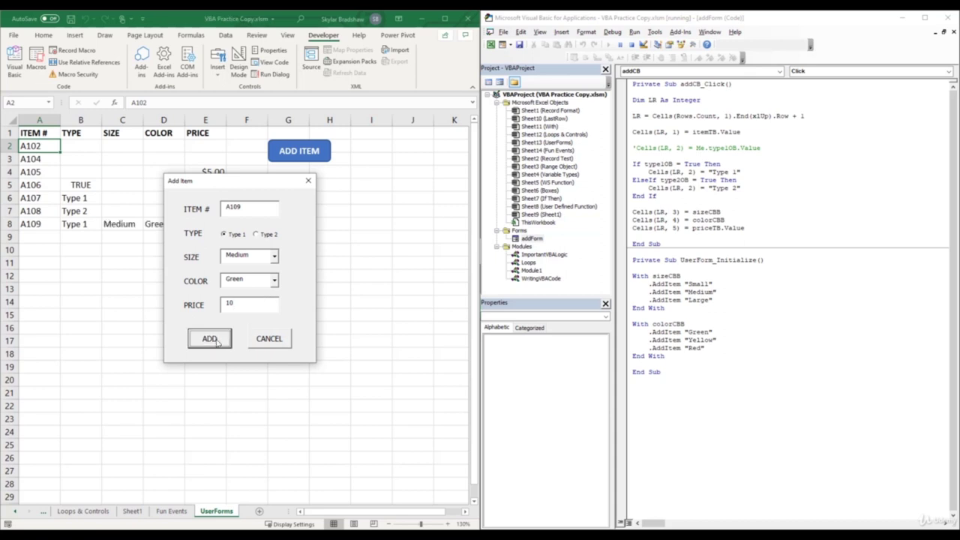
{"action": "left_click_drag", "start_coordinate": [249, 185], "coordinate": [259, 255]}
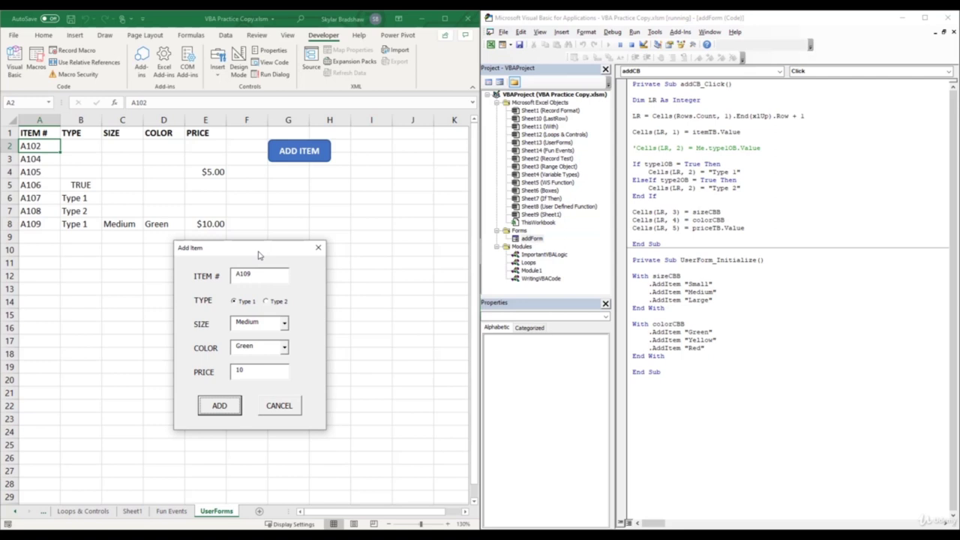
Replace the colour with Blue, add a second A109 item, then close the form
{"action": "left_click", "coordinate": [264, 346]}
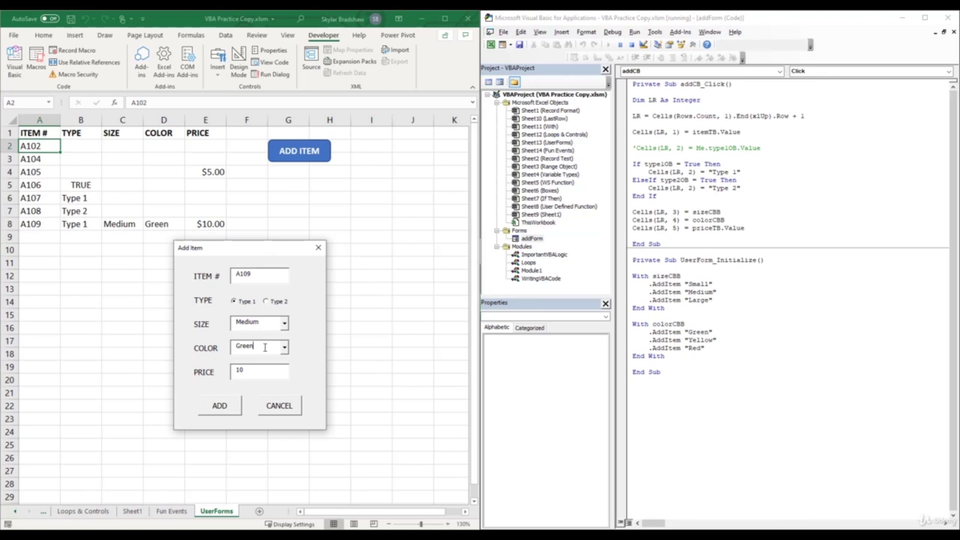
{"action": "left_click_drag", "start_coordinate": [264, 347], "coordinate": [228, 352]}
{"action": "type", "text": "Blue"}
{"action": "left_click", "coordinate": [225, 412]}
{"action": "left_click_drag", "start_coordinate": [239, 250], "coordinate": [237, 258]}
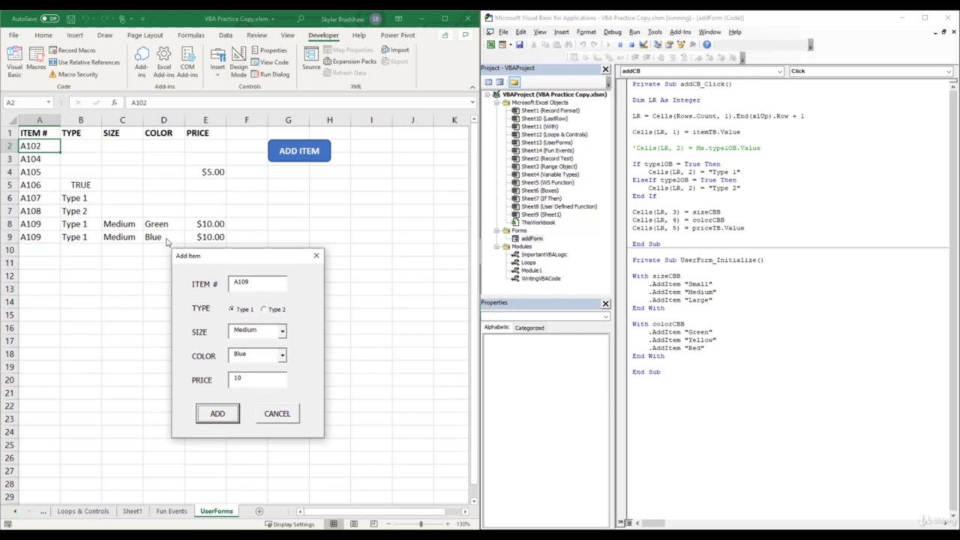
{"action": "left_click", "coordinate": [316, 256]}
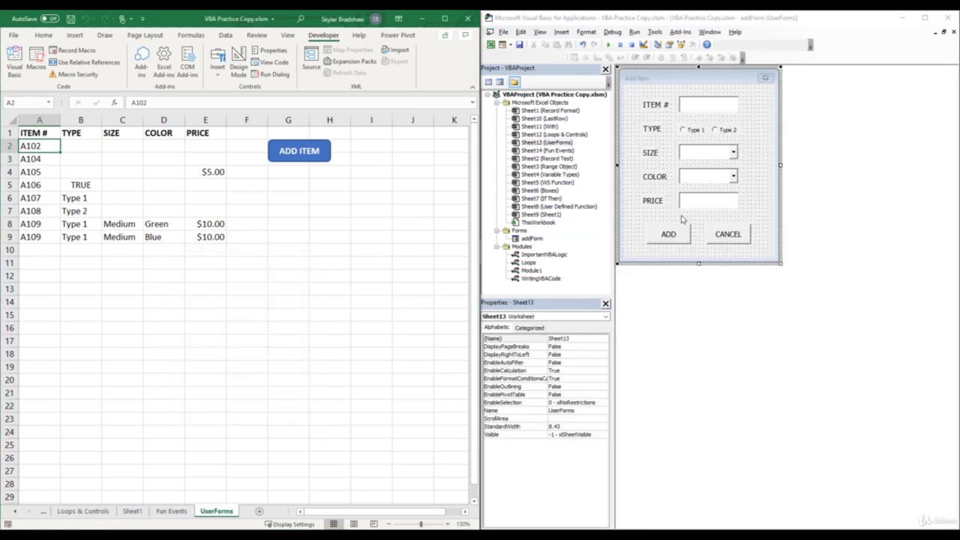
Select the SIZE and COLOR combo boxes together and set their MatchRequired property to True
{"action": "left_click", "coordinate": [745, 155]}
{"action": "left_click_drag", "start_coordinate": [744, 154], "coordinate": [722, 177]}
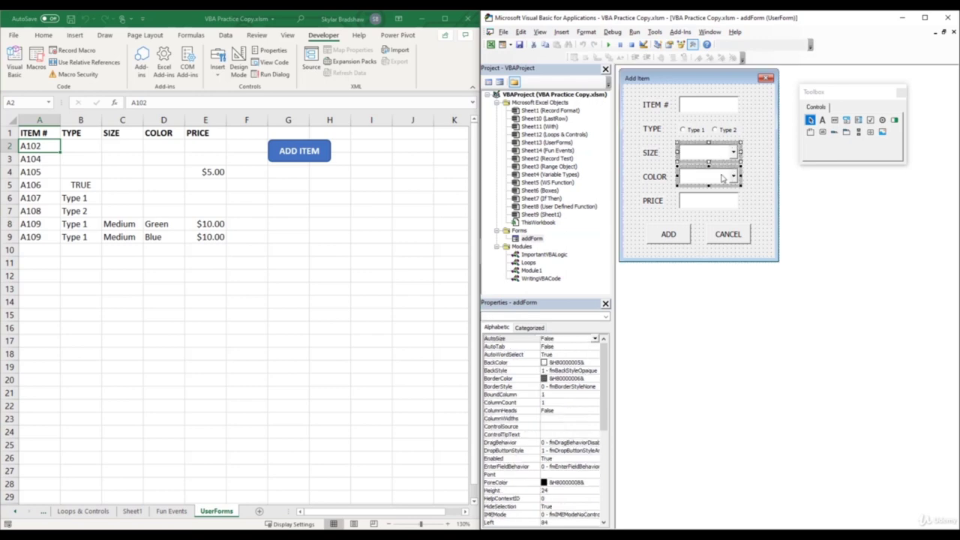
{"action": "mouse_move", "coordinate": [604, 365]}
{"action": "left_mouse_down"}
{"action": "mouse_move", "coordinate": [604, 401]}
{"action": "mouse_move", "coordinate": [507, 498]}
{"action": "left_mouse_up"}
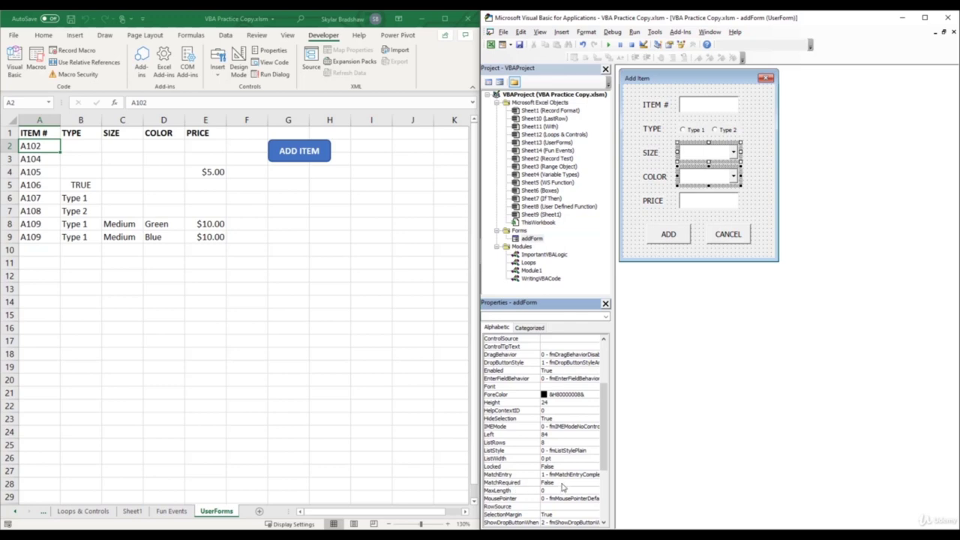
{"action": "left_click", "coordinate": [562, 485]}
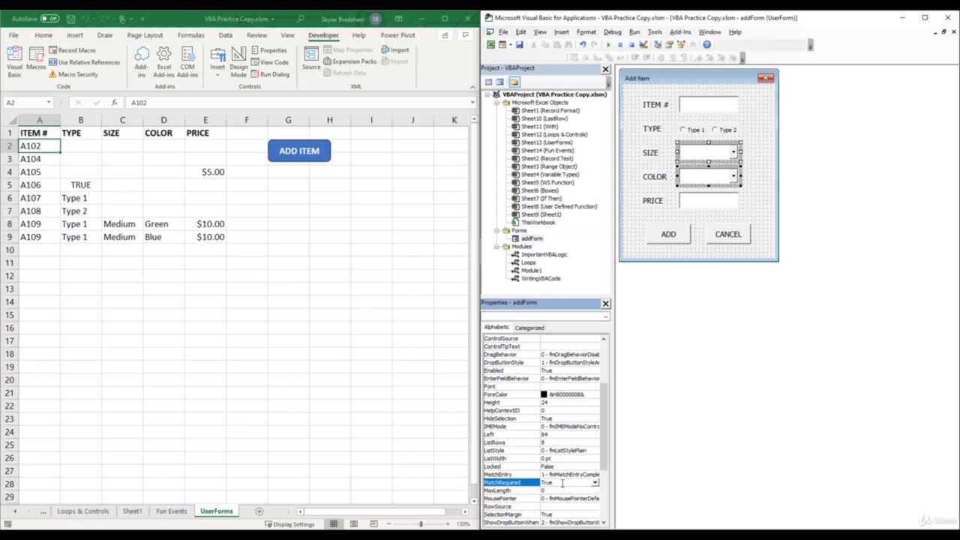
{"action": "left_click", "coordinate": [298, 150]}
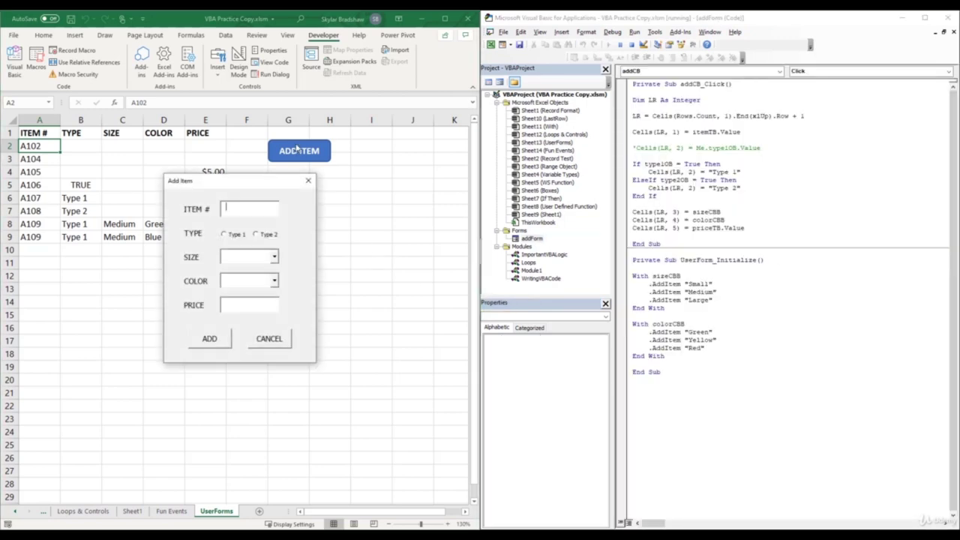
Type Blue into COLOR, try ADD, and dismiss the Invalid property value error
{"action": "left_click", "coordinate": [275, 282]}
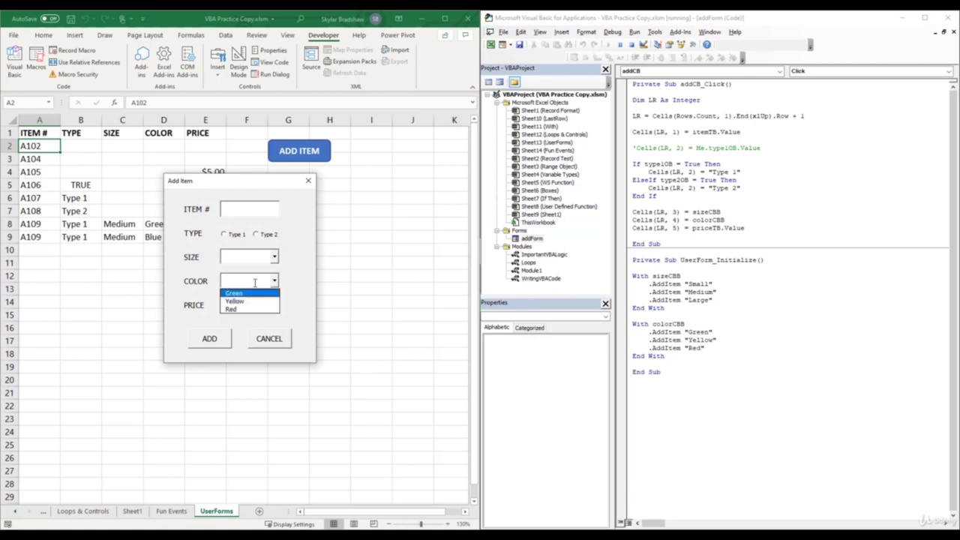
{"action": "type", "text": "Blue"}
{"action": "left_click", "coordinate": [208, 338]}
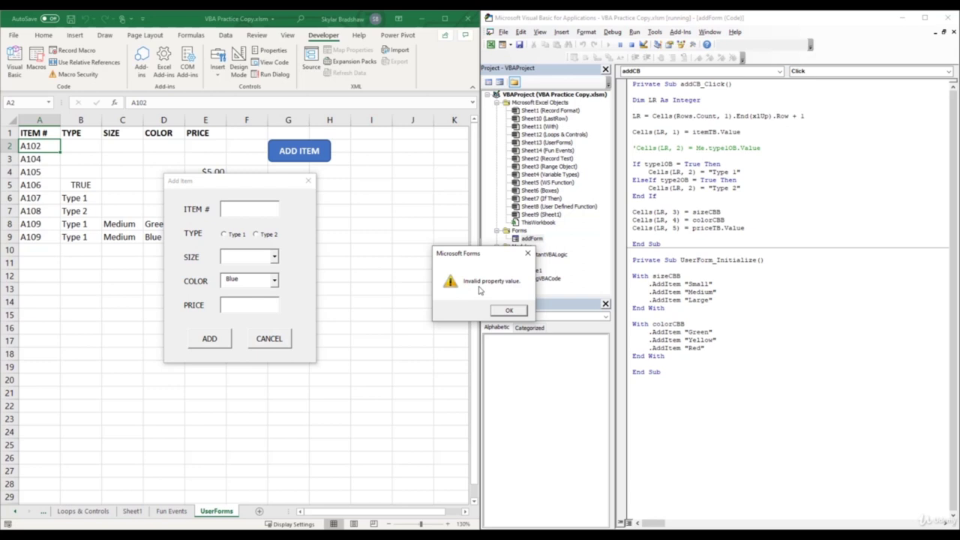
{"action": "key", "text": "Return"}
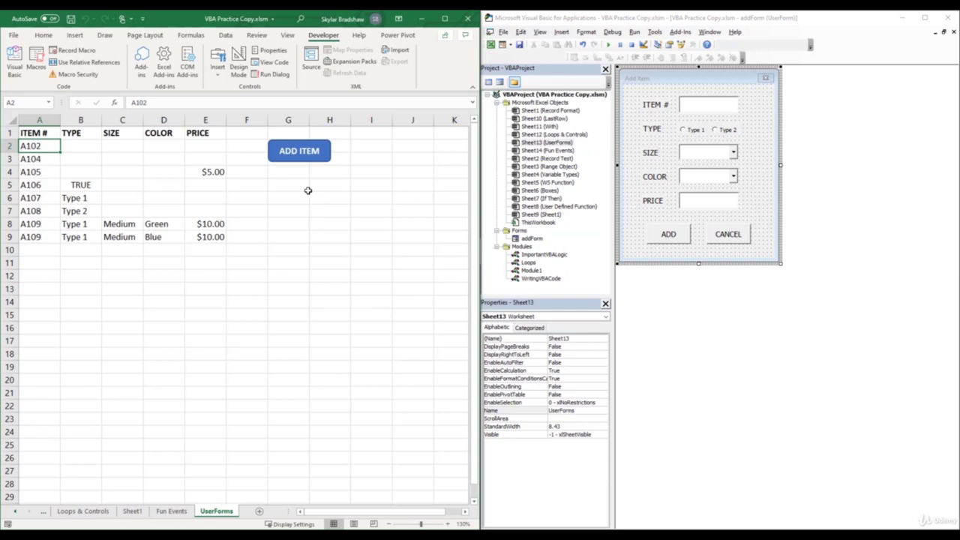
Add item A110 with Type 2, Small, Red and price 8 through the Add Item form
{"action": "left_click", "coordinate": [308, 155]}
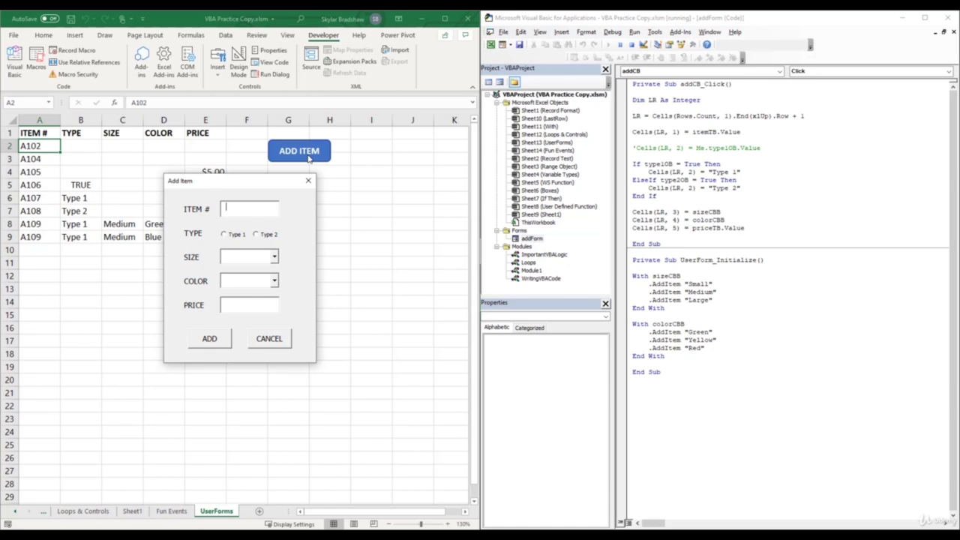
{"action": "type", "text": "A110"}
{"action": "left_click", "coordinate": [257, 234]}
{"action": "left_click", "coordinate": [275, 257]}
{"action": "left_click", "coordinate": [270, 267]}
{"action": "left_click", "coordinate": [274, 280]}
{"action": "left_click", "coordinate": [272, 310]}
{"action": "left_click", "coordinate": [271, 306]}
{"action": "type", "text": "8"}
{"action": "left_click", "coordinate": [207, 339]}
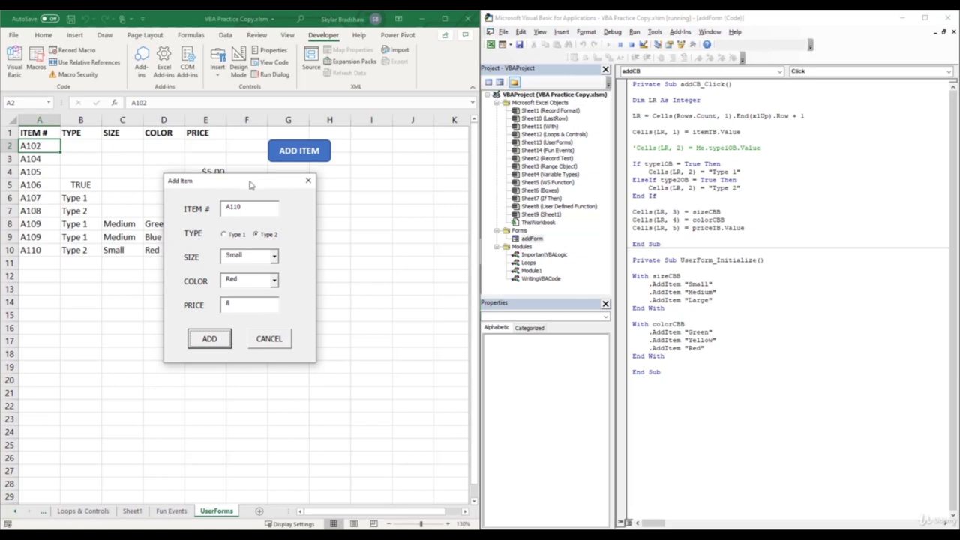
Move the form off the data rows, check the A110 entry, and close the form
{"action": "left_click_drag", "start_coordinate": [250, 183], "coordinate": [319, 188]}
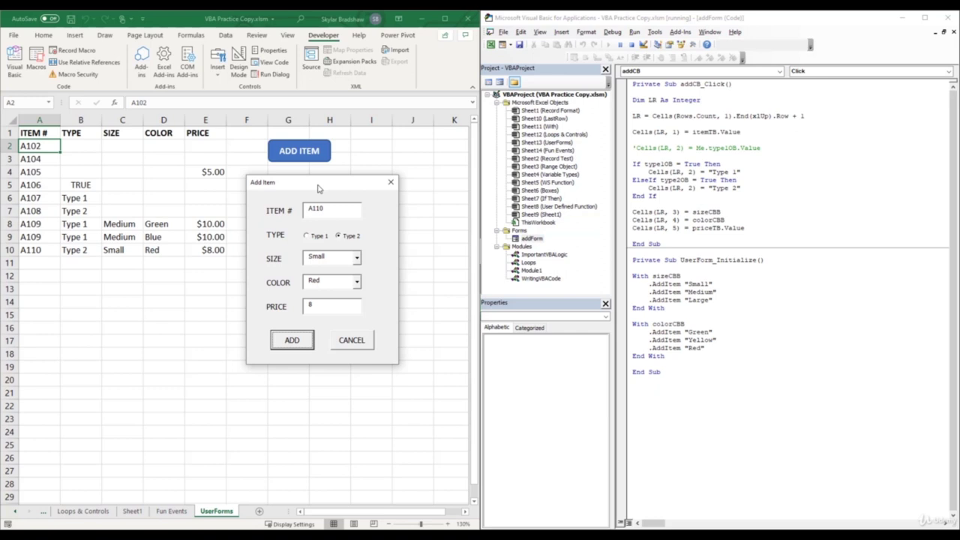
{"action": "left_click_drag", "start_coordinate": [329, 207], "coordinate": [287, 210]}
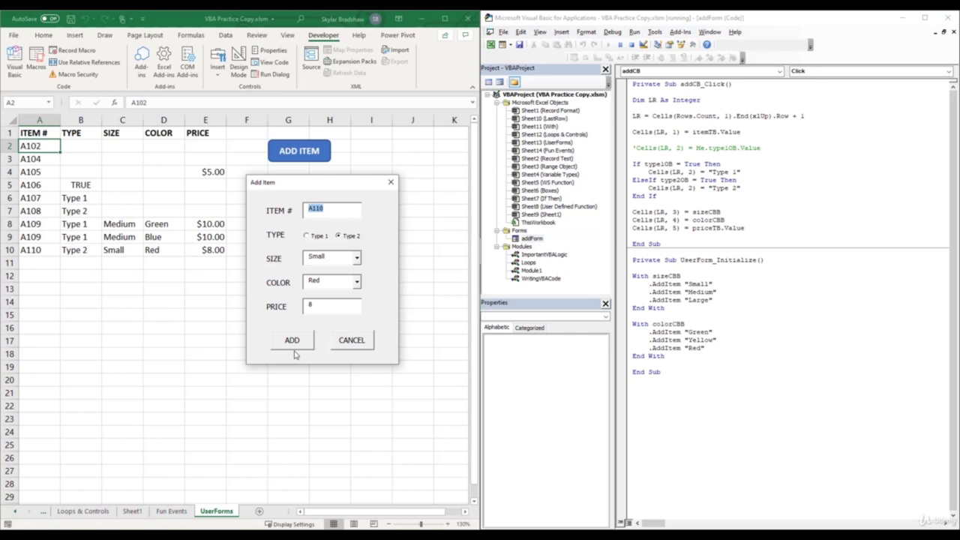
{"action": "left_click", "coordinate": [390, 181]}
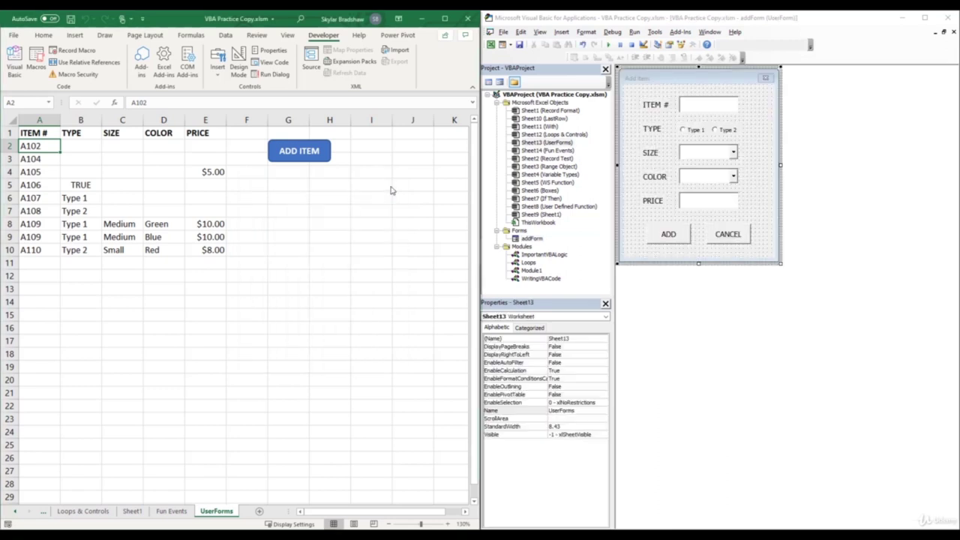
In the ADD click code, add itemTB = "" below the priceTB line
{"action": "double_click", "coordinate": [657, 237]}
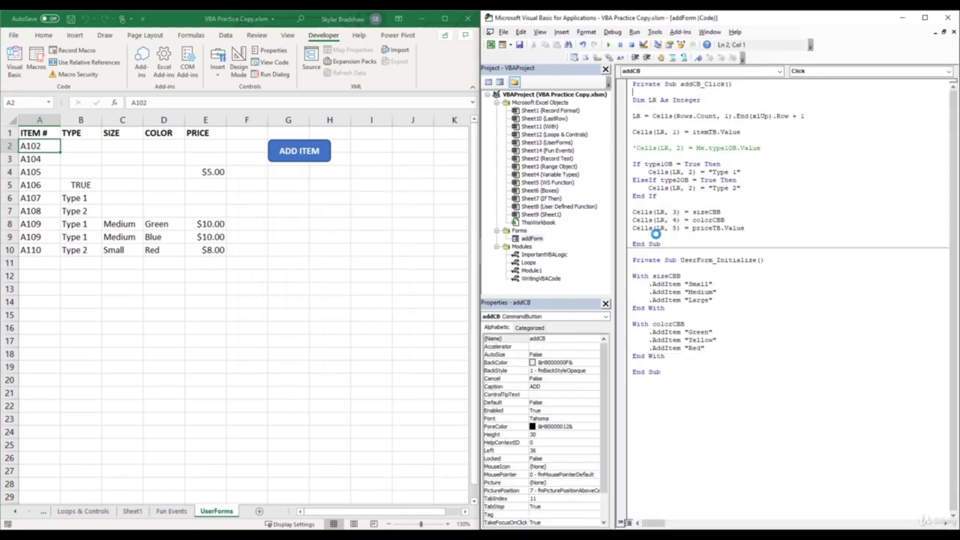
{"action": "left_click", "coordinate": [656, 235]}
{"action": "key", "text": "Return"}
{"action": "key", "text": "Return"}
{"action": "key", "text": "Up"}
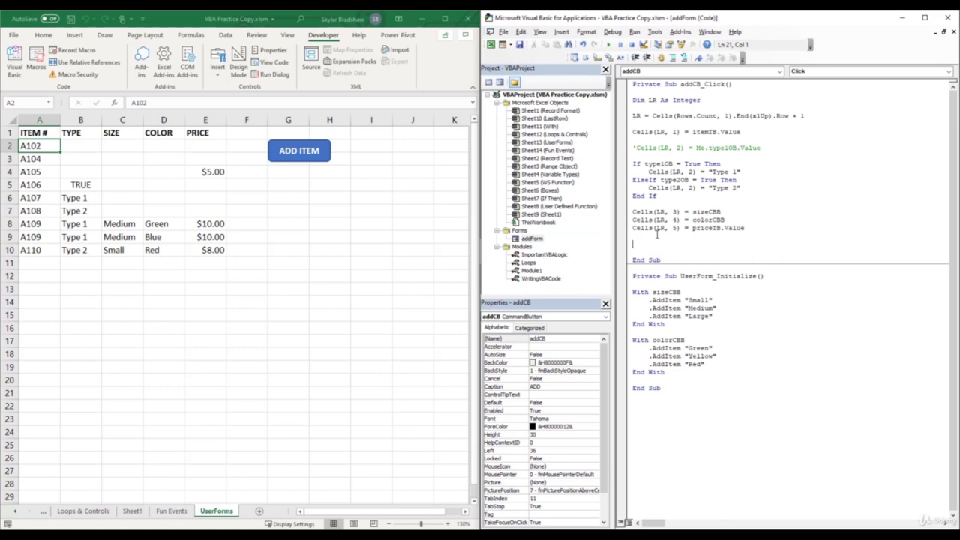
{"action": "type", "text": "itemtb = \"\""}
Add resets type1OB = False, type2OB = False, and empty sizeCBB, colorCBB and priceTB
{"action": "key", "text": "Return"}
{"action": "type", "text": "type"}
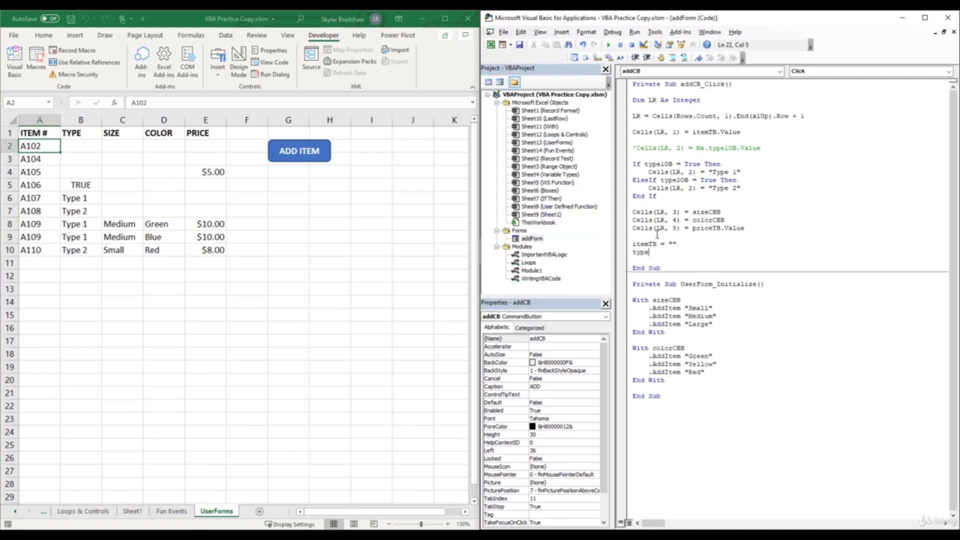
{"action": "type", "text": "1ob ="}
{"action": "type", "text": "false"}
{"action": "key", "text": "Return"}
{"action": "type", "text": "type2ob = false"}
{"action": "key", "text": "Return"}
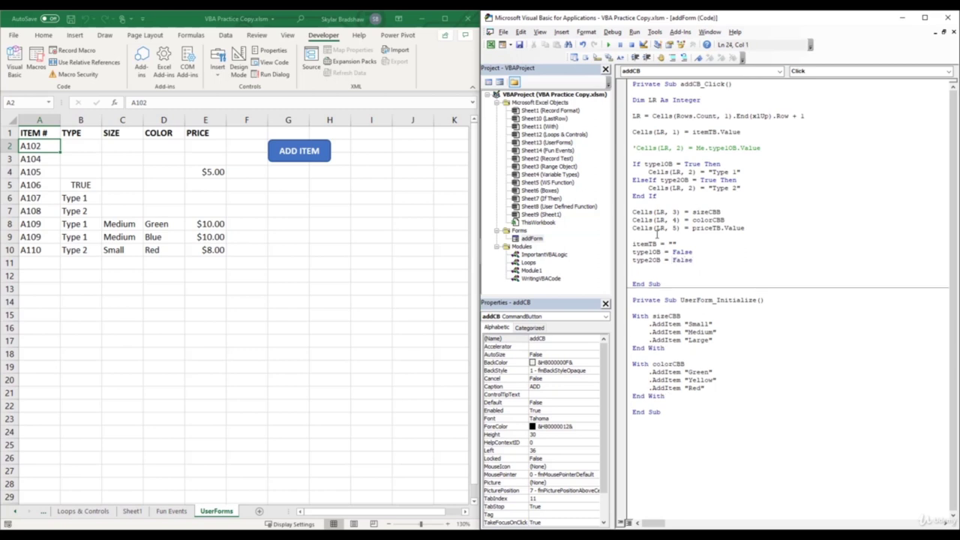
{"action": "type", "text": "sizecbb = \"\""}
{"action": "key", "text": "Return"}
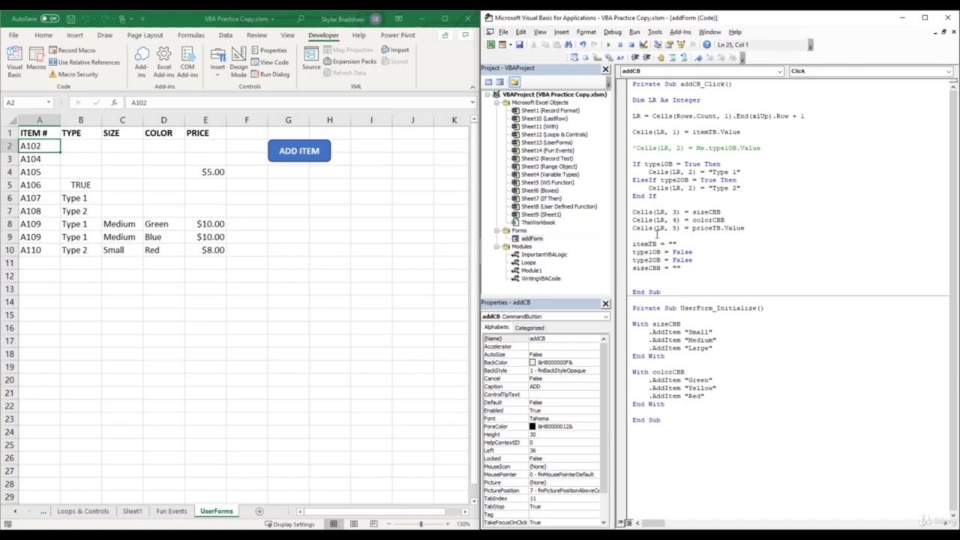
{"action": "type", "text": "colorcbb = \"\""}
{"action": "key", "text": "Return"}
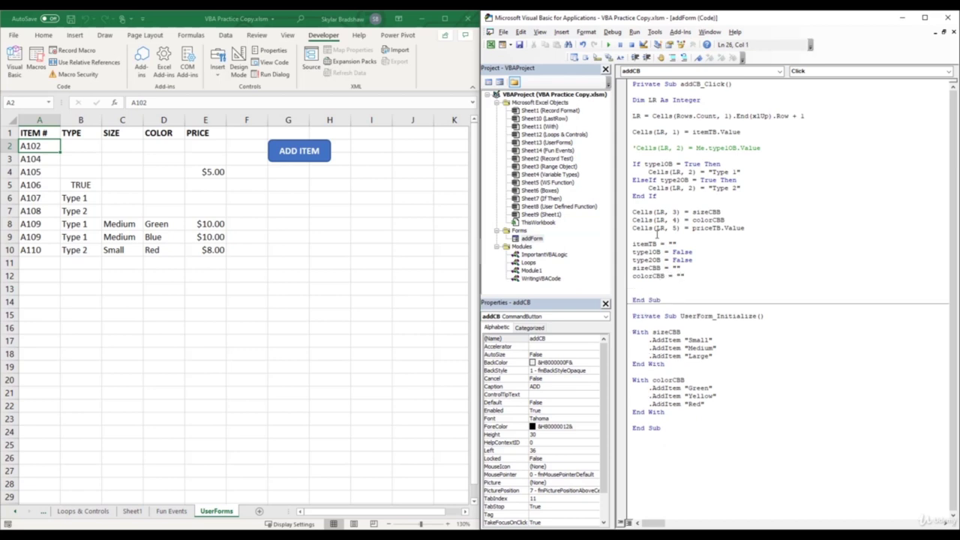
{"action": "type", "text": "pricetb = \"\""}
{"action": "key", "text": "Down"}
Start the Add Item form and enter A111 with Type 1, Large and Yellow
{"action": "left_click", "coordinate": [312, 159]}
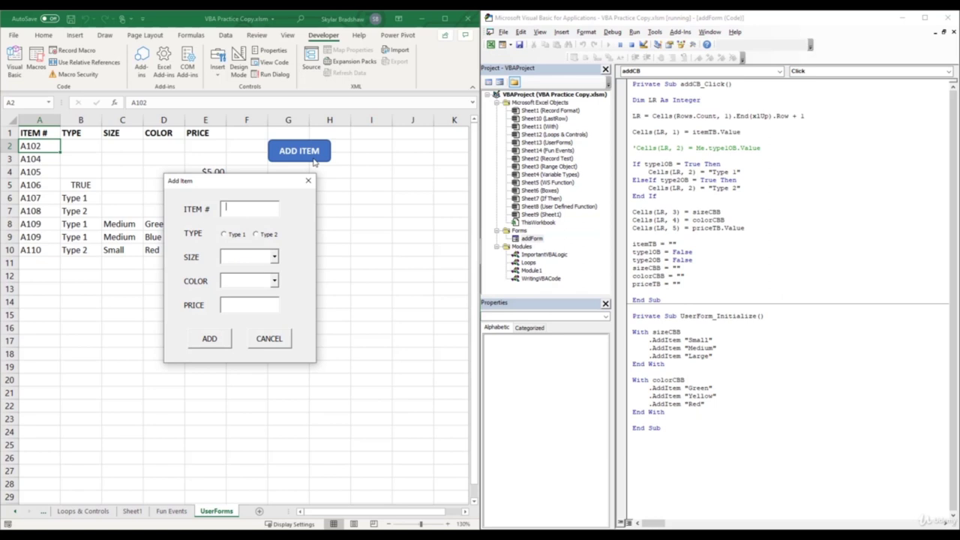
{"action": "type", "text": "A111"}
{"action": "key", "text": "Tab"}
{"action": "left_click", "coordinate": [224, 235]}
{"action": "left_click", "coordinate": [274, 257]}
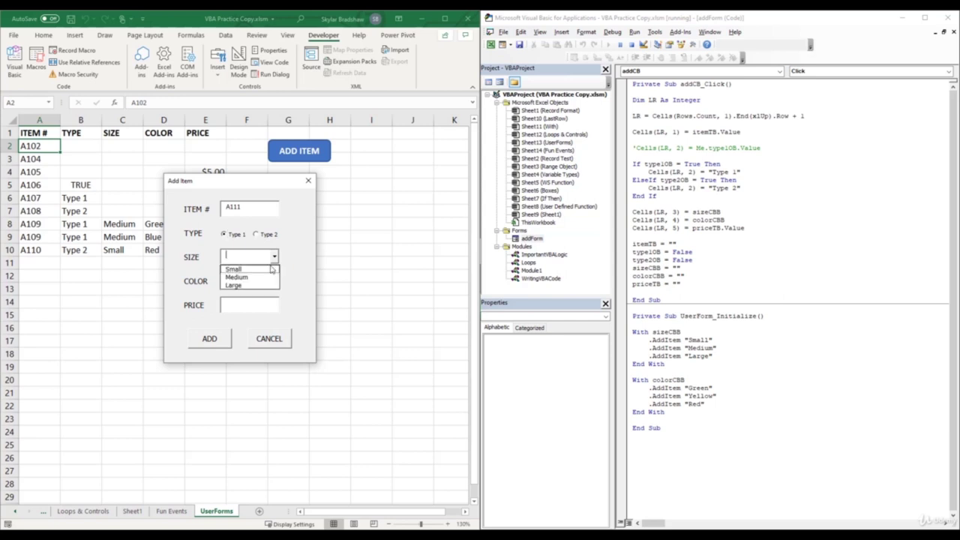
{"action": "left_click", "coordinate": [272, 286]}
{"action": "left_click", "coordinate": [274, 282]}
{"action": "left_click", "coordinate": [258, 298]}
Enter price 7, add A111 as row 11, and close the form
{"action": "left_click", "coordinate": [264, 306]}
{"action": "type", "text": "7"}
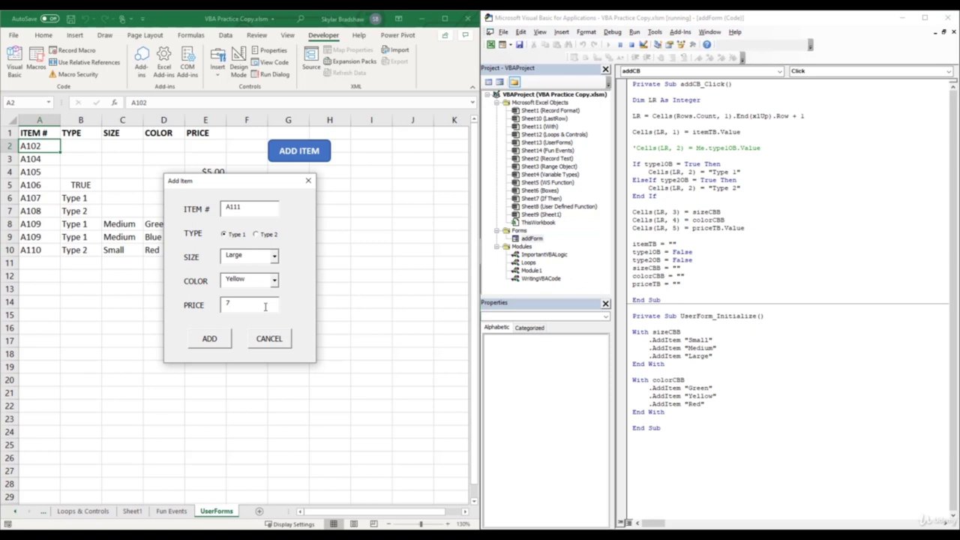
{"action": "left_click", "coordinate": [222, 342]}
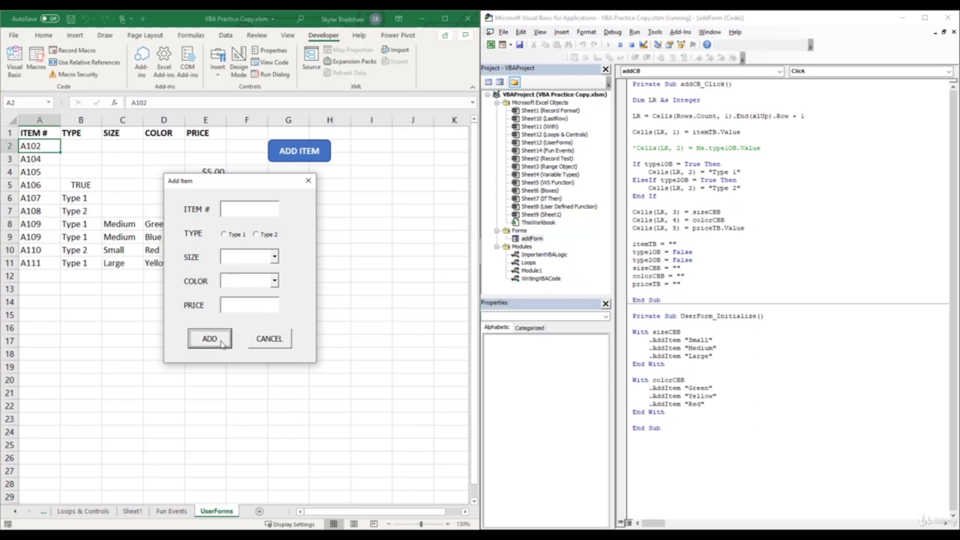
{"action": "left_click_drag", "start_coordinate": [260, 188], "coordinate": [380, 208]}
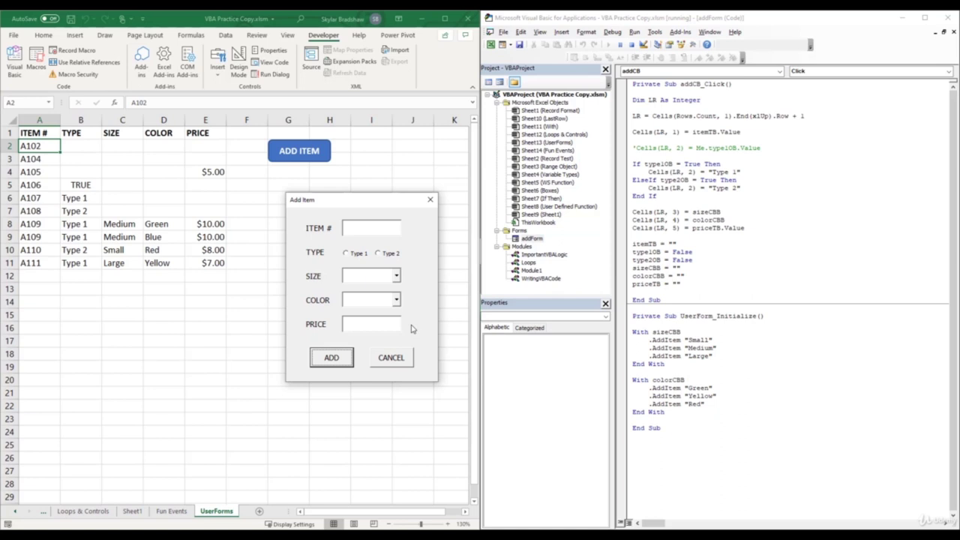
{"action": "key", "text": "Escape"}
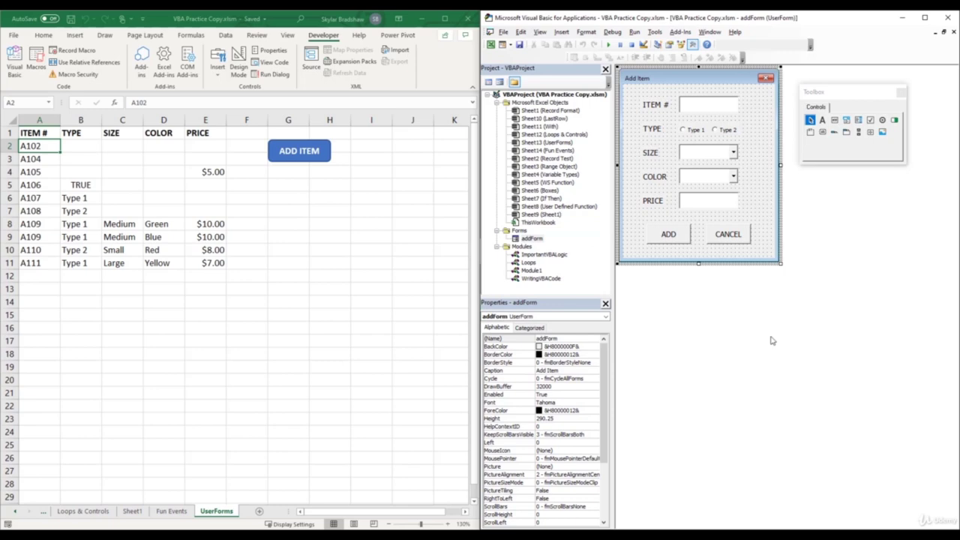
Add item A112 to the sheet through the Add Item form
{"action": "left_click", "coordinate": [303, 161]}
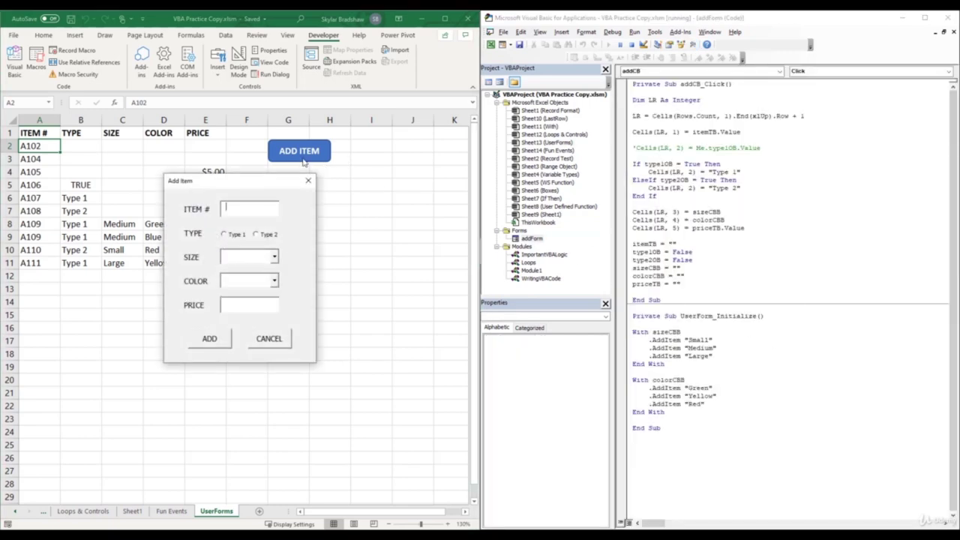
{"action": "type", "text": "A112"}
{"action": "left_click", "coordinate": [222, 339]}
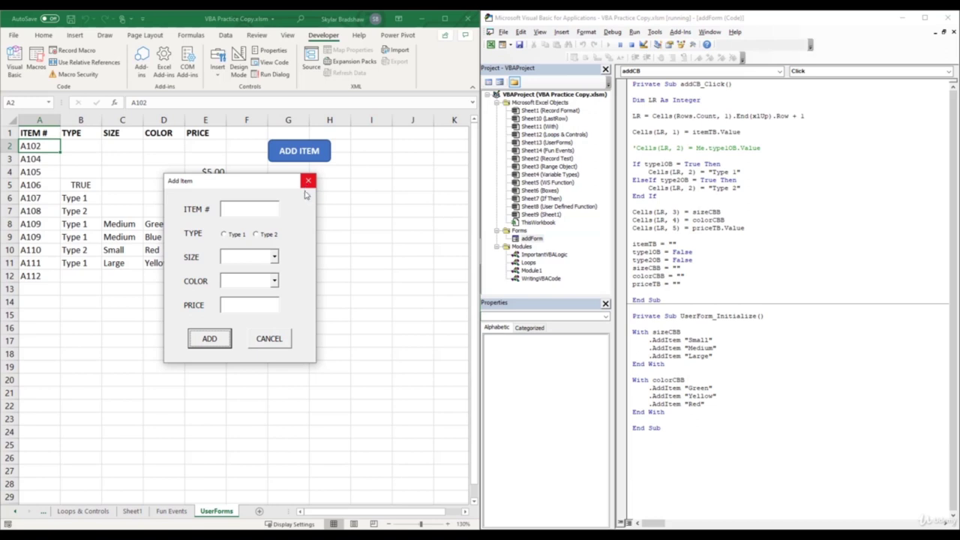
Find CANCEL does nothing, close the form, and create the empty cancelCB_Click handler
{"action": "left_click", "coordinate": [282, 341]}
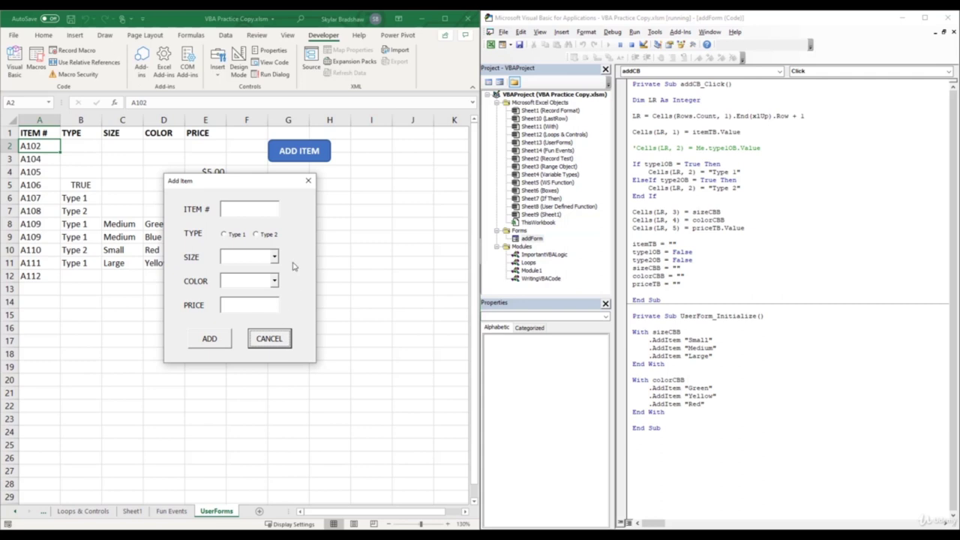
{"action": "left_click", "coordinate": [308, 181]}
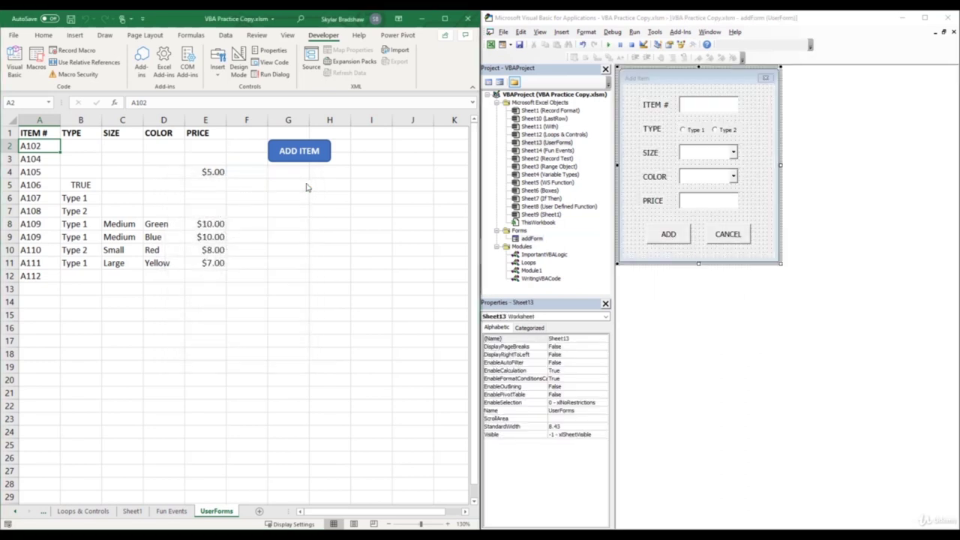
{"action": "double_click", "coordinate": [727, 236]}
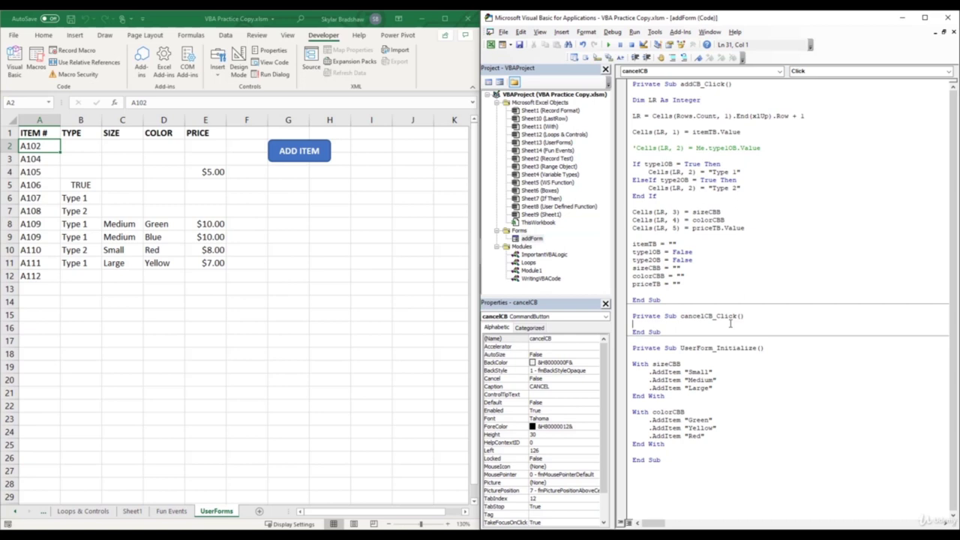
Write Unload Me inside the cancelCB_Click procedure
{"action": "key", "text": "Return"}
{"action": "key", "text": "Return"}
{"action": "key", "text": "Up"}
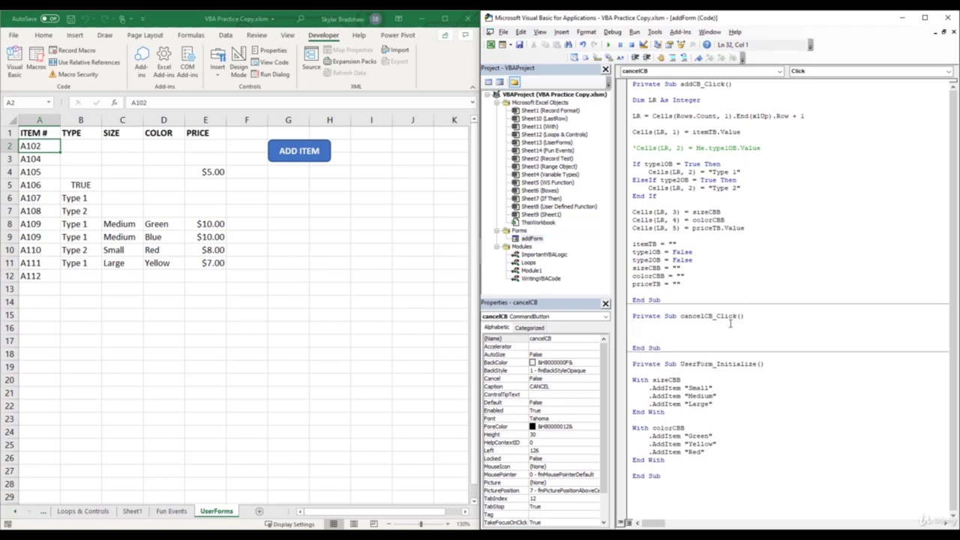
{"action": "type", "text": "unload me"}
{"action": "key", "text": "Return"}
Run the Add Item form, verify CANCEL closes it, and return to the worksheet
{"action": "left_click", "coordinate": [302, 165]}
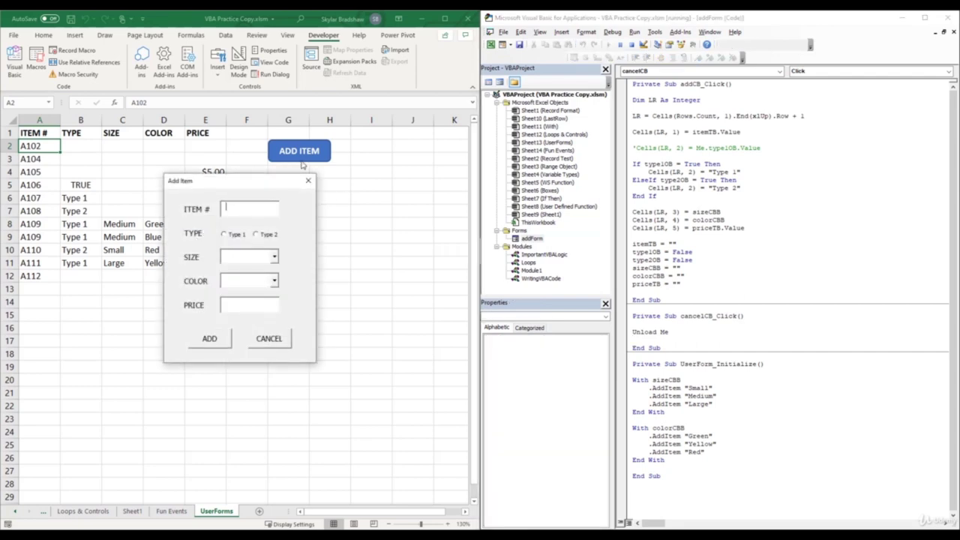
{"action": "left_click", "coordinate": [269, 339]}
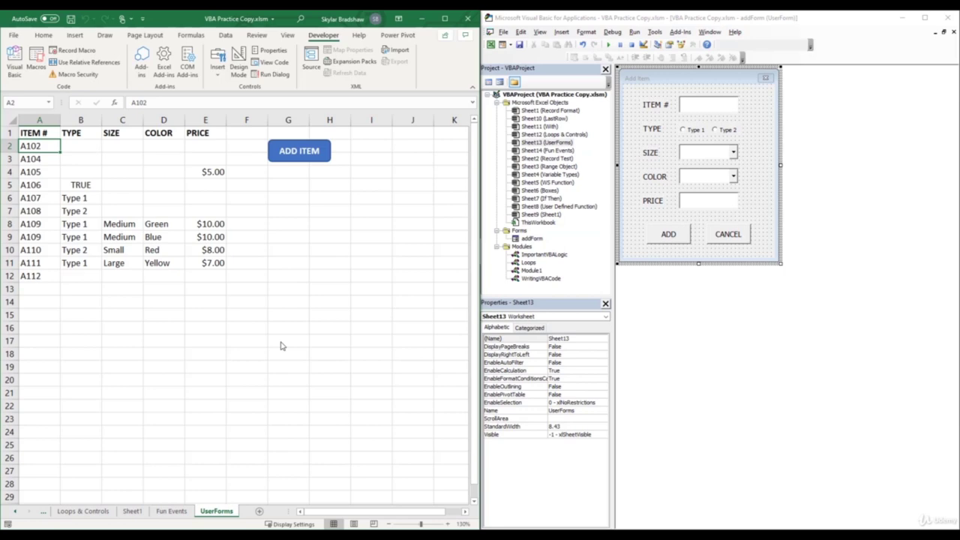
{"action": "left_click", "coordinate": [739, 374]}
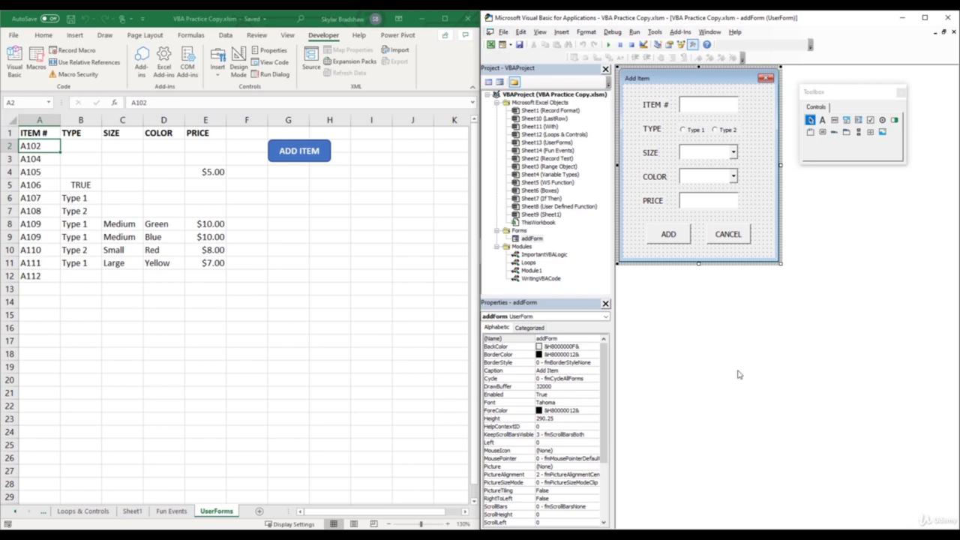
{"action": "left_click", "coordinate": [390, 275]}
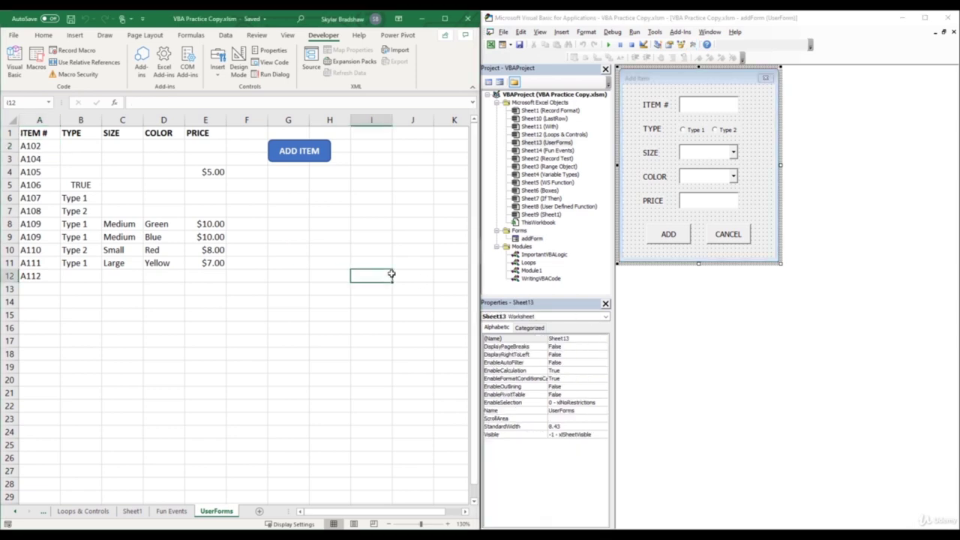
Protect the UserForms sheet and confirm that editing a cell triggers the protection warning
{"action": "left_click", "coordinate": [263, 39]}
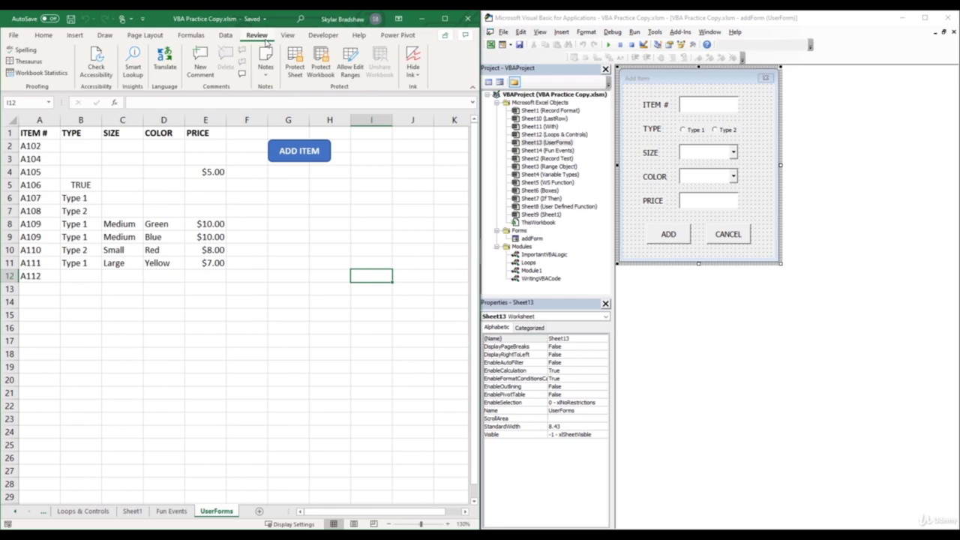
{"action": "left_click", "coordinate": [297, 69]}
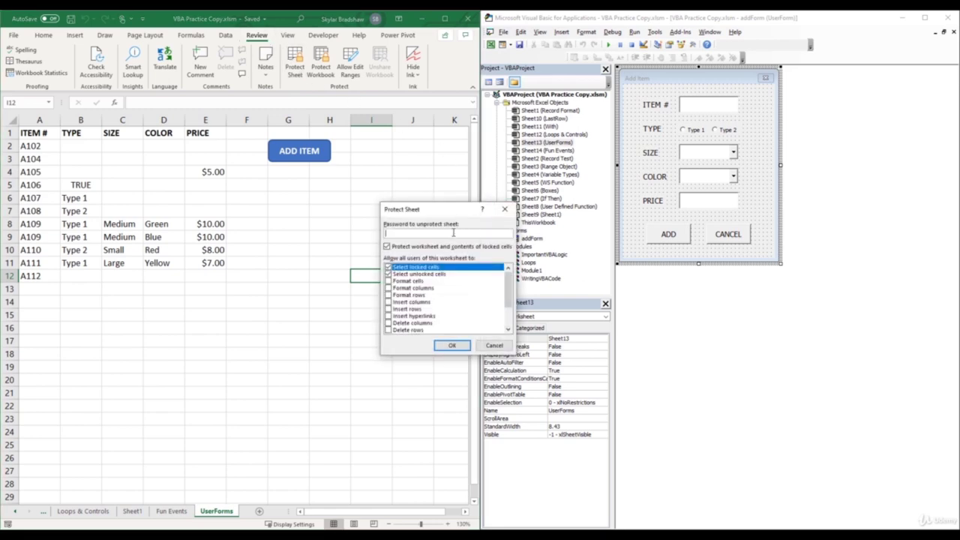
{"action": "left_click", "coordinate": [452, 345]}
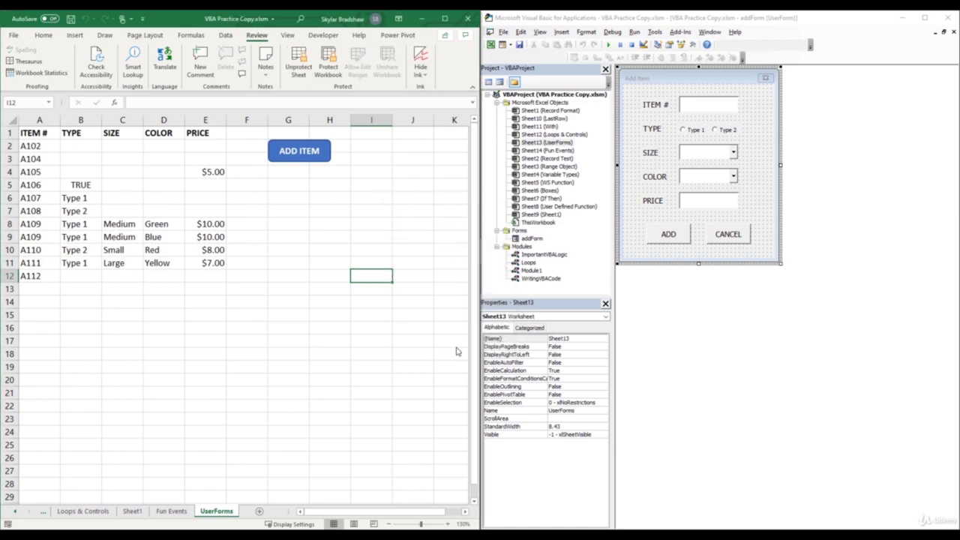
{"action": "double_click", "coordinate": [297, 277]}
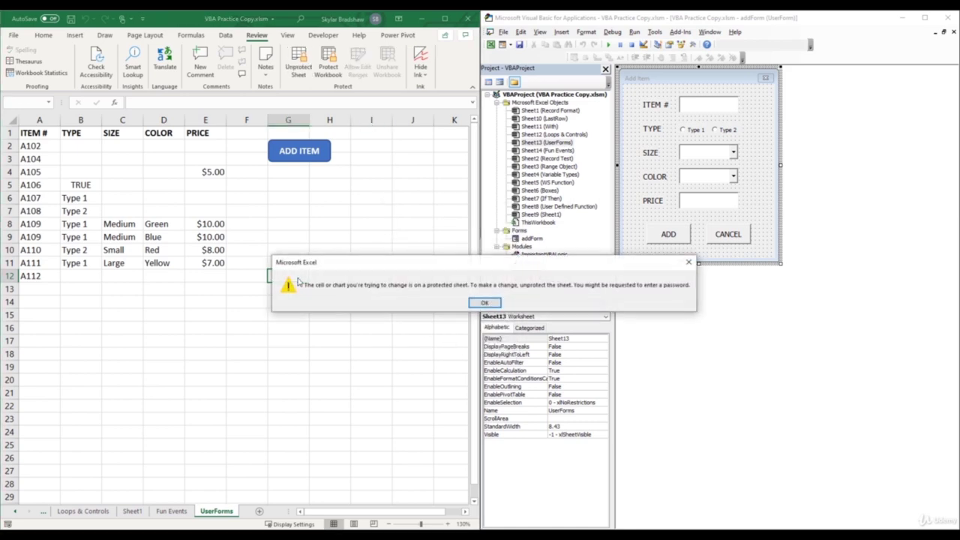
{"action": "left_click", "coordinate": [480, 302]}
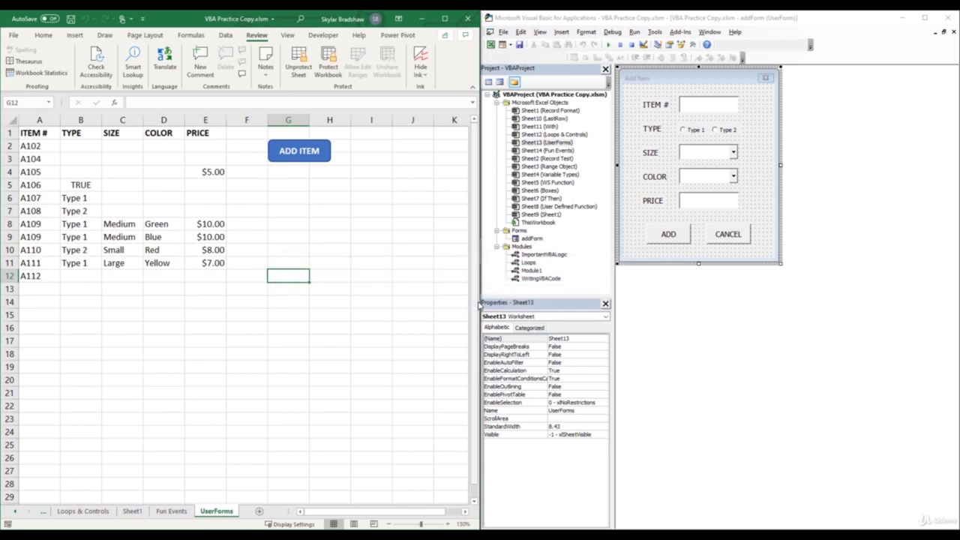
Try adding A113 through the form and end the macro at the run-time error
{"action": "left_click", "coordinate": [314, 159]}
{"action": "type", "text": "A113"}
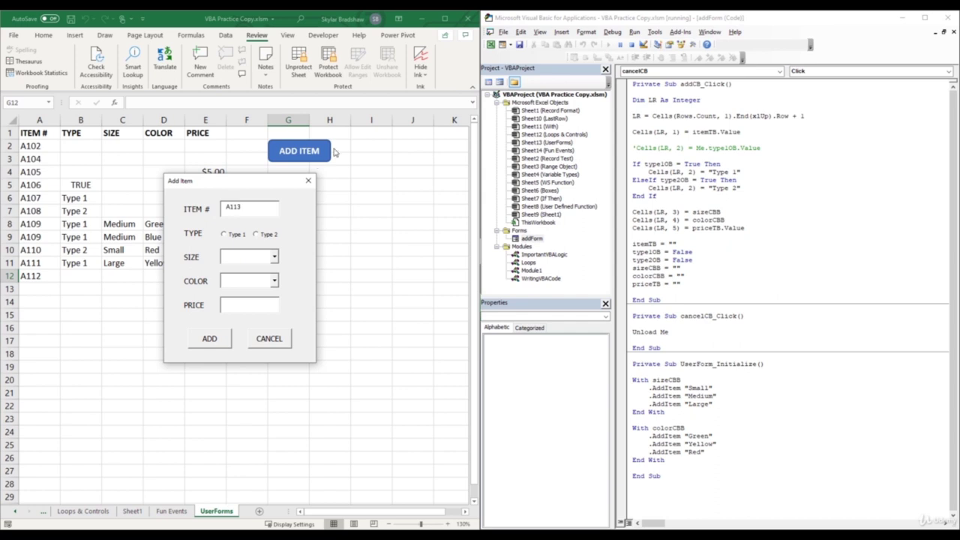
{"action": "left_click", "coordinate": [223, 344]}
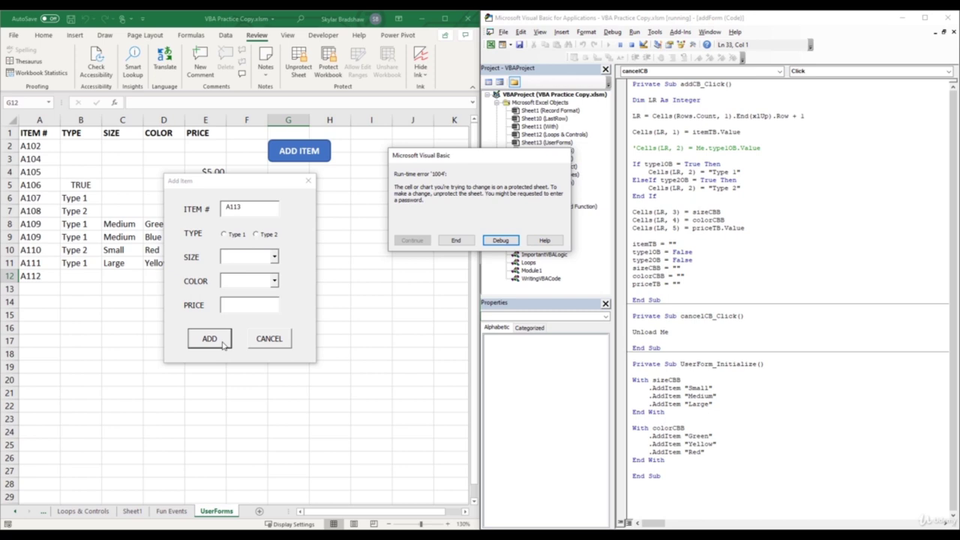
{"action": "left_click", "coordinate": [460, 242]}
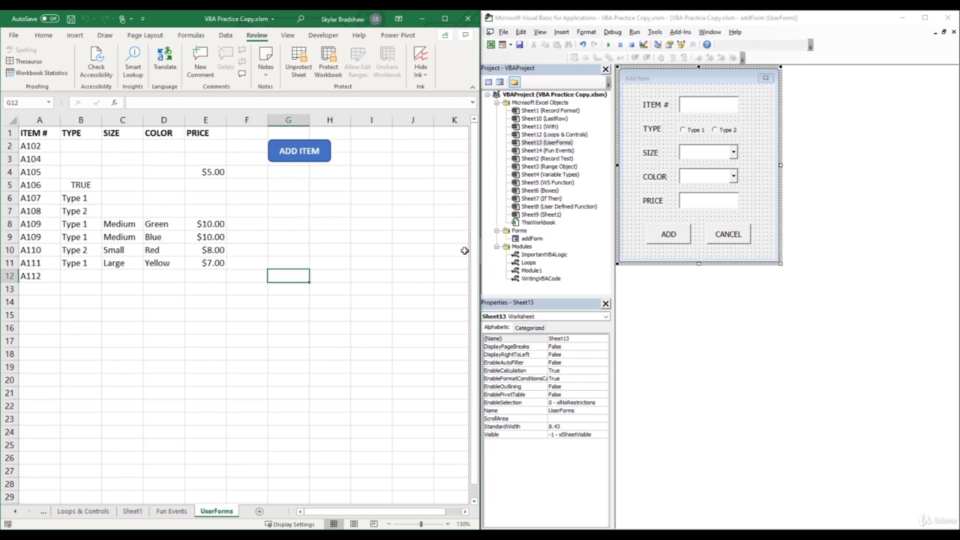
Insert ActiveSheet.Unprotect as the first line of the ADD click code
{"action": "double_click", "coordinate": [656, 240]}
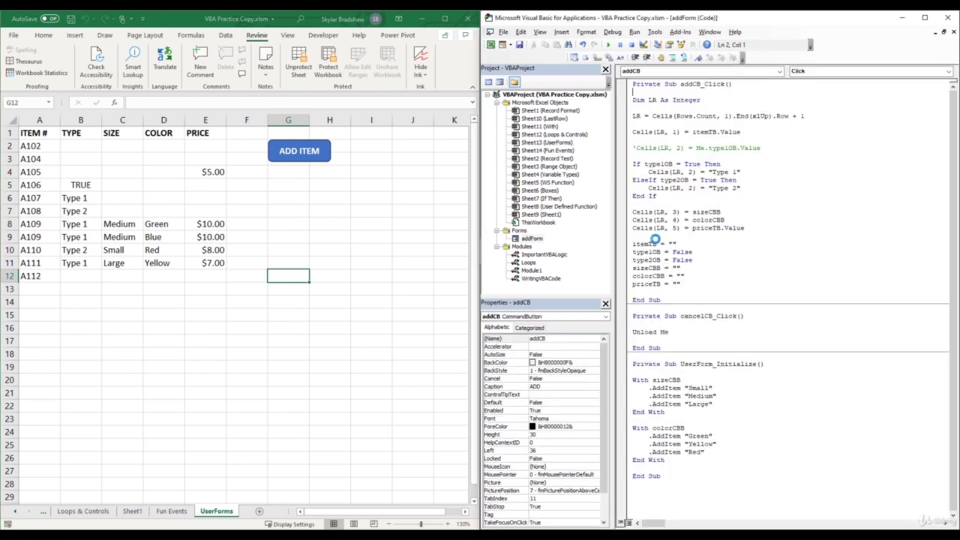
{"action": "key", "text": "Return"}
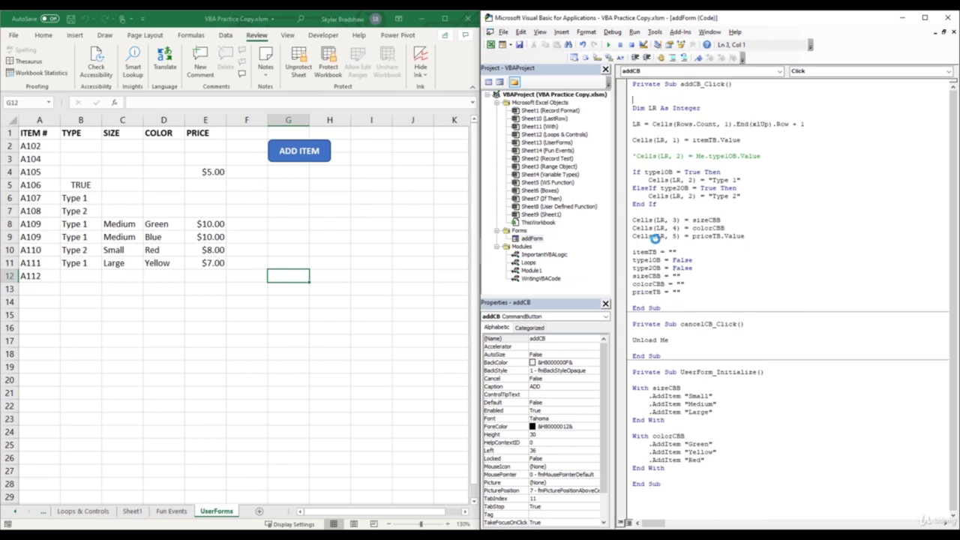
{"action": "type", "text": "activesheet.unprotect"}
{"action": "key", "text": "Return"}
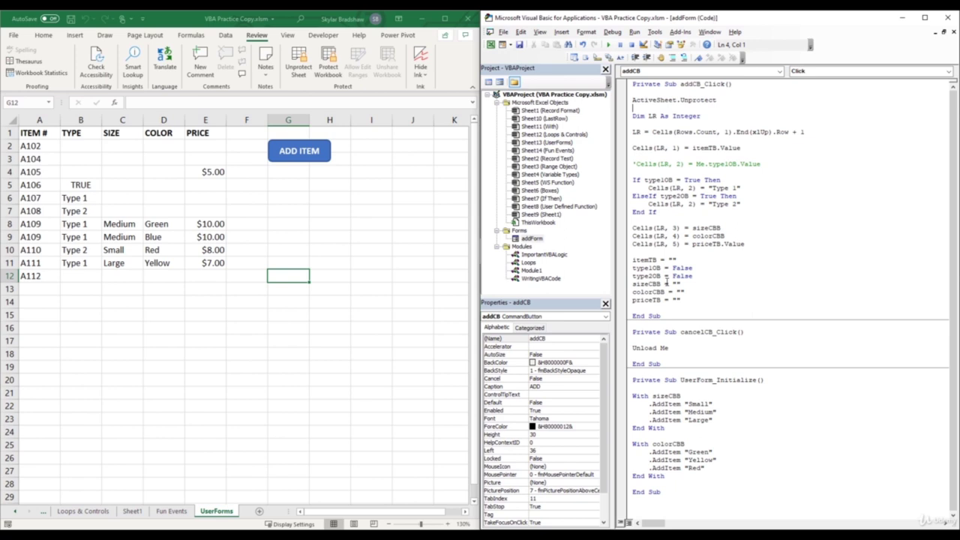
Add Sheets("UserForms").Protect after the field-clearing lines before End Sub
{"action": "left_click", "coordinate": [650, 307]}
{"action": "key", "text": "Return"}
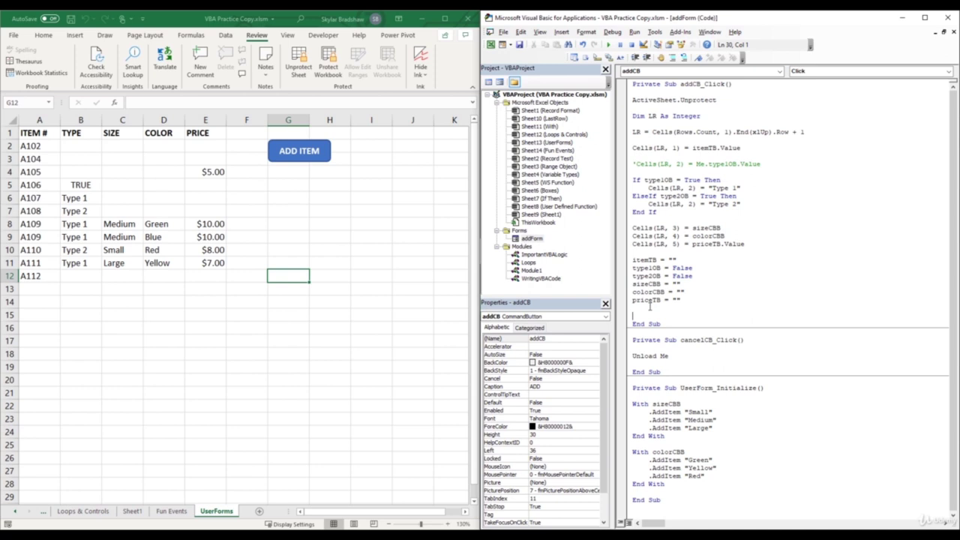
{"action": "type", "text": "sheets("}
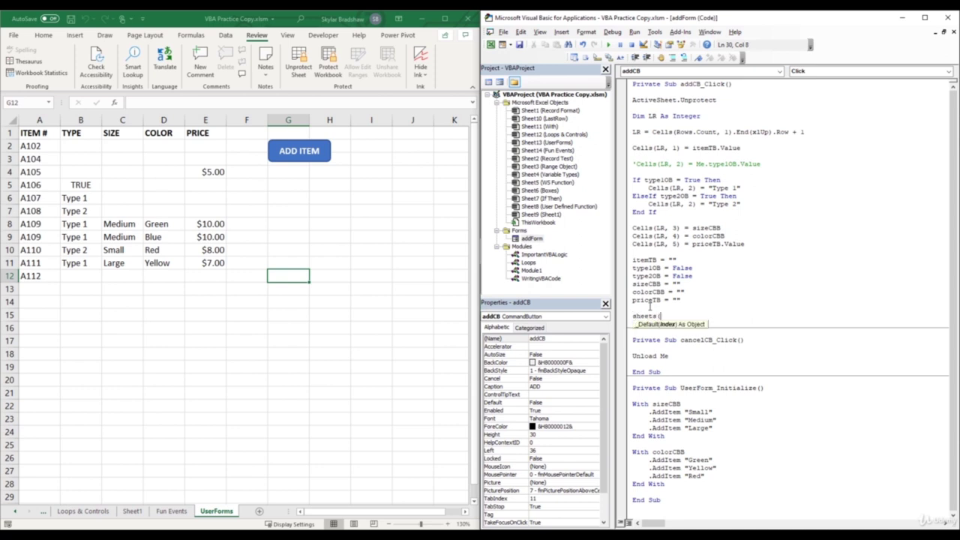
{"action": "type", "text": "\""}
{"action": "type", "text": "UserForms\").Protect"}
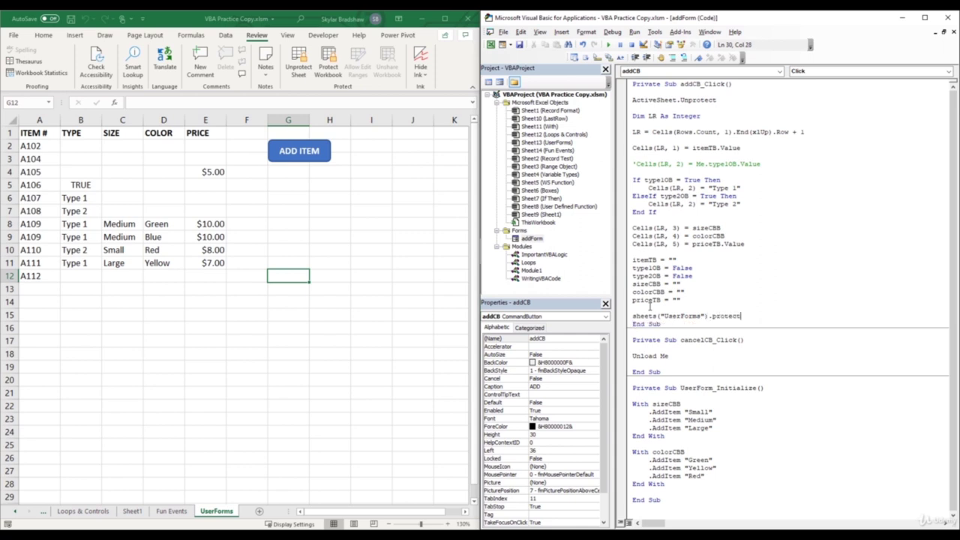
{"action": "key", "text": "Return"}
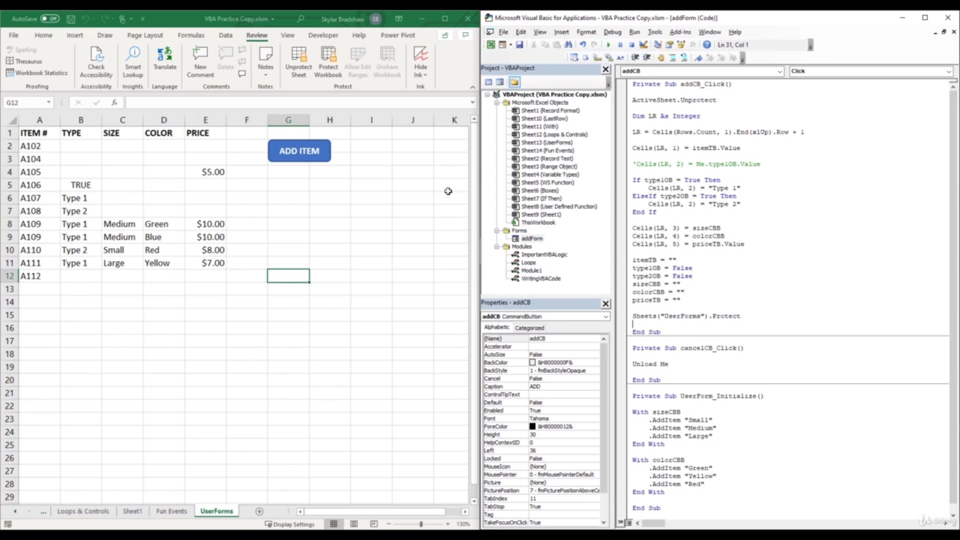
Add item A113 into row 13 through the form, then cancel to close it
{"action": "left_click", "coordinate": [310, 161]}
{"action": "type", "text": "A"}
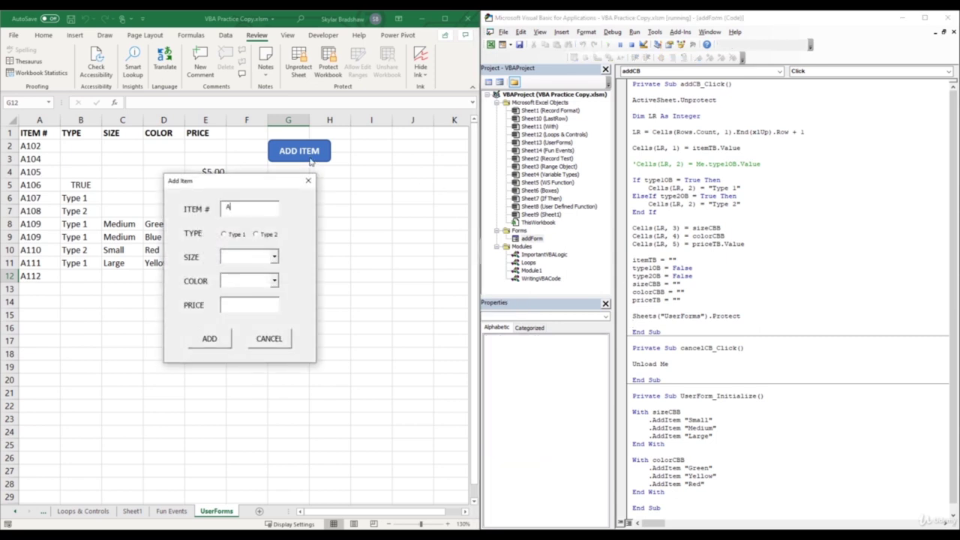
{"action": "type", "text": "113"}
{"action": "left_click", "coordinate": [210, 344]}
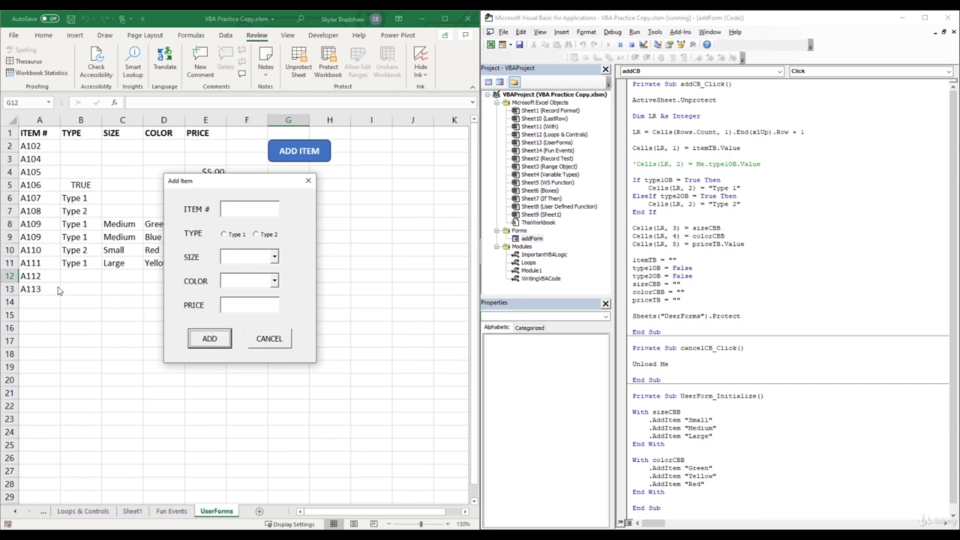
{"action": "left_click", "coordinate": [272, 342]}
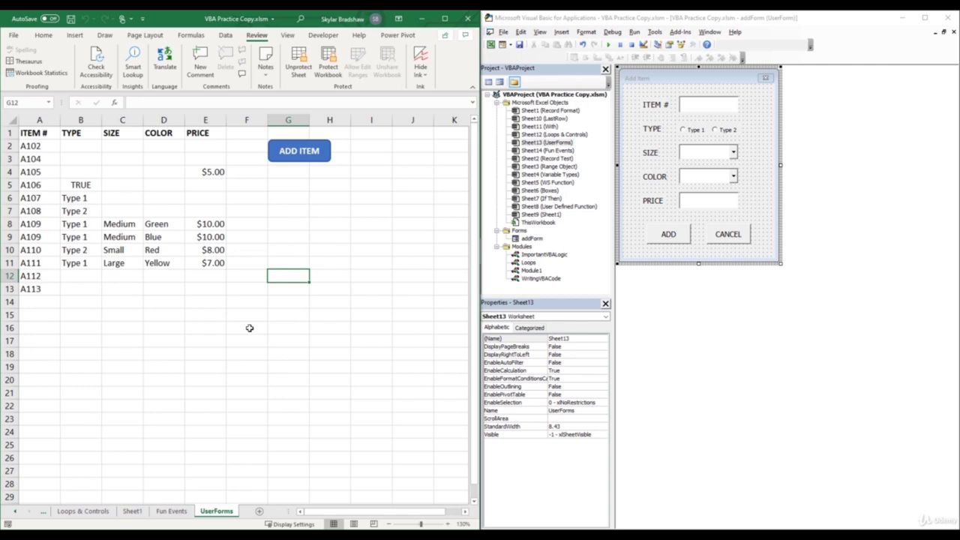
Confirm the sheet is still protected by trying to edit D9 and dismissing the warning
{"action": "double_click", "coordinate": [164, 236]}
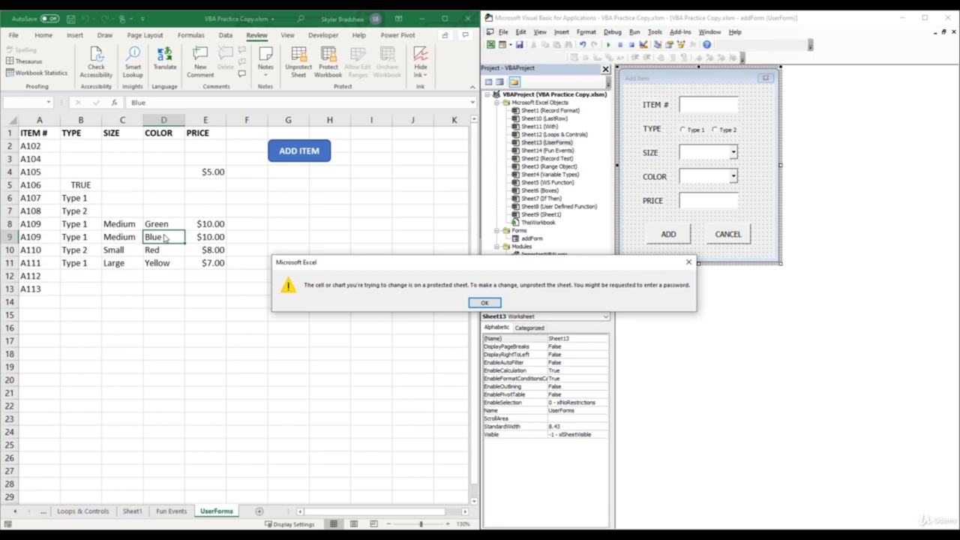
{"action": "left_click", "coordinate": [485, 304]}
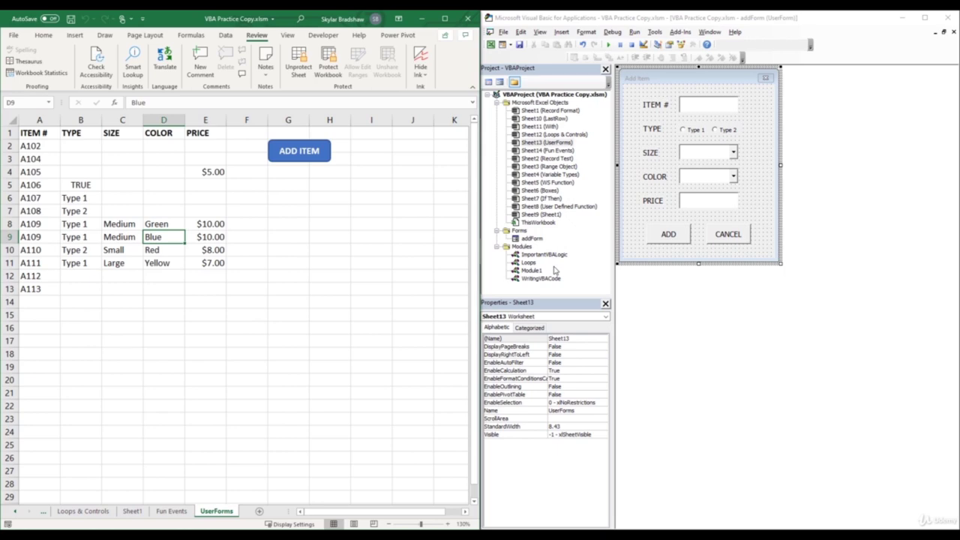
{"action": "double_click", "coordinate": [668, 237]}
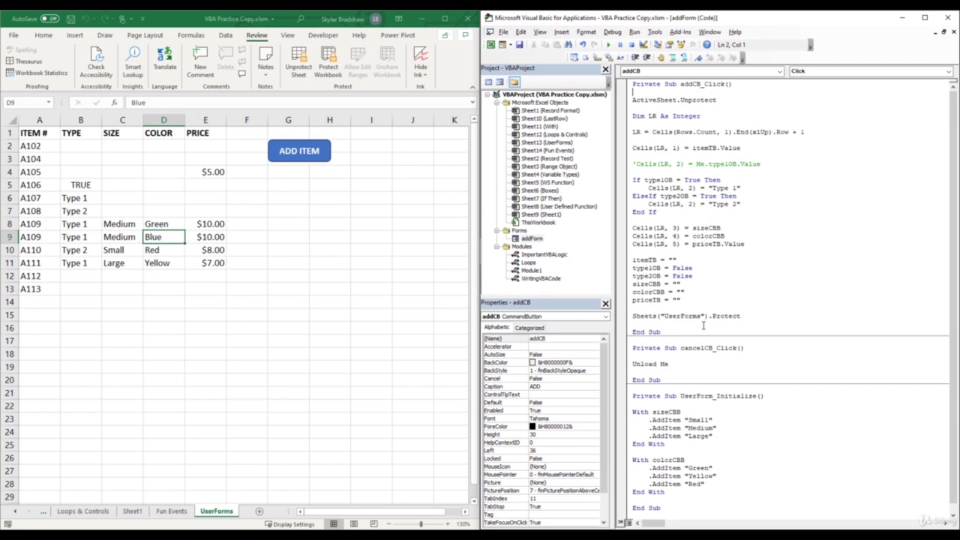
Insert a blank line at the top of addCB_Click, trying then erasing 'call unprotect'
{"action": "key", "text": "Return"}
{"action": "type", "text": "call"}
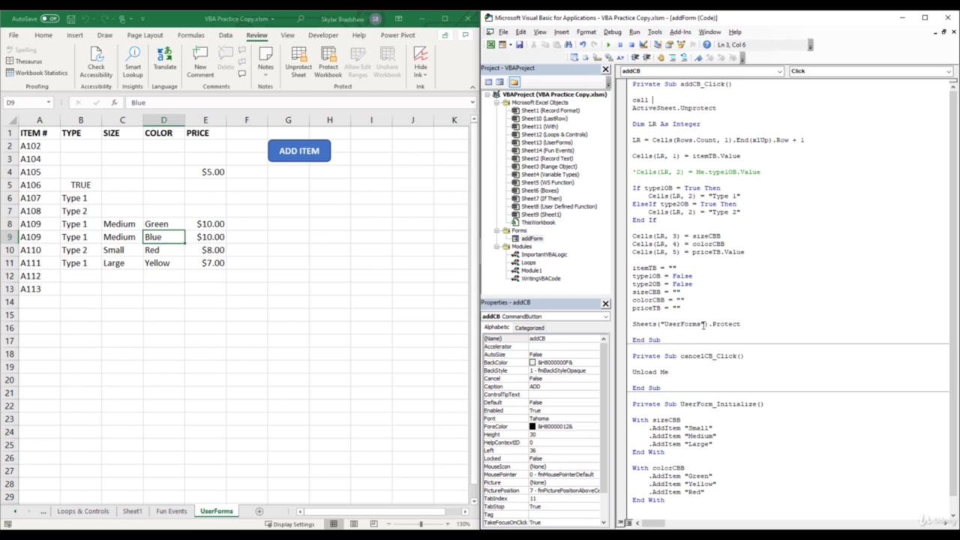
{"action": "type", "text": "unprotect"}
{"action": "key", "text": "BackSpace"}
{"action": "key", "text": "BackSpace"}
{"action": "key", "text": "BackSpace"}
{"action": "key", "text": "BackSpace"}
{"action": "key", "text": "BackSpace"}
{"action": "key", "text": "BackSpace"}
{"action": "key", "text": "BackSpace"}
{"action": "key", "text": "BackSpace"}
{"action": "key", "text": "BackSpace"}
{"action": "key", "text": "BackSpace"}
{"action": "key", "text": "BackSpace"}
{"action": "key", "text": "BackSpace"}
{"action": "key", "text": "BackSpace"}
{"action": "key", "text": "BackSpace"}
{"action": "key", "text": "BackSpace"}
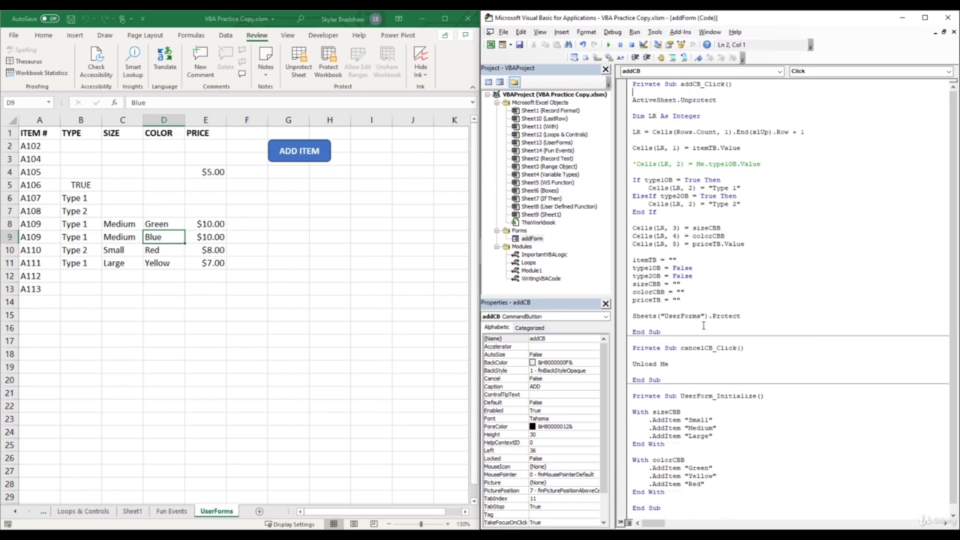
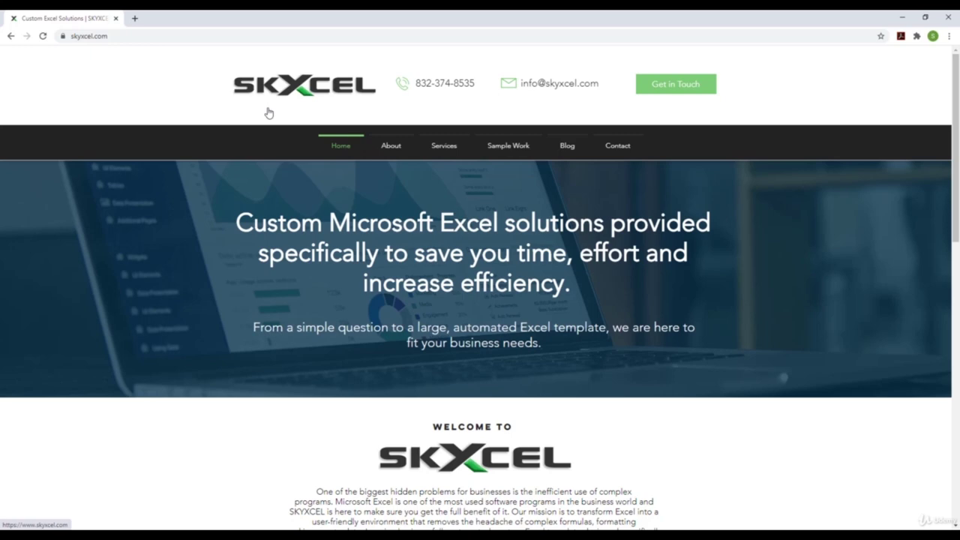
Go to the SKYXCEL Sample Work page and scroll down to its grid of example thumbnails
{"action": "scroll", "coordinate": [269, 113], "scroll_direction": "down", "scroll_amount": 15}
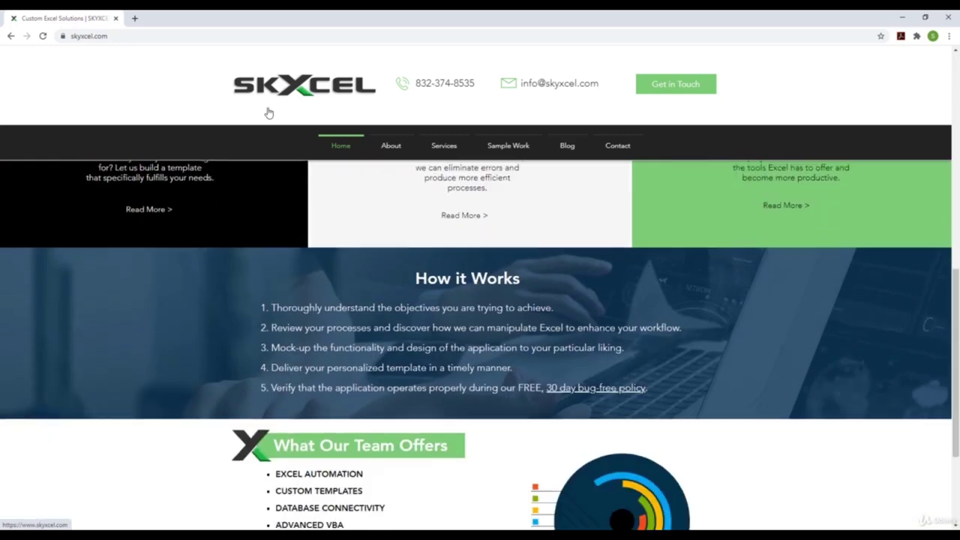
{"action": "scroll", "coordinate": [269, 113], "scroll_direction": "up", "scroll_amount": 15}
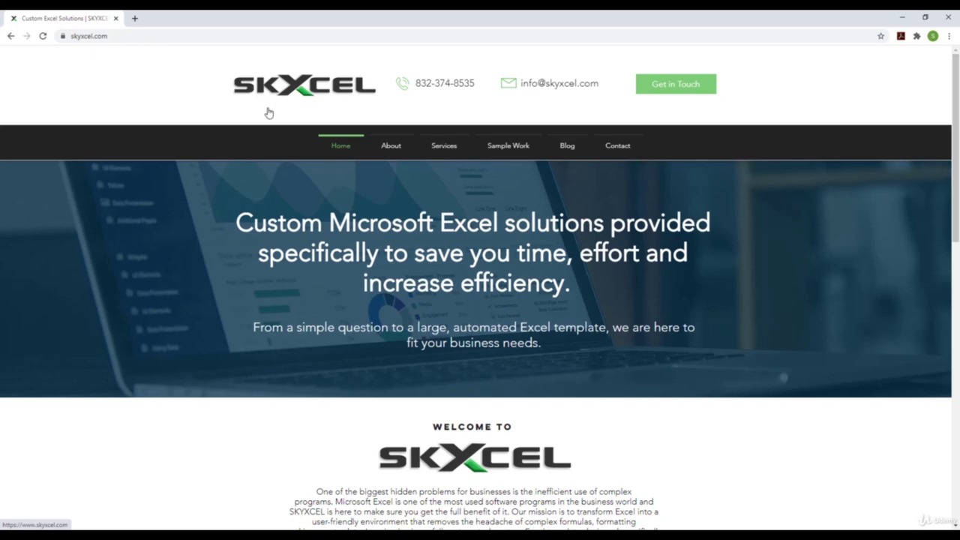
{"action": "left_click", "coordinate": [495, 147]}
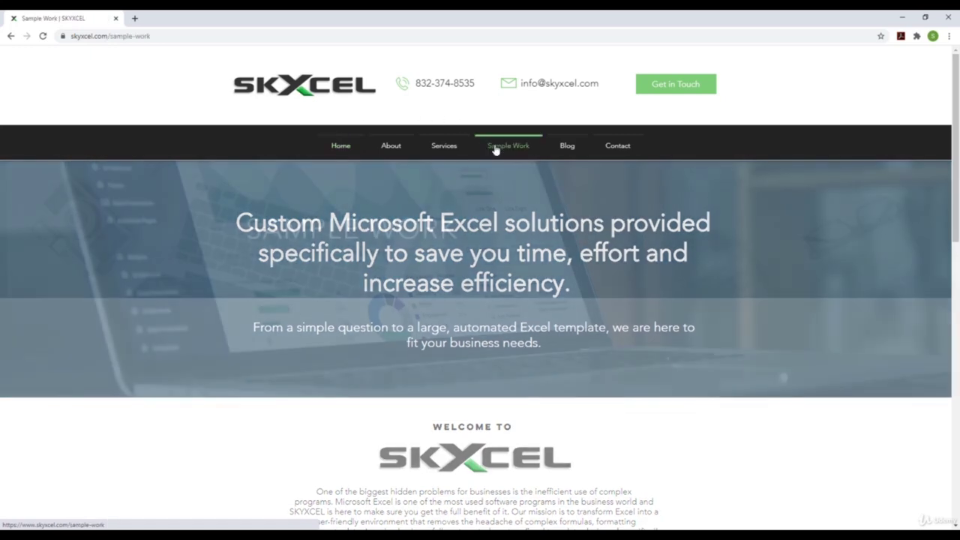
{"action": "scroll", "coordinate": [495, 150], "scroll_direction": "down", "scroll_amount": 2}
{"action": "scroll", "coordinate": [495, 149], "scroll_direction": "down", "scroll_amount": 1}
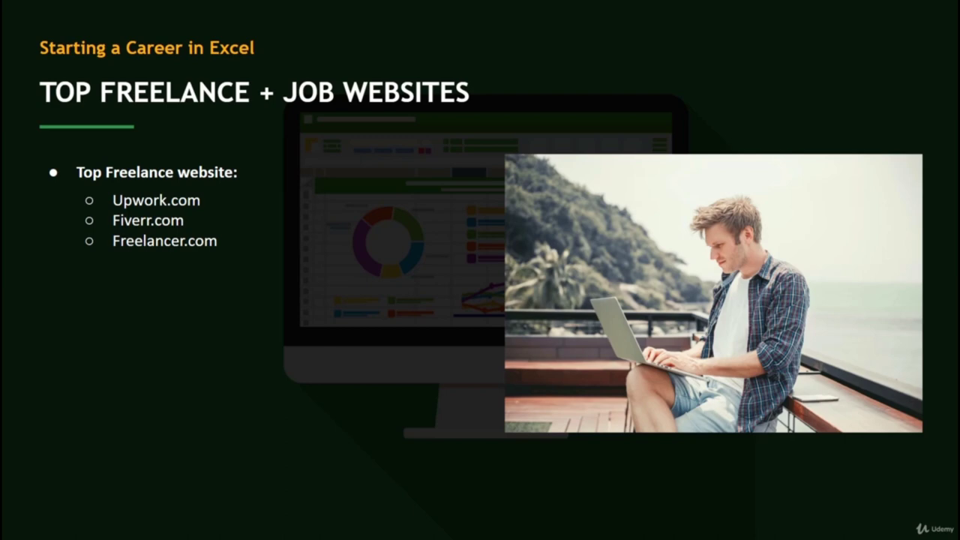
Reveal the 'Additional Freelance + Job sources' bullet on the freelance websites slide
{"action": "key", "text": "Right"}
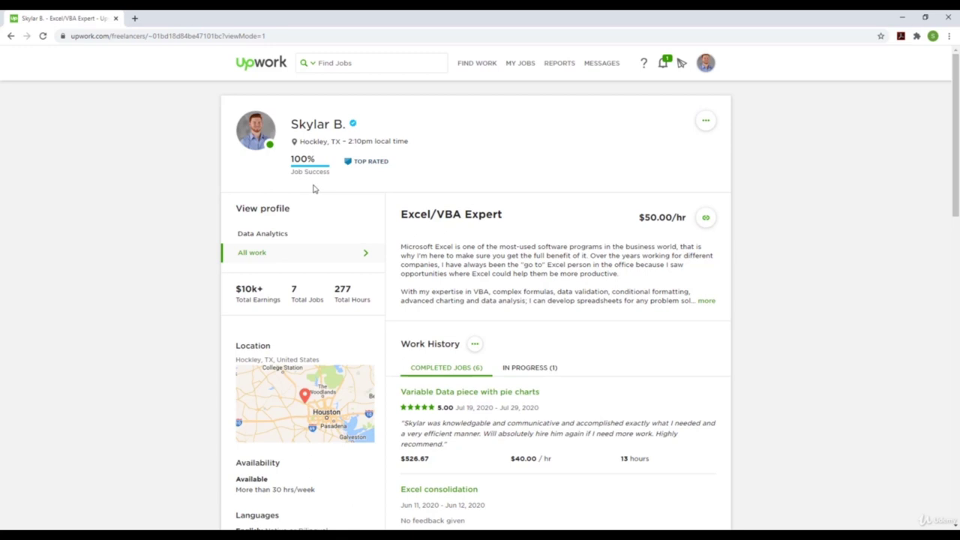
Scroll through the Excel/VBA Expert's Work History showing 6 completed jobs and their reviews
{"action": "scroll", "coordinate": [314, 189], "scroll_direction": "down", "scroll_amount": 3}
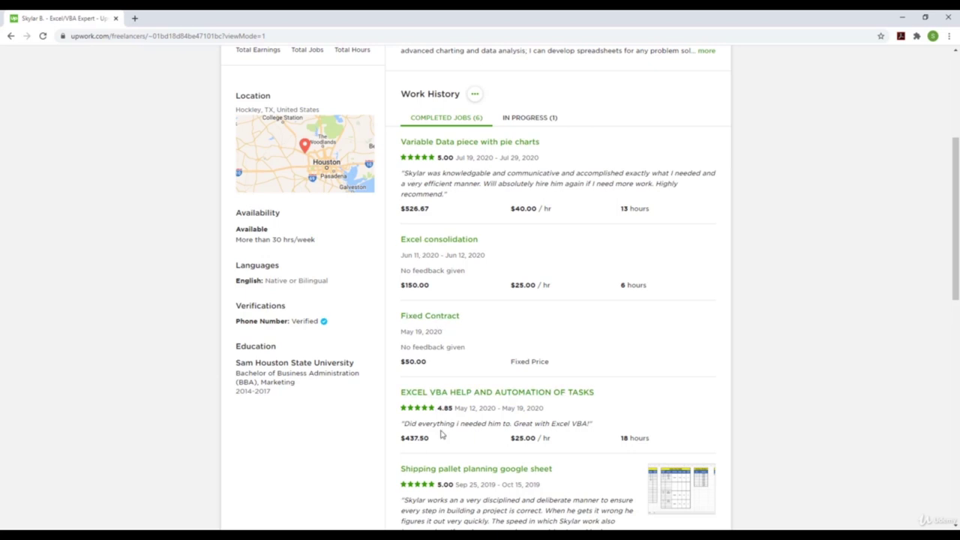
{"action": "scroll", "coordinate": [443, 434], "scroll_direction": "down", "scroll_amount": 2}
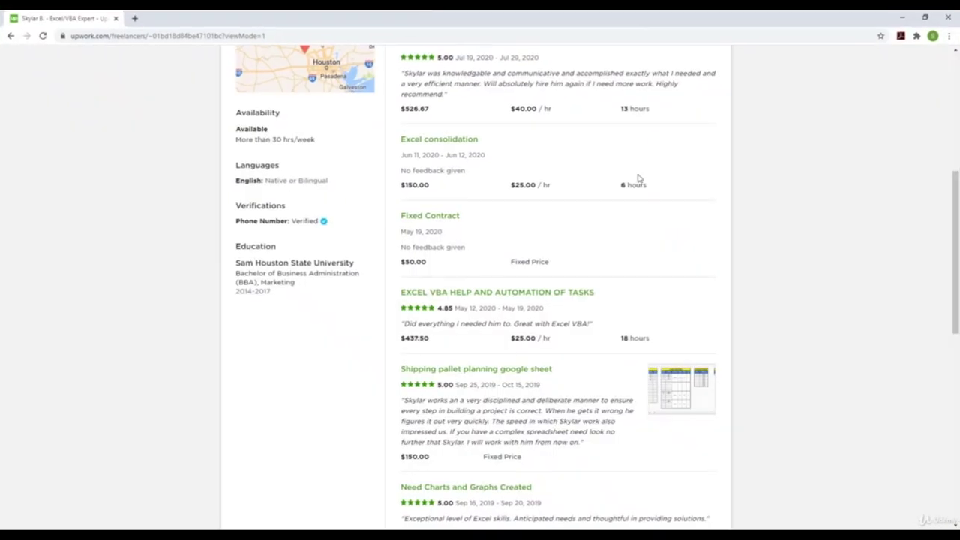
On the Networking Do's and Don'ts slide, reveal the point that most people network wrongly
{"action": "scroll", "coordinate": [550, 252], "scroll_direction": "up", "scroll_amount": 5}
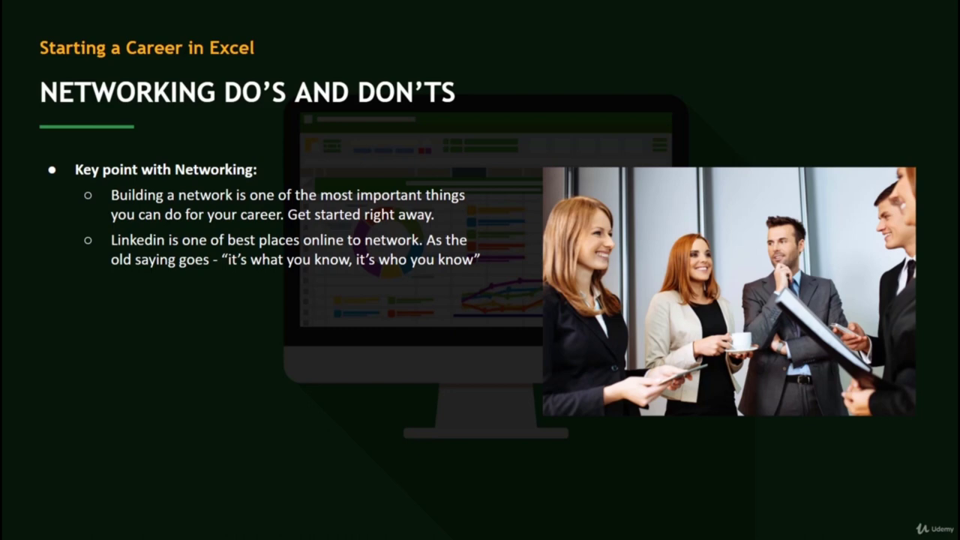
{"action": "key", "text": "Right"}
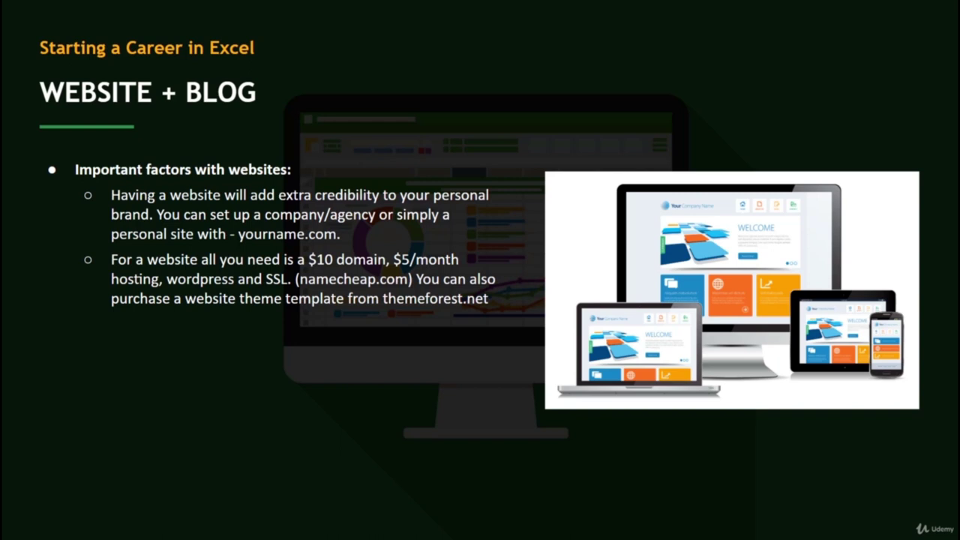
Reveal the third Website + Blog point: a themeforest template via fiverr for $10-$20, or Wix.com
{"action": "key", "text": "Right"}
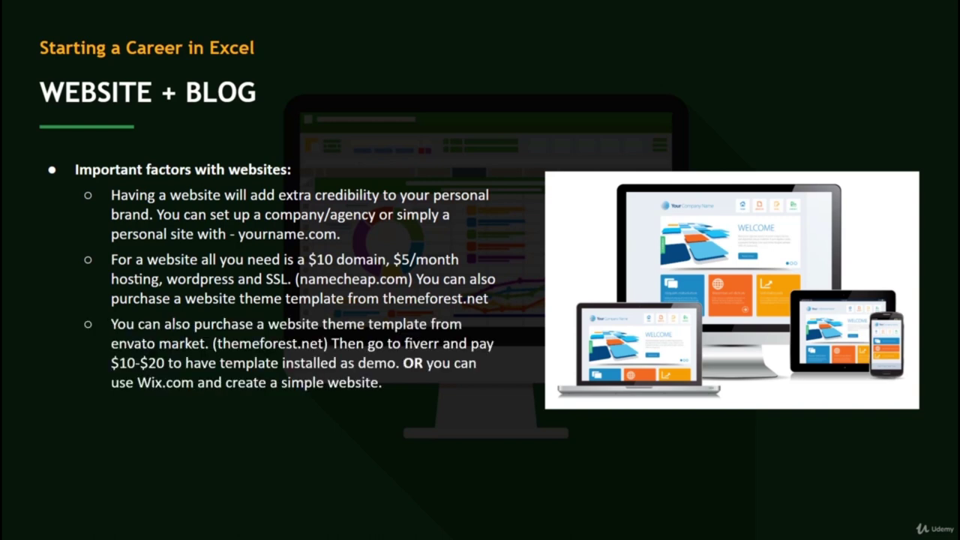